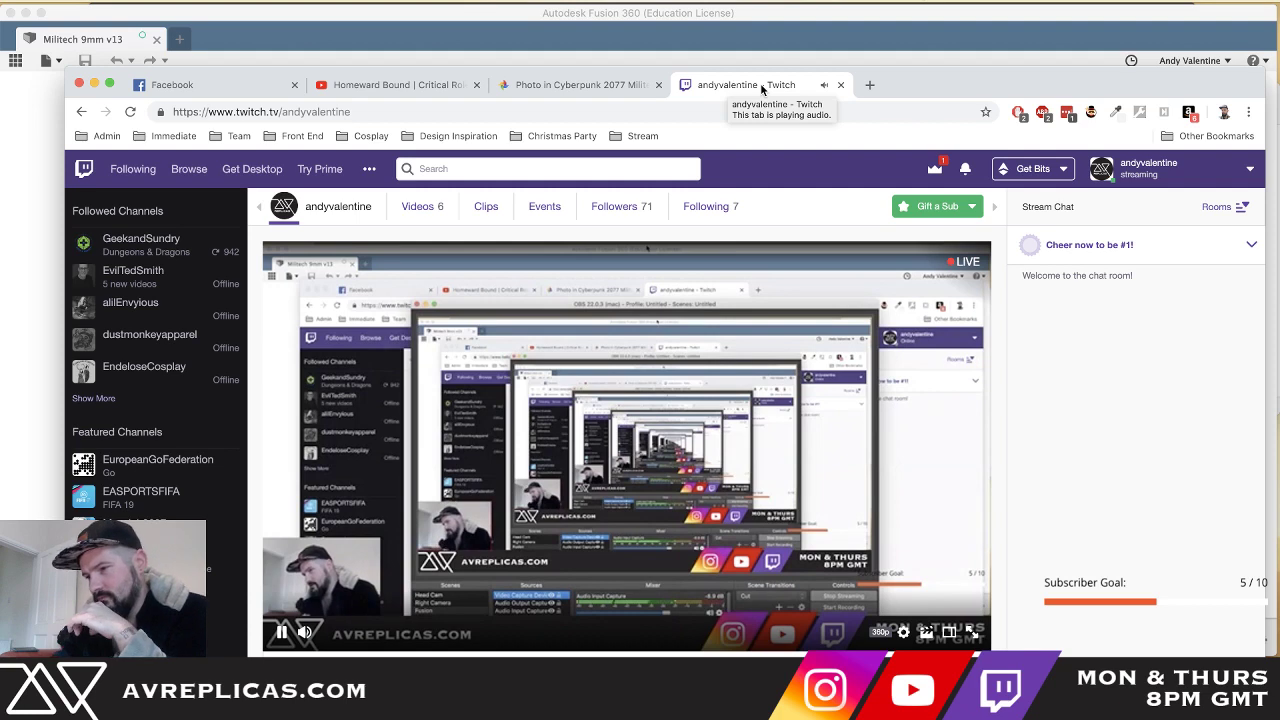
- Mute the audio, examine the pistol reference photo in the browser and the Photoshop documents sizing.psd and Untitled-2, and return to Fusion 360
key("XF86AudioMute")
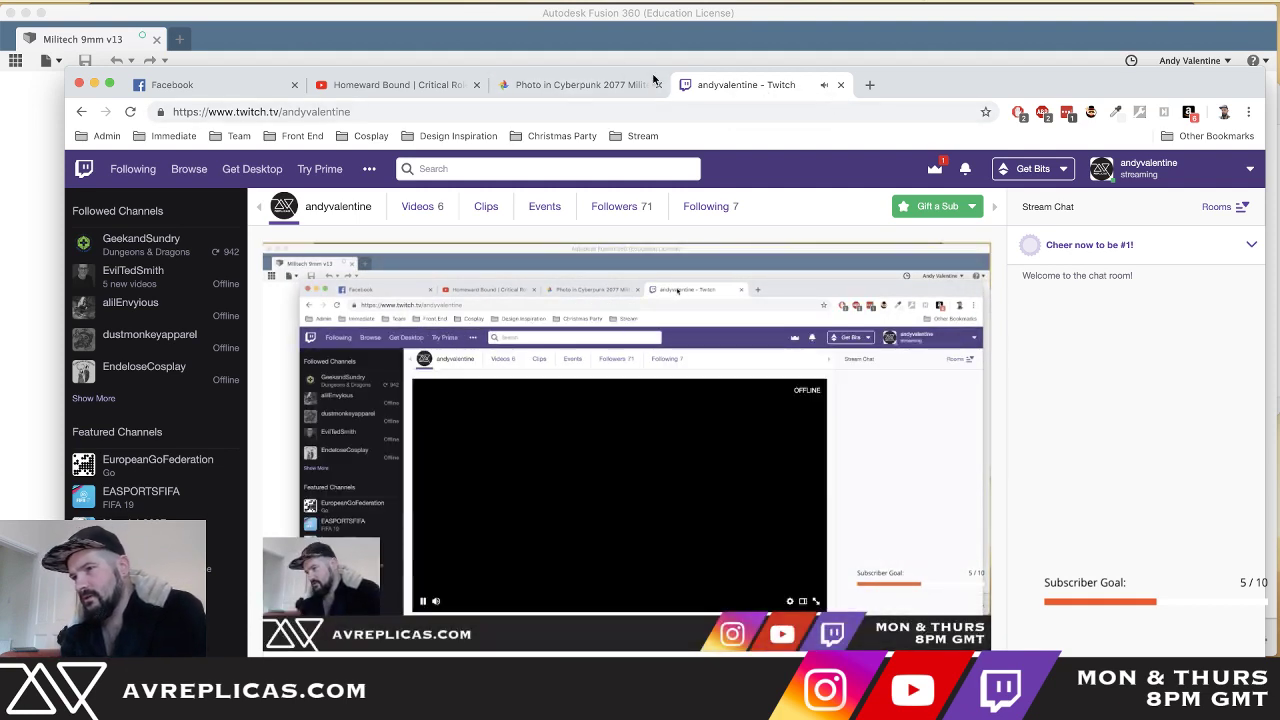
left_click(575, 84)
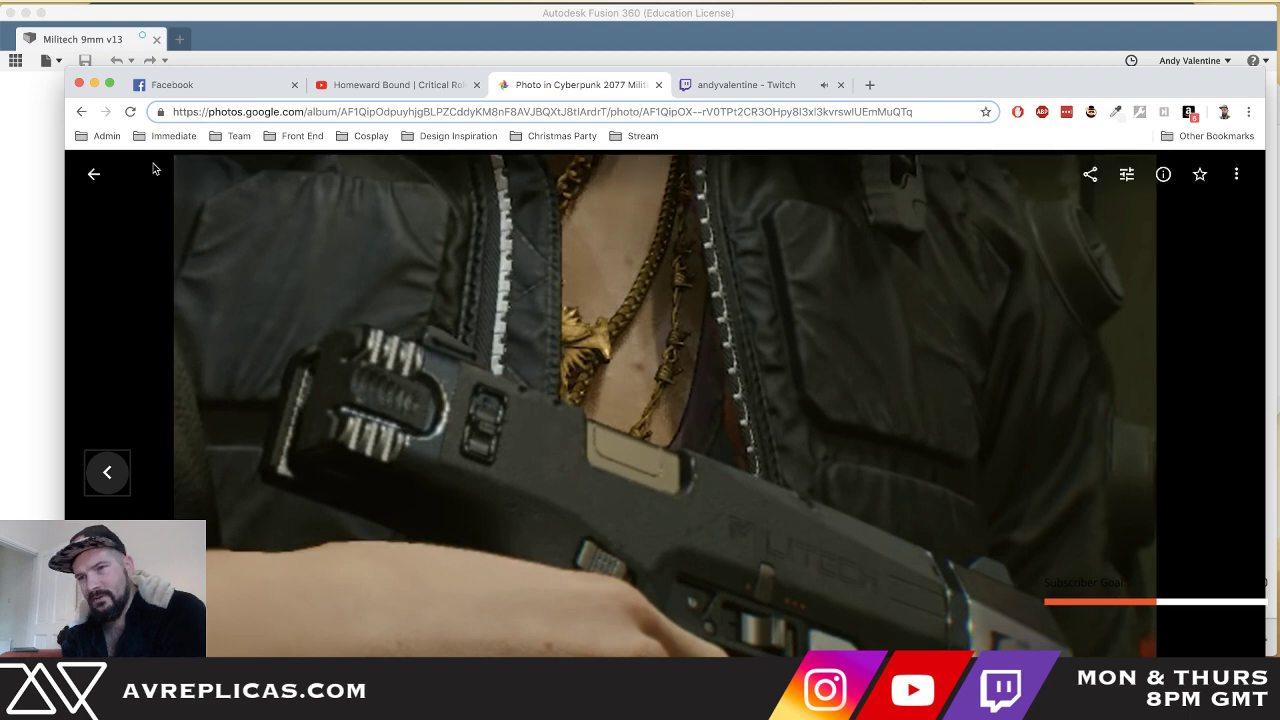
left_click(241, 21)
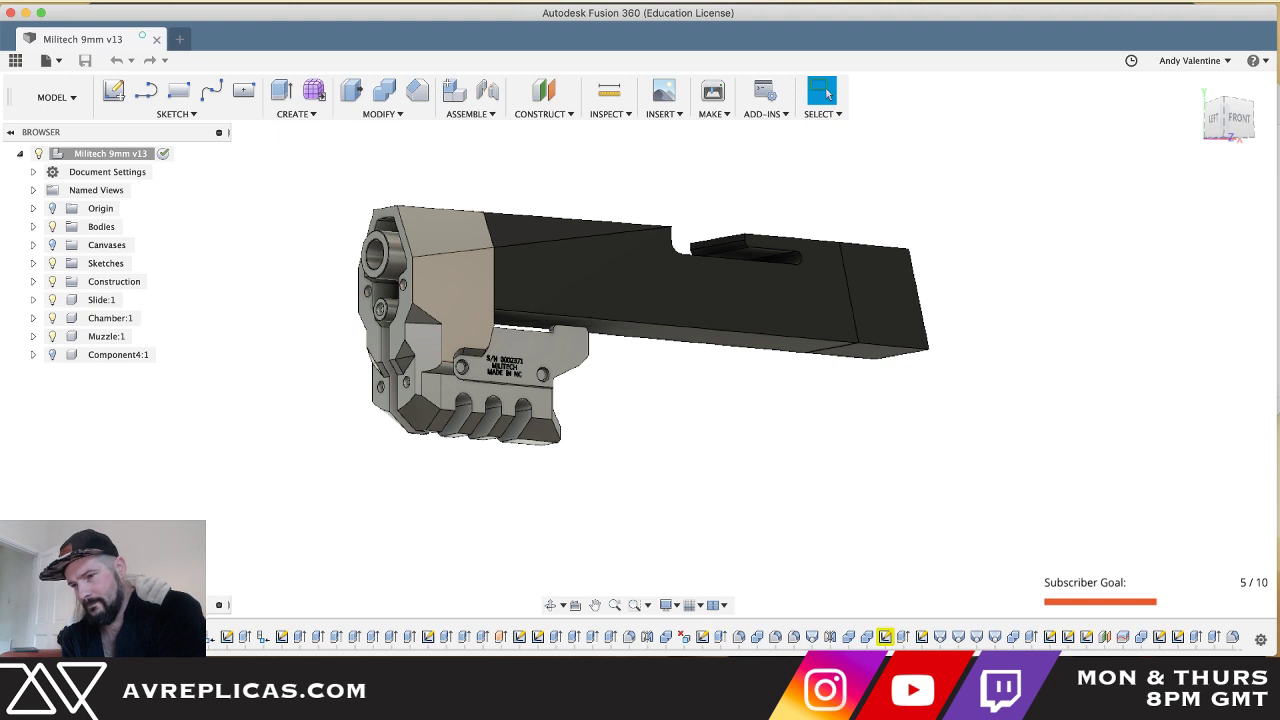
key("super+Tab")
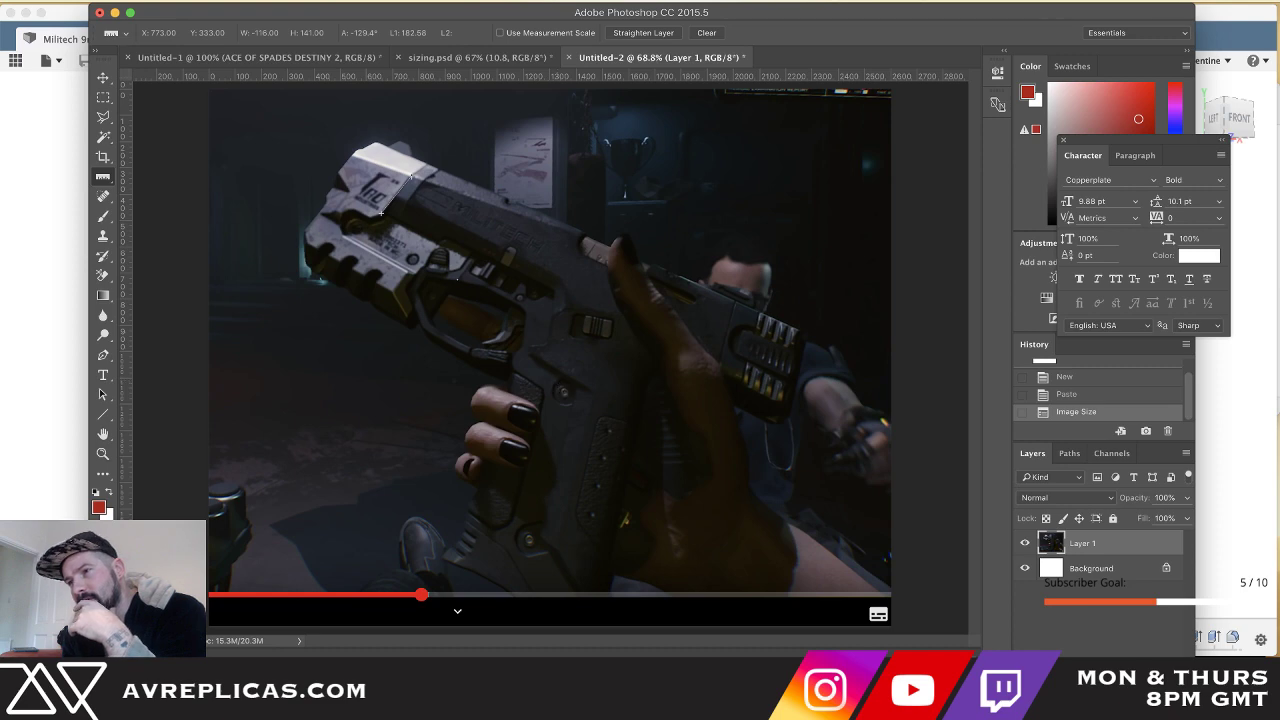
left_click(486, 57)
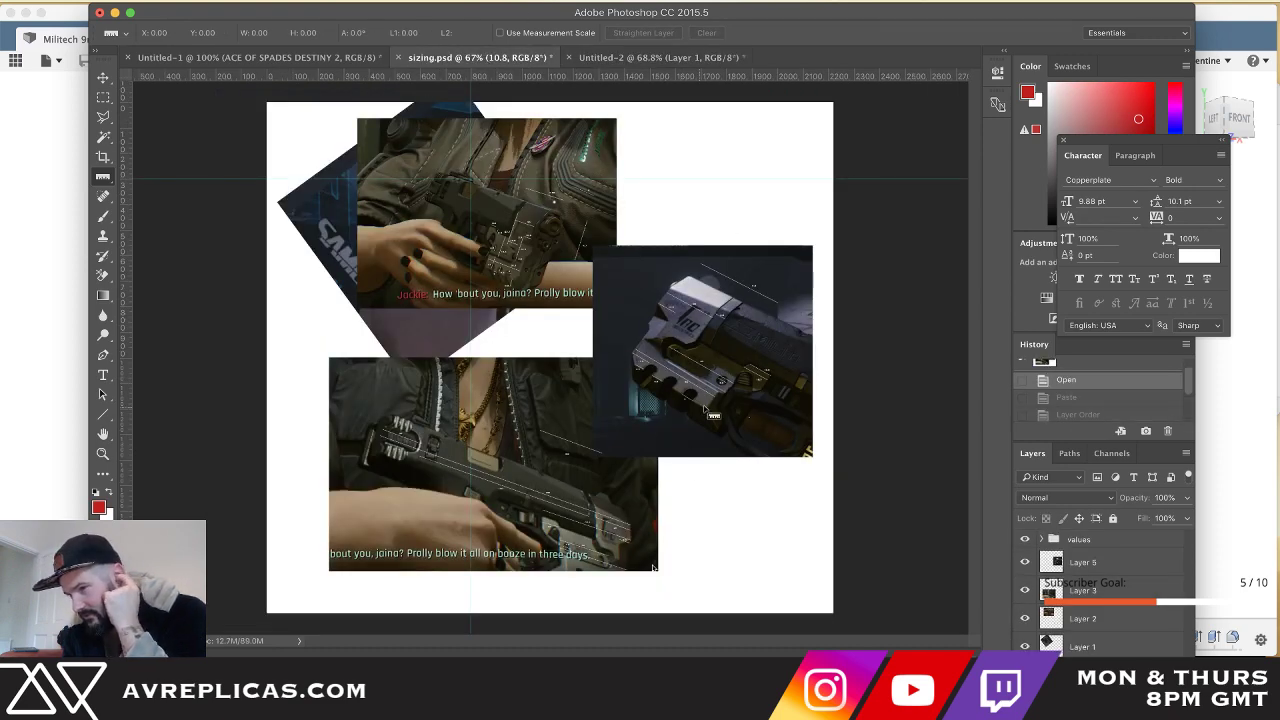
left_click(605, 55)
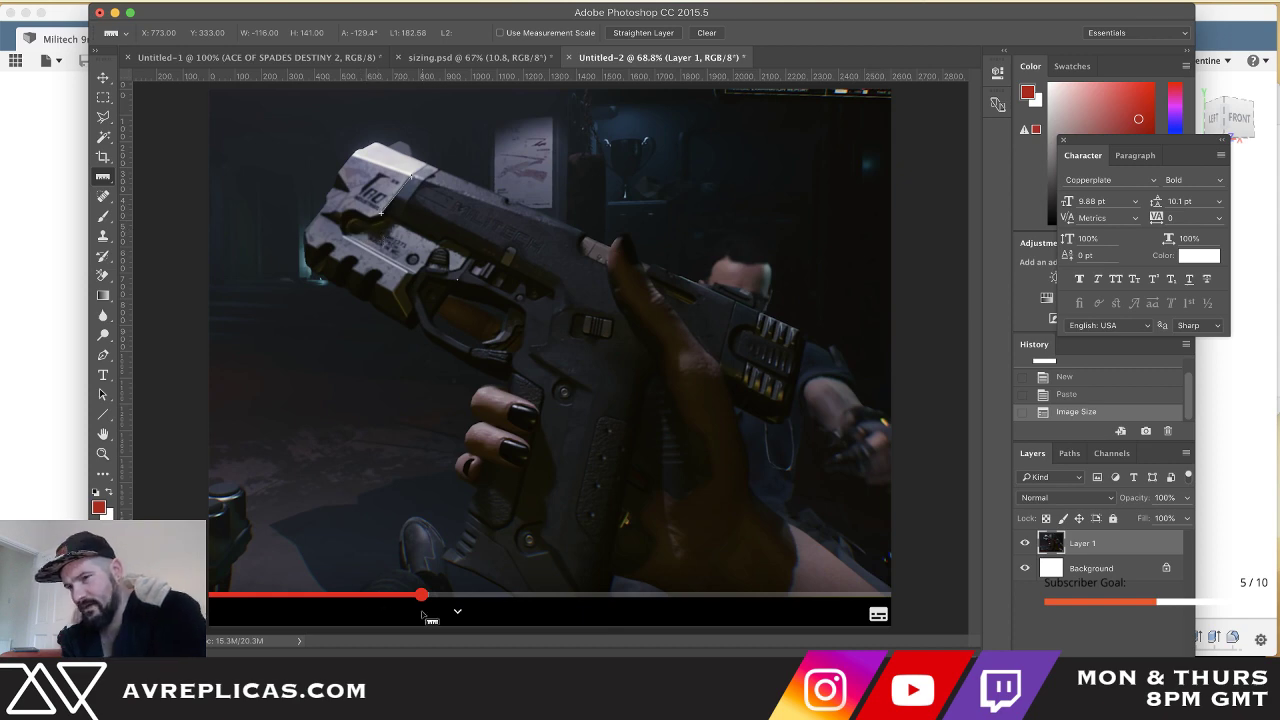
left_click(596, 692)
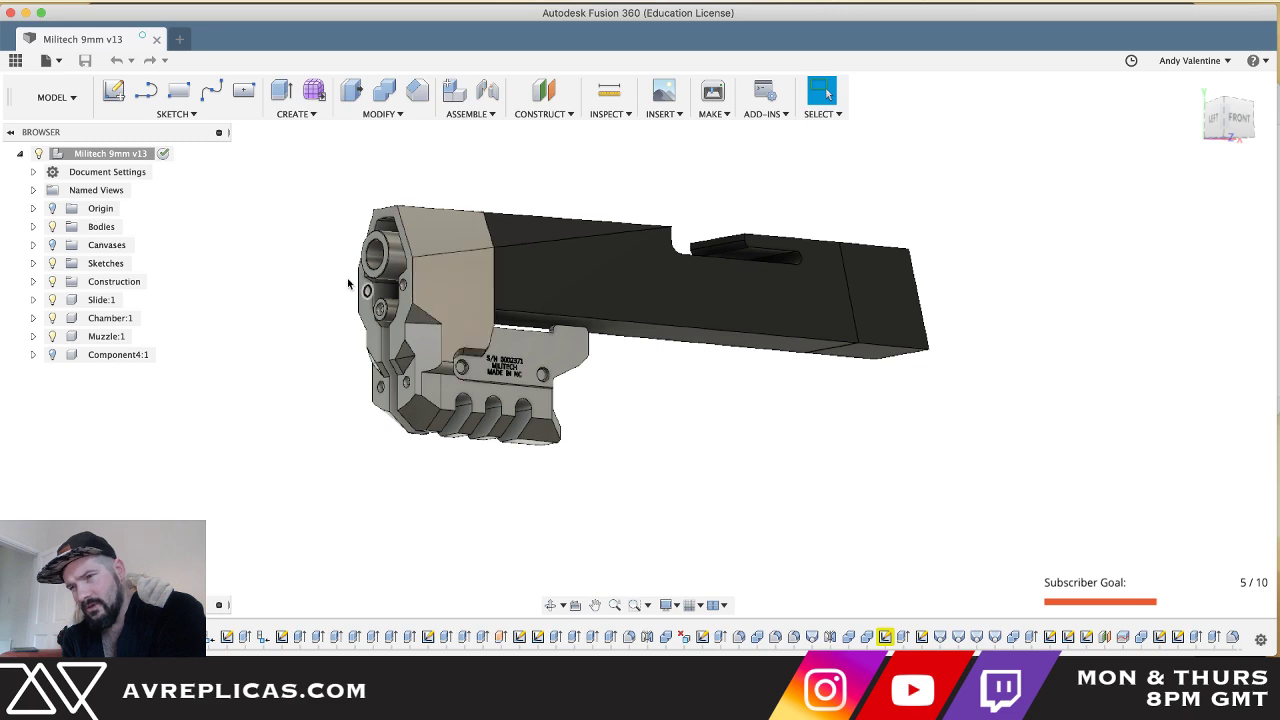
- Start a Move/Copy for the two upper screw holes on the muzzle's front and set the object type to Faces
middle_click_drag(366, 327, 368, 325, "shift")
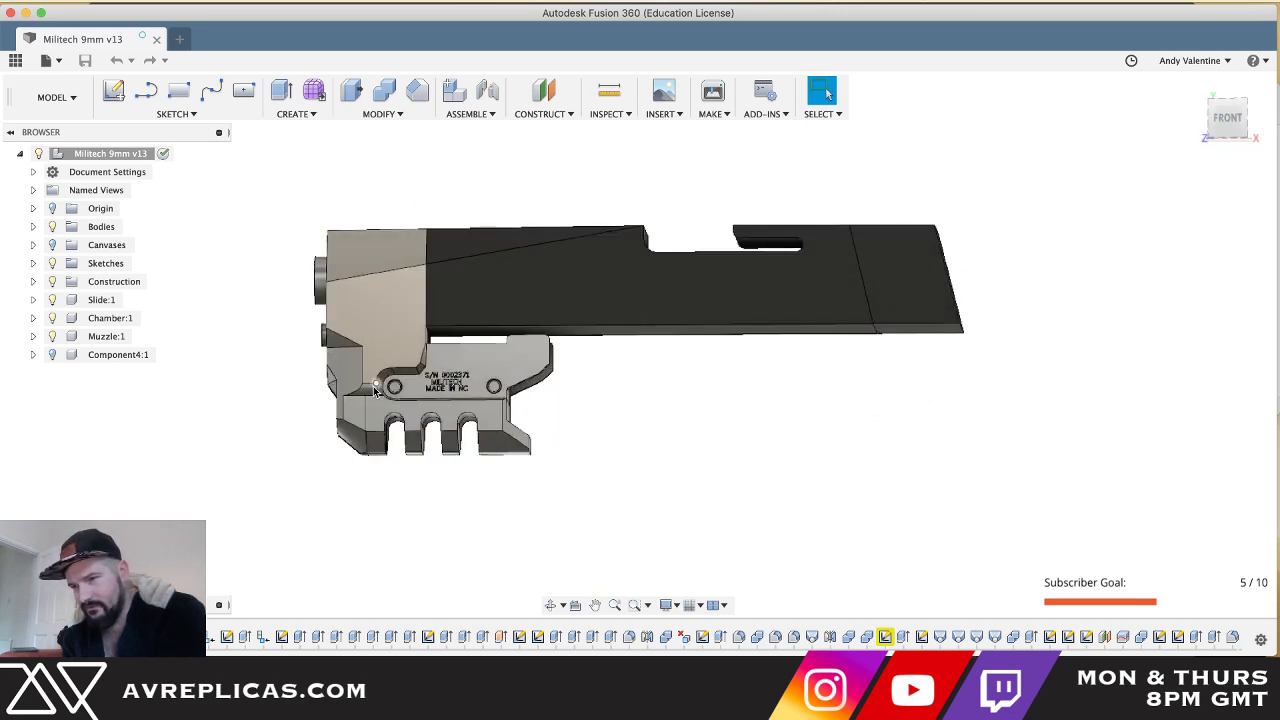
middle_click_drag(374, 389, 373, 387, "shift")
scroll(373, 387, "up", 5)
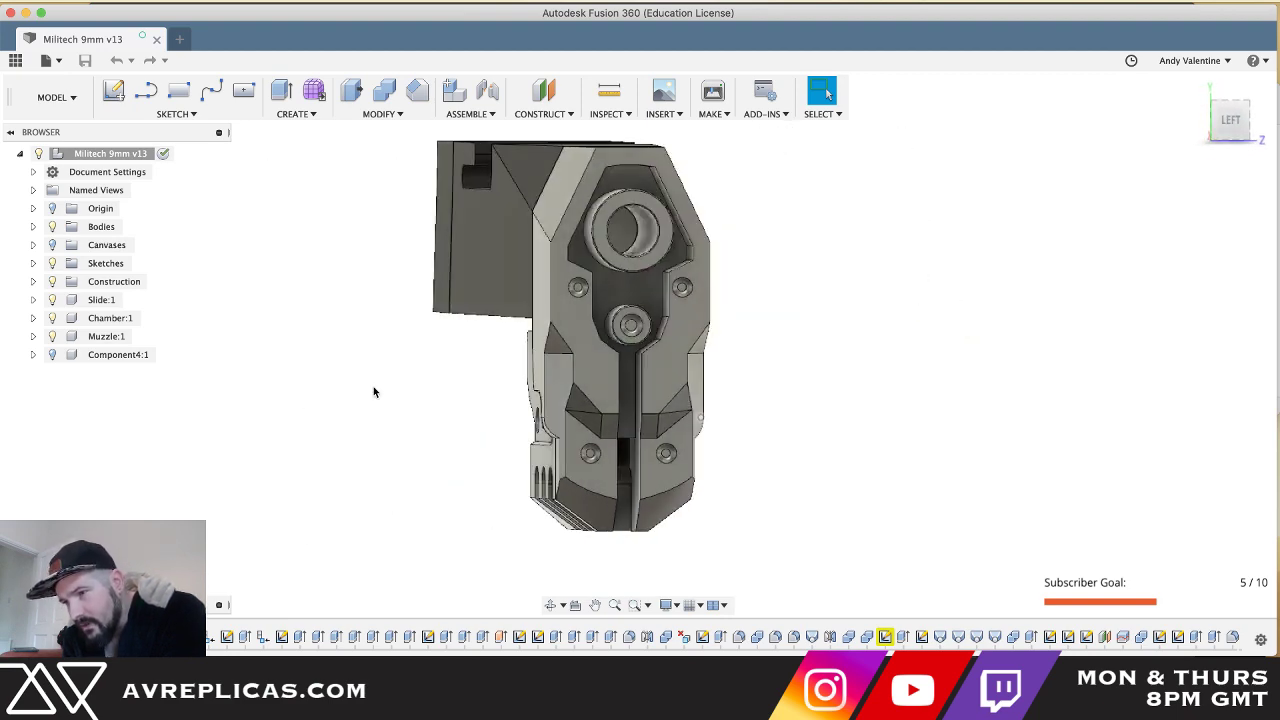
scroll(373, 392, "up", 5)
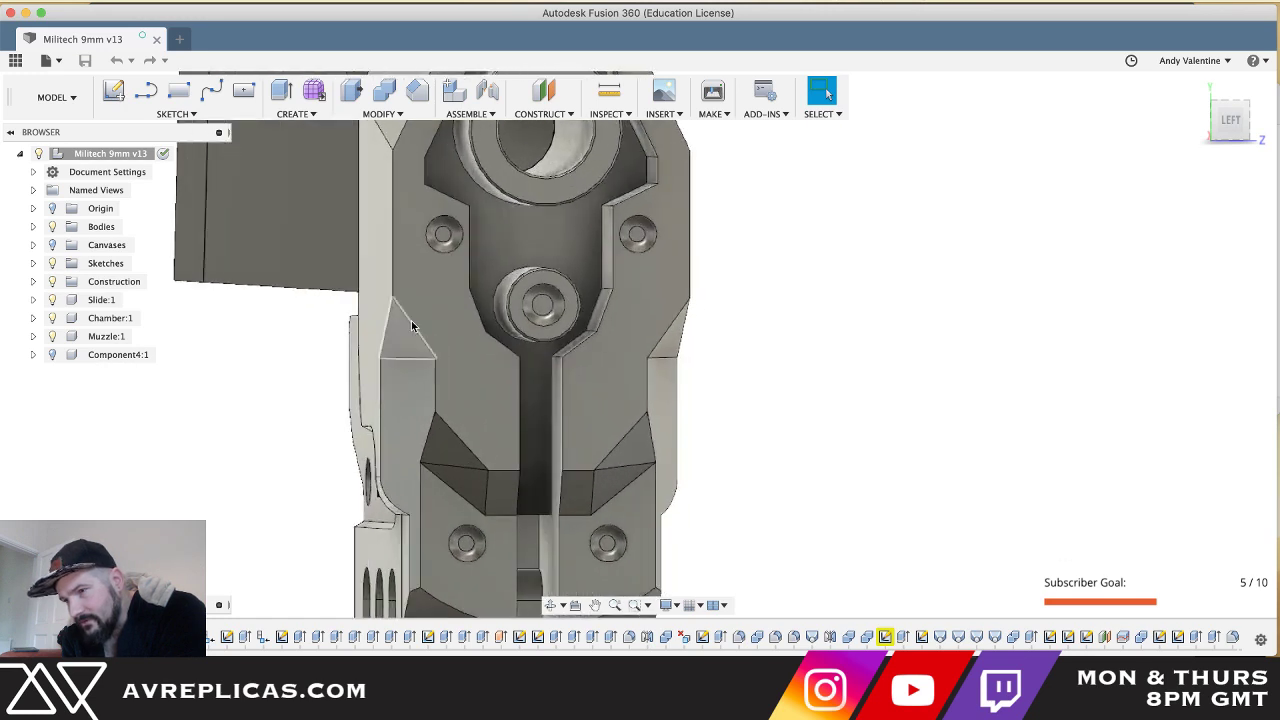
scroll(456, 236, "up", 1)
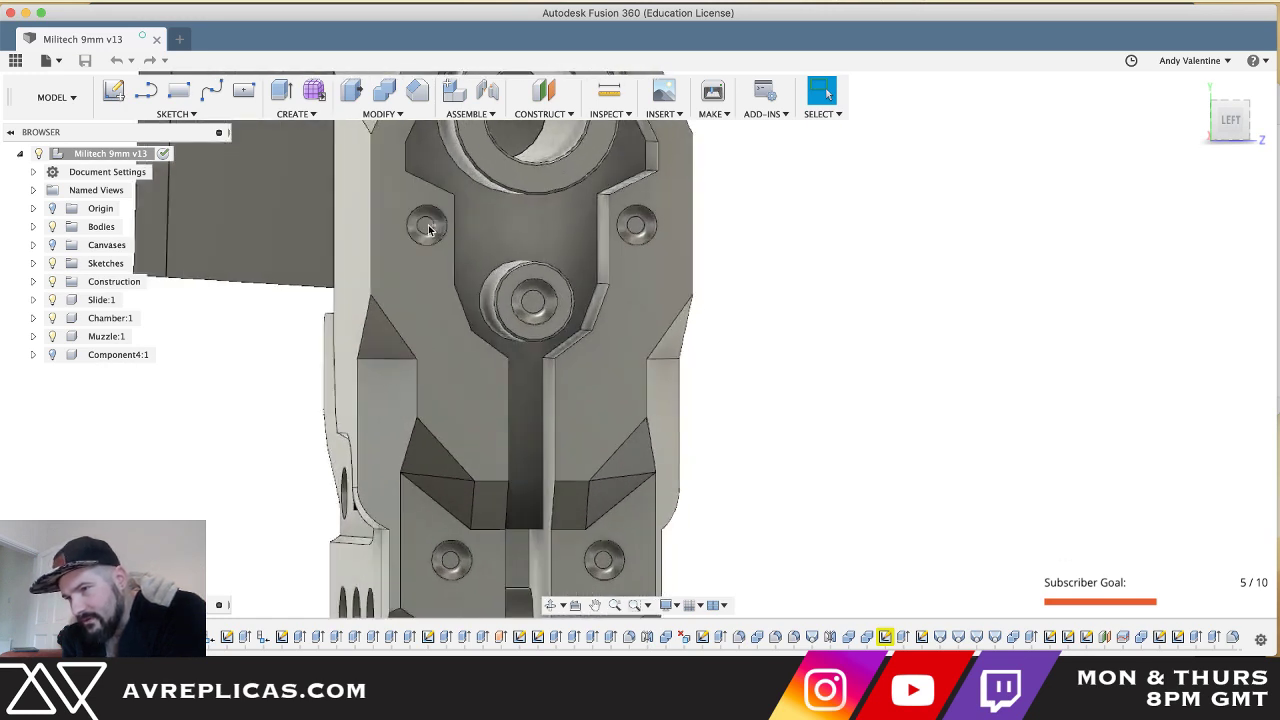
left_click(426, 230)
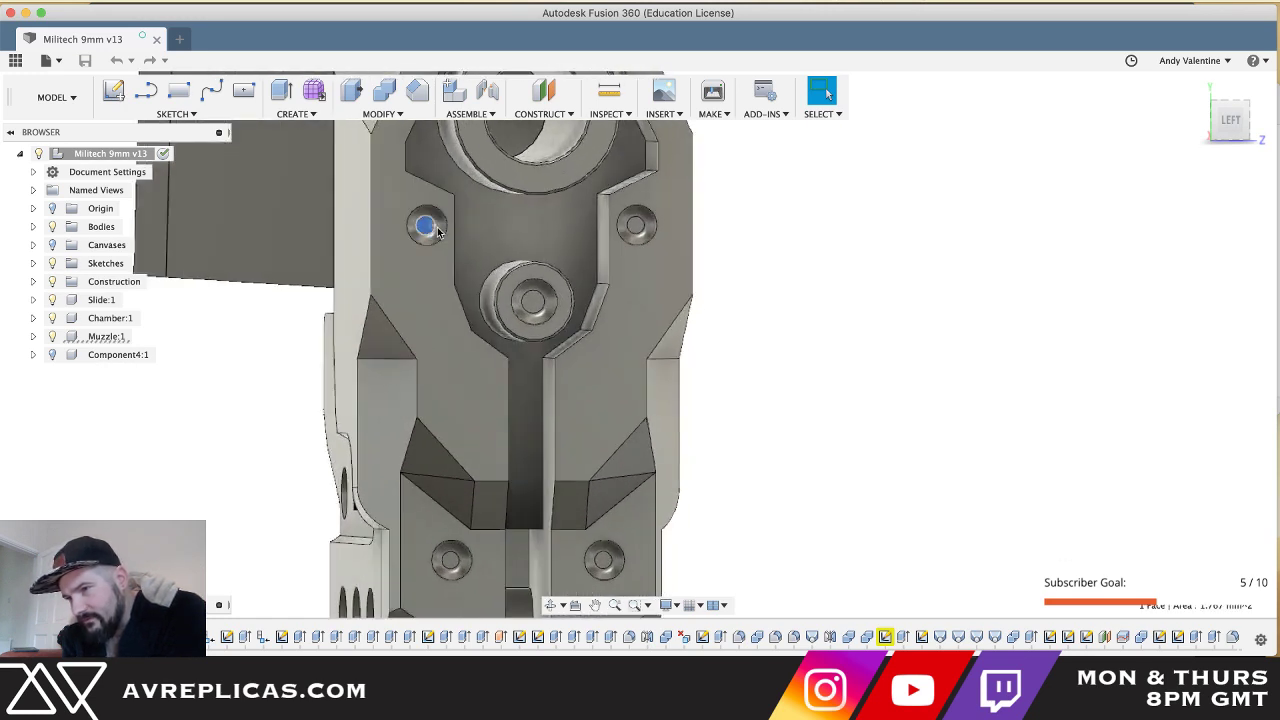
left_click(636, 228, "shift")
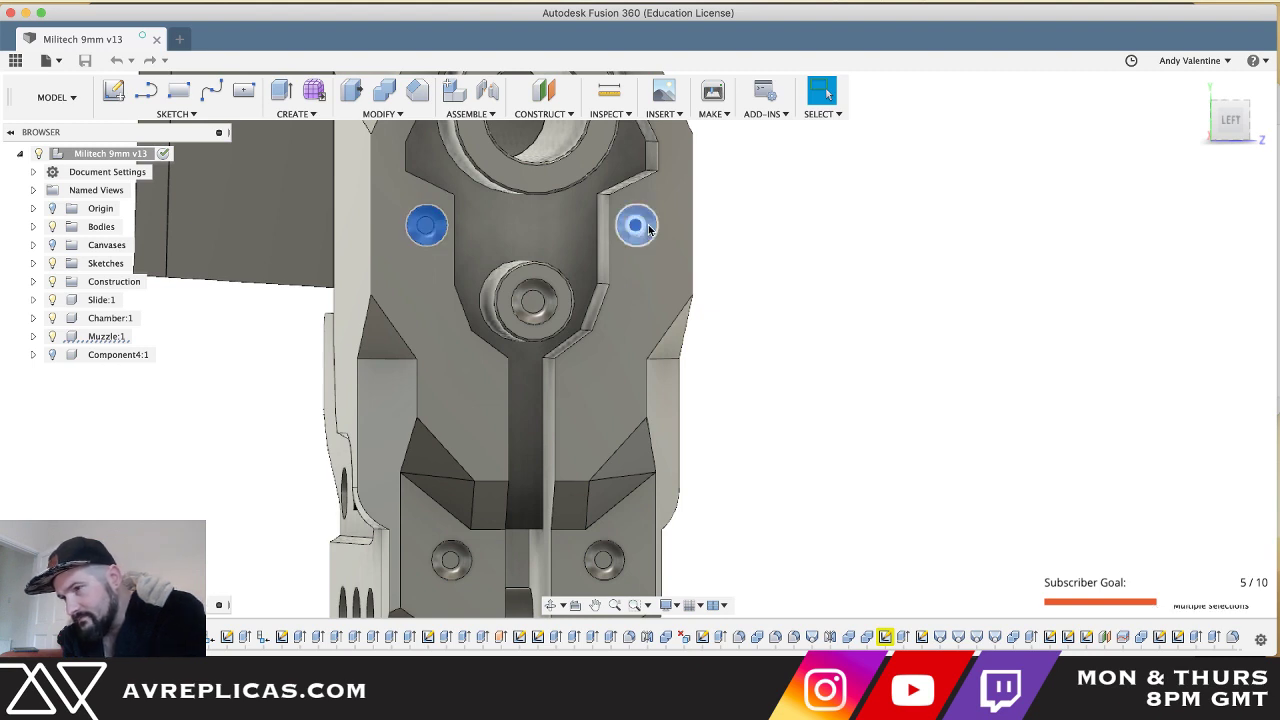
key("m")
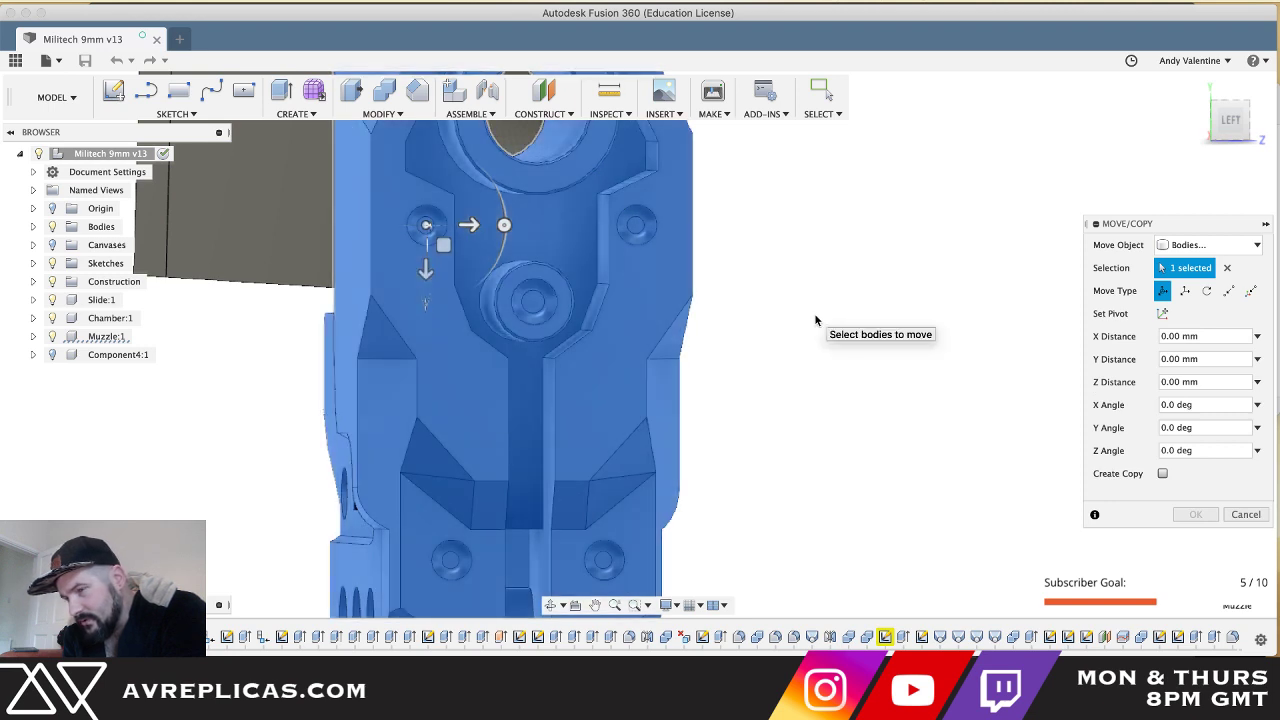
left_click(1175, 248)
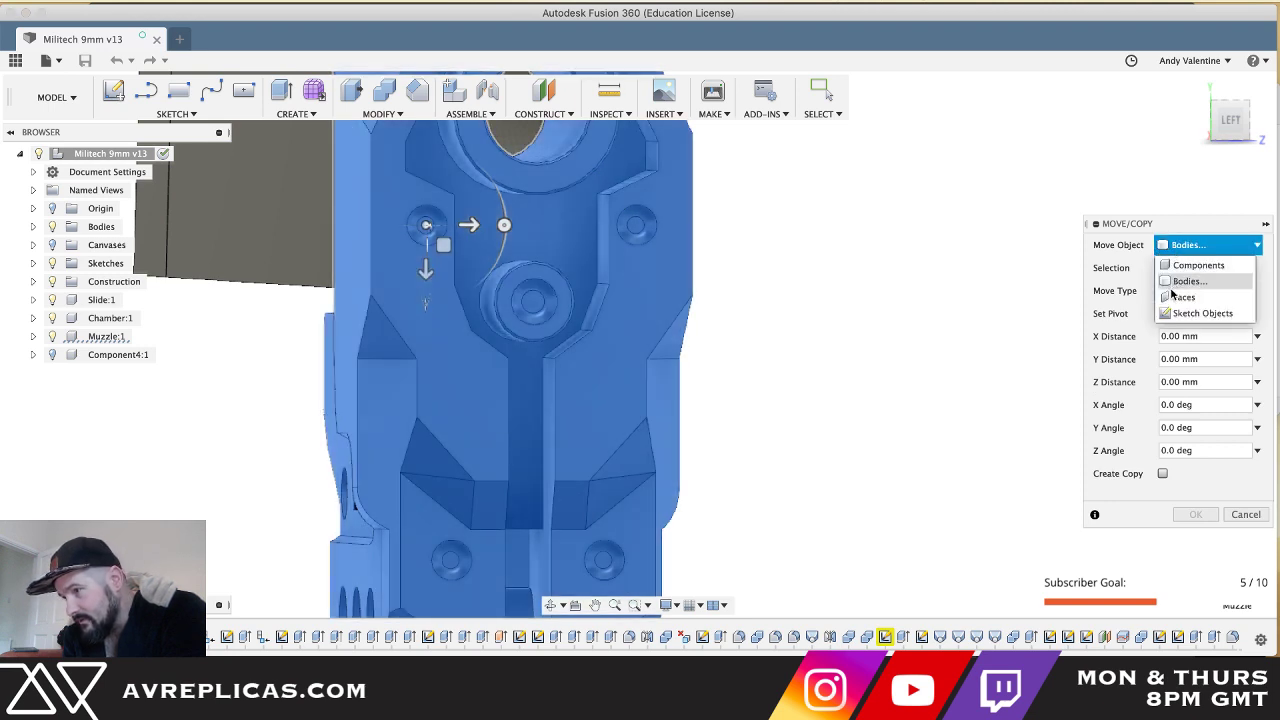
left_click(1178, 297)
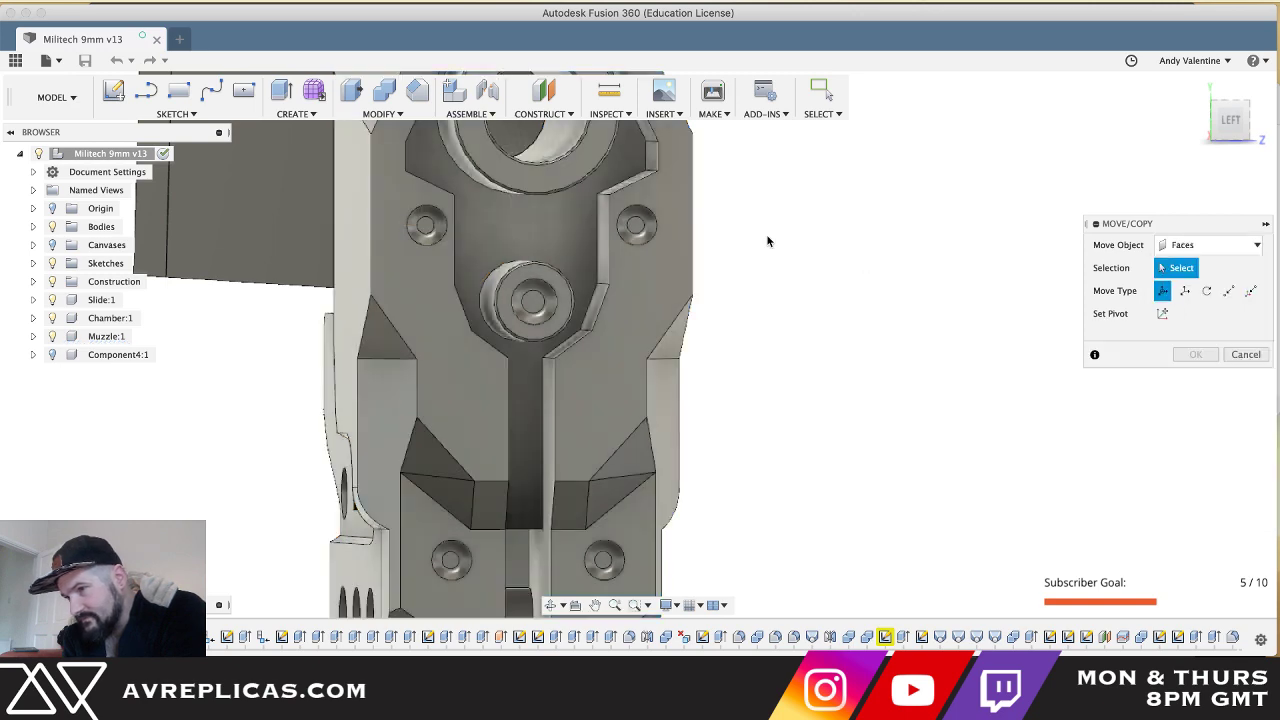
- Move the four faces of the muzzle front's two upper screw holes 5.876 mm downward
scroll(634, 230, "up", 5)
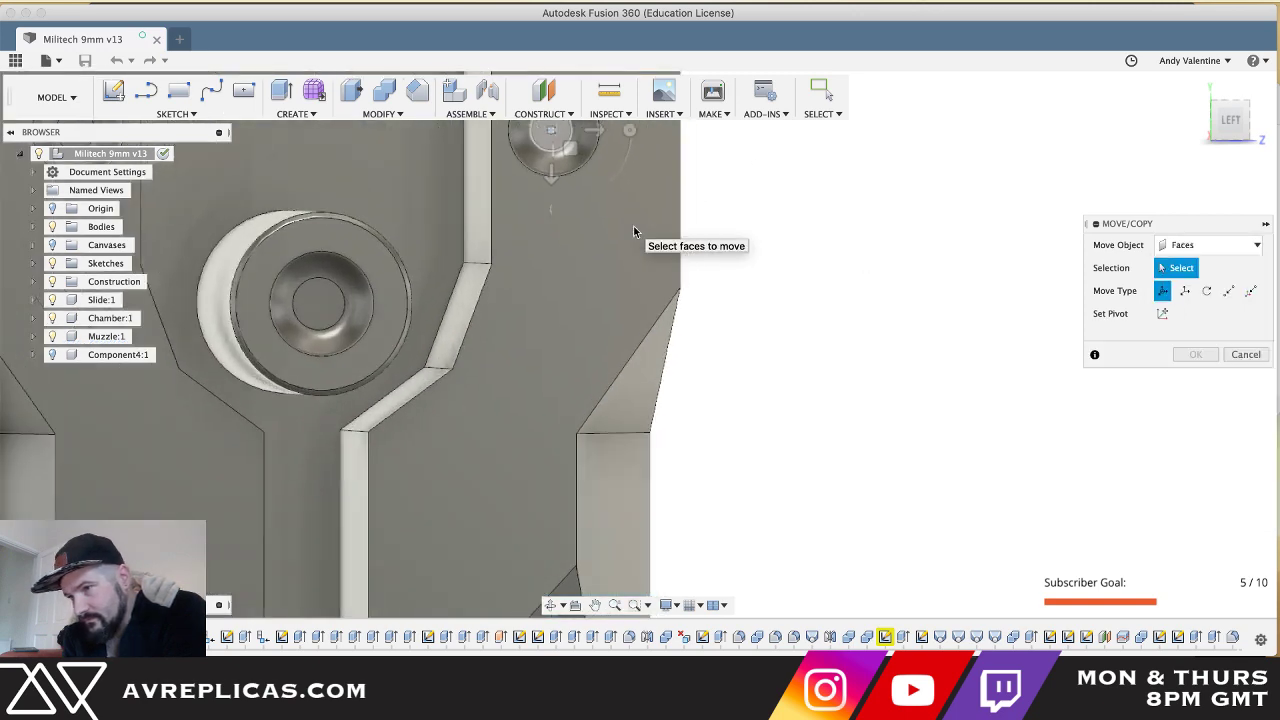
middle_click_drag(636, 131, 634, 230)
middle_click_drag(548, 230, 539, 227)
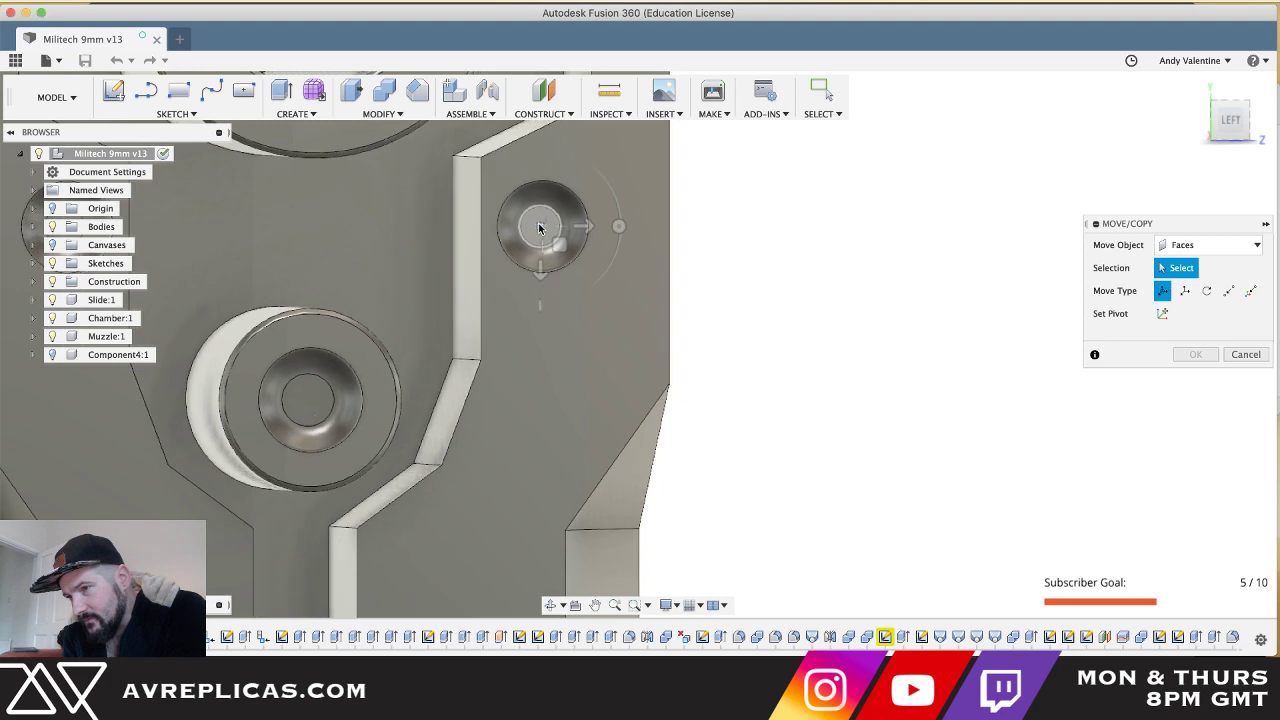
left_click(538, 228)
left_click(540, 221)
scroll(557, 208, "left", 3)
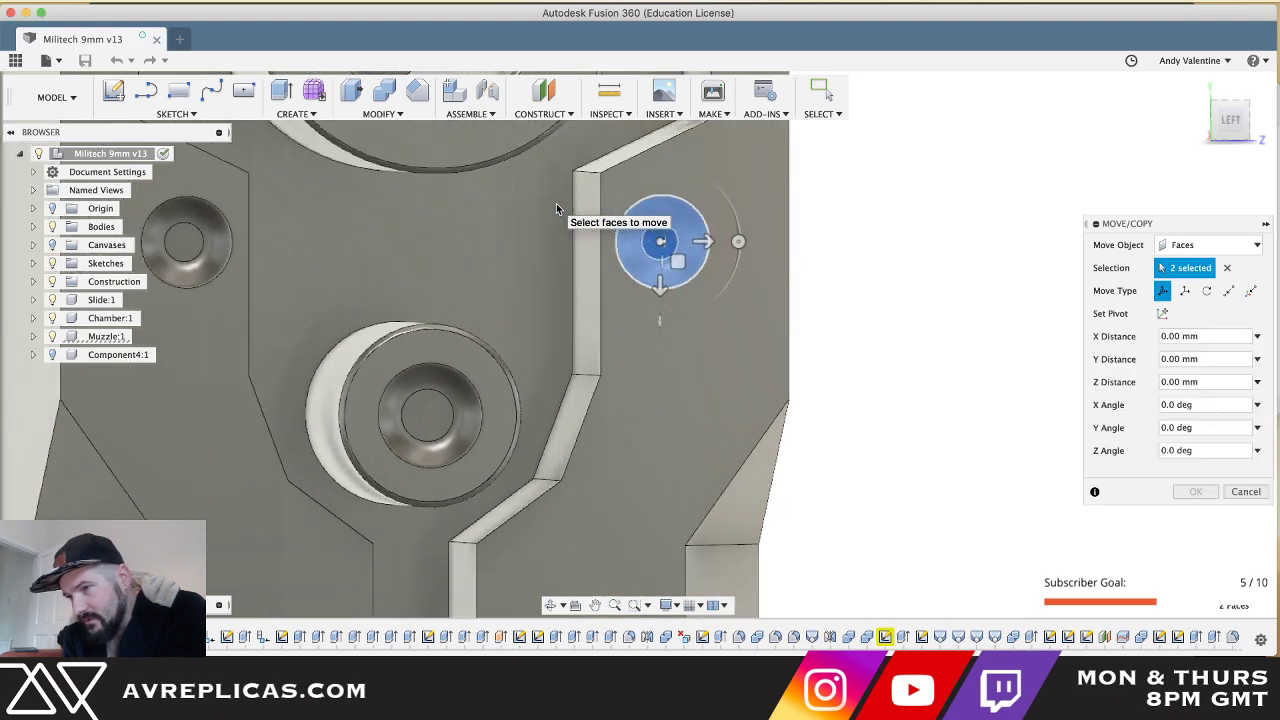
left_click(186, 245)
left_click(203, 225)
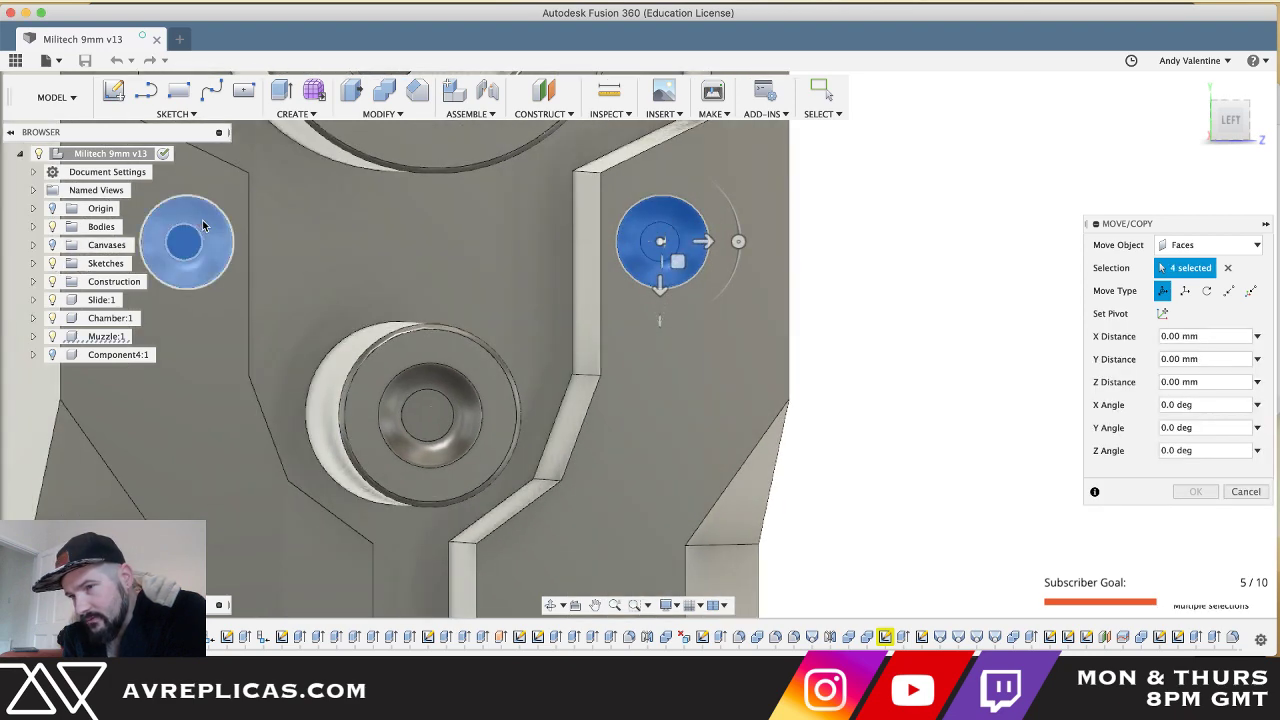
left_click_drag(660, 284, 660, 310)
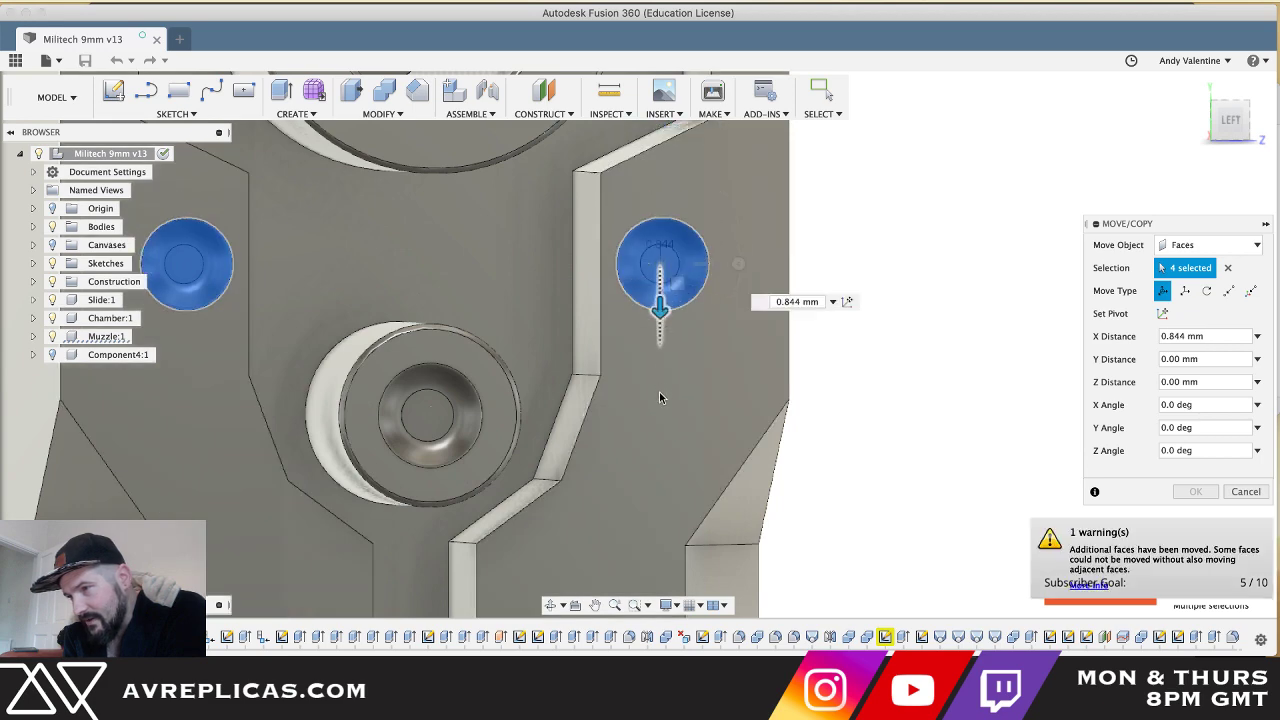
left_click_drag(659, 398, 660, 440)
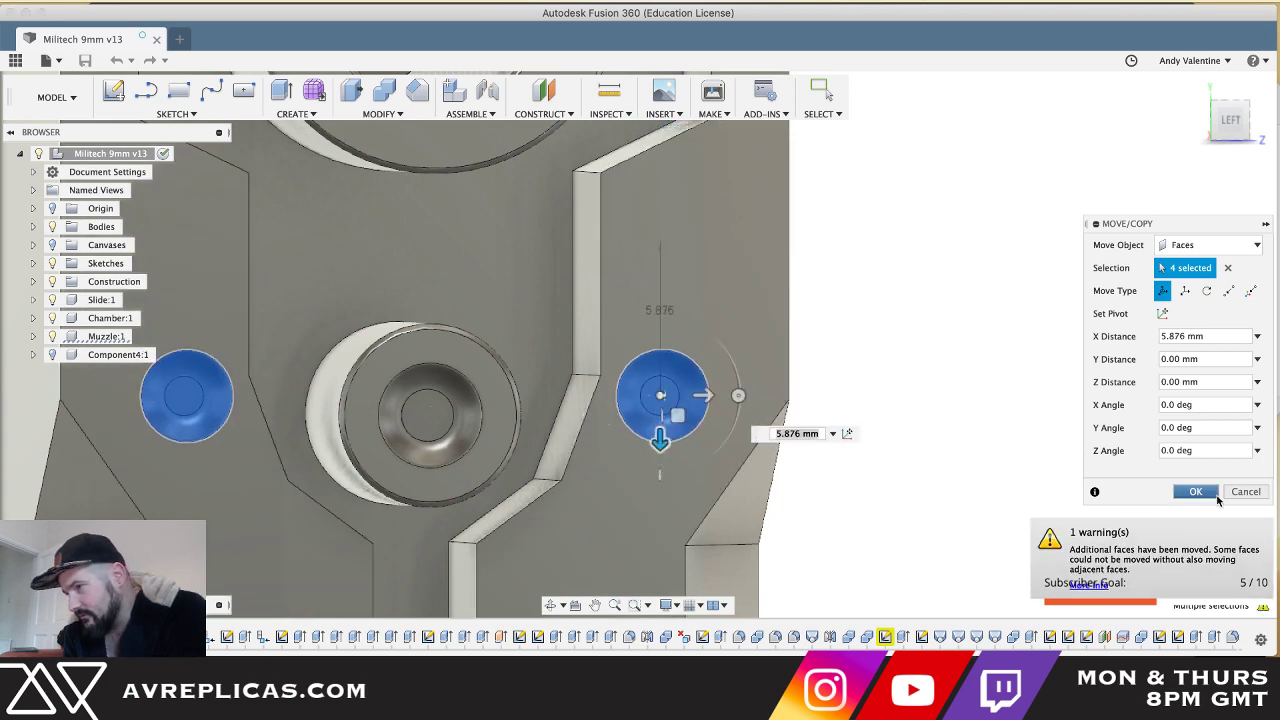
left_click(1198, 489)
- Create a construction plane offset -24.623 mm from the muzzle's top face, cutting through the muzzle
scroll(953, 390, "down", 5)
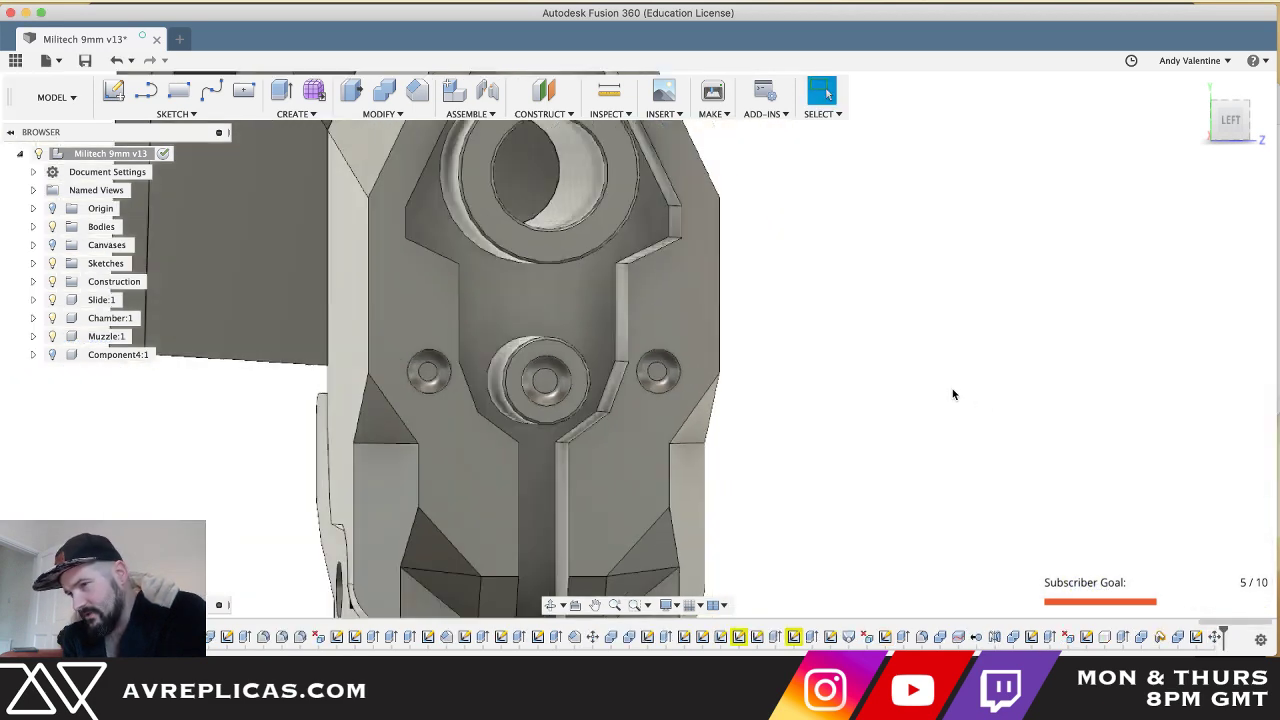
scroll(953, 394, "right", 10, "shift")
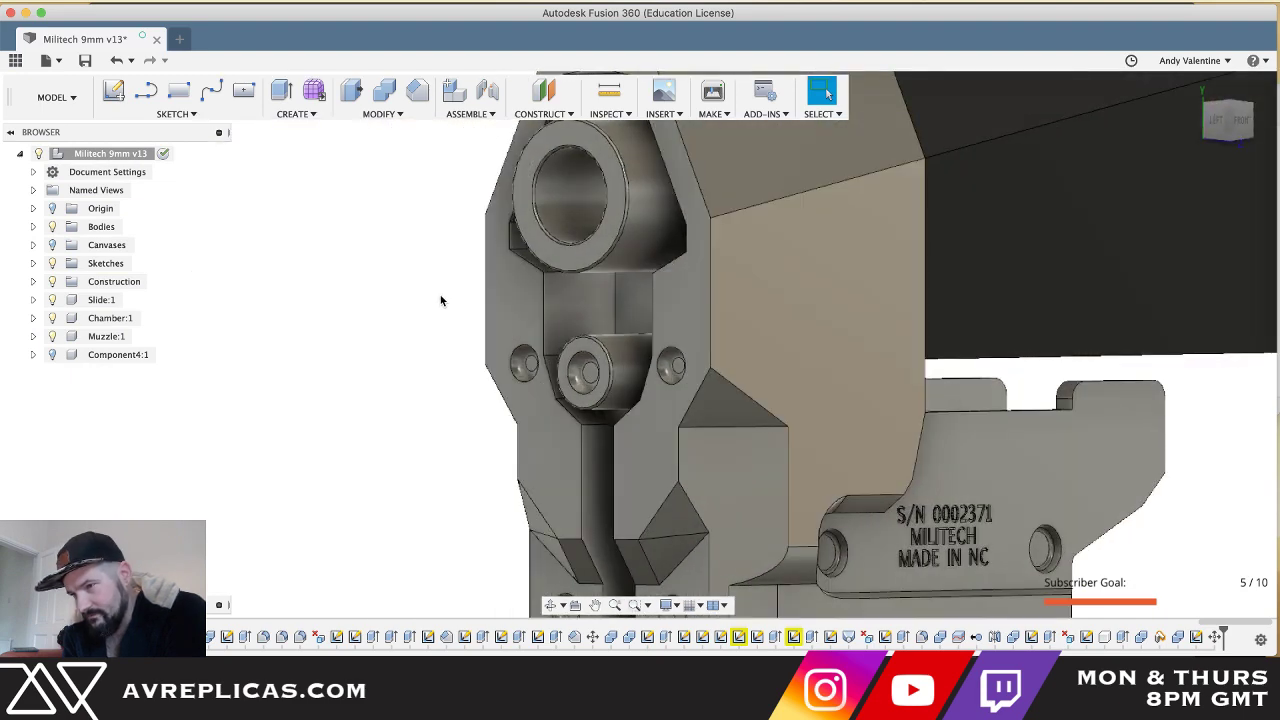
scroll(798, 335, "right", 10, "shift")
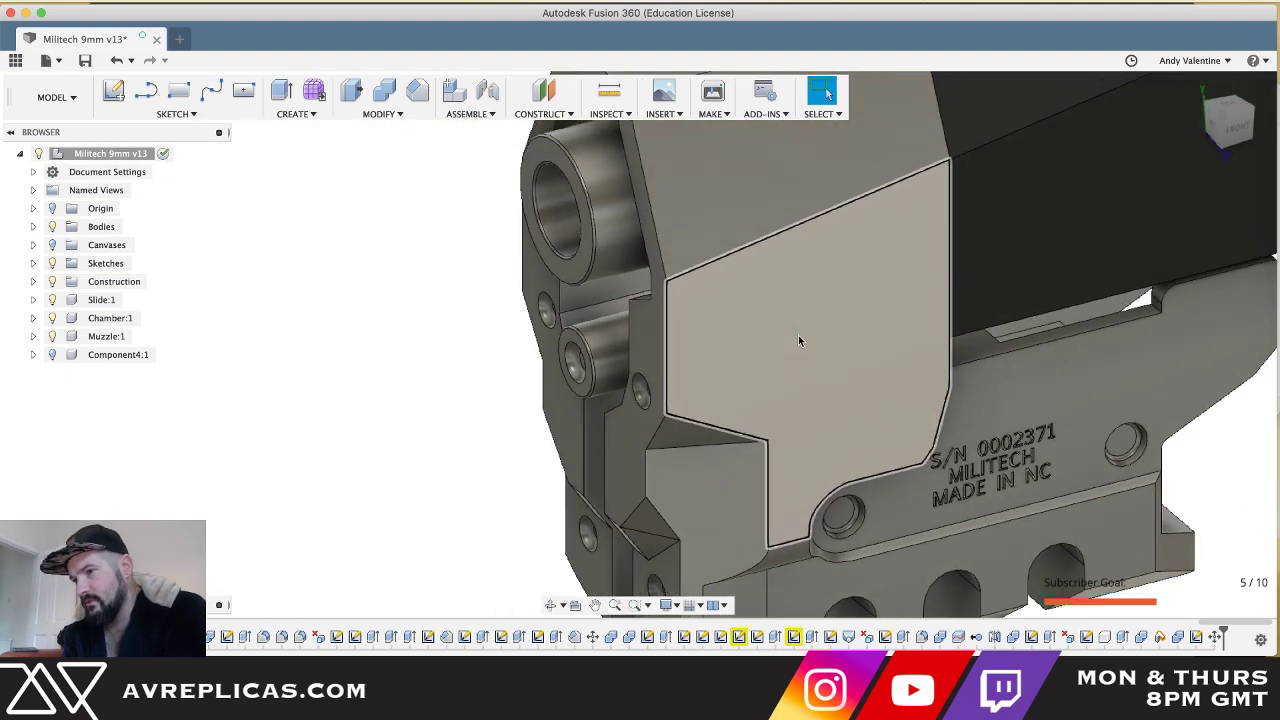
scroll(798, 335, "right", 5)
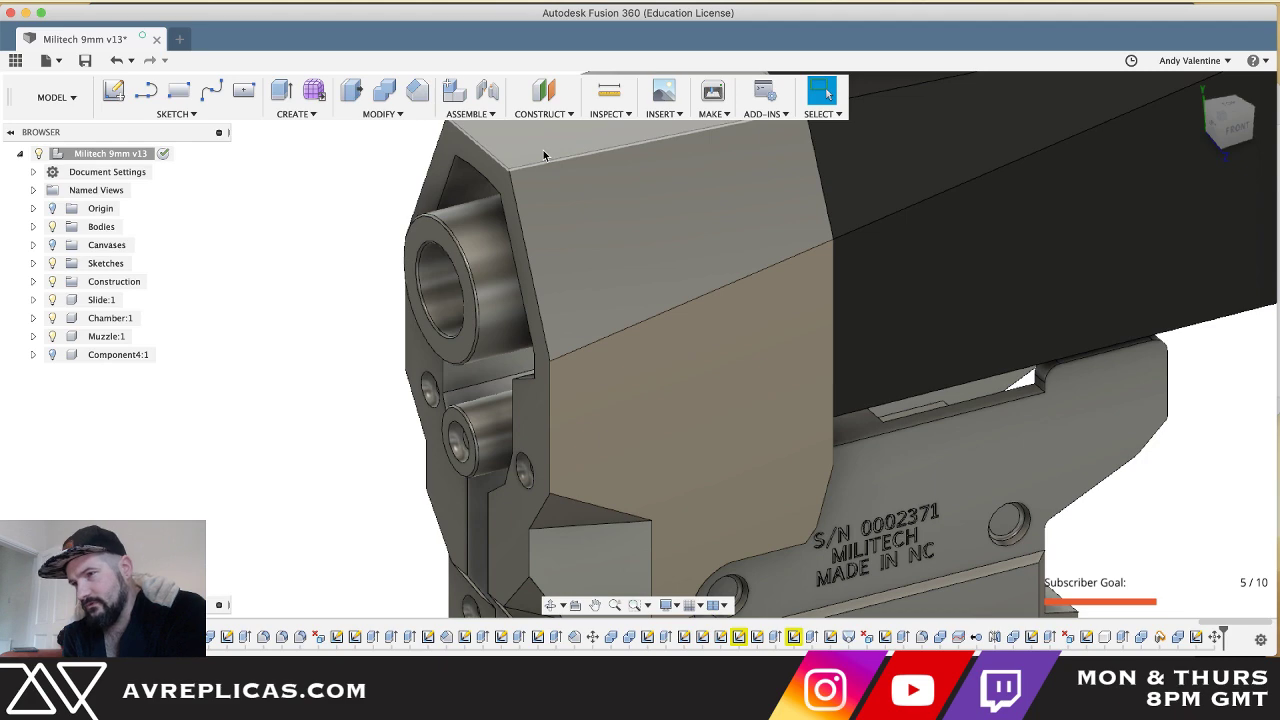
left_click(544, 155)
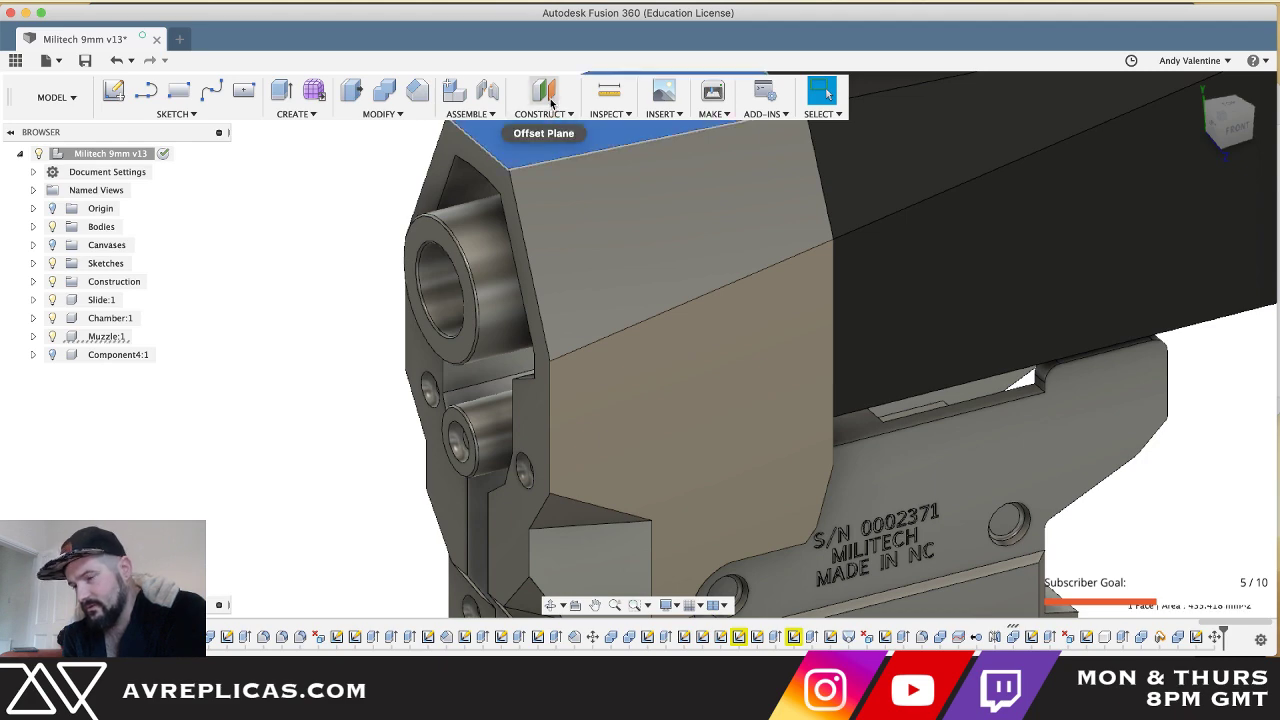
left_click(544, 95)
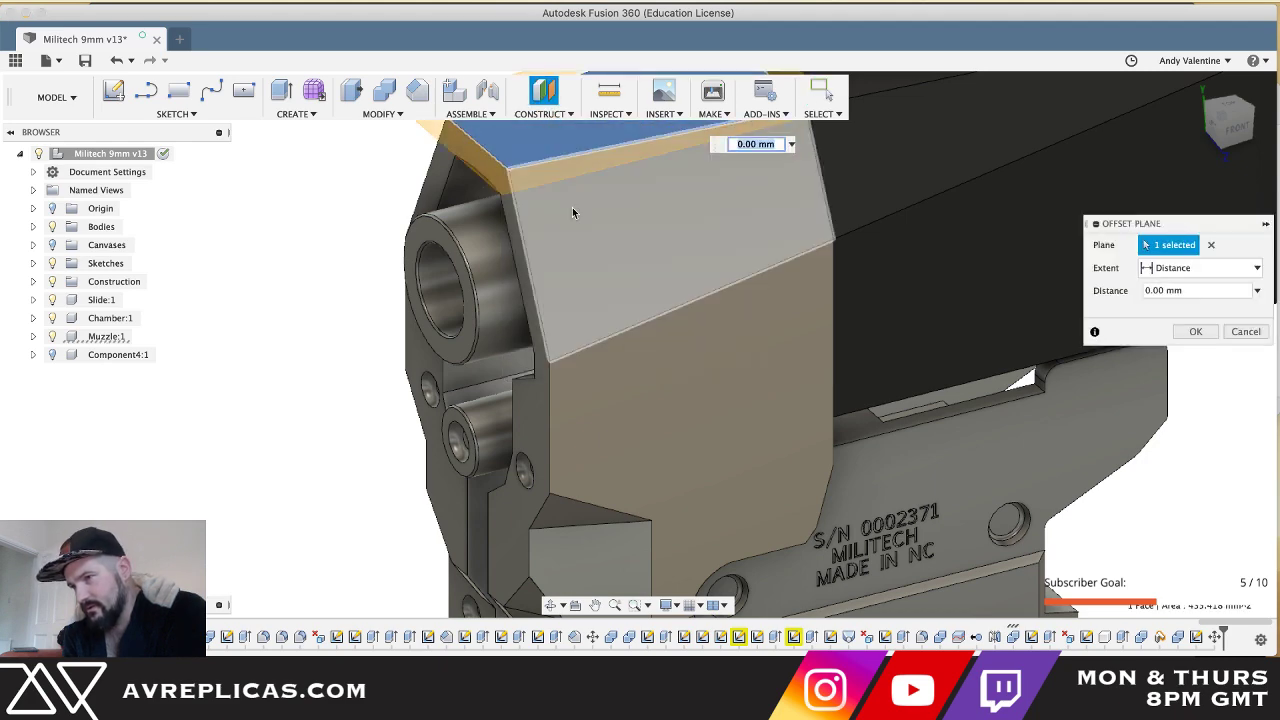
scroll(572, 212, "down", 3)
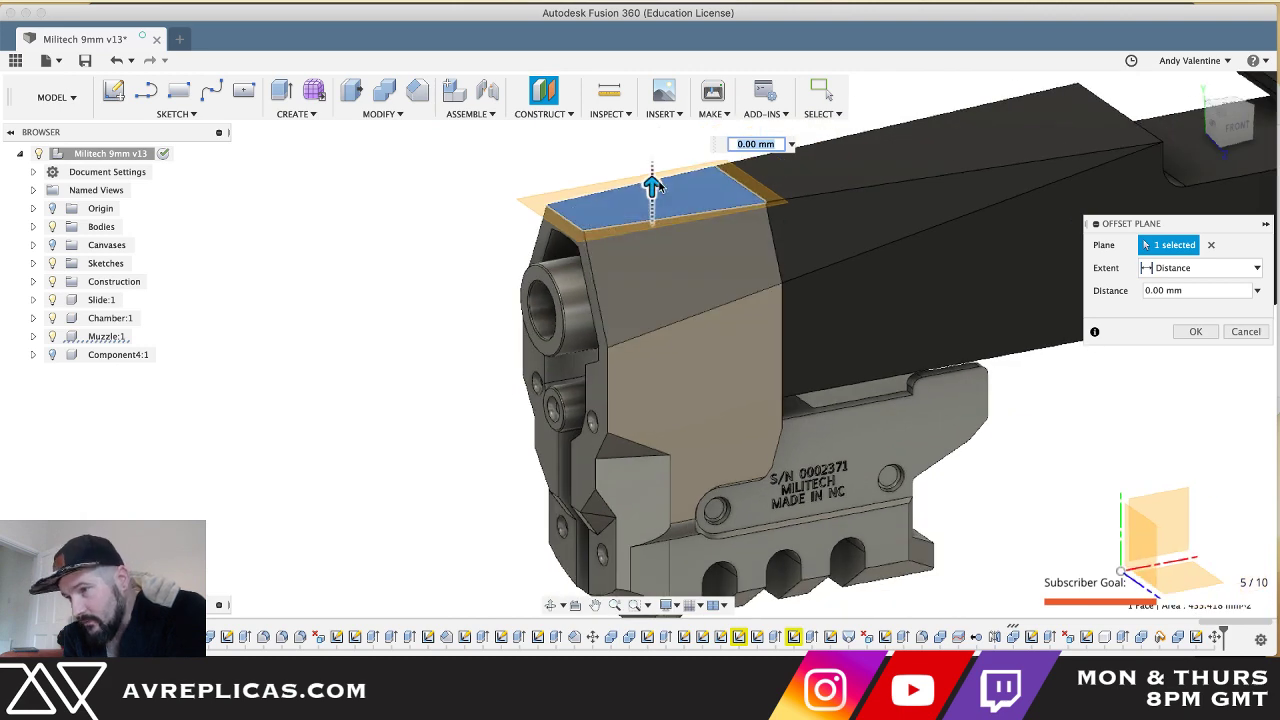
left_click_drag(651, 195, 652, 372)
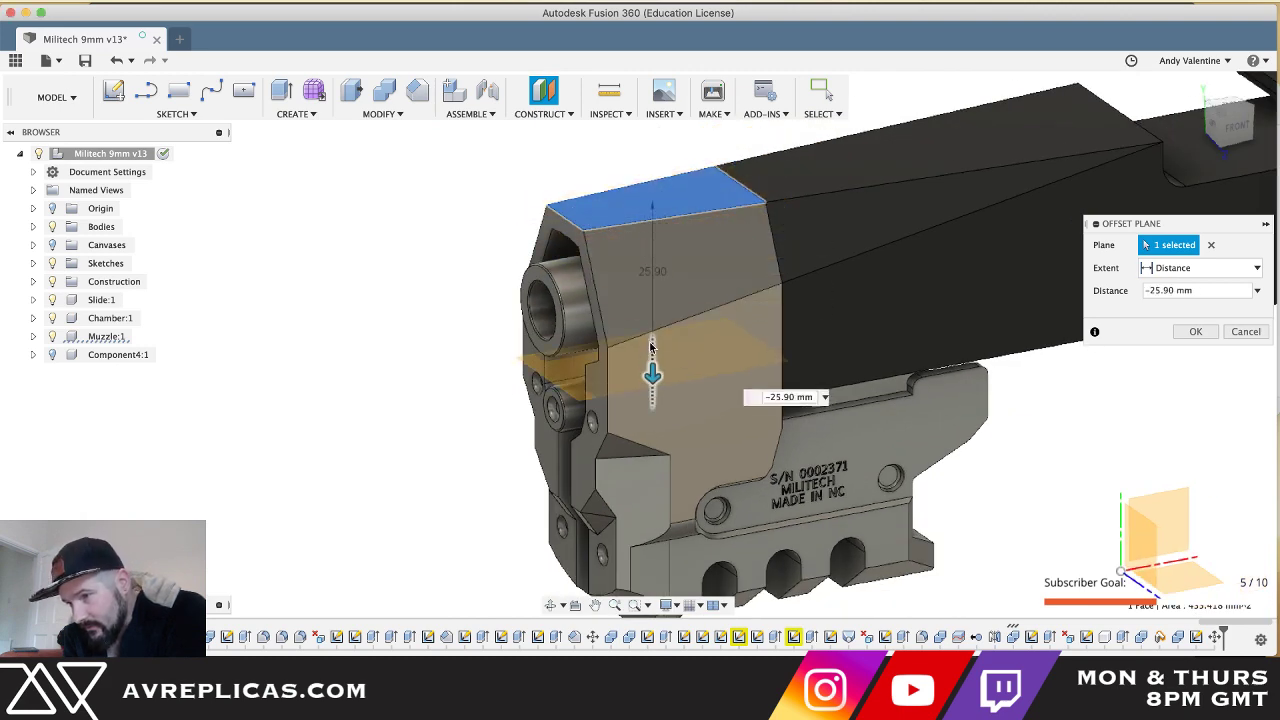
left_click(1229, 130)
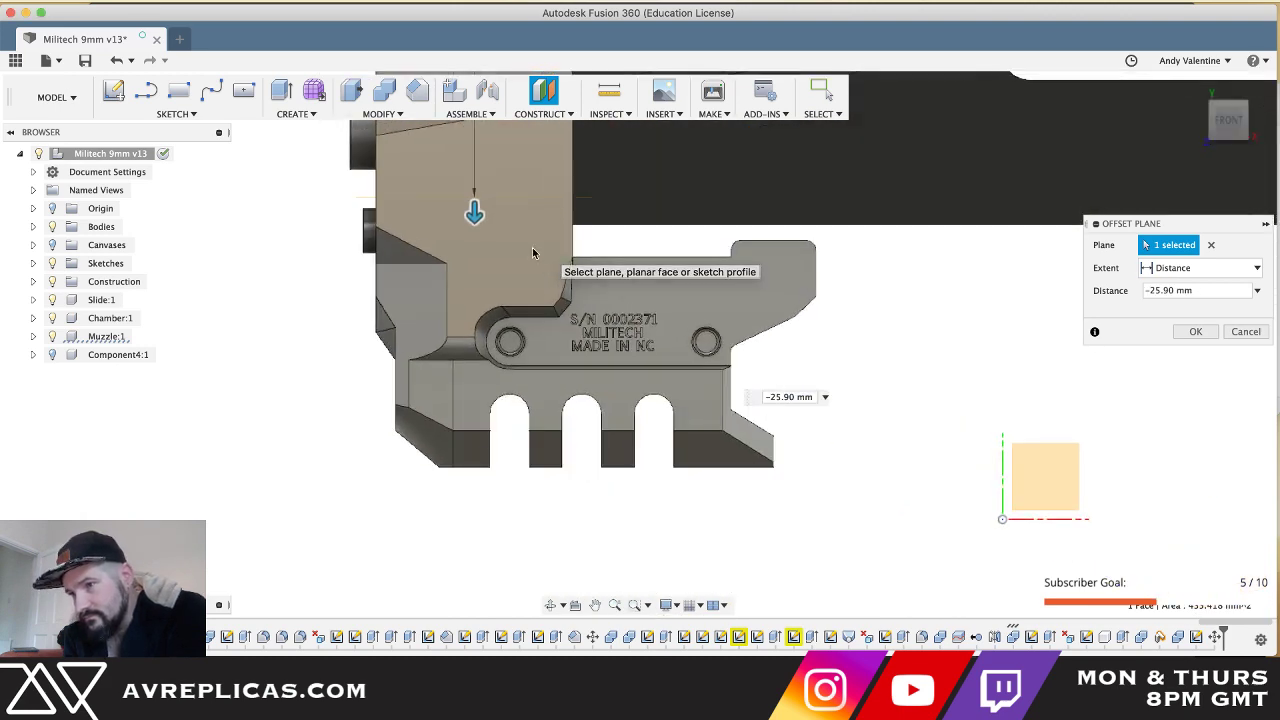
left_click_drag(475, 212, 475, 206)
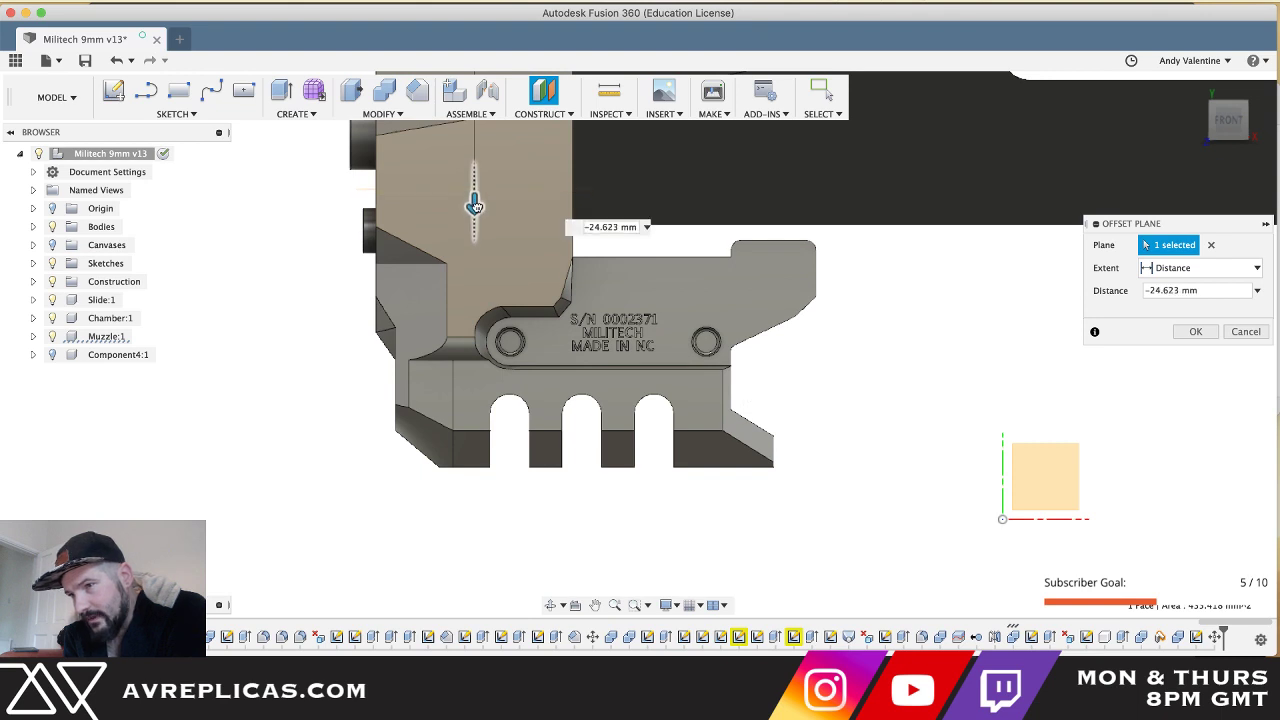
middle_click_drag(476, 207, 478, 208, "shift")
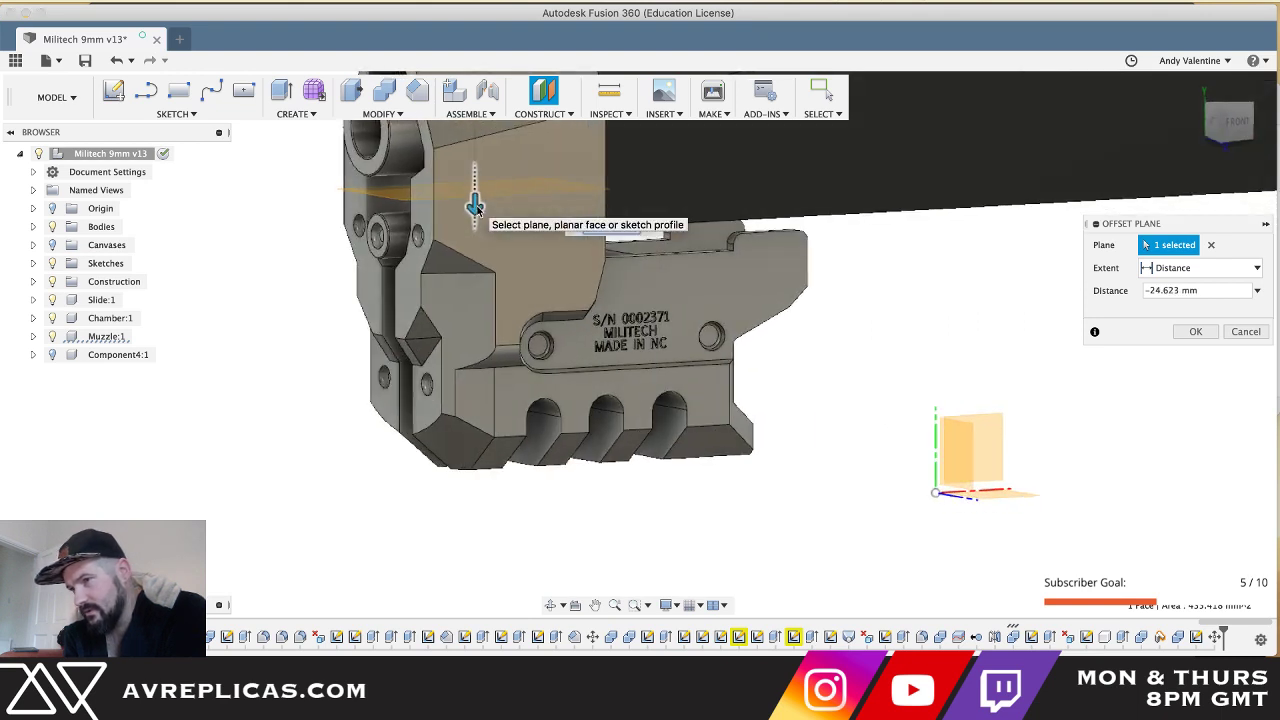
key("Return")
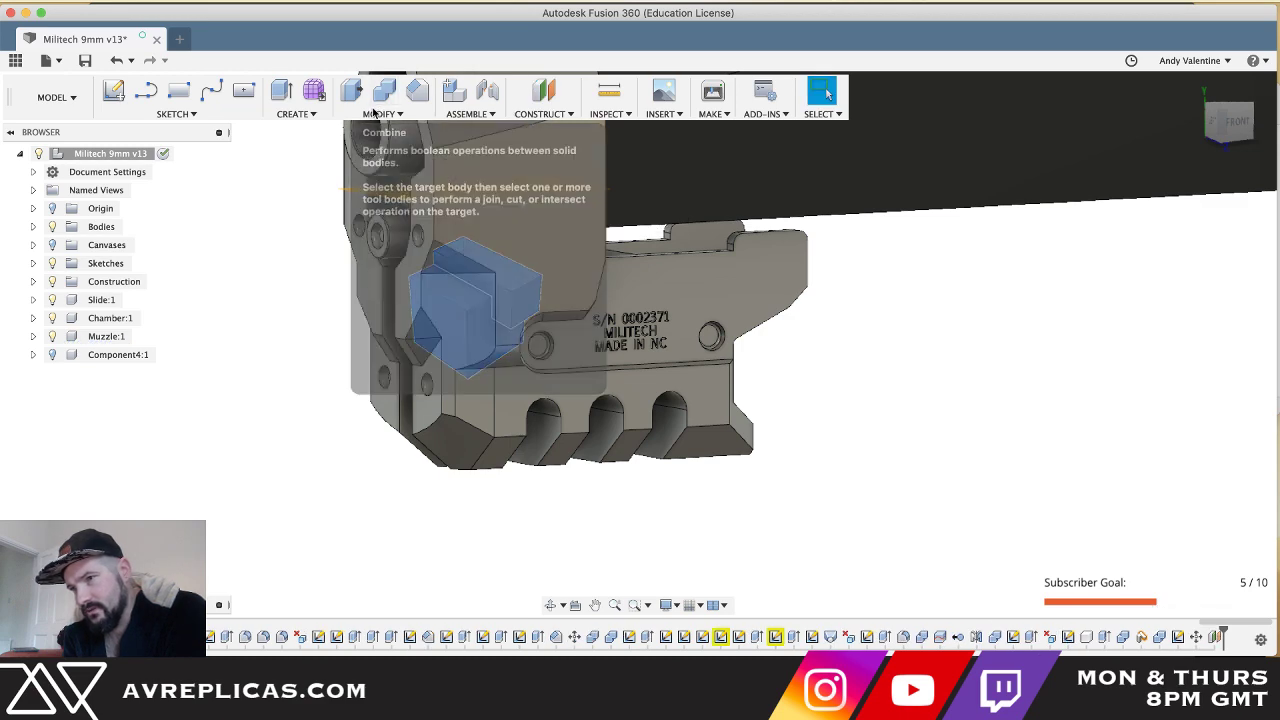
- Split the muzzle body with the construction plane that cuts through it above the upper screw holes
left_click(383, 113)
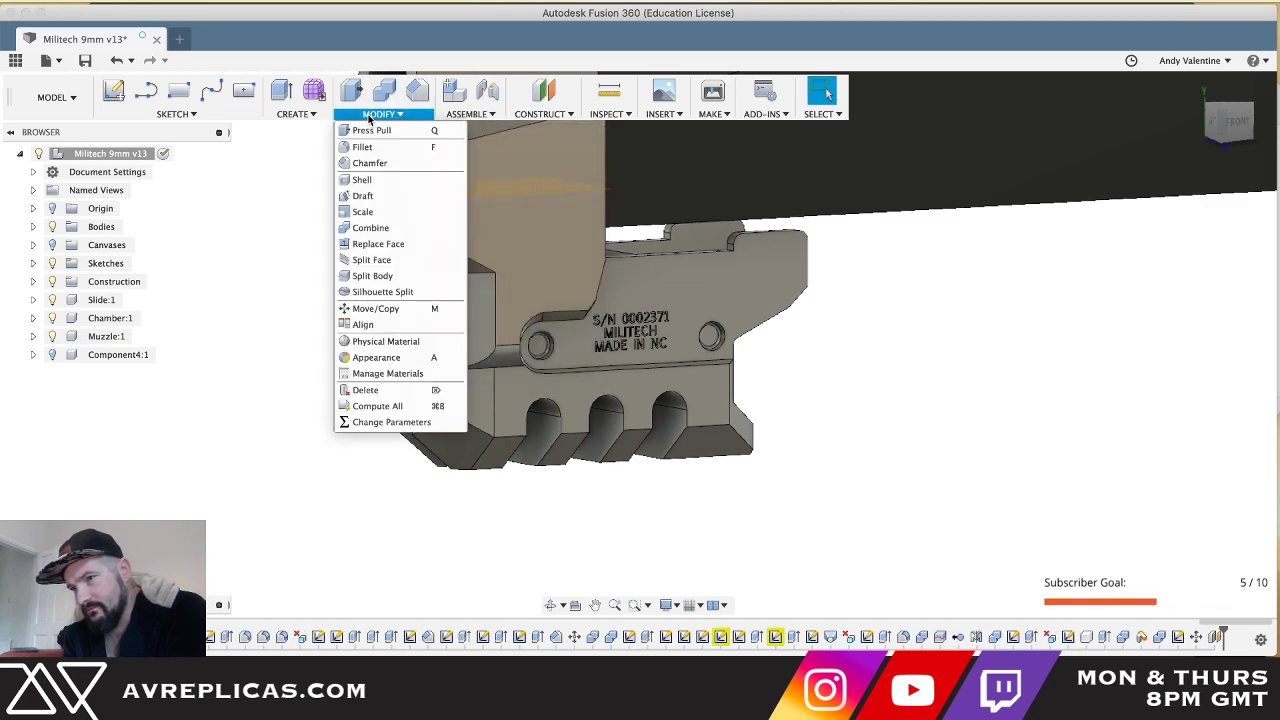
left_click(368, 276)
left_click(524, 276)
left_click(1208, 268)
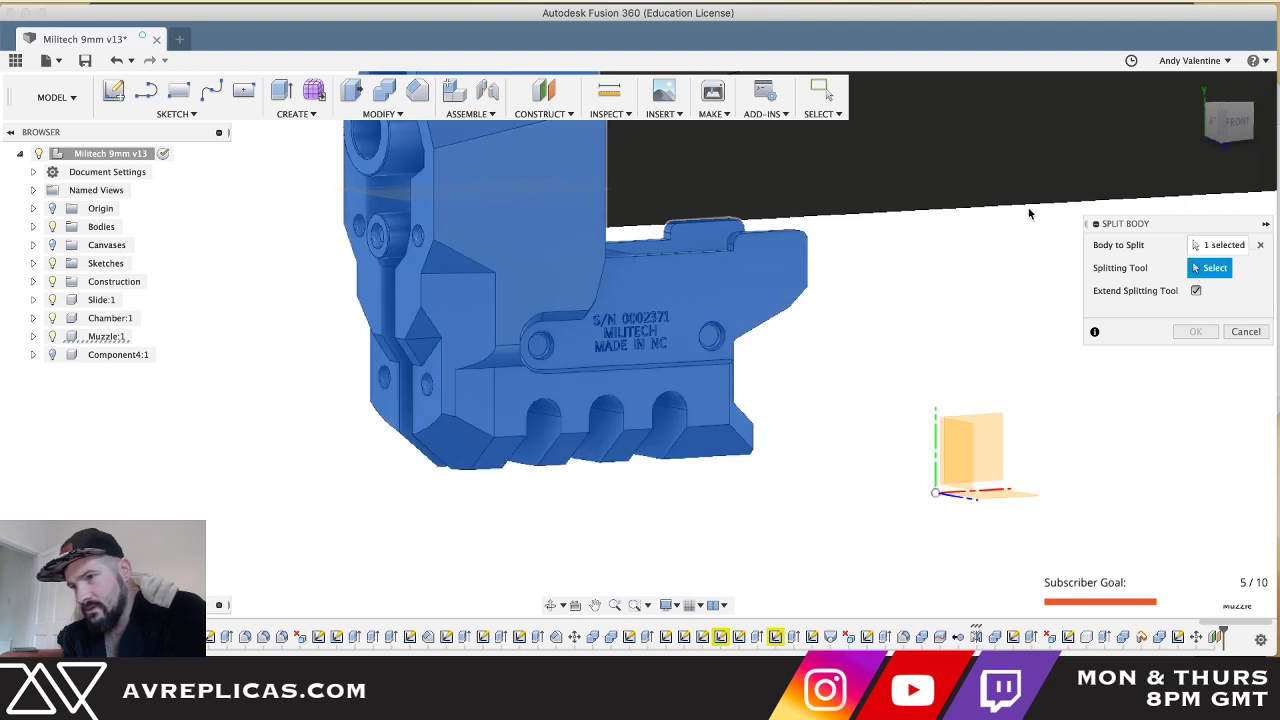
left_click(385, 204)
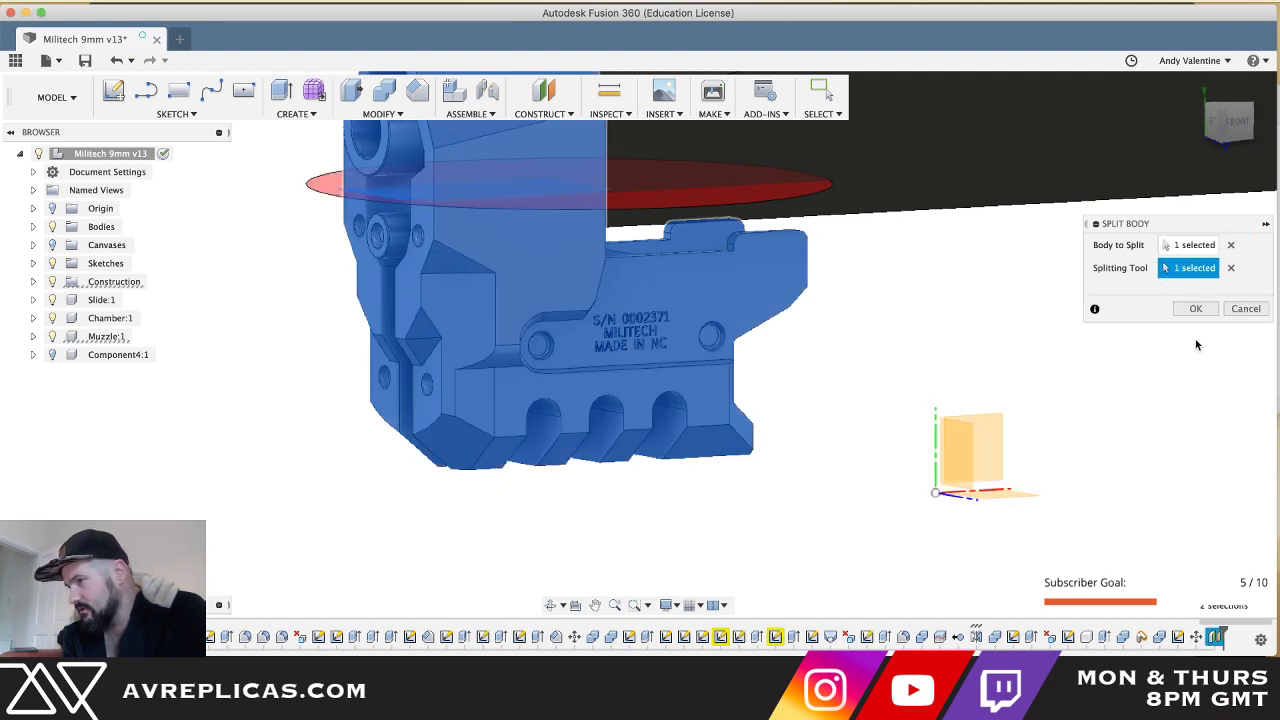
- Try to move the lower muzzle body 2.45 mm upward
left_click(33, 337)
left_click(47, 373)
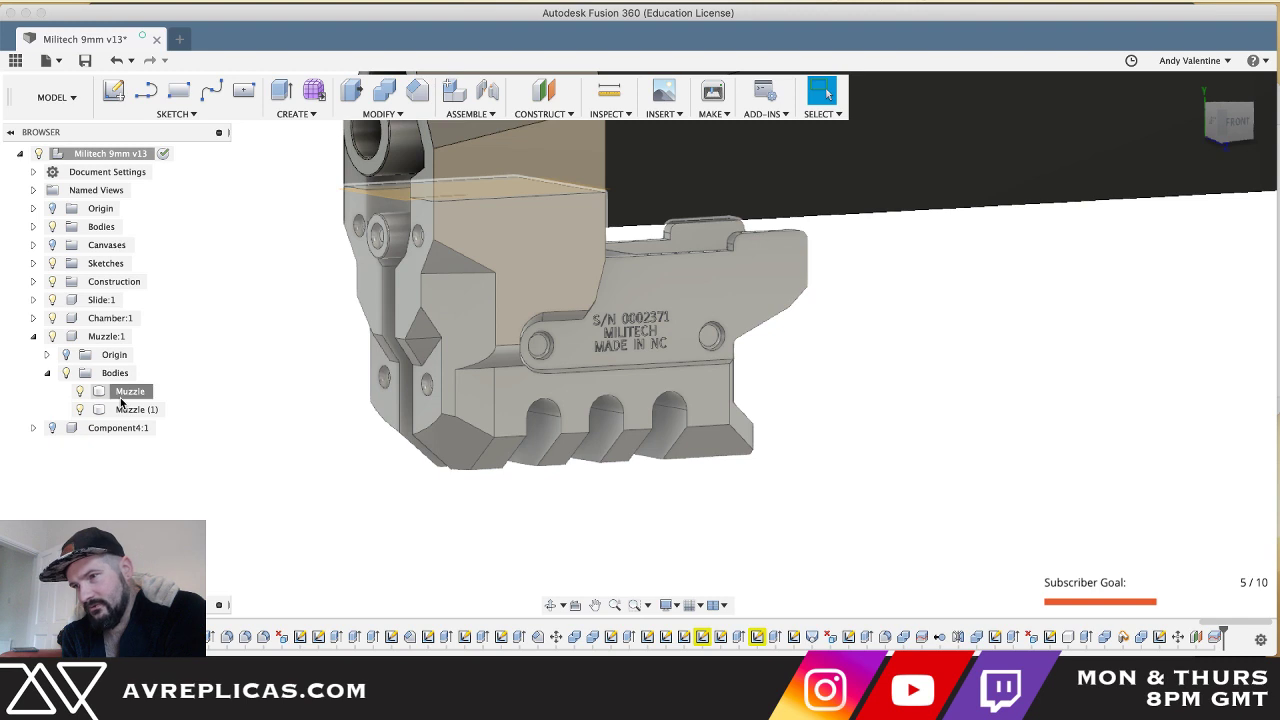
left_click(120, 394)
key("m")
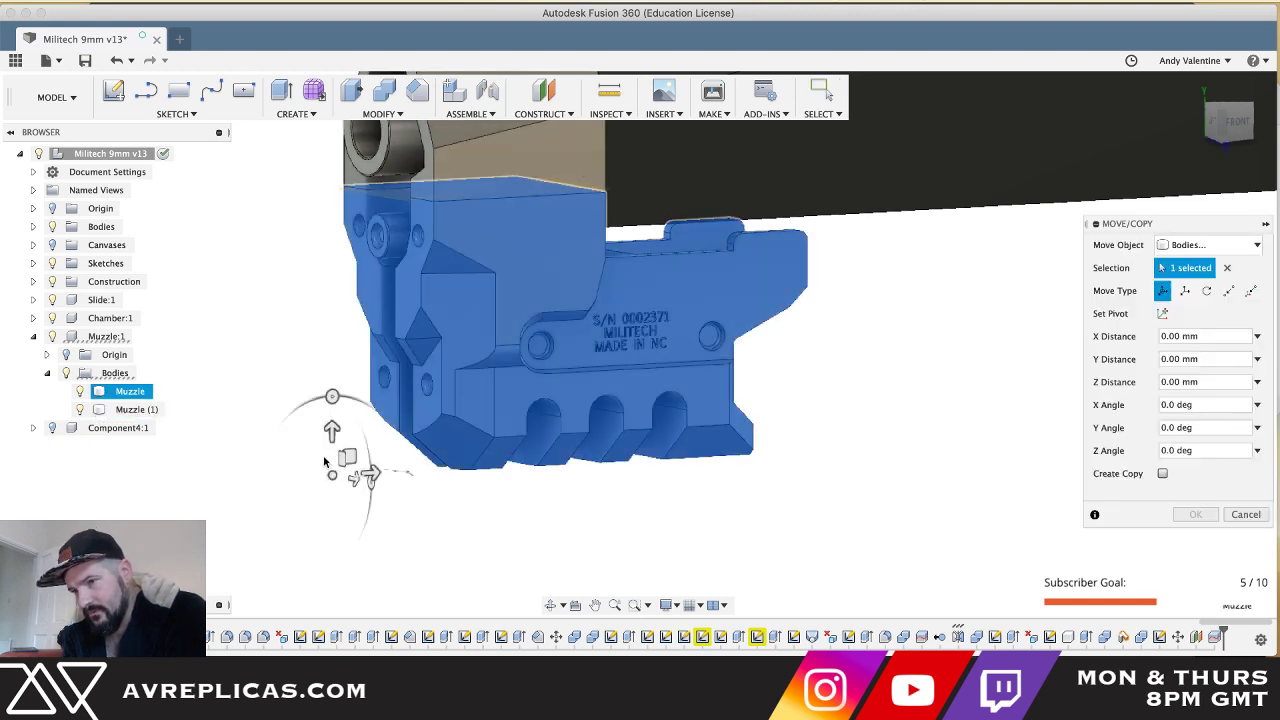
left_click(332, 430)
mouse_move(332, 432)
left_mouse_down()
mouse_move(333, 394)
mouse_move(324, 424)
left_mouse_up()
type("2.45")
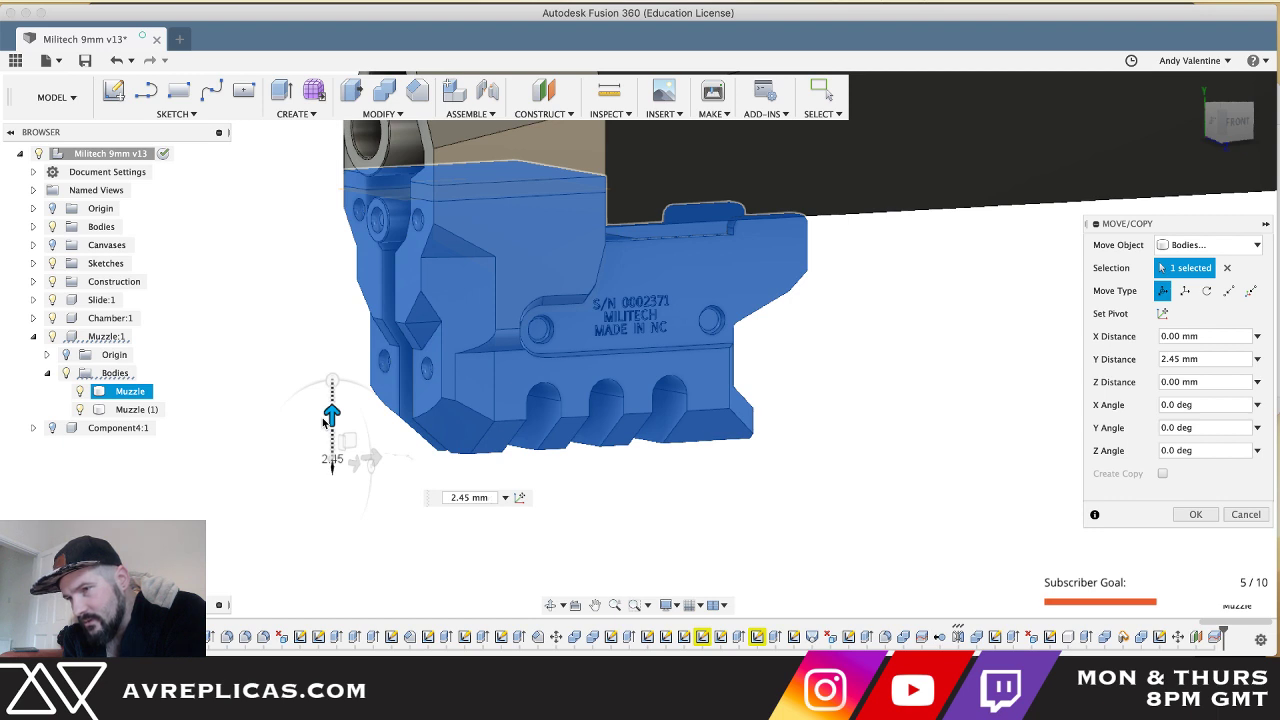
left_click_drag(323, 423, 319, 435)
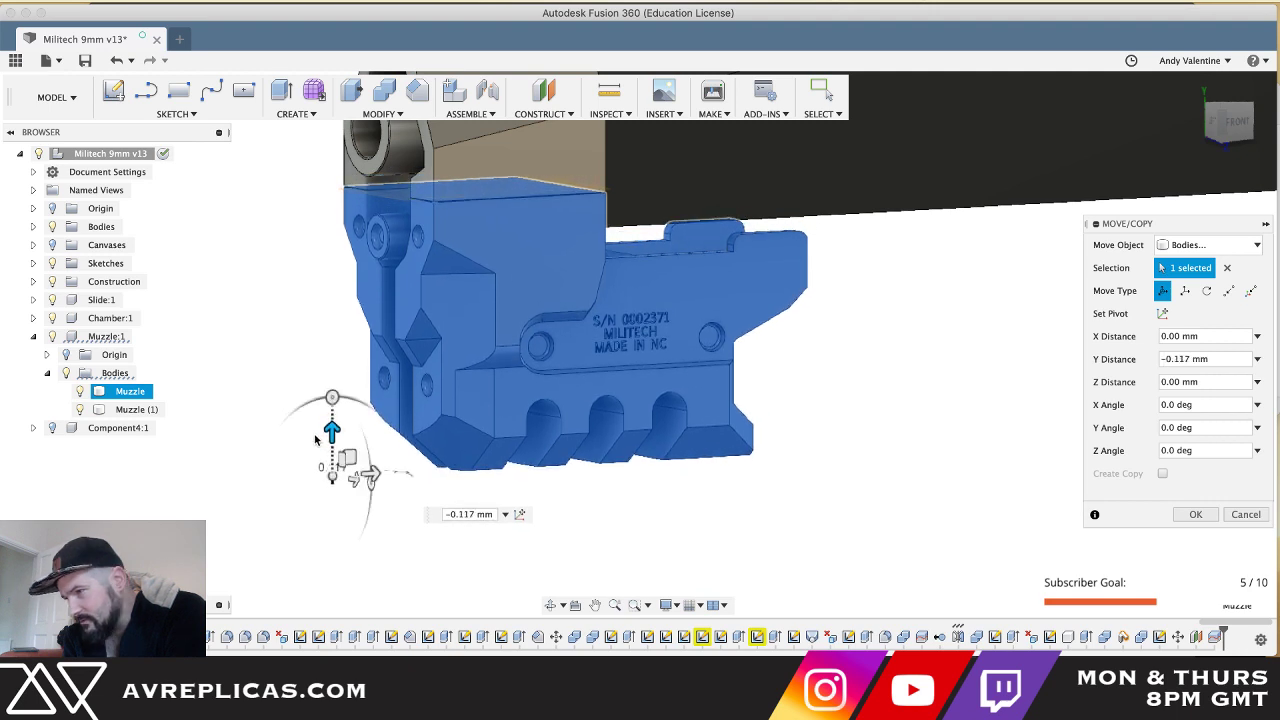
left_click(1242, 513)
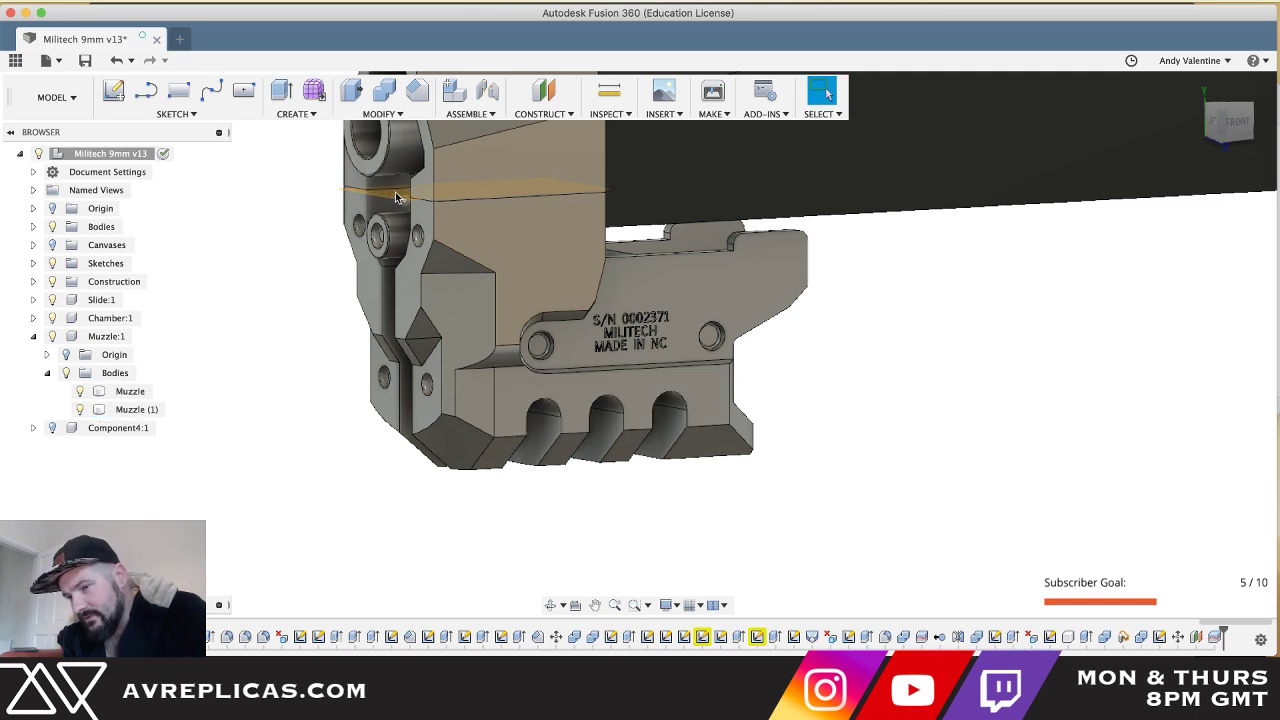
left_click(34, 282)
left_click(100, 336)
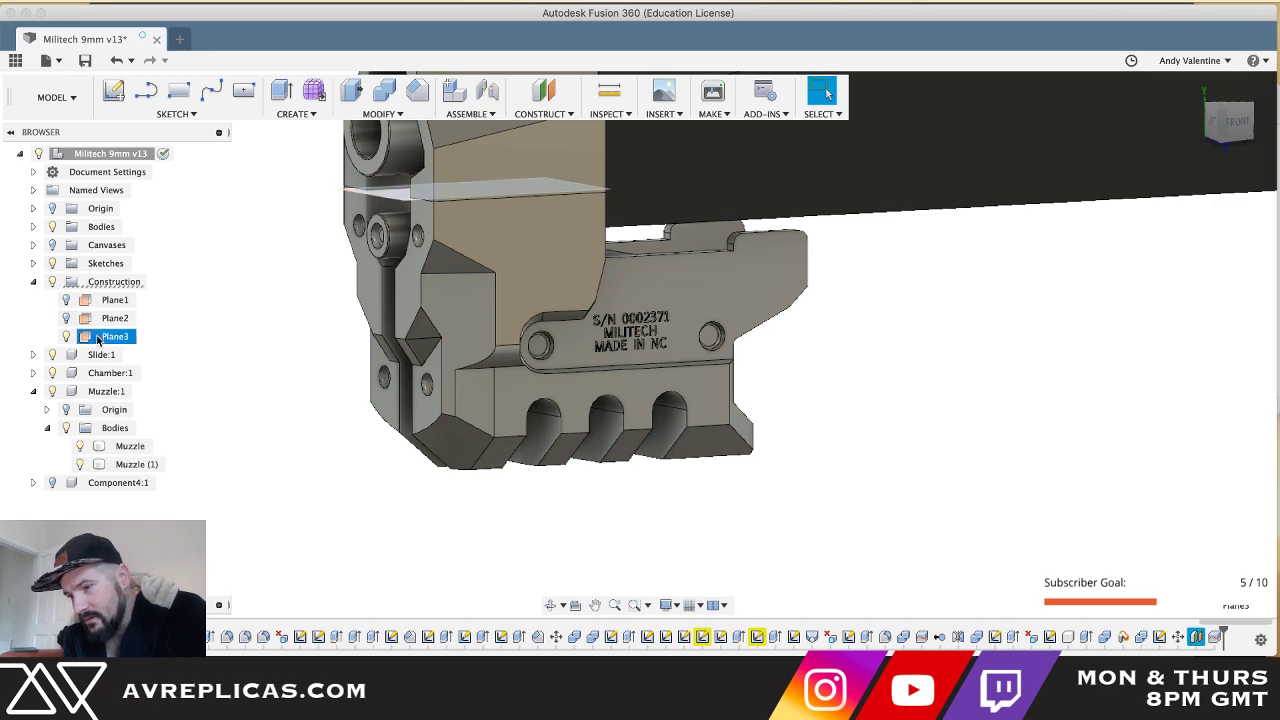
key("m")
left_click(390, 207)
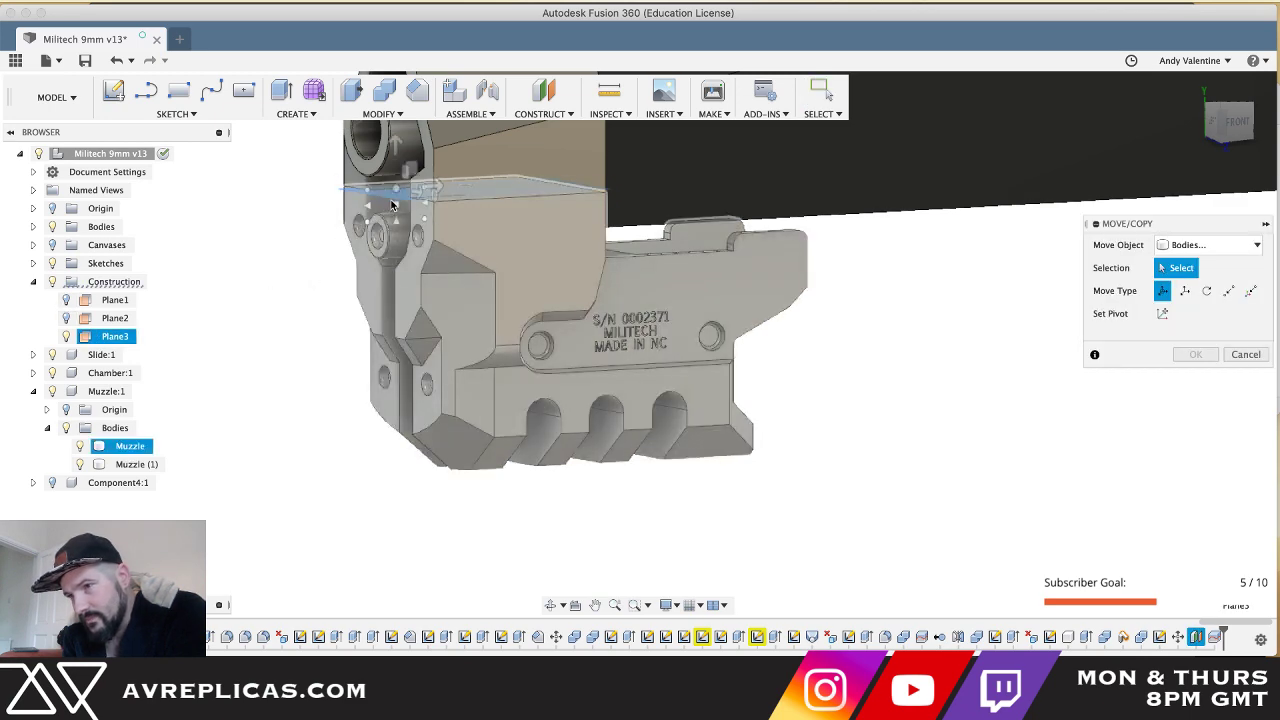
left_click(391, 204)
left_click(427, 193)
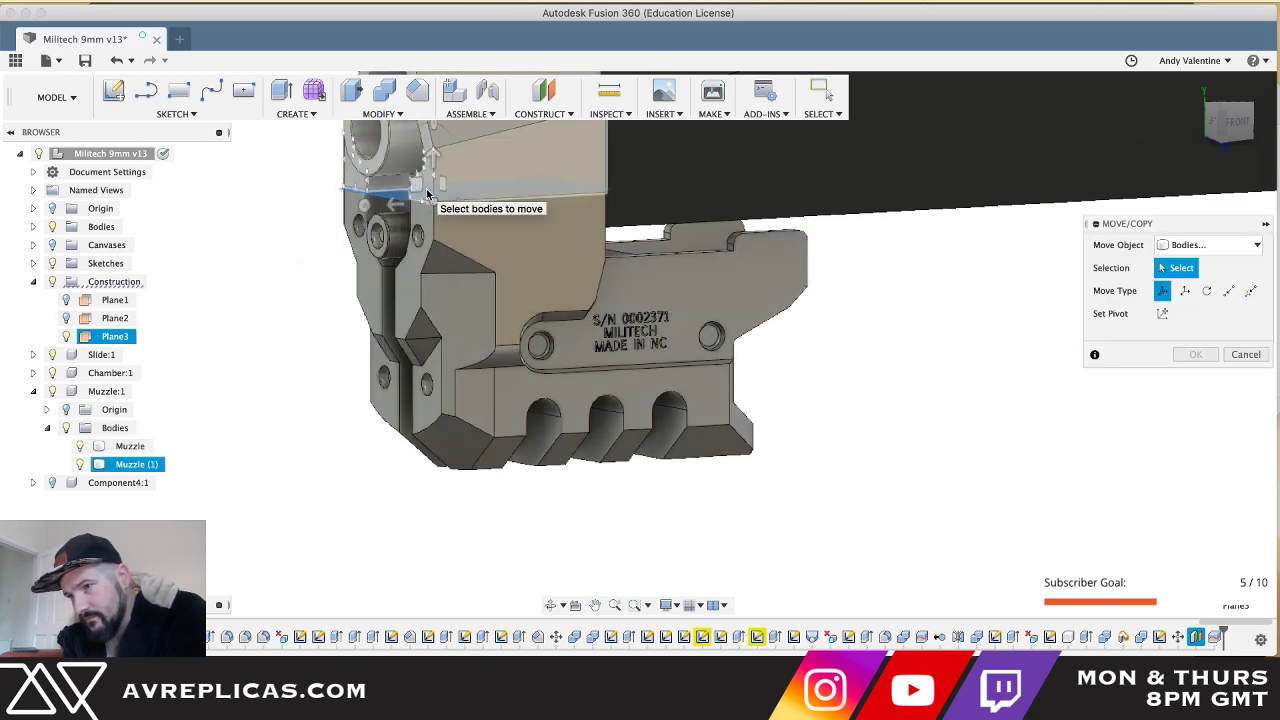
left_click(430, 190)
left_click(1228, 247)
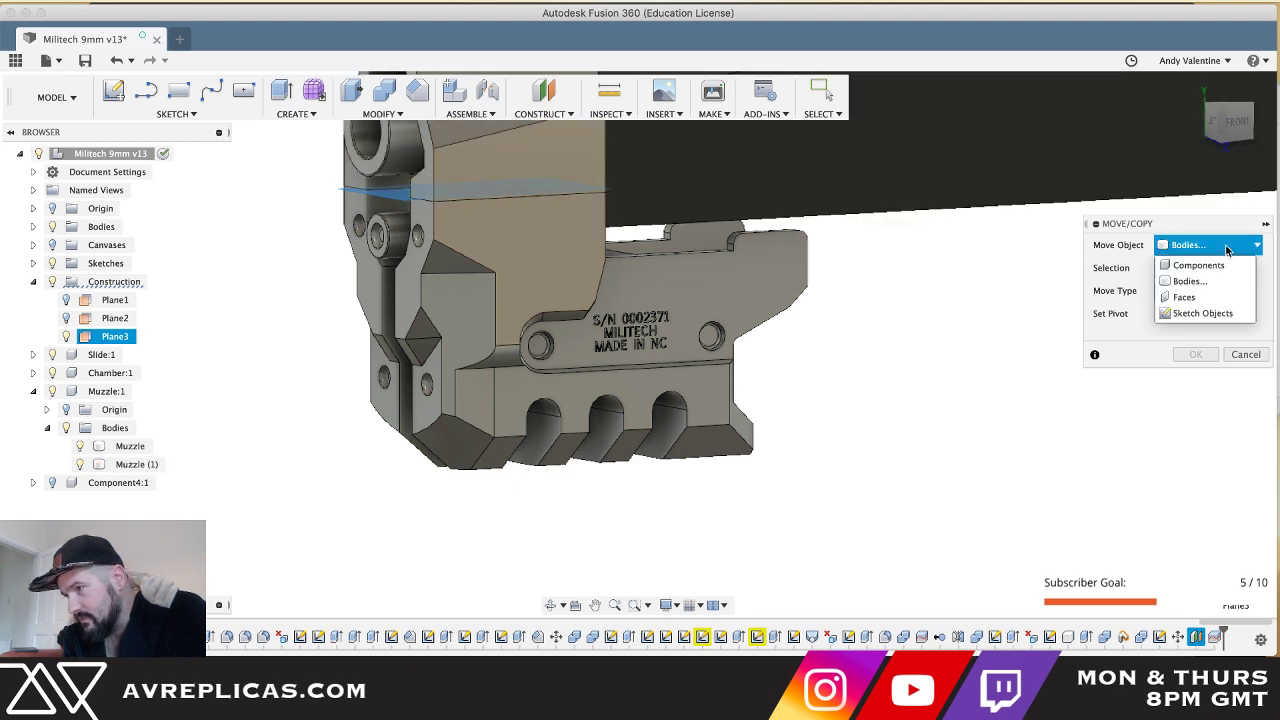
left_click(1229, 281)
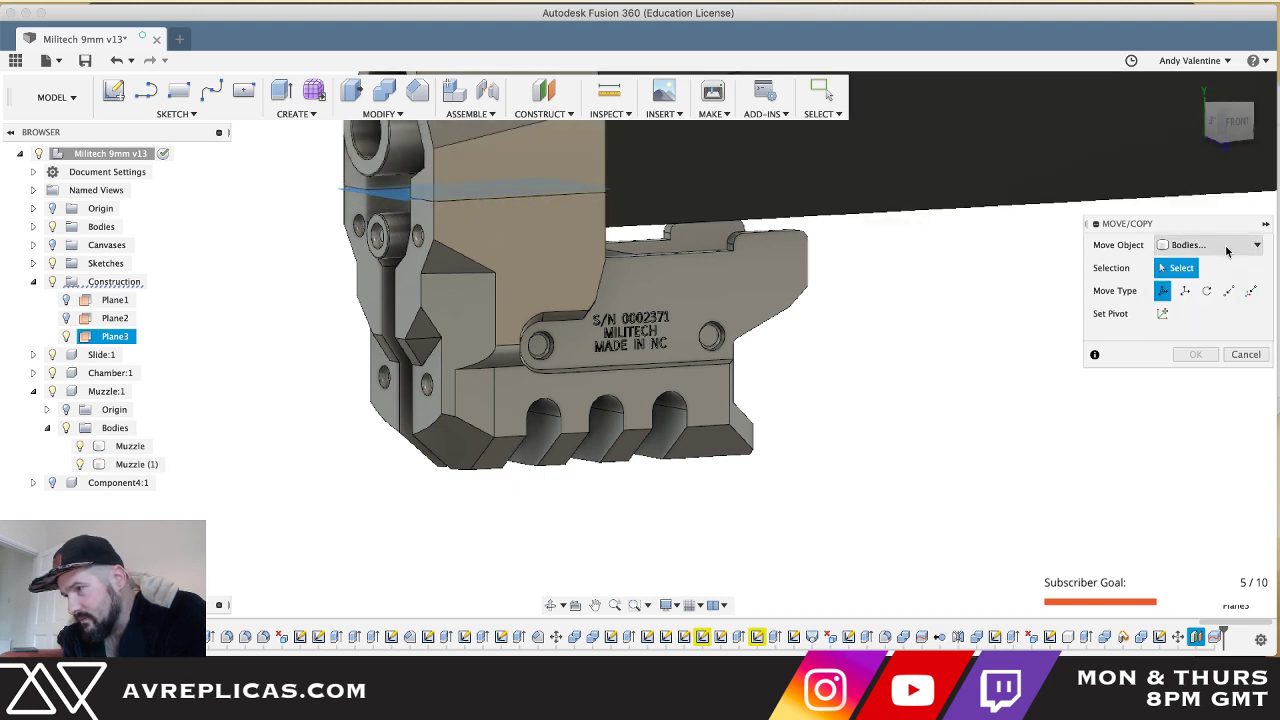
left_click(1242, 354)
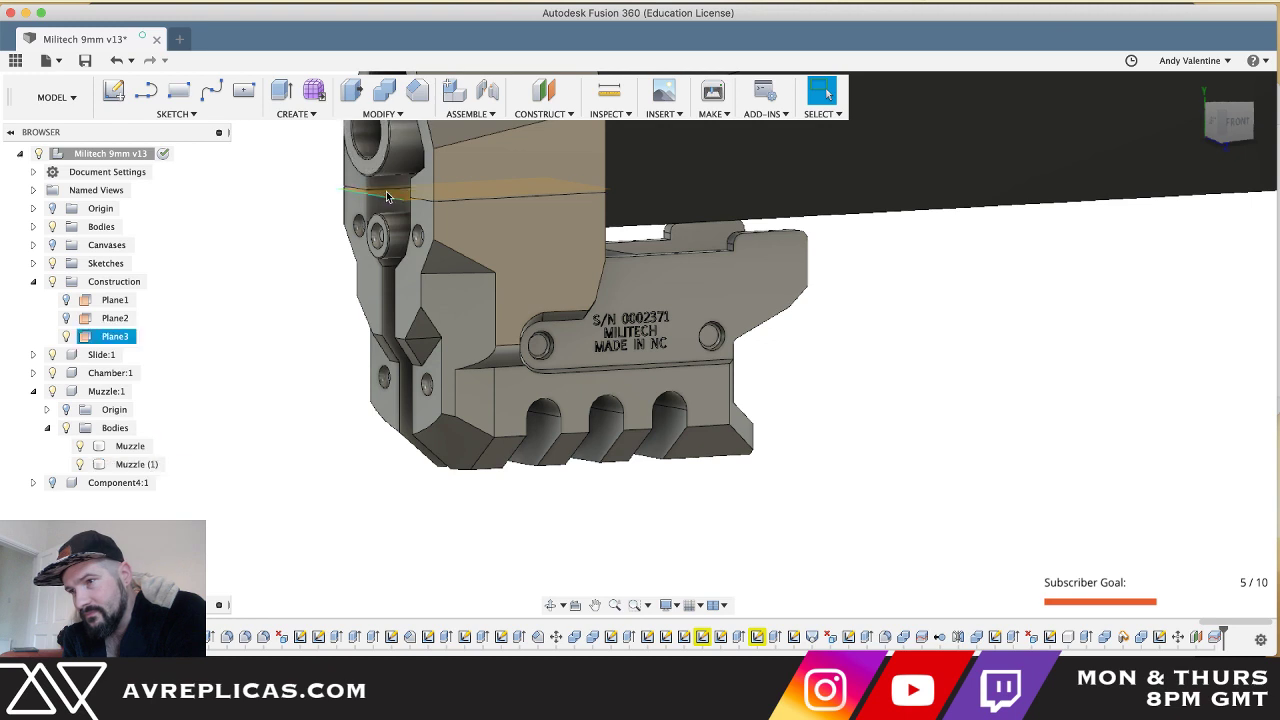
- Edit the offset distance of Plane3 so the splitting plane sits lower, just above the muzzle's two upper screw holes
left_click(112, 336)
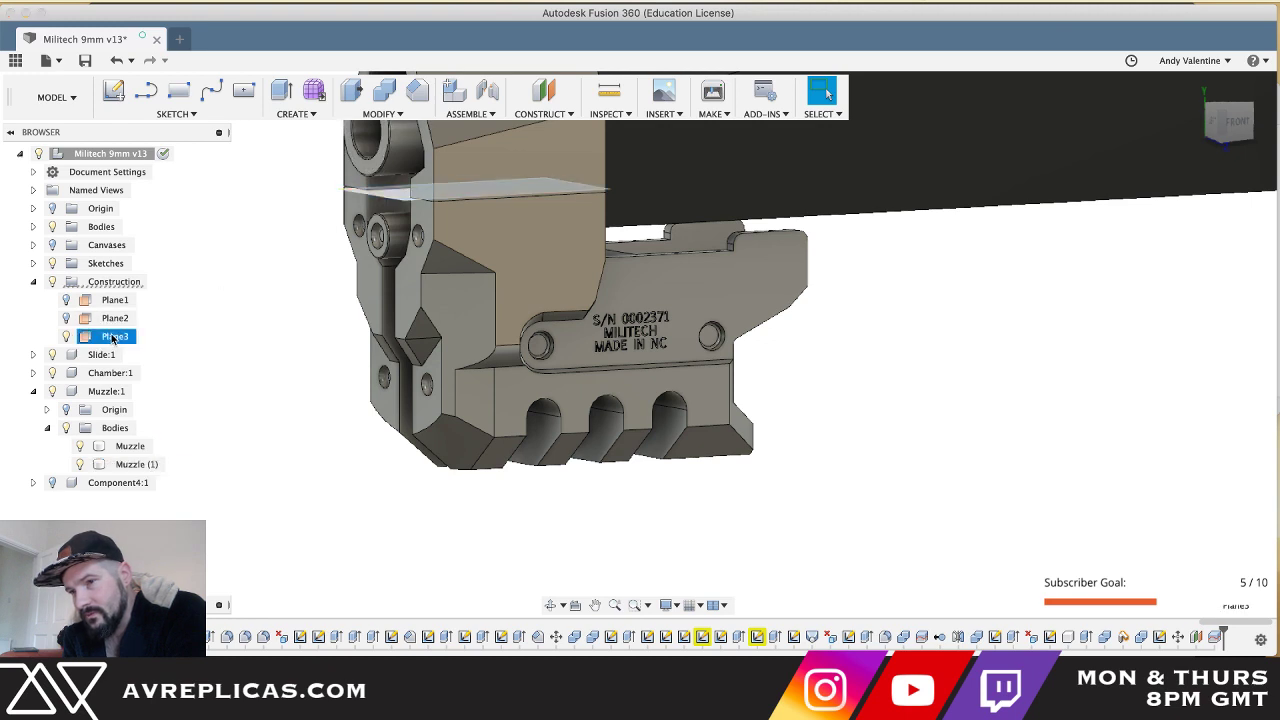
right_click(112, 337)
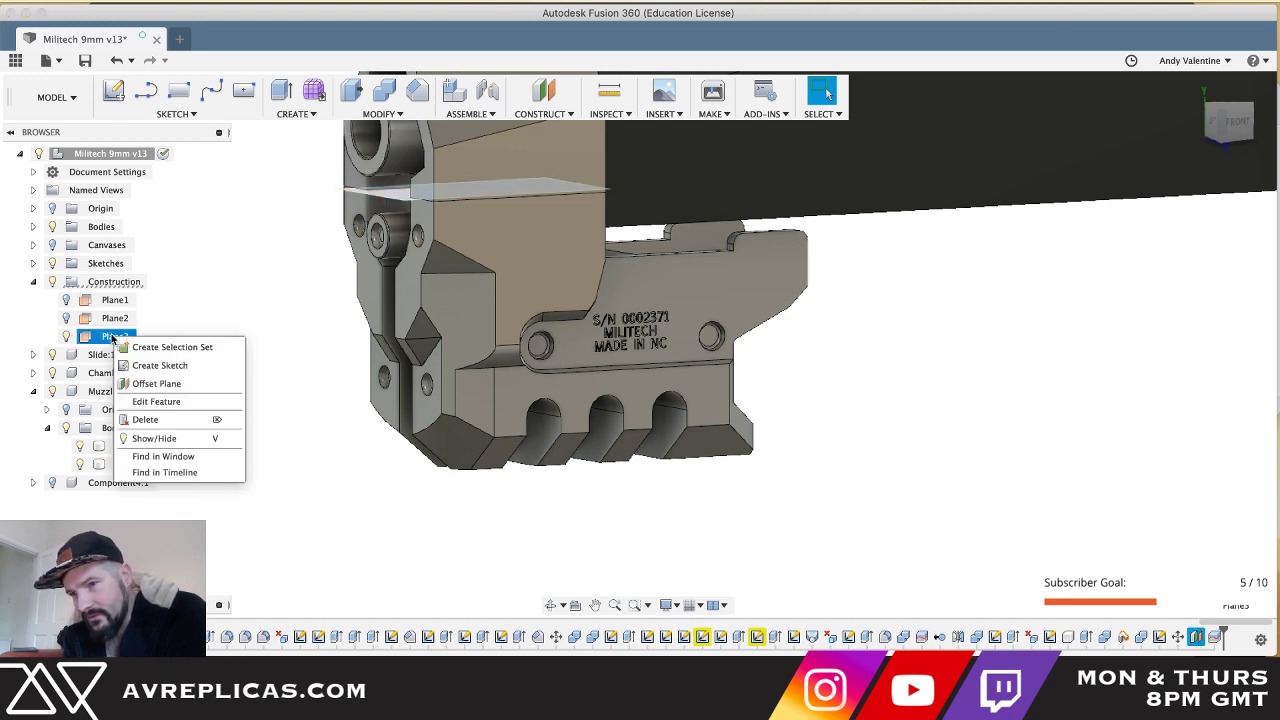
left_click(147, 401)
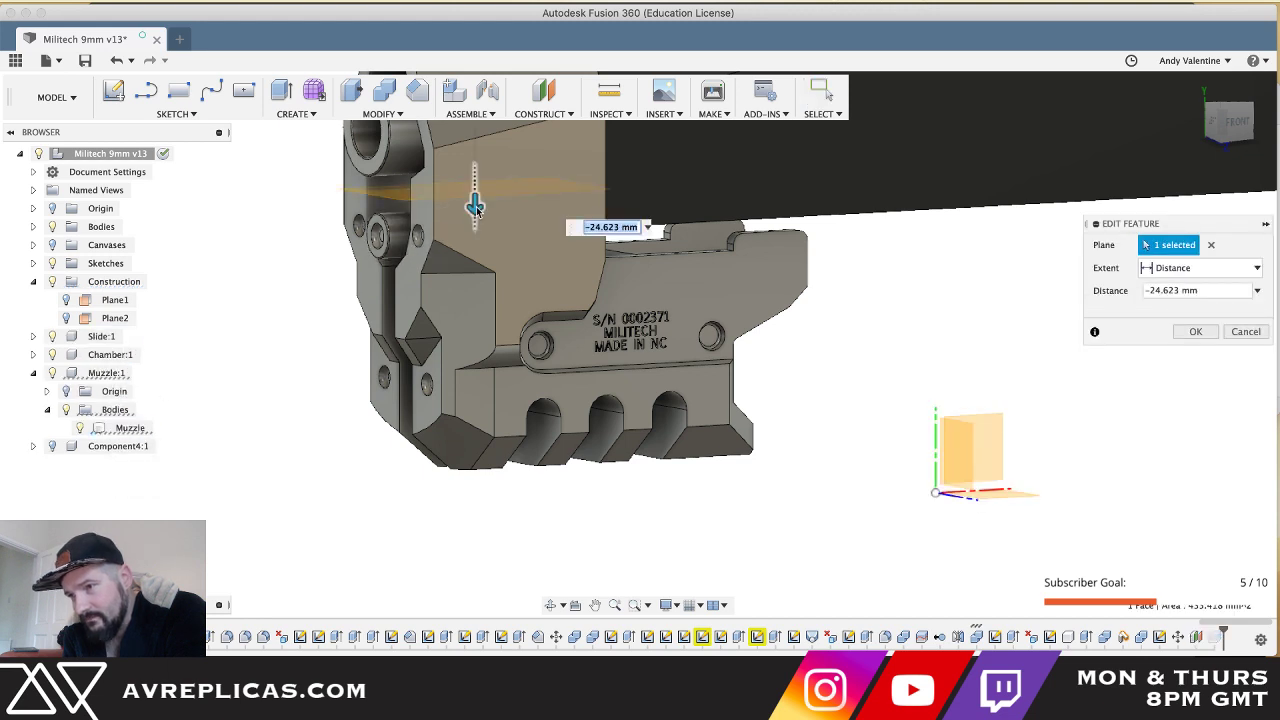
left_click_drag(475, 206, 475, 222)
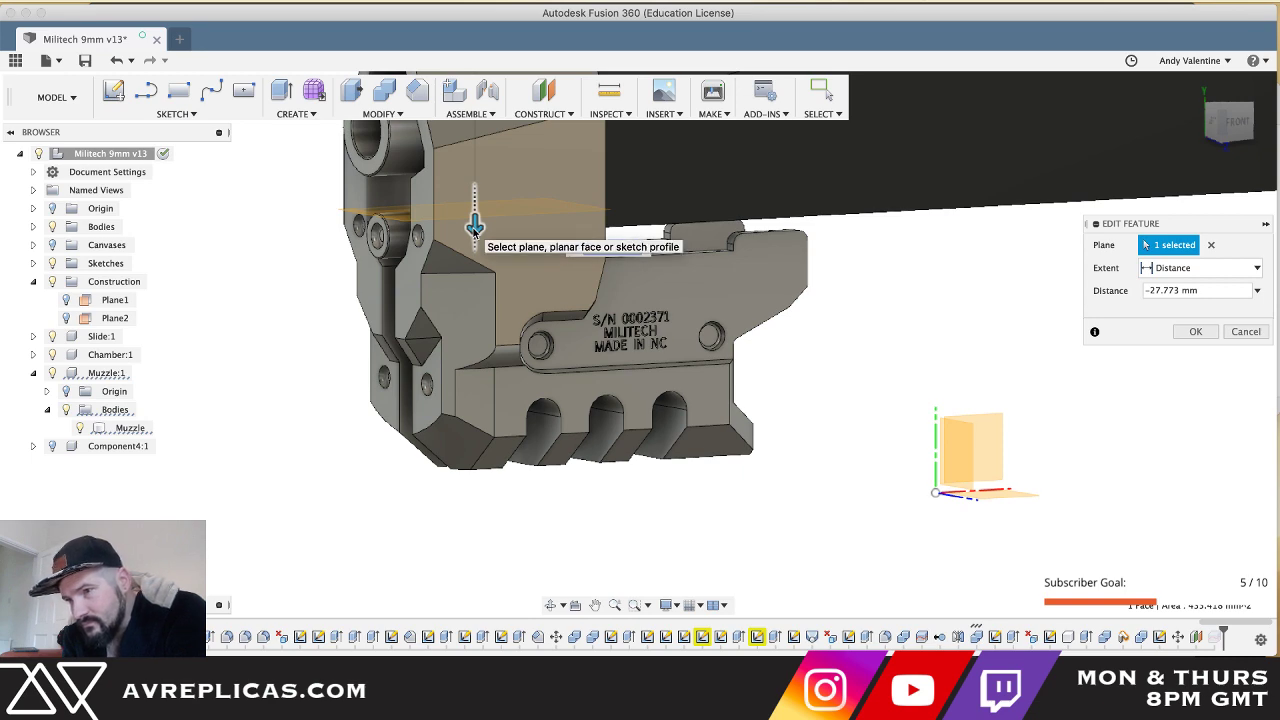
left_click(475, 226)
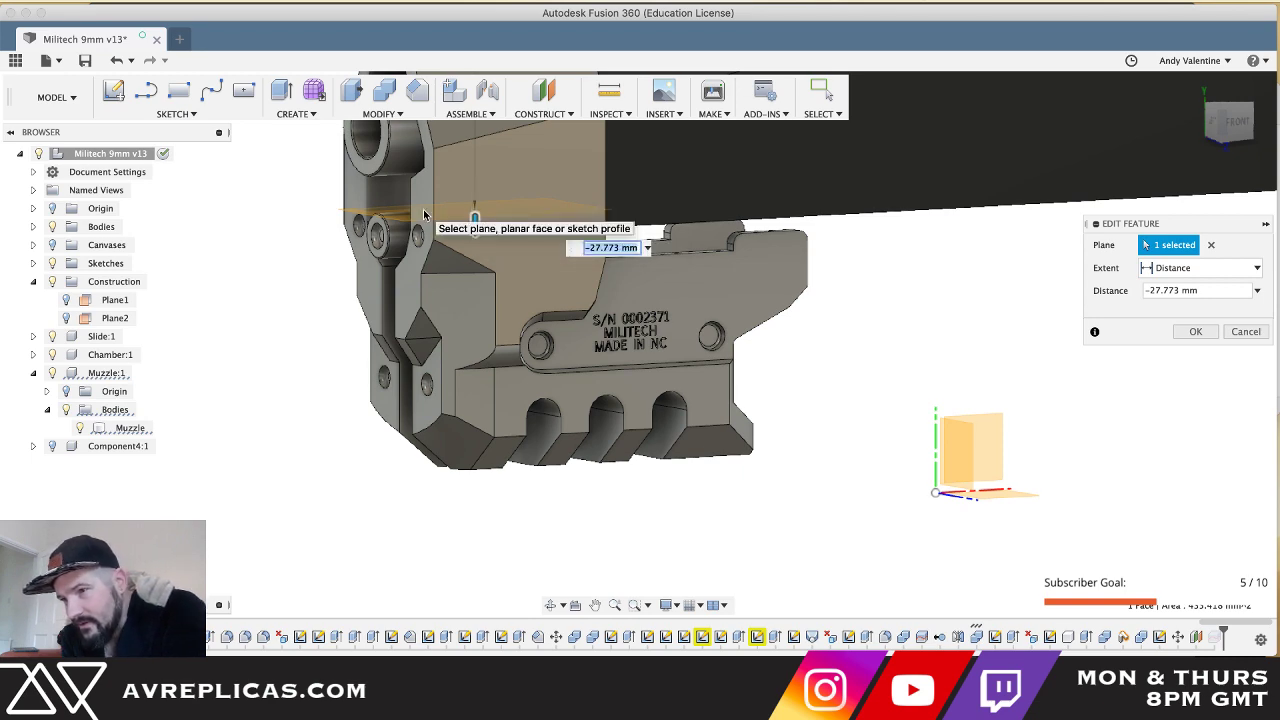
middle_click_drag(461, 220, 474, 223, "shift")
mouse_move(477, 221)
left_mouse_down()
mouse_move(470, 210)
mouse_move(474, 222)
left_mouse_up()
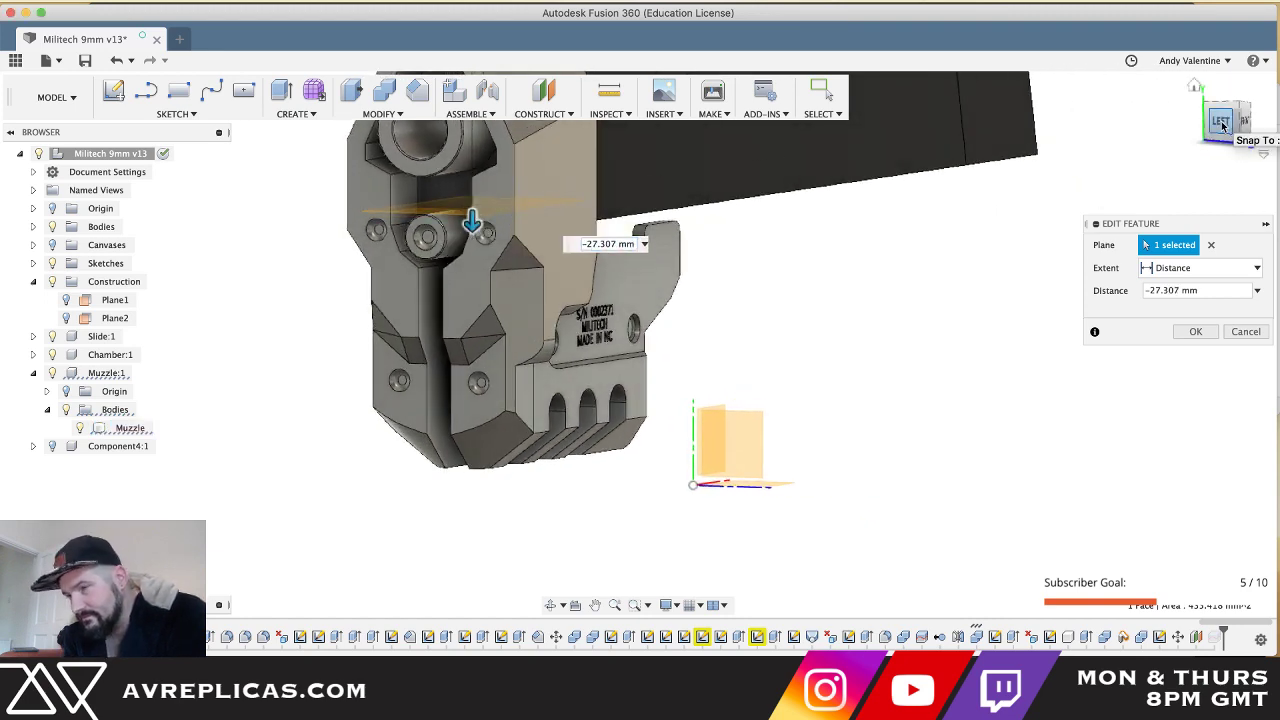
left_click(1227, 137)
left_click_drag(649, 200, 651, 203)
key("Return")
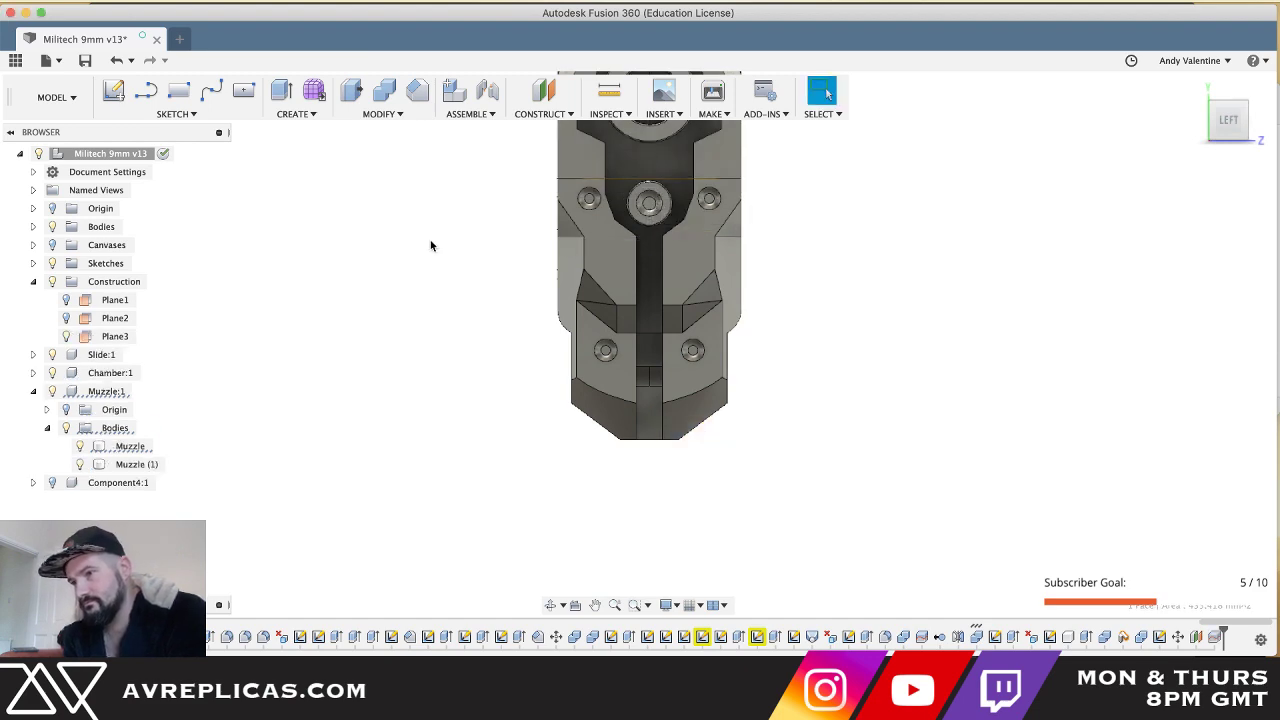
- Create a construction plane offset 3.894 mm above the muzzle's splitting plane
middle_click_drag(430, 246, 430, 246, "shift")
left_click(462, 212)
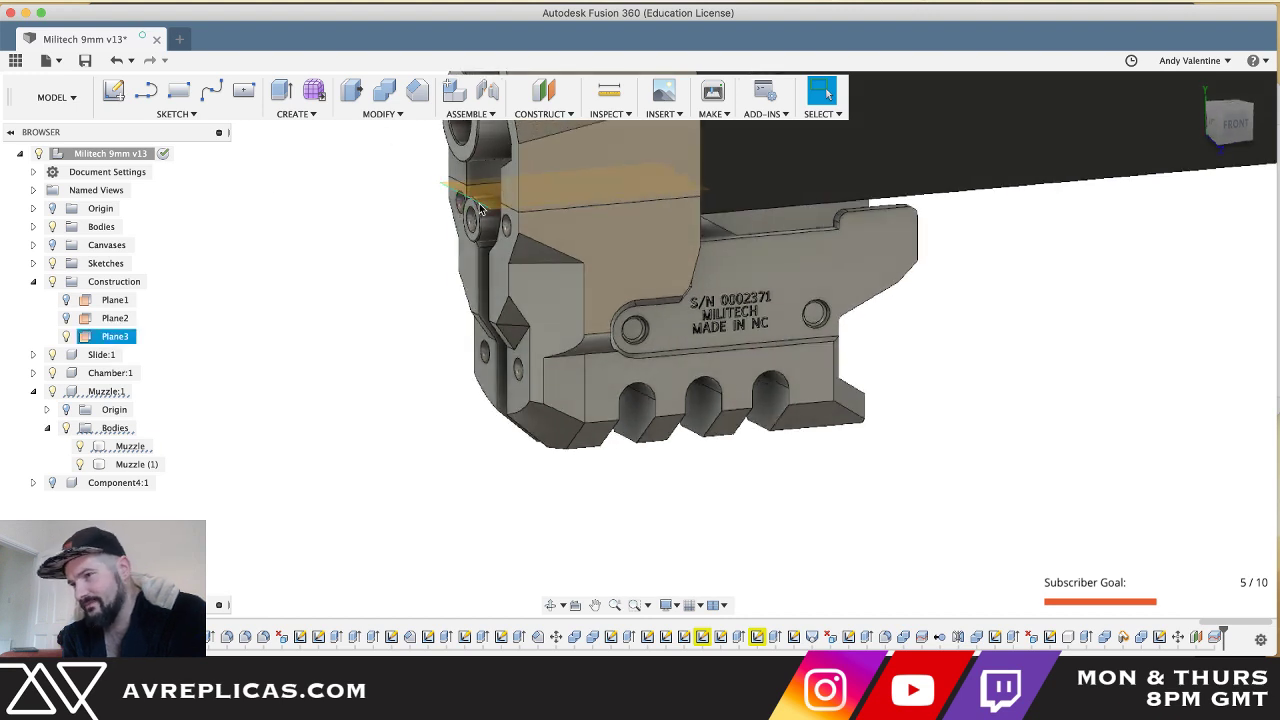
right_click(487, 201)
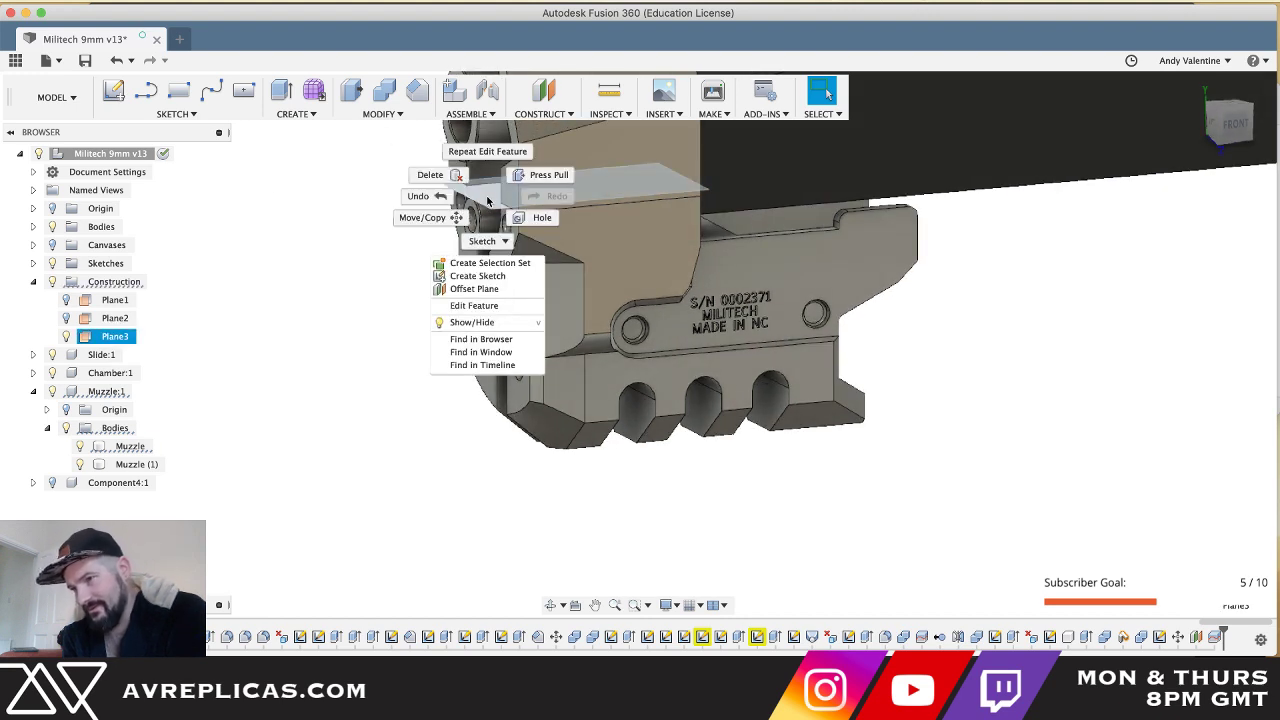
left_click(480, 289)
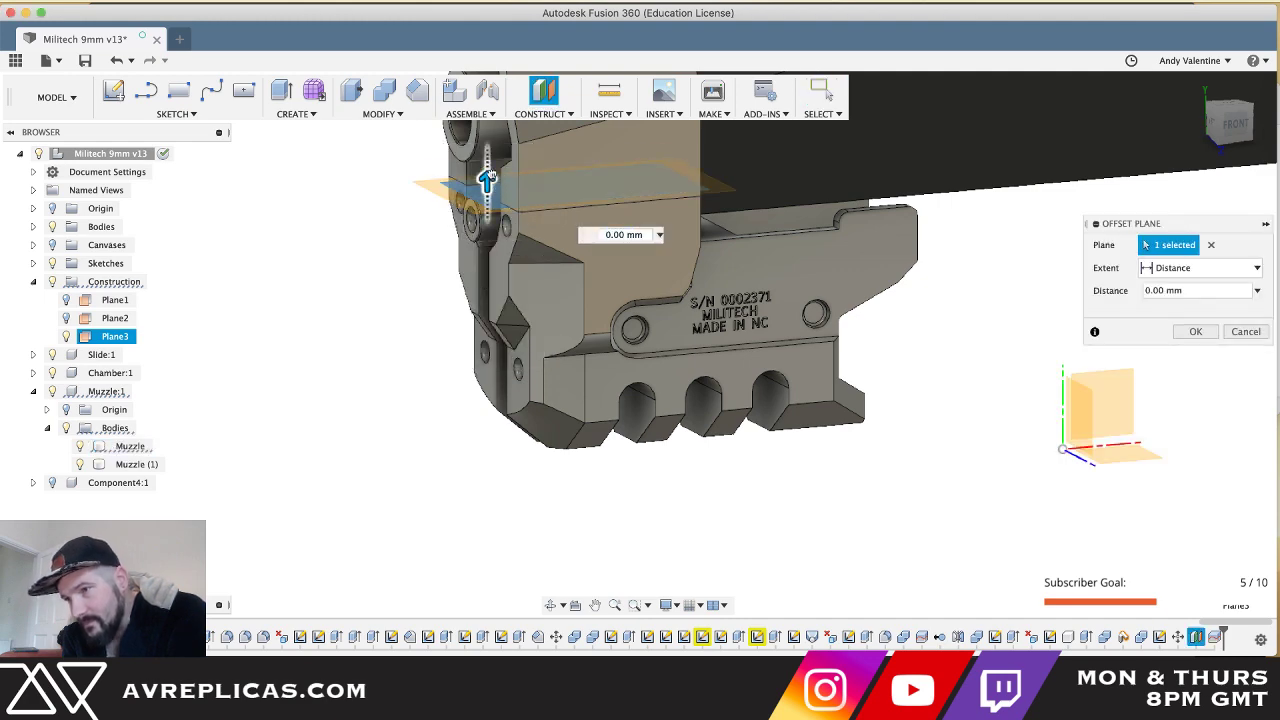
left_click_drag(487, 178, 489, 154)
scroll(494, 163, "left", 5, "shift")
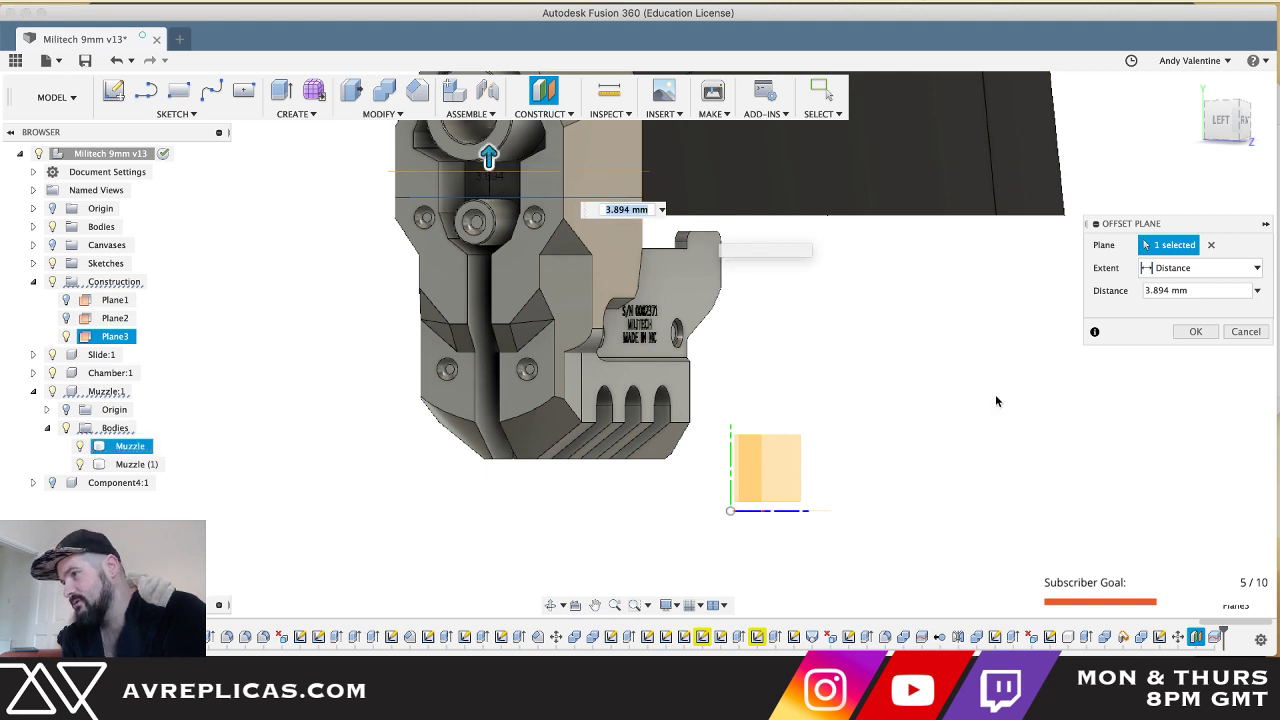
left_click(1191, 331)
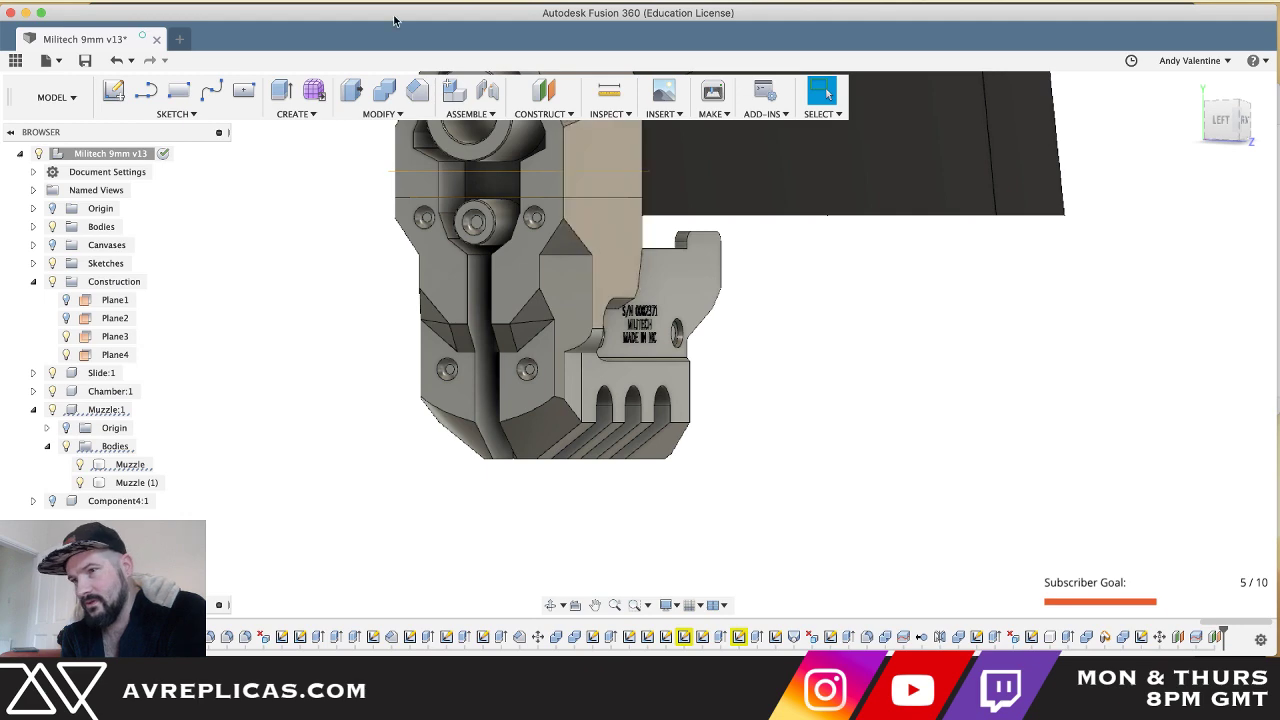
- Split the upper muzzle body with the new construction plane to separate a thin middle slice
left_click(382, 114)
left_click(371, 276)
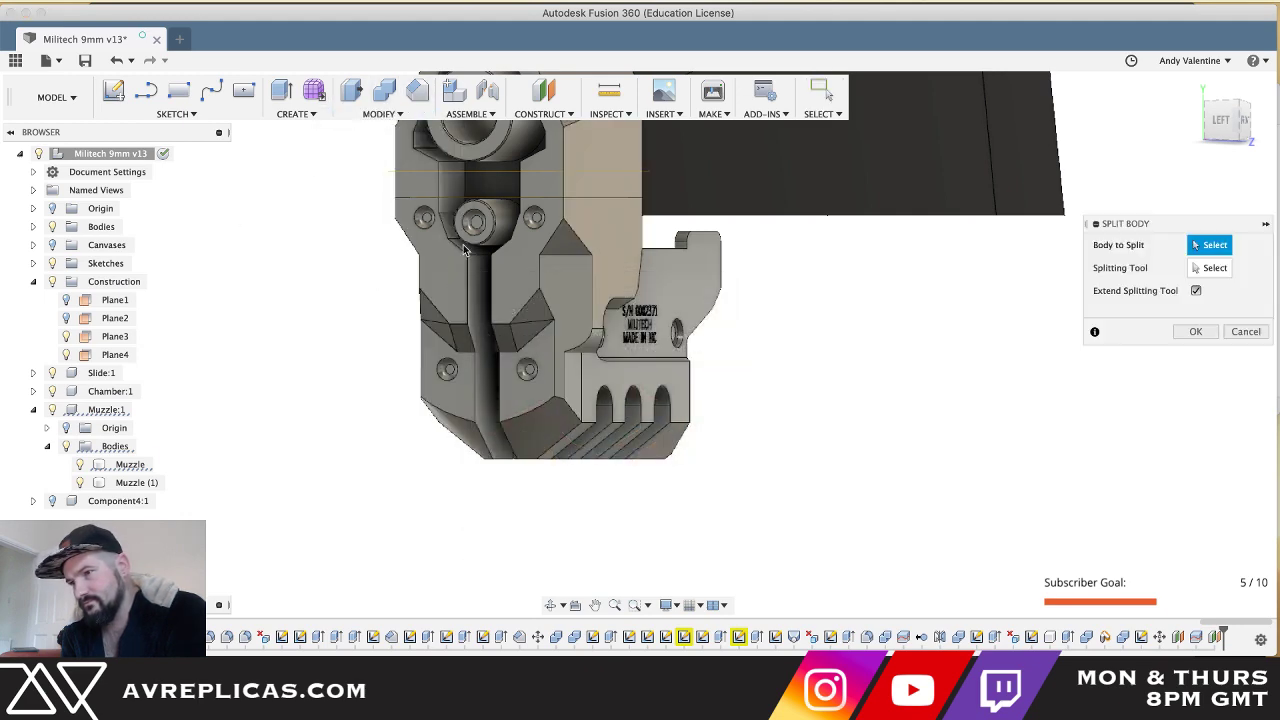
left_click(620, 176)
middle_click_drag(517, 195, 517, 195, "shift")
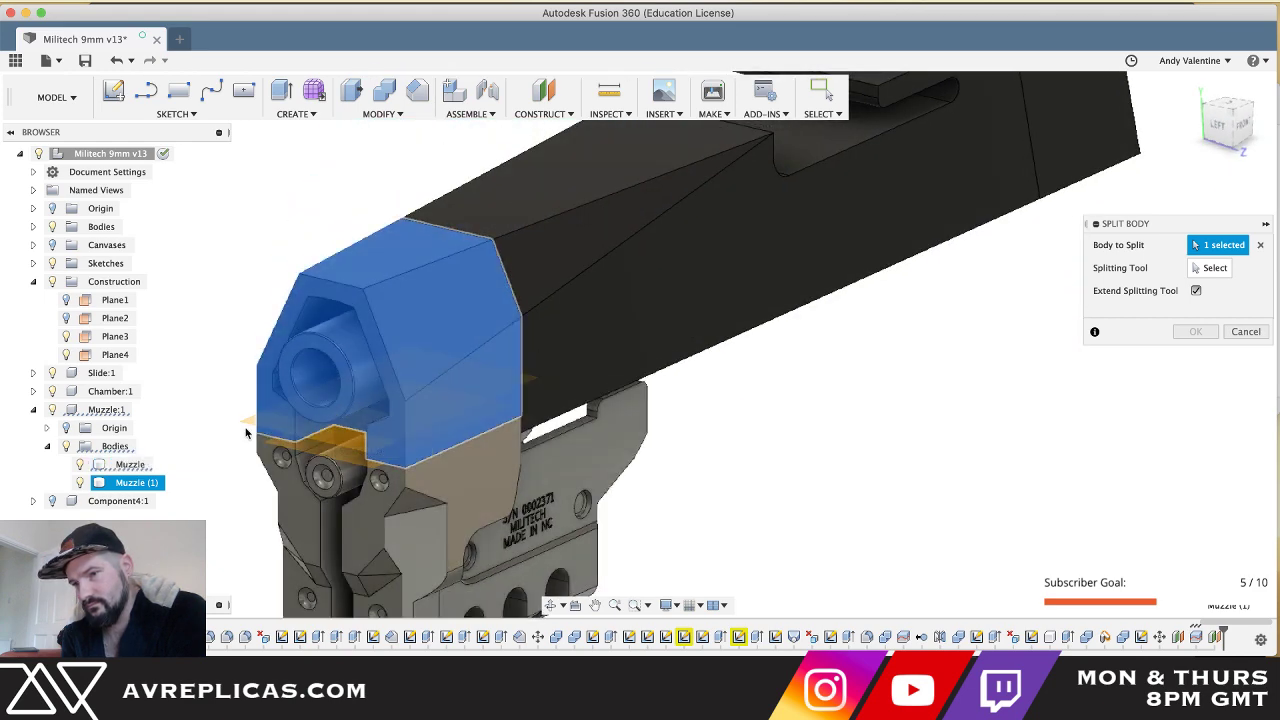
left_click(1213, 268)
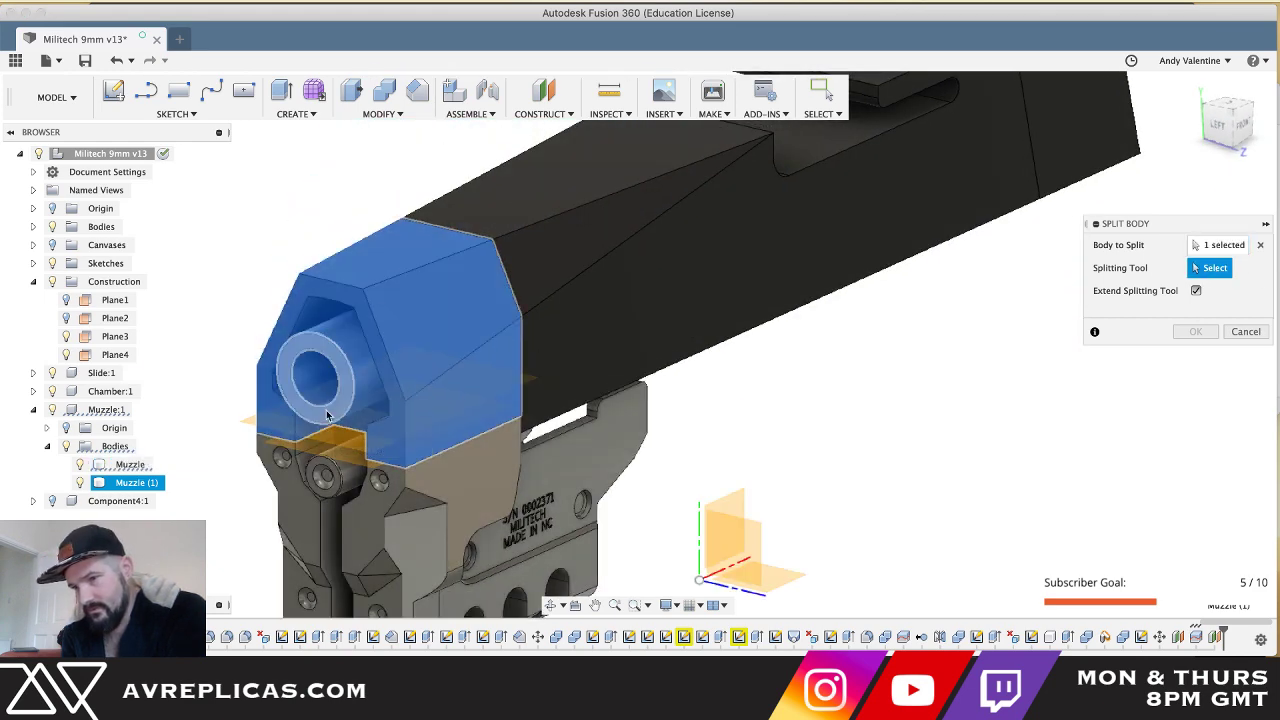
left_click(325, 437)
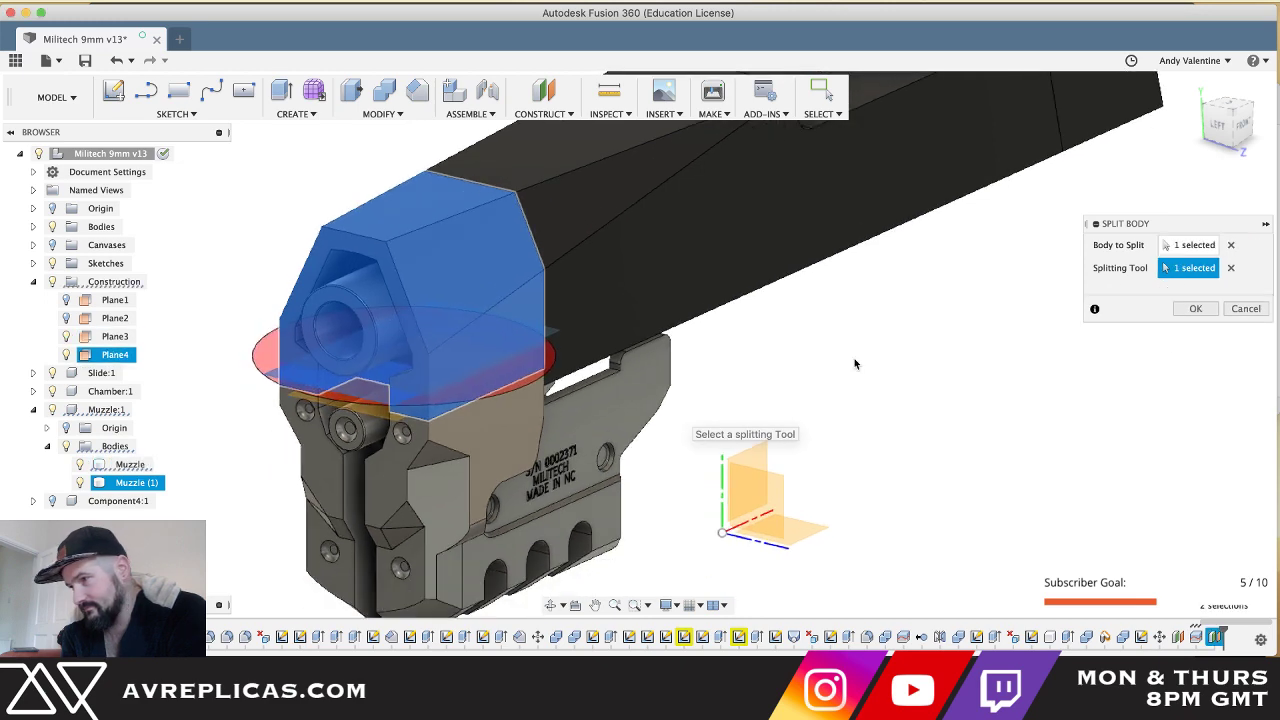
key("Return")
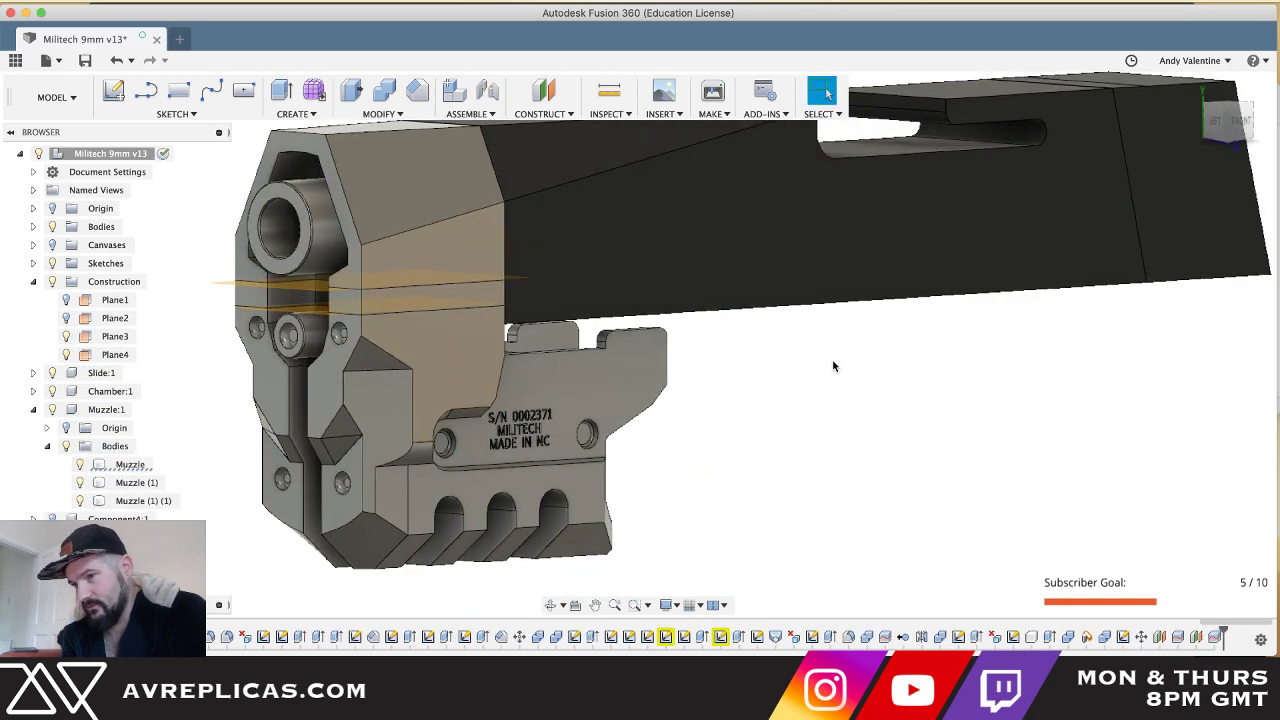
- Remove the thin middle slice body, Muzzle (1), between the two construction planes
left_click(113, 482)
right_click(113, 482)
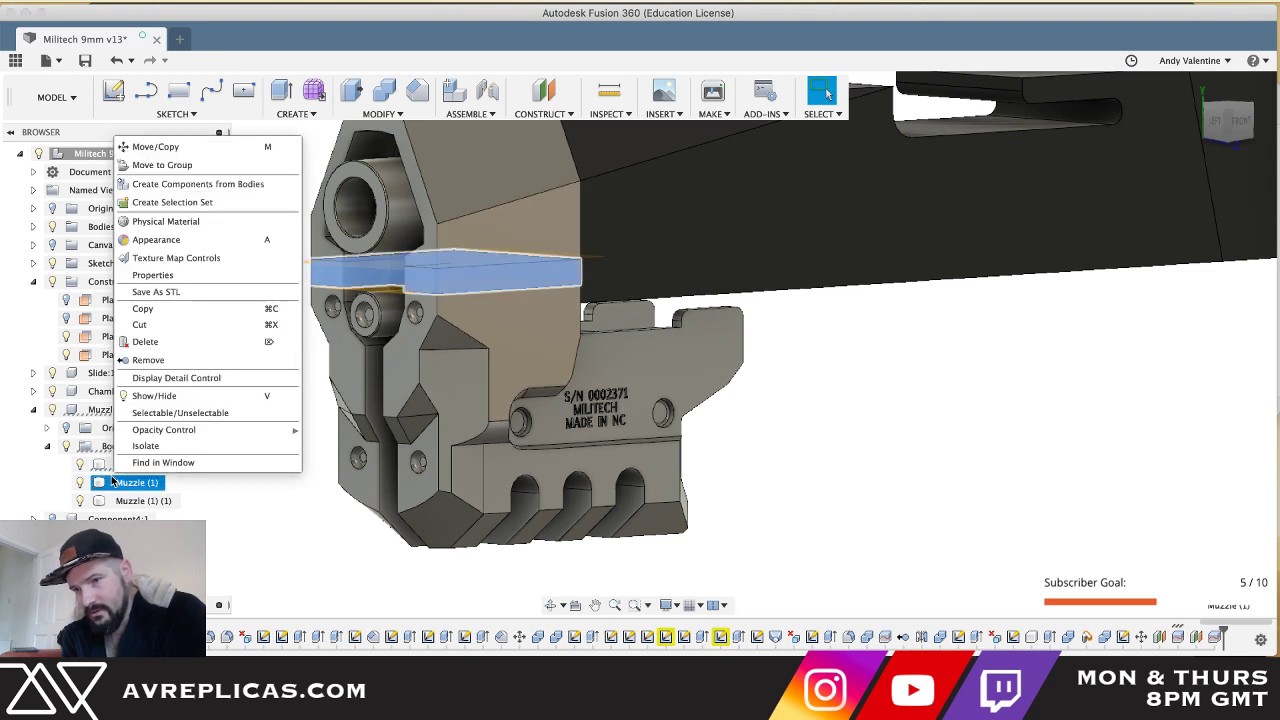
left_click(200, 361)
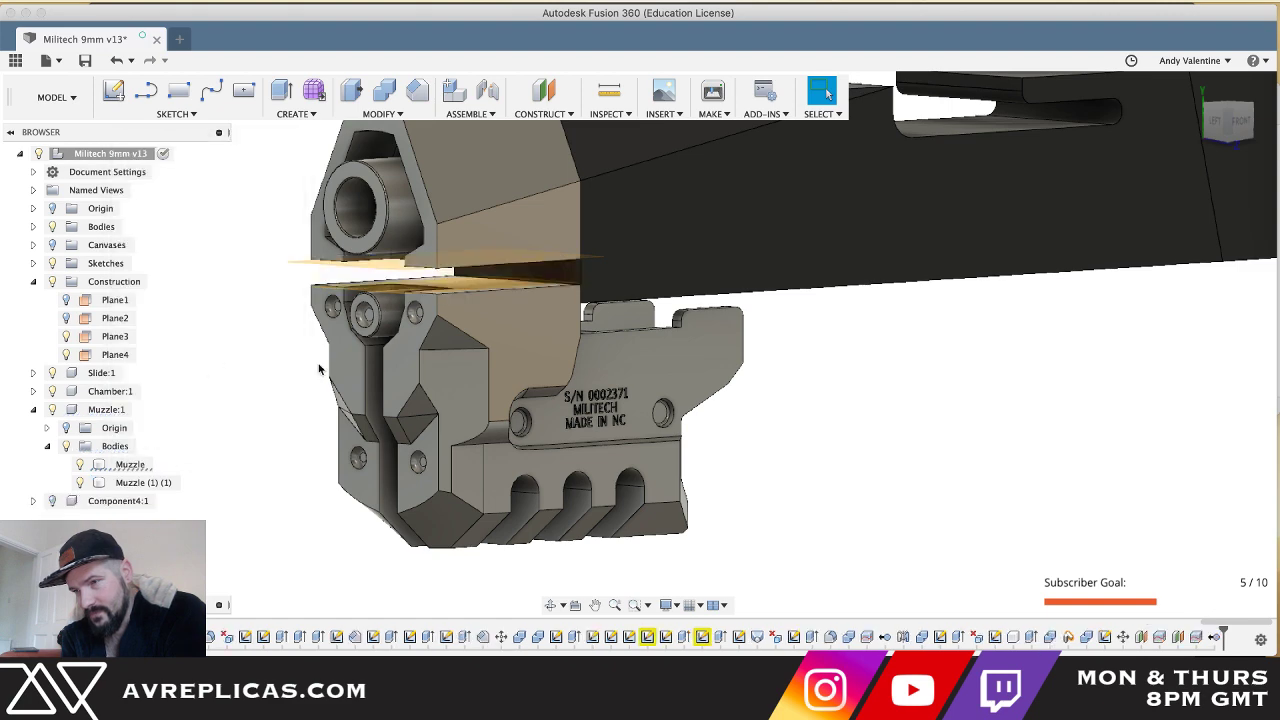
- Move the lower Muzzle body up 5 mm along Y to close the gap beneath the upper muzzle body
left_click(143, 482)
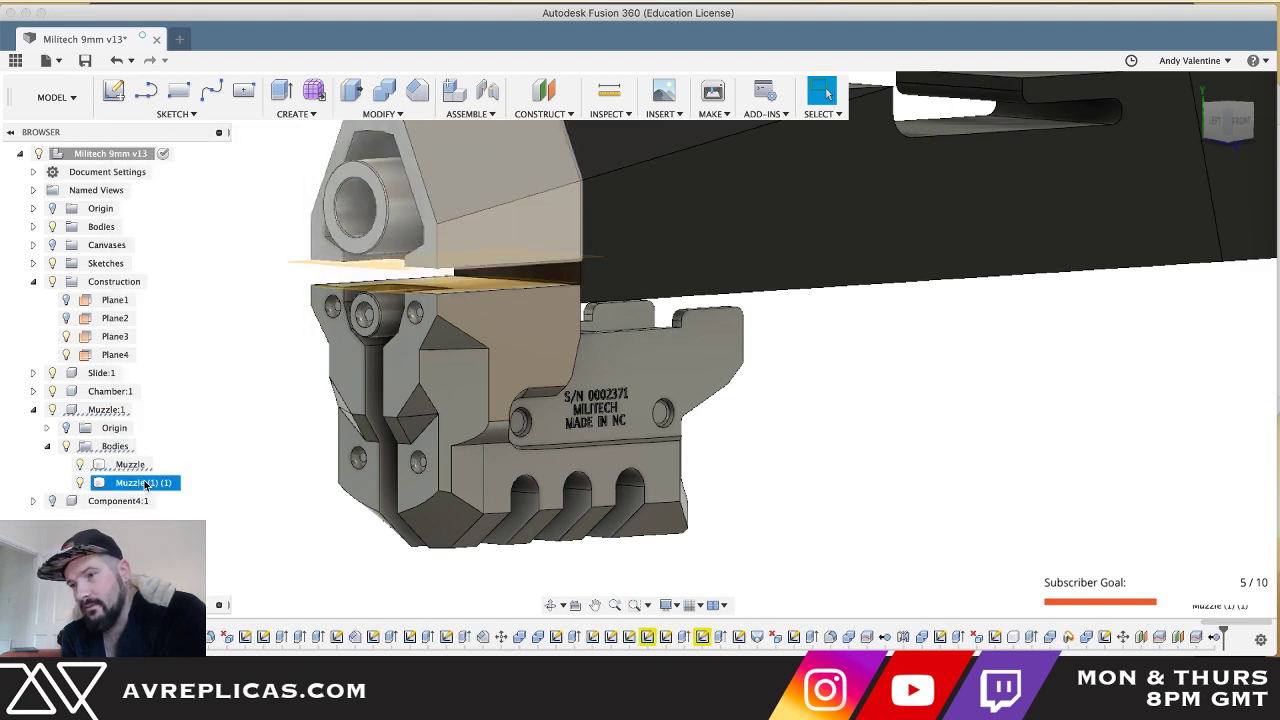
left_click(138, 465)
key("m")
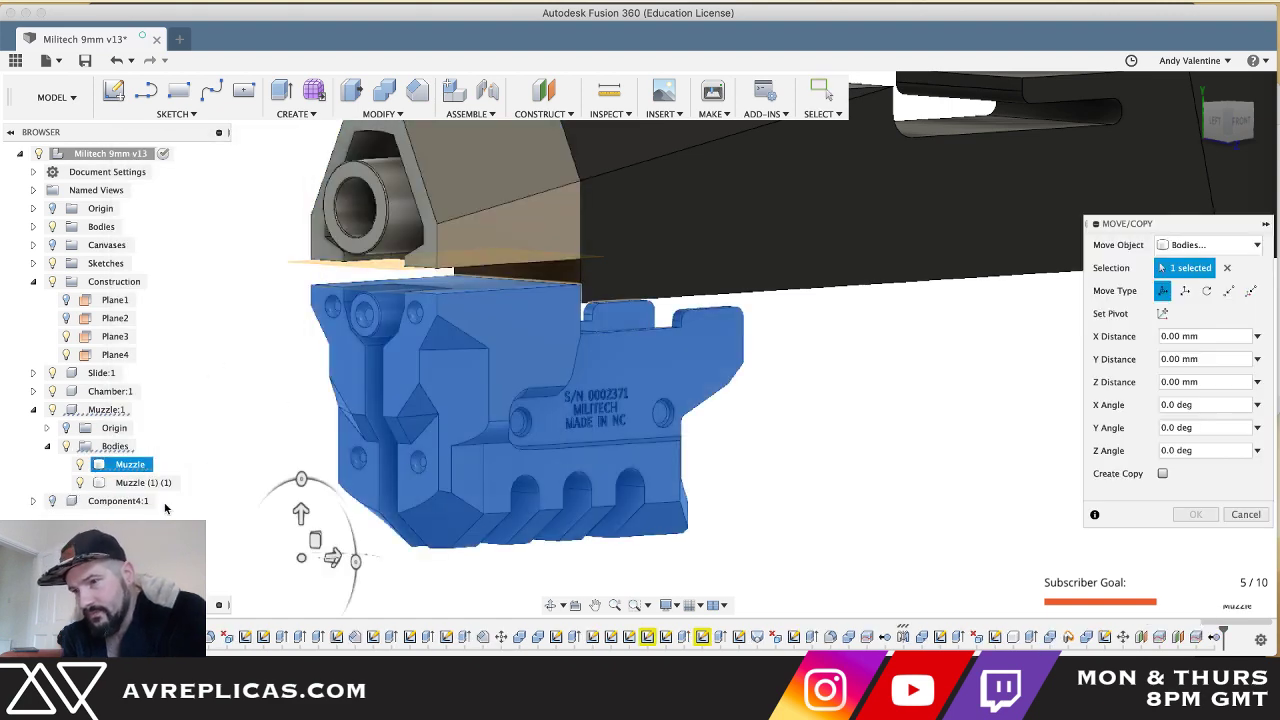
left_click_drag(301, 512, 313, 478)
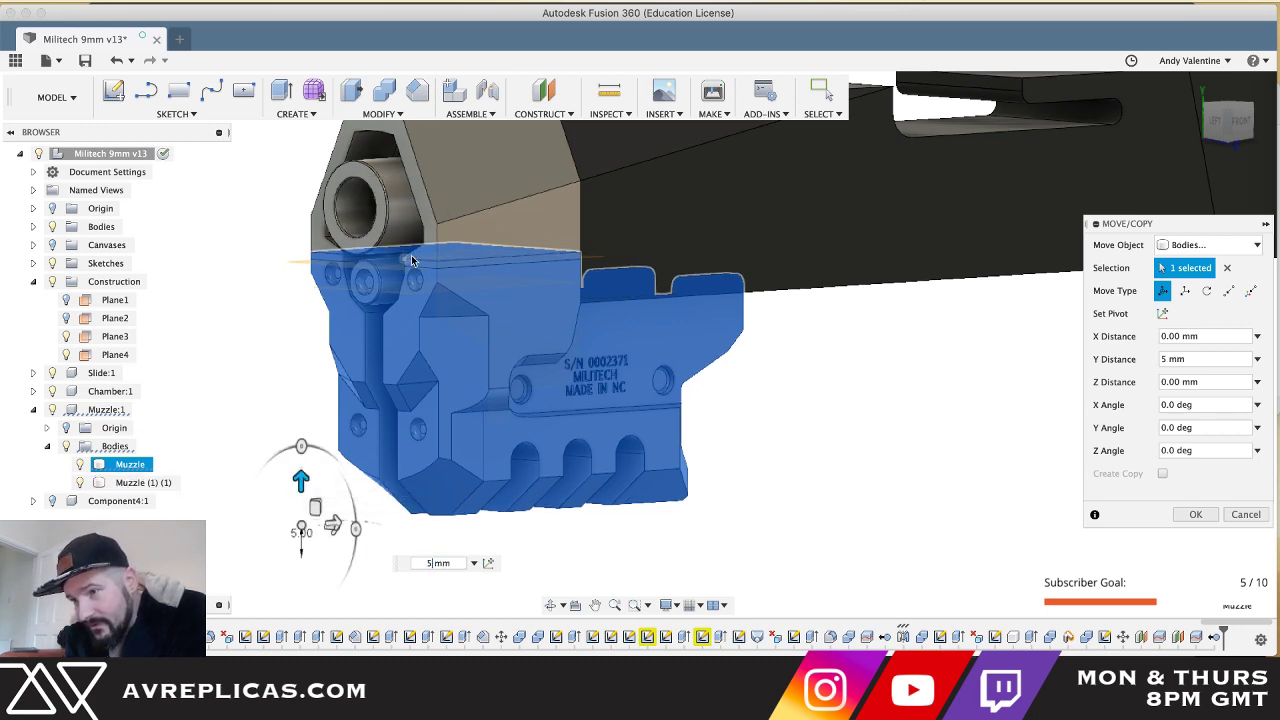
middle_click_drag(411, 262, 440, 262, "shift")
scroll(410, 263, "up", 5)
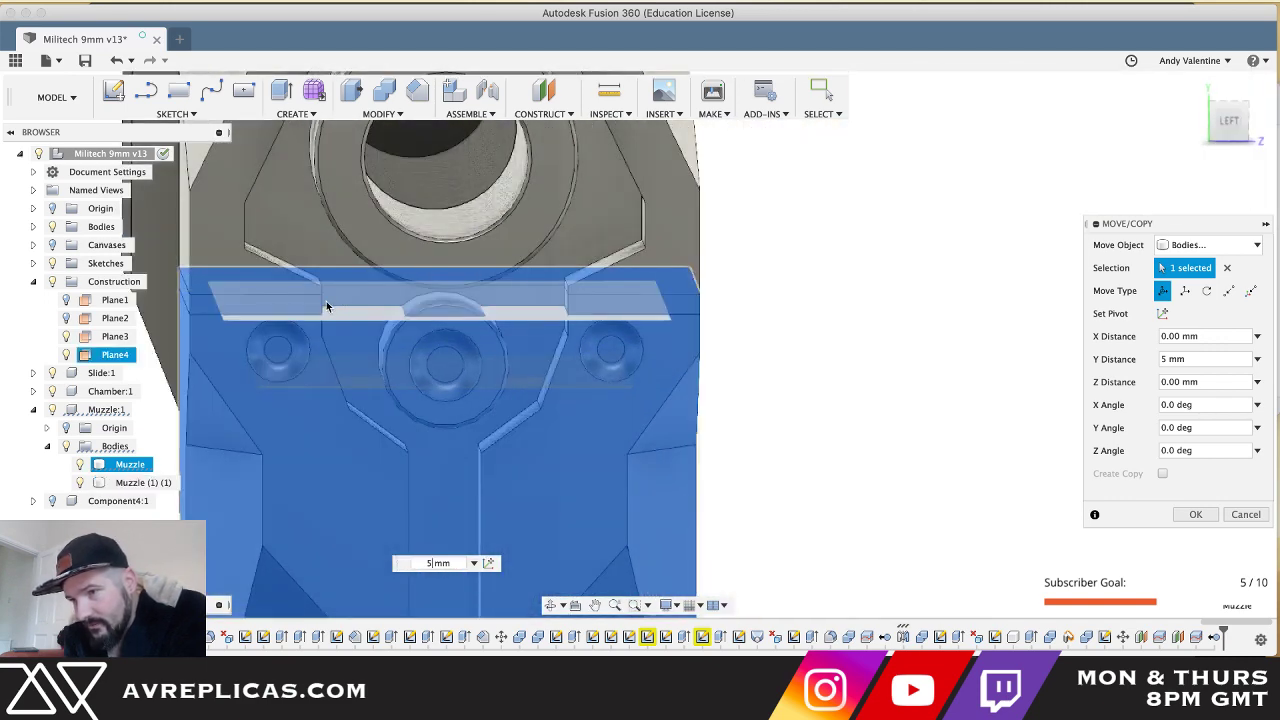
scroll(303, 316, "down", 5)
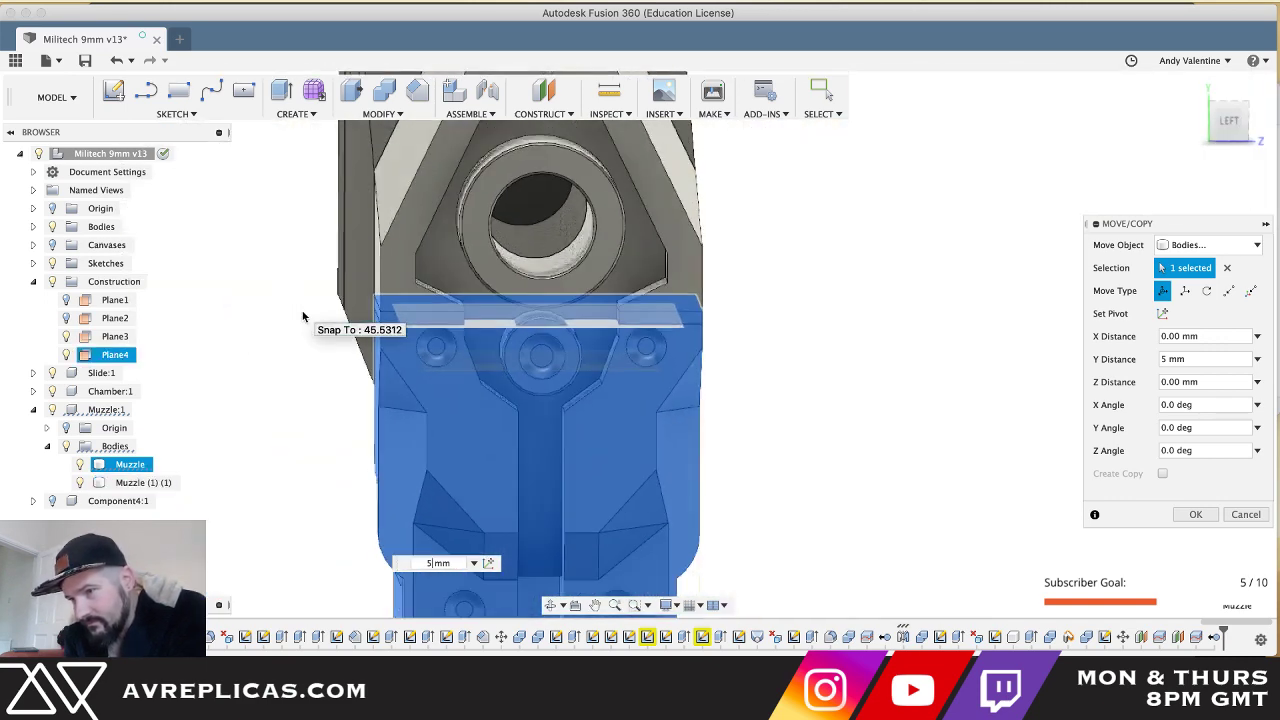
middle_click_drag(303, 316, 303, 316, "shift")
scroll(302, 316, "right", 6, "shift")
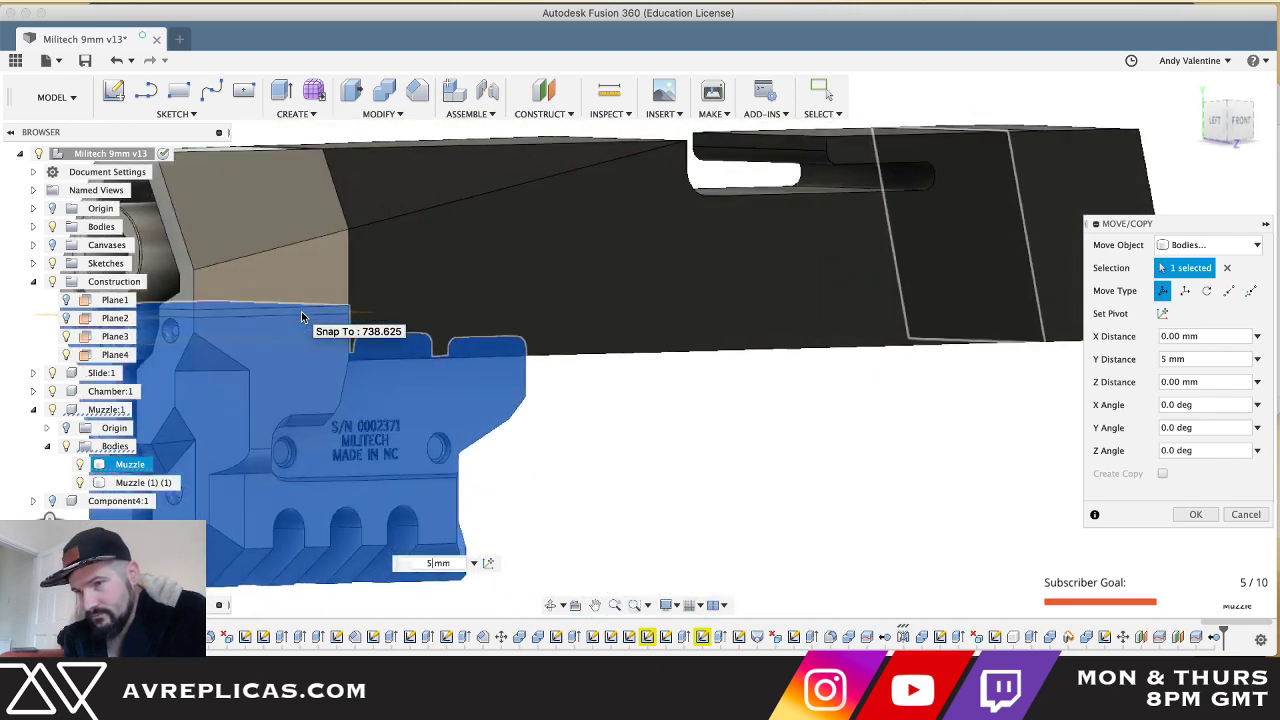
scroll(302, 316, "right", 5, "shift")
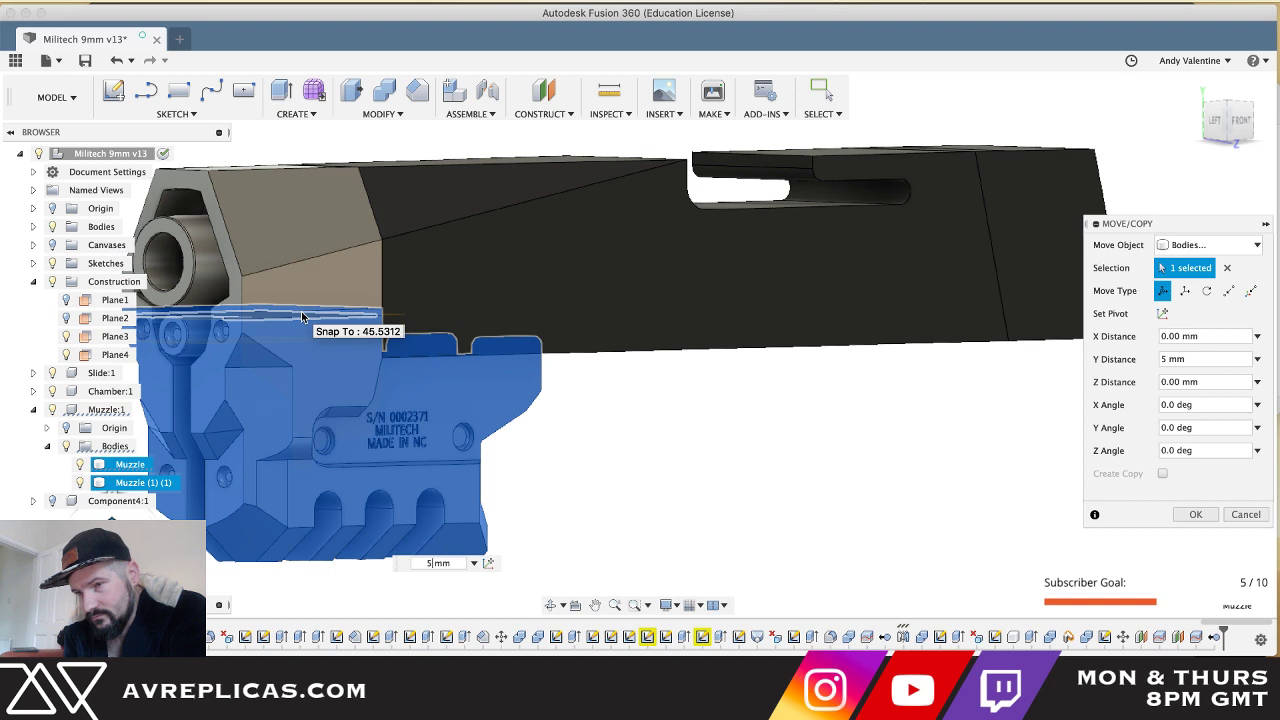
key("Return")
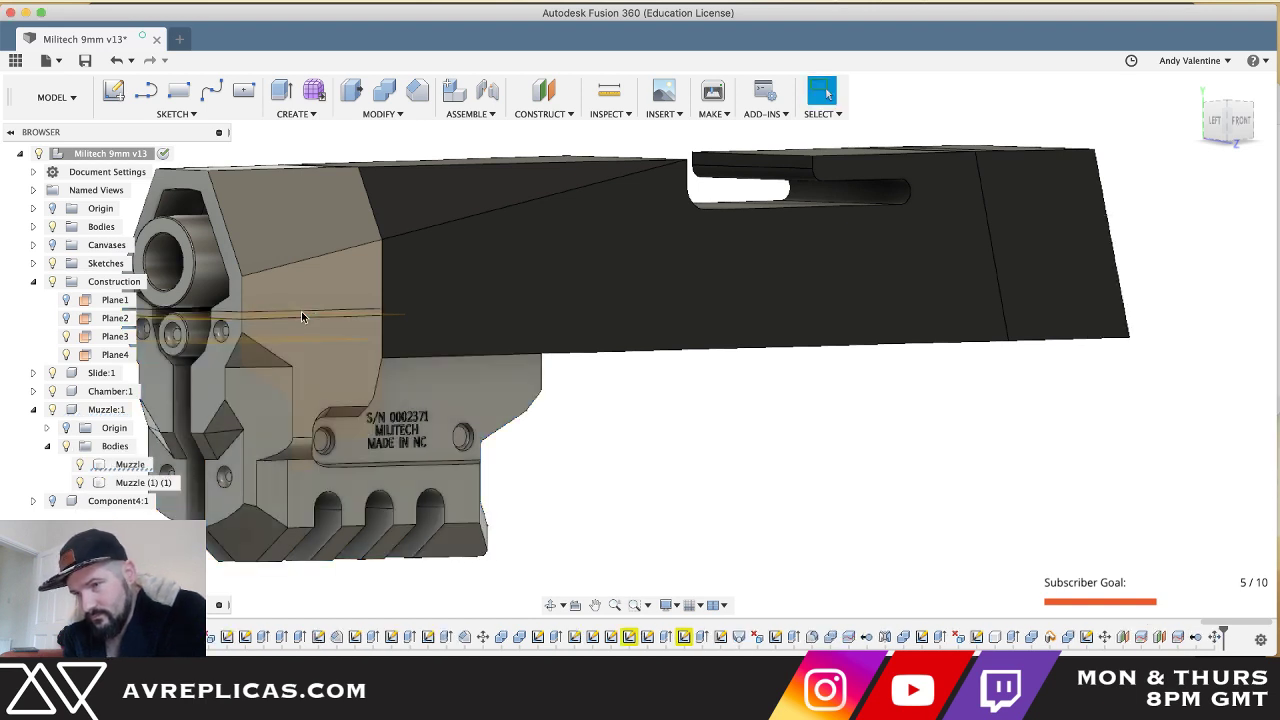
- Combine the upper and lower muzzle bodies into one with a Join operation
scroll(432, 371, "down", 2)
scroll(432, 371, "right", 3, "shift")
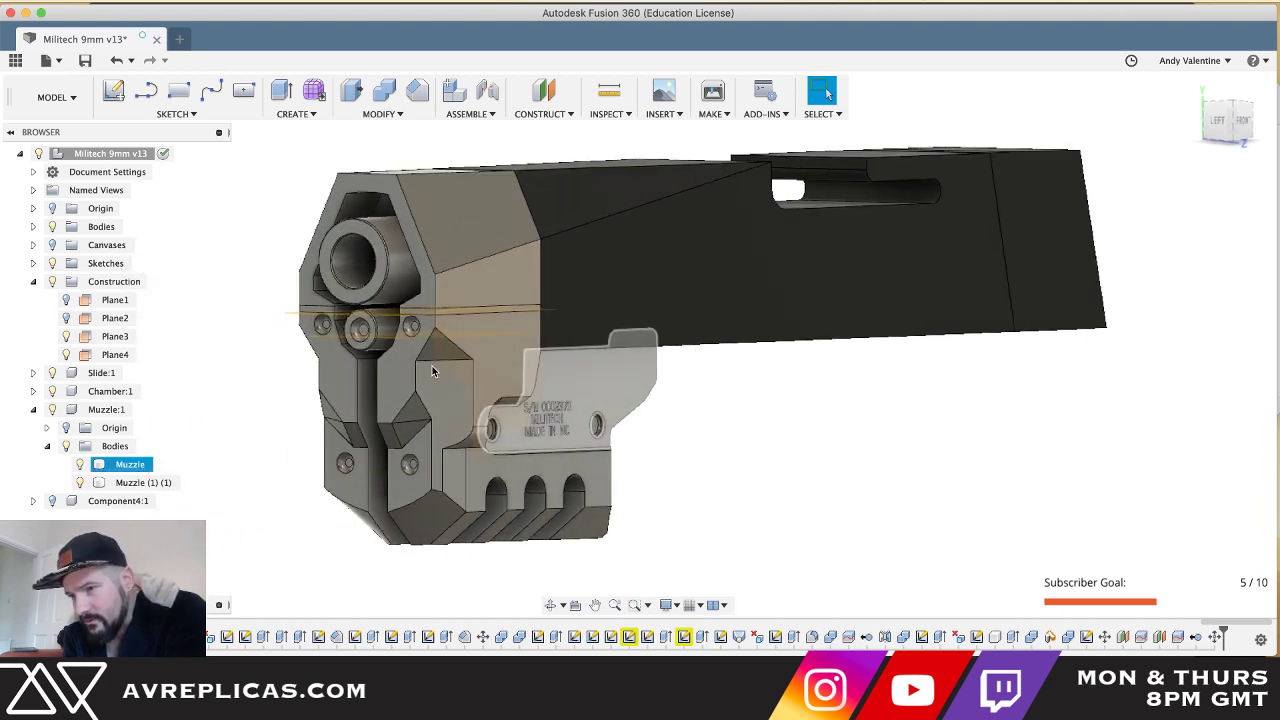
left_click(392, 88)
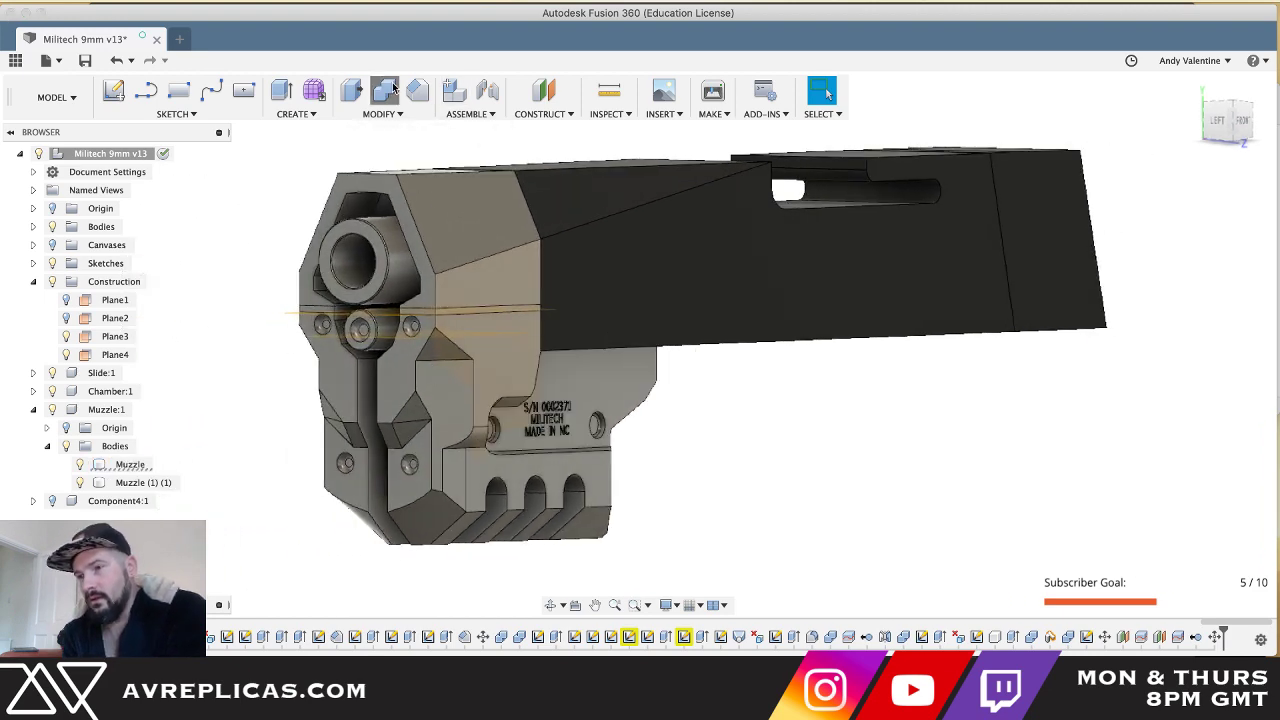
left_click(435, 193)
left_click(412, 396)
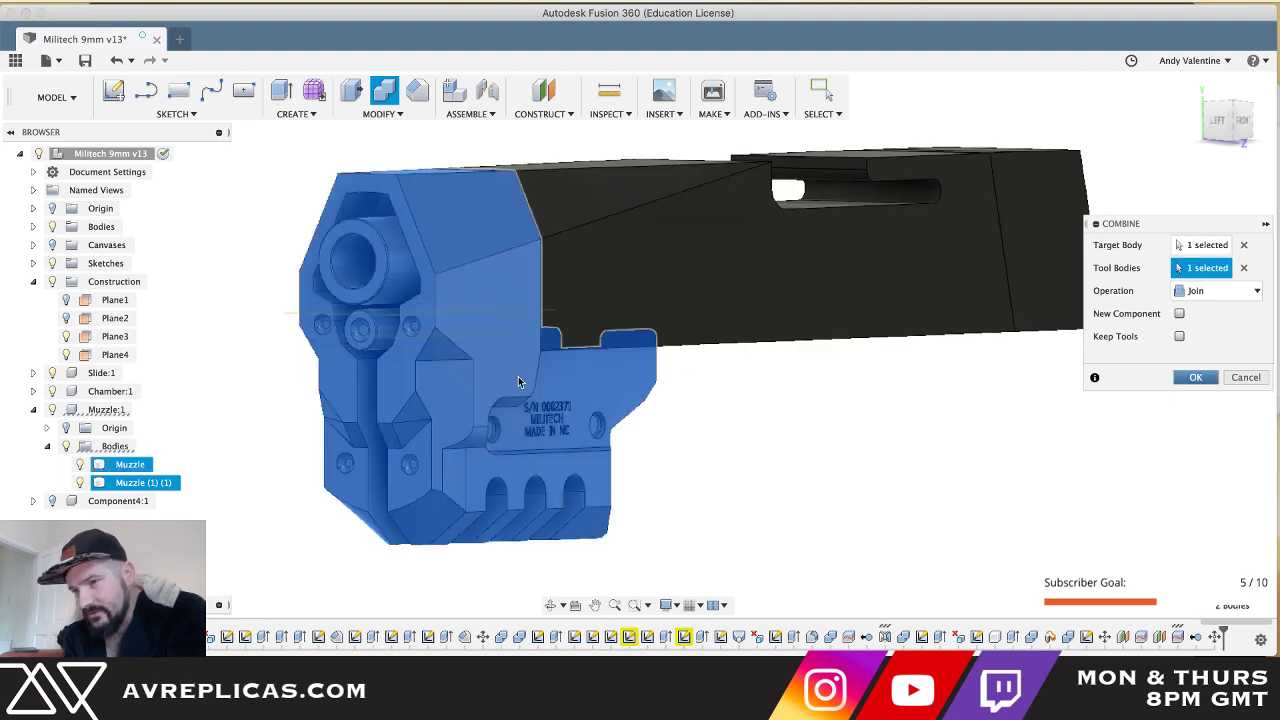
key("Return")
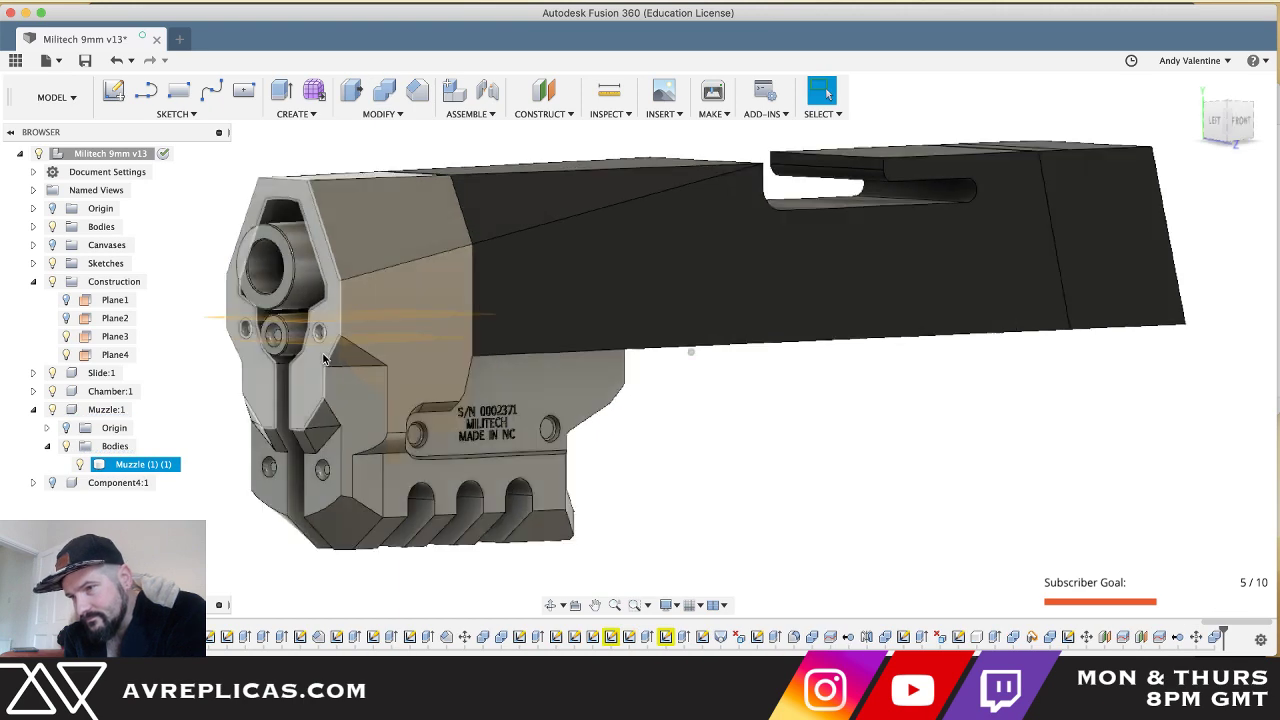
- Hide the construction planes Plane3 and Plane4
scroll(323, 359, "right", 10, "shift")
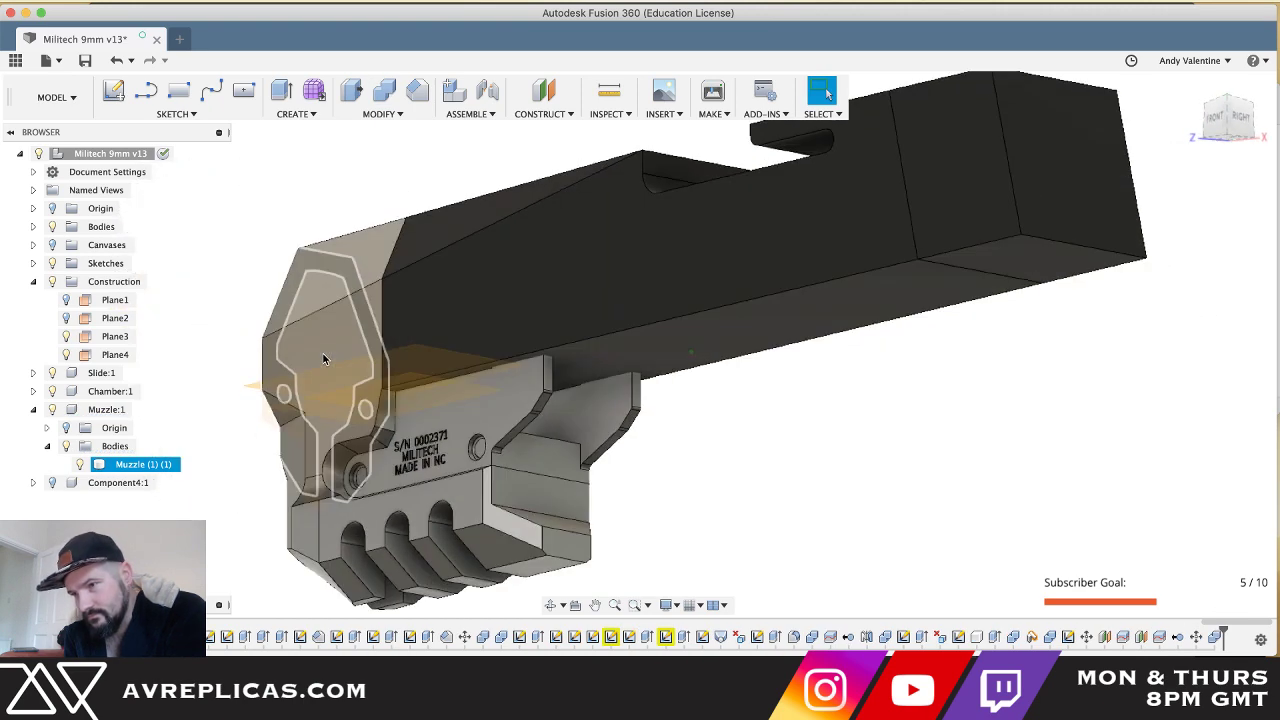
scroll(323, 359, "right", 1, "shift")
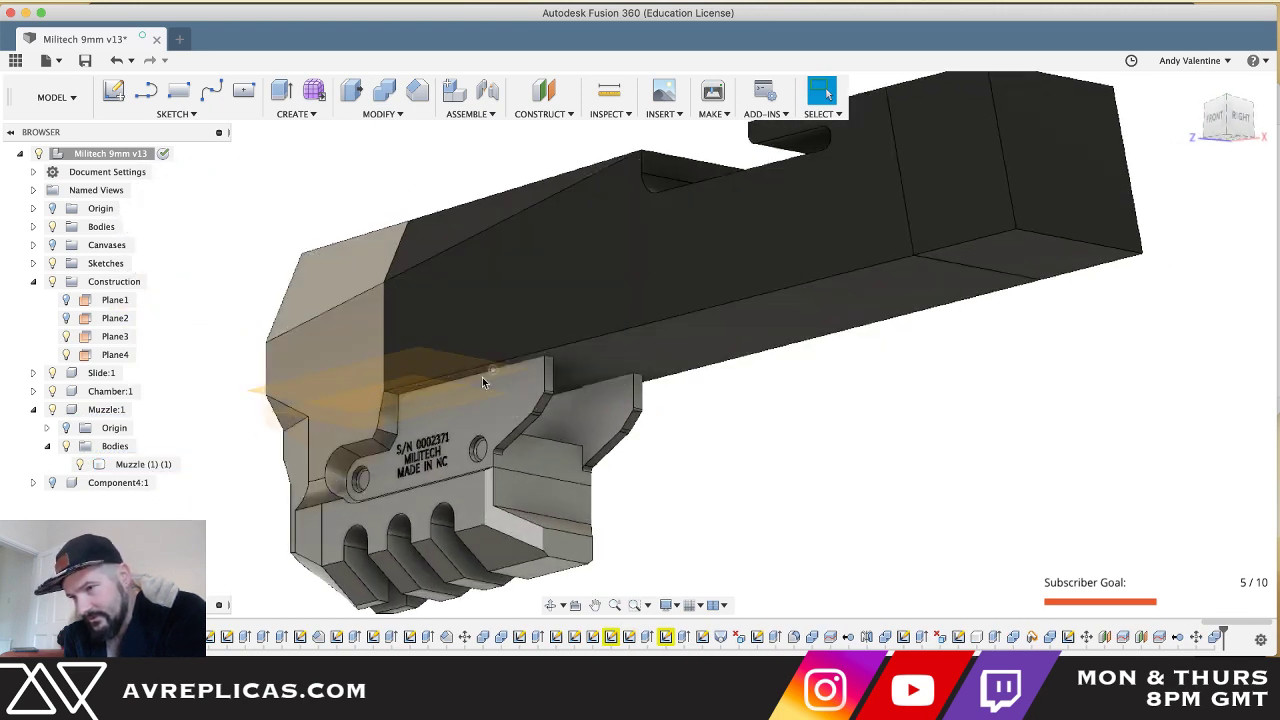
left_click(482, 378)
middle_click_drag(479, 384, 416, 396, "shift")
scroll(441, 397, "up", 4)
scroll(411, 390, "up", 5)
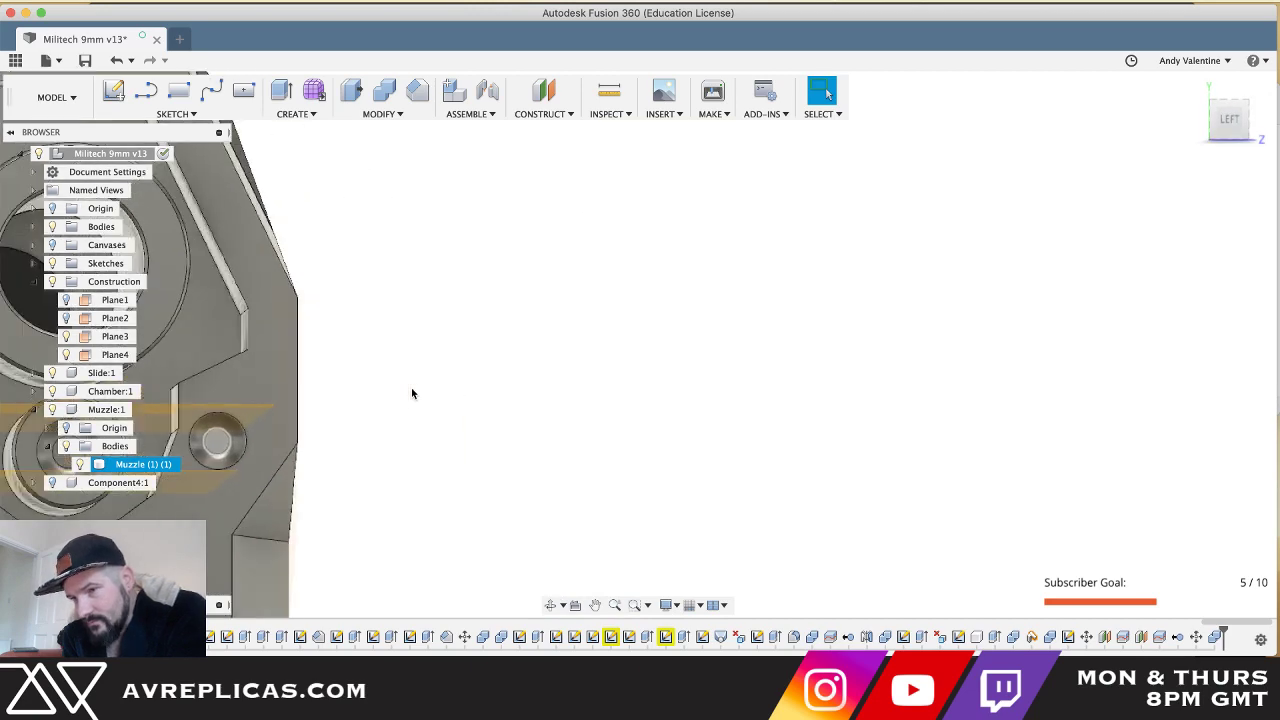
key("Escape")
left_click(66, 357)
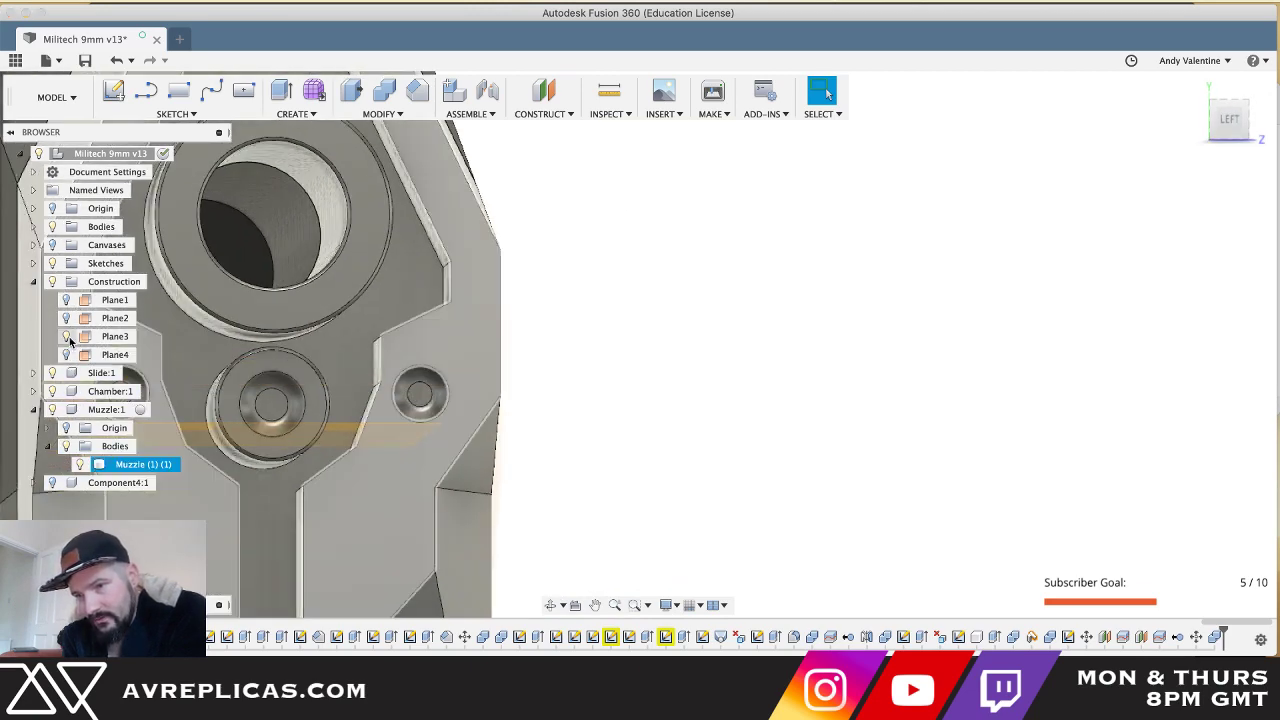
left_click(67, 338)
- Move the faces of the muzzle's two upper screw holes upward, with an X distance of -1.444 mm
key("m")
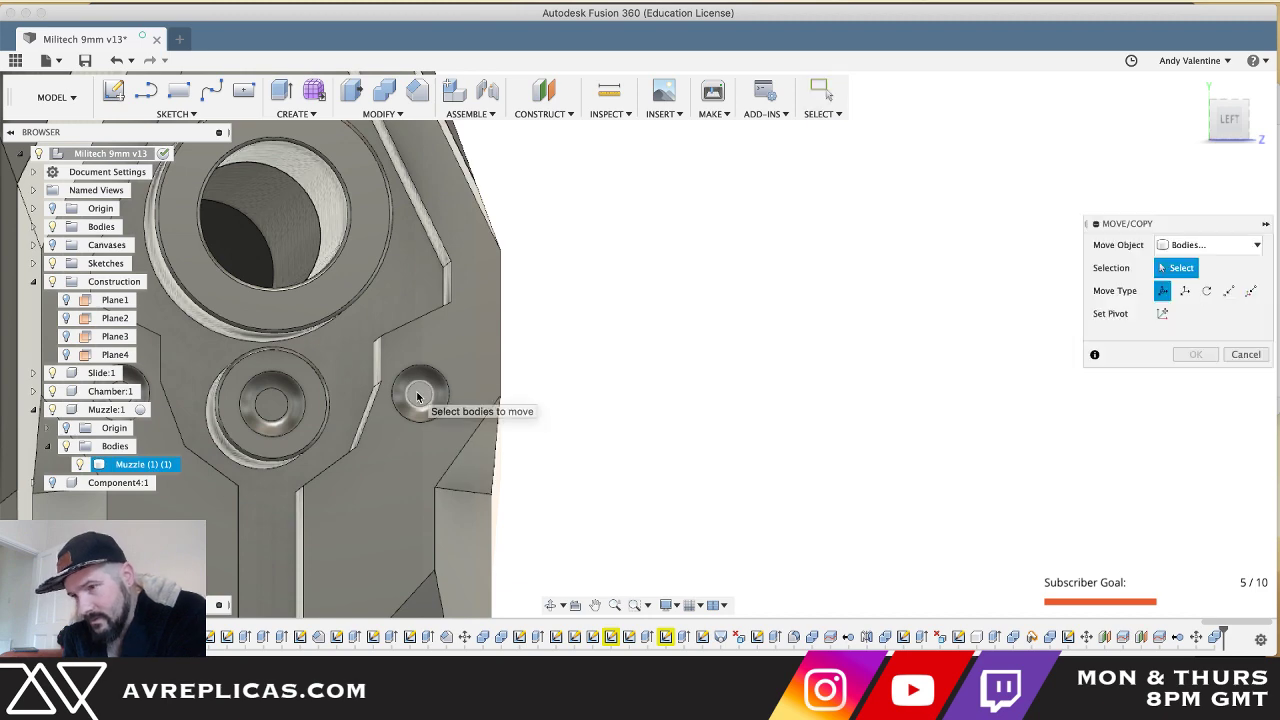
left_click(1207, 245)
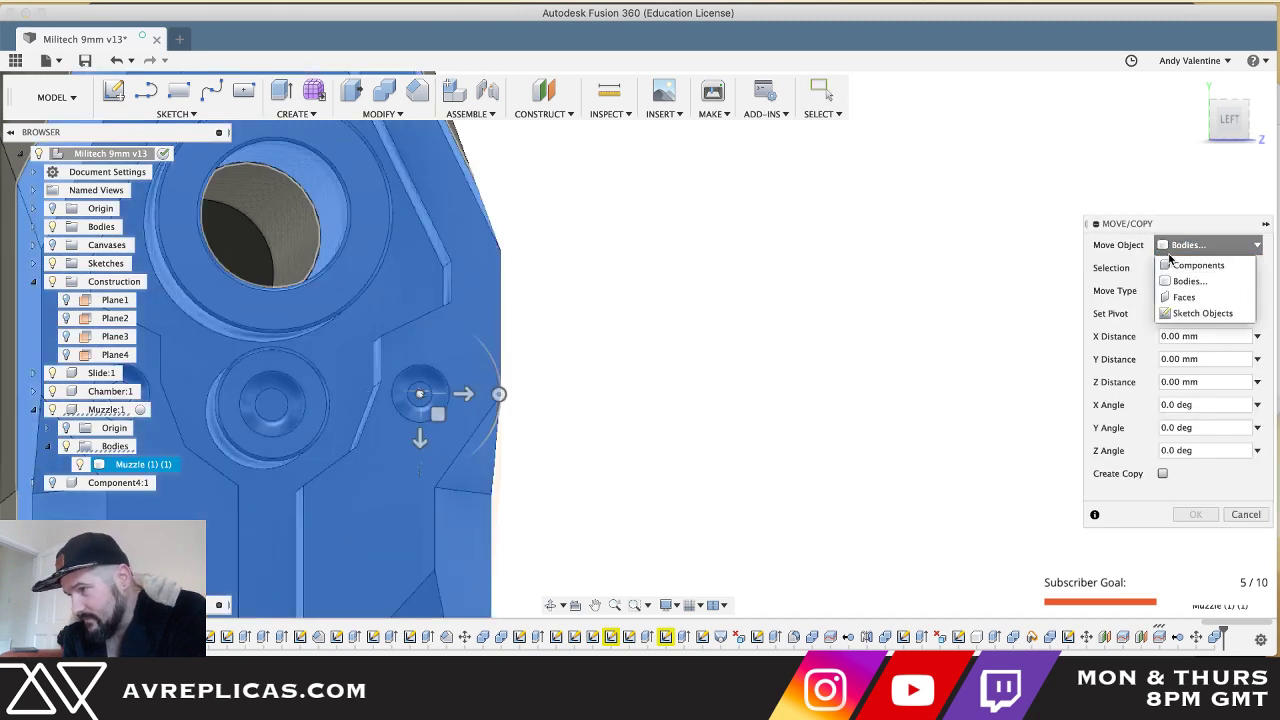
left_click(1188, 295)
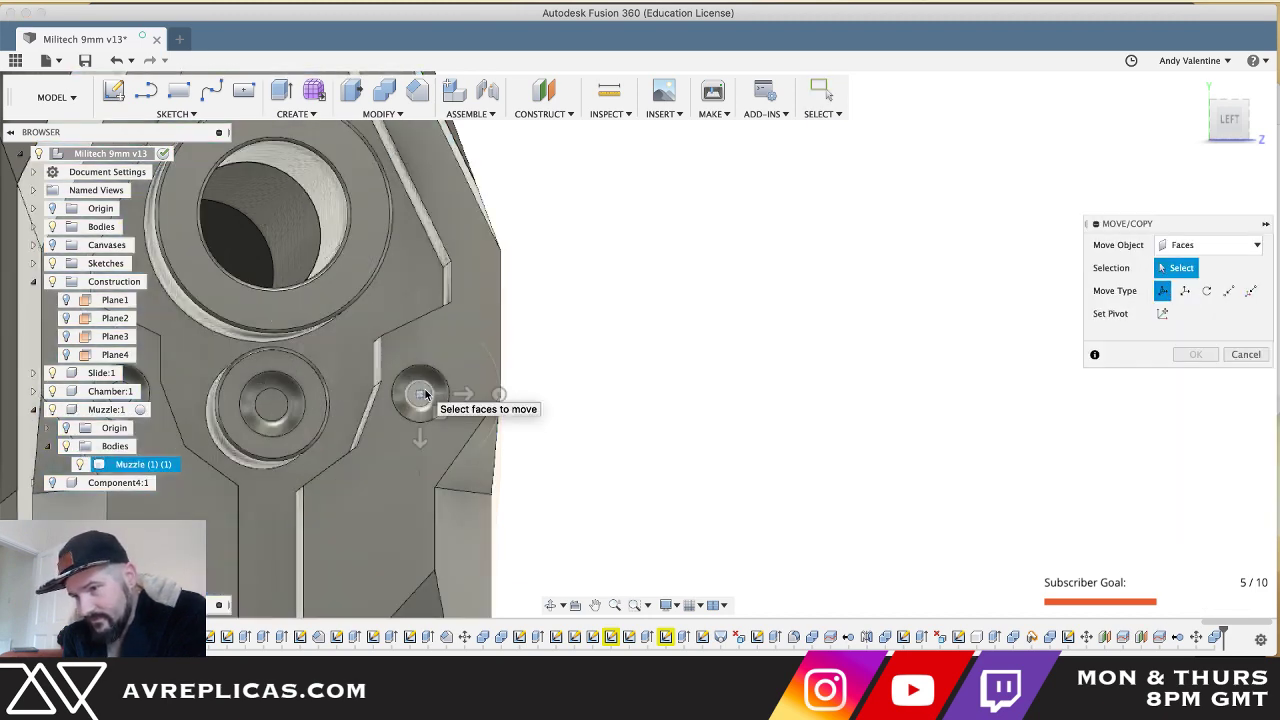
left_click(418, 400)
middle_click_drag(434, 380, 550, 379)
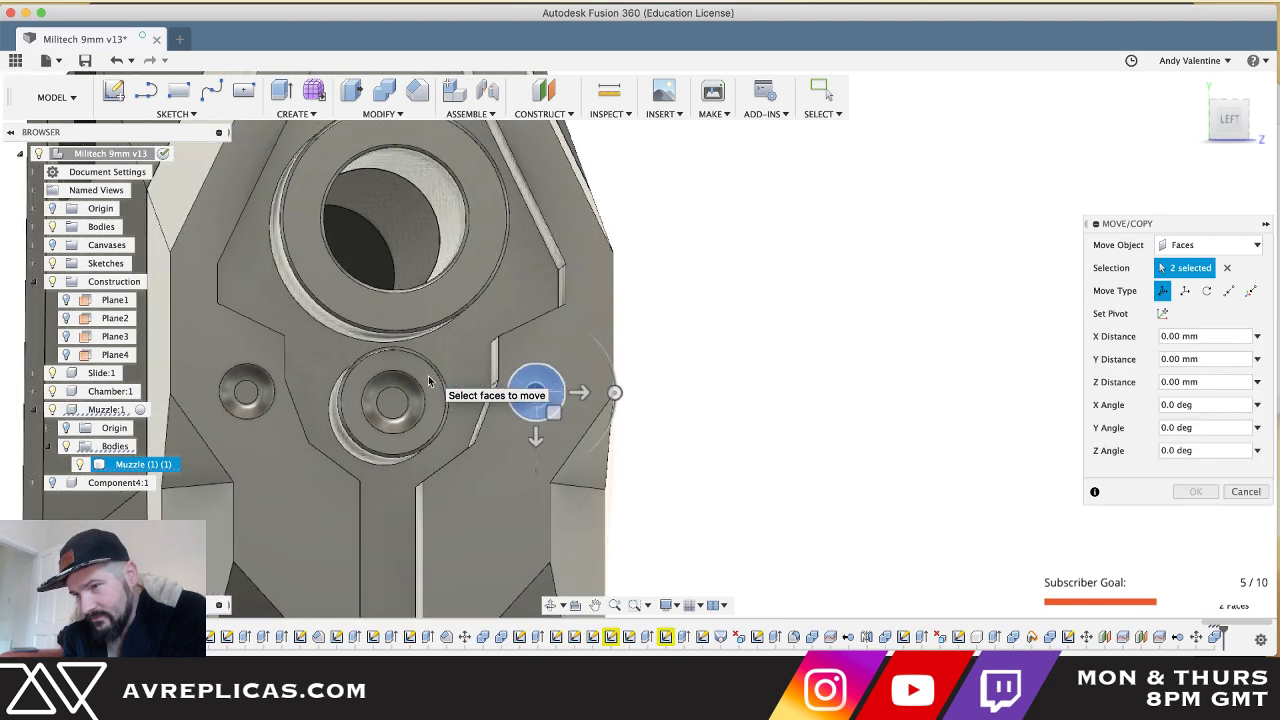
left_click(246, 399)
left_click(241, 380)
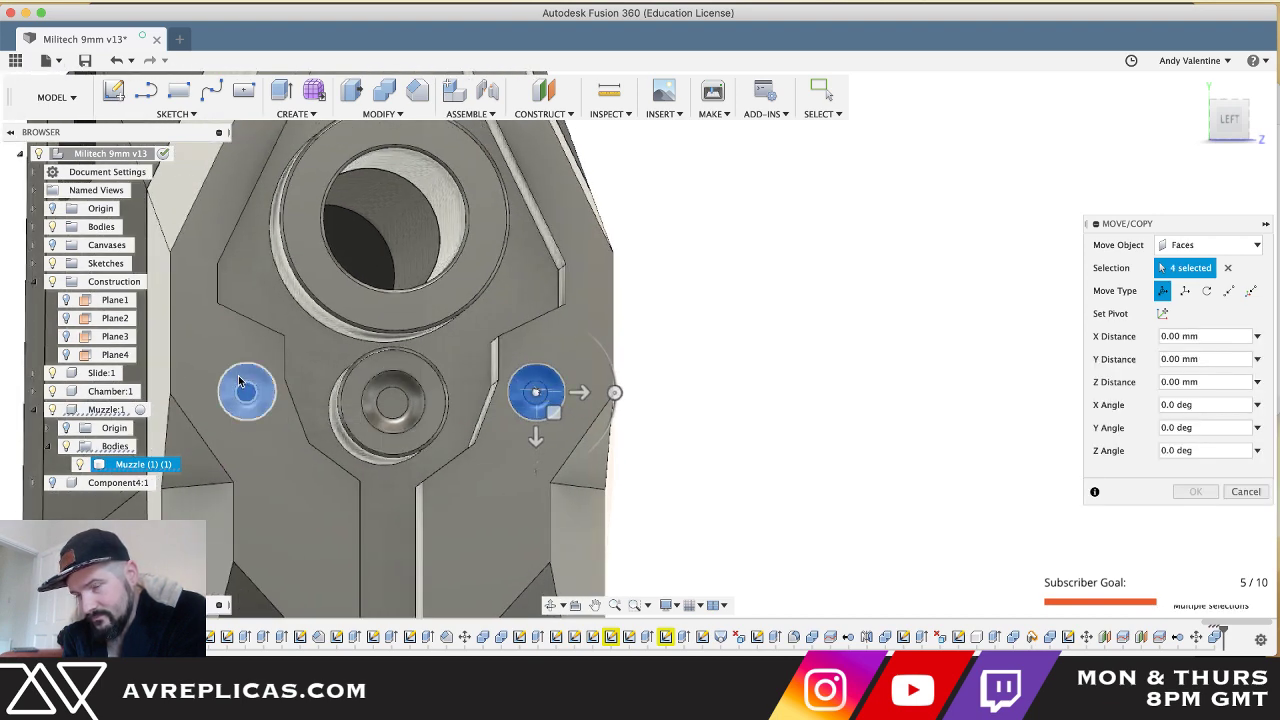
middle_click_drag(354, 409, 355, 411, "shift")
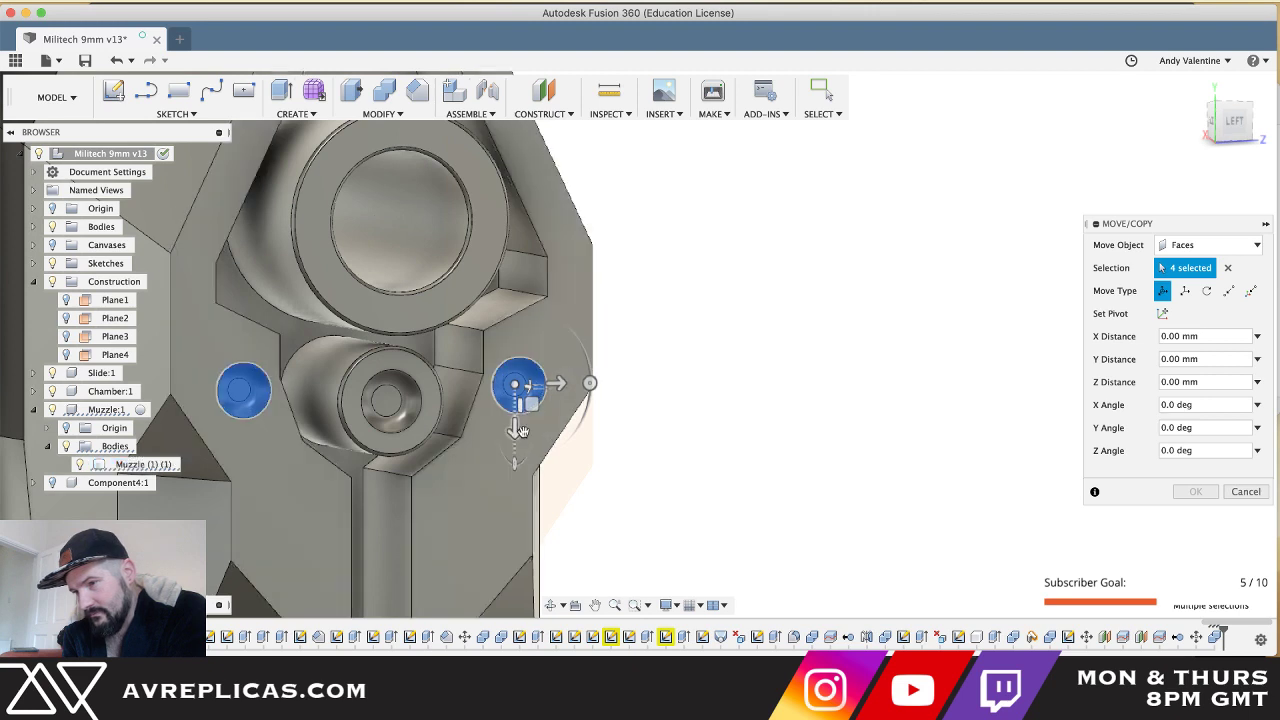
left_click_drag(515, 428, 518, 411)
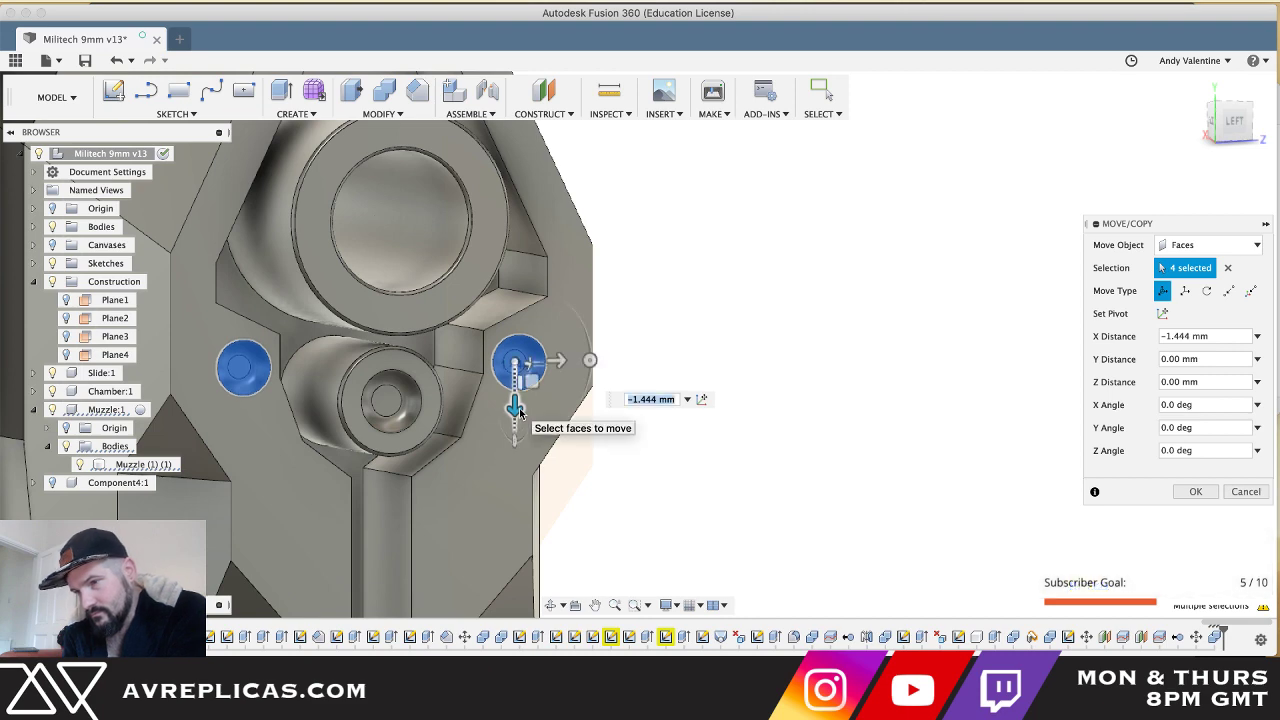
key("Return")
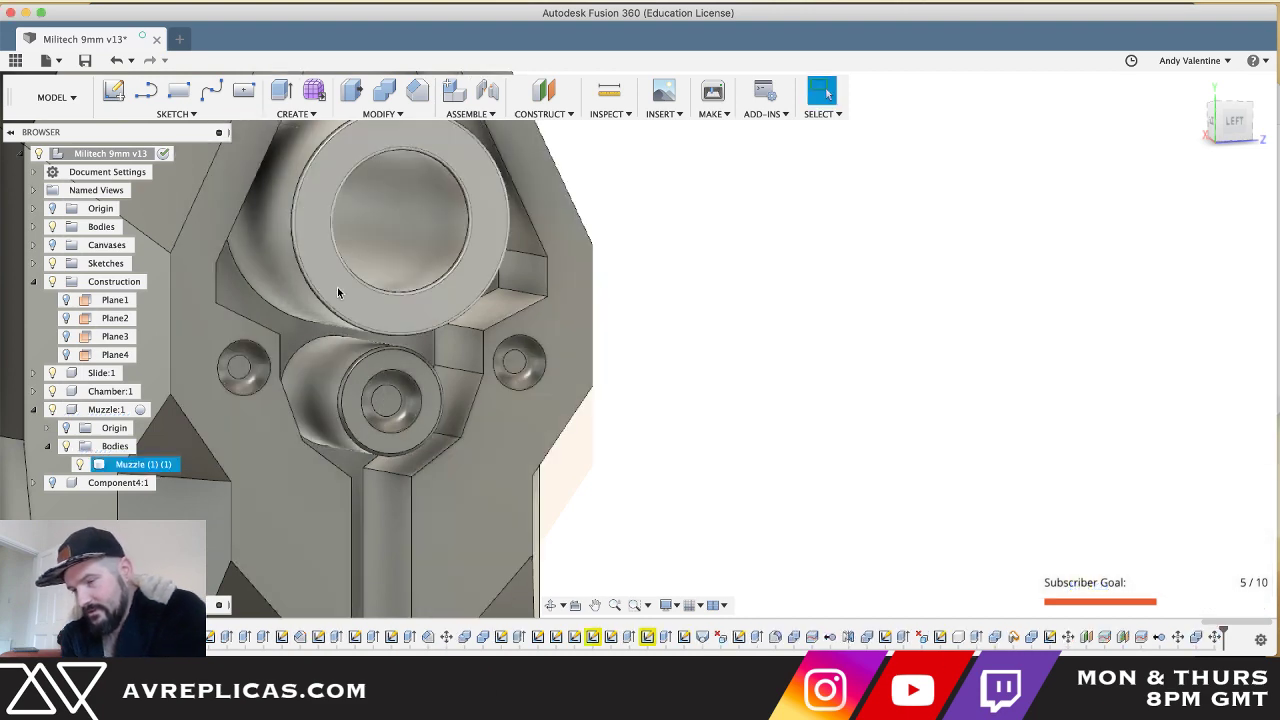
- Switch to Photoshop, examine the muzzle's screw holes and front recess in the sizing.psd reference, and return to Fusion 360
key("super+Tab")
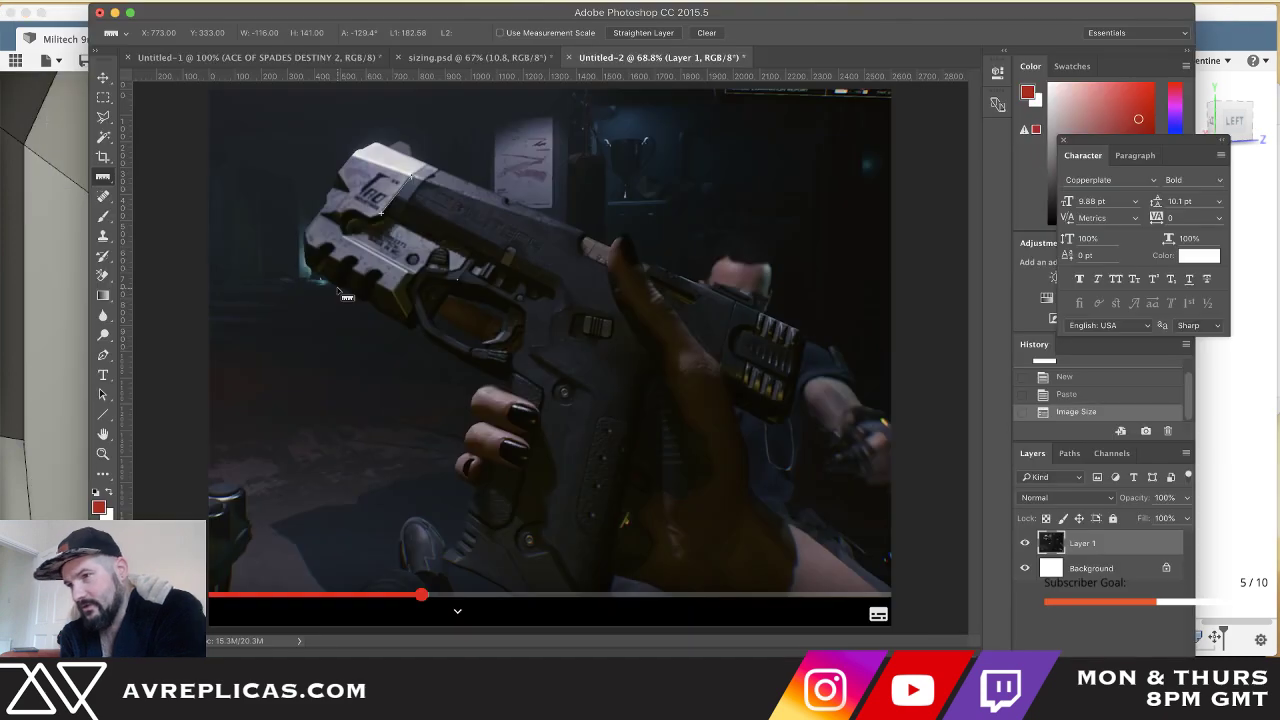
left_click(483, 58)
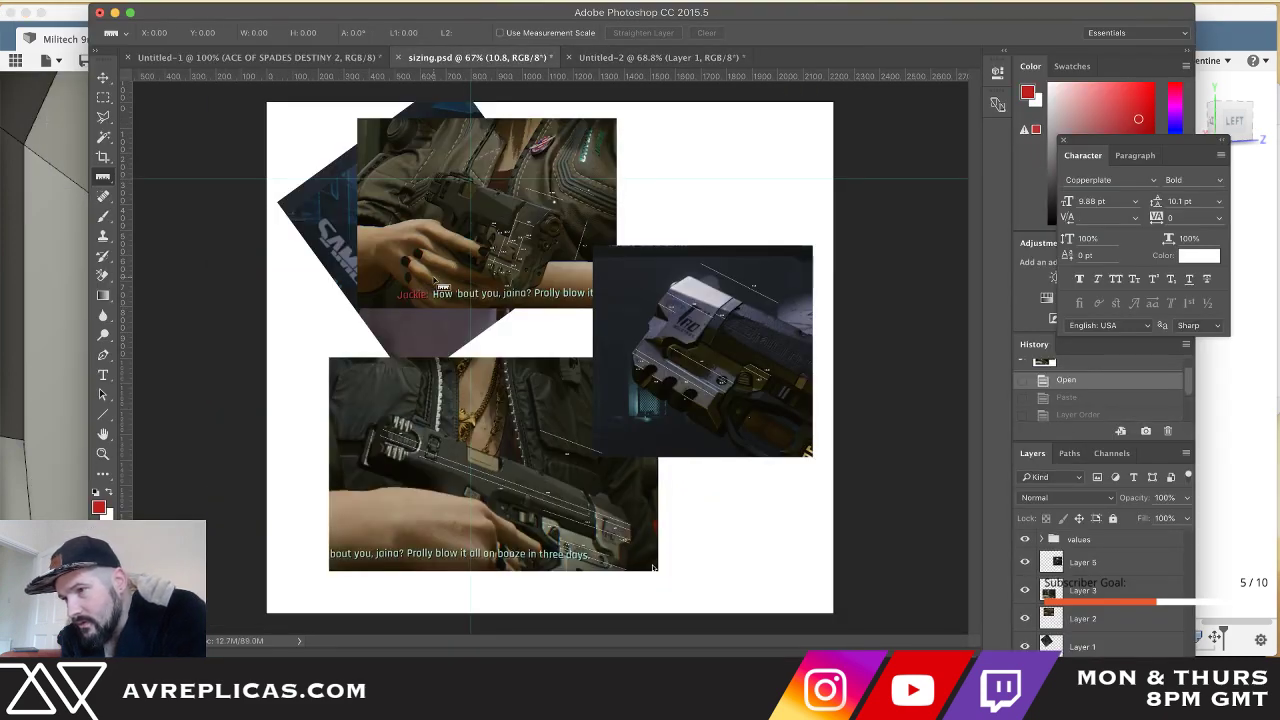
scroll(436, 280, "up", 8, "alt")
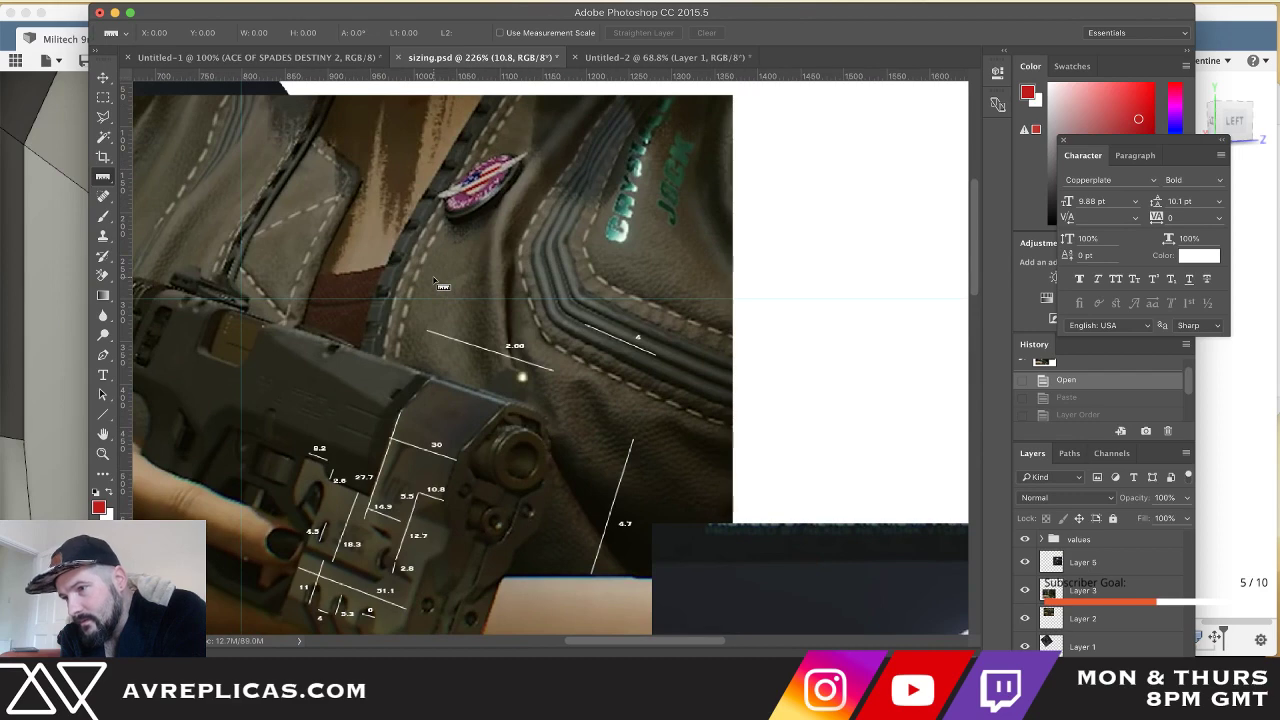
scroll(436, 280, "down", 3)
scroll(436, 280, "up", 2, "alt")
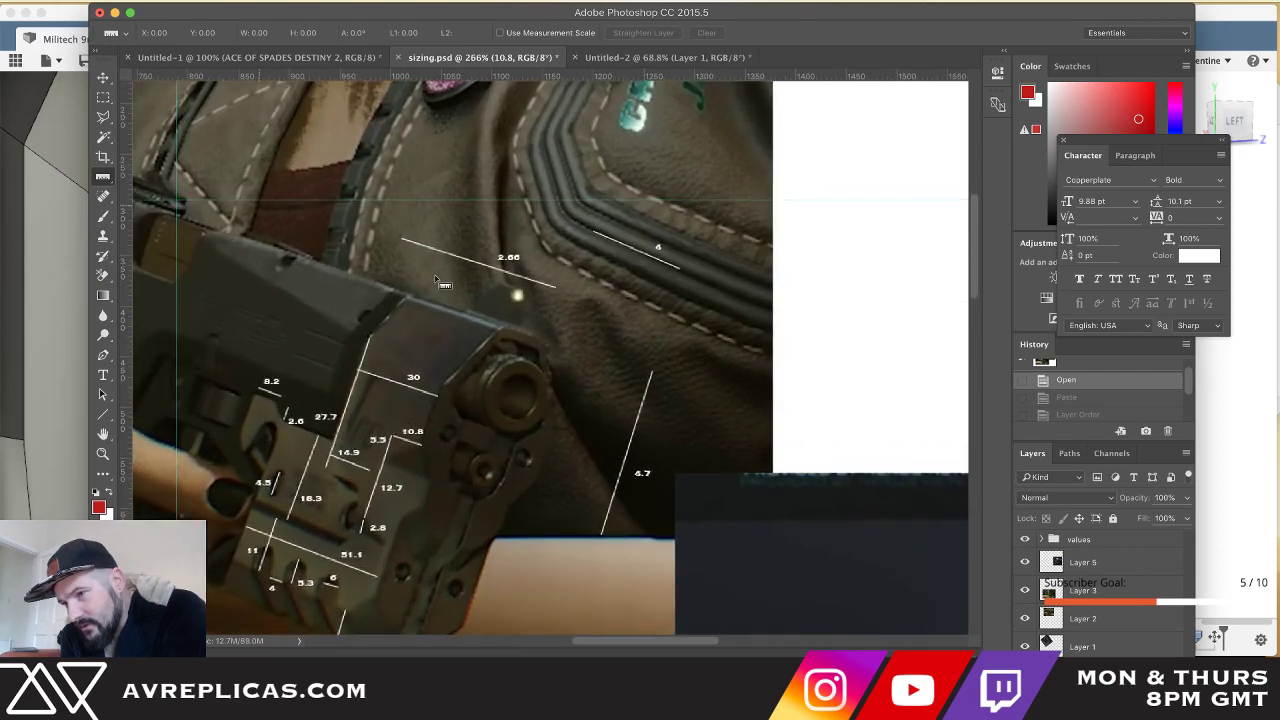
scroll(436, 280, "down", 3)
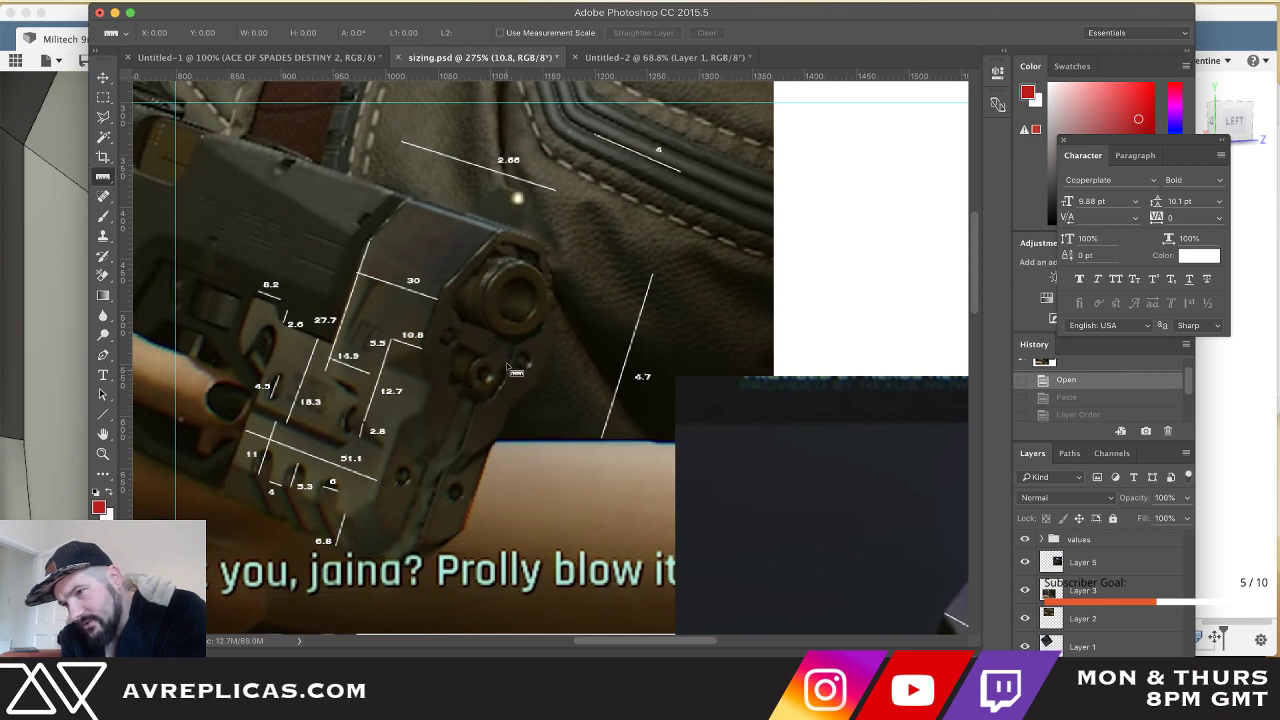
key("super+Tab")
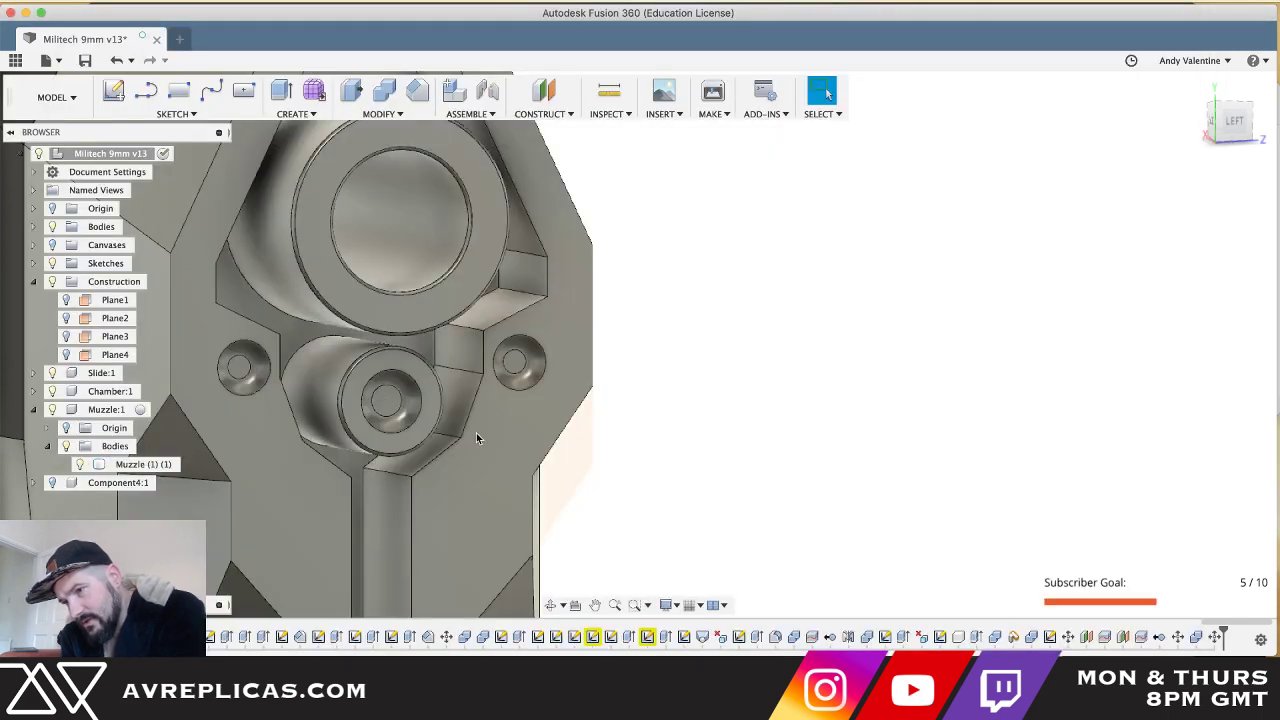
- Start a face move on the four angled side faces of the muzzle's lower front recess, two on each side
scroll(476, 435, "left", 5, "shift")
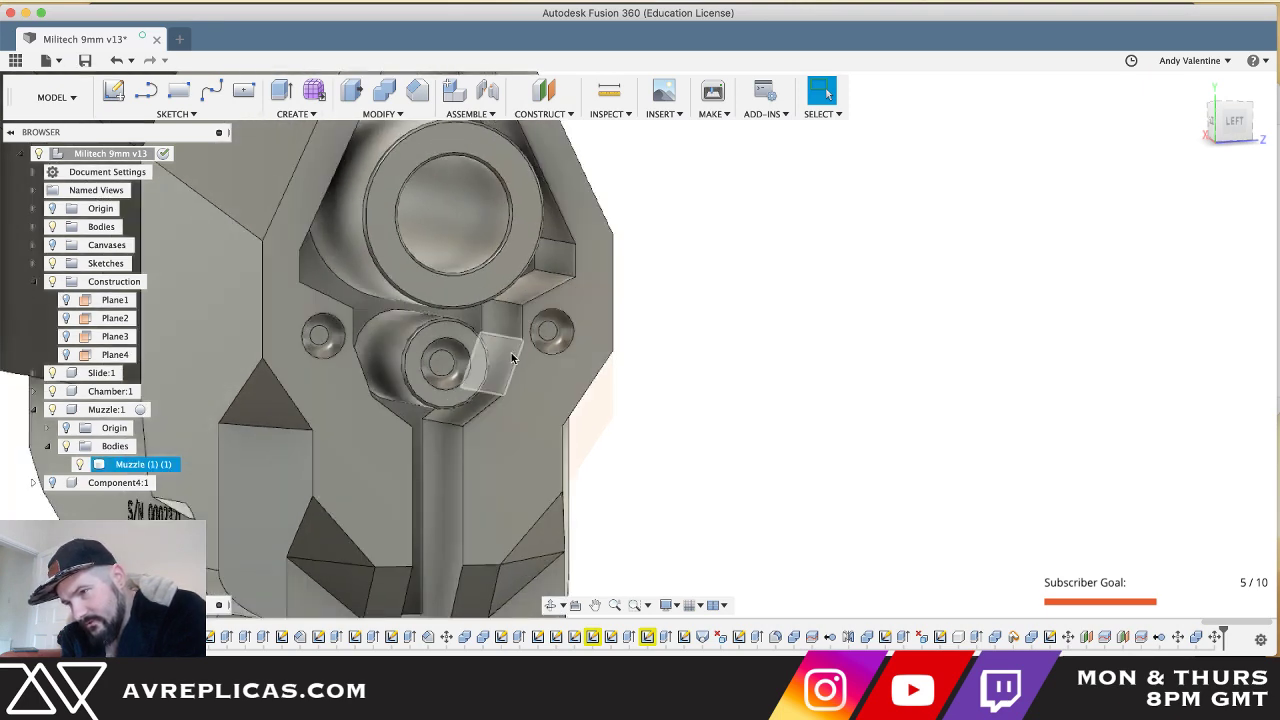
scroll(373, 511, "right", 5, "shift")
scroll(373, 511, "right", 3, "shift")
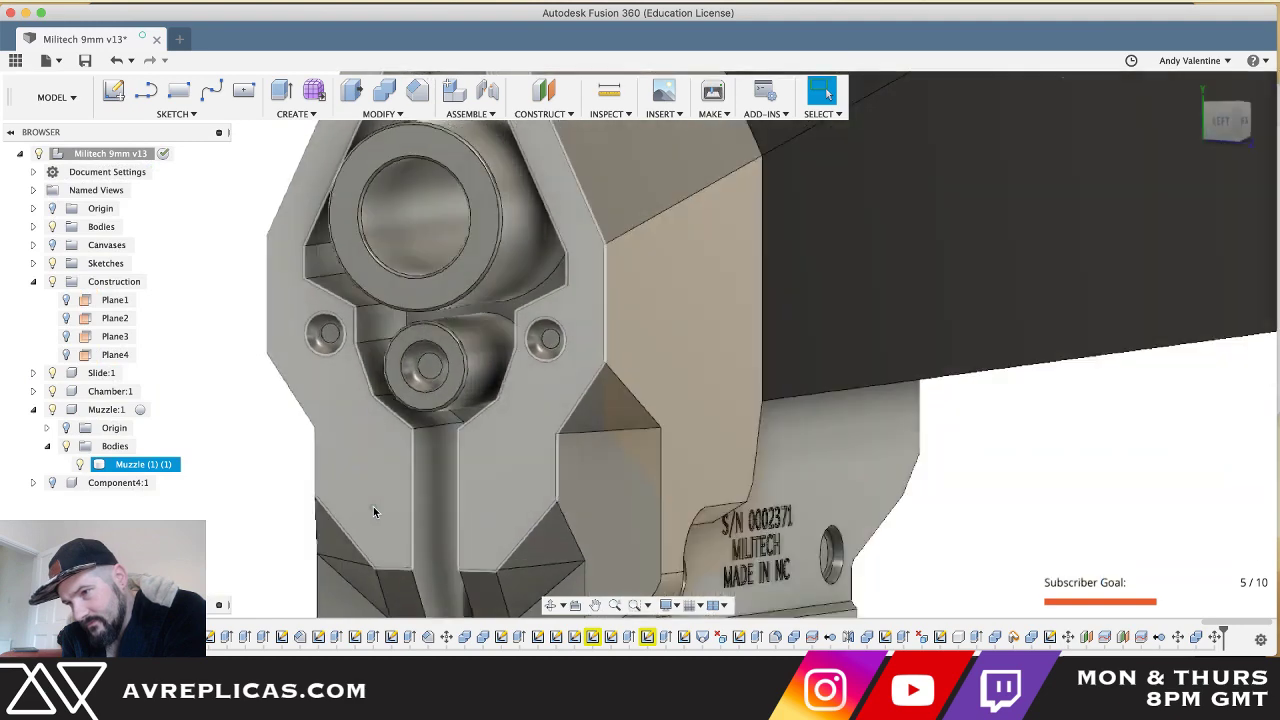
scroll(373, 511, "left", 6, "shift")
scroll(373, 511, "right", 3, "shift")
middle_click_drag(373, 512, 373, 512, "shift")
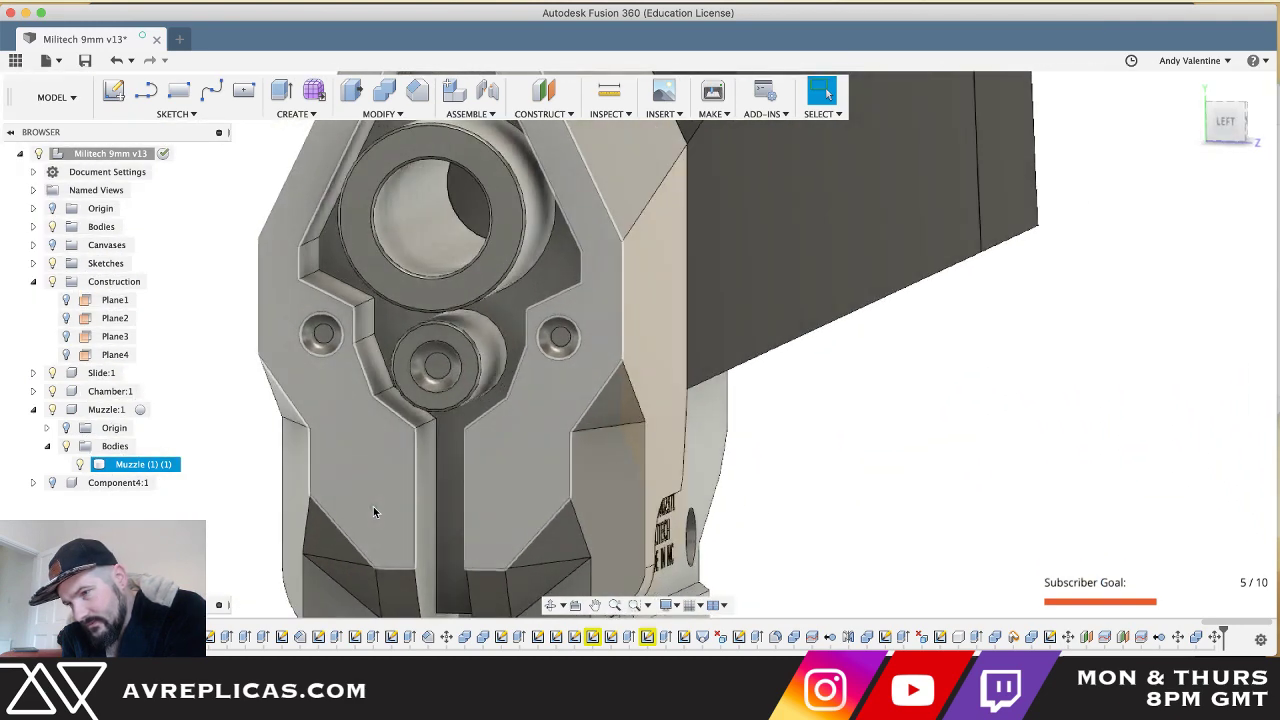
left_click(377, 372)
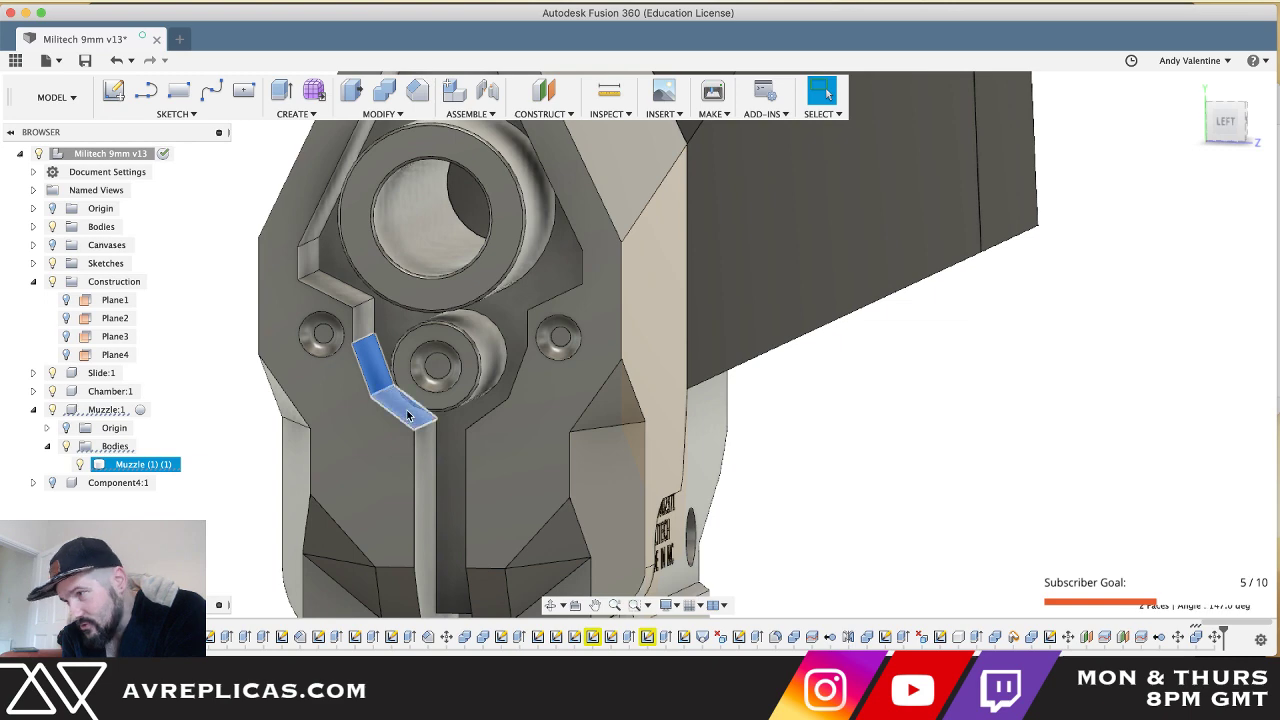
scroll(407, 415, "left", 5, "shift")
key("m")
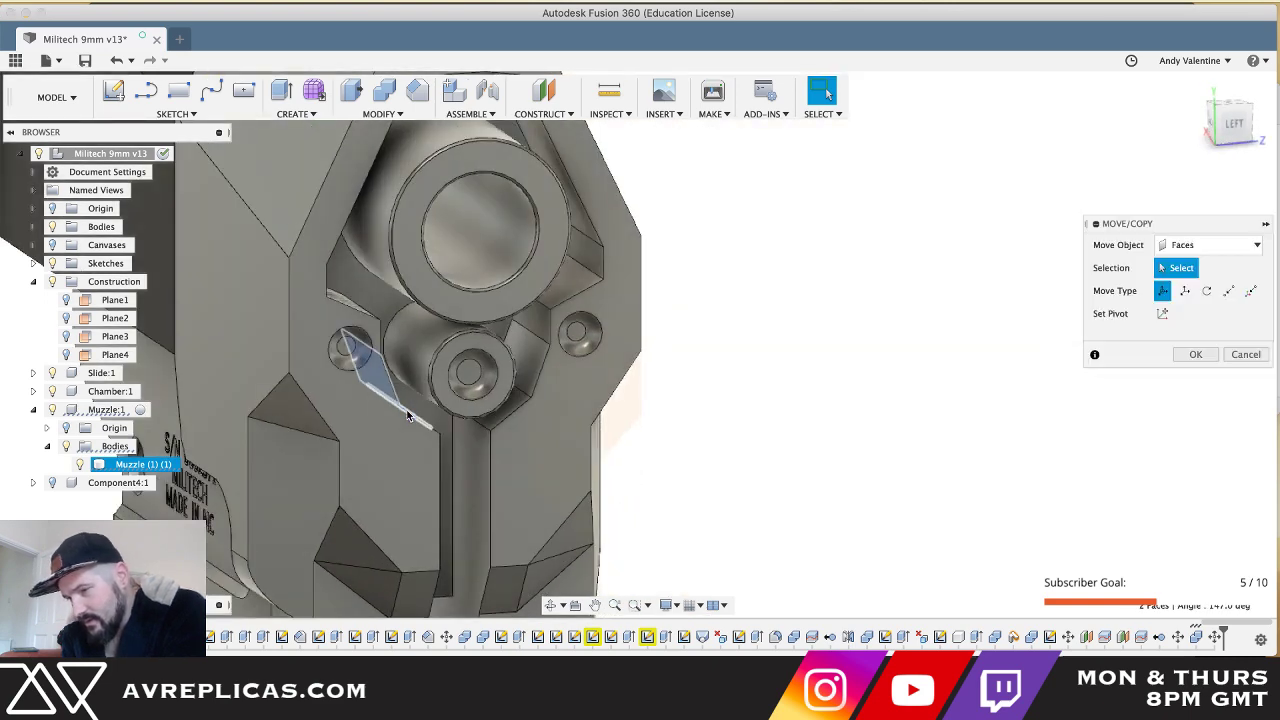
scroll(580, 396, "right", 3, "shift")
middle_click_drag(580, 397, 540, 365, "shift")
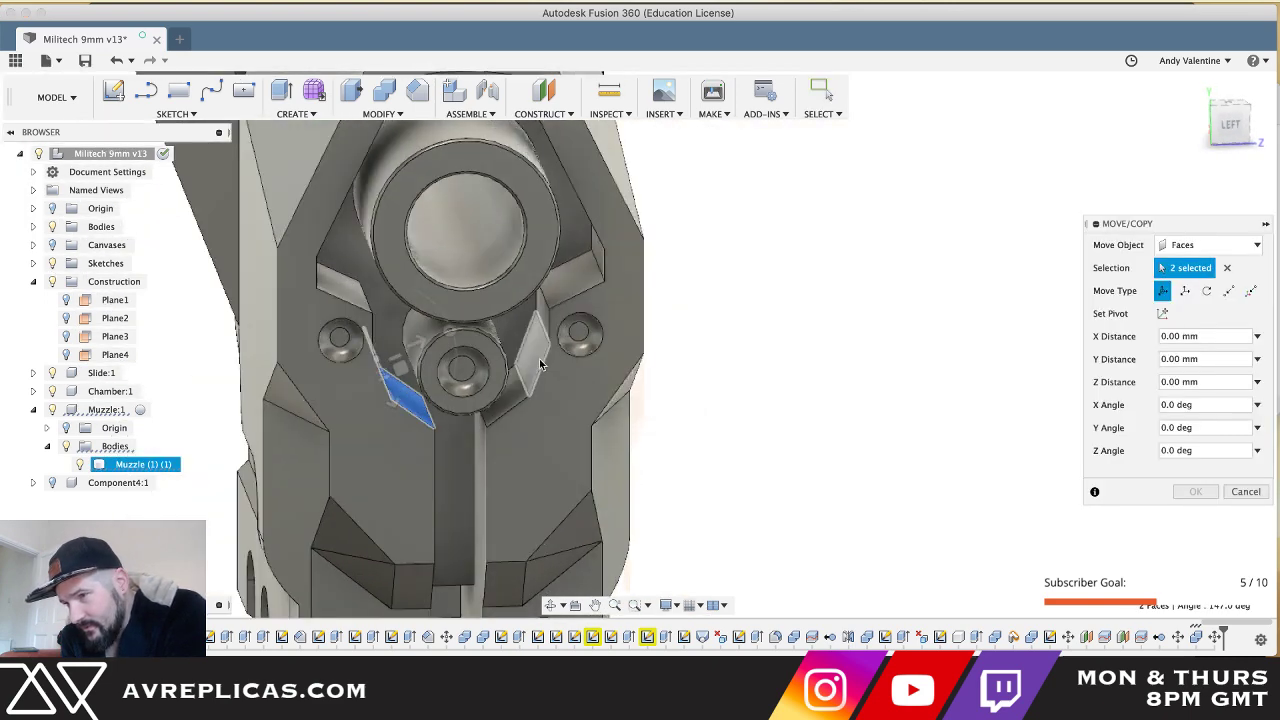
left_click(538, 362)
left_click(514, 382)
scroll(514, 382, "right", 5, "shift")
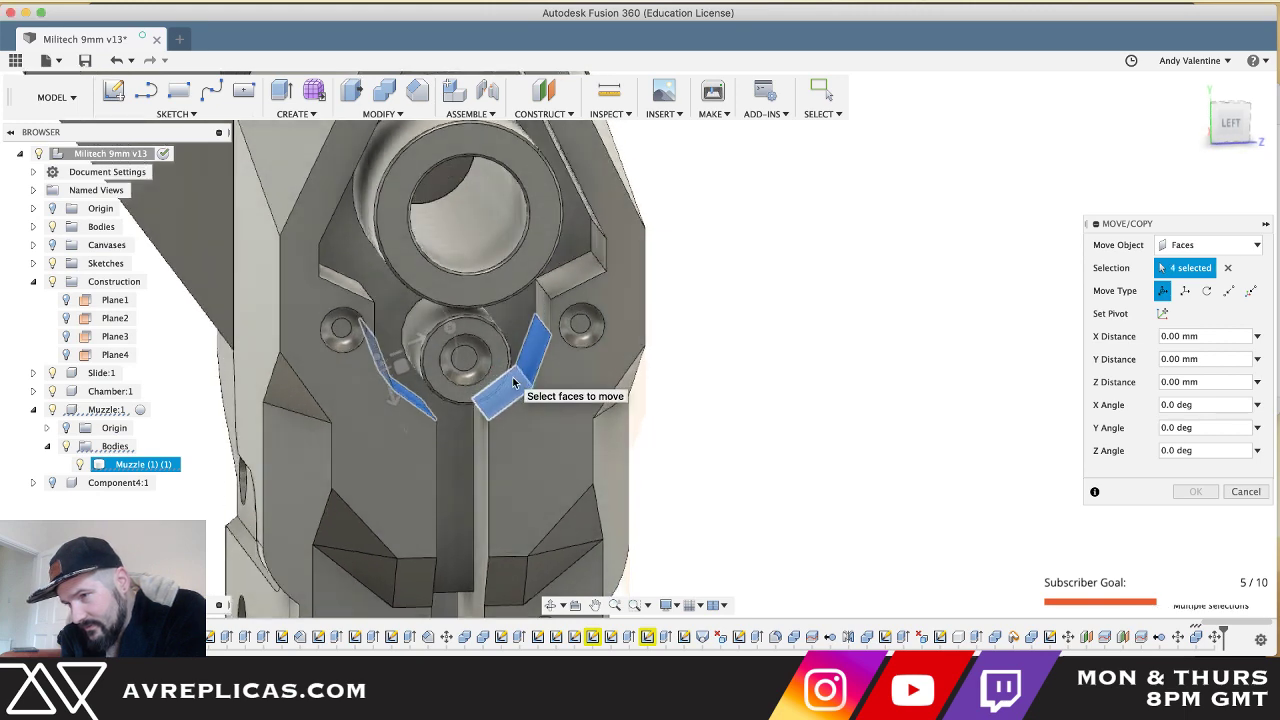
- Set the move pivot on the central groove below the recess and shift the four faces downward by an X distance of 2 mm
left_click(1162, 313)
left_click(415, 430)
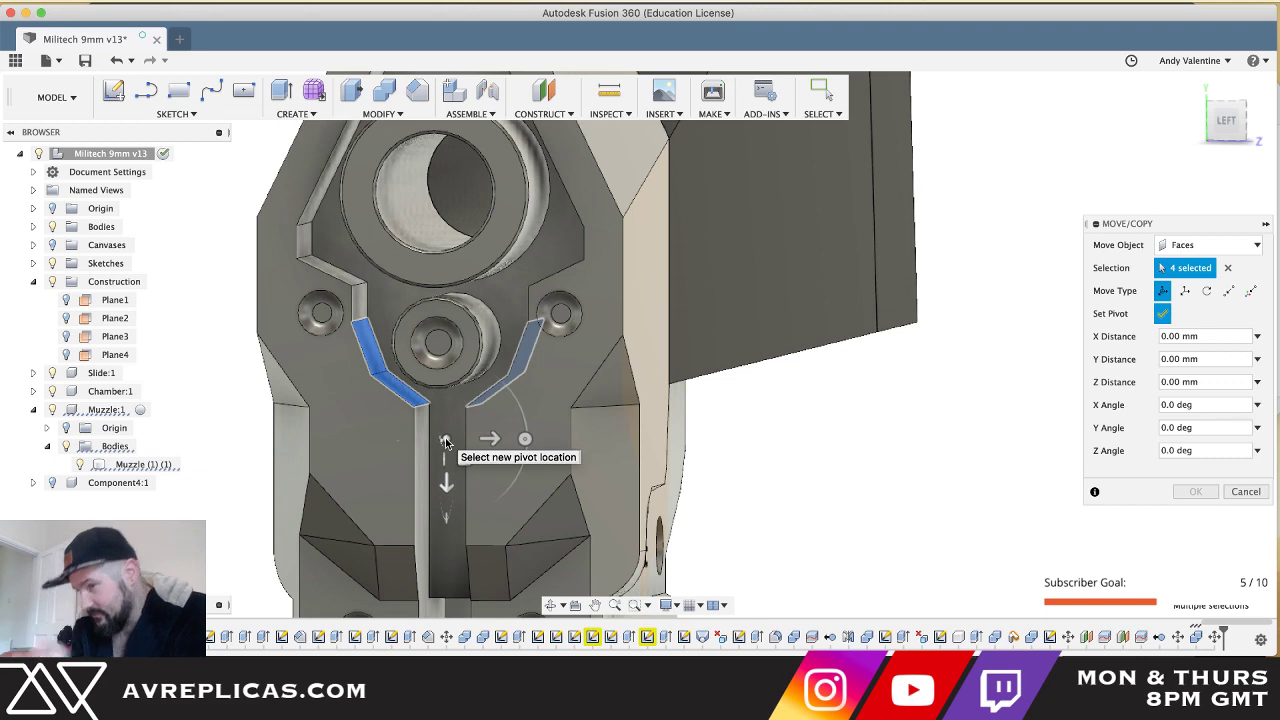
scroll(446, 443, "left", 5, "shift")
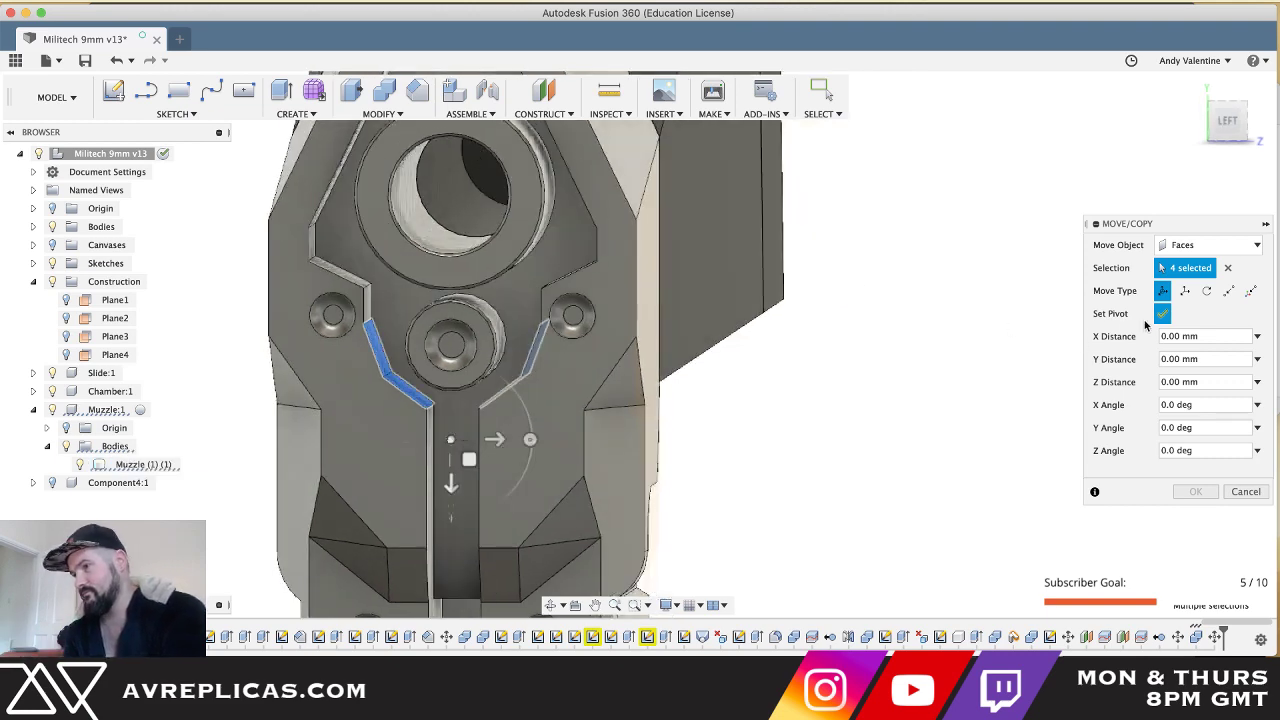
scroll(763, 436, "down", 5, "shift")
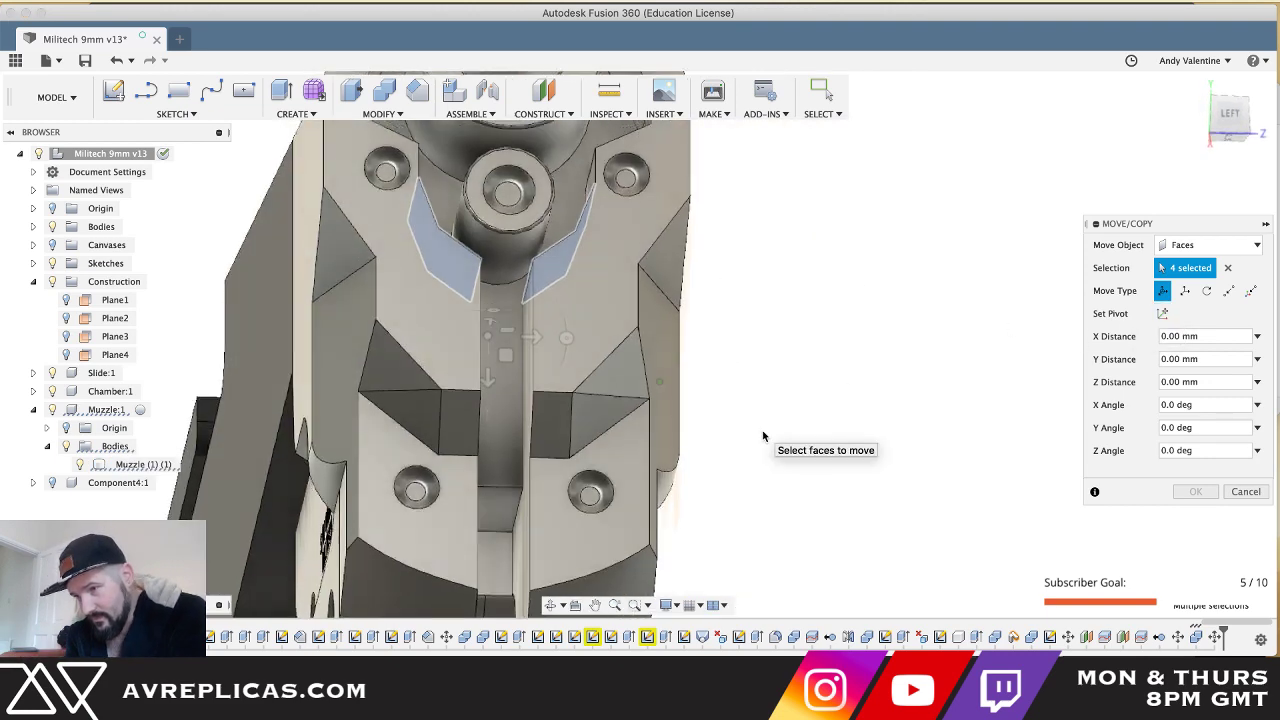
scroll(763, 436, "up", 3, "shift")
left_click_drag(453, 436, 454, 468)
scroll(454, 468, "left", 5, "shift")
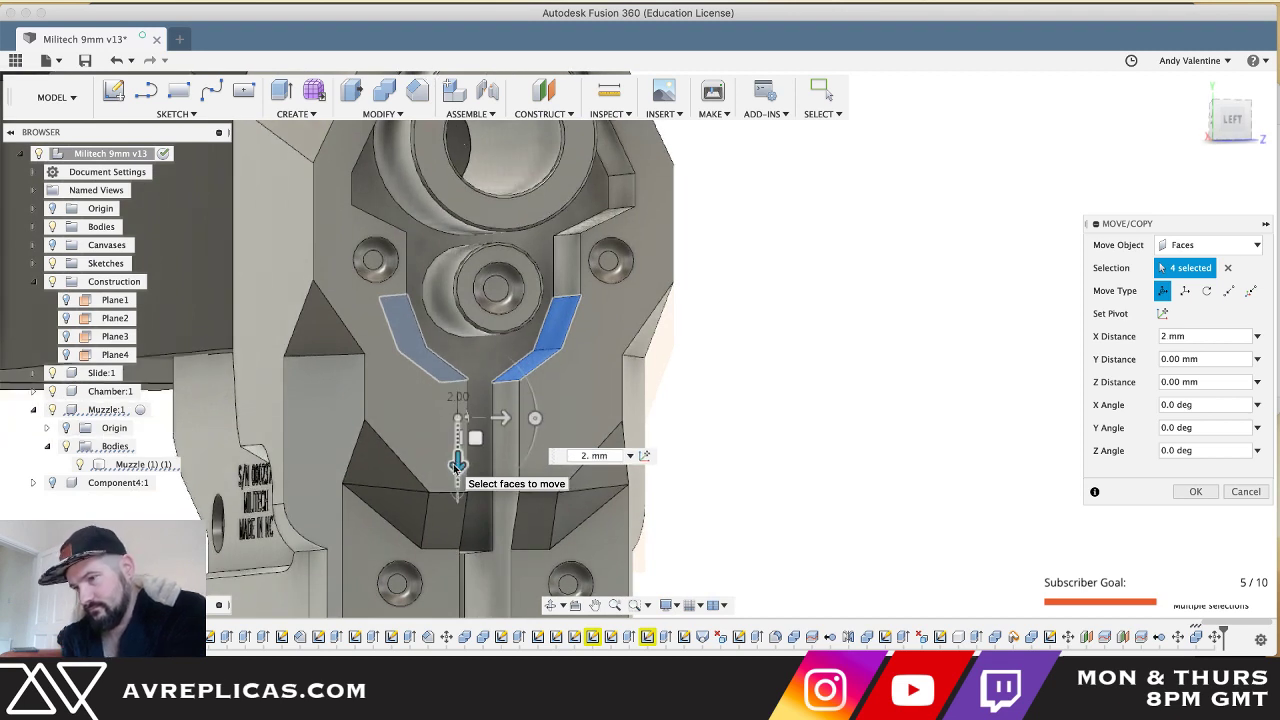
- Check the recess against sizing.psd in Photoshop, return to Fusion 360 and finish the downward face move with an X distance of 2.2 mm
key("super+Tab")
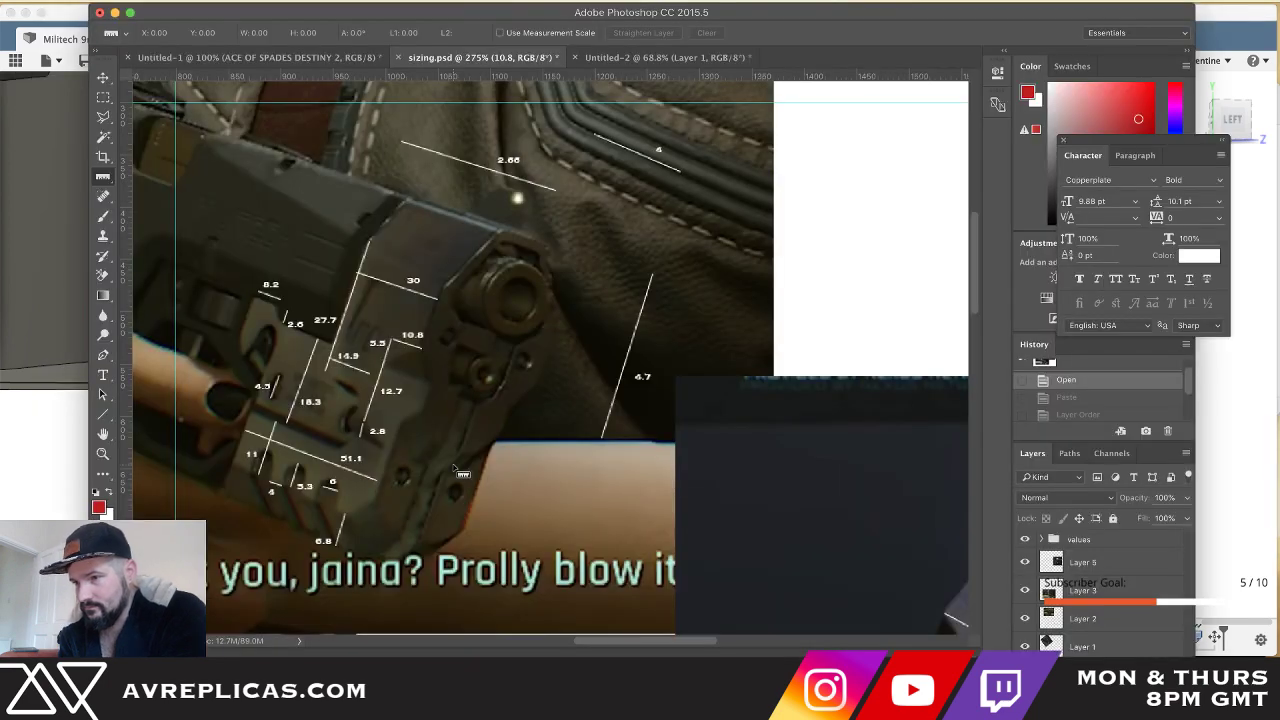
key("super+Tab")
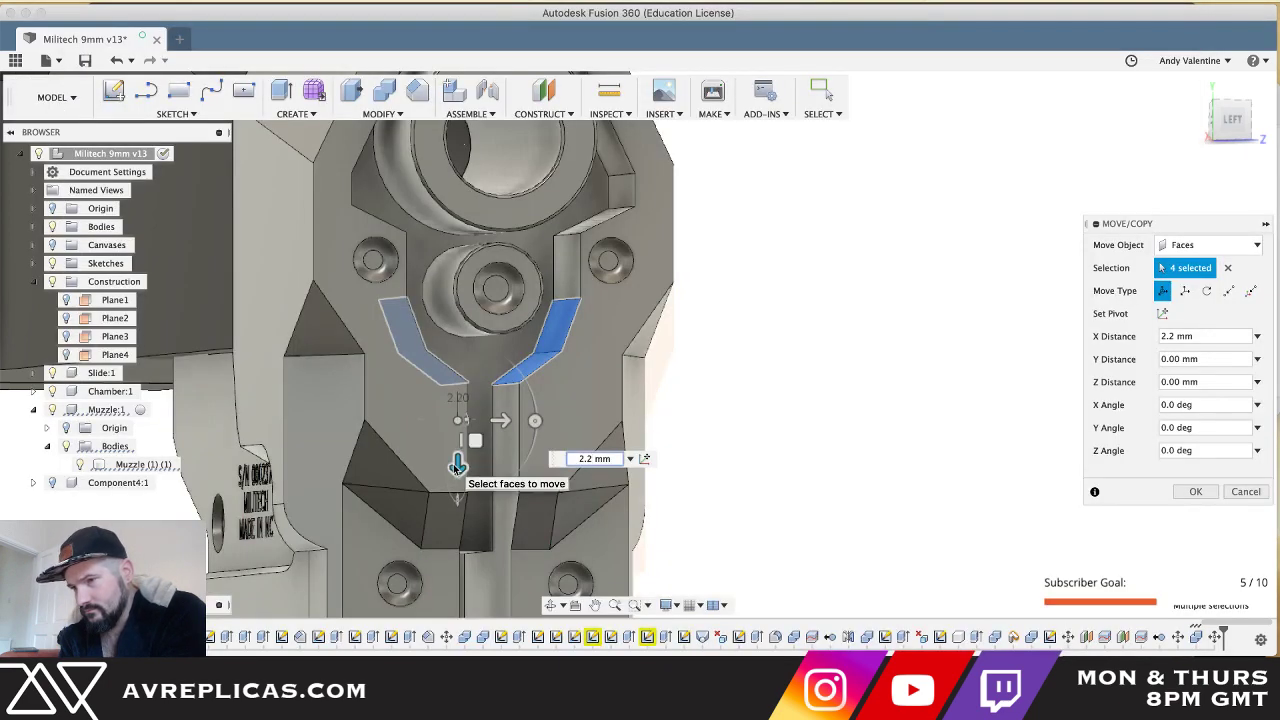
left_click_drag(456, 465, 456, 468)
key("super+Tab")
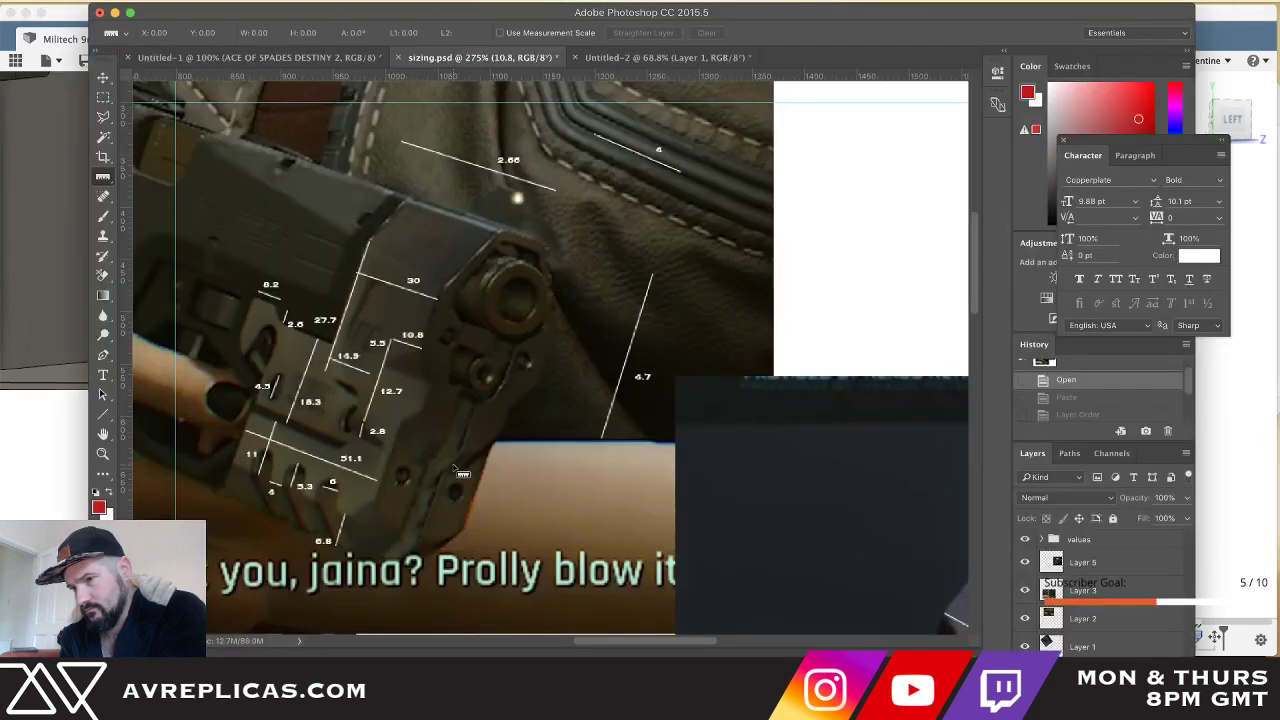
key("super+Tab")
key("Return")
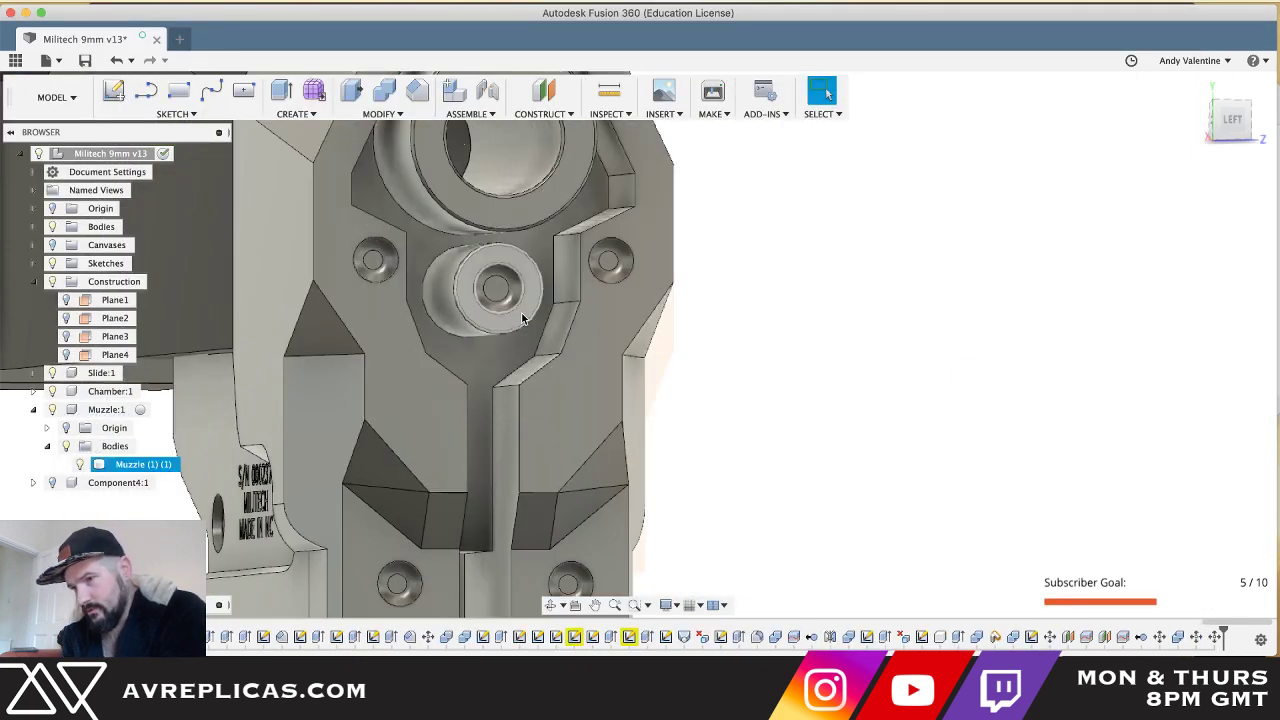
- Start a face move on the small lower cylinder, selecting its hole faces, front ring, edge chamfer and outer wall
scroll(521, 317, "up", 2)
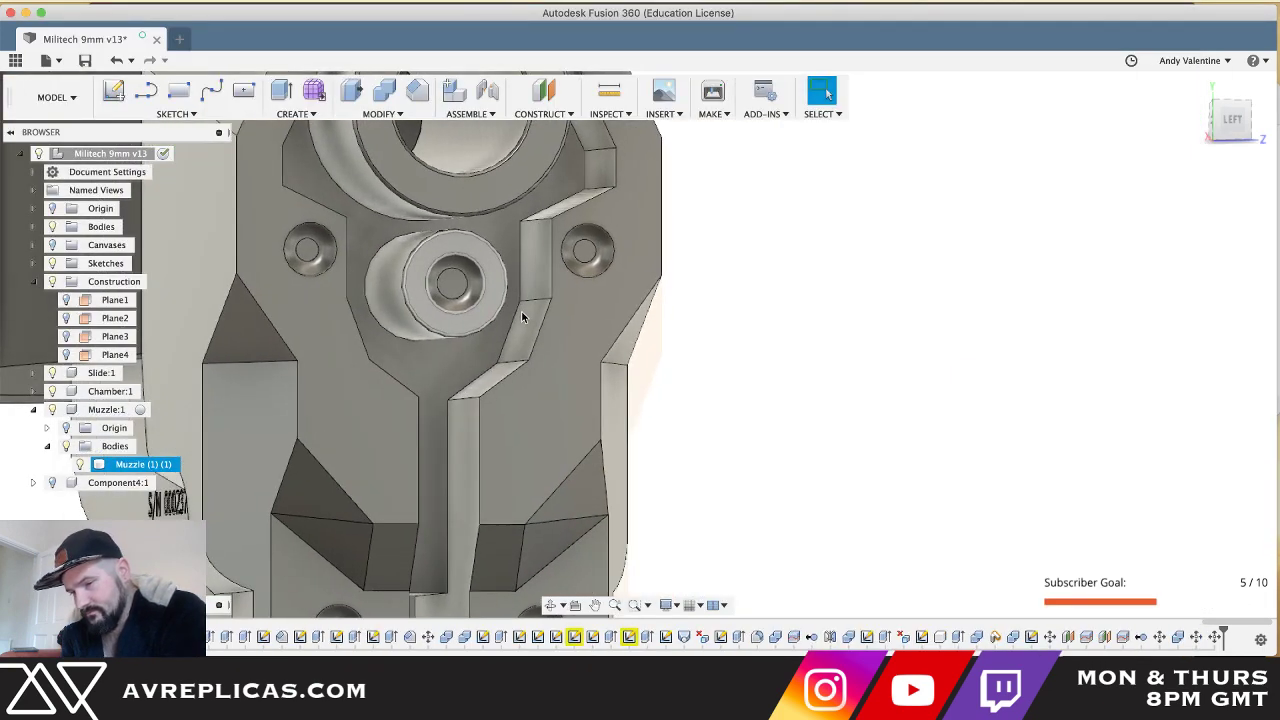
key("m")
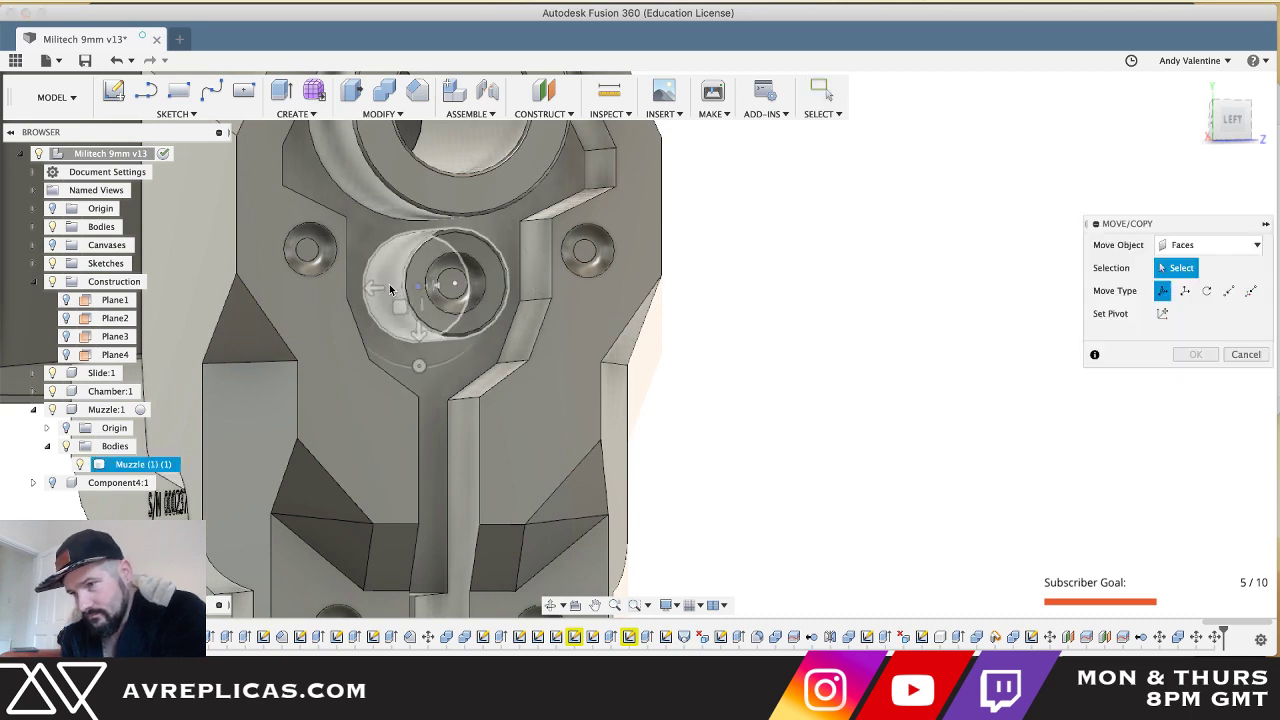
left_click(460, 299)
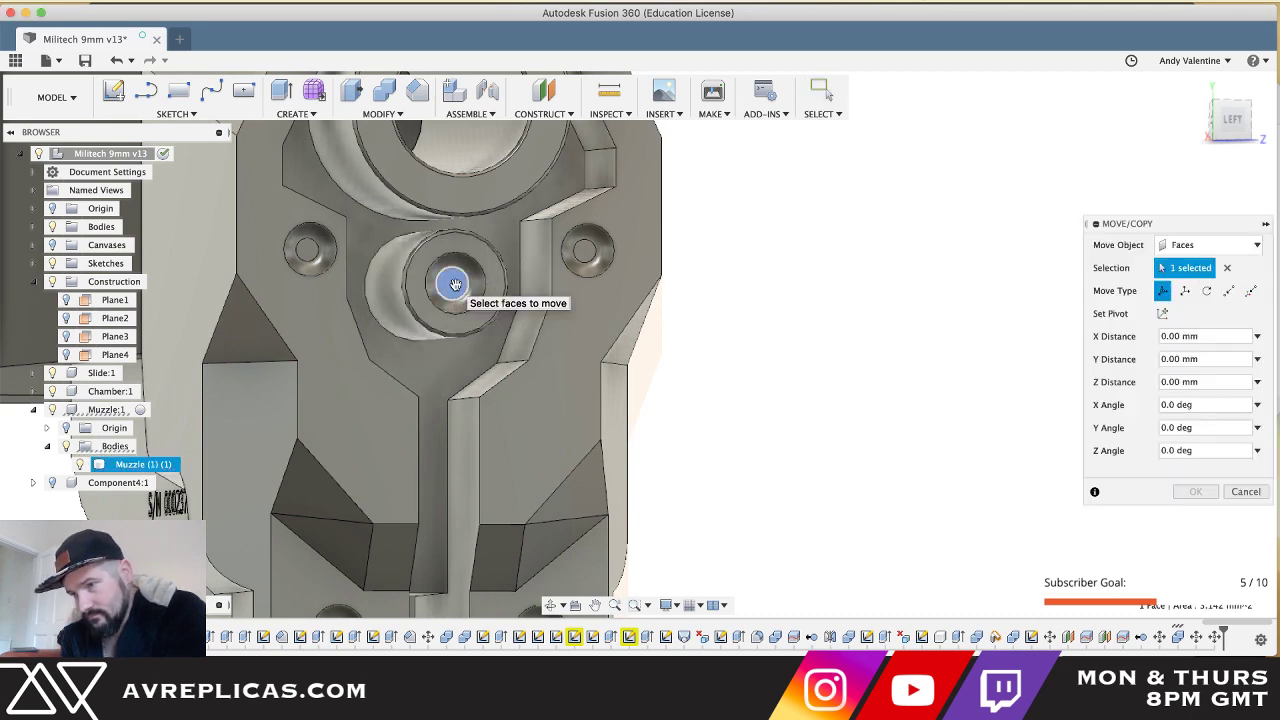
scroll(462, 300, "right", 5, "shift")
scroll(463, 300, "left", 3, "shift")
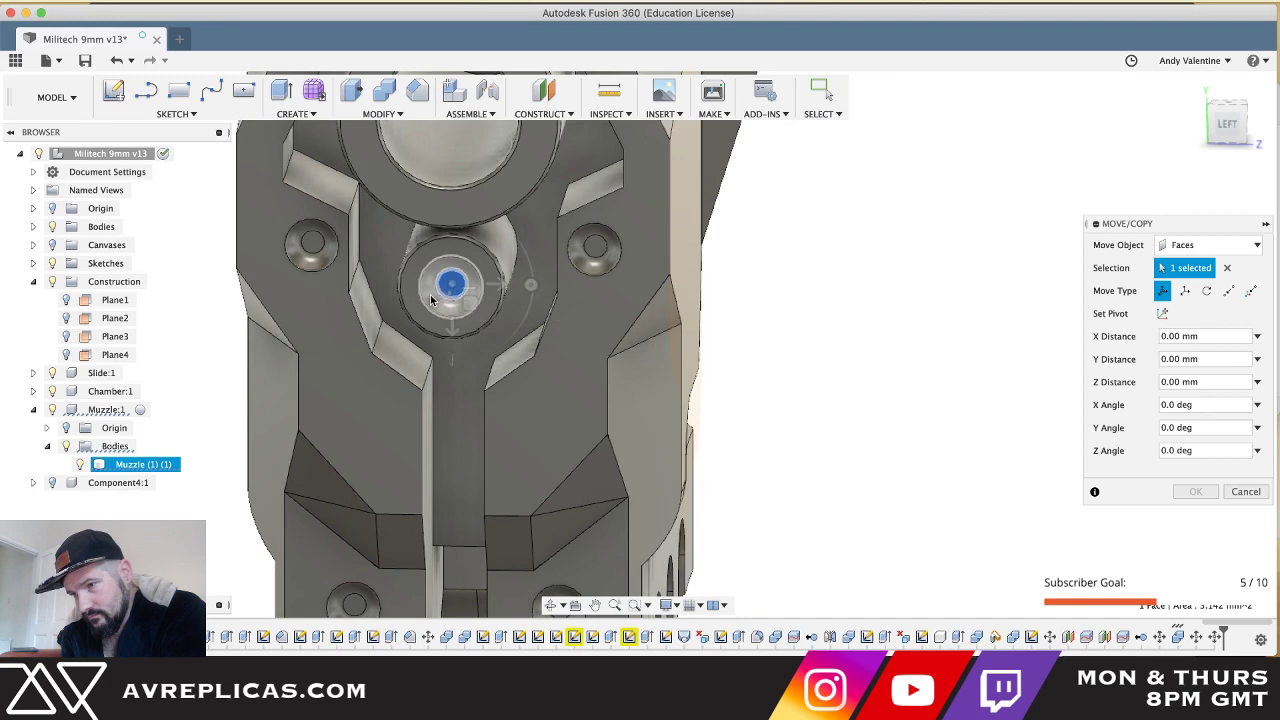
left_click(430, 295)
left_click(414, 276)
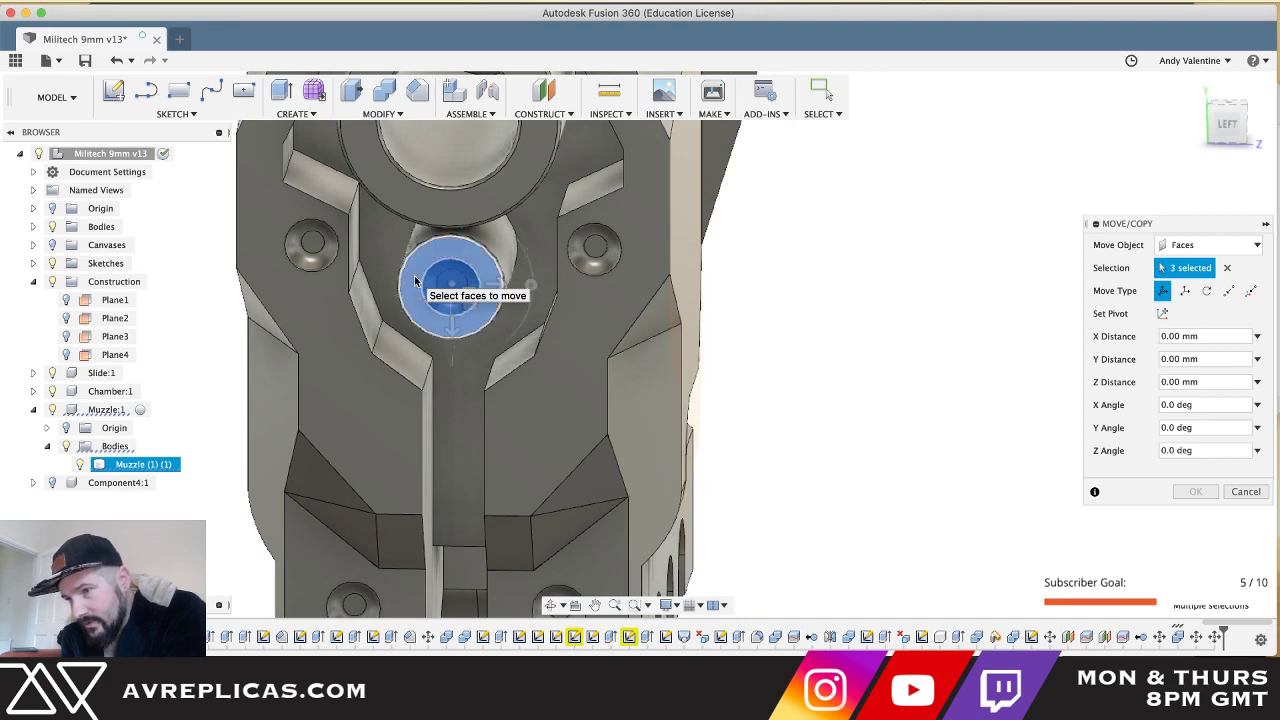
scroll(414, 276, "left", 5, "shift")
left_click(414, 280)
scroll(413, 268, "up", 4)
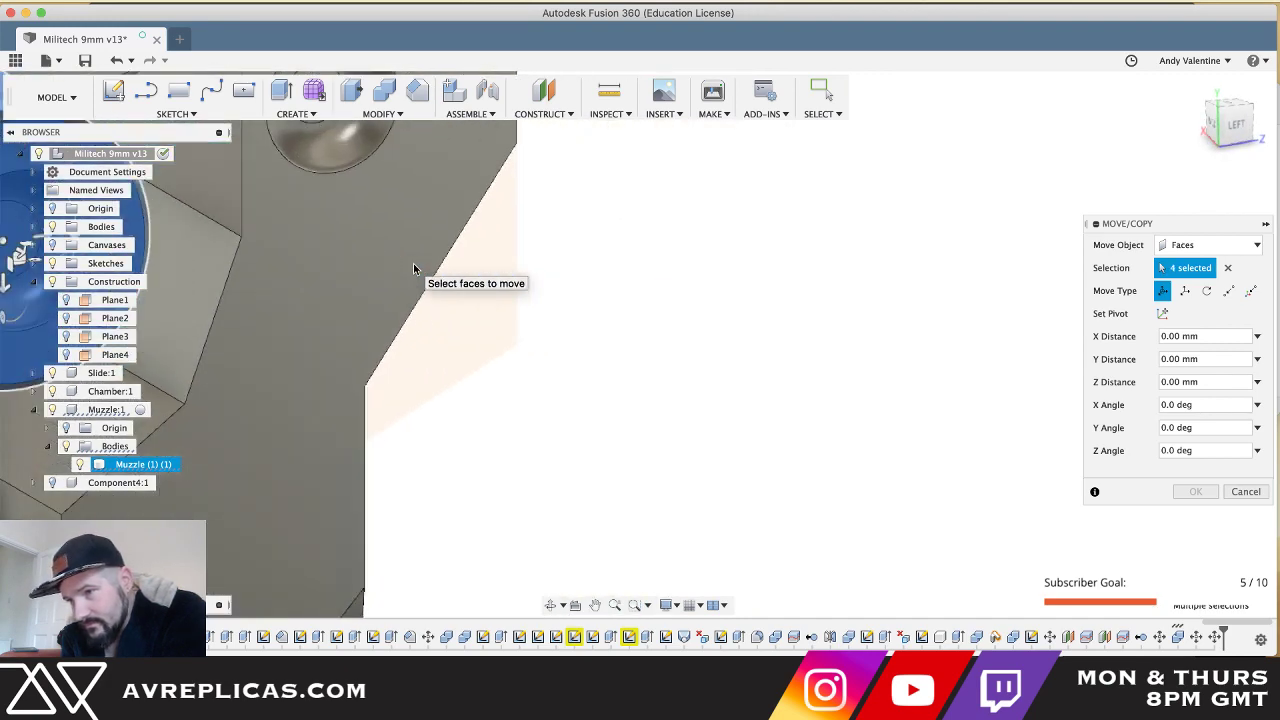
middle_click_drag(413, 268, 533, 283)
left_click(183, 200)
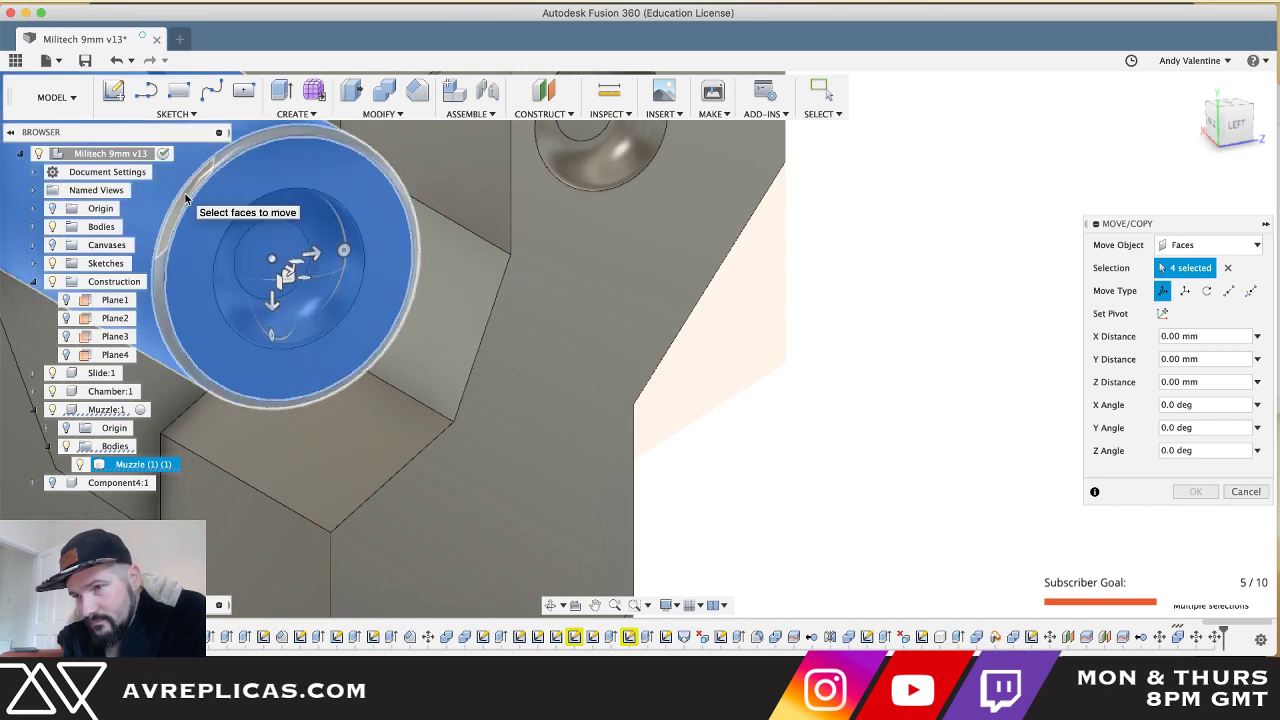
scroll(183, 200, "down", 5)
scroll(183, 200, "right", 5, "shift")
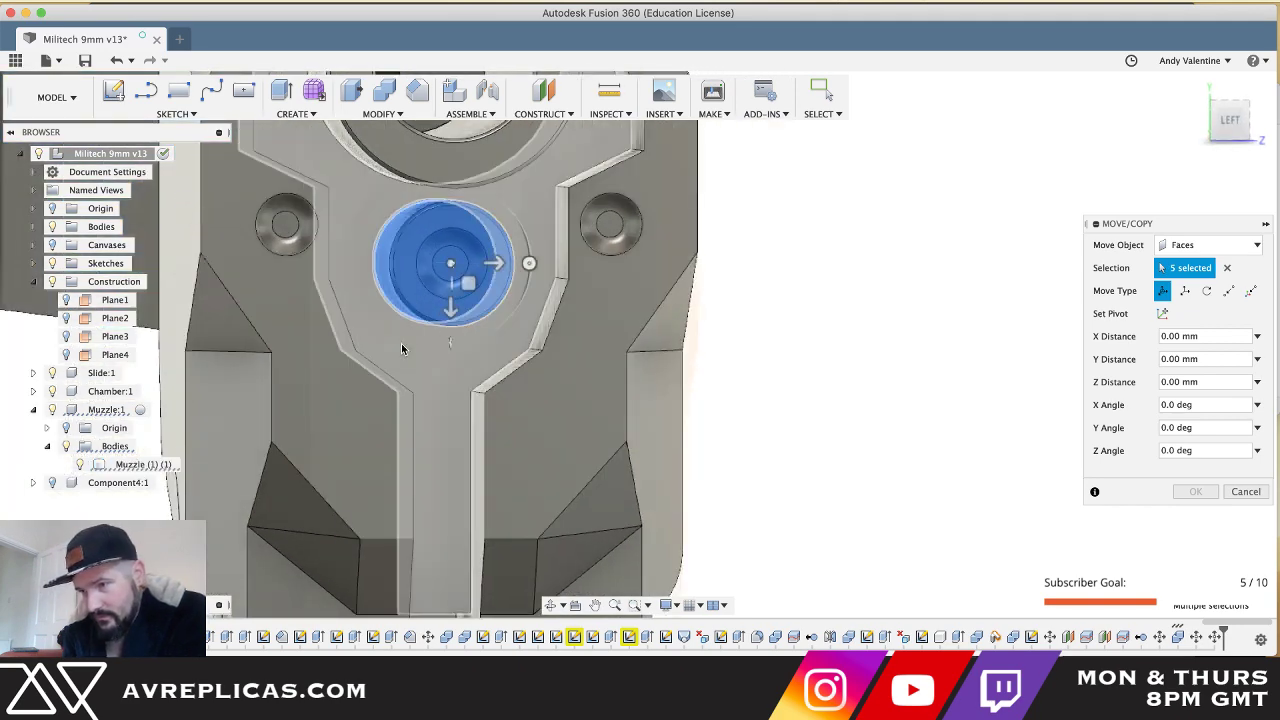
- Move the small cylinder's faces downward with an X distance of 2.4 mm
left_click_drag(455, 305, 450, 350)
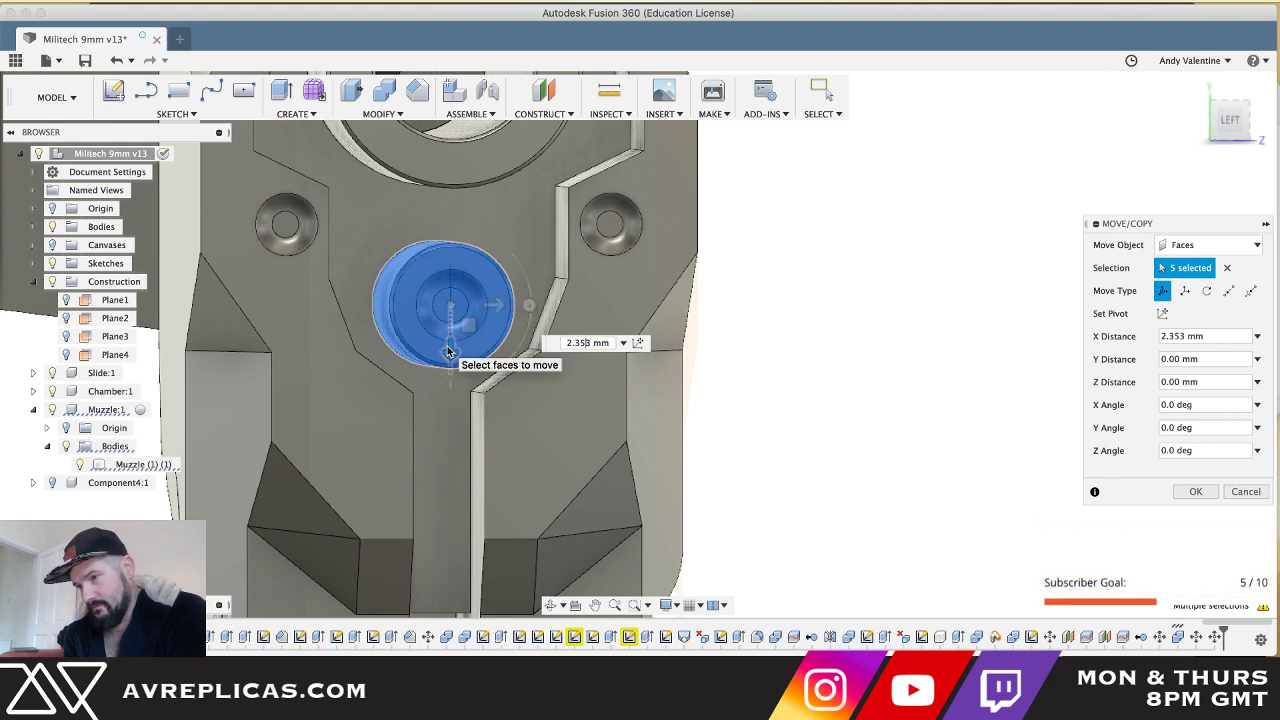
key("Right")
key("shift+Left")
key("shift+Left")
key("shift+Left")
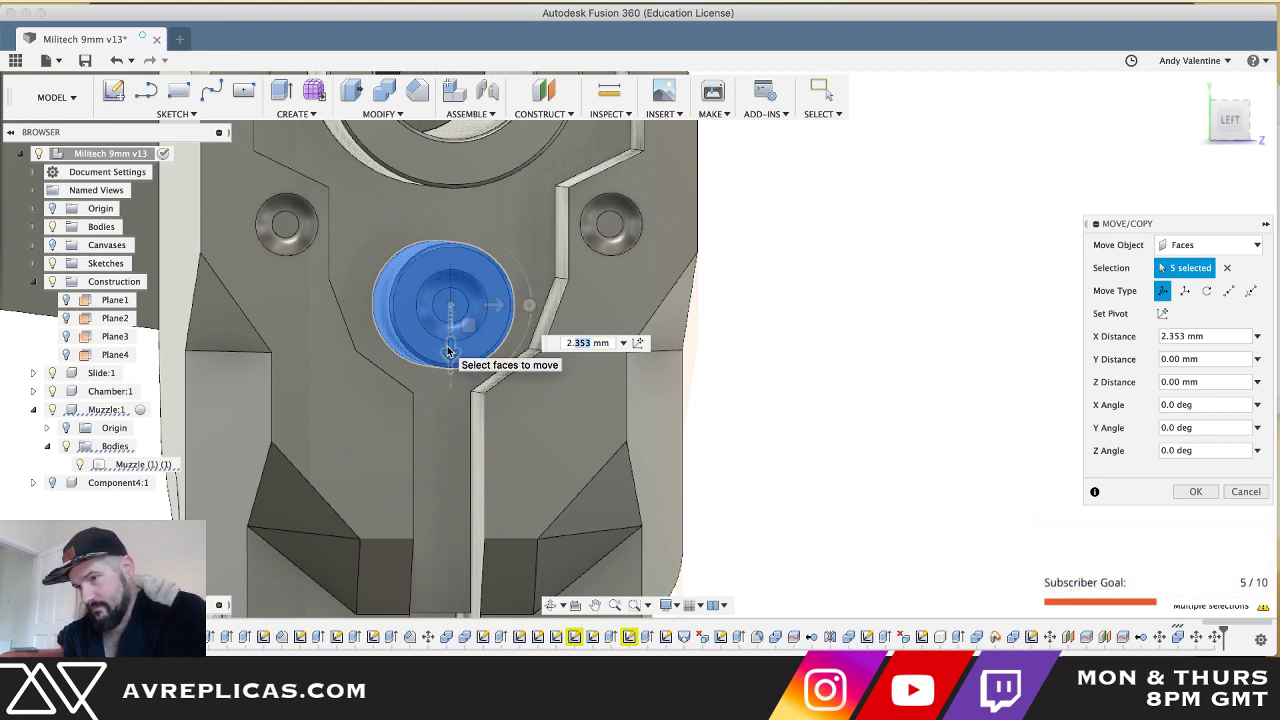
type("4")
key("Return")
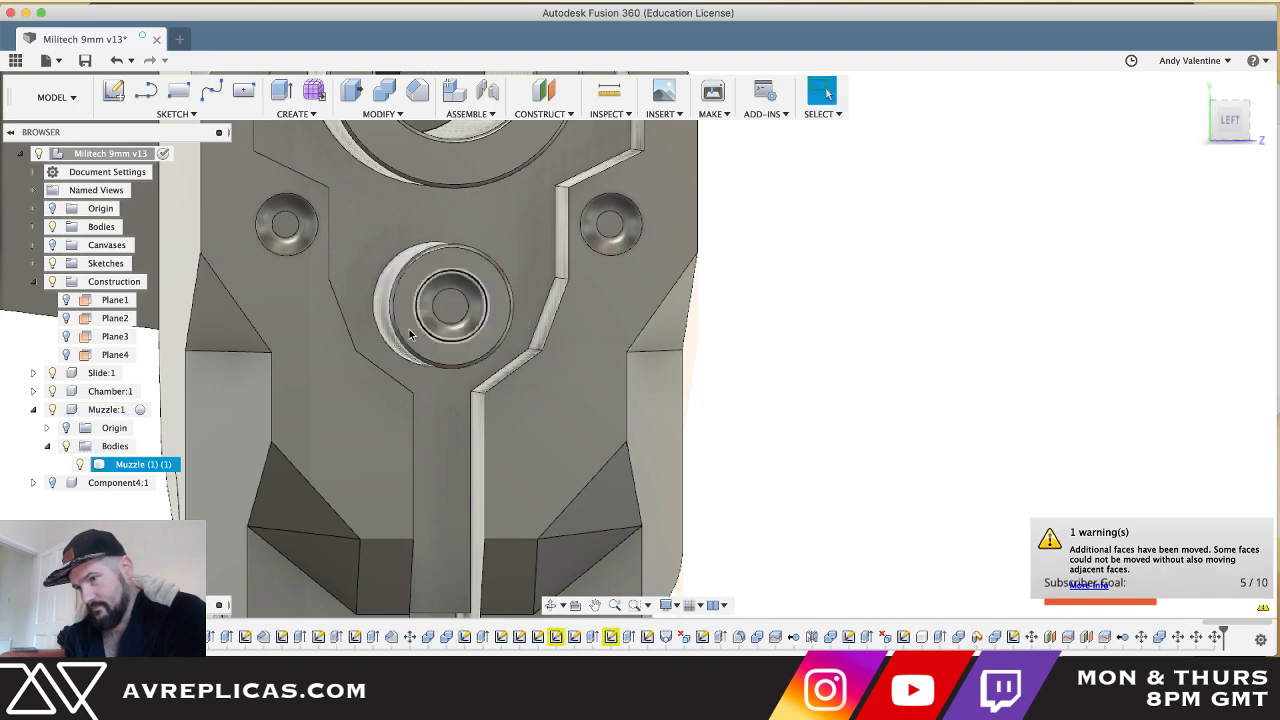
- Compare the muzzle's front and sides with the sizing.psd reference in Photoshop, returning to Fusion 360 between views
scroll(785, 313, "down", 5)
scroll(784, 313, "left", 5, "shift")
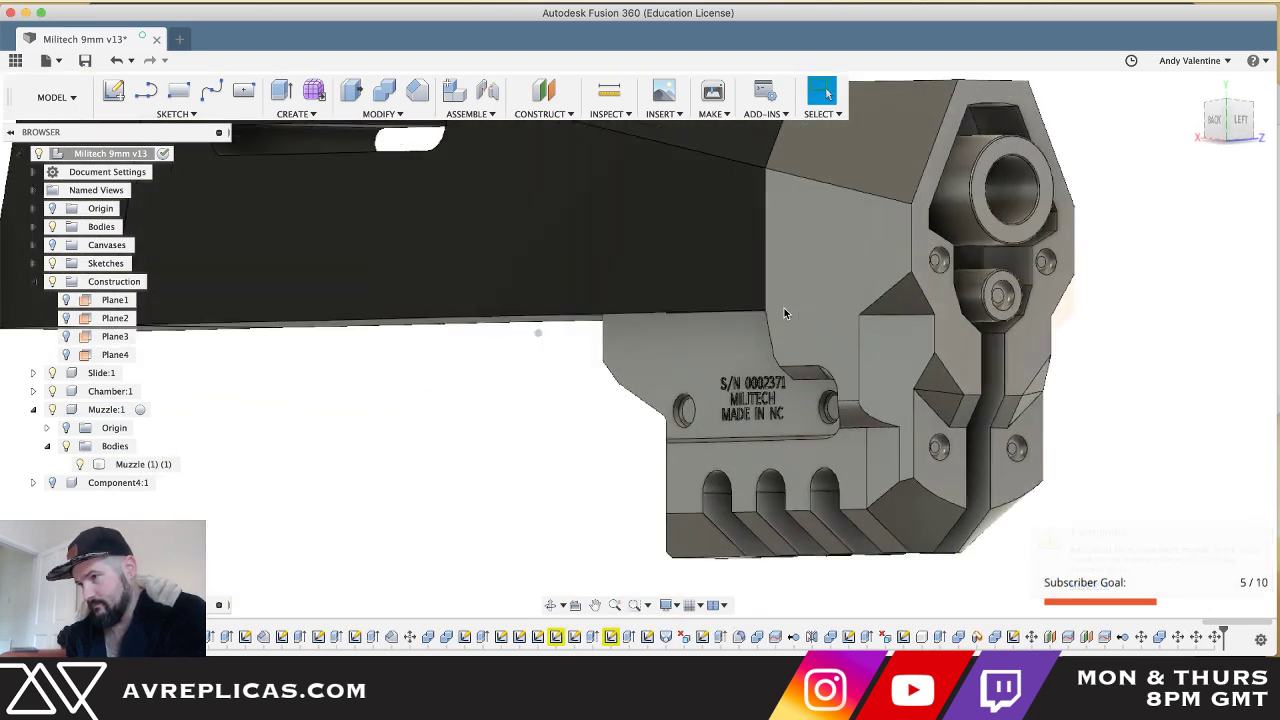
scroll(784, 313, "right", 5)
key("super+Tab")
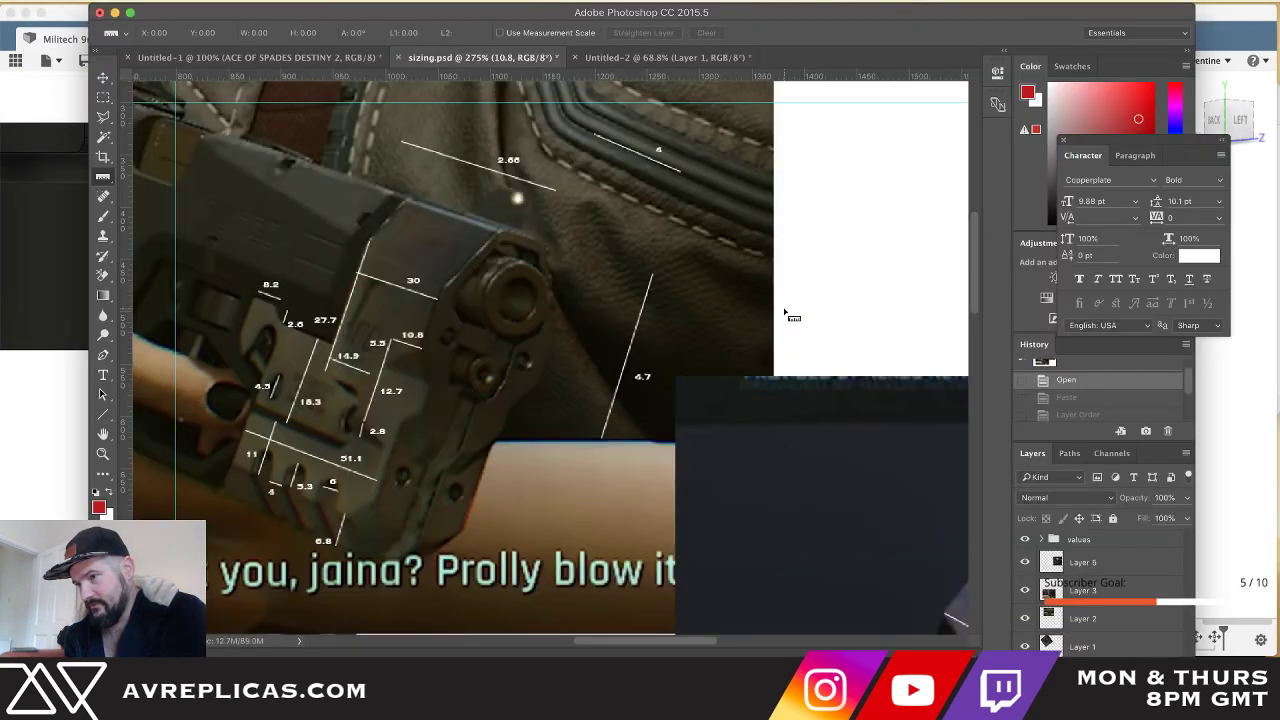
key("super+Tab")
key("super+Tab")
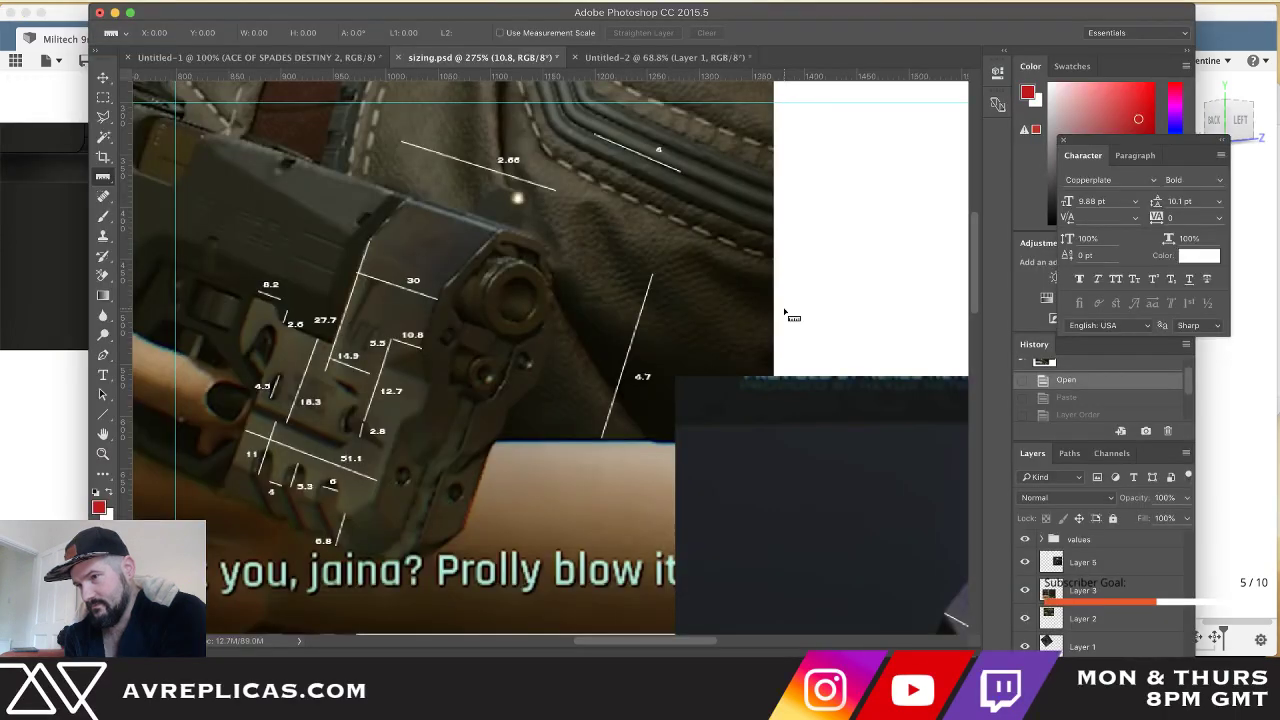
key("super+Tab")
key("super+Tab")
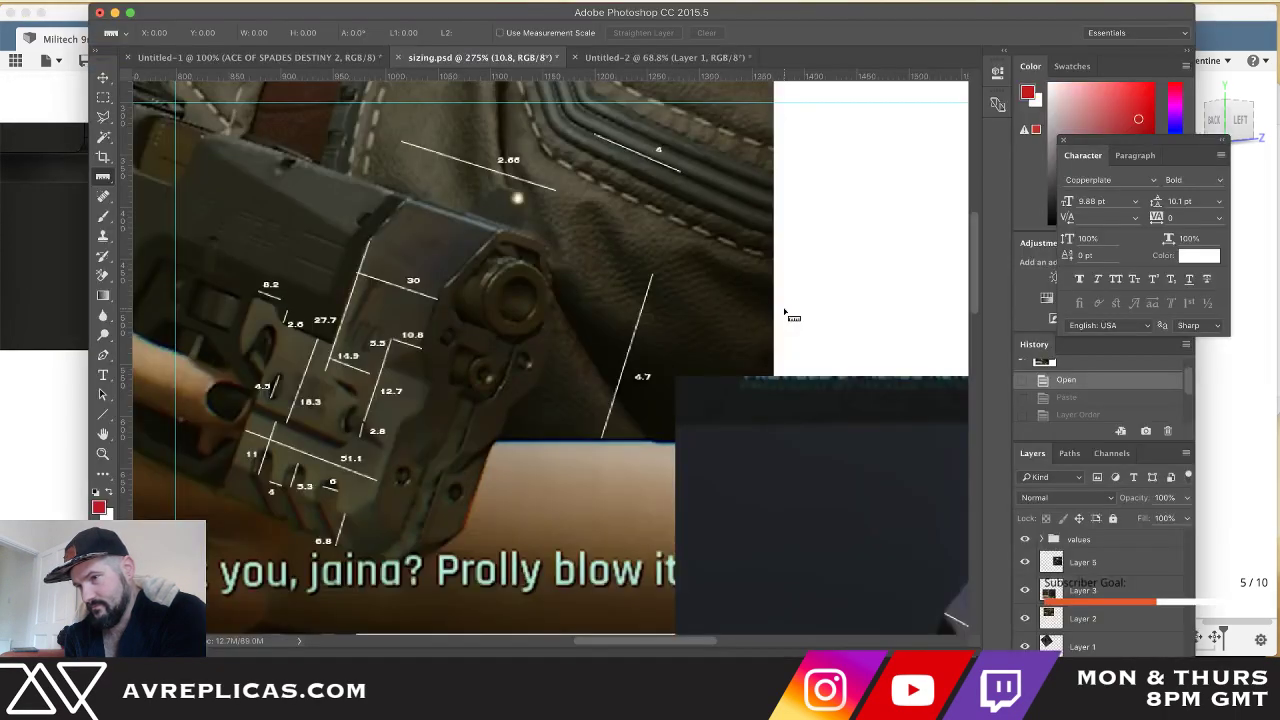
key("super+Tab")
key("super+Tab")
key("super+Tab")
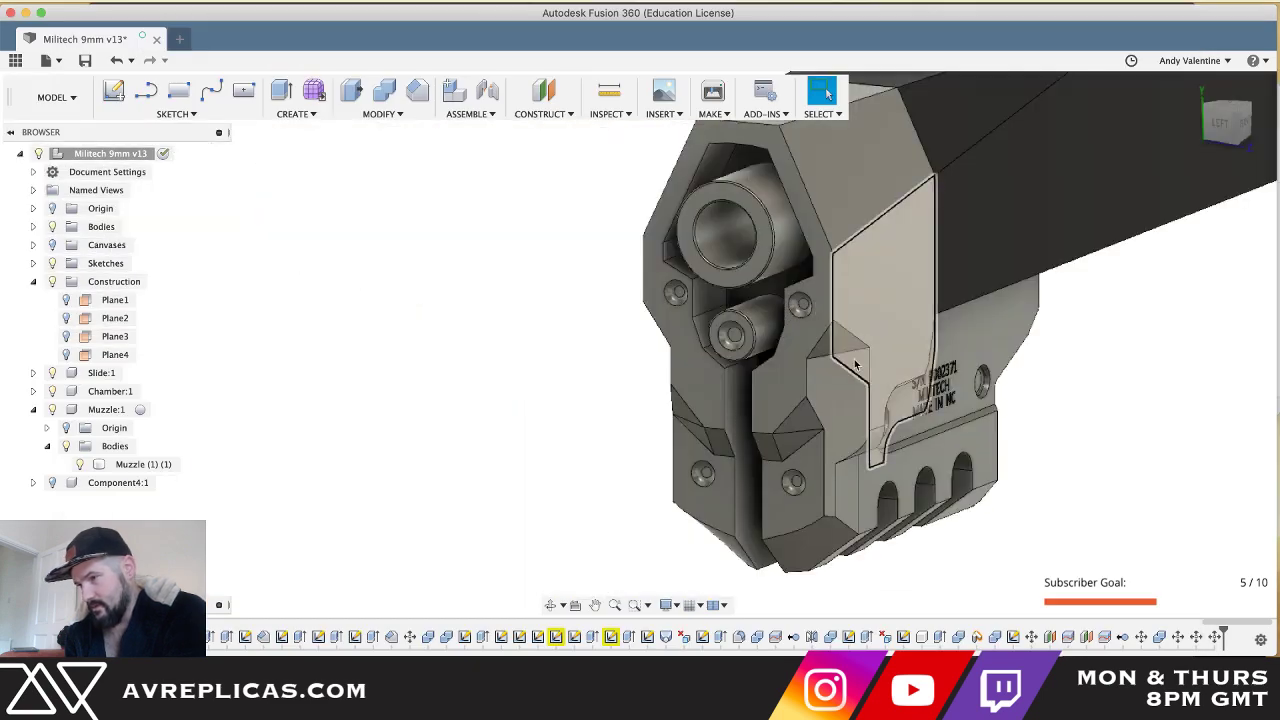
middle_click_drag(615, 496, 612, 490, "shift")
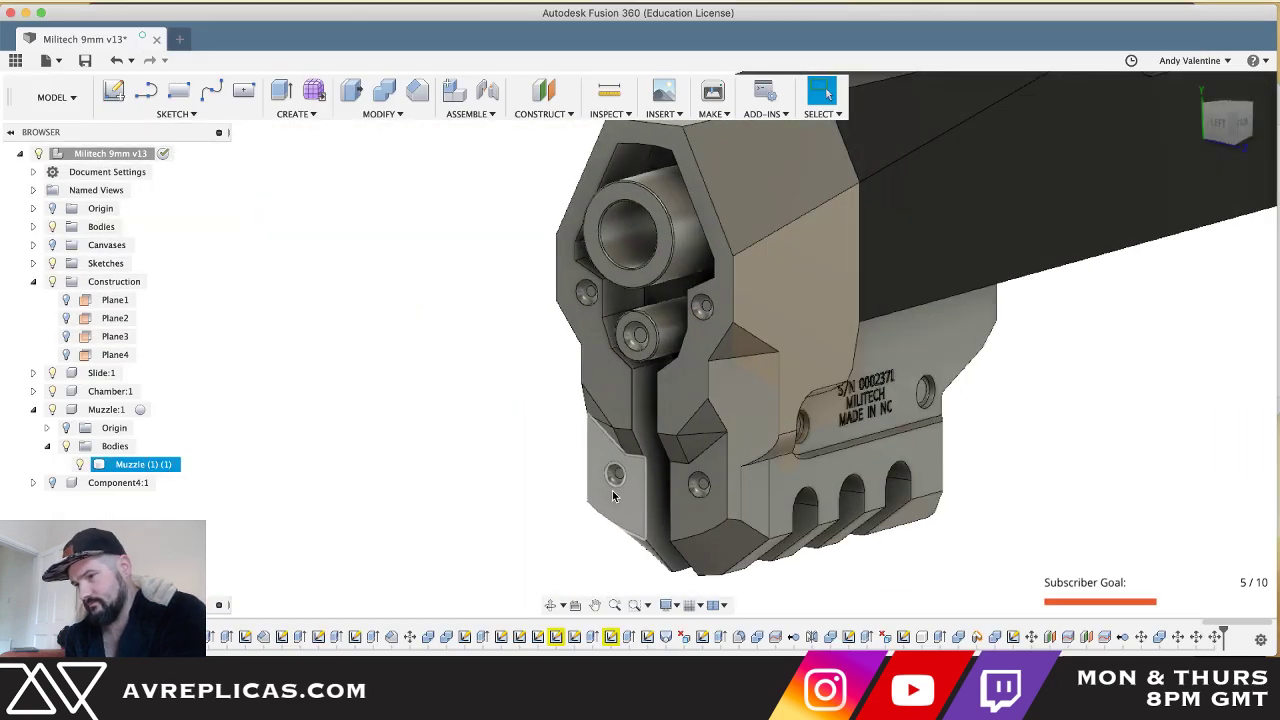
- Switch to Chrome, view the pistol reference photo and open the Twitch channel's live stream page
key("super+Tab")
key("super+Tab")
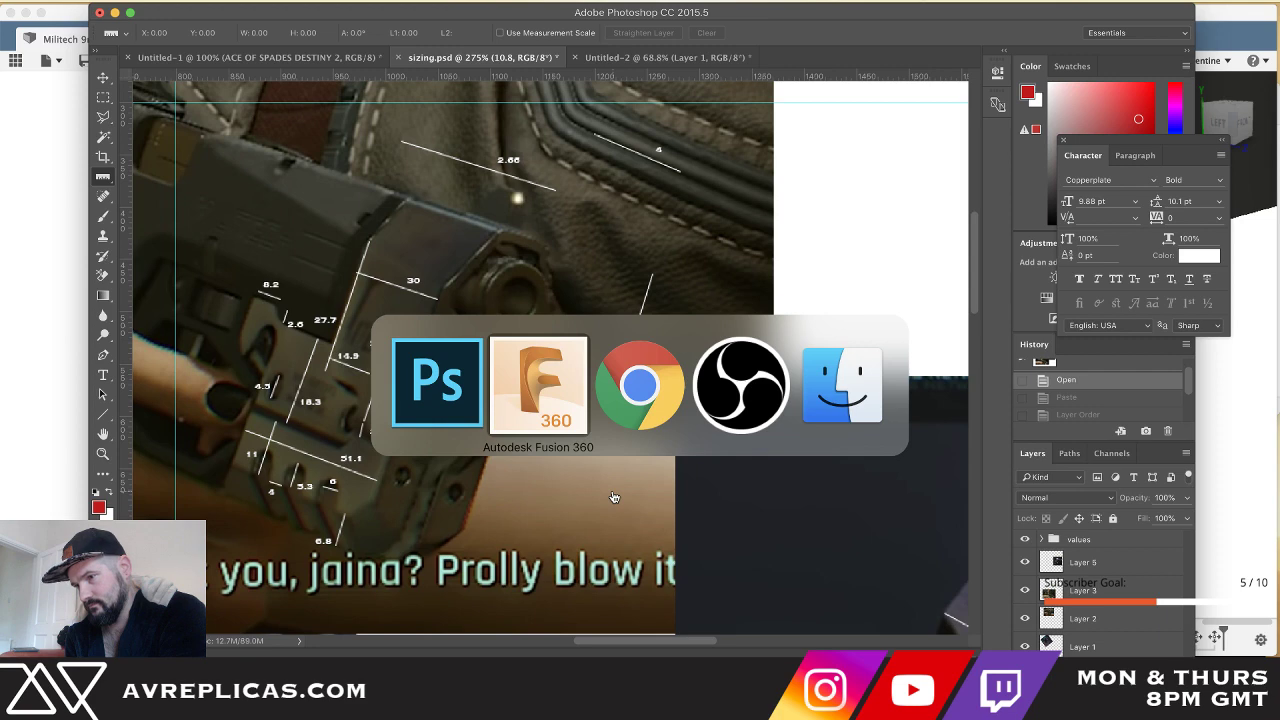
key("super+Tab")
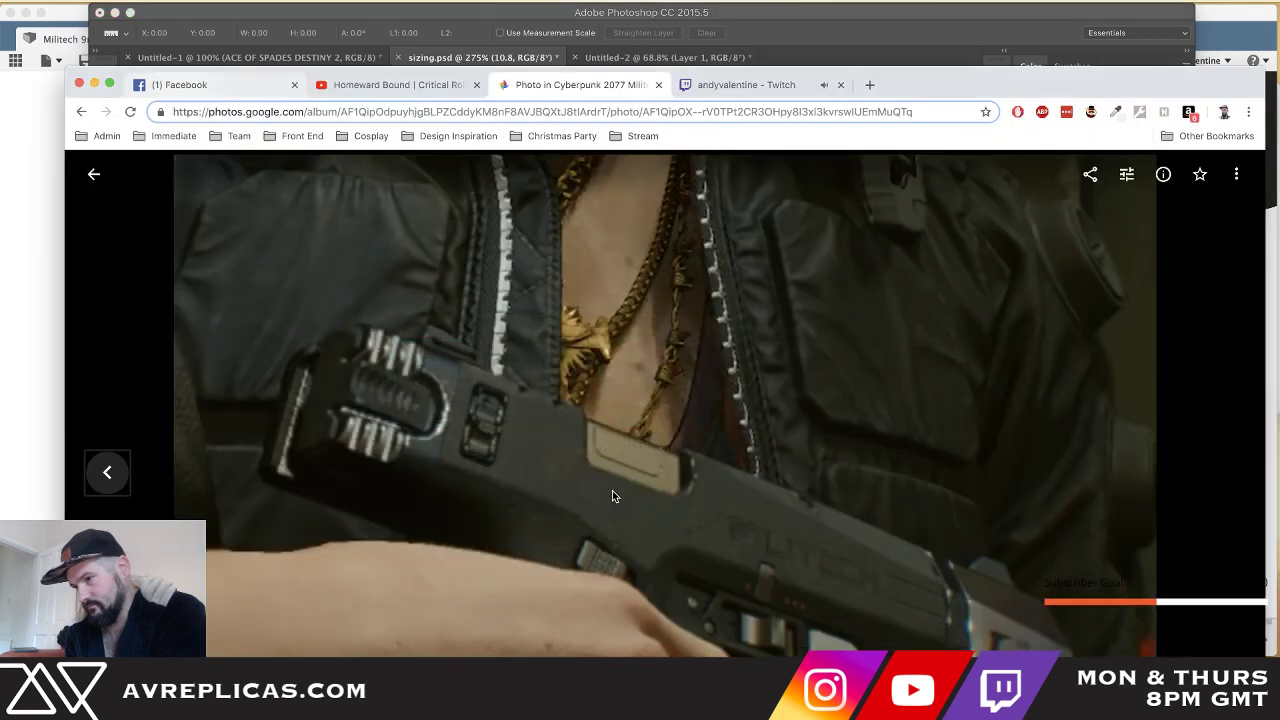
left_click(722, 91)
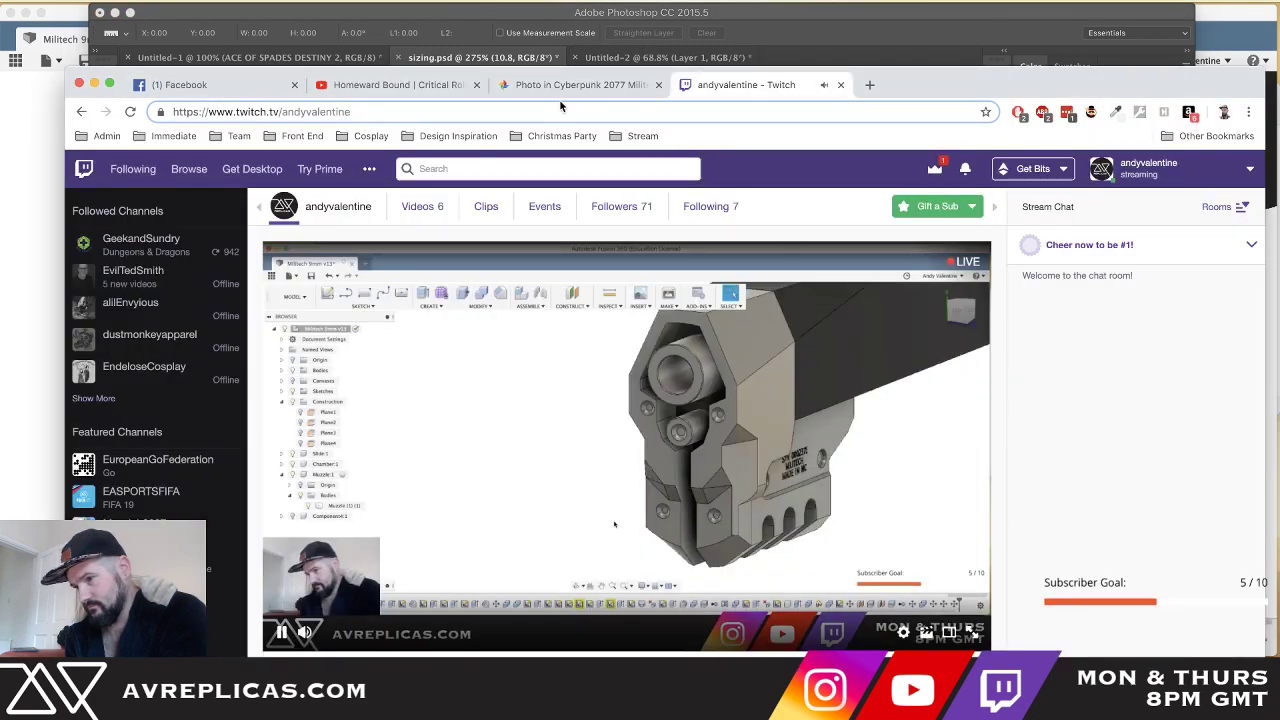
- Return to Fusion 360, toggle the Muzzle (1) body's visibility and inspect the muzzle's side and rear
key("super+Tab")
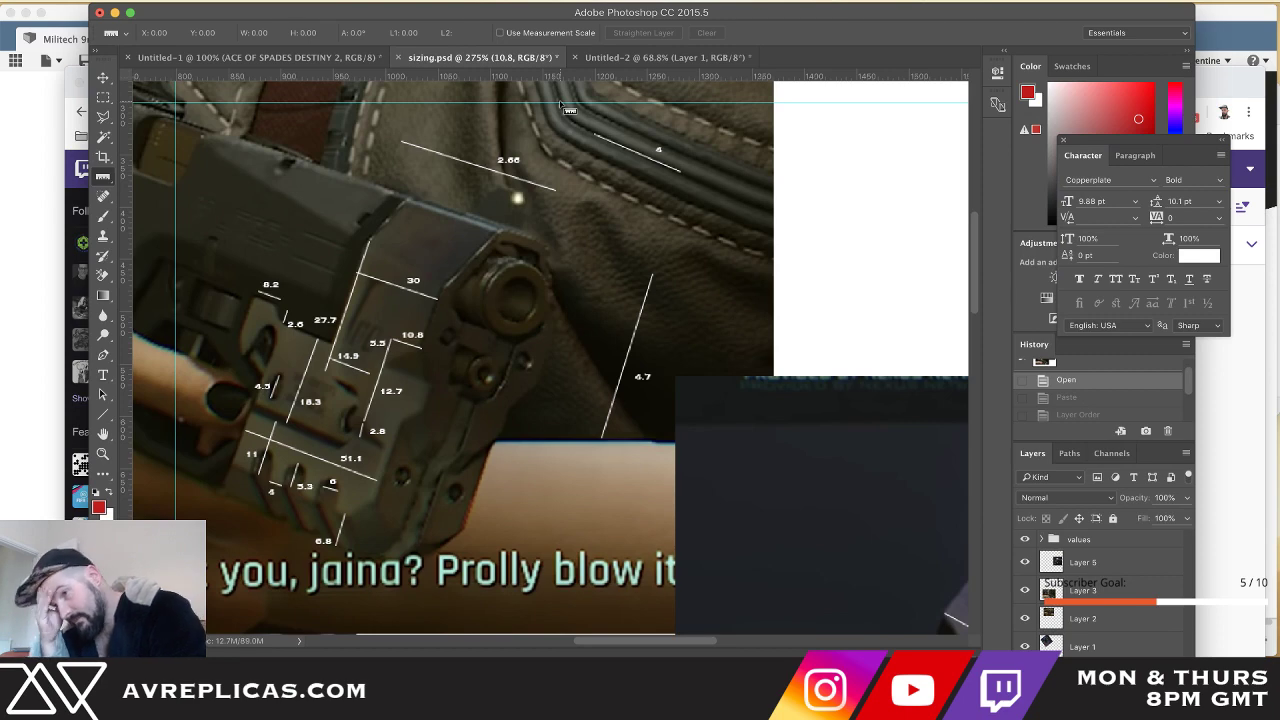
key("super+Tab")
key("super+Tab")
middle_click_drag(668, 204, 657, 201, "shift")
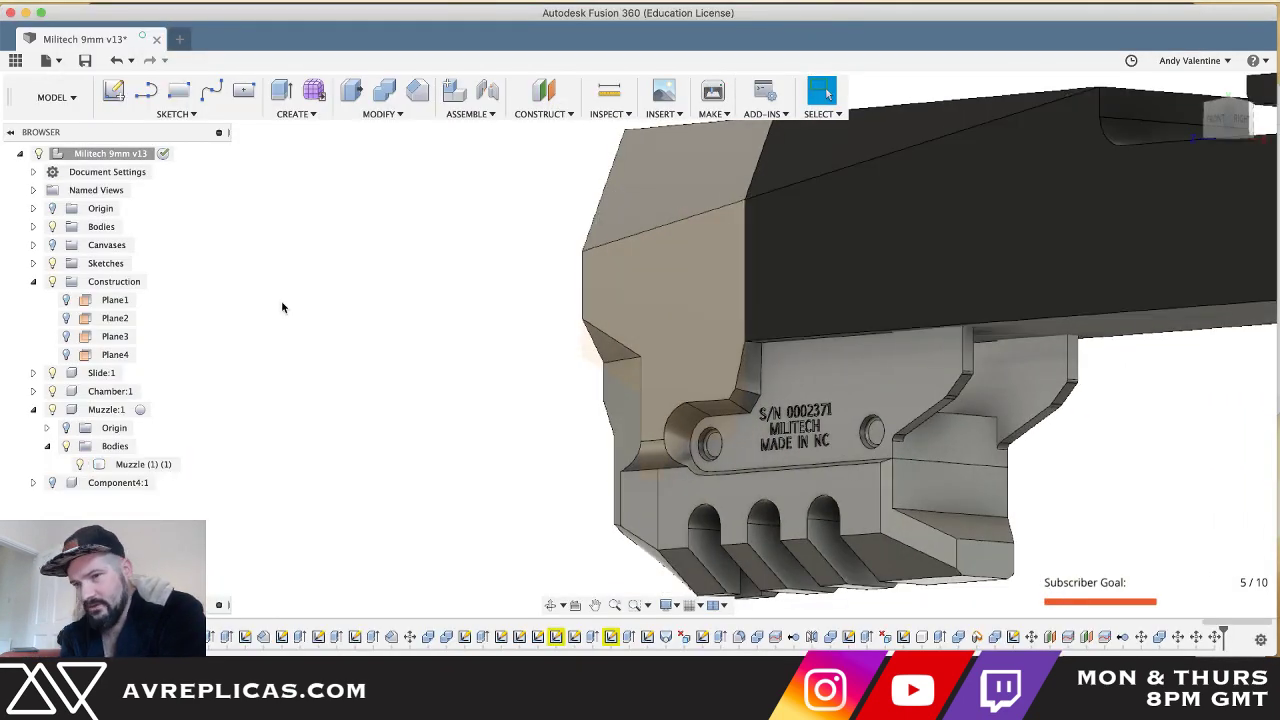
left_click(79, 465)
left_click(79, 466)
left_click(79, 466)
left_click(79, 466)
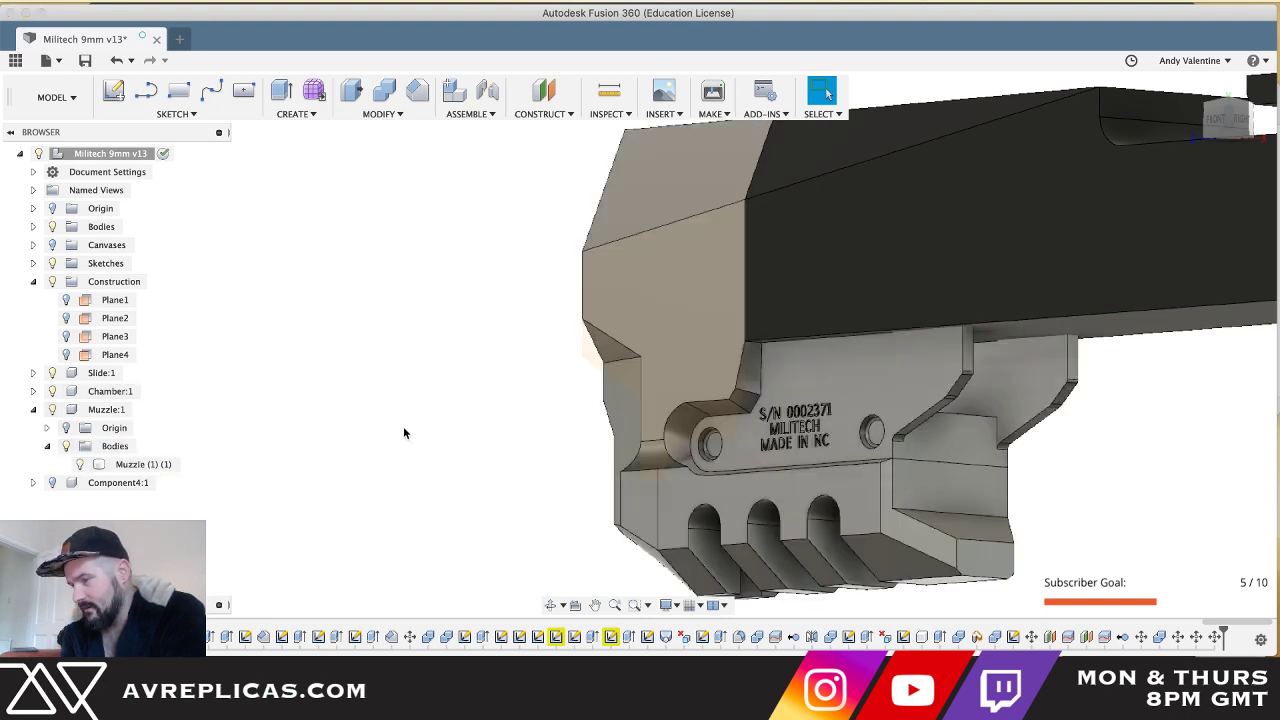
middle_click_drag(403, 428, 421, 430, "shift")
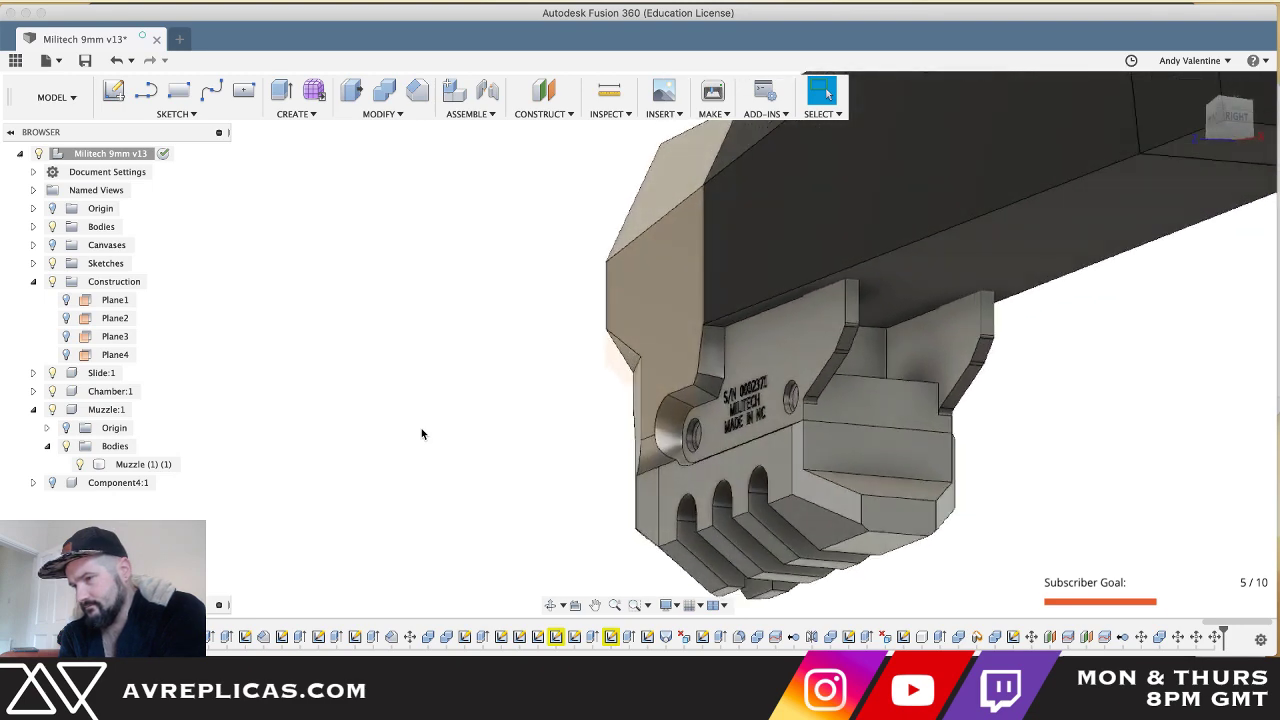
- Open the Untitled-2 reference in Photoshop and measure the pistol's overall length in both its Paste and Image Size history states
key("super+Tab")
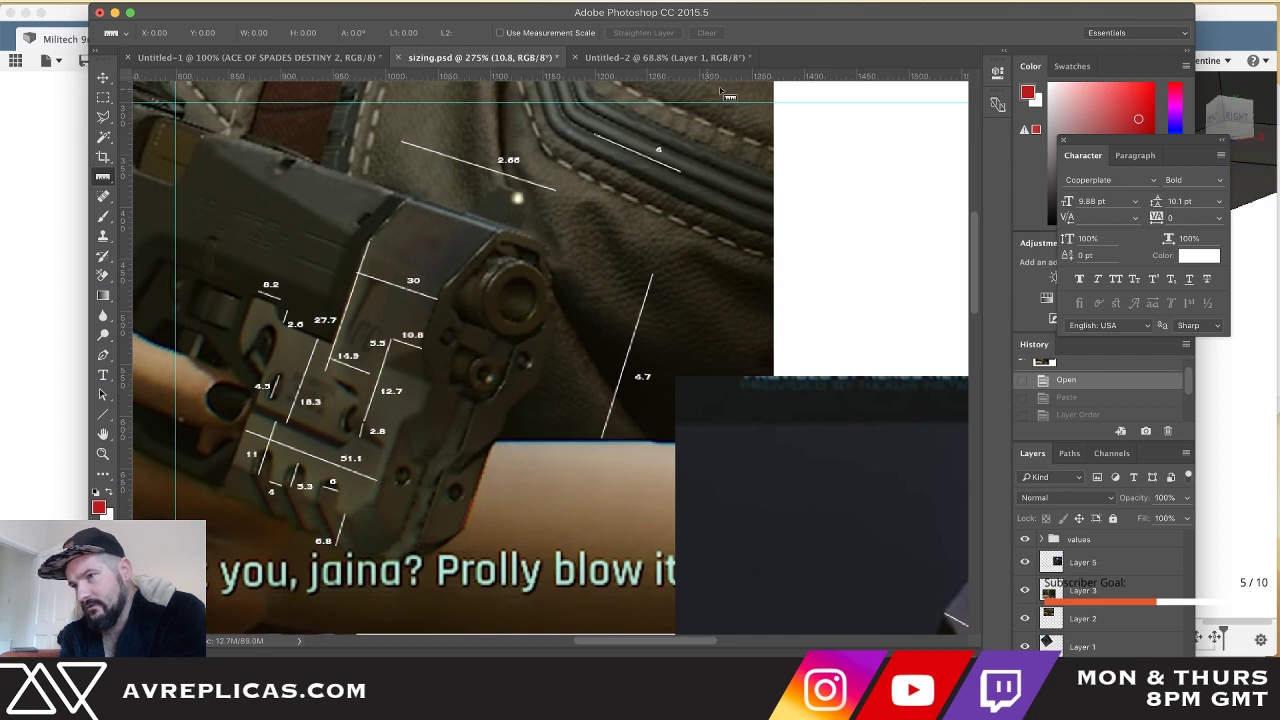
left_click(706, 58)
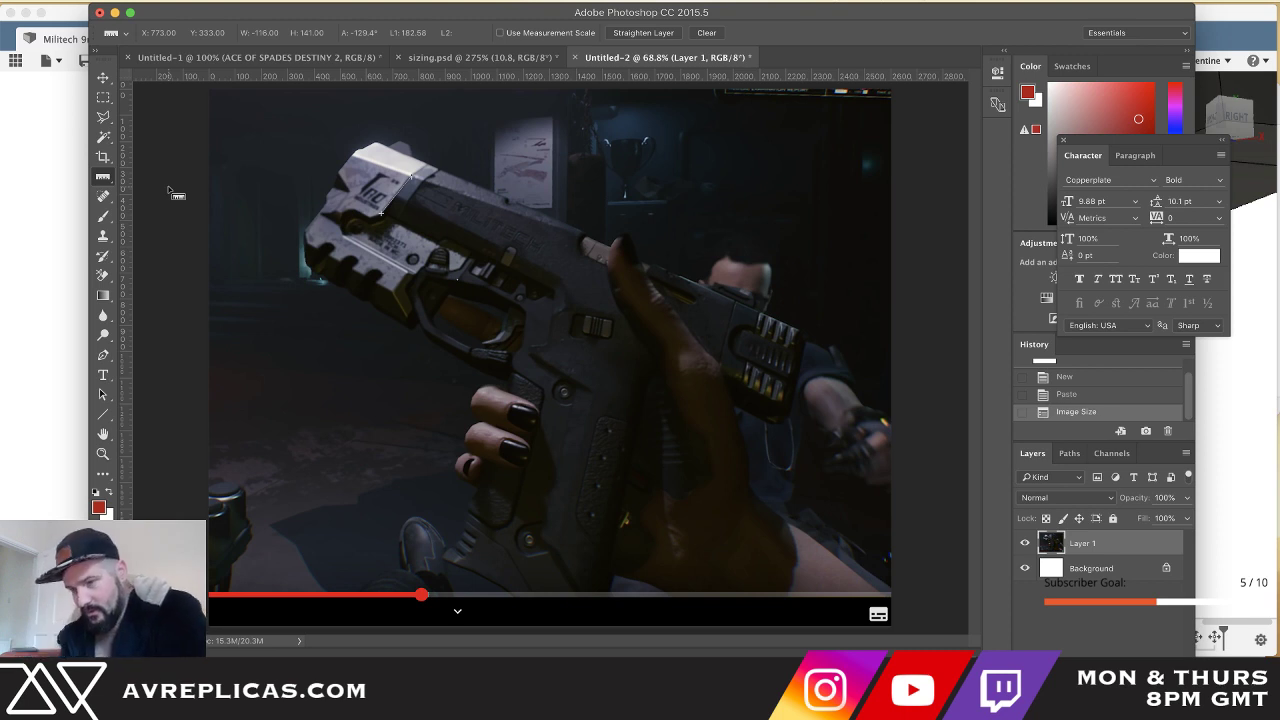
left_click_drag(340, 170, 783, 368)
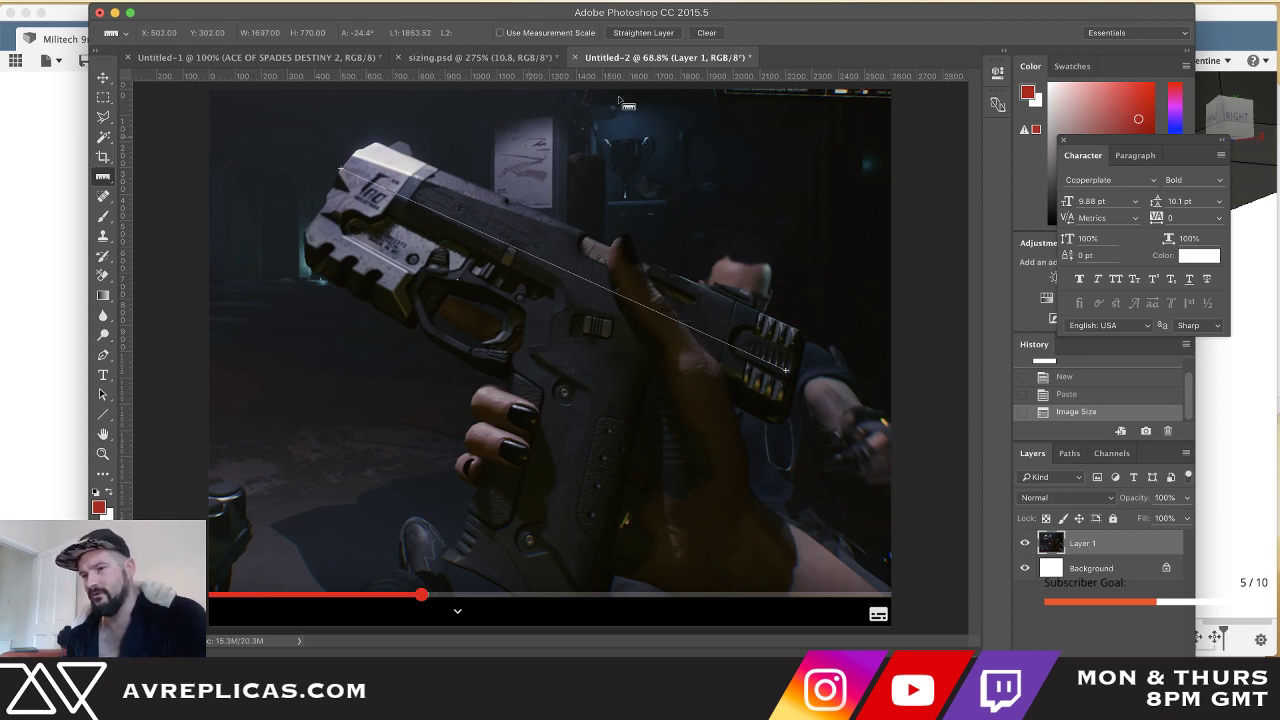
left_click(1095, 396)
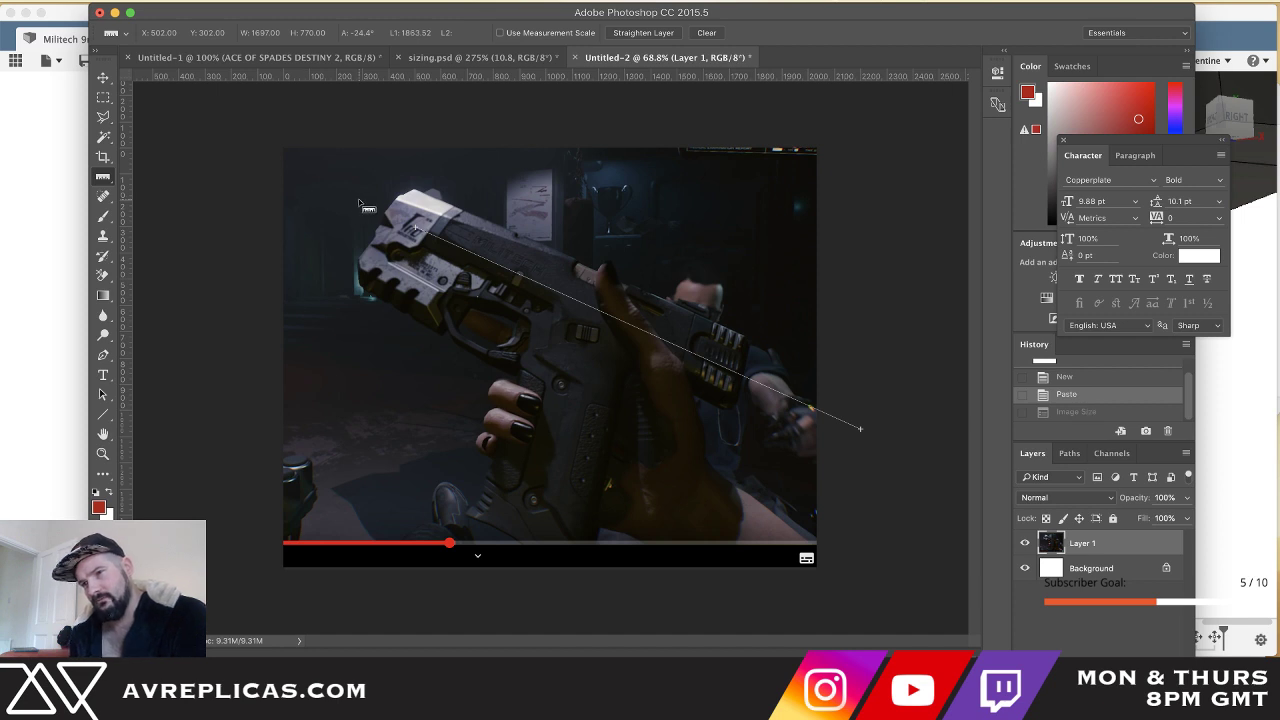
left_click_drag(397, 197, 747, 369)
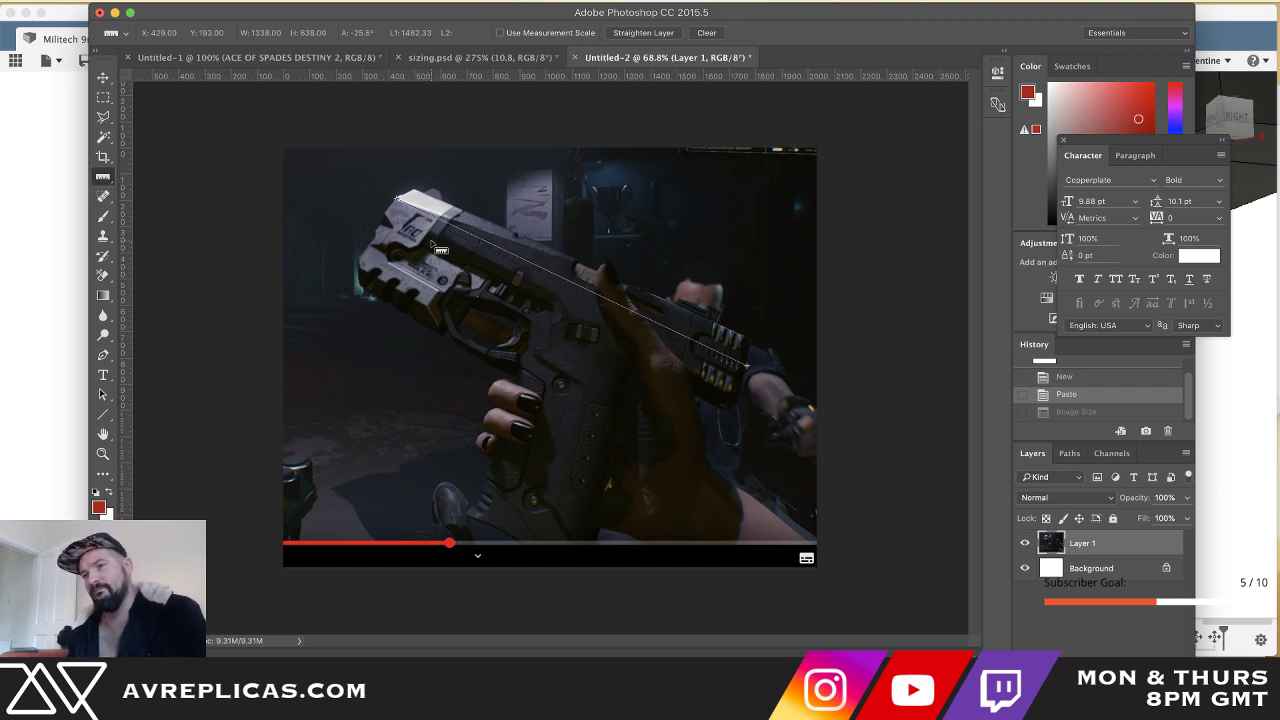
left_click(1129, 413)
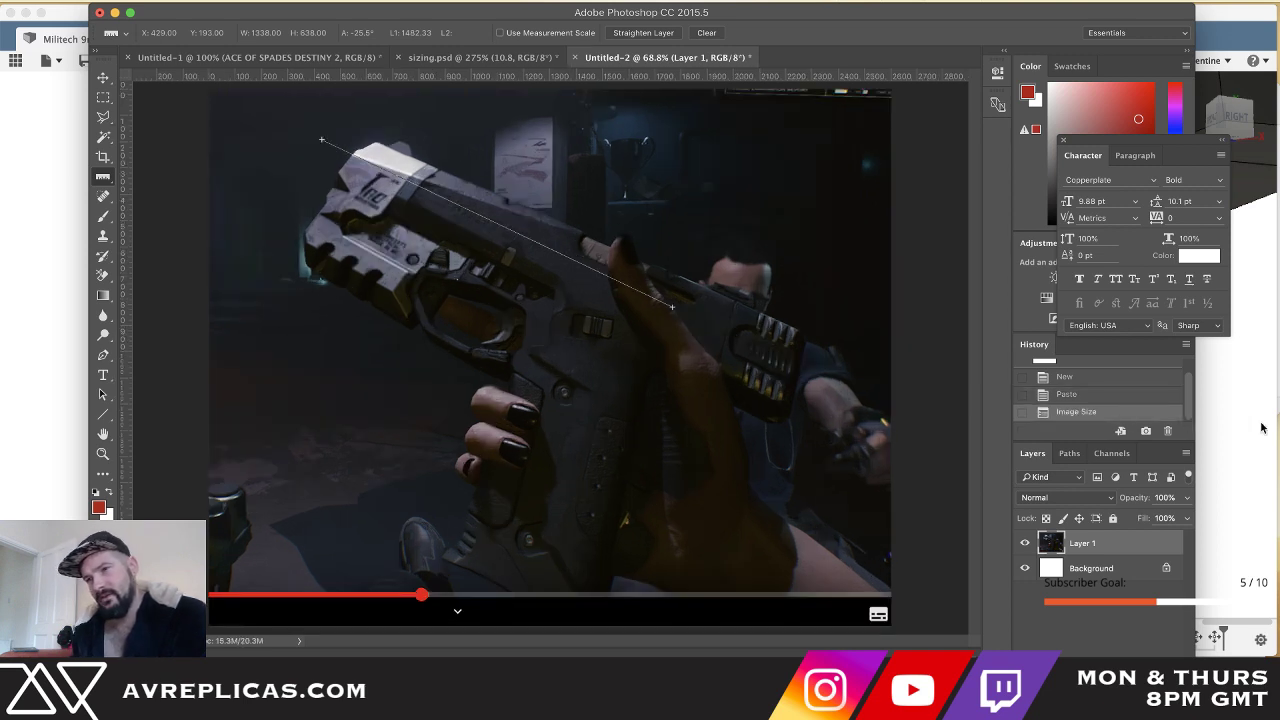
left_click_drag(348, 158, 798, 378)
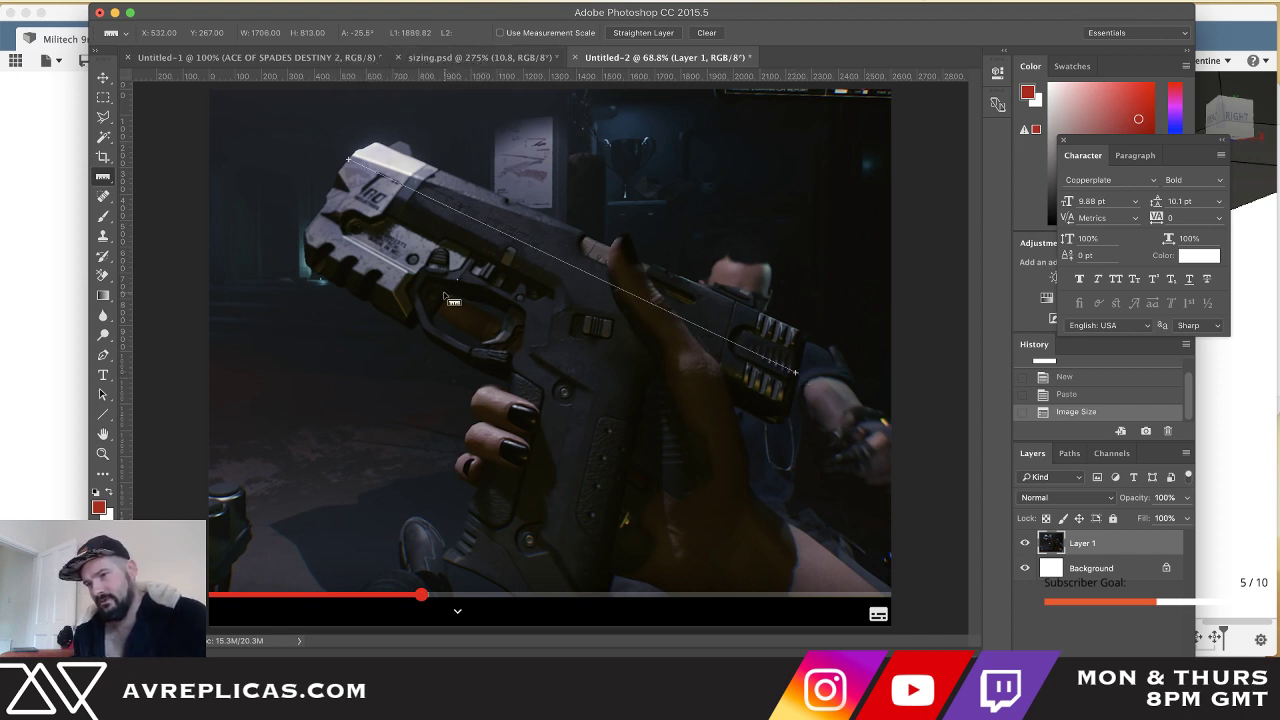
- Measure the short span at the front of the trigger guard in the pistol reference
left_click_drag(420, 290, 444, 305)
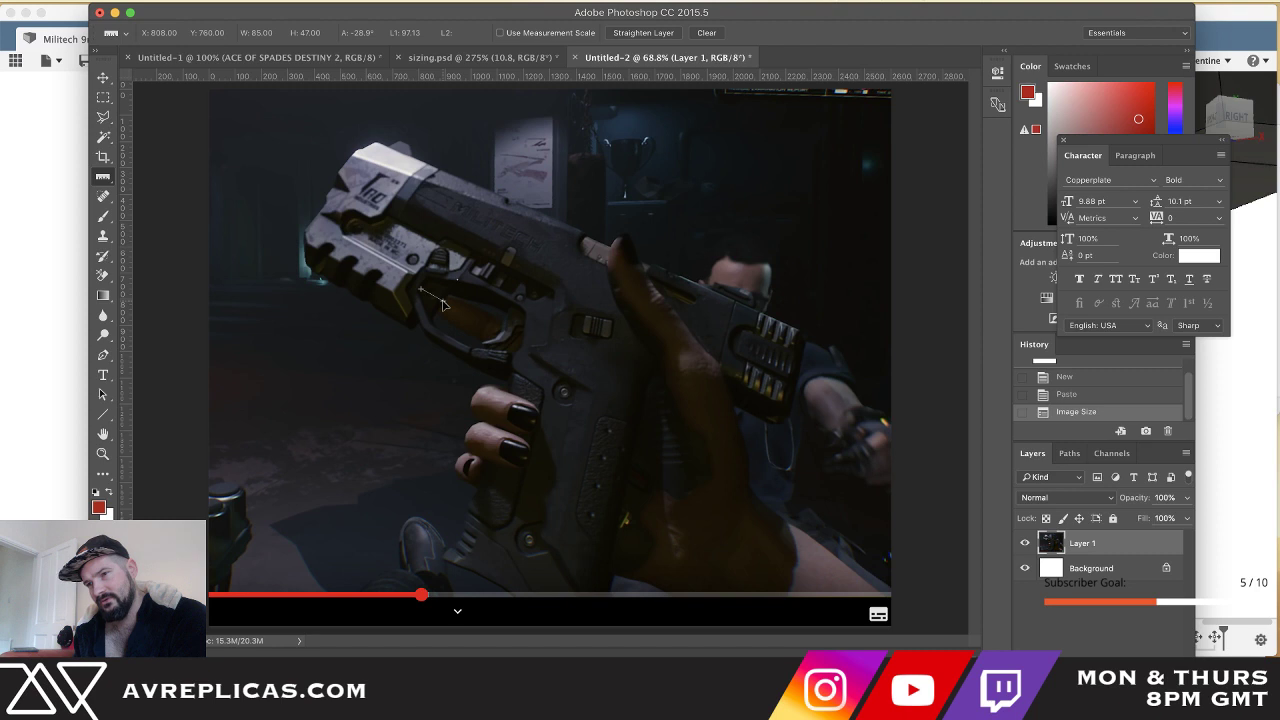
left_click_drag(444, 305, 445, 306)
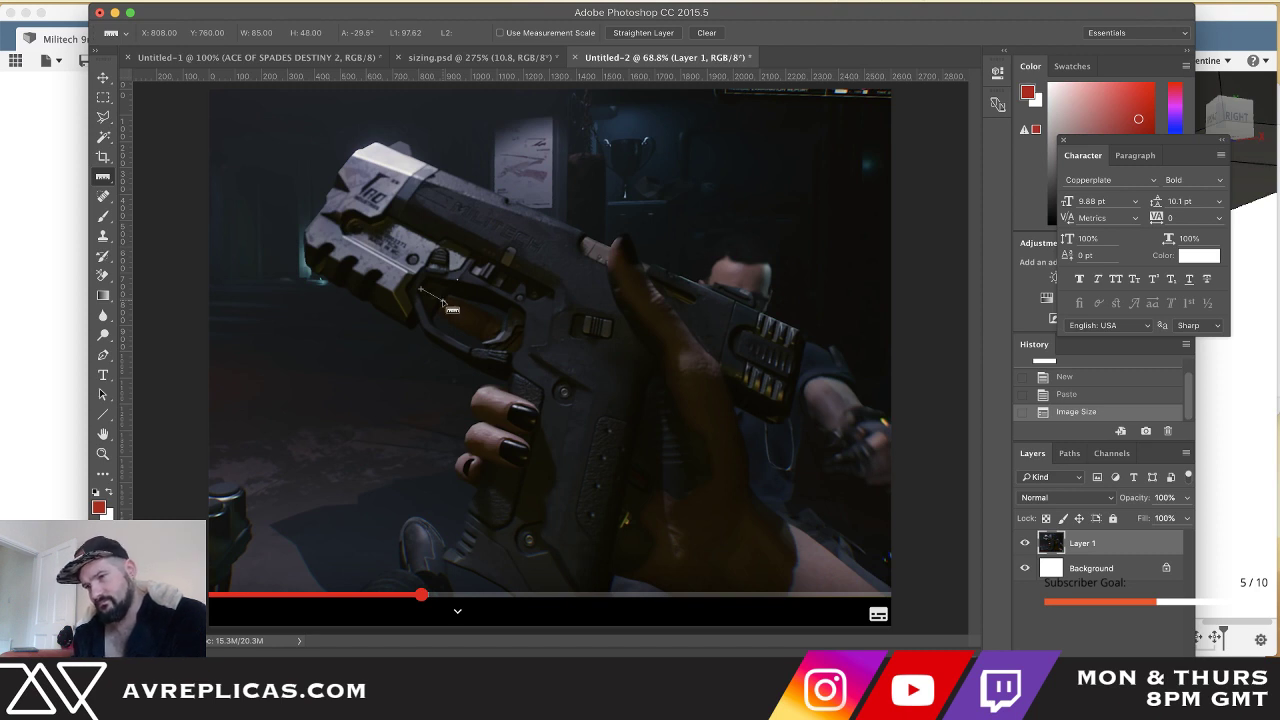
scroll(442, 299, "up", 3, "alt")
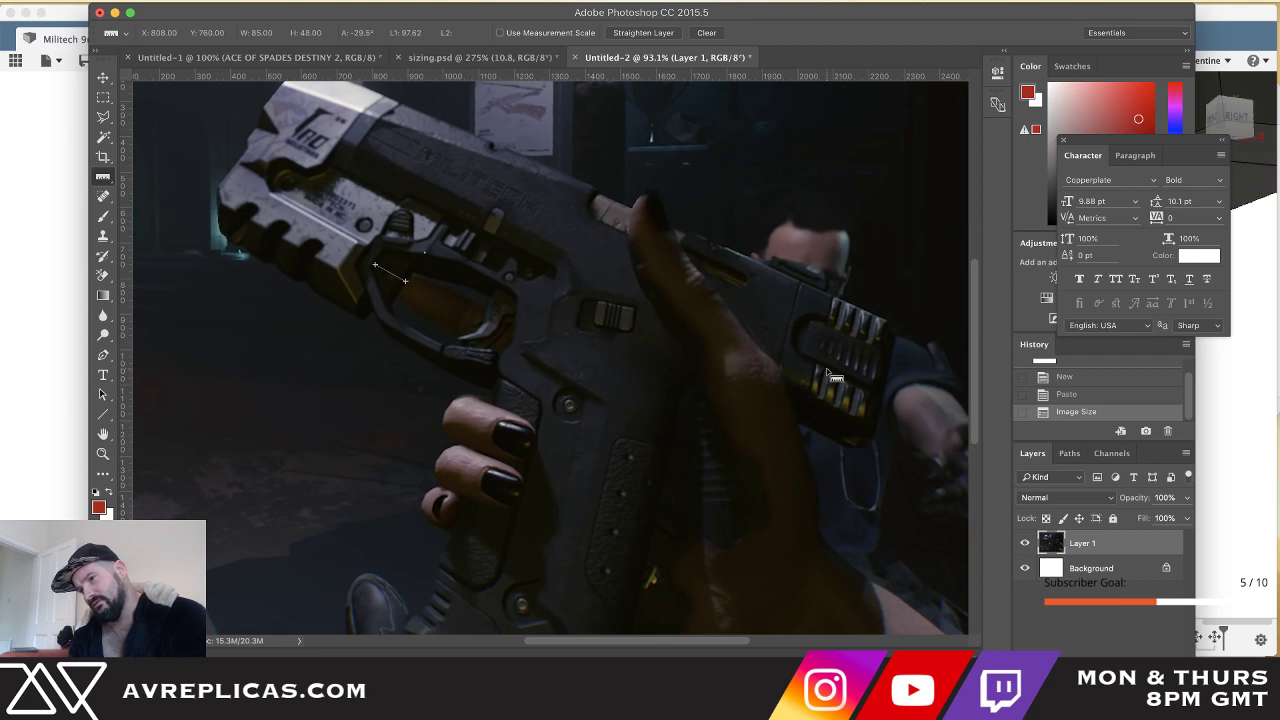
key("super+minus")
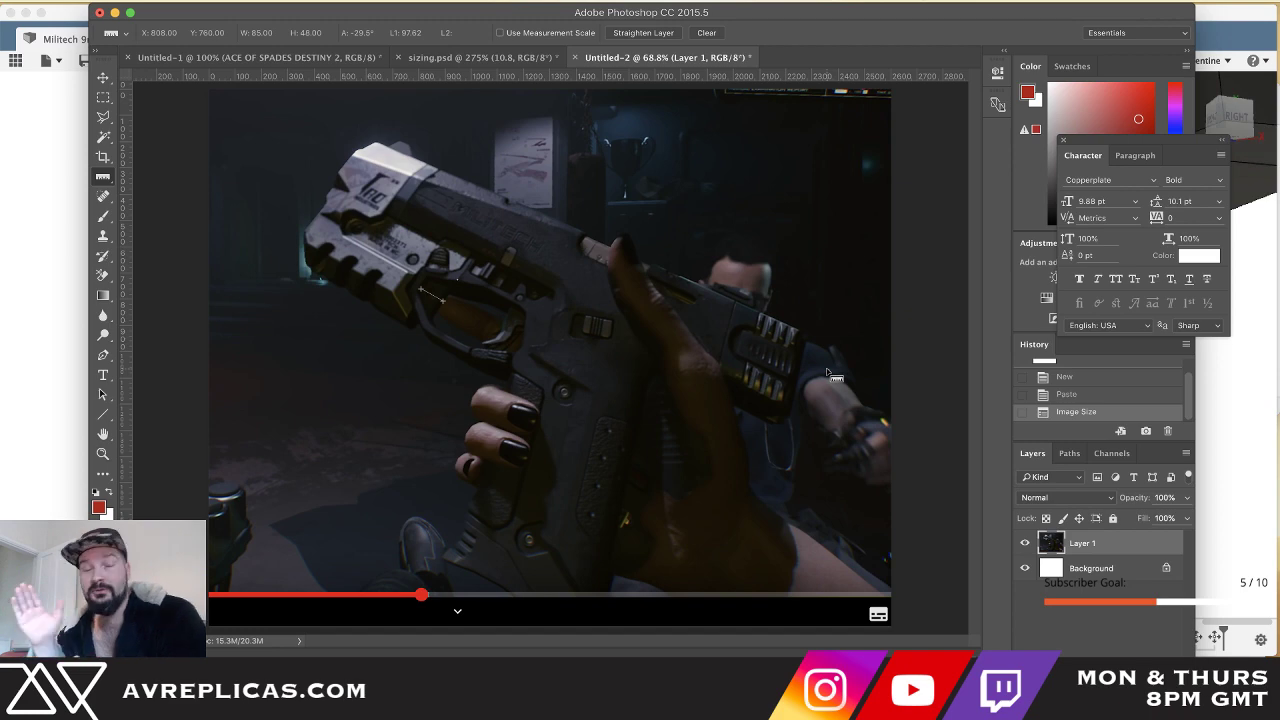
- Switch to Fusion 360 and view the slide and muzzle from the side
key("super+Tab")
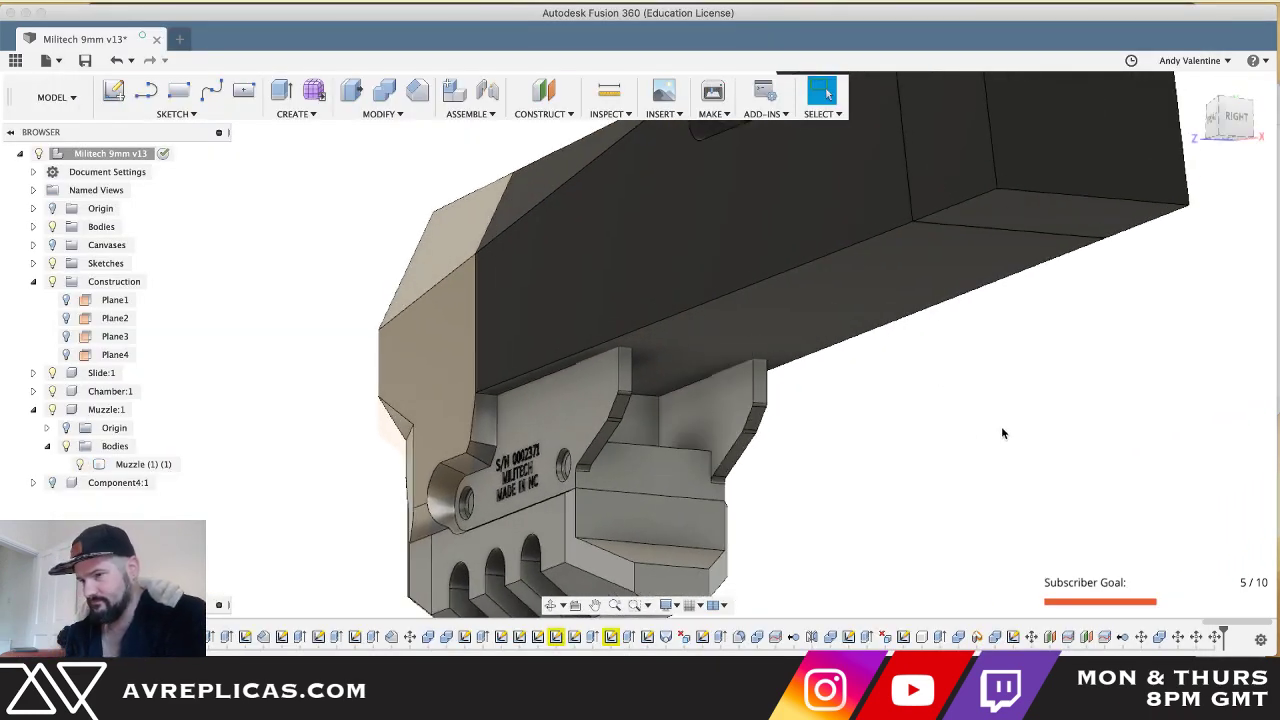
left_click(1015, 436)
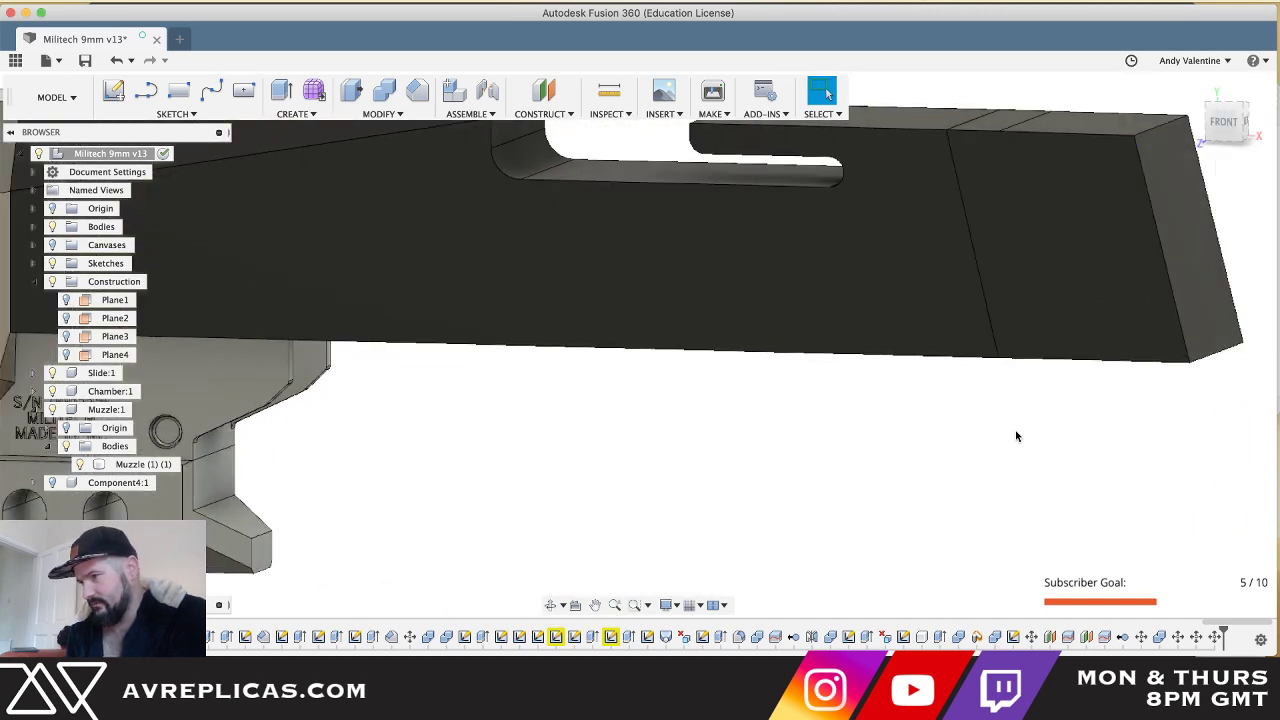
scroll(1047, 288, "down", 3)
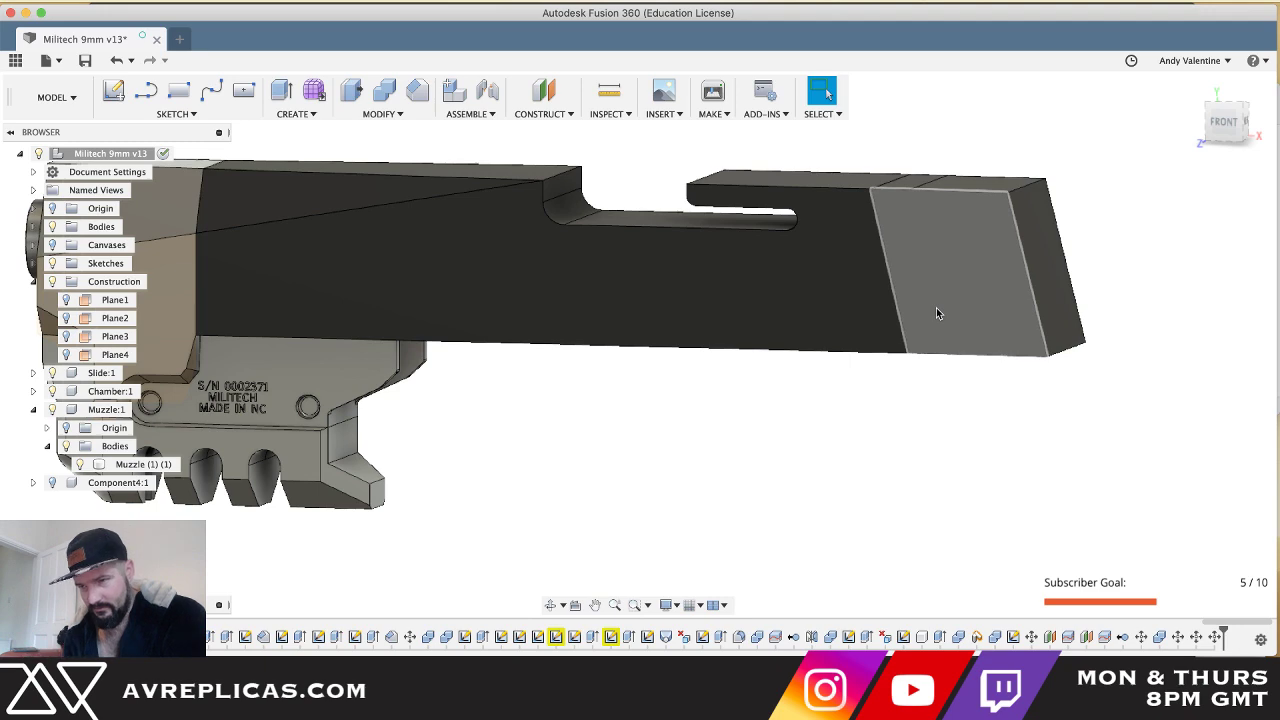
- Switch to Photoshop and examine the reference pistol's muzzle, trigger guard, frame and grip up close
key("super+Tab")
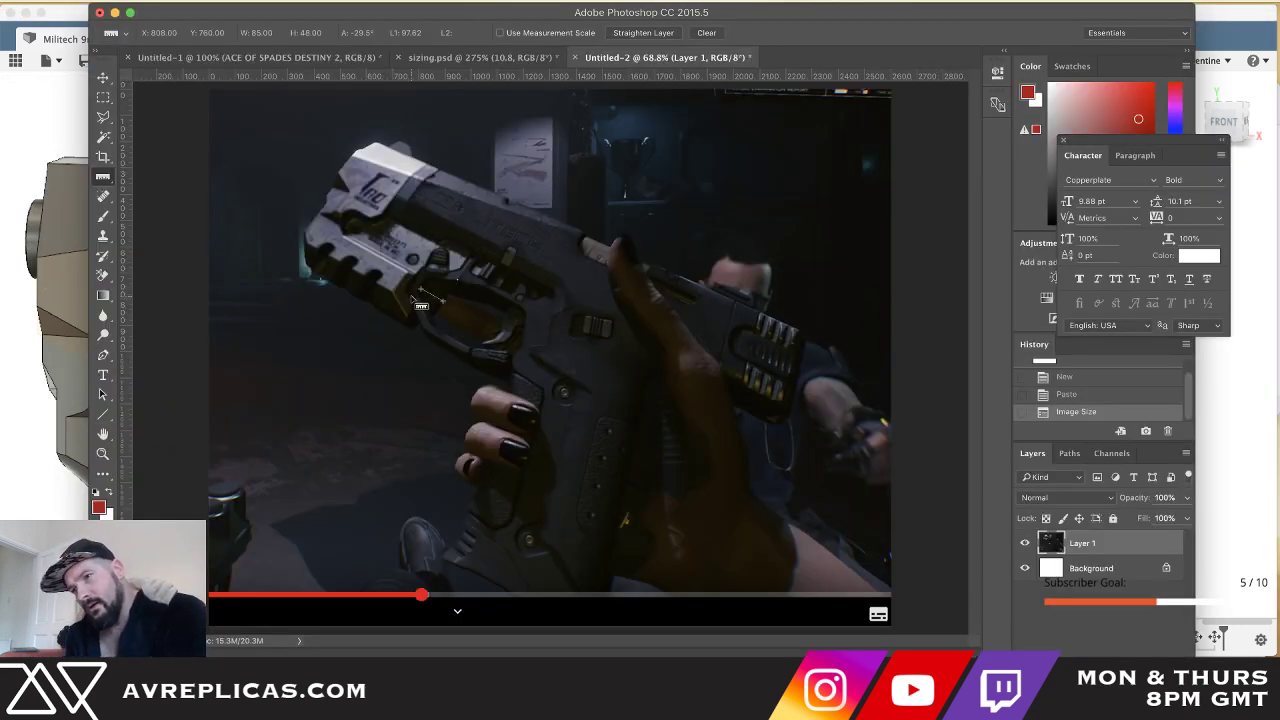
scroll(412, 299, "up", 2, "alt")
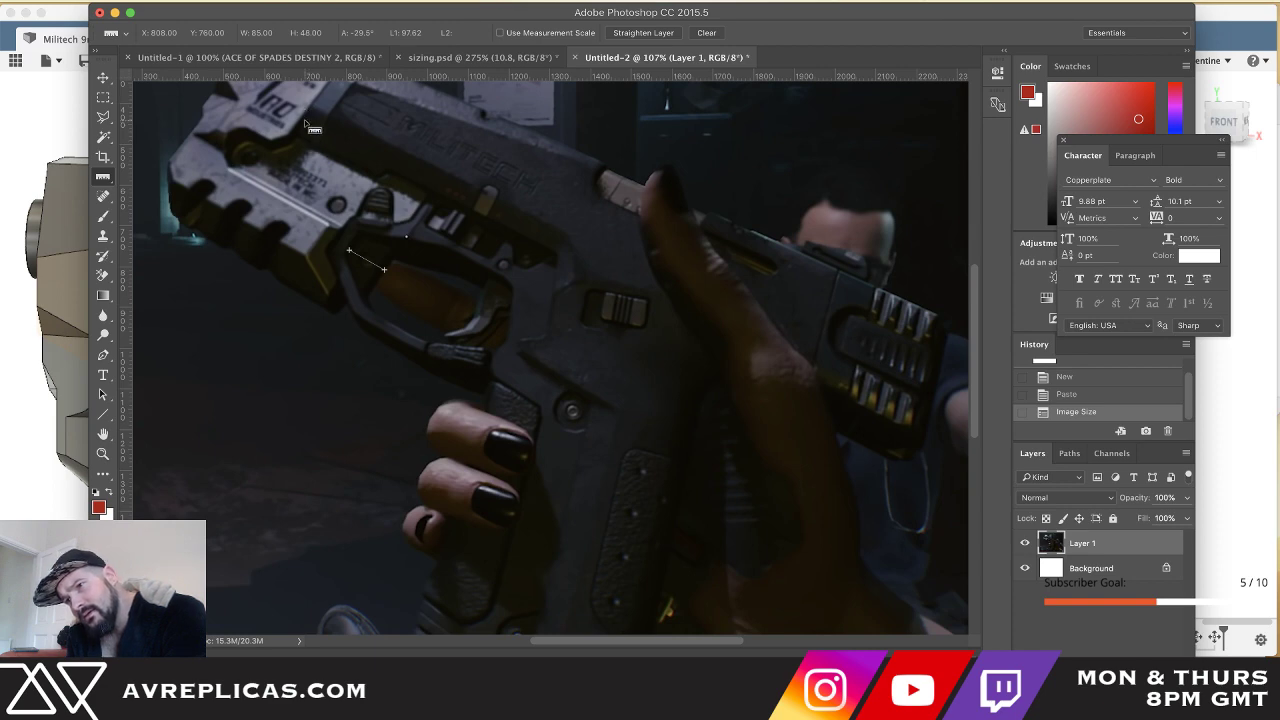
scroll(304, 119, "up", 5, "alt")
scroll(304, 119, "up", 10)
scroll(304, 119, "left", 5)
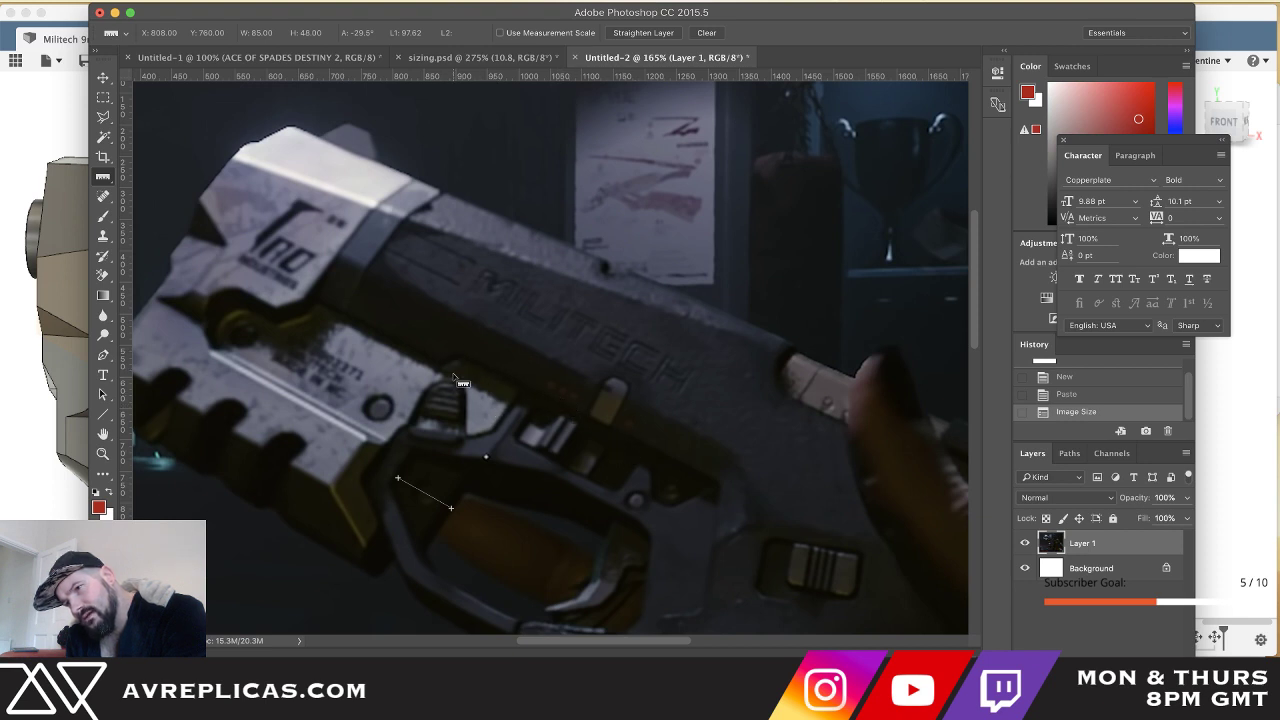
scroll(600, 420, "down", 5)
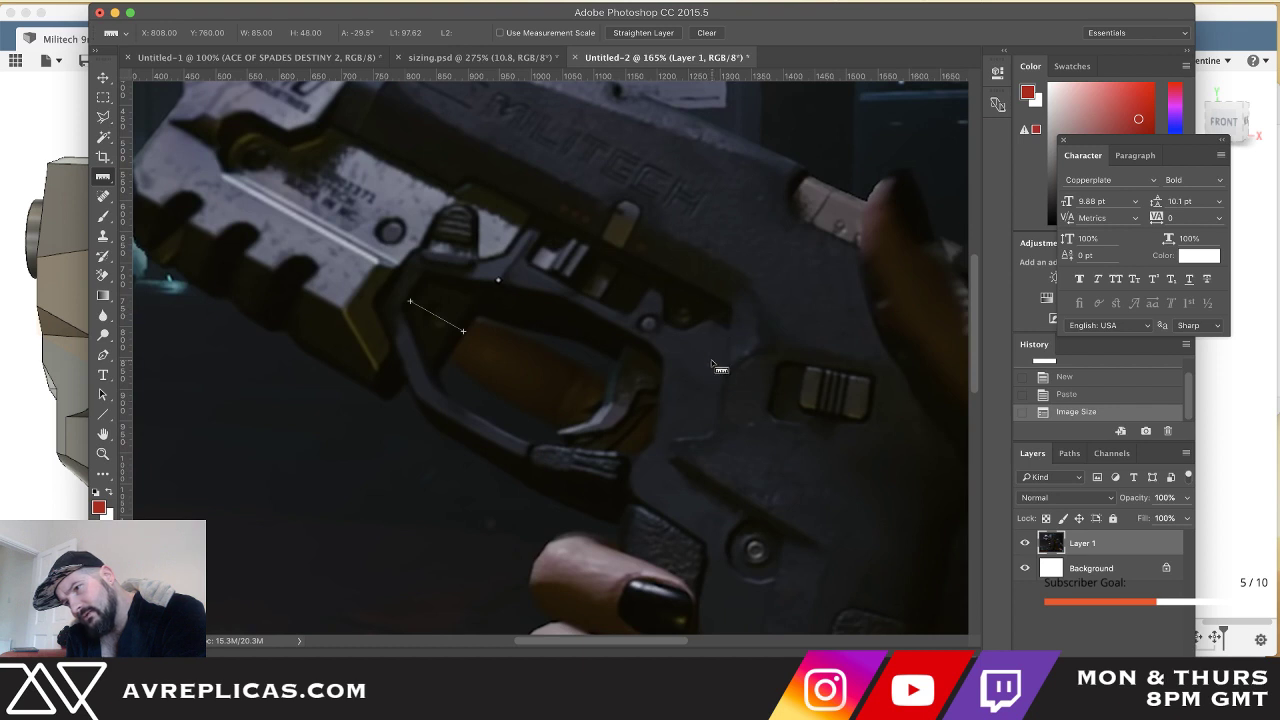
scroll(714, 368, "down", 3, "alt")
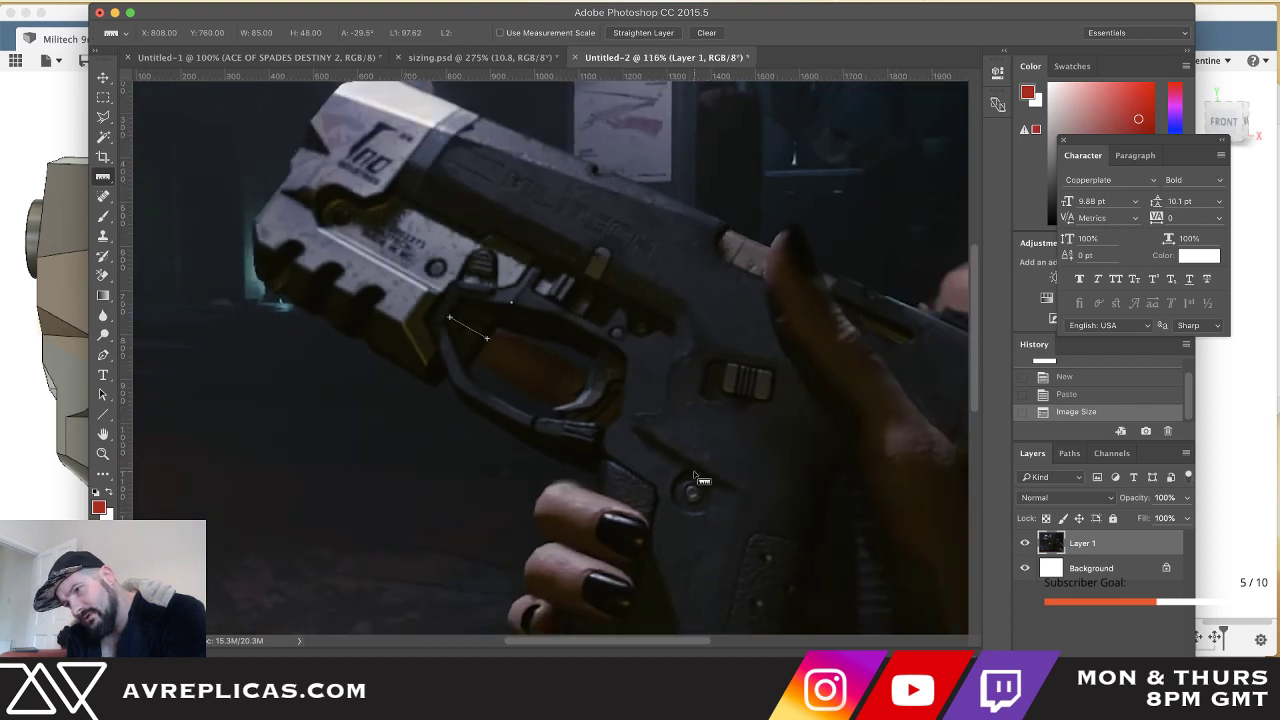
scroll(697, 478, "down", 2, "alt")
scroll(697, 478, "down", 1, "alt")
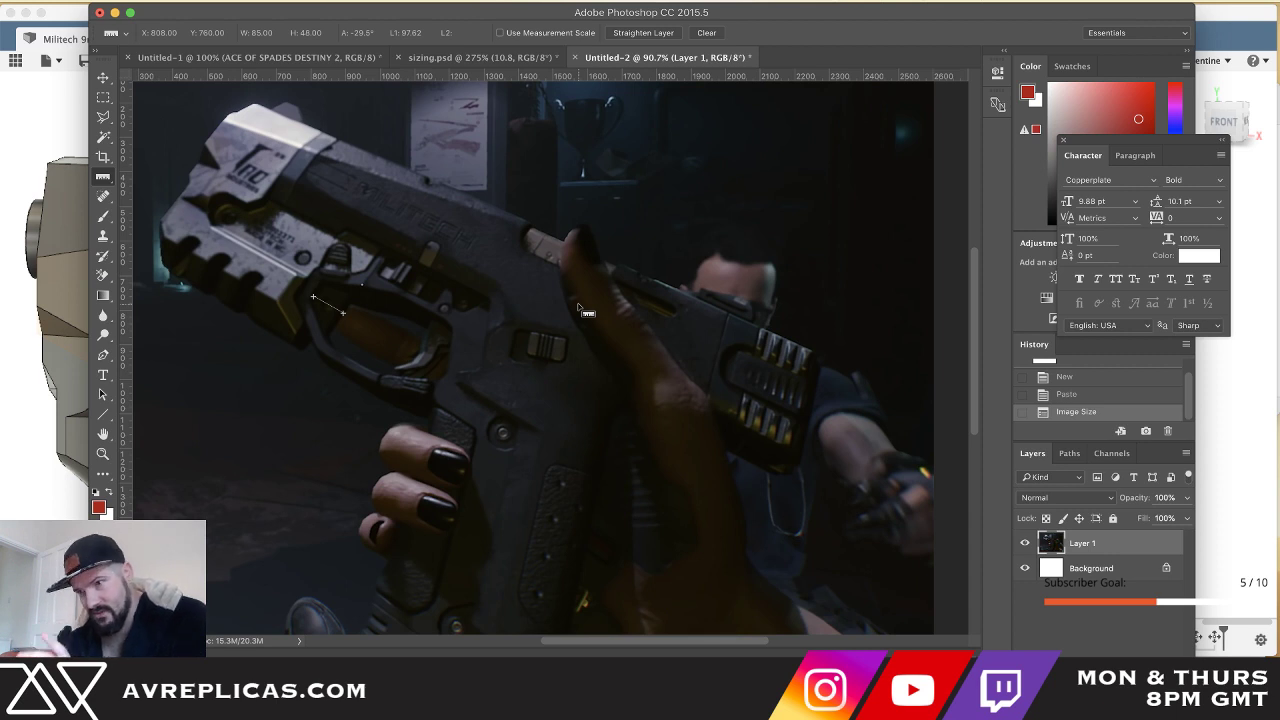
scroll(580, 310, "down", 5)
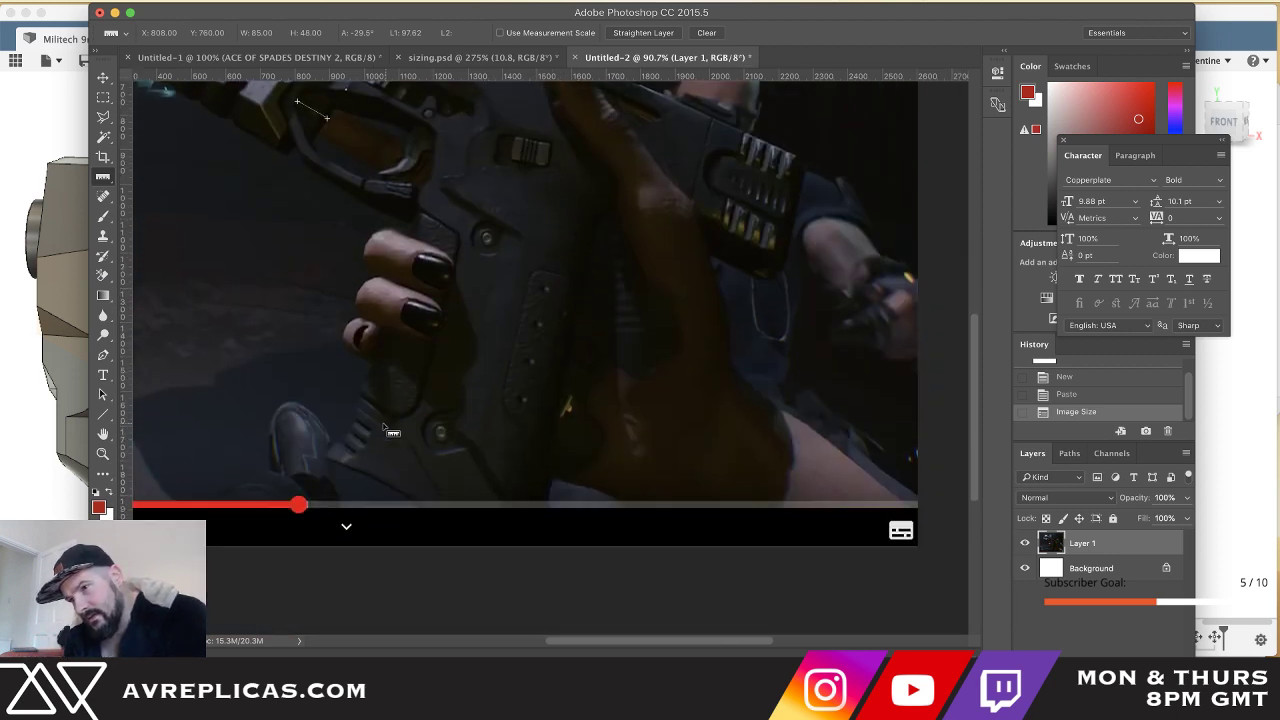
scroll(340, 360, "down", 3, "alt")
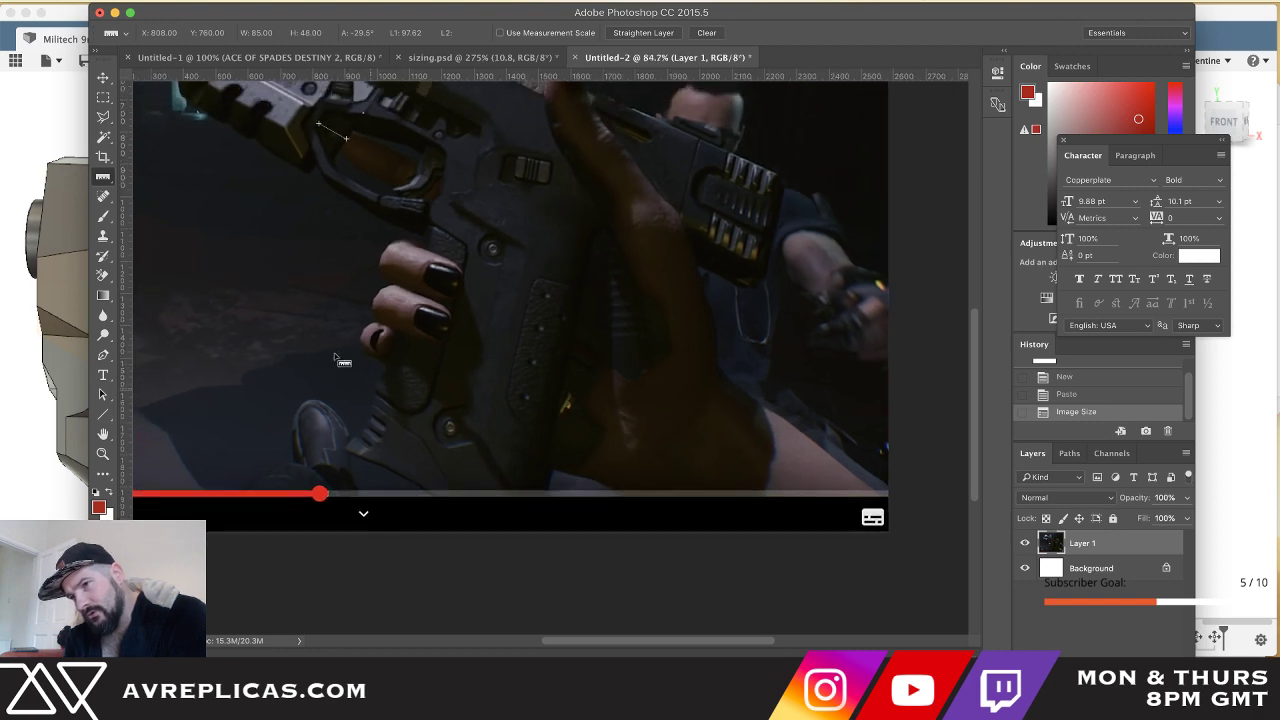
- Check the slide model in Fusion 360, then measure the reference frame's lower slide line in Photoshop from above the trigger guard to the muzzle block
key("super+Tab")
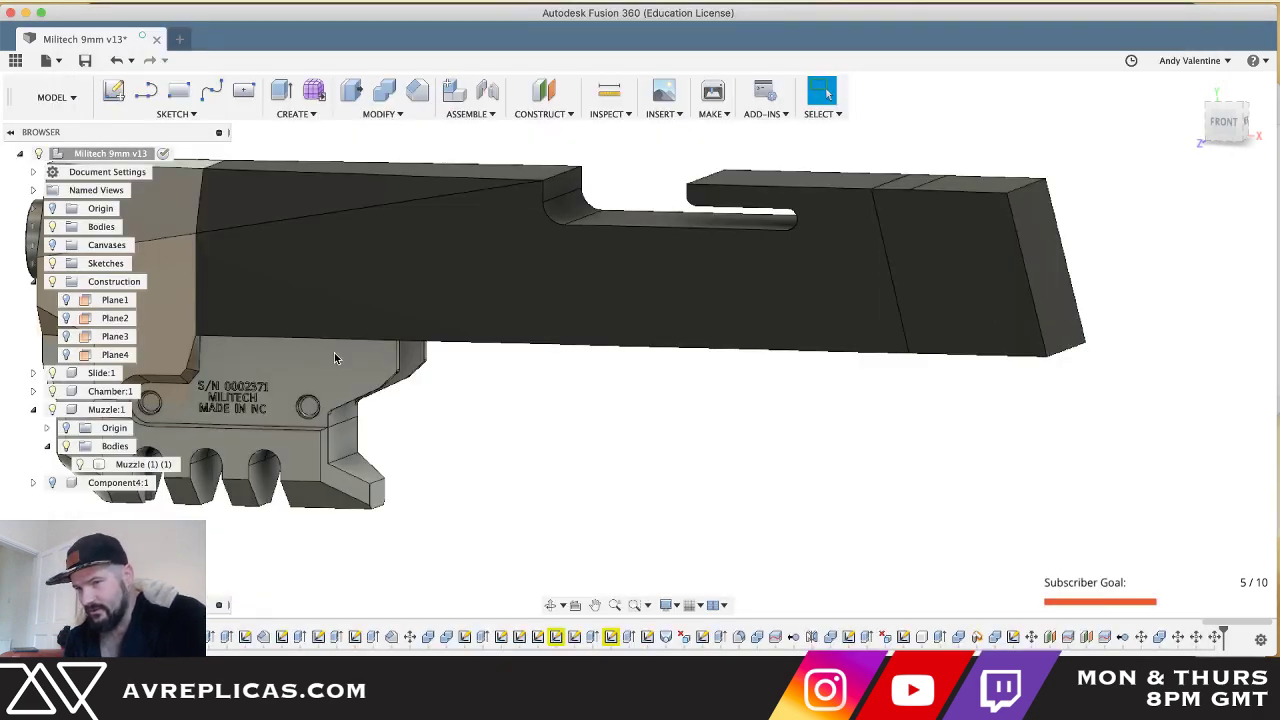
key("super+Tab")
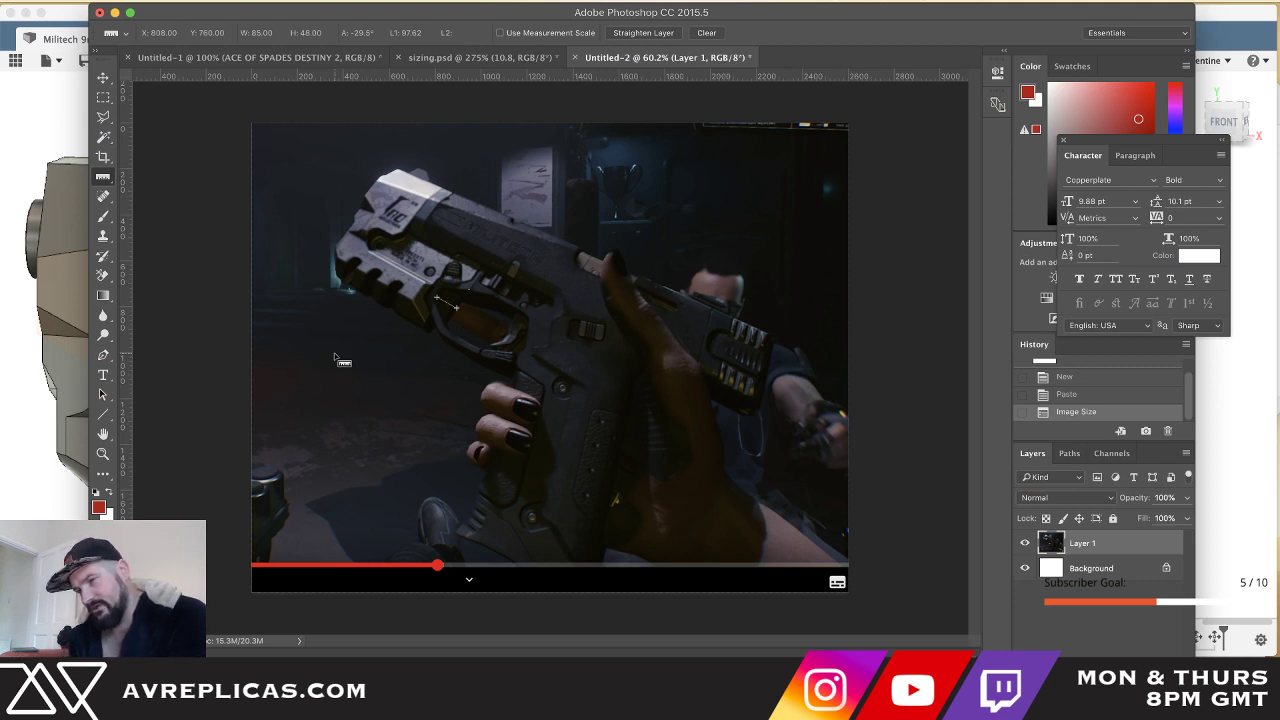
scroll(335, 366, "up", 5, "alt")
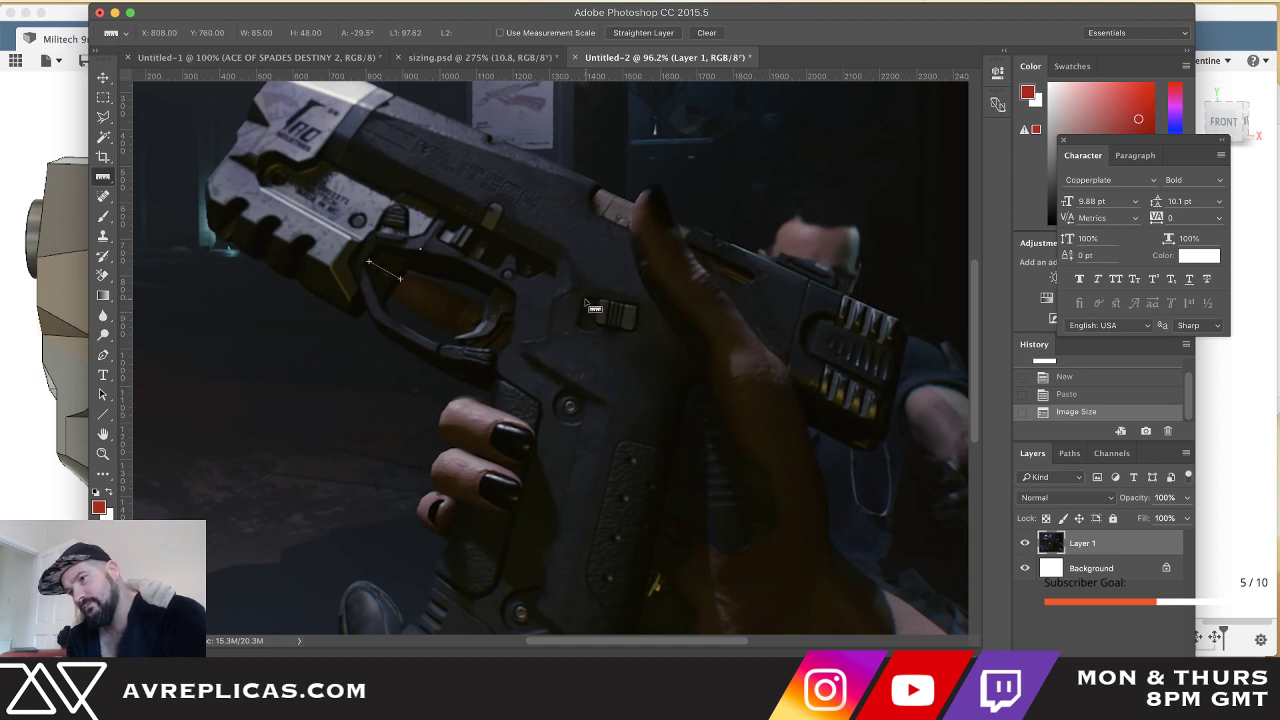
left_click_drag(557, 267, 323, 146)
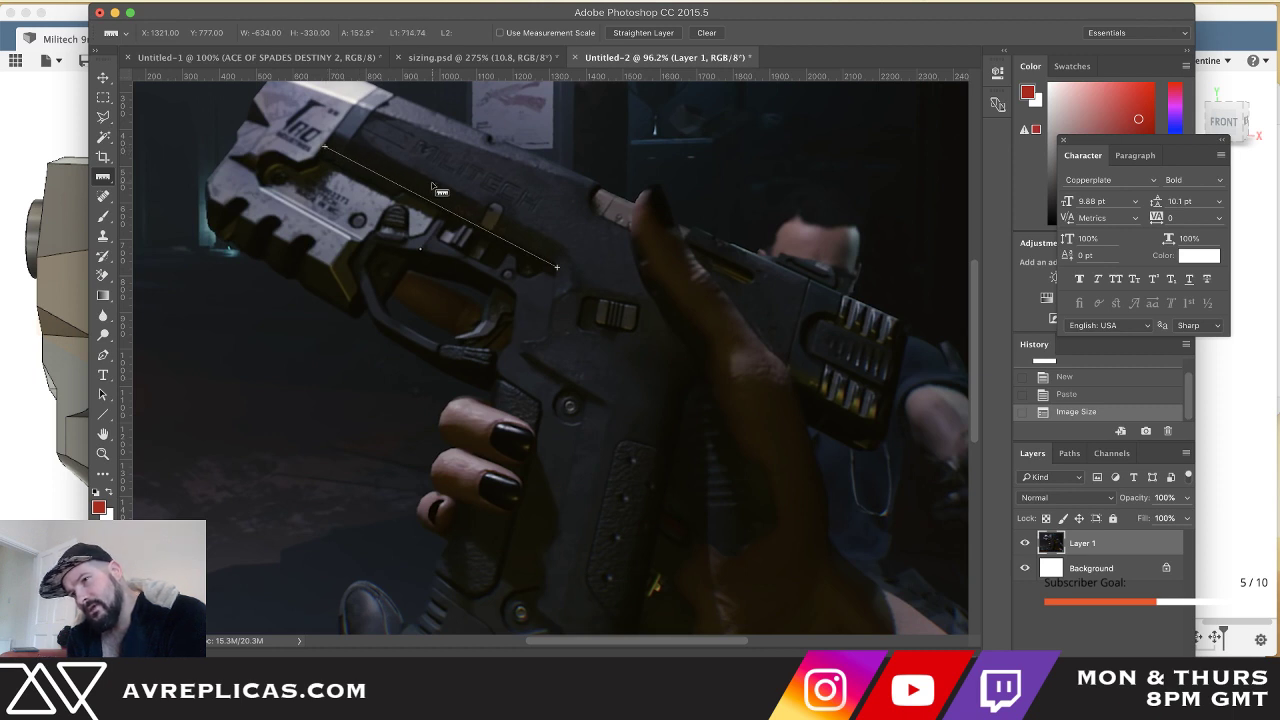
- Examine the reference pistol's slide lettering, frame controls and grip details below the measured line
scroll(330, 130, "up", 2)
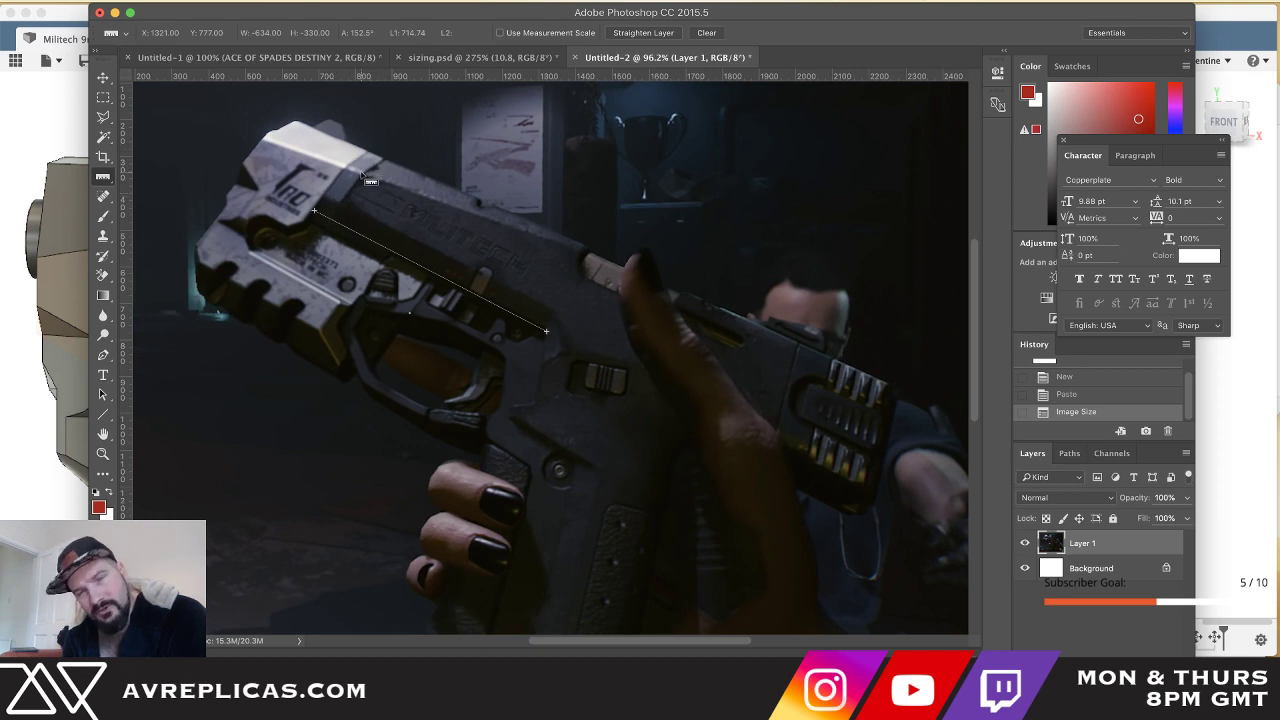
scroll(410, 225, "up", 4, "alt")
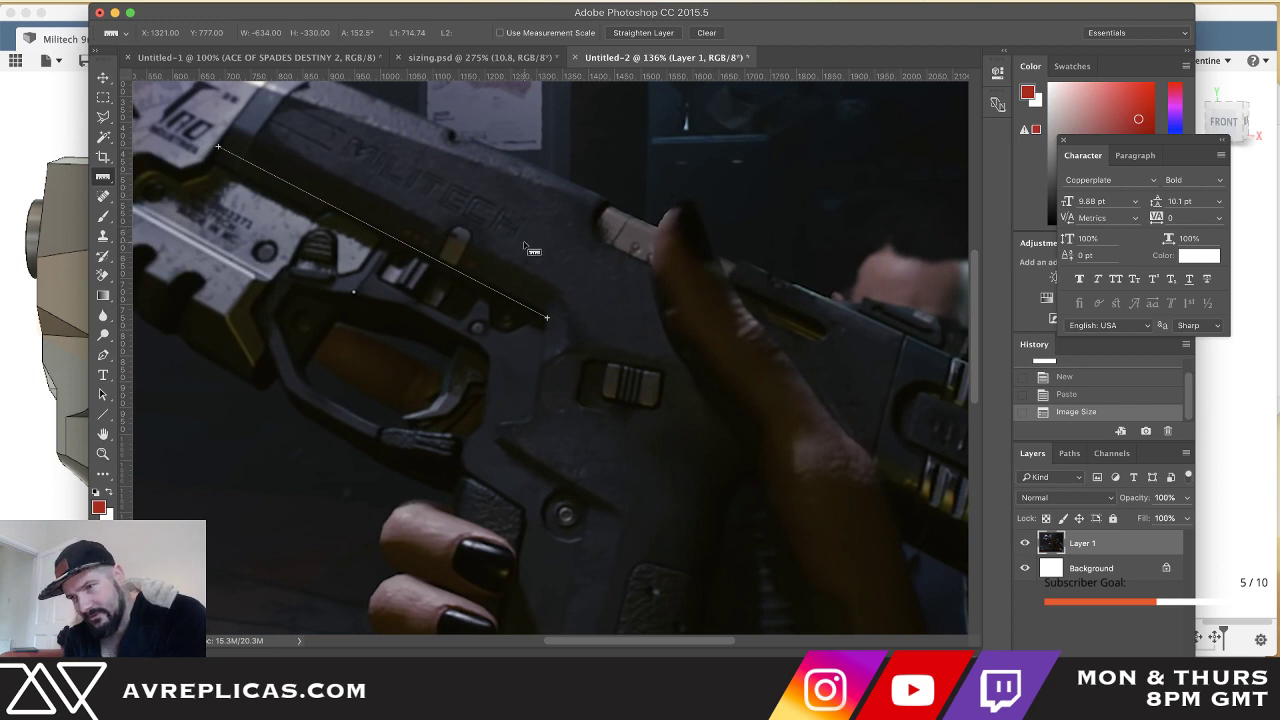
scroll(525, 247, "down", 2, "alt")
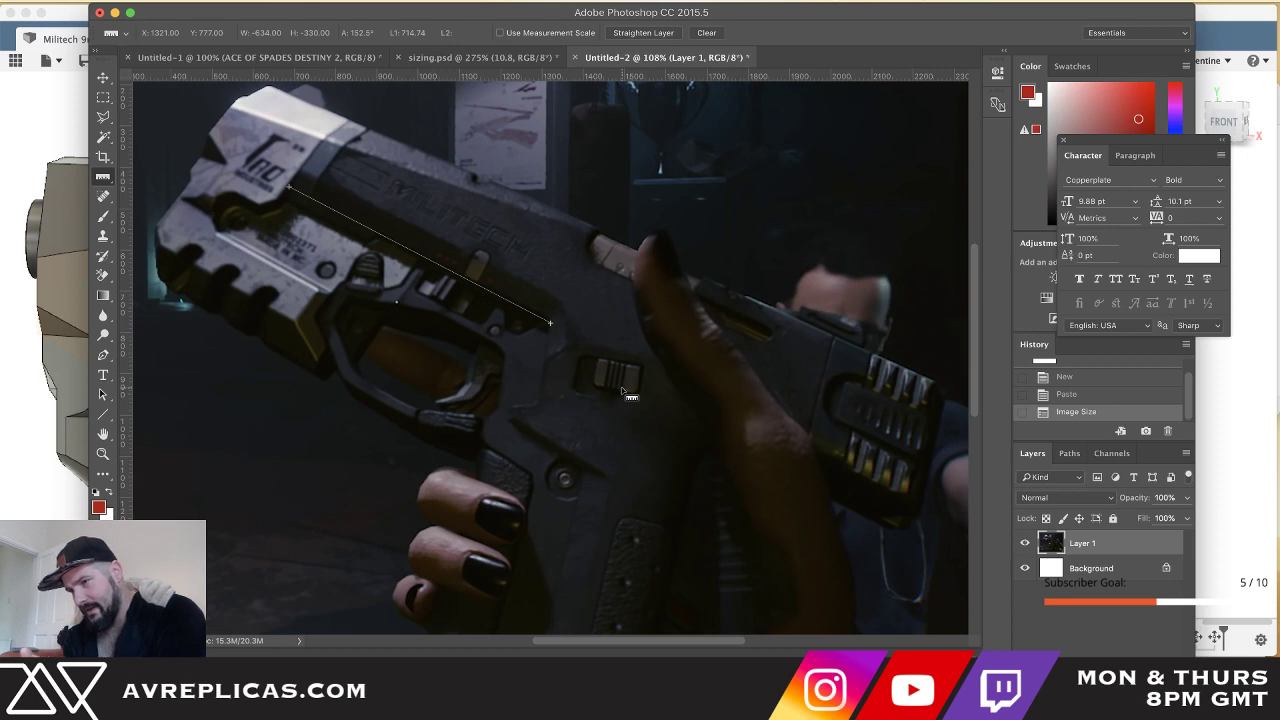
scroll(622, 390, "down", 2)
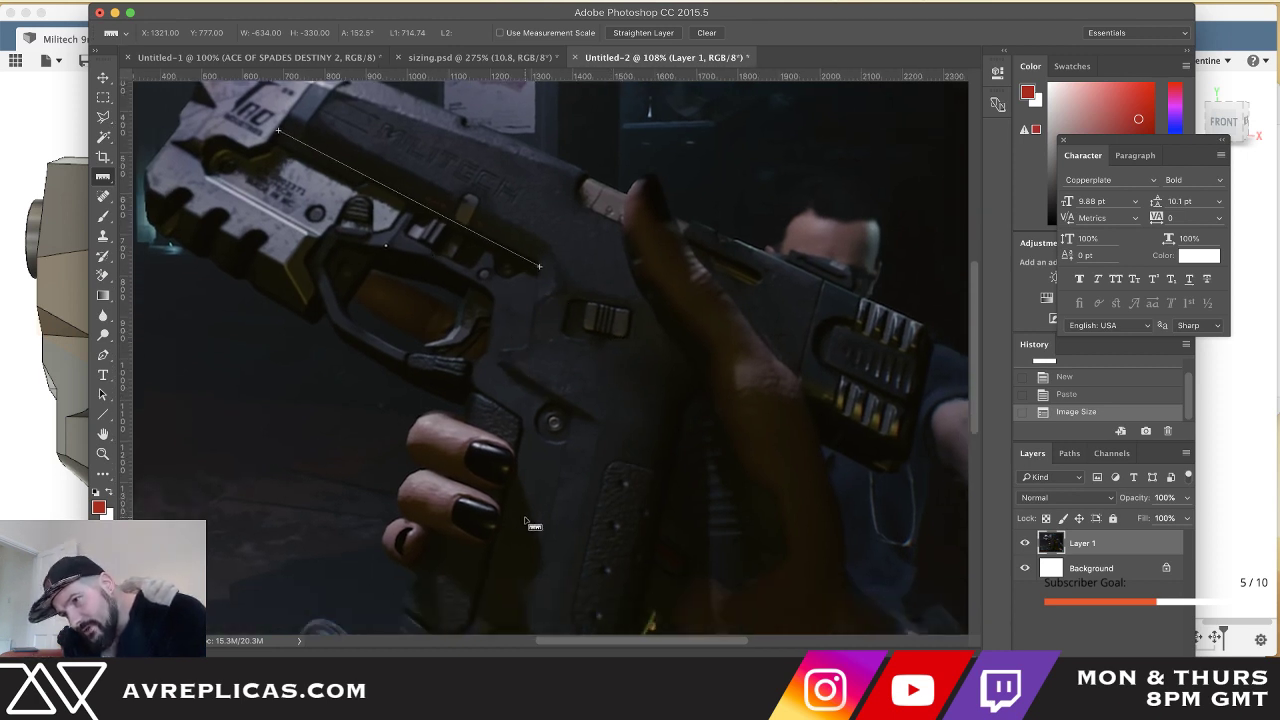
scroll(532, 522, "down", 3)
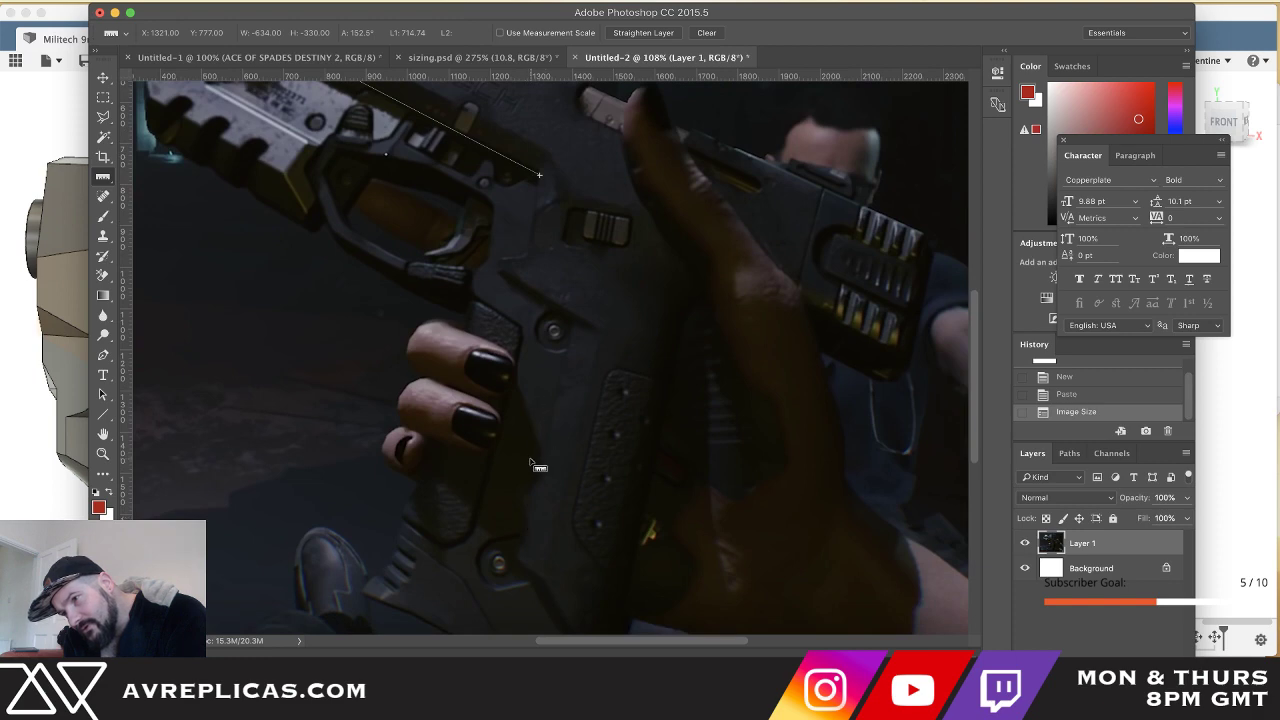
- Examine the reference pistol's slide, frame controls, trigger guard and rear serrations around the measured line
scroll(518, 388, "up", 5)
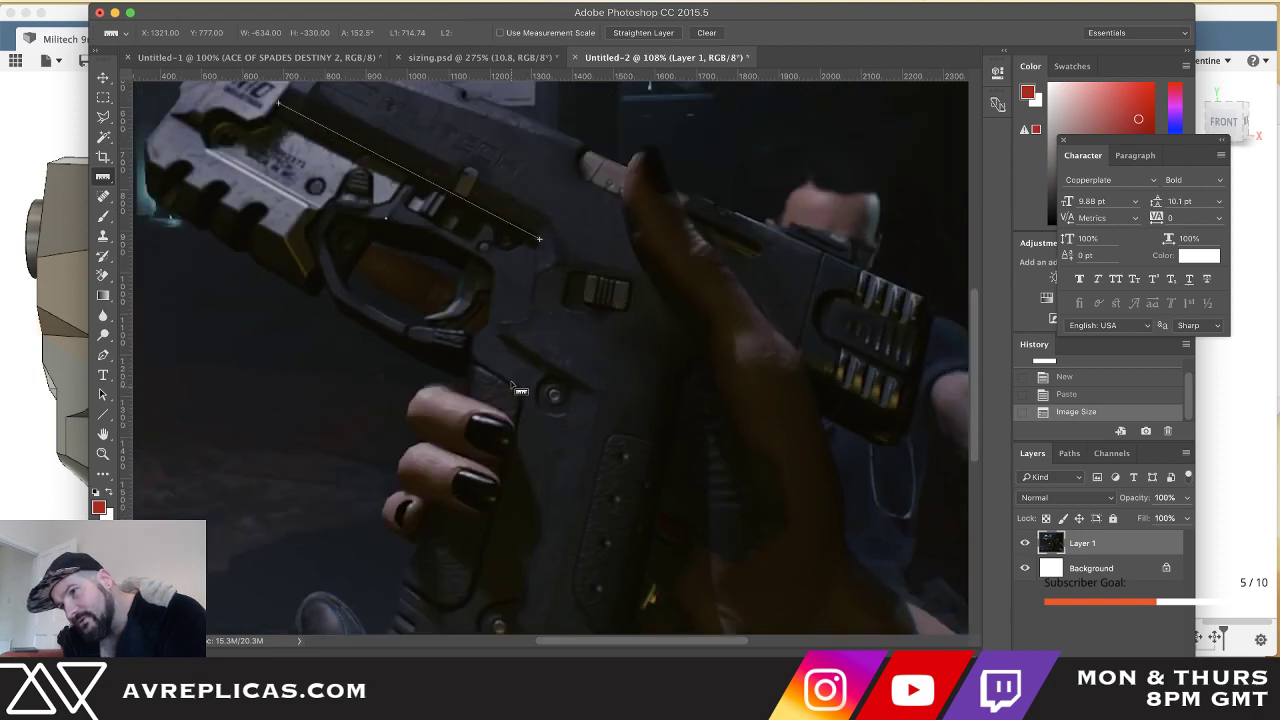
scroll(518, 388, "down", 2)
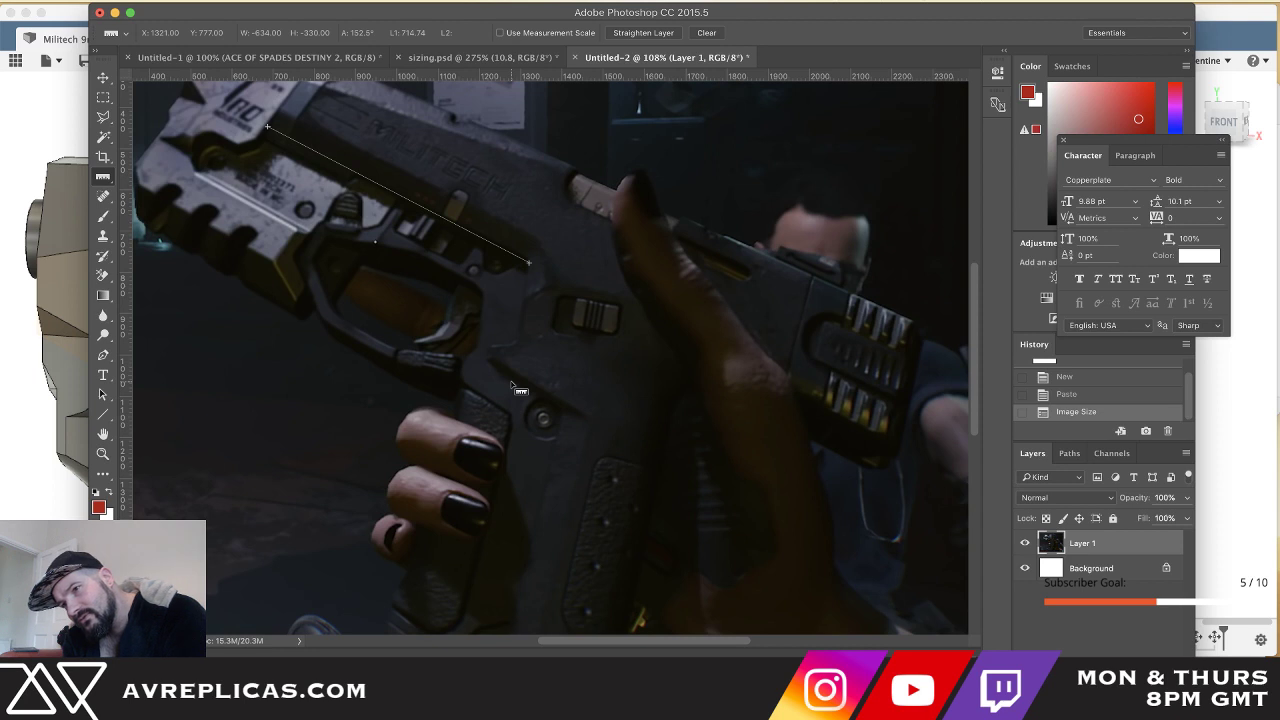
scroll(512, 388, "up", 3)
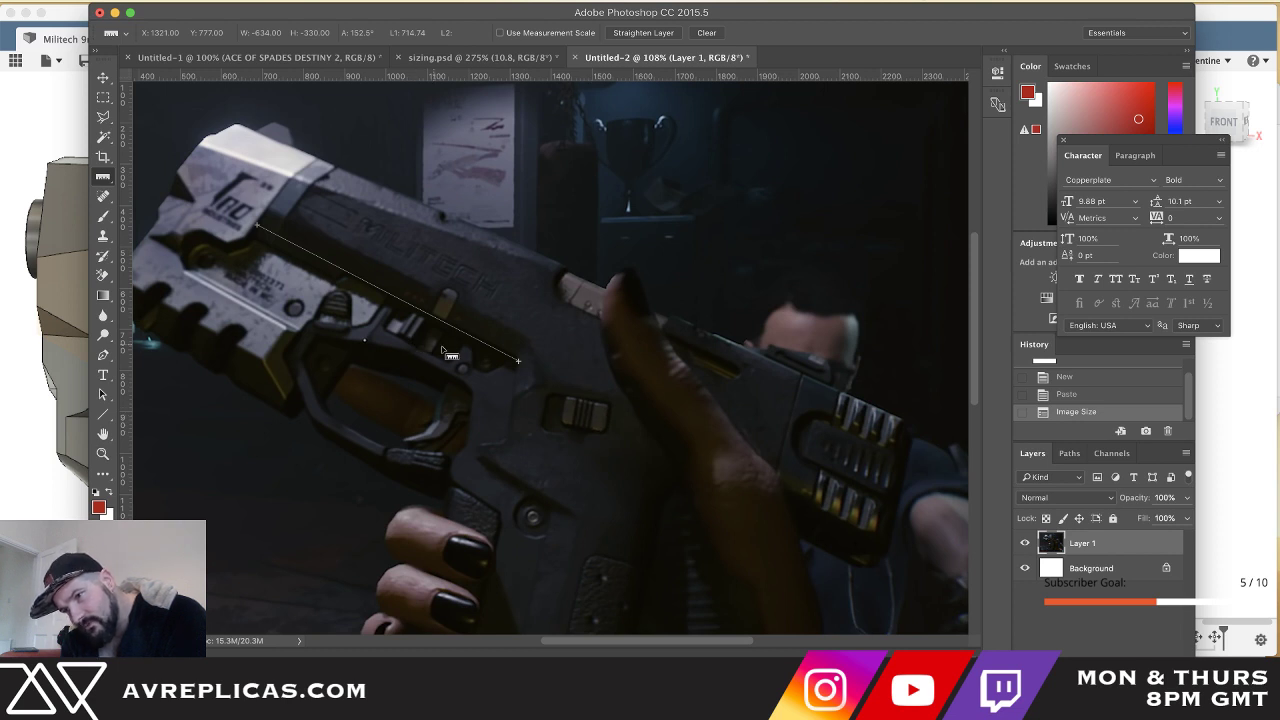
scroll(453, 357, "down", 5)
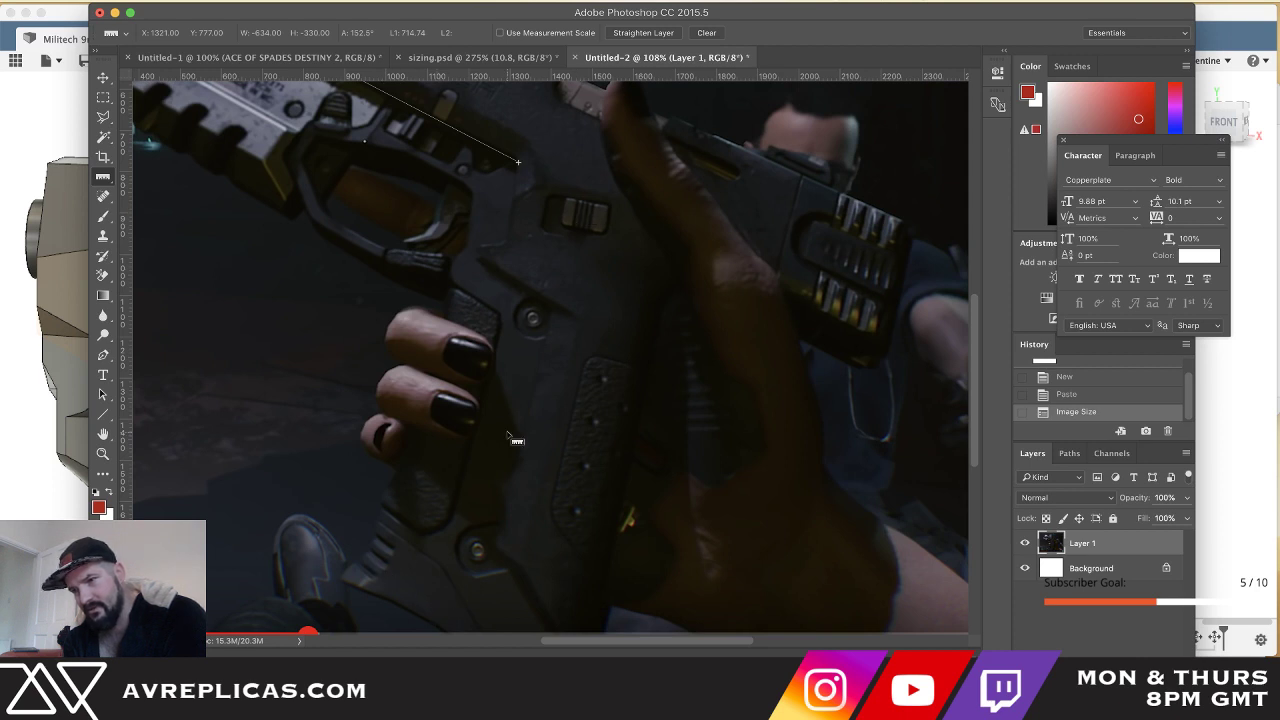
scroll(510, 437, "up", 1)
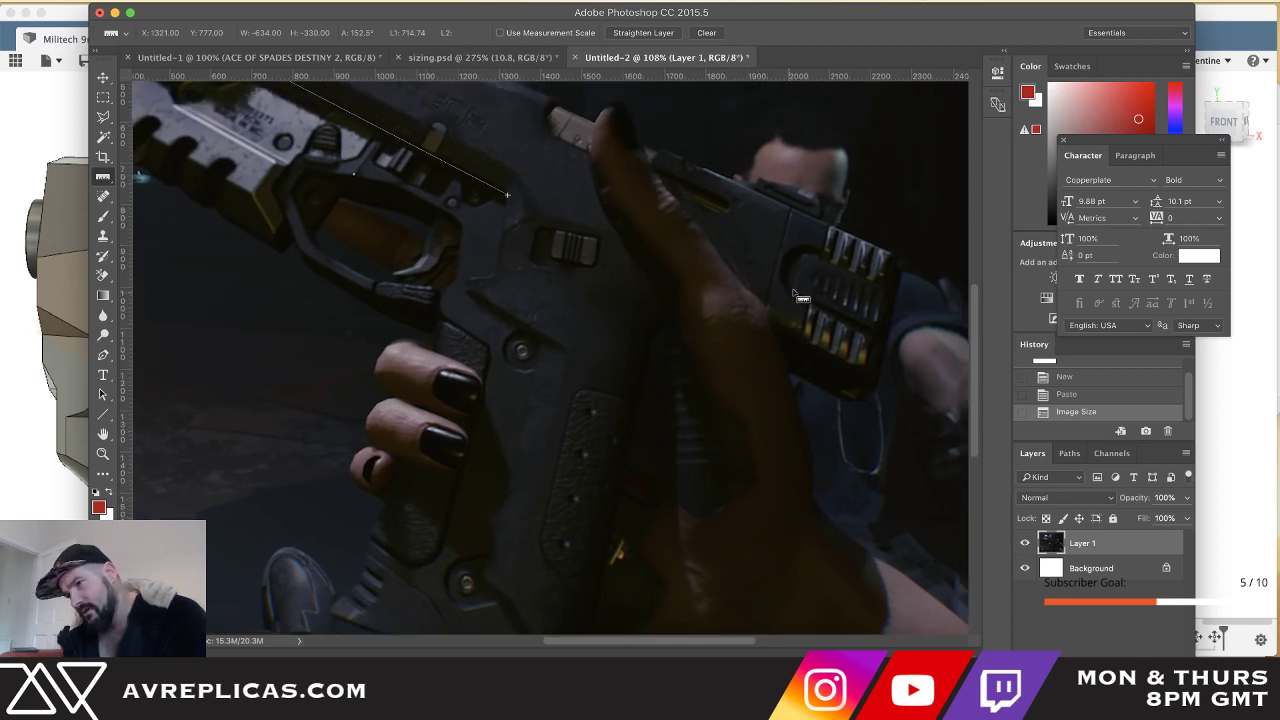
scroll(867, 274, "up", 2)
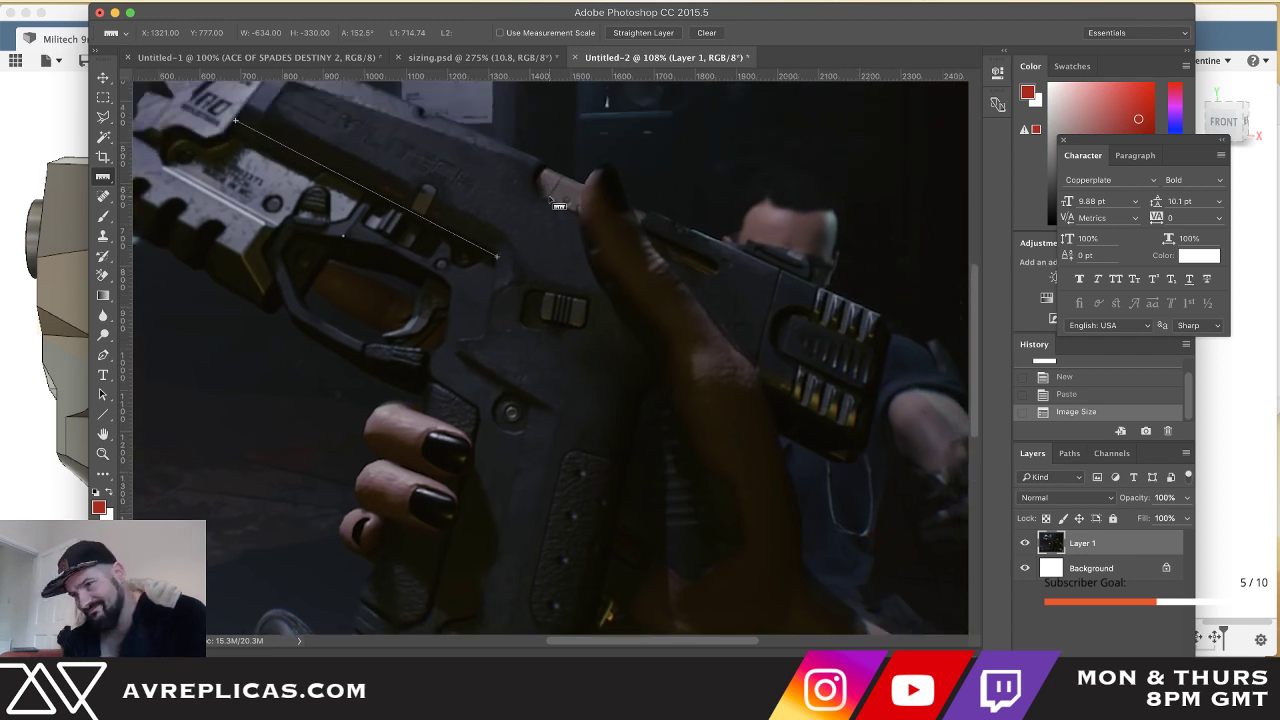
scroll(558, 205, "up", 1)
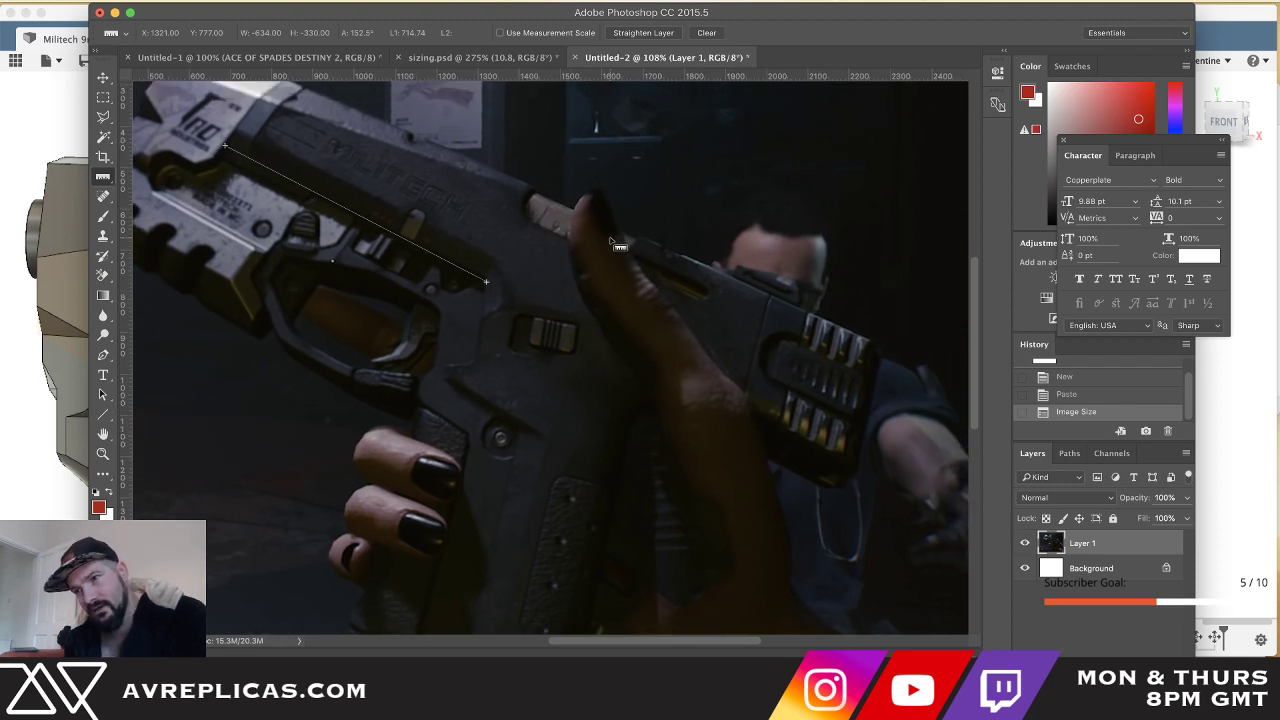
scroll(614, 247, "left", 1)
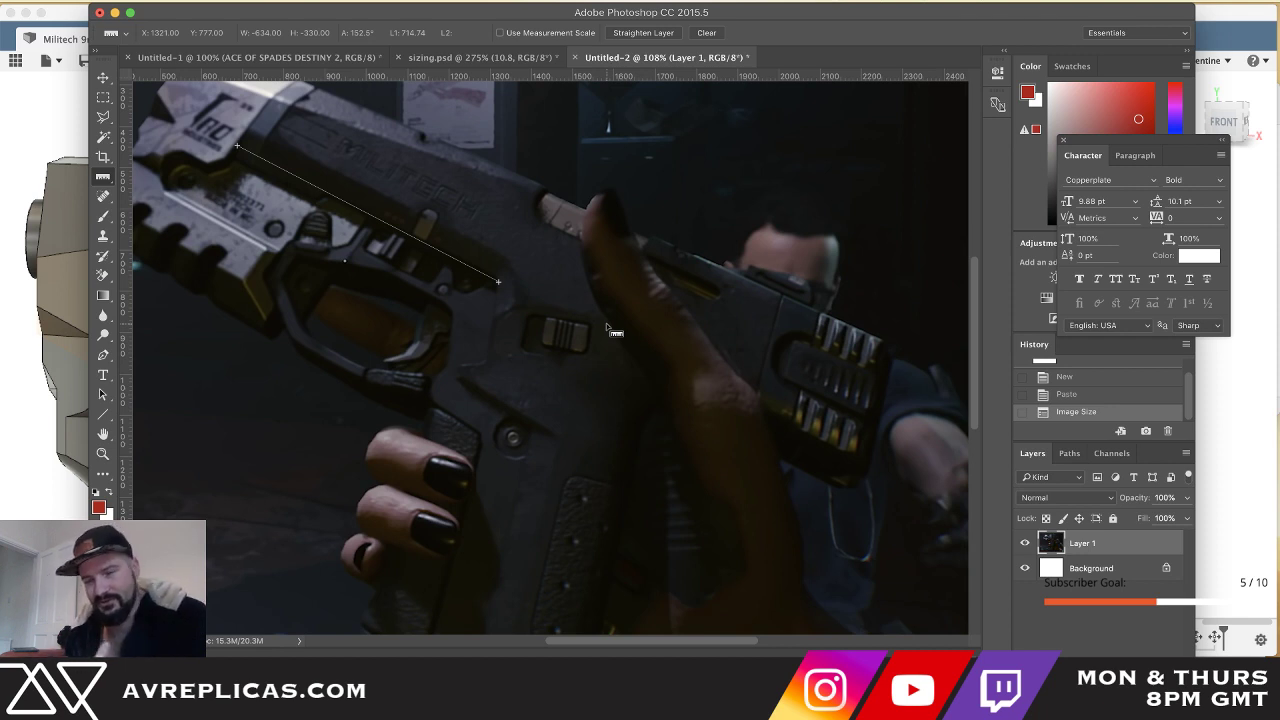
- Check the slide model in Fusion 360, then return to Photoshop and examine the reference's grip panels, screws and trigger guard
key("super+Tab")
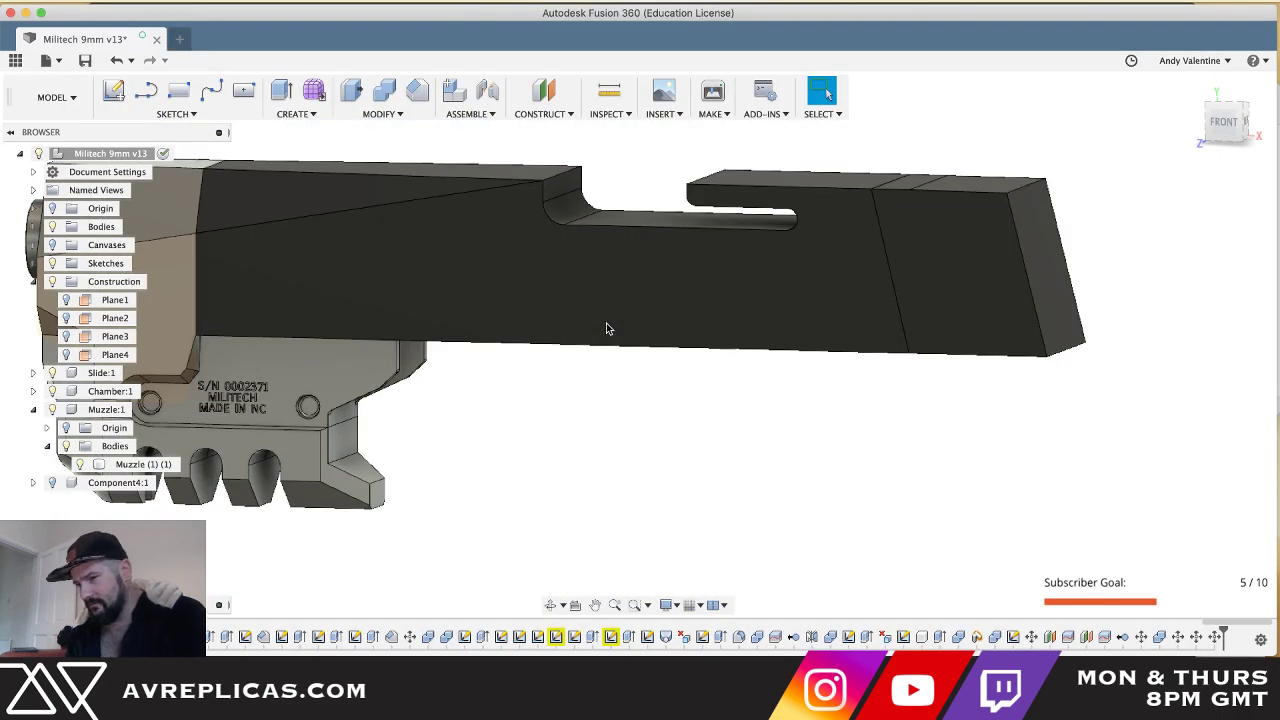
key("super+Tab")
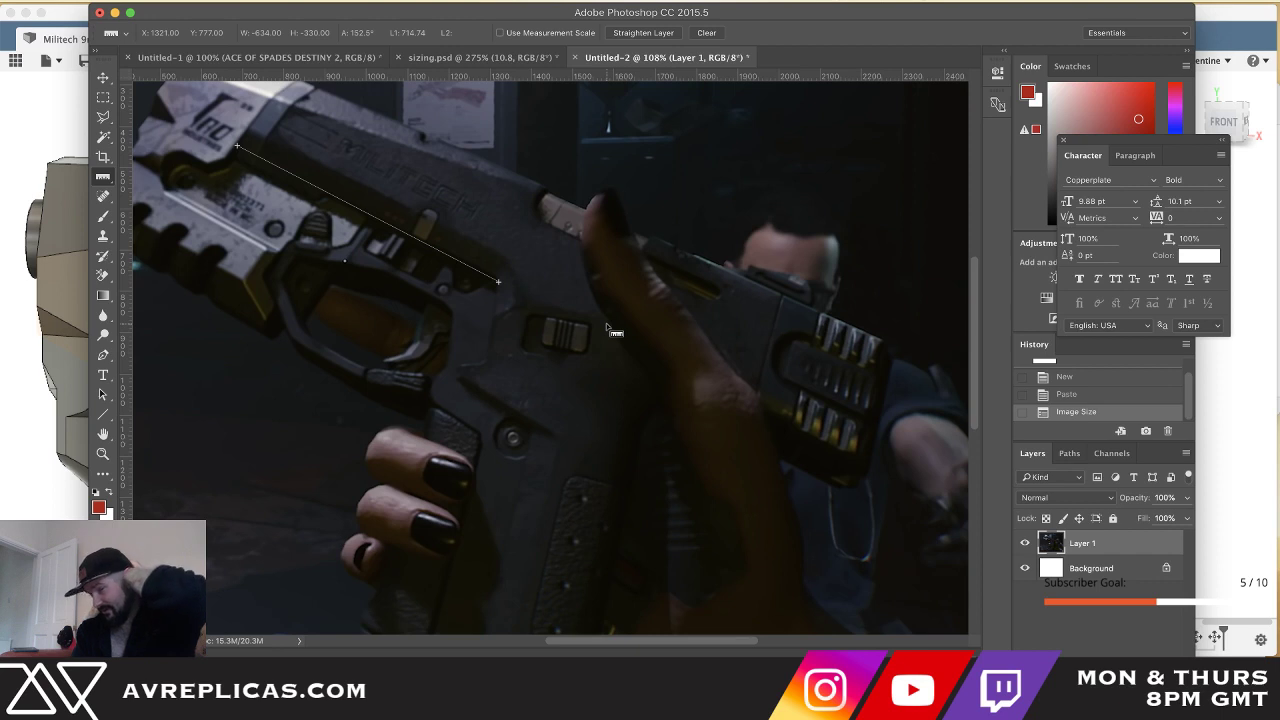
scroll(545, 456, "down", 1)
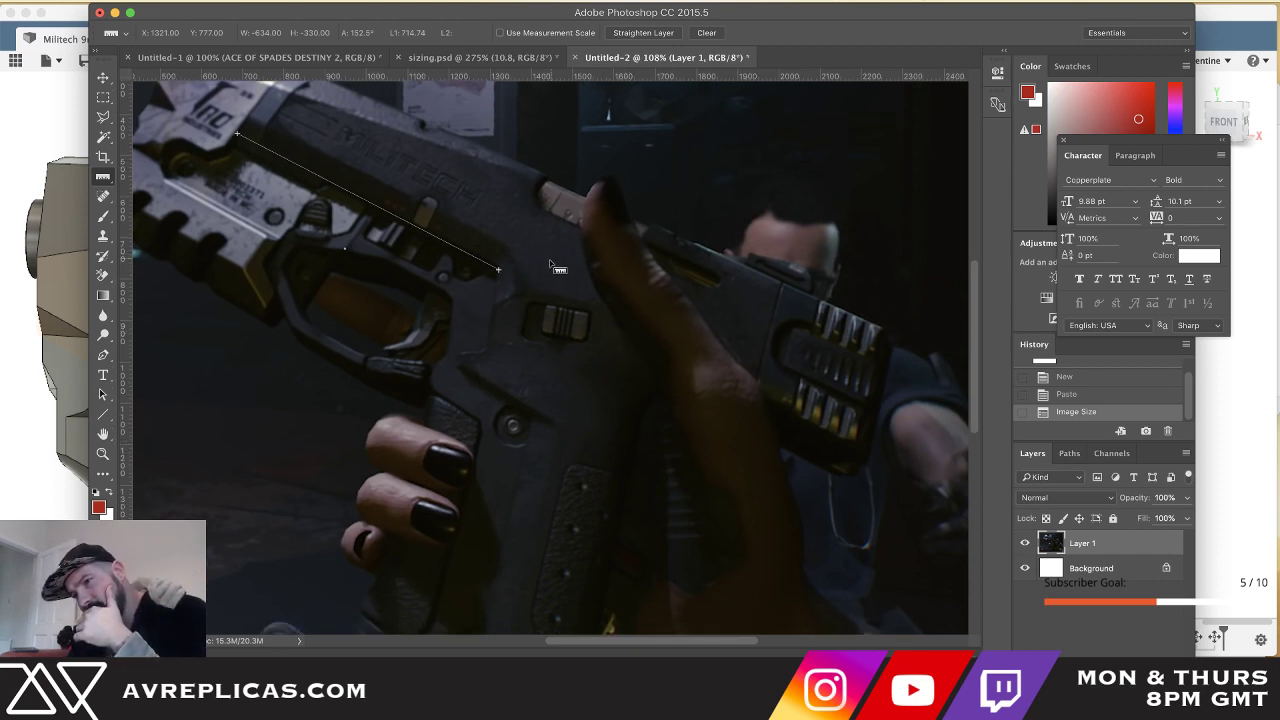
scroll(500, 340, "down", 5)
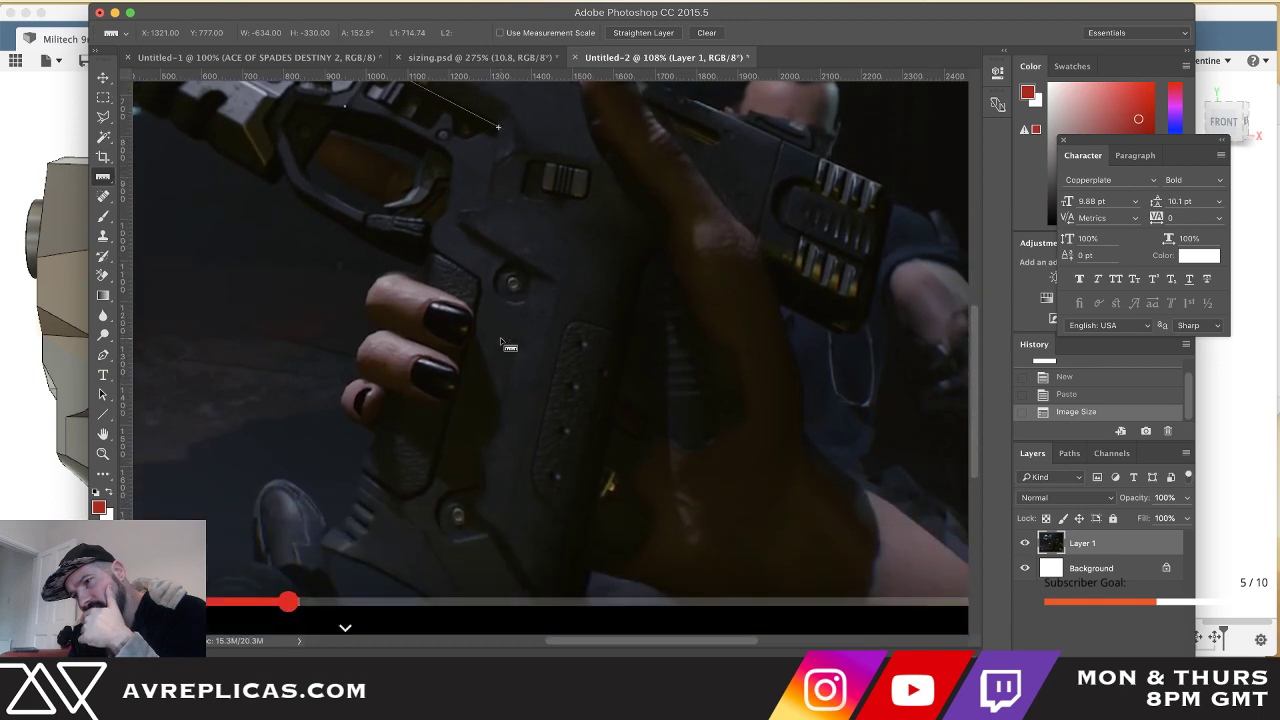
scroll(500, 340, "up", 6)
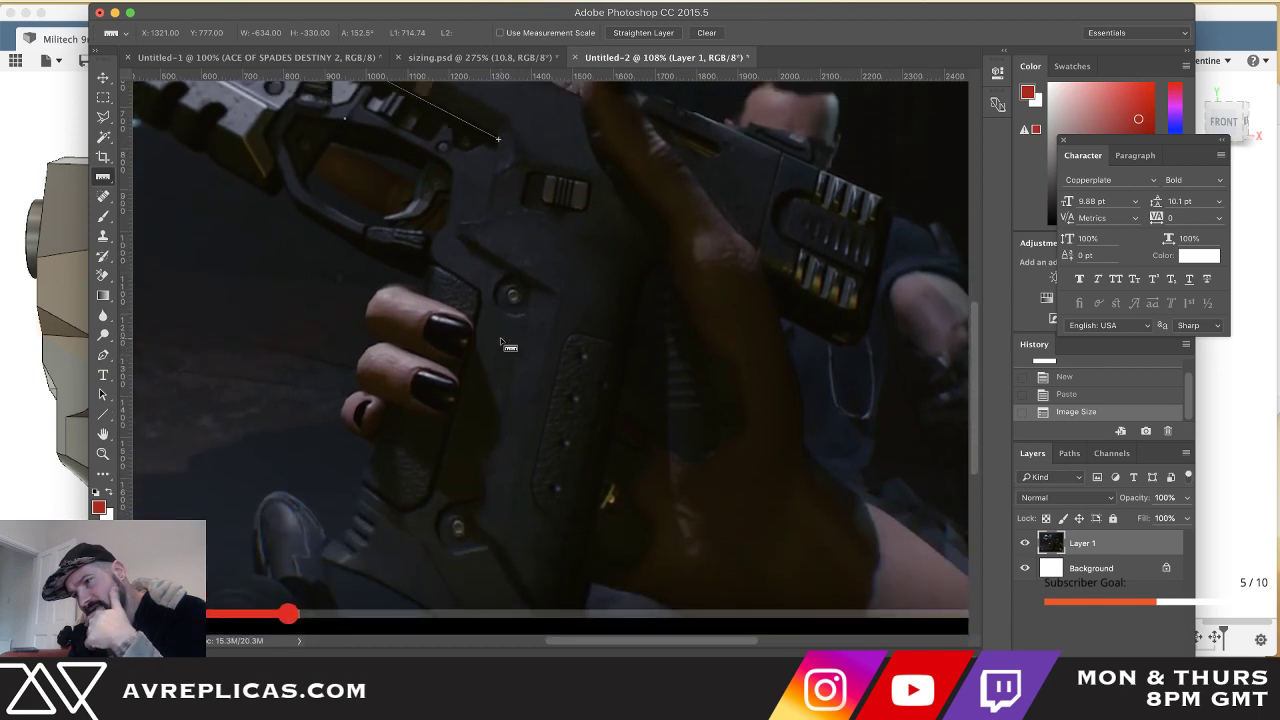
scroll(502, 340, "down", 2)
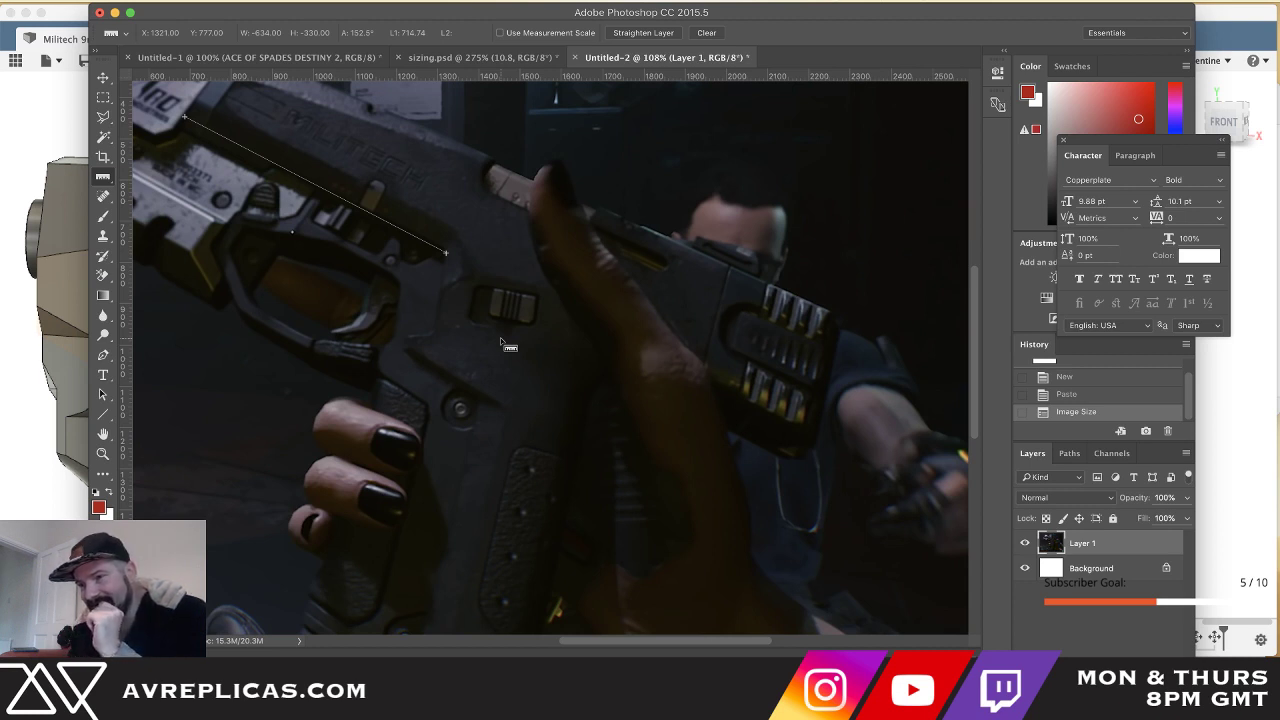
scroll(500, 337, "down", 6)
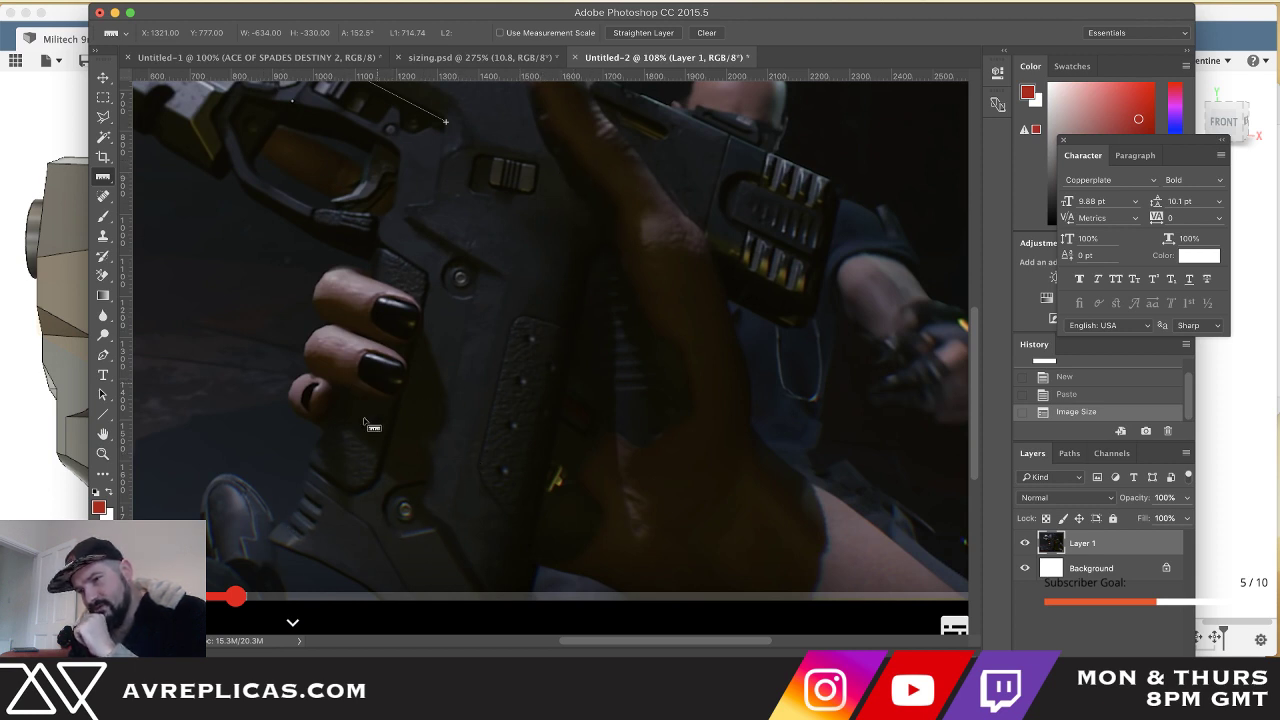
scroll(329, 543, "up", 4)
scroll(329, 543, "up", 1)
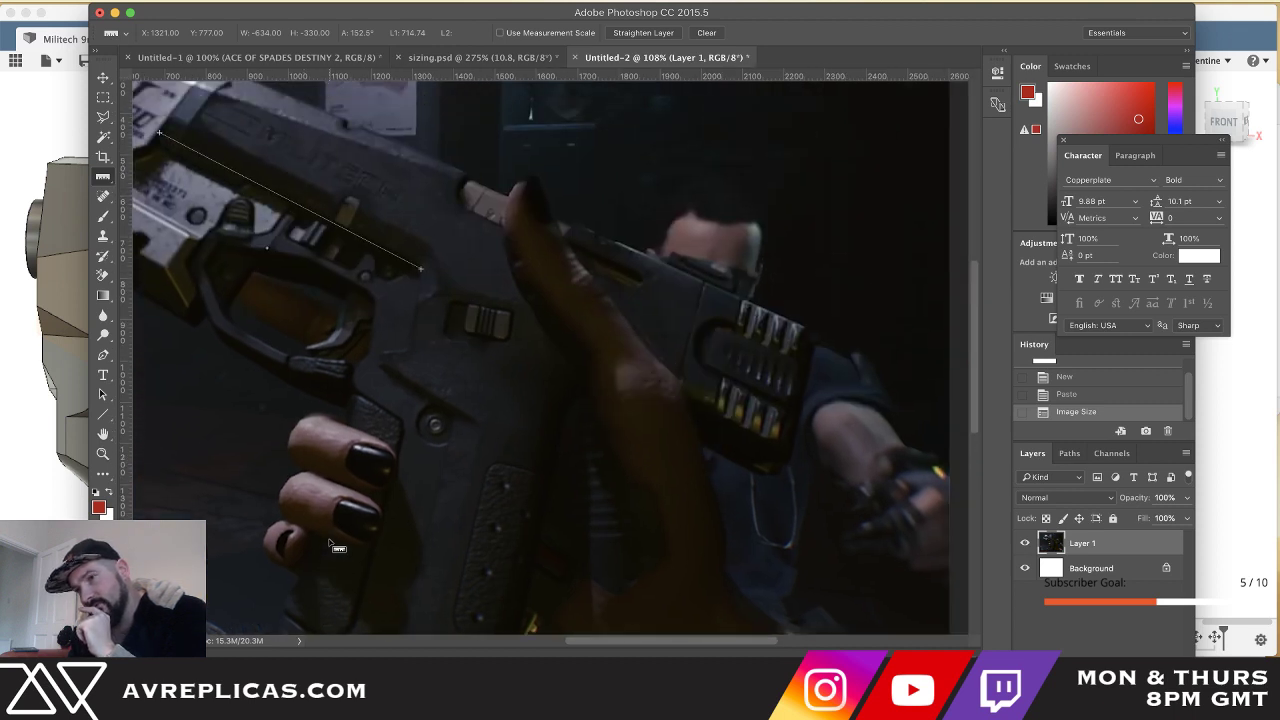
scroll(333, 545, "up", 3)
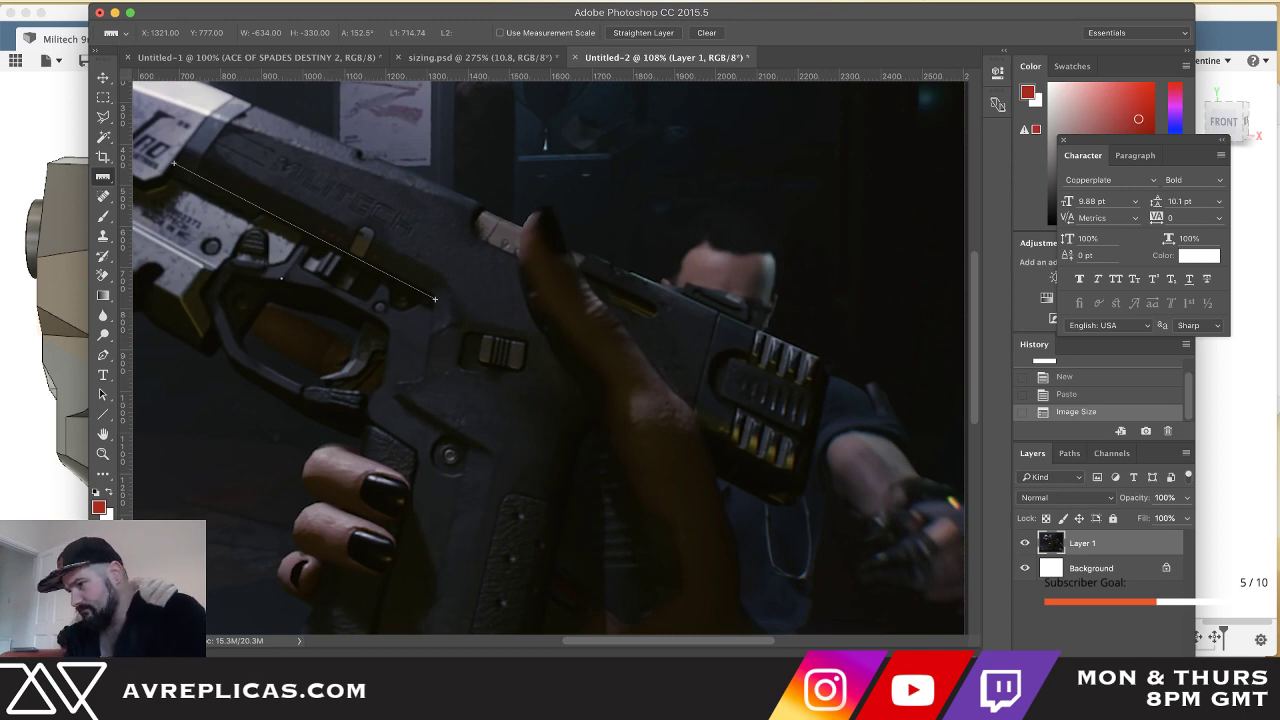
- Check the Twitch stream page, then measure the reference muzzle block's rear edge in Photoshop from its lower corner to the upper bevel
key("super+Tab")
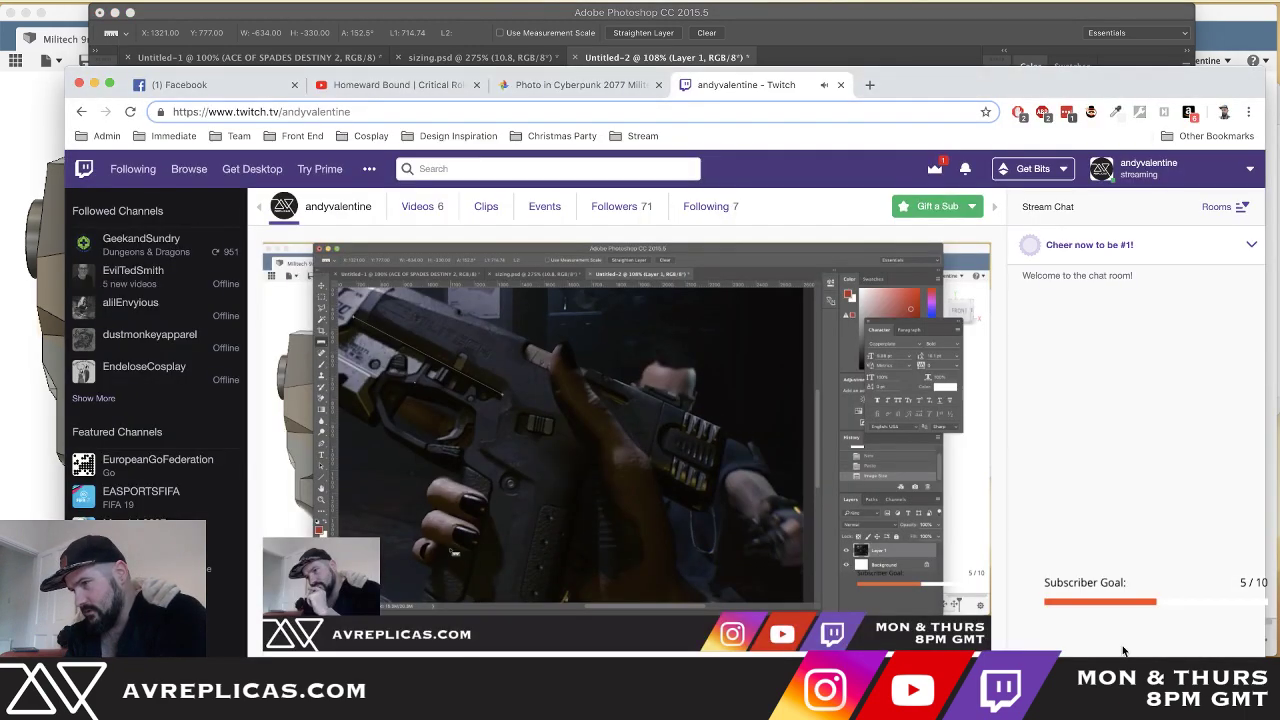
key("super+Tab")
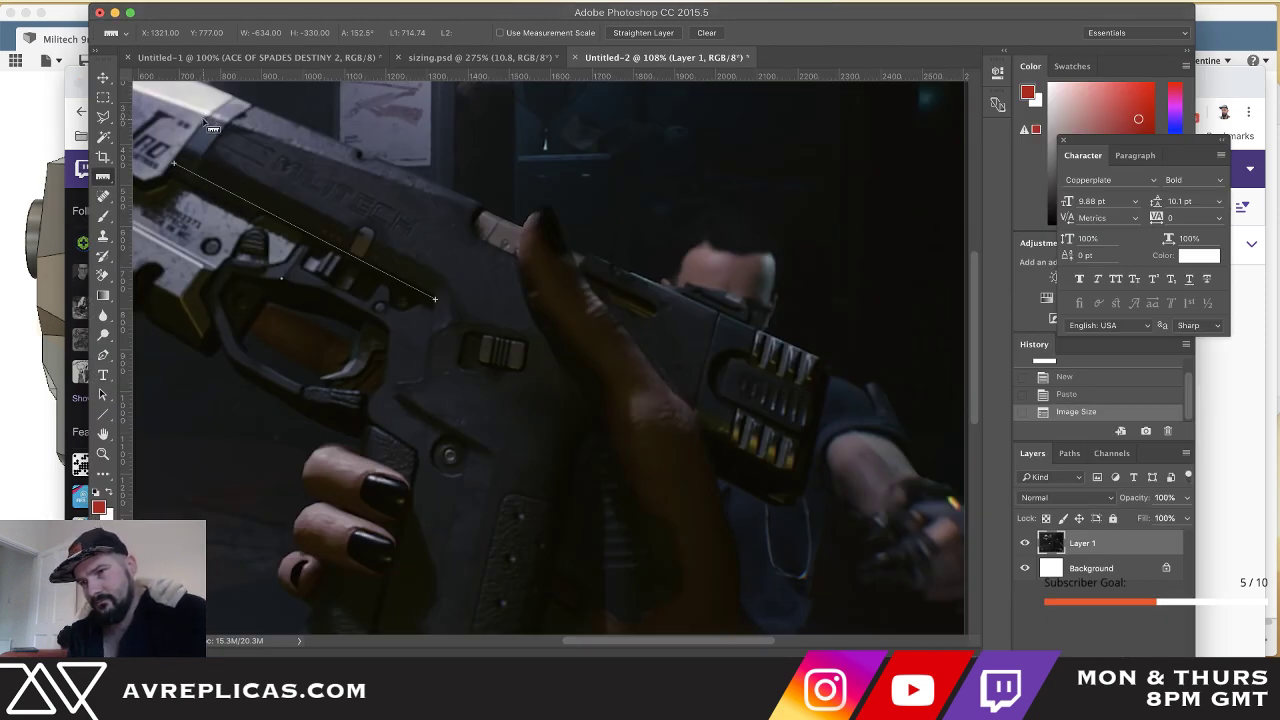
left_click_drag(200, 116, 213, 126)
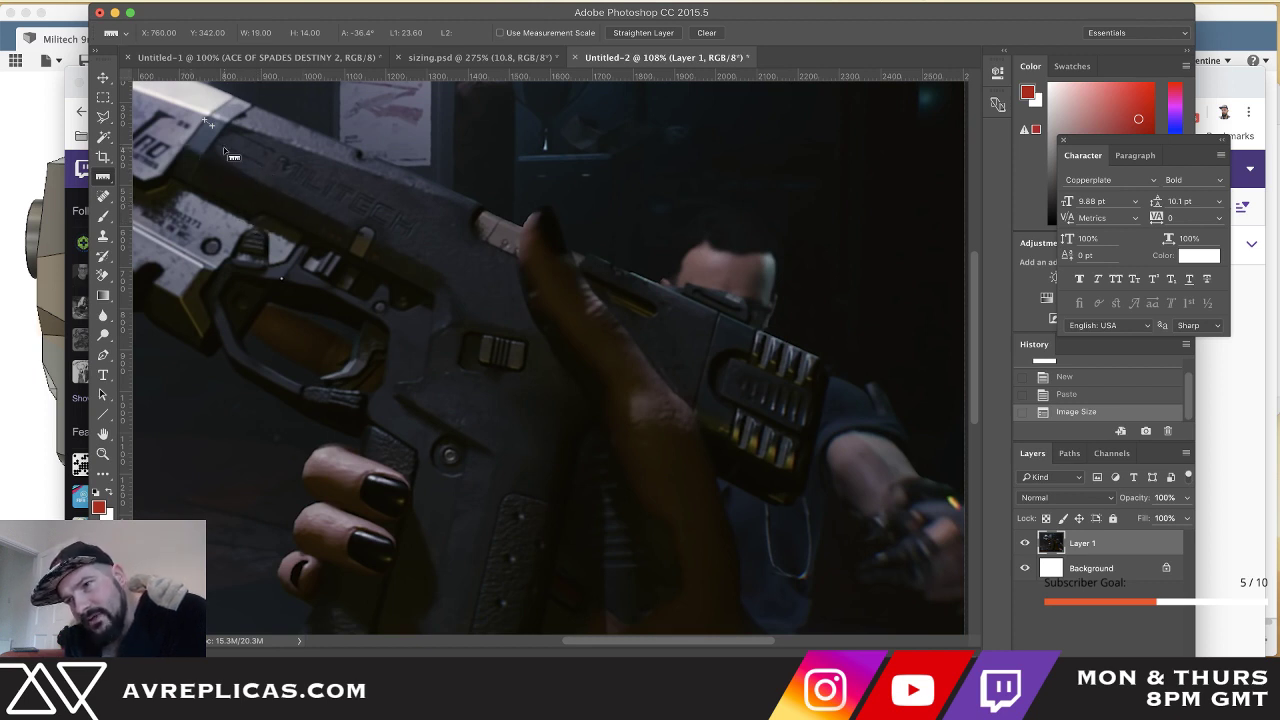
scroll(245, 205, "up", 2)
scroll(245, 205, "left", 2)
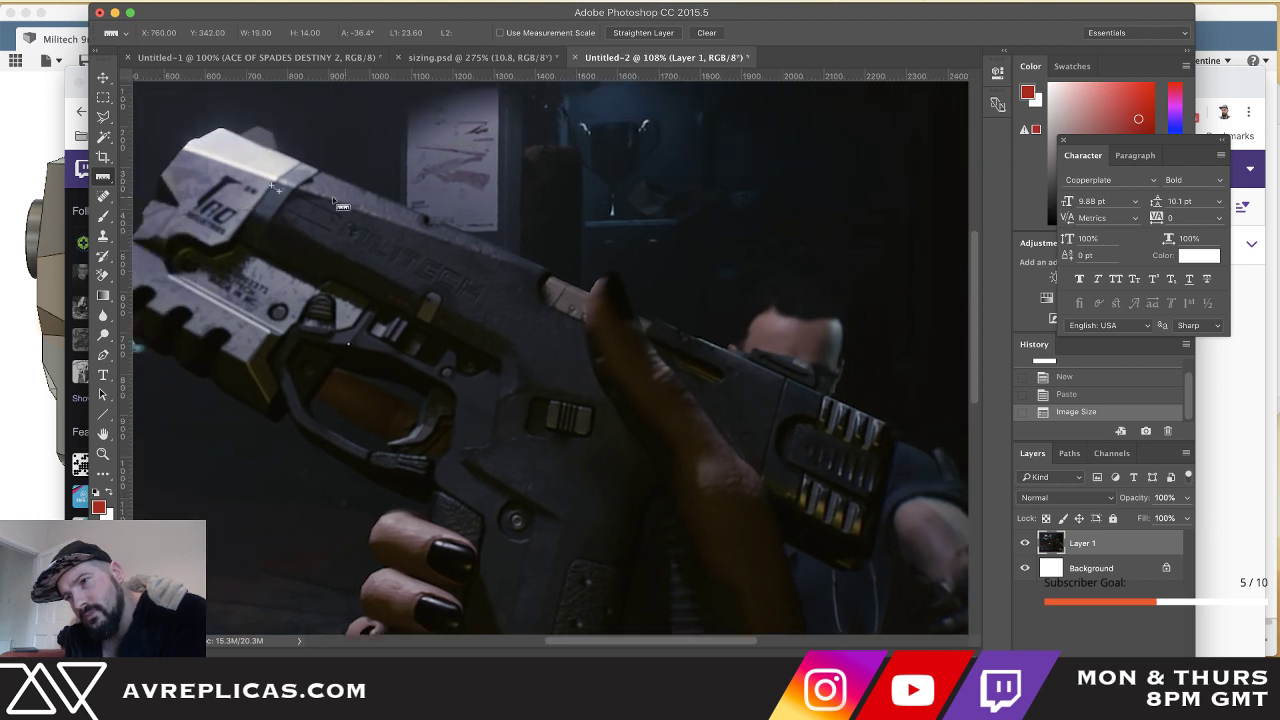
left_click_drag(229, 241, 274, 182)
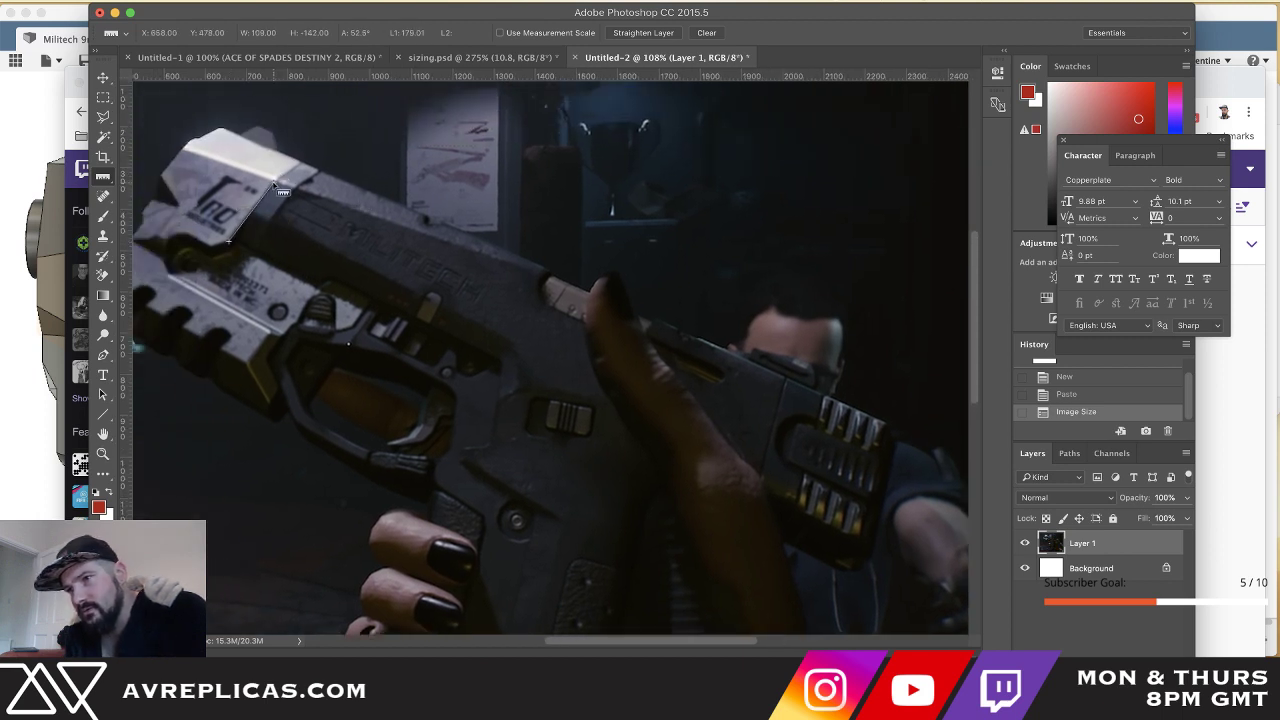
- Switch to Fusion 360 and measure the slide side face's front edge from its upper corner to the lower vertex beside the muzzle
key("super+Tab")
key("super+Tab")
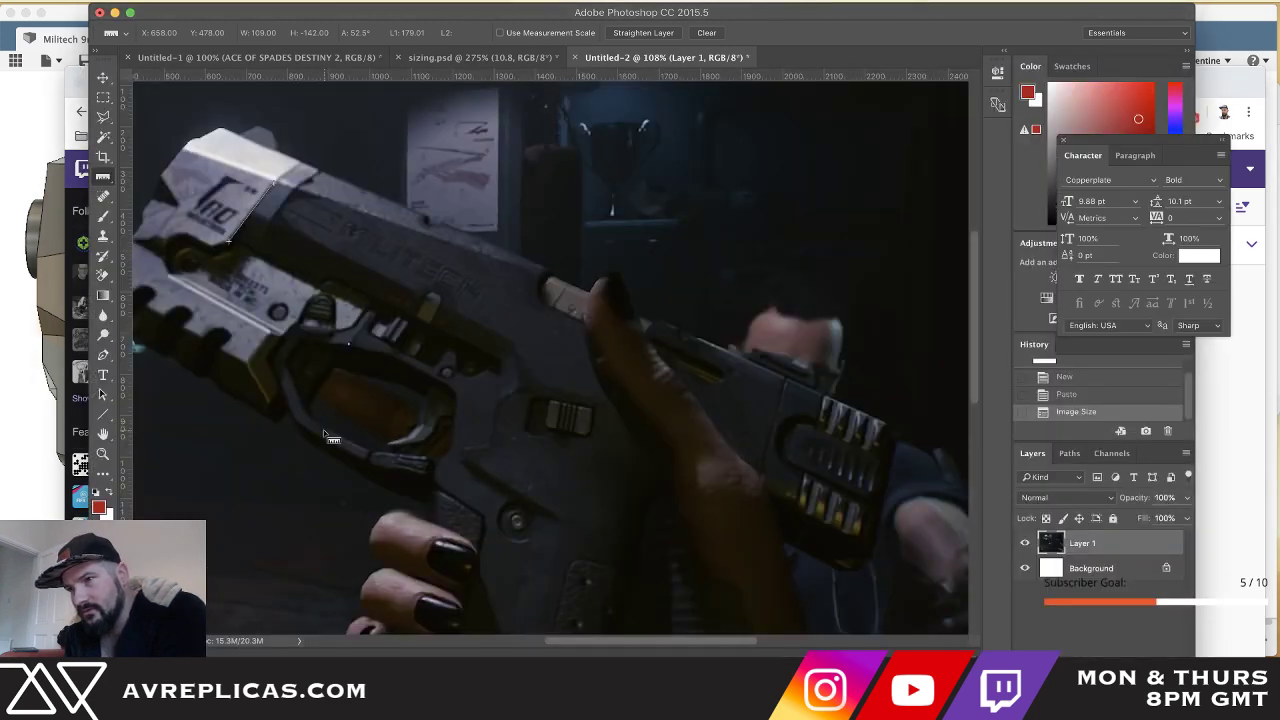
key("super+Tab")
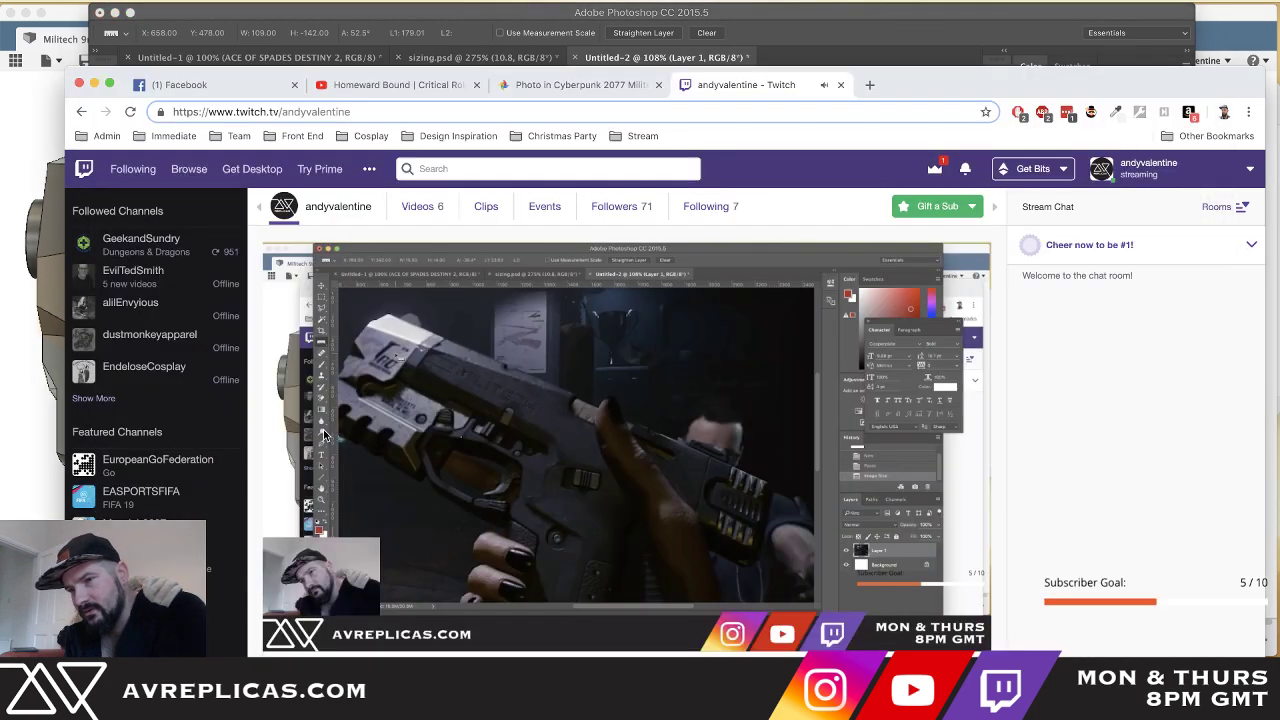
key("super+Tab")
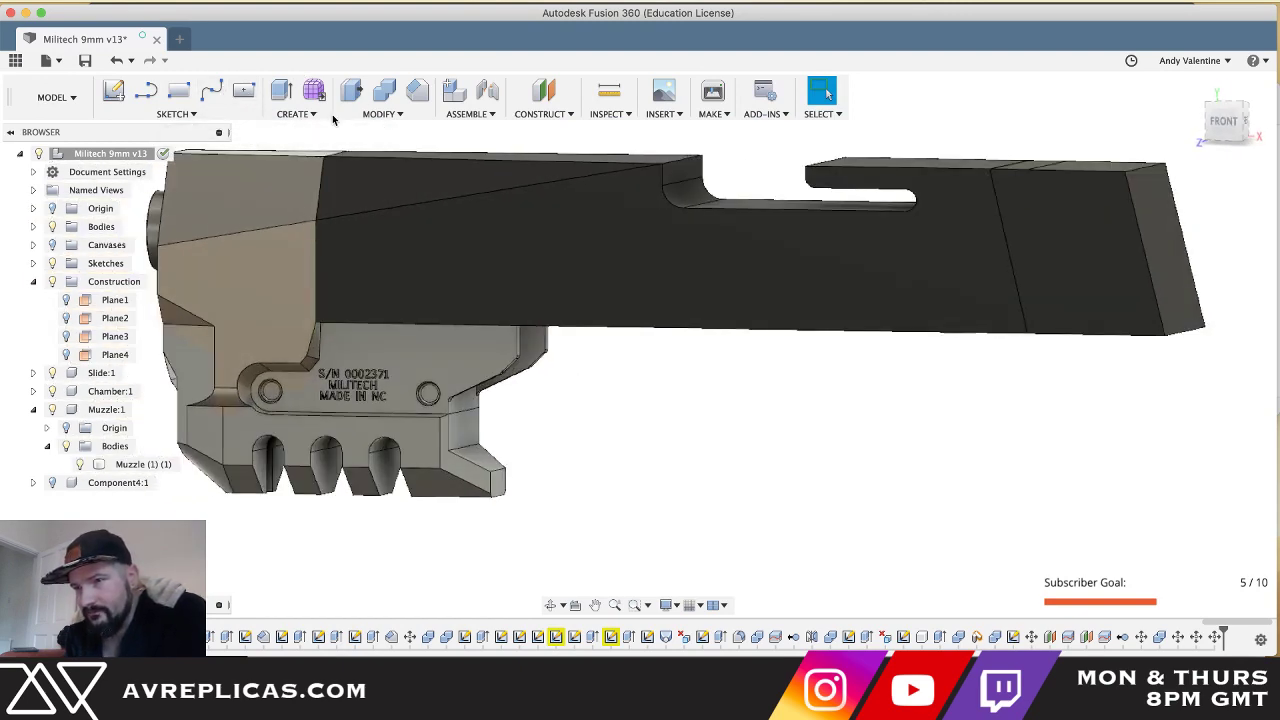
left_click(609, 91)
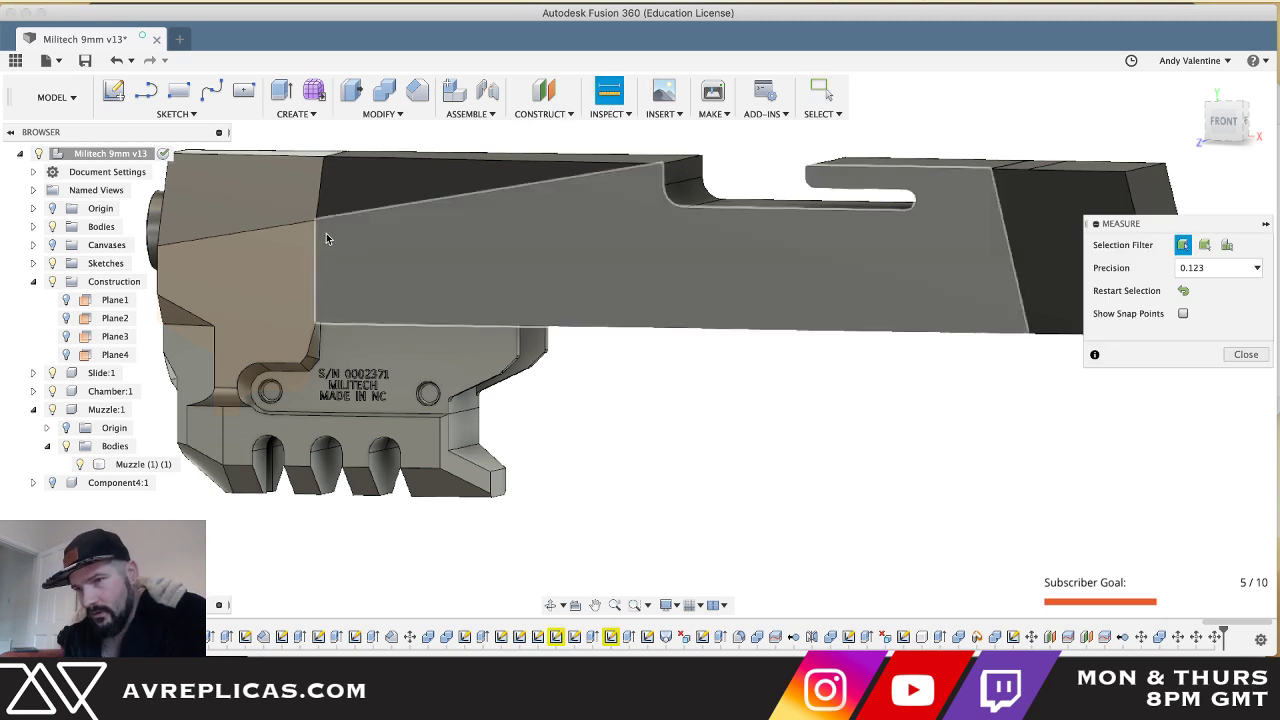
left_click(317, 221)
left_click(316, 320)
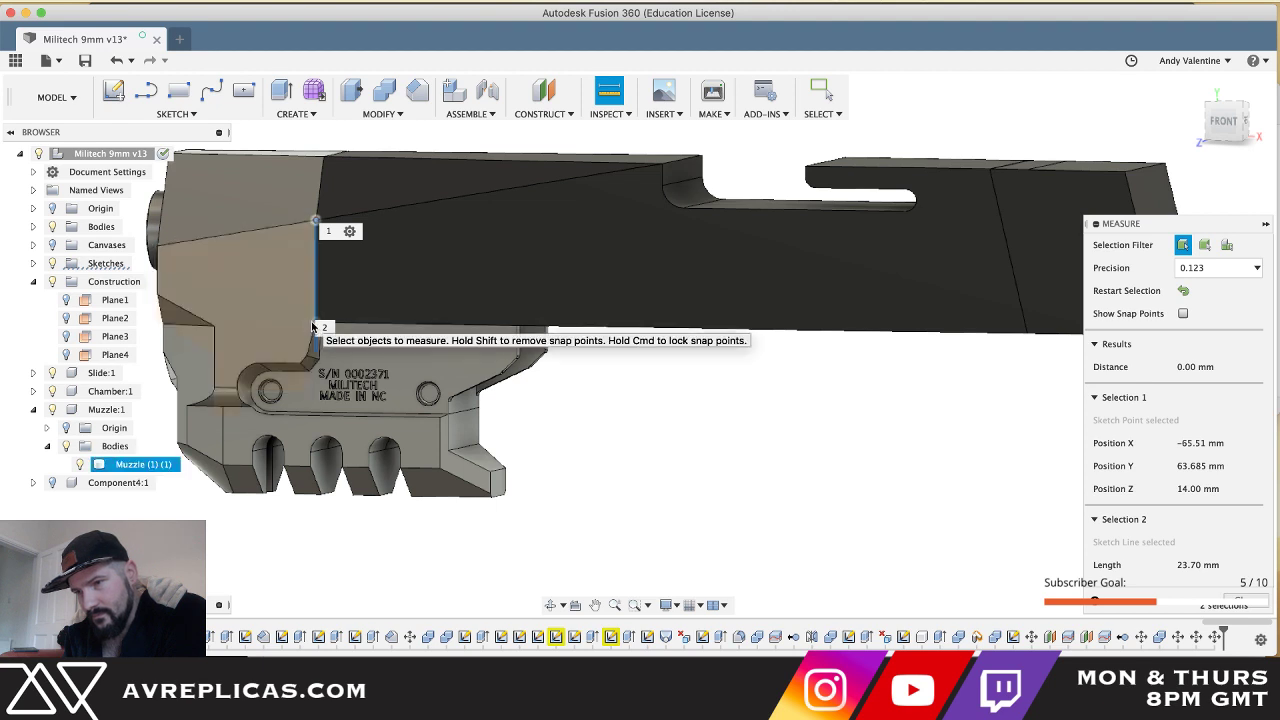
left_click(313, 327)
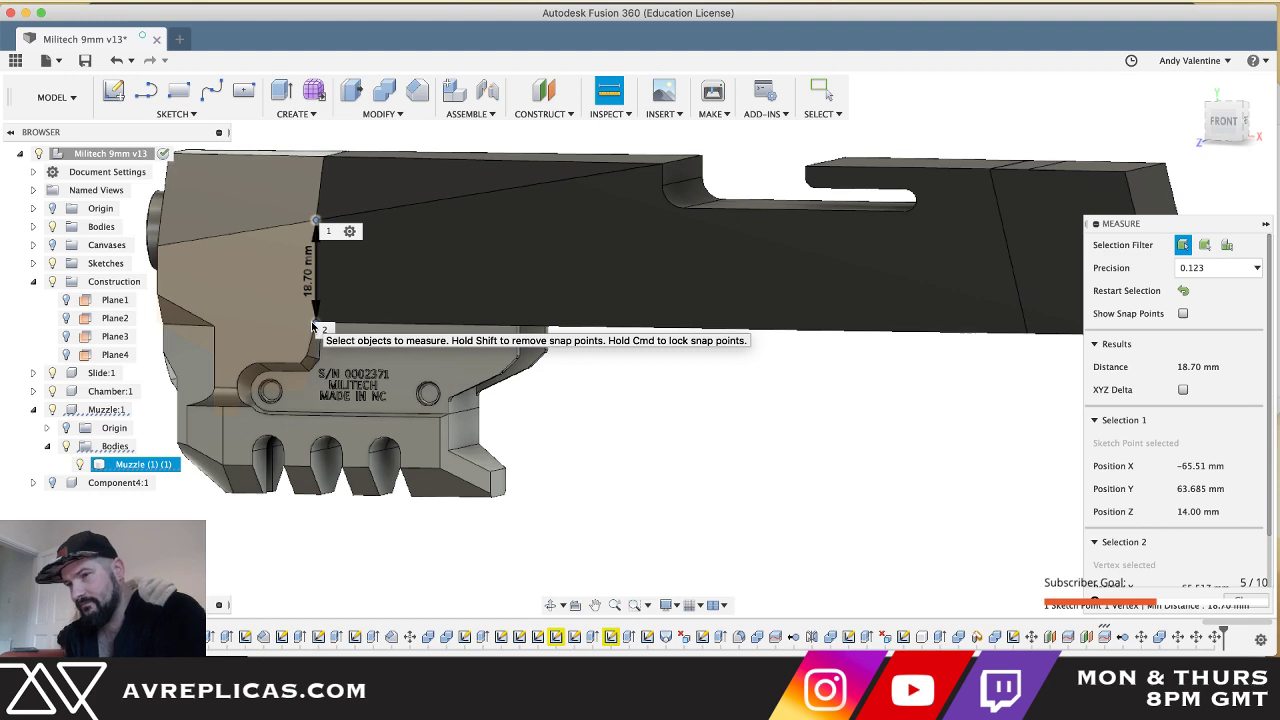
scroll(312, 327, "right", 5, "shift")
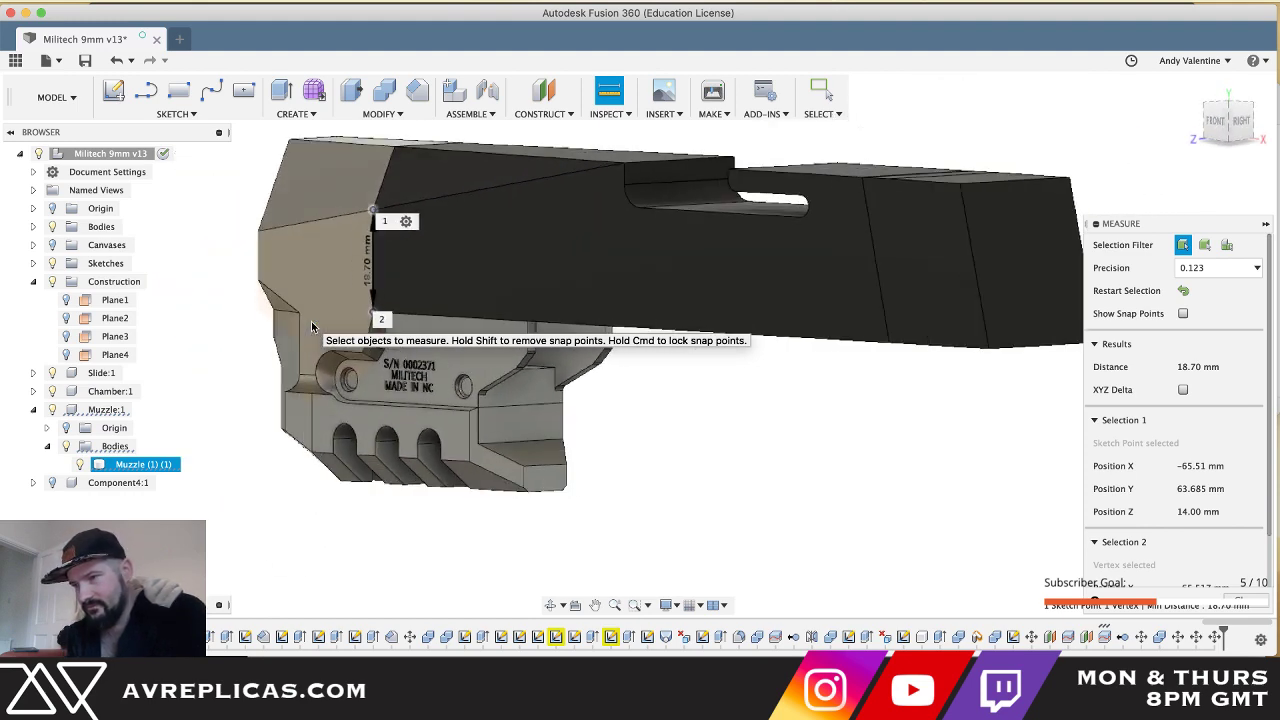
scroll(312, 327, "right", 3, "shift")
scroll(312, 327, "left", 4, "shift")
- Measure from the upper bevel partway down the reference muzzle block's rear edge in Photoshop, then return to Fusion 360 and end the measurement there
key("super+Tab")
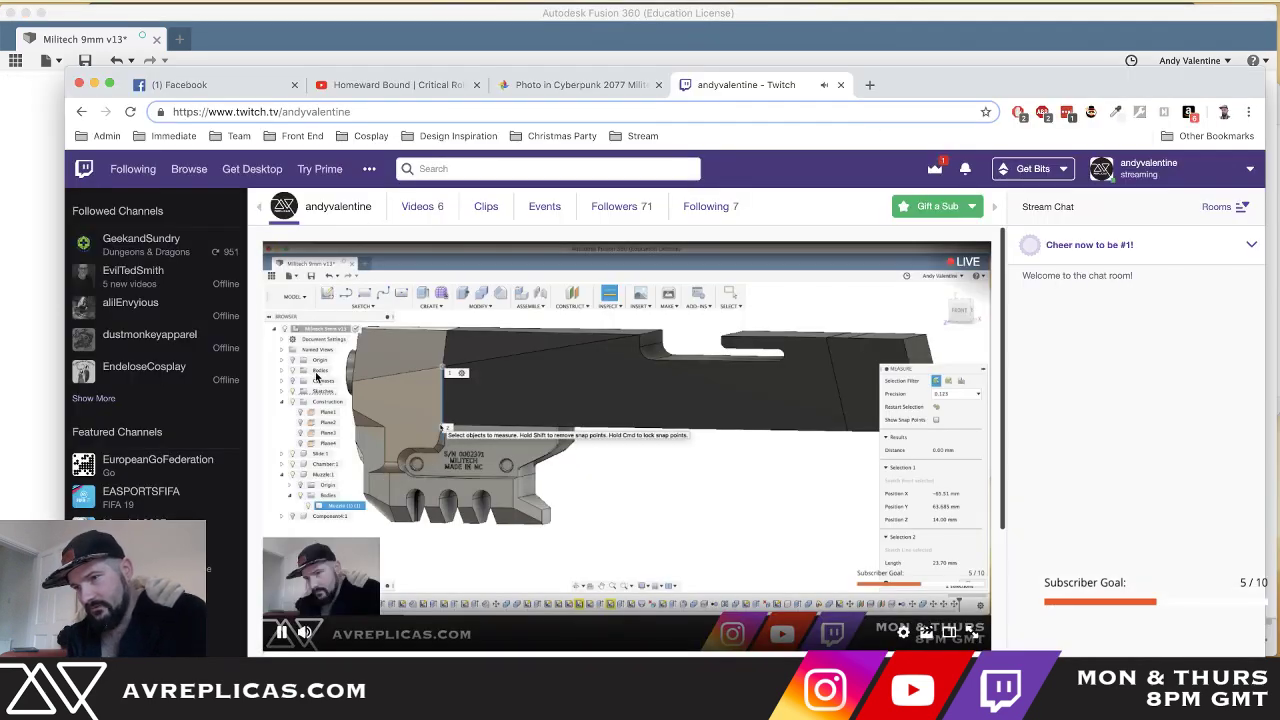
key("super+Tab")
key("super+Tab")
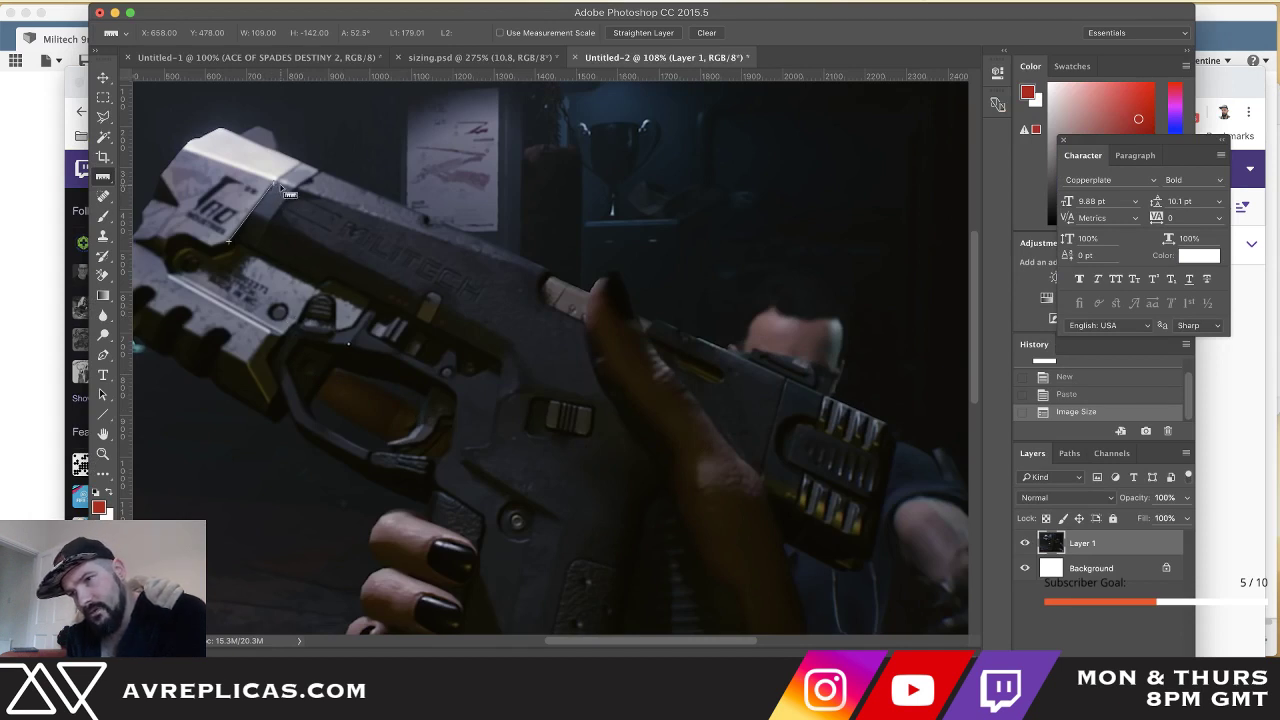
left_click_drag(282, 185, 251, 214)
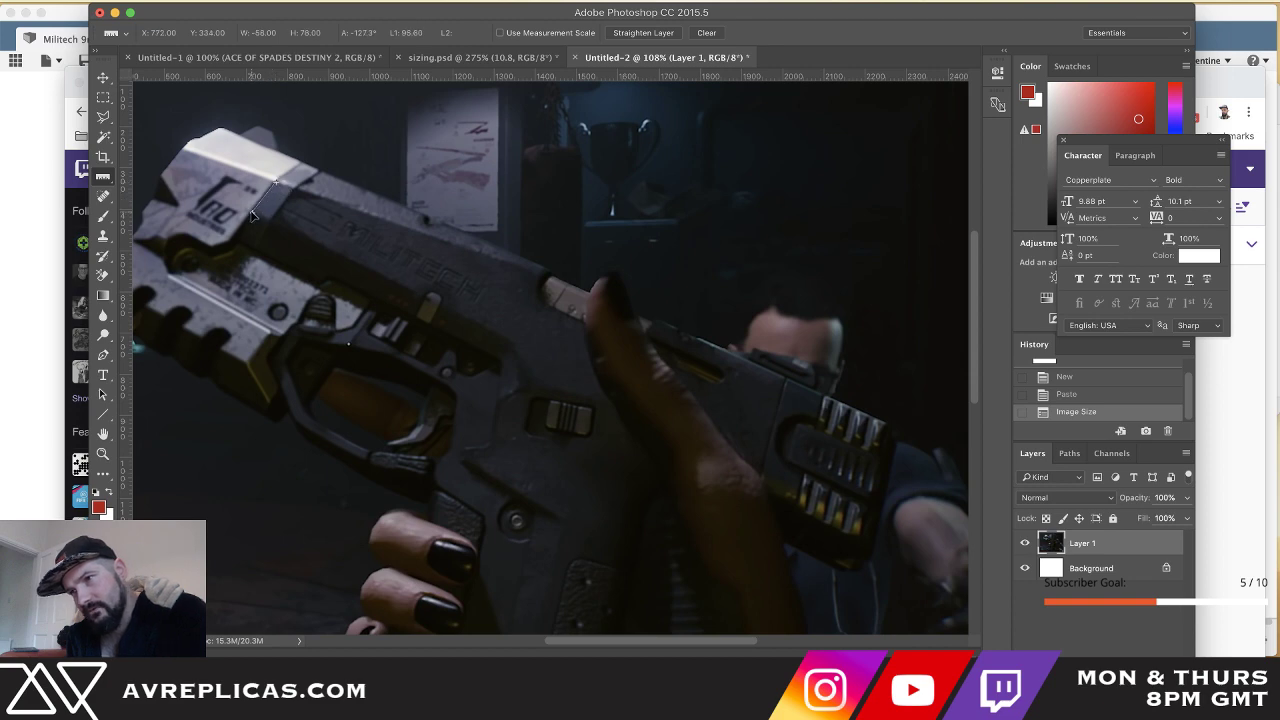
key("super+Tab")
key("super+Tab")
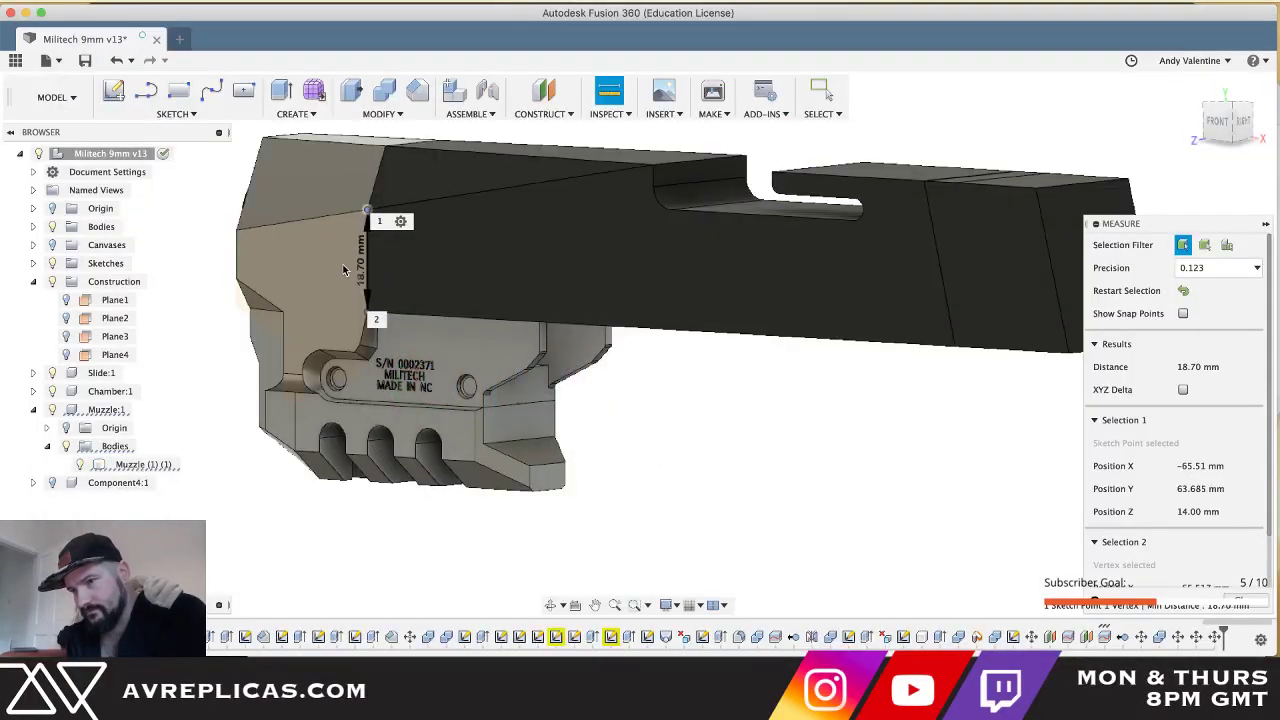
key("Escape")
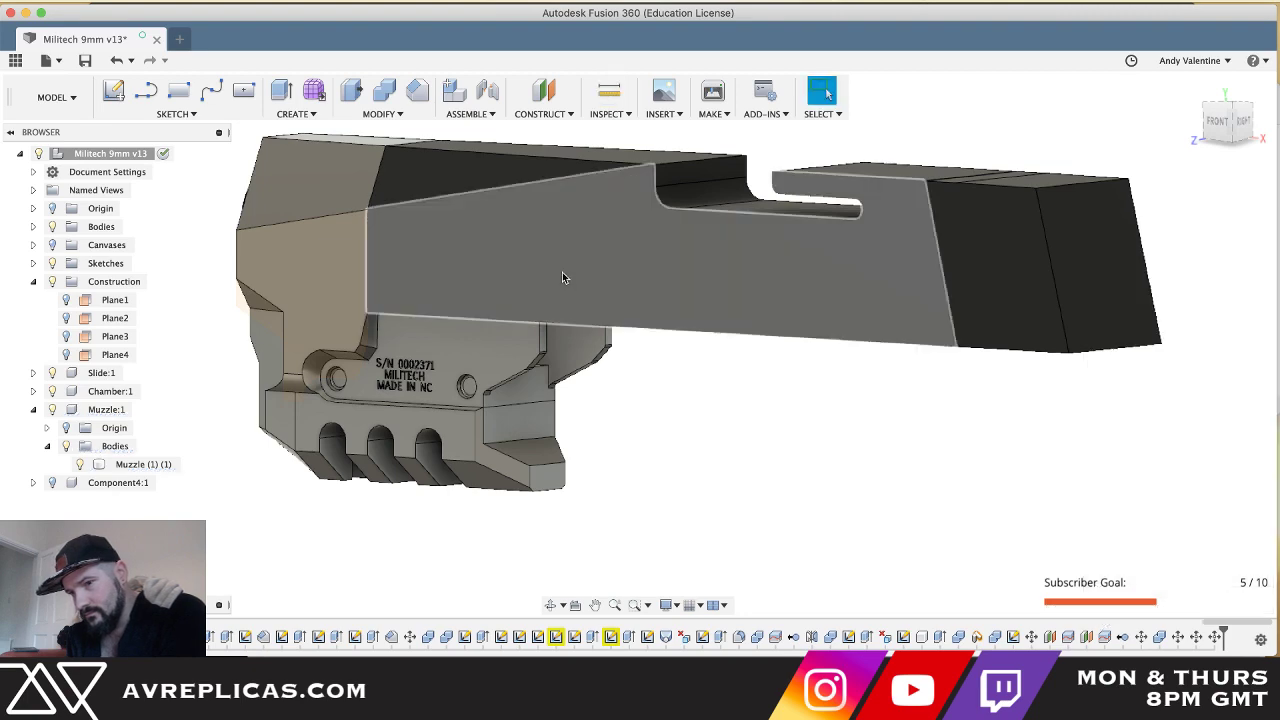
- Start a sketch on the slide's side face and draw a 9.5 mm line down its front edge from the upper corner
left_click(546, 281)
key("l")
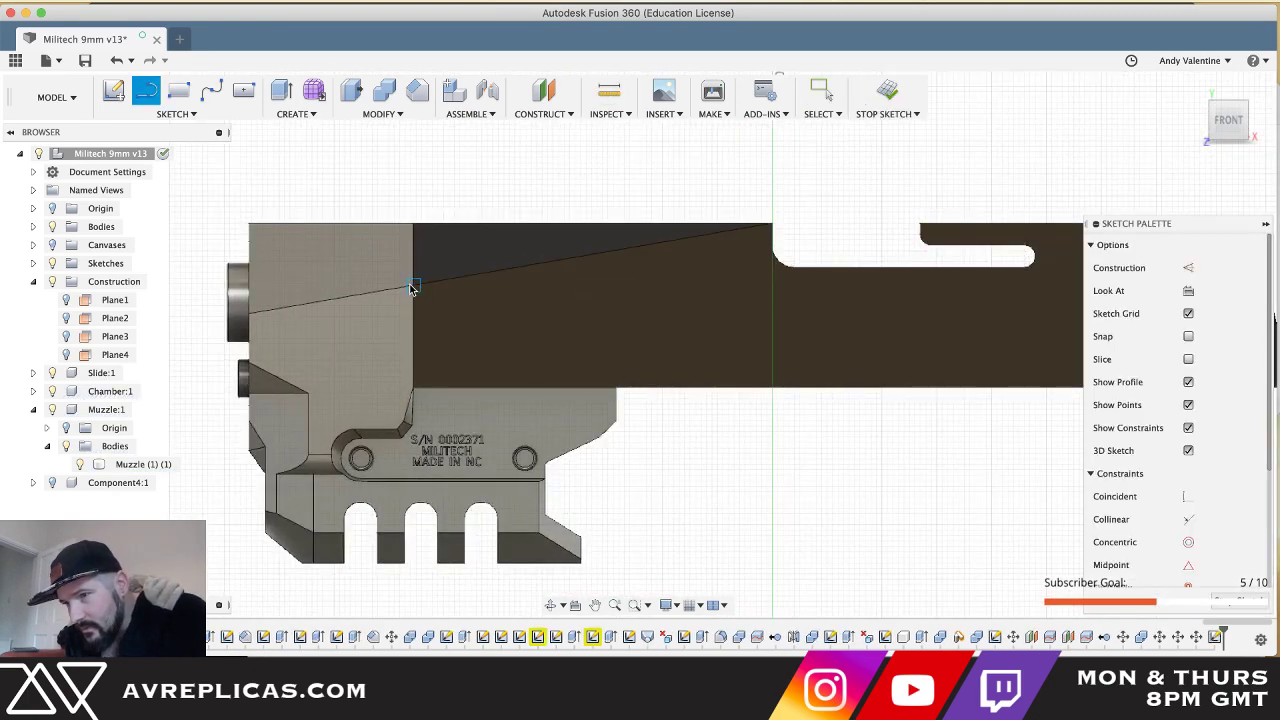
left_click(413, 286)
type("9.5")
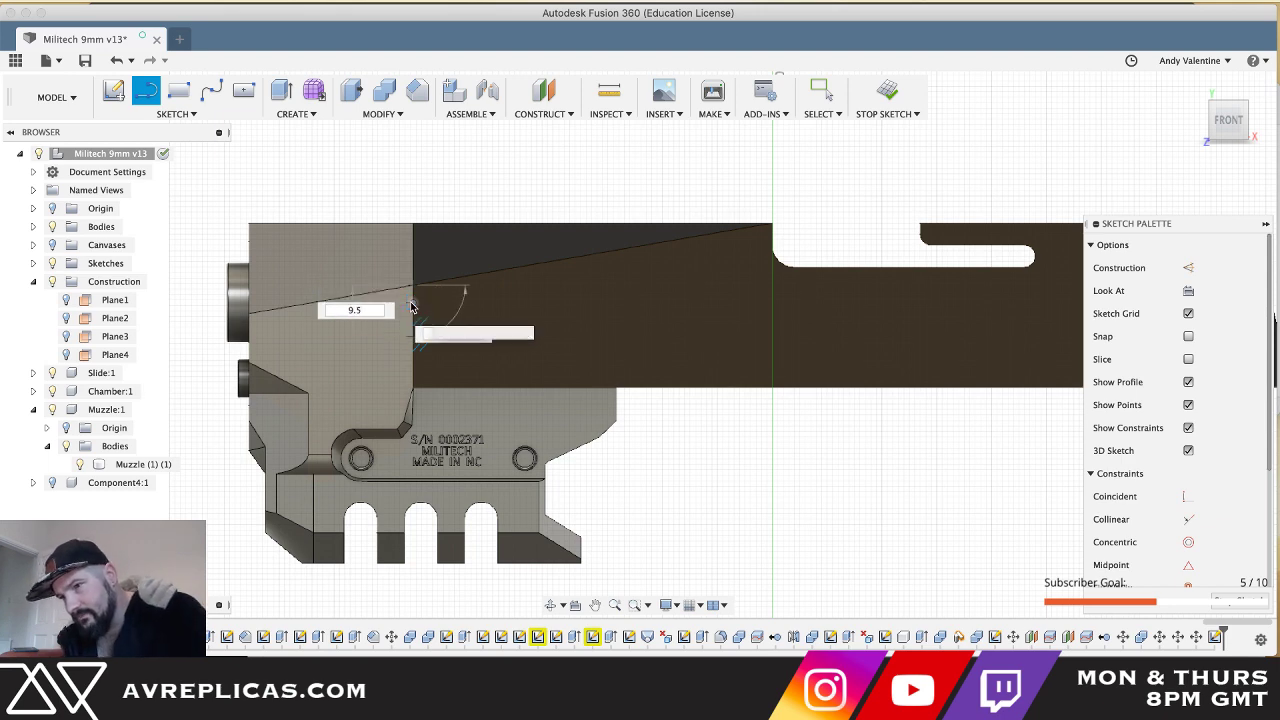
key("Return")
key("Escape")
- Inspect the slide's lower front corner beside the muzzle, then check the Twitch stream page and return to Fusion 360
middle_click_drag(444, 323, 448, 368, "shift")
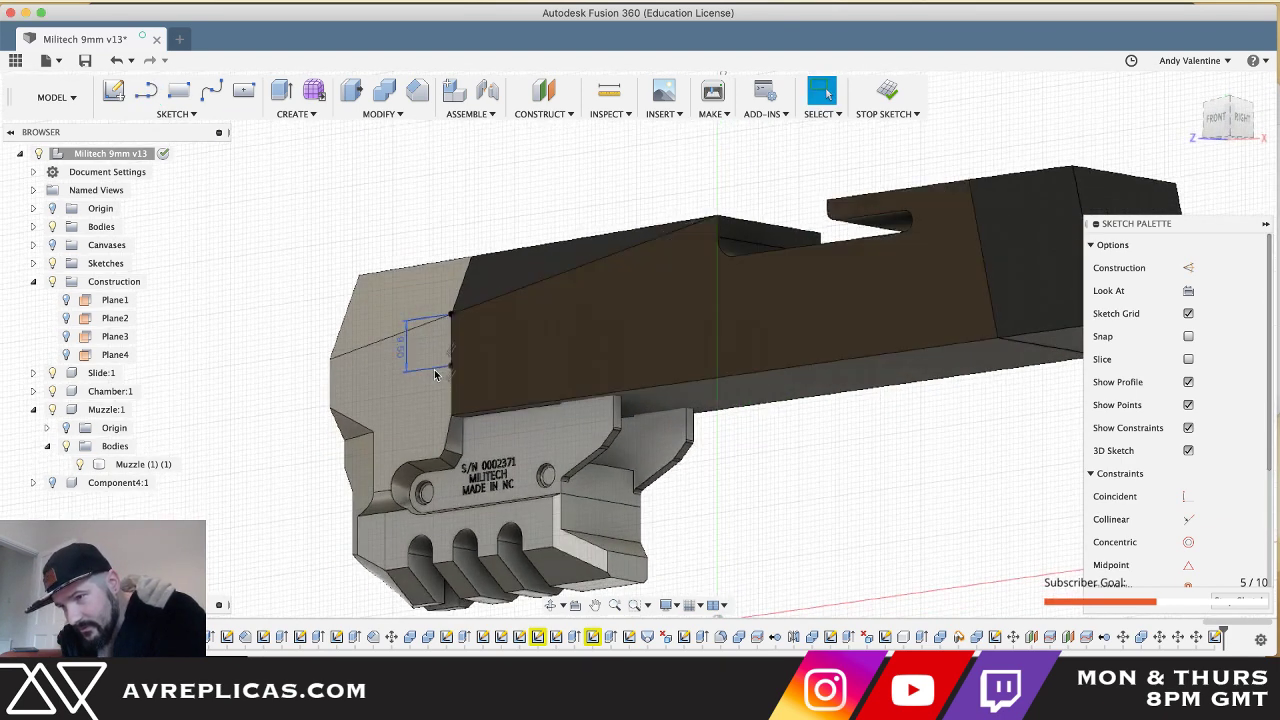
left_click(462, 423)
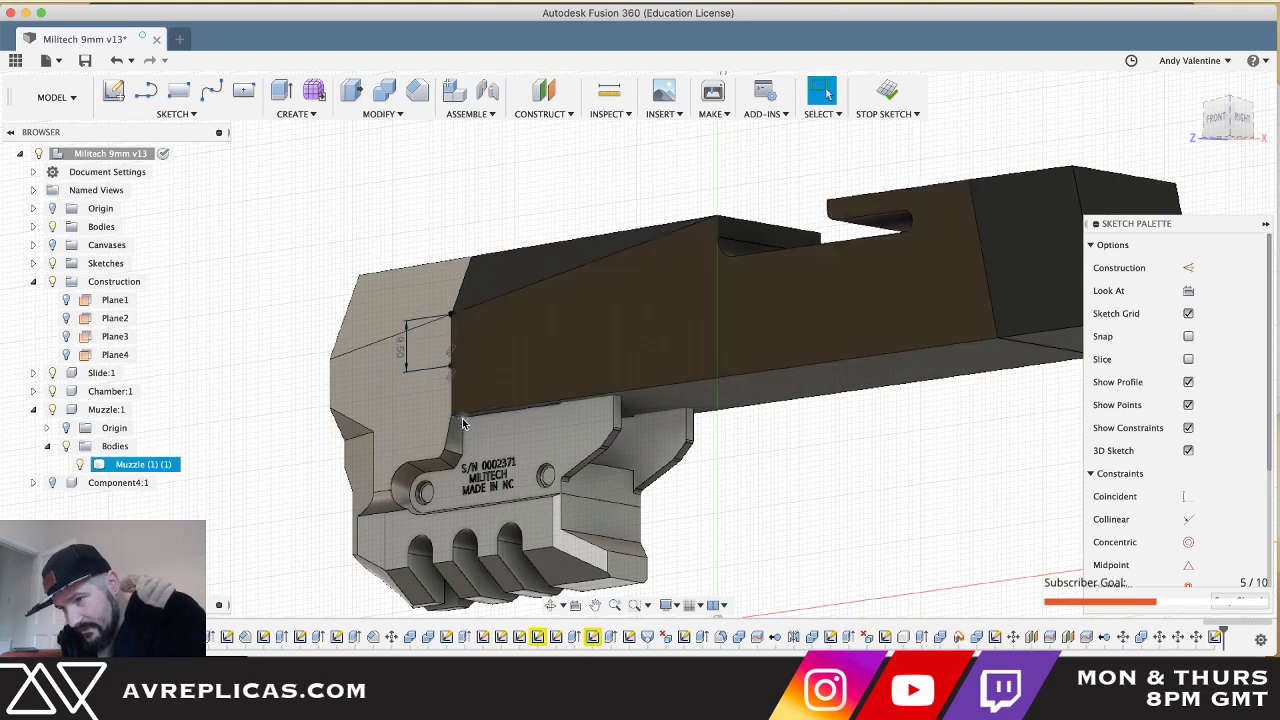
key("super+Tab")
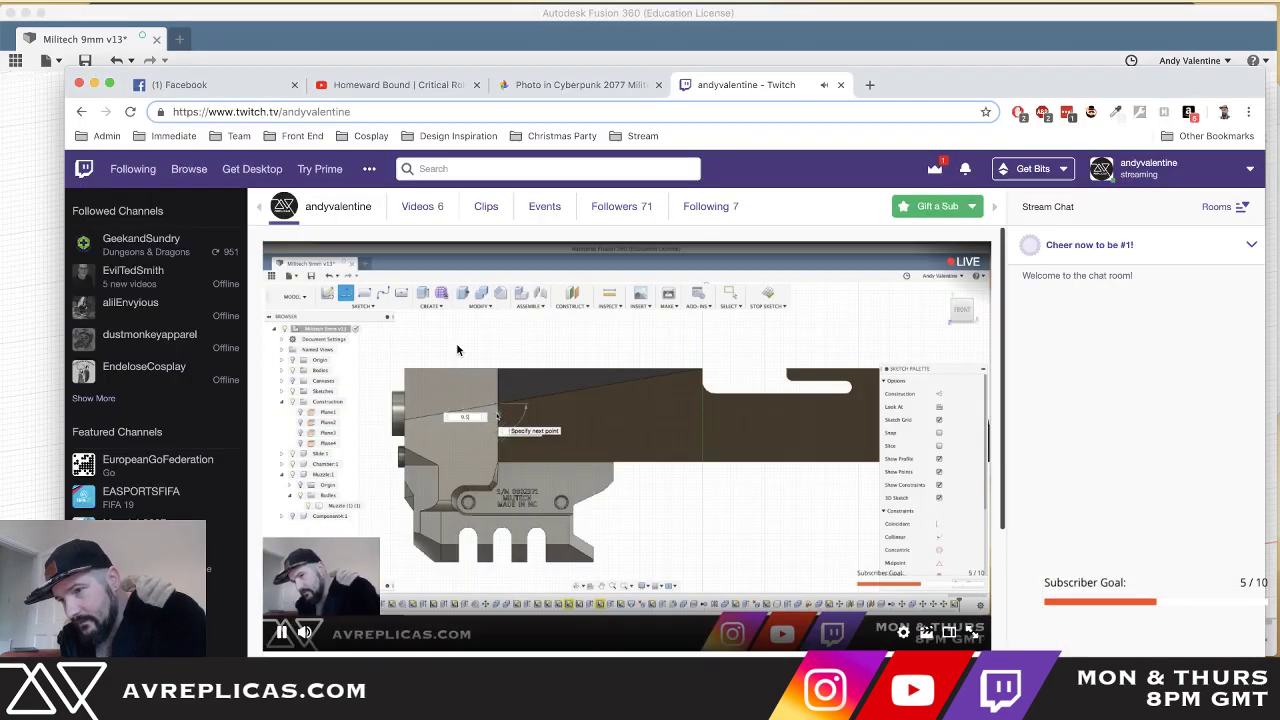
key("super+Tab")
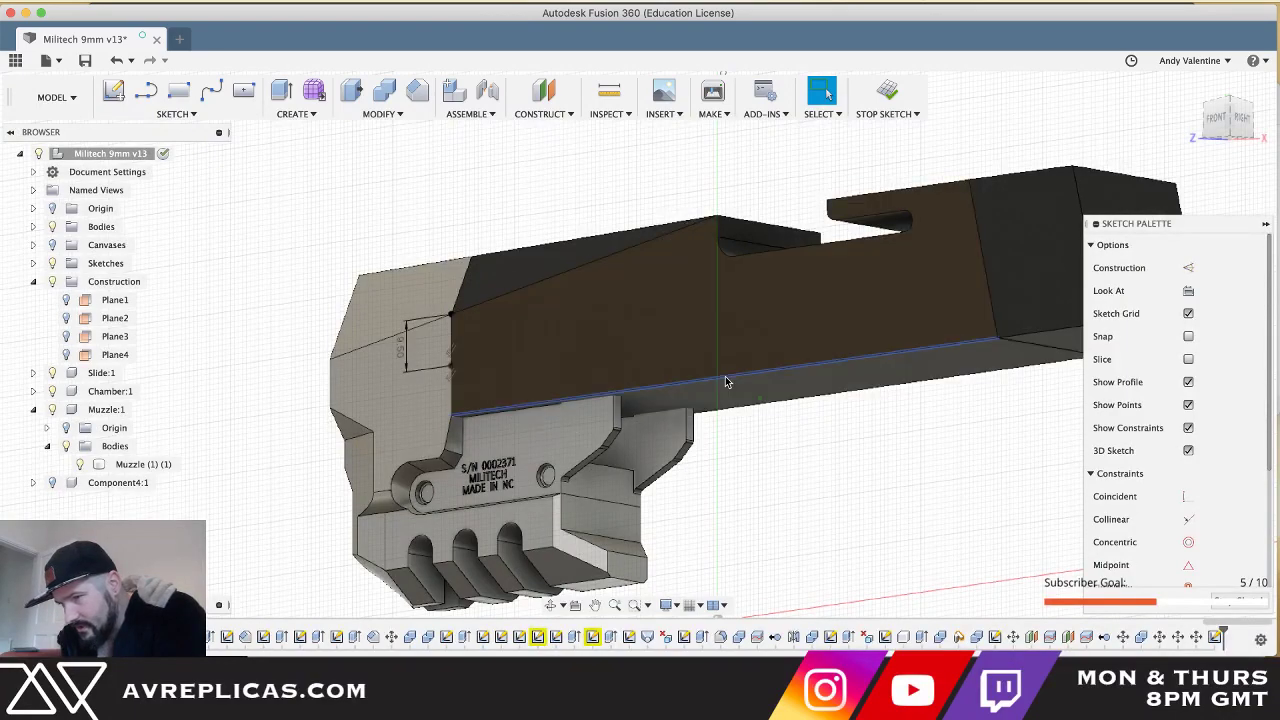
- Examine the seam between the slide's lower edge and the top of the muzzle's side plate from the front and below
scroll(727, 382, "left", 10, "shift")
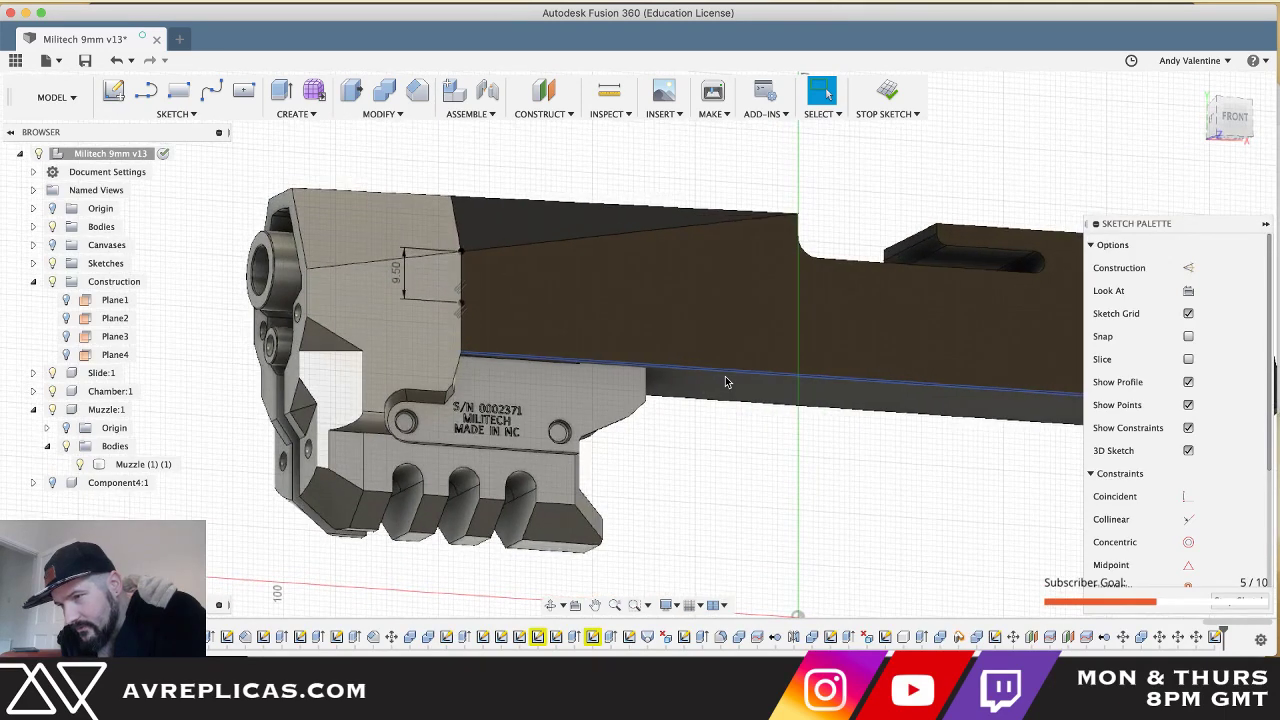
scroll(727, 382, "up", 4)
left_click(150, 464)
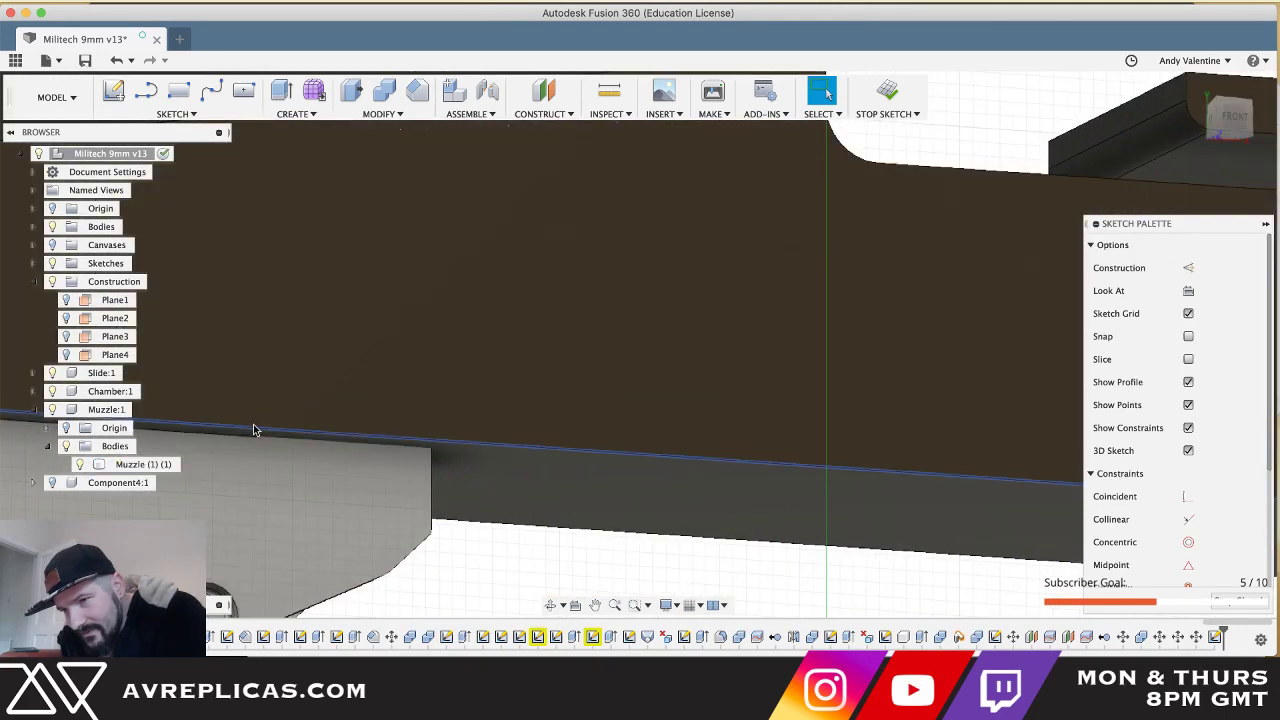
scroll(247, 441, "right", 3, "shift")
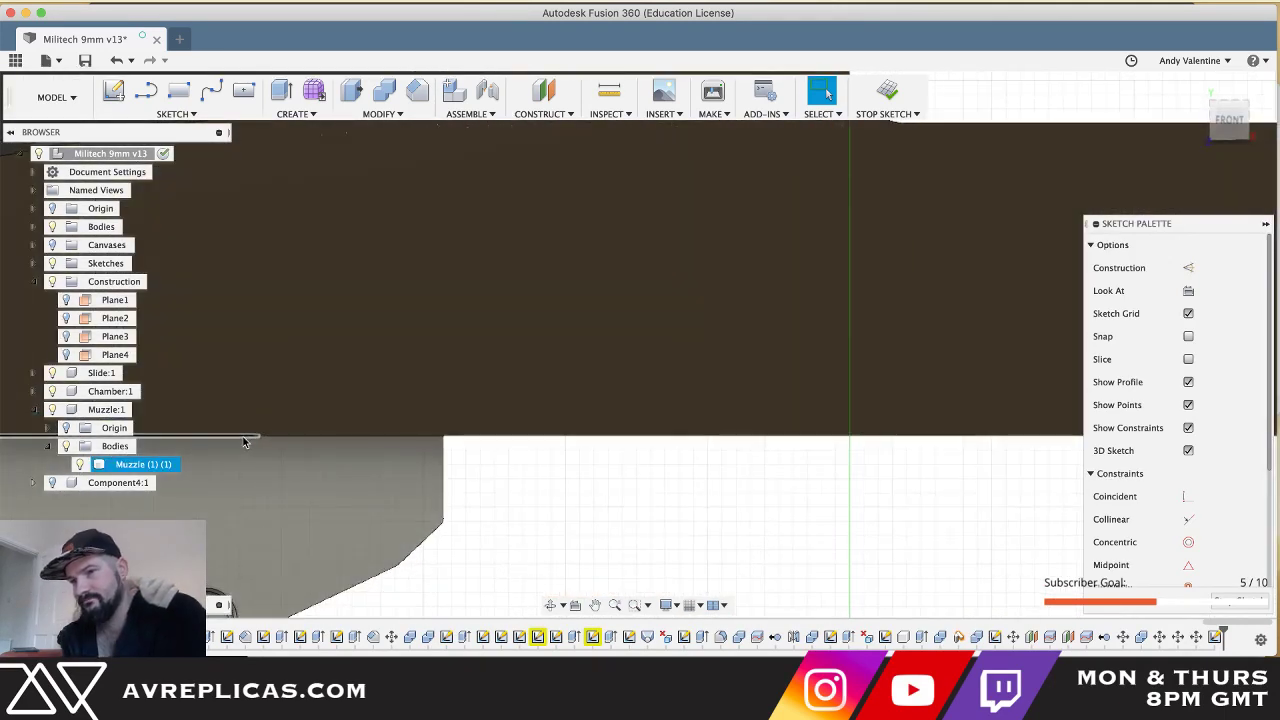
scroll(245, 441, "left", 3)
scroll(243, 441, "left", 5)
scroll(243, 441, "right", 3, "shift")
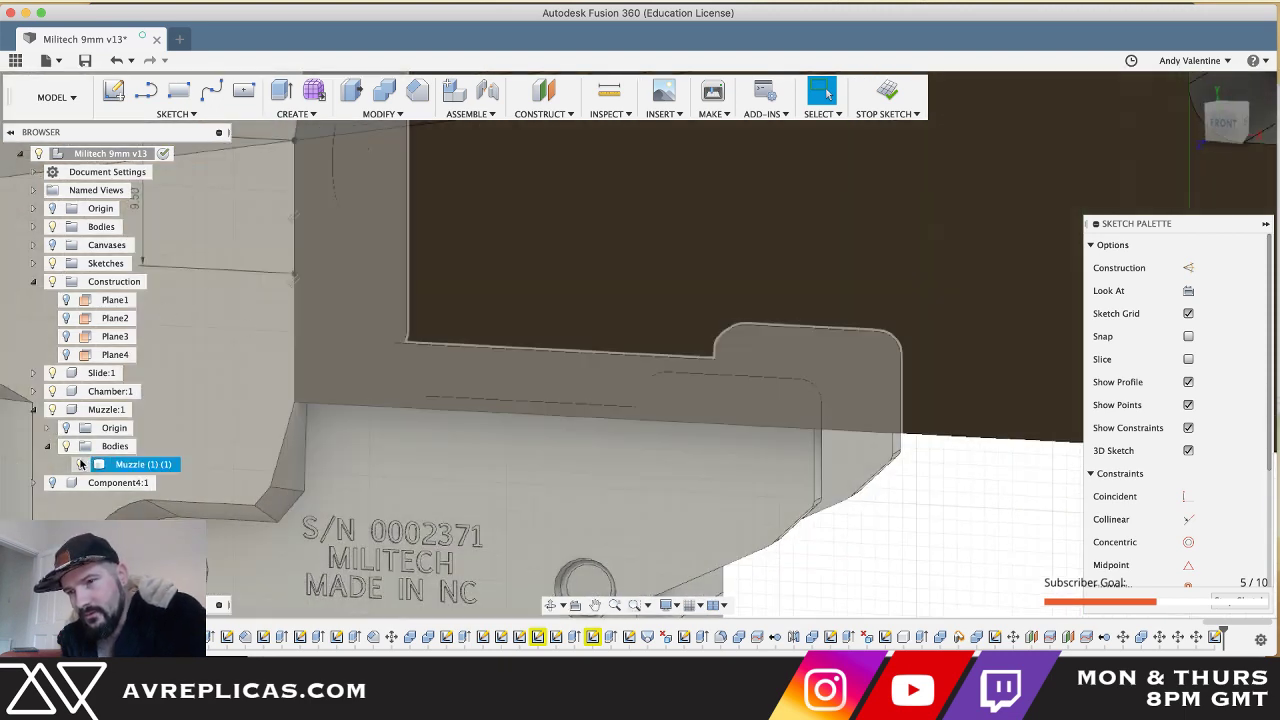
left_click(307, 347)
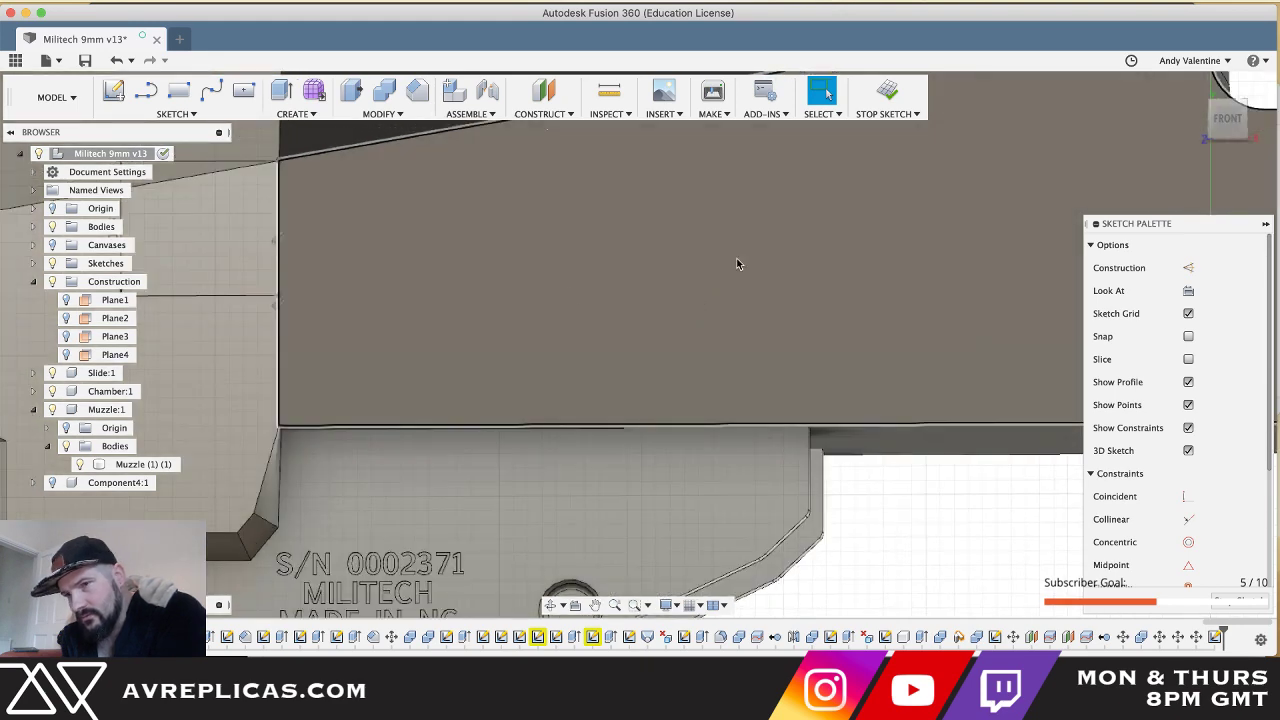
scroll(678, 443, "down", 5, "shift")
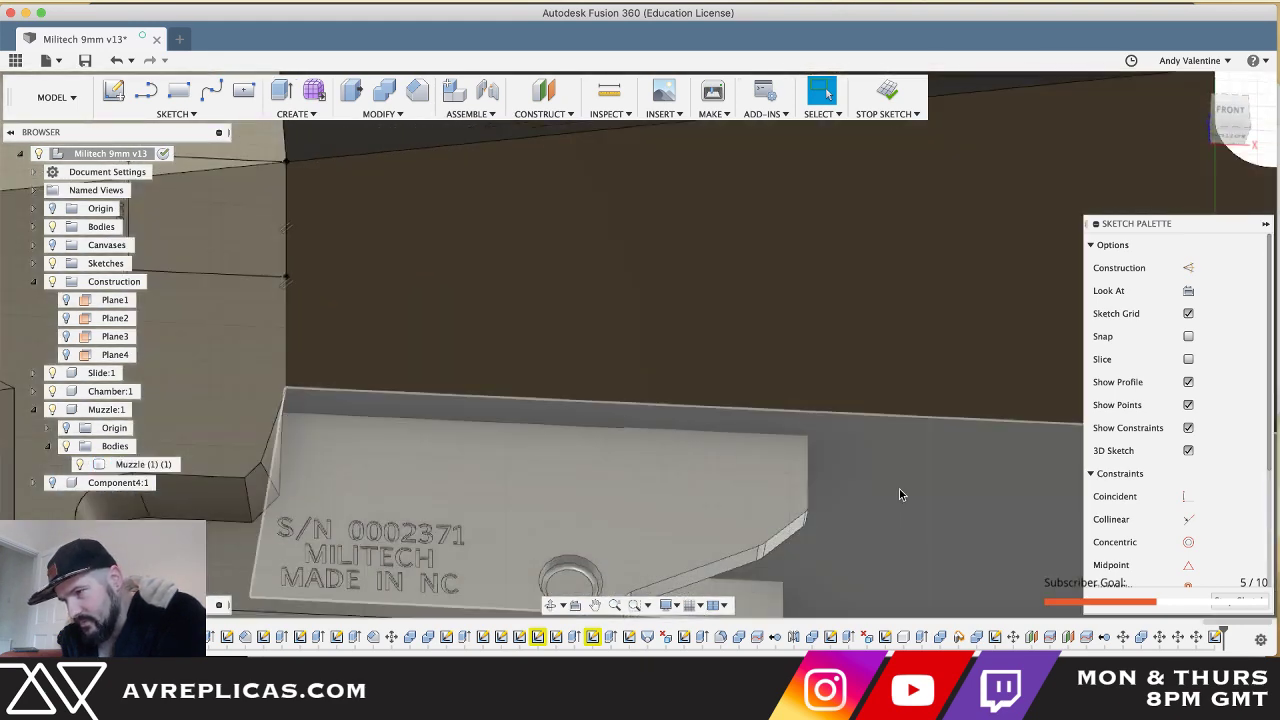
- Extrude the slide's underside to the muzzle plate's hidden face at 0.015 mm, temporarily hiding the Chamber component to pick it
left_click(899, 490)
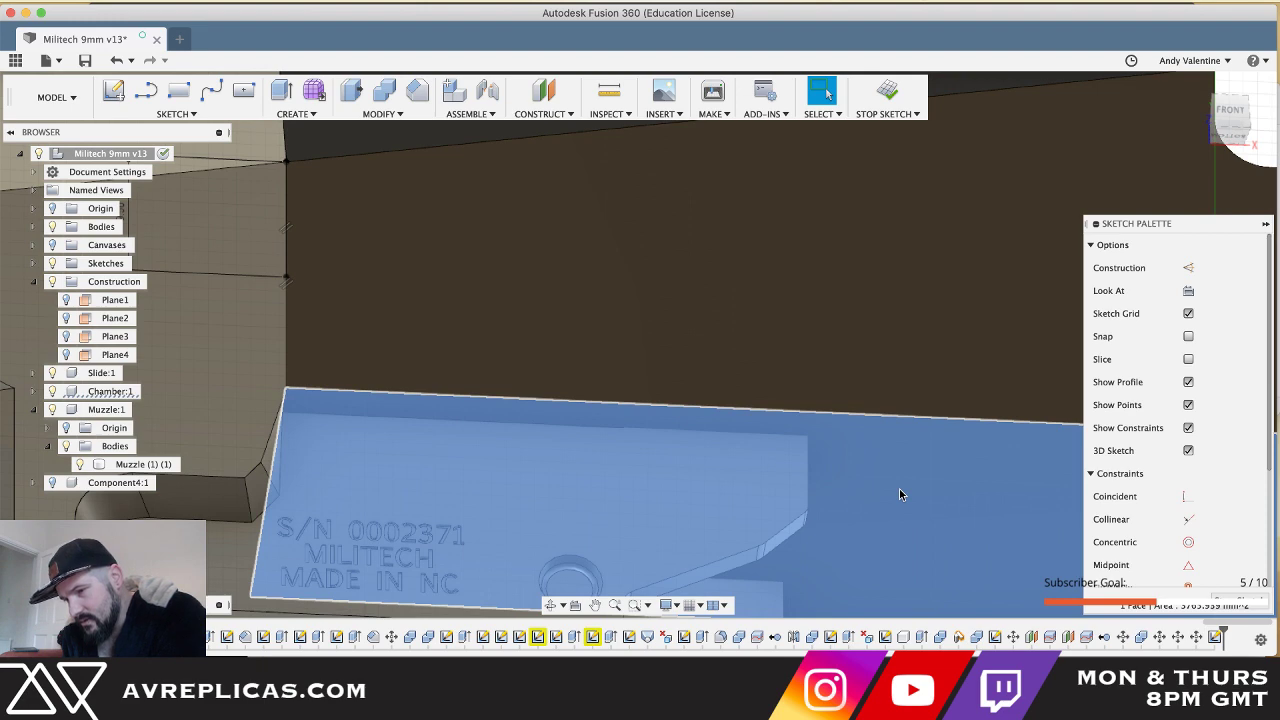
key("e")
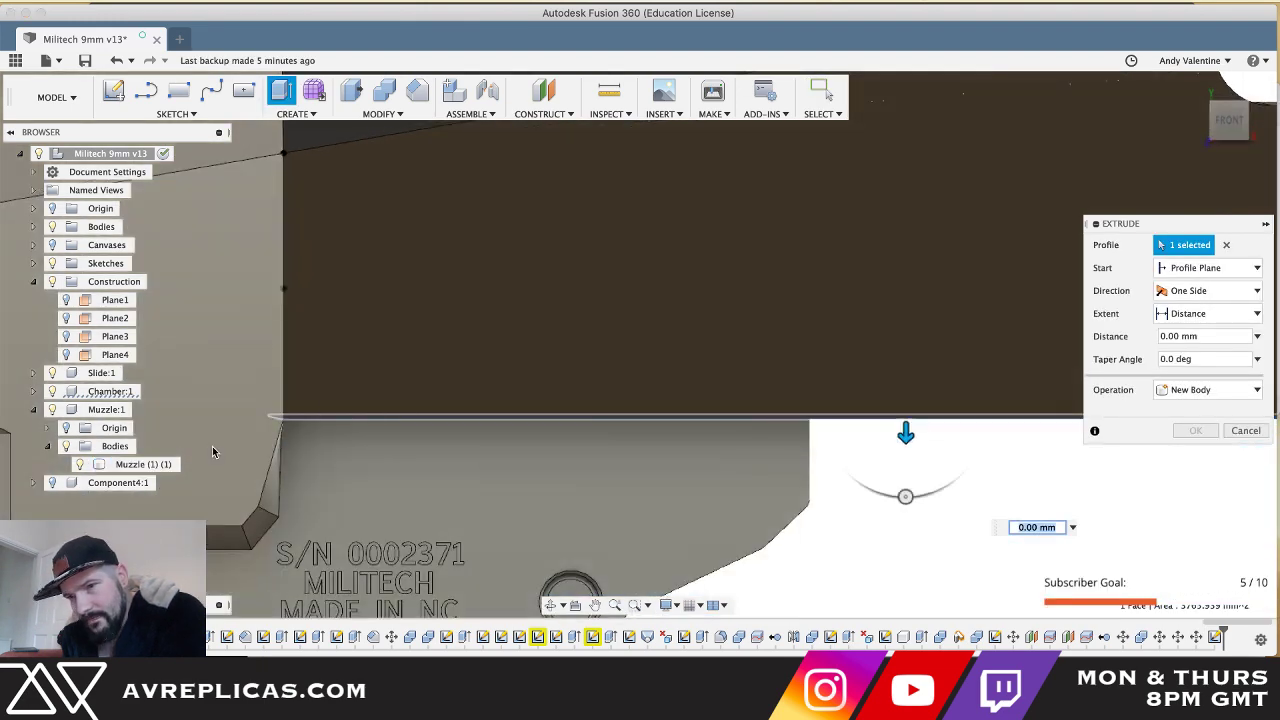
left_click(51, 391)
middle_click_drag(391, 475, 365, 414, "shift")
left_click(366, 414)
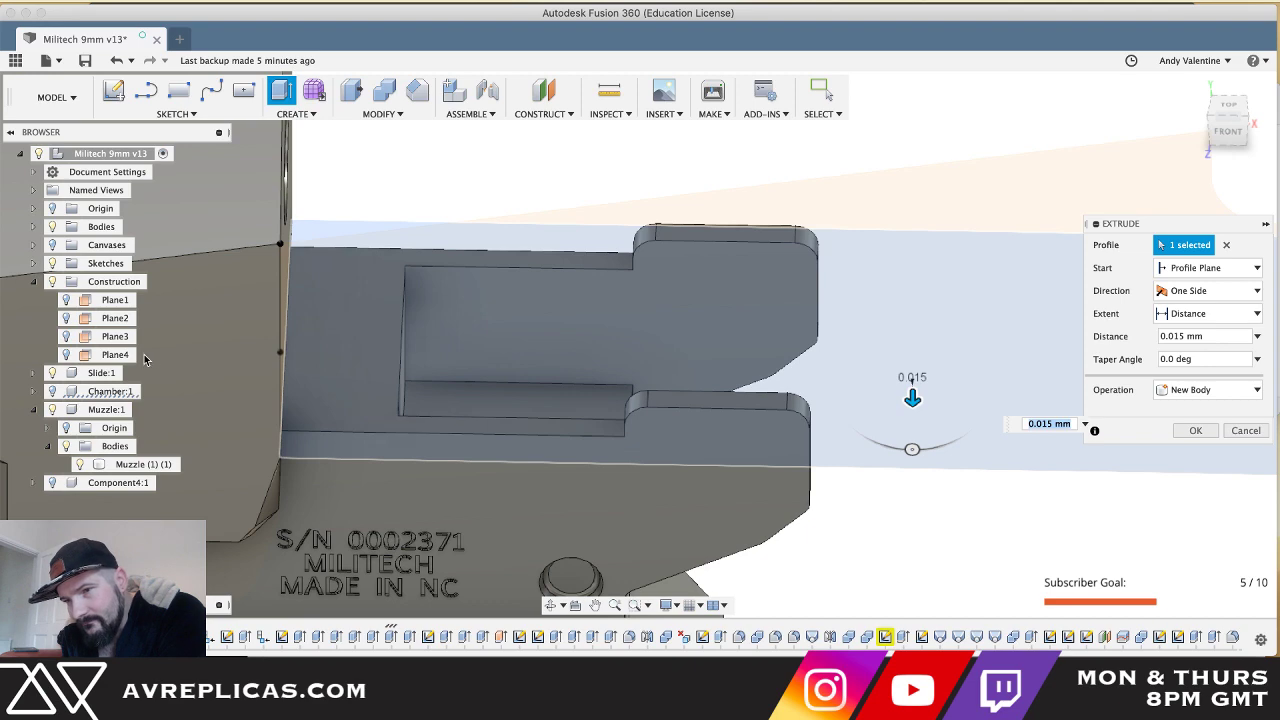
left_click(53, 392)
- Hide the Muzzle component to exclude it and complete the slide underside extrusion with the Join operation
middle_click_drag(532, 467, 533, 470, "shift")
scroll(532, 470, "up", 5)
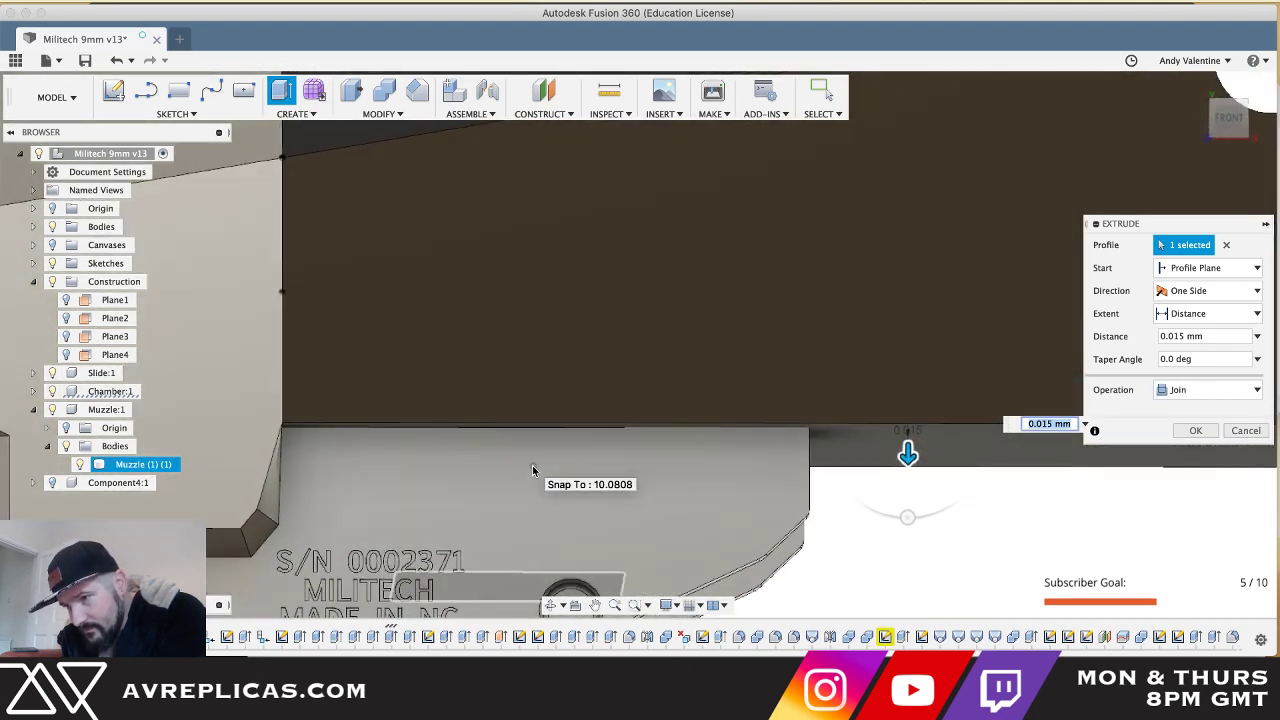
scroll(532, 470, "down", 1)
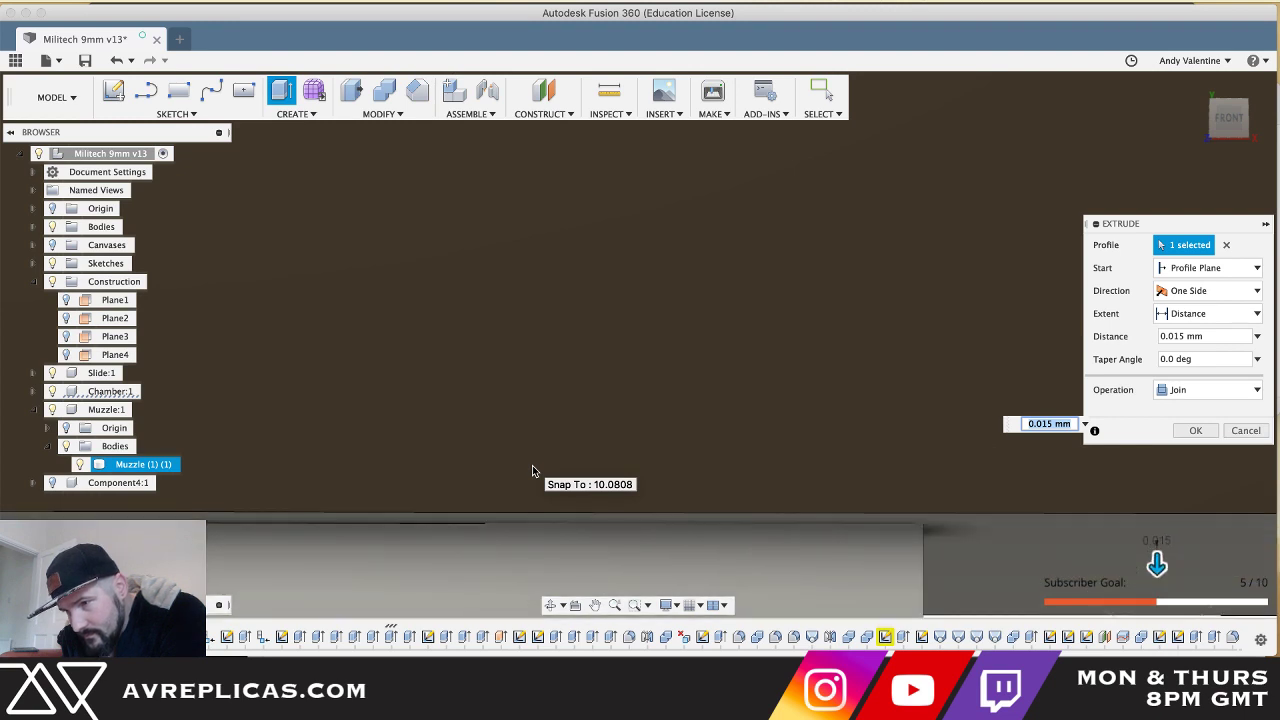
scroll(532, 471, "down", 1)
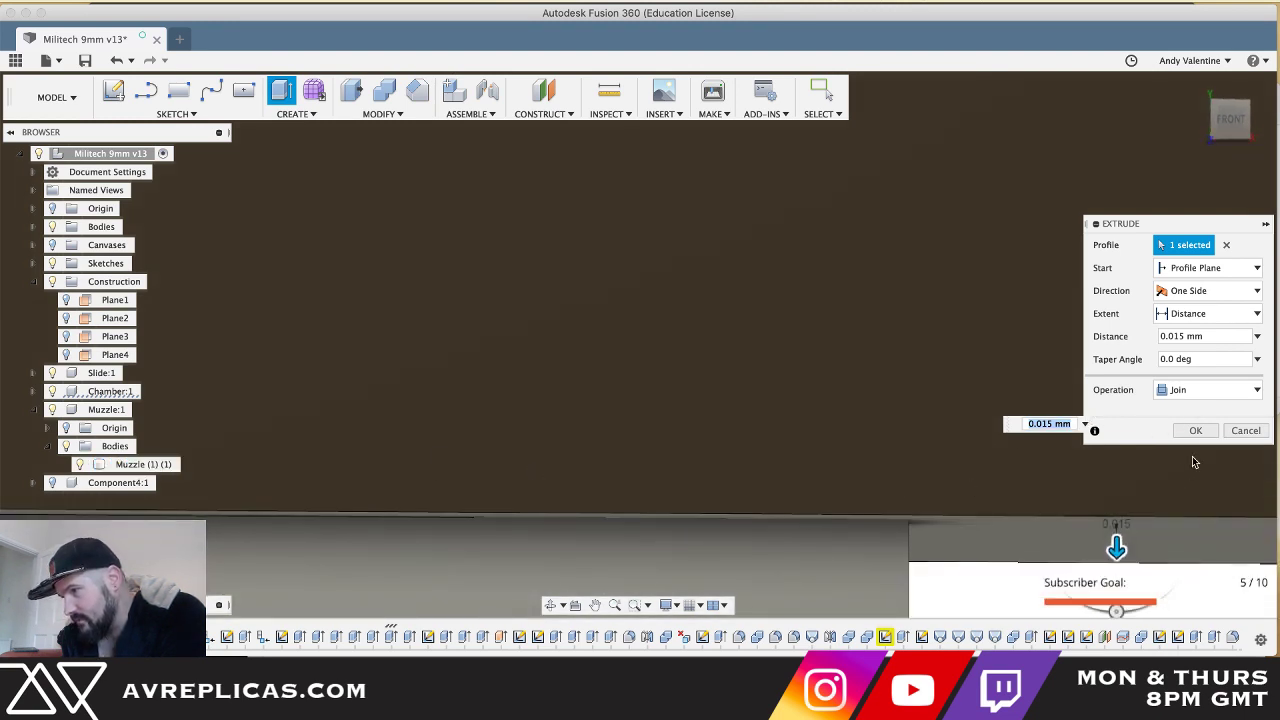
left_click(1210, 391)
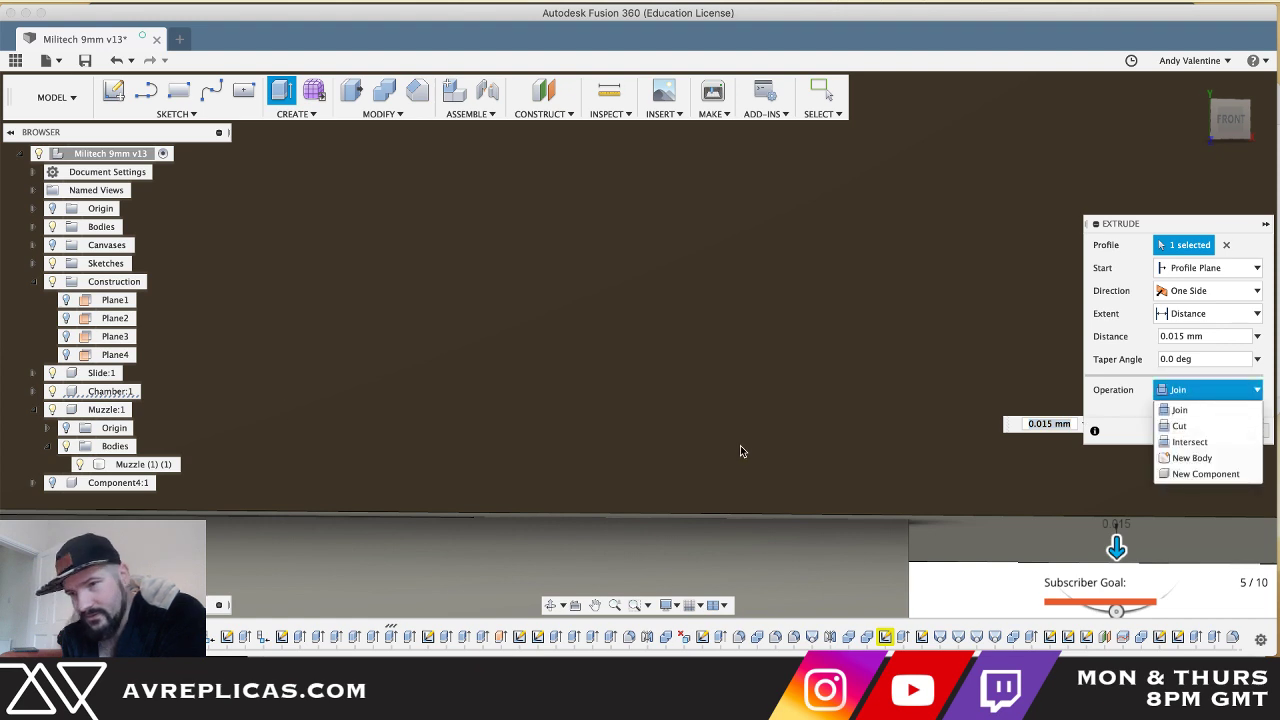
left_click(53, 411)
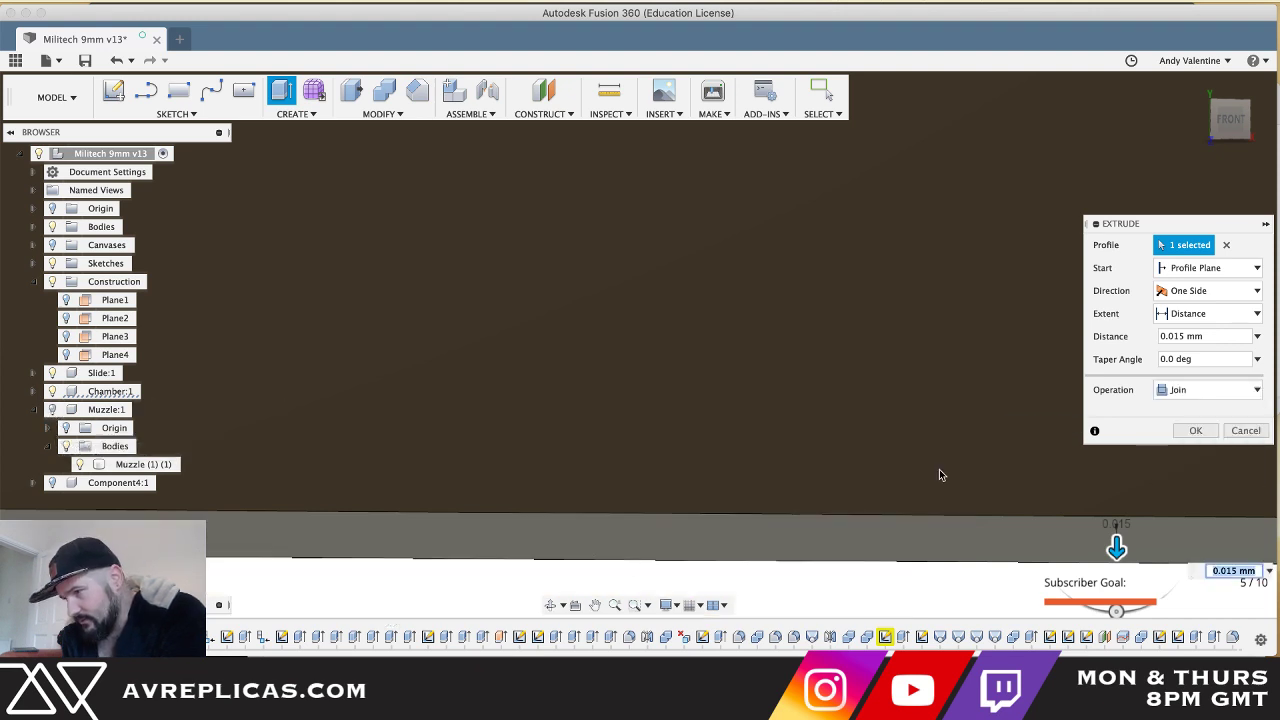
key("Return")
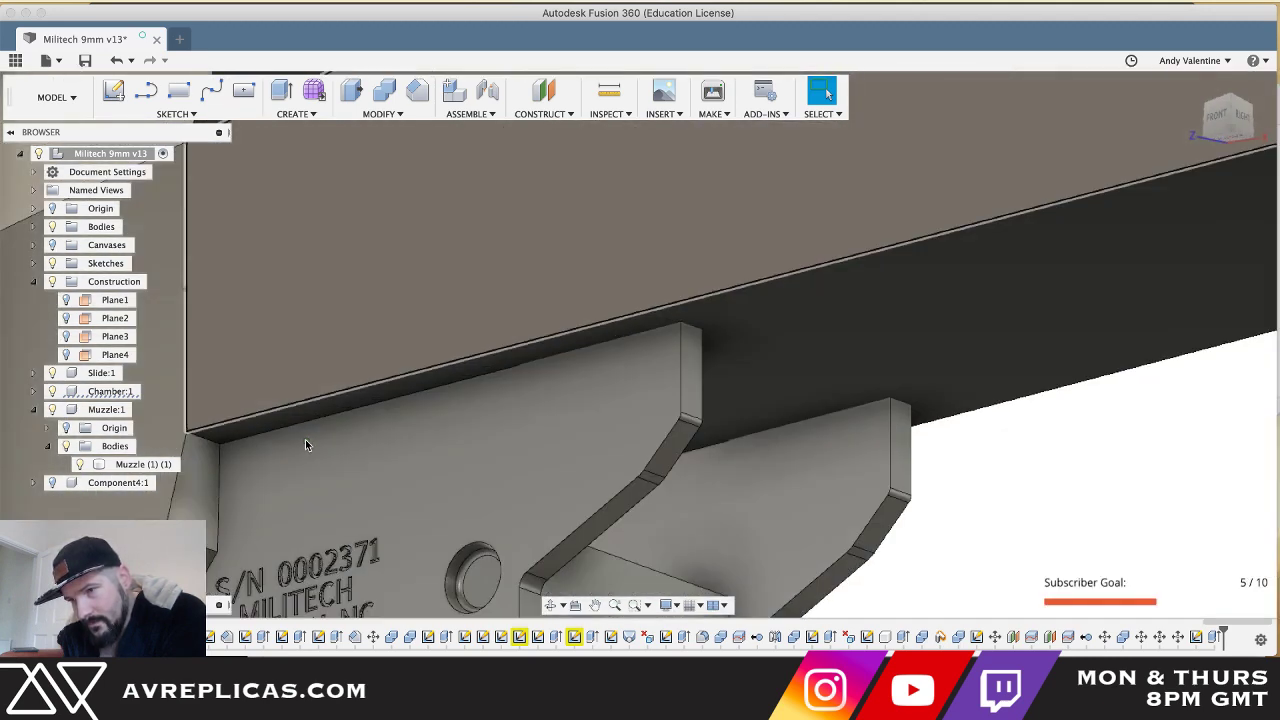
- Switch to Photoshop and measure along the reference slide from the muzzle block's rear edge, near its upper bevel and below the MILITECH lettering
middle_click_drag(305, 439, 305, 439, "shift")
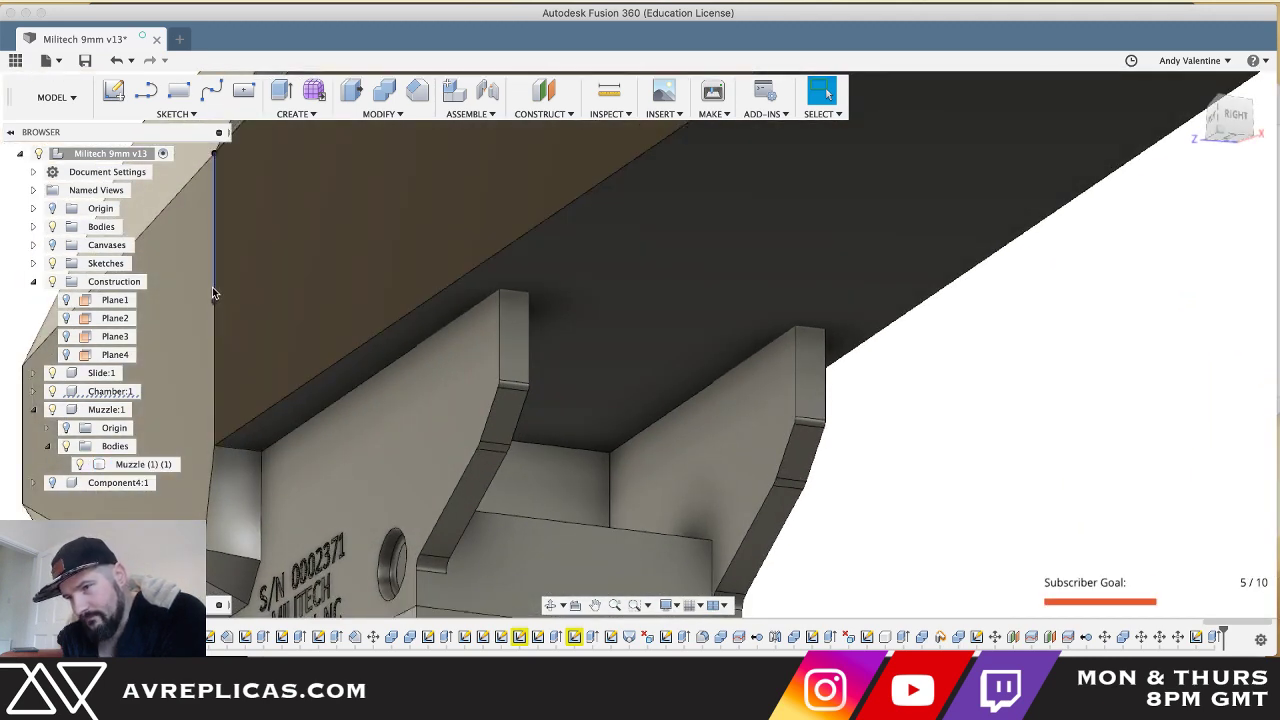
key("super+Tab")
key("super+Tab")
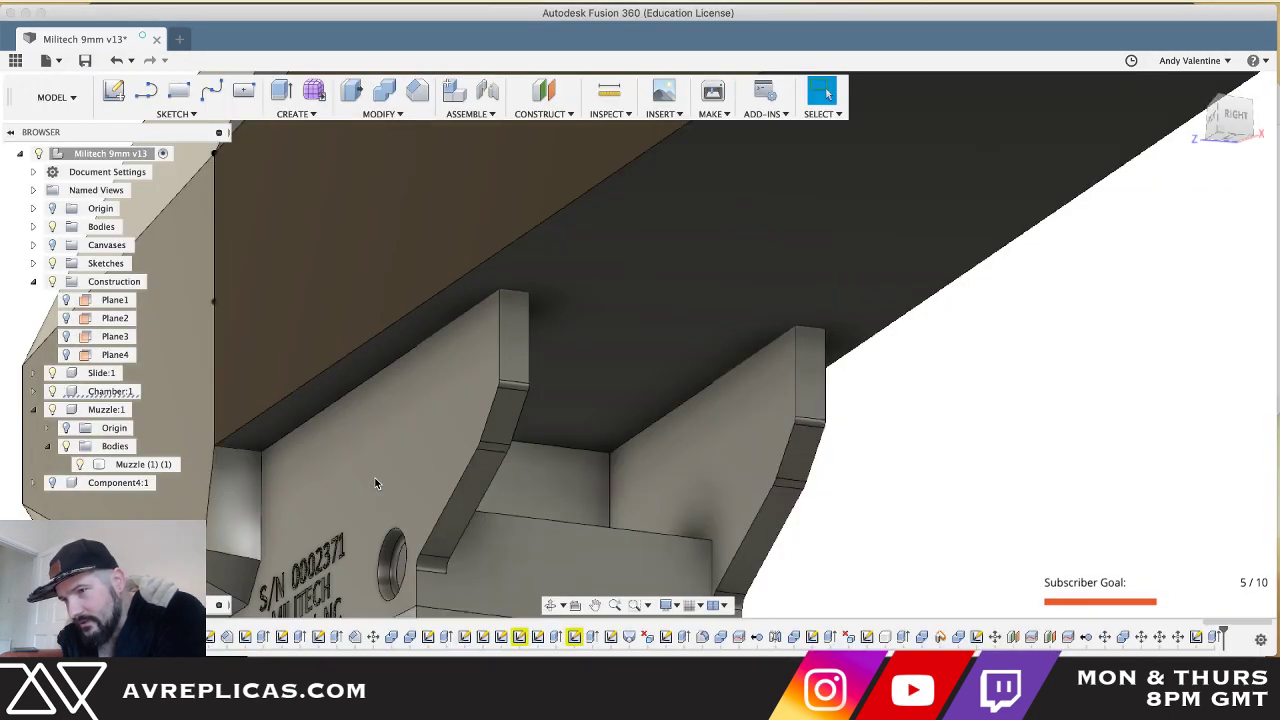
key("super+Tab")
key("super+Tab")
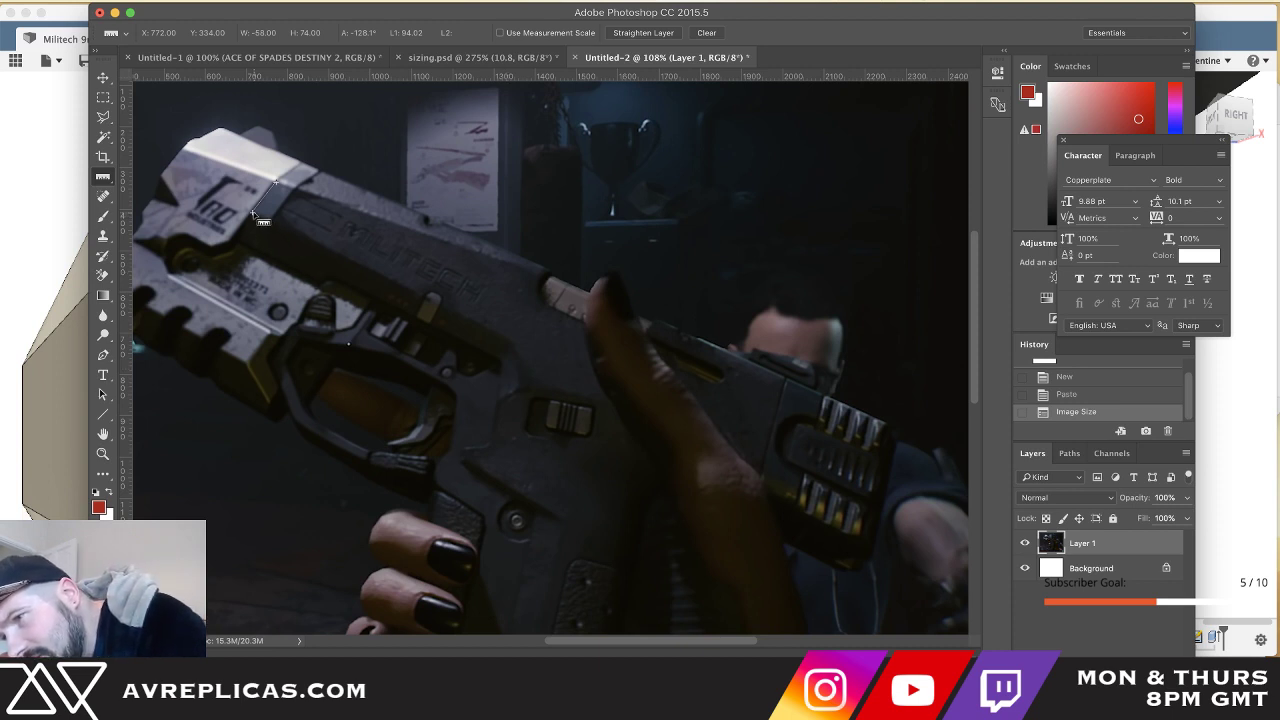
left_click_drag(253, 214, 452, 278)
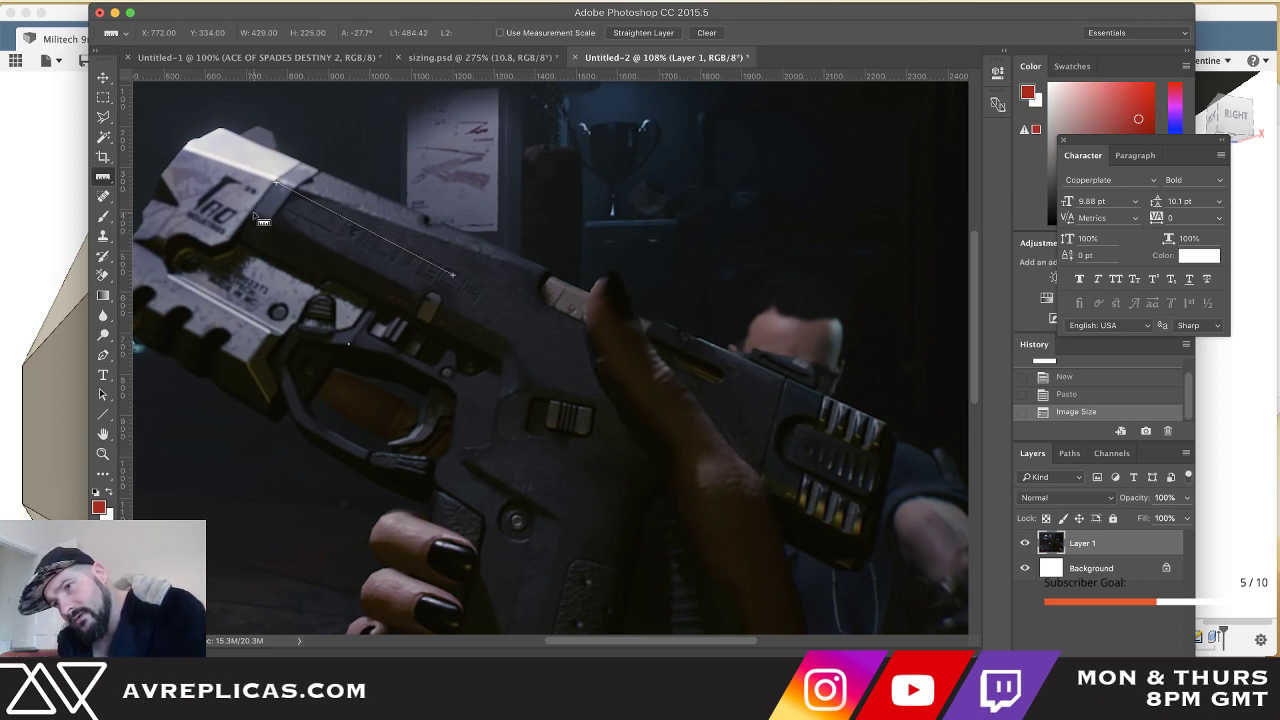
mouse_move(256, 212)
left_mouse_down()
mouse_move(470, 300)
mouse_move(505, 338)
mouse_move(525, 283)
mouse_move(520, 340)
left_mouse_up()
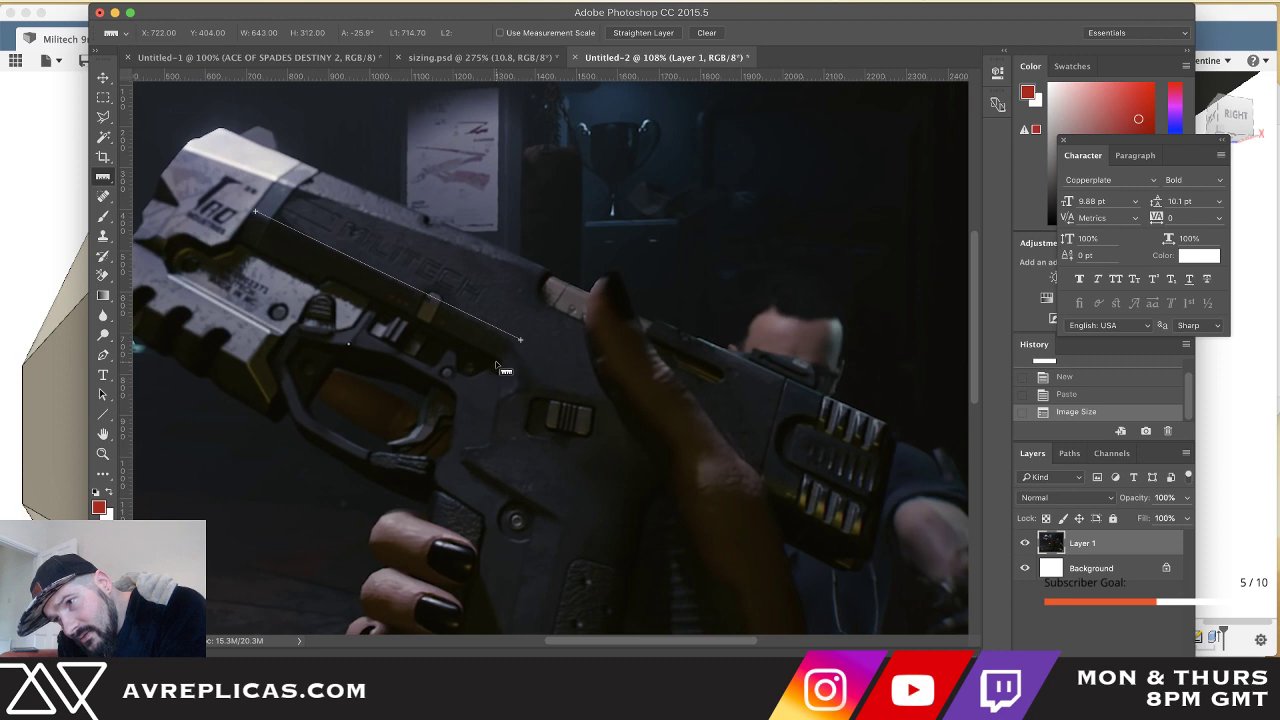
- Measure the reference slide's lower edge from the muzzle plate to its rear end above the trigger guard, then return to Fusion 360
left_click_drag(331, 279, 500, 365)
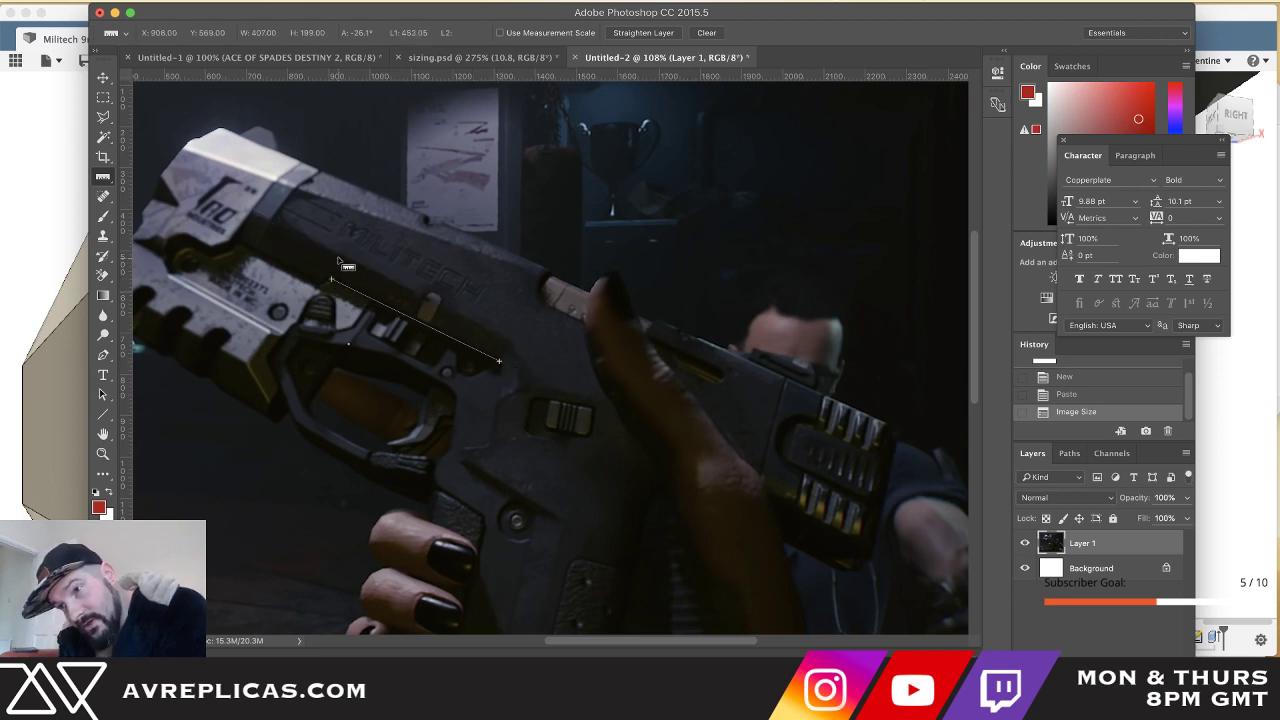
left_click_drag(380, 256, 508, 246)
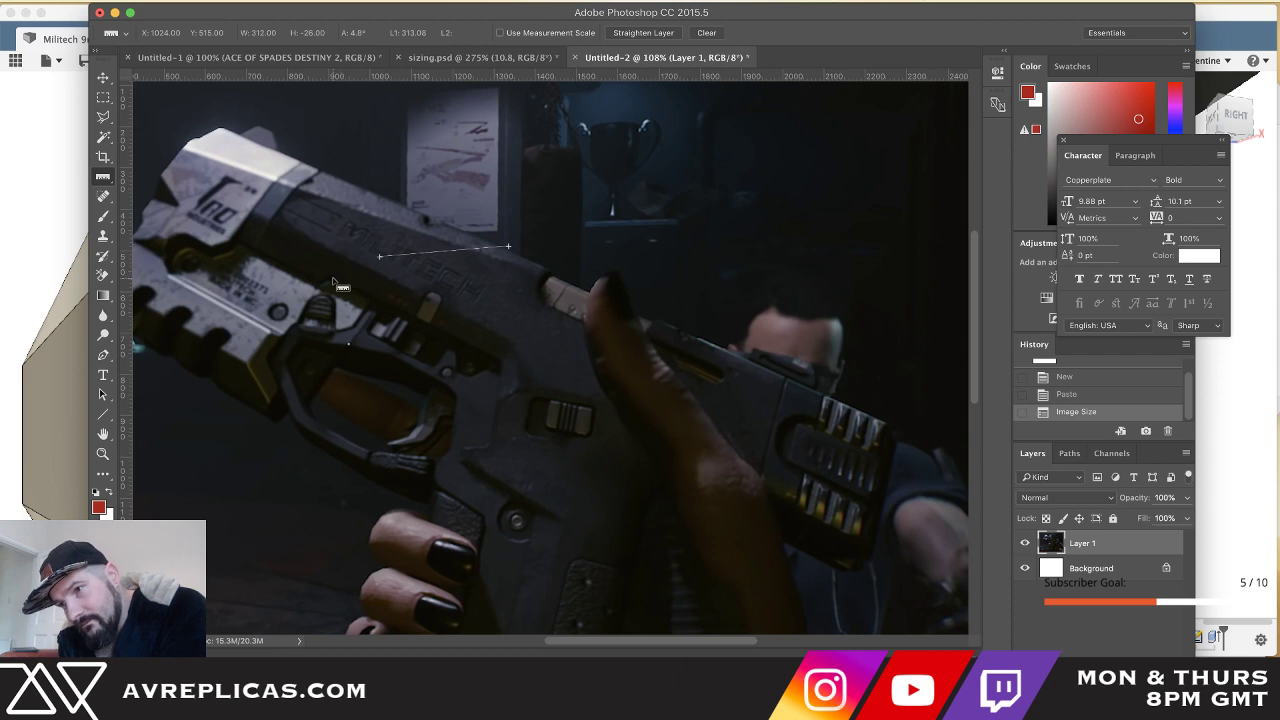
left_click_drag(334, 280, 500, 363)
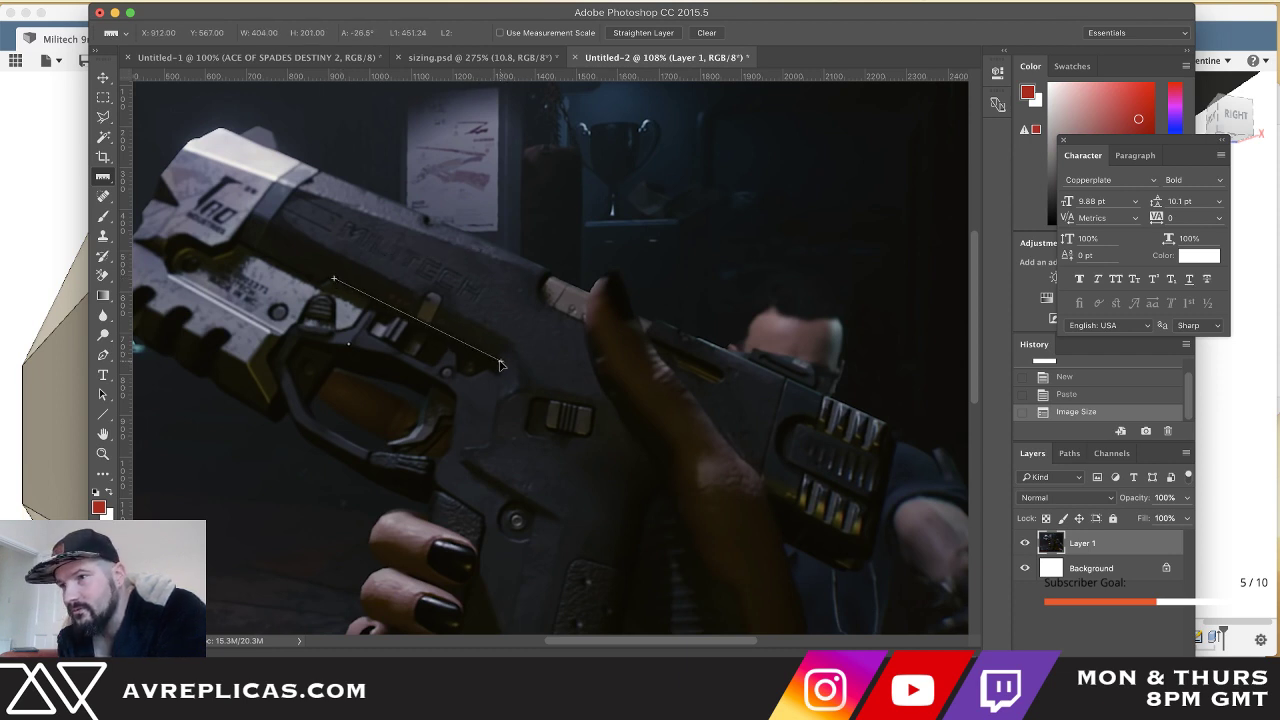
key("super+Tab")
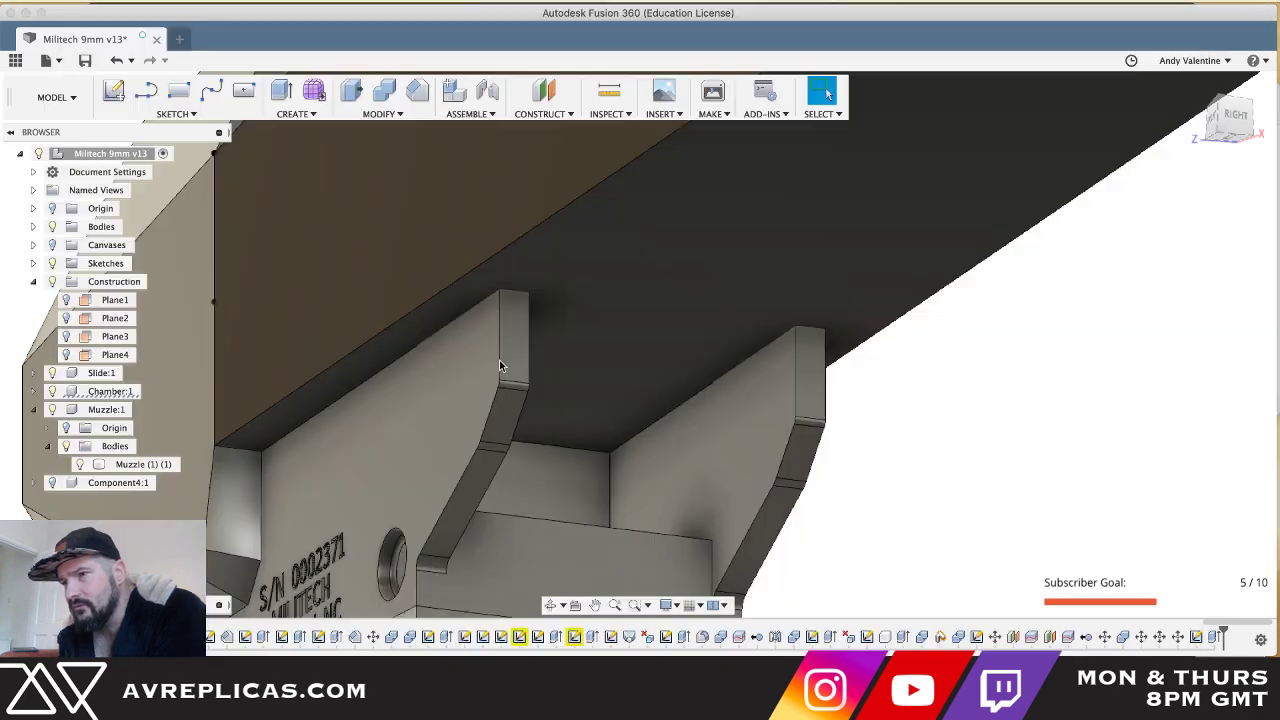
- Adjust the Chamber component's opacity until the muzzle plate's raised tab shows through the semi-transparent slide
scroll(557, 377, "up", 5)
scroll(557, 378, "down", 5)
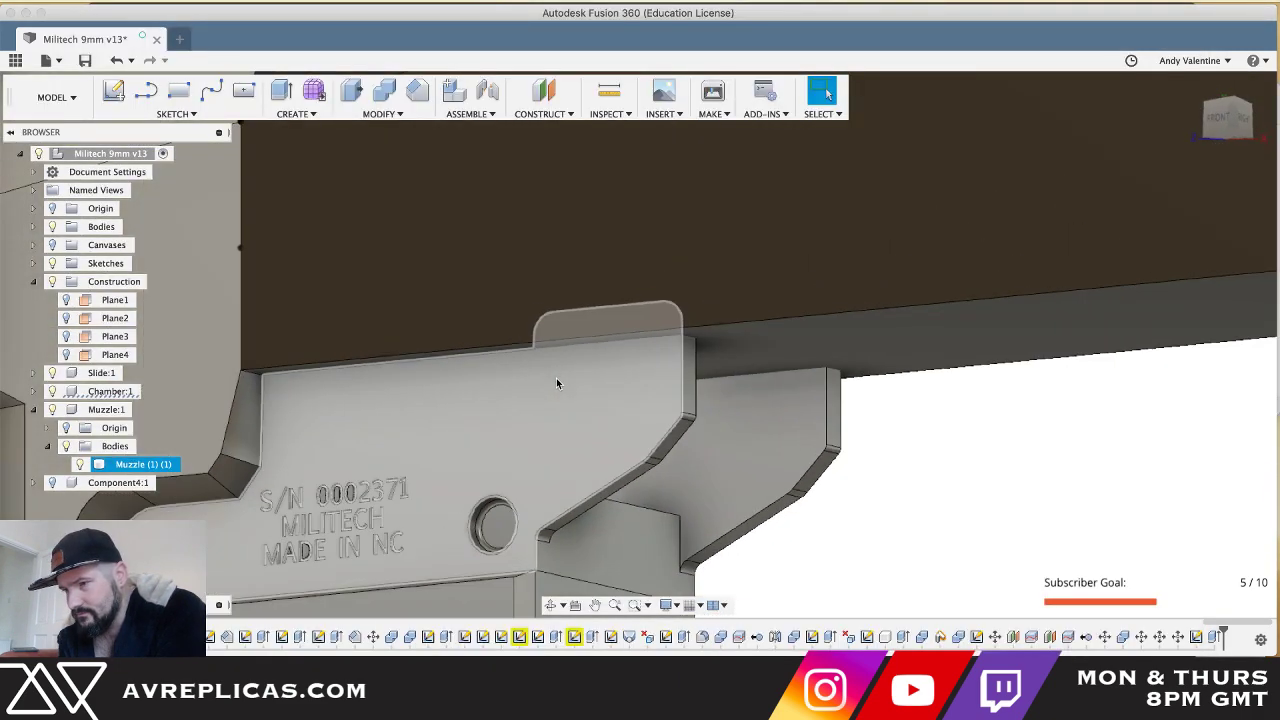
scroll(557, 378, "left", 5, "shift")
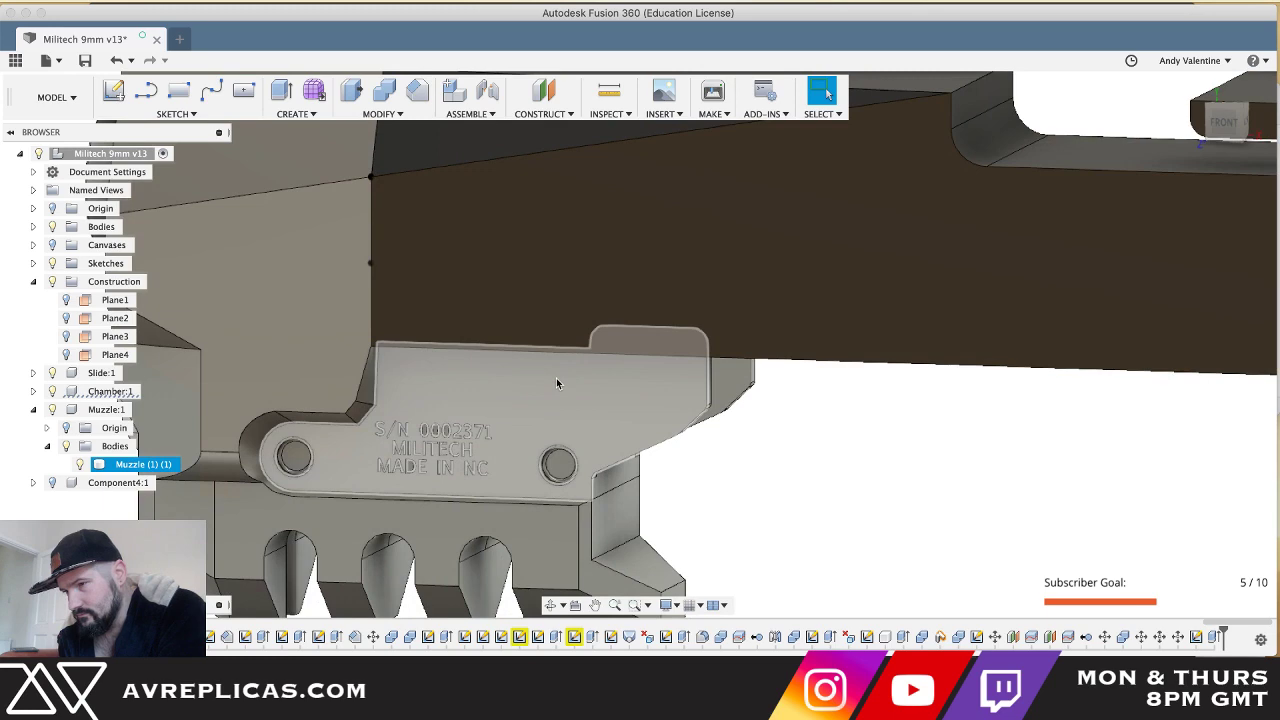
key("super+Tab")
key("super+Tab")
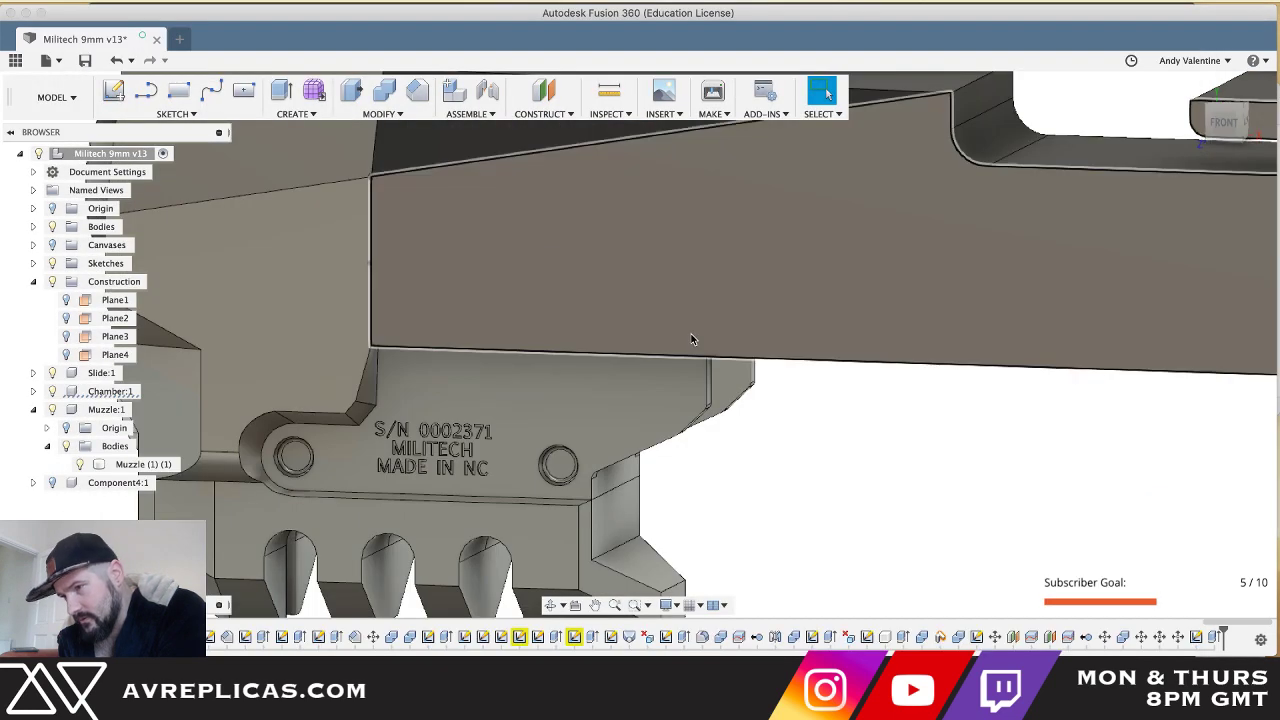
left_click(601, 386)
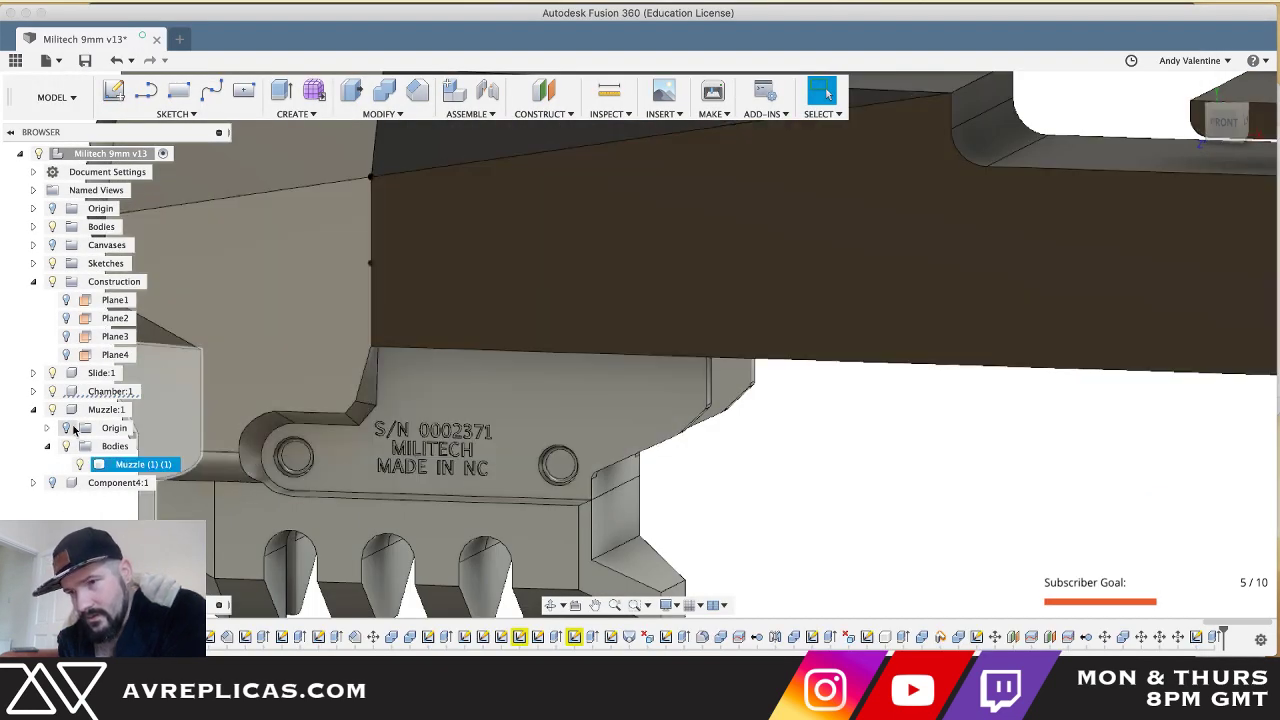
right_click(100, 391)
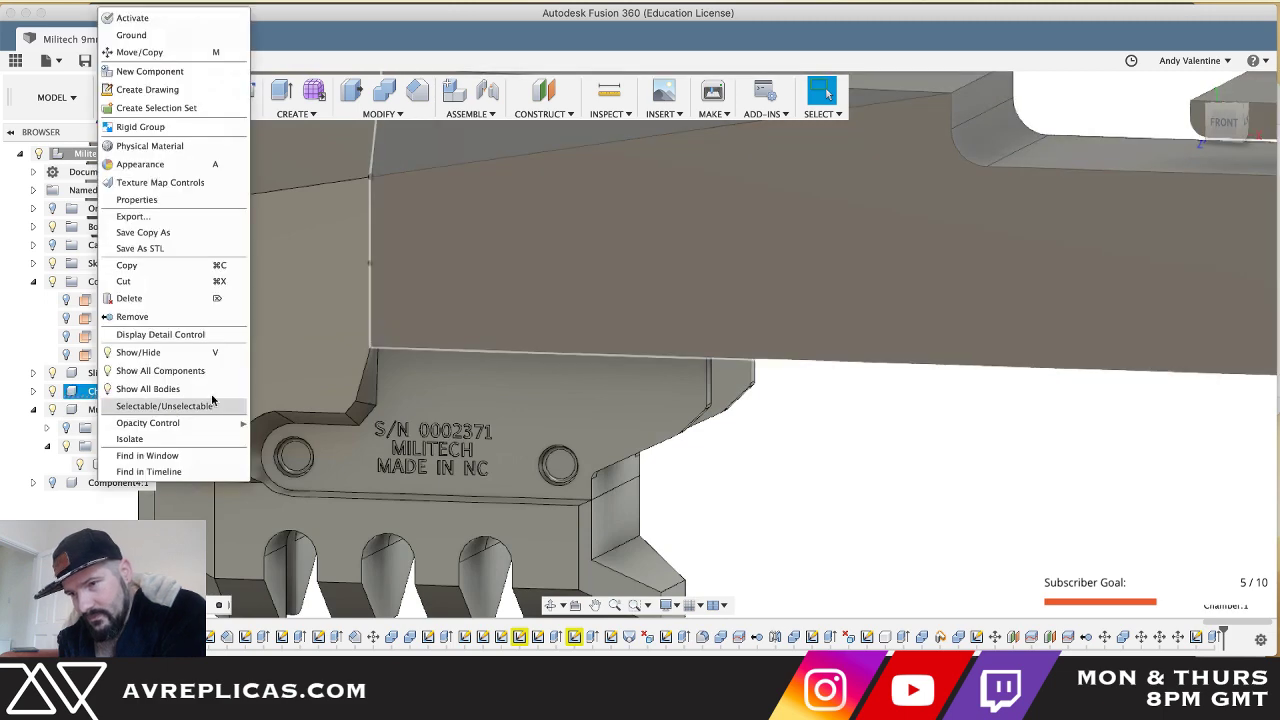
mouse_move(200, 423)
left_click(272, 494)
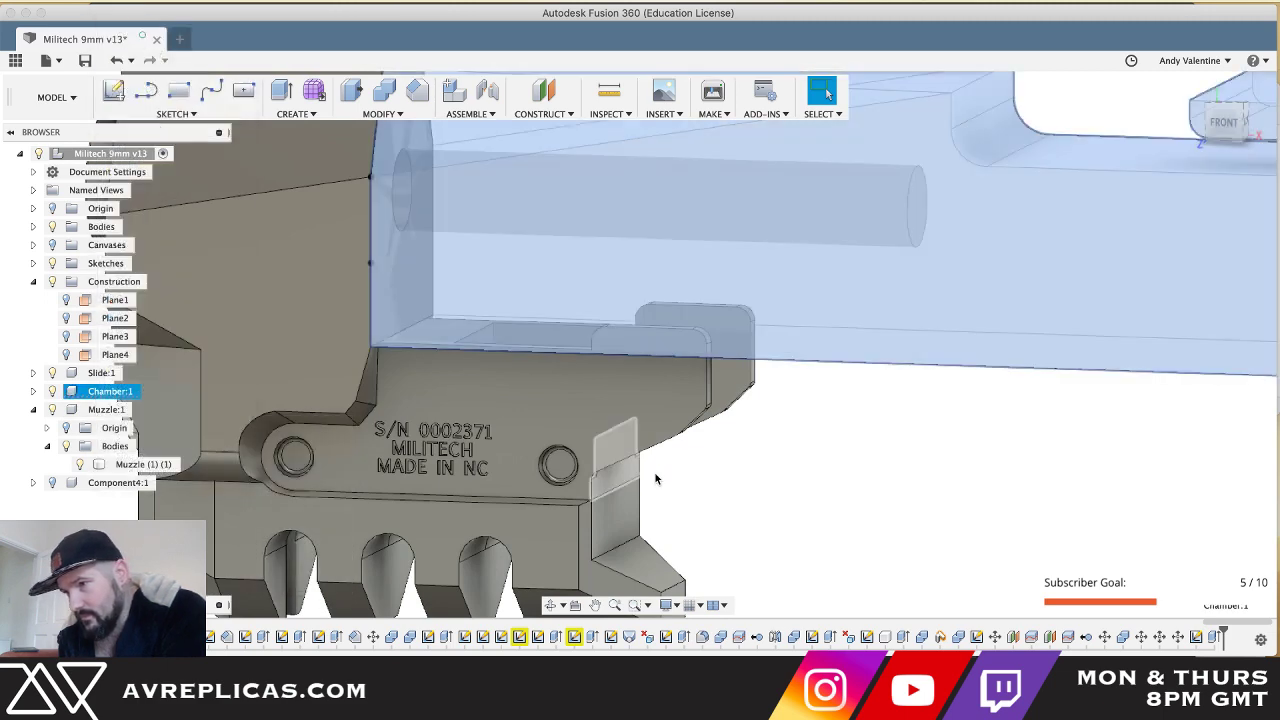
right_click(121, 394)
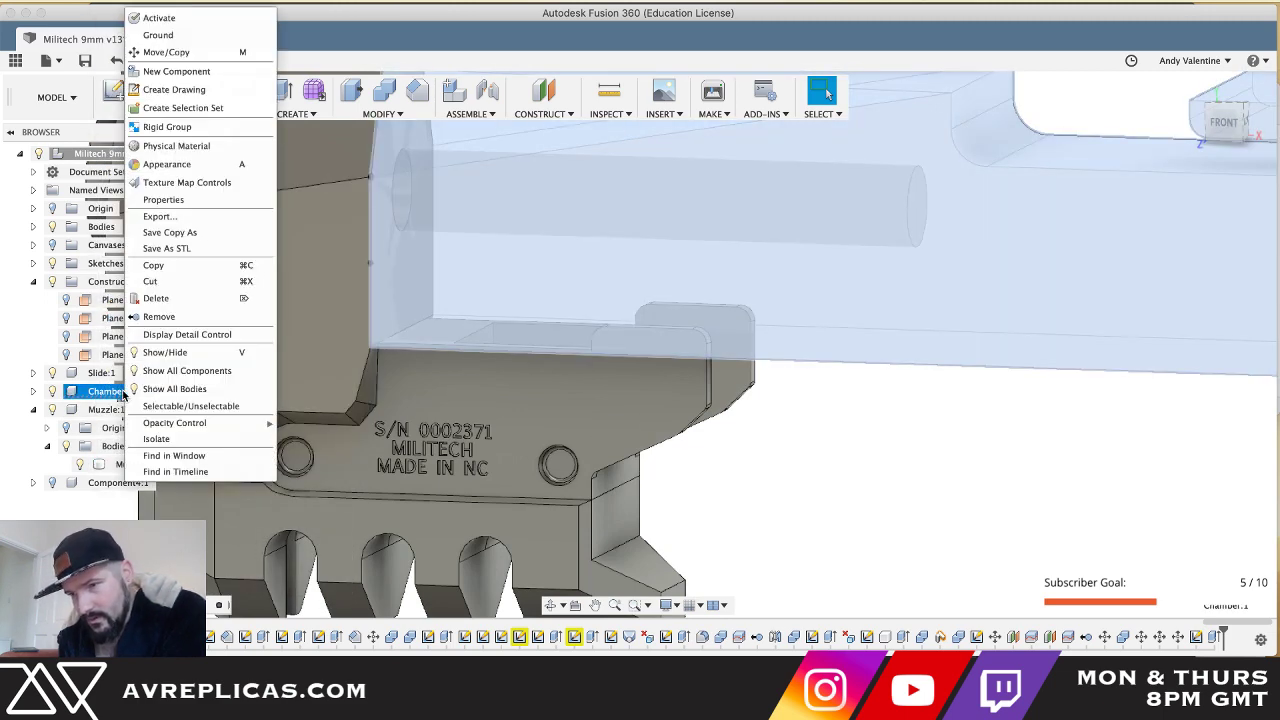
mouse_move(200, 423)
left_click(322, 555)
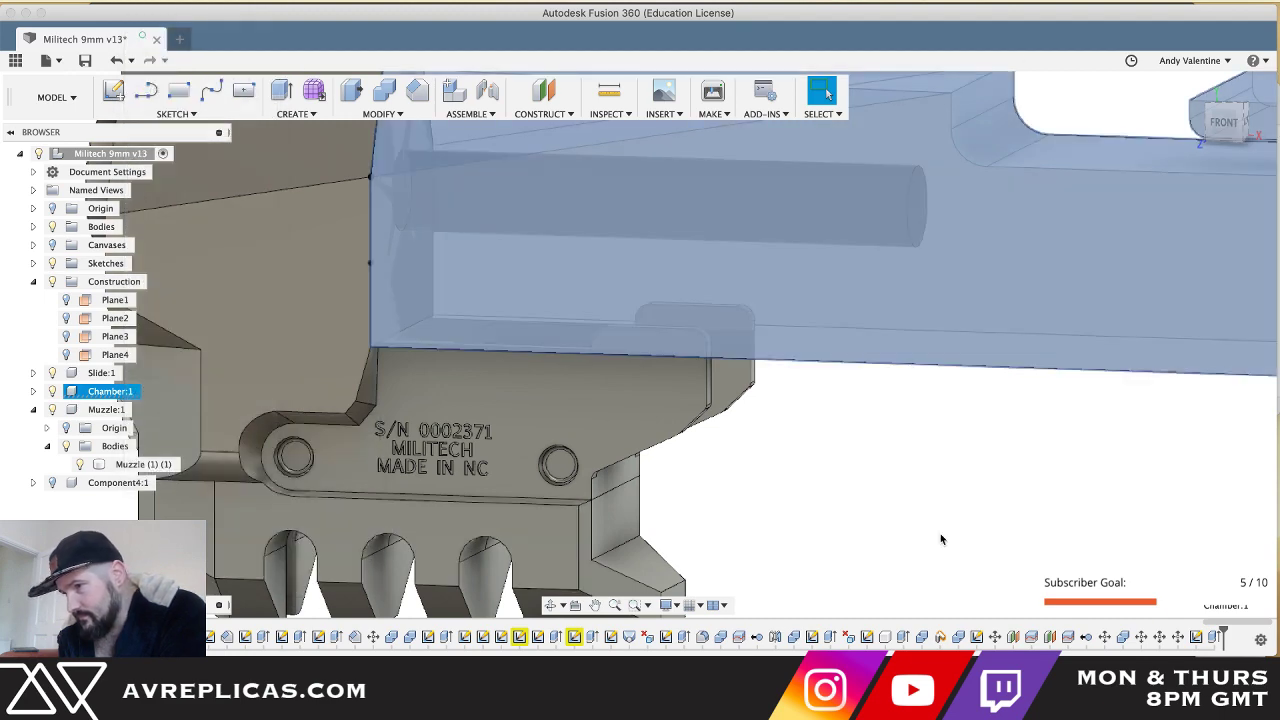
left_click(940, 533)
- Sketch on the slide's side face a vertical line about 3.8 mm up from its lower edge at the front corner of the muzzle plate's tab
scroll(940, 533, "up", 3, "shift")
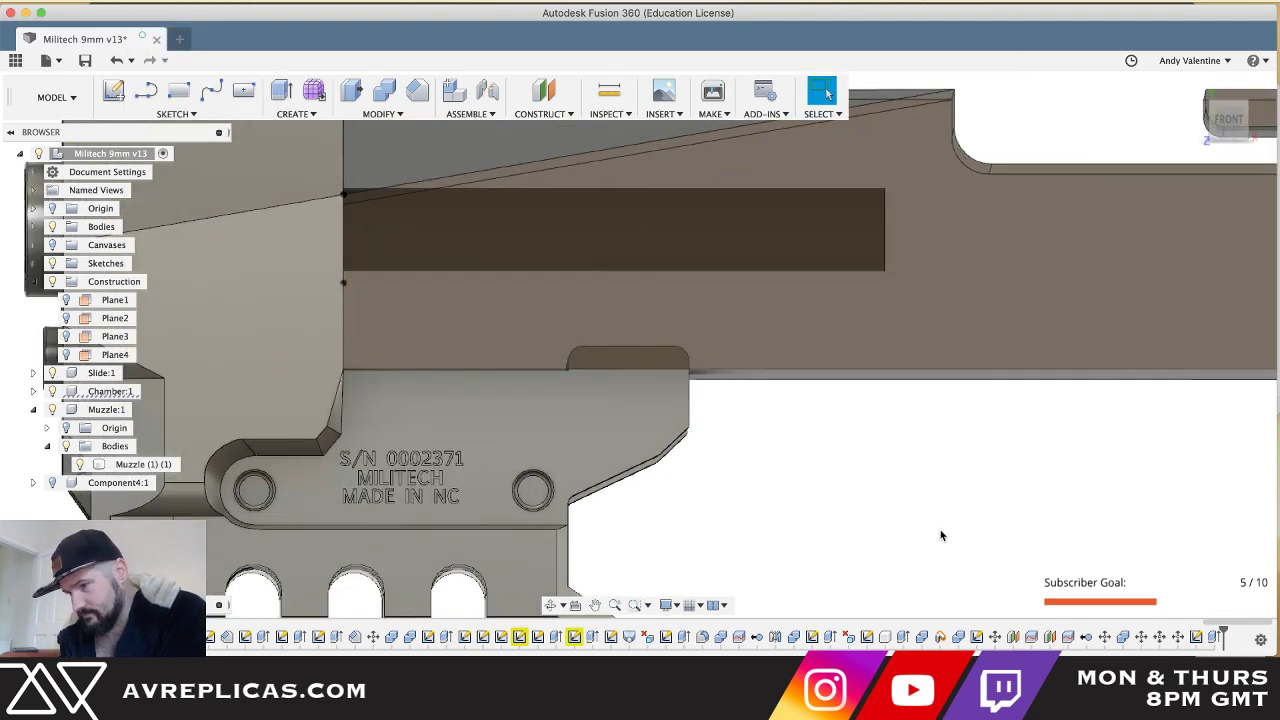
key("l")
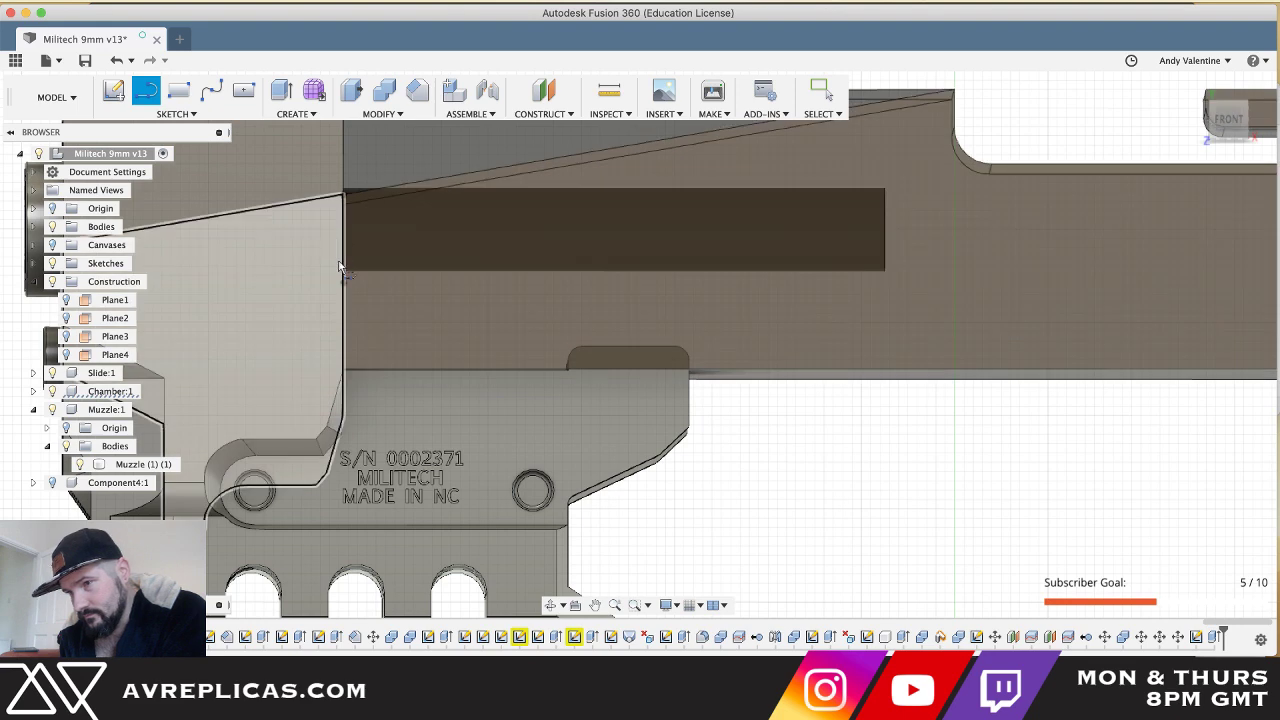
left_click(341, 269)
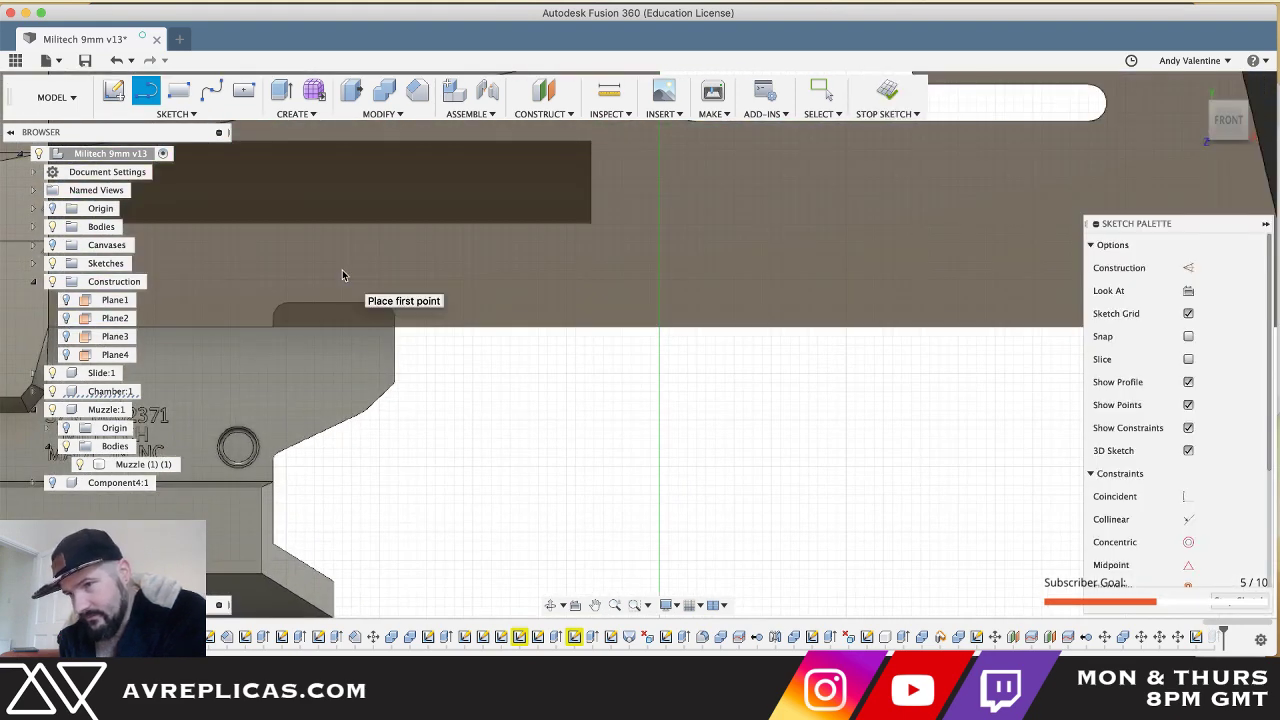
scroll(278, 320, "left", 2)
scroll(278, 320, "up", 4)
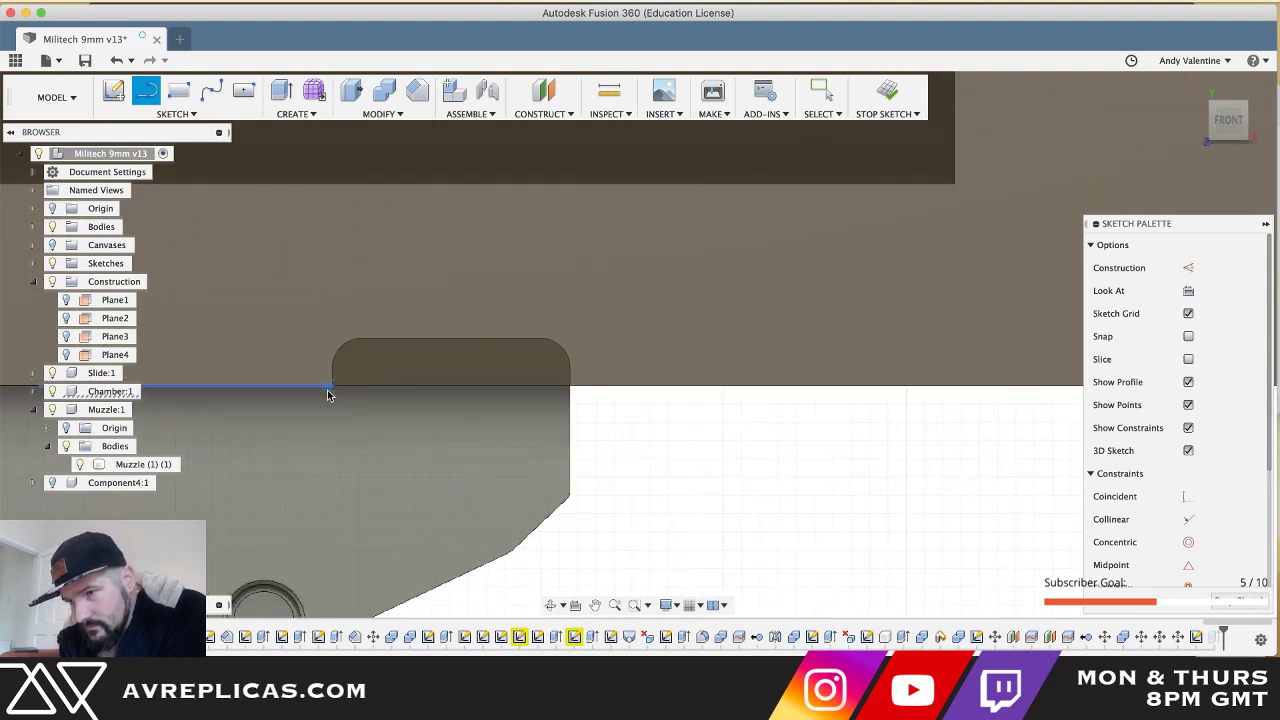
left_click(334, 386)
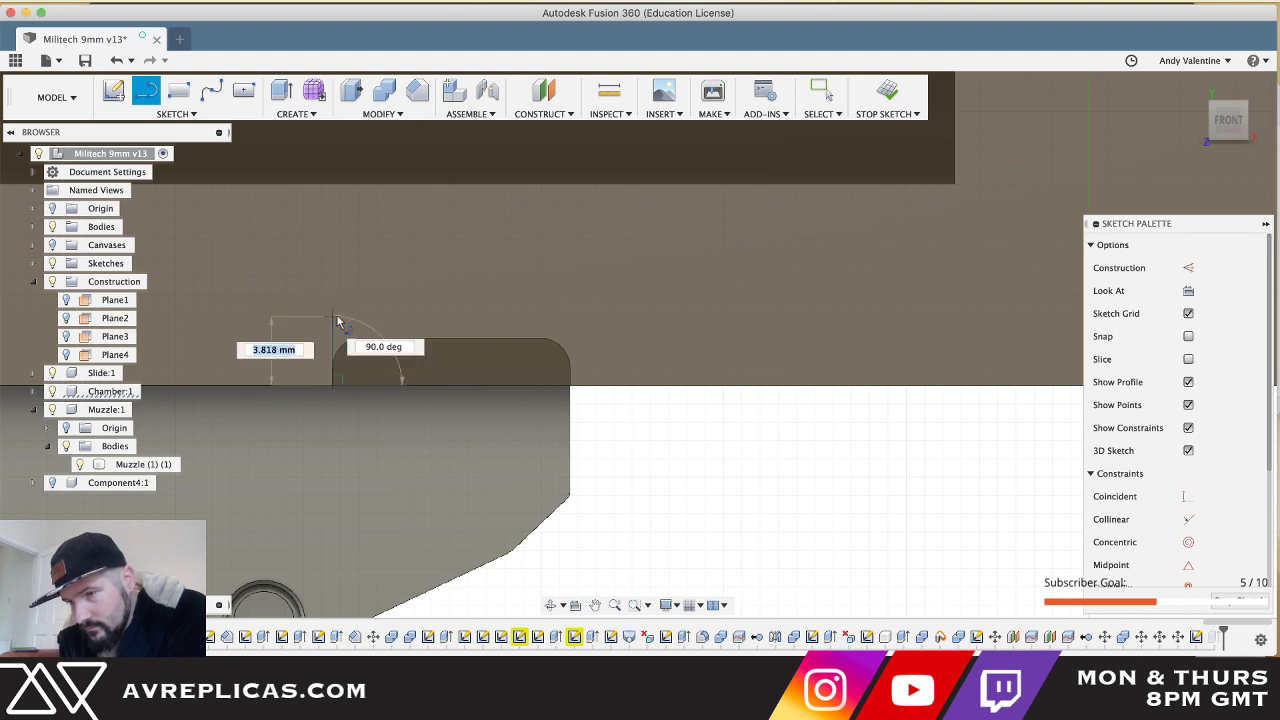
left_click(332, 316)
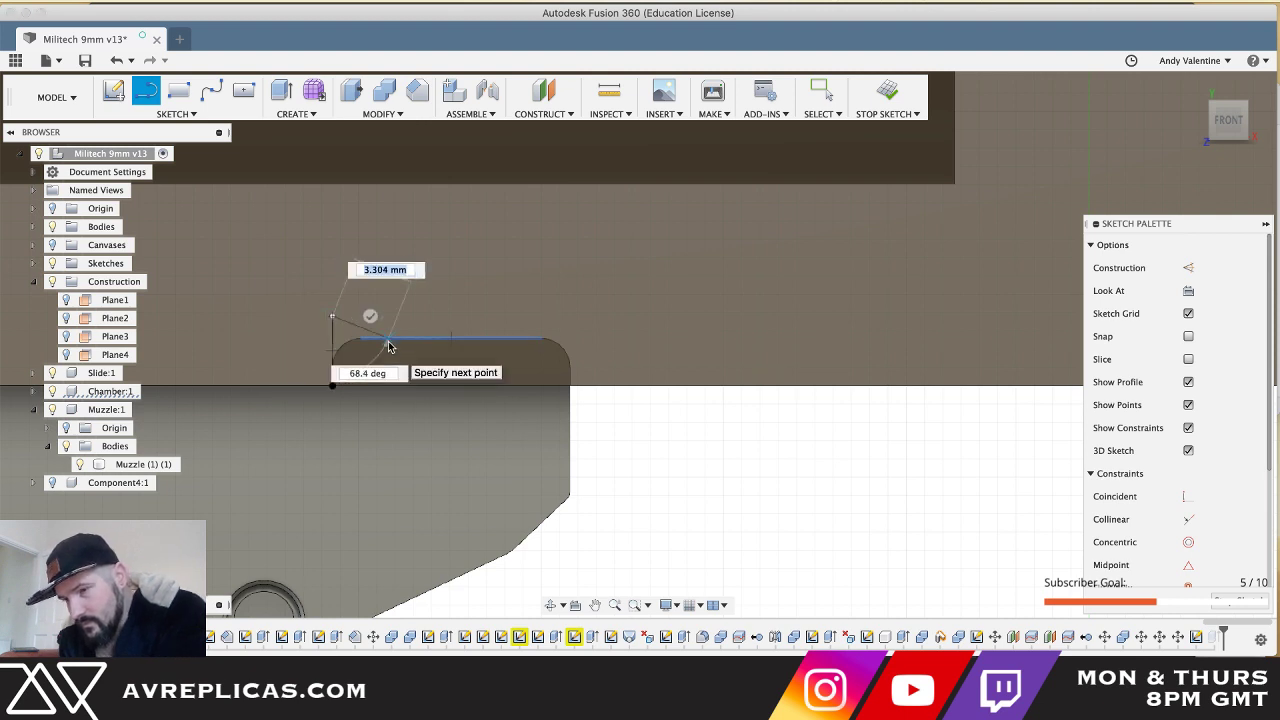
key("Escape")
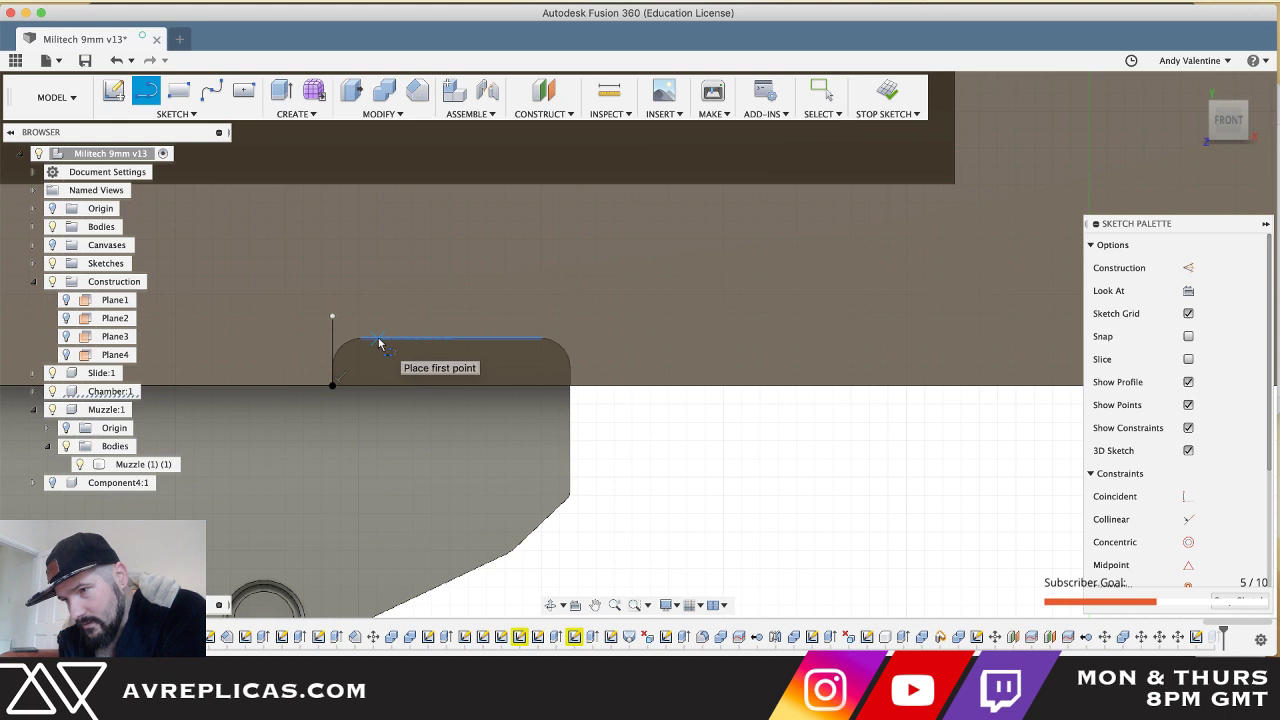
- Trim the vertical line's excess above the top edge of the muzzle plate's tab
left_click(378, 343)
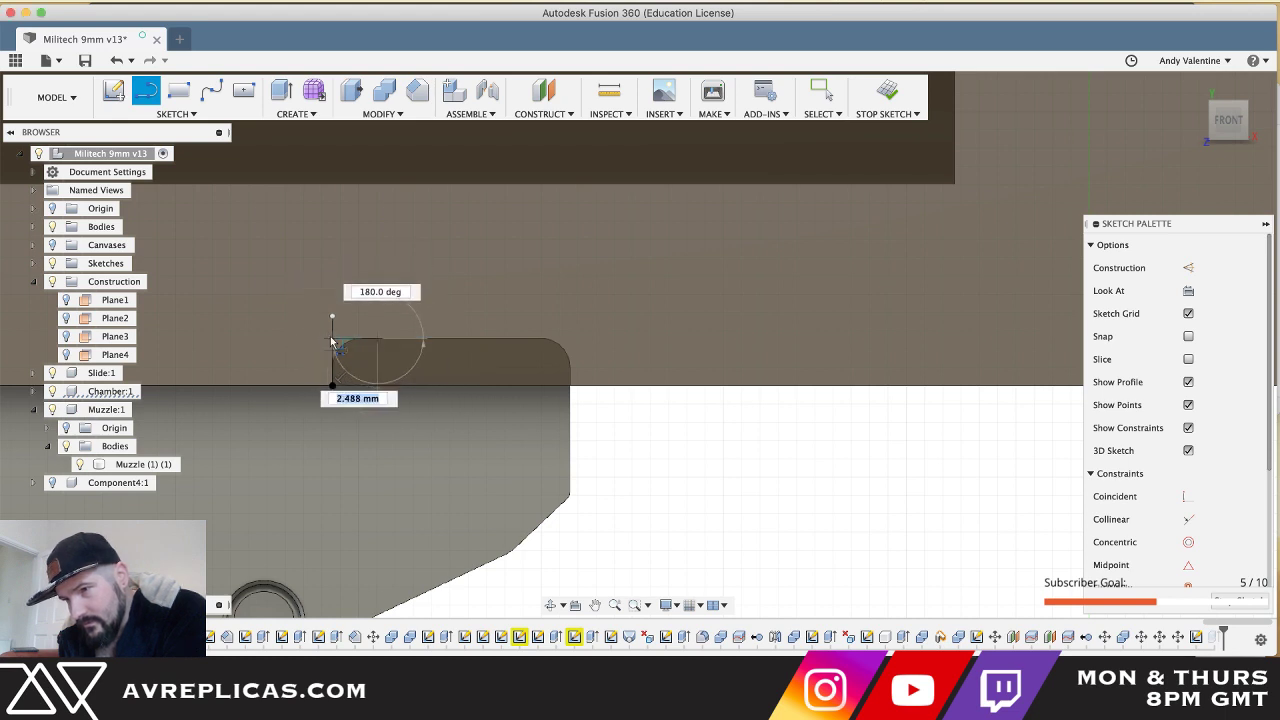
key("Escape")
key("Escape")
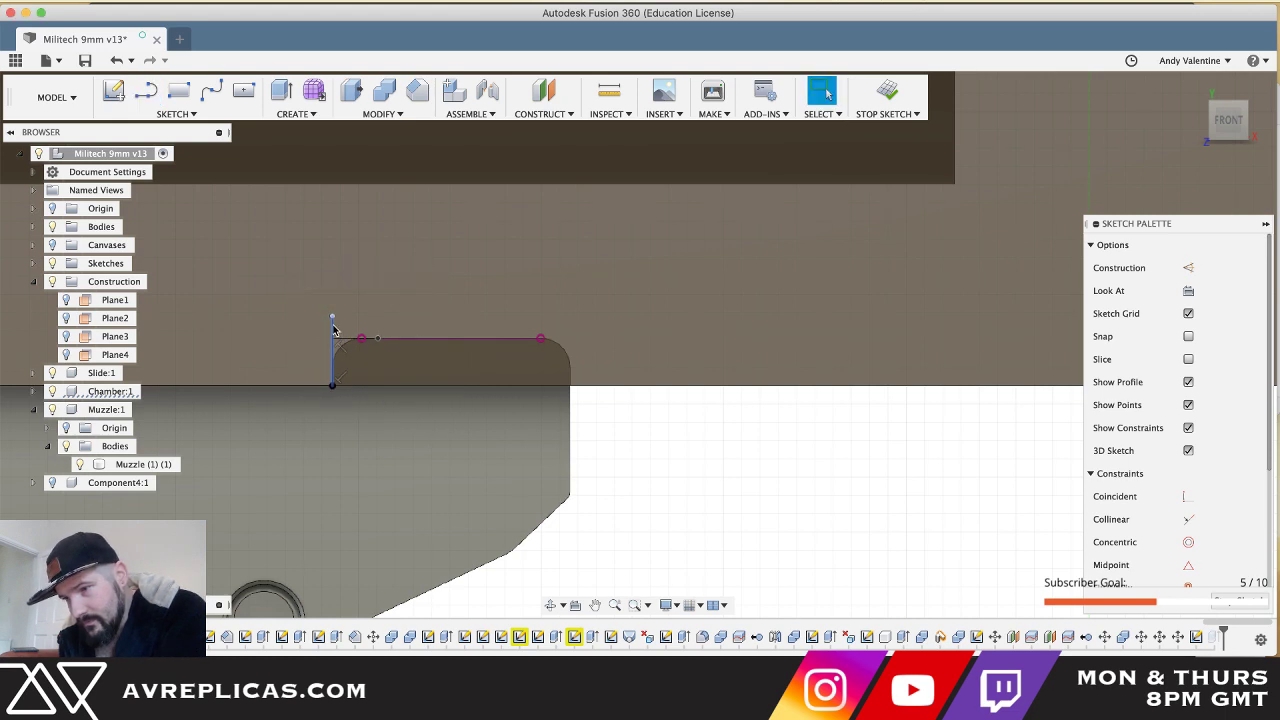
key("t")
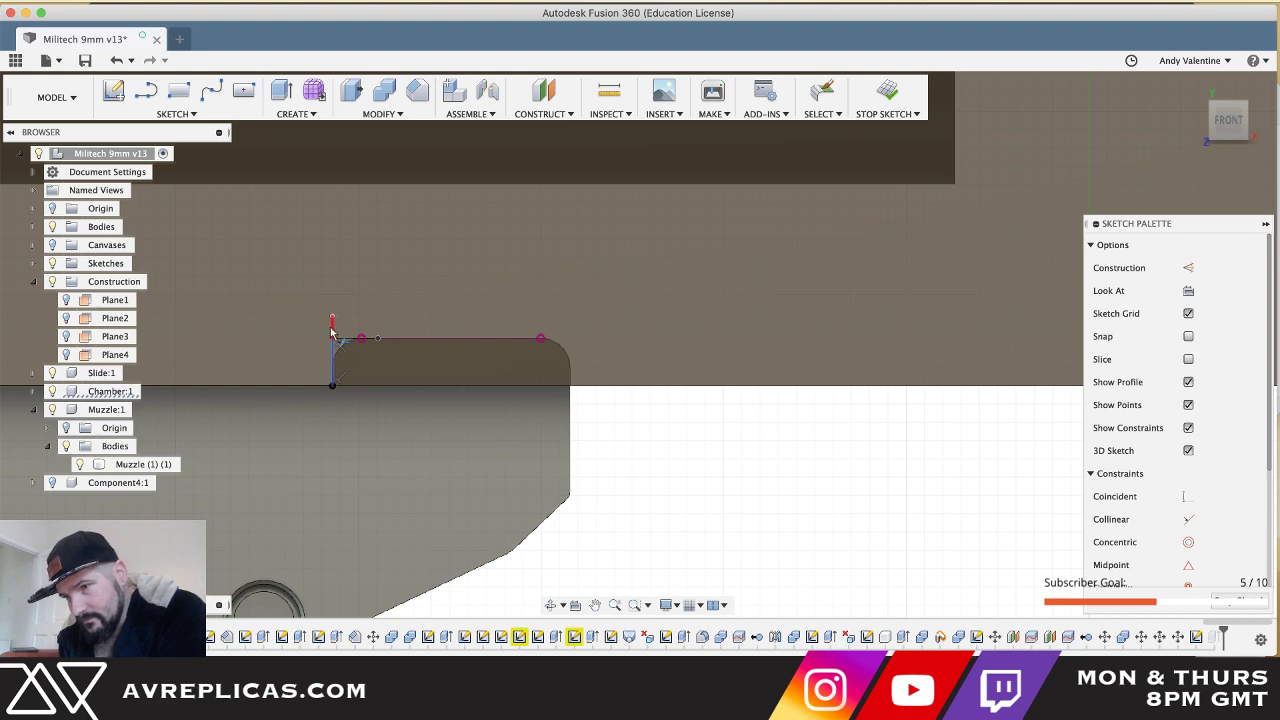
- Check the Photoshop reference, draw a 45 mm horizontal line from the vertical line's upper end along the tab's top edge, and delete the vertical line
key("super+Tab")
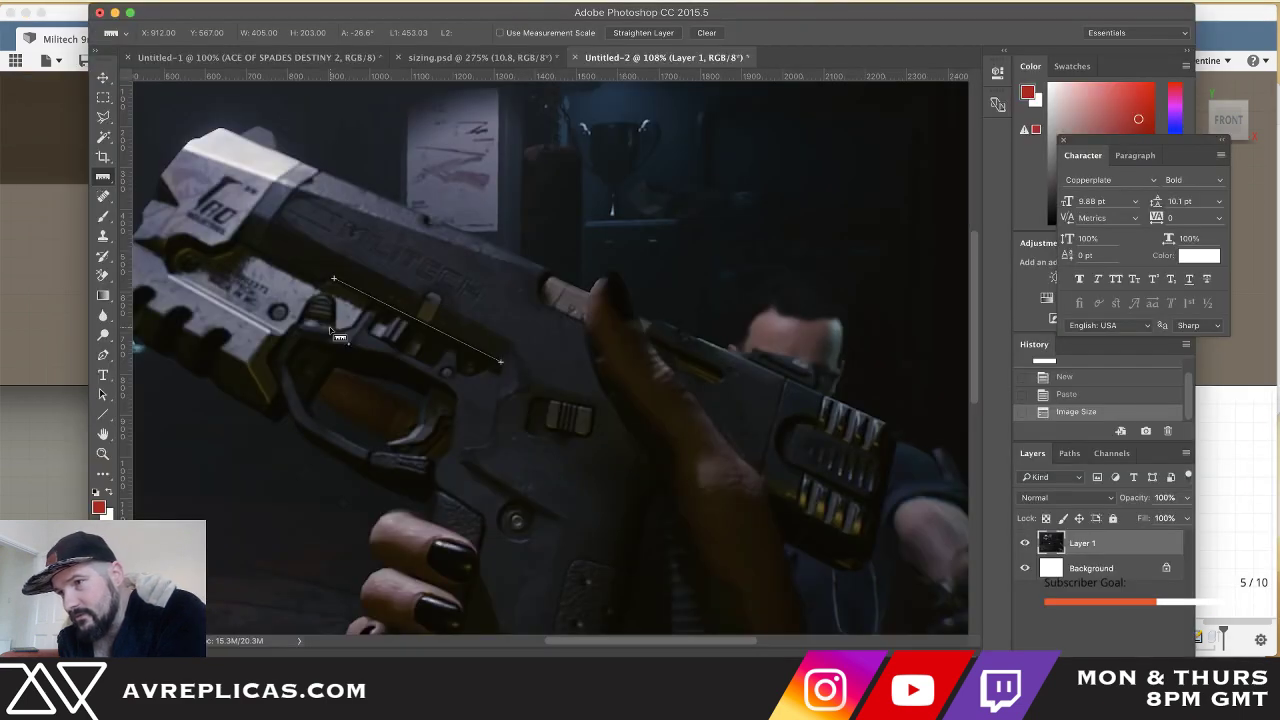
key("super+Tab")
scroll(330, 327, "down", 3)
key("l")
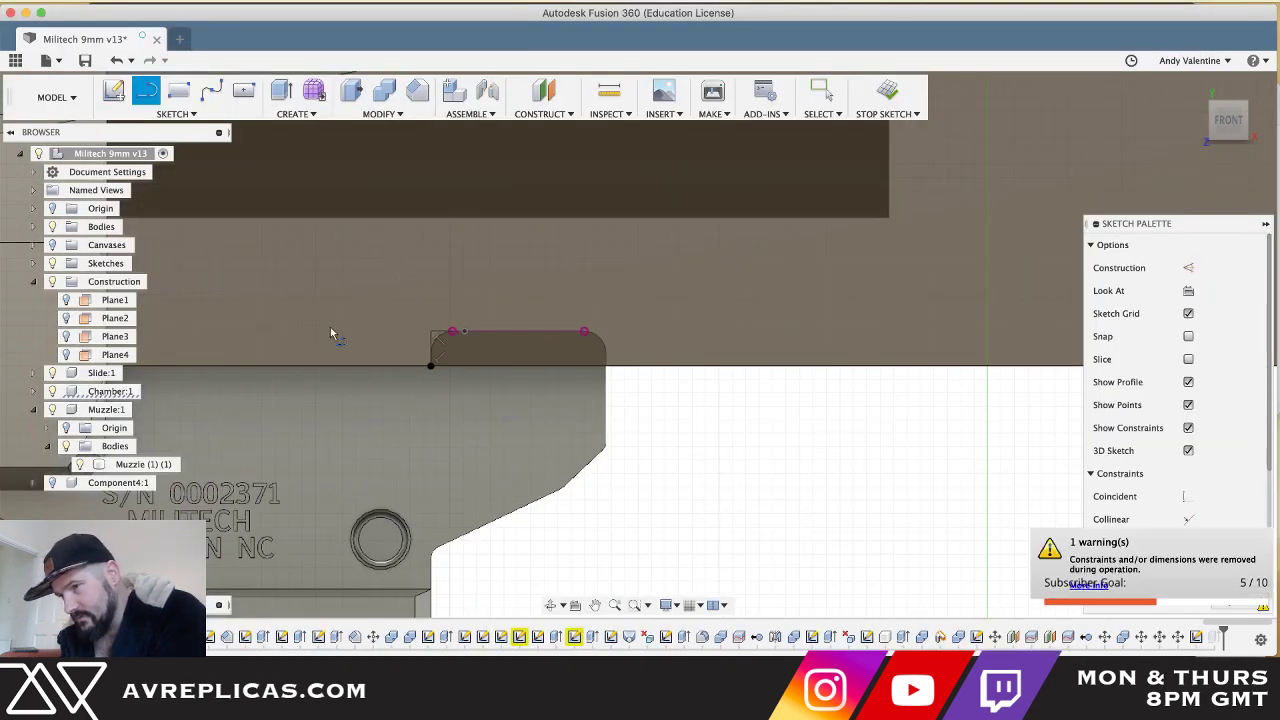
left_click(433, 332)
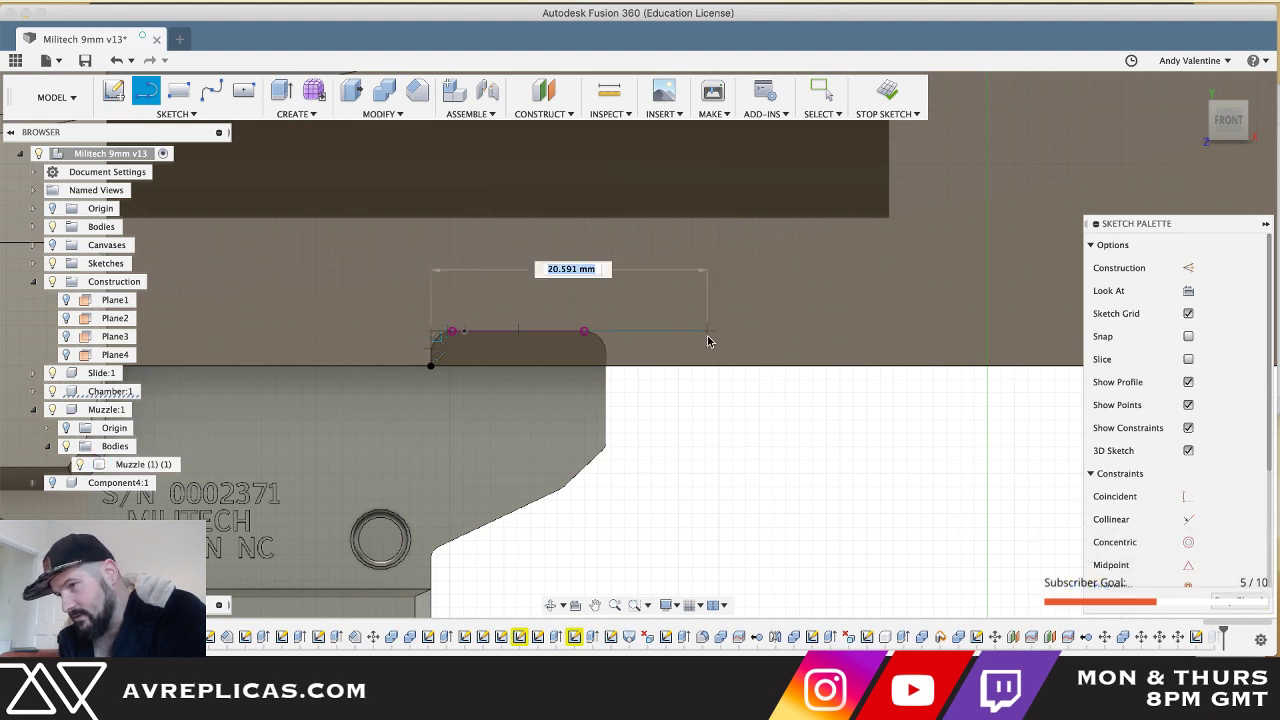
type("45")
key("Tab")
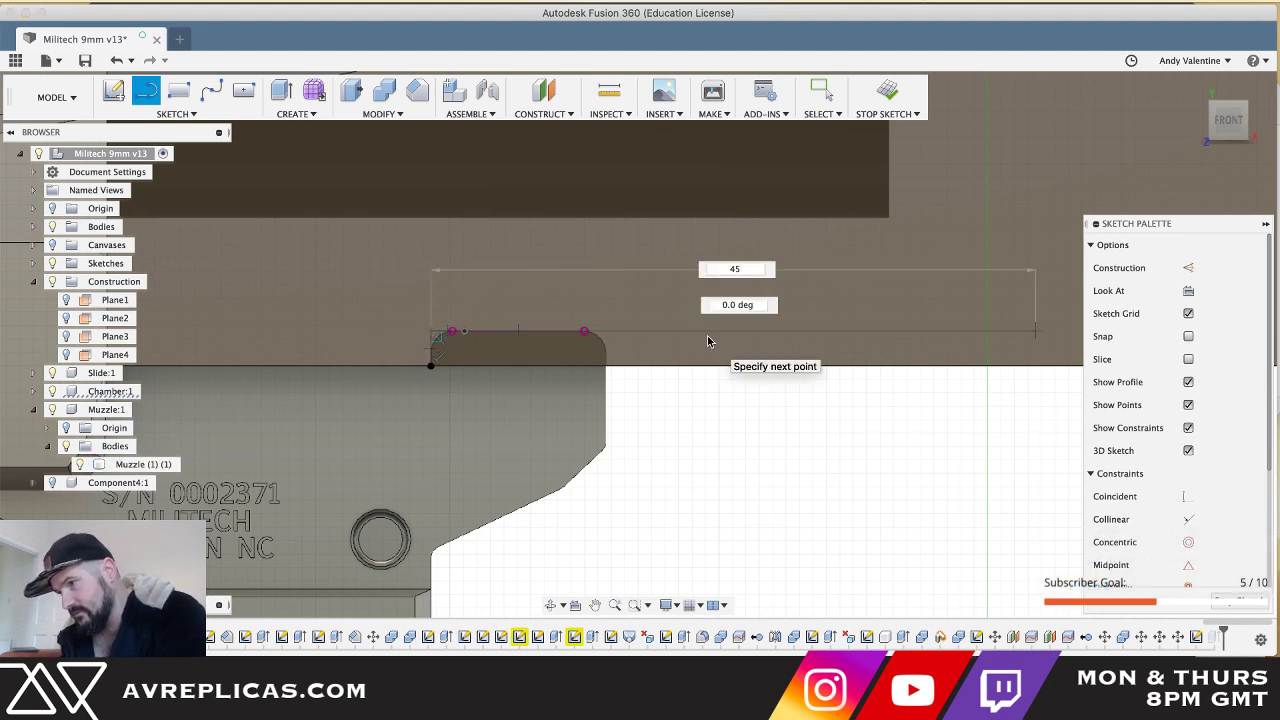
key("Return")
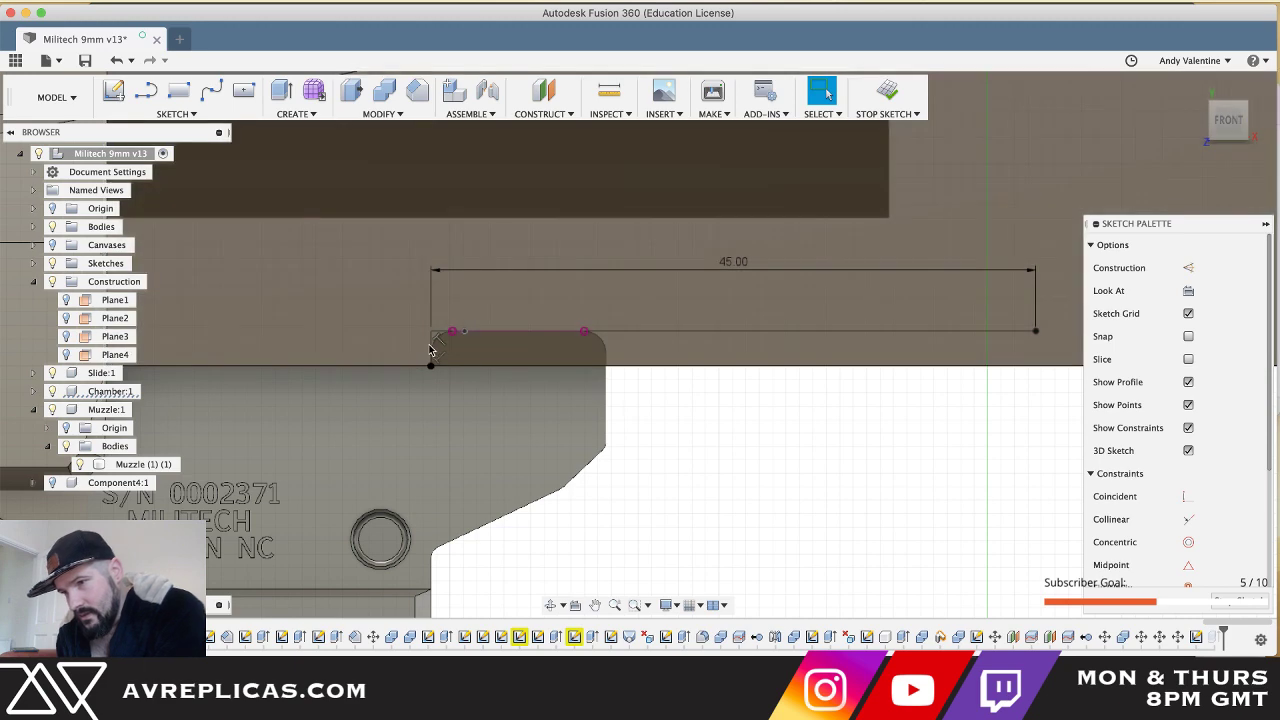
left_click(430, 350)
key("Delete")
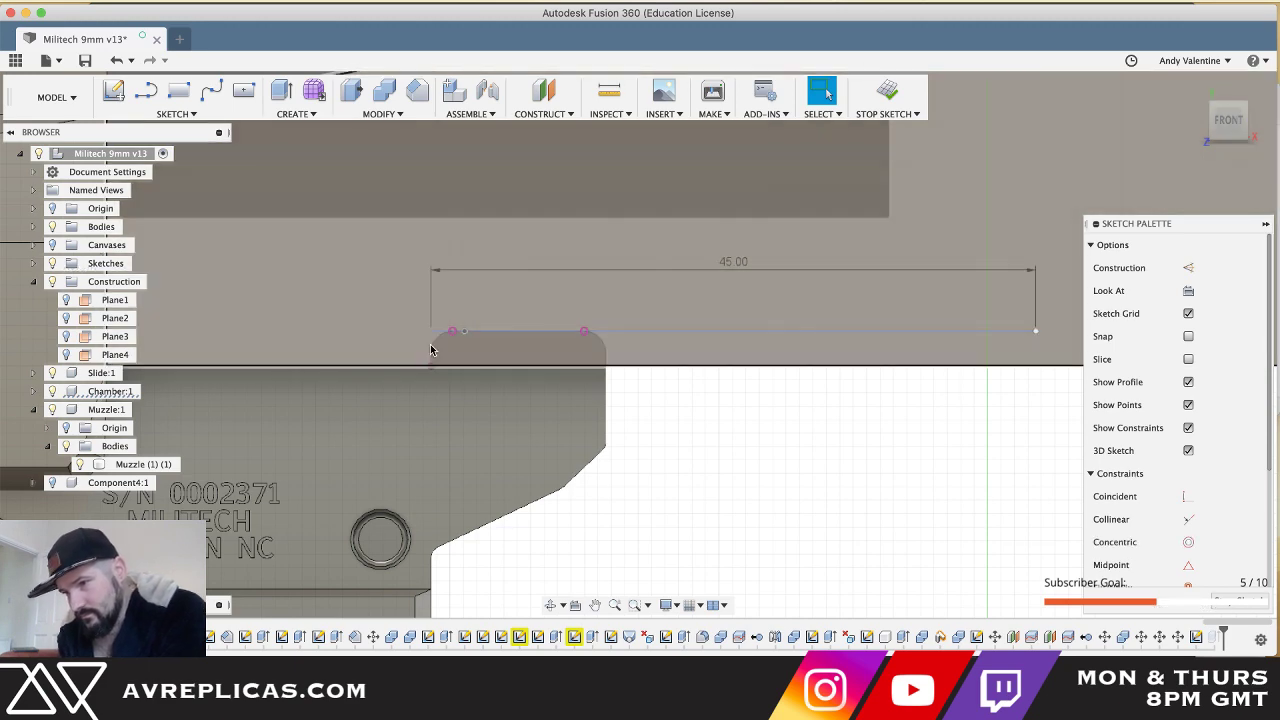
- Switch to Photoshop and measure the reference pistol from behind the trigger guard forward to the muzzle plate's rear, then return to Fusion 360
key("super+Tab")
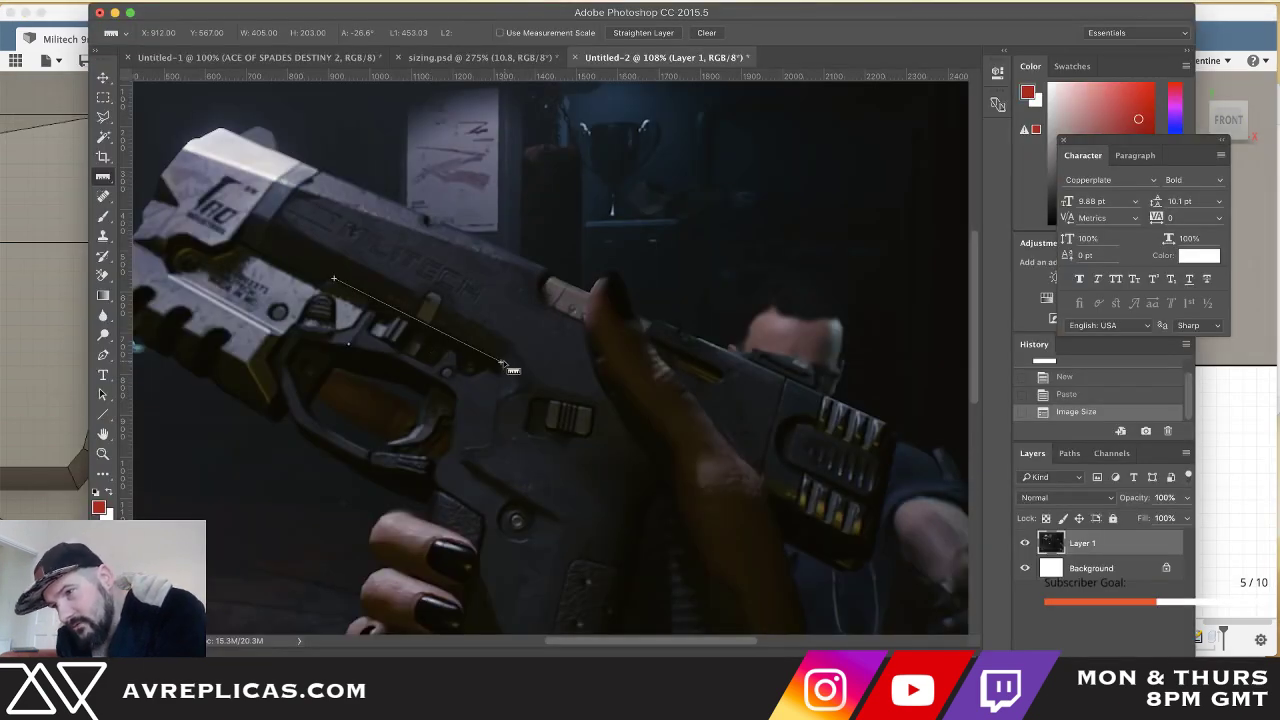
scroll(638, 447, "down", 3, "alt")
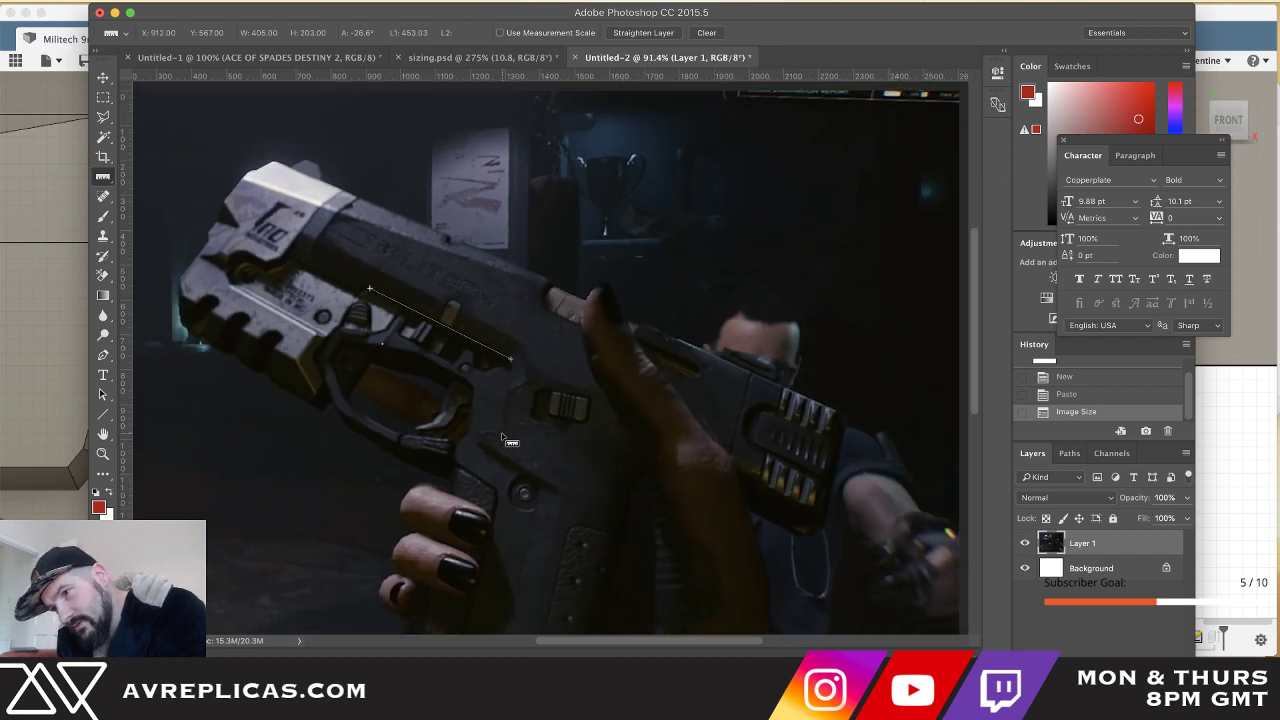
left_click_drag(502, 431, 183, 256)
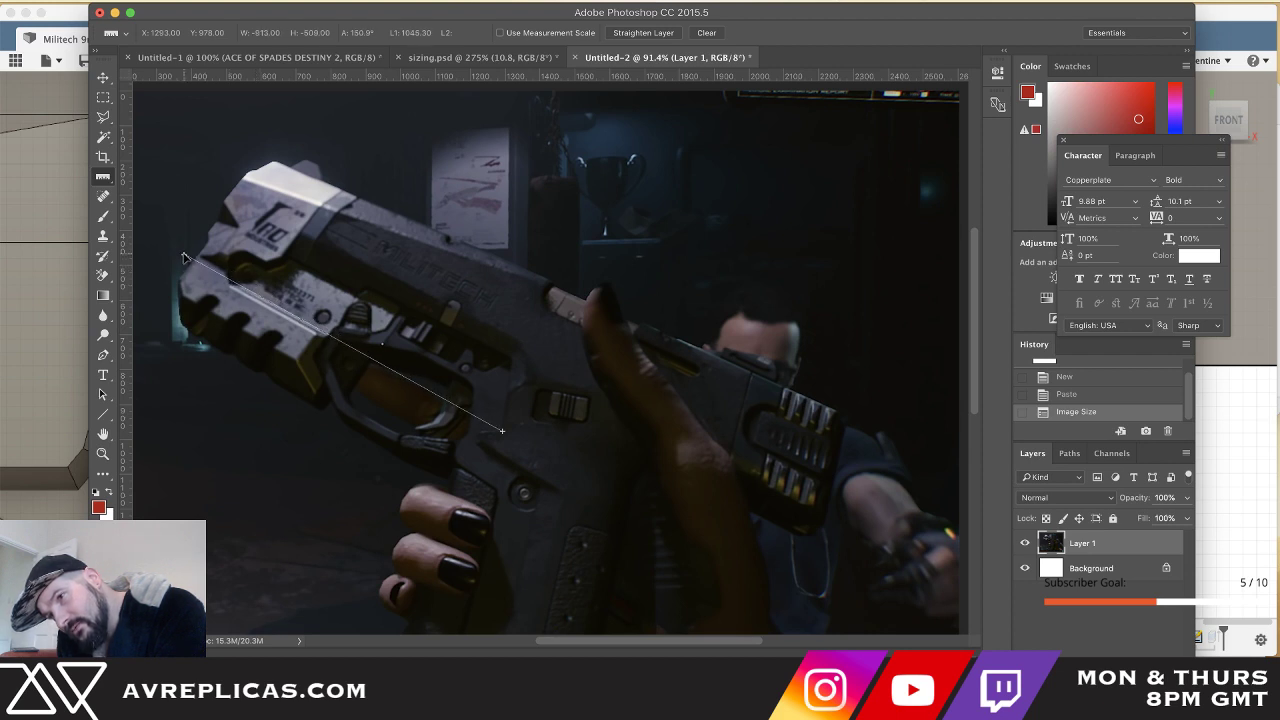
left_click_drag(183, 256, 328, 340)
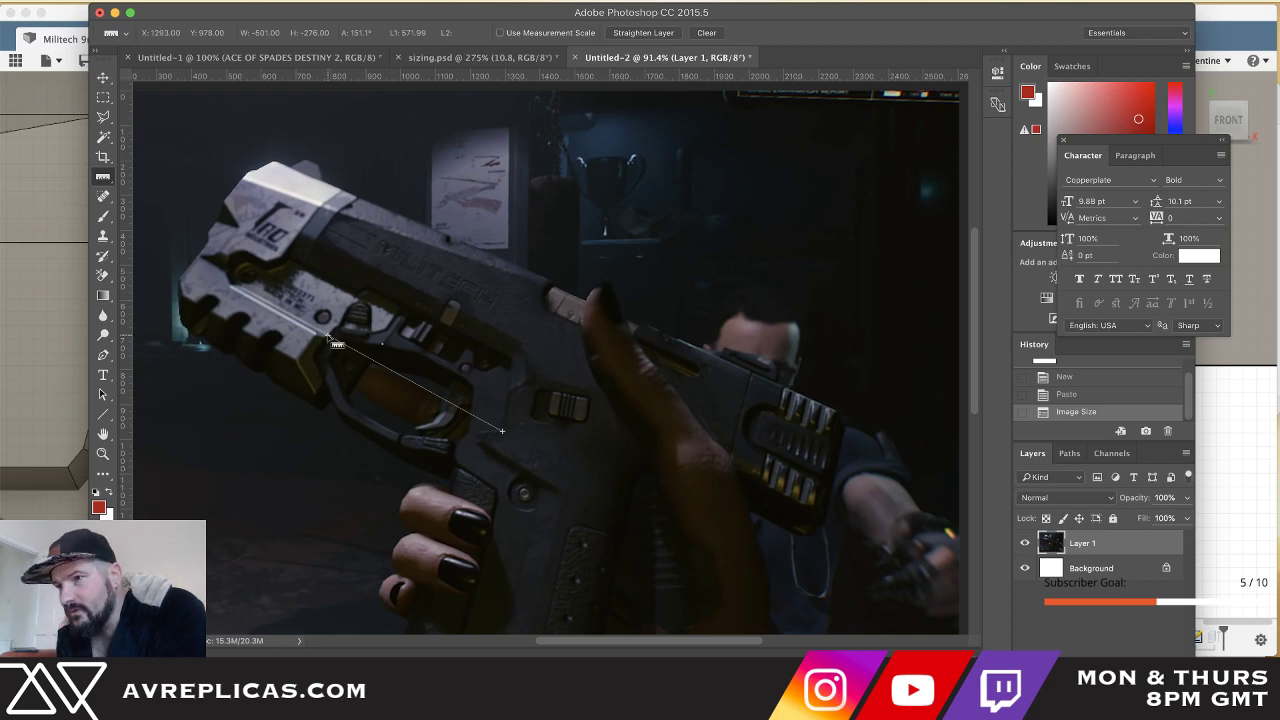
key("super+Tab")
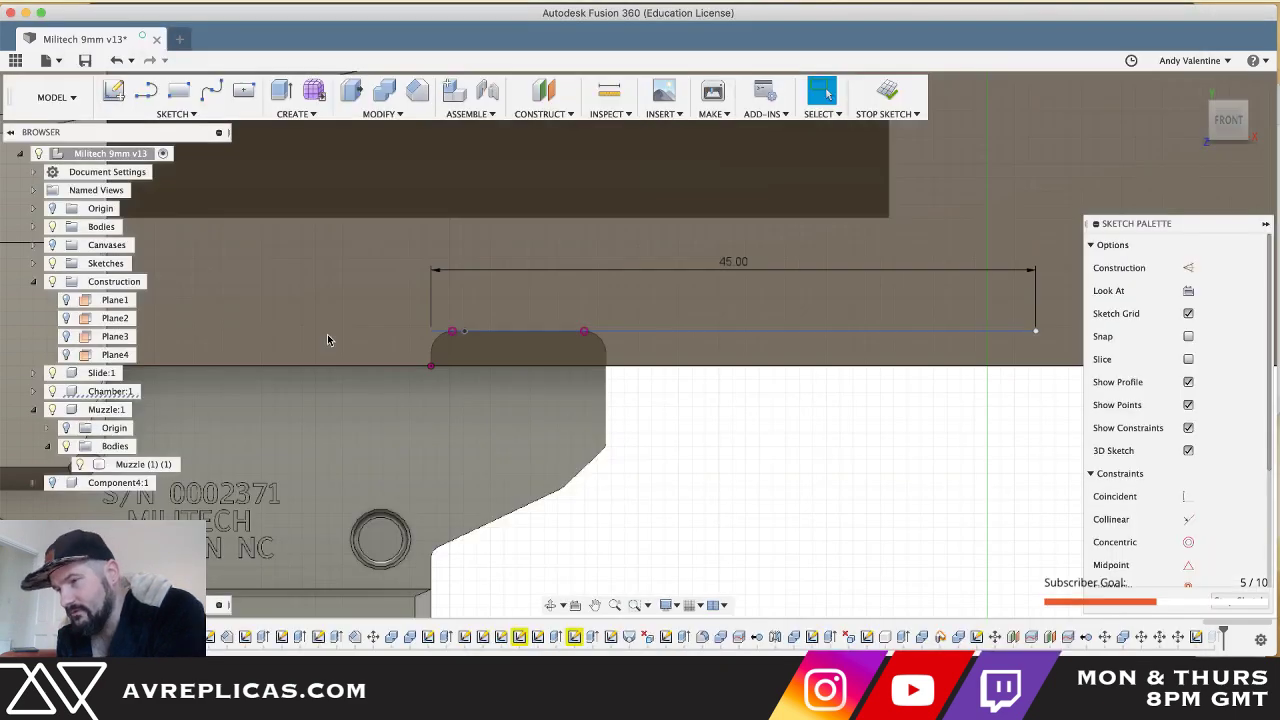
- Sketch a 57.2 mm horizontal line rearward from the muzzle plate's lower rear corner, below the 45 mm line
scroll(328, 335, "down", 5)
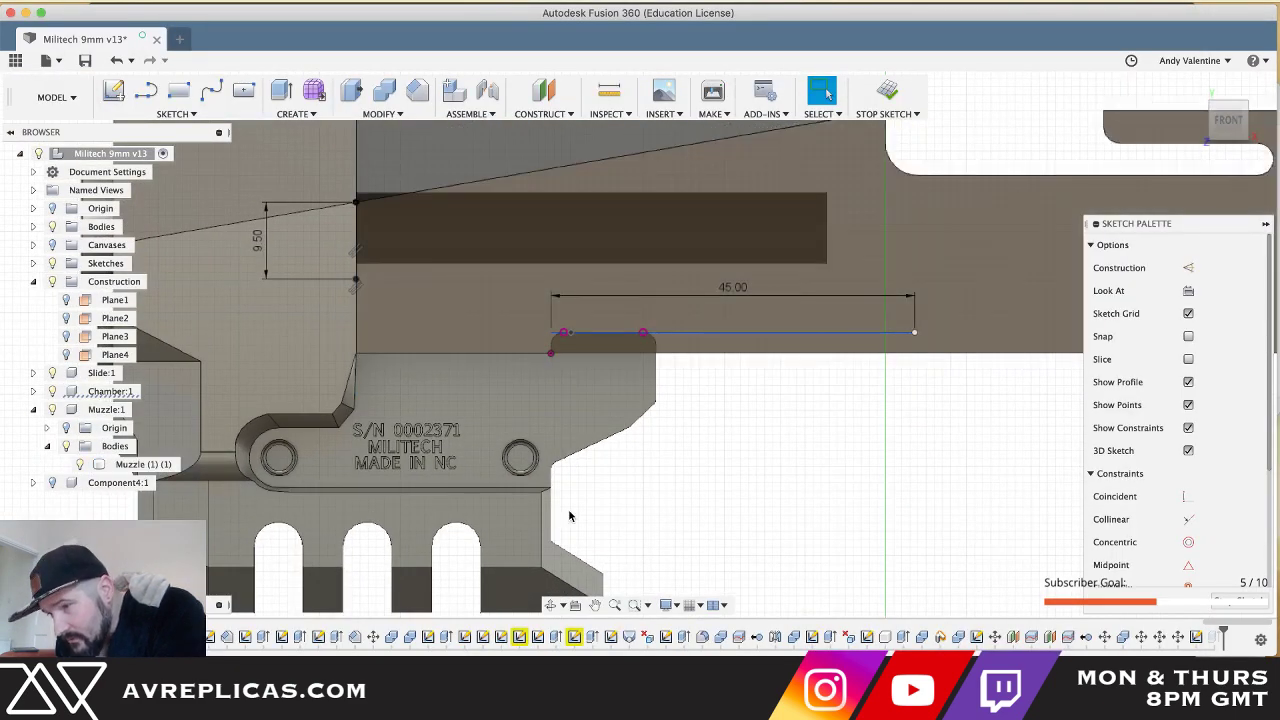
key("l")
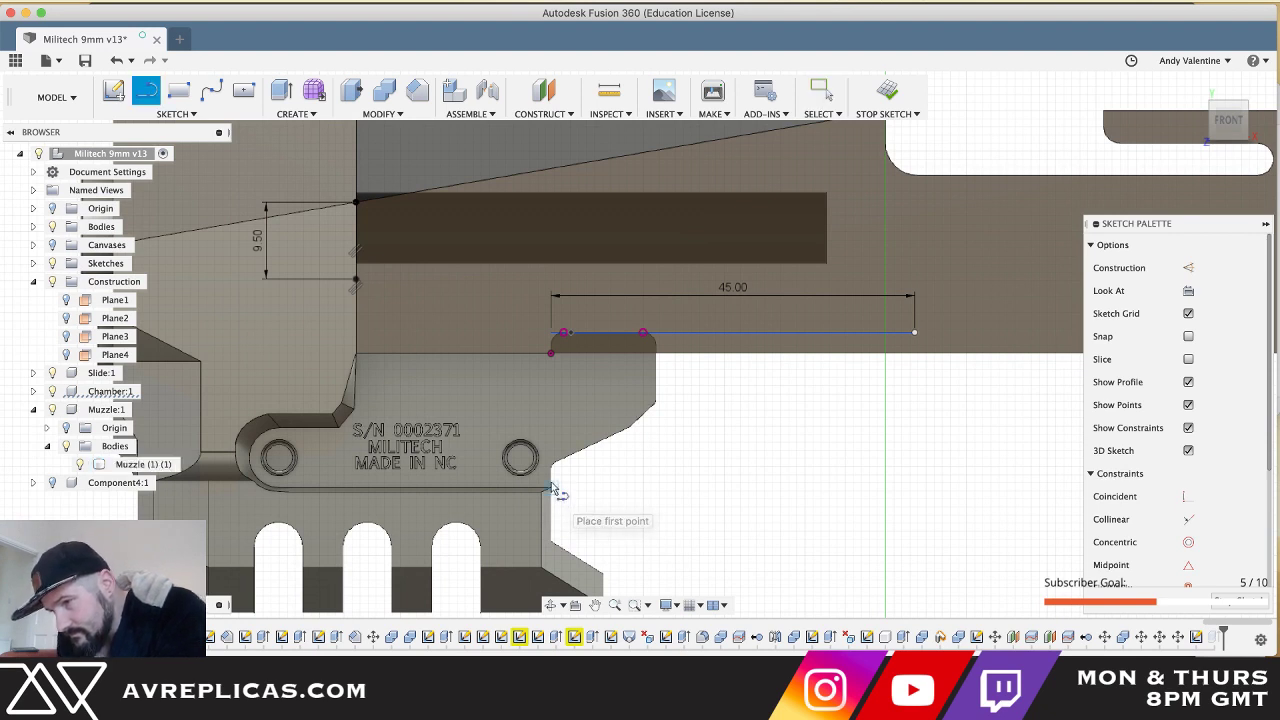
left_click(551, 490)
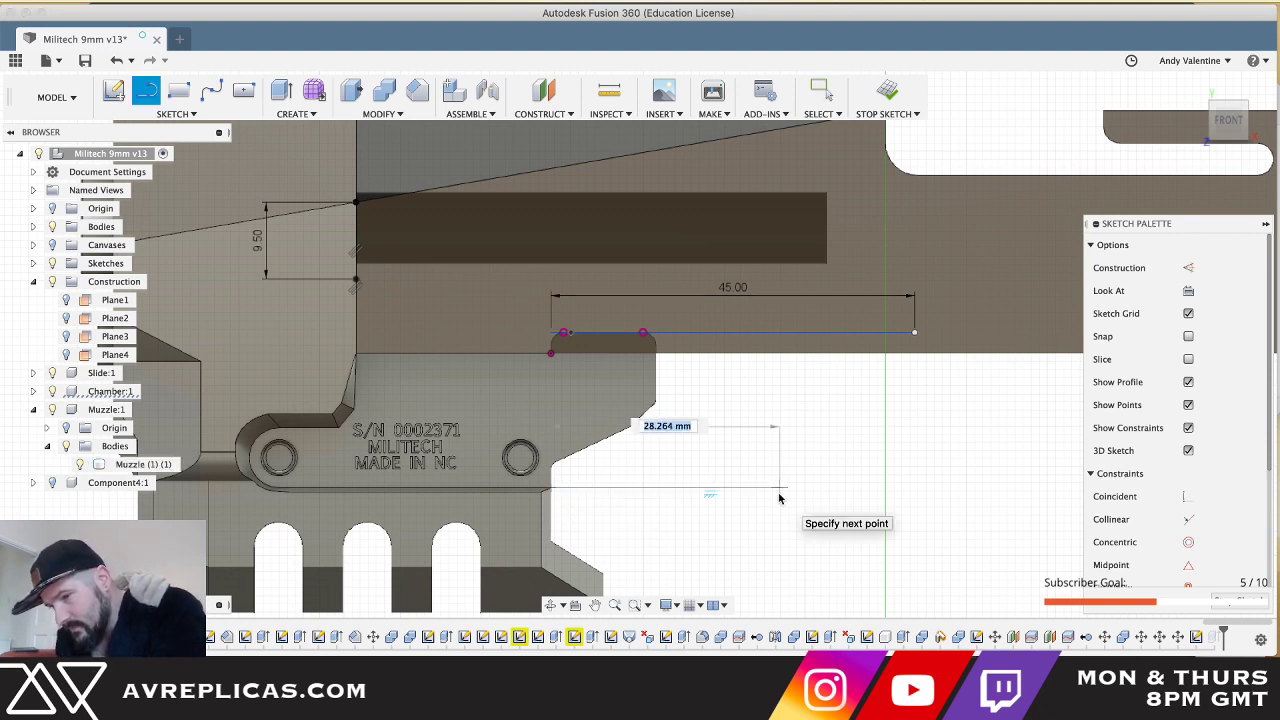
type("5")
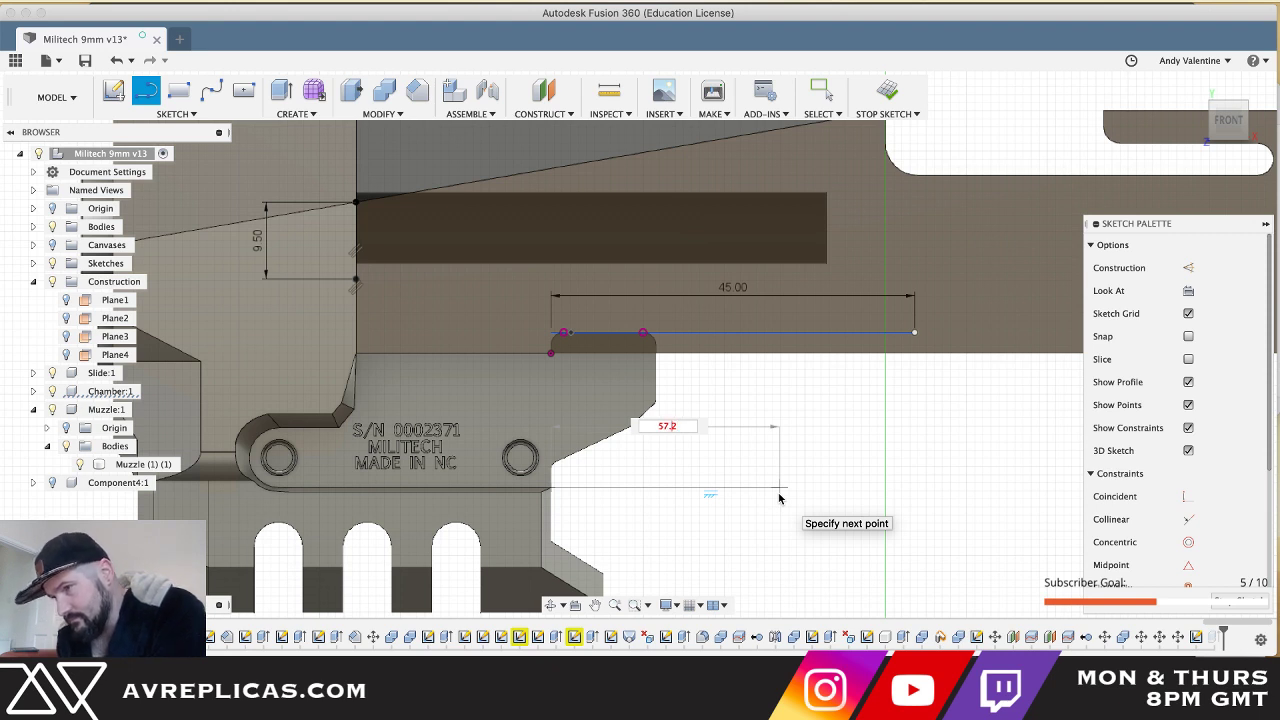
type("7.2")
key("Return")
key("Escape")
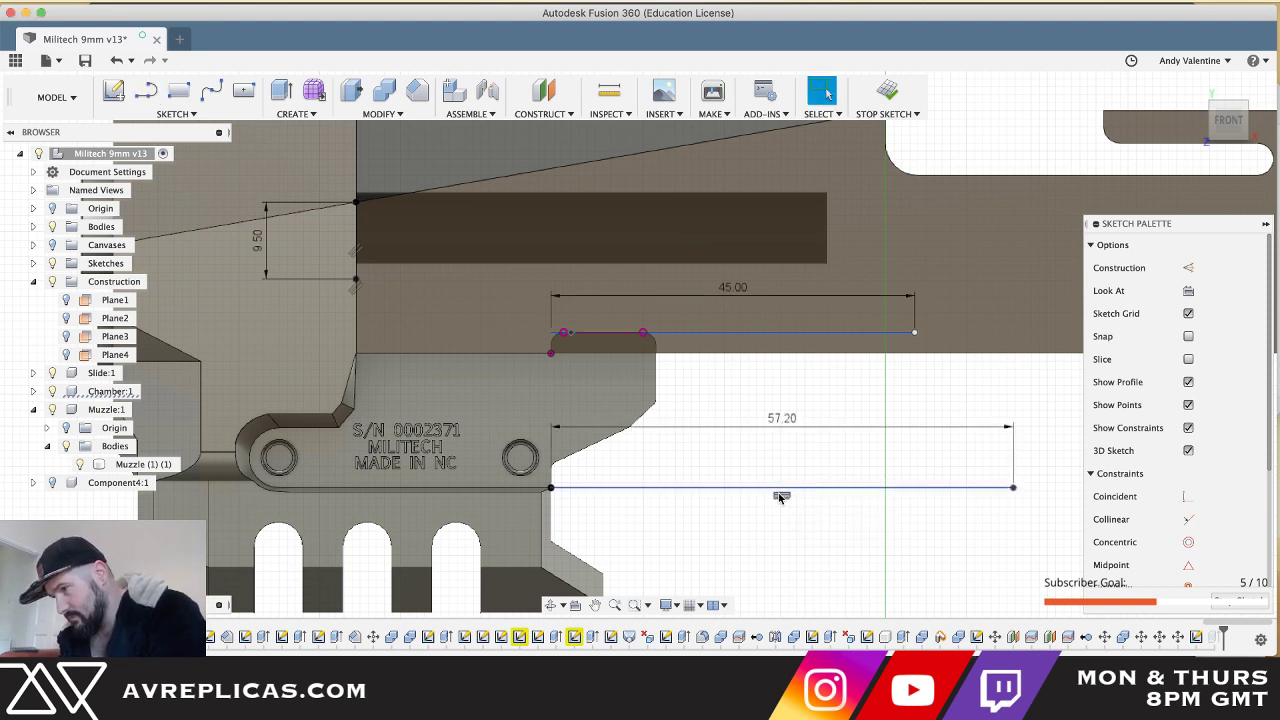
- Draw a slanted line connecting the rear end of the 45 mm line to the rear end of the 57.2 mm line
key("l")
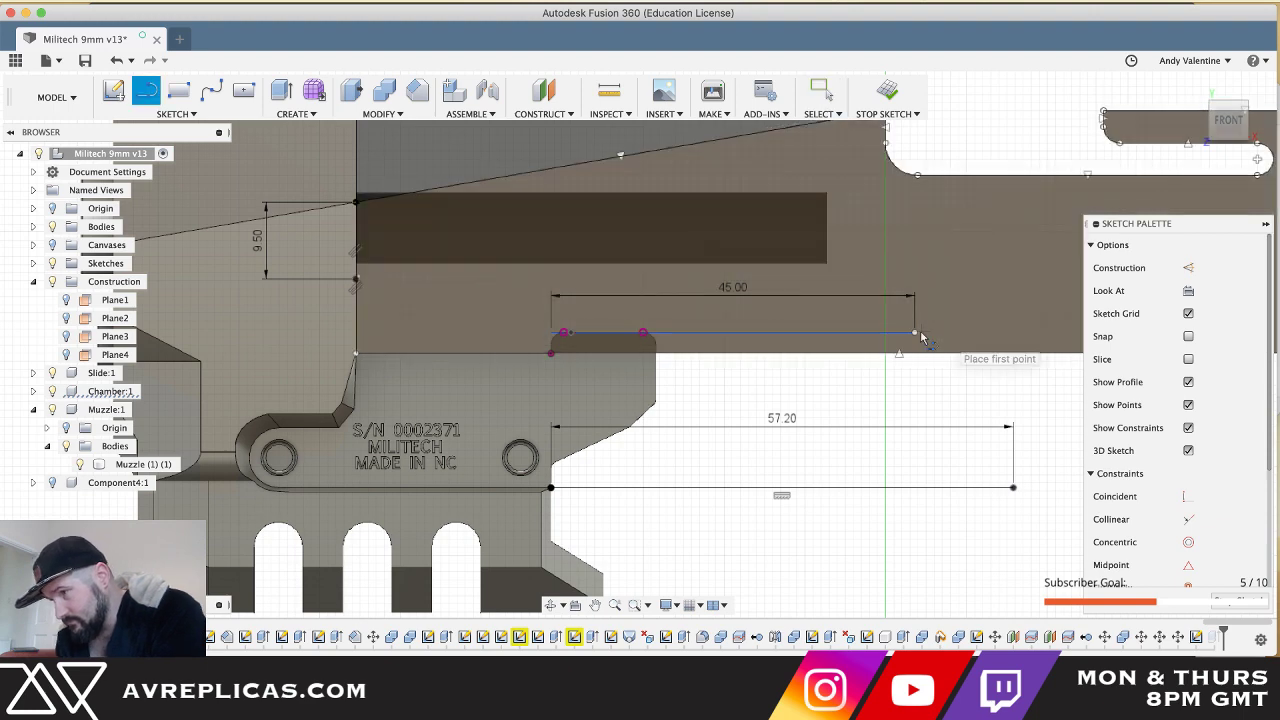
left_click(915, 333)
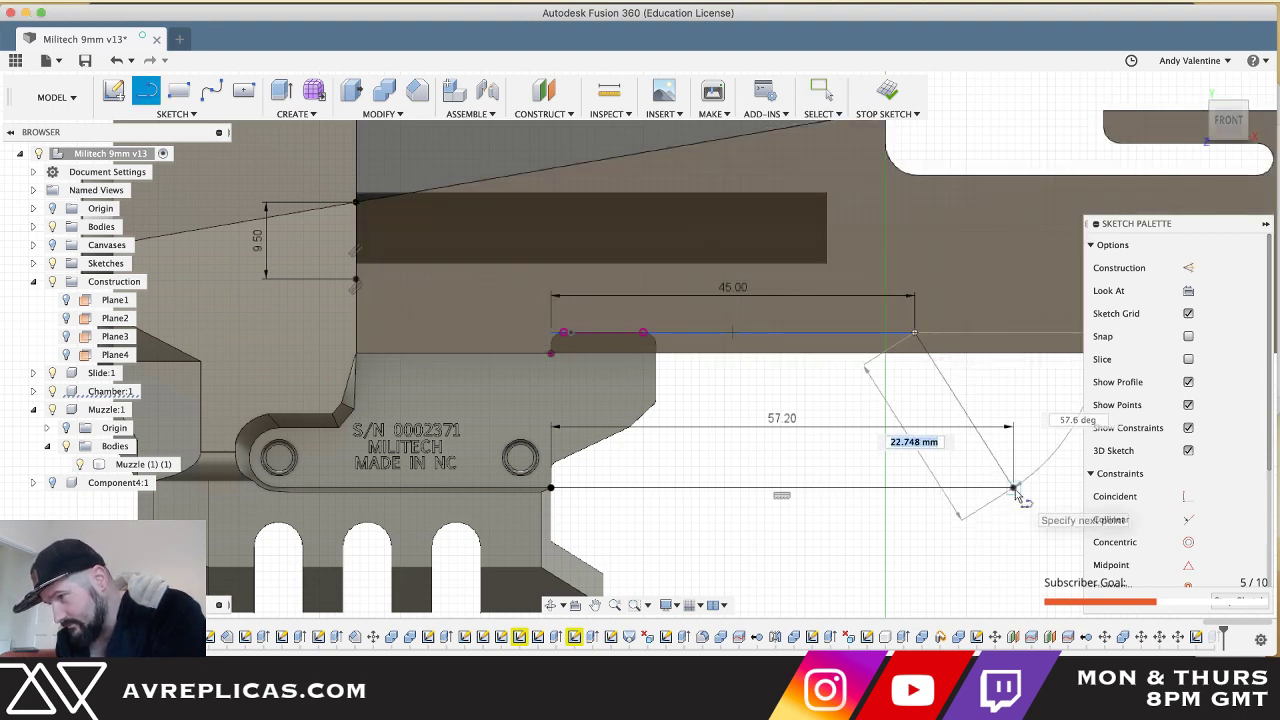
left_click(1014, 489)
scroll(1015, 494, "right", 10, "shift")
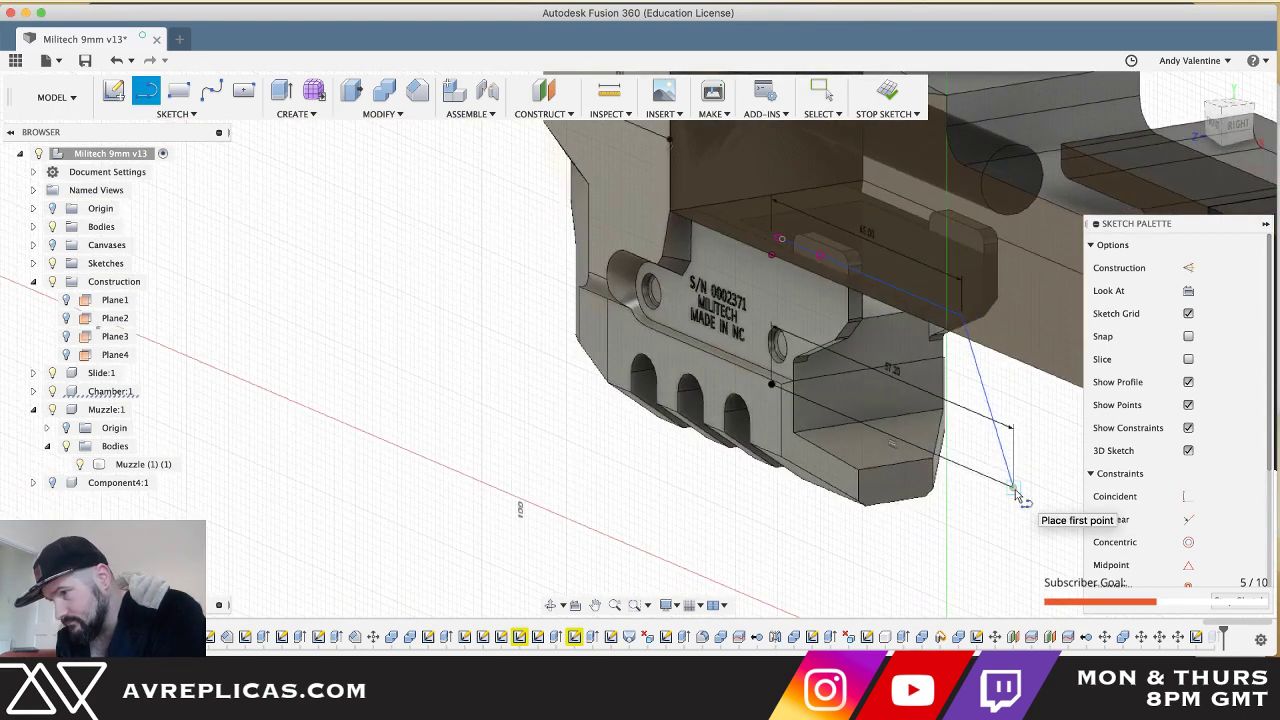
- Delete the 57.2 mm horizontal line, its dimension and the leftover sketch point at the muzzle plate's lower rear corner
key("Escape")
left_click(997, 485)
key("Delete")
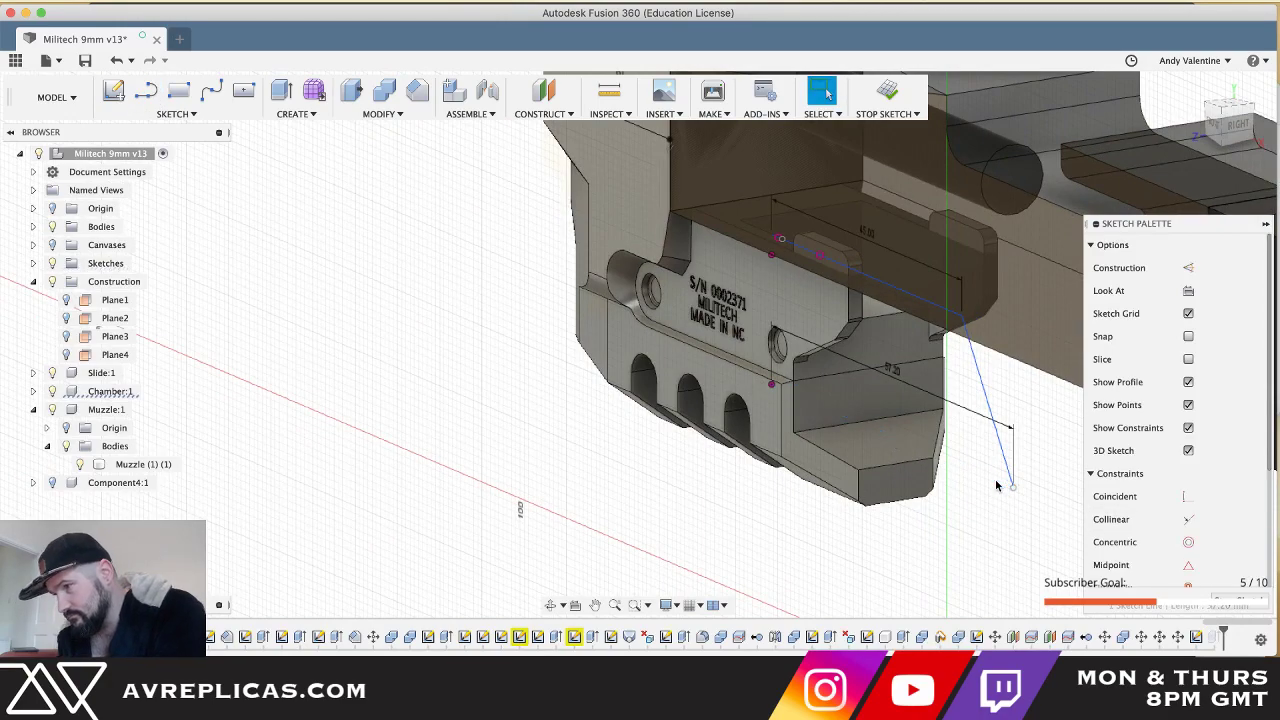
scroll(996, 486, "left", 3, "shift")
scroll(996, 486, "left", 5, "shift")
left_click(809, 406)
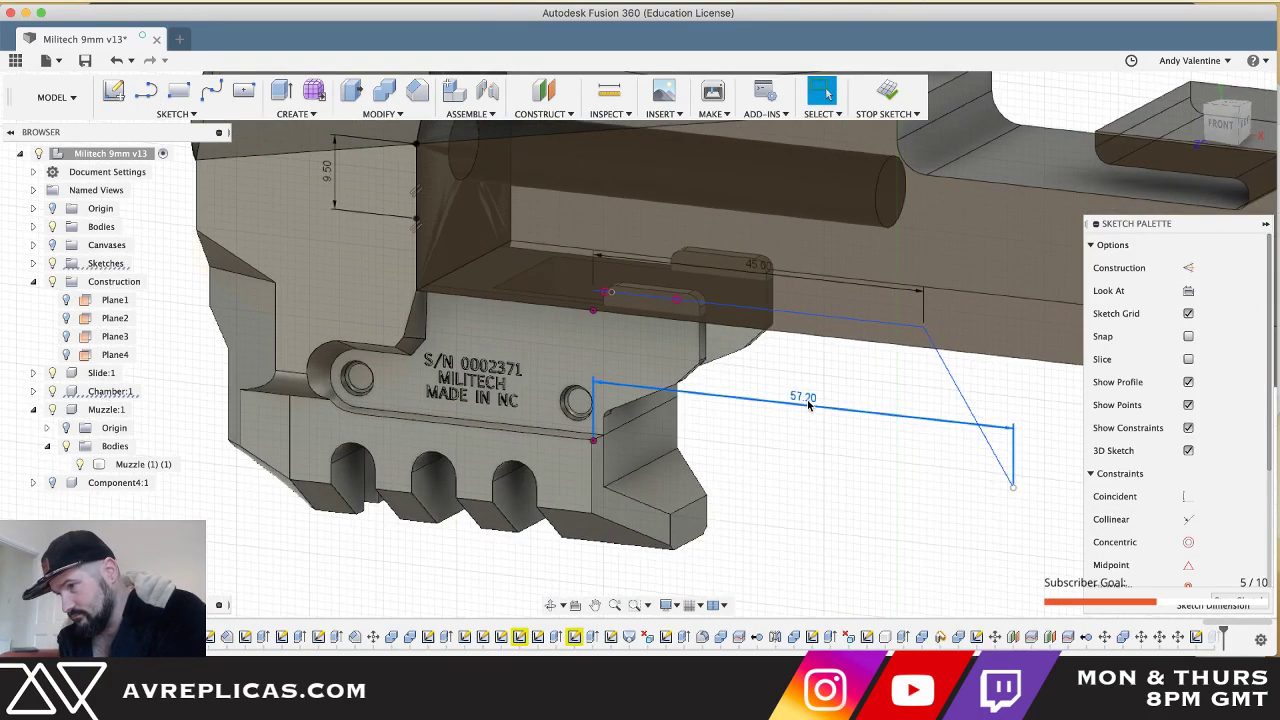
key("Delete")
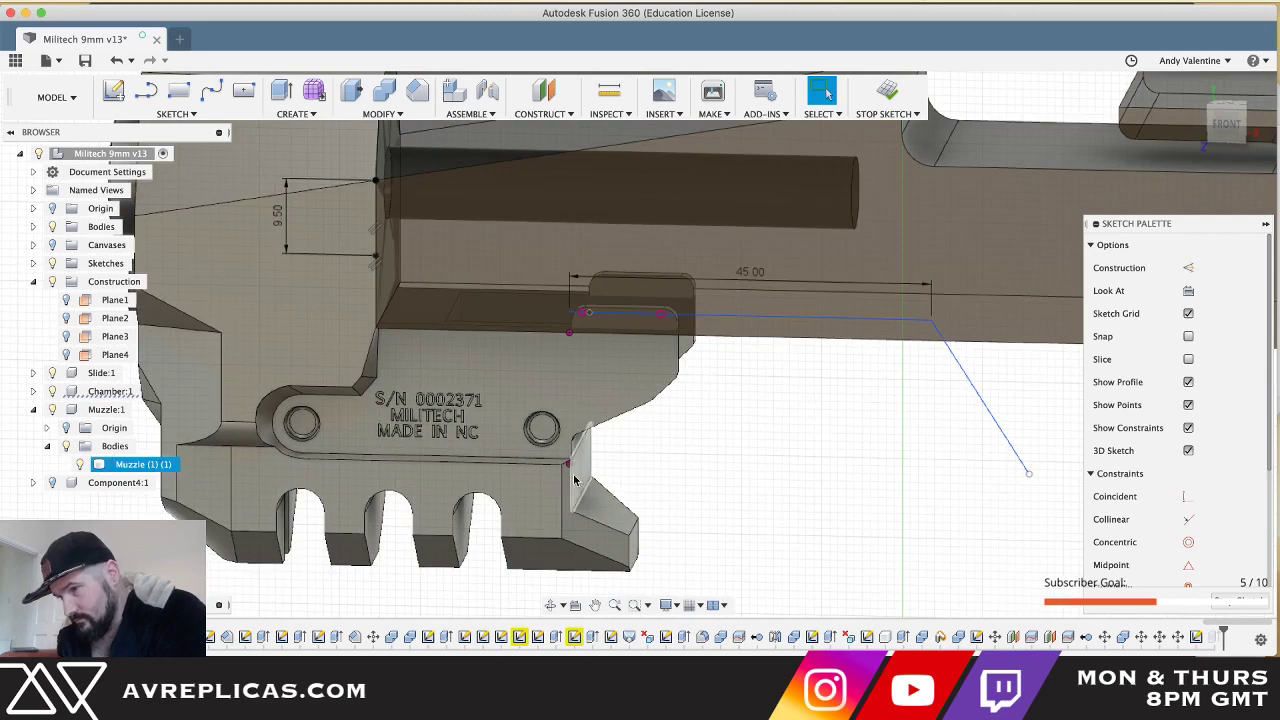
left_click(569, 465)
key("Delete")
scroll(570, 467, "right", 5, "shift")
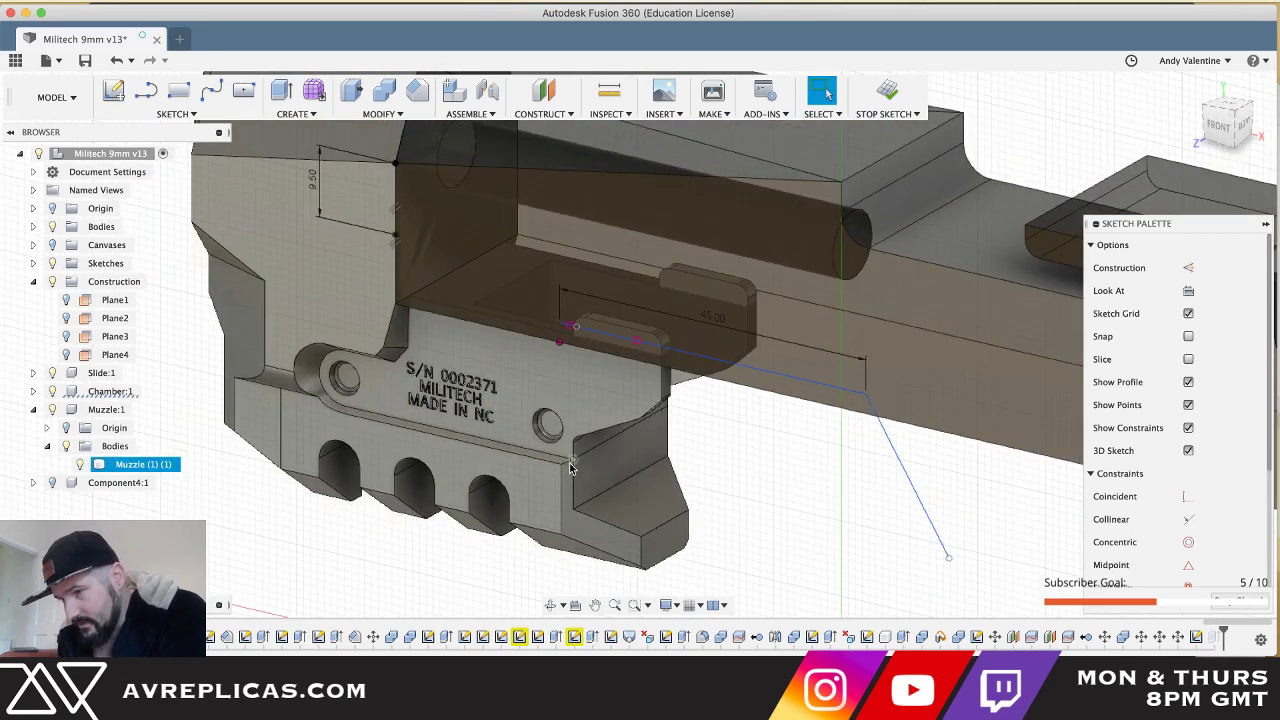
scroll(739, 498, "down", 10)
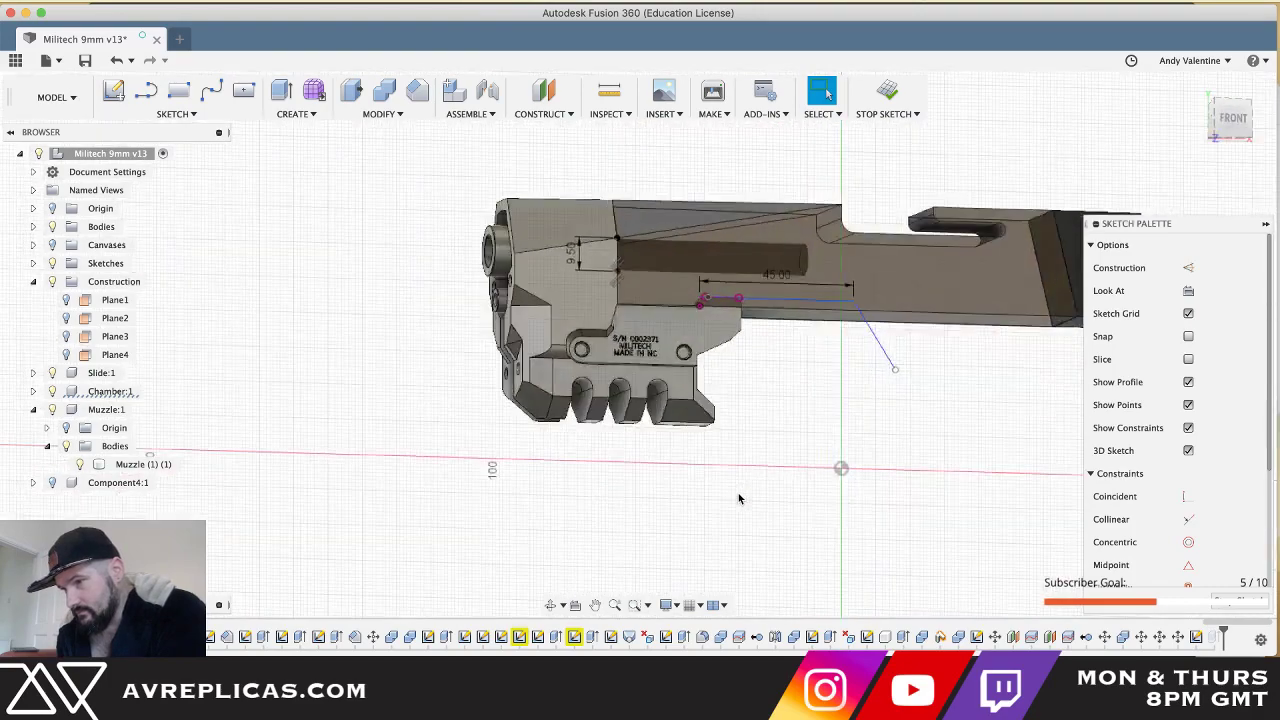
- Switch to Photoshop, measure the short edge behind the trigger guard on the reference pistol, and return to Fusion 360
key("super+Tab")
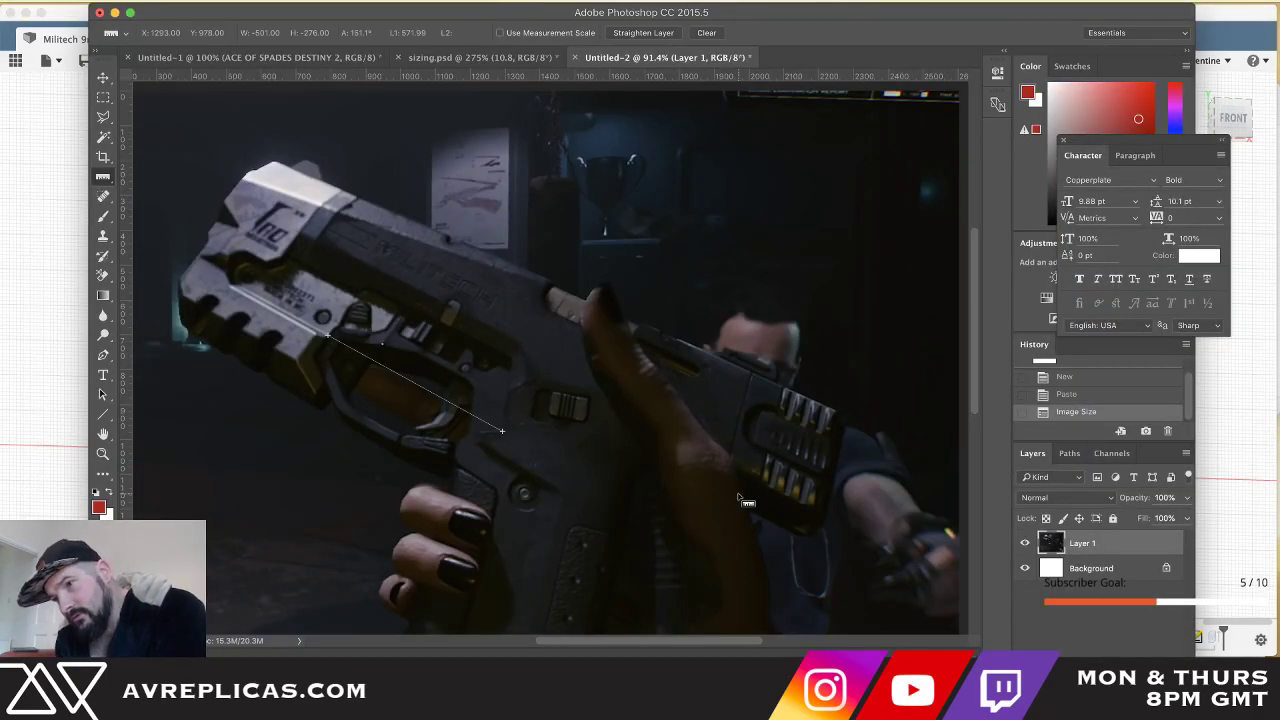
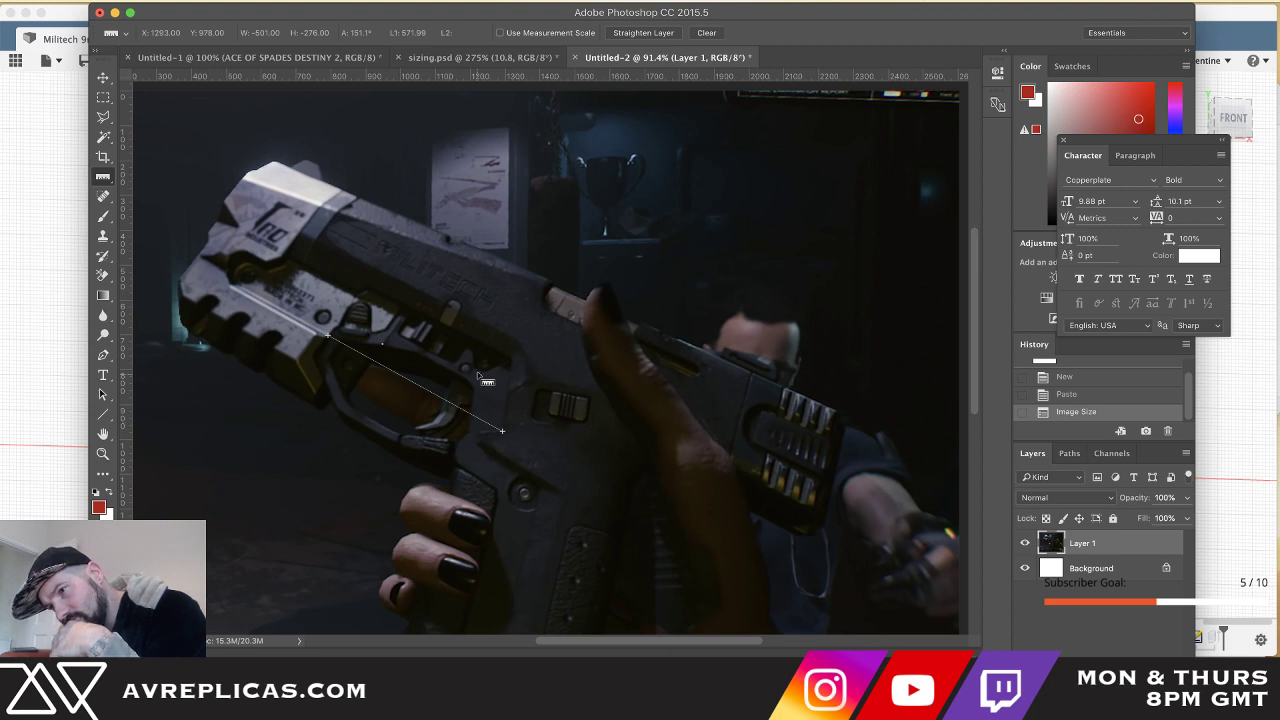
left_click_drag(511, 359, 508, 394)
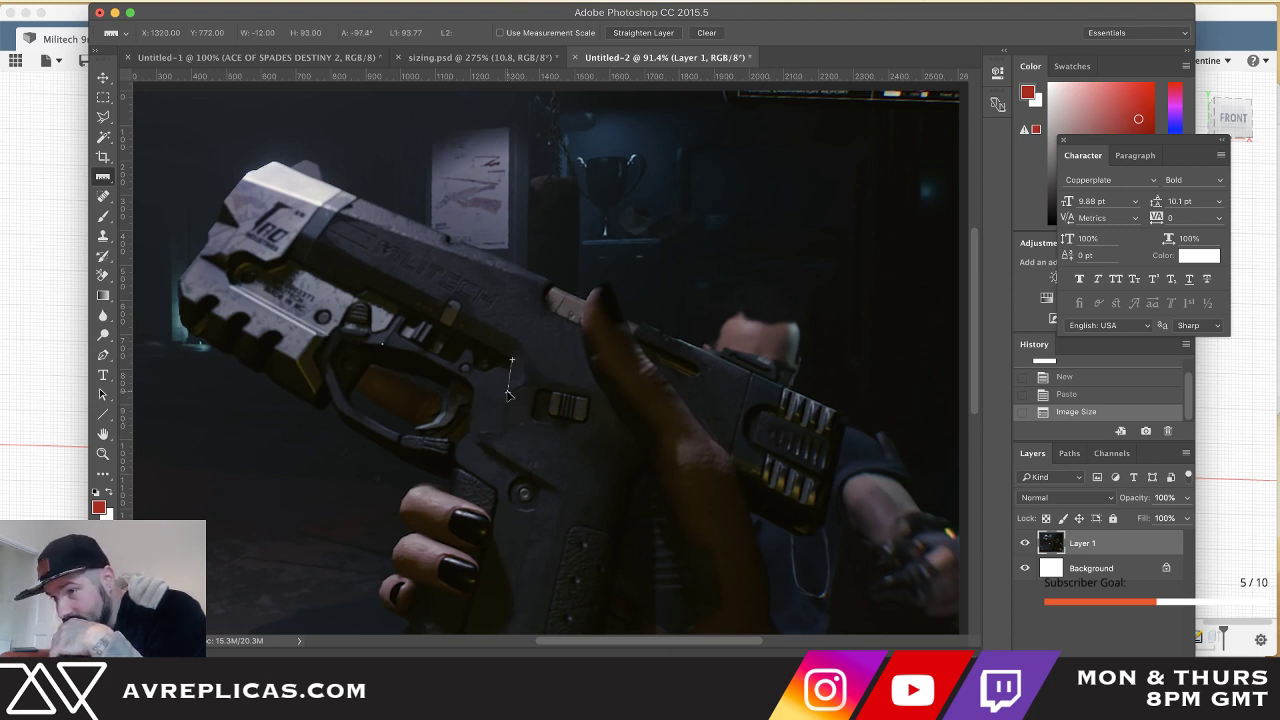
key("super+Tab")
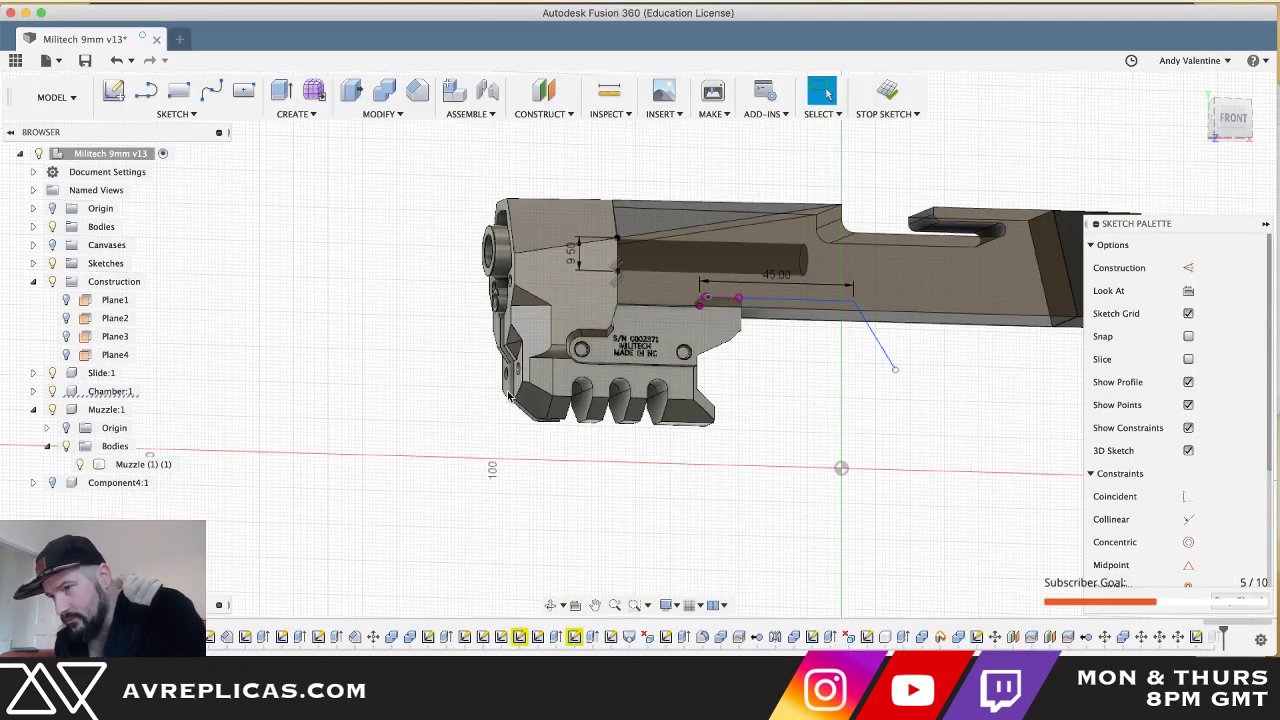
- Draw a 9.4 mm line from the 45 mm line's rear end, running down along the slanted line
left_click(530, 405)
key("l")
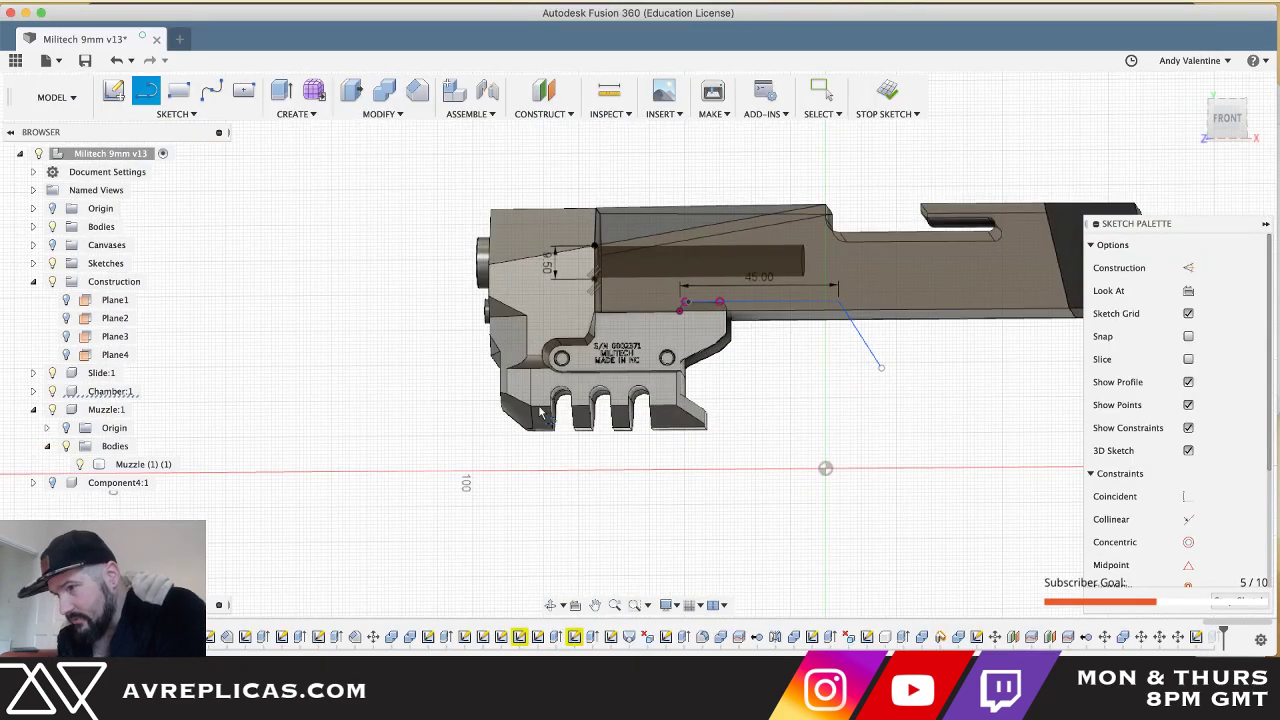
left_click(842, 302)
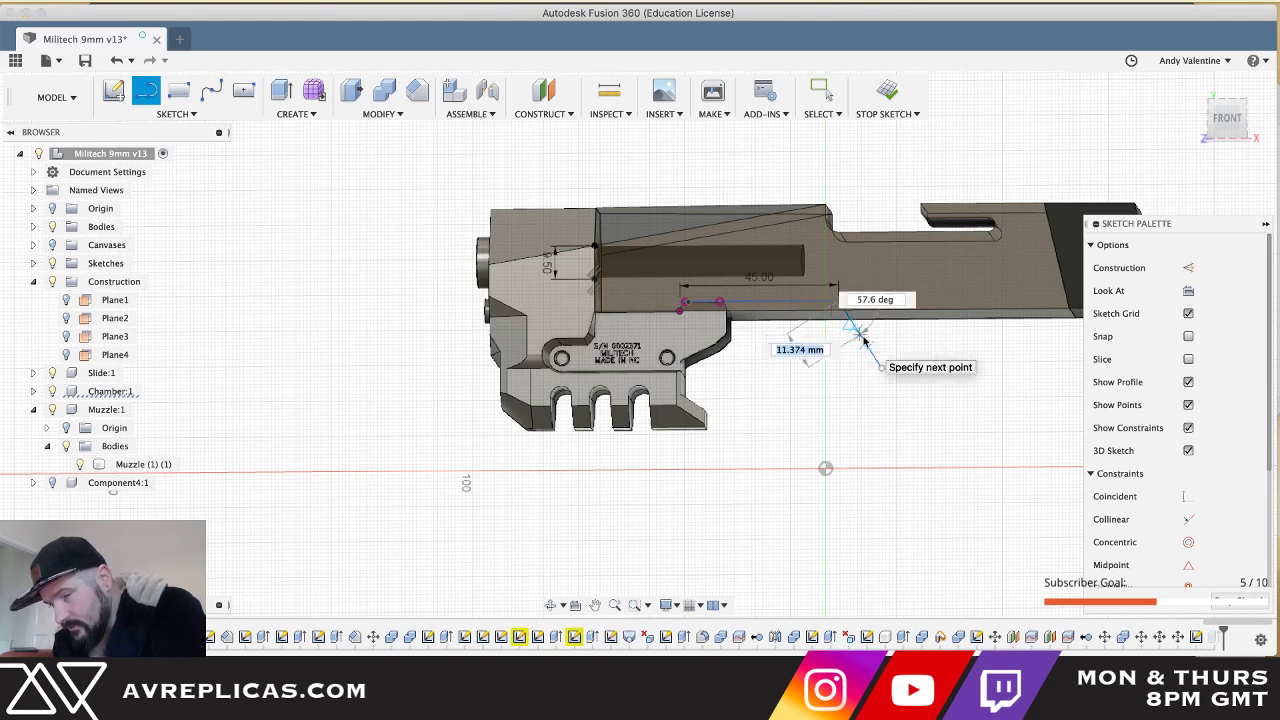
type("9.4")
key("Tab")
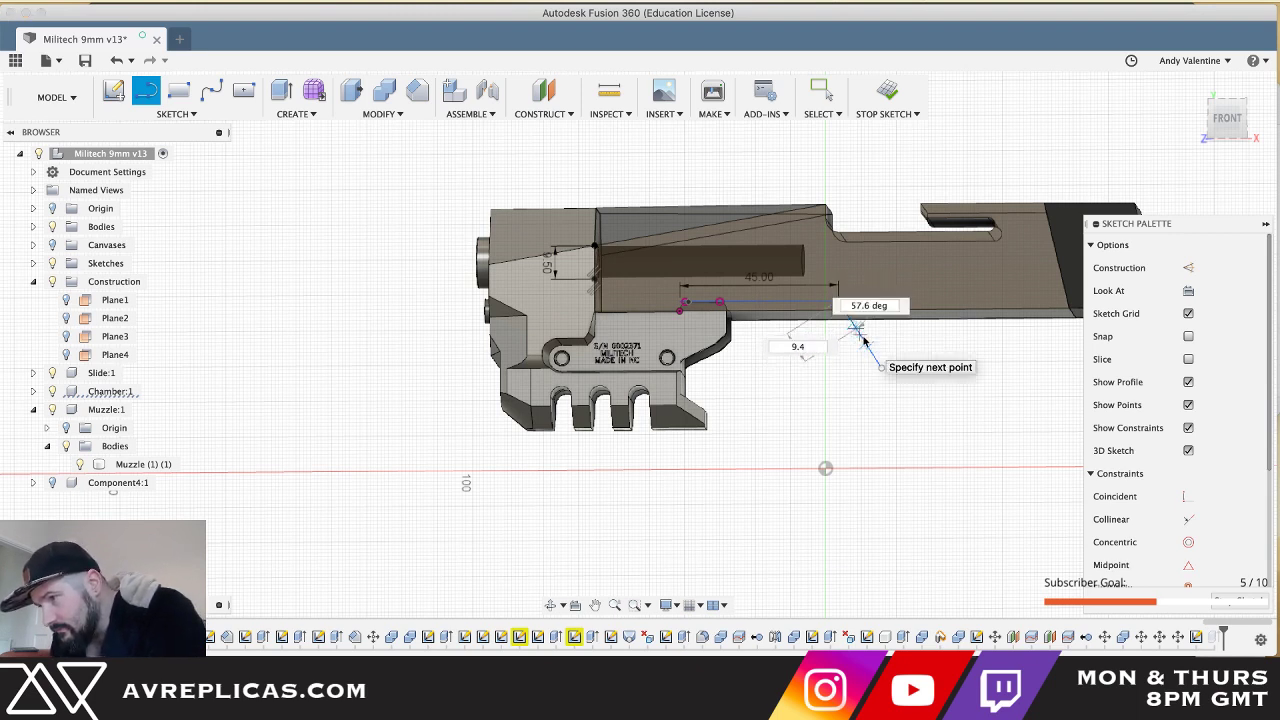
key("BackSpace")
key("Return")
key("Escape")
- Examine the new sketch lines against the muzzle plate's tabs and the slide's lower edge from several angles
scroll(864, 341, "right", 5, "shift")
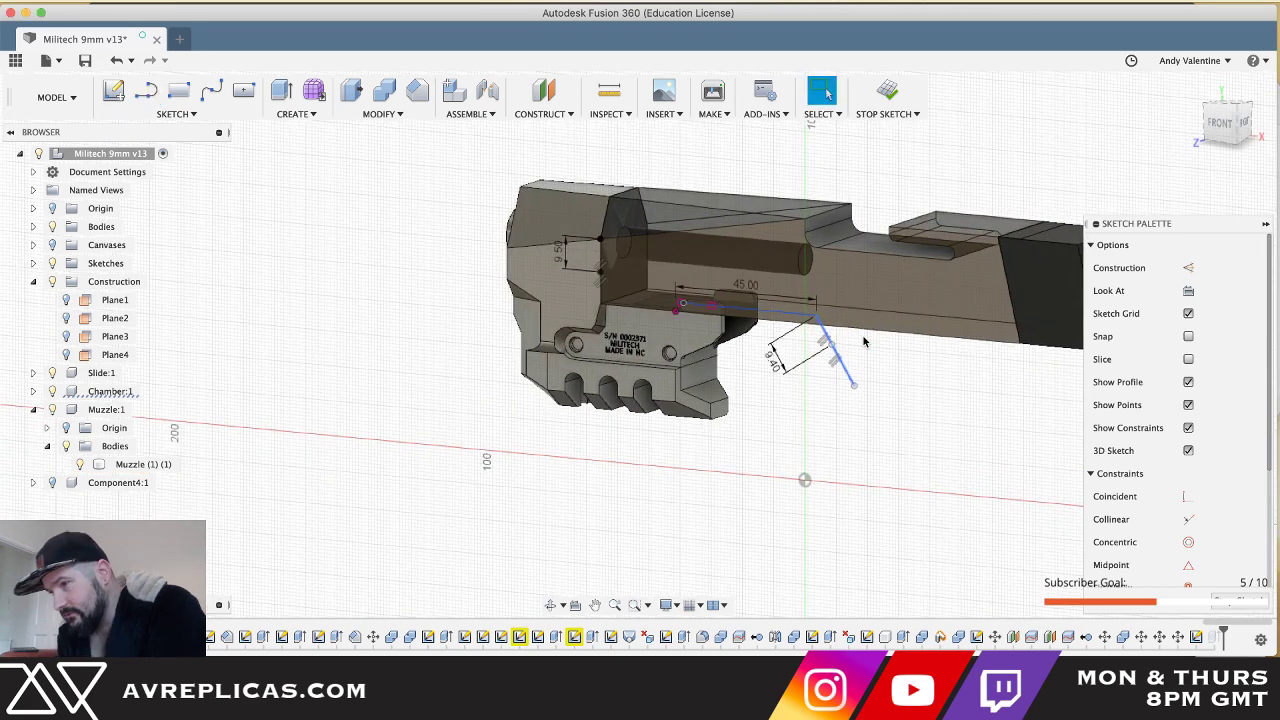
scroll(864, 341, "up", 5)
scroll(864, 341, "left", 5, "shift")
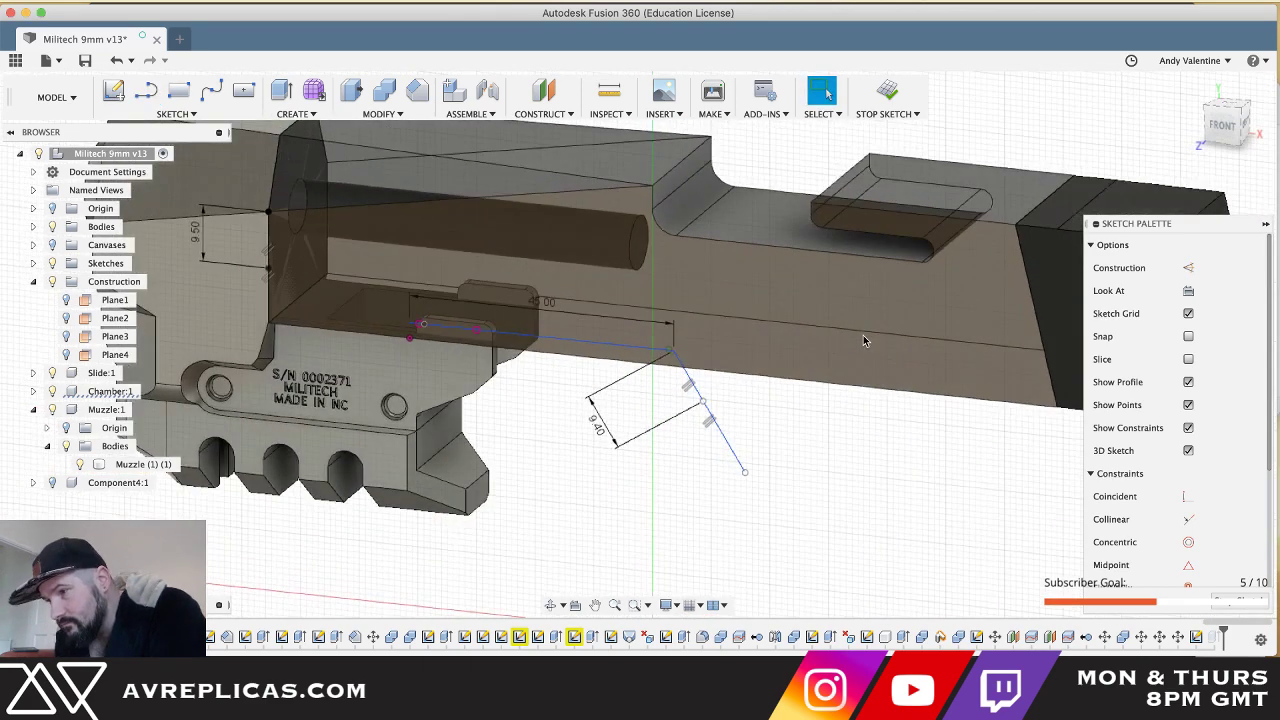
middle_click_drag(864, 341, 864, 341, "shift")
scroll(864, 341, "left", 5, "shift")
scroll(864, 341, "left", 1, "shift")
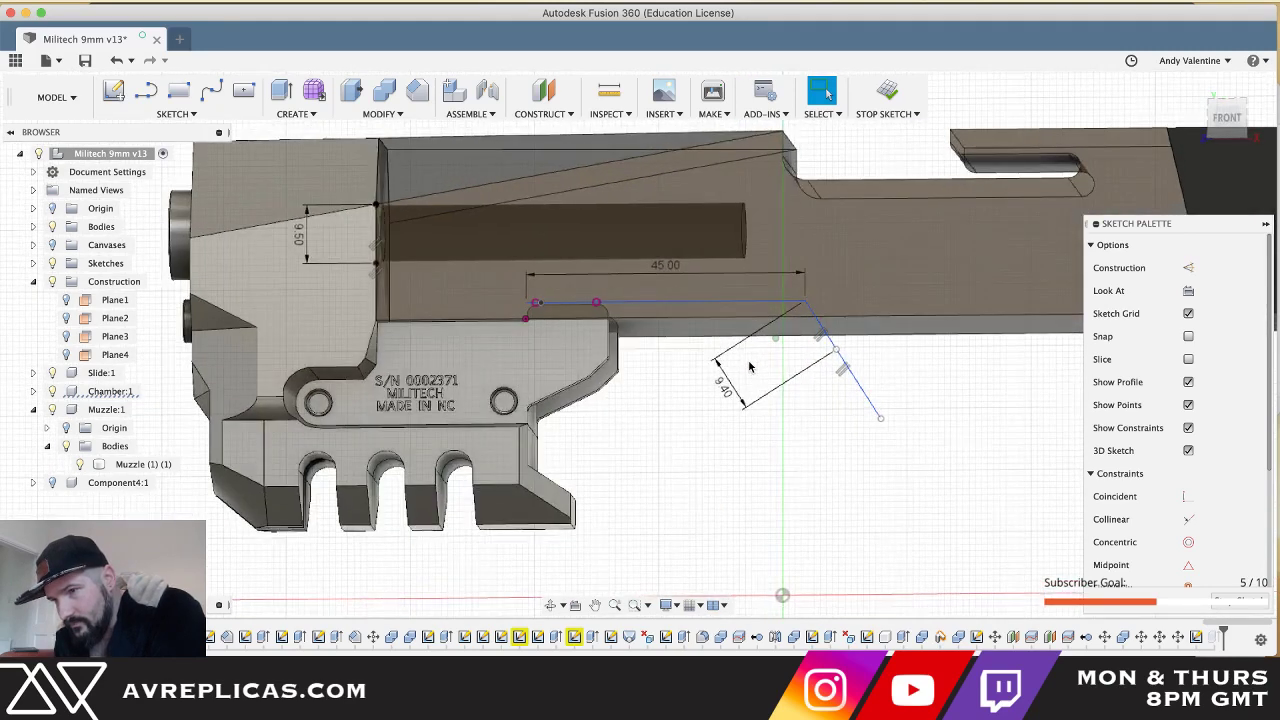
mouse_move(748, 366)
middle_mouse_down("shift")
mouse_move(398, 330)
mouse_move(435, 352)
middle_mouse_up("shift")
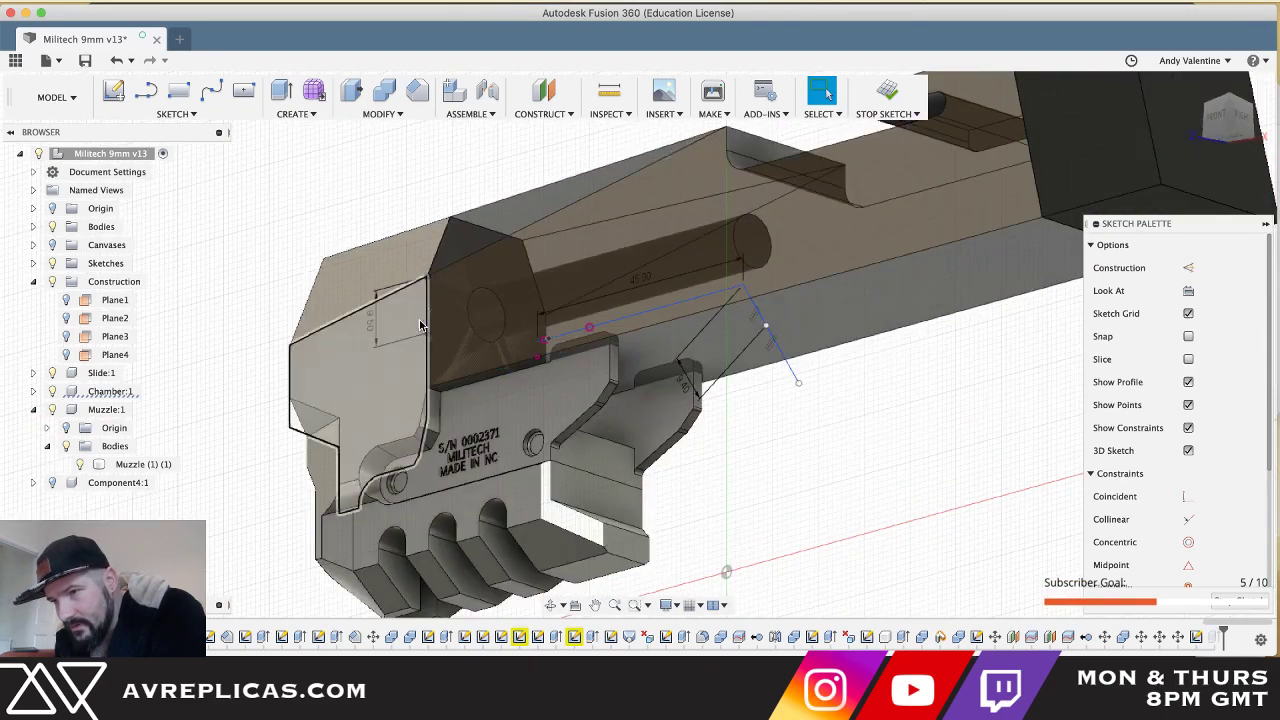
scroll(400, 330, "up", 5)
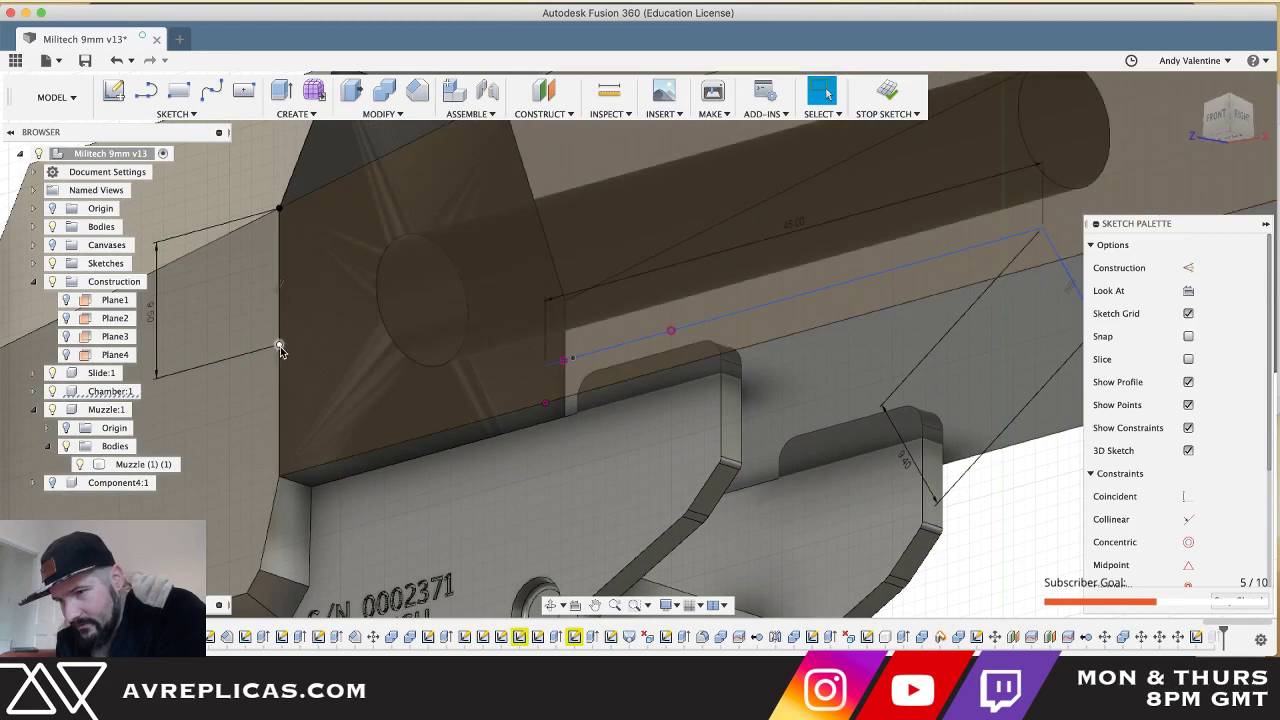
left_click(304, 487)
left_click(303, 487)
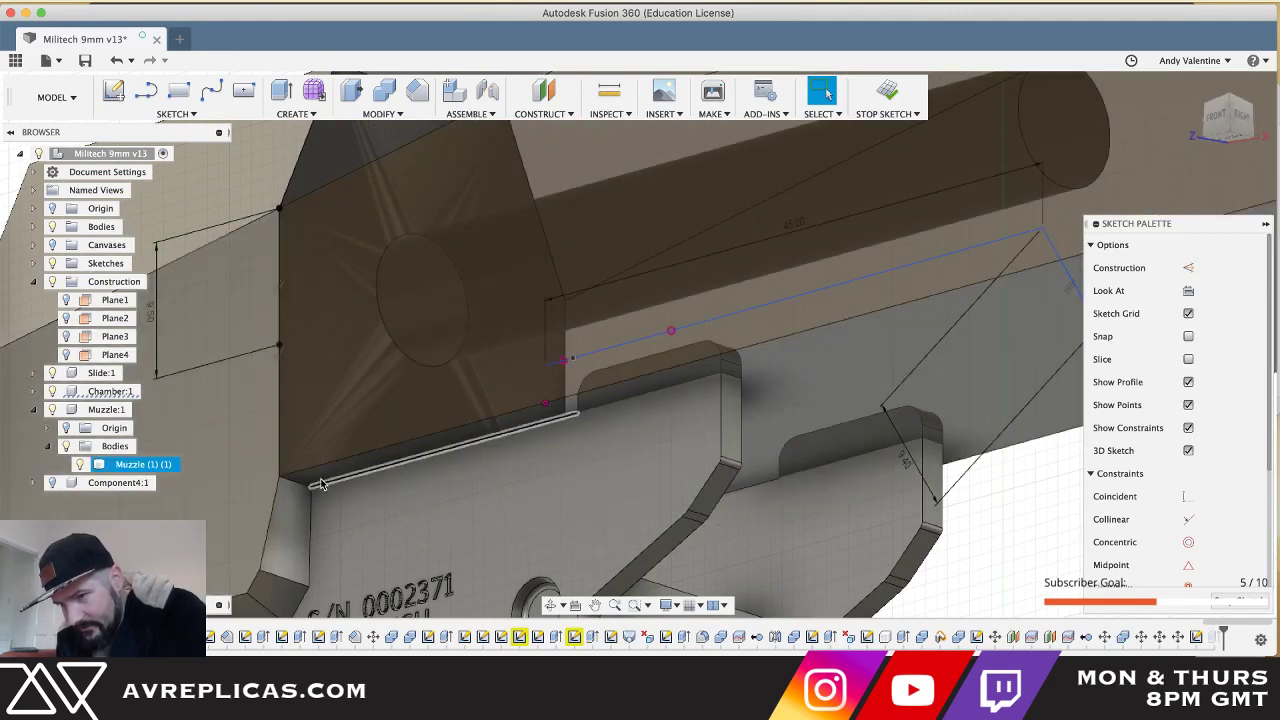
left_click(334, 459)
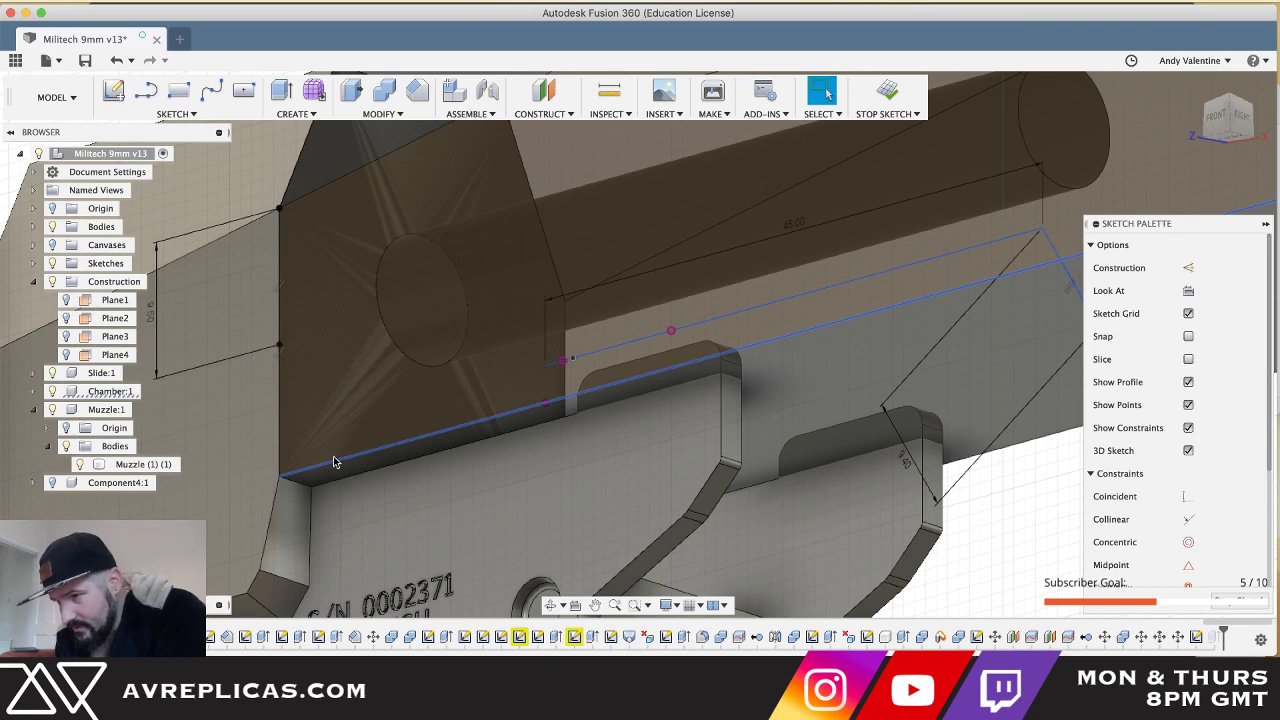
scroll(333, 456, "left", 5, "shift")
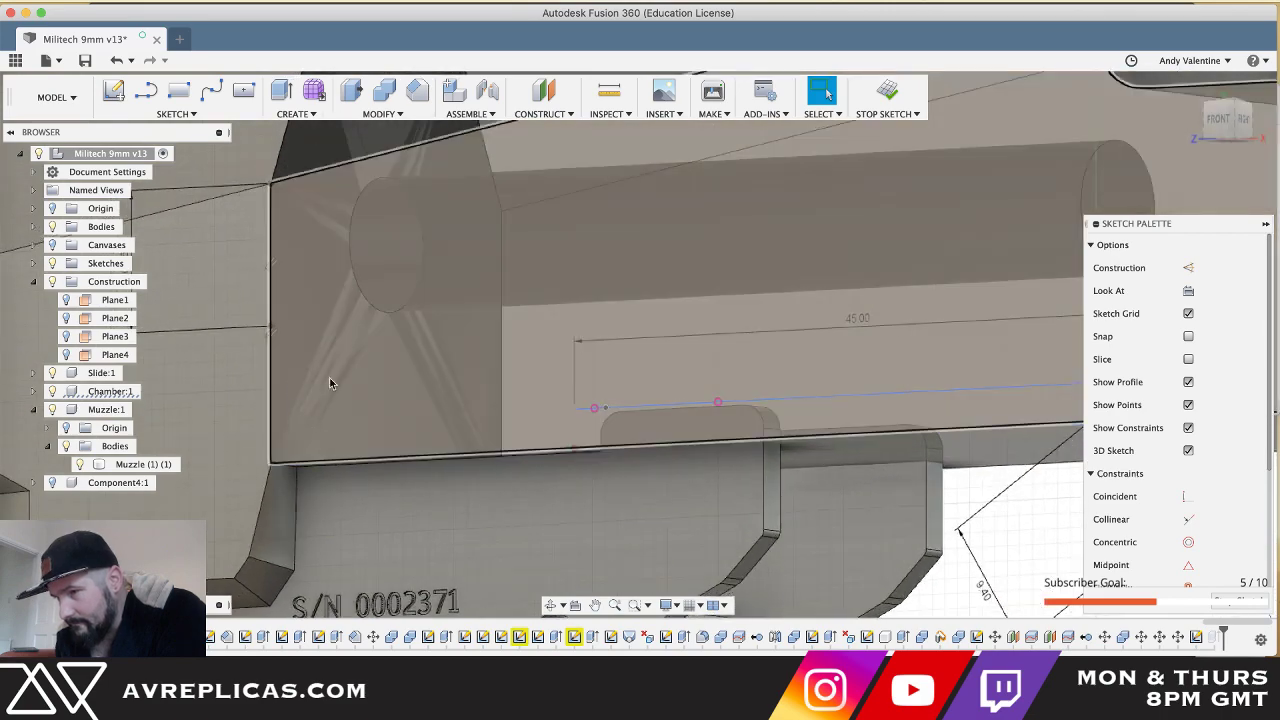
scroll(477, 393, "right", 10, "shift")
scroll(477, 393, "left", 10, "shift")
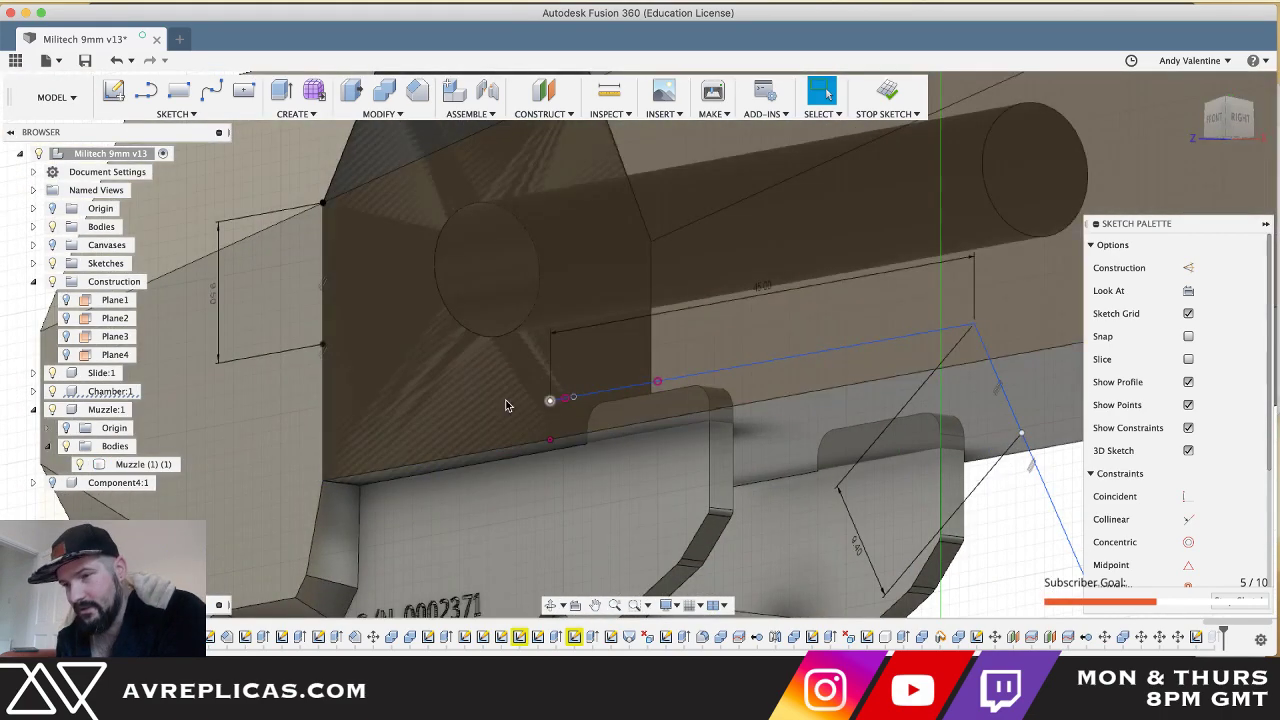
scroll(500, 420, "right", 10, "shift")
scroll(454, 456, "down", 5)
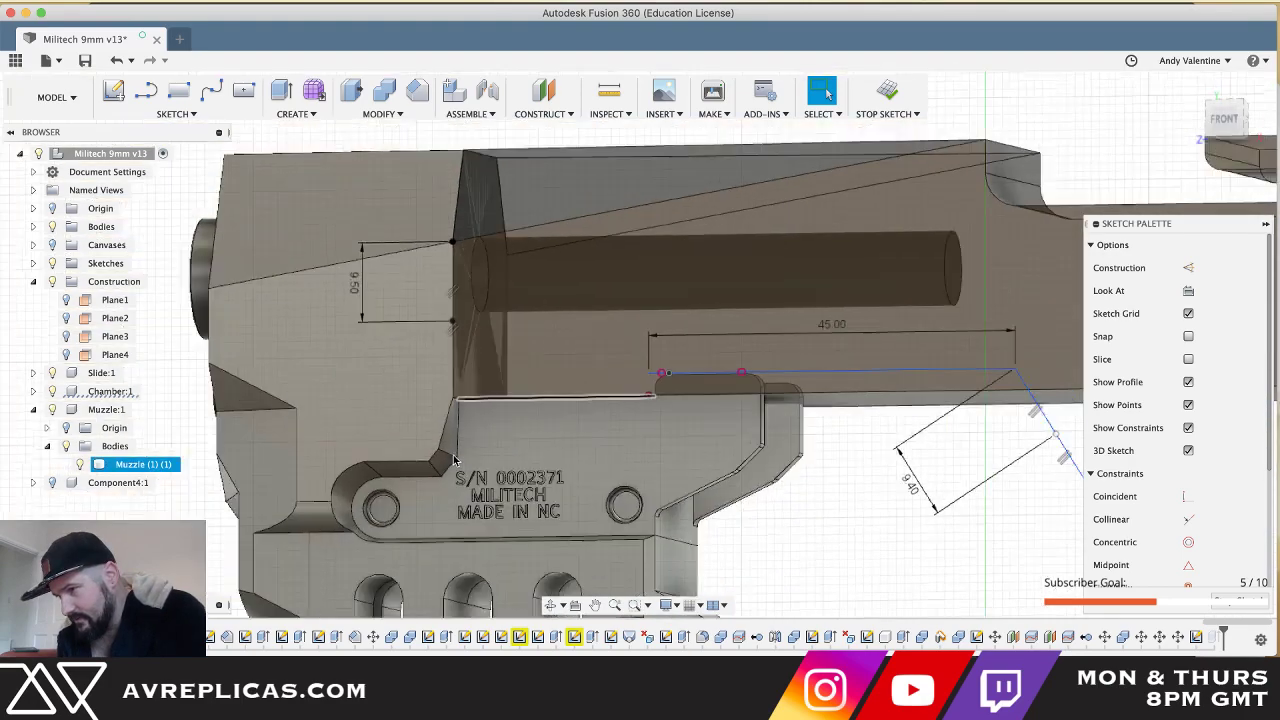
scroll(454, 459, "left", 10, "shift")
- Switch to Photoshop, measure rearward across the grip from below the trigger guard, and inspect the frame area around the trigger and grip
key("super+Tab")
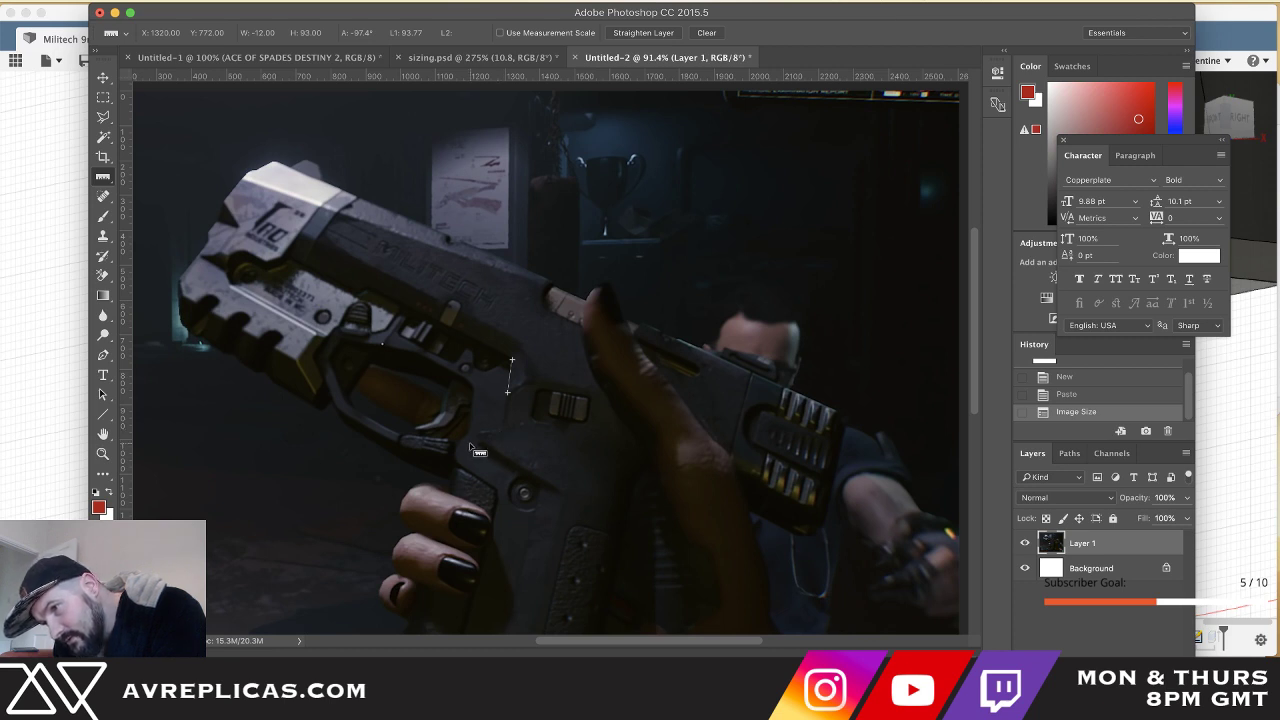
left_click_drag(470, 444, 699, 566)
scroll(698, 566, "down", 5, "alt")
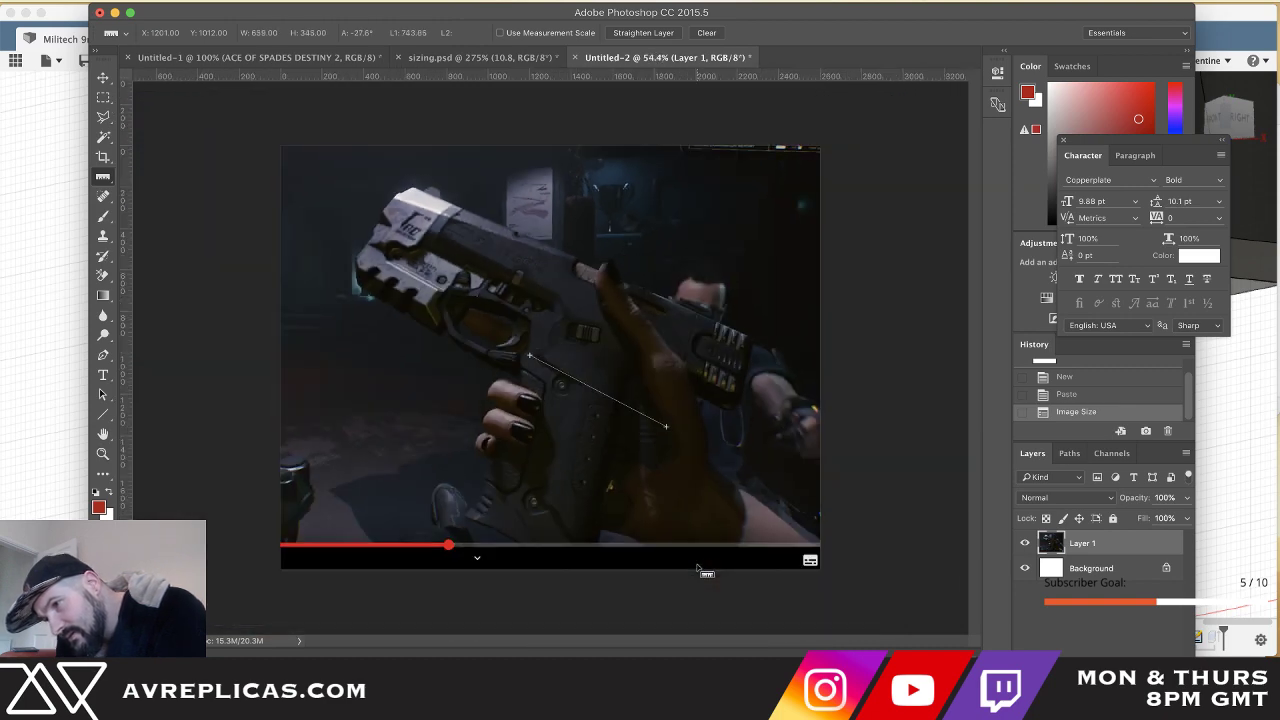
scroll(698, 568, "up", 2, "alt")
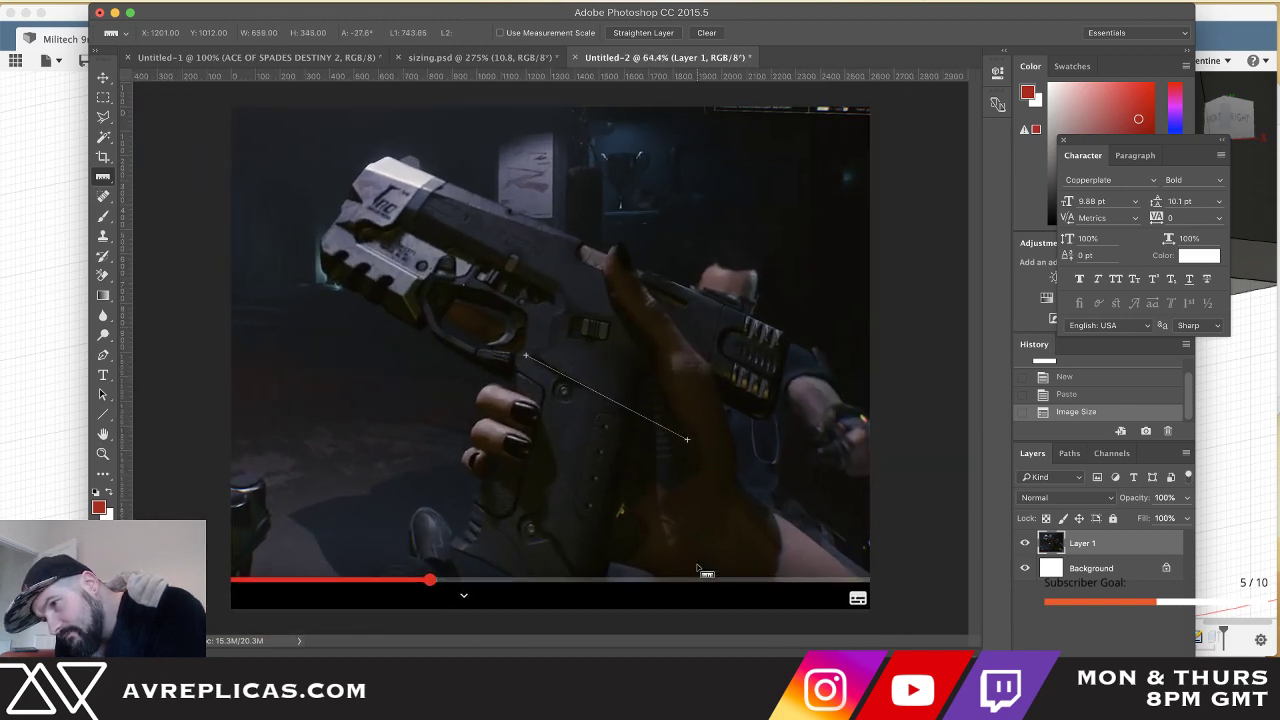
scroll(698, 568, "up", 1, "alt")
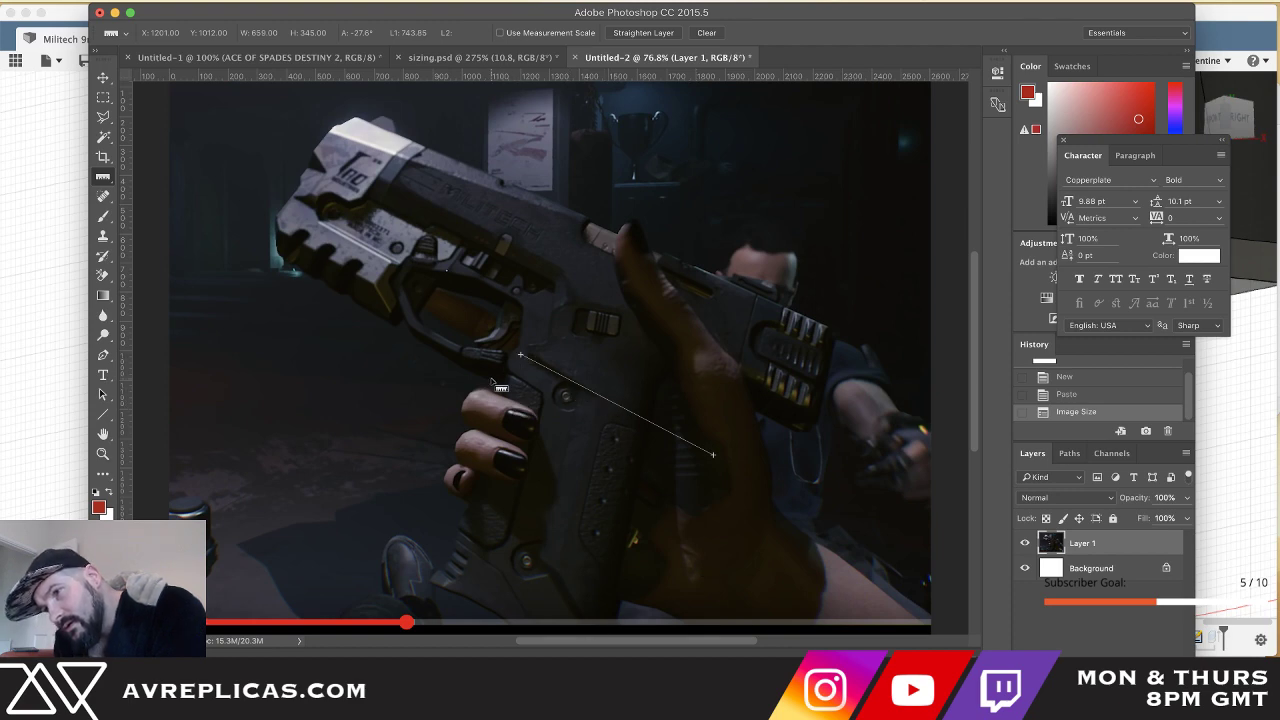
scroll(492, 382, "up", 4, "alt")
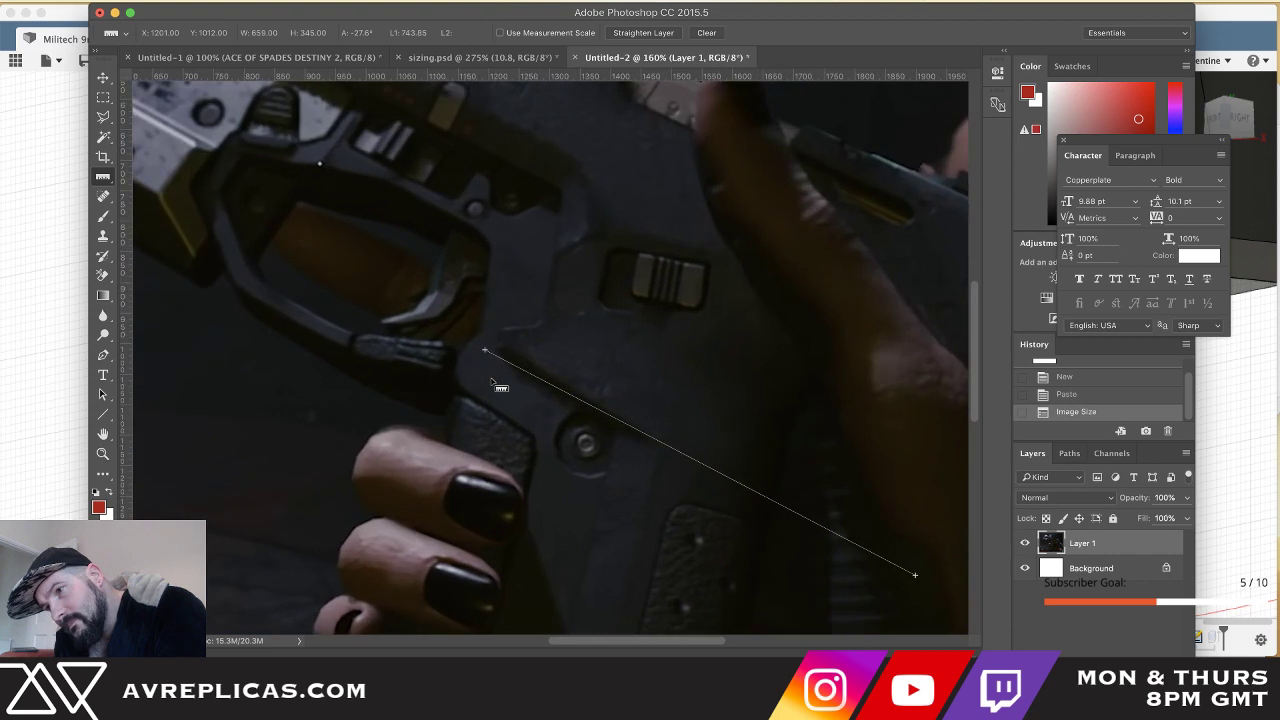
scroll(566, 330, "down", 2, "alt")
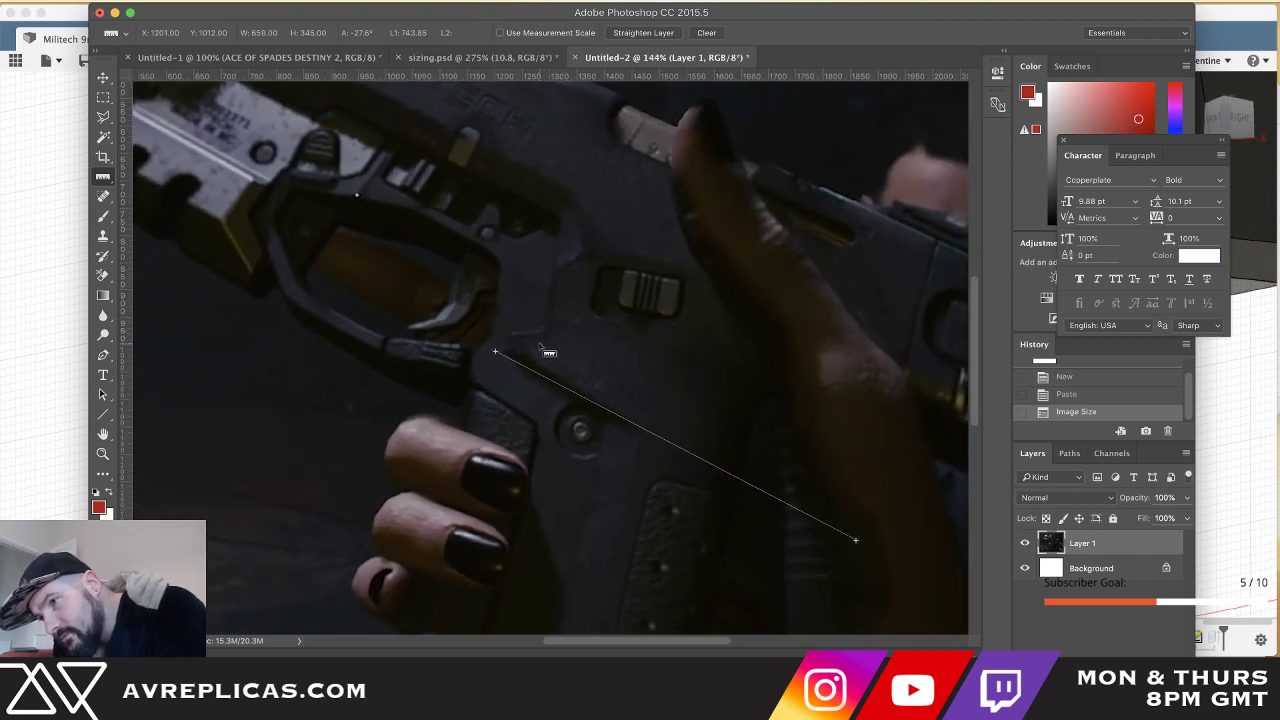
scroll(540, 350, "up", 2, "alt")
scroll(540, 350, "up", 1, "alt")
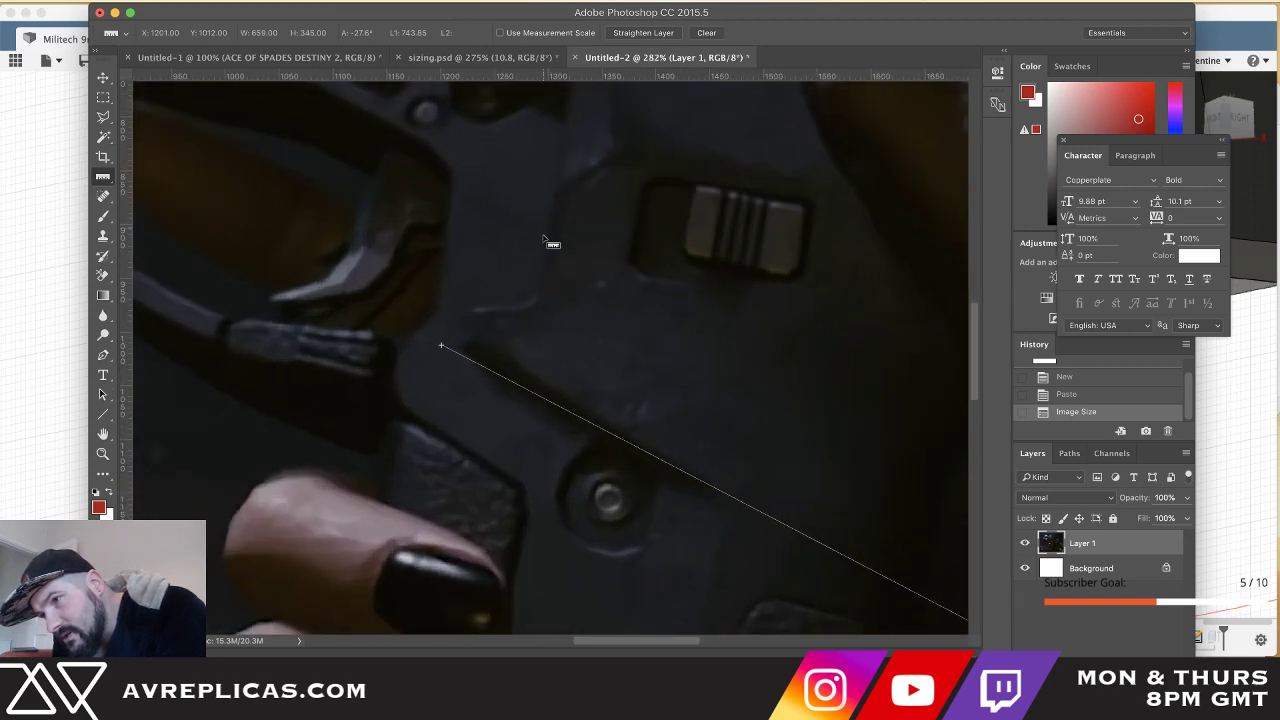
scroll(461, 296, "down", 6, "alt")
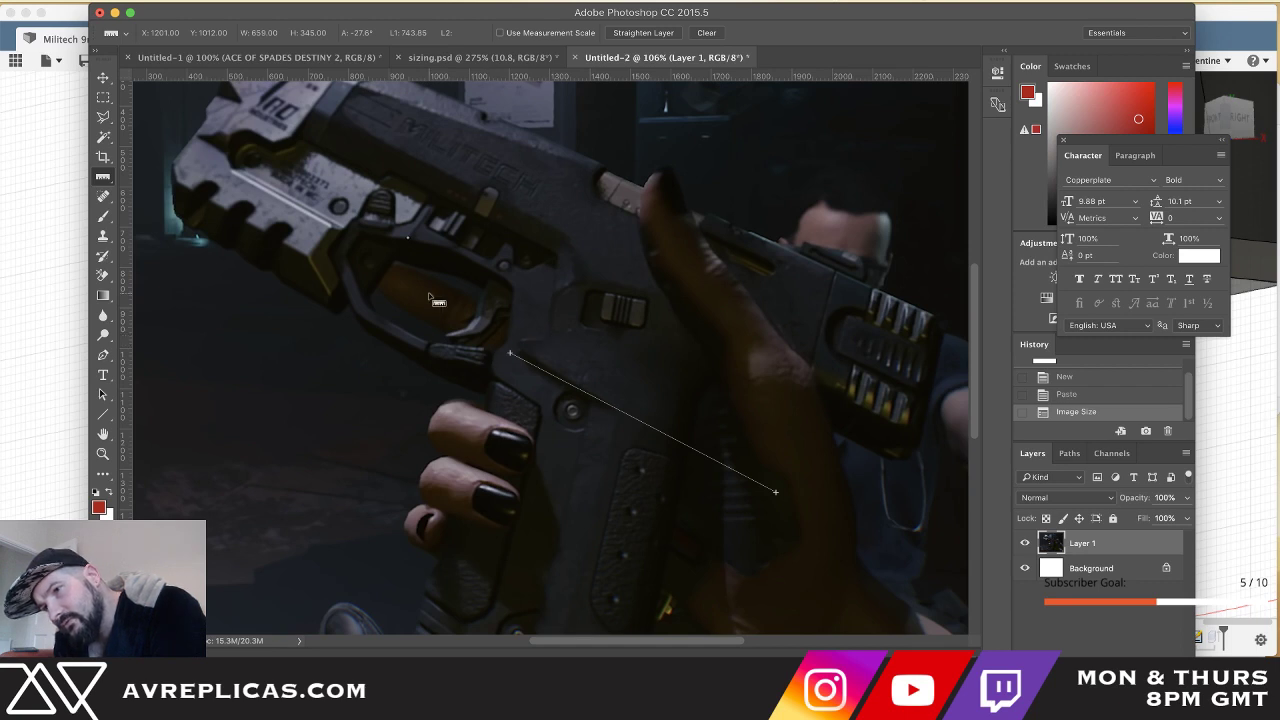
- Measure along the muzzle plate's lower edge to behind the trigger, and across the muzzle block's rear end on the reference pistol
left_click_drag(237, 168, 545, 341)
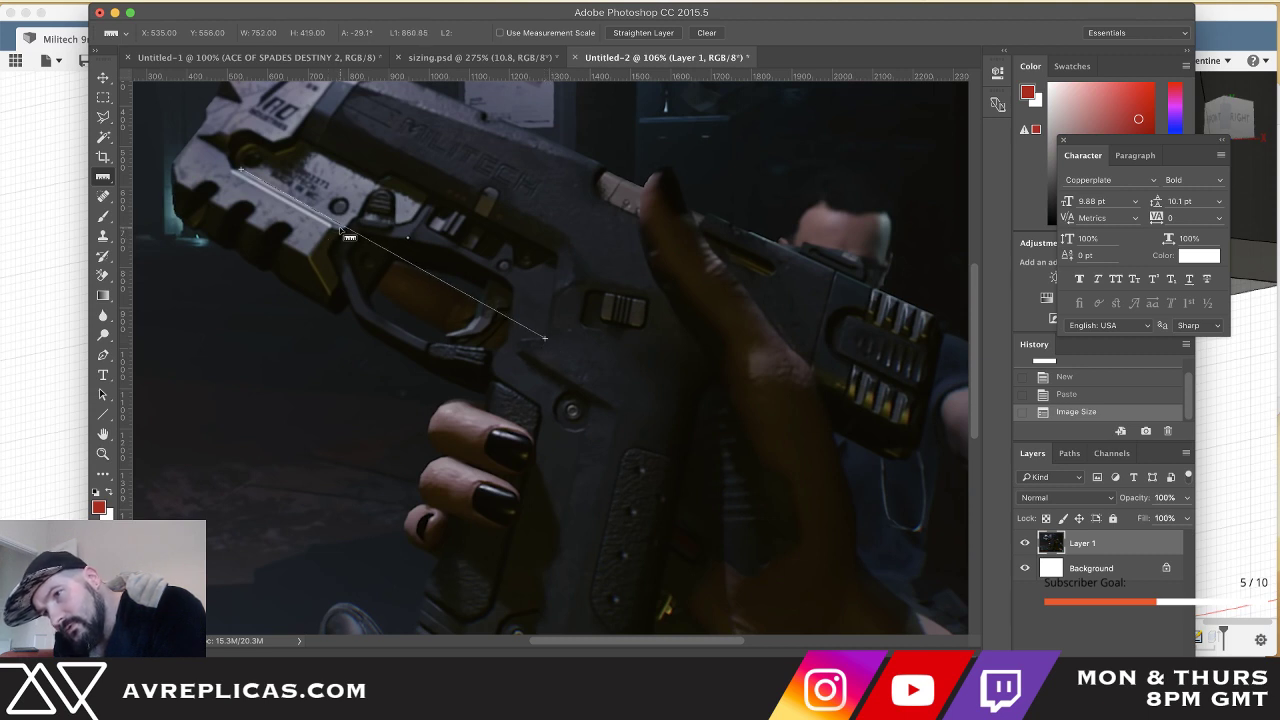
left_click_drag(340, 231, 239, 308)
left_click_drag(376, 241, 322, 287)
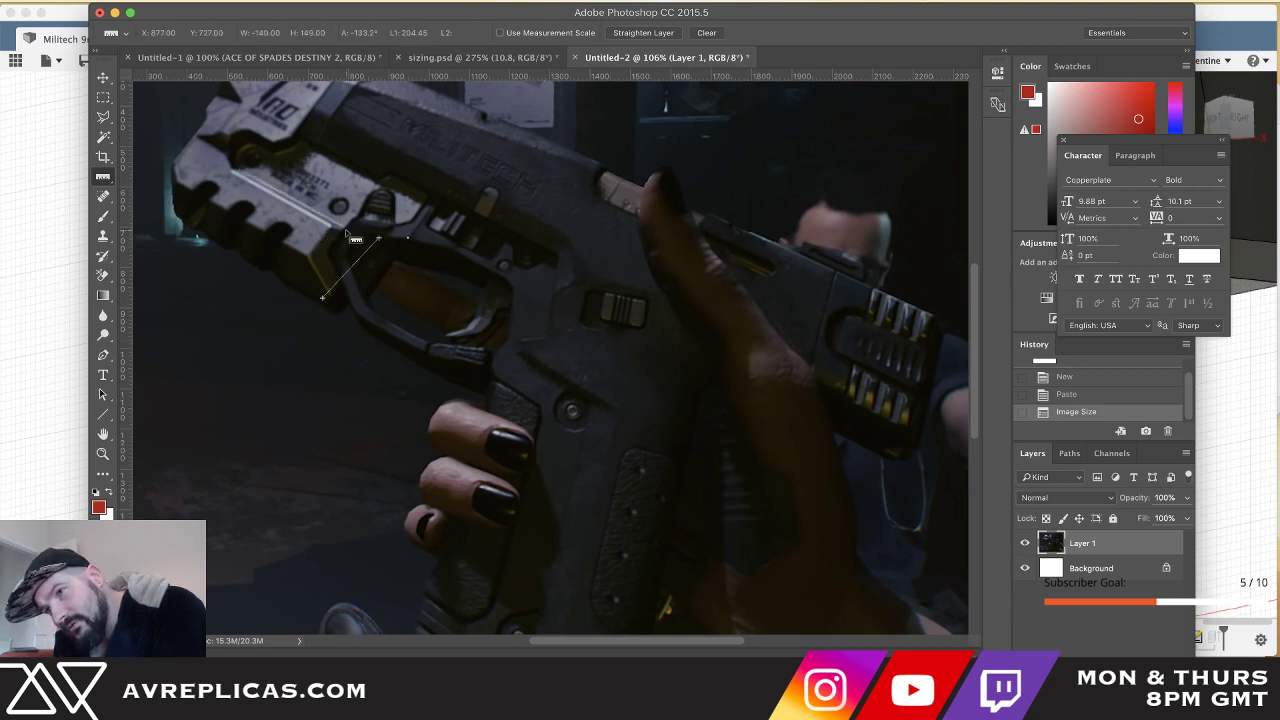
- Measure the reference pistol from the trigger guard's front corner to the notch above the grip, and the notch's slanted edge
left_click_drag(344, 229, 546, 340)
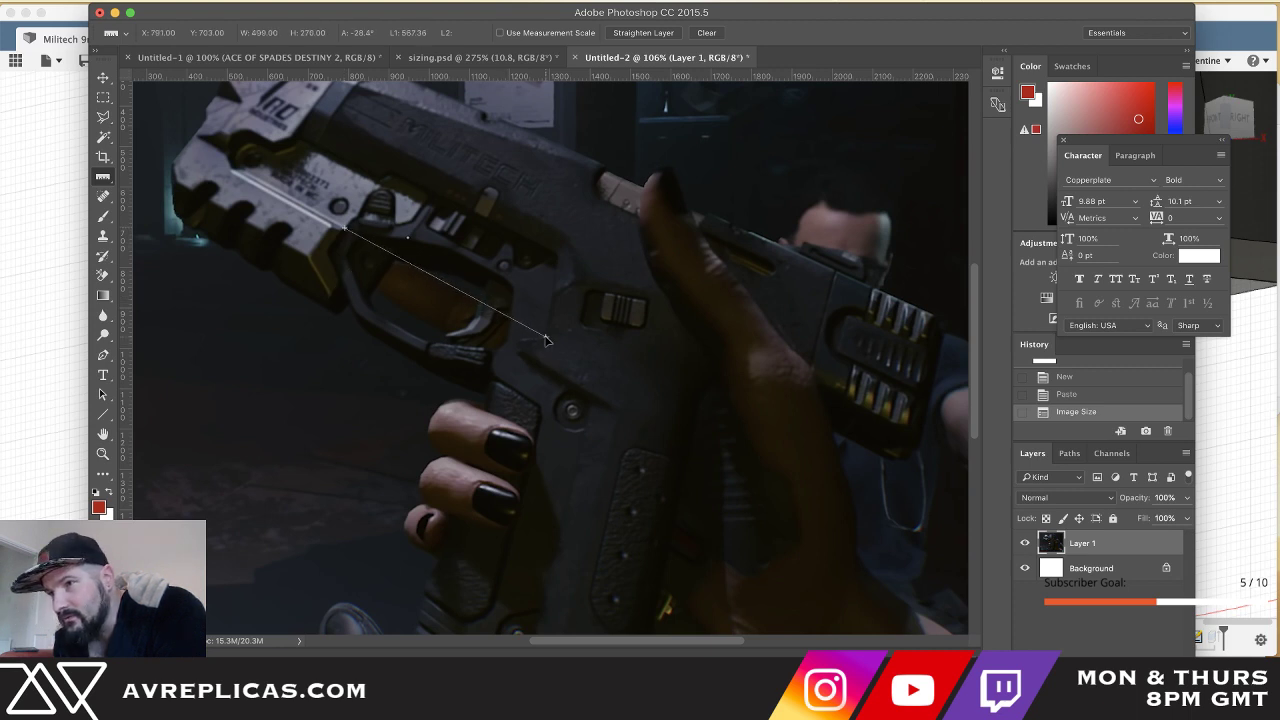
left_click_drag(546, 340, 543, 339)
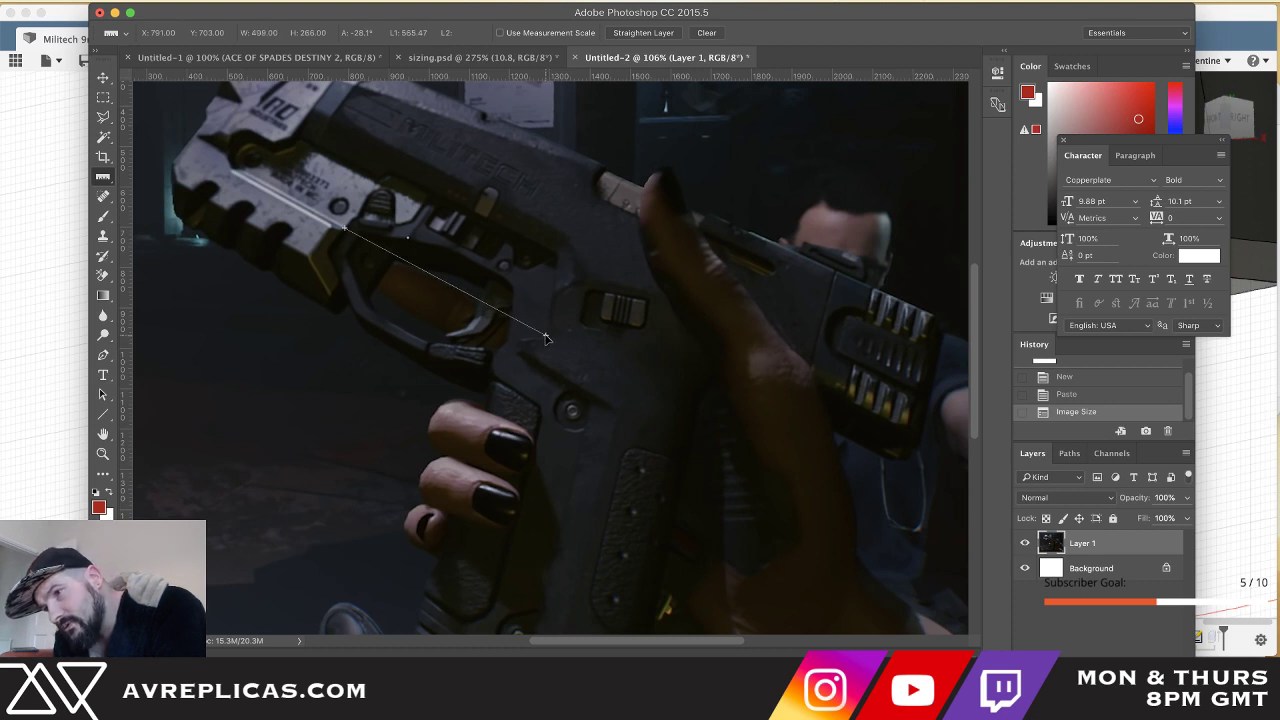
left_click_drag(546, 339, 548, 340)
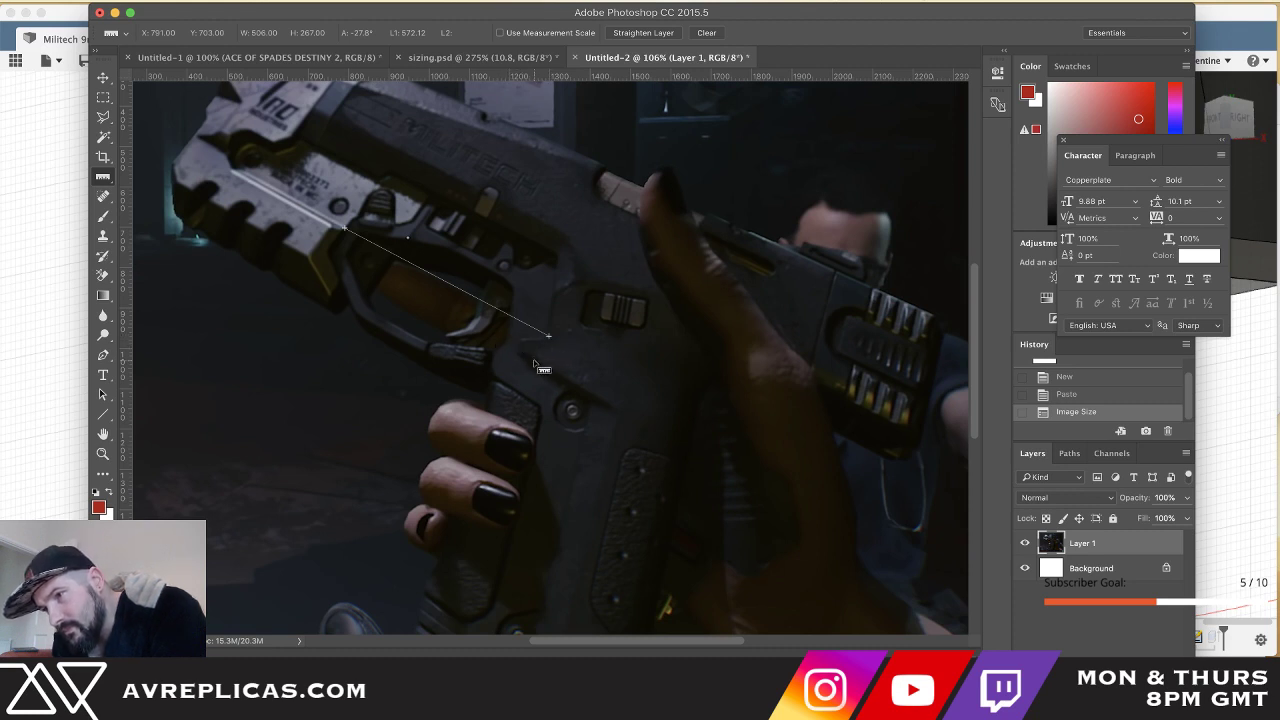
left_click_drag(534, 360, 549, 341)
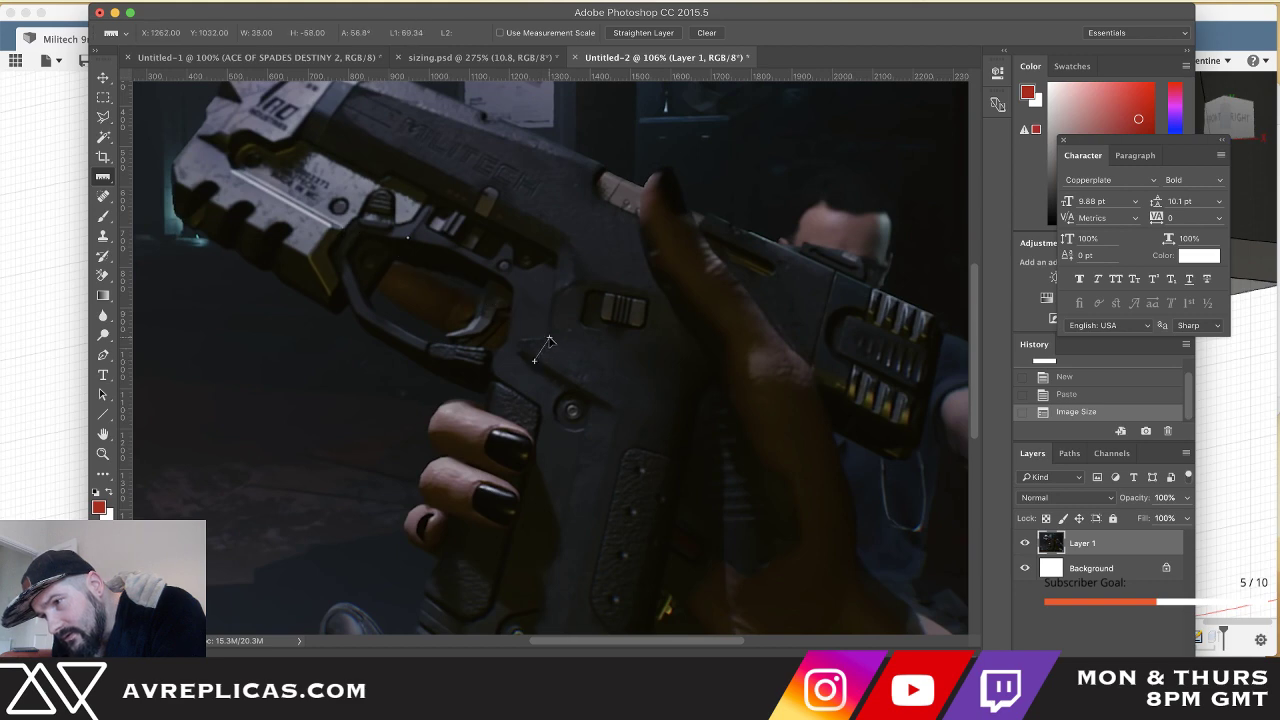
- Switch to Fusion 360 and draw a 7 mm vertical line down from the lower end of the angled sketch line
key("super+Tab")
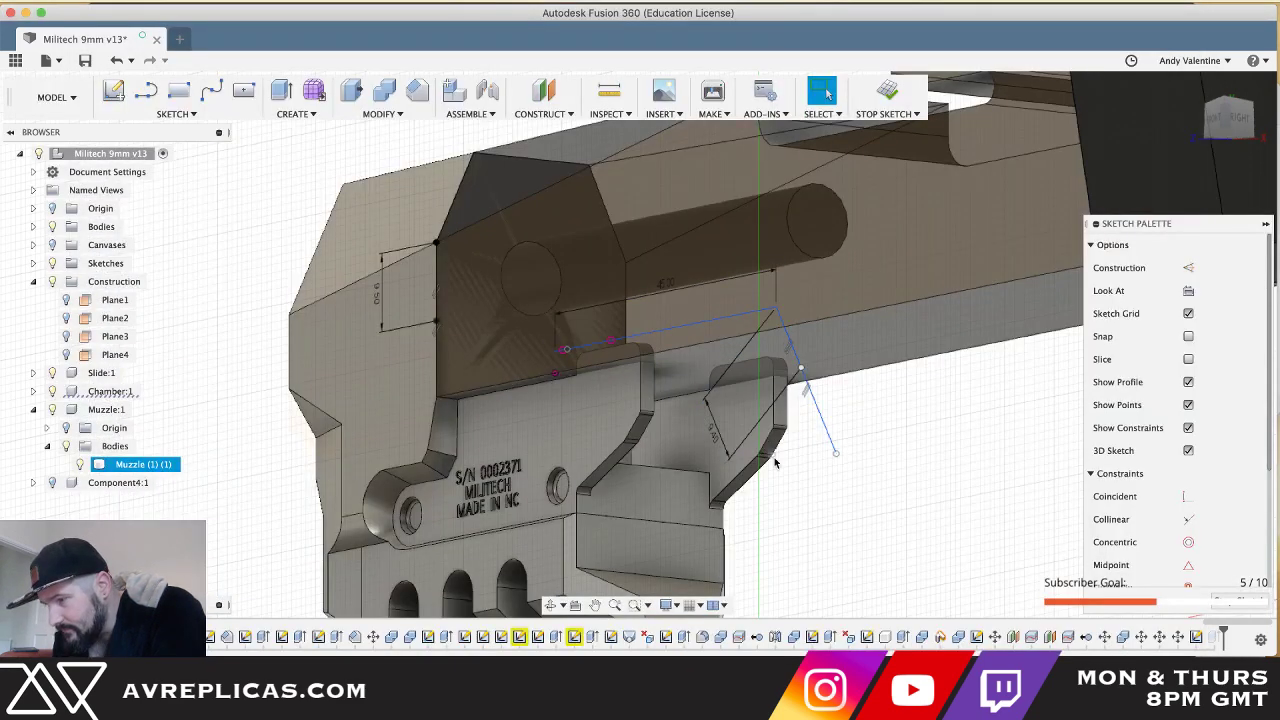
key("l")
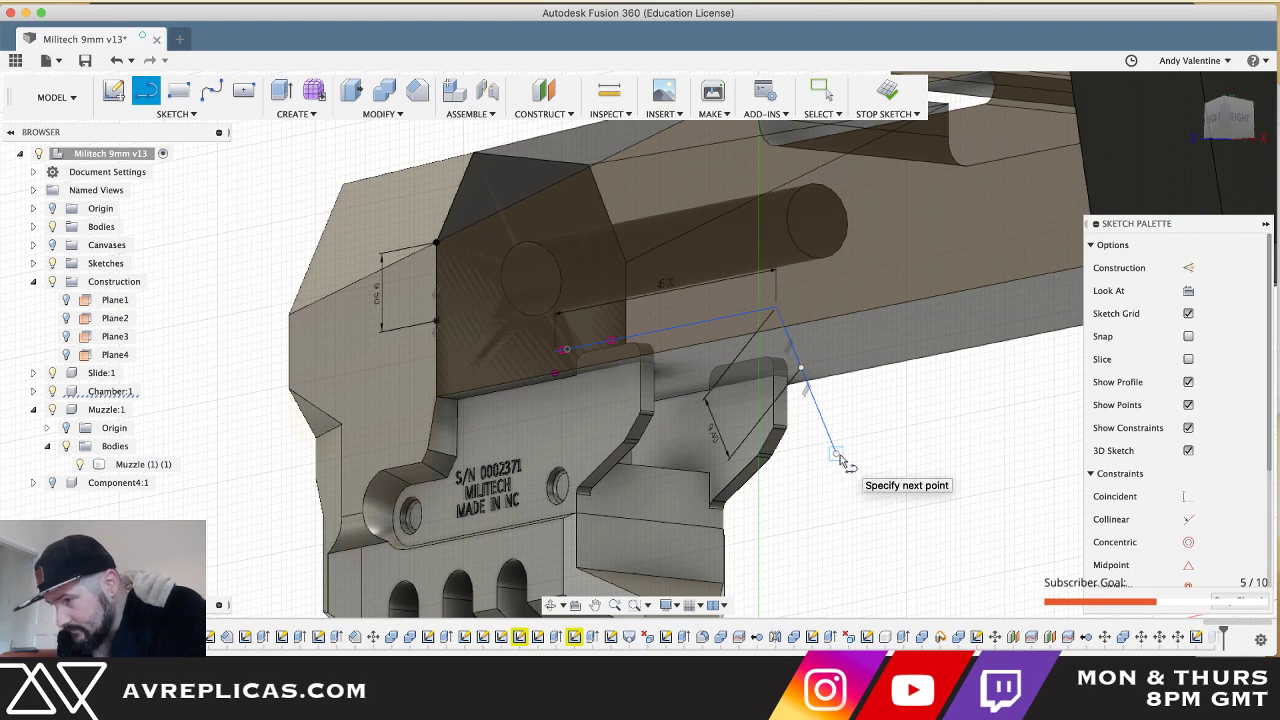
middle_click_drag(840, 473, 843, 474, "shift")
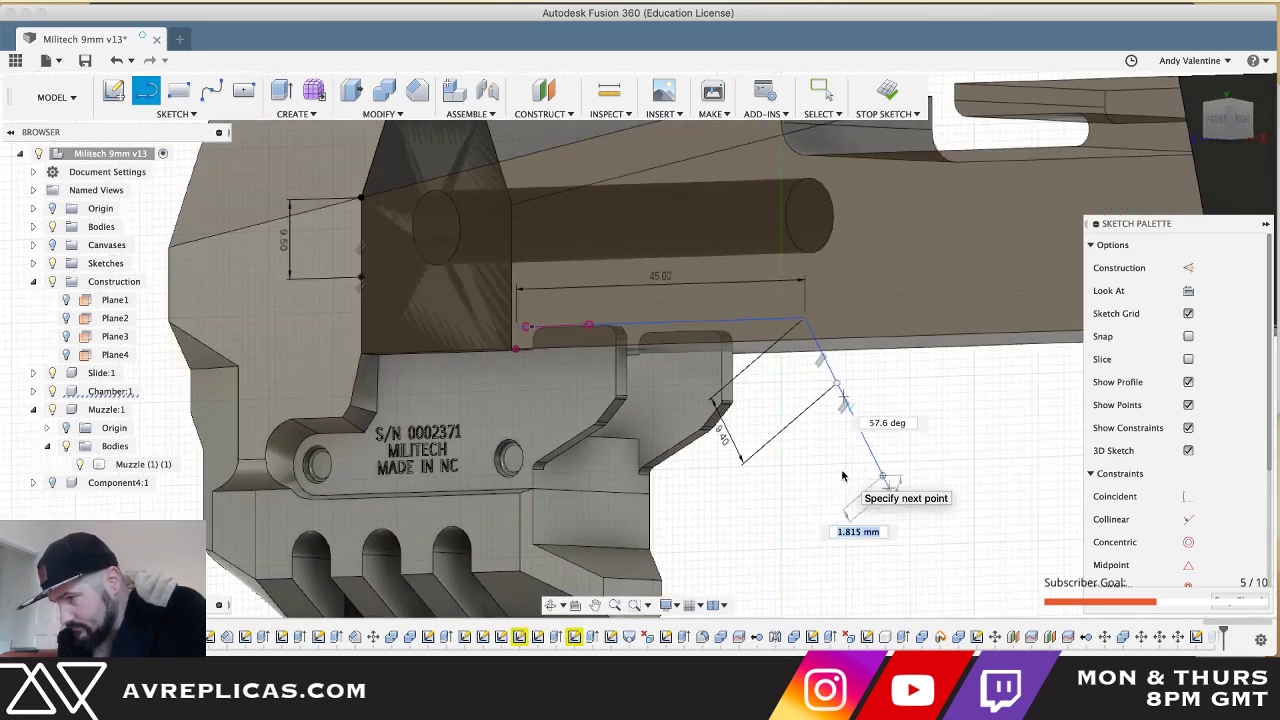
left_click(881, 509)
type("7")
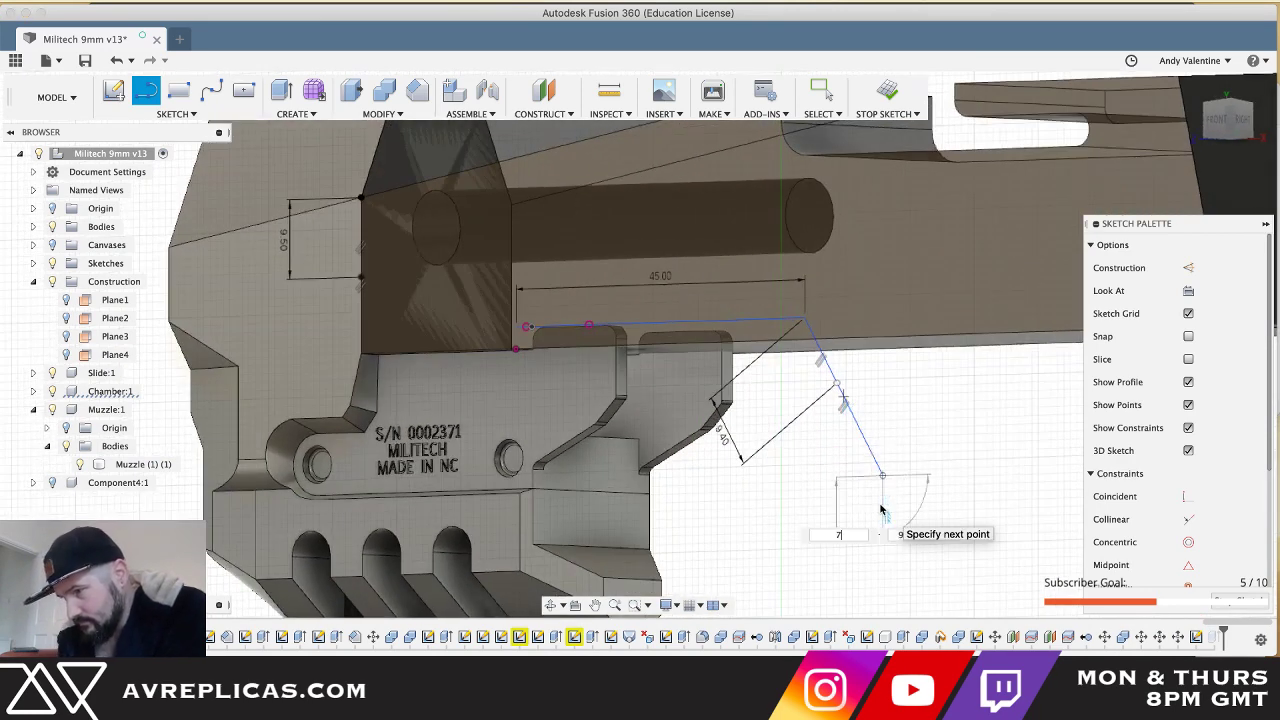
key("Return")
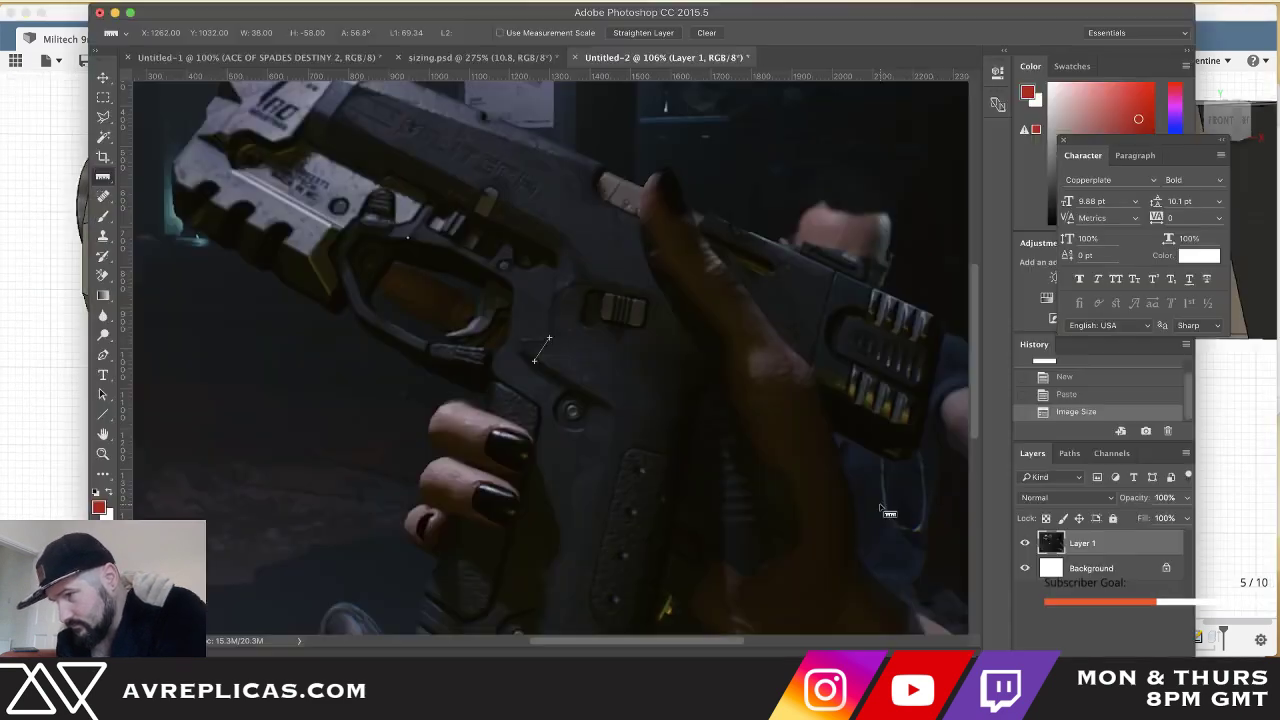
- Measure the notch's short edge in Photoshop, and draw a 5.4 mm horizontal line in Fusion 360 from the vertical line's midpoint toward the muzzle
key("super+Tab")
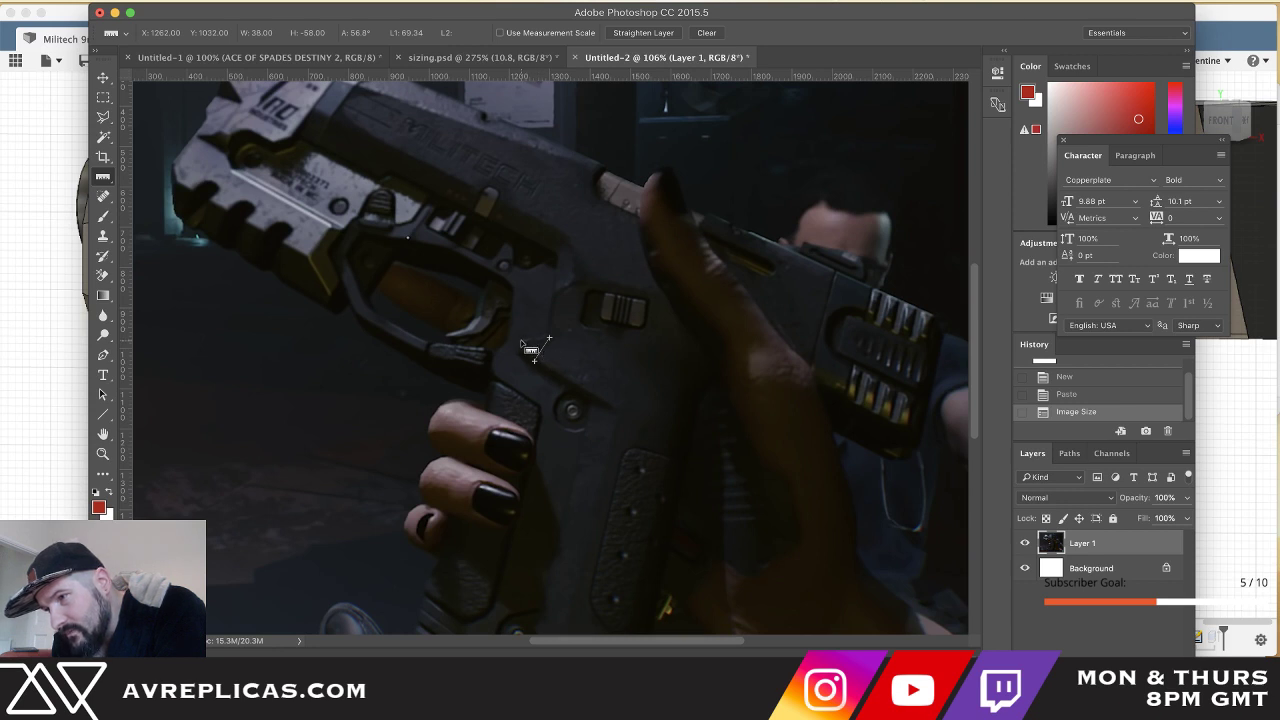
left_click_drag(521, 342, 540, 352)
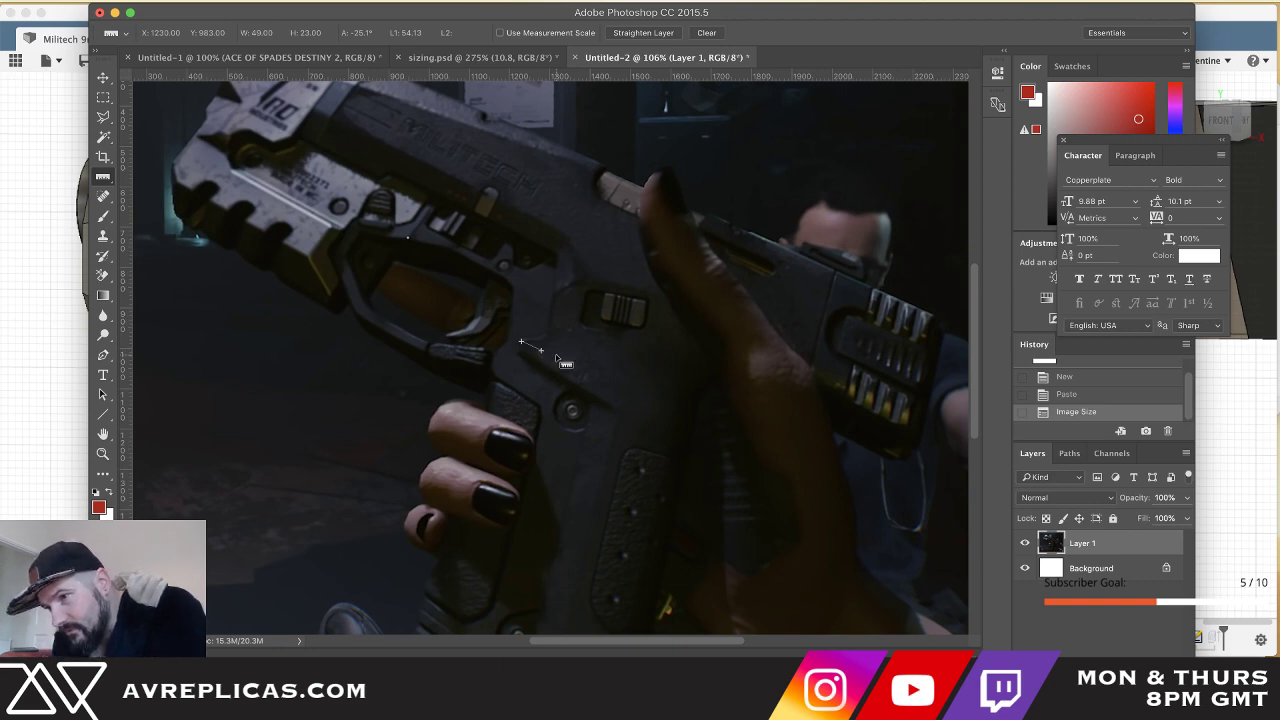
key("super+Tab")
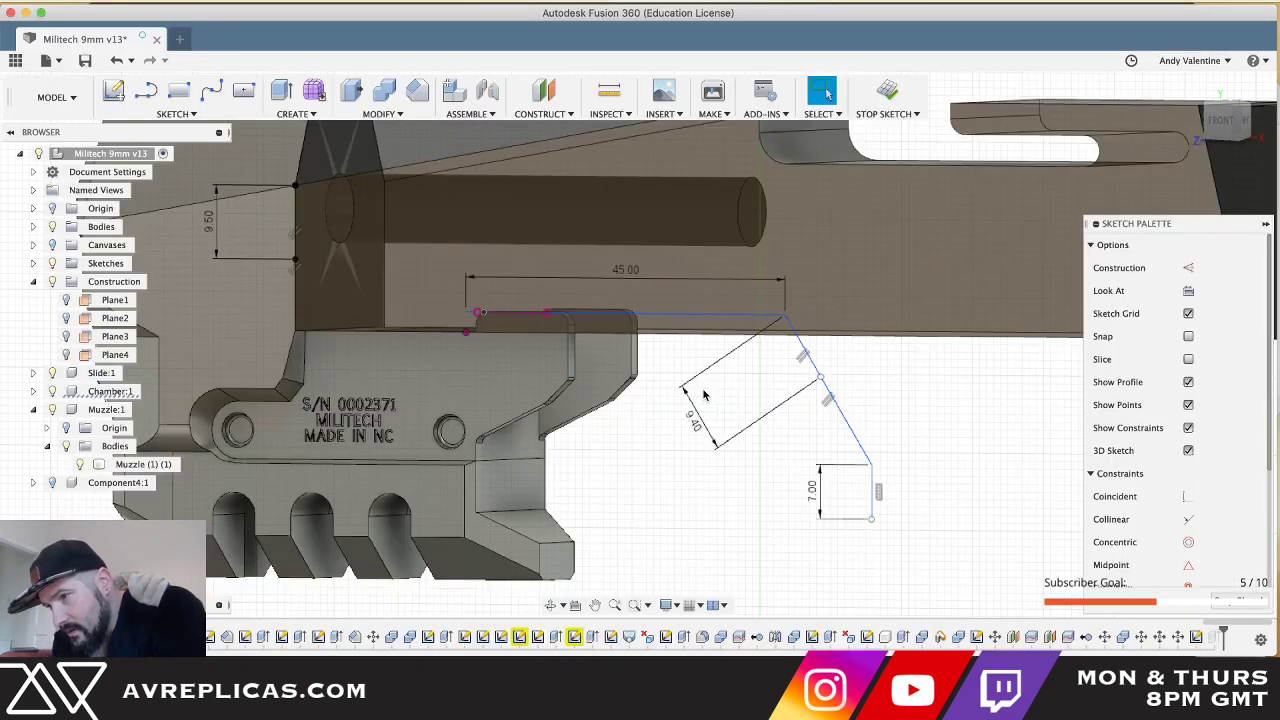
scroll(702, 440, "up", 5)
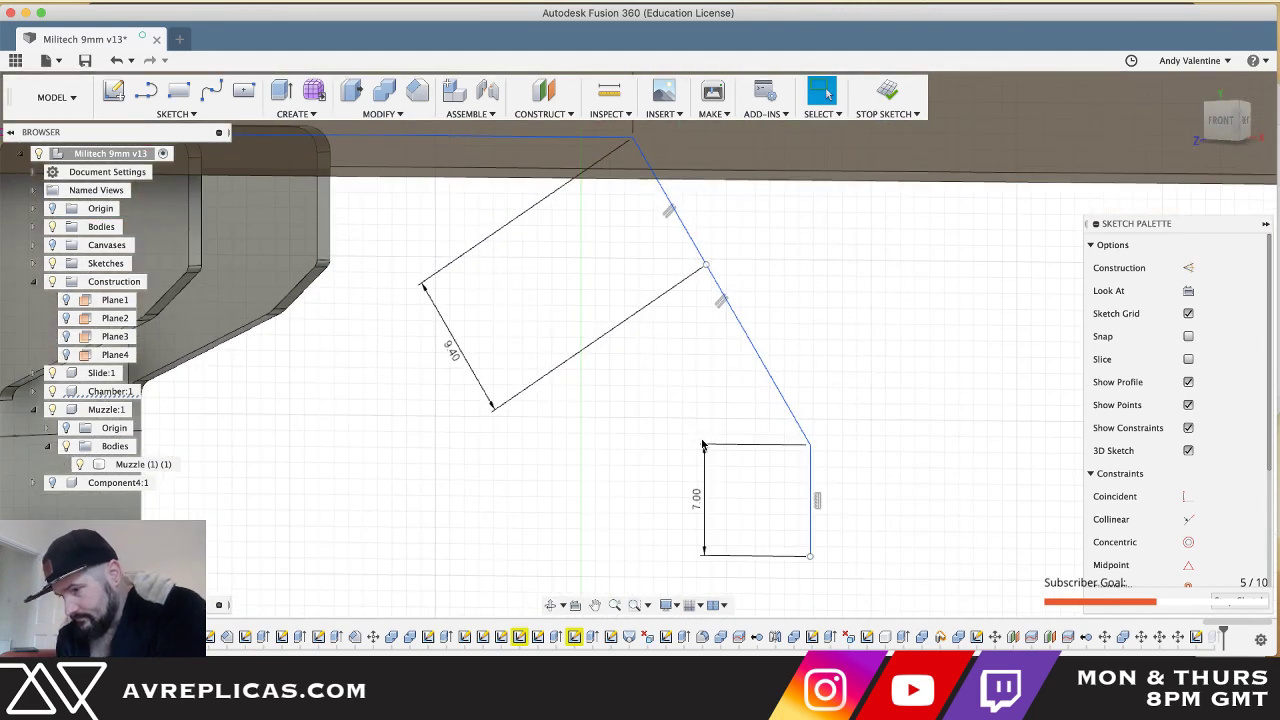
key("l")
left_click(813, 502)
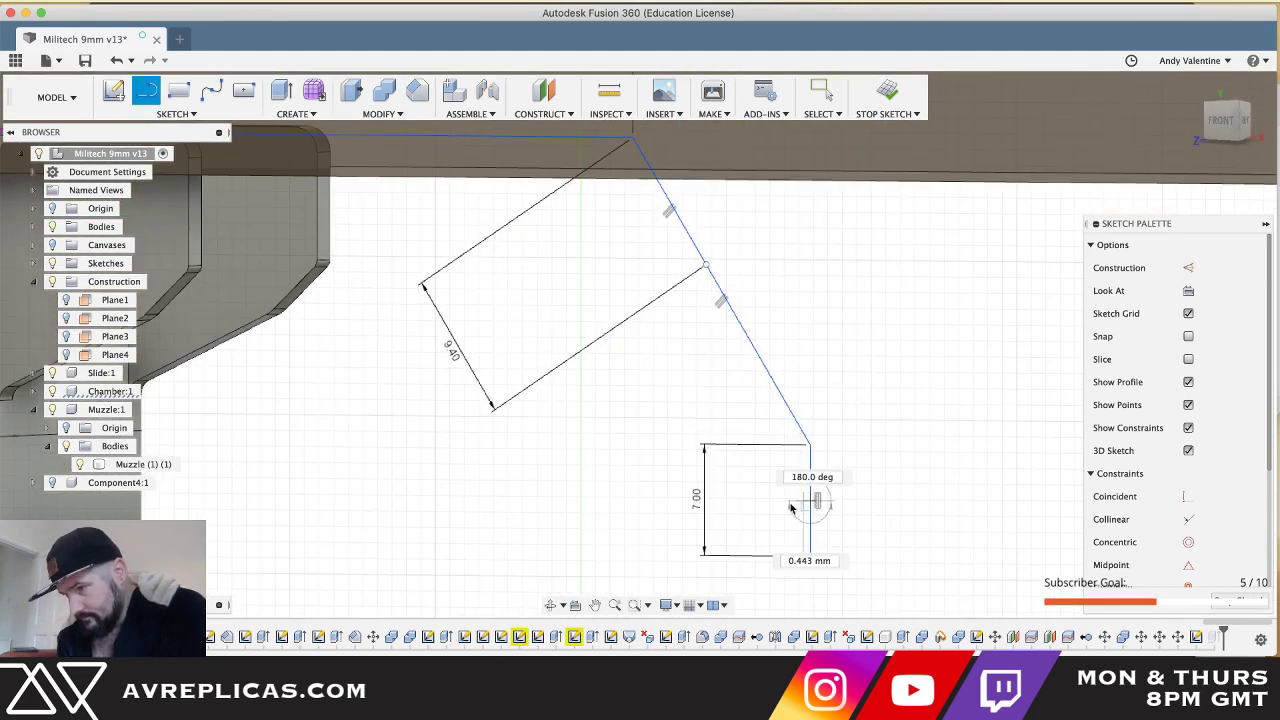
type("5.4")
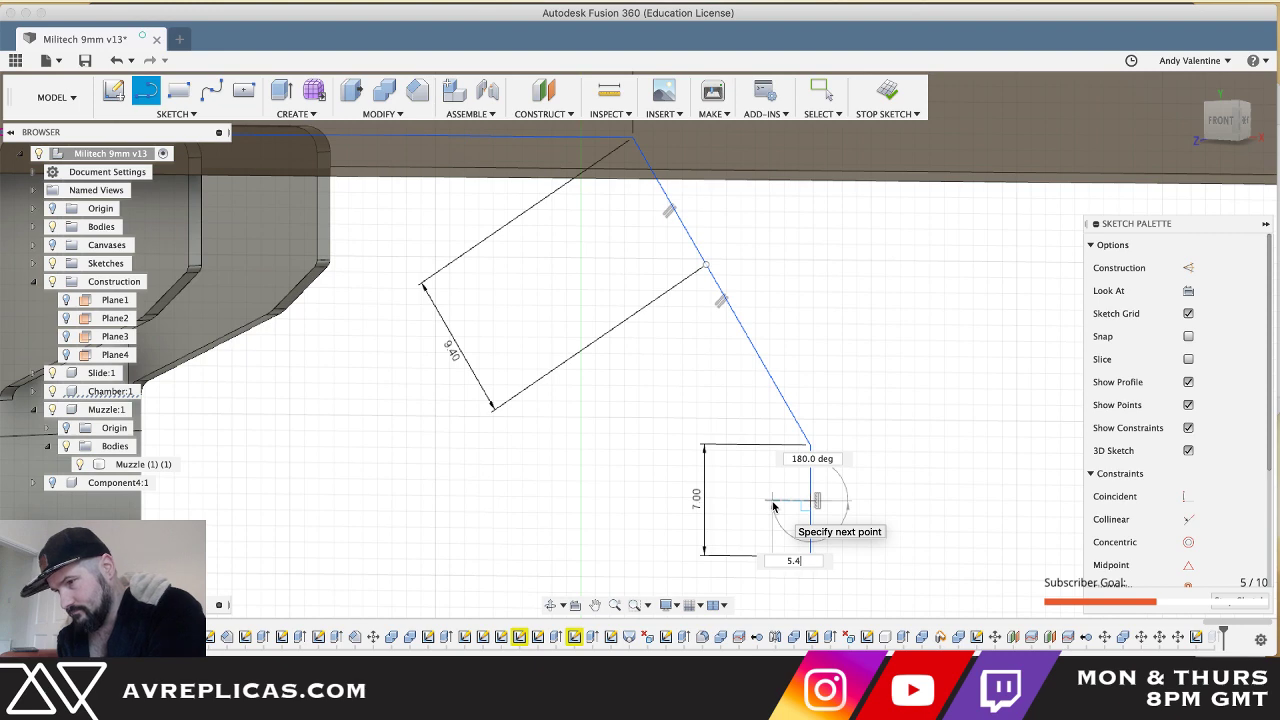
key("Return")
key("Escape")
- Switch to Photoshop and measure the notch's short vertical edge and the vertical distance just above the textured grip panel
key("super+Tab")
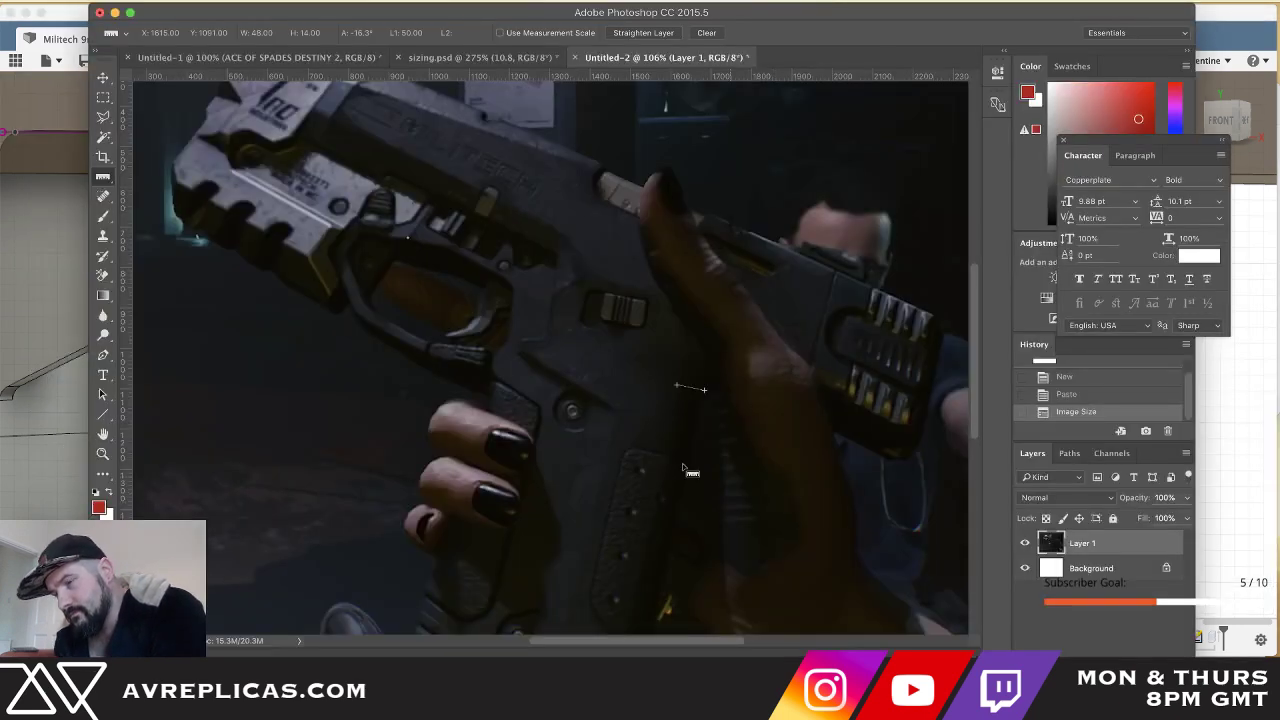
left_click_drag(521, 342, 520, 355)
key("super+Tab")
key("super+Tab")
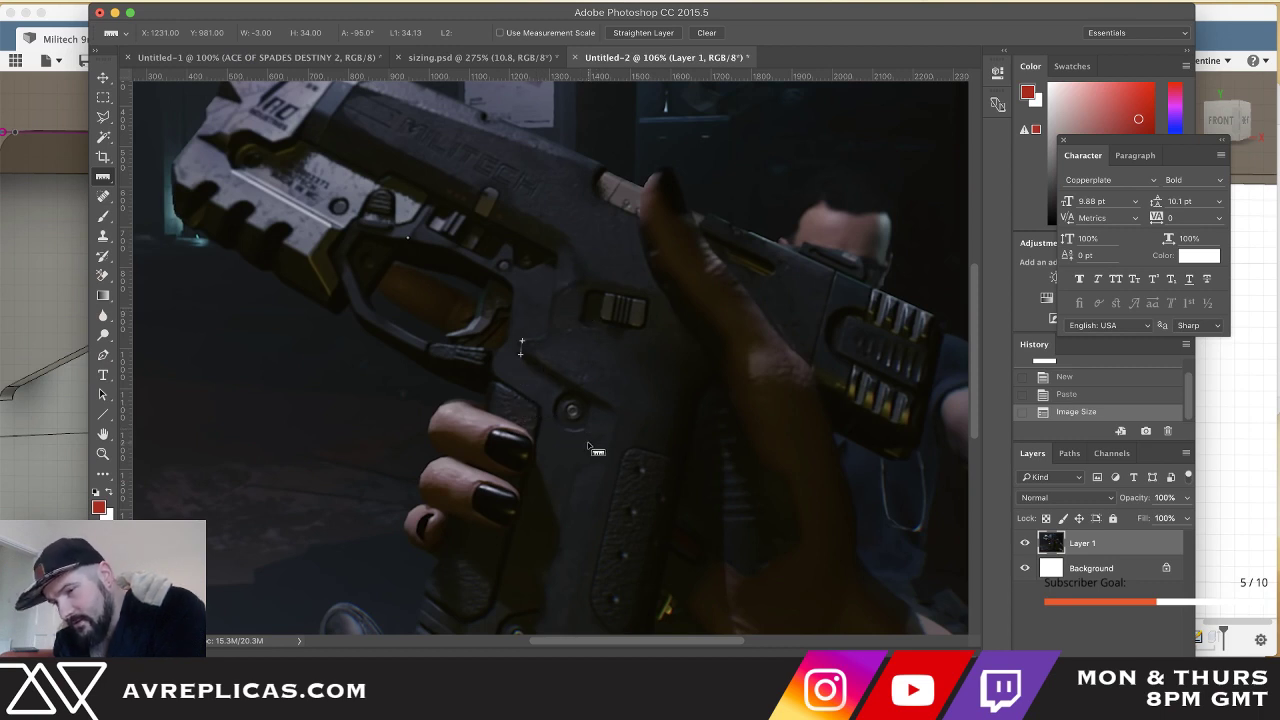
left_click_drag(643, 386, 643, 441)
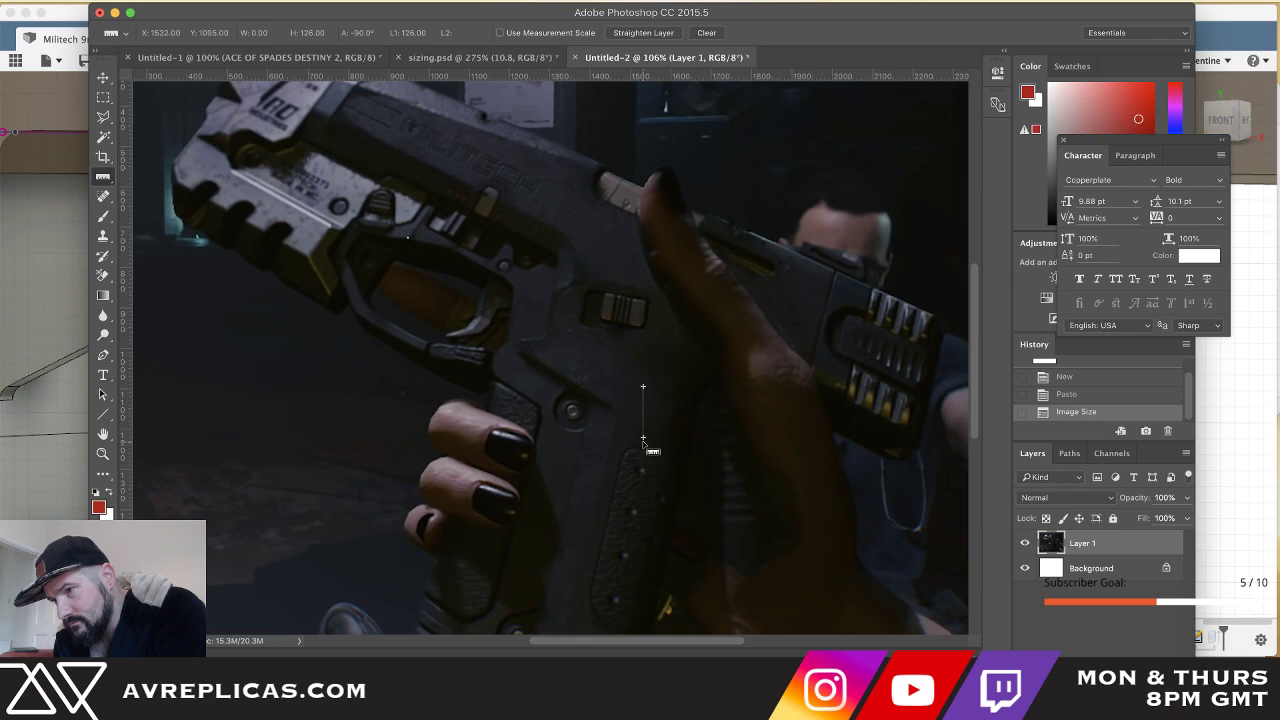
- Return to Fusion 360 and draw a 3.4 mm line slanting down from the free end of the 5.4 mm line
key("super+Tab")
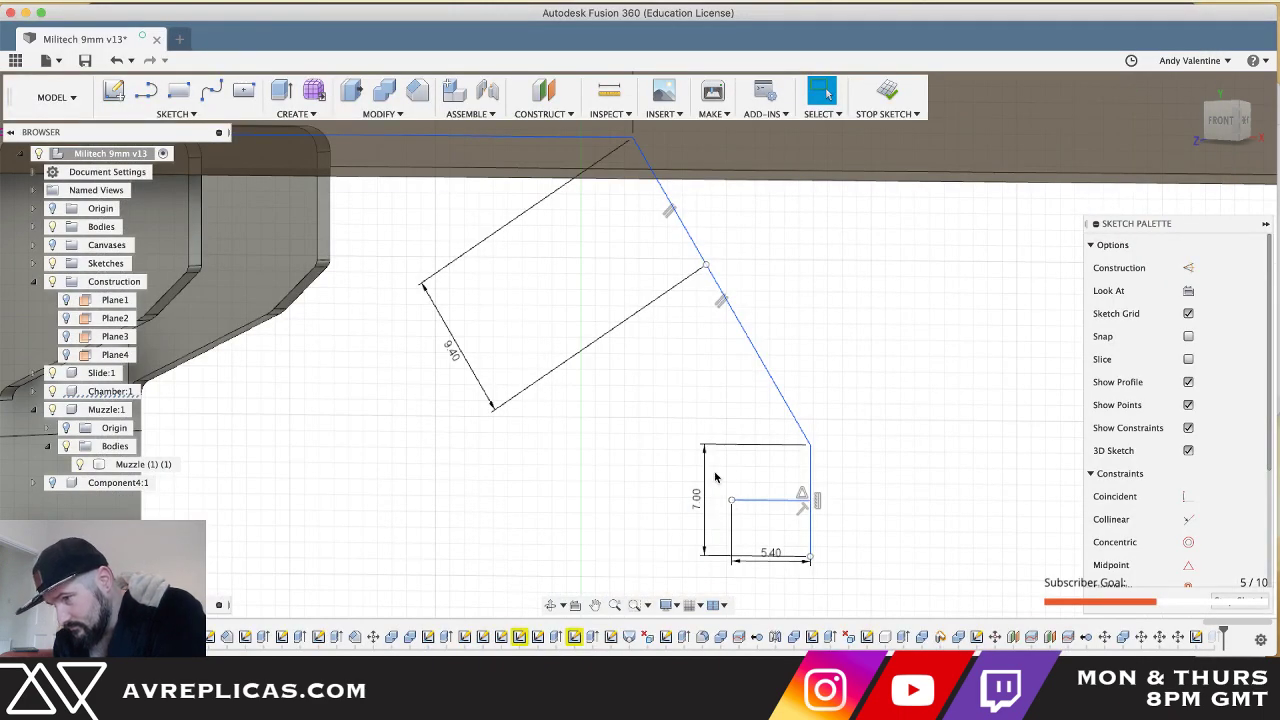
key("l")
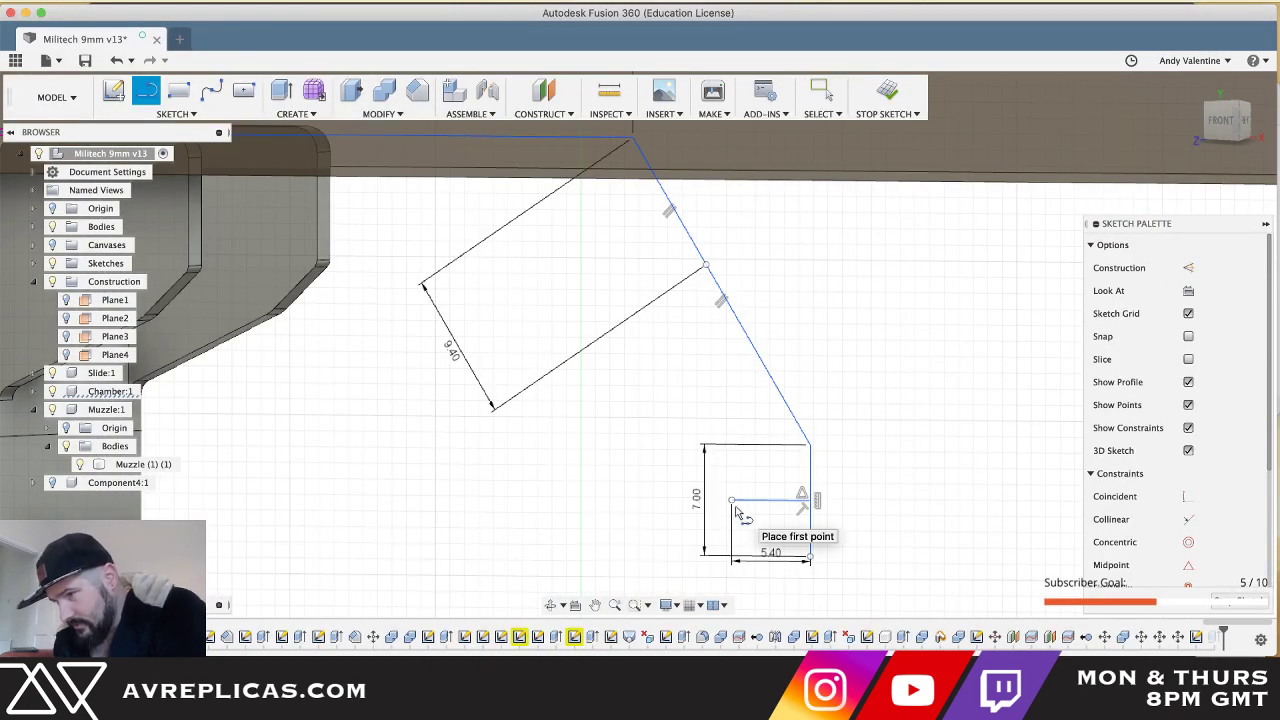
key("super+Tab")
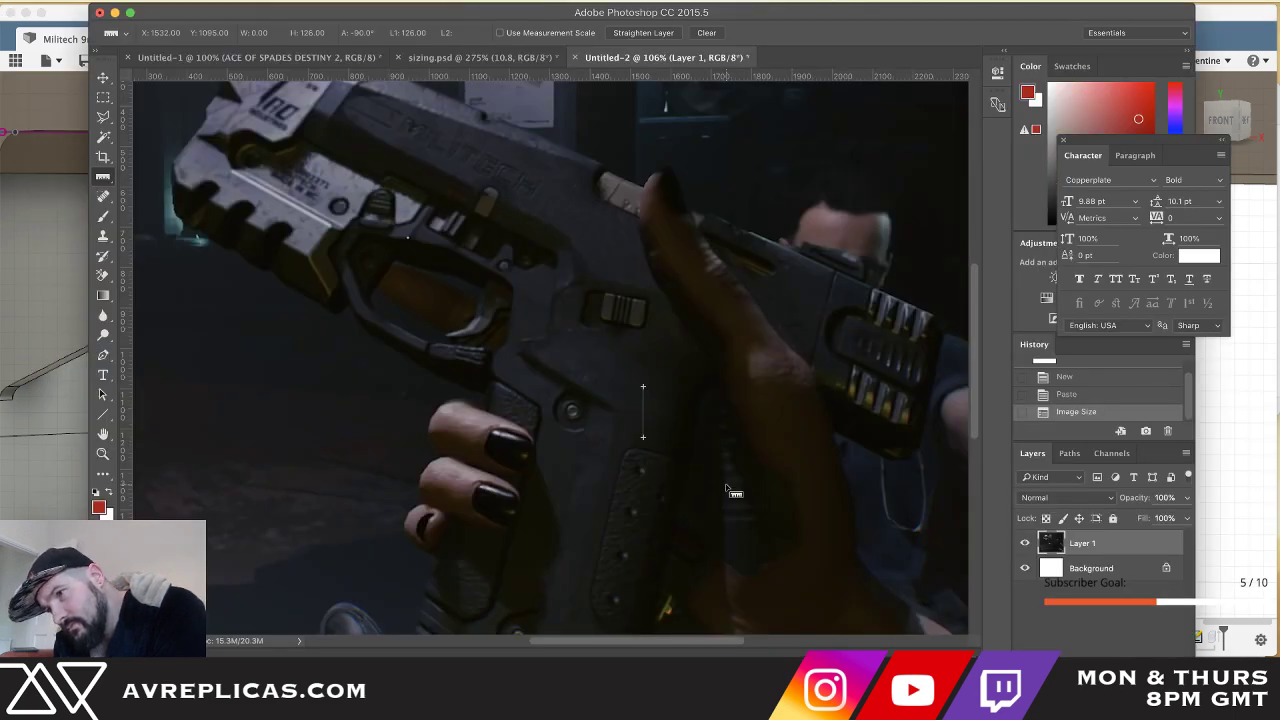
key("super+Tab")
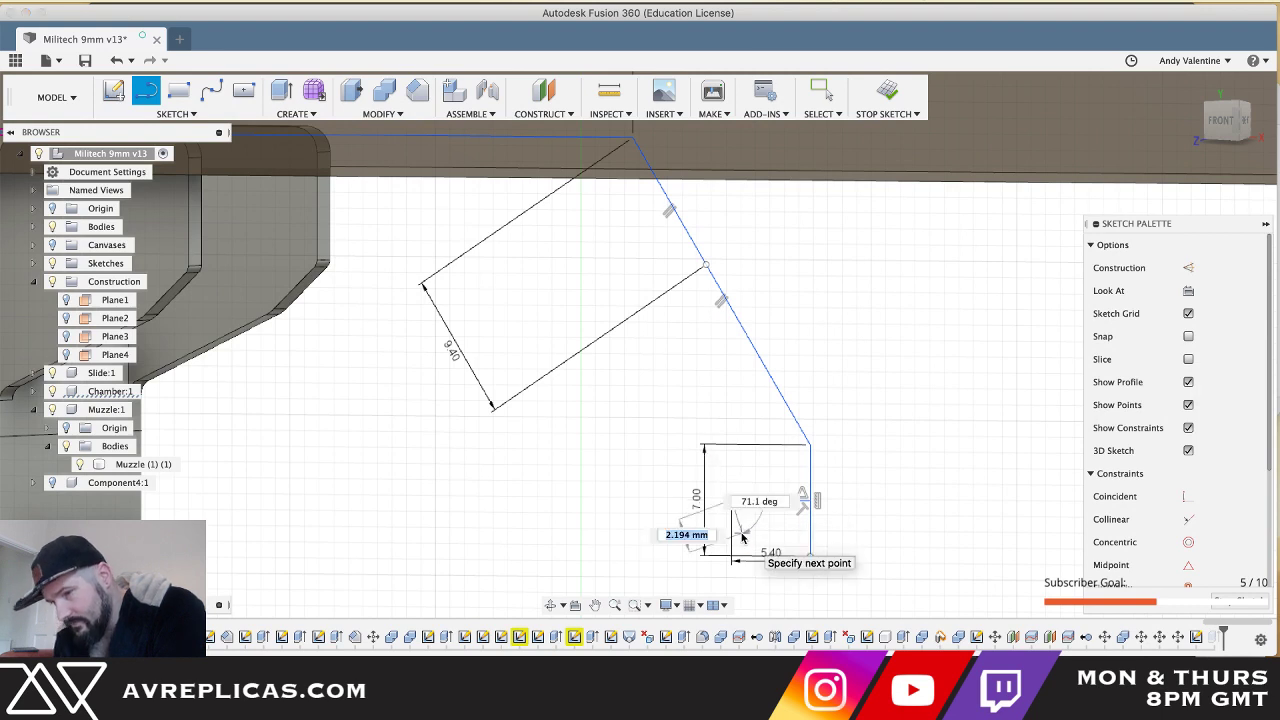
type("3.4")
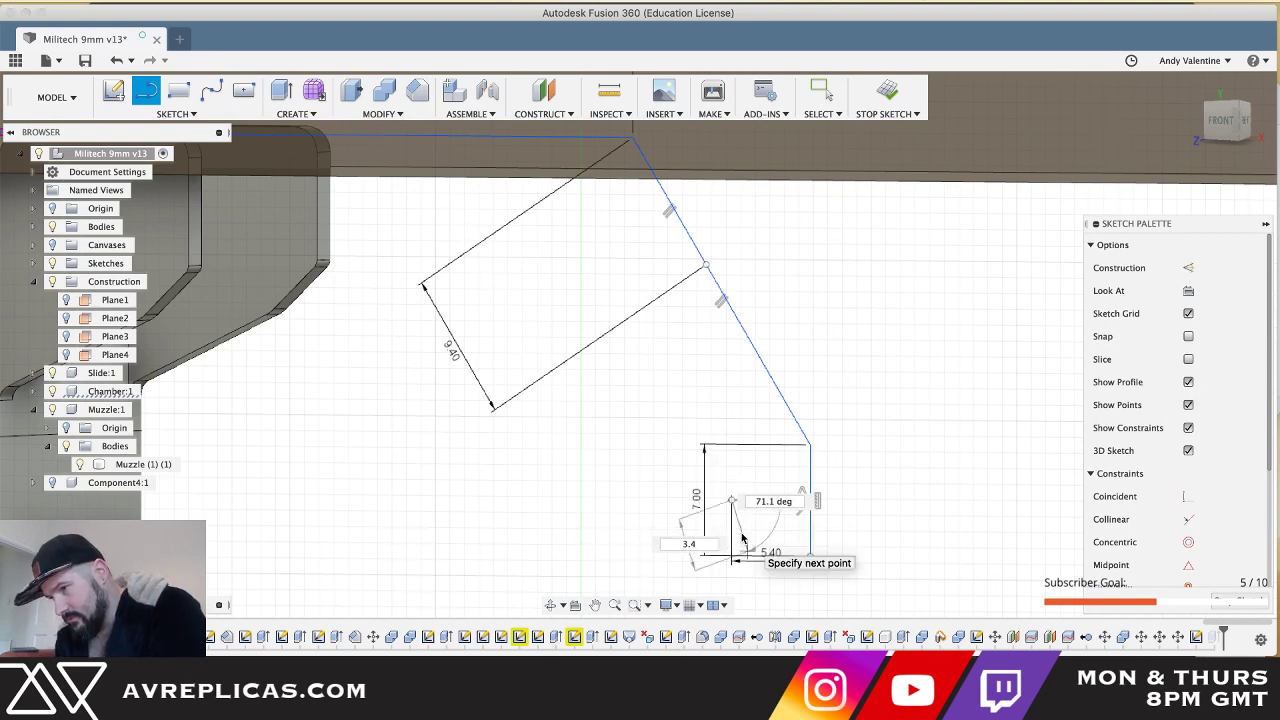
key("Return")
- Apply a Parallel constraint between the 3.4 mm line and the long angled line
scroll(779, 541, "down", 3)
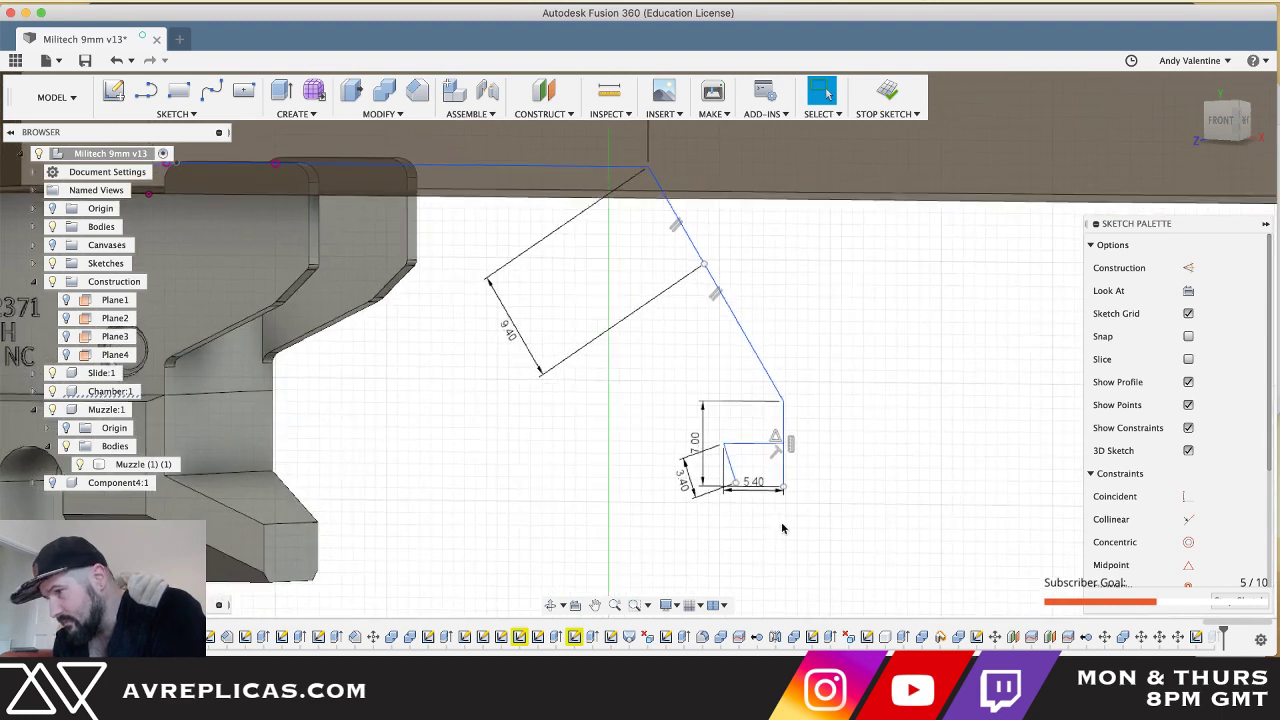
scroll(1208, 538, "down", 3)
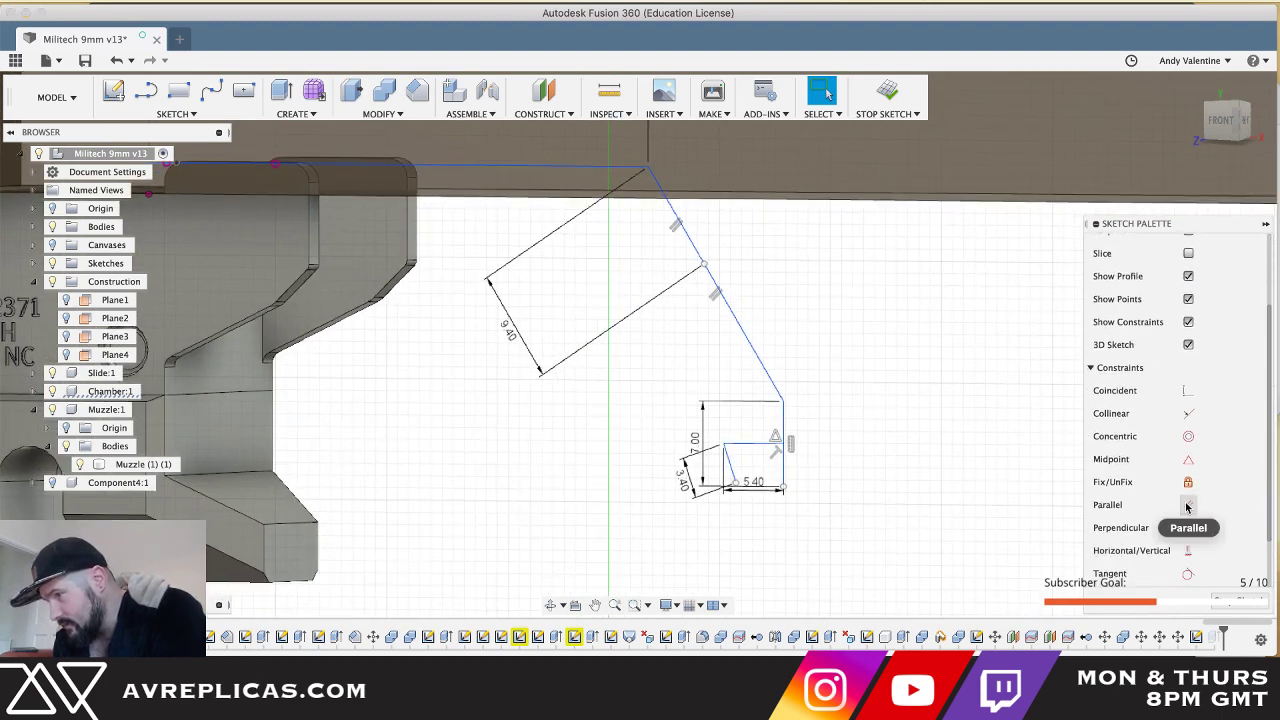
left_click(1188, 504)
left_click(760, 366)
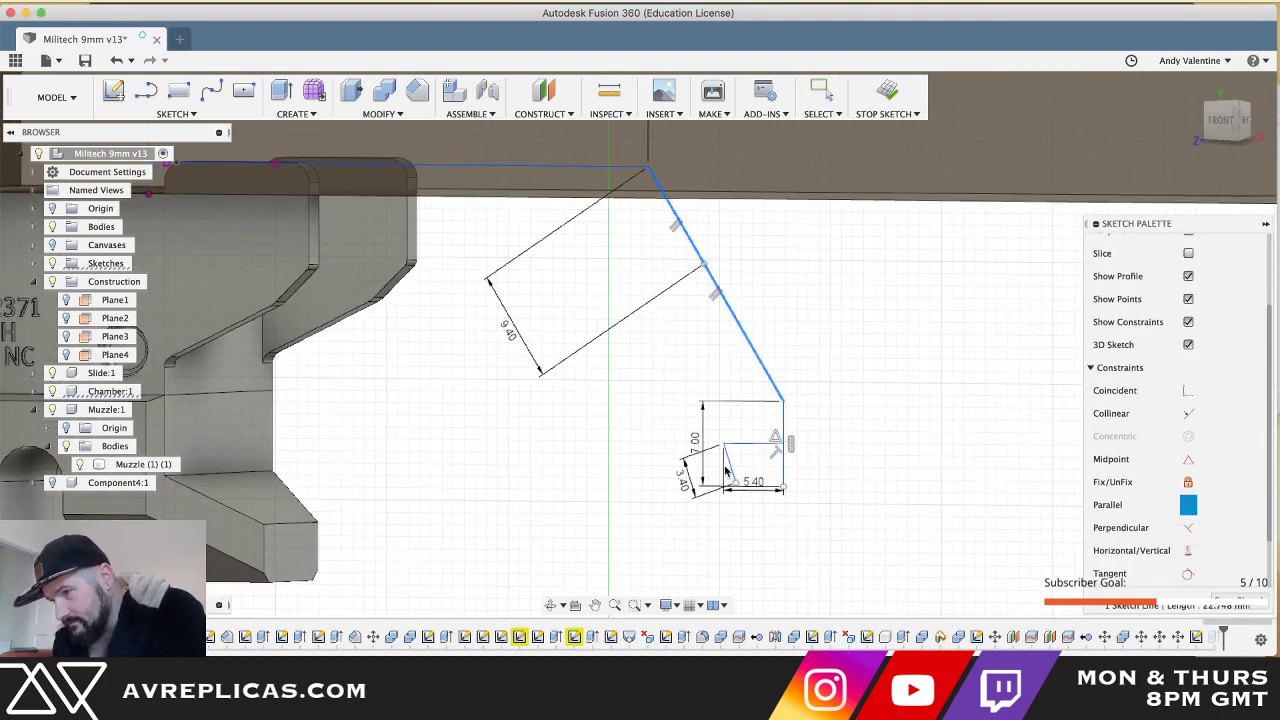
left_click(729, 462)
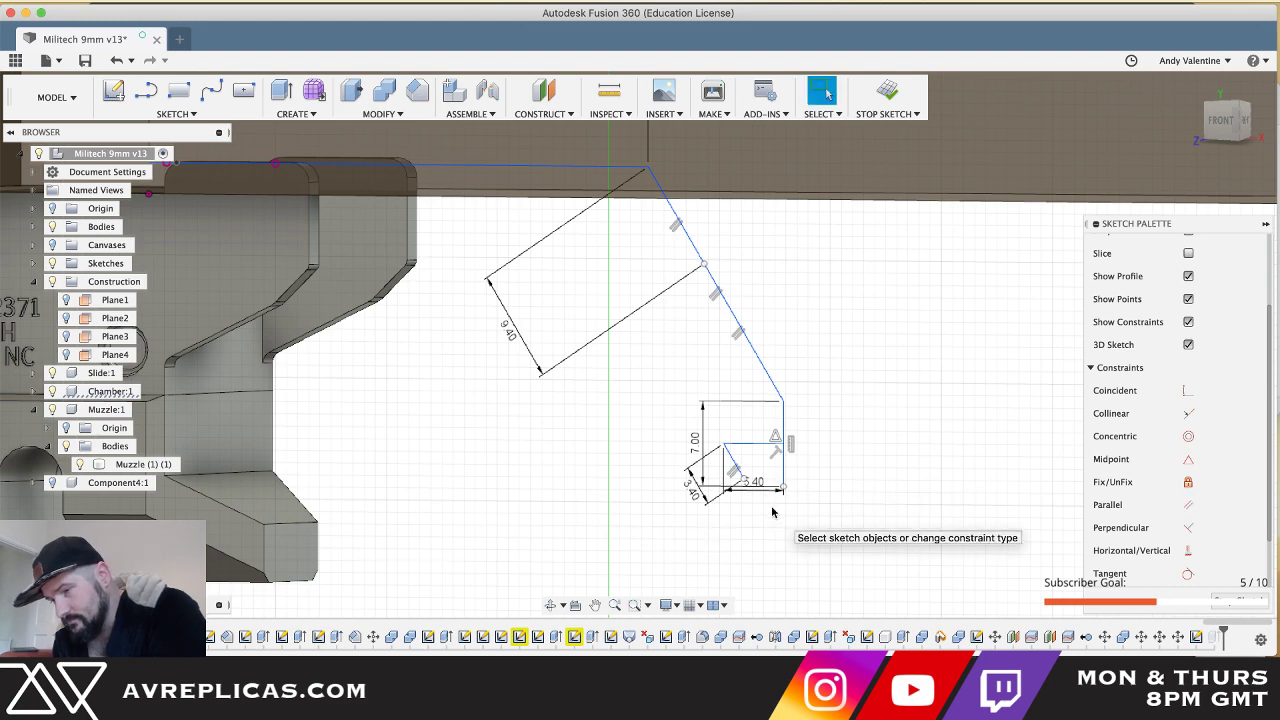
- Draw a line from the 3.4 mm line's upper end to the top of the 7 mm line, and delete the 5.4 mm horizontal line
key("super+Tab")
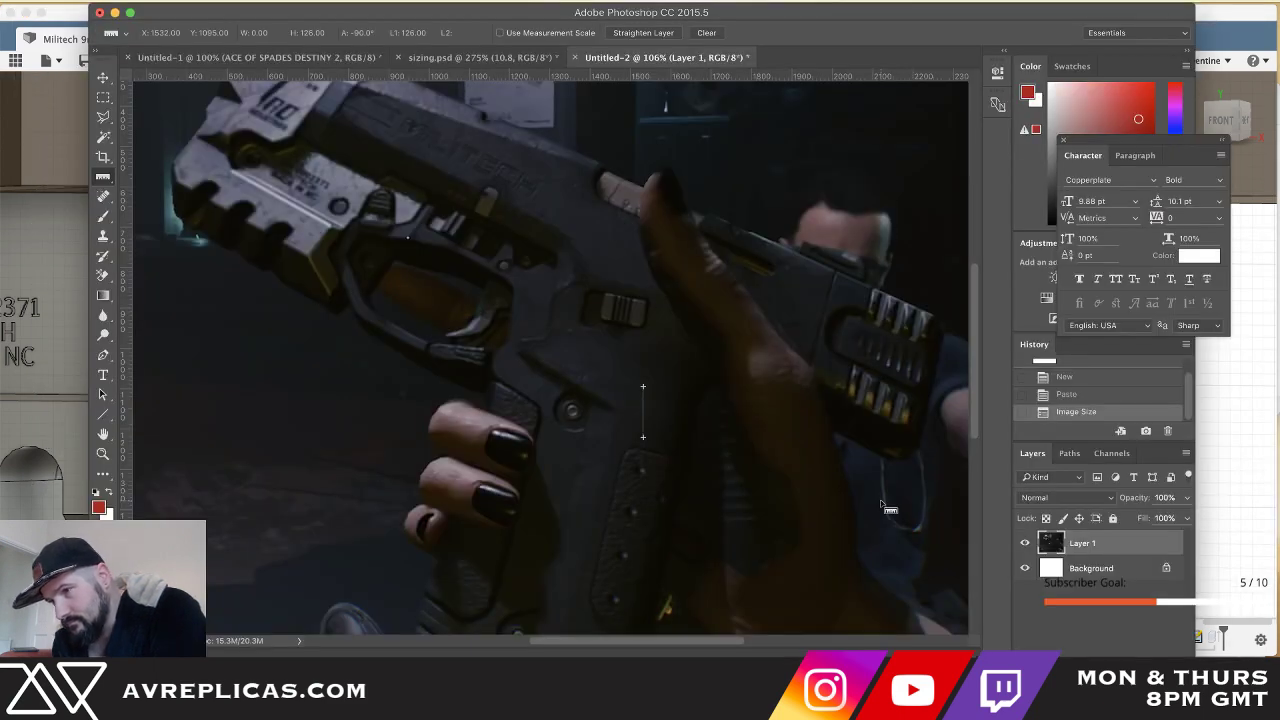
key("super+Tab")
key("l")
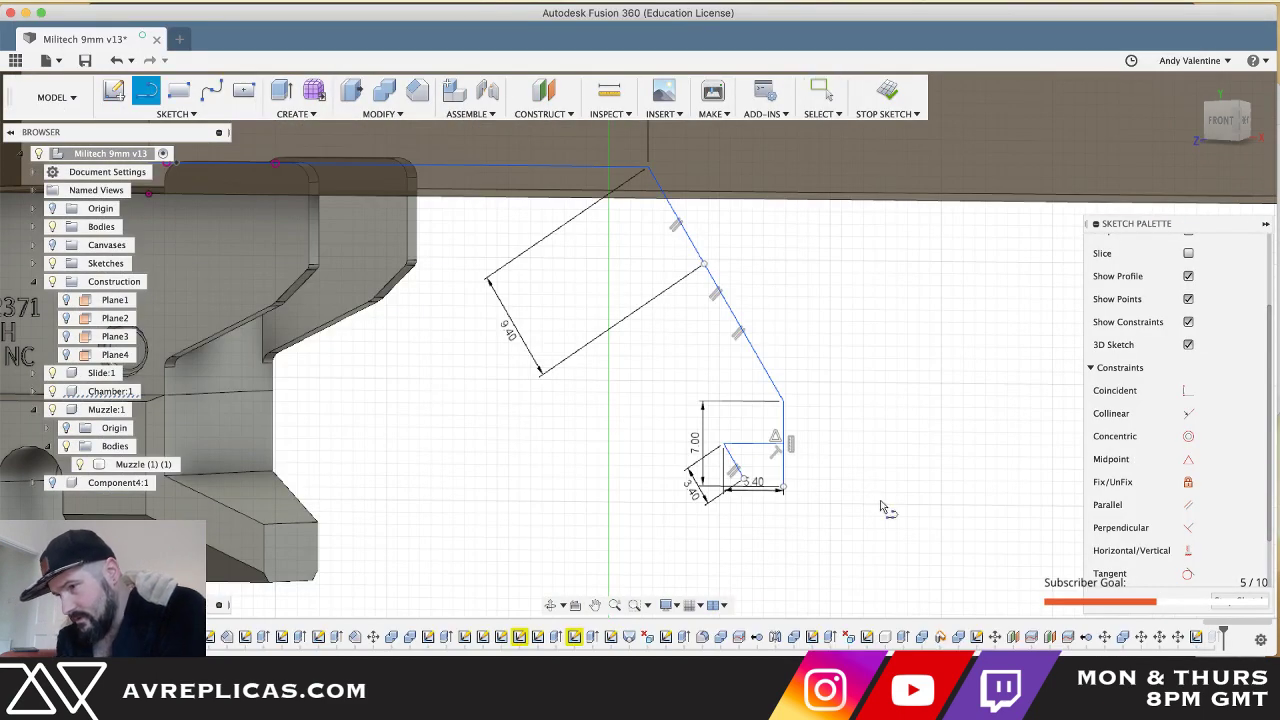
left_click(724, 444)
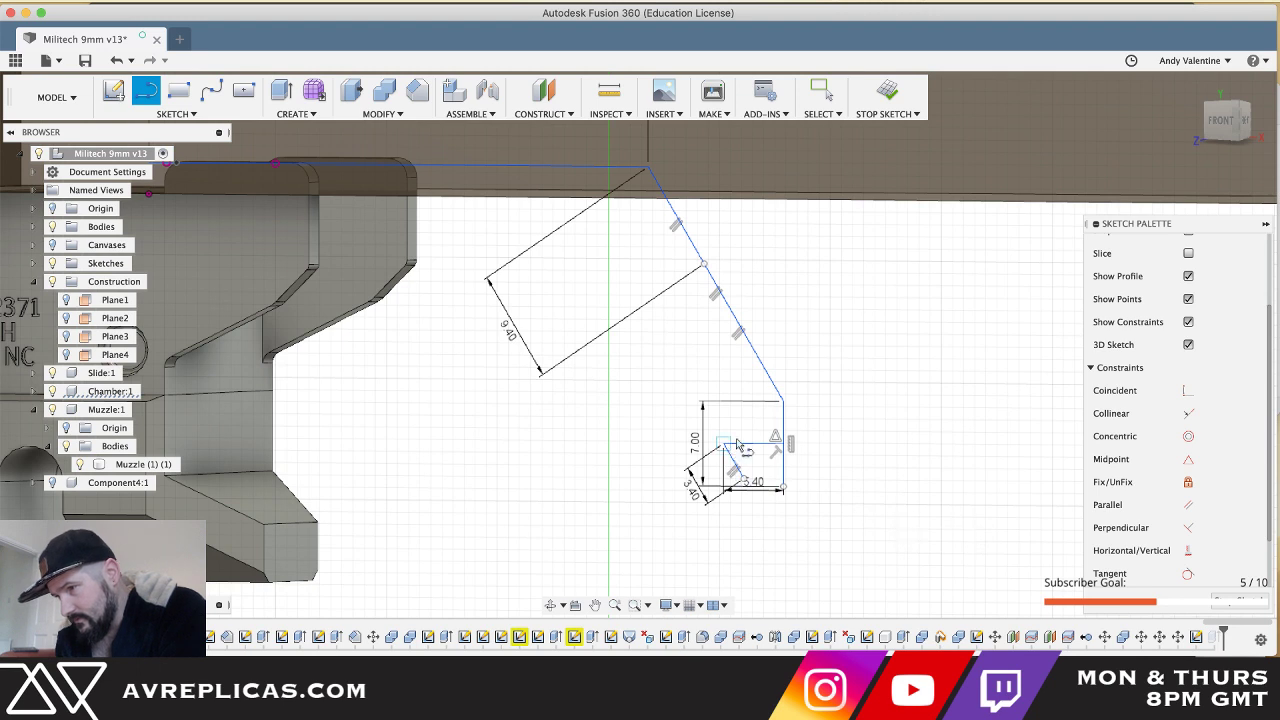
left_click(783, 401)
key("Escape")
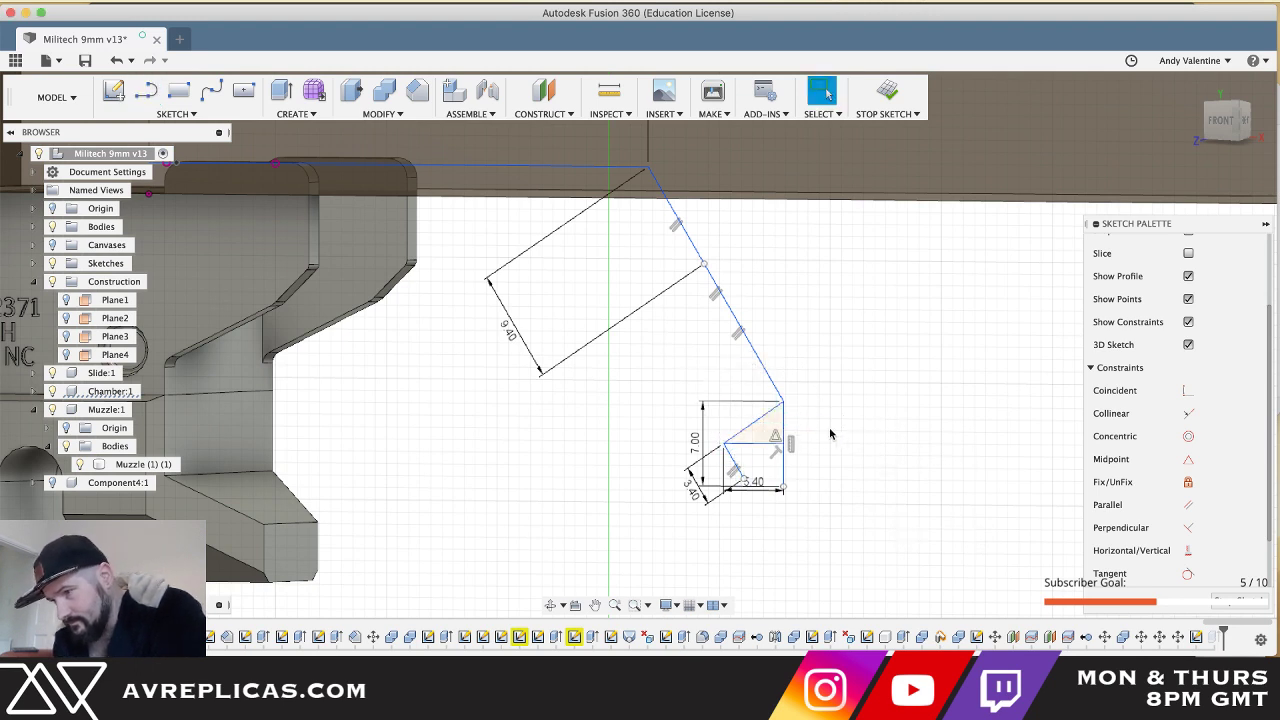
left_click(746, 444)
key("Delete")
- Move the lower endpoint of the 3.4 mm line slightly down, level with the bottom of the 7 mm line
key("super+Tab")
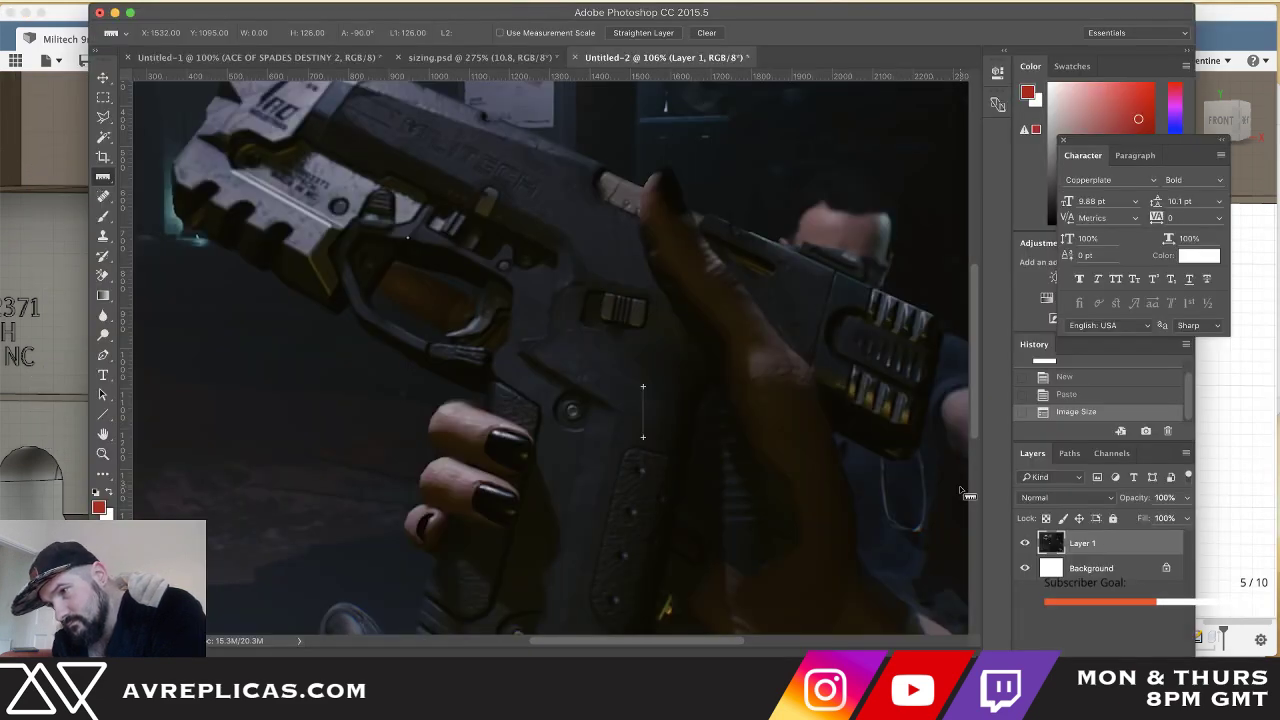
key("super+Tab")
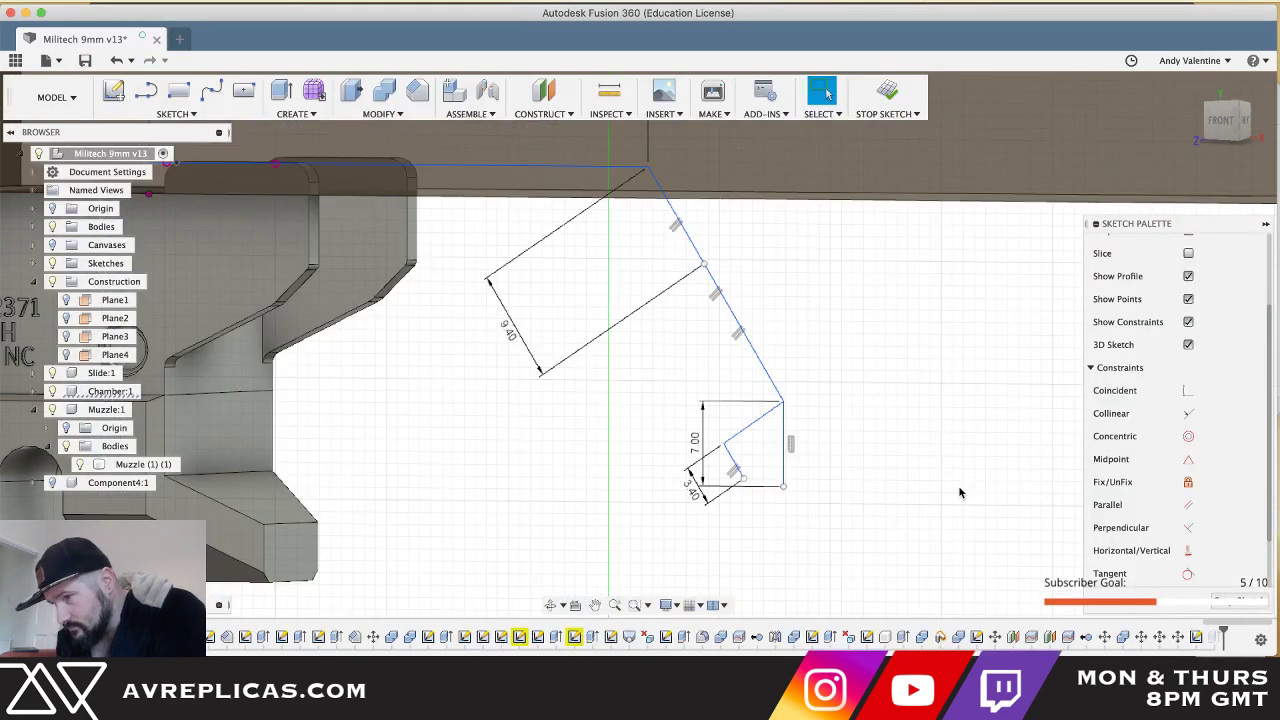
scroll(960, 491, "down", 2)
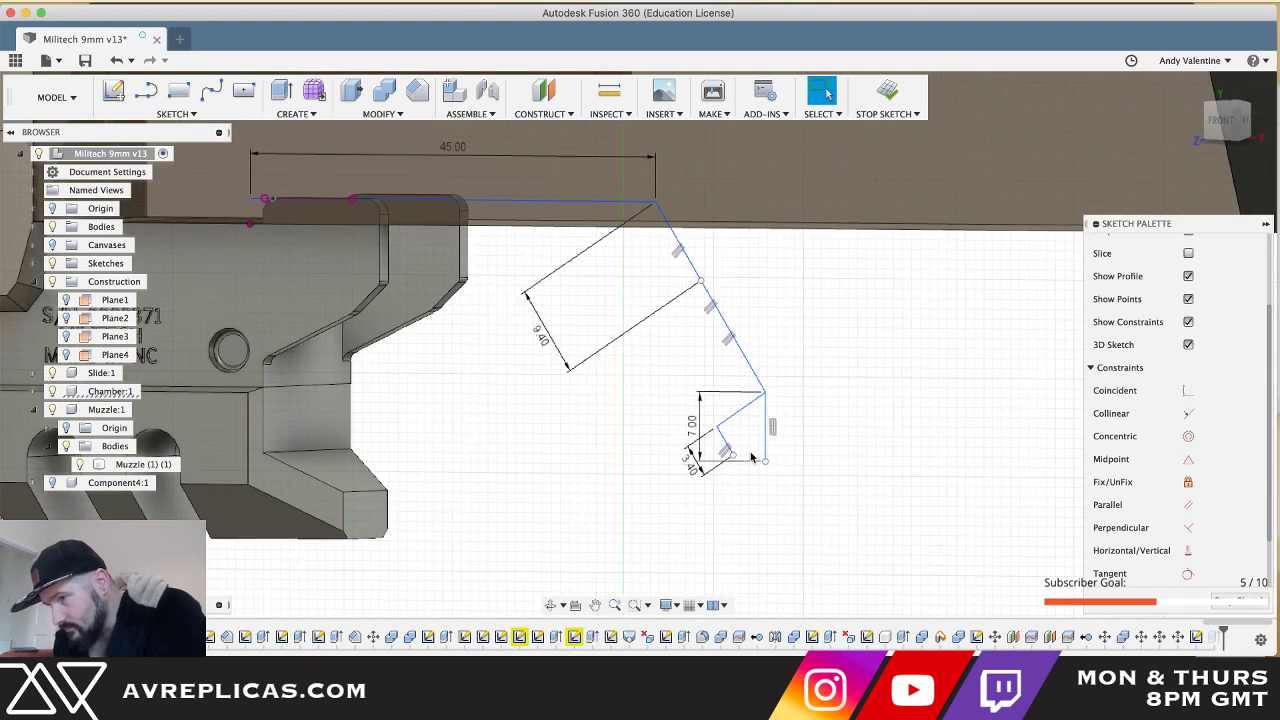
left_click_drag(733, 456, 733, 463)
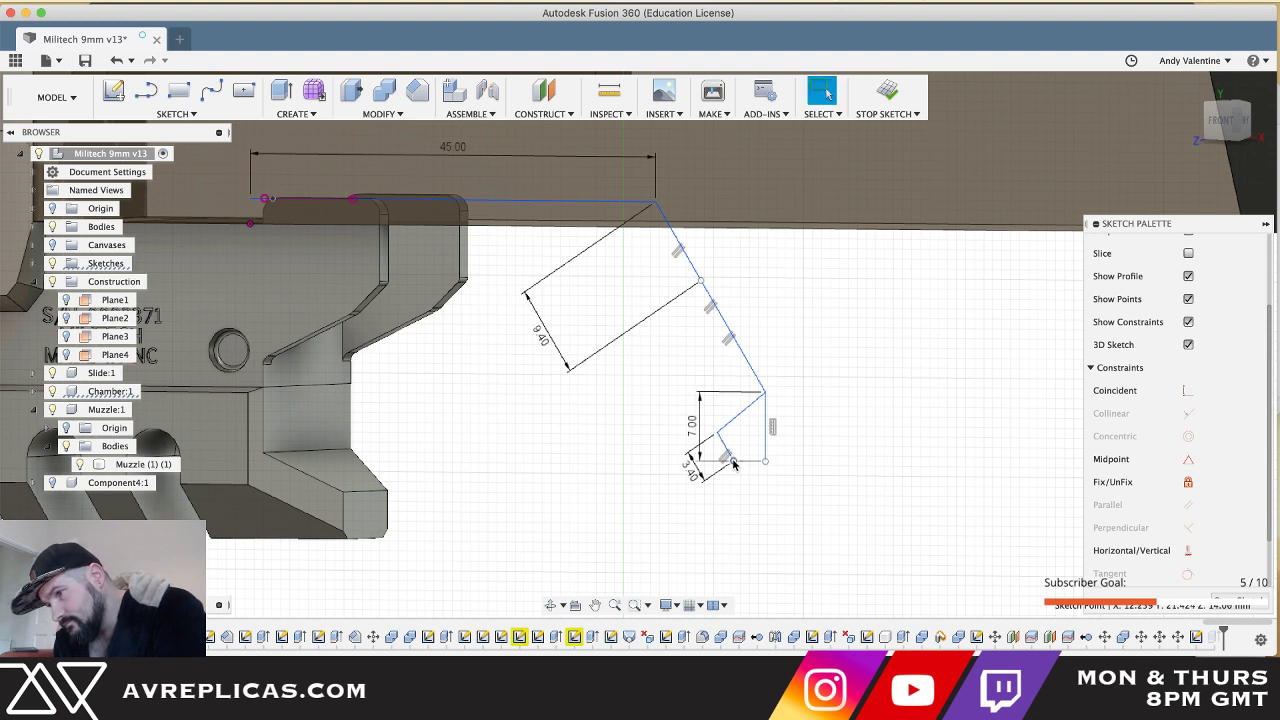
- Measure the angled edge beside the grip screw in Photoshop, and in Fusion 360 draw a 28.8 mm line from the 3.4 mm line's lower end
key("l")
left_click(733, 461)
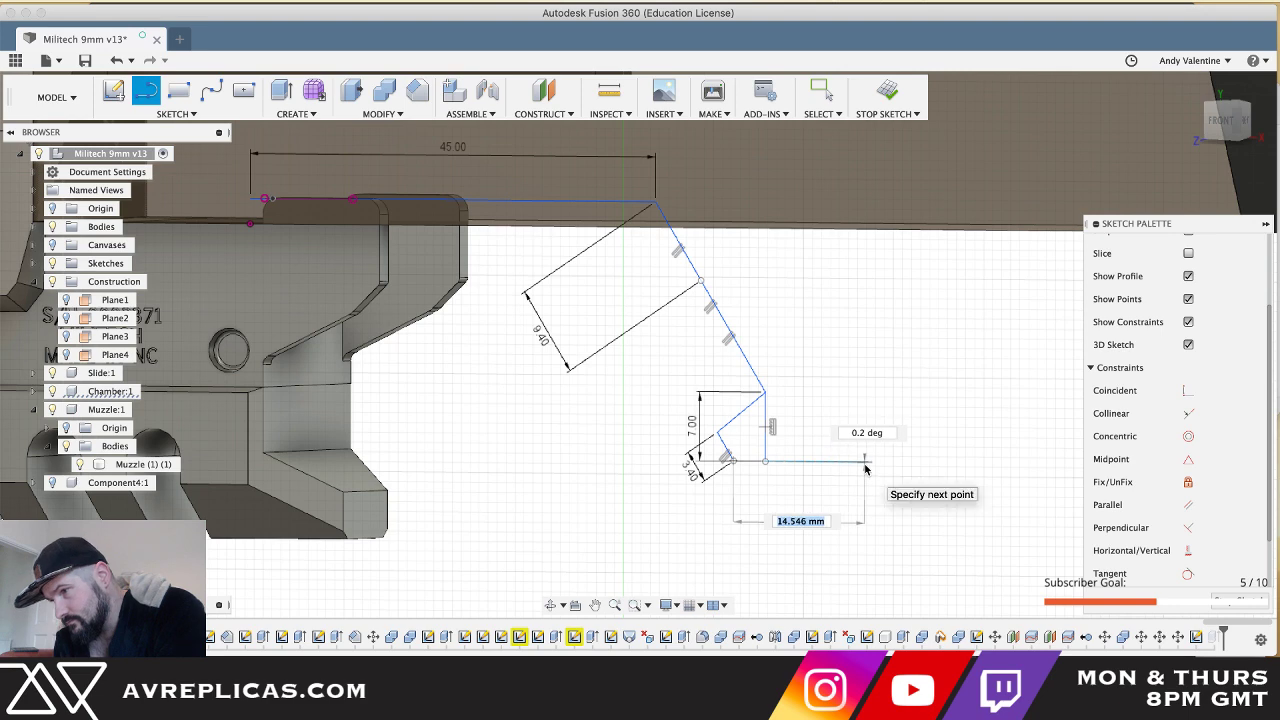
key("super+Tab")
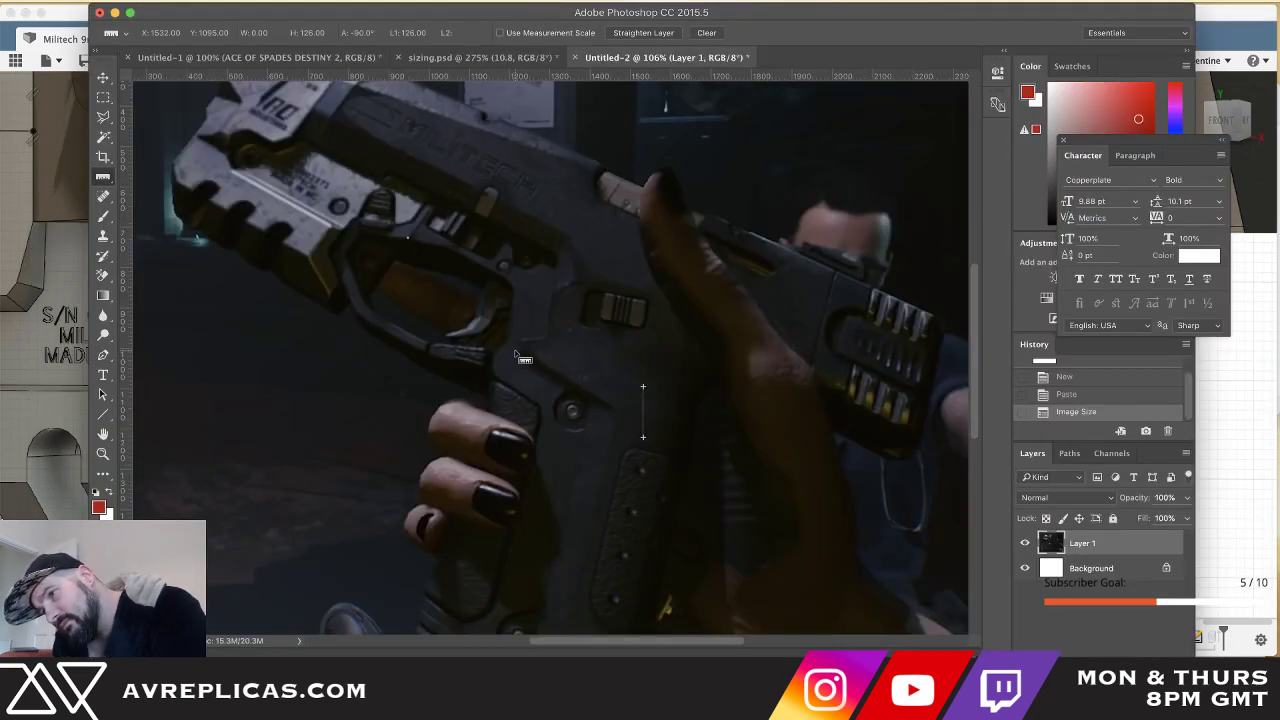
left_click_drag(519, 355, 619, 416)
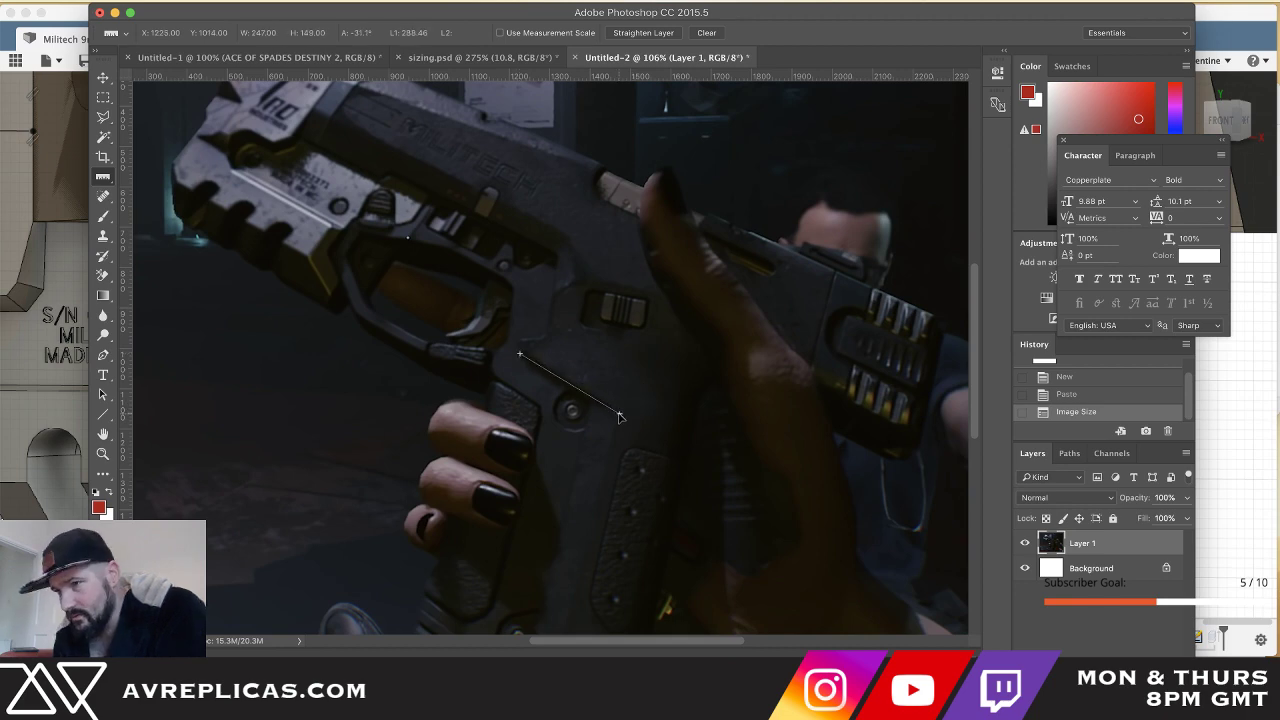
key("super+Tab")
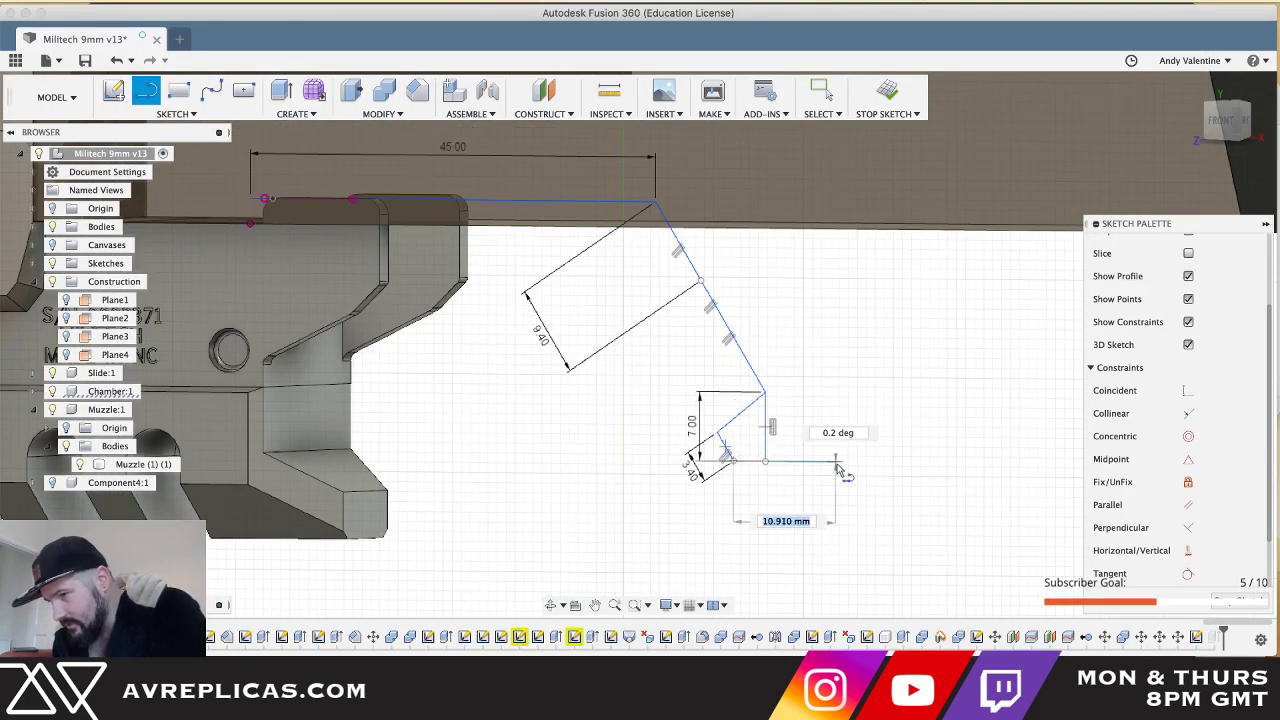
type("28.")
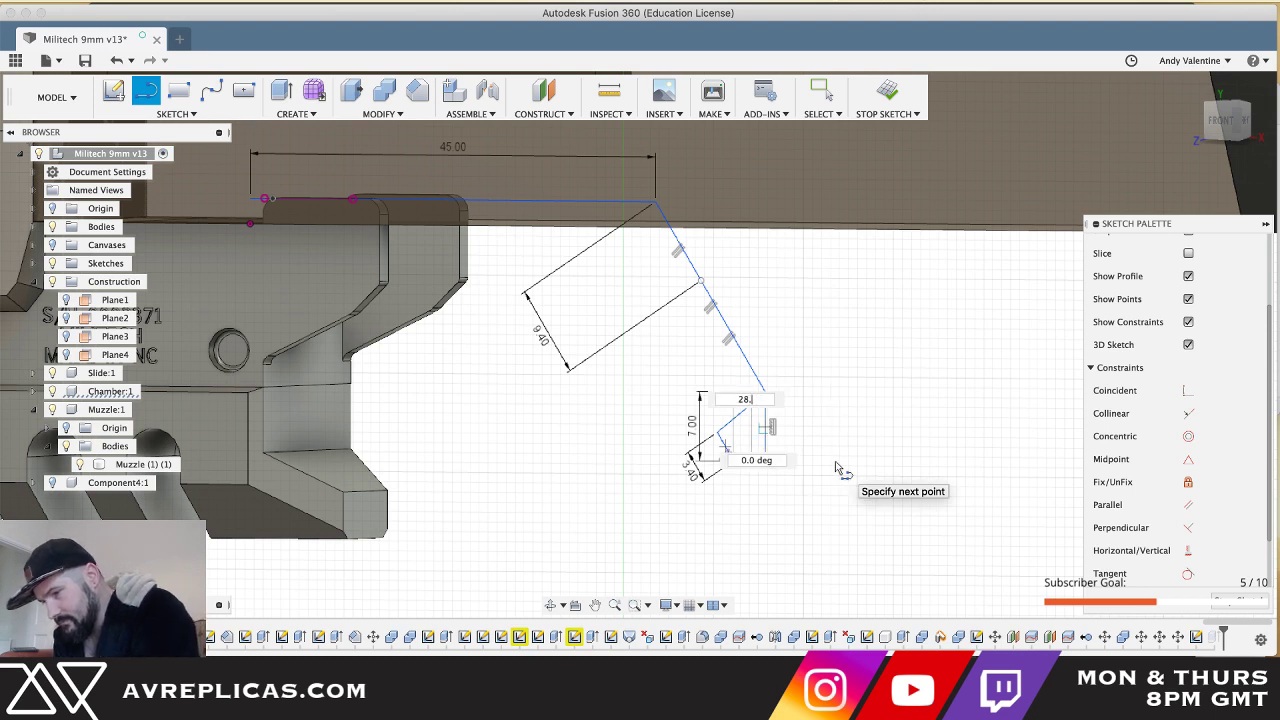
type("8")
key("Return")
key("Escape")
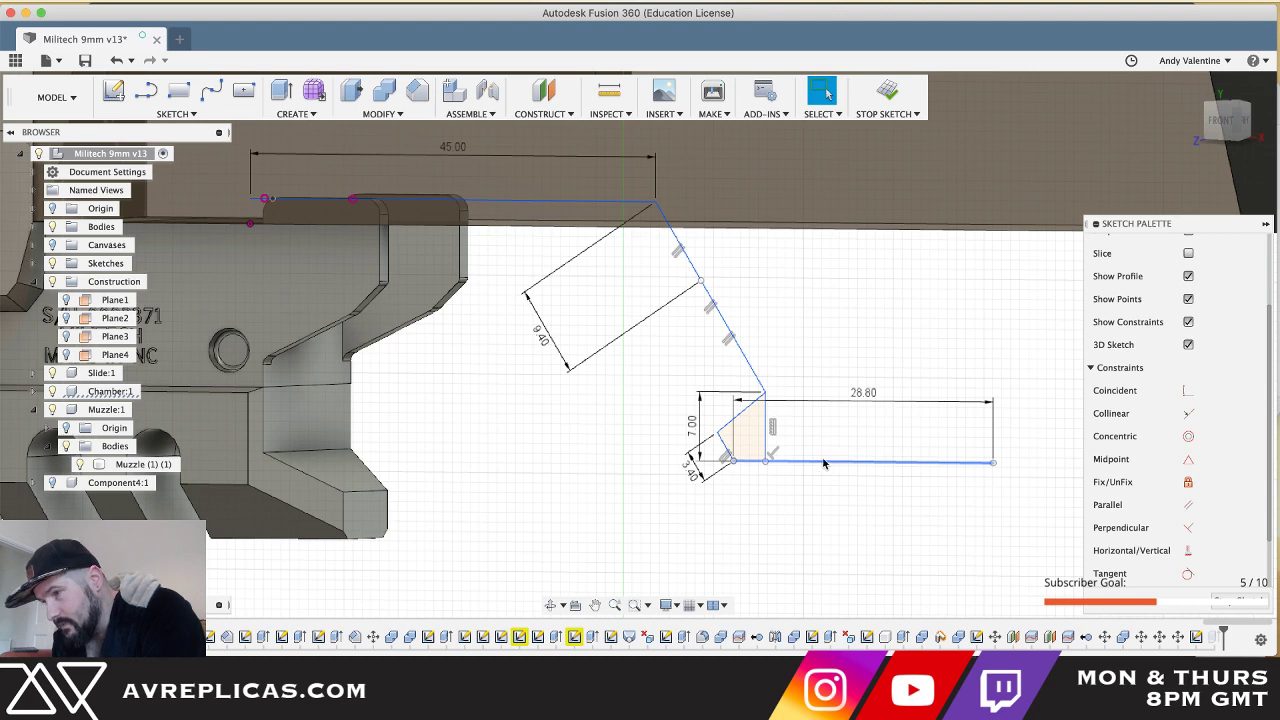
- Delete the 7 mm vertical line that meets the 28.8 mm line
left_click(765, 430)
key("Delete")
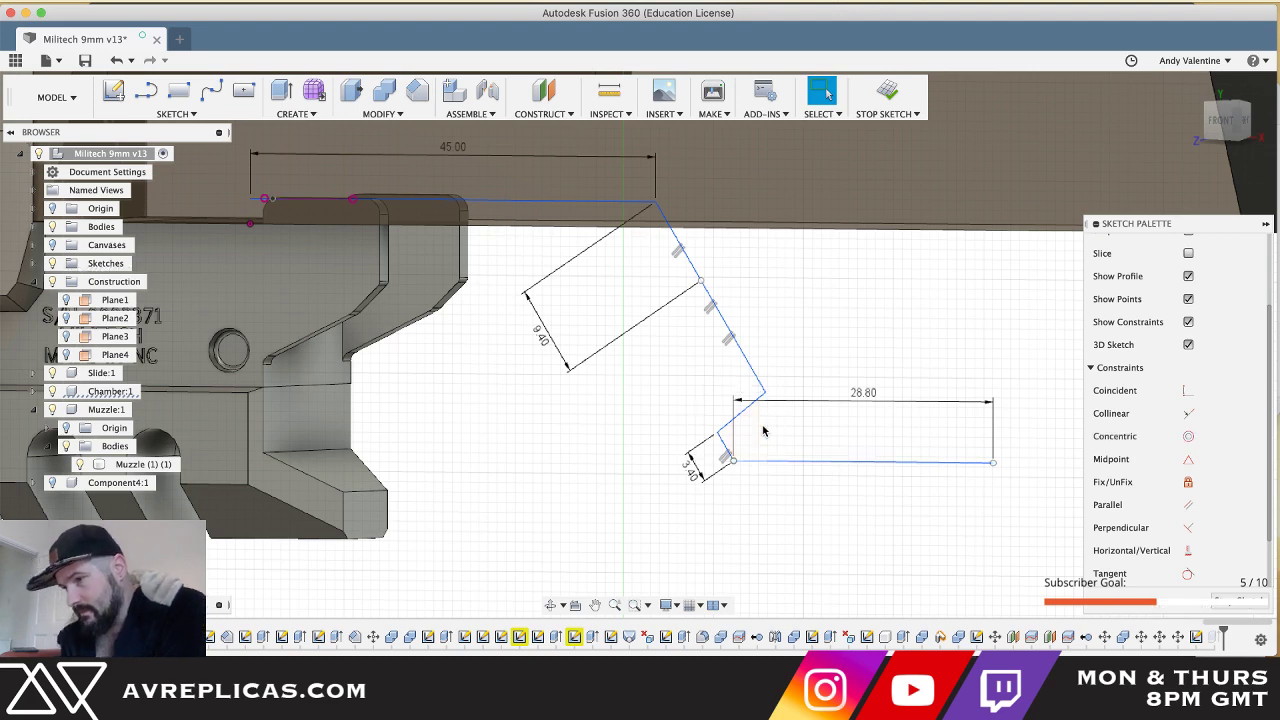
scroll(595, 449, "right", 10, "shift")
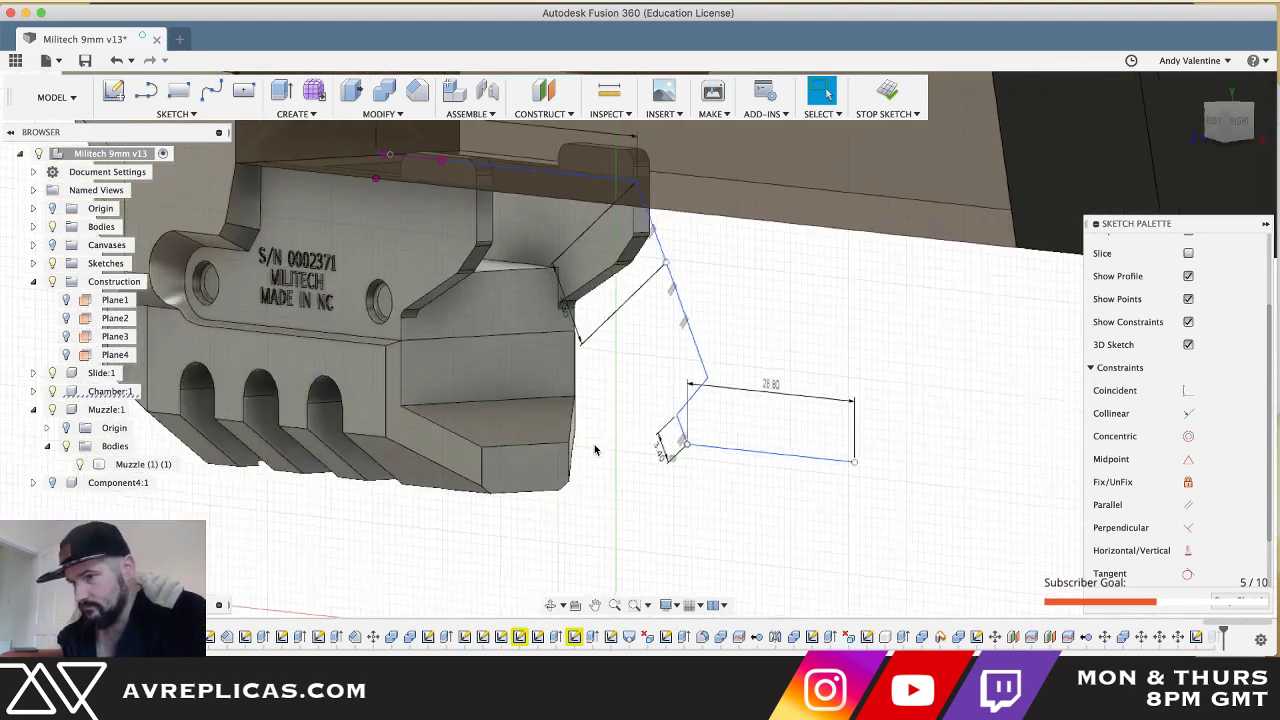
scroll(594, 449, "left", 3, "shift")
- Measure the next stretch of the edge toward the back of the grip in Photoshop, and return to Fusion 360
key("super+Tab")
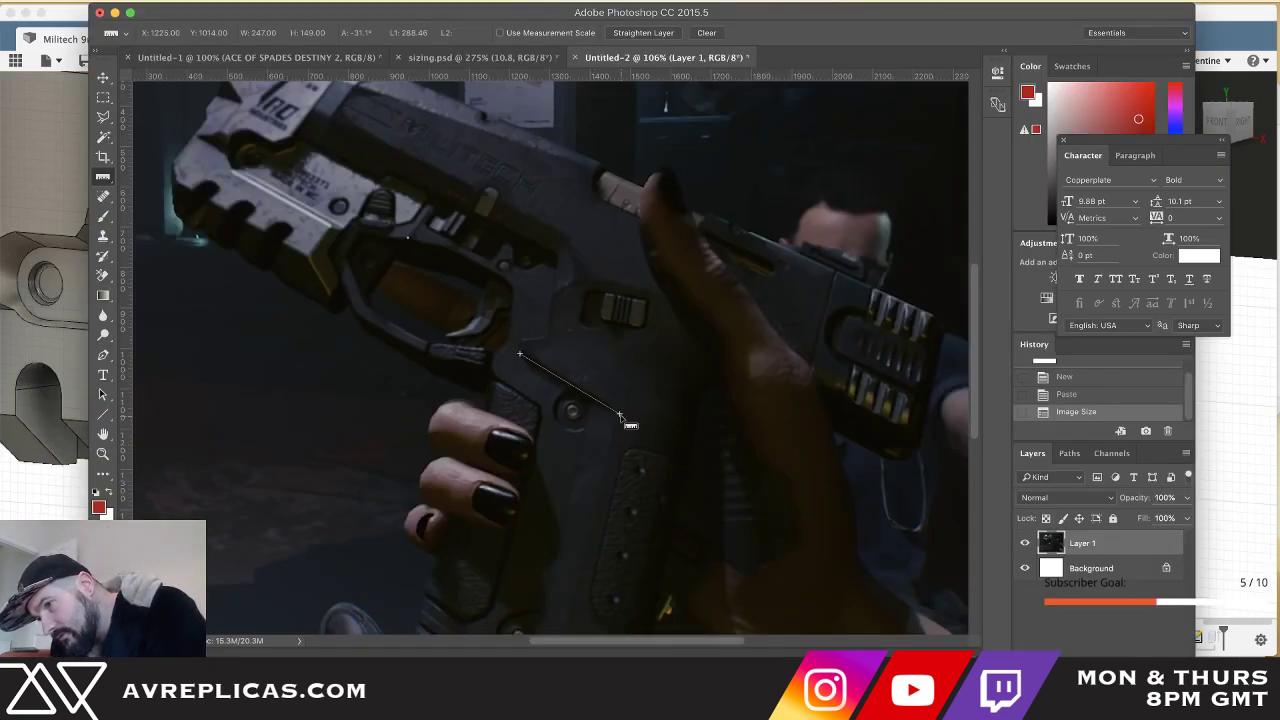
left_click_drag(620, 414, 632, 372)
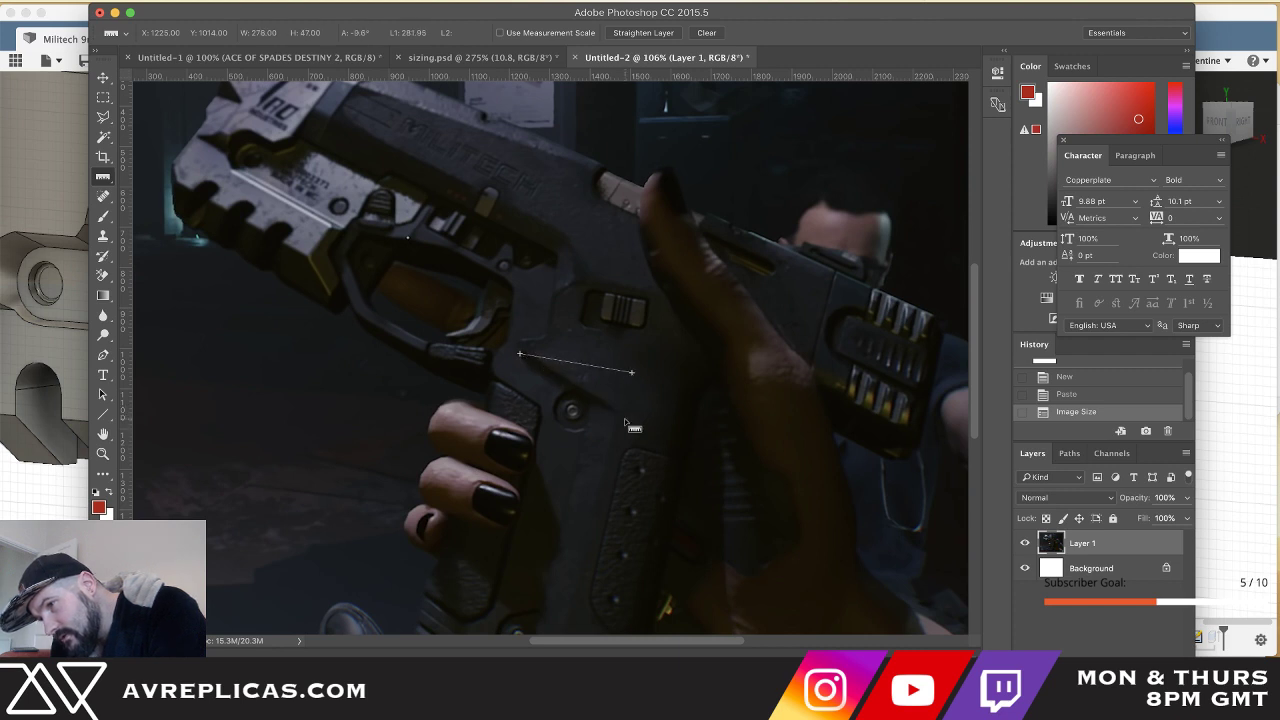
left_click_drag(620, 416, 686, 452)
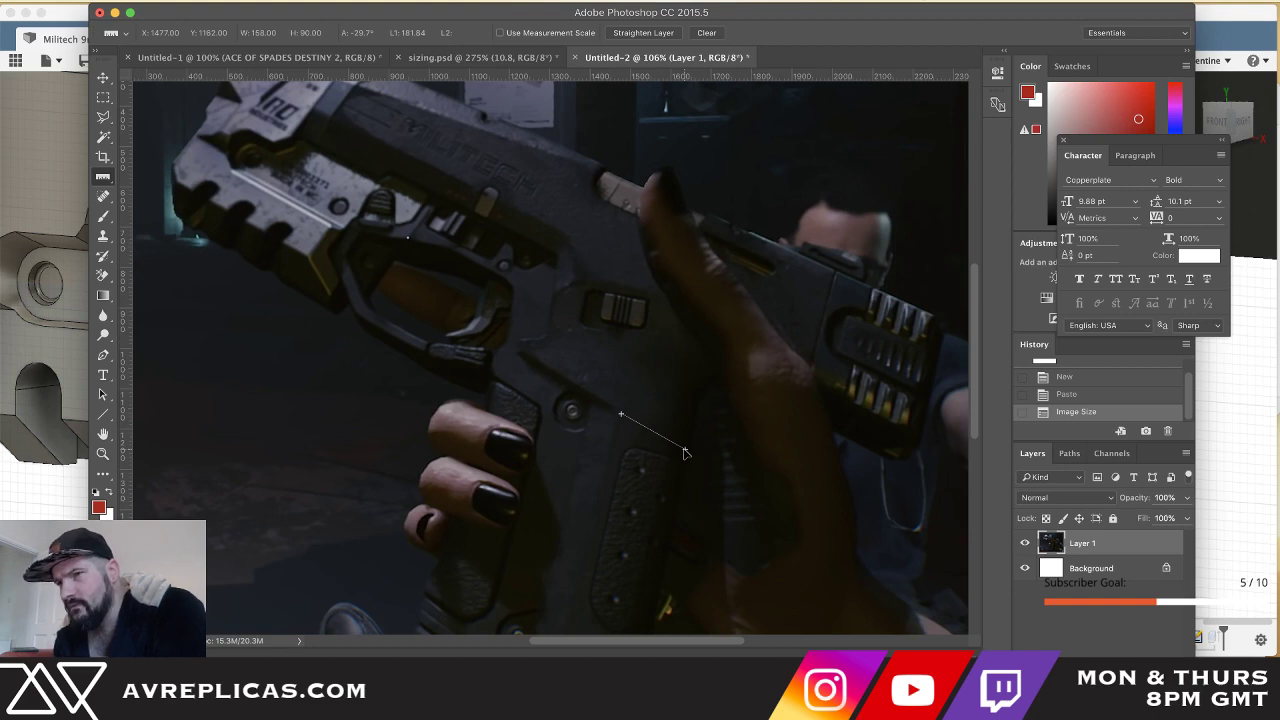
key("super+Tab")
middle_click_drag(874, 492, 851, 503, "shift")
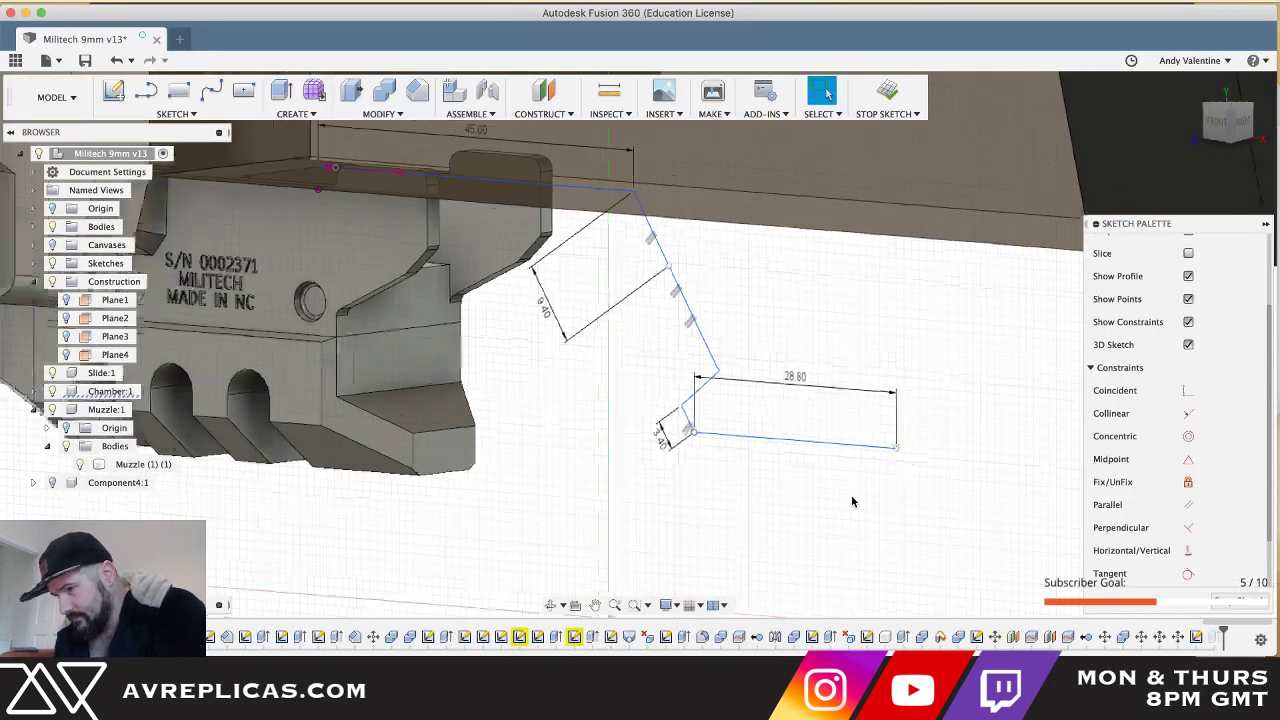
key("l")
left_click(886, 442)
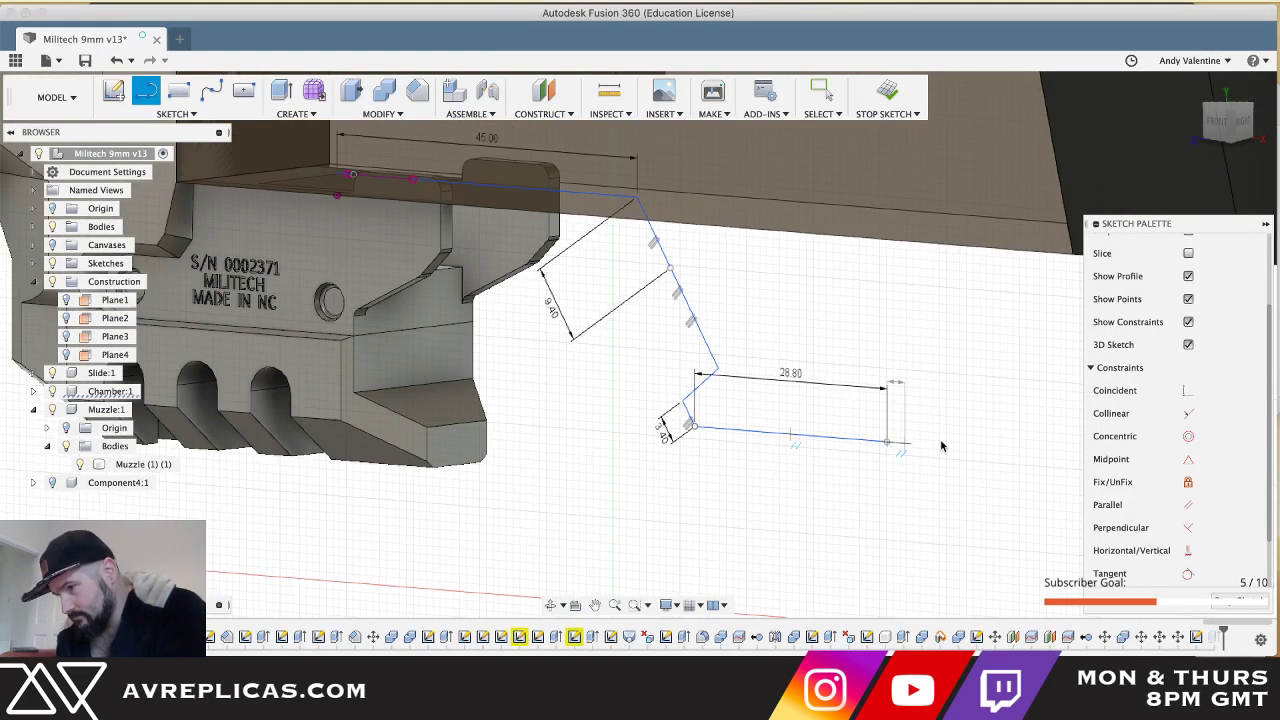
key("Escape")
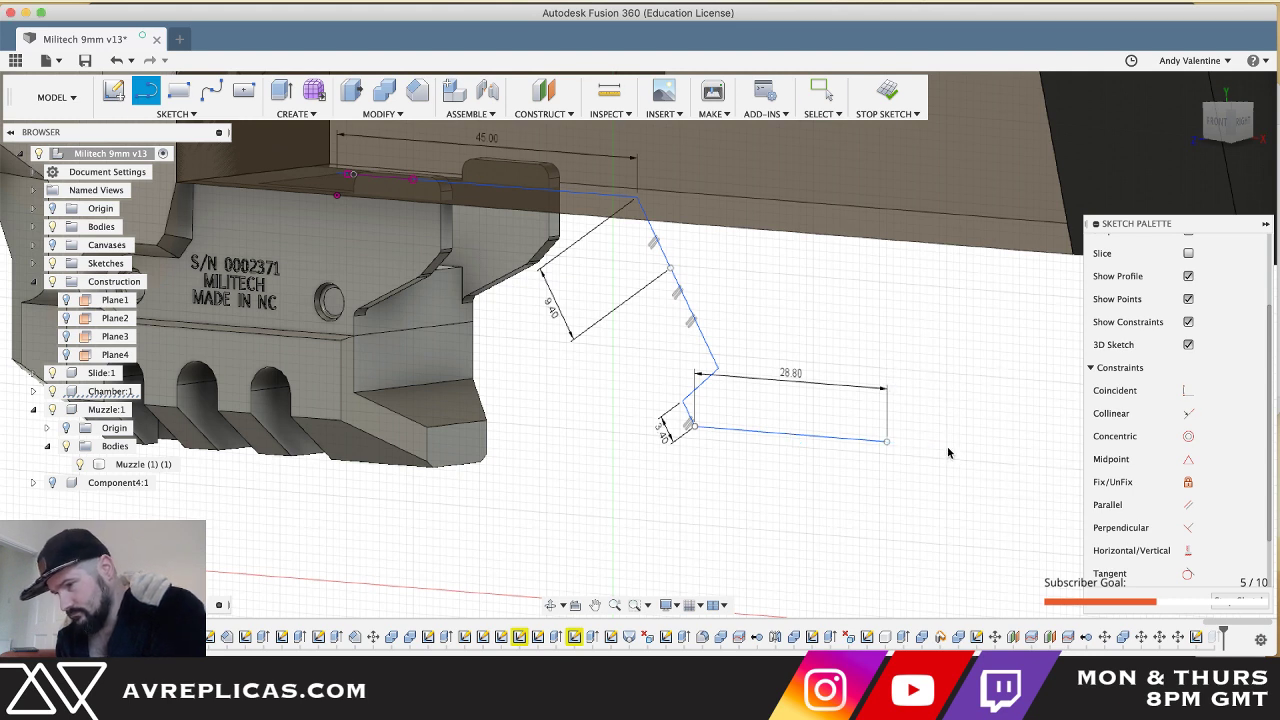
- Extend the profile from the free end of the 28.8 mm line with an 18.2 mm line in the same direction
key("l")
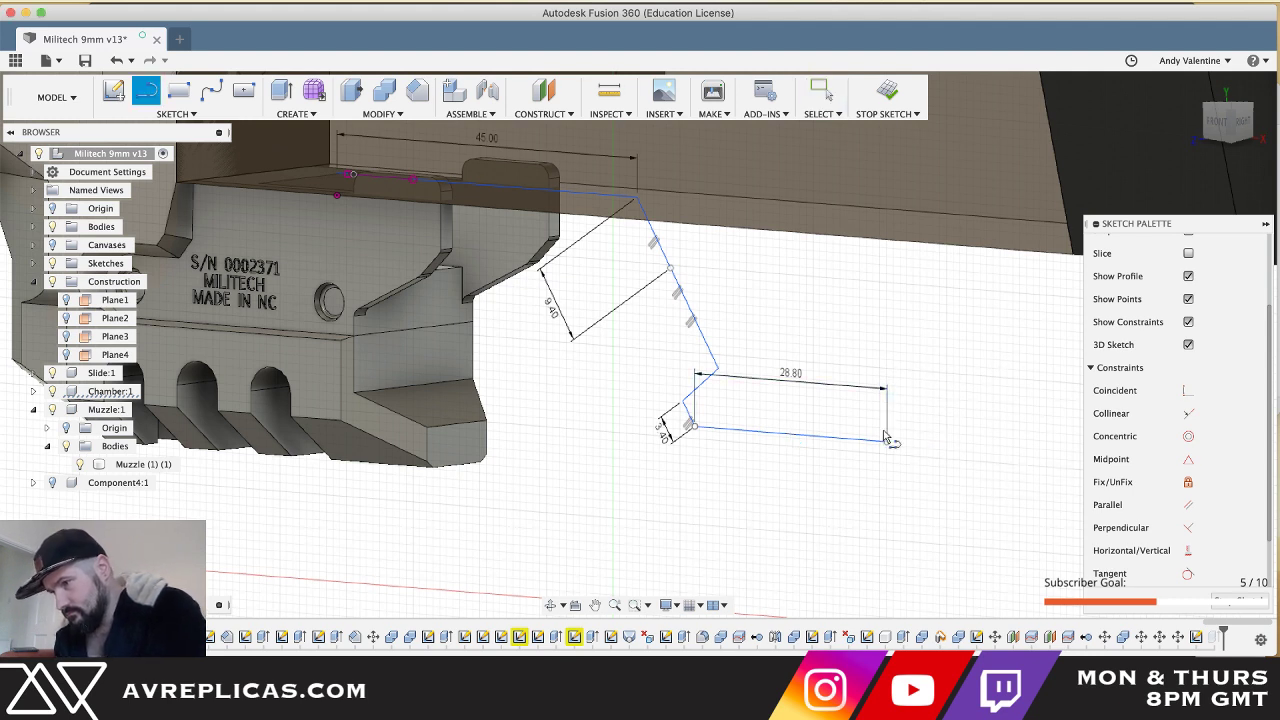
left_click(887, 442)
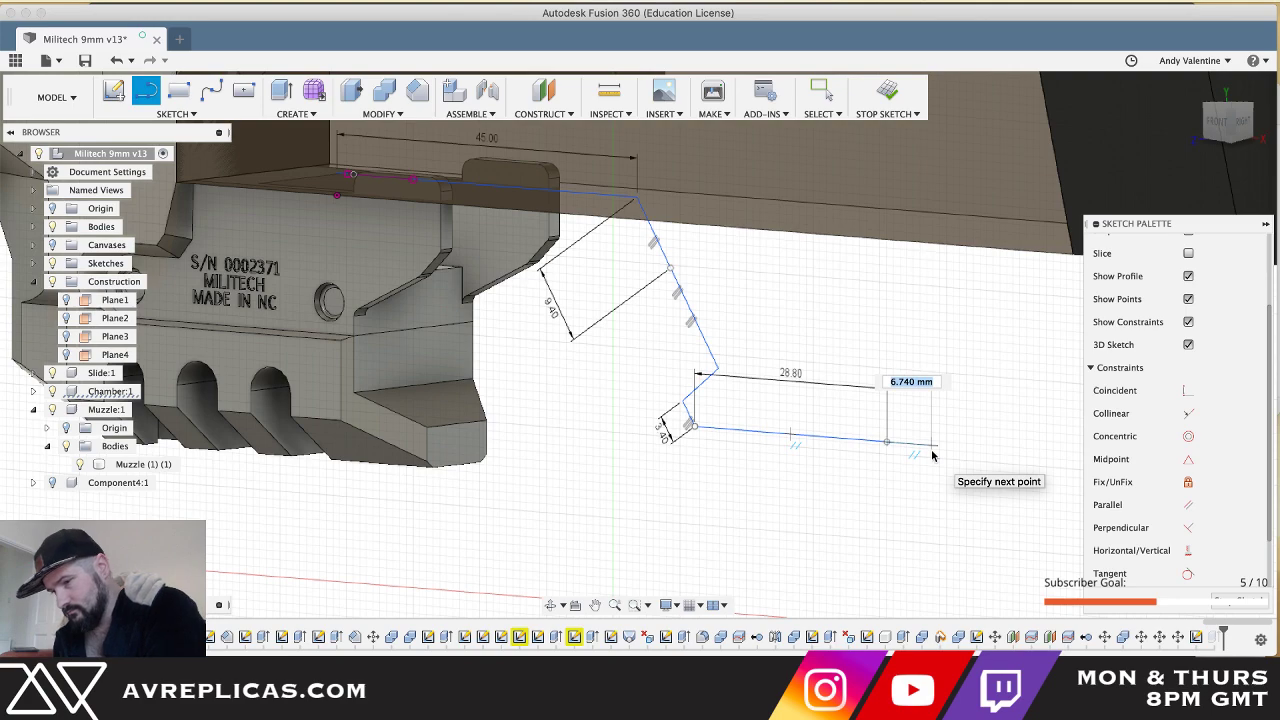
type("18.2")
key("Tab")
key("Return")
key("Escape")
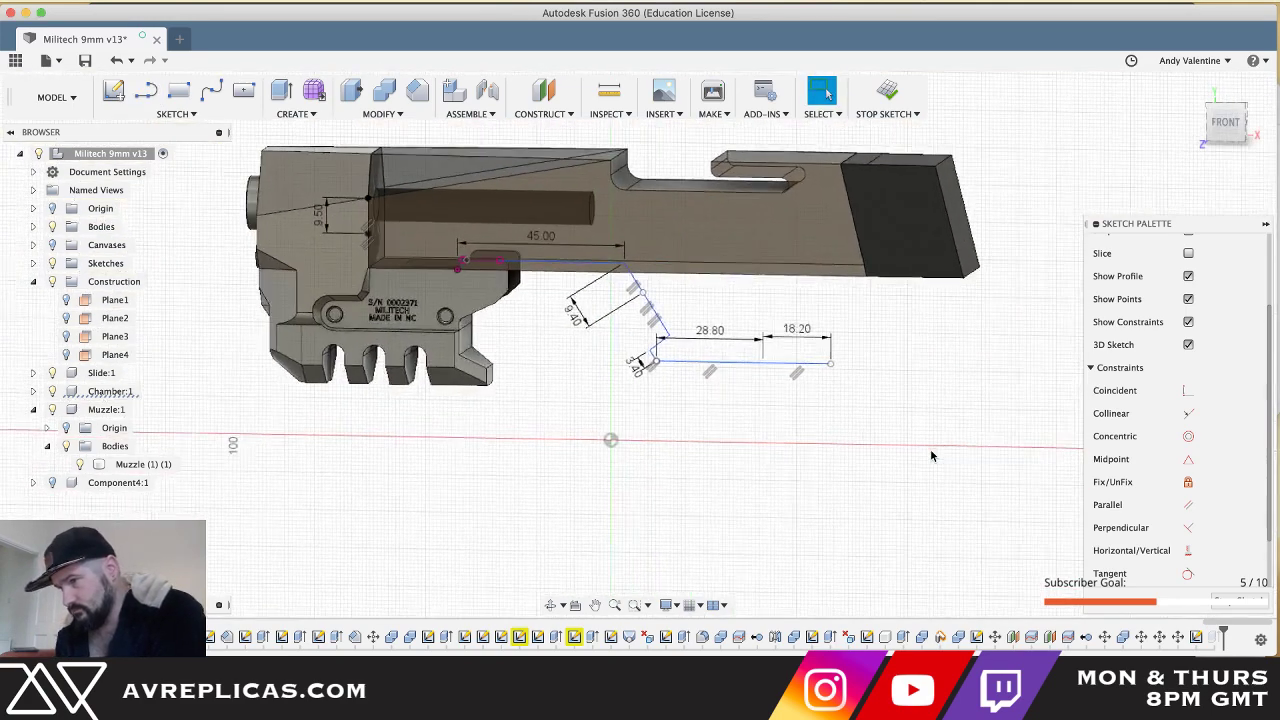
- Measure in Photoshop from the back corner of the grip up to the edge hidden behind the hand, comparing with the Fusion 360 model
key("super+Tab")
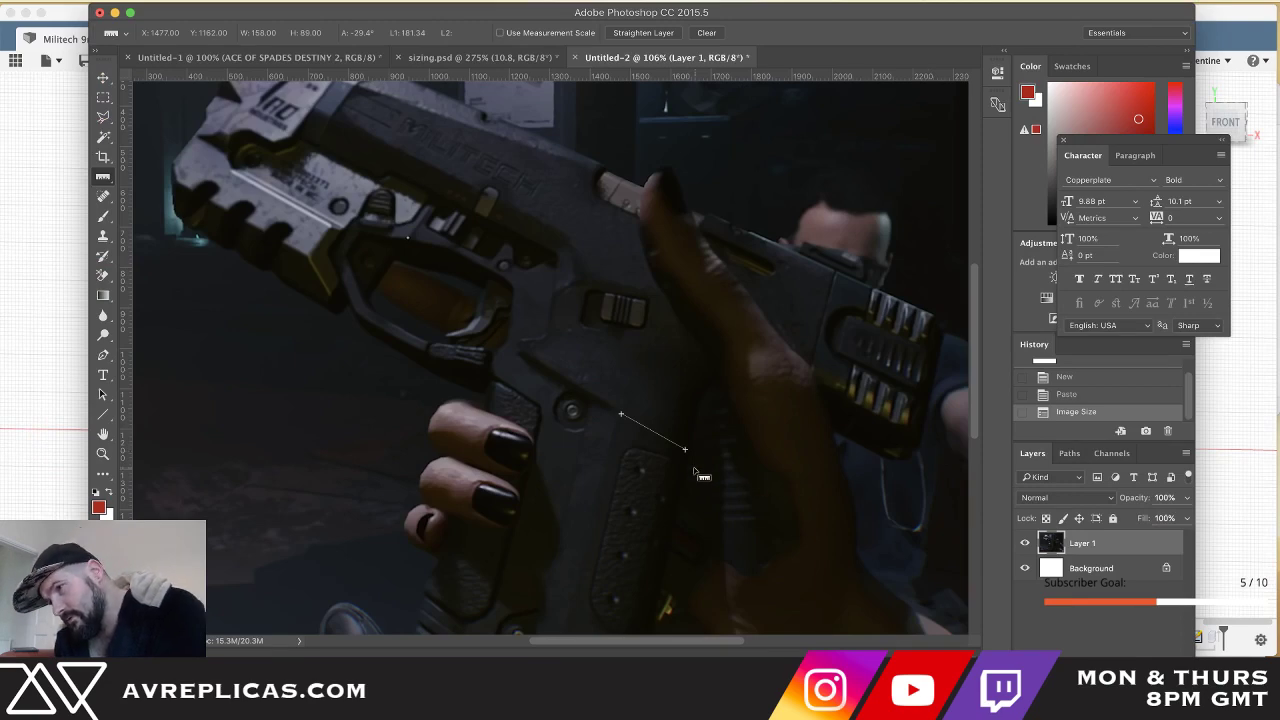
left_click_drag(692, 455, 738, 364)
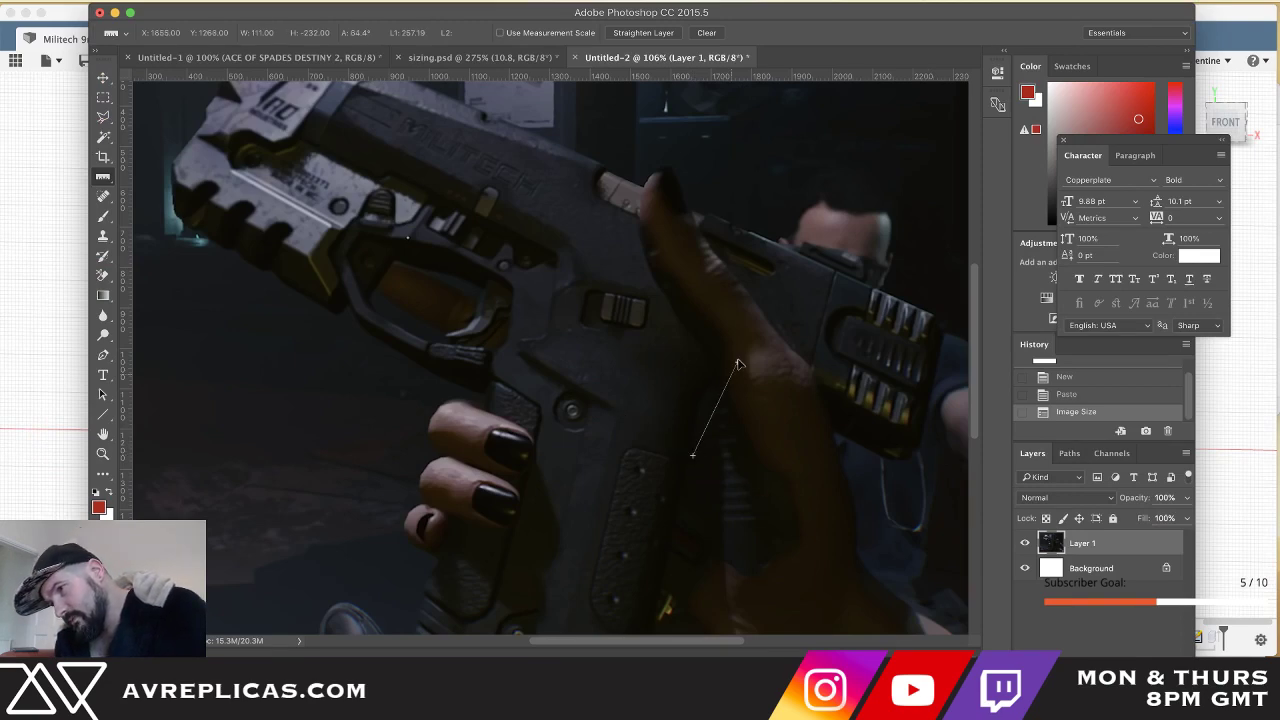
key("super+Tab")
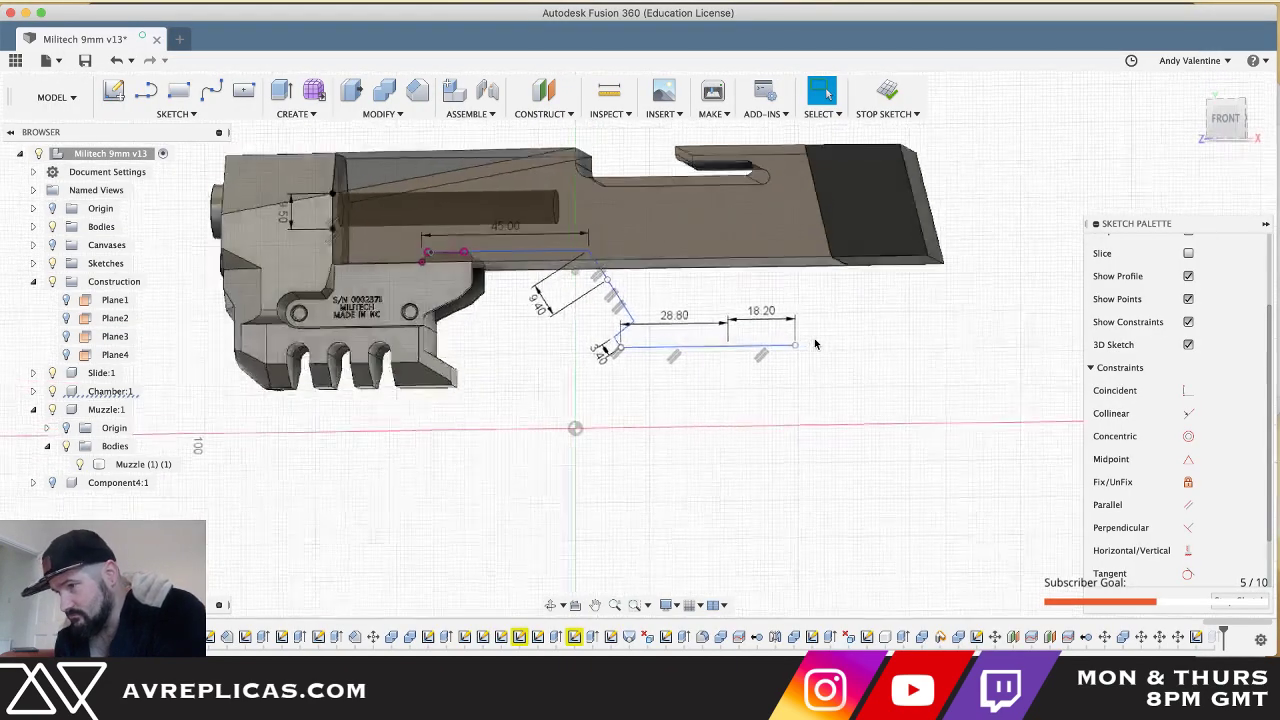
scroll(814, 343, "left", 5, "shift")
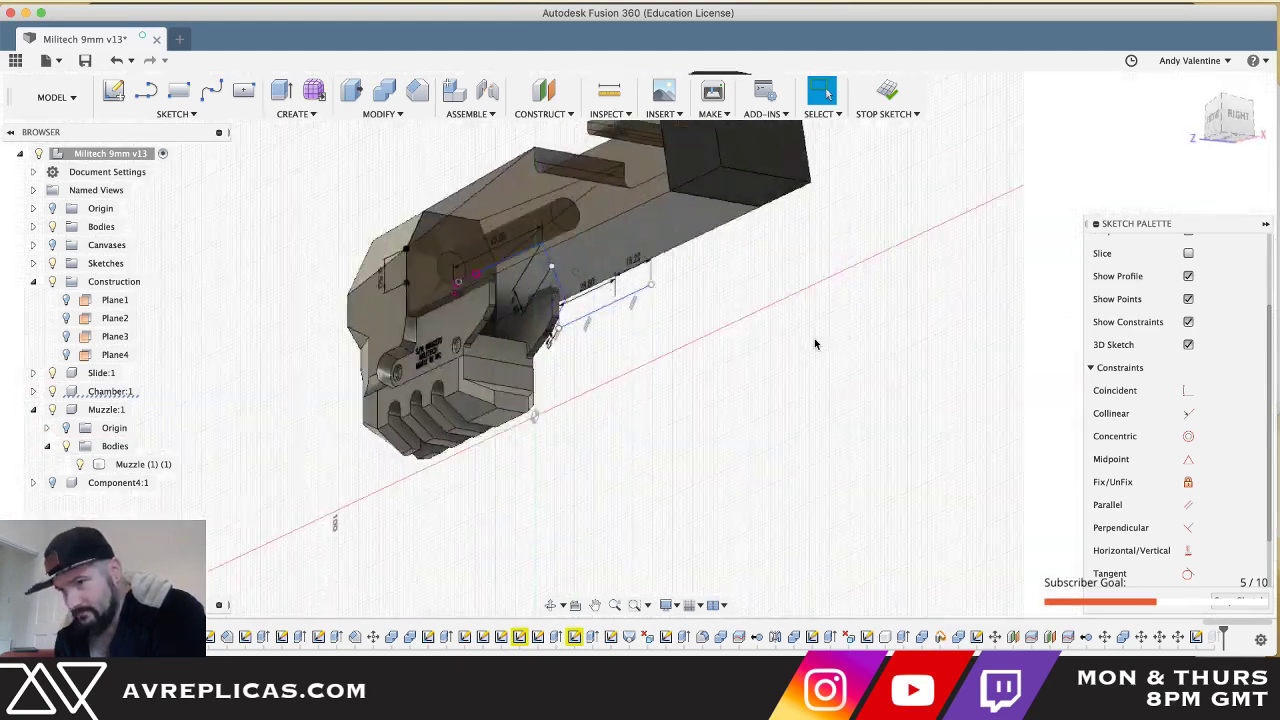
key("super+Tab")
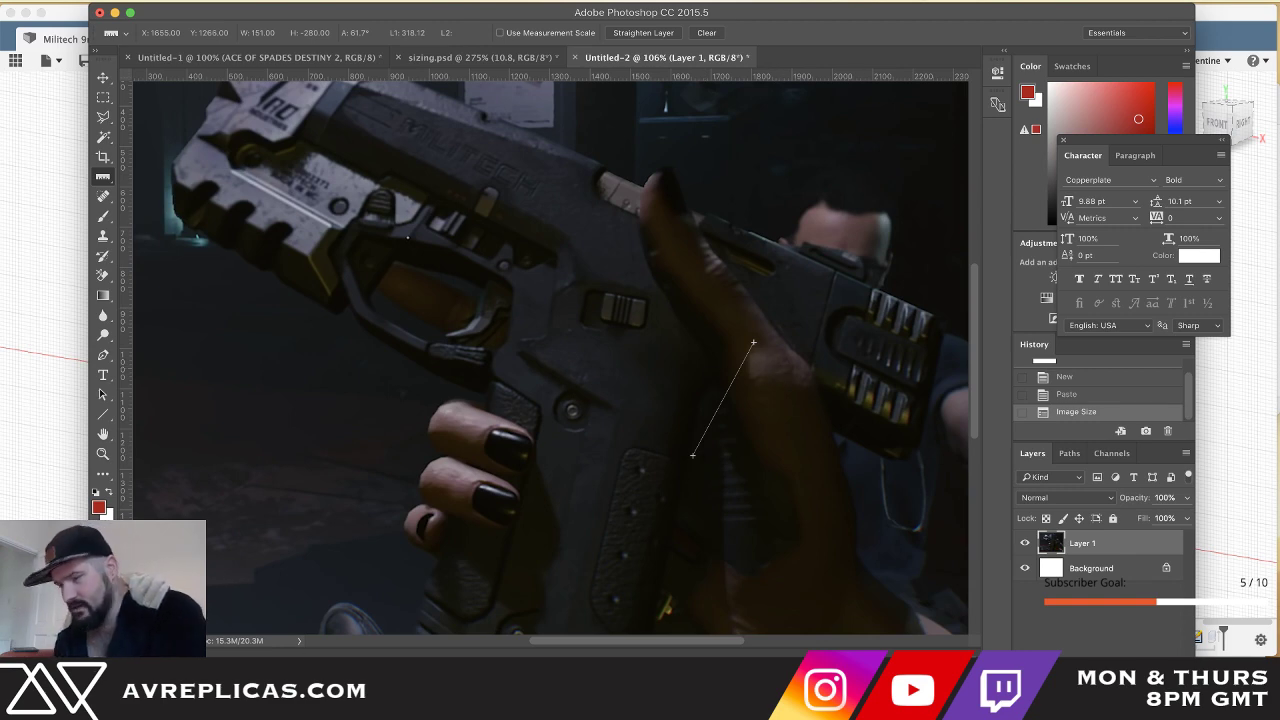
- Switch to the Google Photos album in Chrome and examine the pistol reference photos for the shape of the rear frame and grip
key("super+Tab")
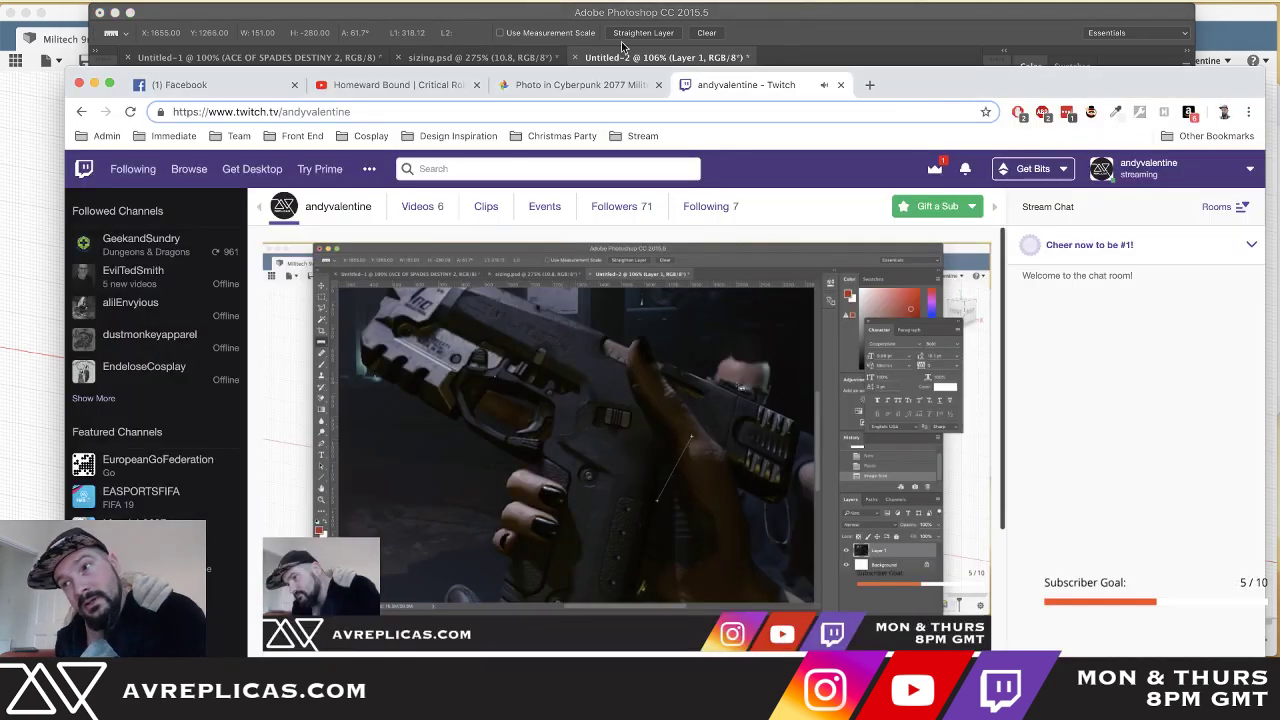
left_click(585, 84)
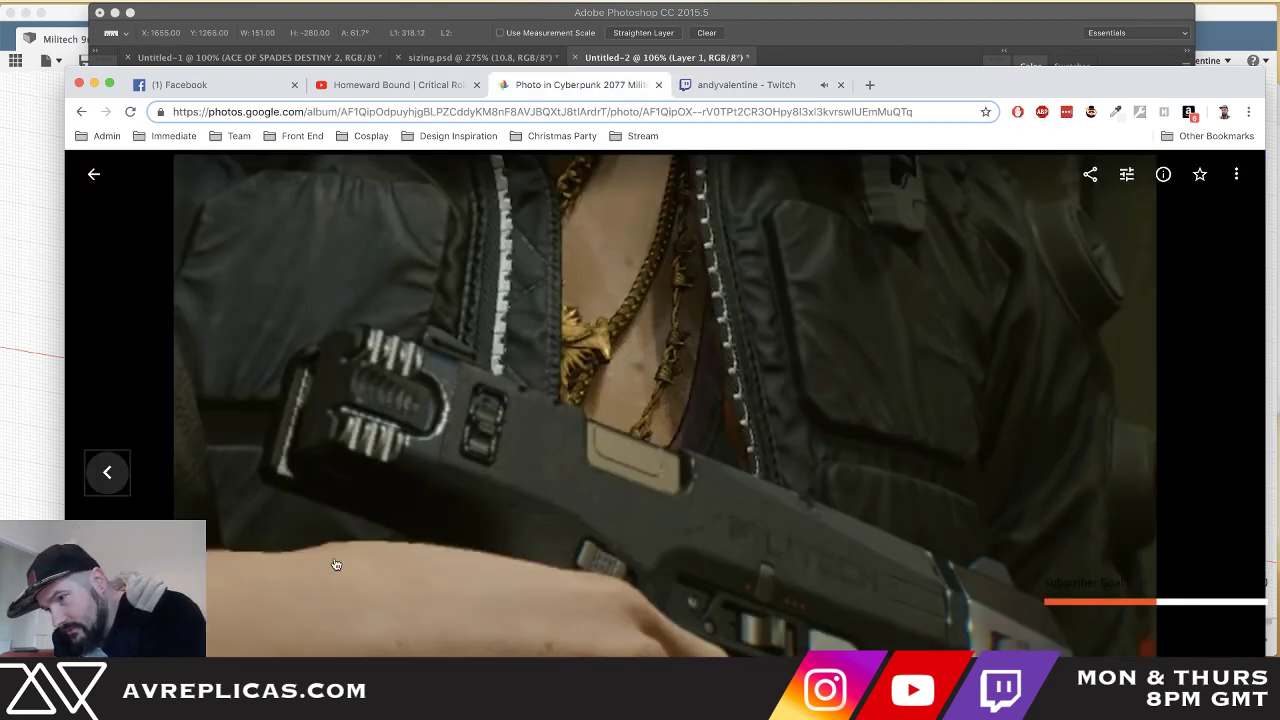
key("Left")
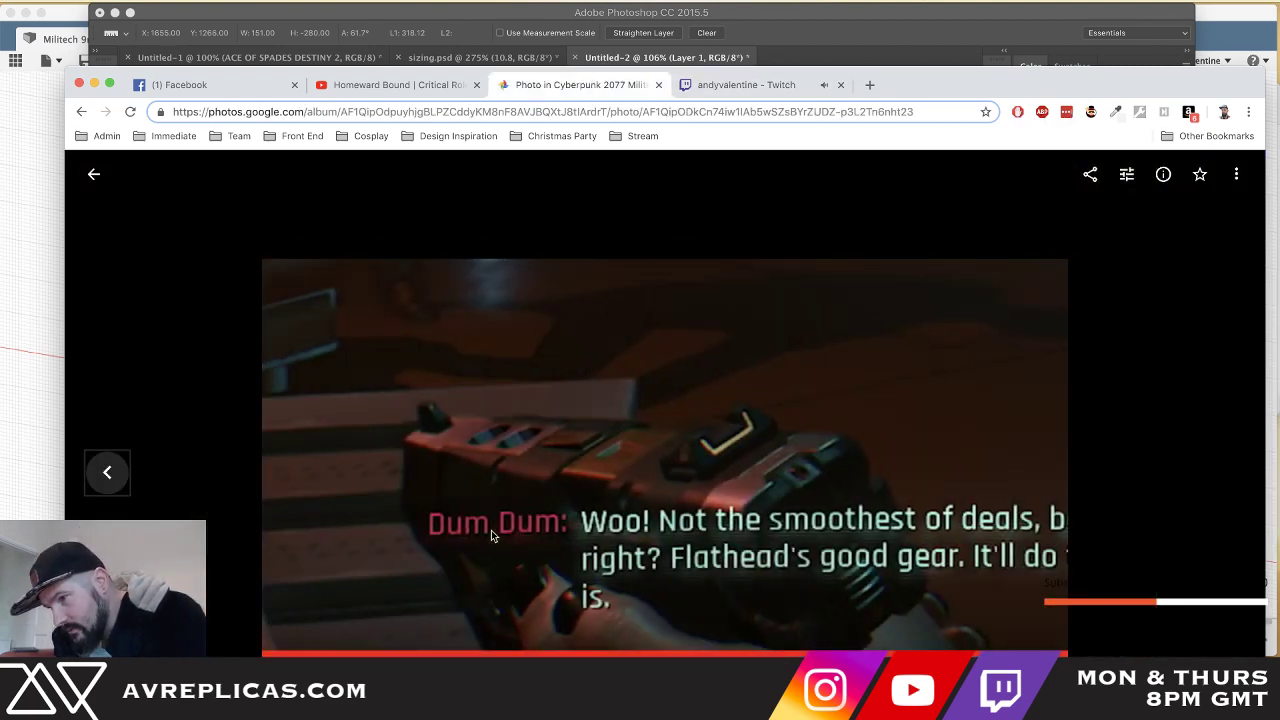
key("Left")
key("Left")
key("Left")
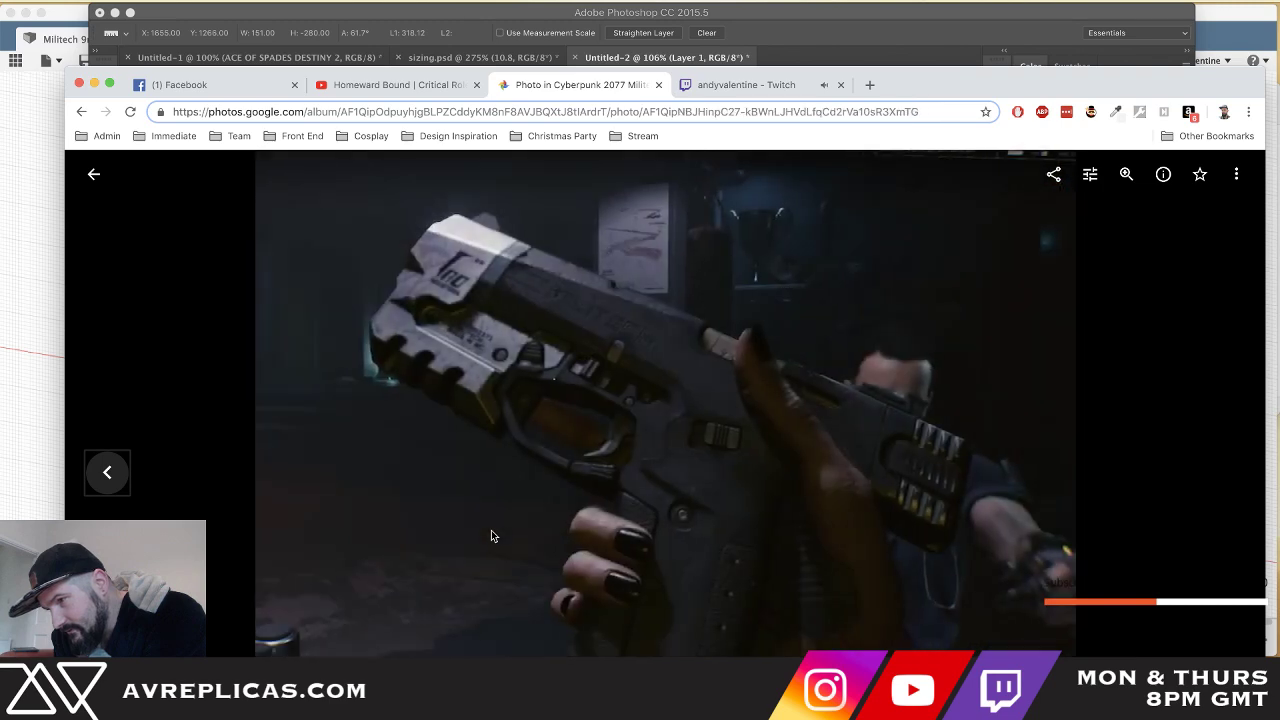
key("Left")
key("Left")
key("Left")
key("Left")
key("Left")
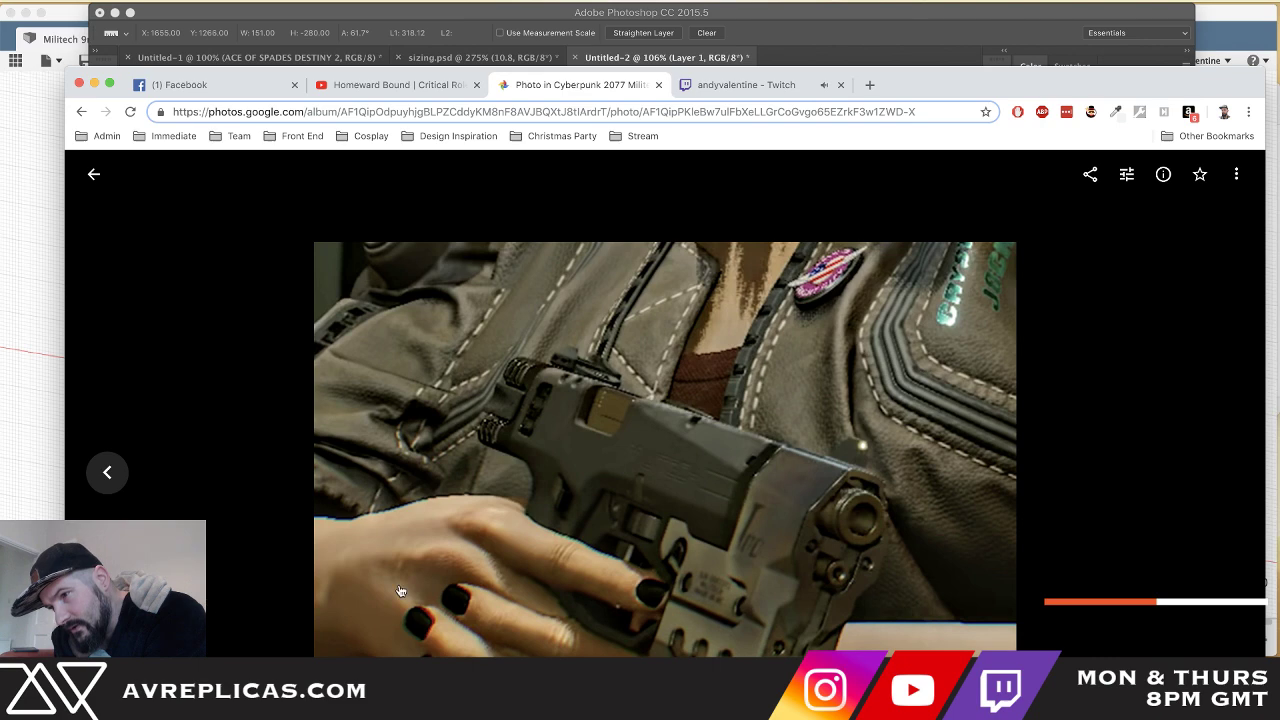
key("Left")
key("Left")
key("Left")
key("Left")
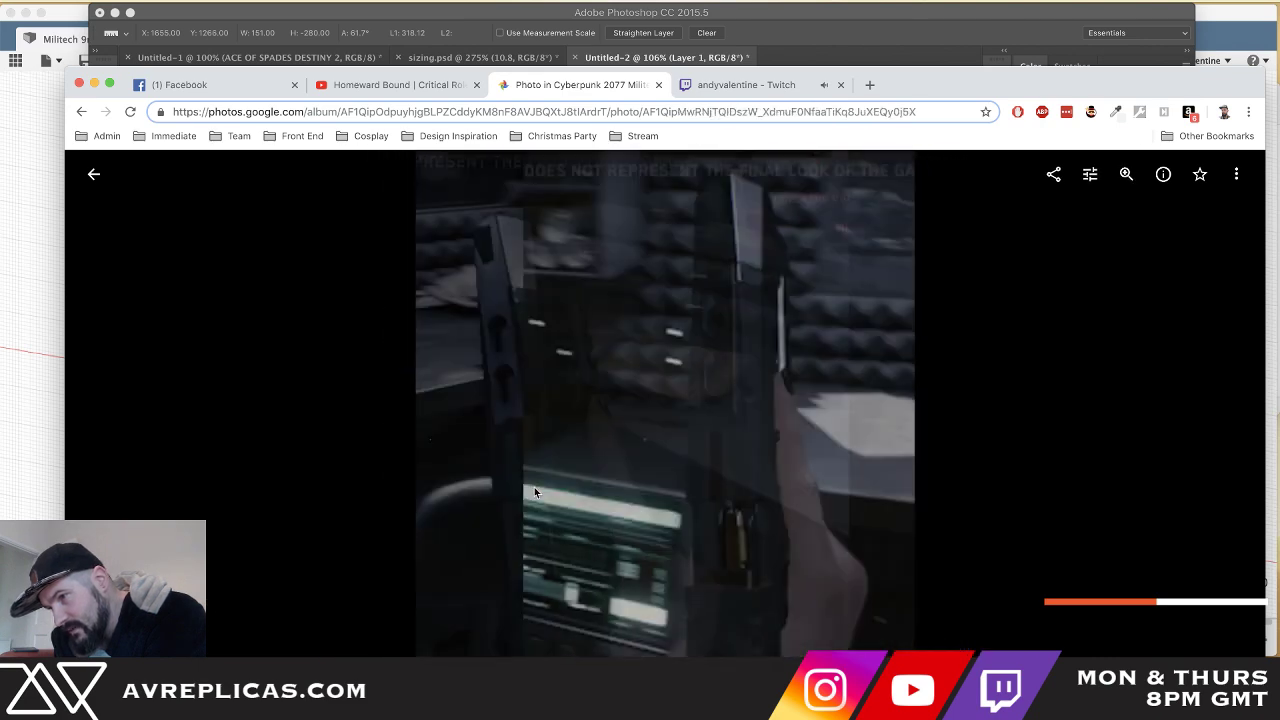
key("Left")
key("Left")
key("Left")
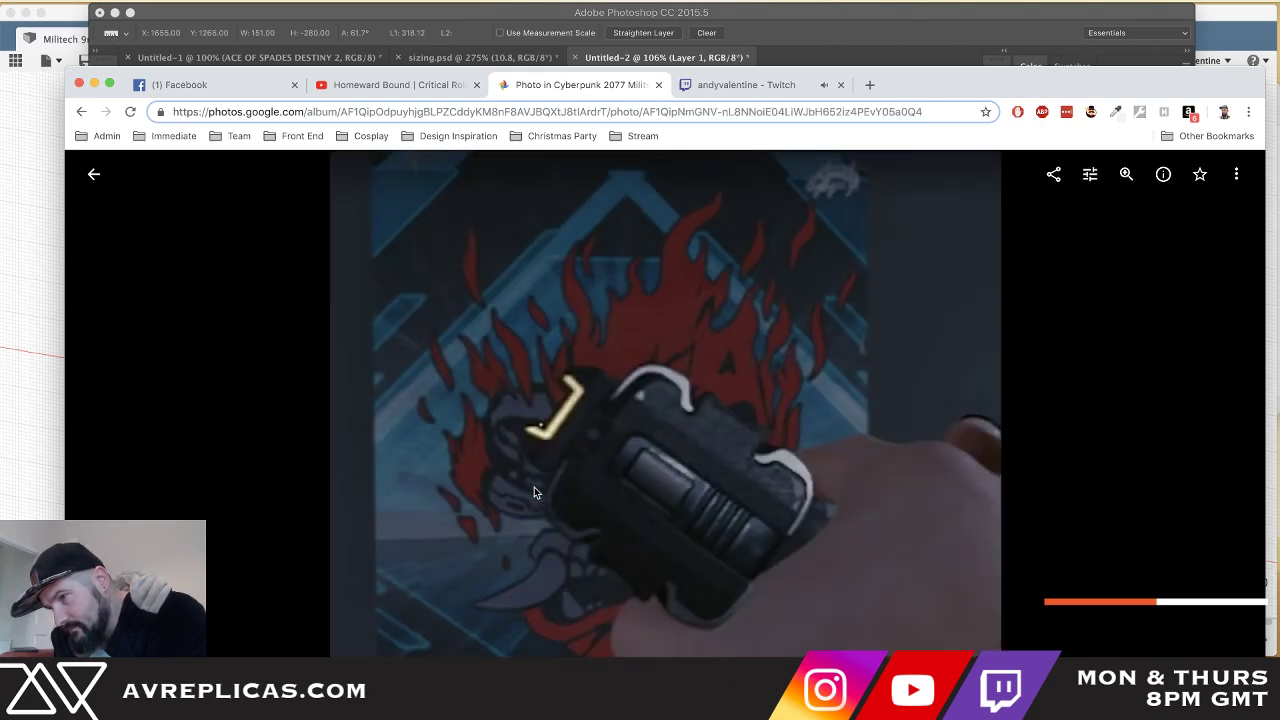
key("Left")
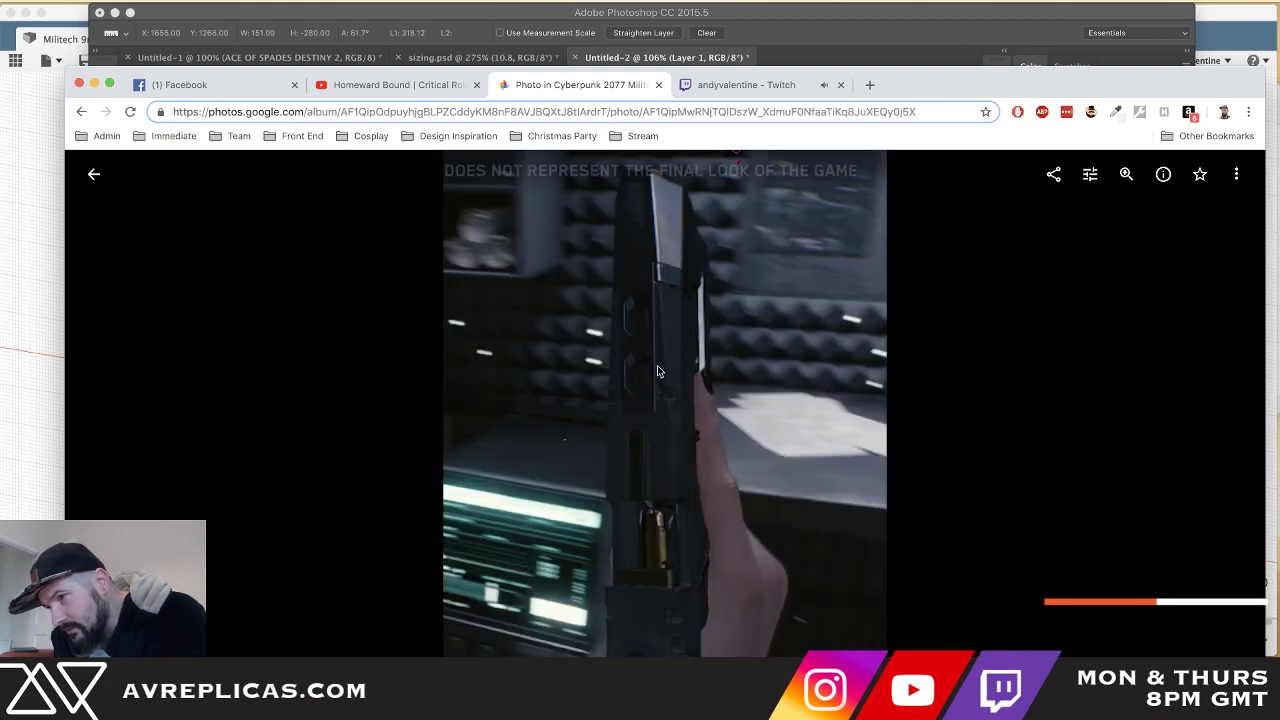
key("Left")
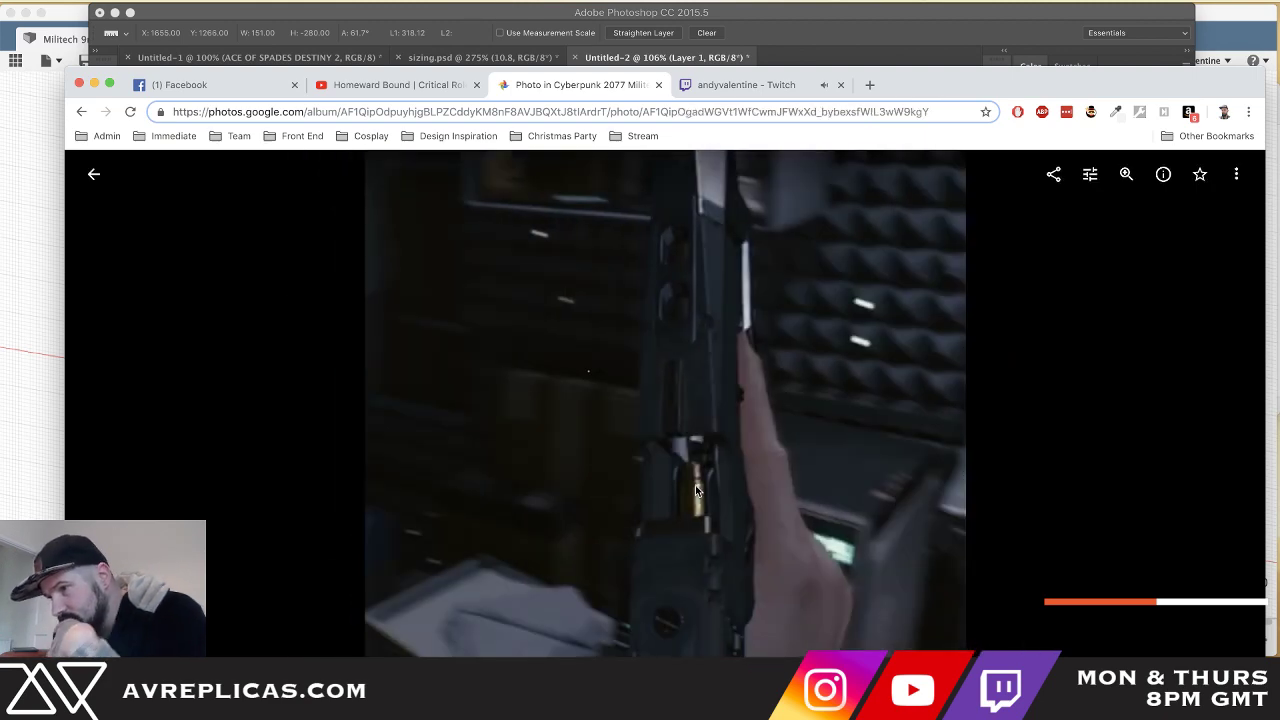
key("Left")
key("Left")
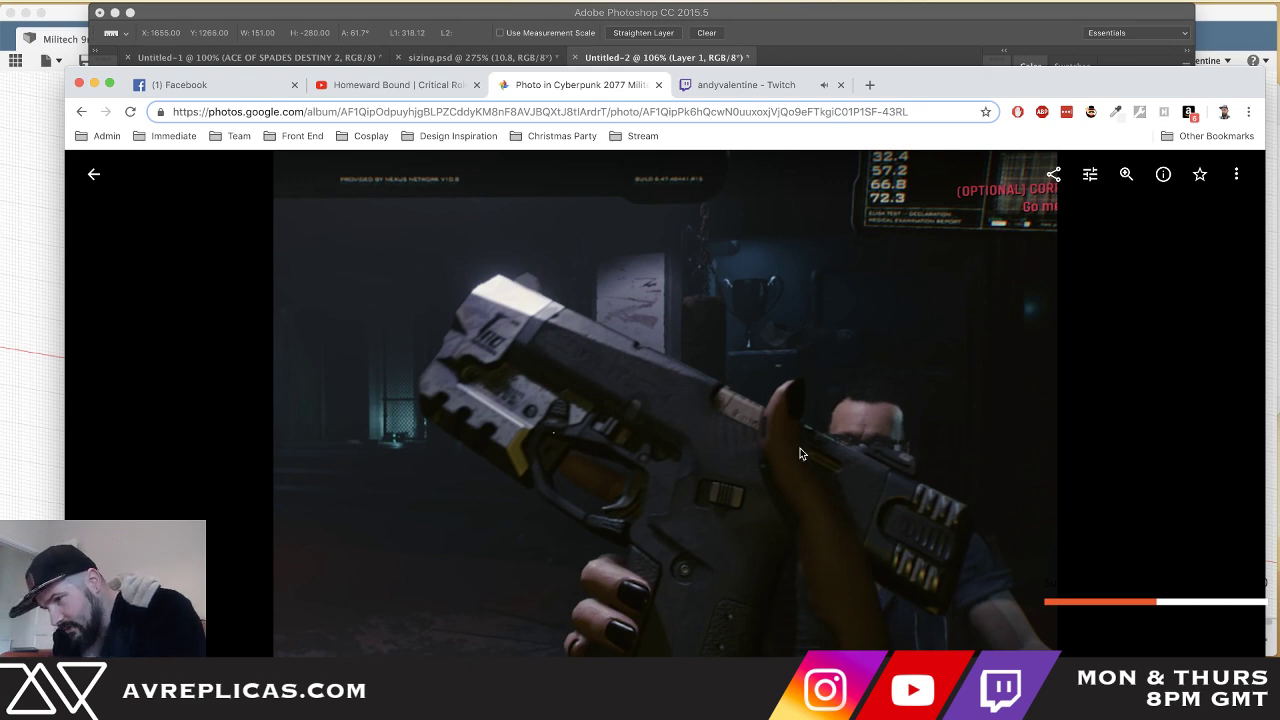
- Return to Fusion 360 and reframe the front view around the slide and the frame sketch
key("super+Tab")
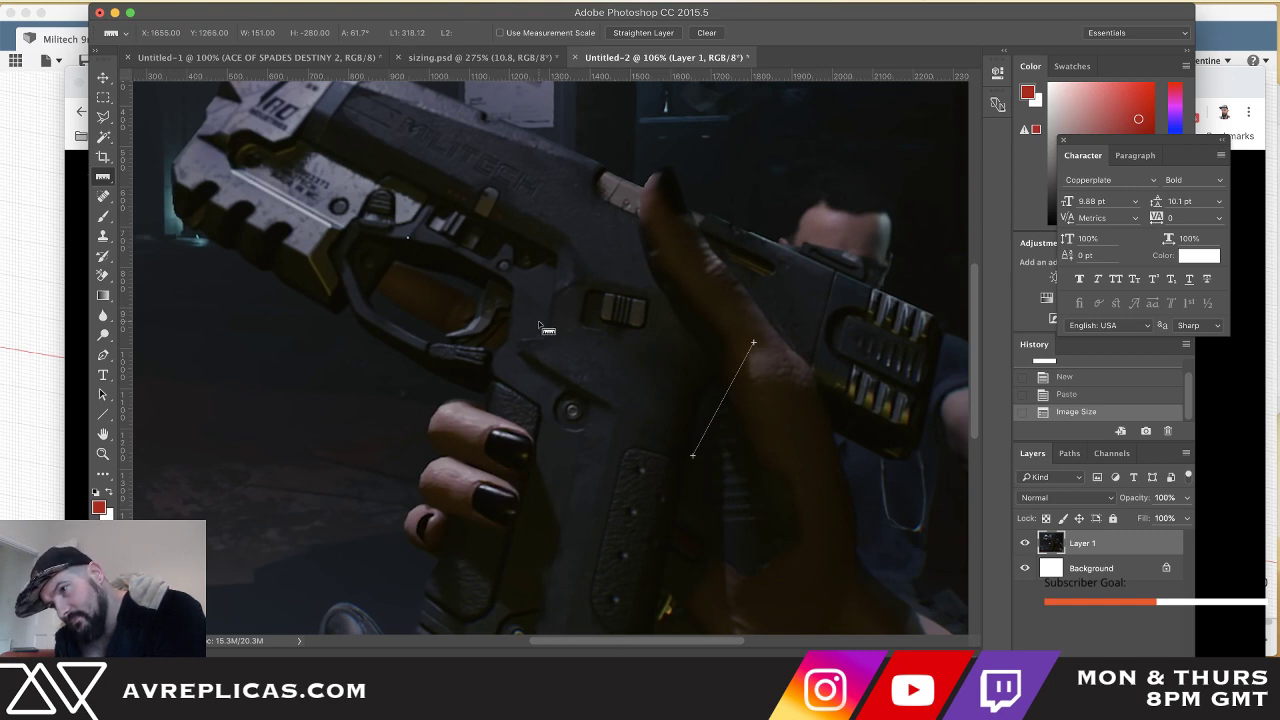
key("super+Tab")
key("super+Tab")
key("super+Tab")
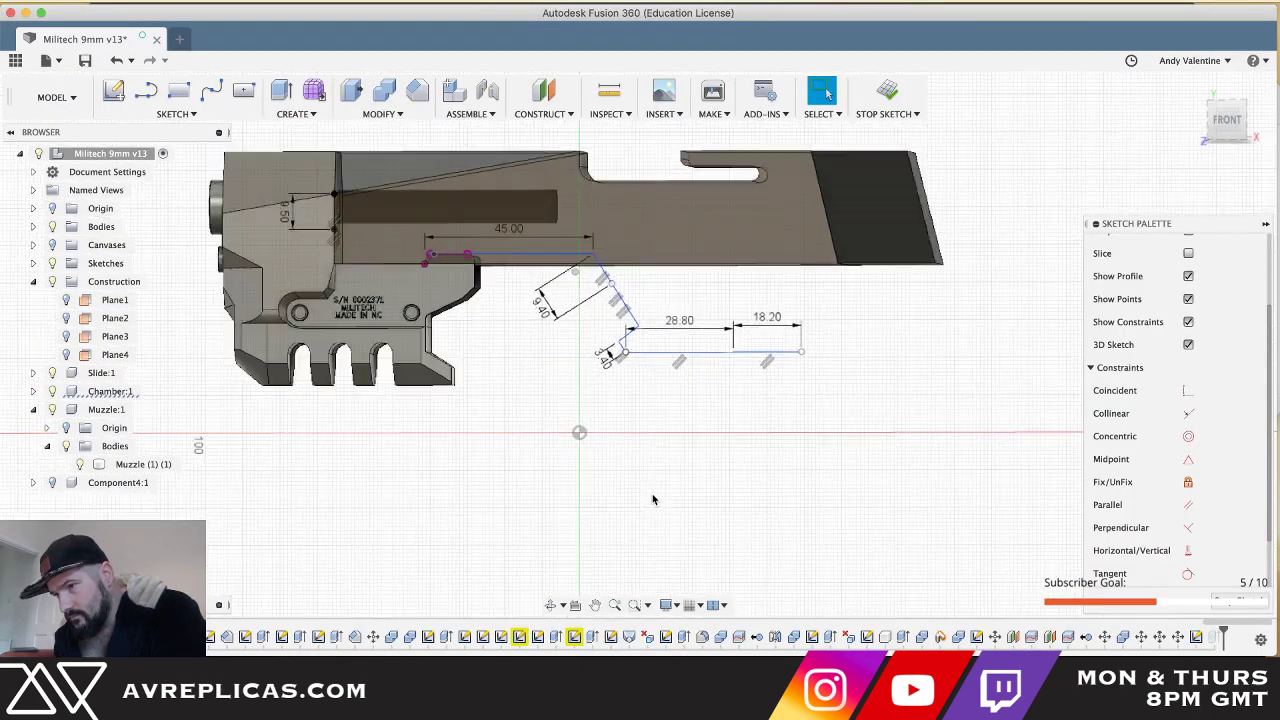
scroll(652, 500, "down", 3)
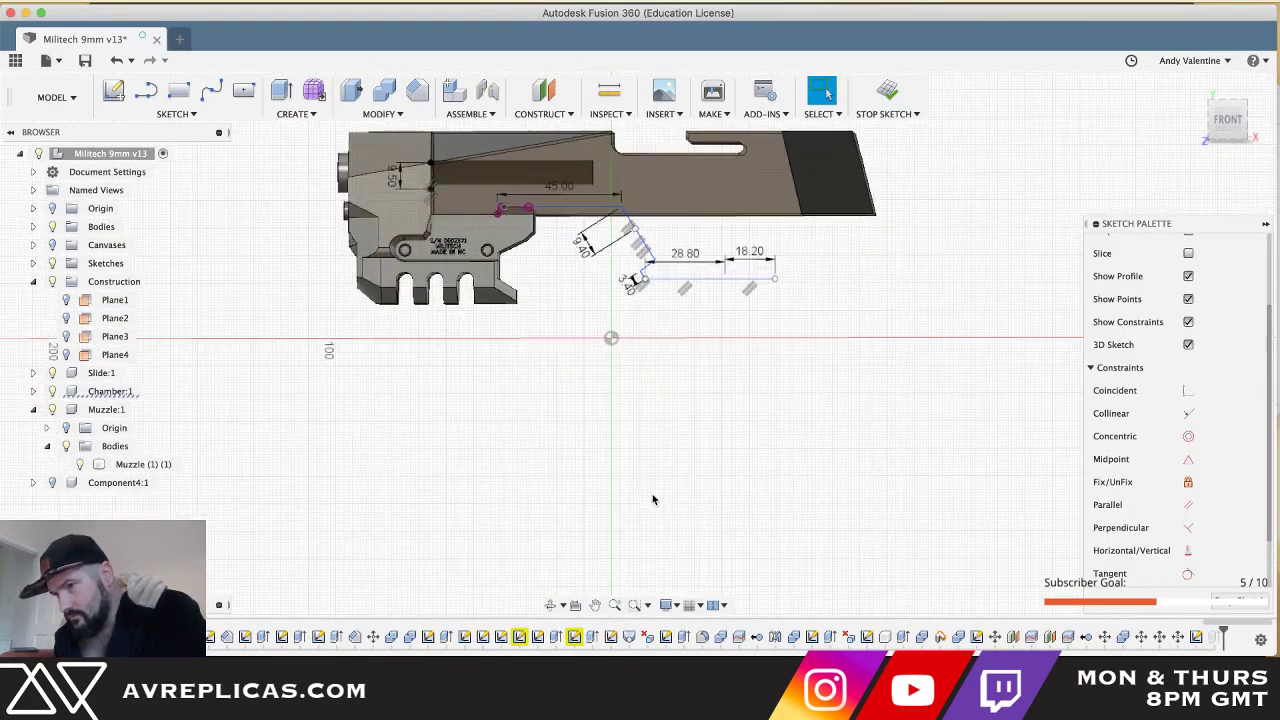
- Examine the trigger guard and grip in the Chrome reference photo and the Photoshop image, ending back in Fusion 360
scroll(652, 499, "up", 3)
key("super+Tab")
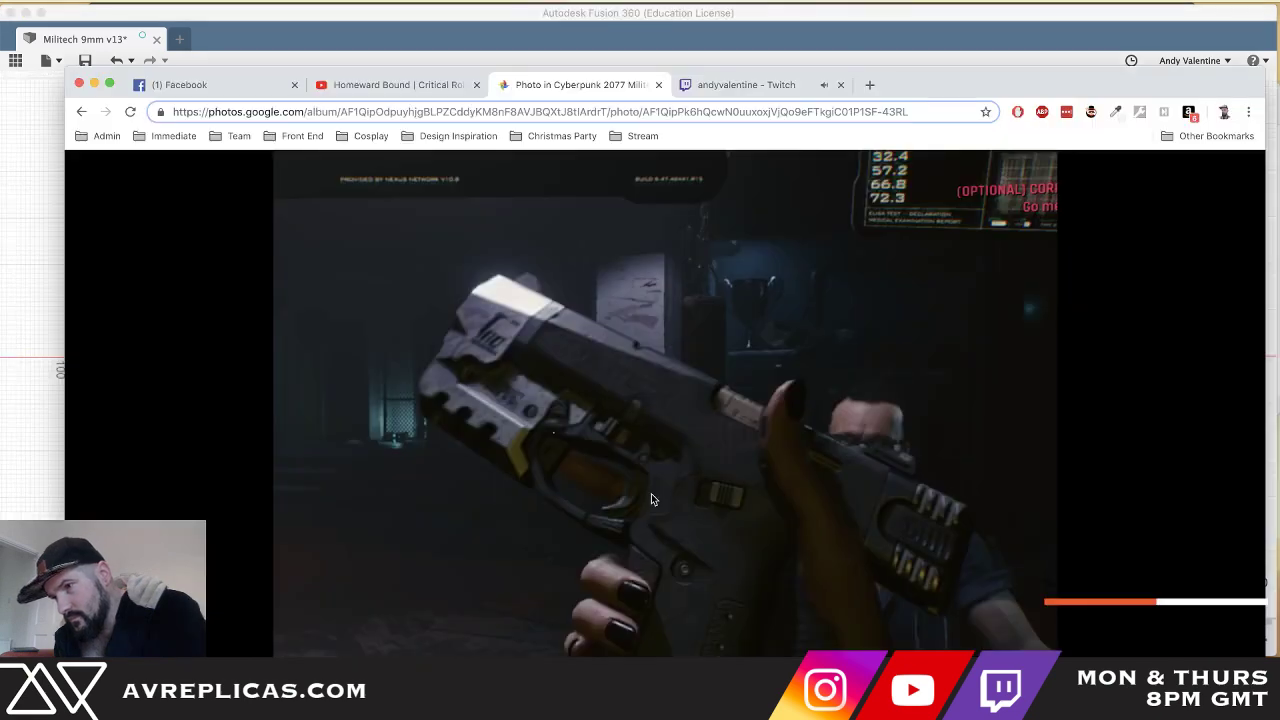
scroll(453, 578, "up", 5)
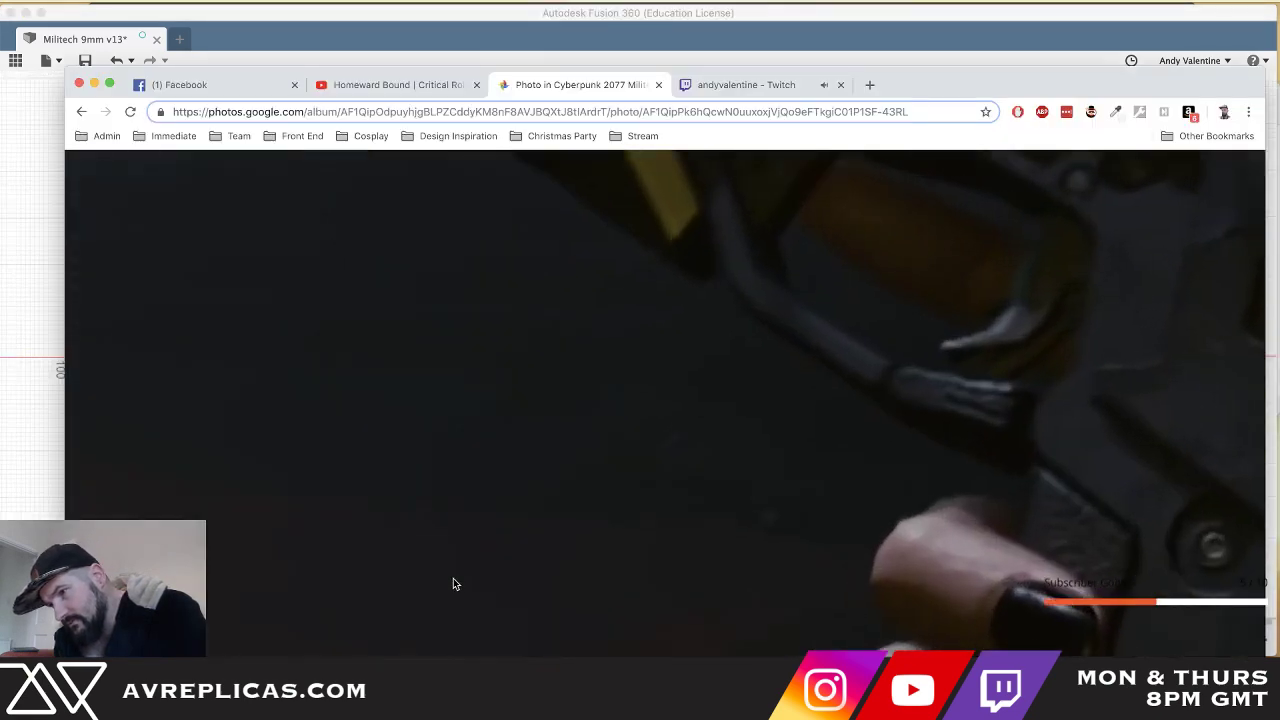
scroll(453, 578, "down", 4)
key("super+Tab")
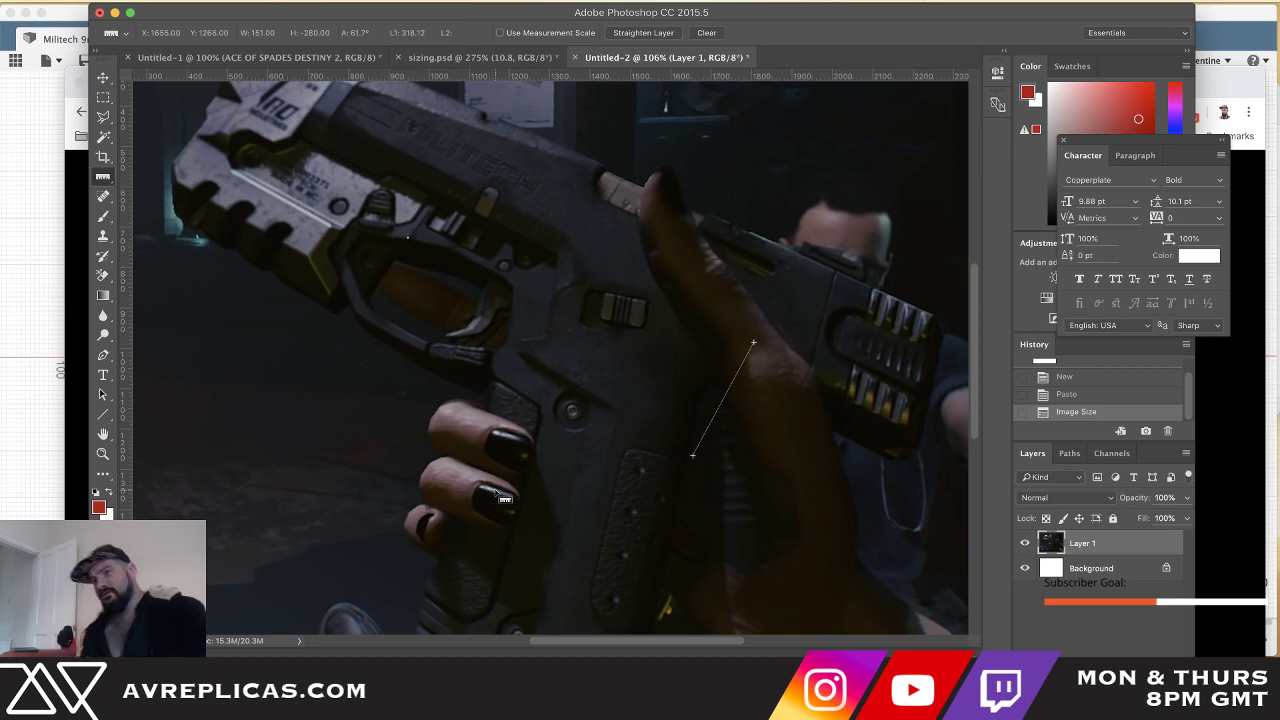
key("super+Tab")
key("super+Tab")
key("Tab")
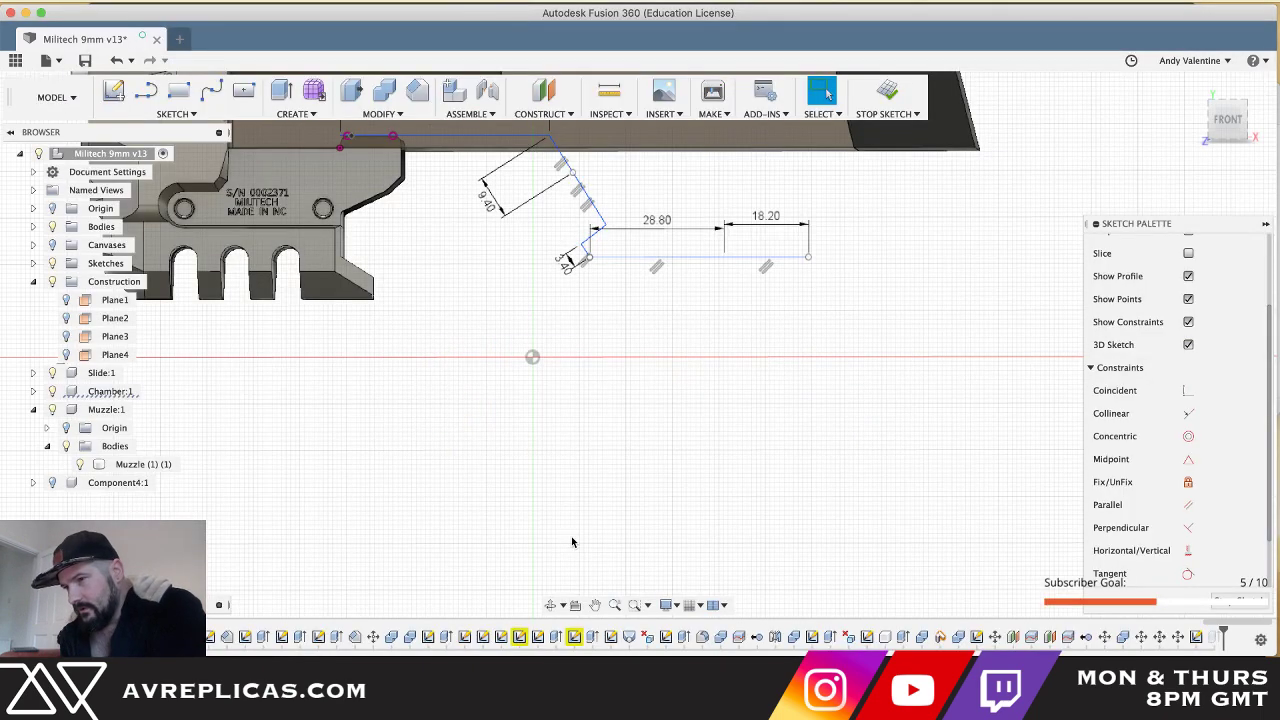
- Sketch the grip line about 69 mm long from the free end of the 18.2 mm line, sloping down and rearward at about 65 degrees
key("l")
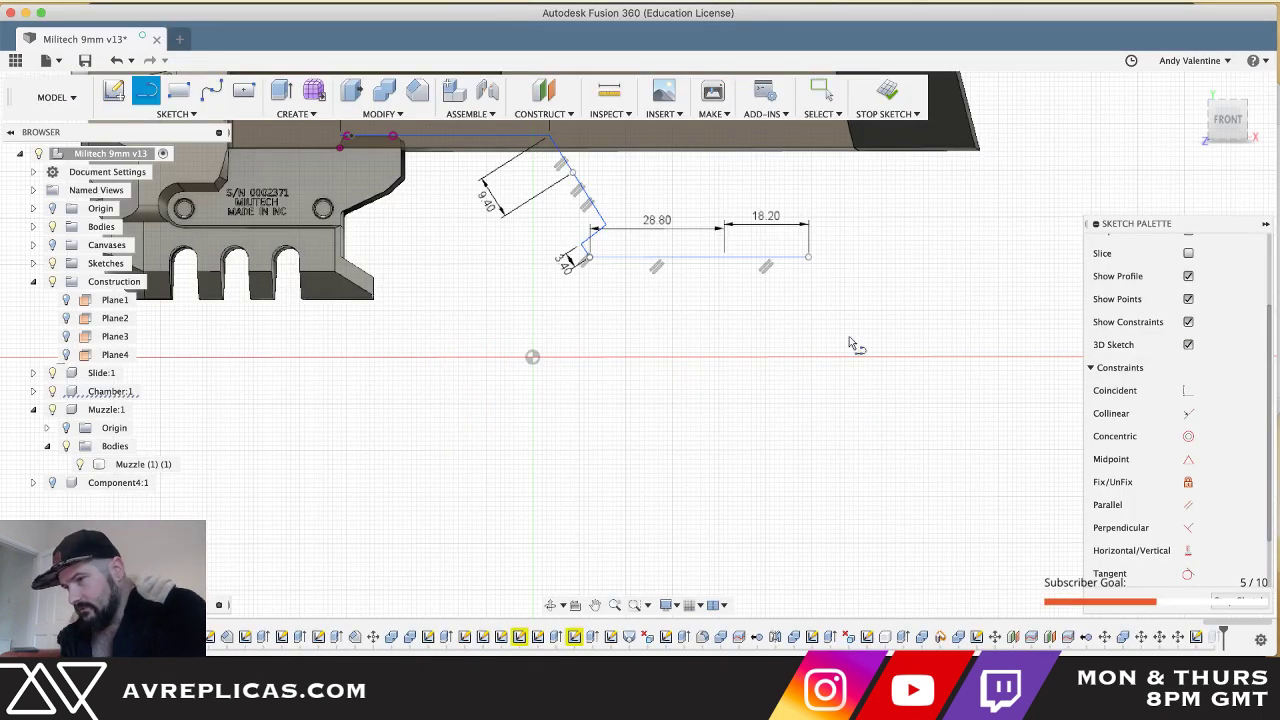
left_click(808, 258)
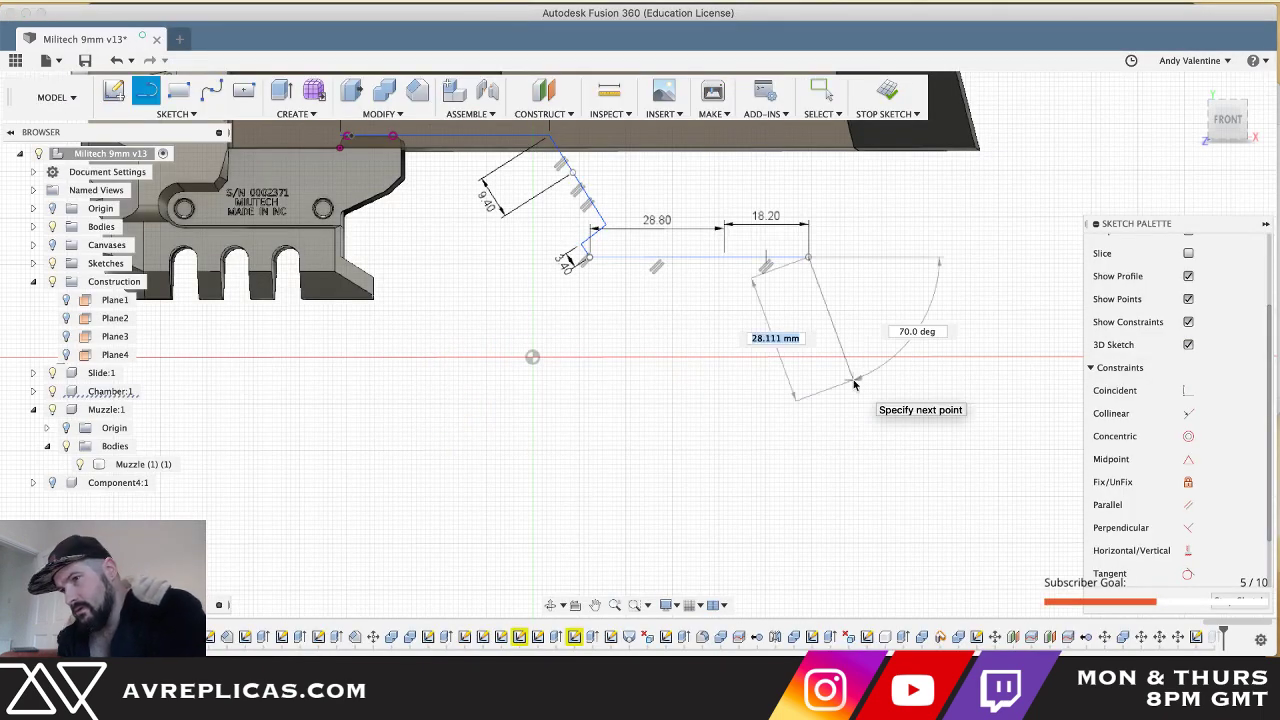
scroll(866, 405, "down", 3)
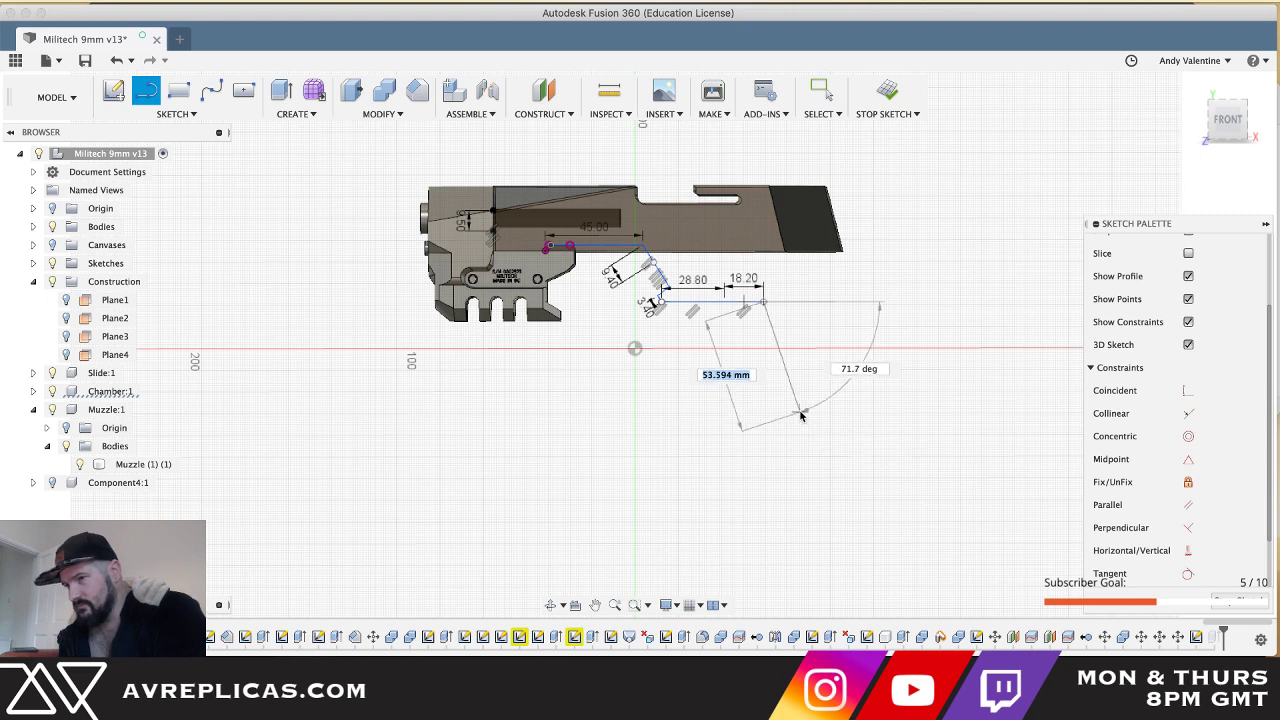
key("super+Tab")
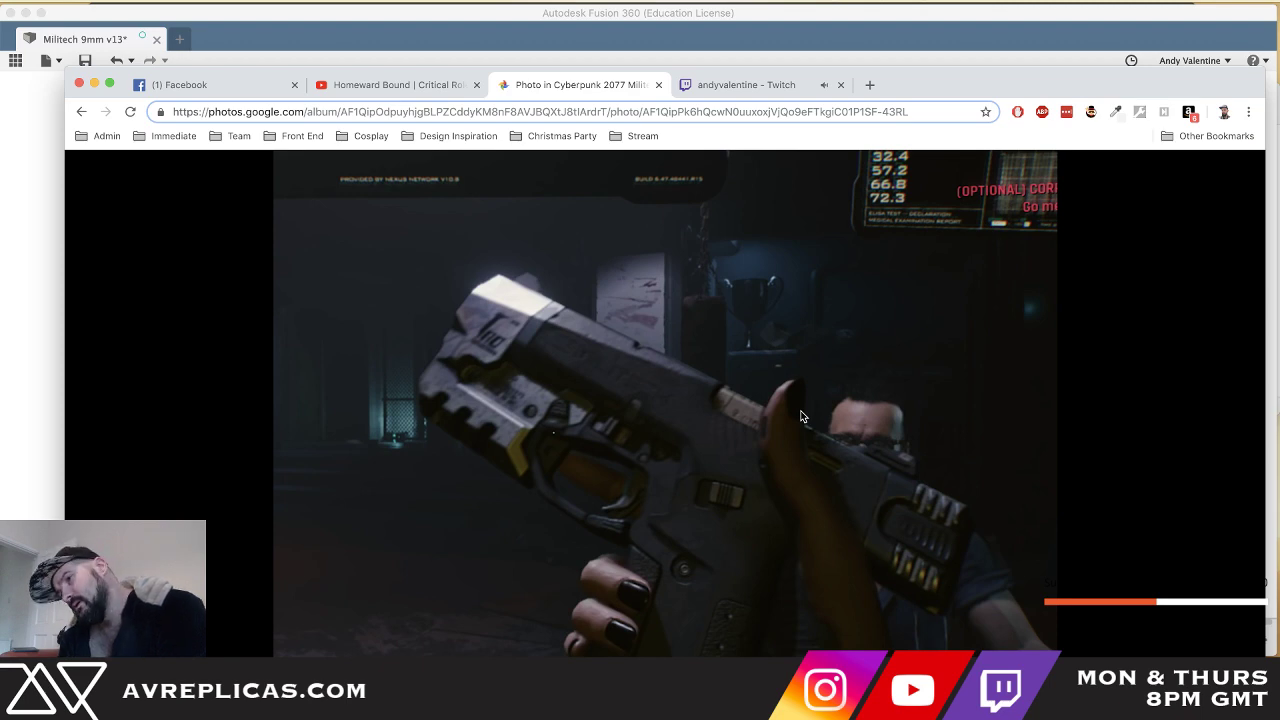
key("super+Tab")
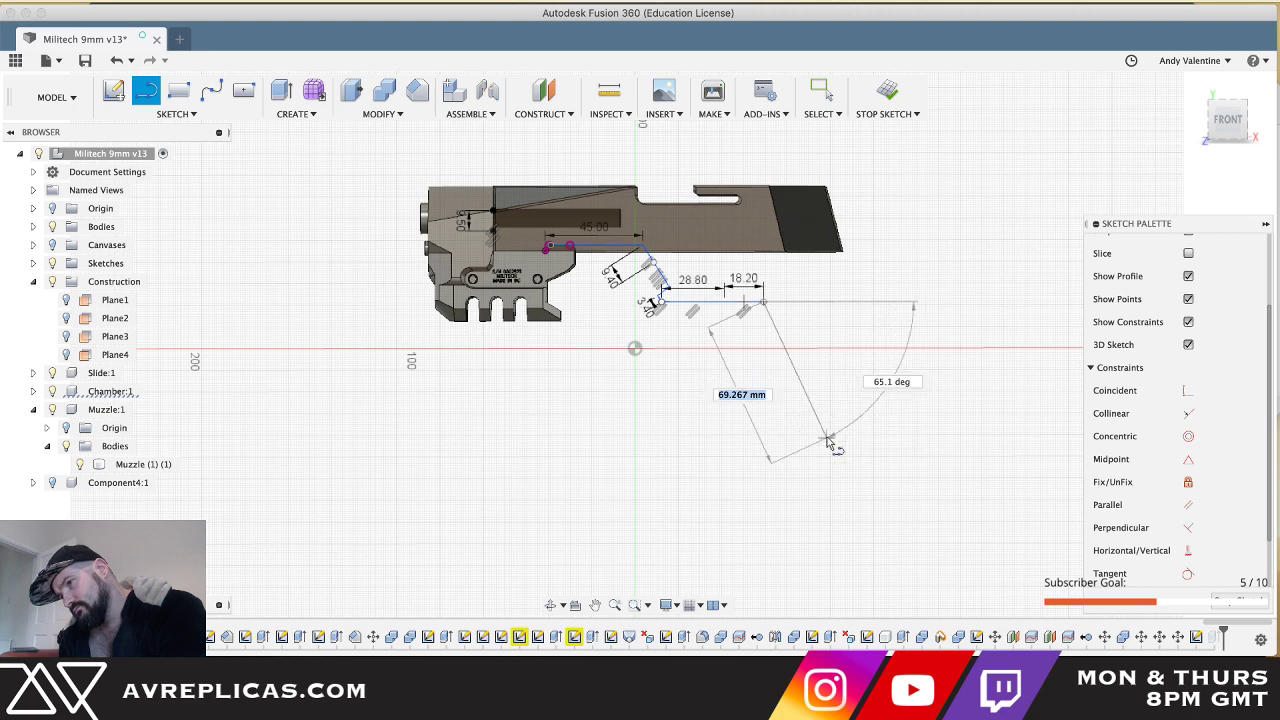
key("super+Tab")
key("super+Tab")
left_click(827, 439)
scroll(787, 295, "up", 4)
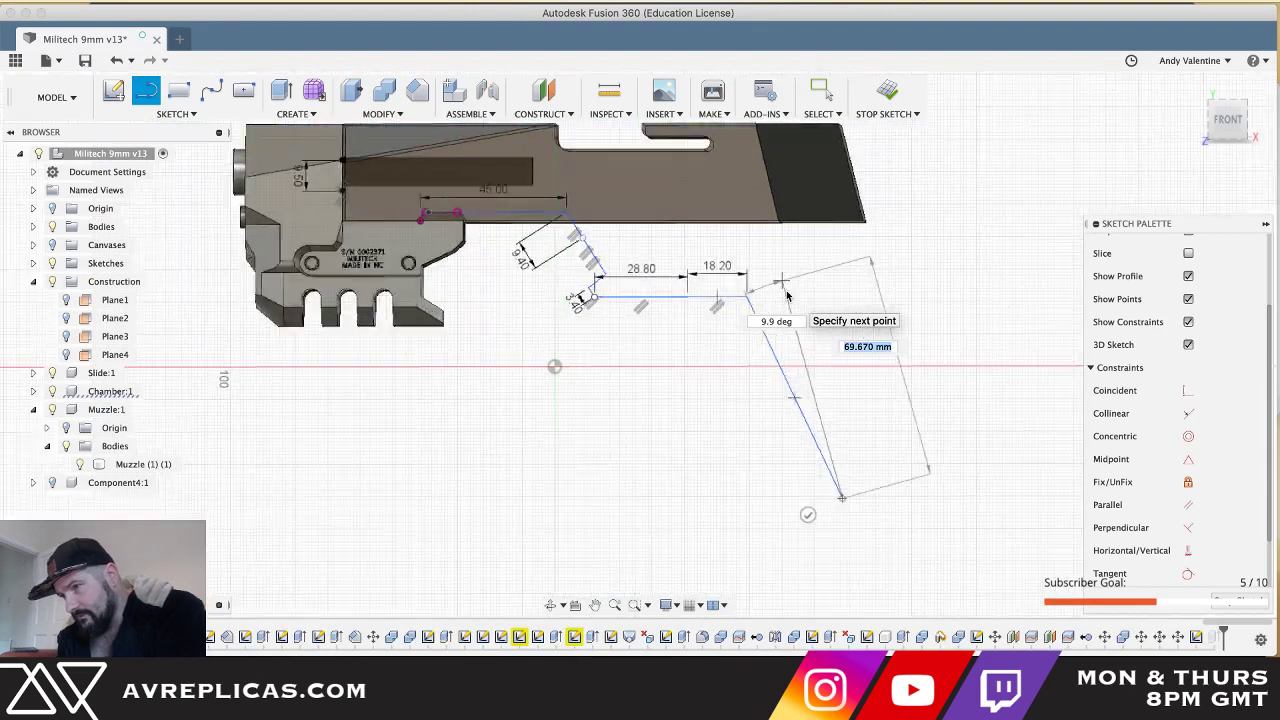
key("Escape")
- Sketch a line about 21 mm long from the grip line's upper end, continuing upward in the same direction toward the slide
key("l")
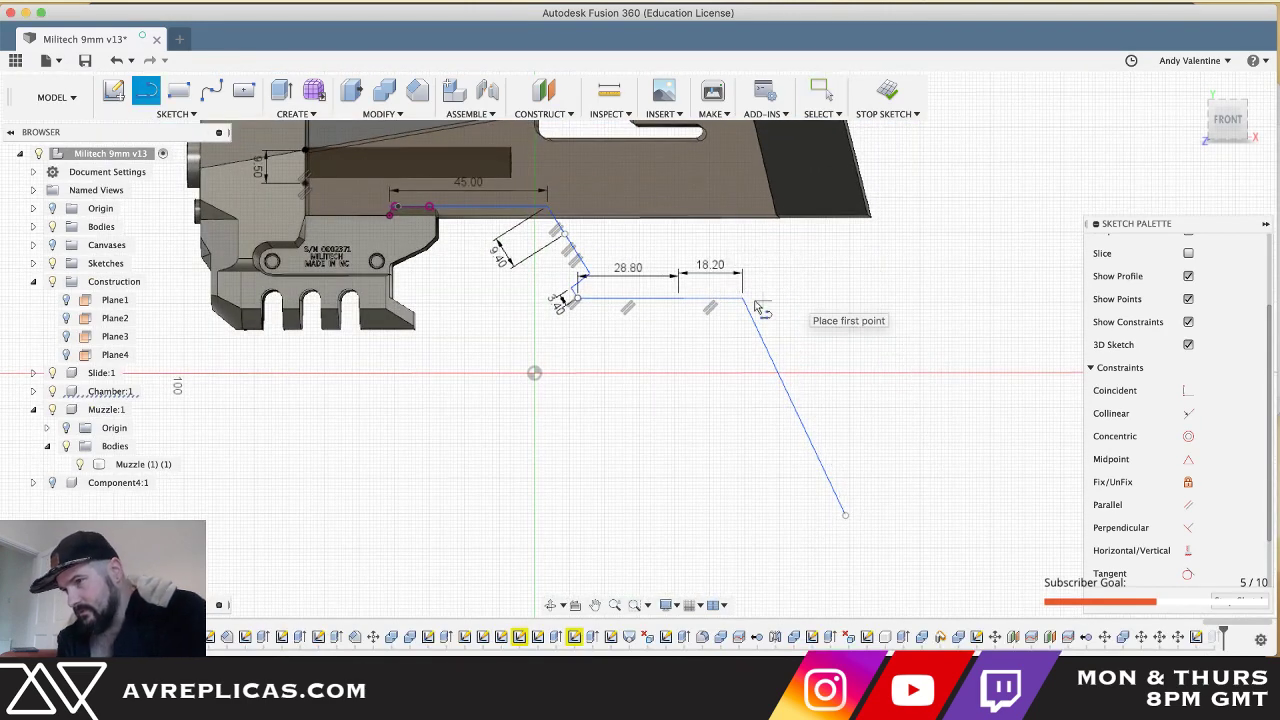
left_click(742, 299)
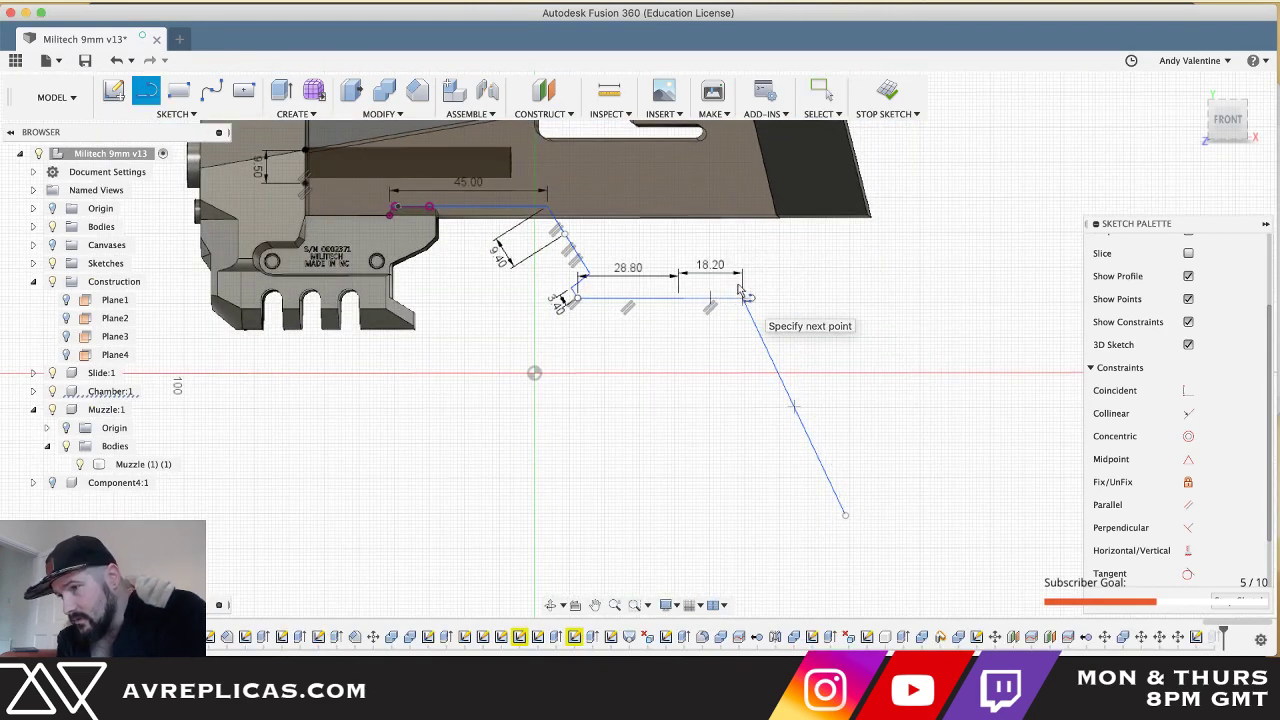
left_click(712, 229)
left_click(212, 93)
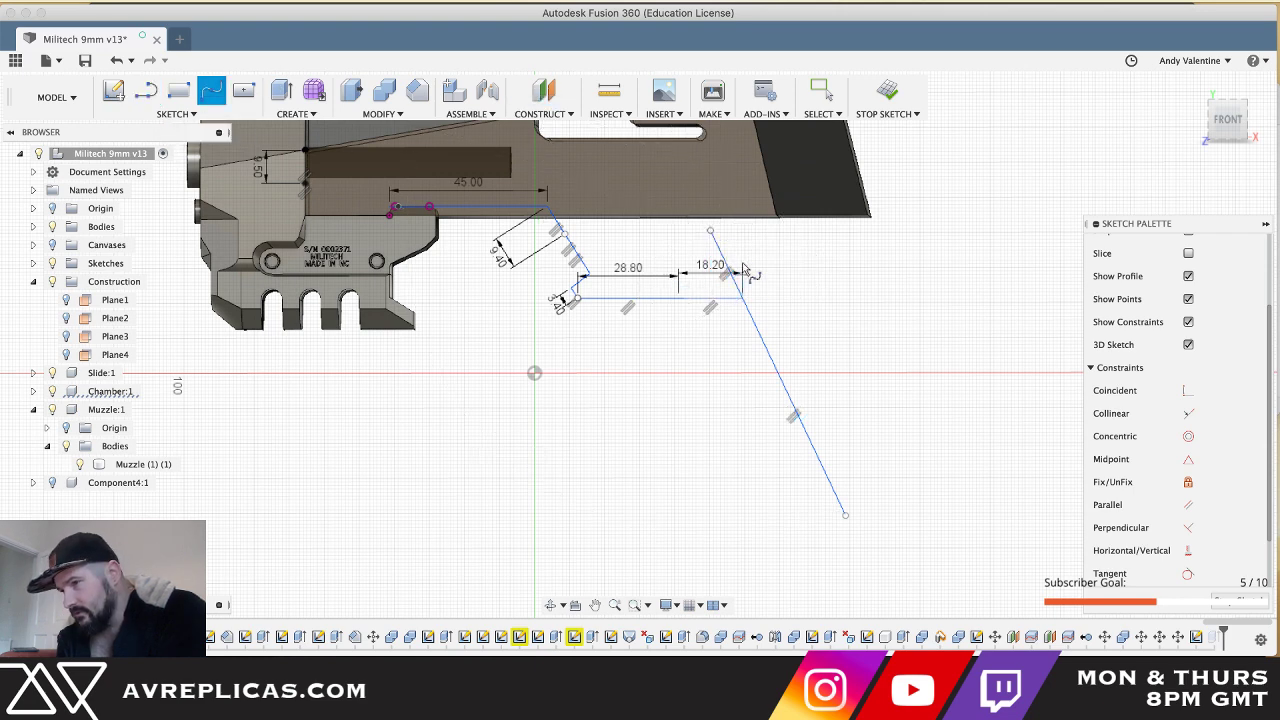
left_click(722, 254)
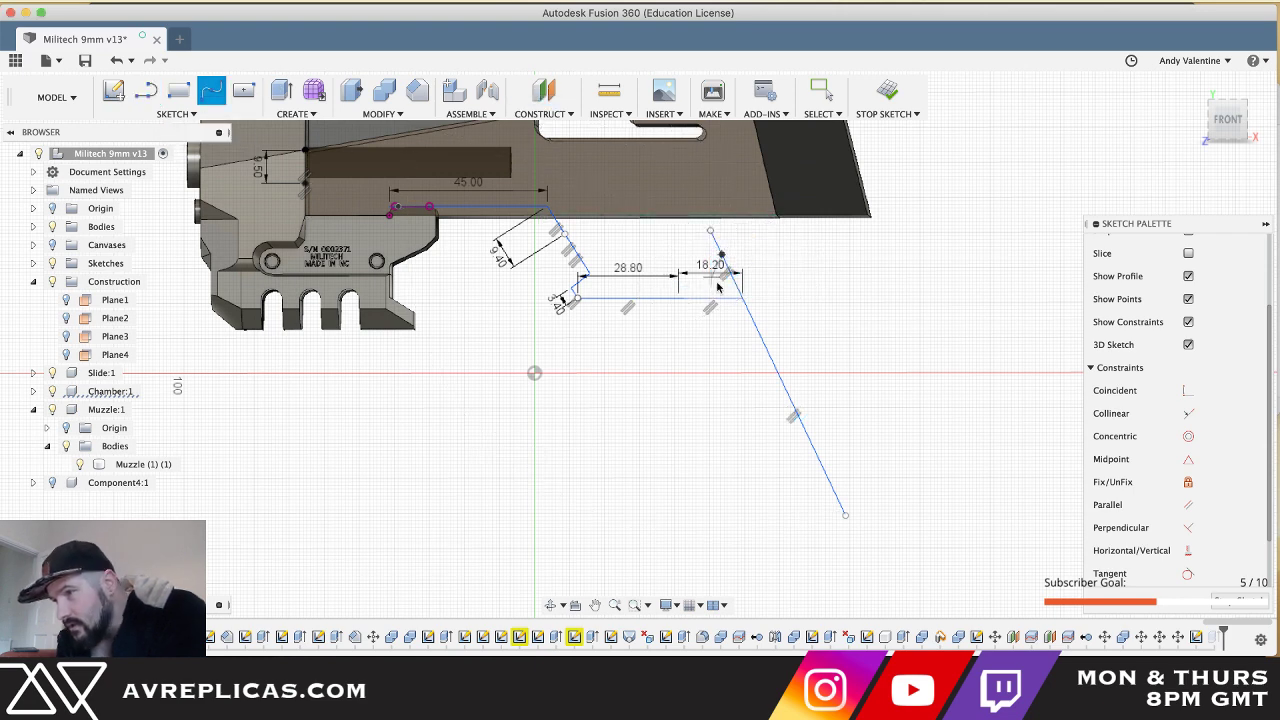
key("Escape")
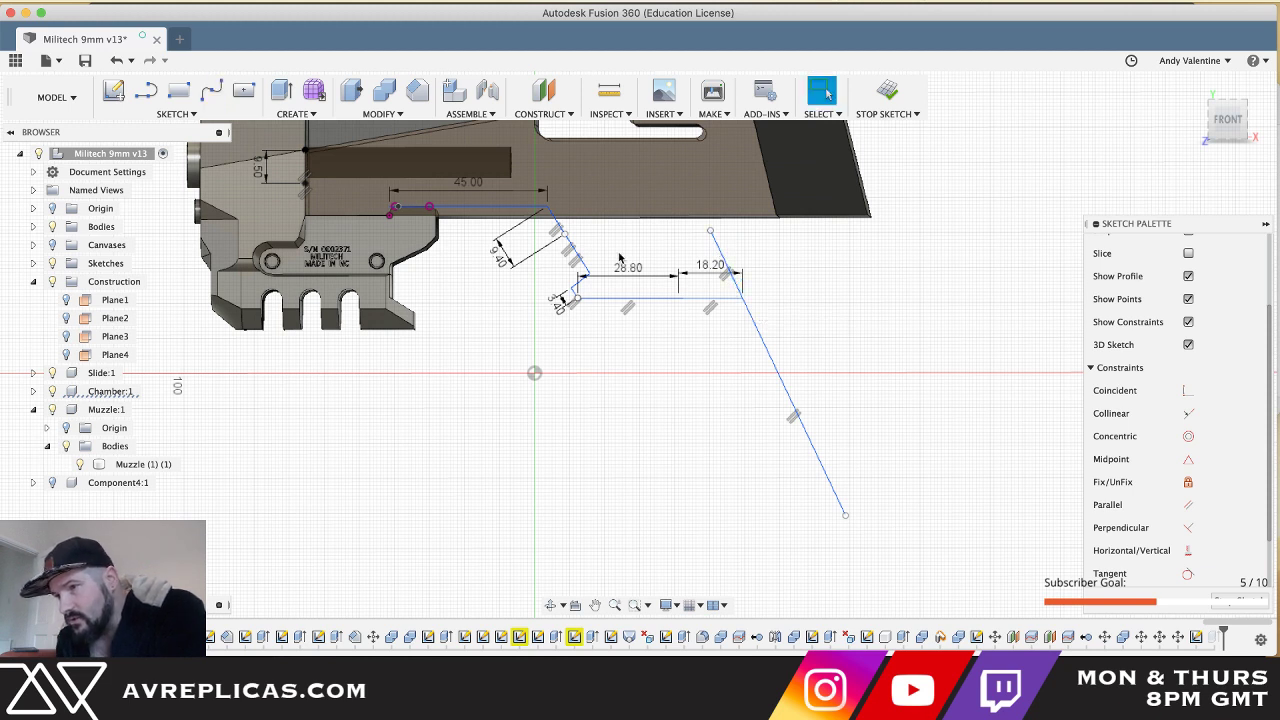
- Extend the profile with a horizontal line about 87 mm long from the rear end of the 45 mm line toward the slide's back edge
key("l")
left_click(545, 210)
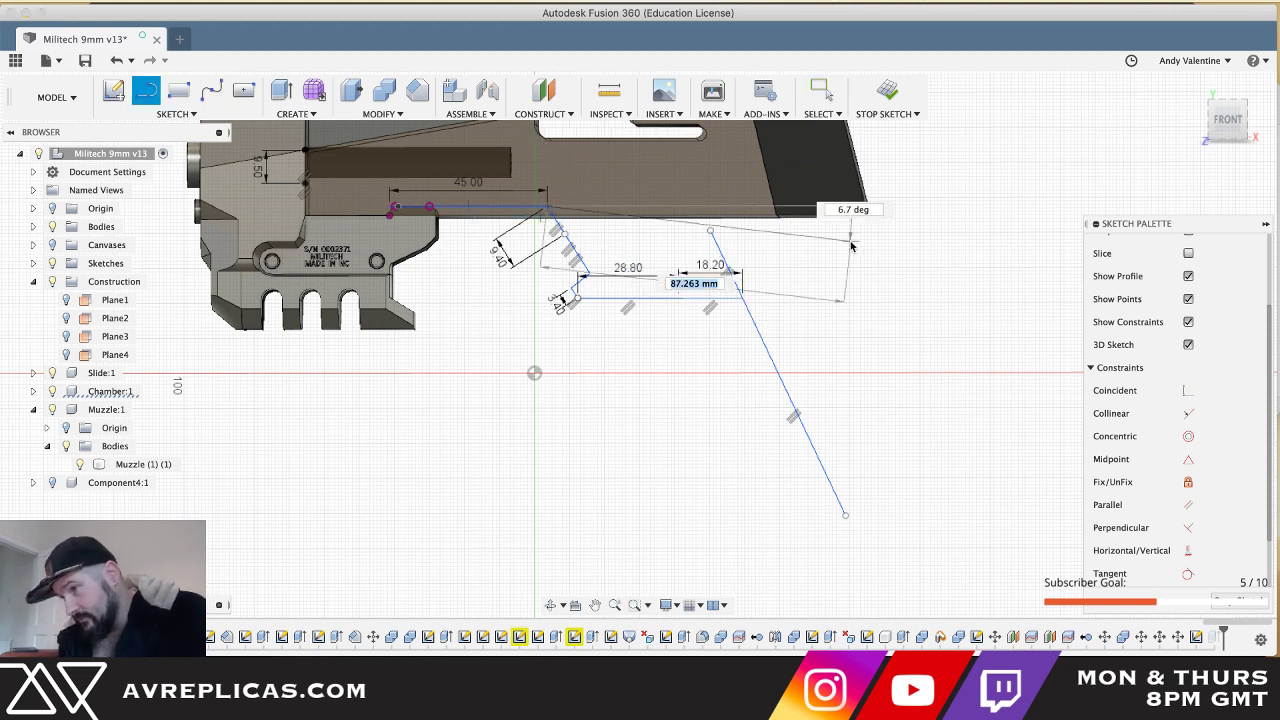
left_click(855, 208)
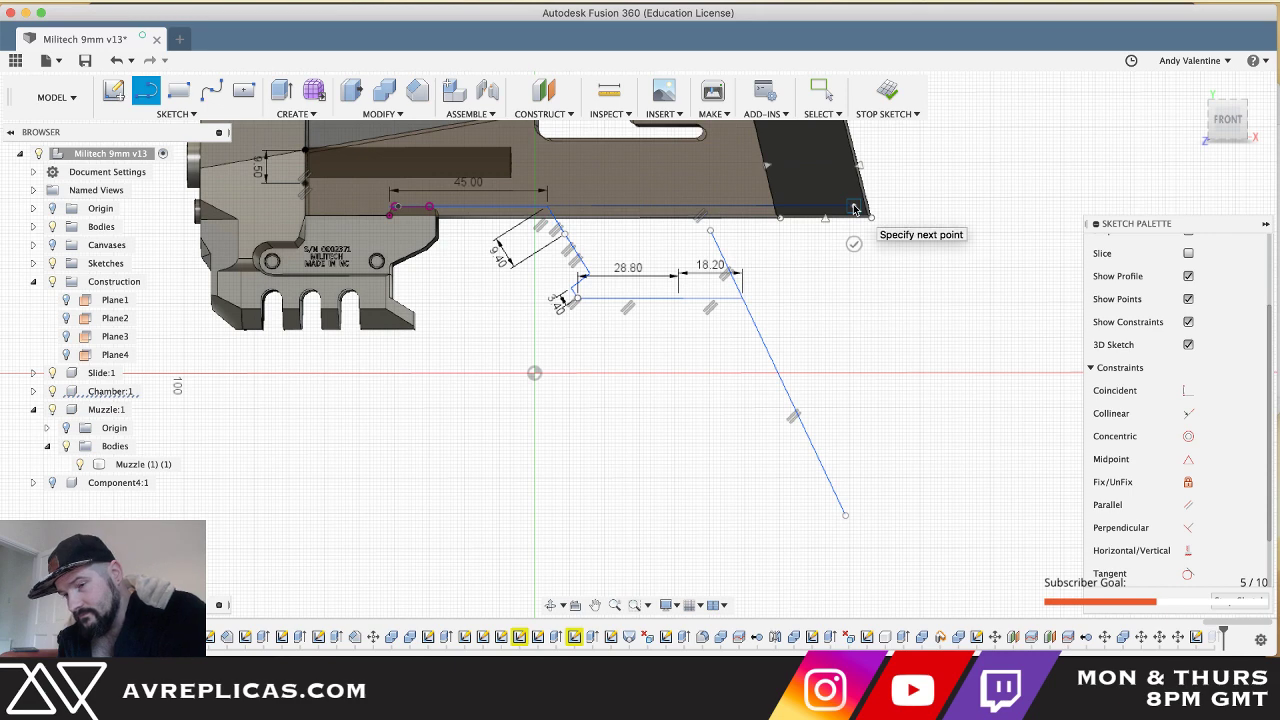
key("Escape")
- Draw a two-point spline from the long horizontal line near the slide's rear section to the midpoint of the short line above the grip
scroll(772, 300, "up", 3)
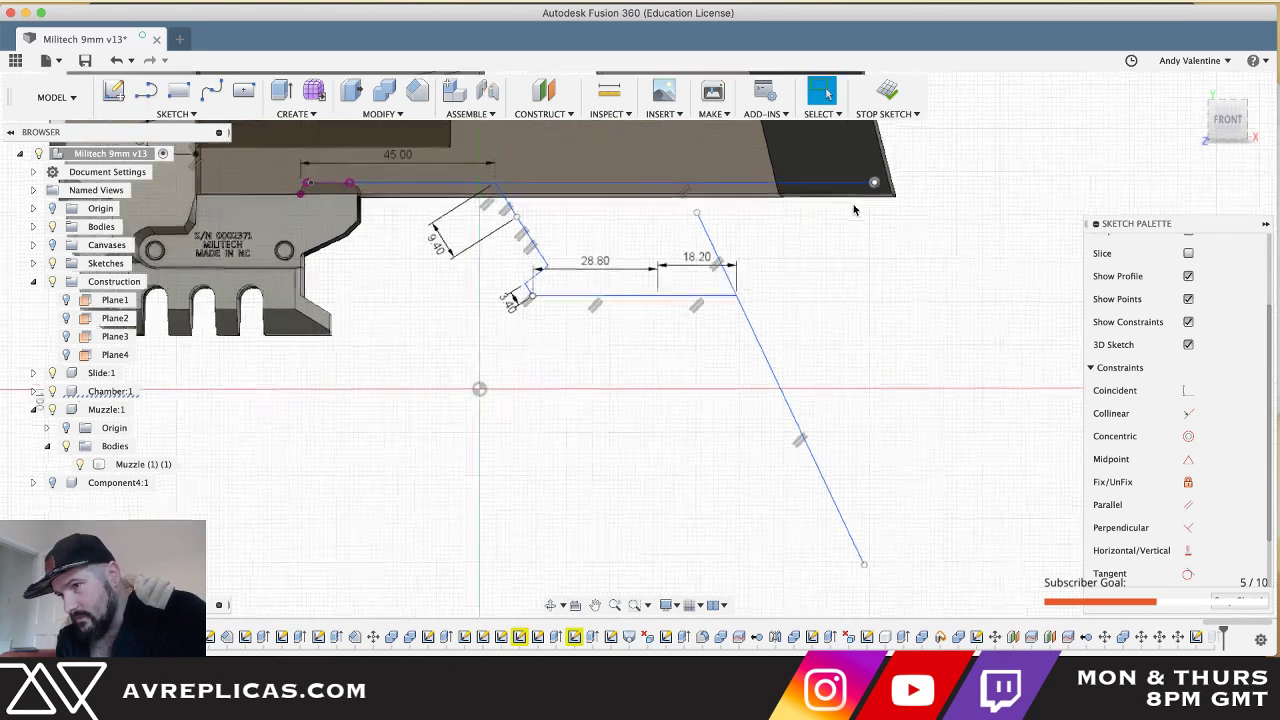
left_click(213, 90)
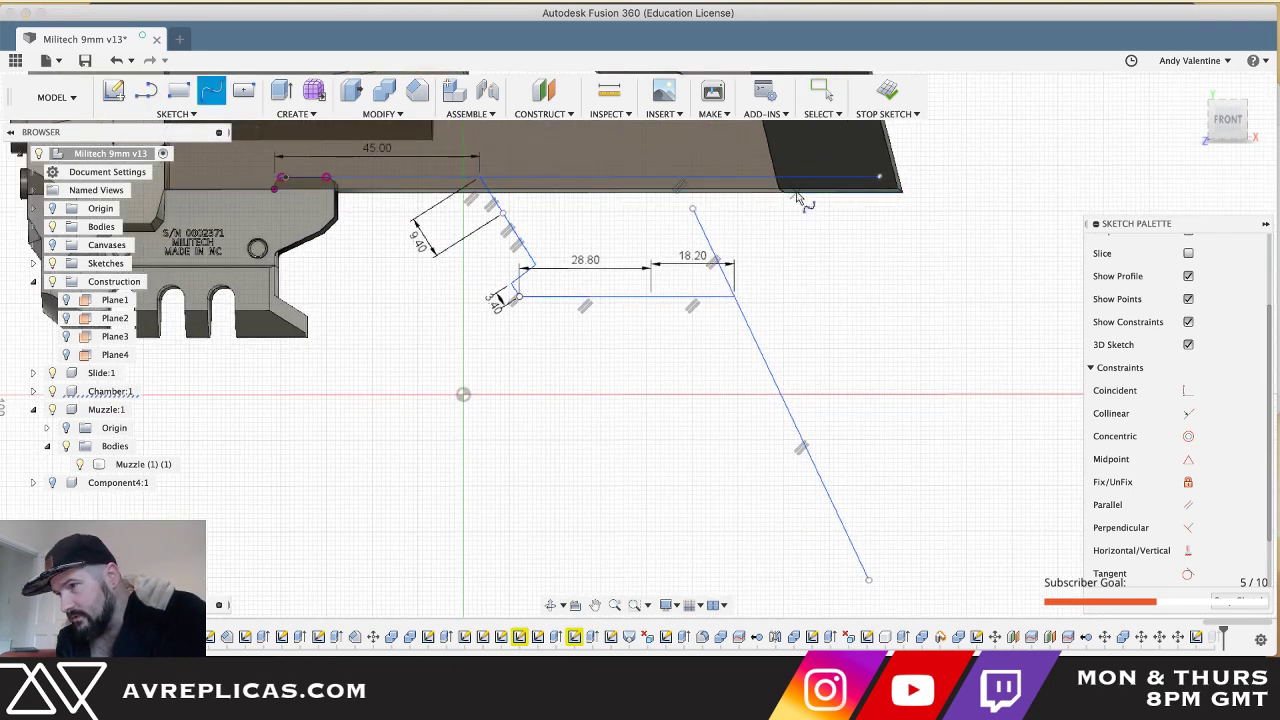
left_click(765, 178)
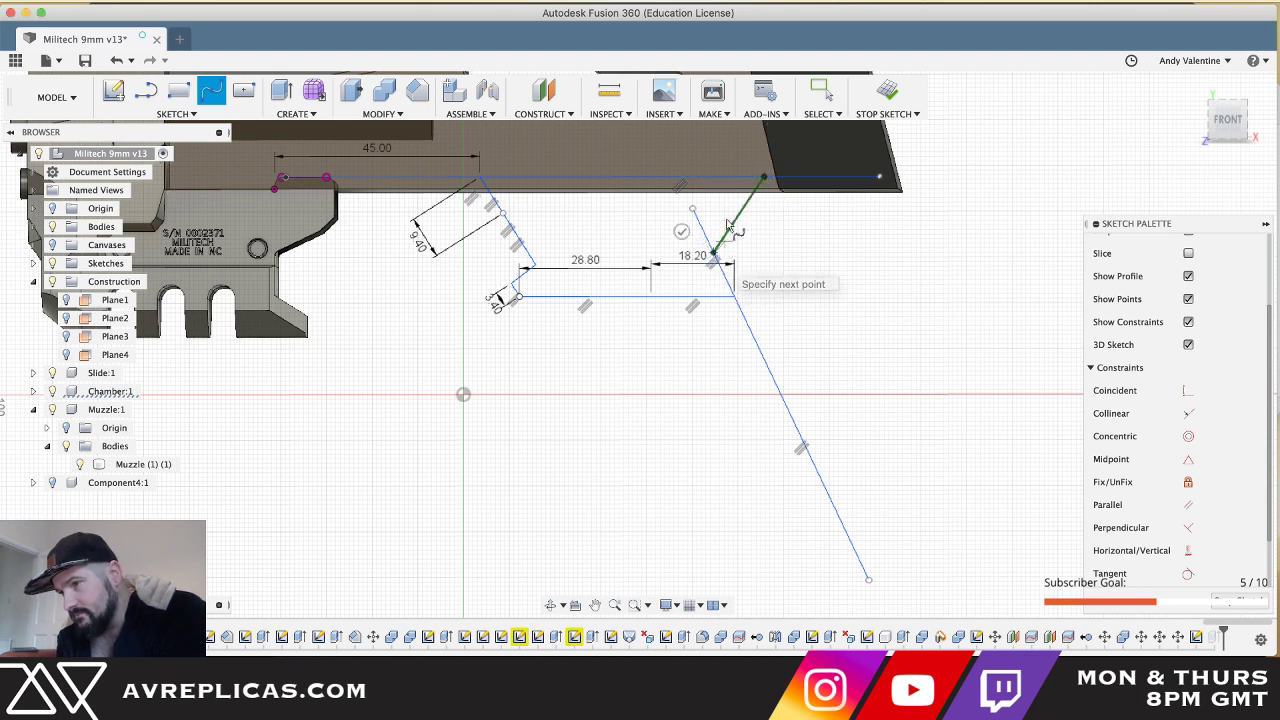
left_click(714, 252)
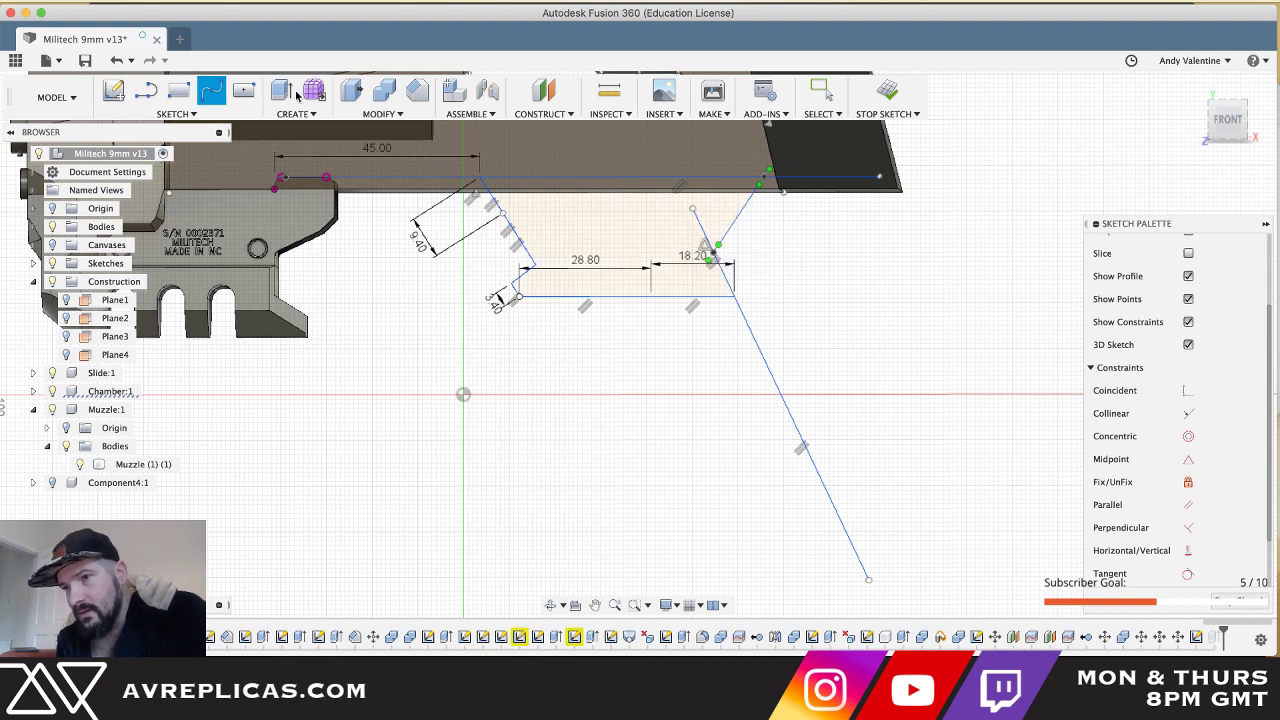
- Try a Tangent constraint between the spline and the short line above the grip, and undo it
left_click(1188, 573)
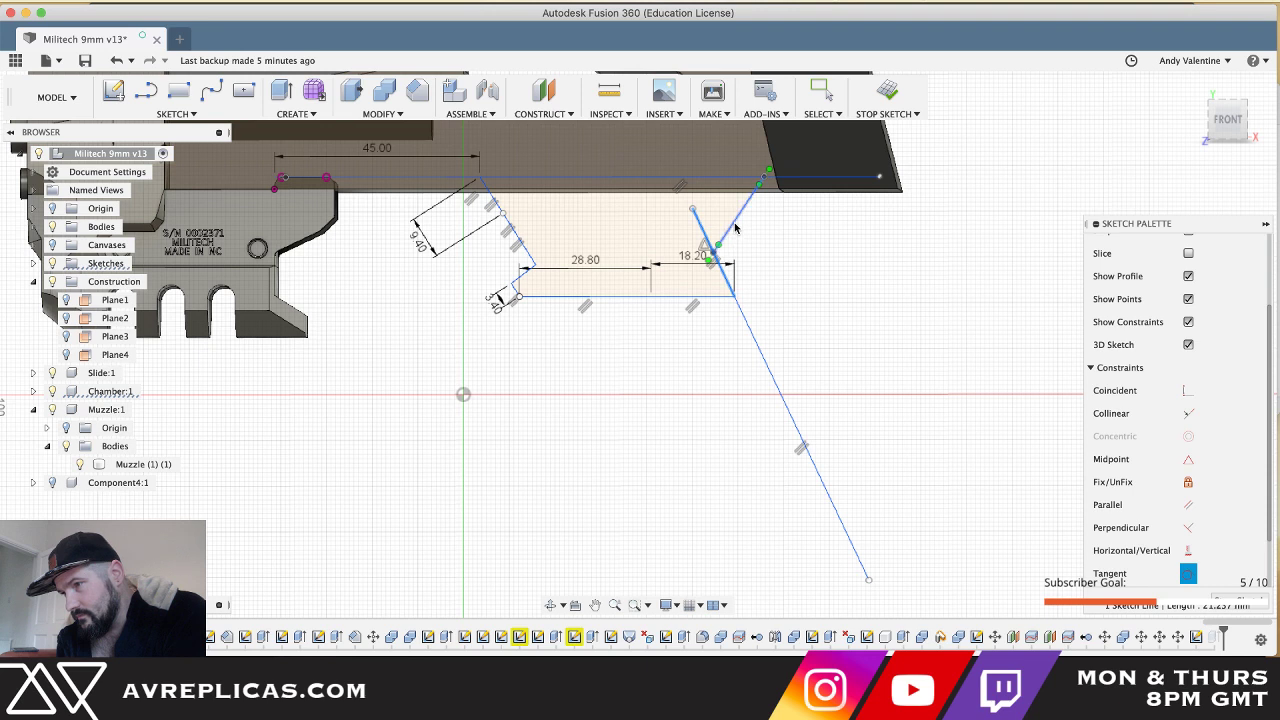
left_click(735, 240)
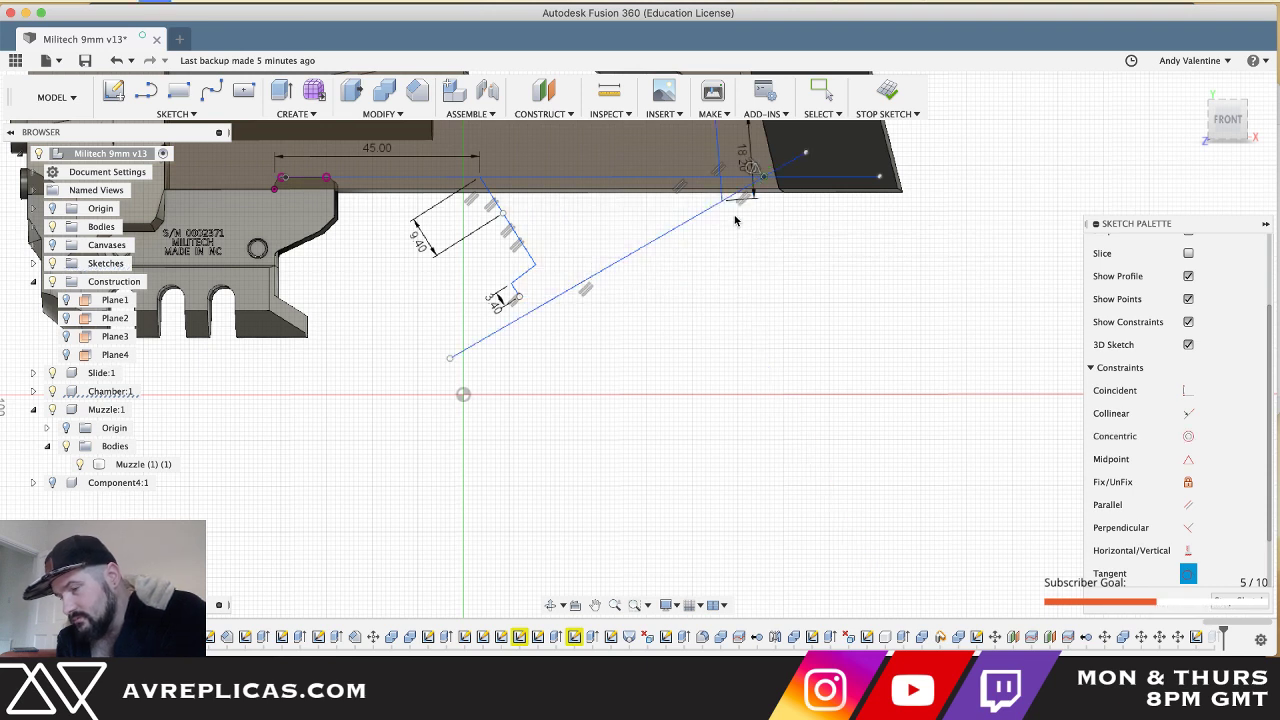
key("Escape")
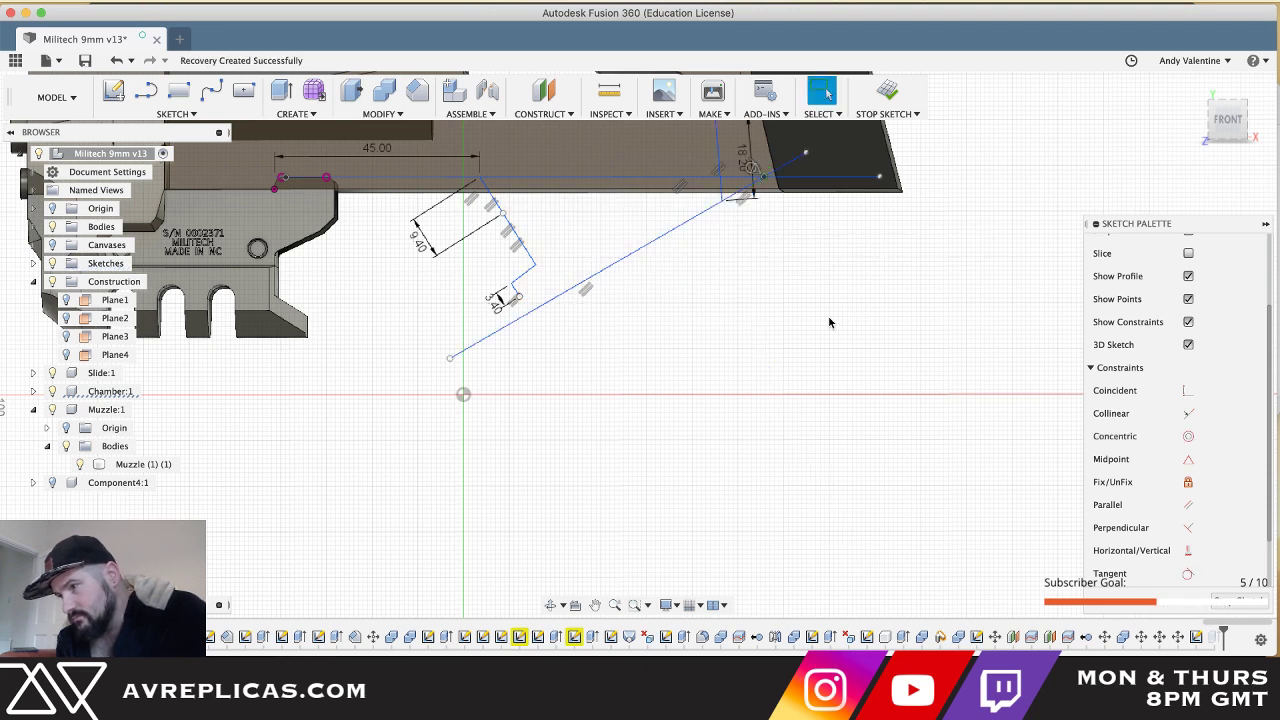
key("super+z")
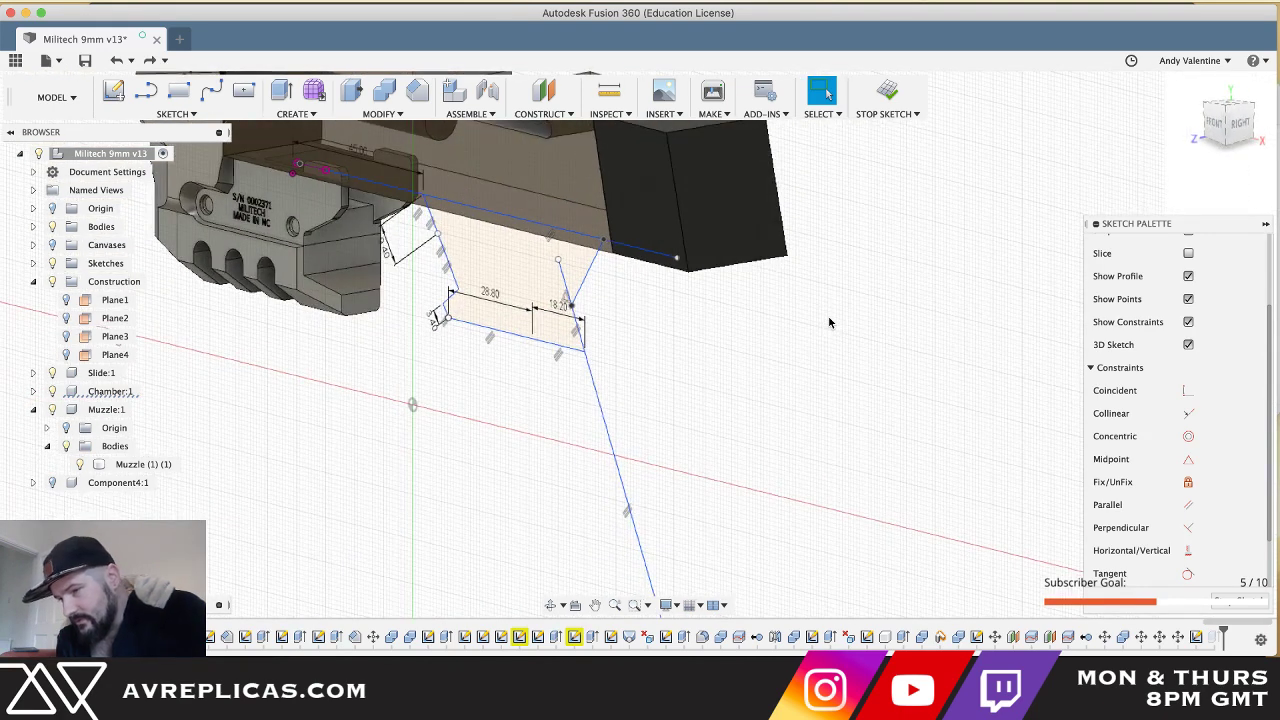
- Trim off the part of the short upper grip line that protrudes beyond the spline's lower end
key("t")
left_click(570, 288)
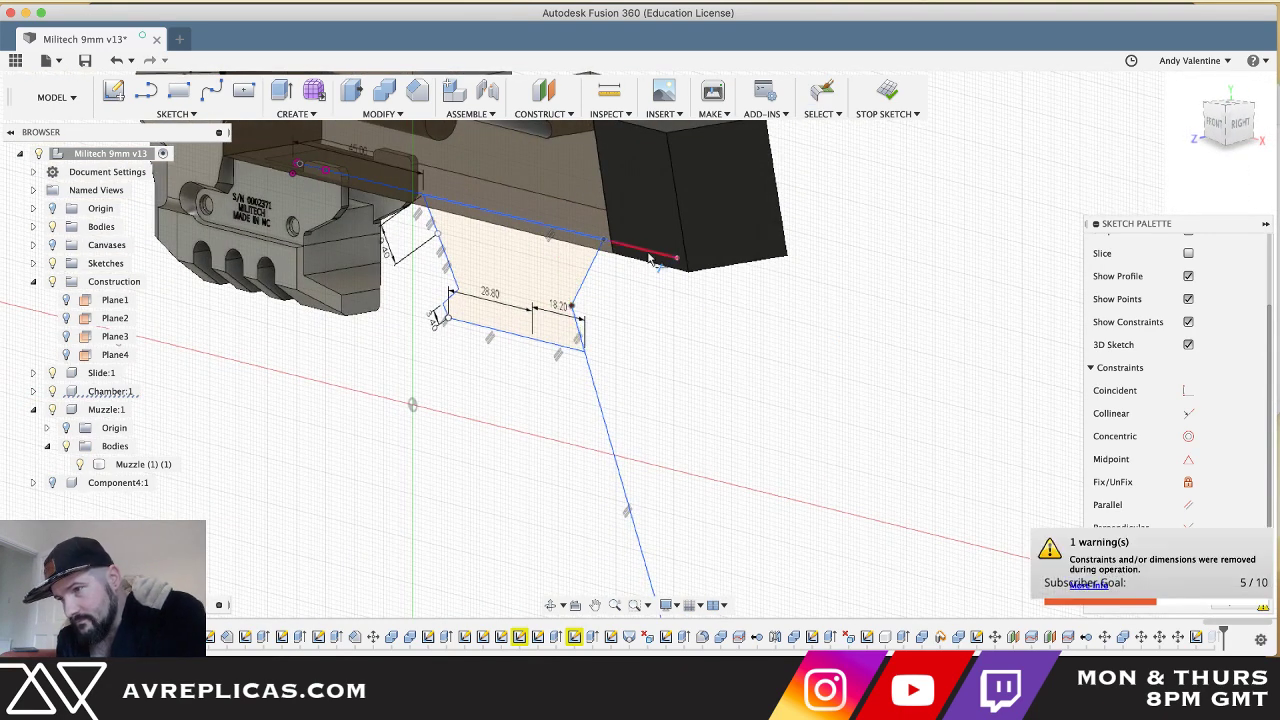
scroll(649, 259, "up", 4)
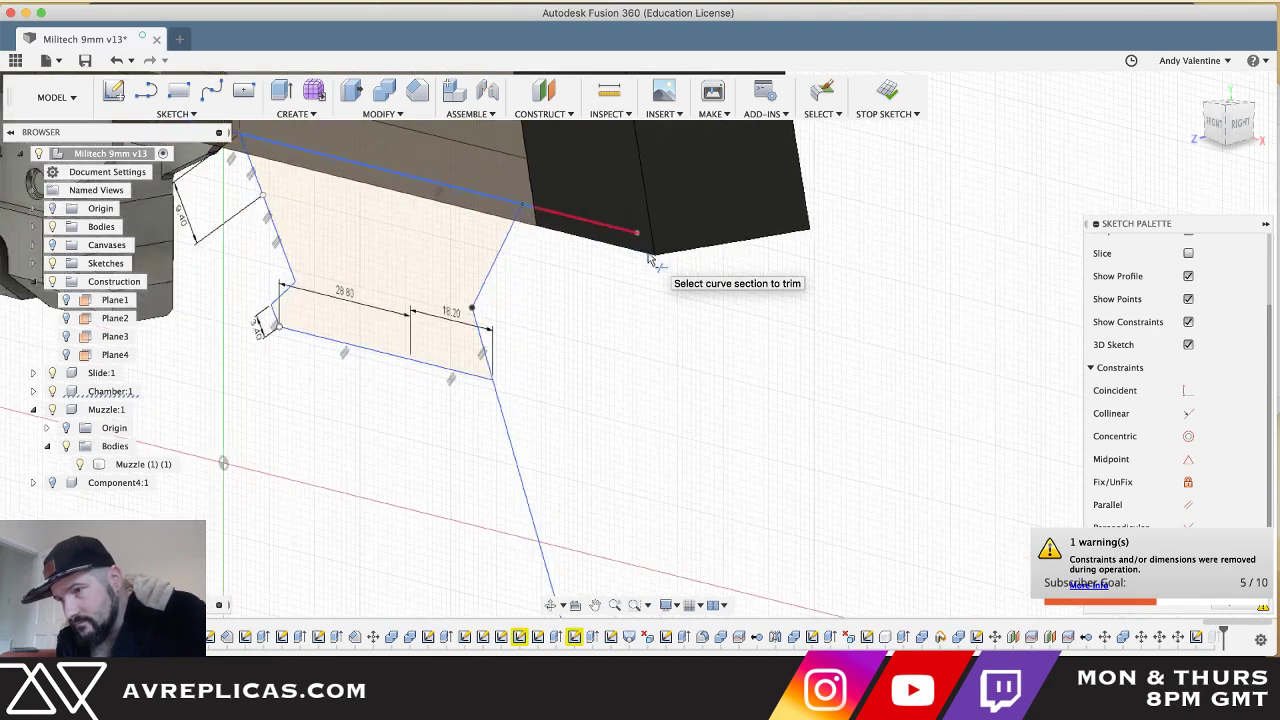
scroll(648, 258, "up", 3)
key("Escape")
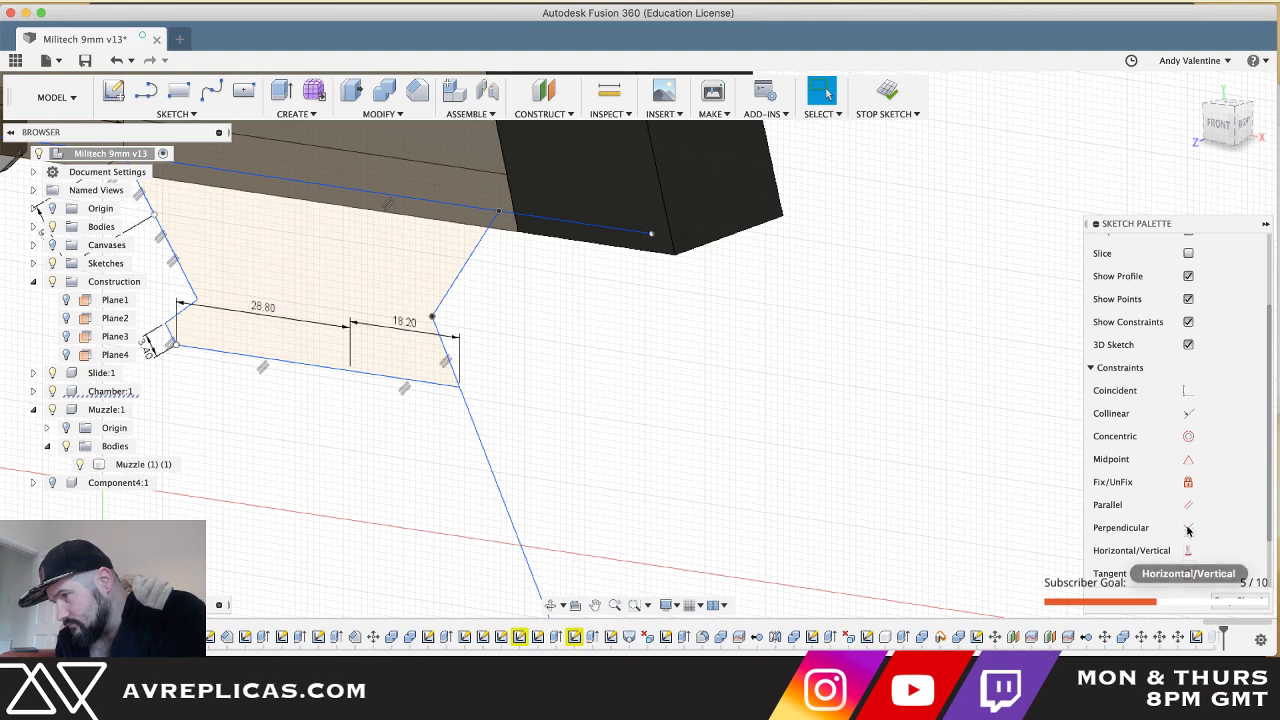
- Make the spline tangent to the short grip line at its lower end and to the horizontal line at its upper end
left_click(1188, 573)
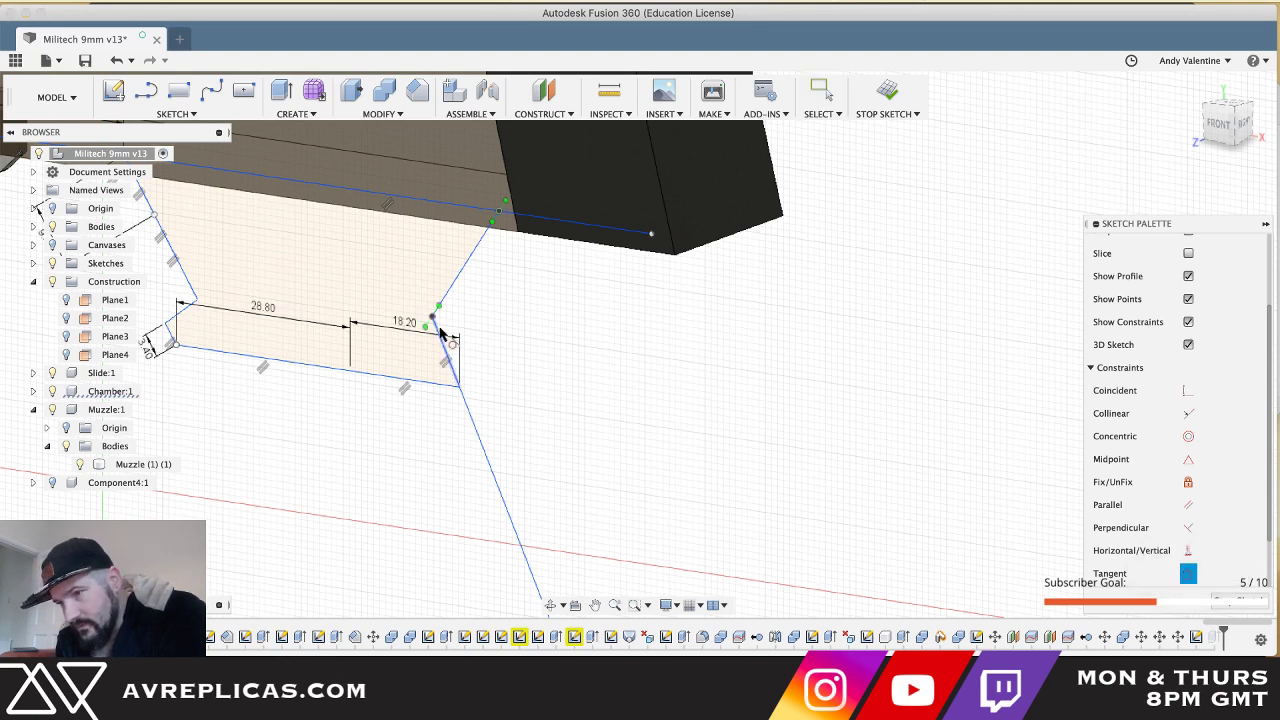
left_click(440, 330)
left_click(448, 288)
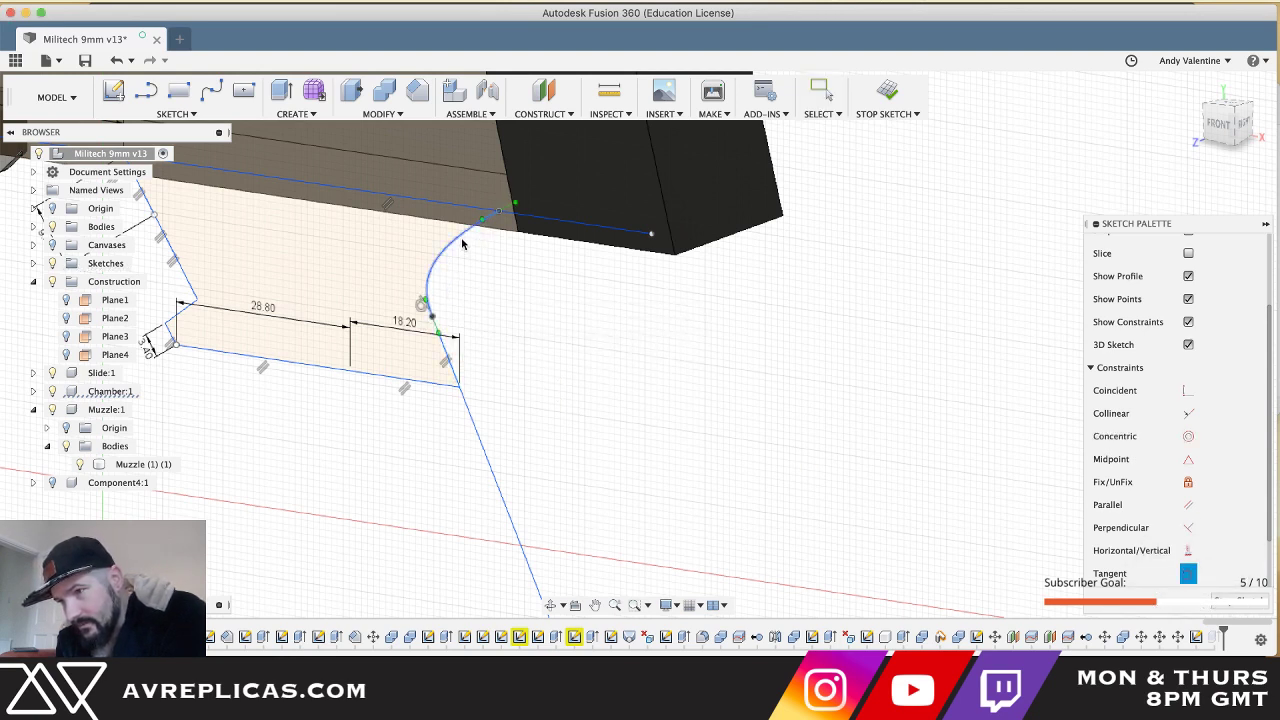
left_click(463, 242)
left_click(512, 213)
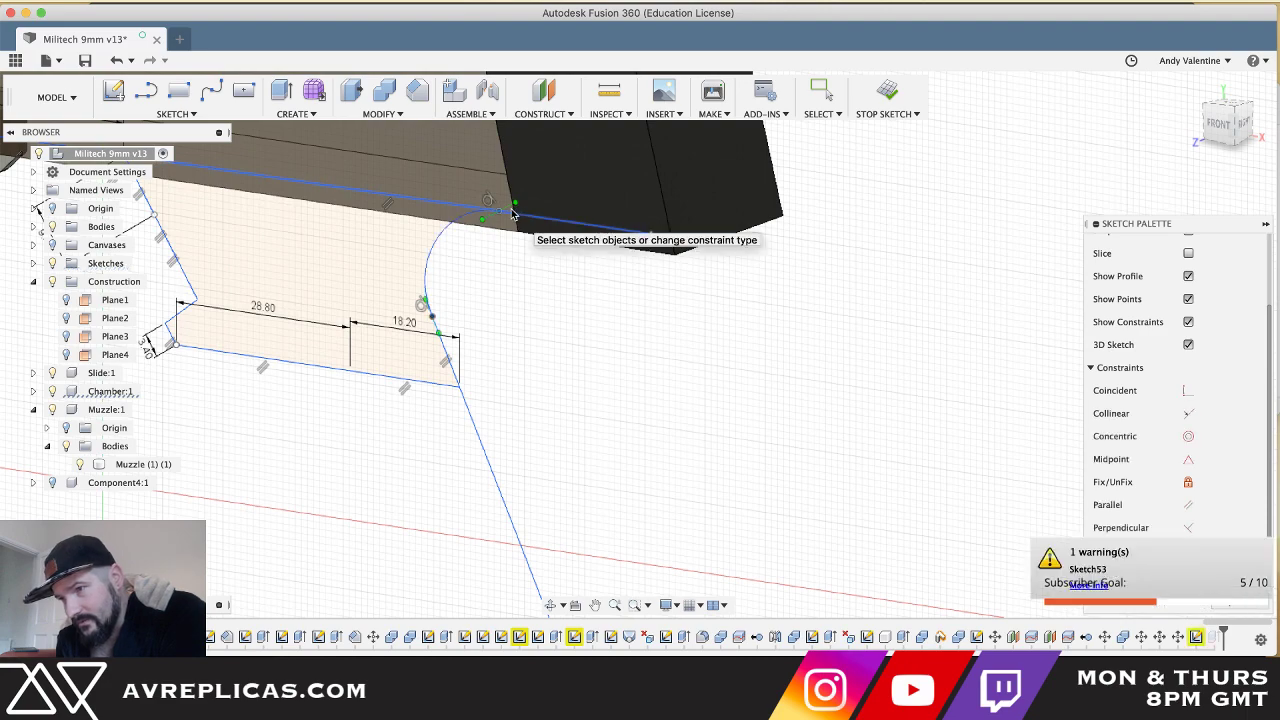
scroll(609, 305, "left", 5, "shift")
scroll(609, 305, "down", 5)
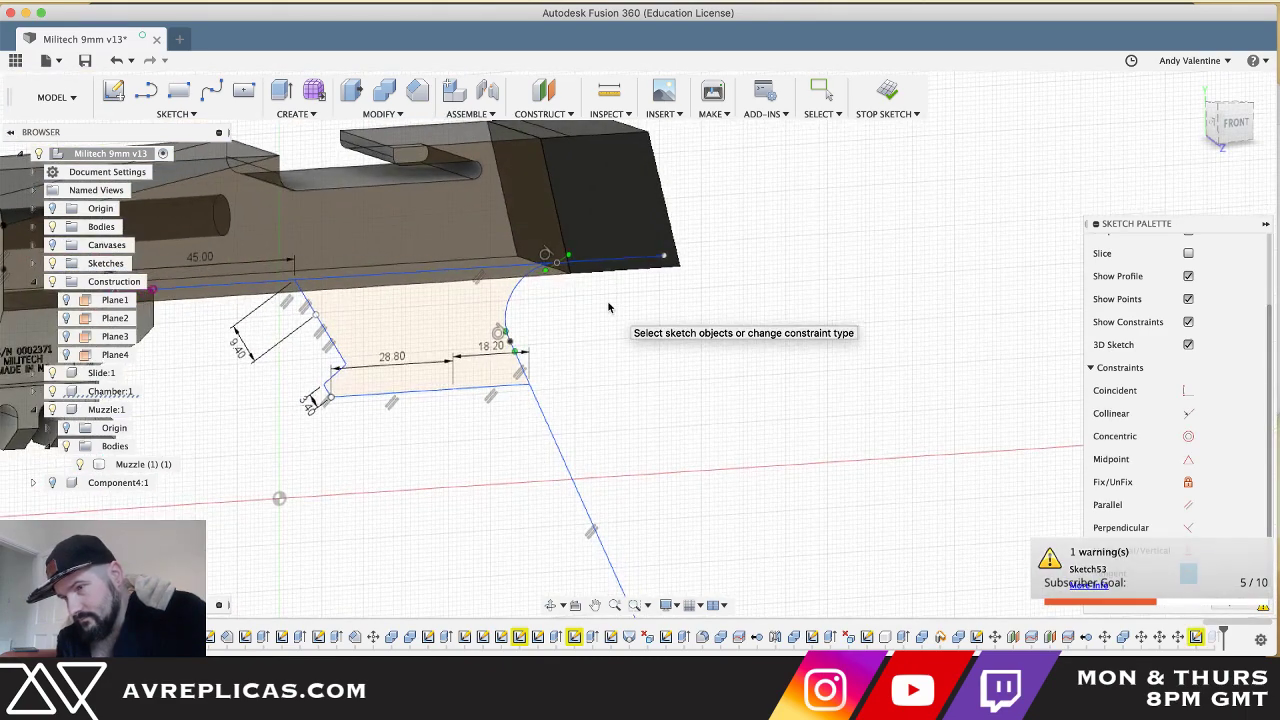
scroll(609, 307, "right", 5, "shift")
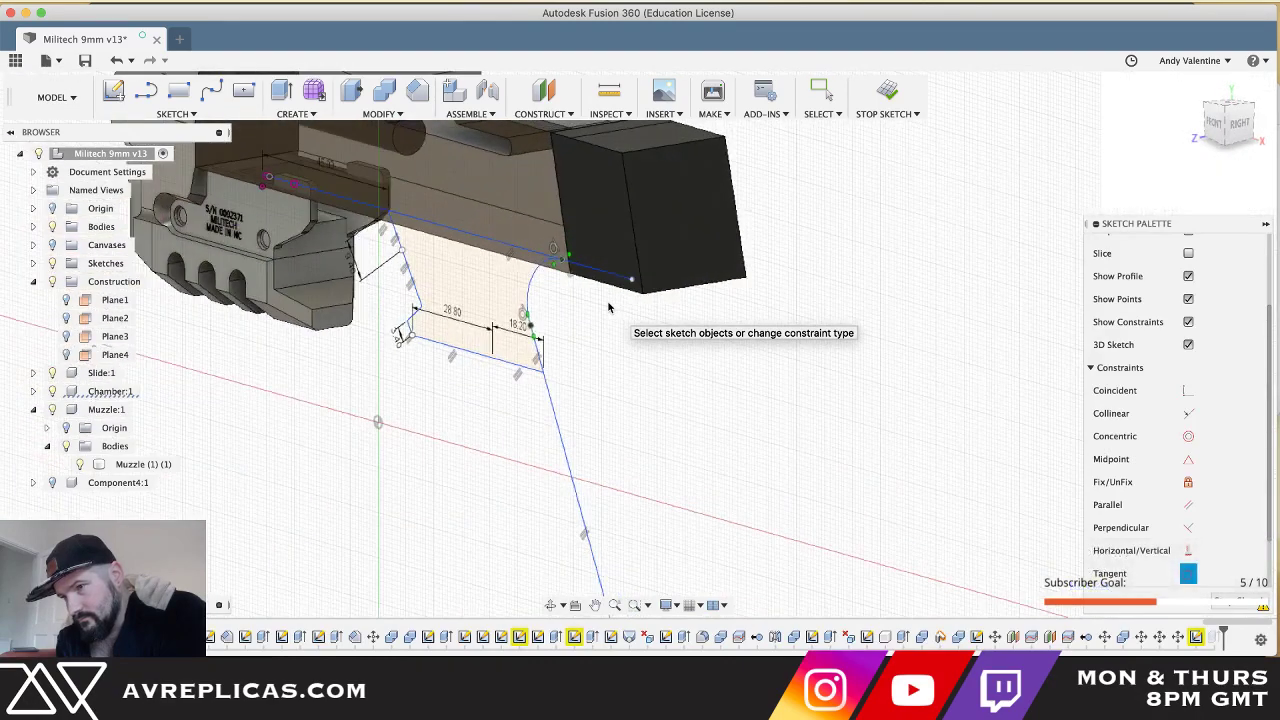
scroll(609, 307, "left", 2, "shift")
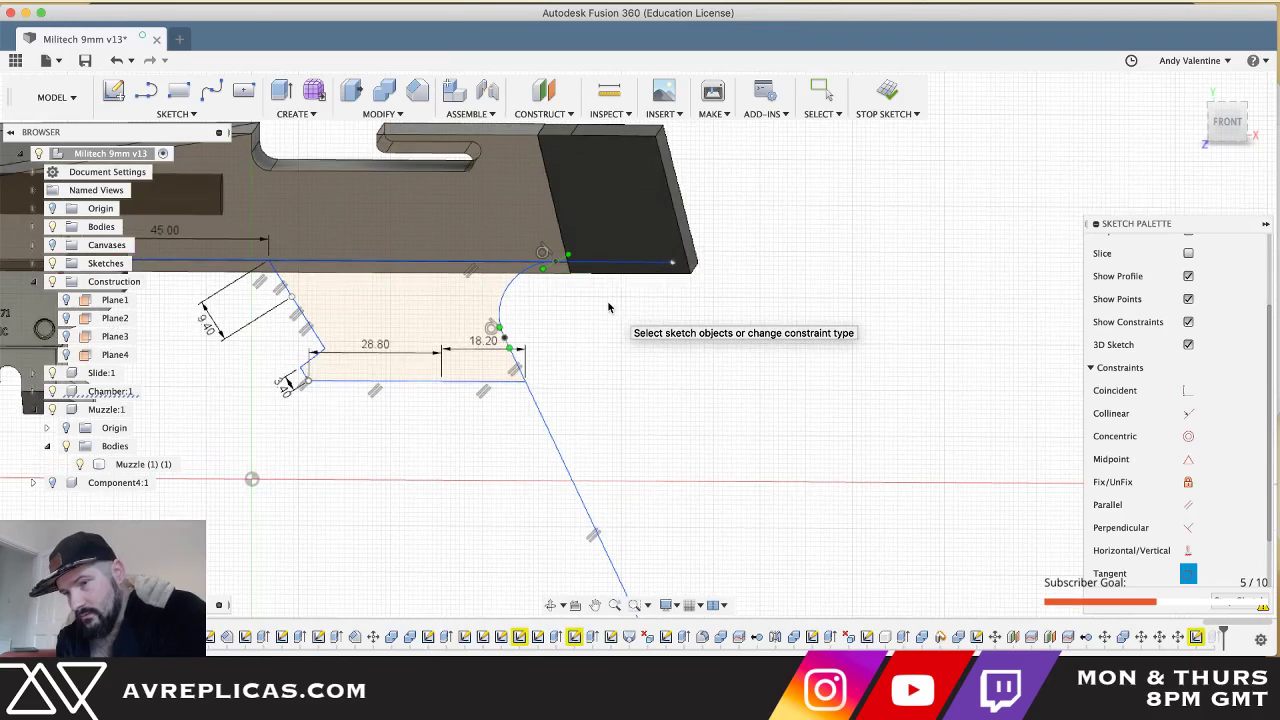
key("Escape")
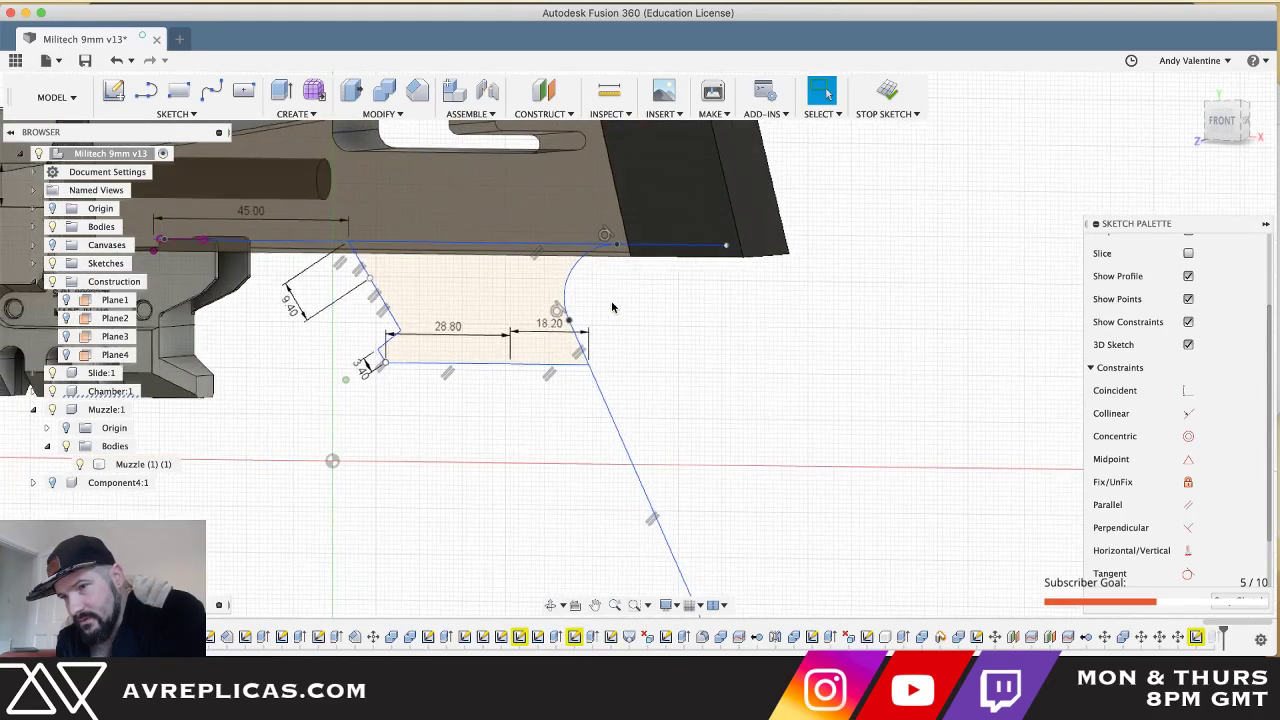
- Switch to Chrome and examine the pistol photo's grip and frame area, comparing it with the sketched profile in Fusion 360
key("super+Tab")
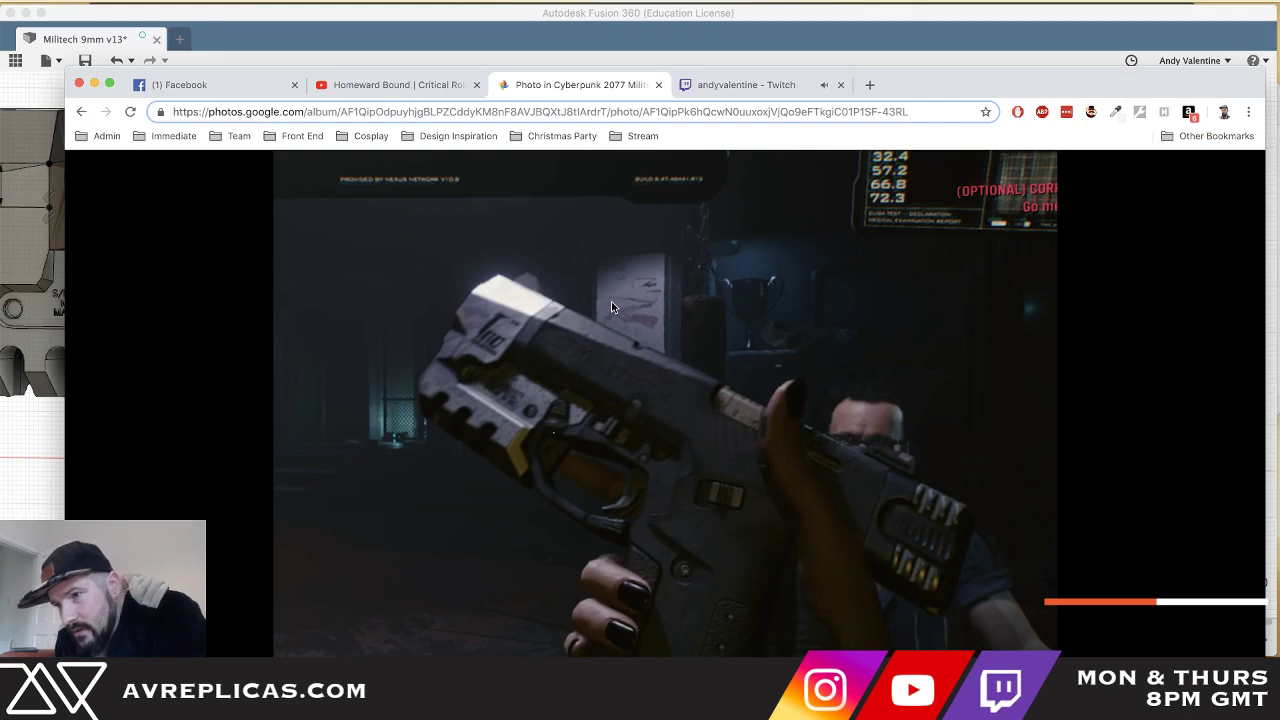
scroll(507, 390, "up", 5)
left_click(507, 390)
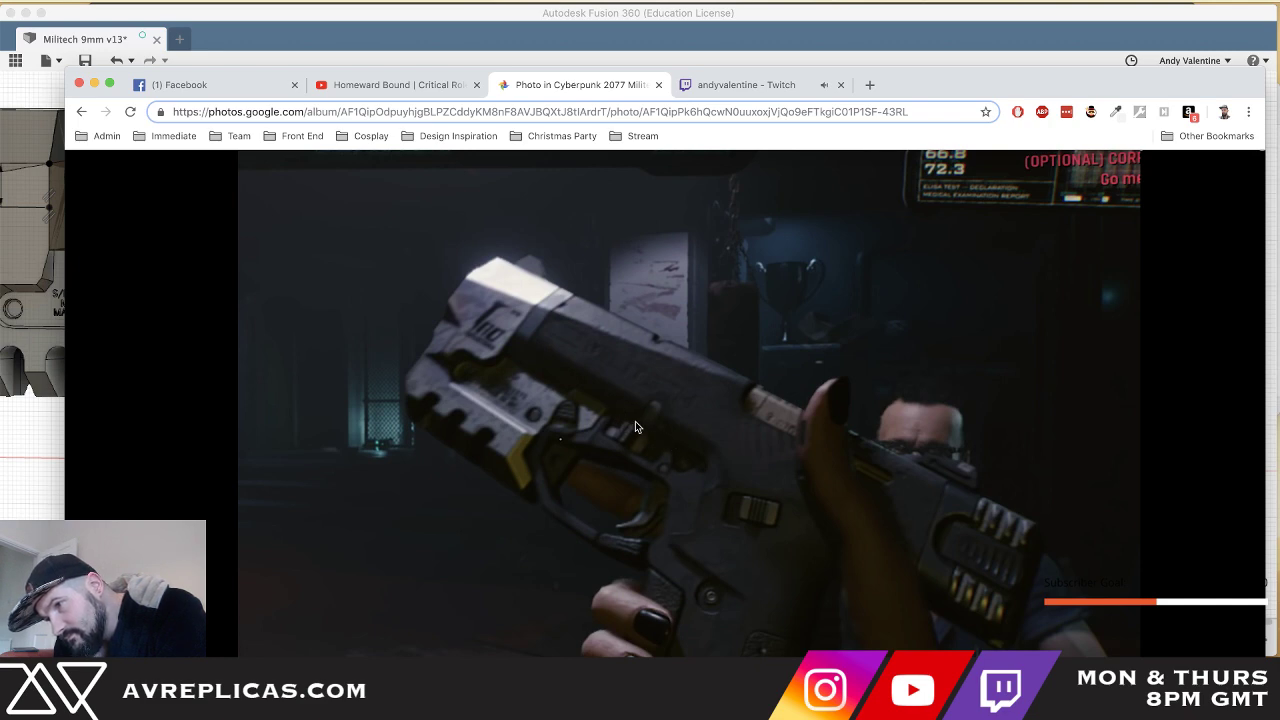
key("super+Tab")
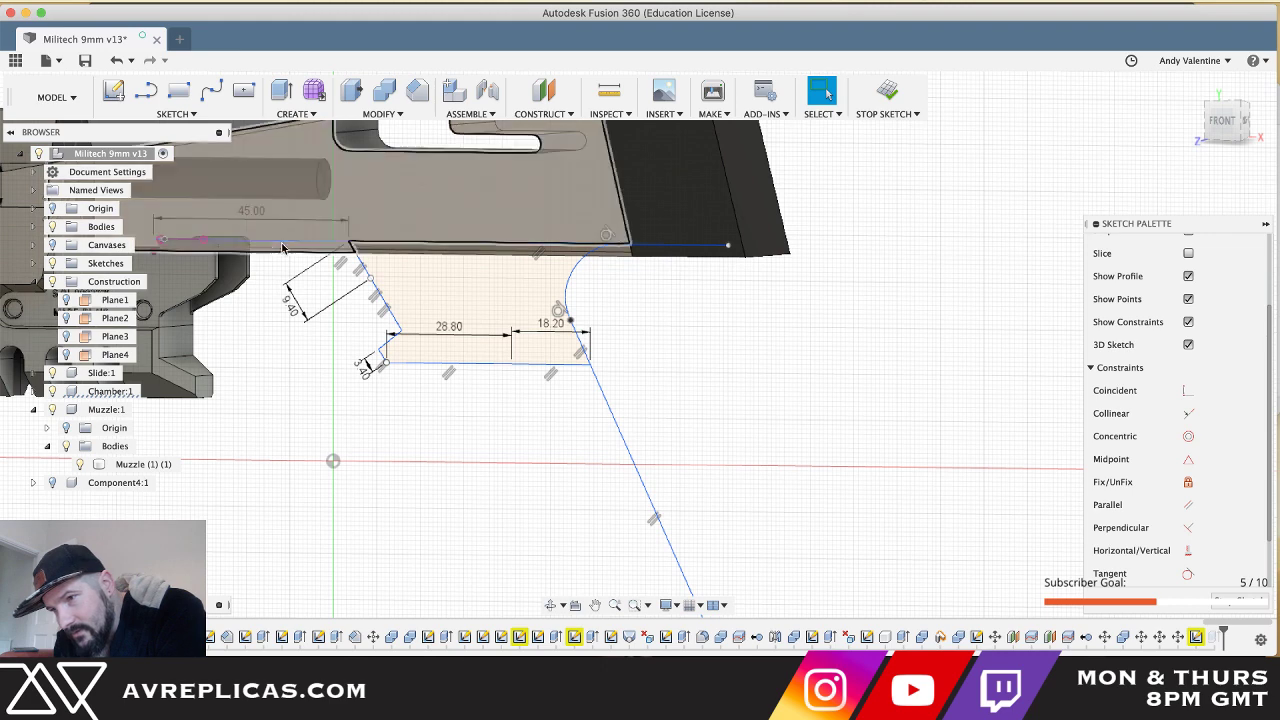
key("super+Tab")
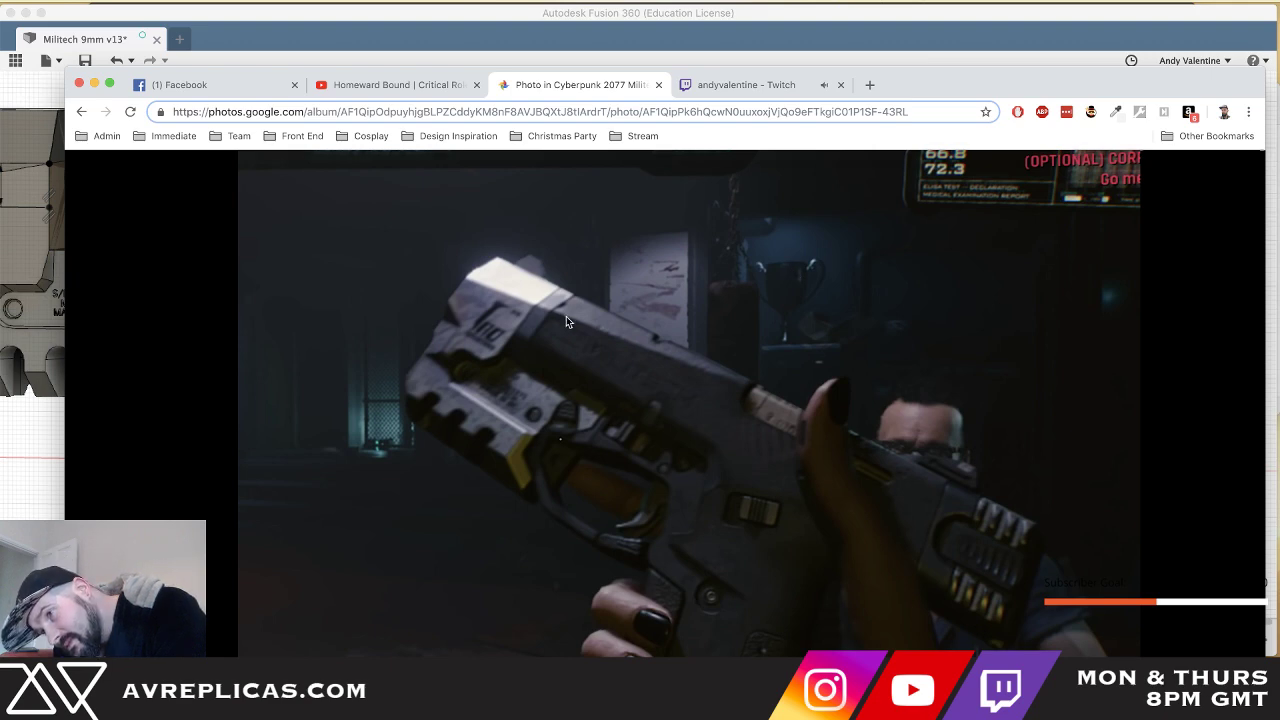
scroll(567, 433, "up", 5)
scroll(567, 433, "down", 6)
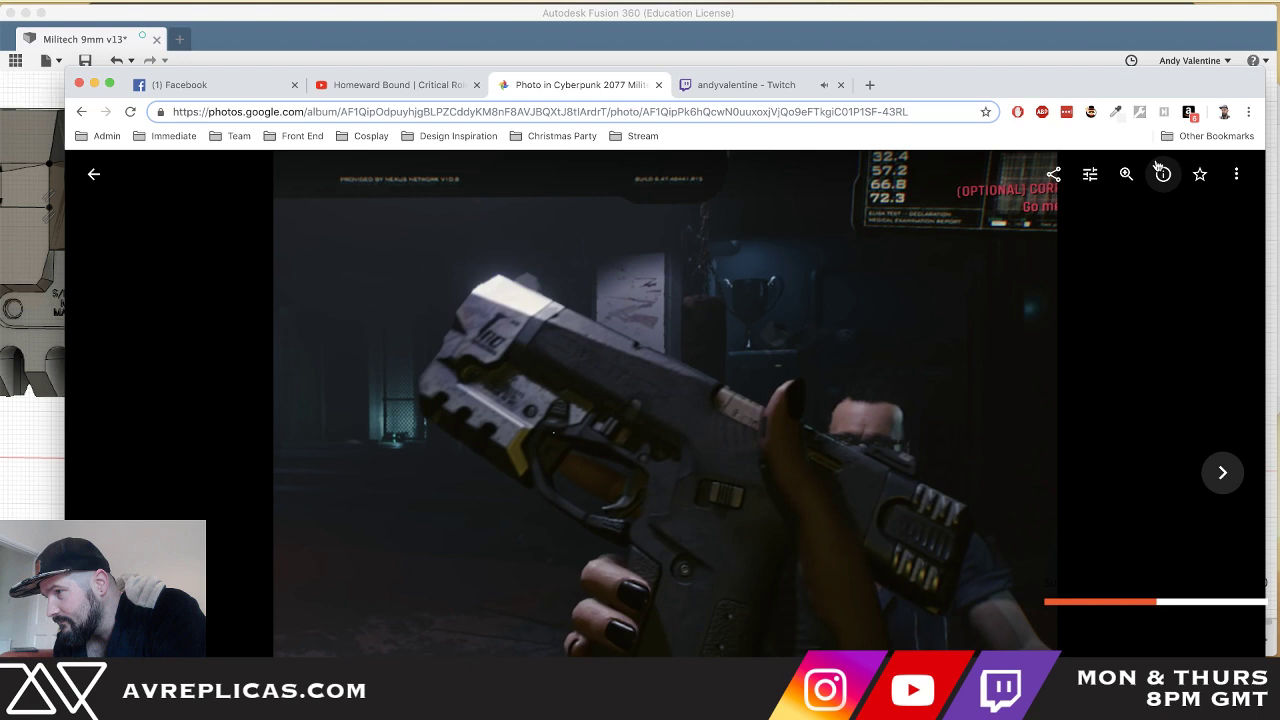
- Open the pistol photo for editing and browse through the album to the close-up held in front of a dark jacket
left_click(1090, 175)
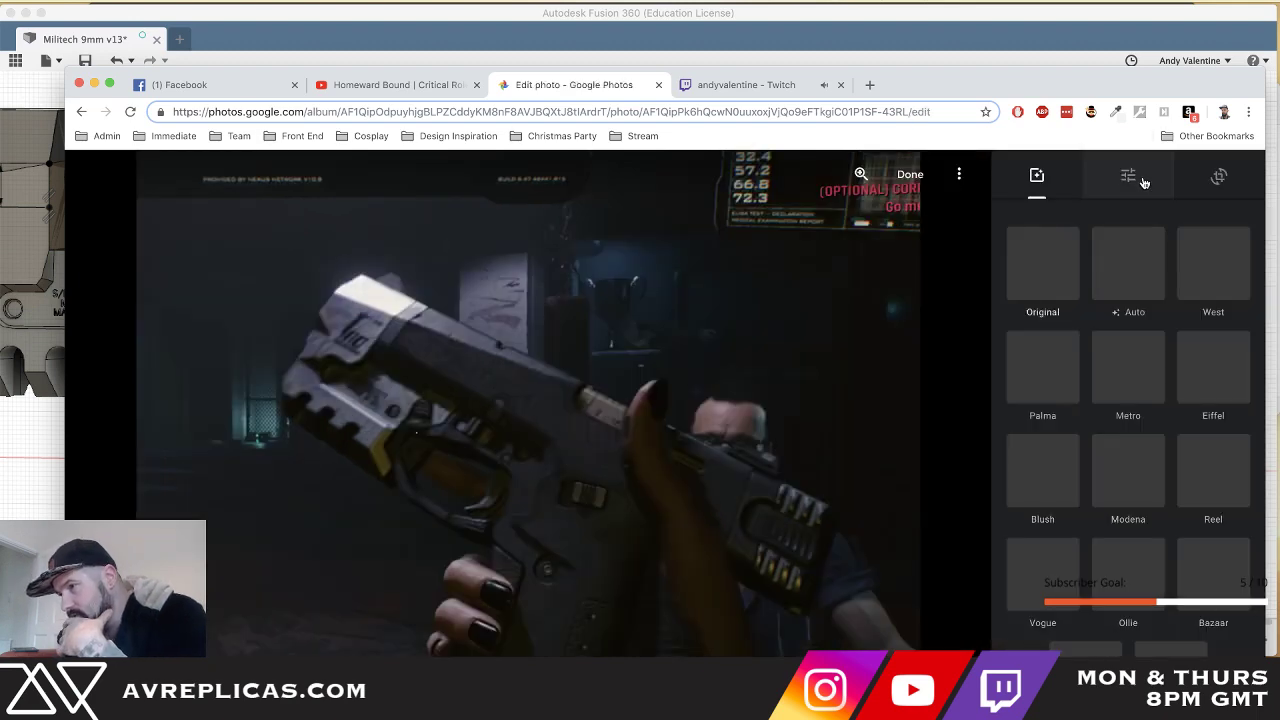
key("Right")
key("Right")
key("Right")
key("Right")
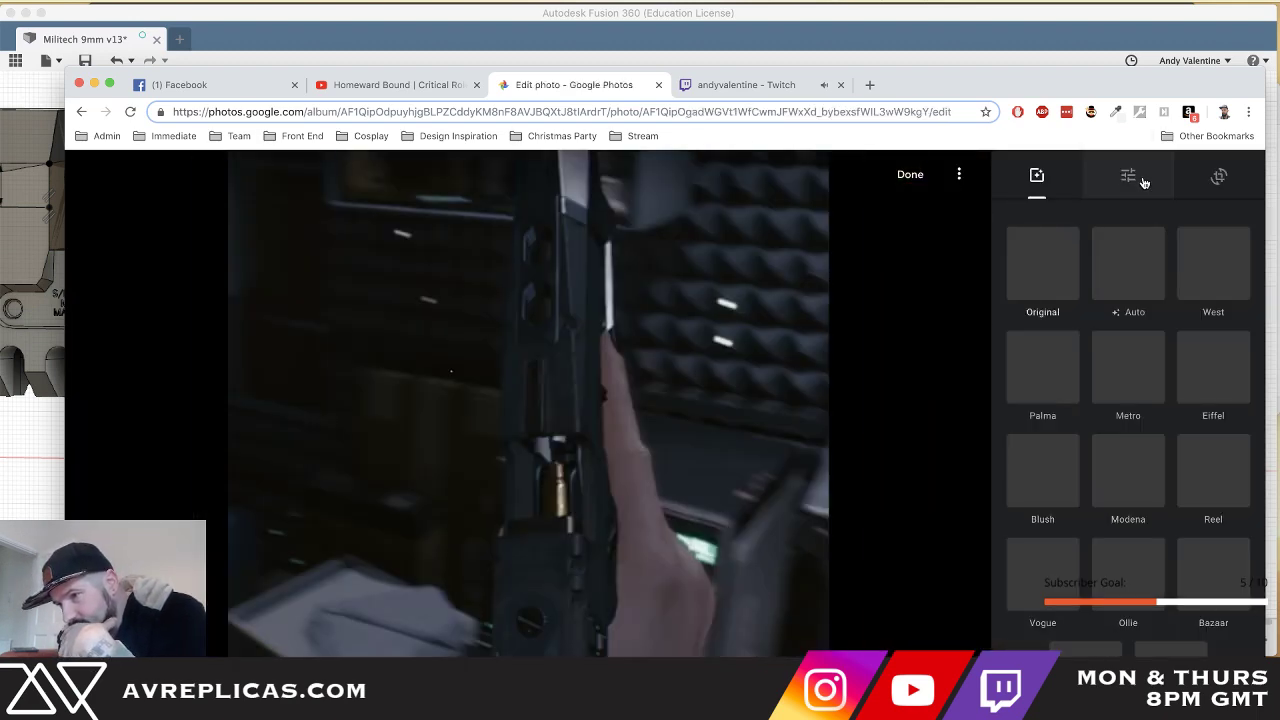
key("Right")
key("Right")
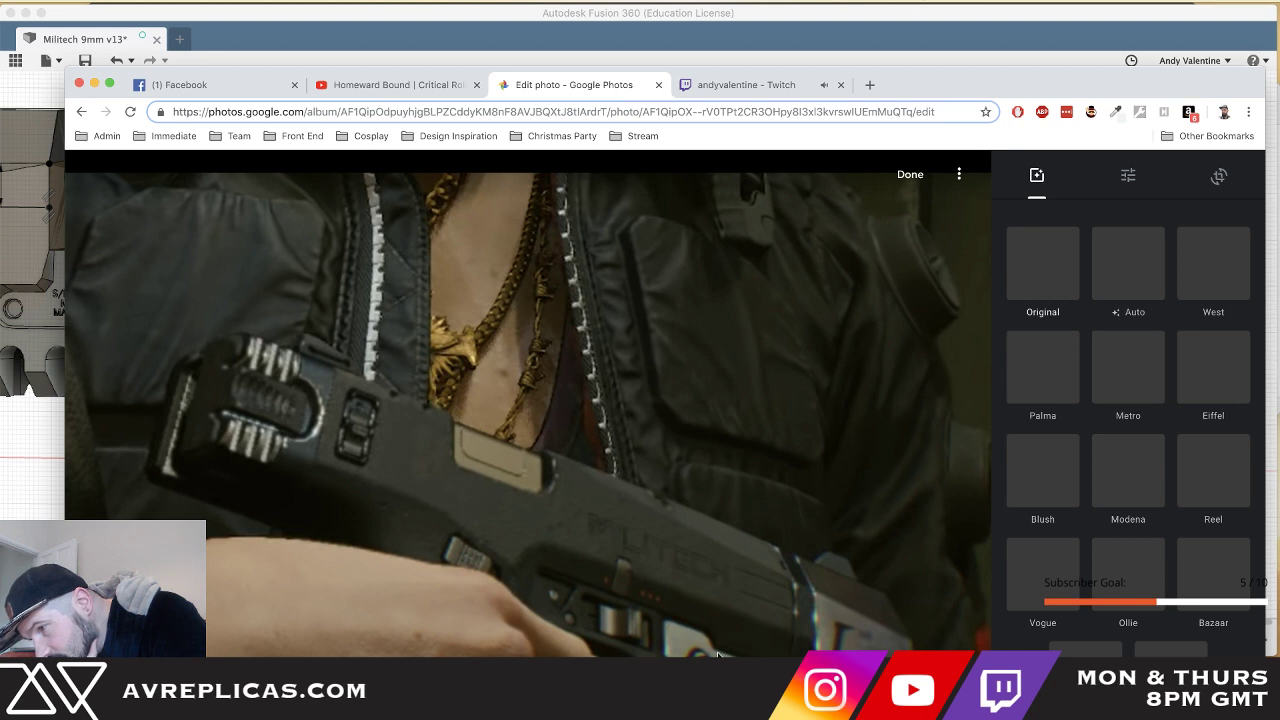
- Try raising the Light adjustment on the close-up pistol photo, undo the edit and leave the photo editor
scroll(722, 645, "up", 1, "ctrl")
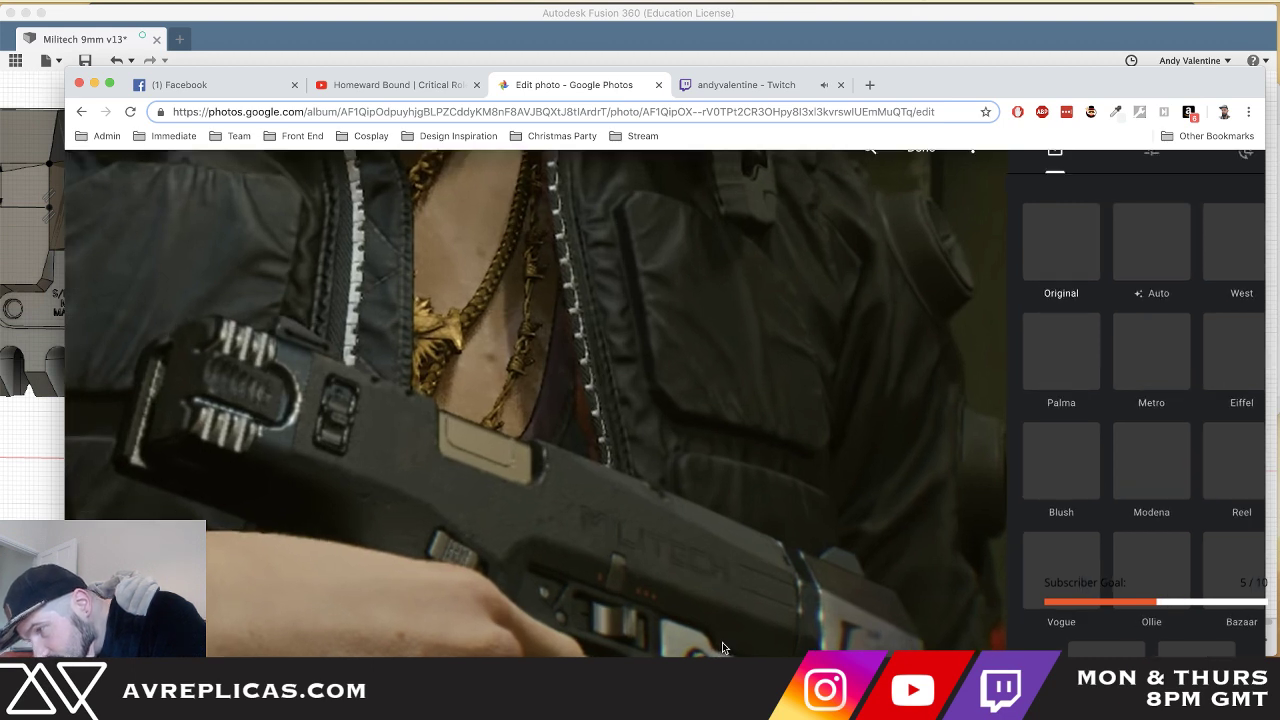
scroll(1130, 285, "down", 1, "ctrl")
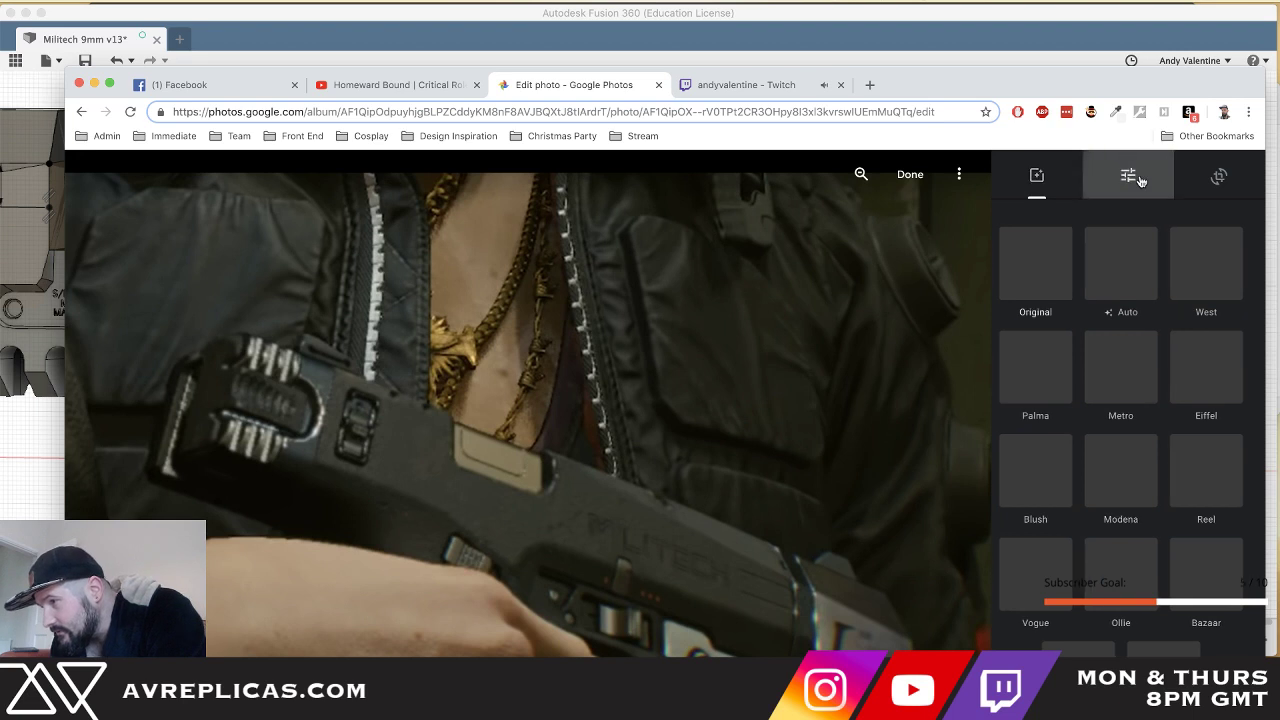
left_click(1140, 180)
left_click_drag(1119, 256, 1149, 256)
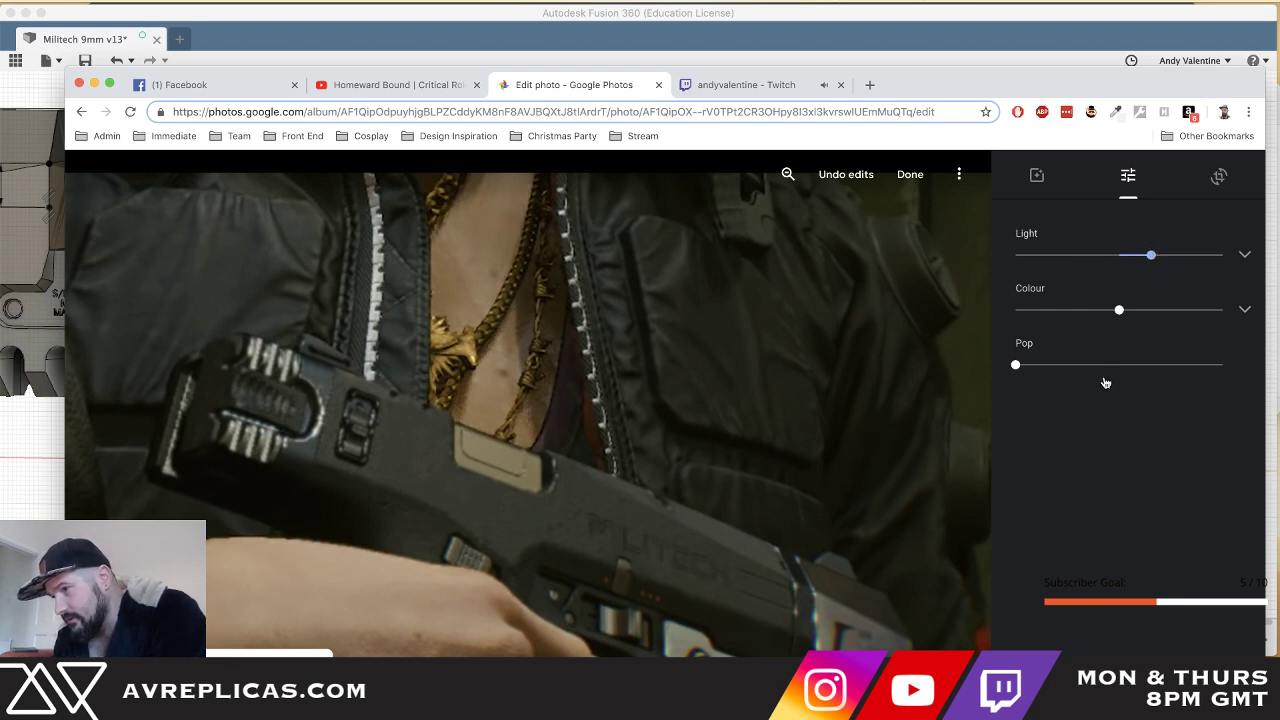
left_click(843, 175)
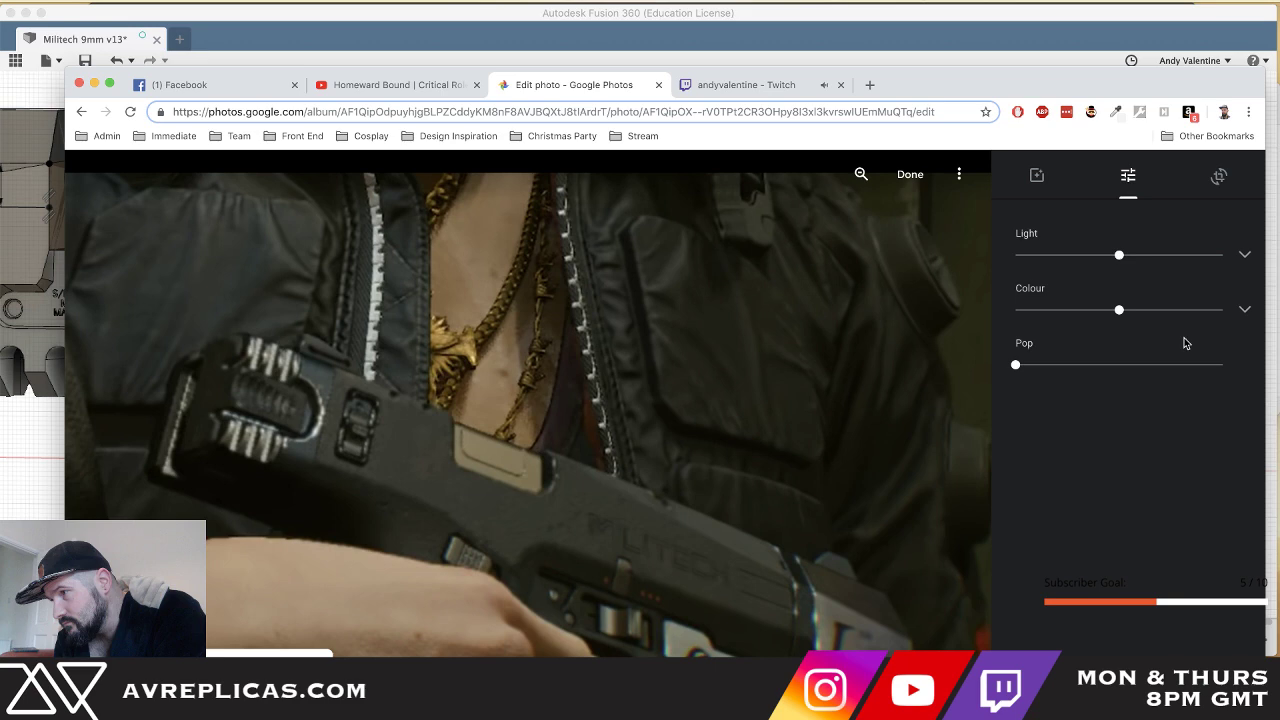
key("Escape")
- Review more pistol photos in the album for the frame and grip shape, and switch back to Fusion 360
key("Right")
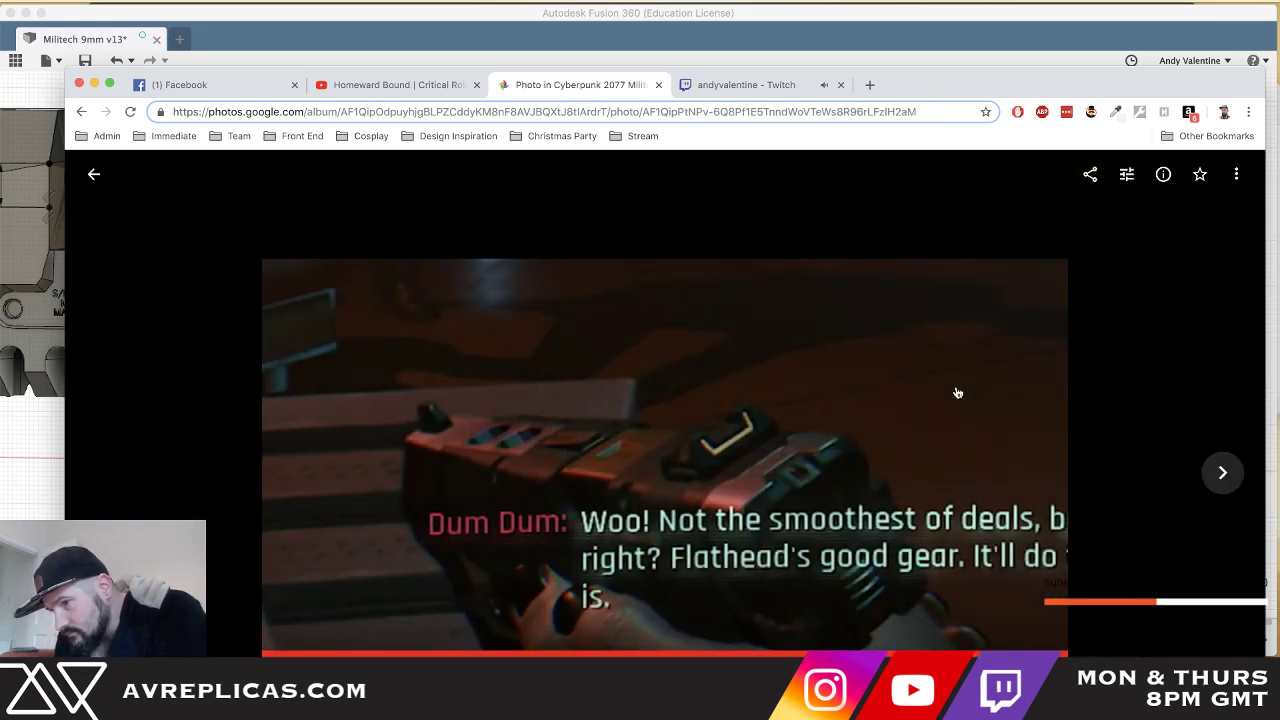
key("Right")
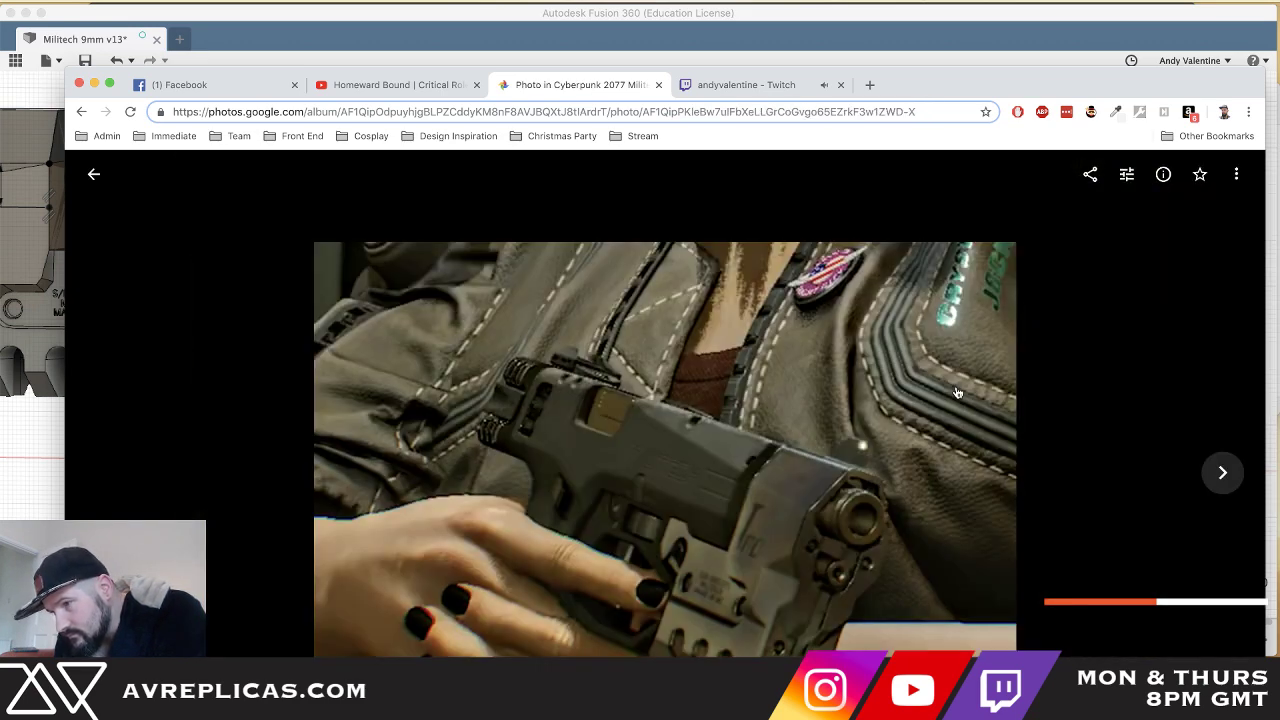
key("Right")
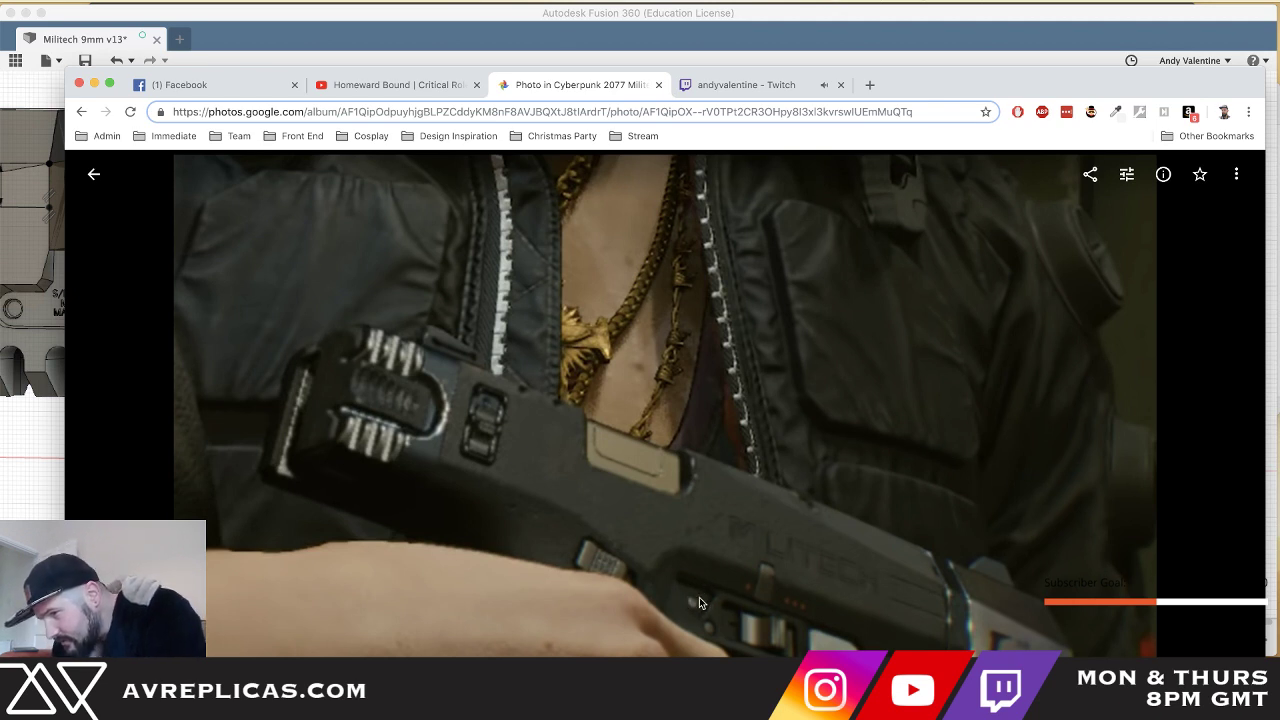
key("super+Tab")
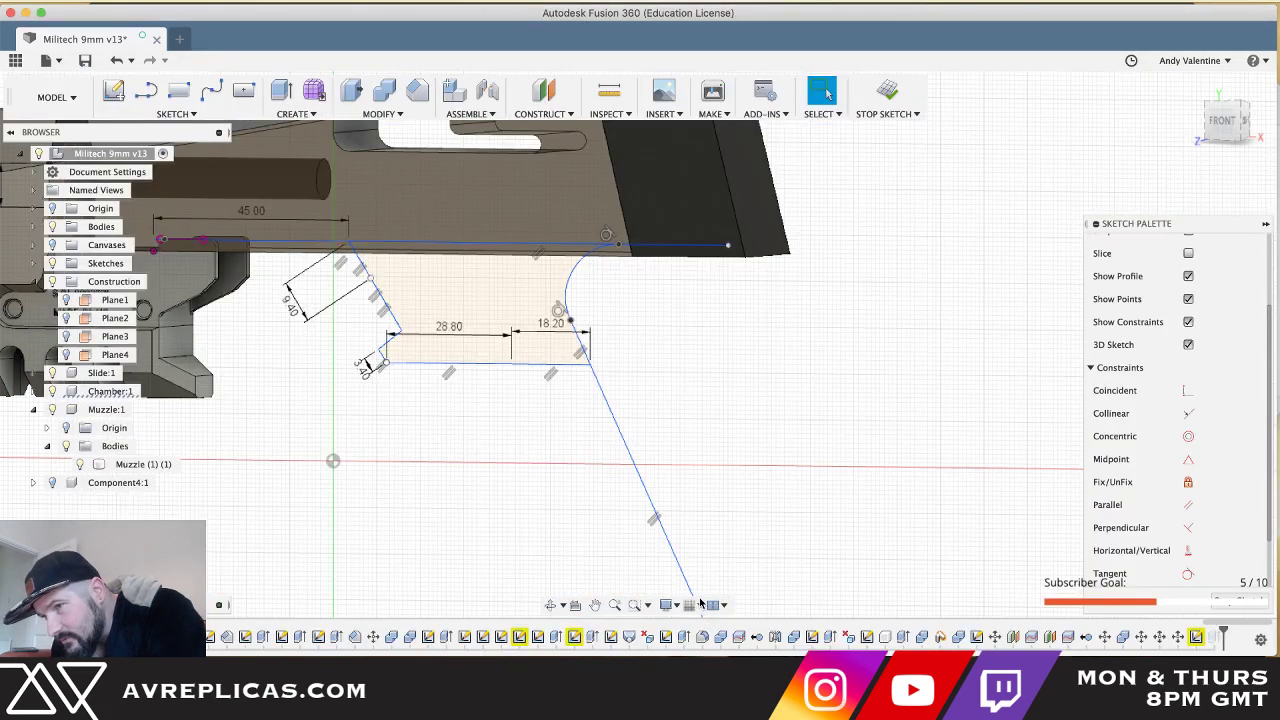
key("super+Tab")
key("super+Tab")
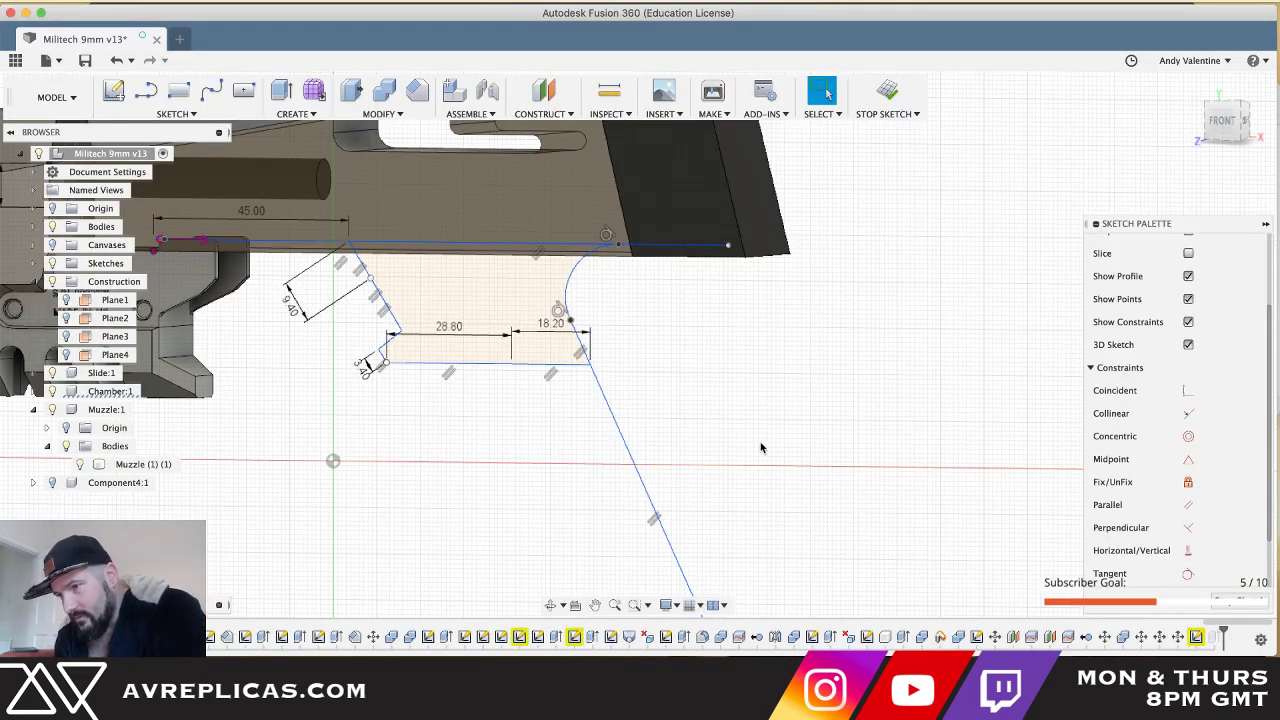
- Extrude the closed upper grip profile below the slide across to the opposite side face of the frame
scroll(762, 448, "left", 10, "shift")
scroll(762, 448, "right", 5, "shift")
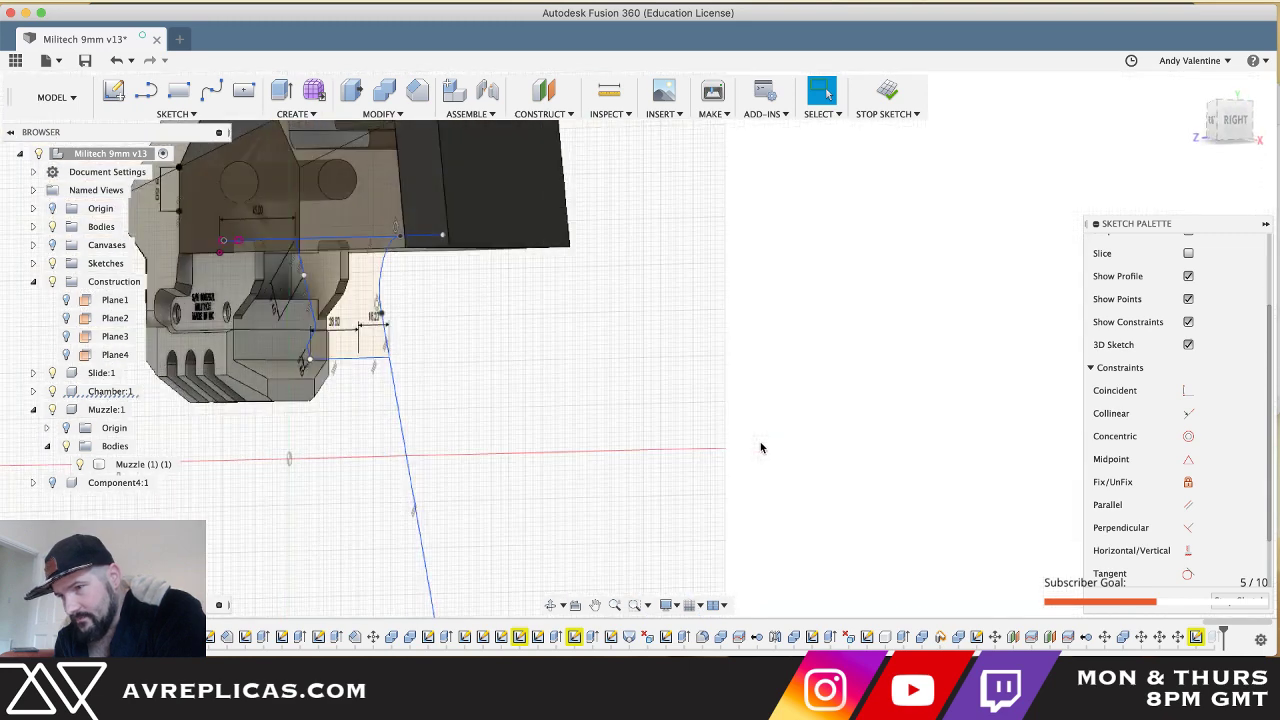
left_click(355, 276)
scroll(387, 319, "right", 10, "shift")
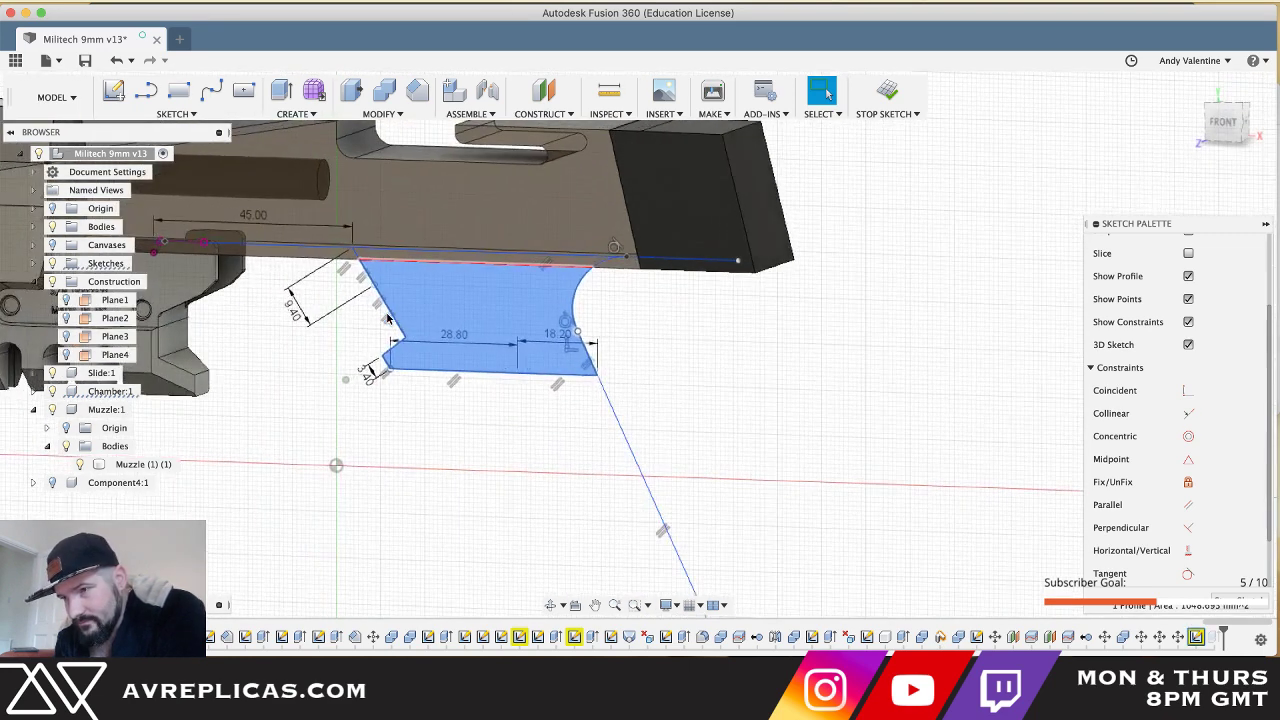
key("e")
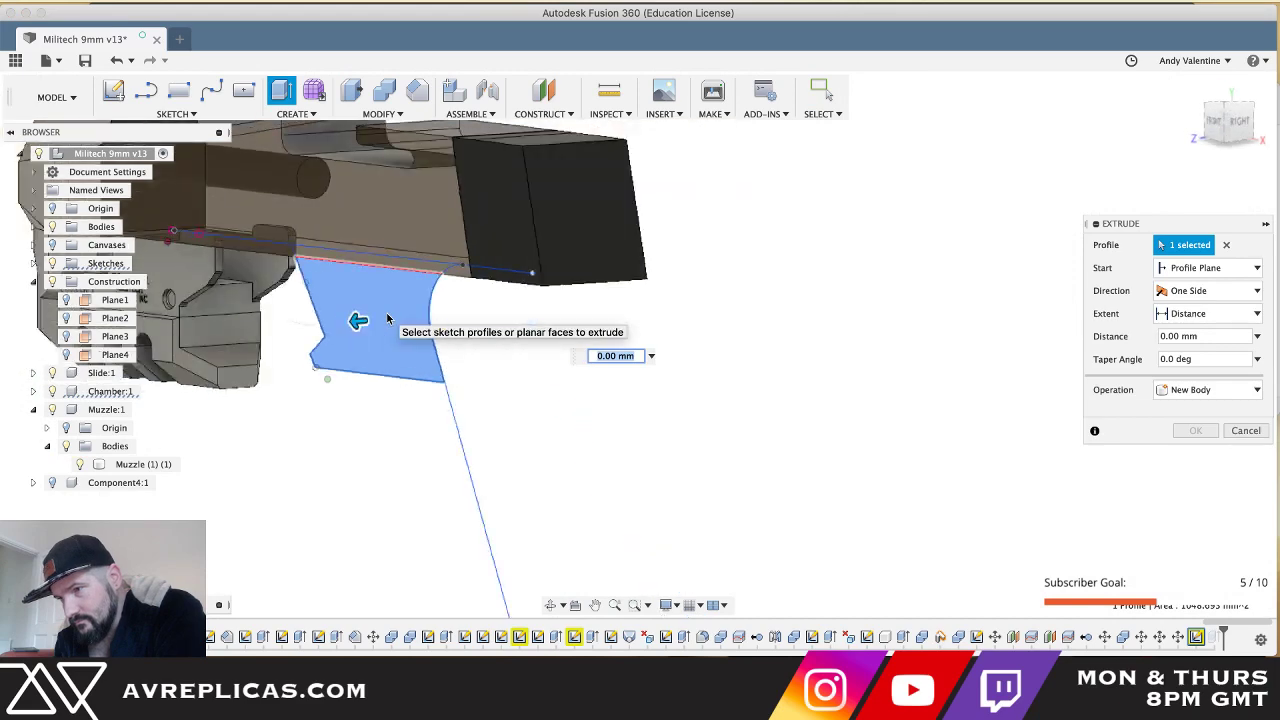
scroll(387, 319, "right", 5, "shift")
left_click(391, 203)
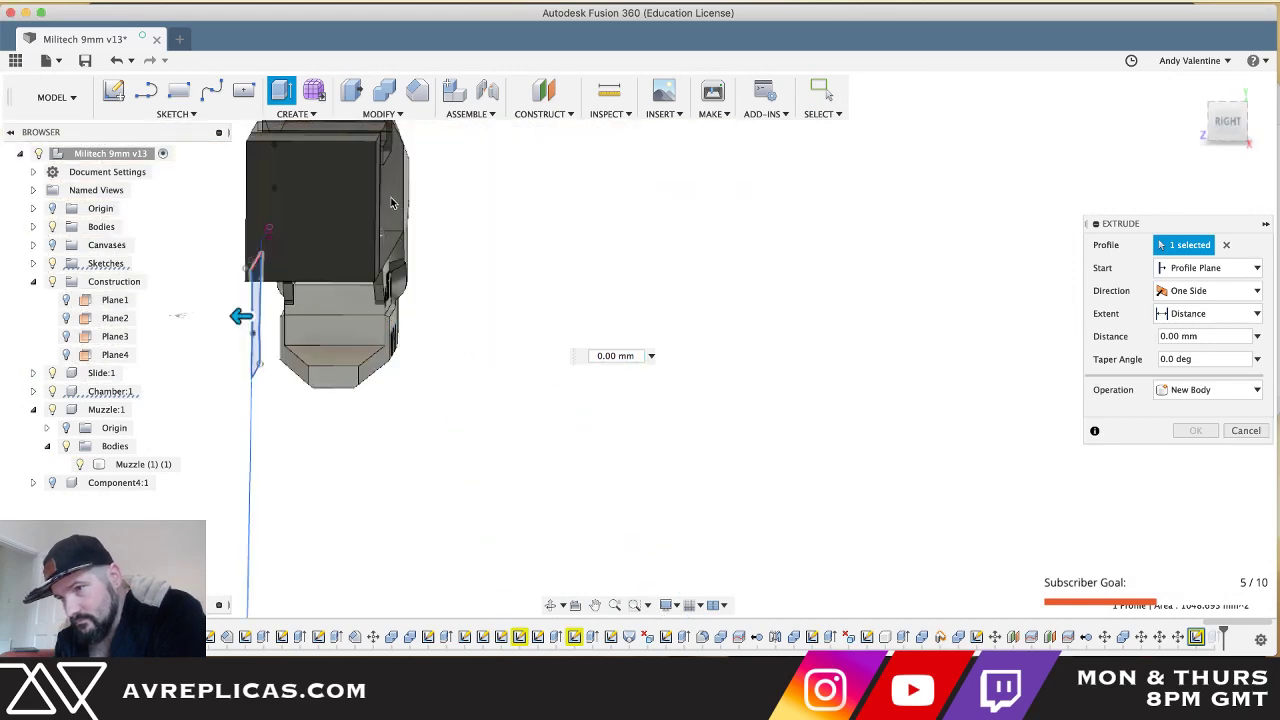
key("Return")
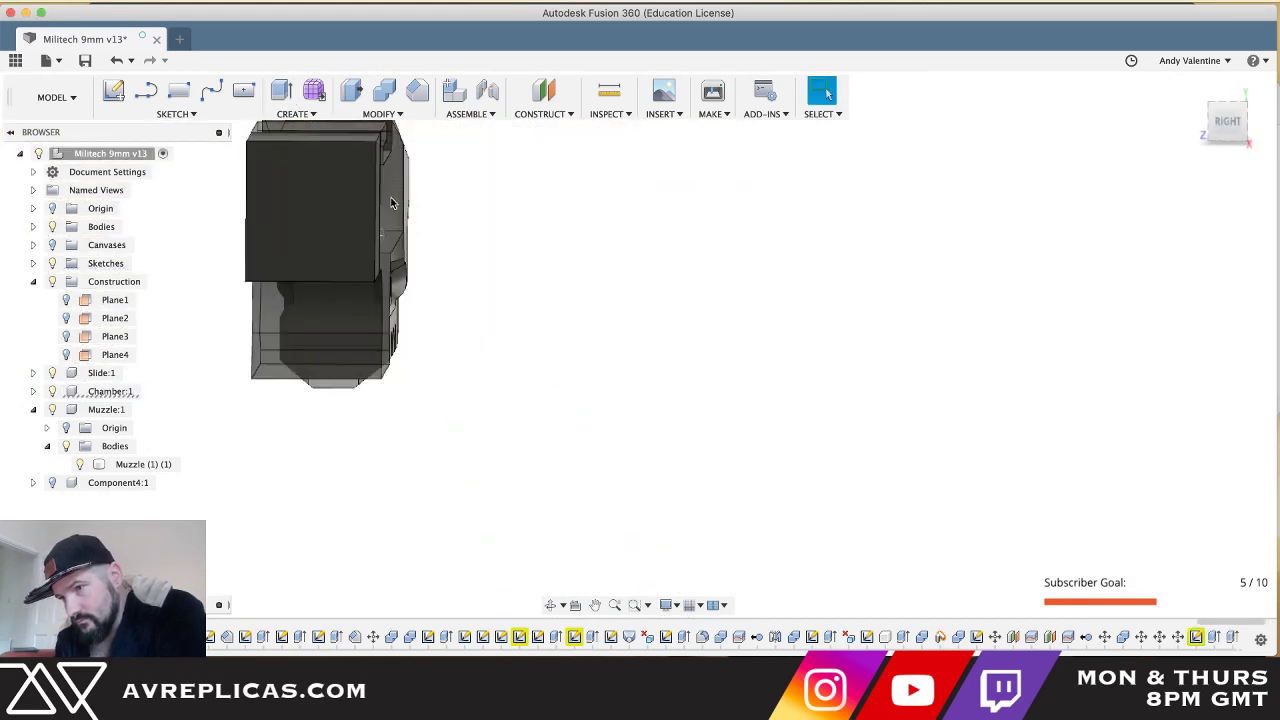
- Make the frame and grip profile sketch visible again over the extruded body
scroll(675, 310, "left", 5, "shift")
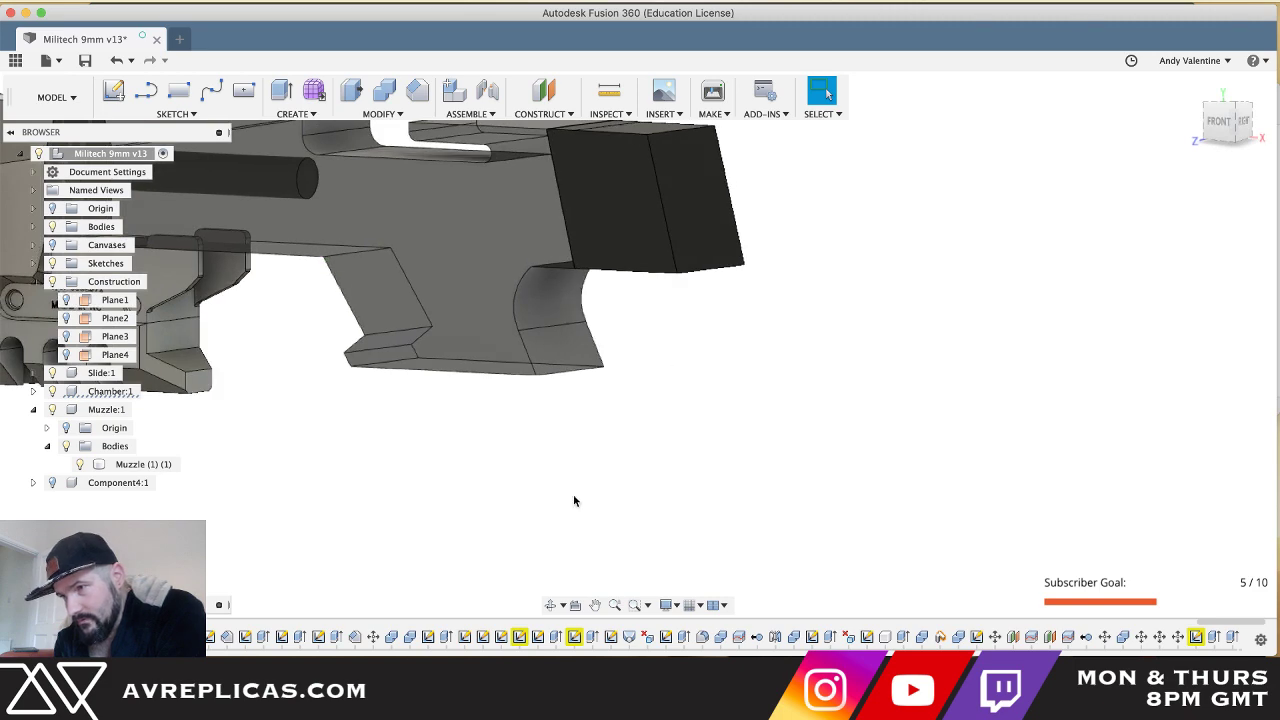
scroll(572, 496, "left", 5, "shift")
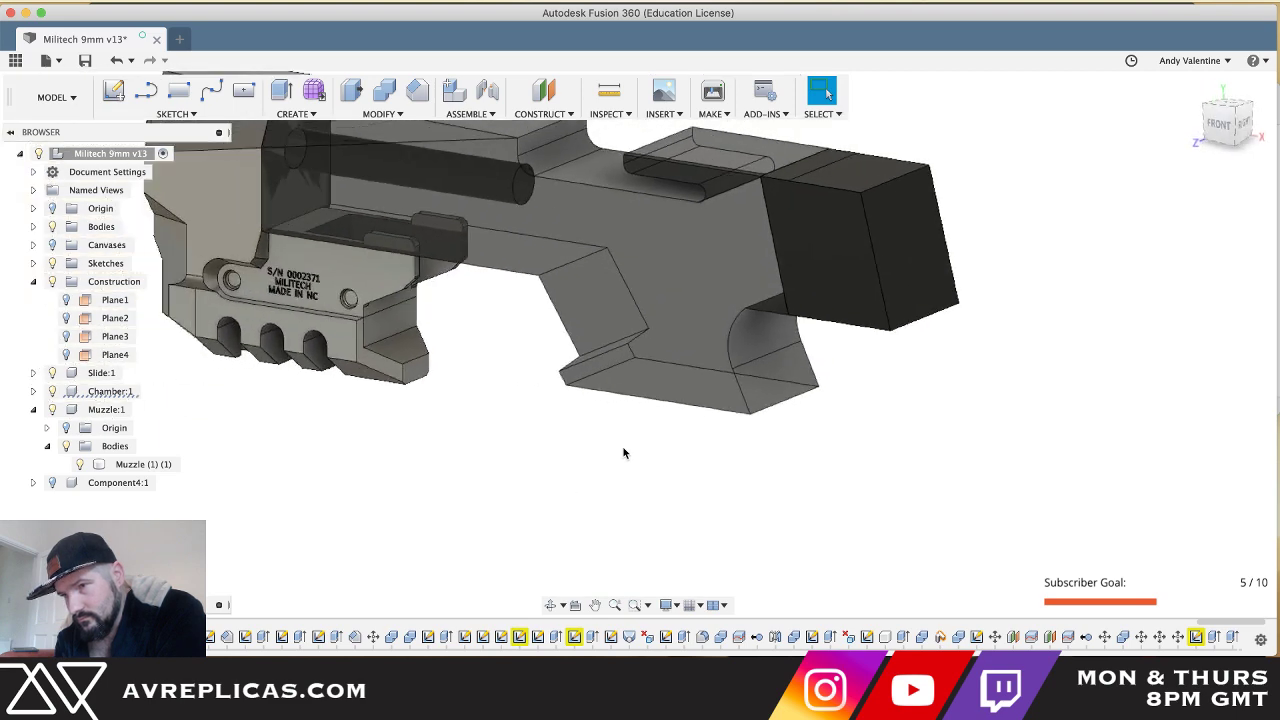
left_click(33, 263)
scroll(73, 474, "down", 10)
scroll(73, 474, "down", 3)
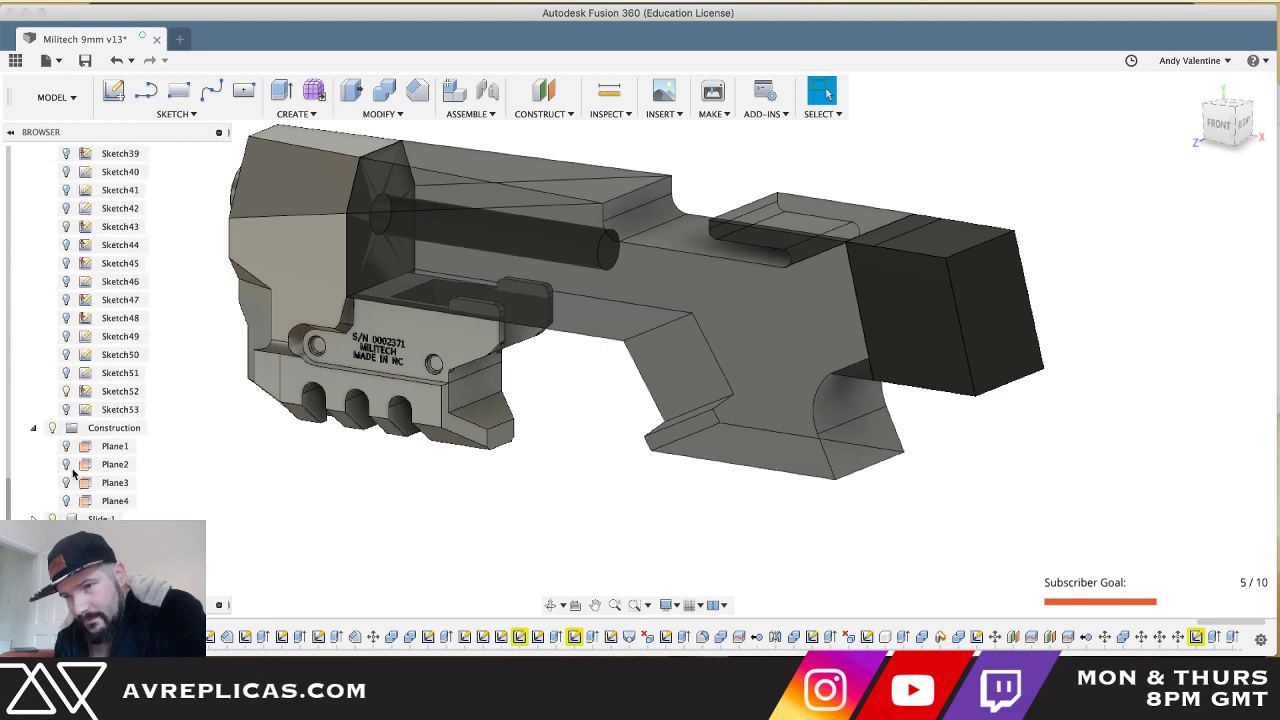
left_click(66, 409)
scroll(332, 437, "left", 10, "shift")
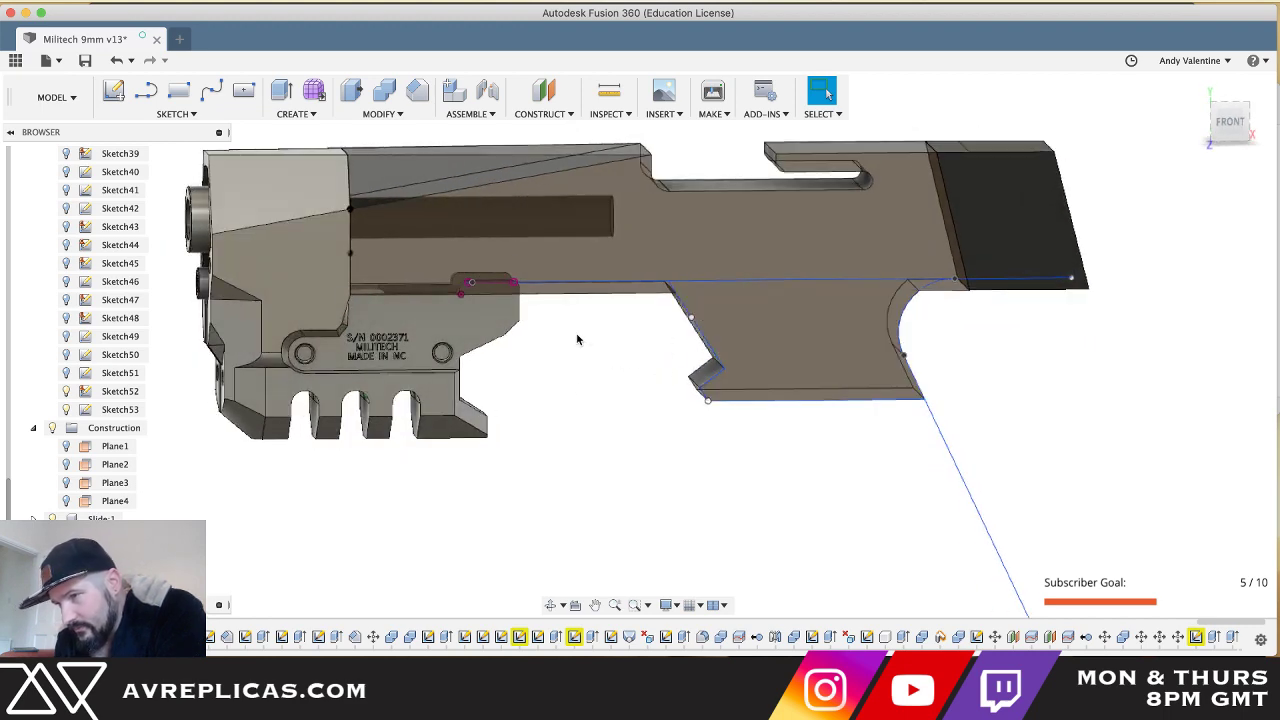
middle_click_drag(608, 345, 632, 373, "shift")
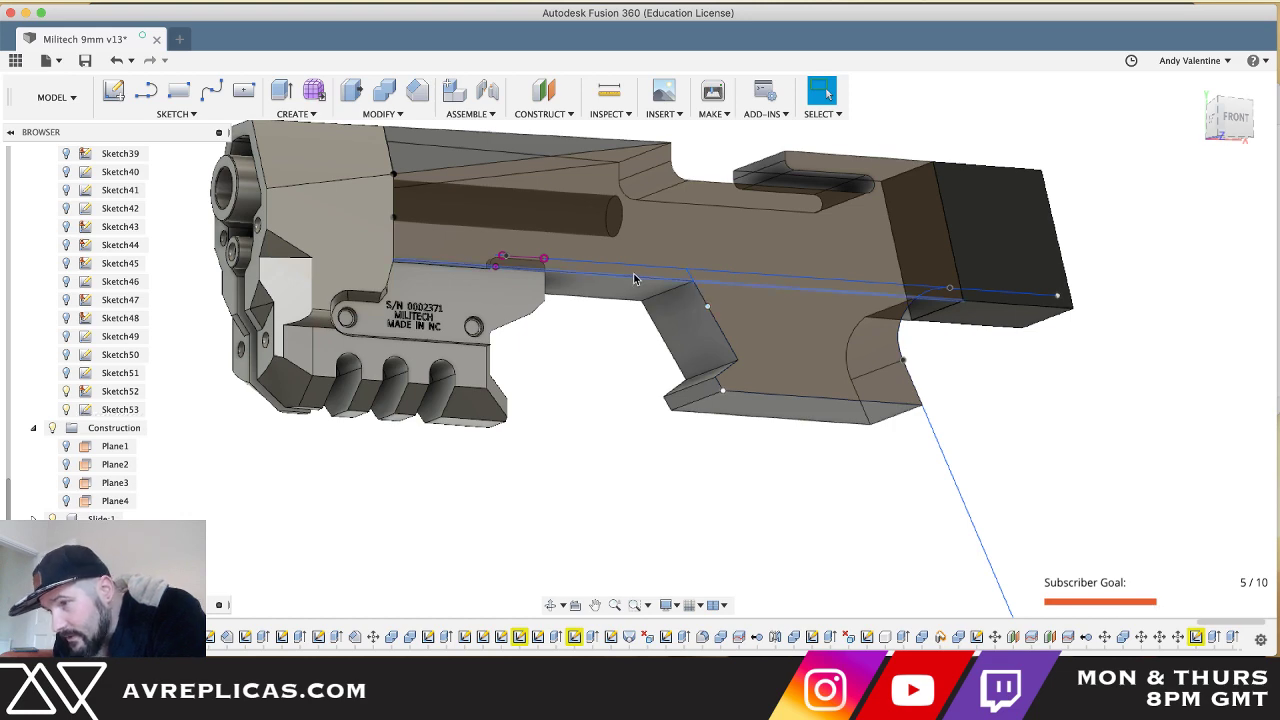
middle_click_drag(428, 507, 568, 458, "shift")
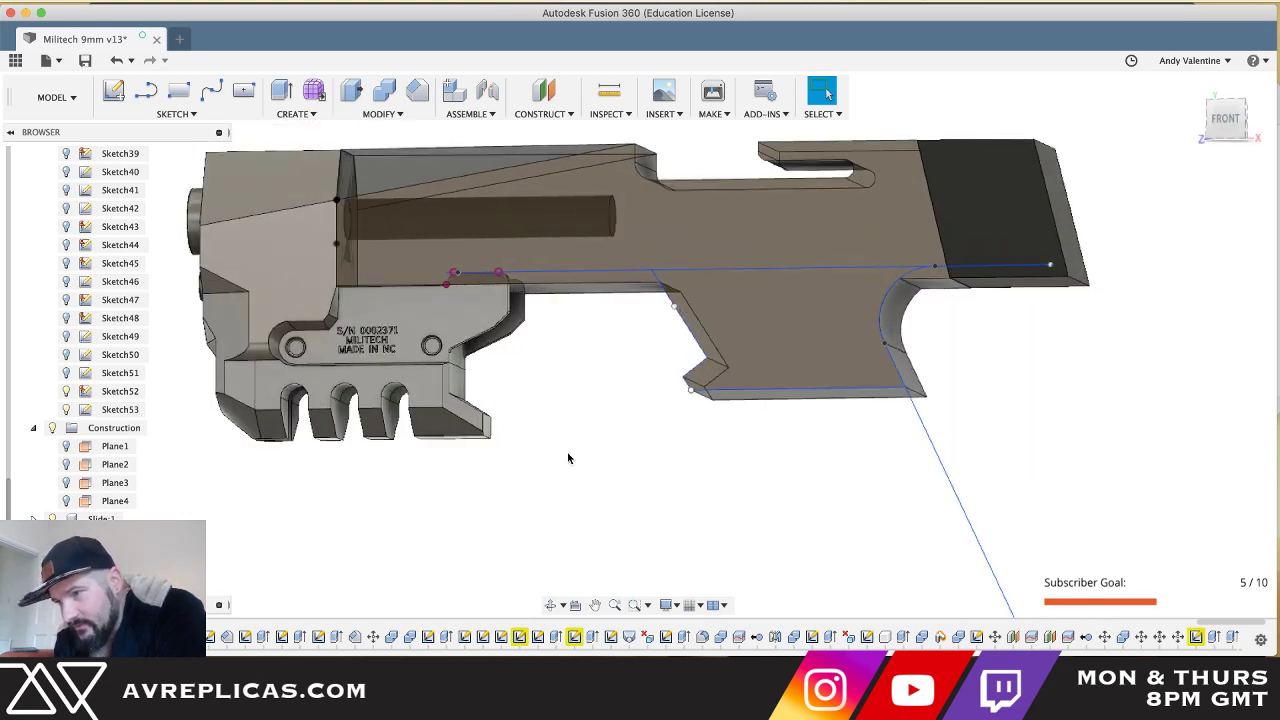
- Compare the extruded frame in Fusion 360 with the close-up pistol photo in Chrome
key("super+Tab")
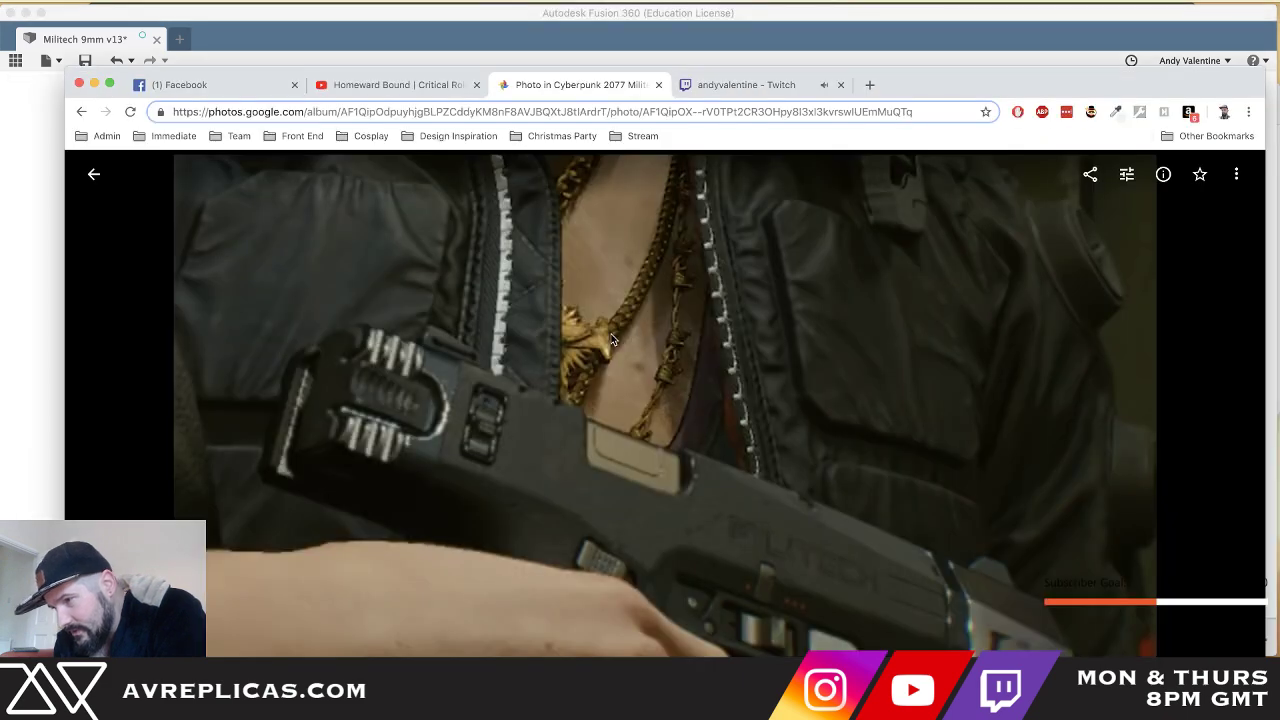
key("super+Tab")
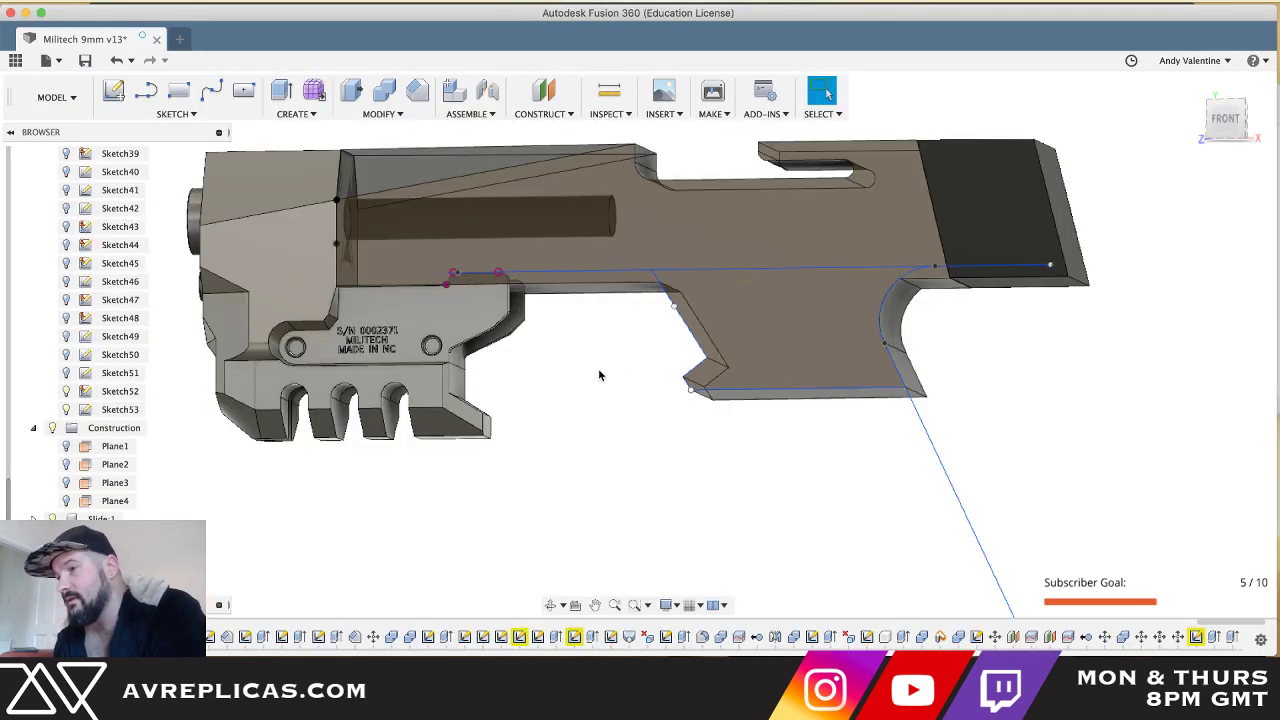
key("super+Tab")
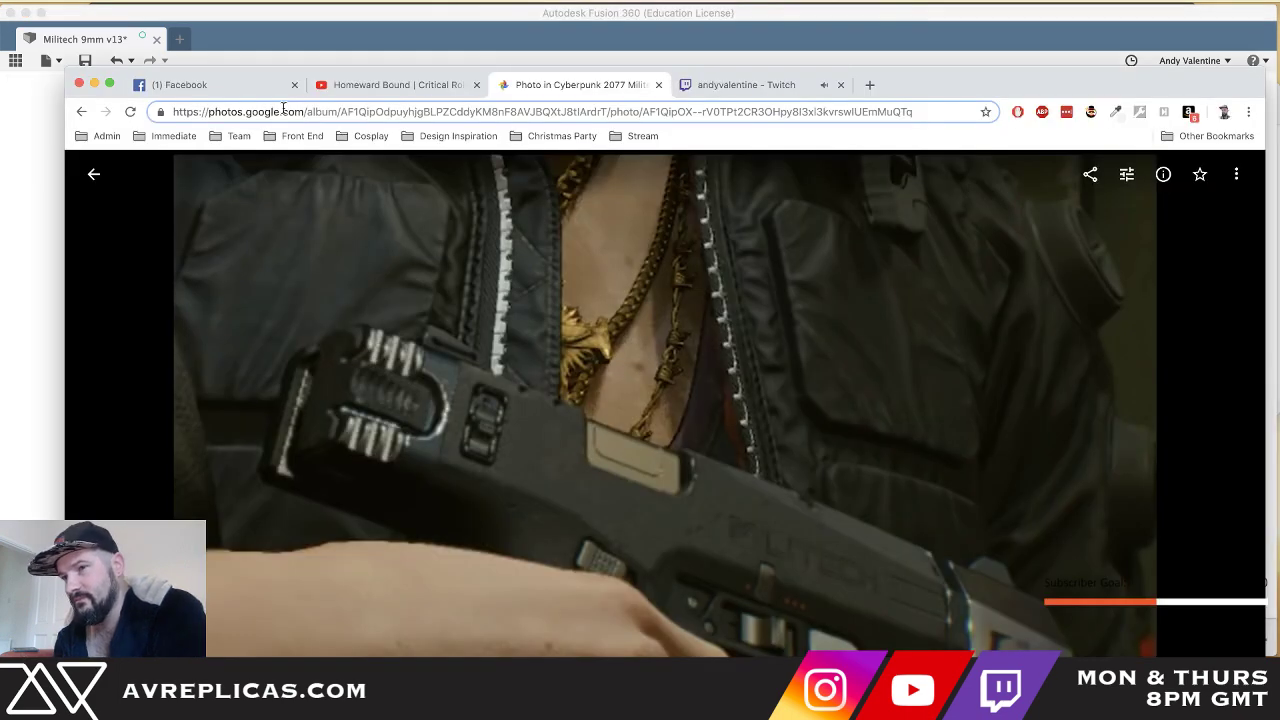
- Check the Facebook feed and the Twitch channel page in Chrome, and minimize the OBS window
left_click(232, 87)
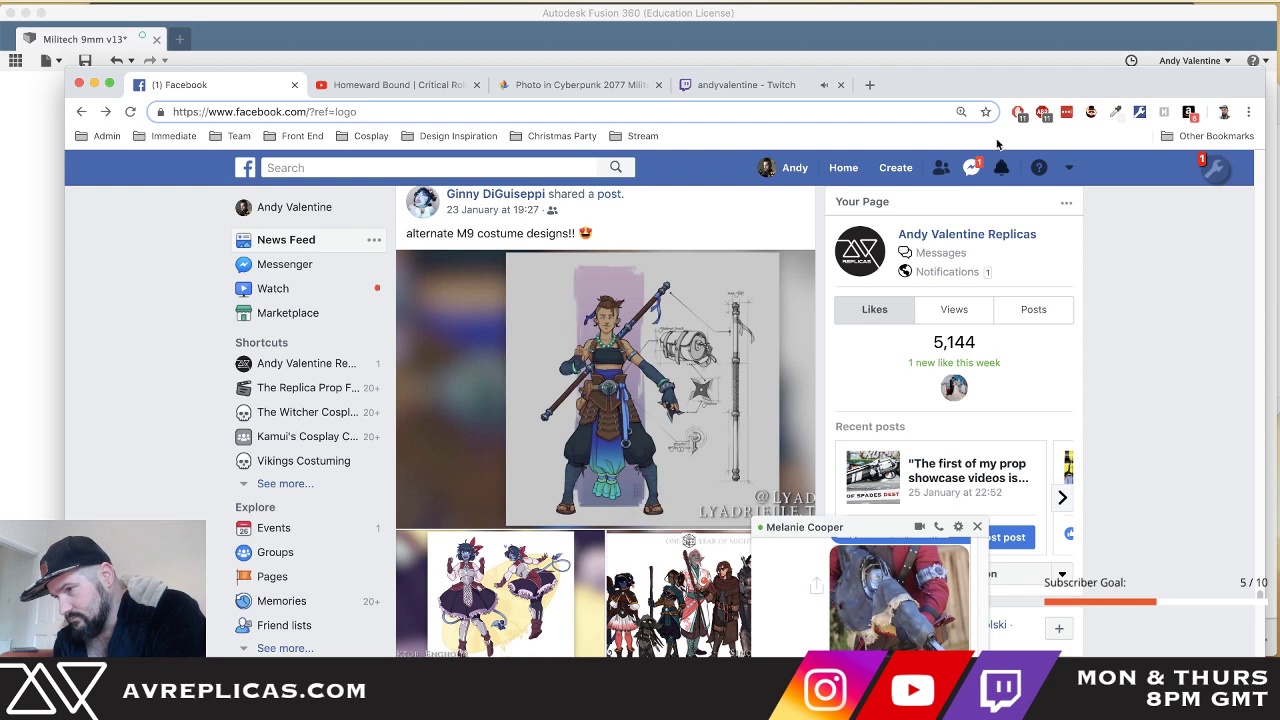
left_click(786, 88)
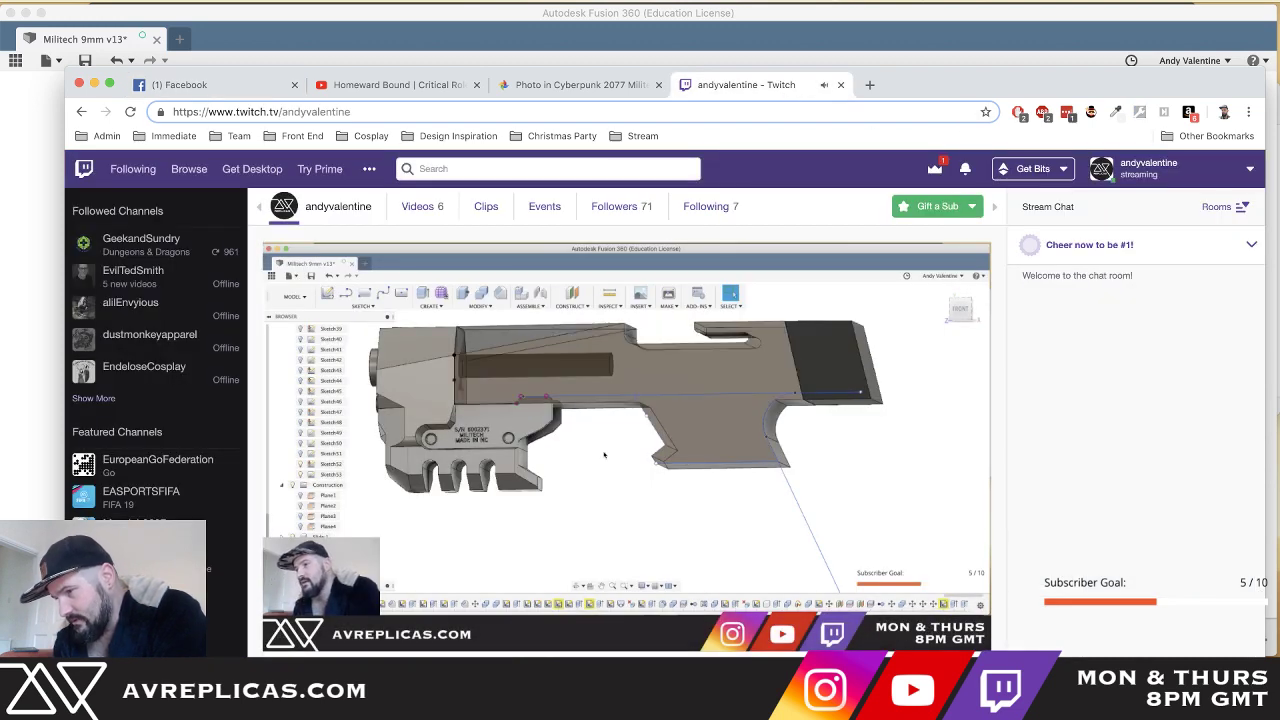
key("super+Tab")
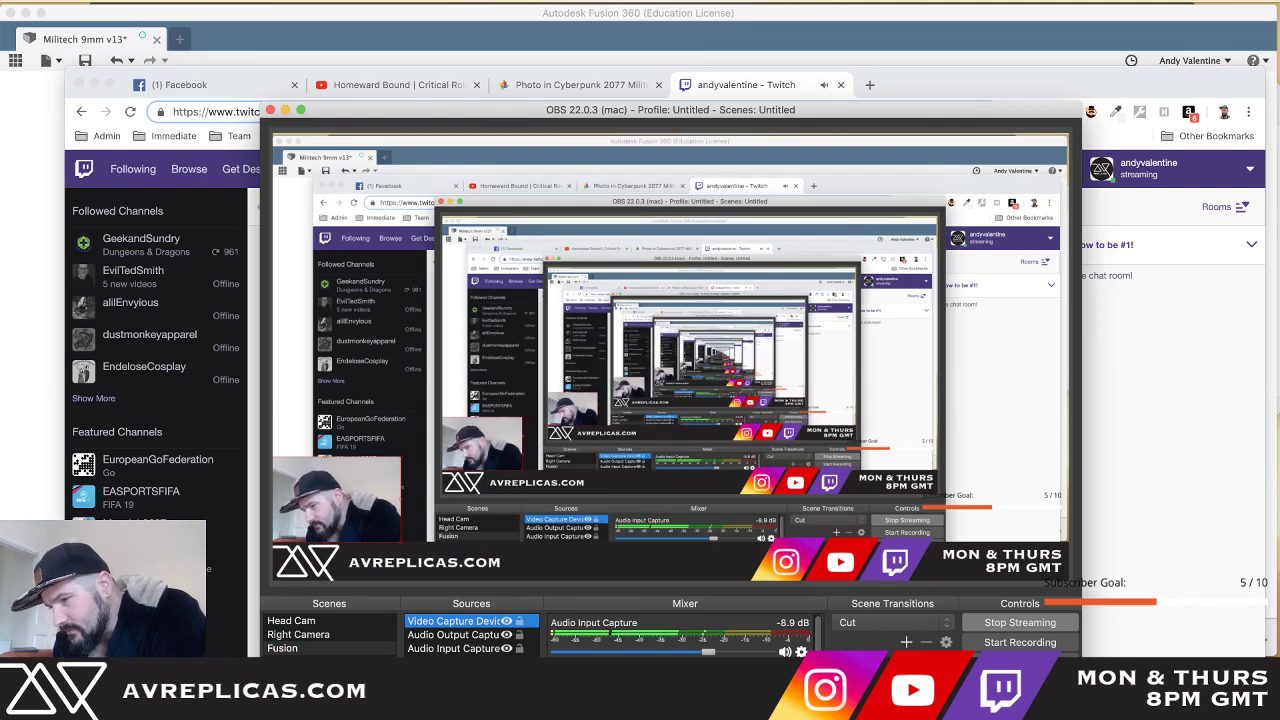
left_click(285, 109)
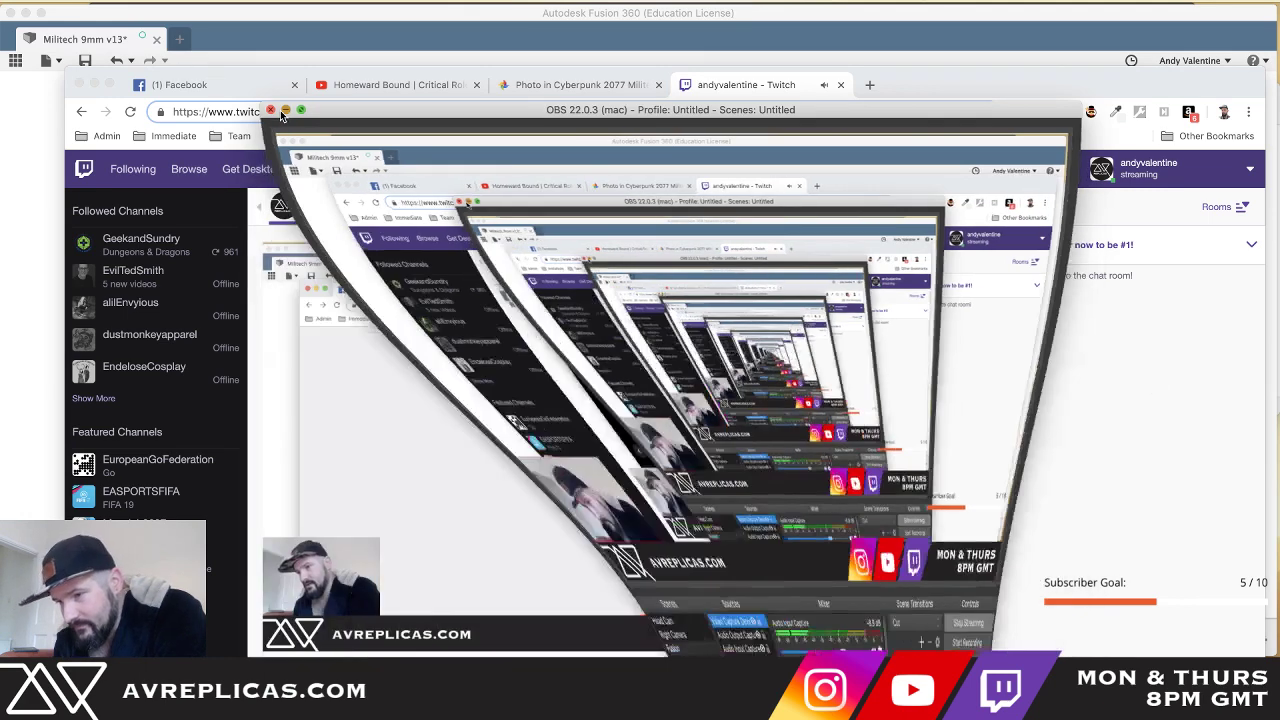
- Check the frame and grip shape on the pistol photo in Photoshop, and switch back to Fusion 360
key("super+Tab")
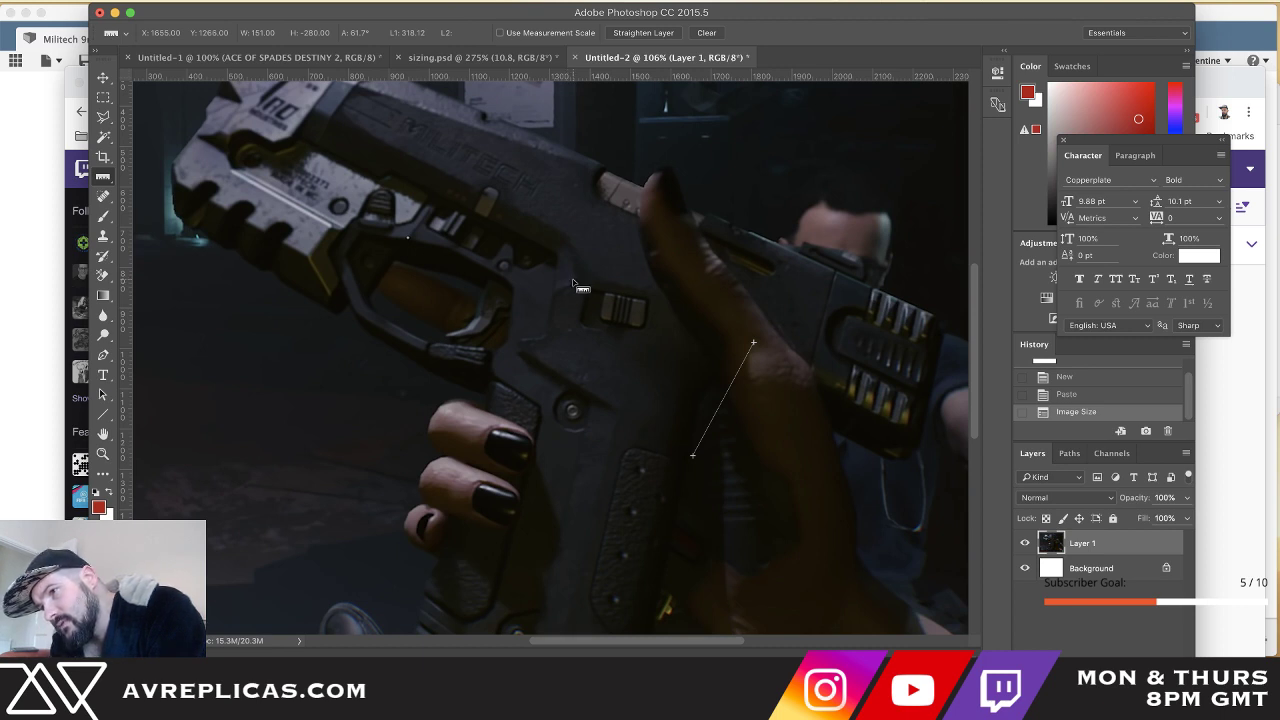
key("super+Tab")
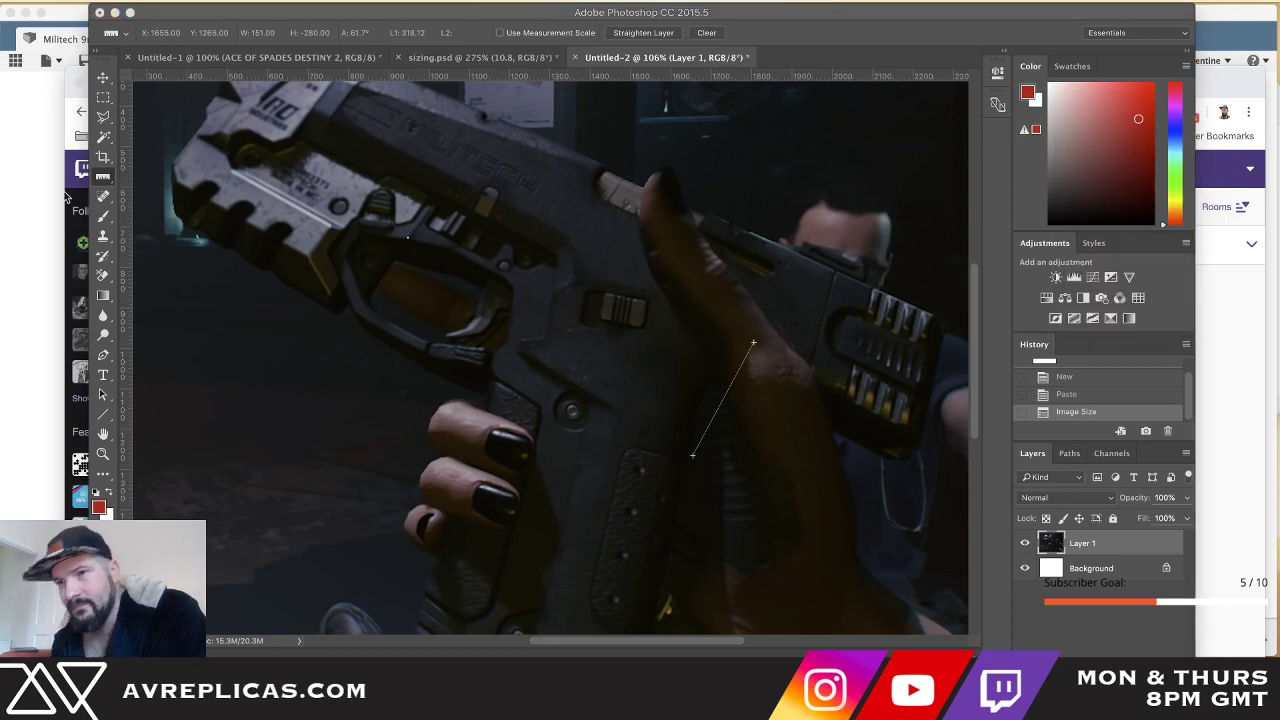
left_click(40, 219)
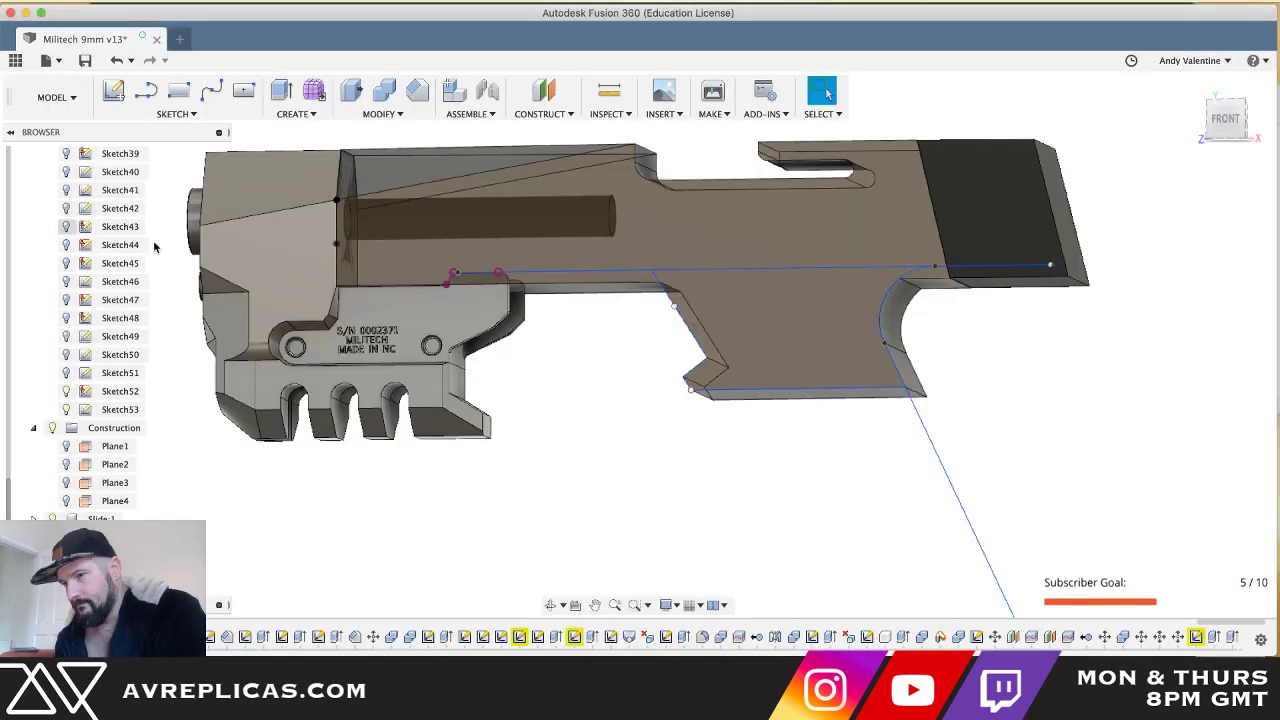
- Hide Sketch53 and start a new line sketch on the side face of the frame and grip body
scroll(609, 444, "up", 5)
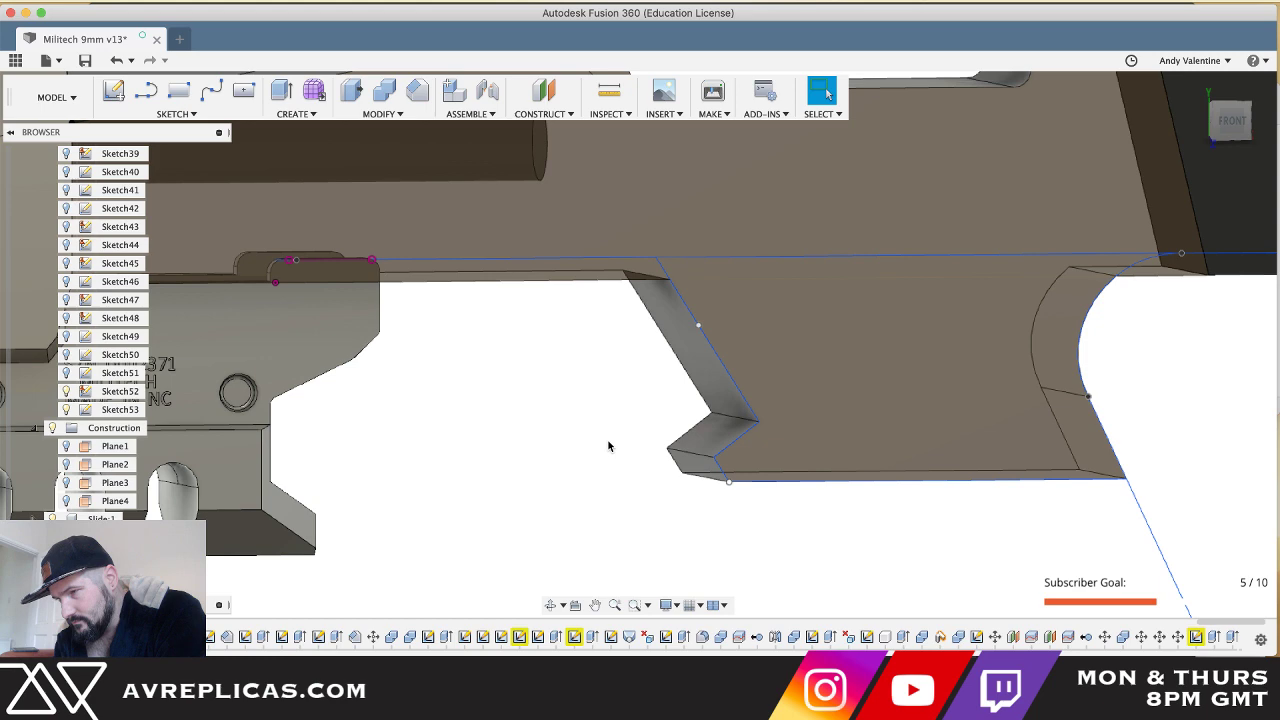
scroll(608, 446, "down", 2)
scroll(608, 446, "down", 2)
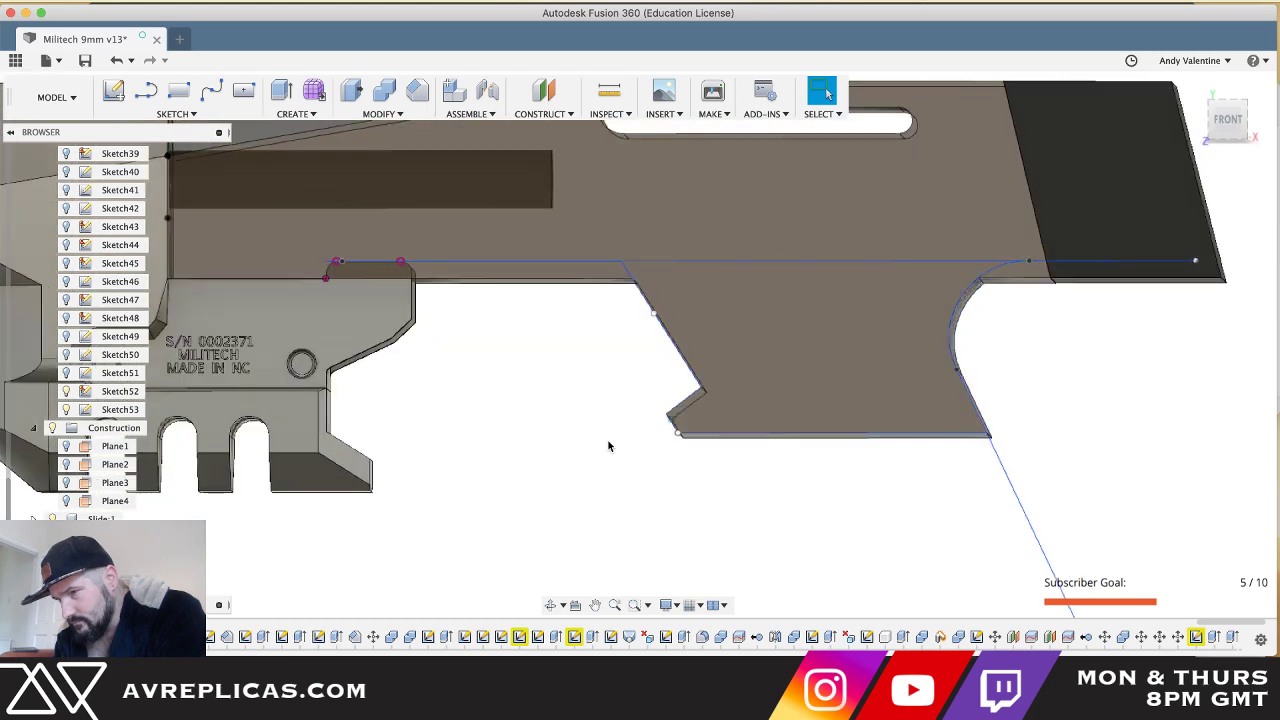
key("l")
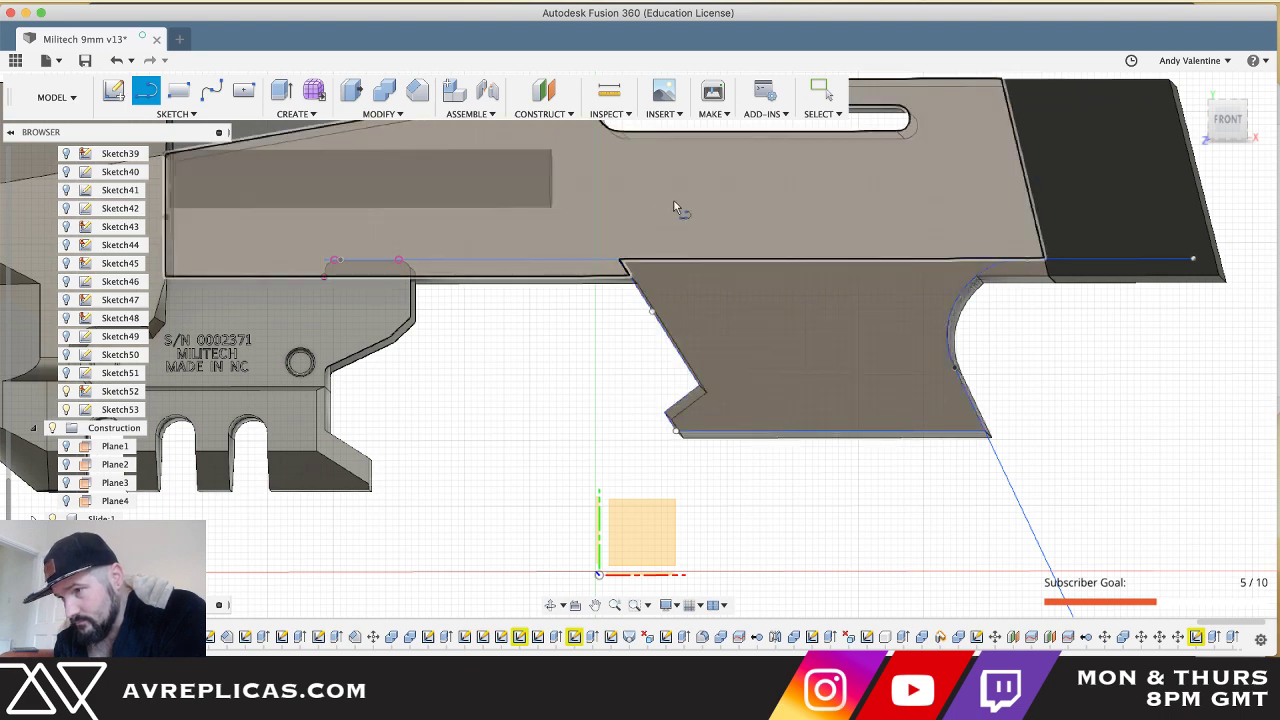
left_click(66, 409)
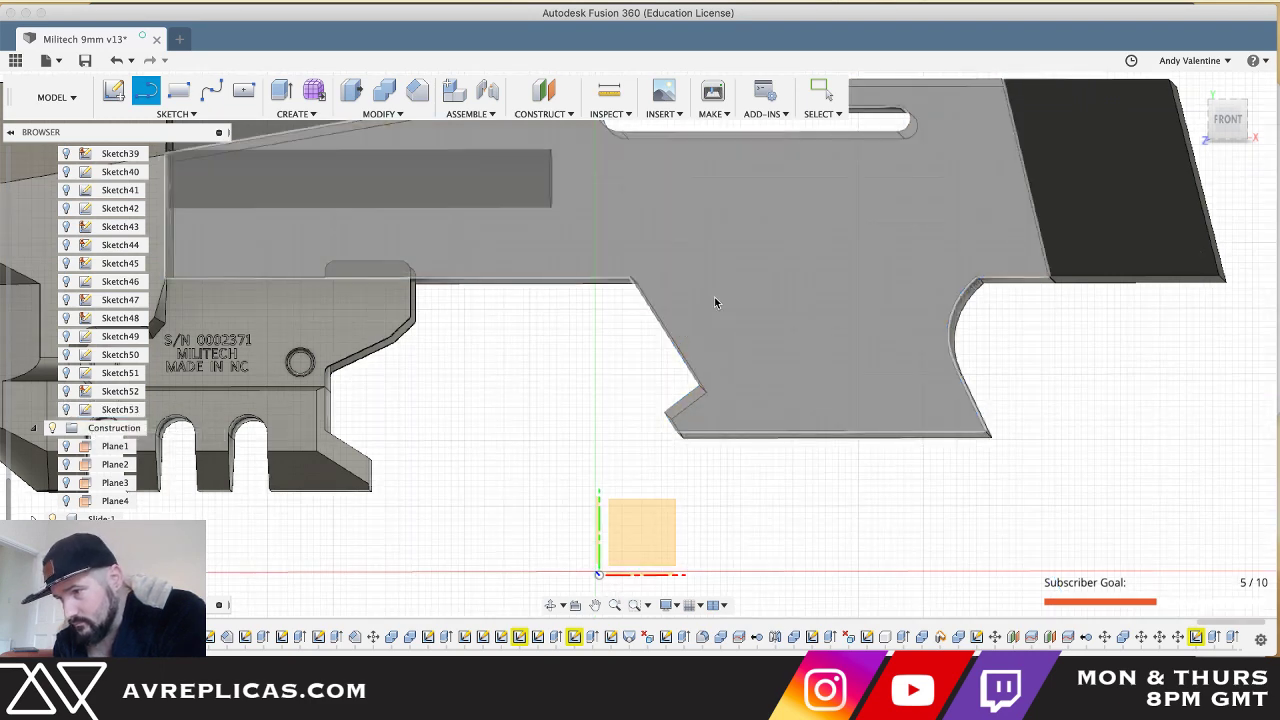
left_click(715, 300)
scroll(717, 303, "up", 3)
left_click(717, 303)
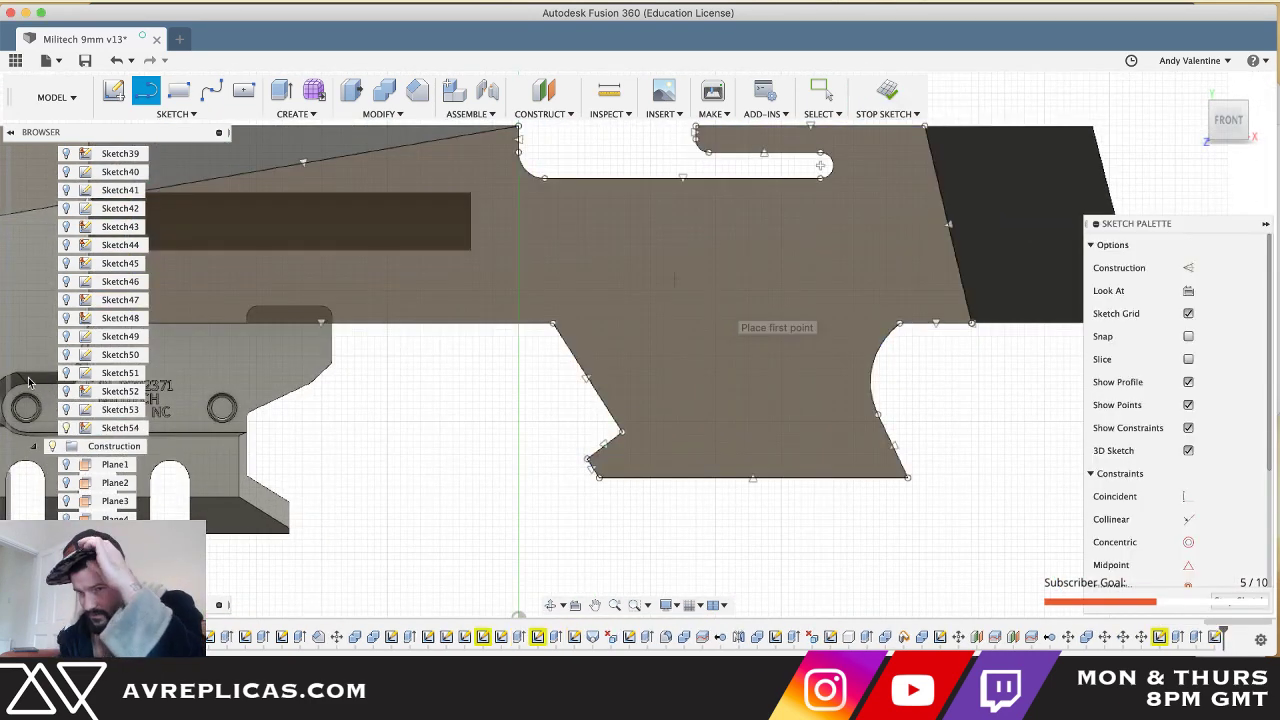
- Try a straight line from the grip's sloping front edge up to the slide notch's rear corner, checking the angle against the Photoshop photo
left_click(66, 409)
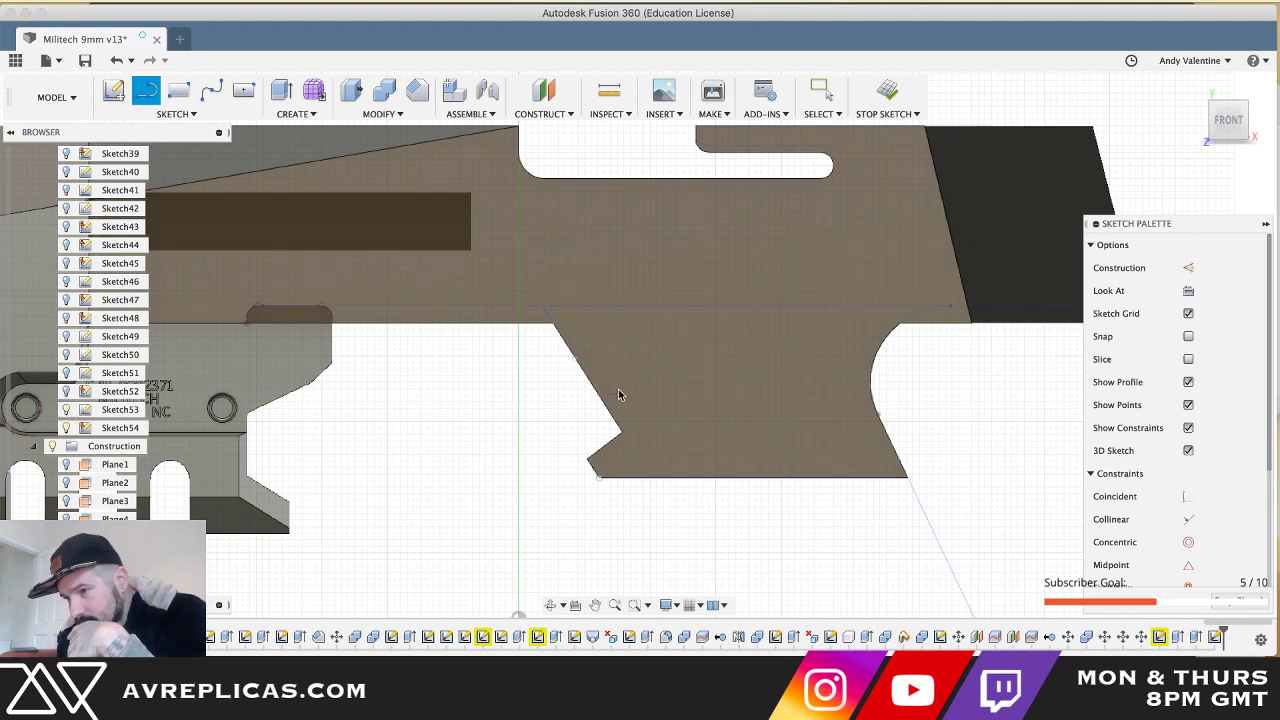
left_click(573, 363)
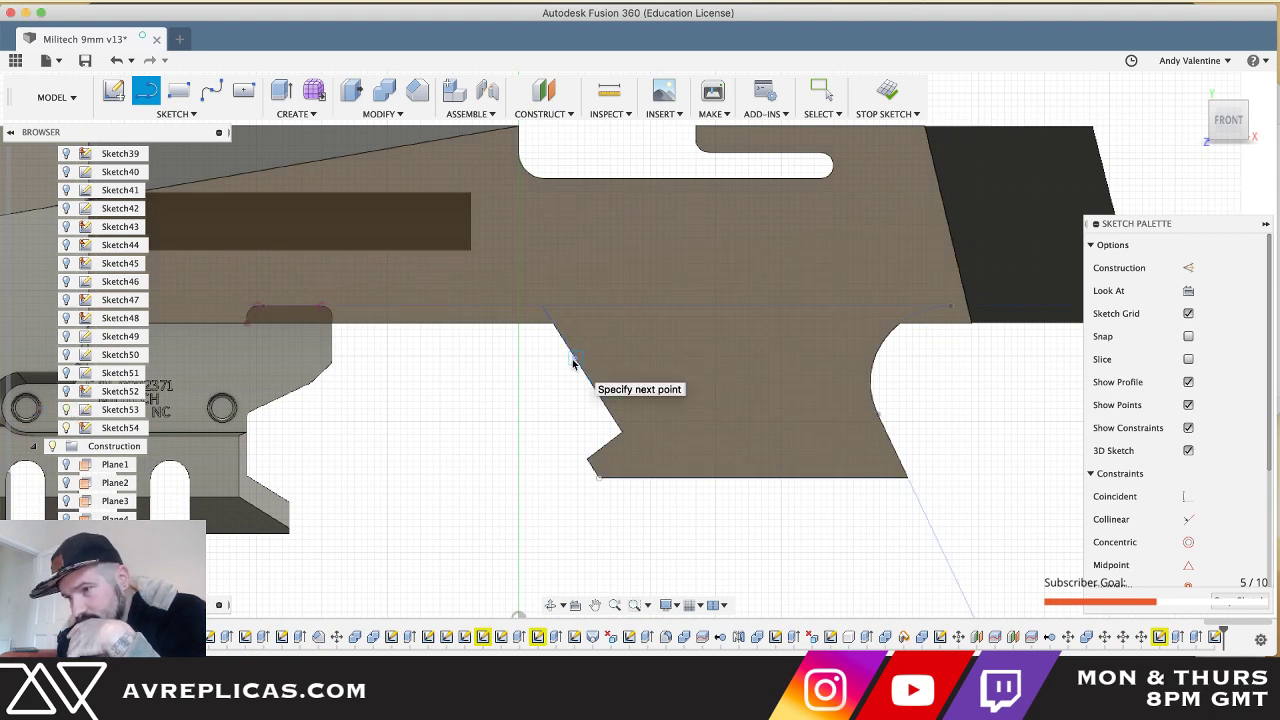
left_click(67, 410)
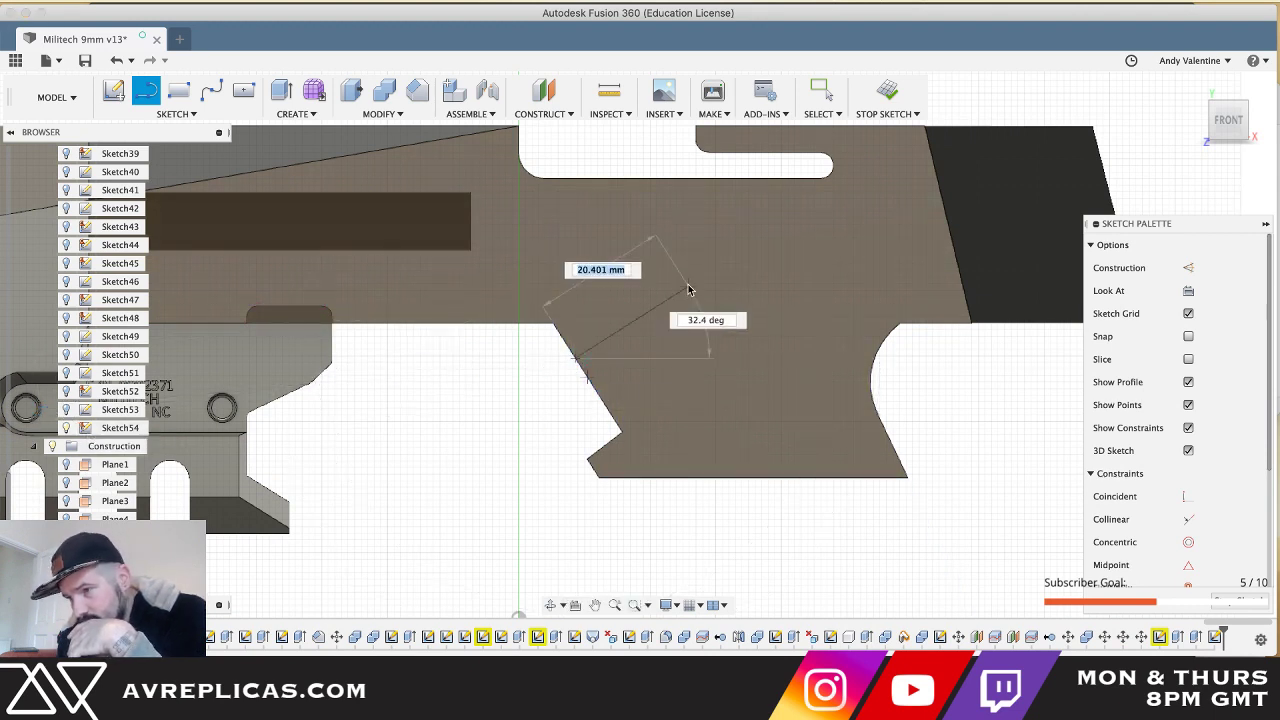
key("super+Tab")
key("super+Tab")
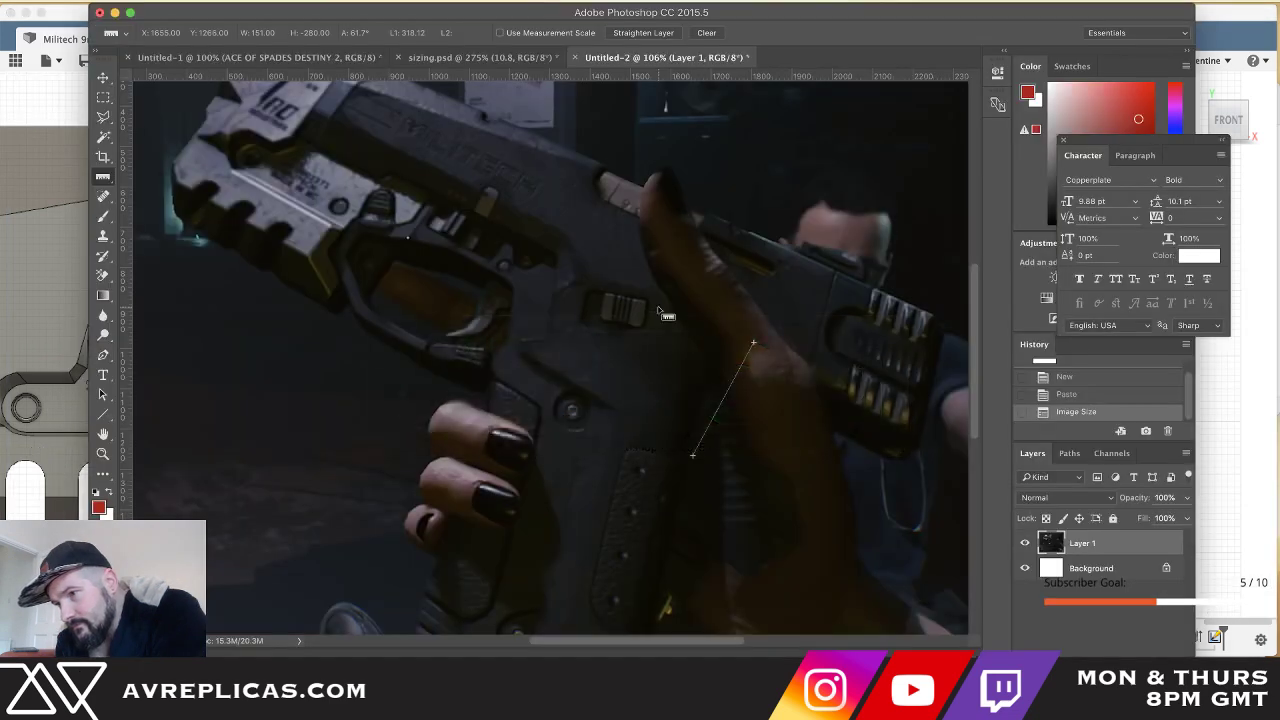
key("super+Tab")
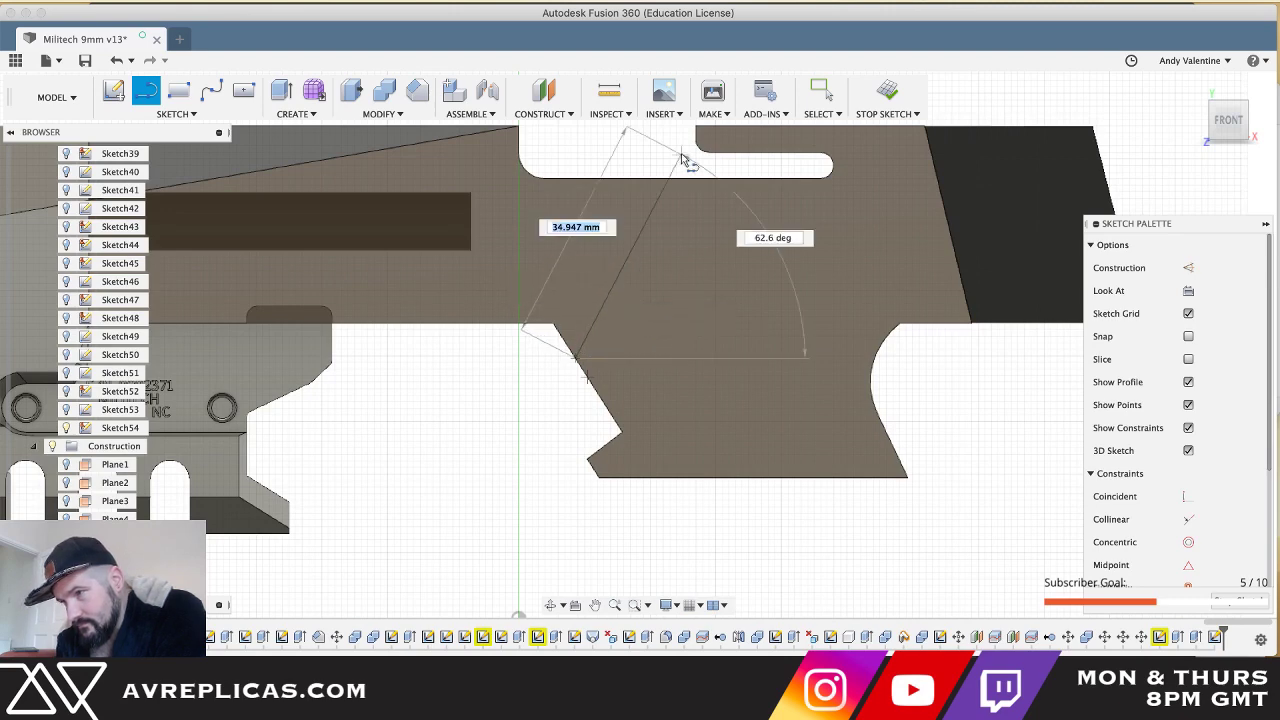
scroll(661, 213, "up", 3)
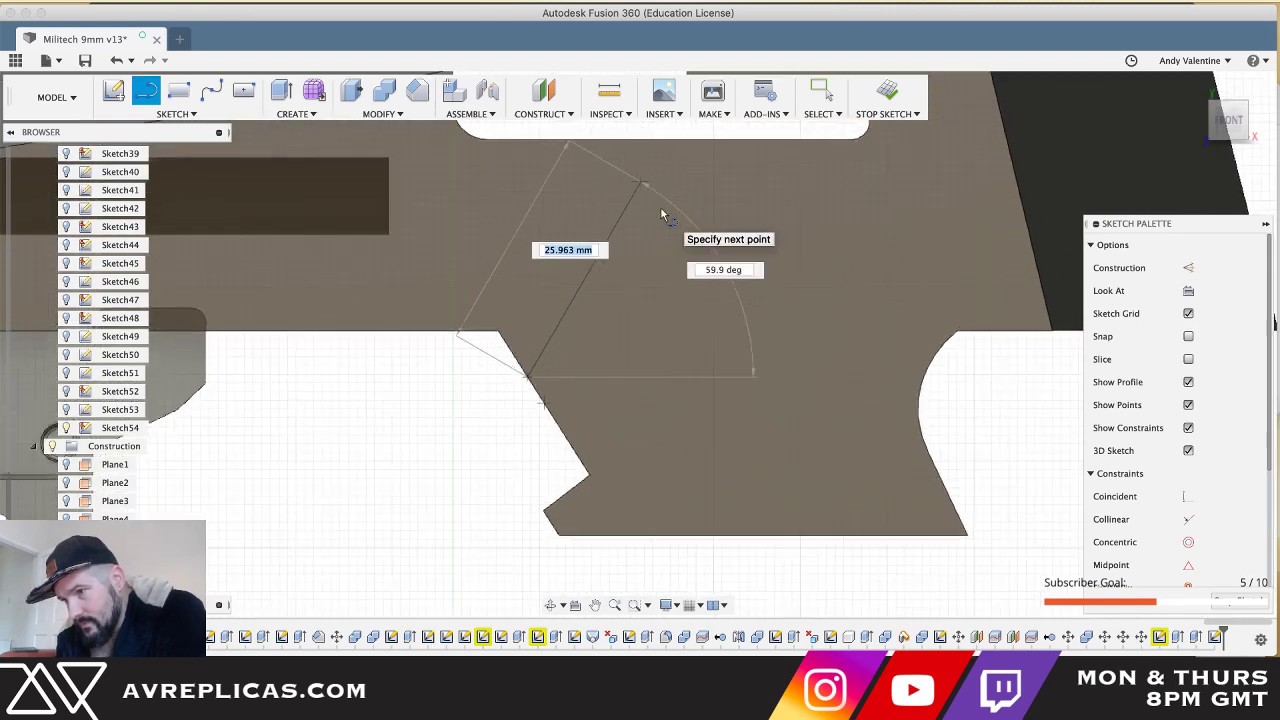
scroll(661, 213, "down", 2)
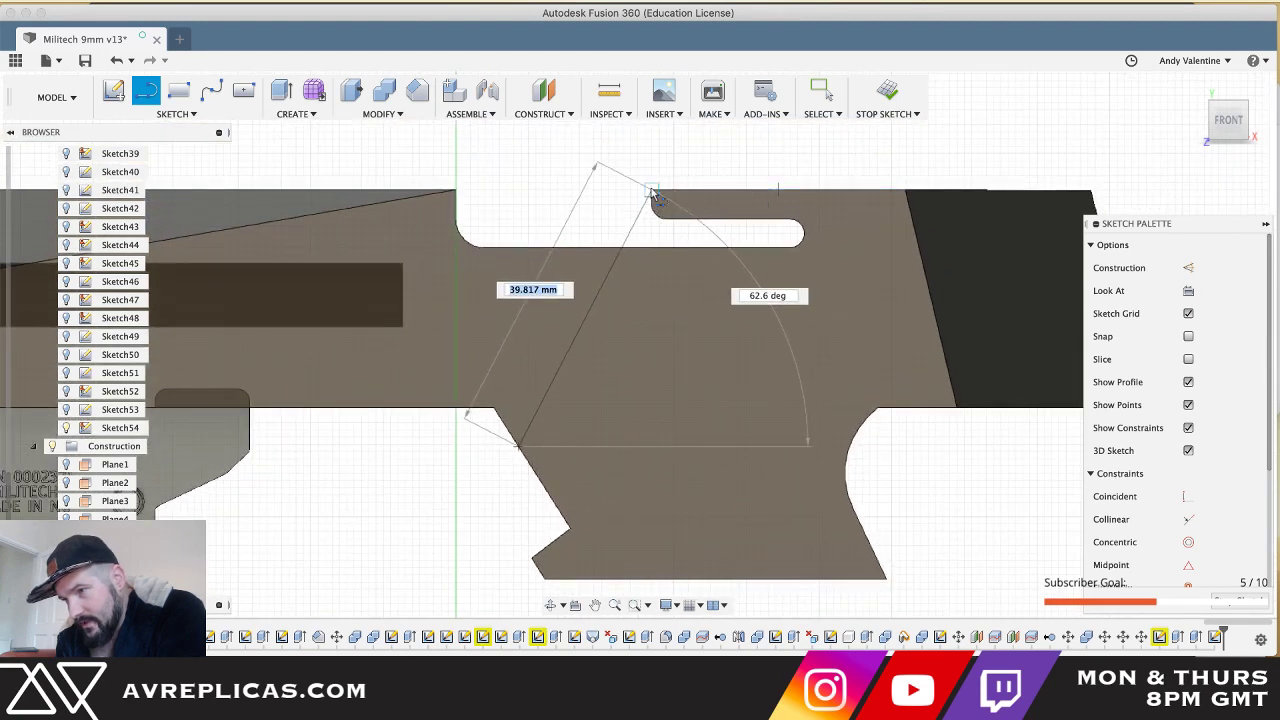
left_click(653, 181)
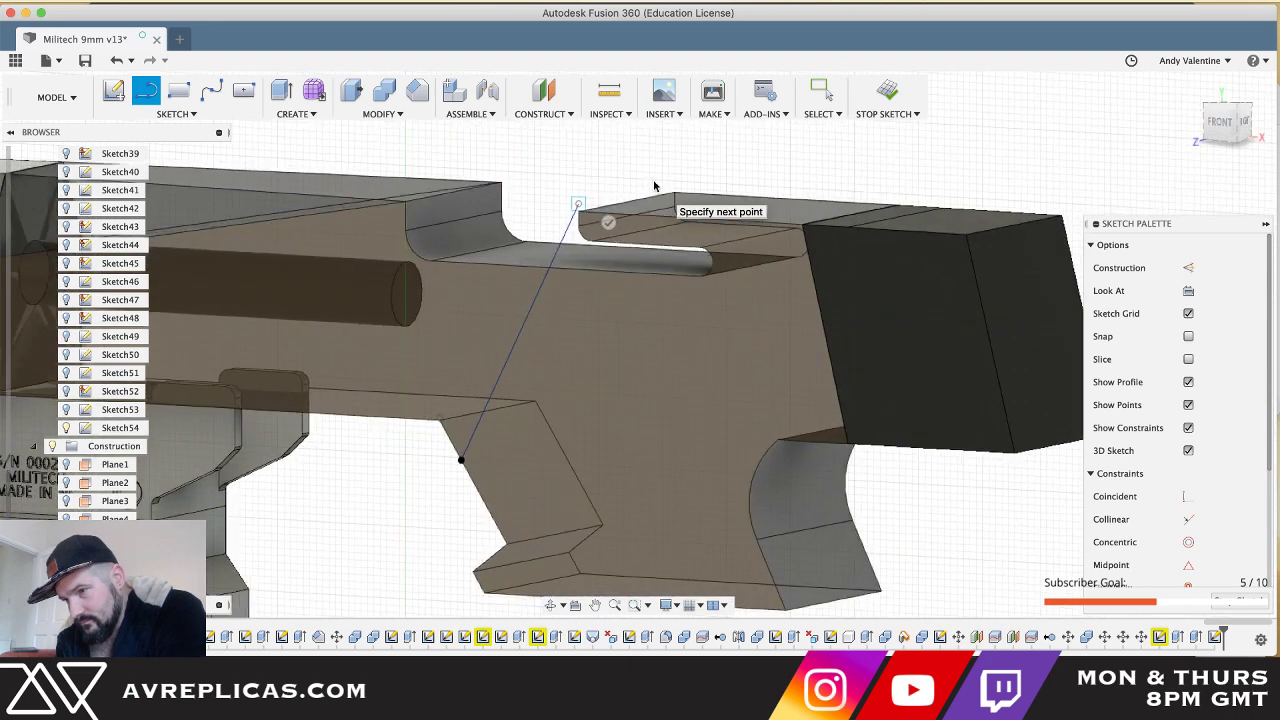
- Measure the diagonal from the frame edge behind the trigger guard across the slide on the Photoshop photo, and return to Fusion 360
key("super+Tab")
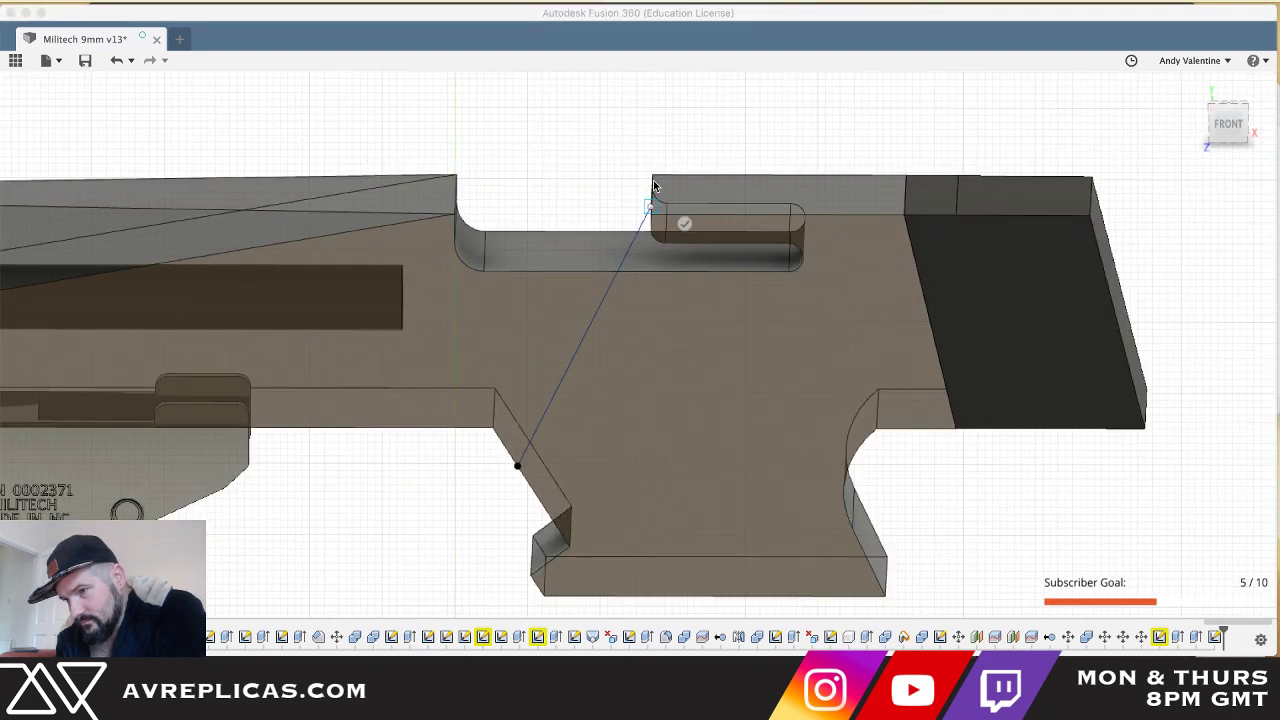
key("super+Tab")
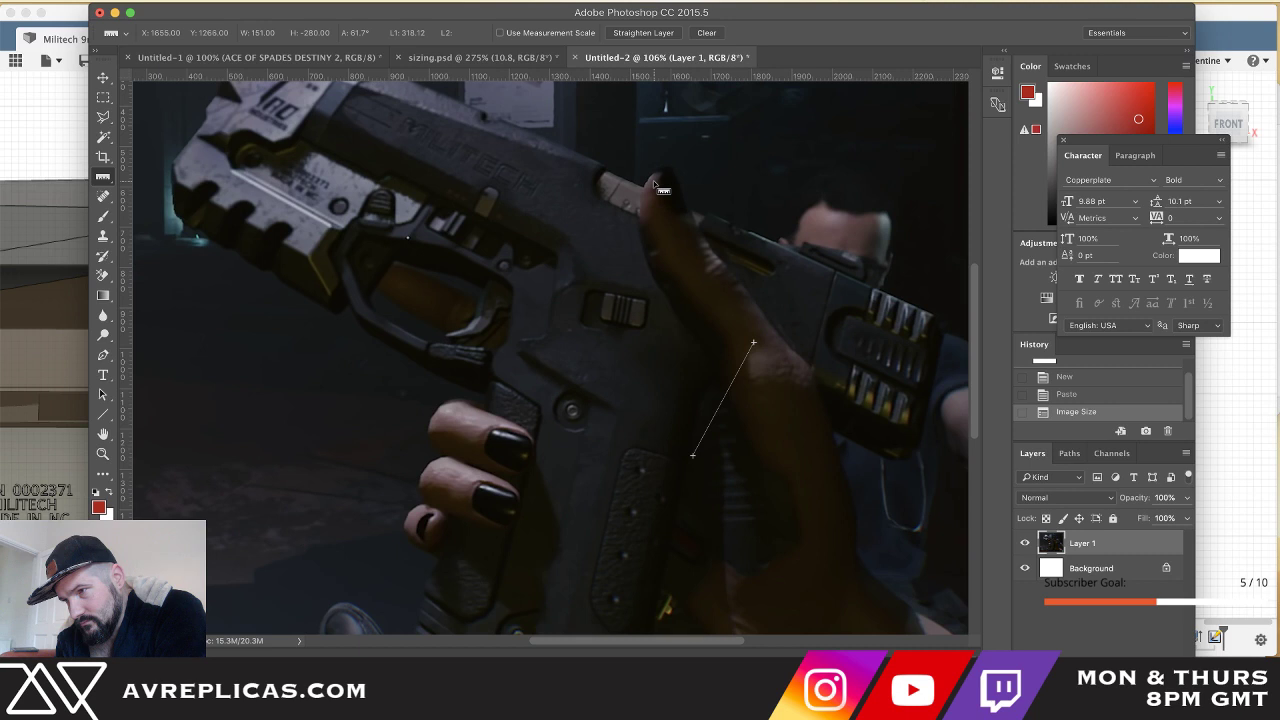
left_click_drag(555, 291, 744, 178)
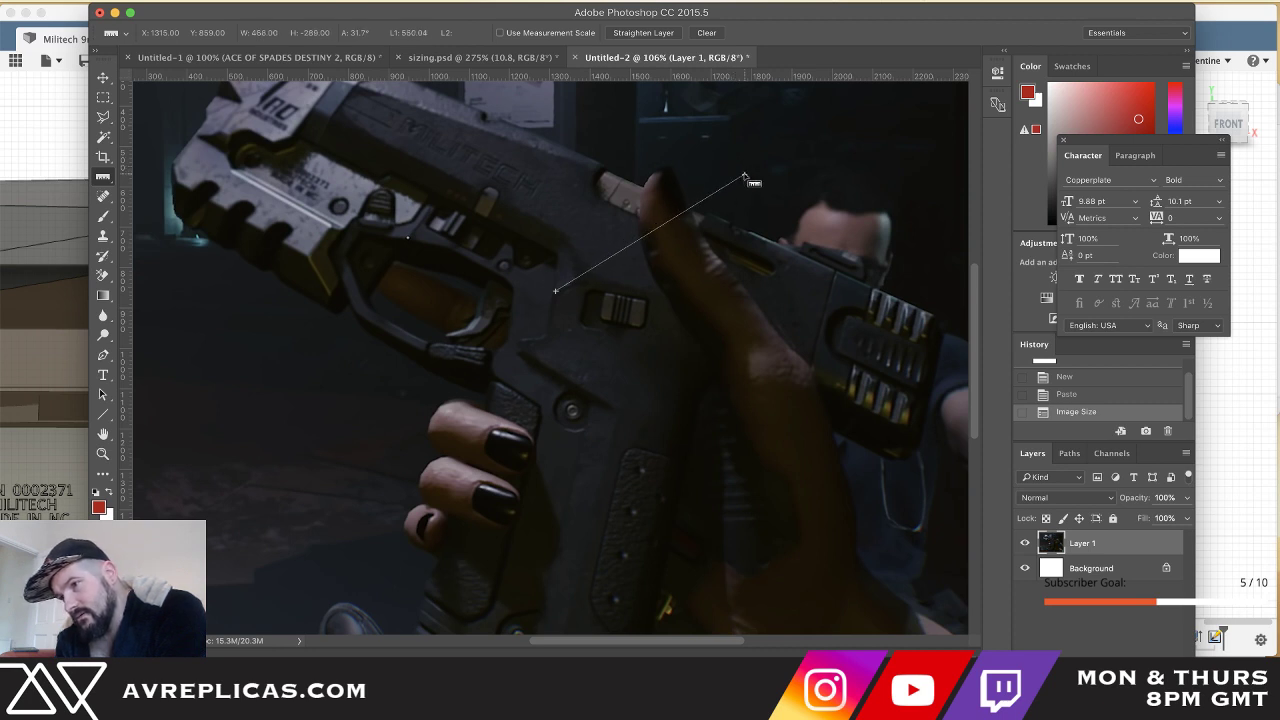
key("super+Tab")
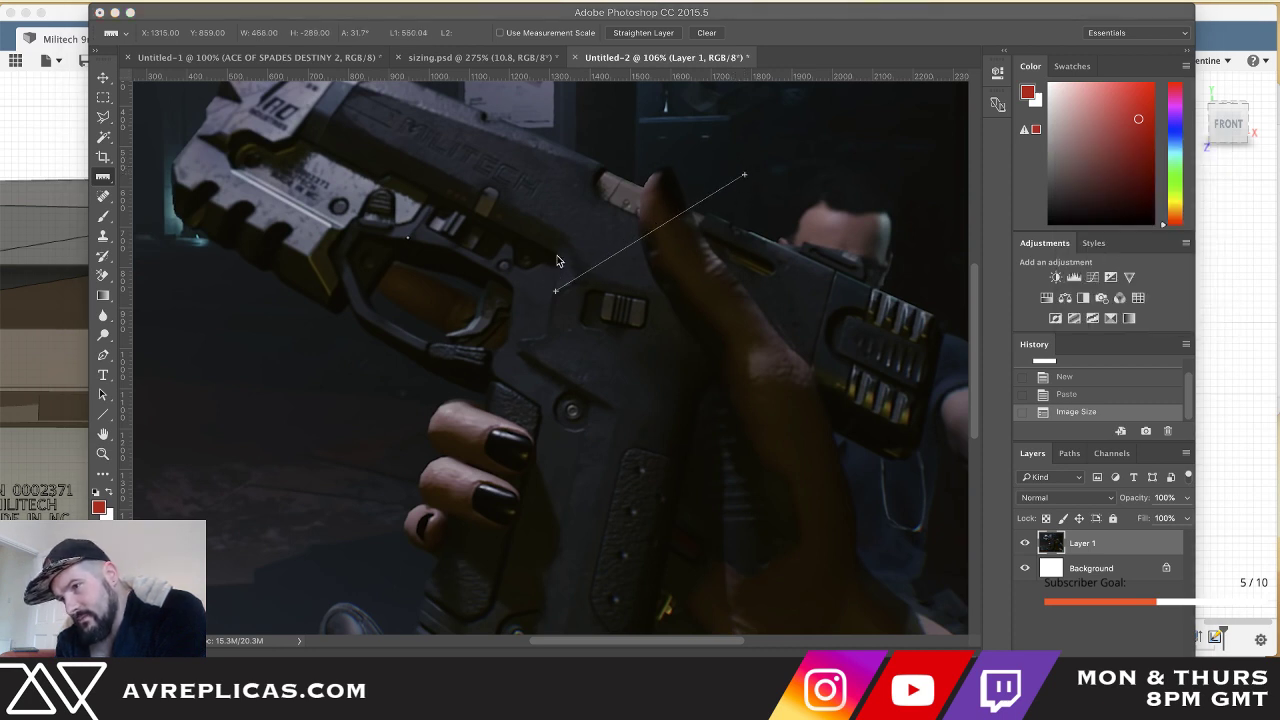
key("super+Tab")
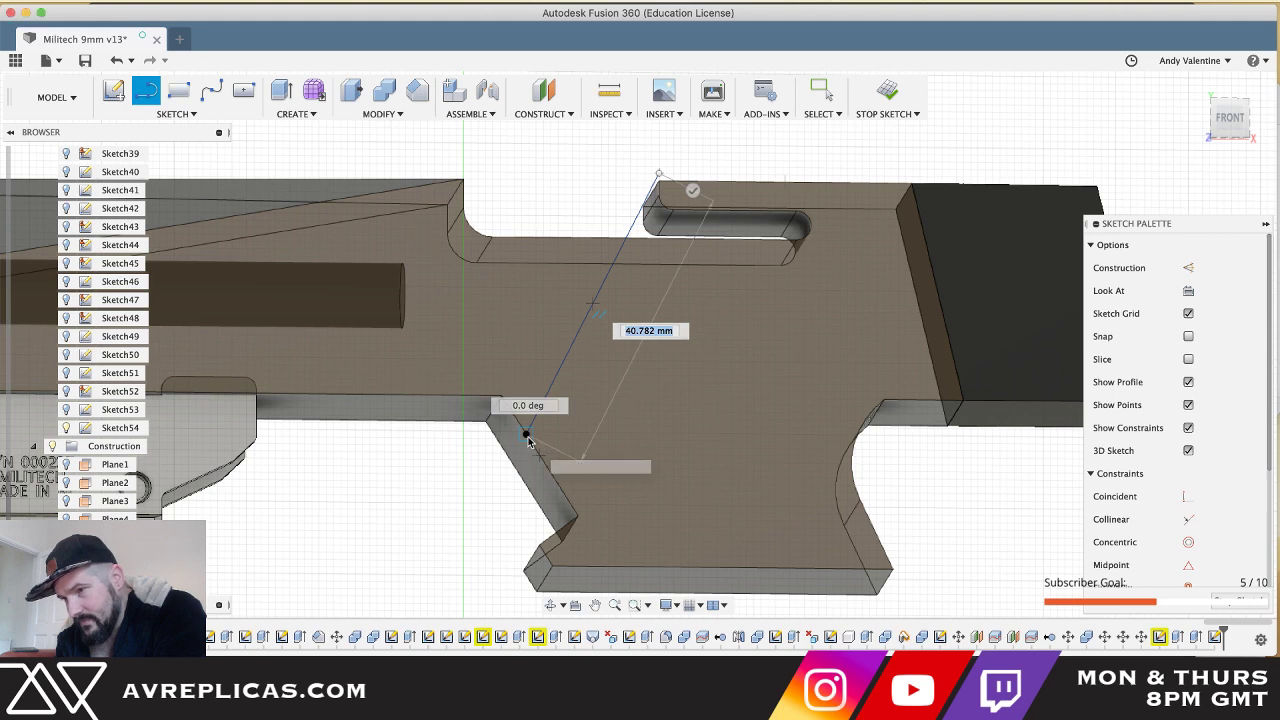
- End the line command and delete the diagonal line between the grip's front edge and the slide notch
left_click(526, 434)
key("Escape")
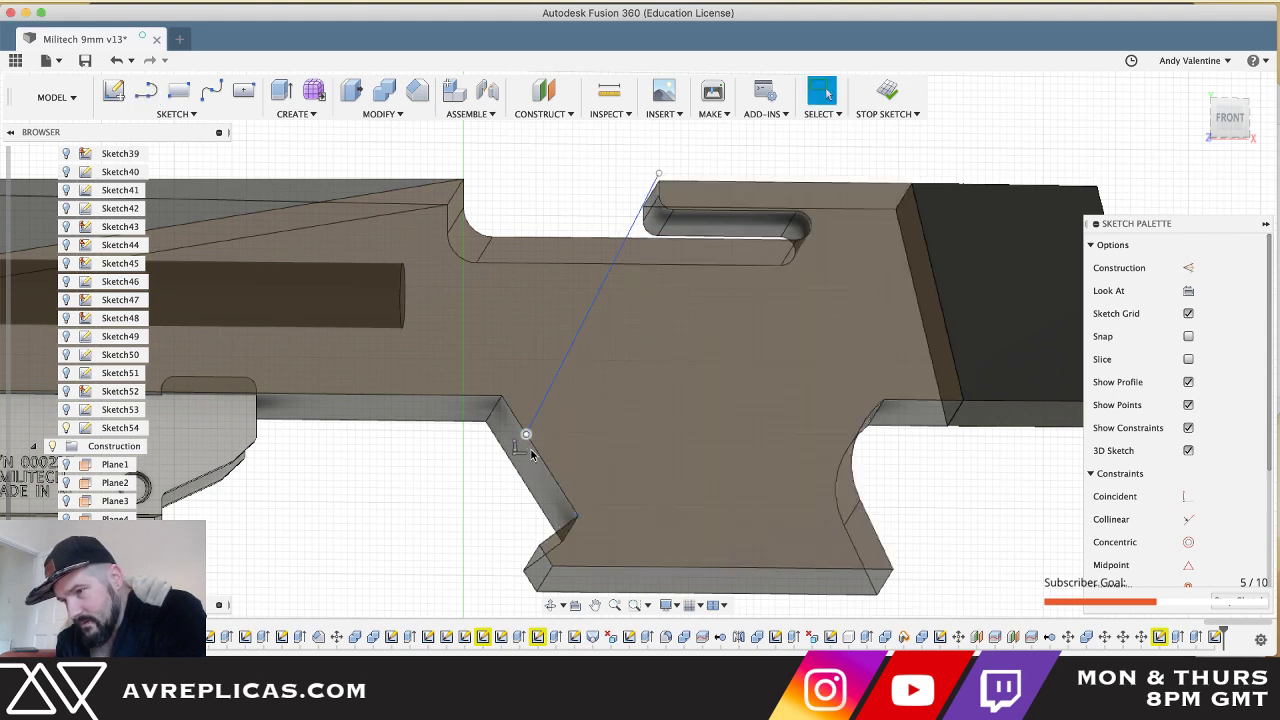
left_click(550, 392)
key("Delete")
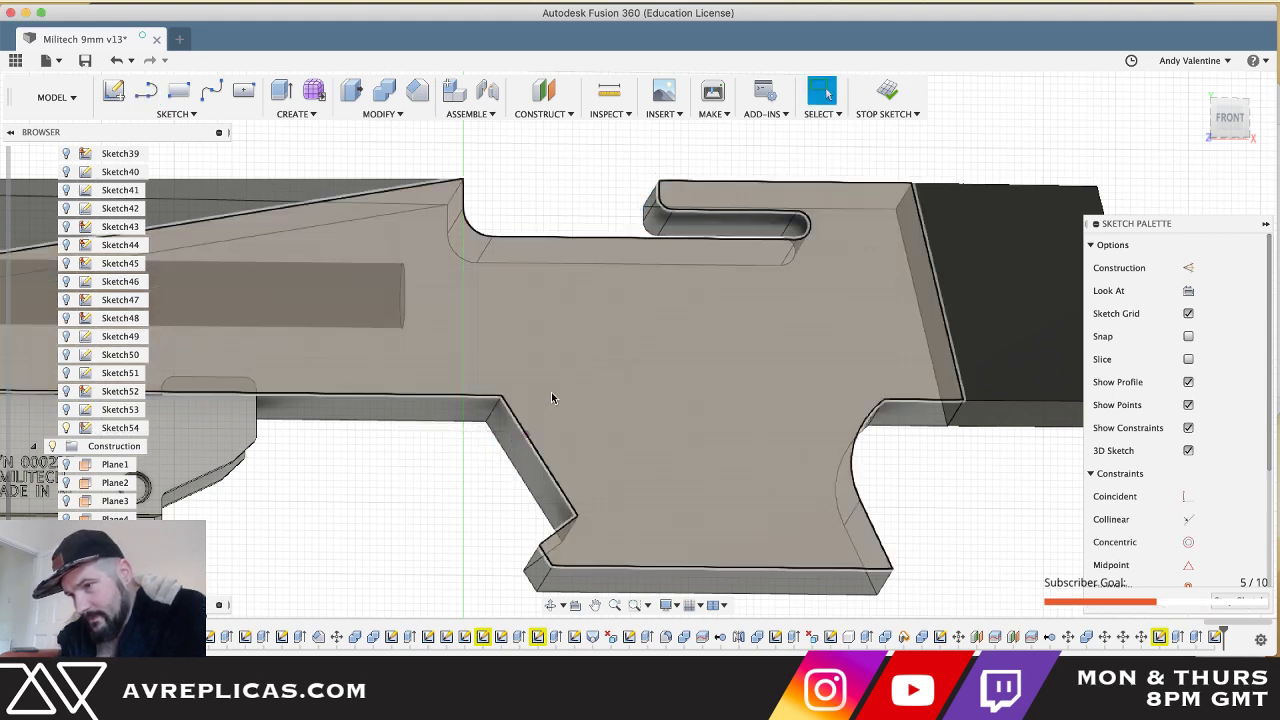
- Measure the short edge segments behind the trigger guard on the Photoshop photo, and switch back to Fusion 360
key("super+Tab")
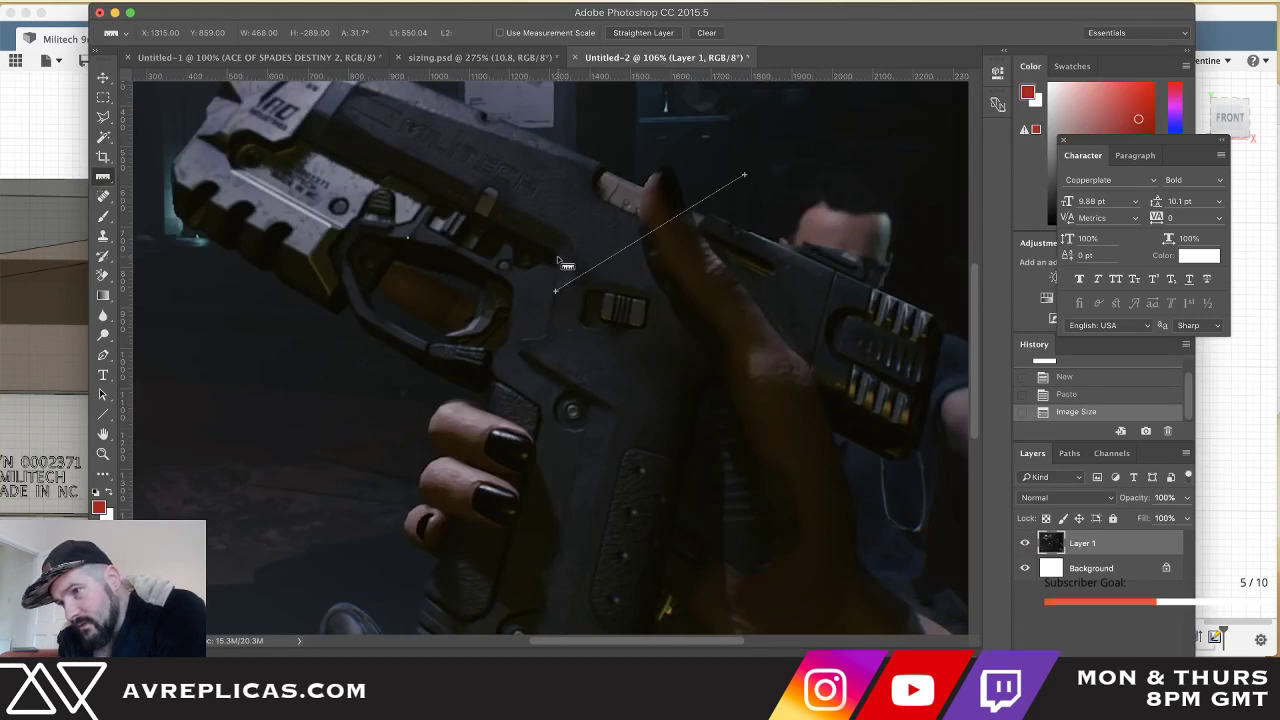
left_click_drag(558, 259, 556, 297)
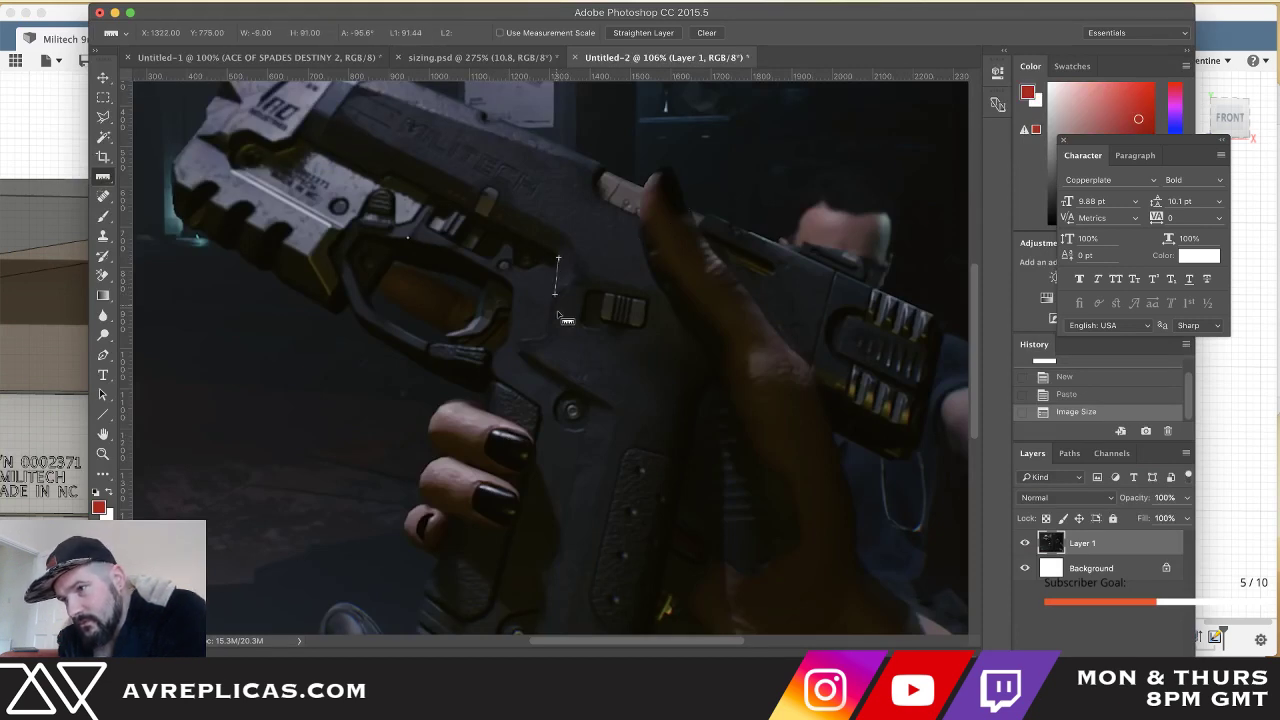
left_click_drag(548, 336, 549, 312)
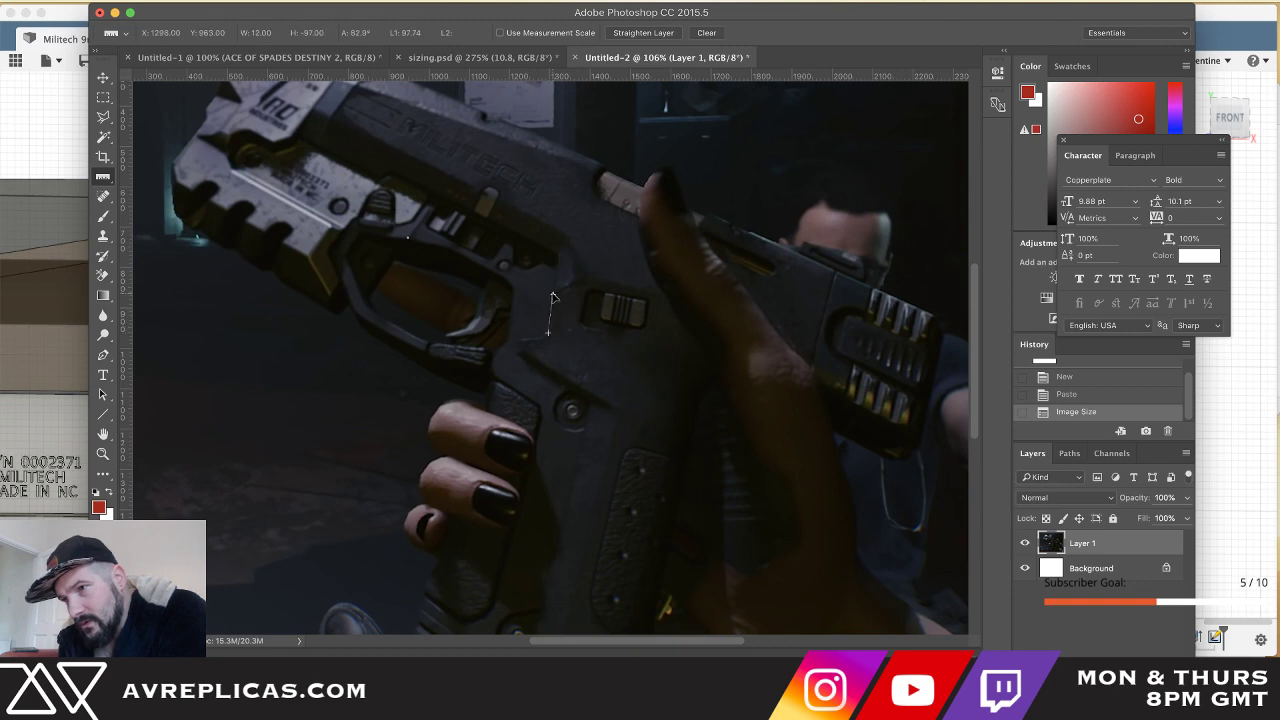
key("super+Tab")
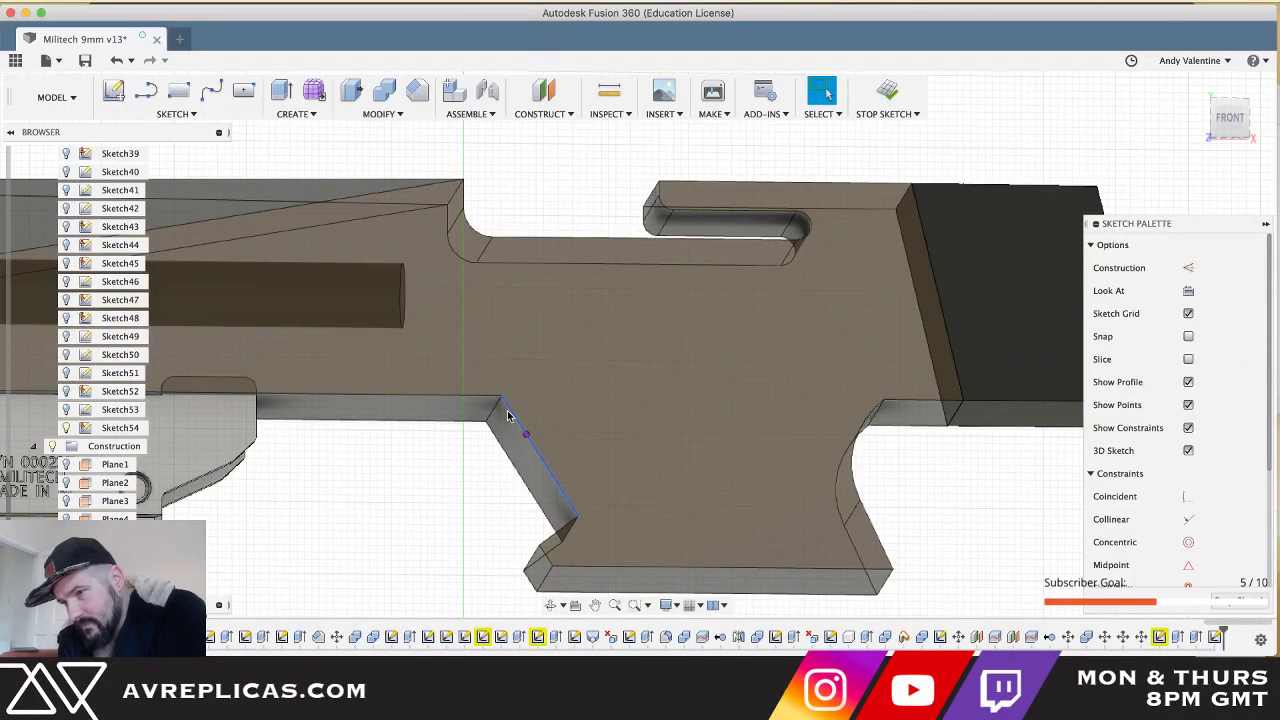
- Draw a 9.2 mm line down the grip's sloping front edge from its upper corner
left_click(508, 414)
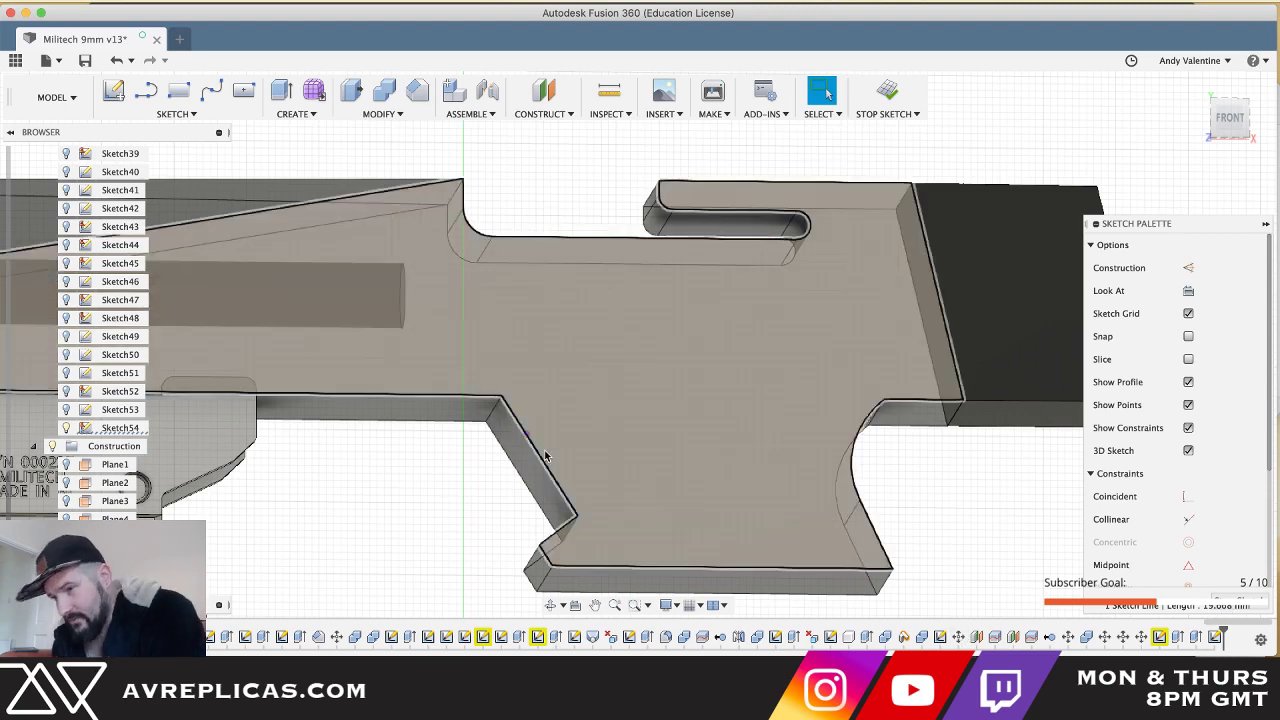
key("l")
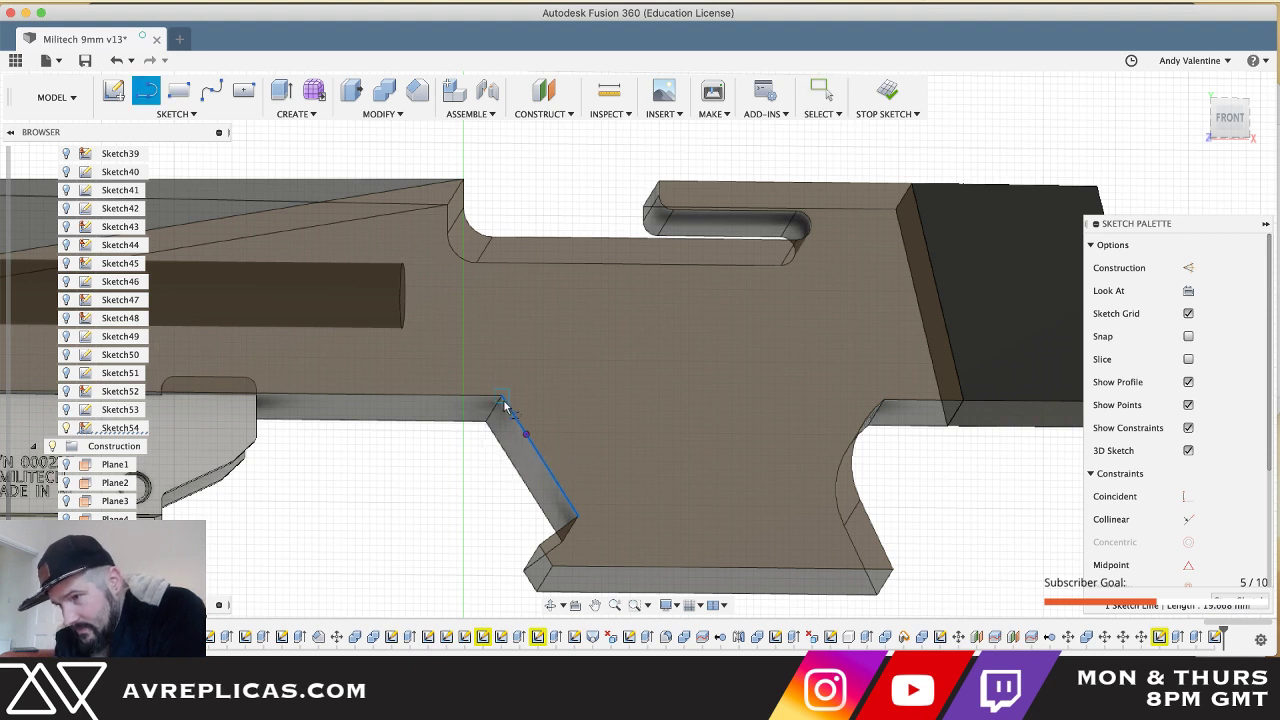
left_click(502, 401)
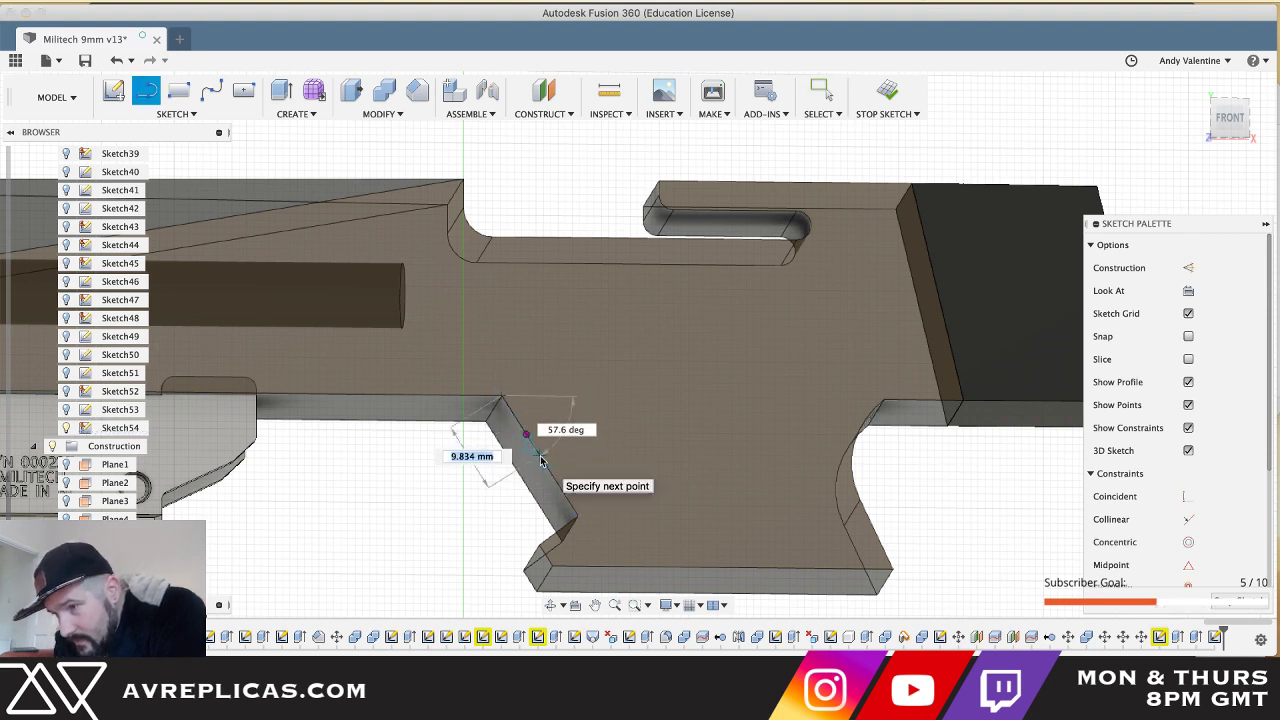
type("9")
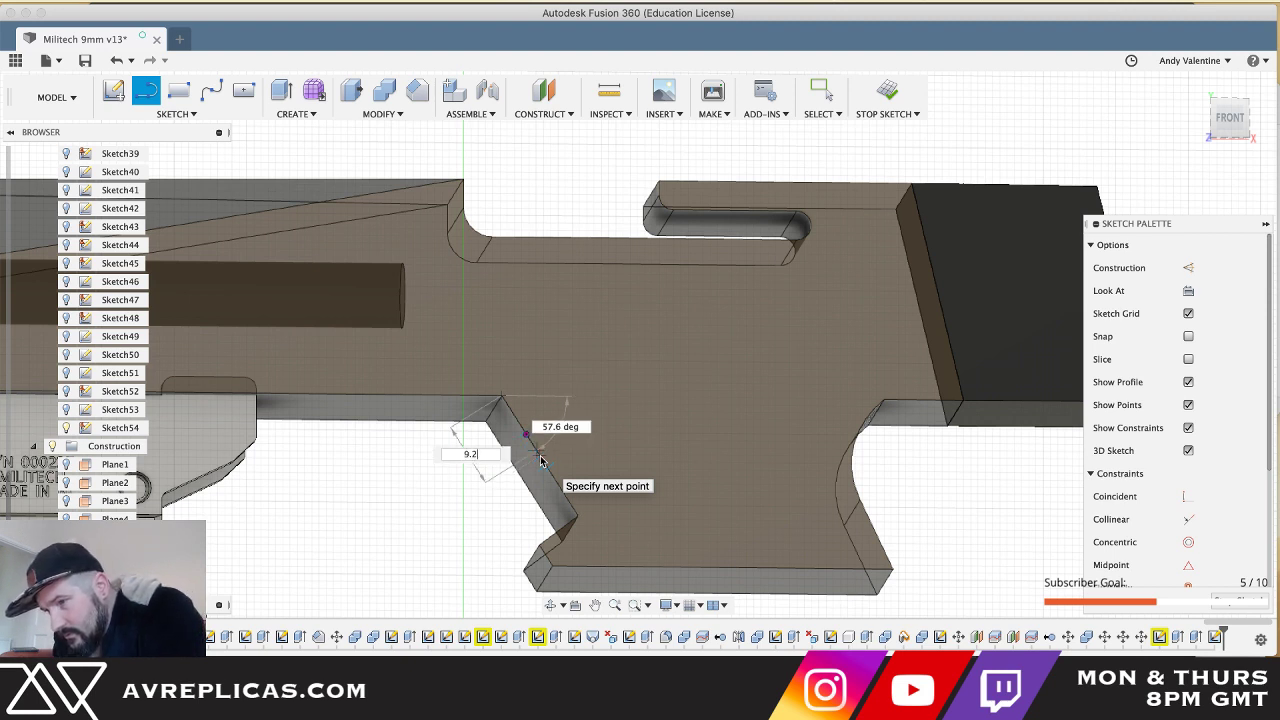
type(".2")
key("Return")
key("Escape")
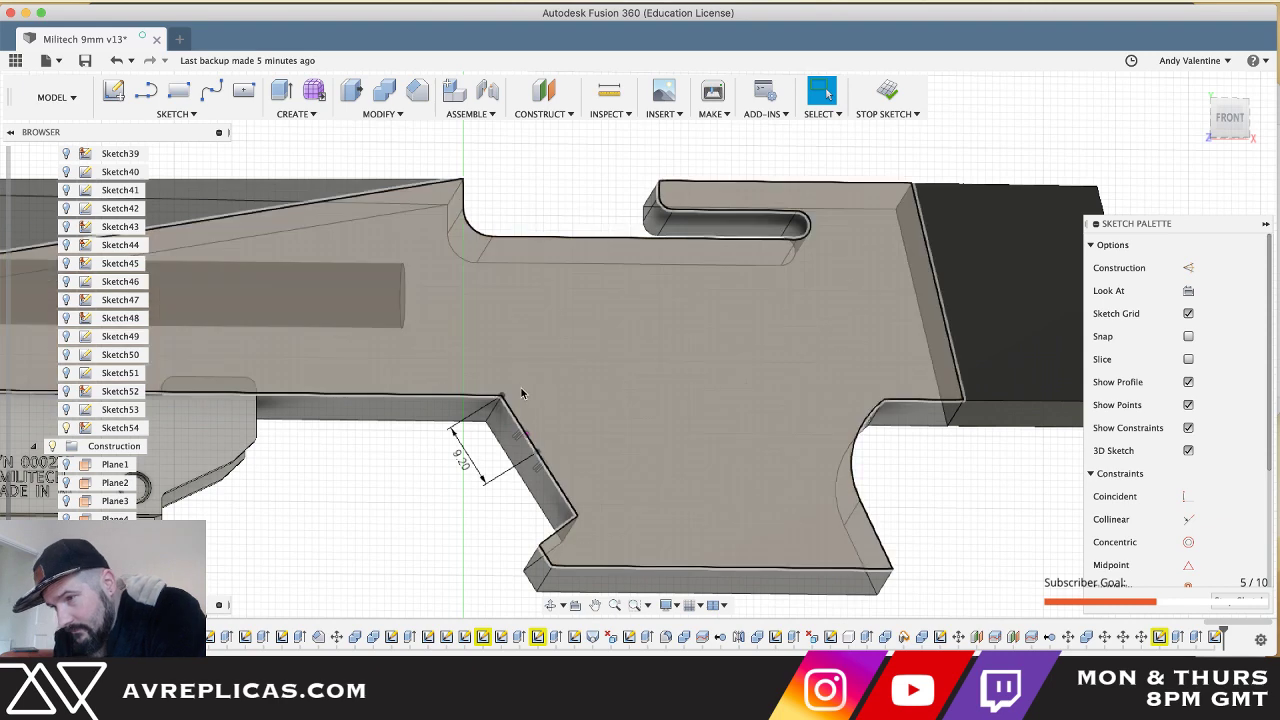
- Draw a diagonal line about 43.6 mm long from the lower end of the 9.2 mm line to just above the slide notch
middle_click_drag(521, 393, 472, 436, "shift")
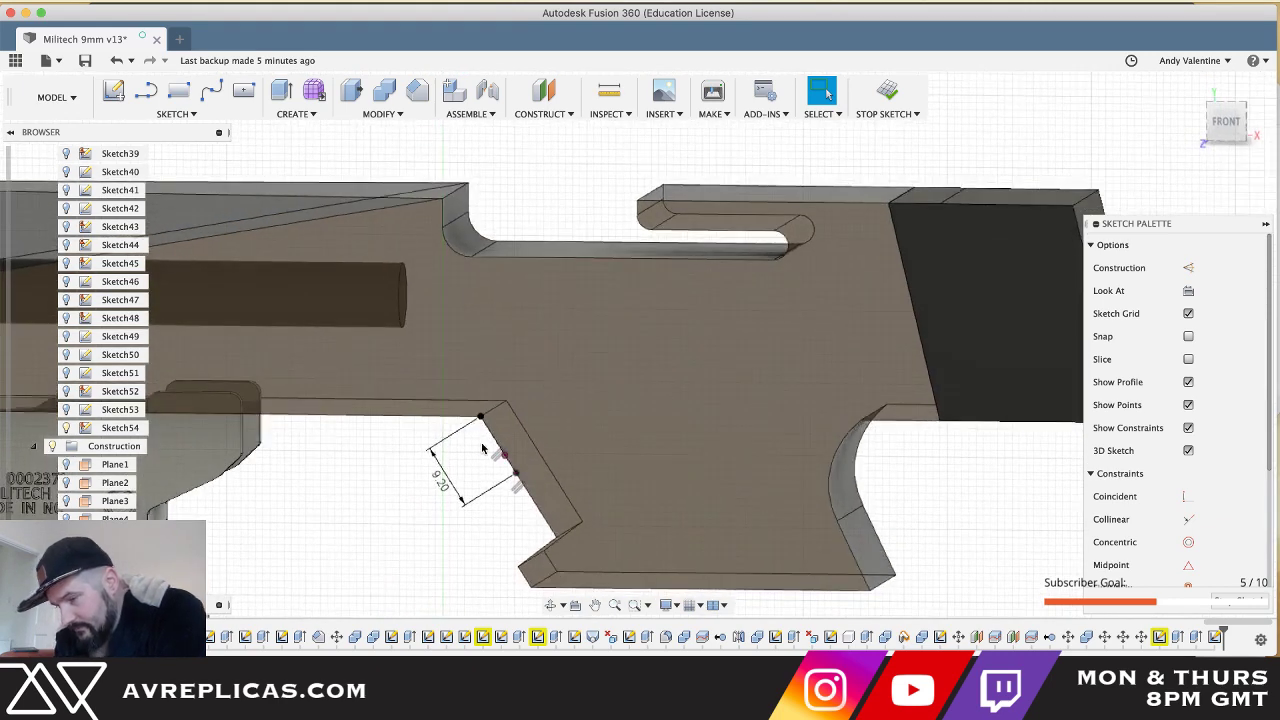
key("l")
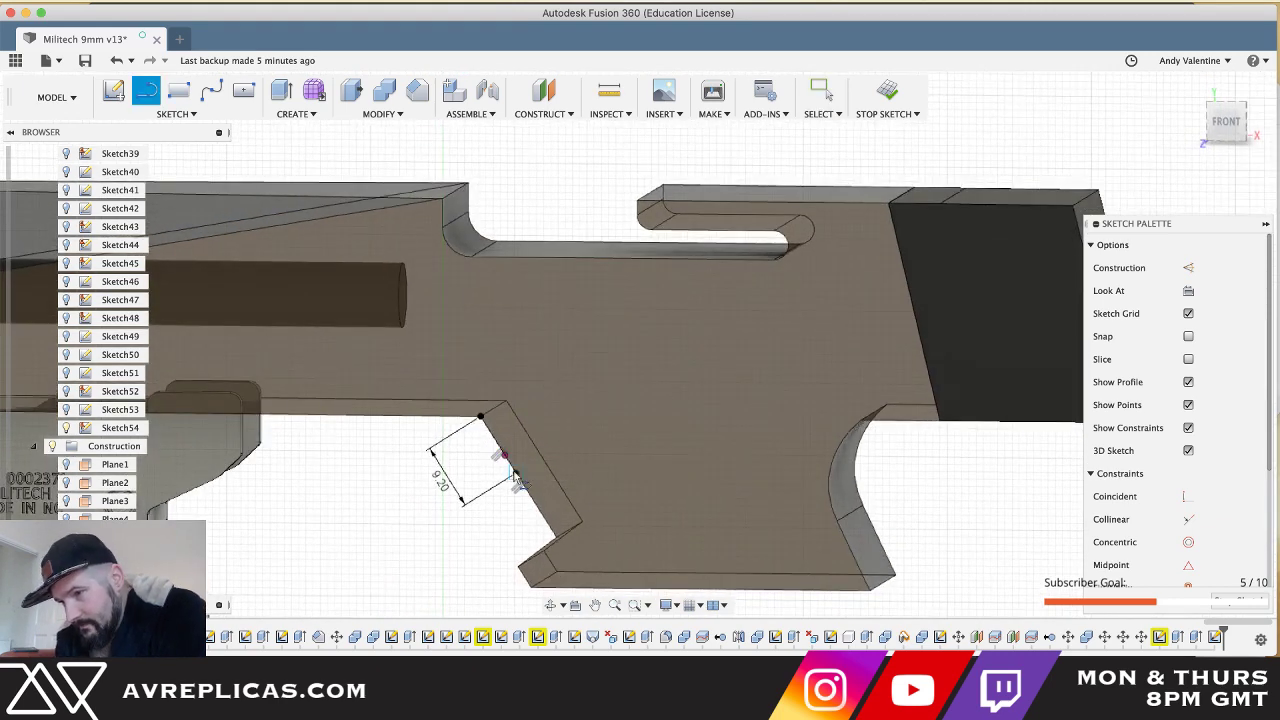
left_click(514, 471)
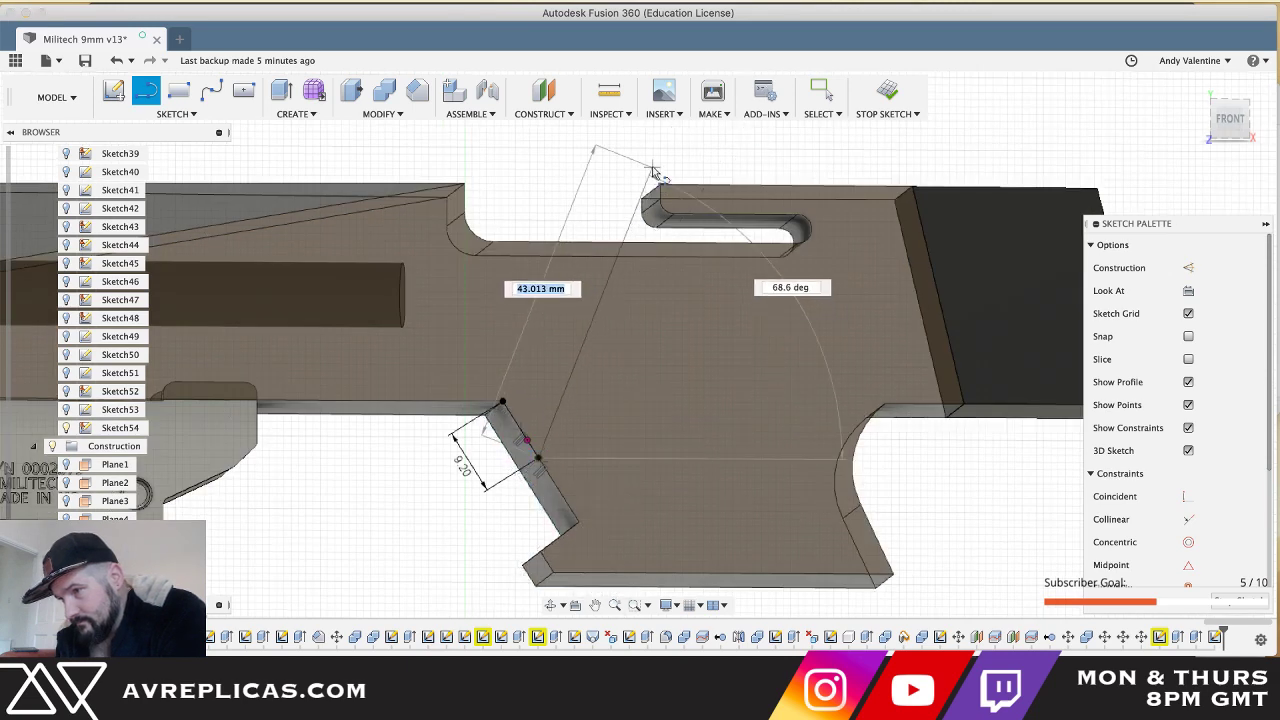
middle_click_drag(657, 168, 656, 167, "shift")
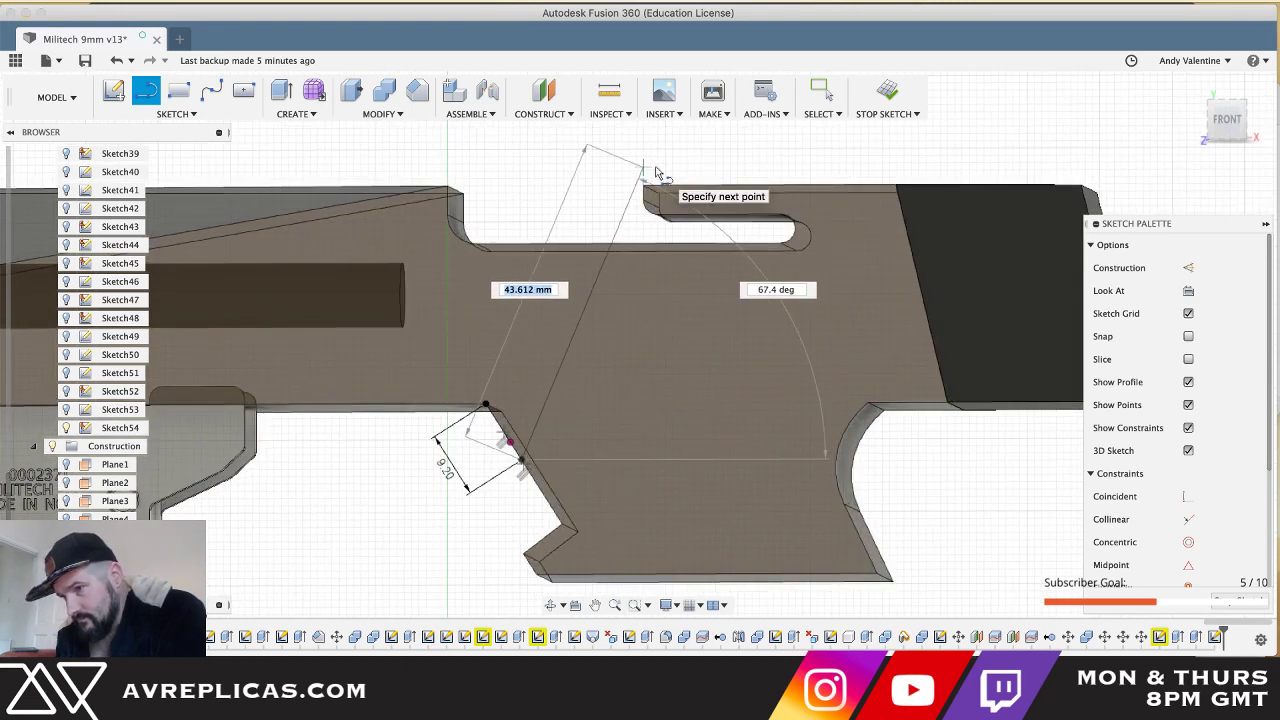
left_click(655, 172)
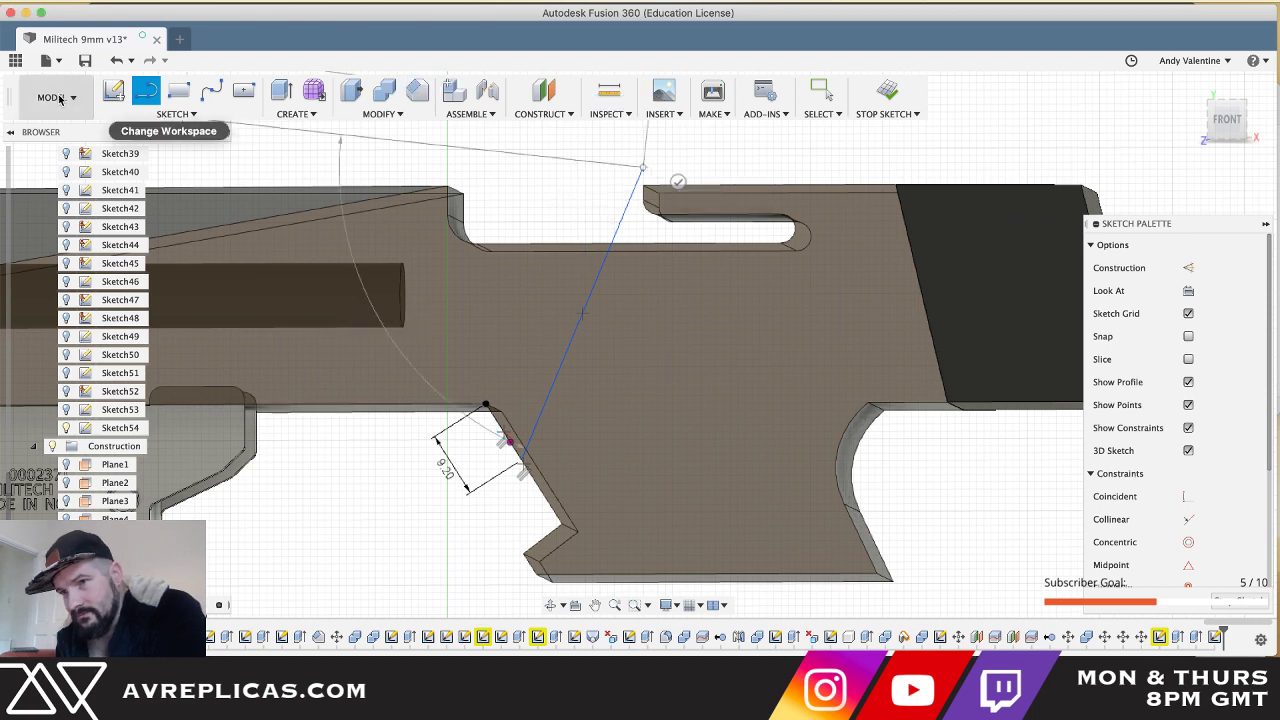
key("Escape")
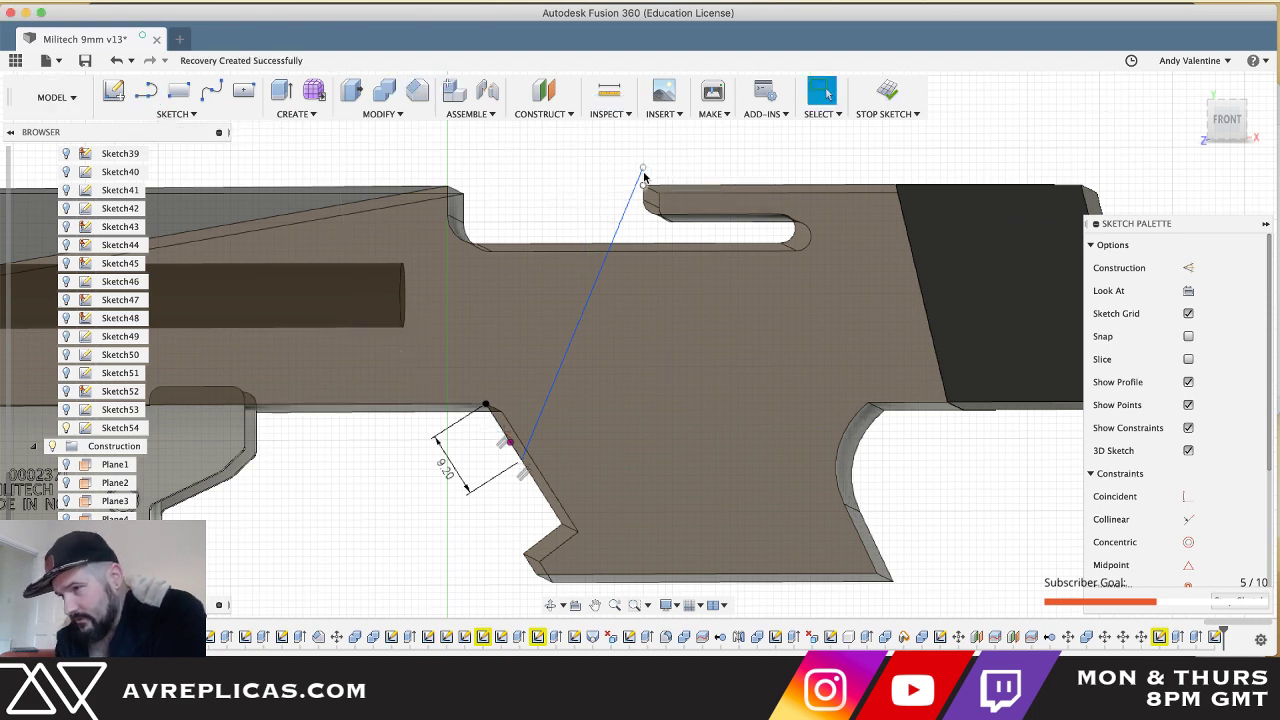
- In the Patch workspace, extrude the diagonal line and its chained 9.2 mm line as a new surface by about -47.17 mm through the frame
middle_click_drag(212, 288, 270, 275, "shift")
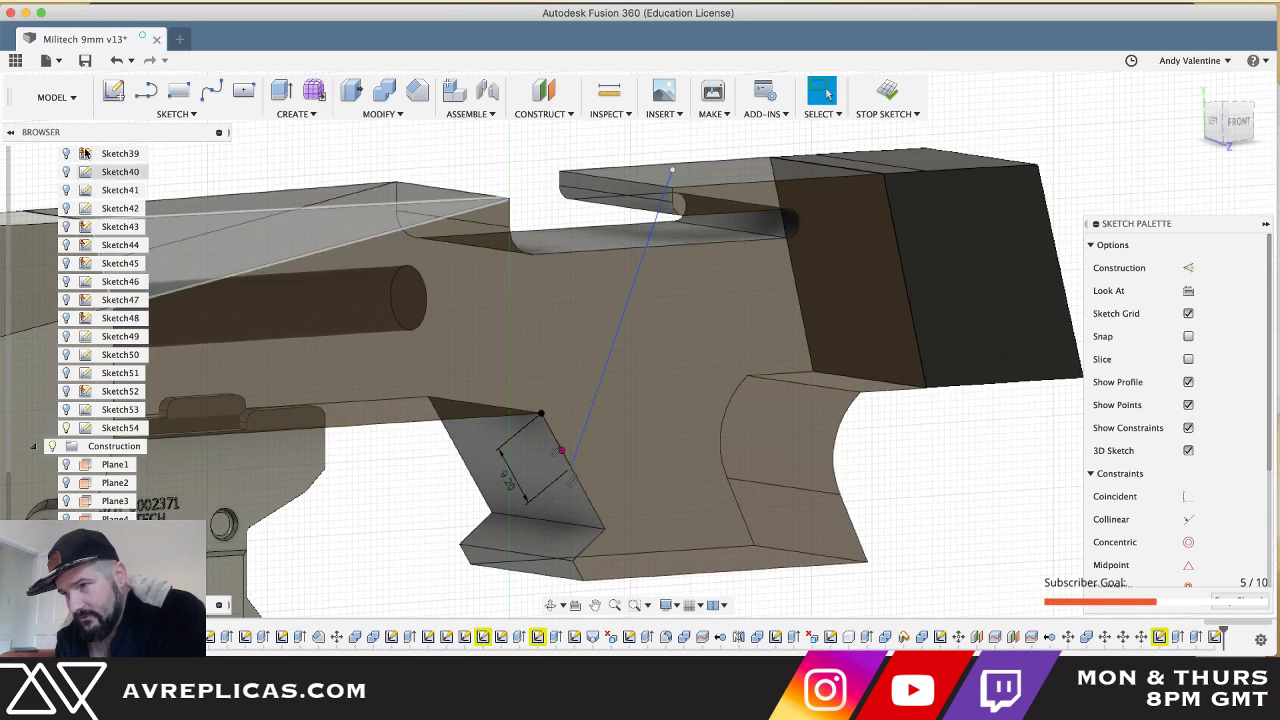
left_click(37, 106)
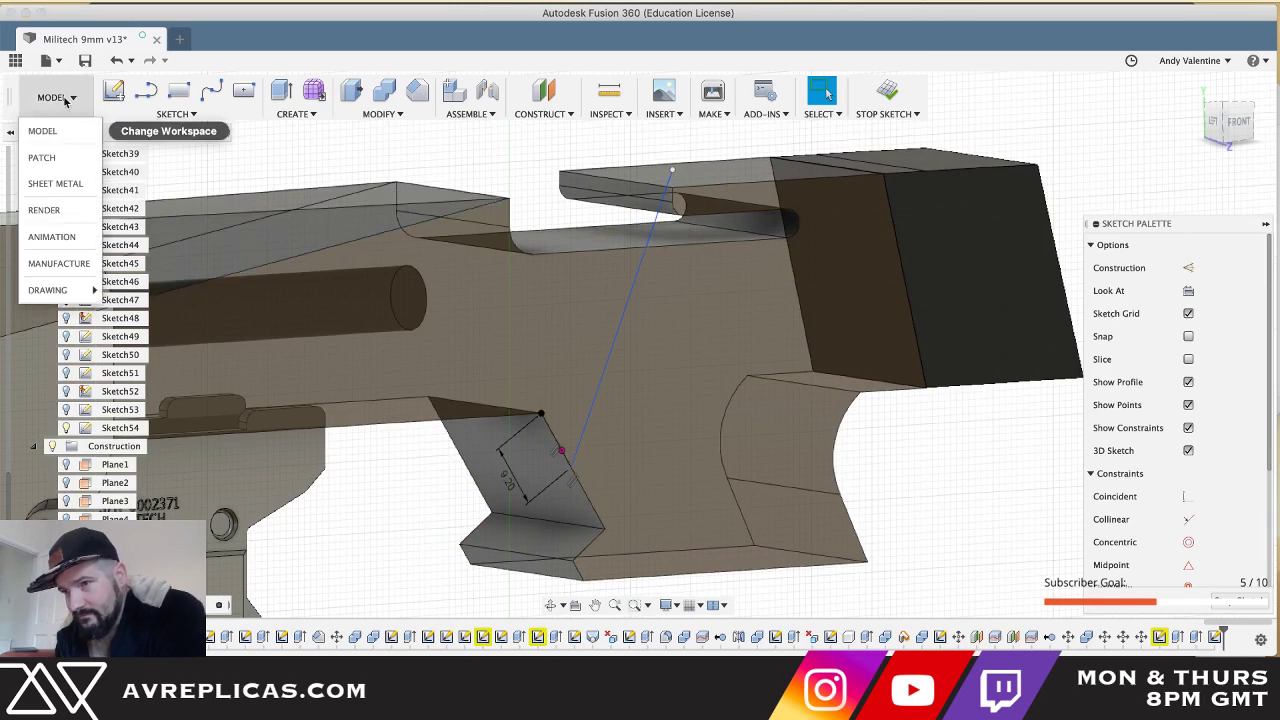
left_click(60, 158)
left_click(657, 214)
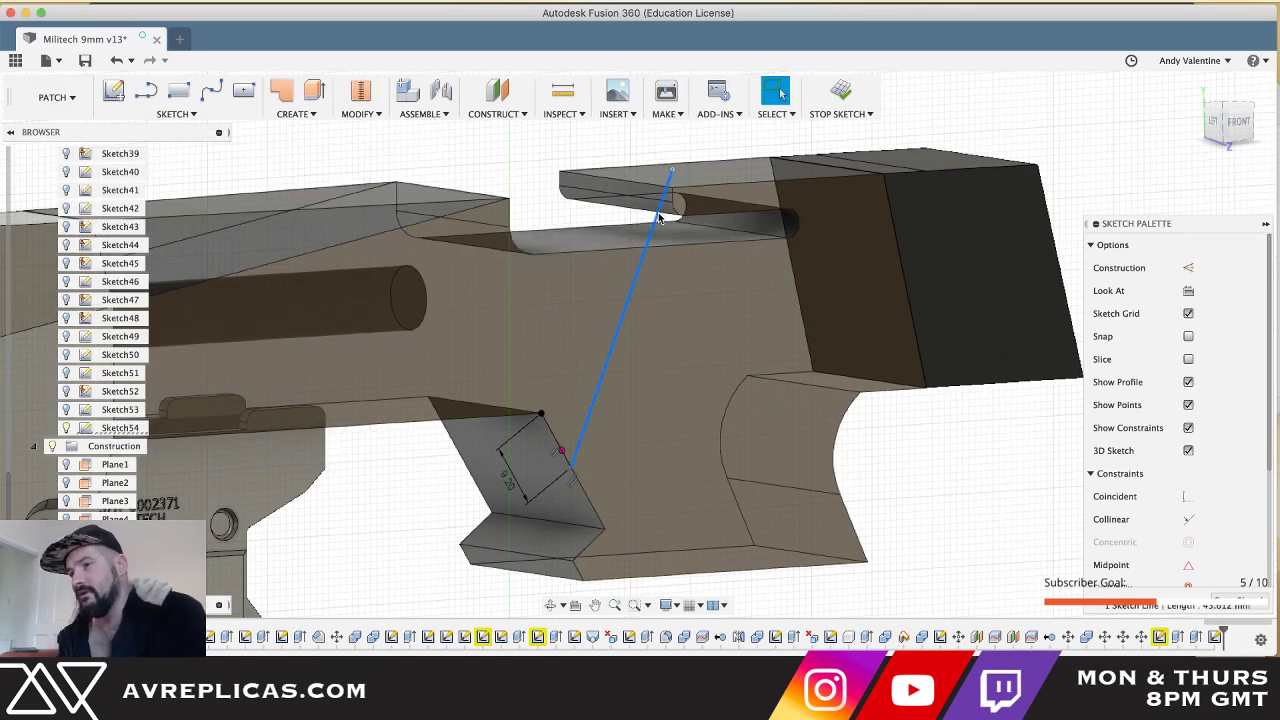
left_click(313, 91)
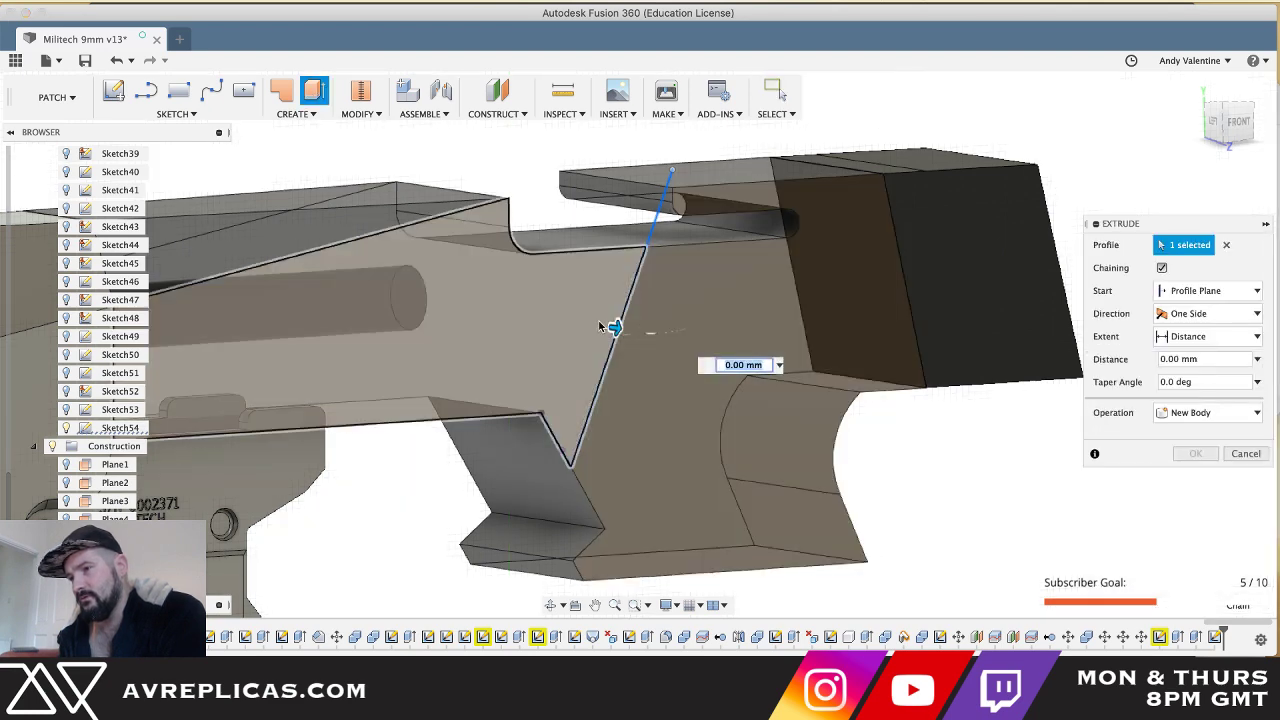
left_click_drag(614, 334, 422, 316)
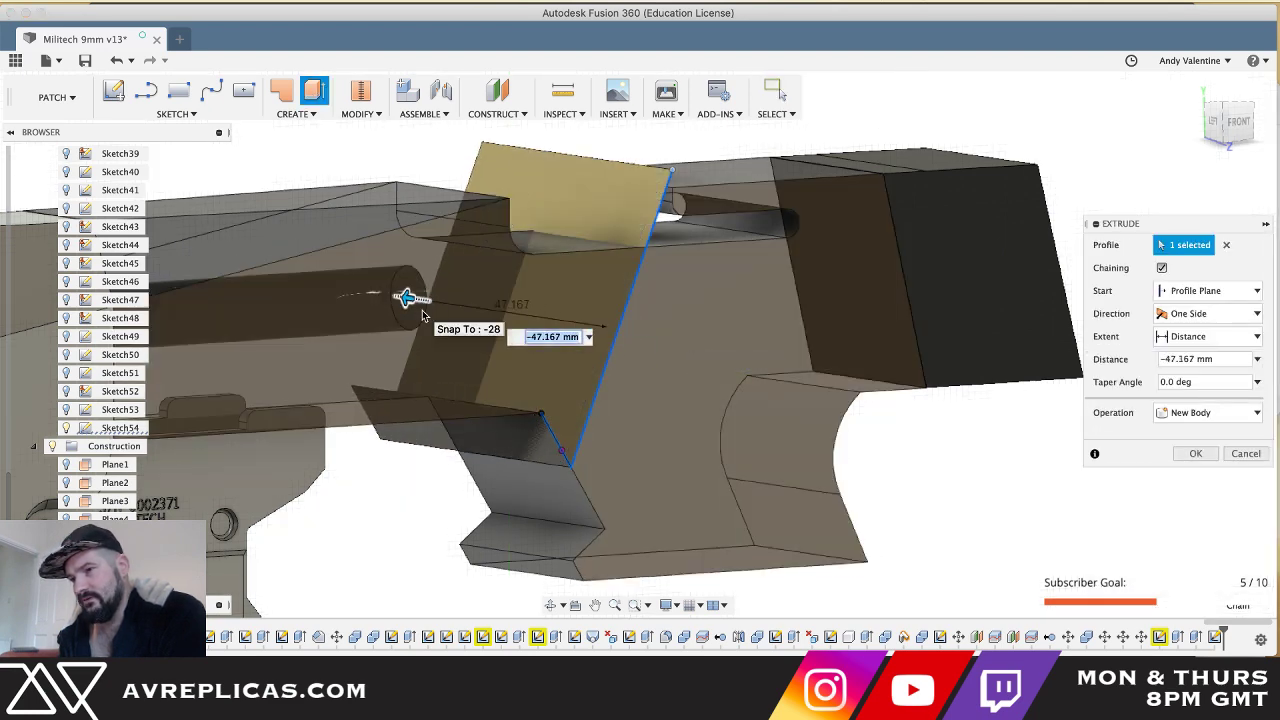
key("Return")
scroll(422, 316, "up", 10, "shift")
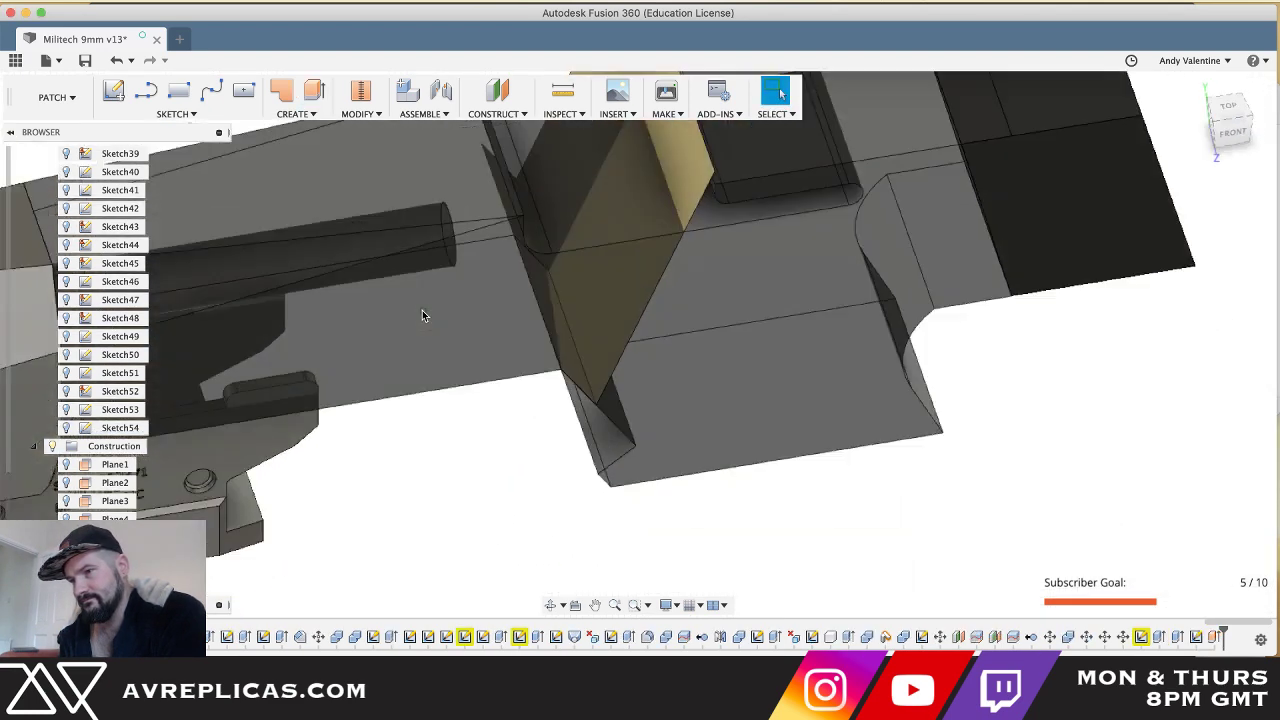
scroll(422, 316, "down", 5, "shift")
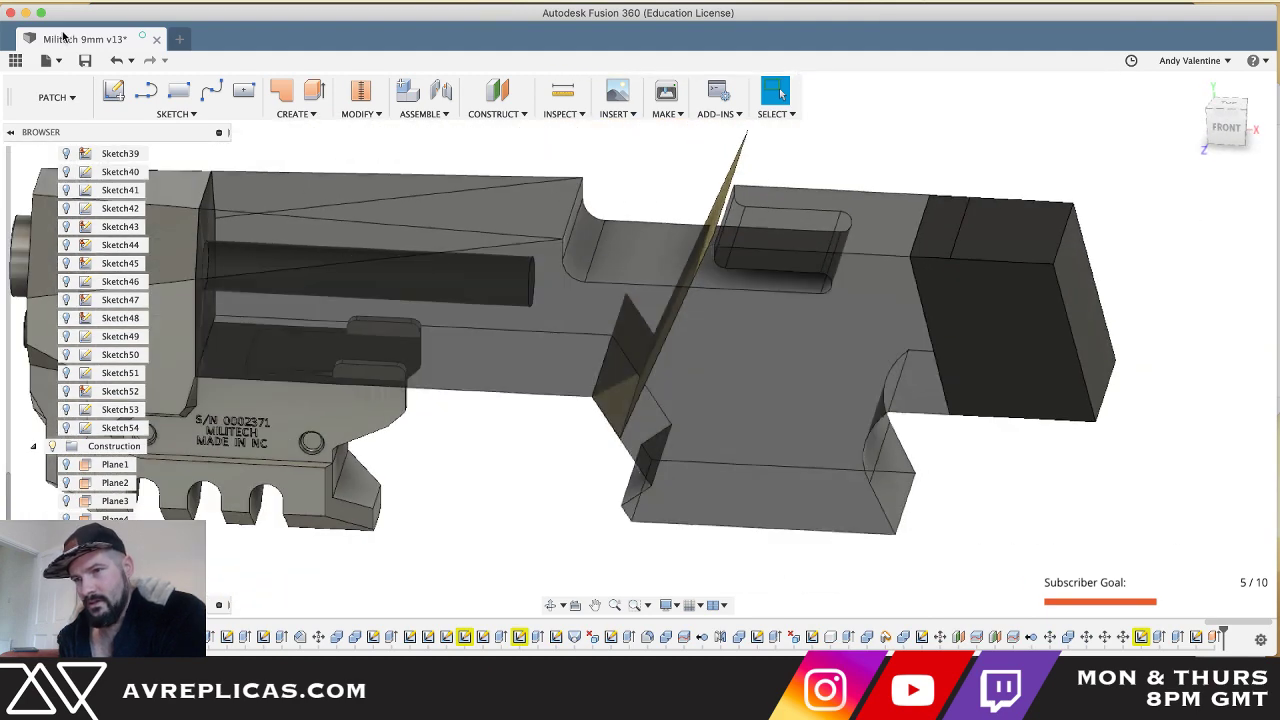
- Return to the Model workspace and split the chamber body using the extruded diagonal surface as the splitting tool
left_click(44, 112)
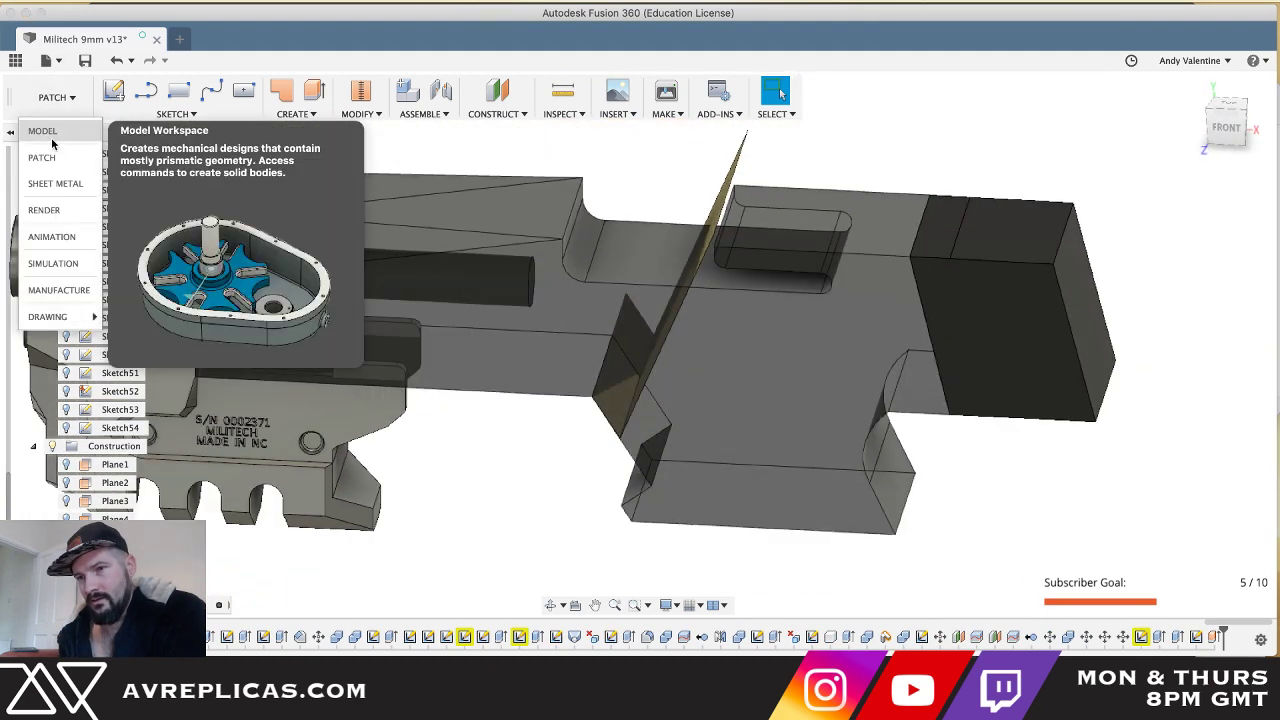
left_click(48, 134)
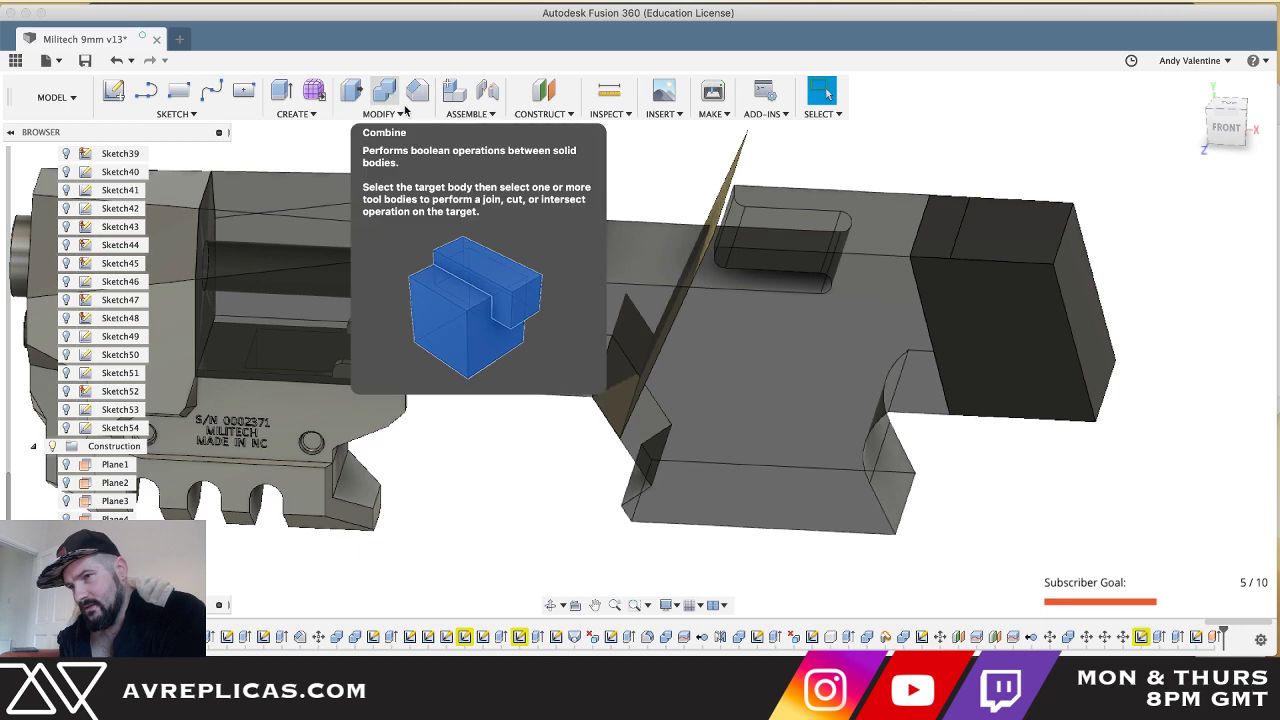
left_click(386, 119)
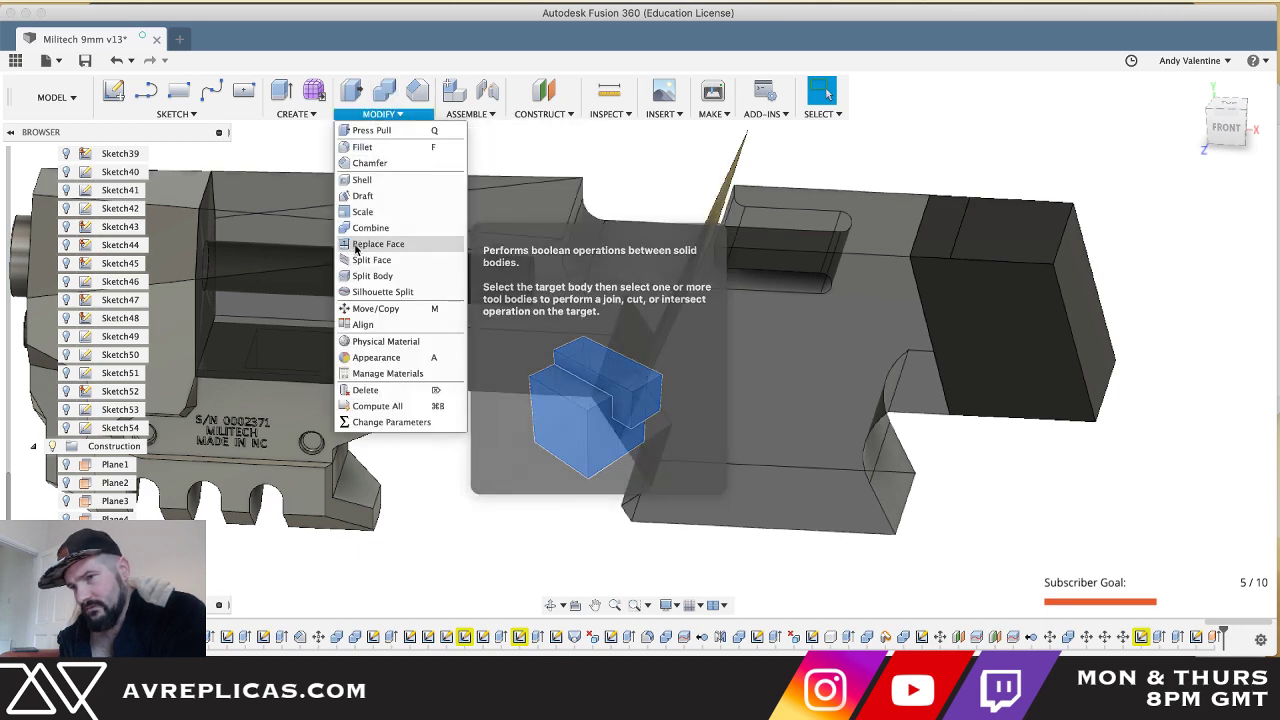
left_click(365, 275)
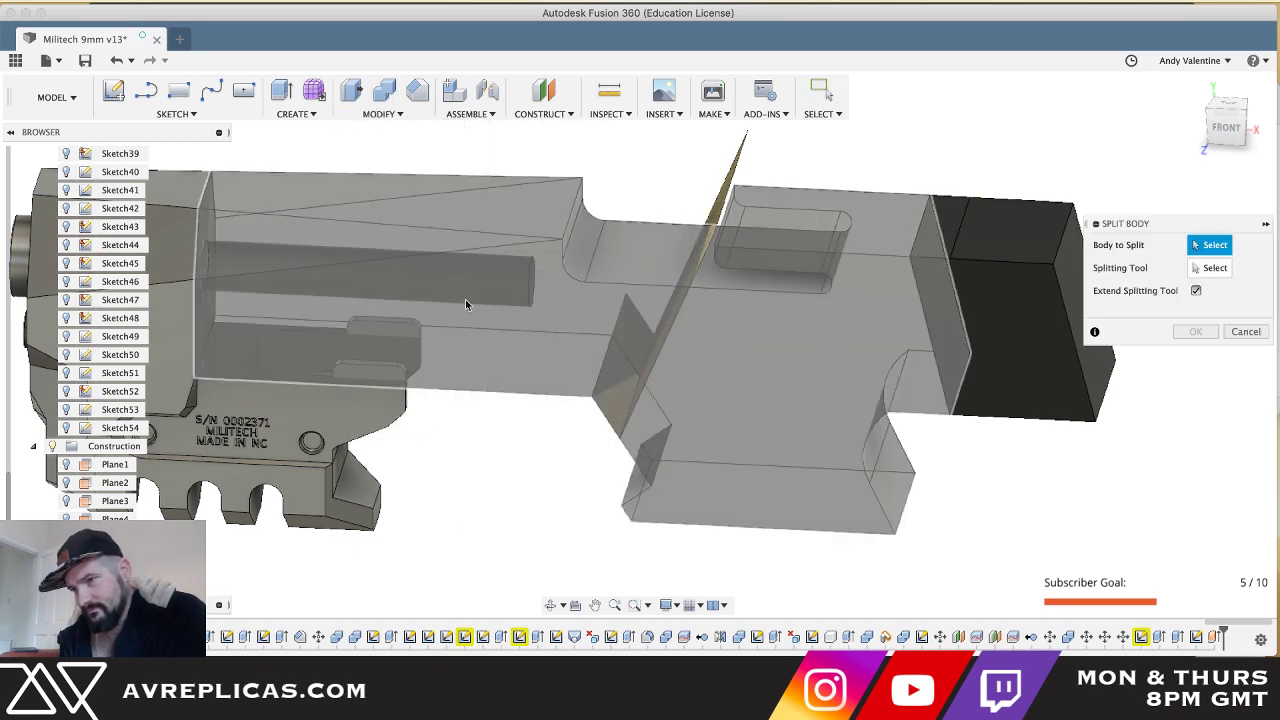
middle_click_drag(465, 299, 624, 236, "shift")
left_click(624, 236)
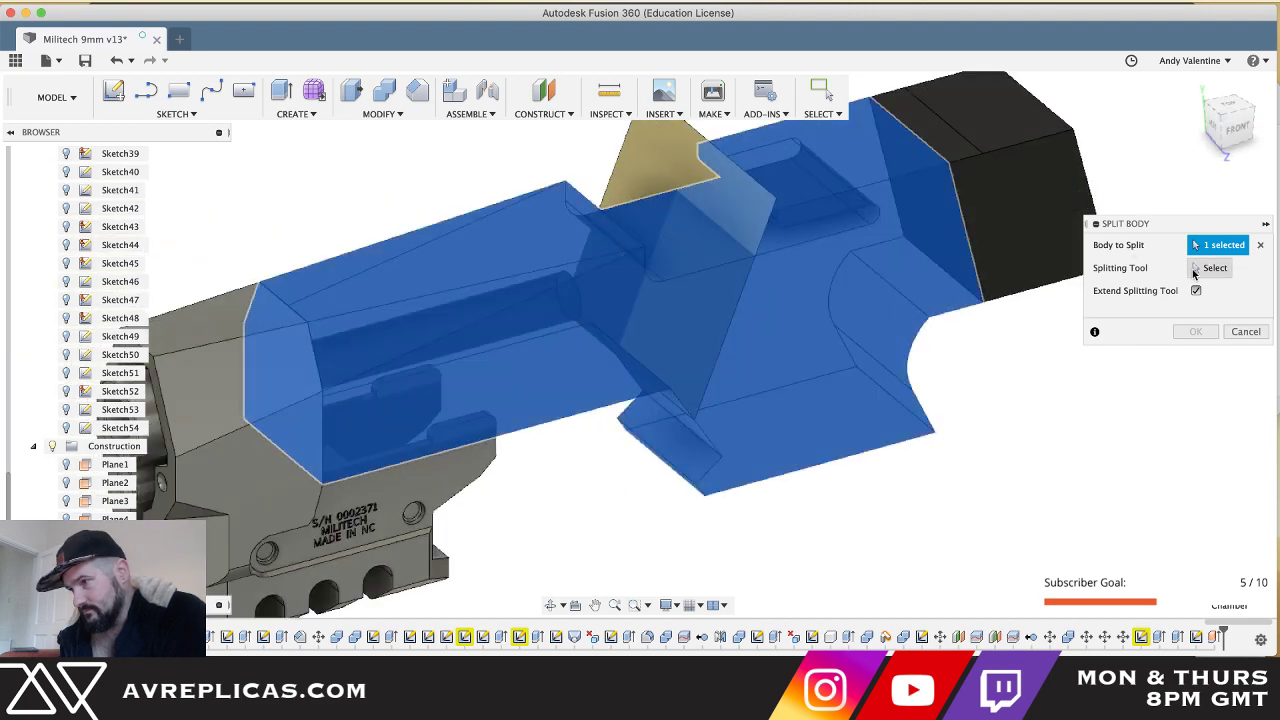
left_click(665, 150)
key("Return")
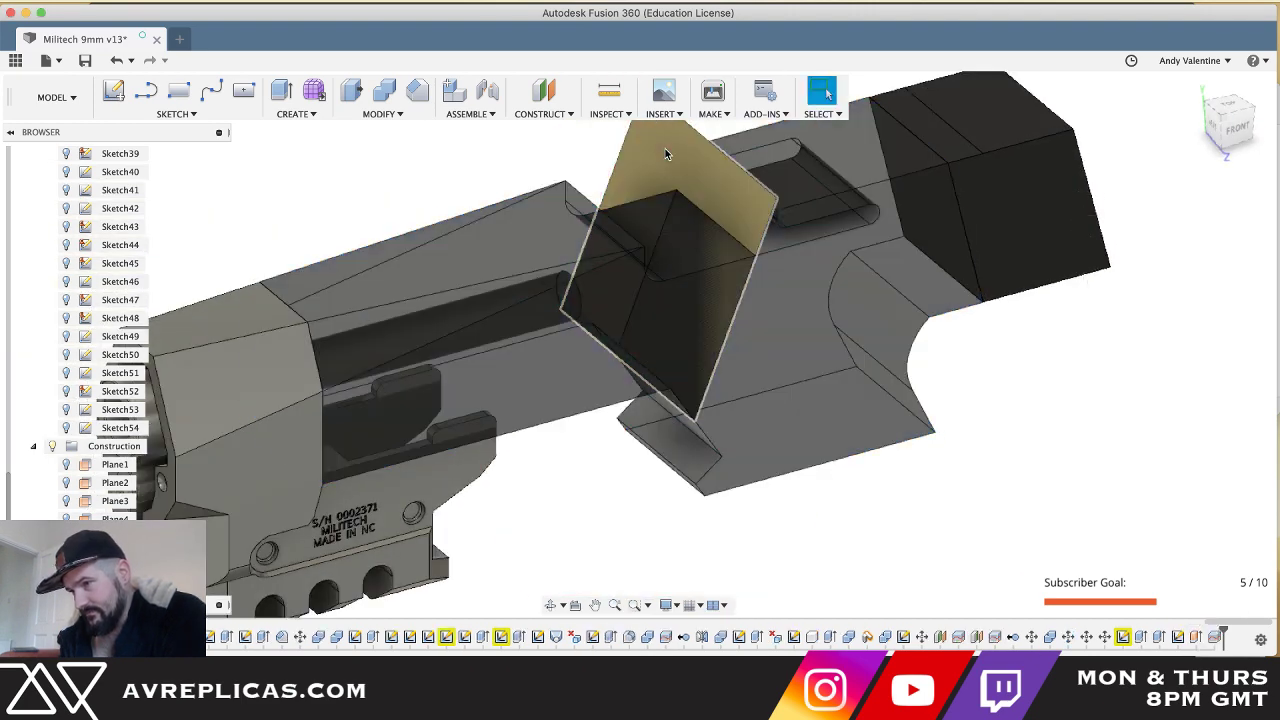
scroll(654, 176, "down", 4)
middle_click_drag(654, 176, 654, 177, "shift")
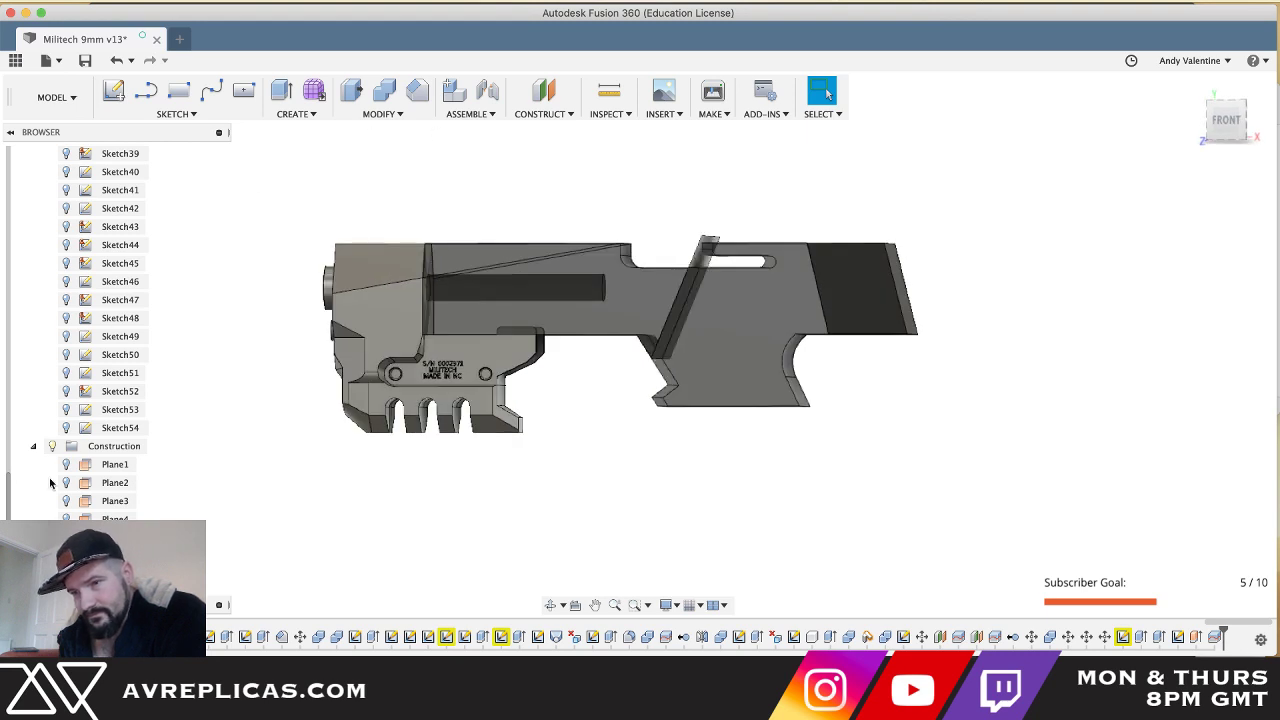
- Expand the Chamber component's bodies and hide the rear grip body, Chamber (1), leaving the front chamber section displayed
scroll(50, 480, "down", 2)
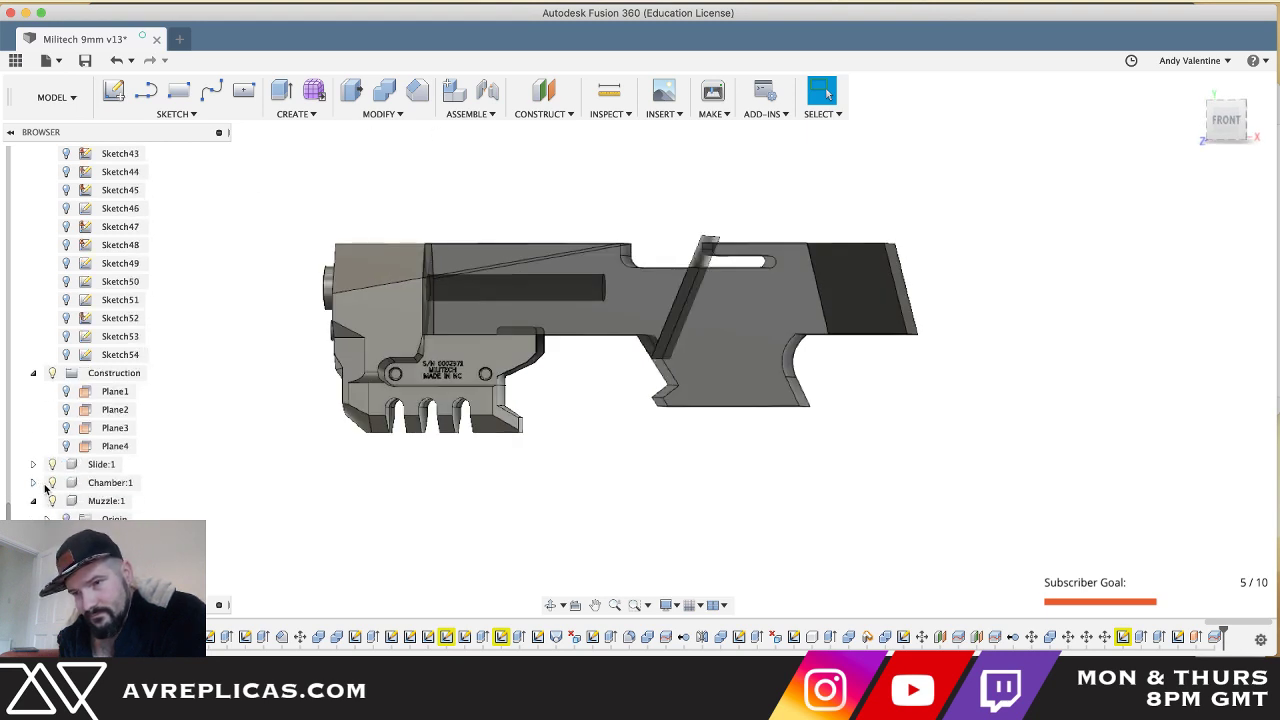
left_click(33, 482)
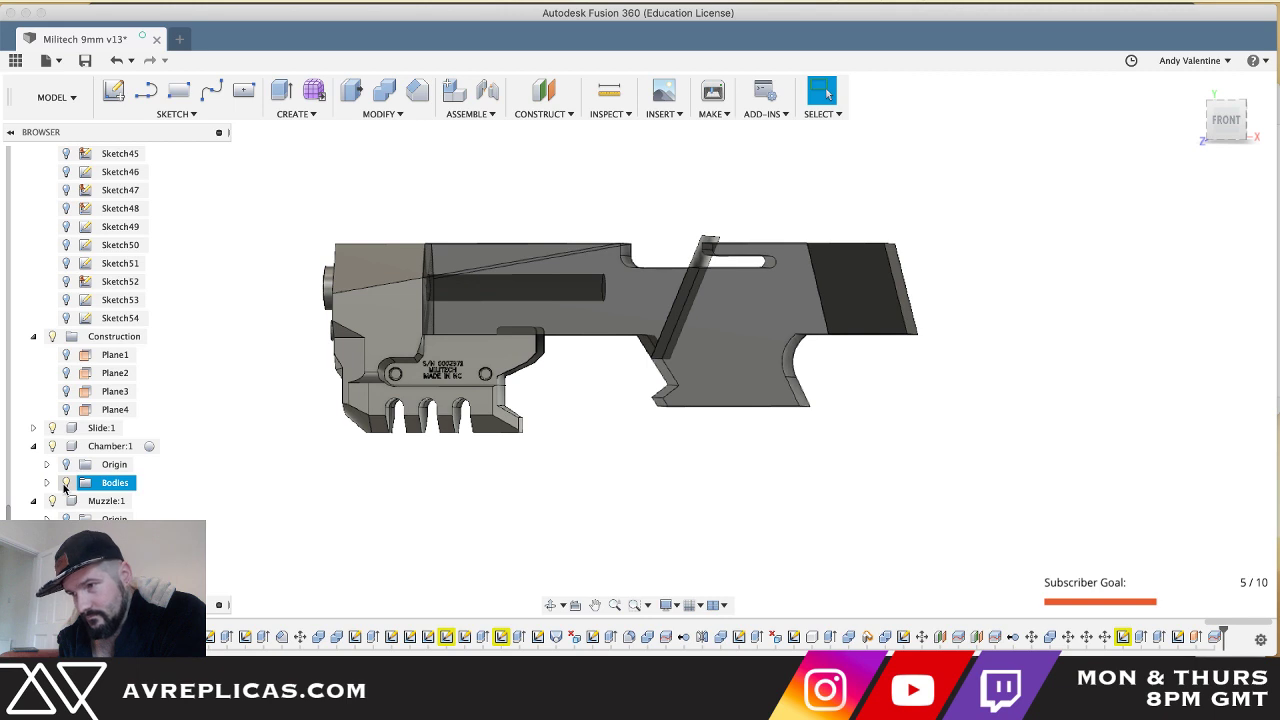
left_click(47, 483)
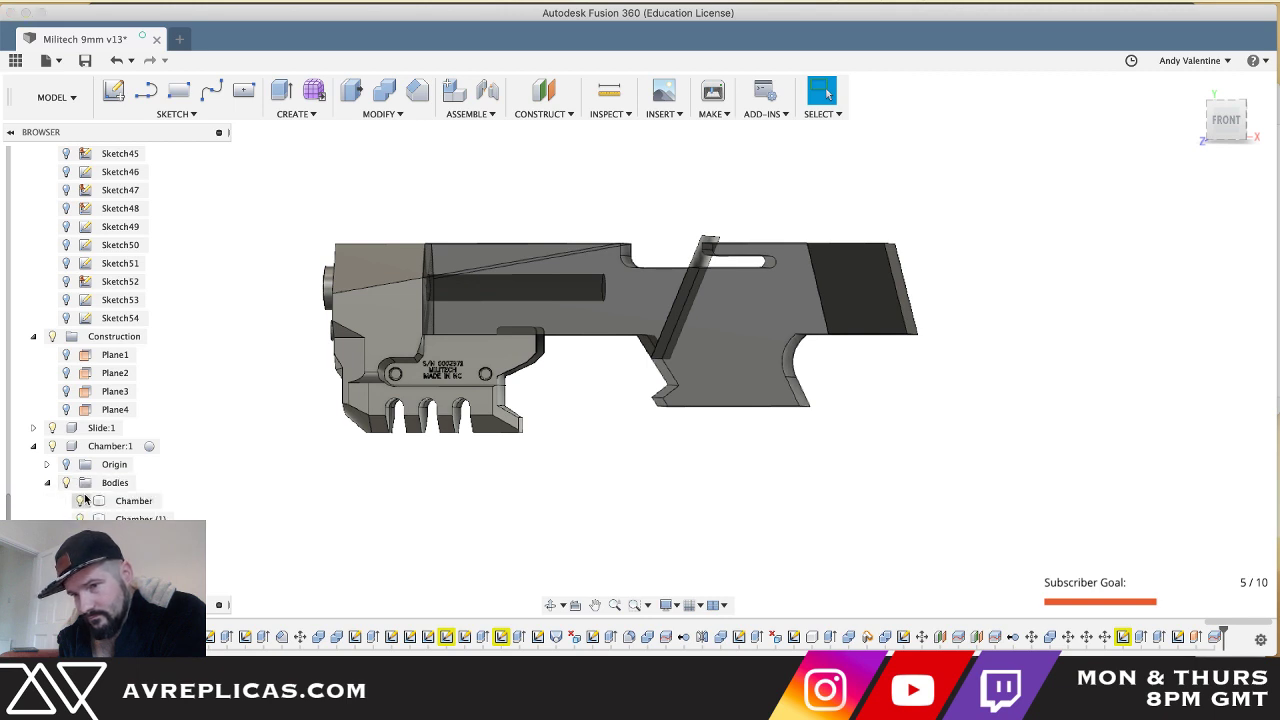
left_click(80, 500)
left_click(80, 500)
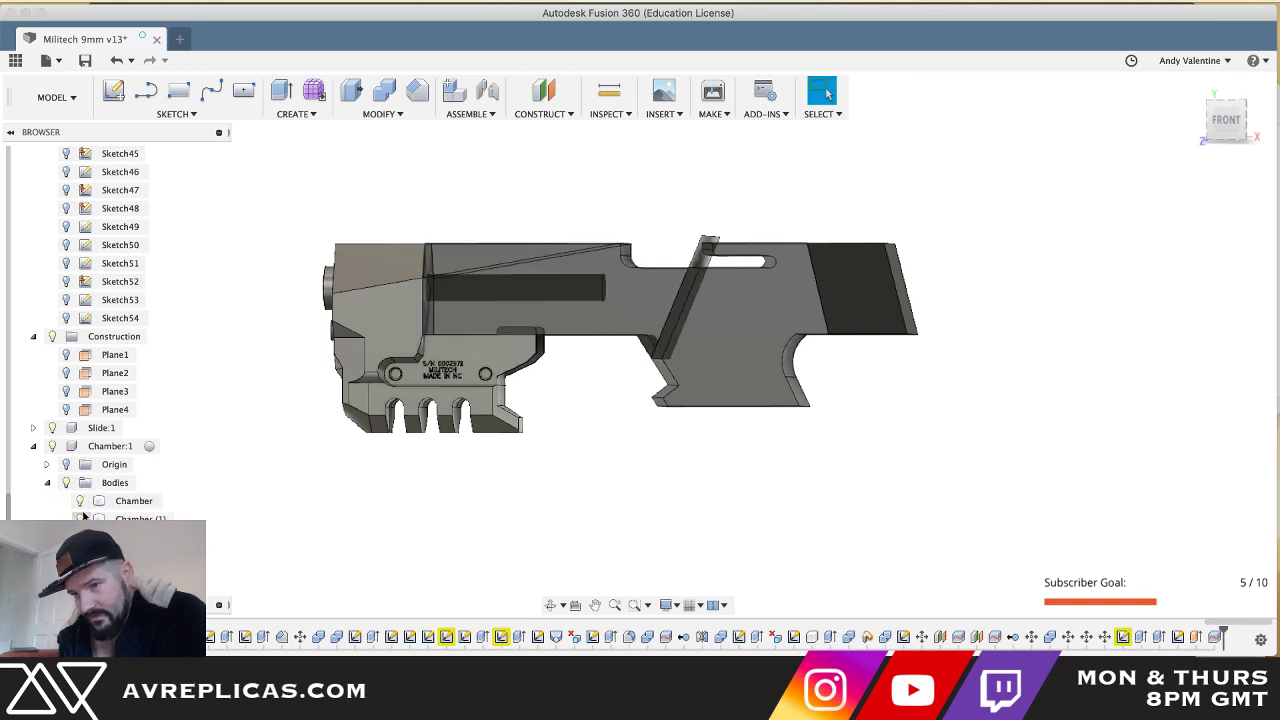
left_click(80, 518)
left_click(80, 518)
left_click(80, 518)
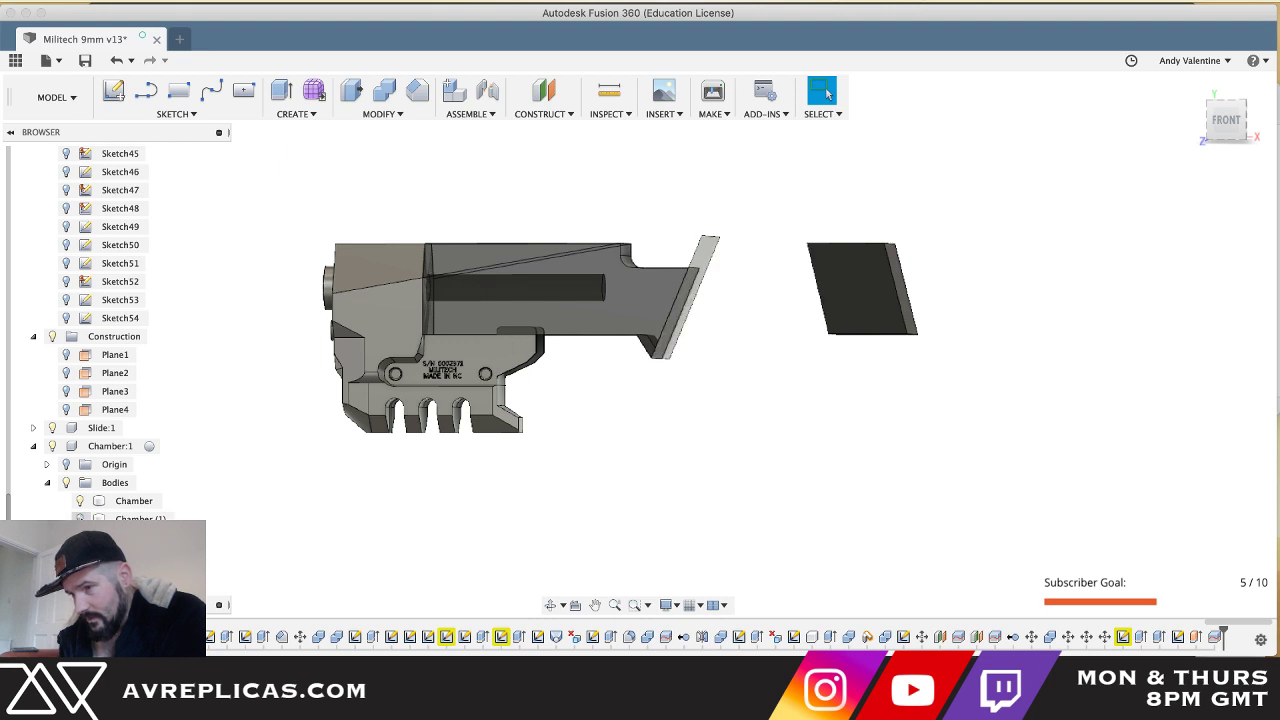
scroll(400, 523, "up", 4)
left_click(503, 428)
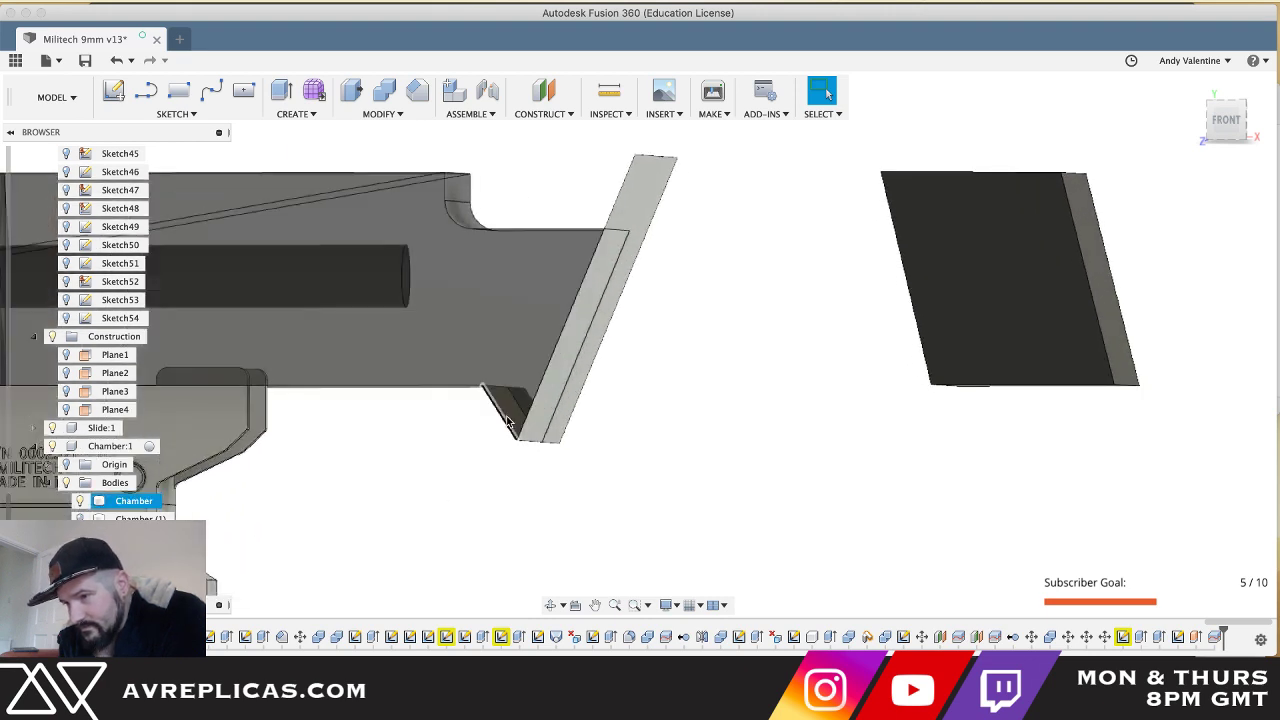
scroll(592, 488, "down", 3)
scroll(592, 488, "down", 5, "shift")
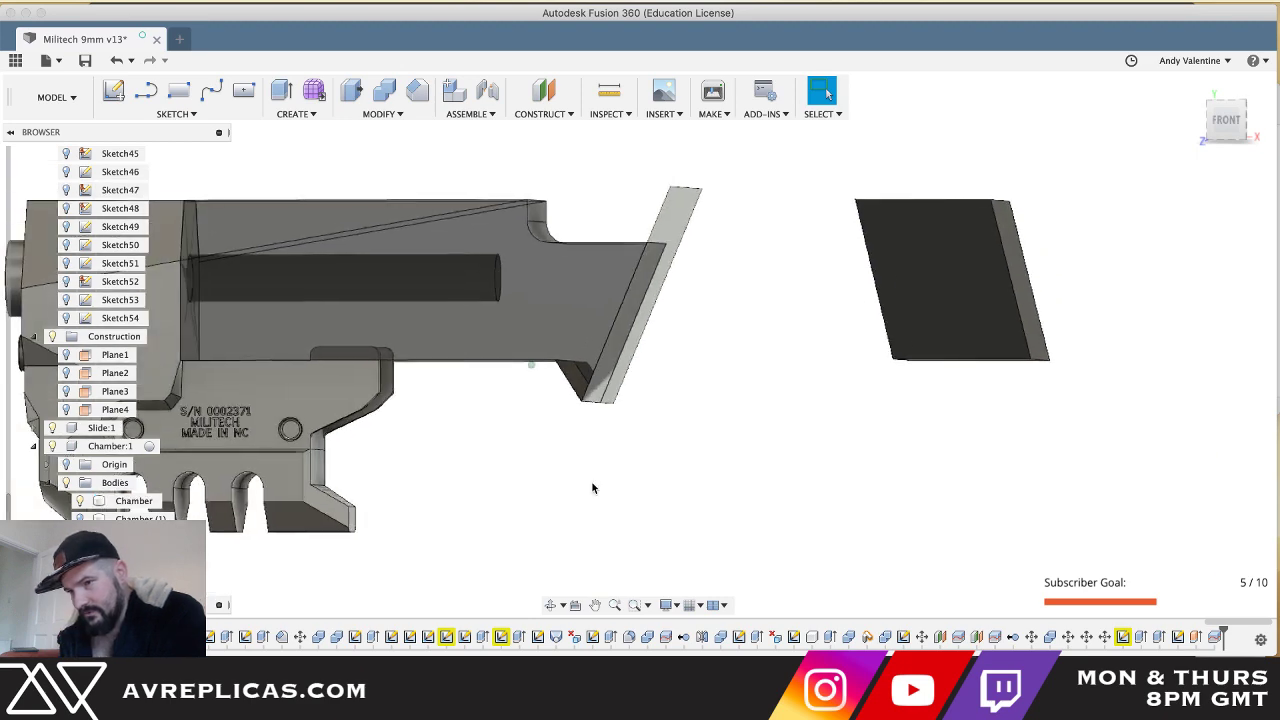
scroll(592, 488, "left", 5)
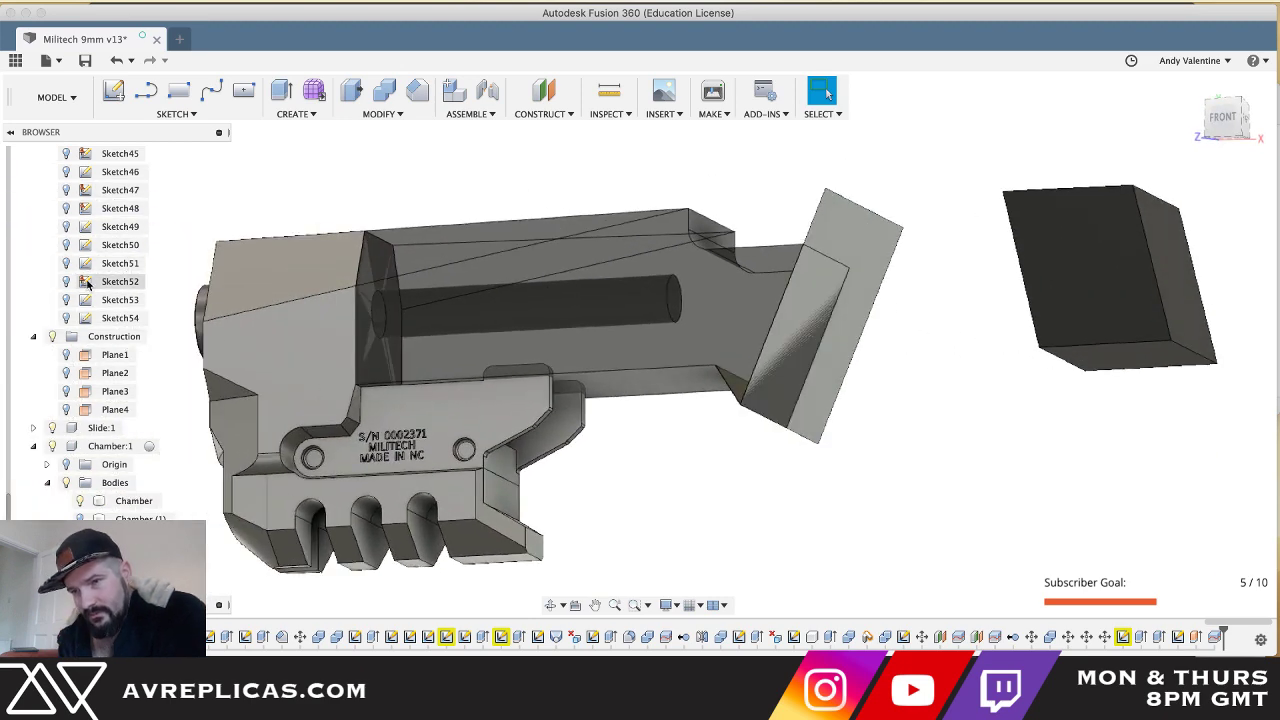
- Show Sketch53 and measure the distance between the upper edge of the serial-numbered side plate and the sketch's long line
left_click(67, 299)
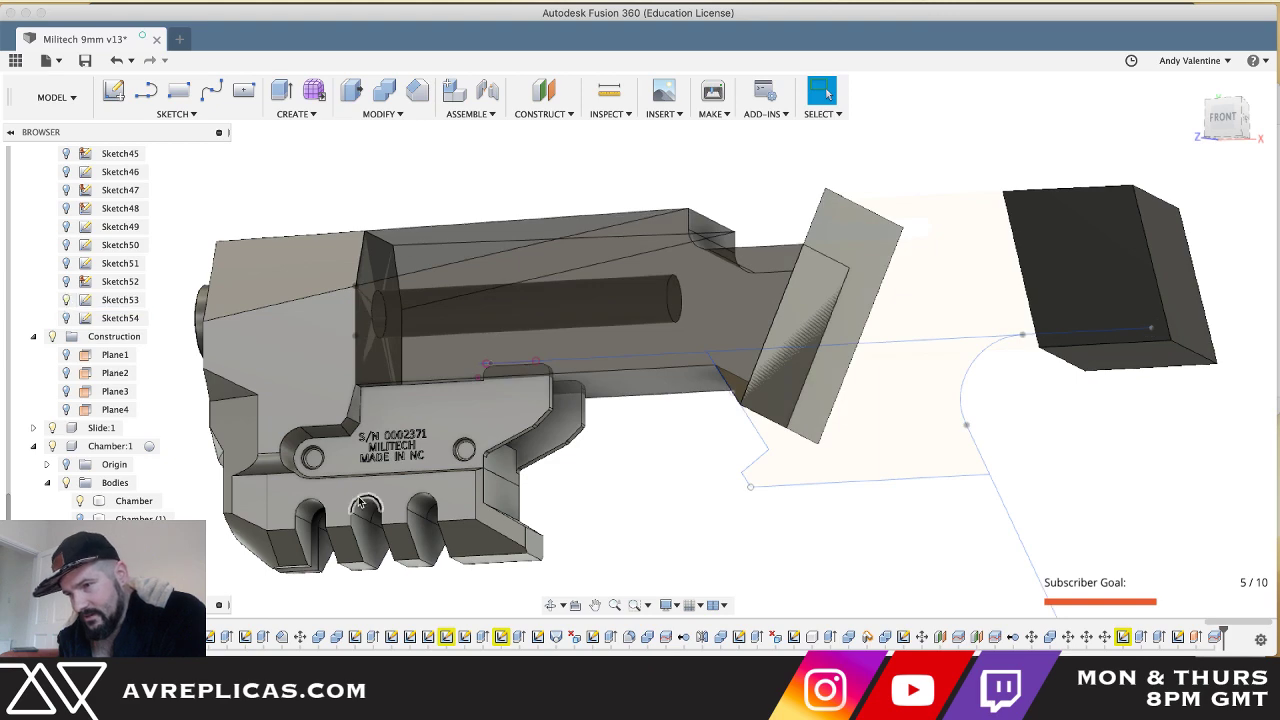
scroll(358, 502, "up", 3)
scroll(358, 500, "up", 2)
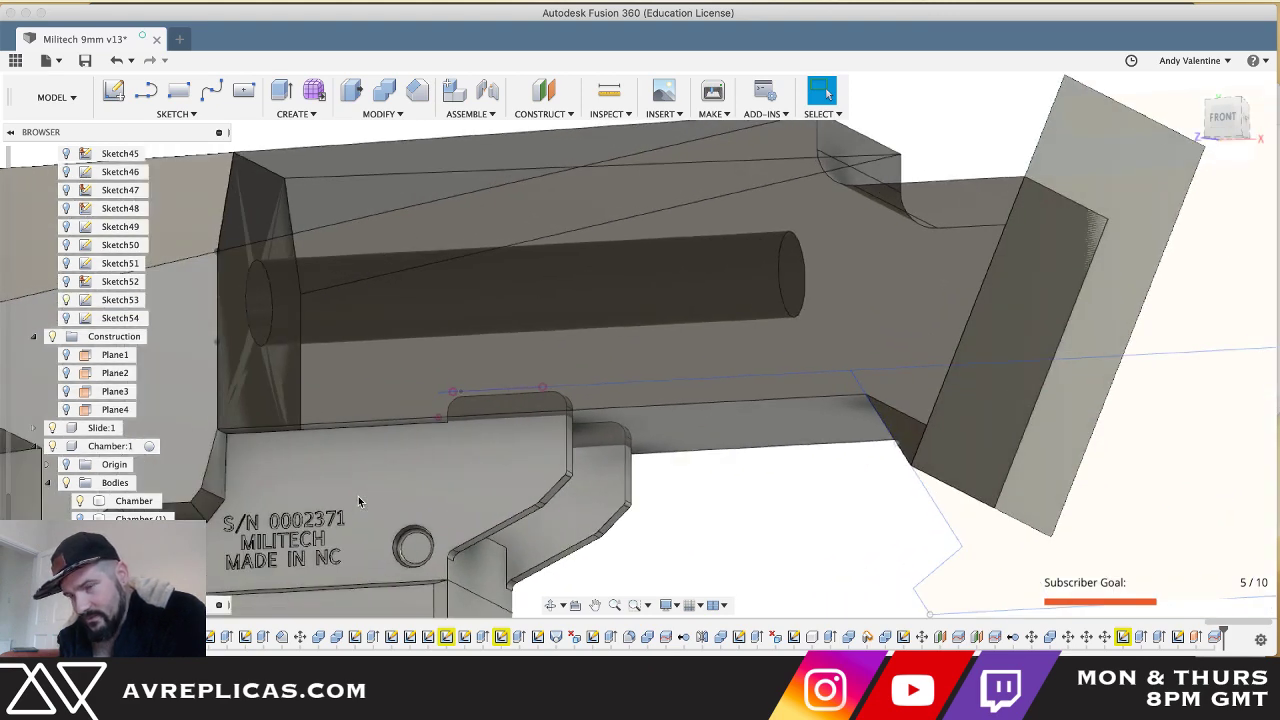
middle_click_drag(636, 430, 684, 425)
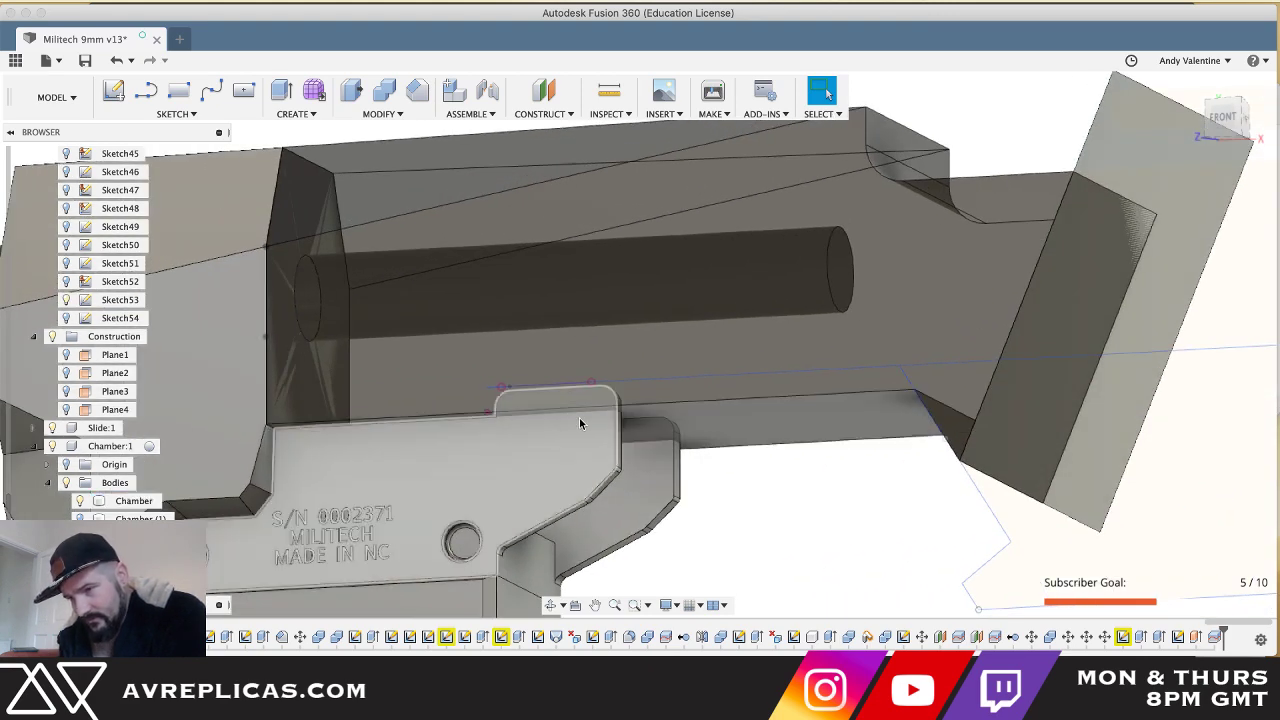
middle_click_drag(579, 417, 677, 356, "shift")
scroll(580, 421, "up", 5)
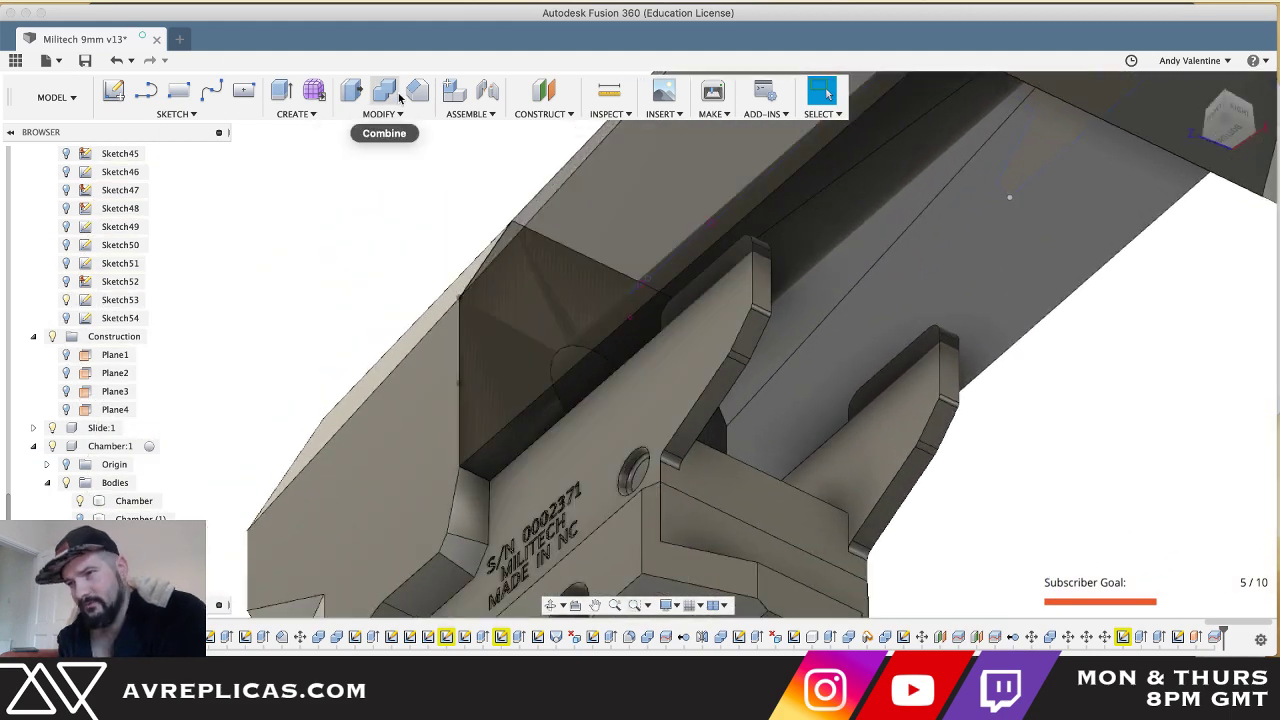
left_click(628, 350)
key("i")
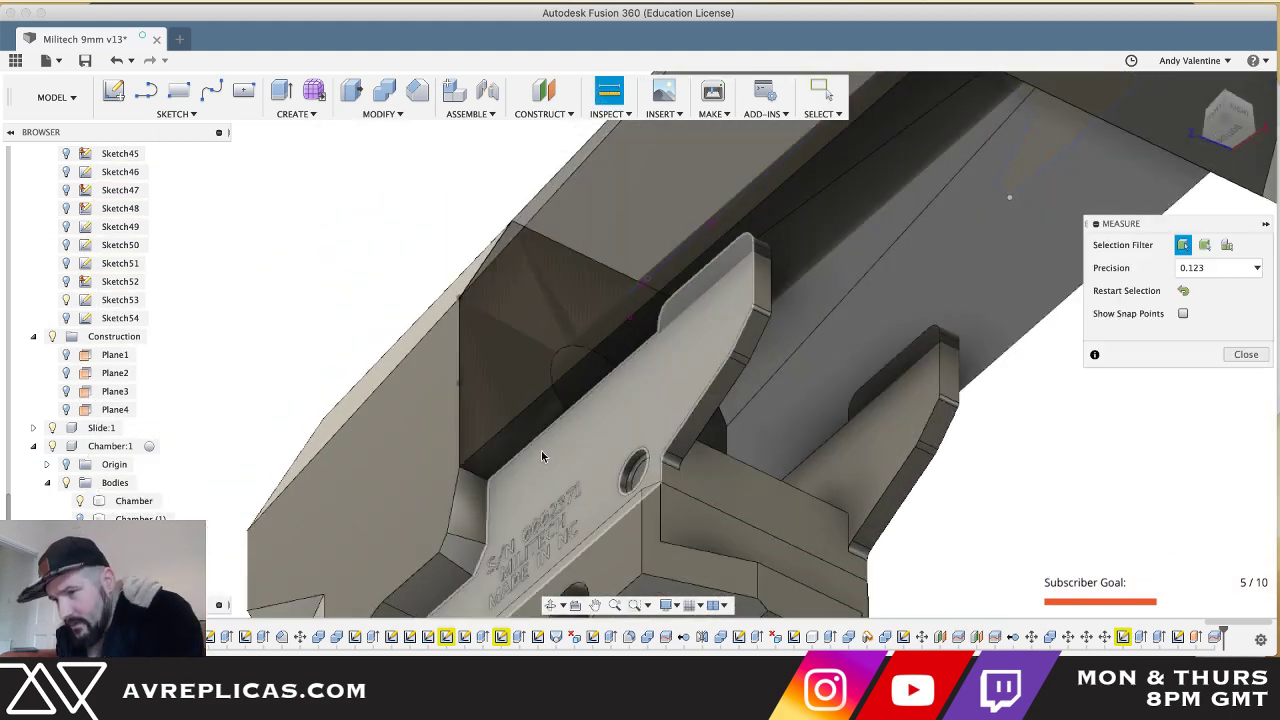
left_click(470, 463)
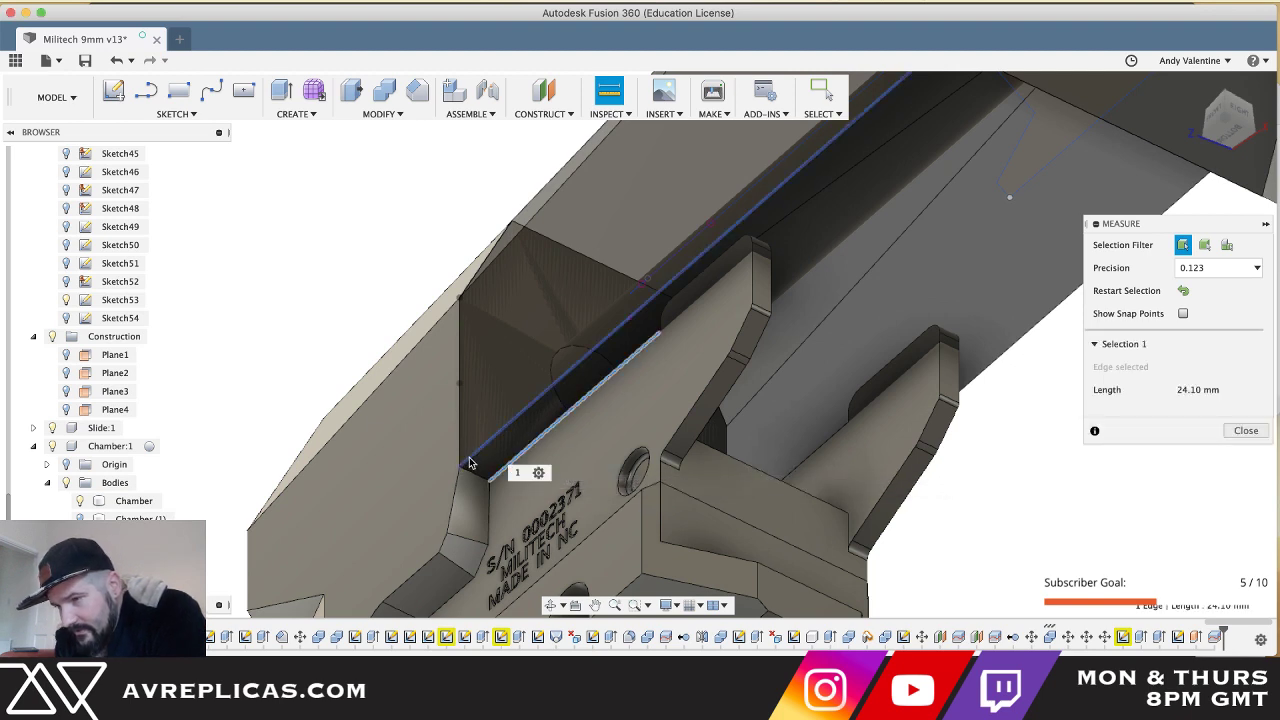
left_click(468, 461)
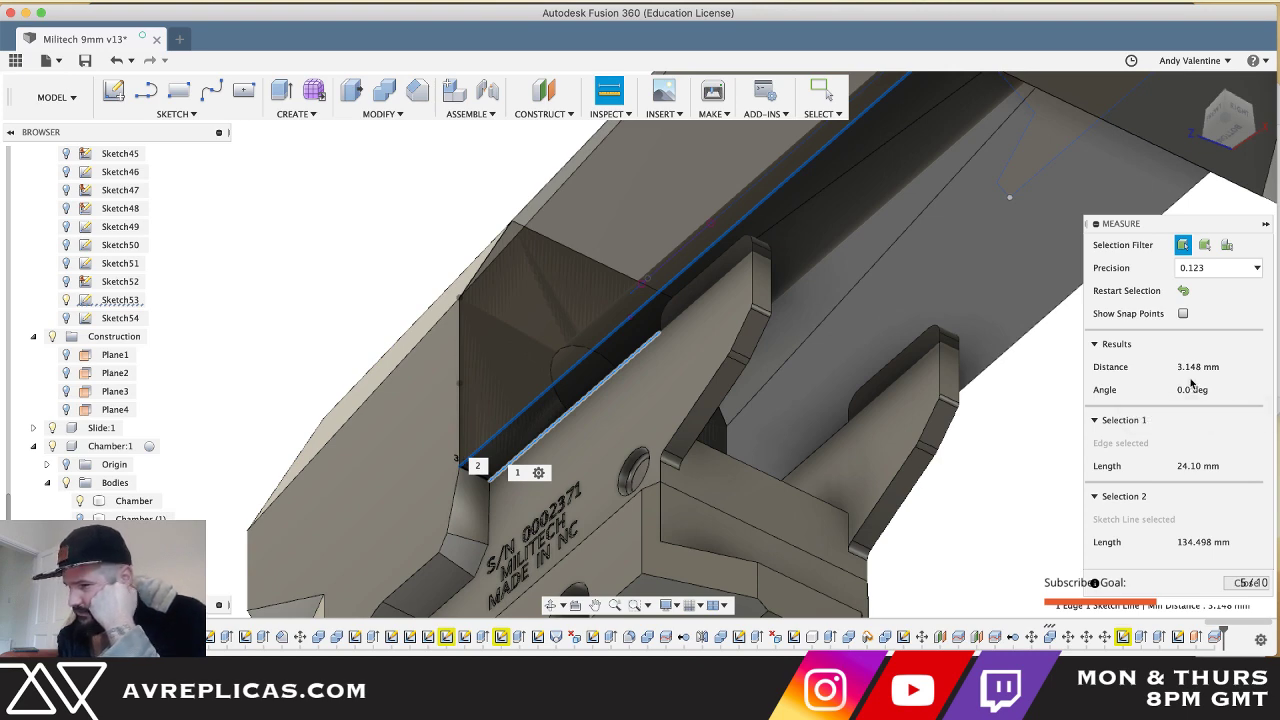
- Measure the distance between the two sketch points on the vertical line rising from the serial-numbered side plate's upper corner
middle_click_drag(629, 518, 629, 518, "shift")
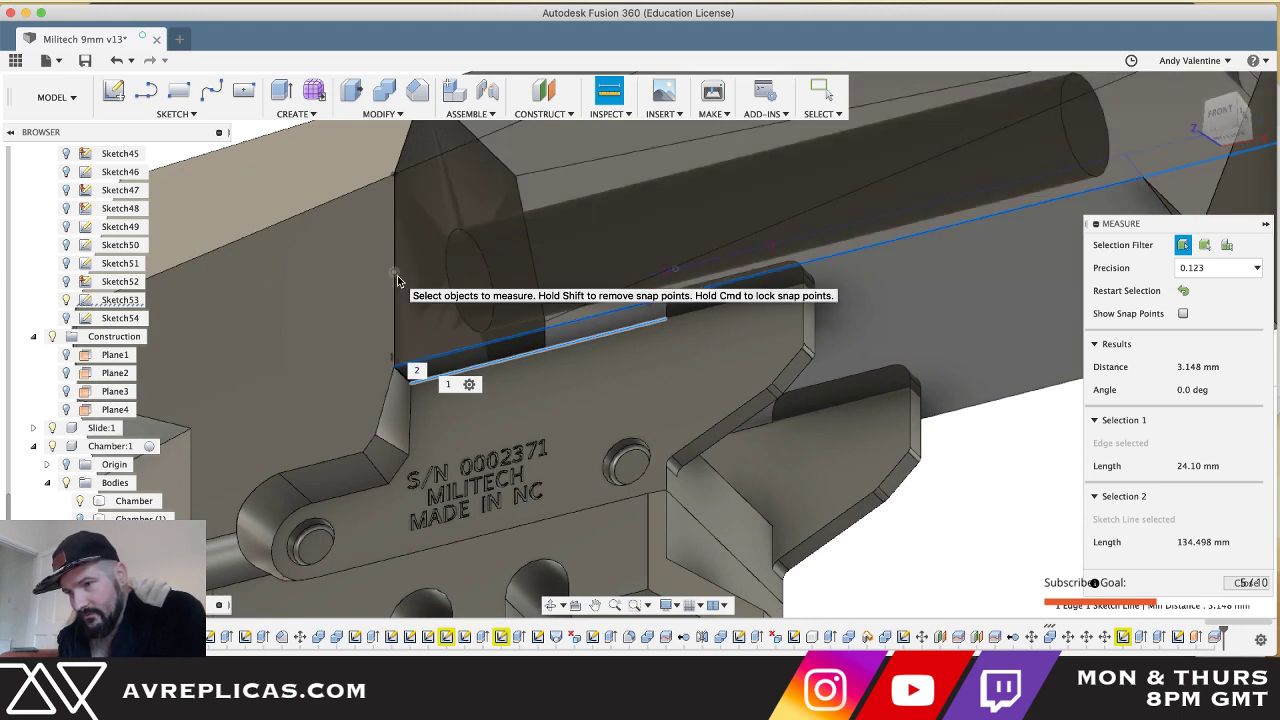
left_click(1233, 584)
key("i")
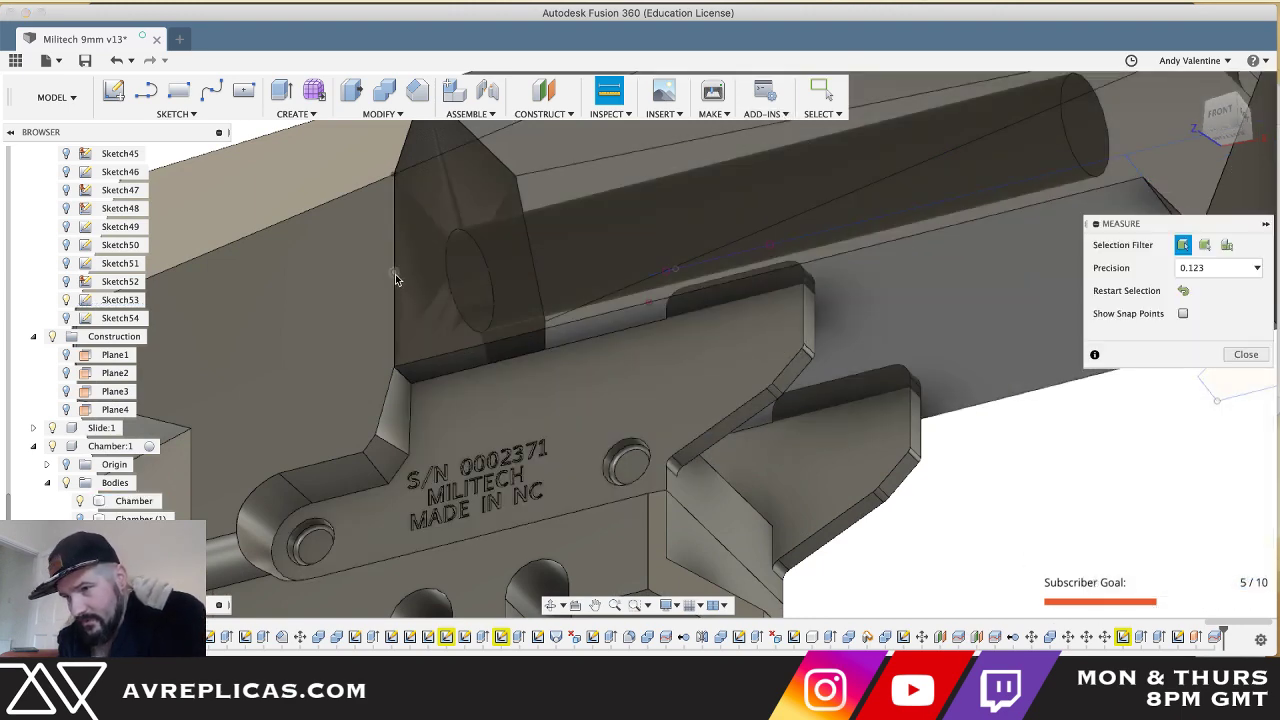
left_click(394, 276)
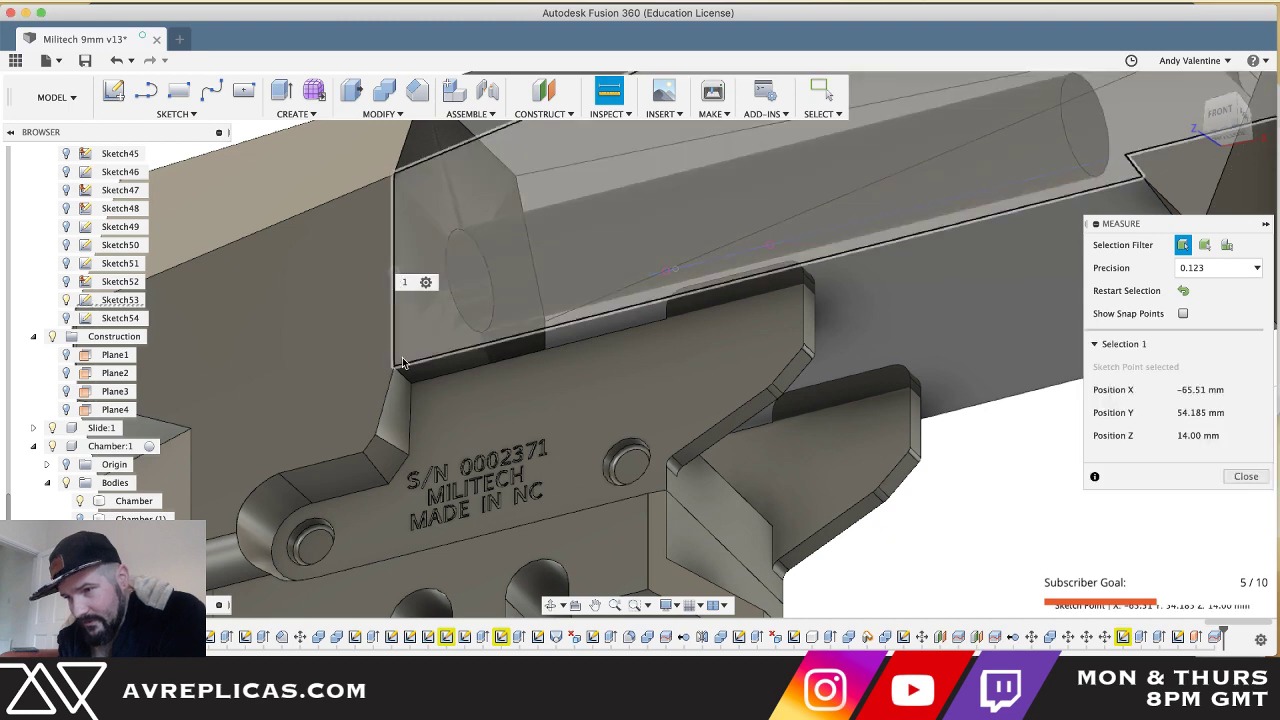
left_click(396, 368)
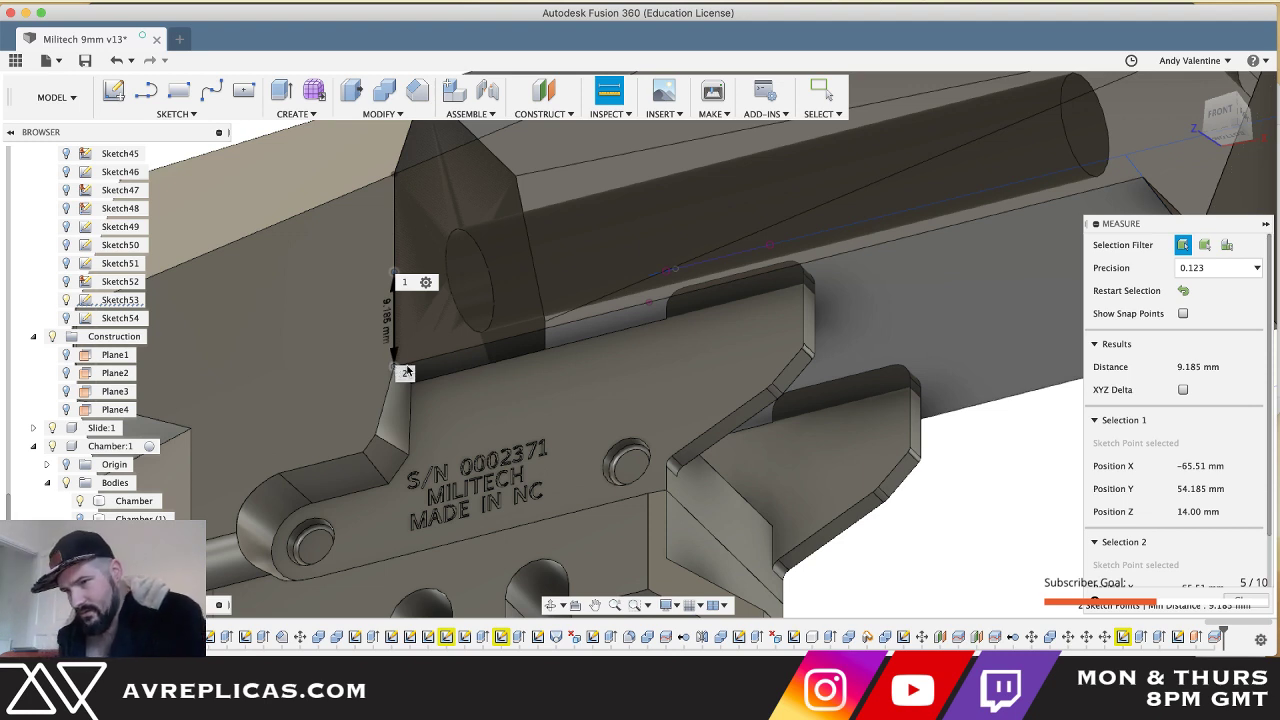
key("Escape")
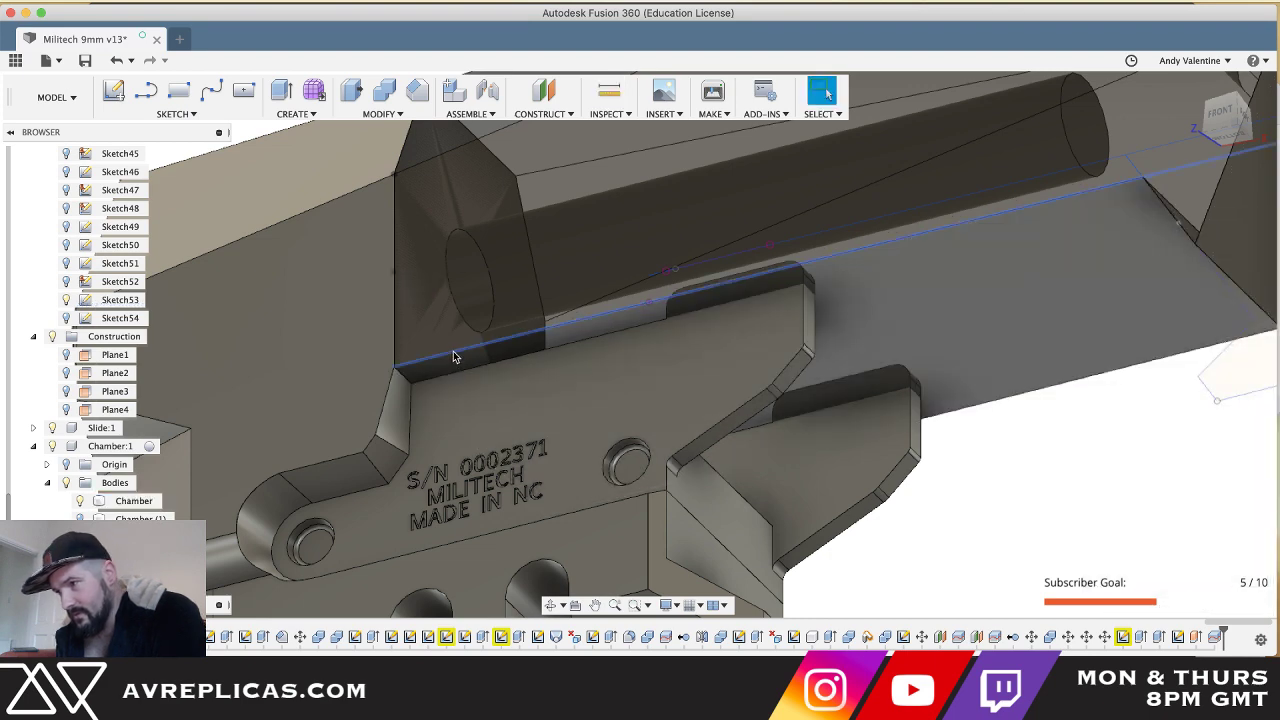
- Hide Sketch53 and inspect the lower face of the front chamber body beside the serial-numbered side plate
left_click(66, 302)
left_click(66, 300)
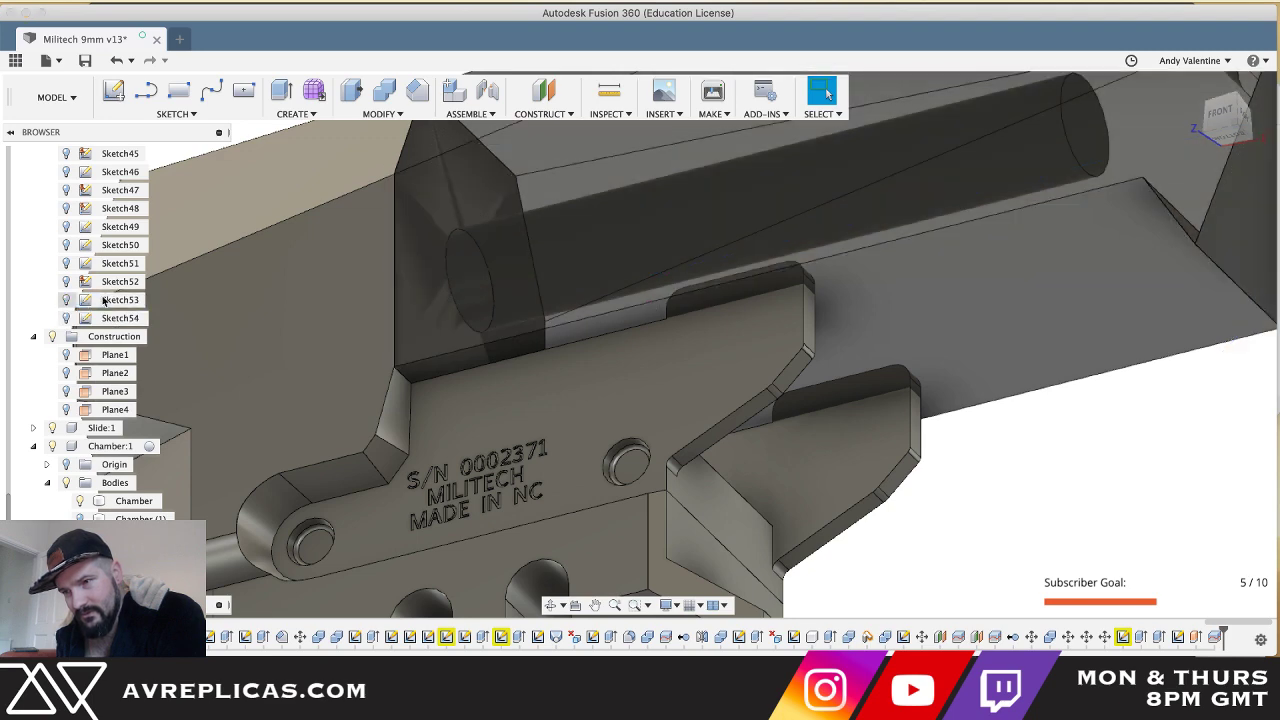
left_click(1142, 304)
middle_click_drag(1136, 309, 1136, 315, "shift")
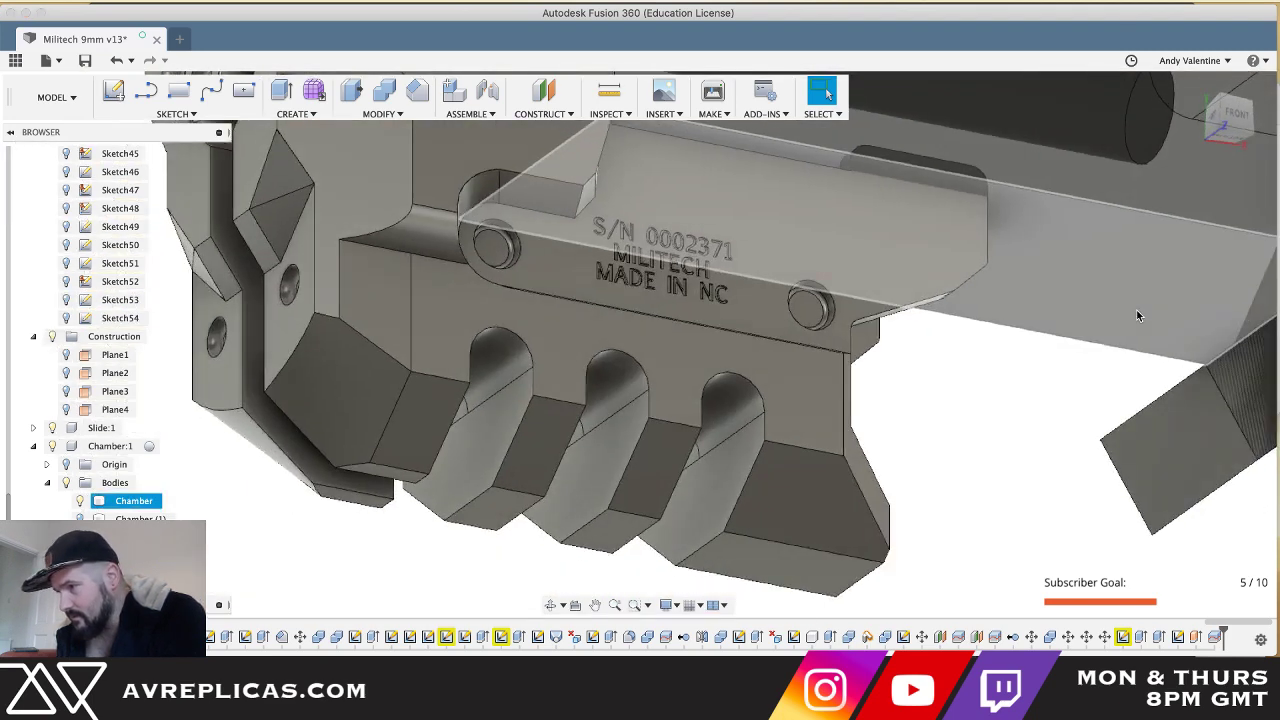
scroll(1136, 309, "up", 5)
scroll(1139, 316, "up", 5, "shift")
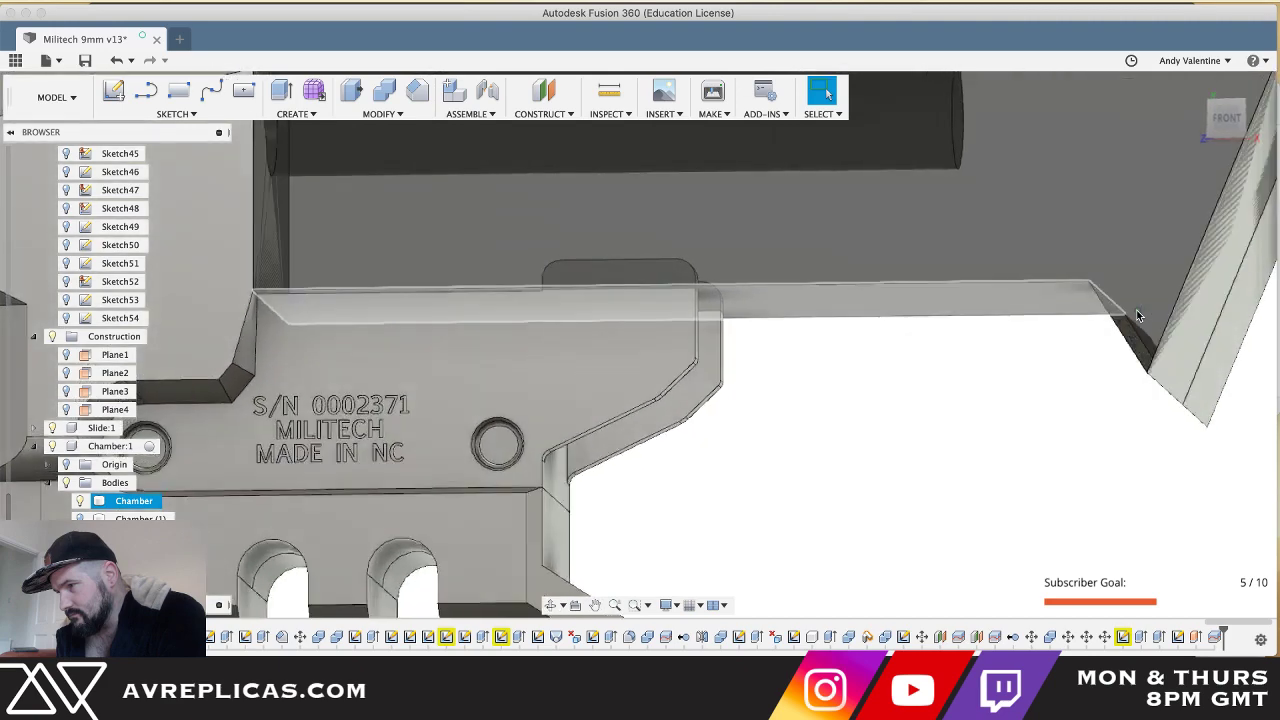
middle_click_drag(1137, 316, 1137, 316, "shift")
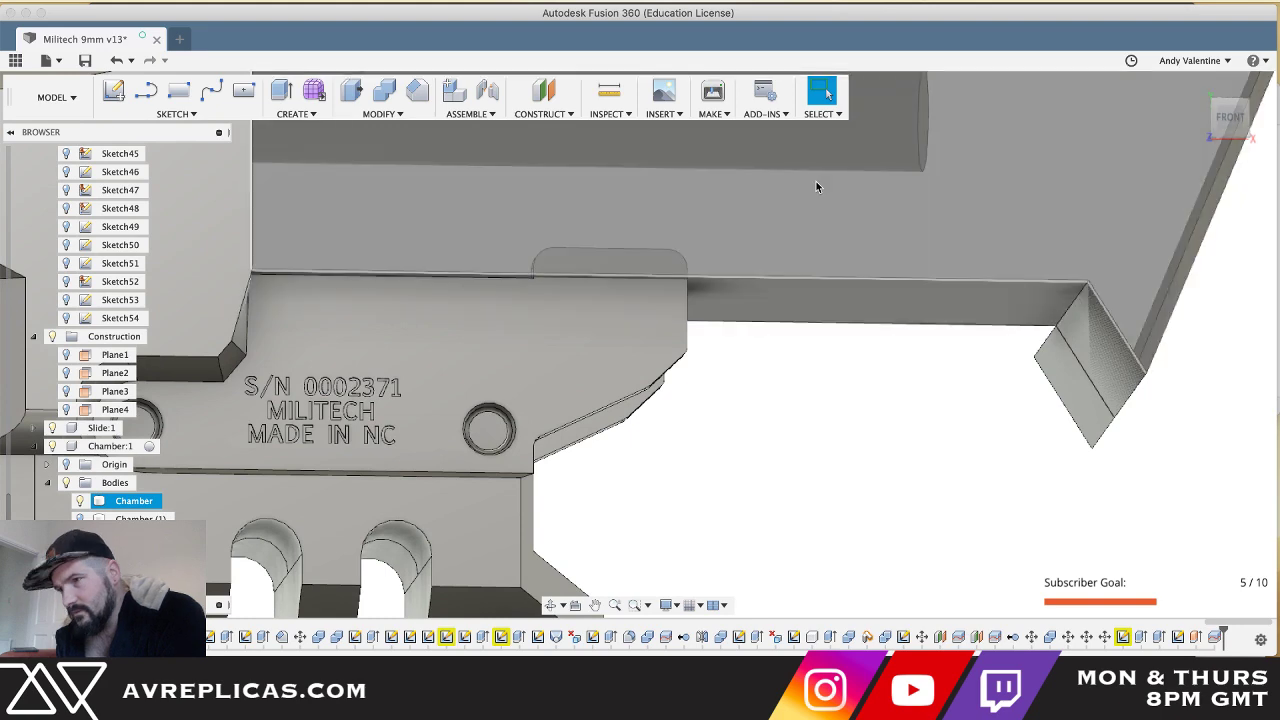
key("Escape")
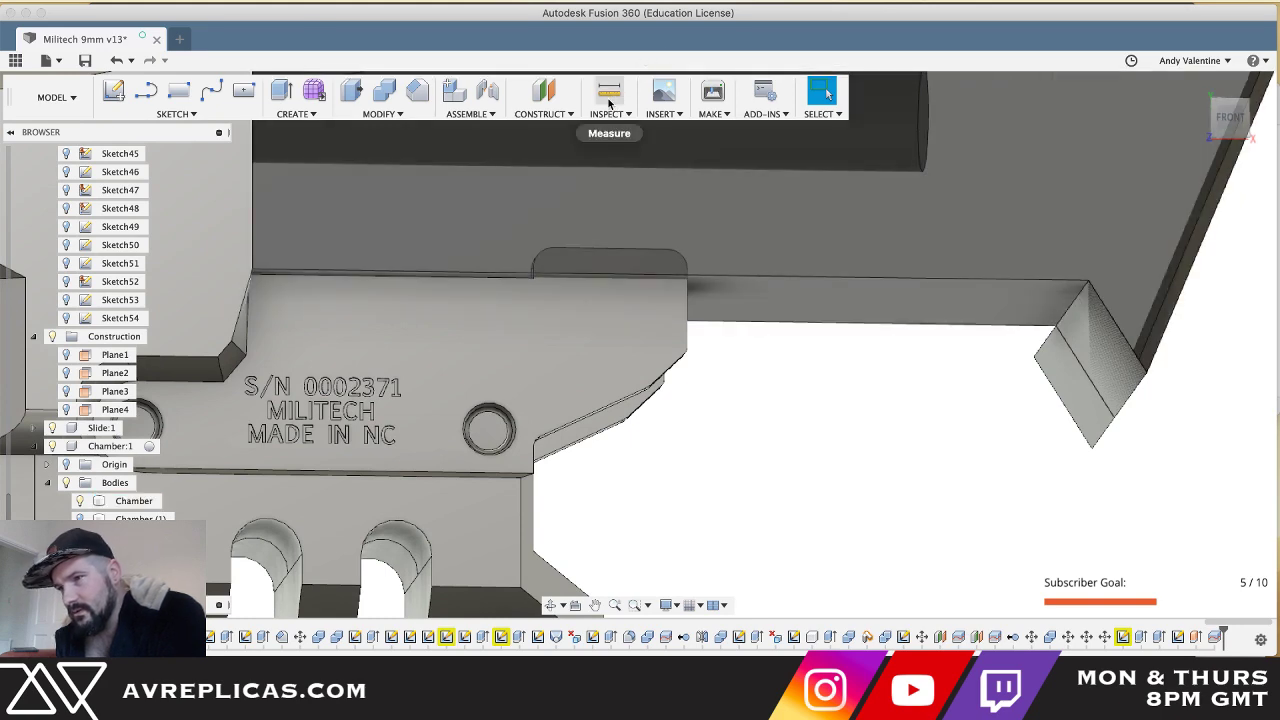
- Try a chamfer on the chamber body's long lower edge and the adjoining angled edge
left_click(417, 91)
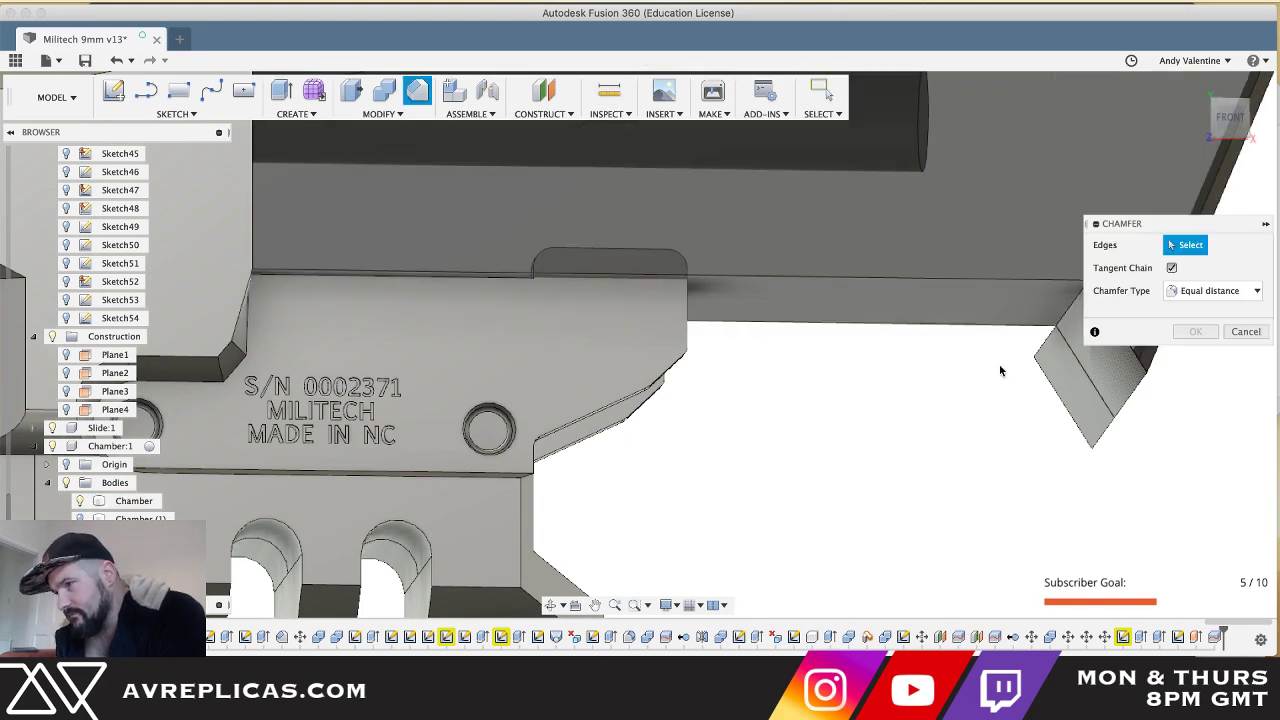
left_click(961, 280)
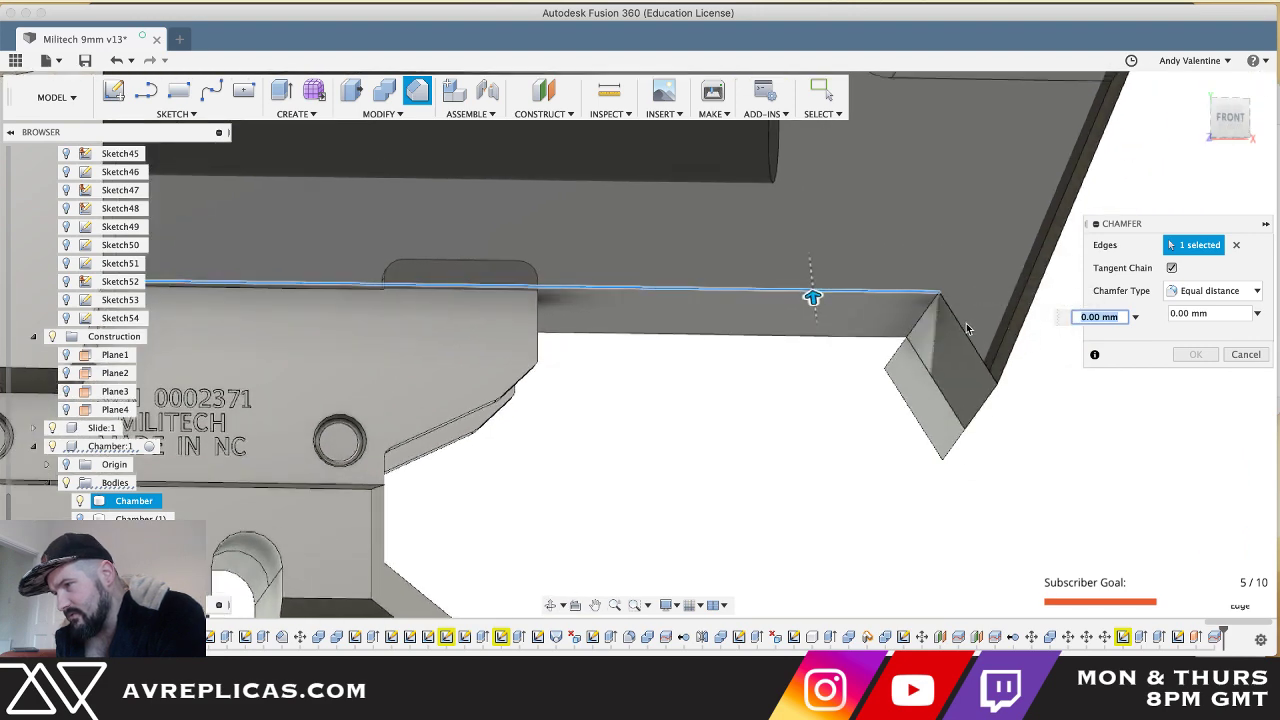
left_click(957, 323)
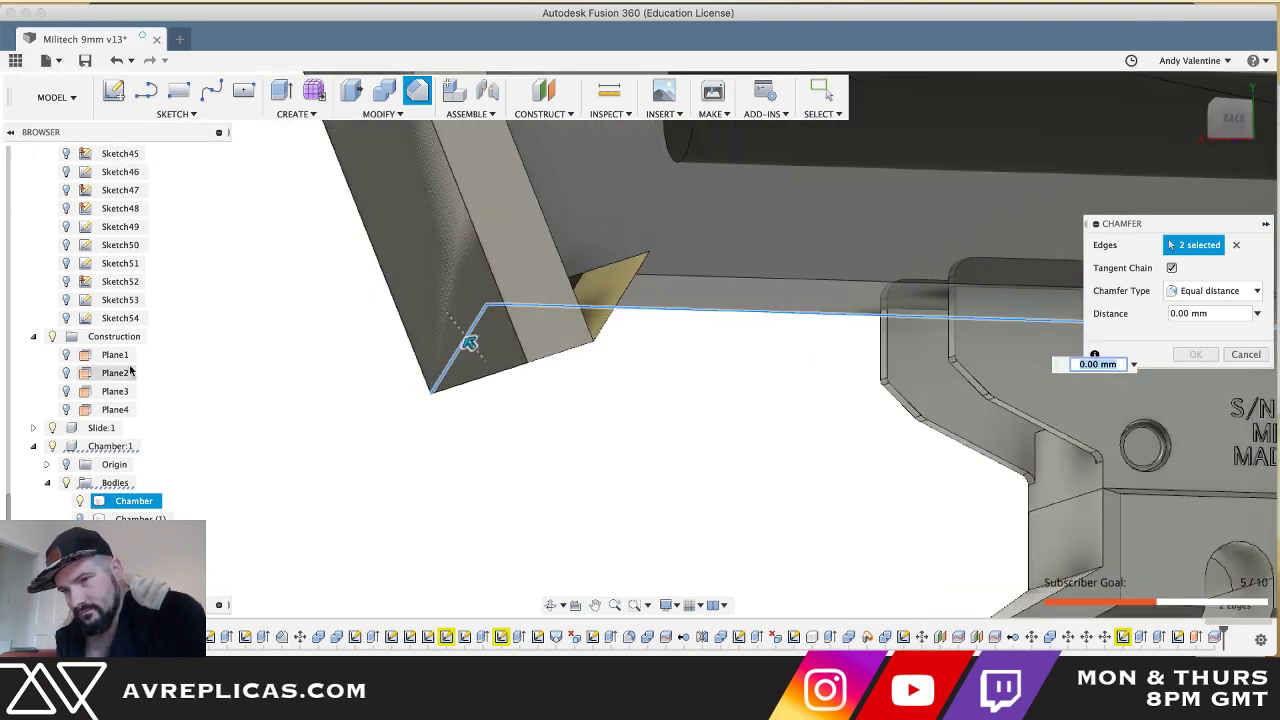
- Hide surface body Body24 (2) and add the matching angled and long lower edges on the opposite side to the chamfer
scroll(95, 465, "down", 2)
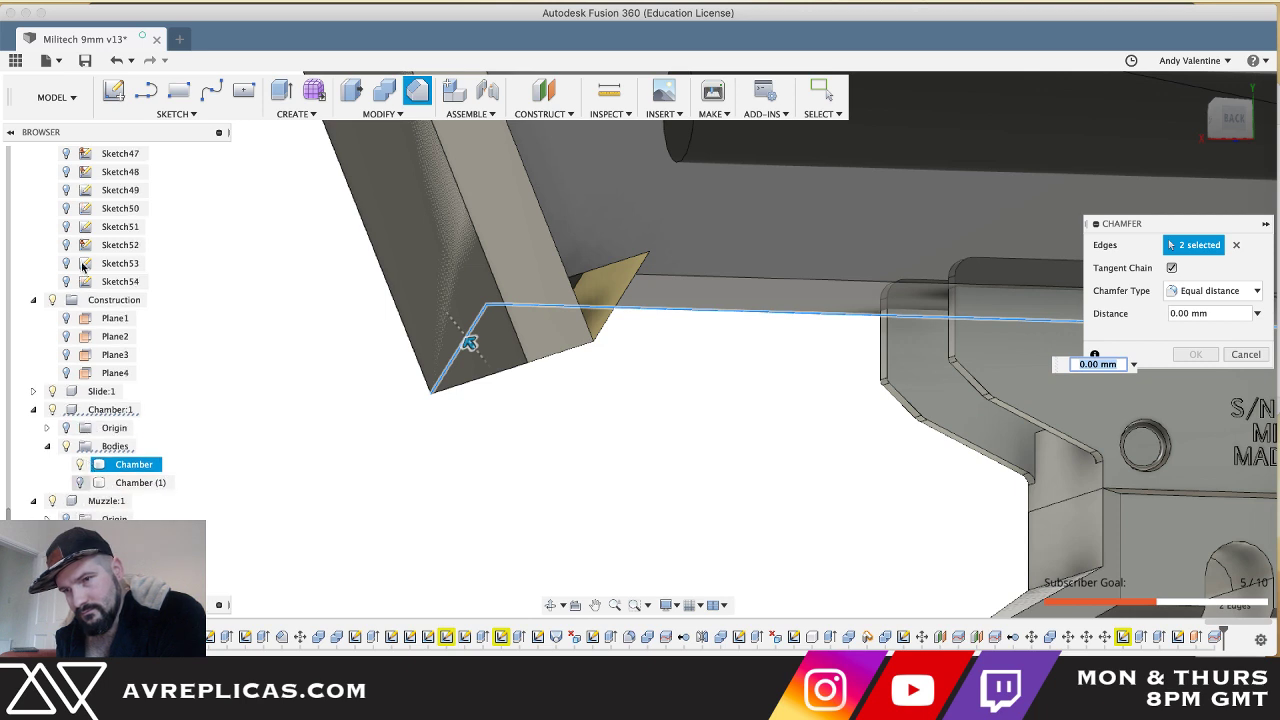
scroll(83, 267, "up", 10)
scroll(83, 264, "down", 10)
scroll(83, 262, "up", 20)
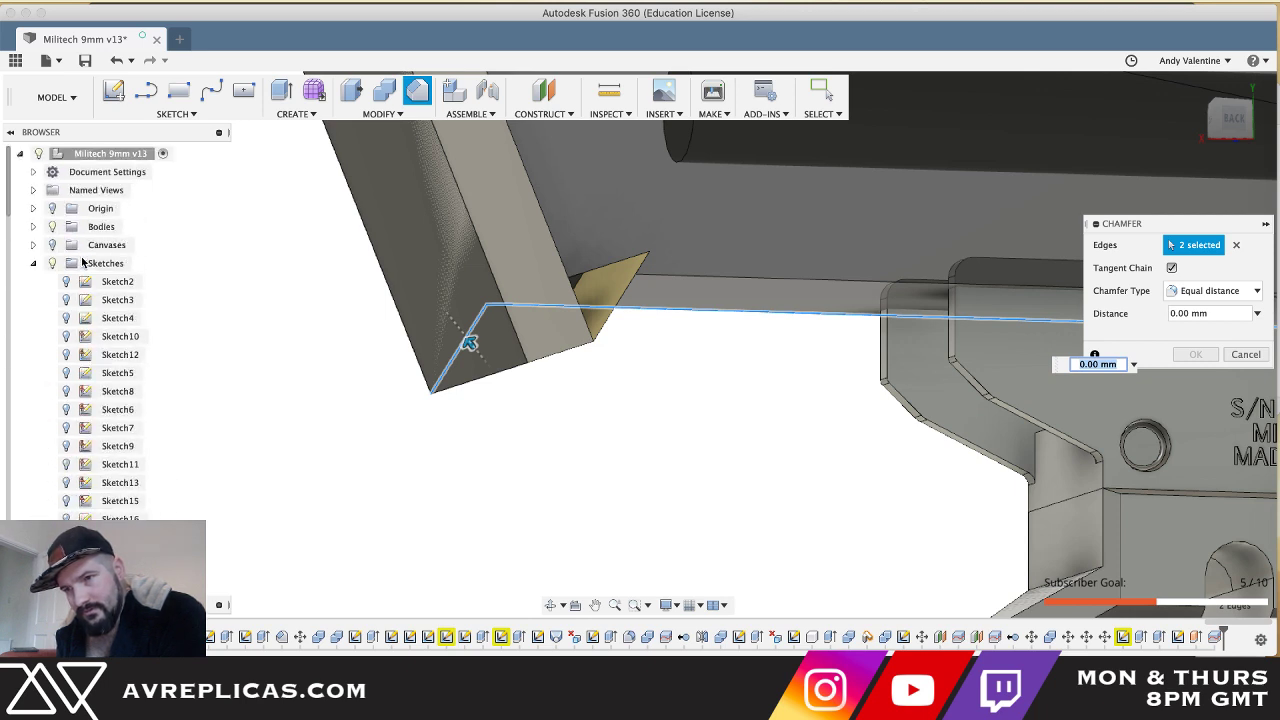
left_click(33, 226)
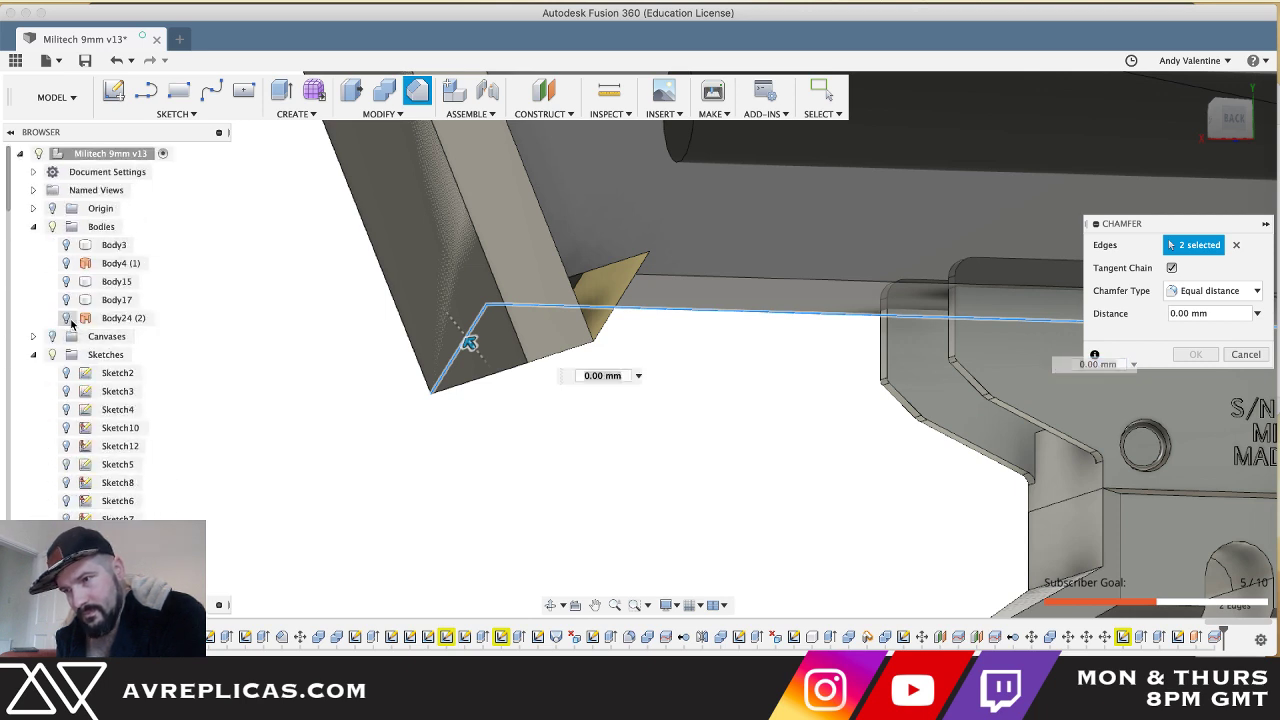
left_click(67, 318)
left_click(554, 318)
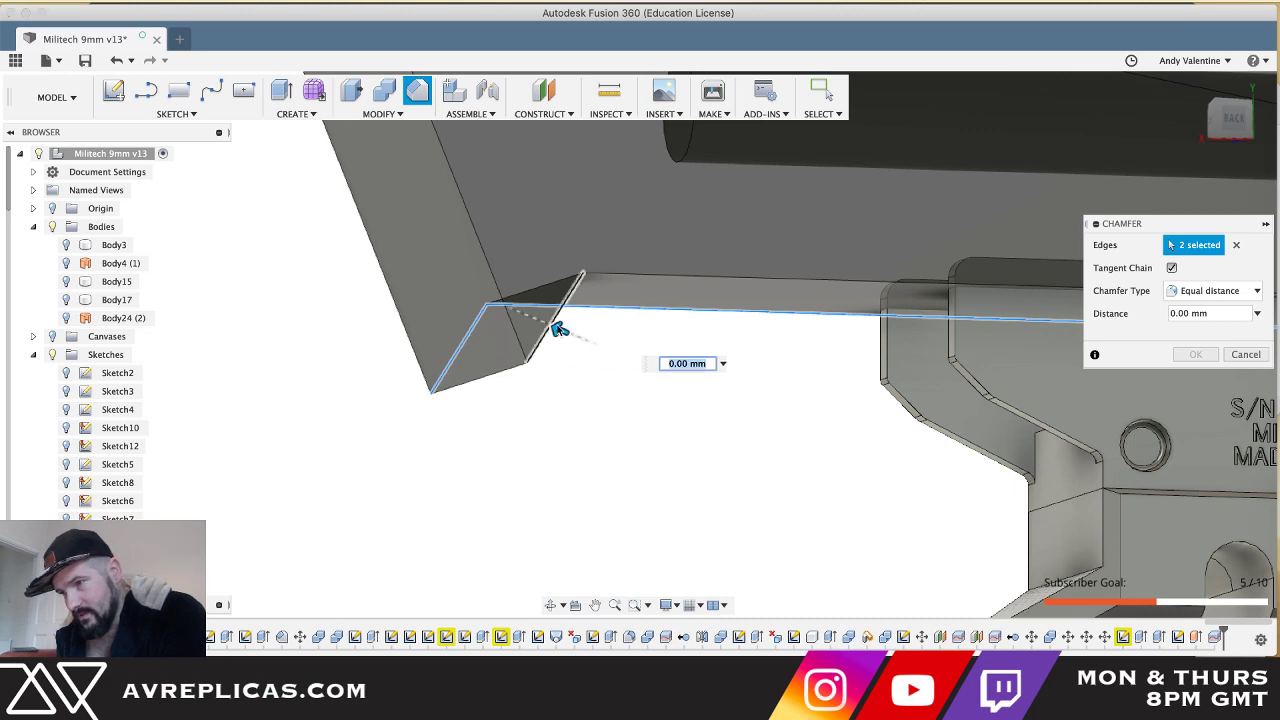
left_click(633, 276)
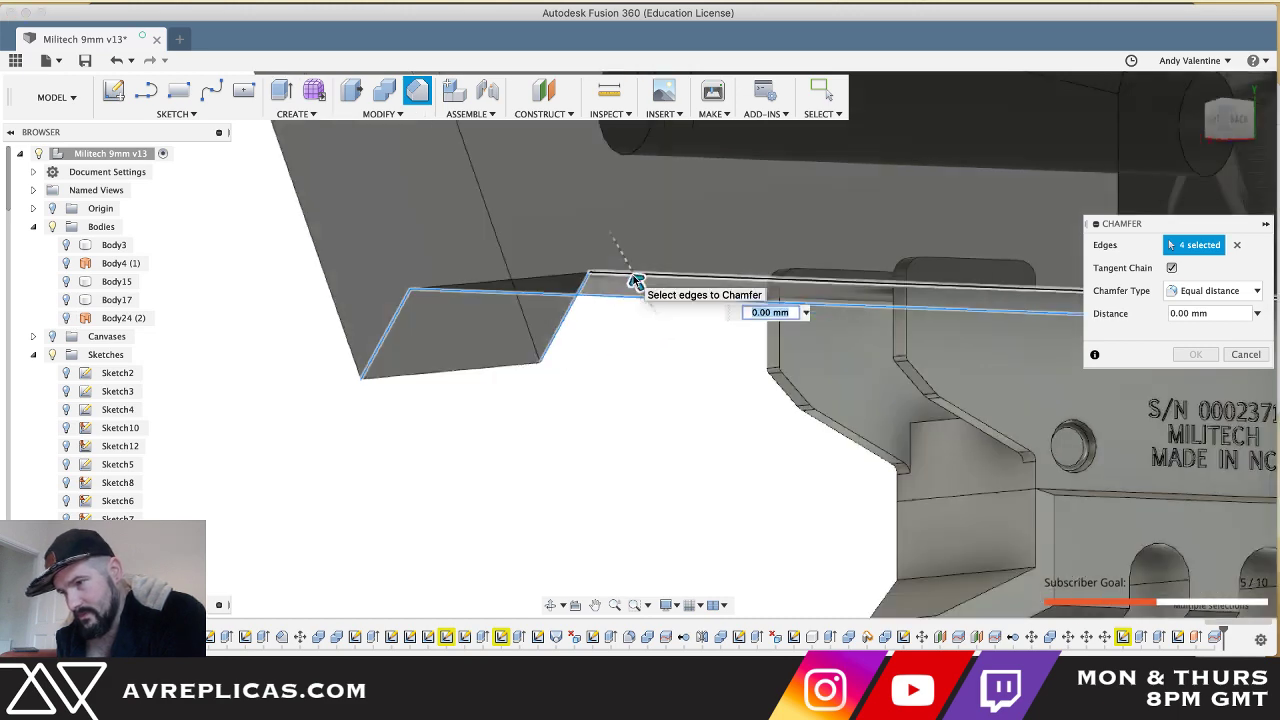
scroll(631, 276, "down", 5)
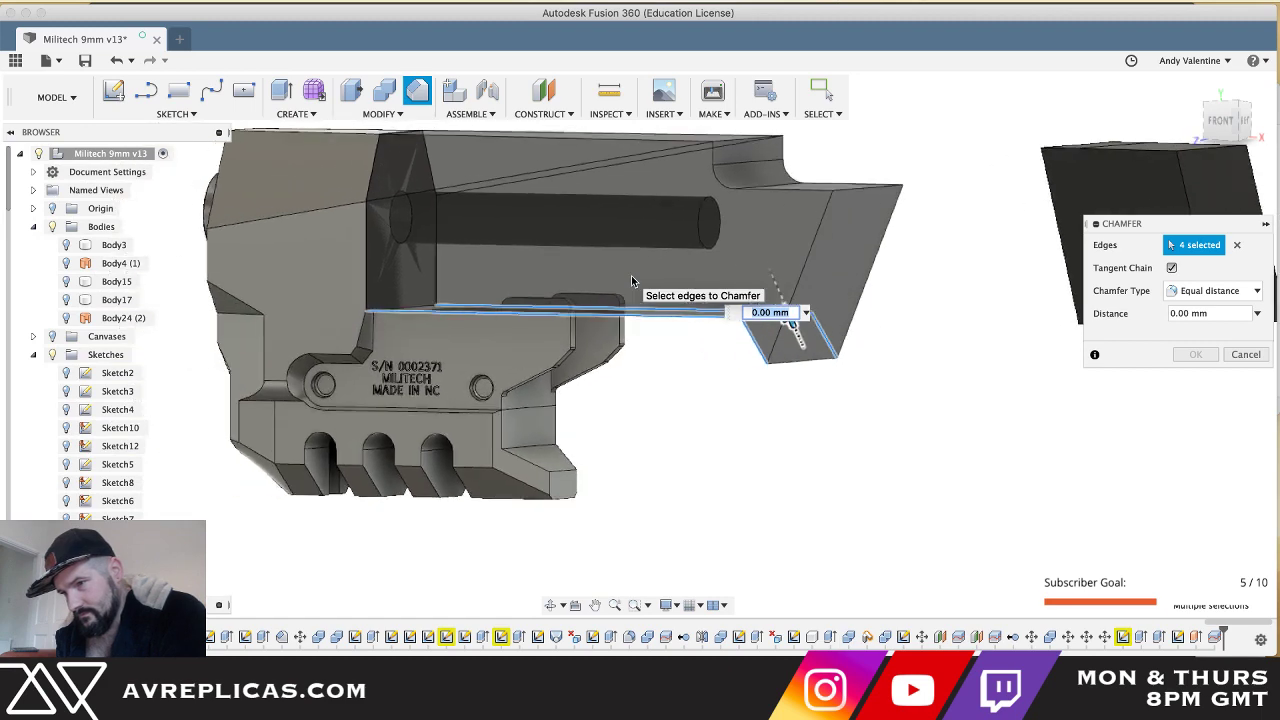
- Change the chamfer type to two distances and set them to 3.148 mm and 9.184 mm
left_click(1205, 291)
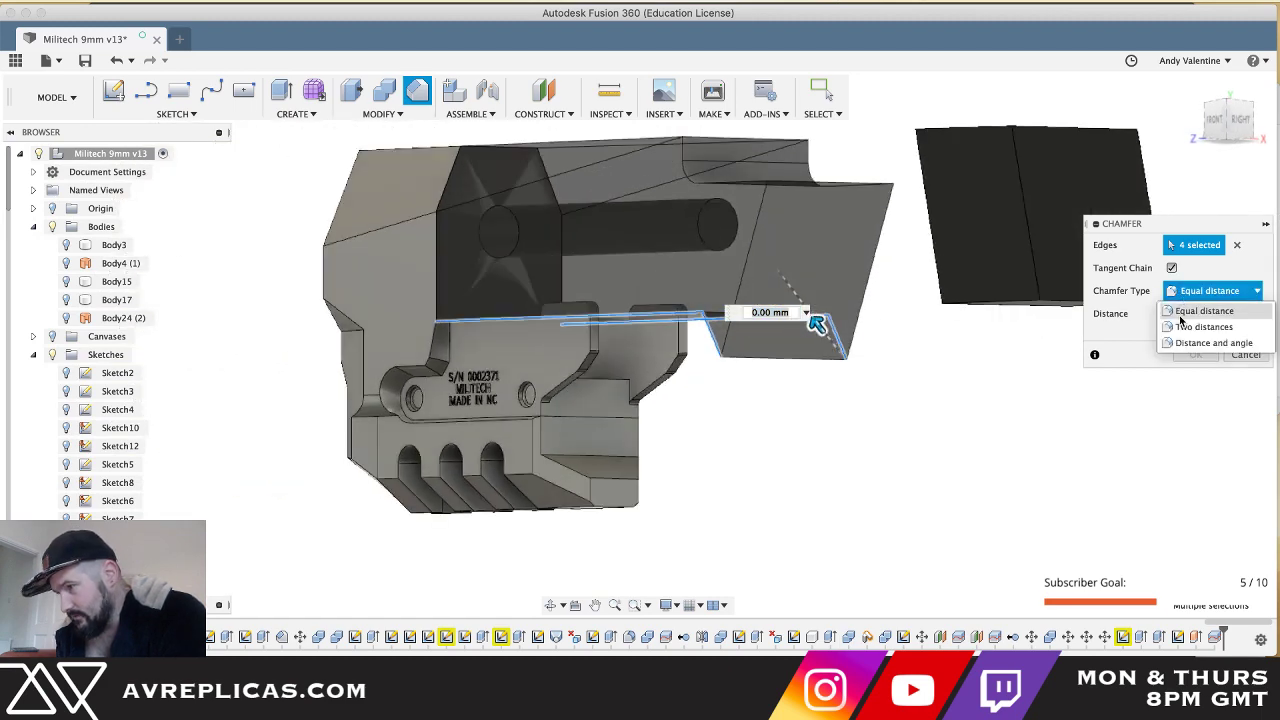
left_click(1204, 327)
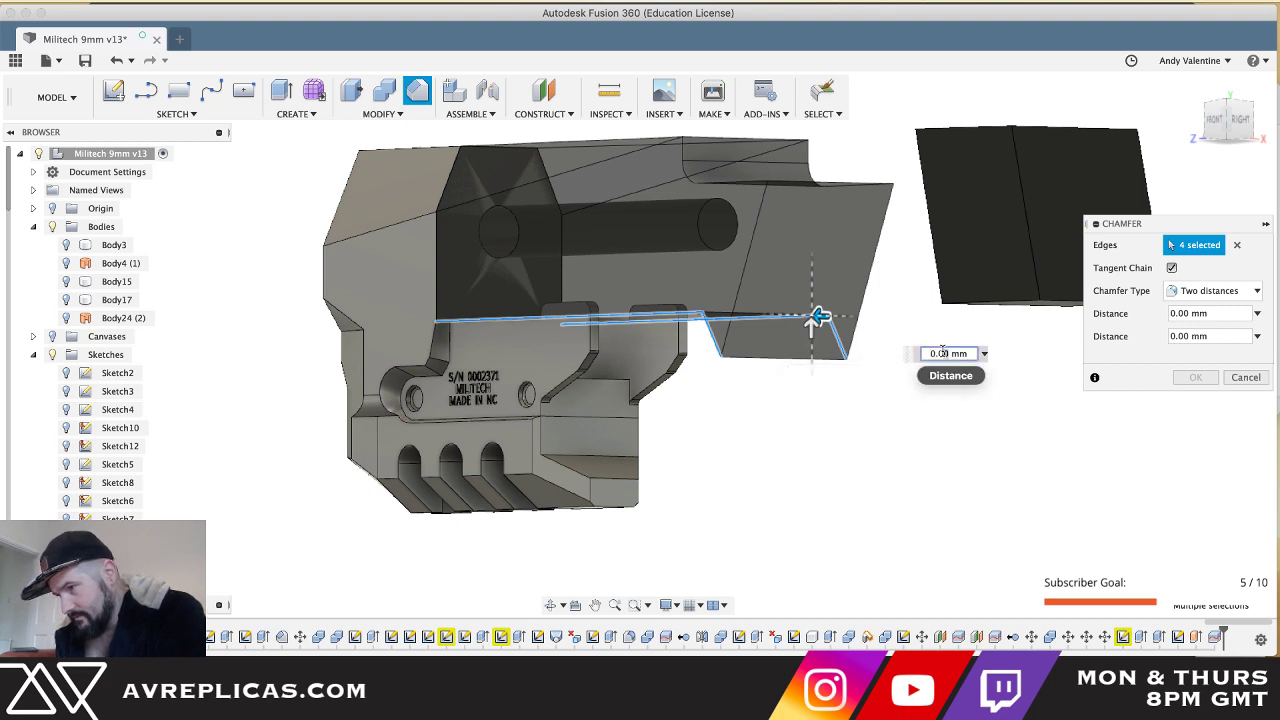
type("3.1")
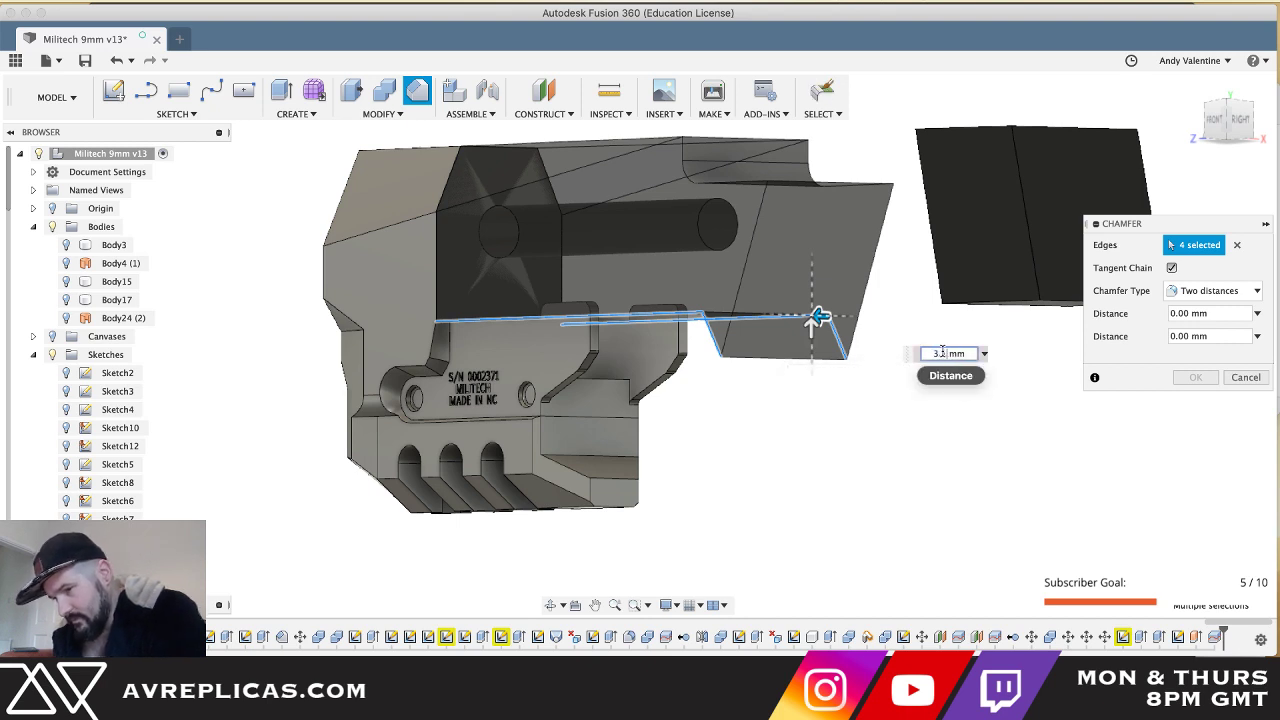
type("48")
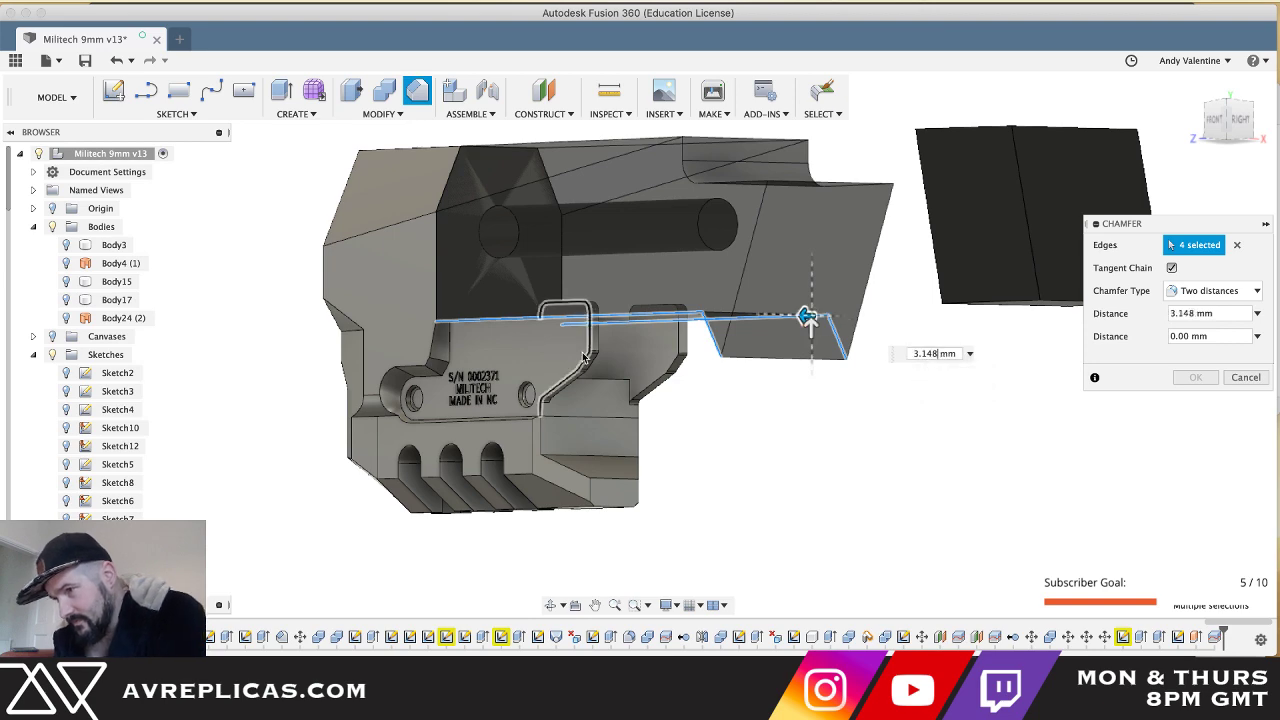
middle_click_drag(584, 356, 614, 371, "shift")
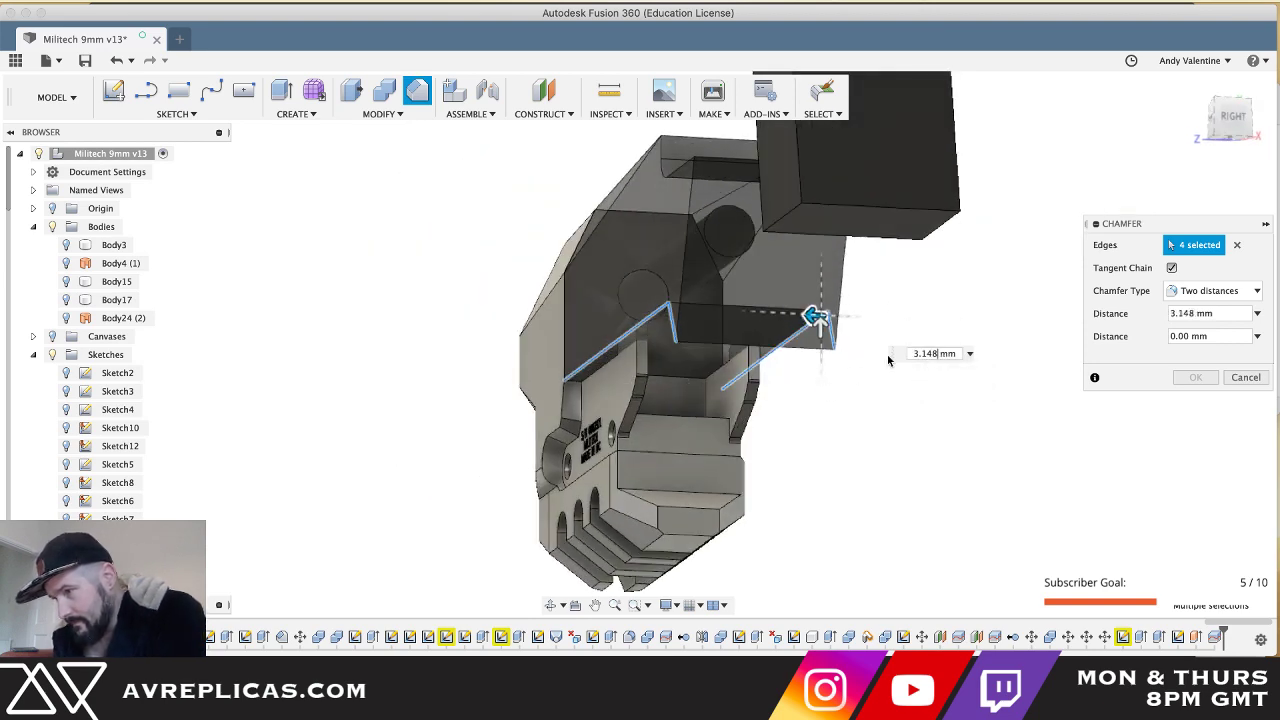
left_click_drag(1177, 337, 1150, 335)
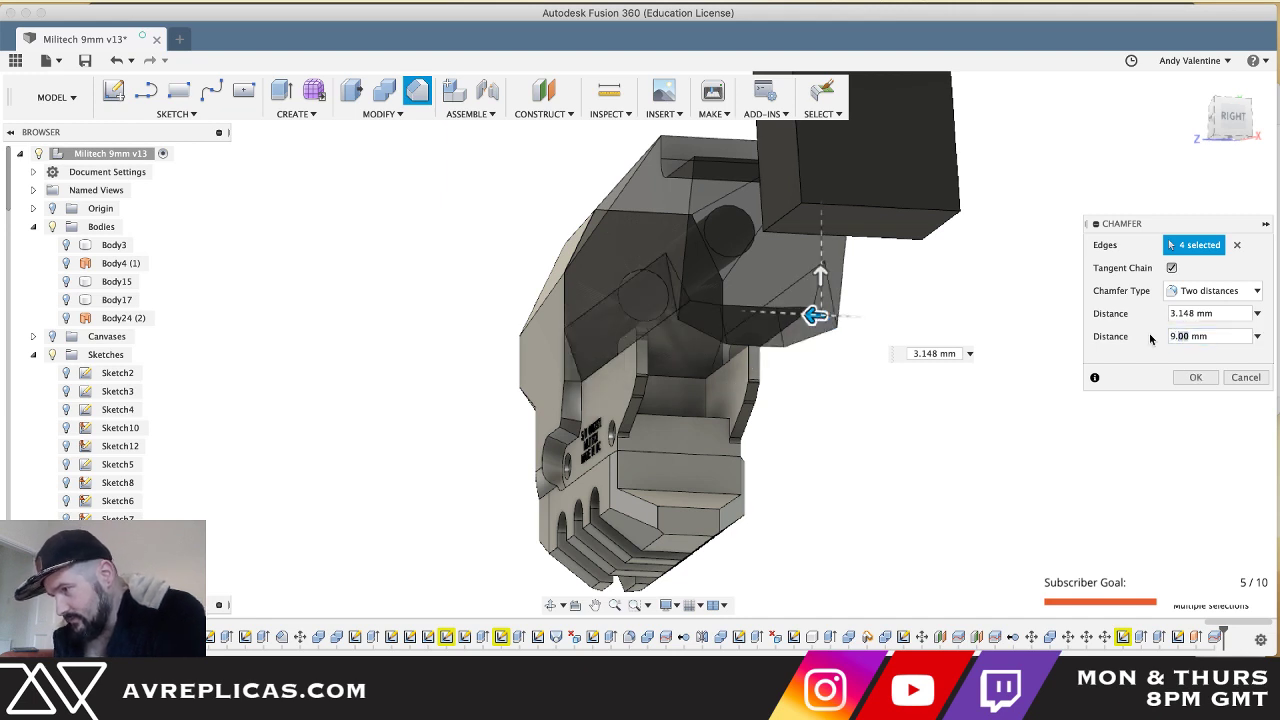
type("184")
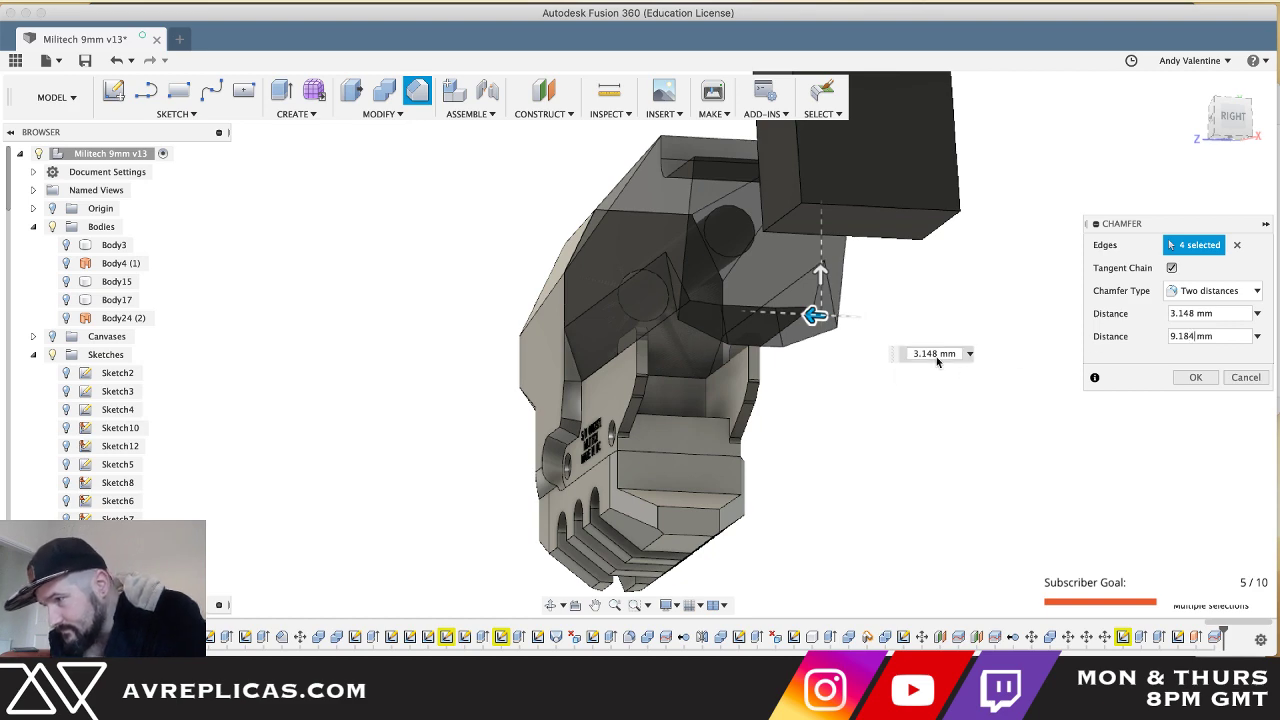
- Inspect the chamfer preview from both sides, compare it with the reference photo in Photoshop, and cancel the chamfer
scroll(496, 323, "left", 10, "shift")
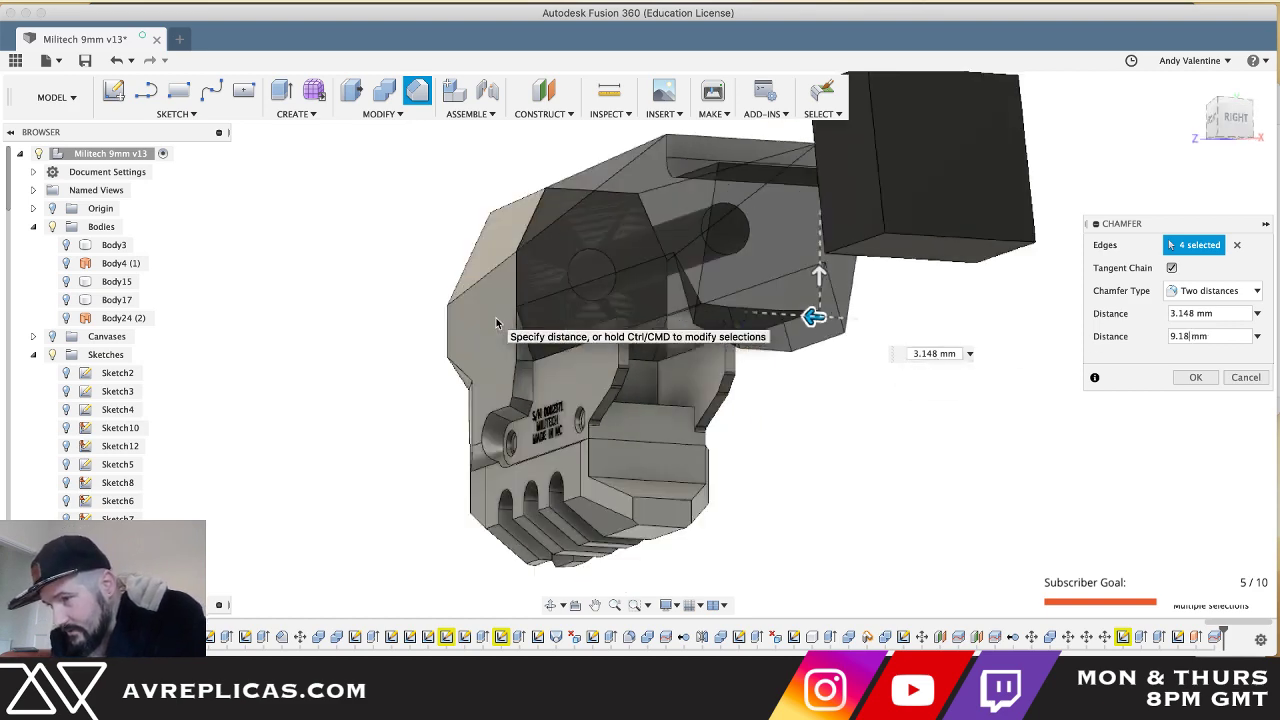
scroll(497, 323, "up", 5, "shift")
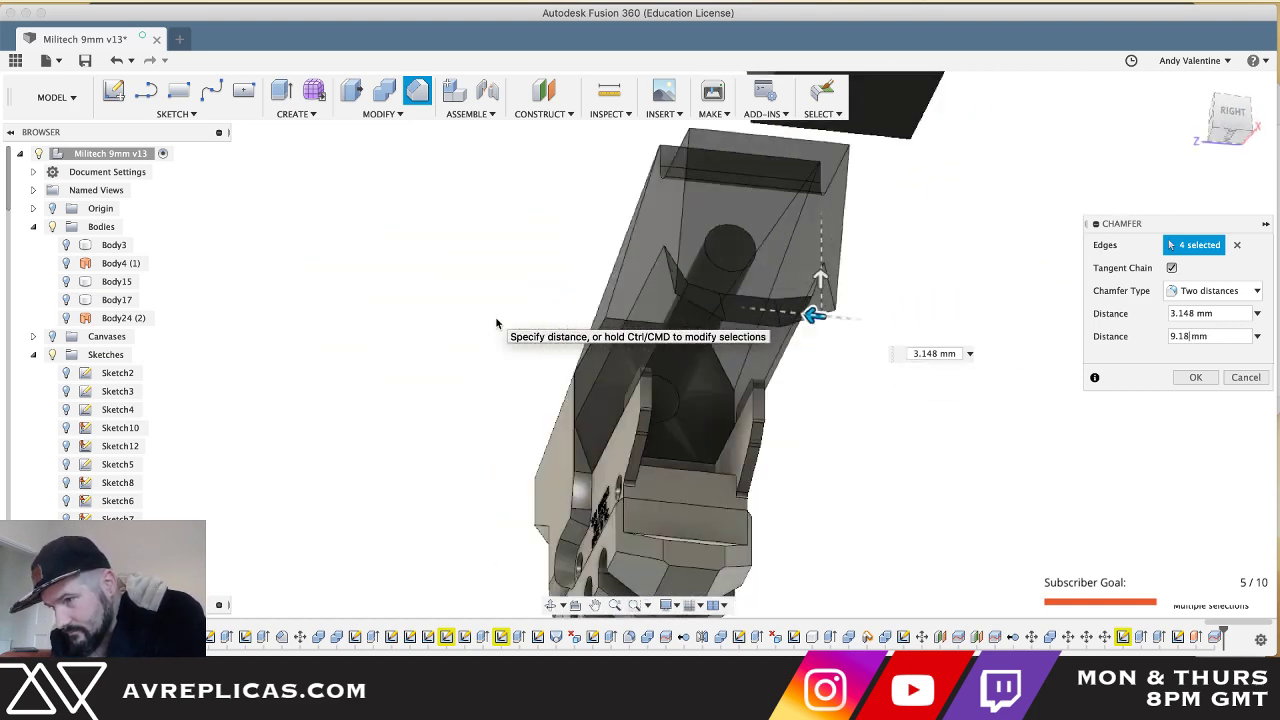
scroll(497, 323, "down", 10, "shift")
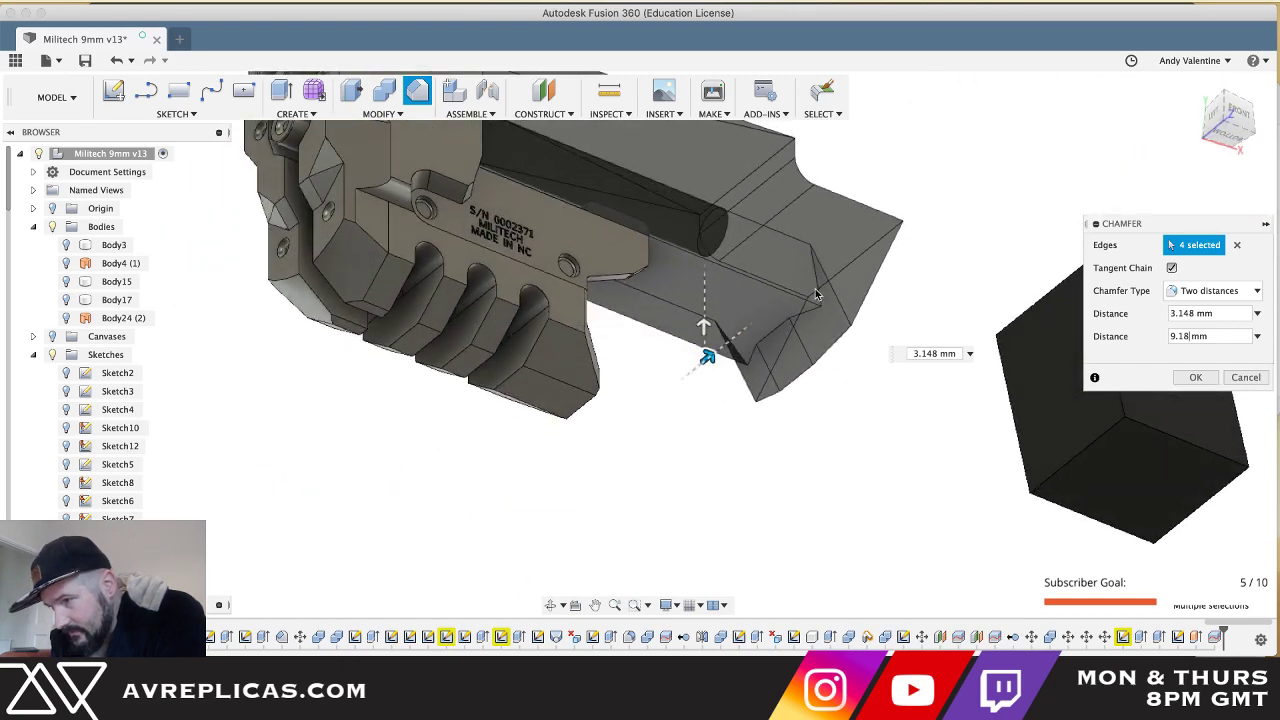
scroll(760, 335, "up", 5, "shift")
scroll(760, 335, "up", 8, "shift")
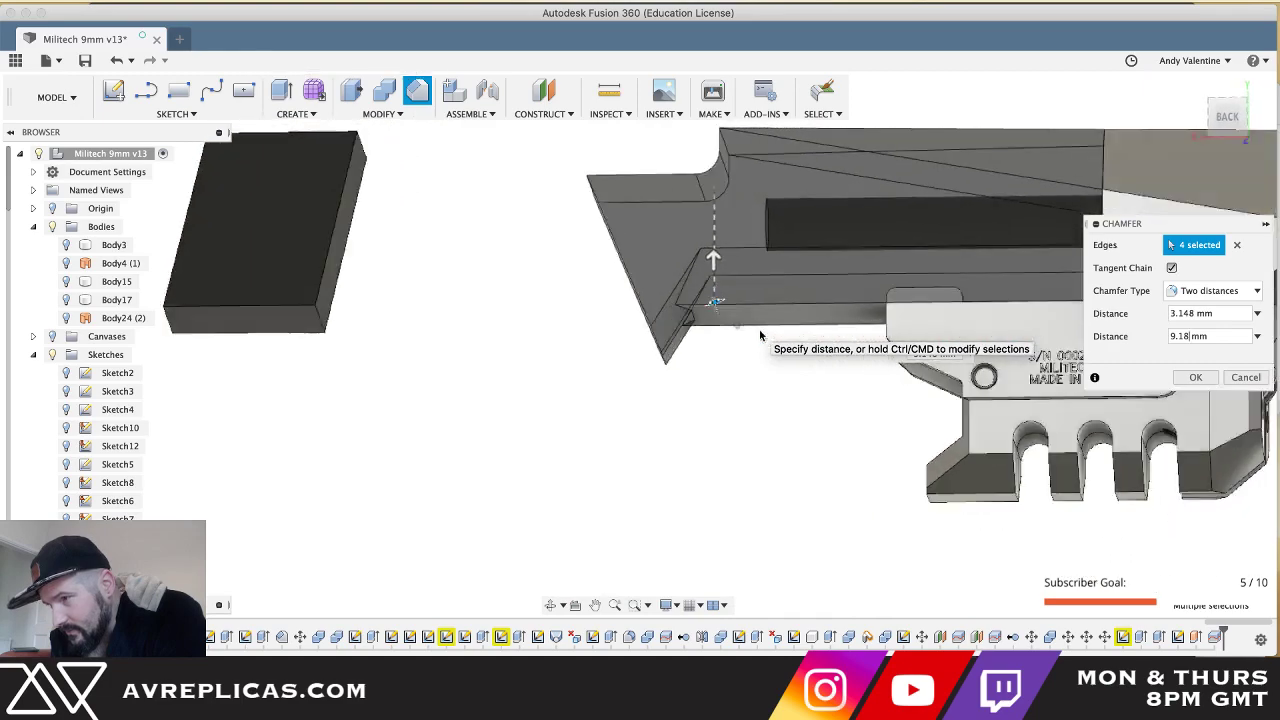
scroll(760, 335, "up", 8, "shift")
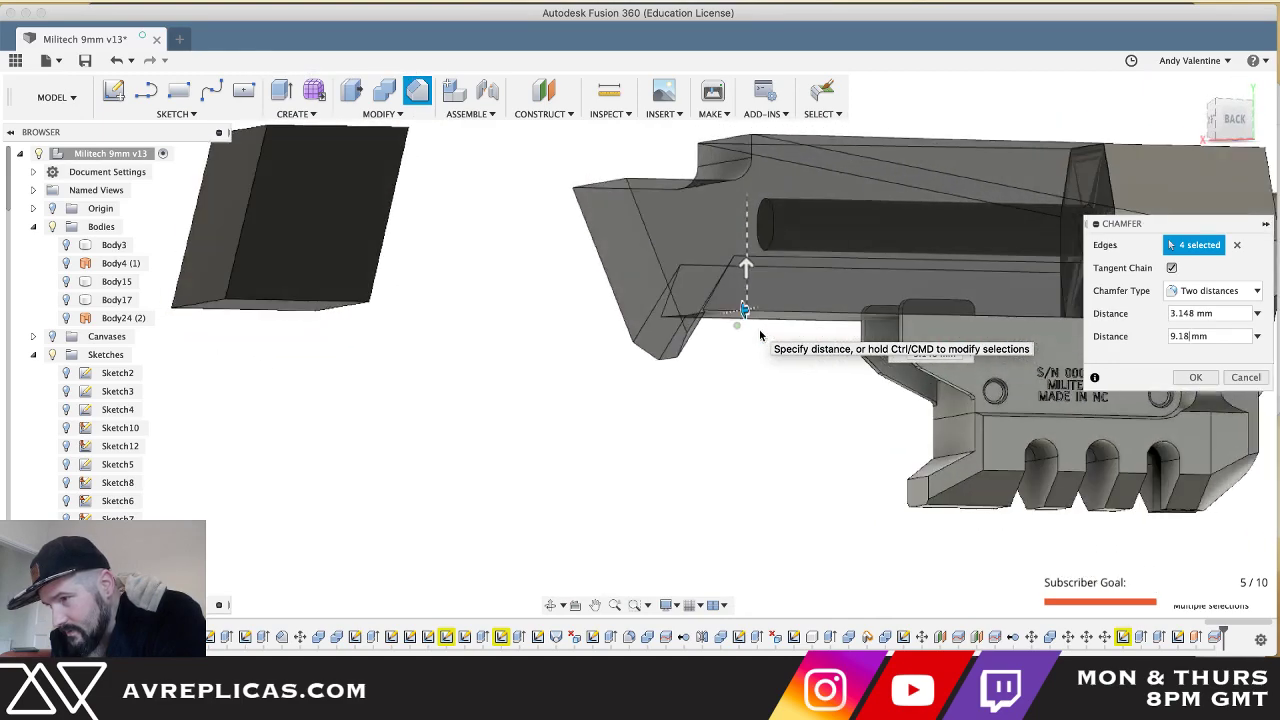
scroll(759, 335, "up", 8, "shift")
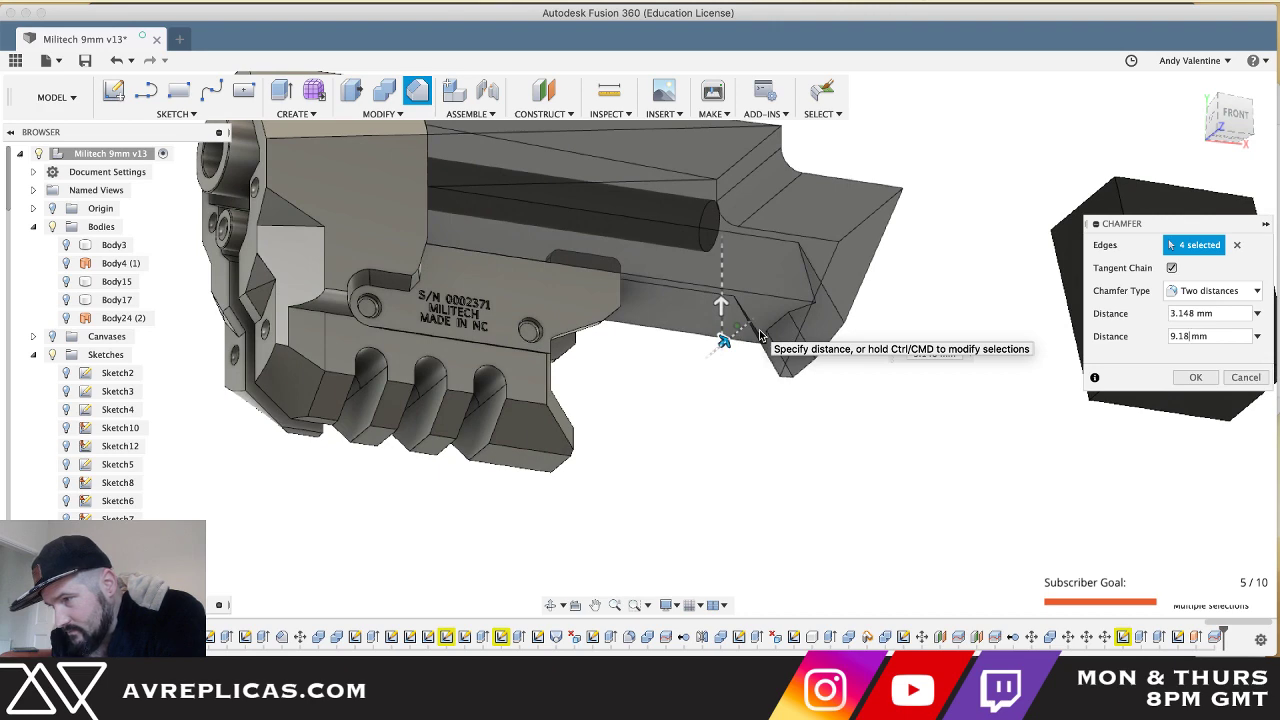
key("super+Tab")
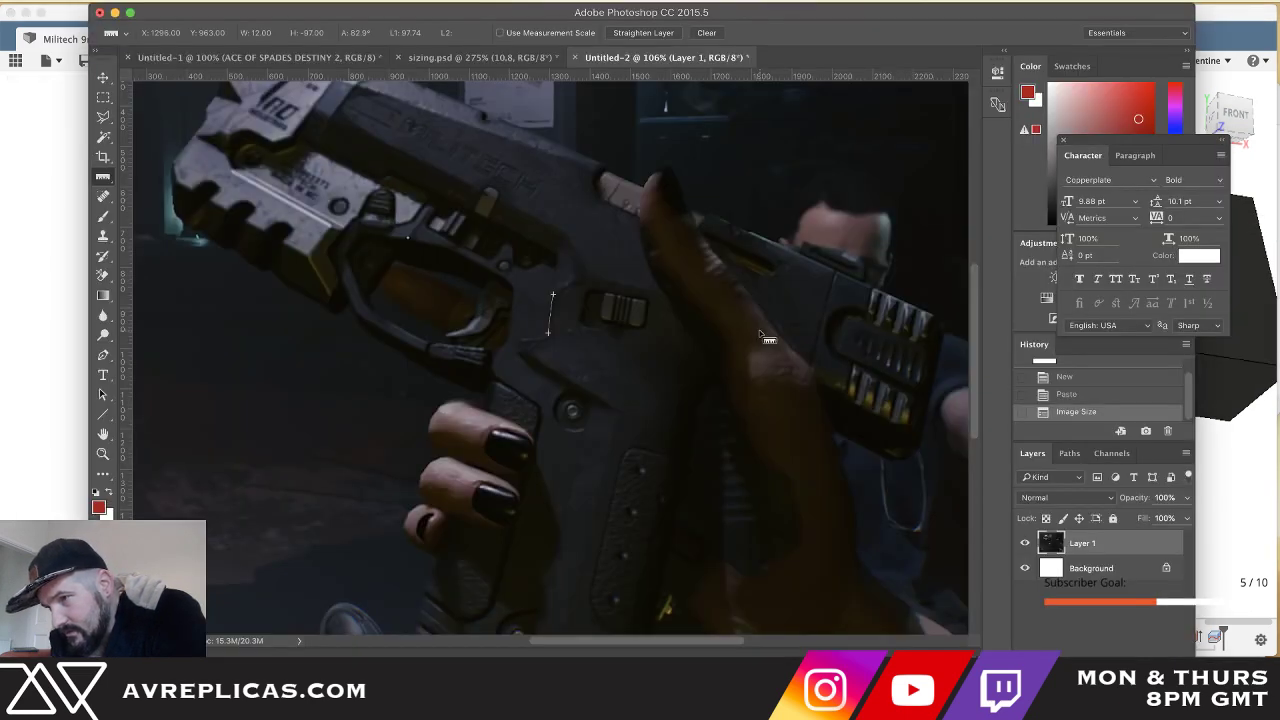
key("super+Tab")
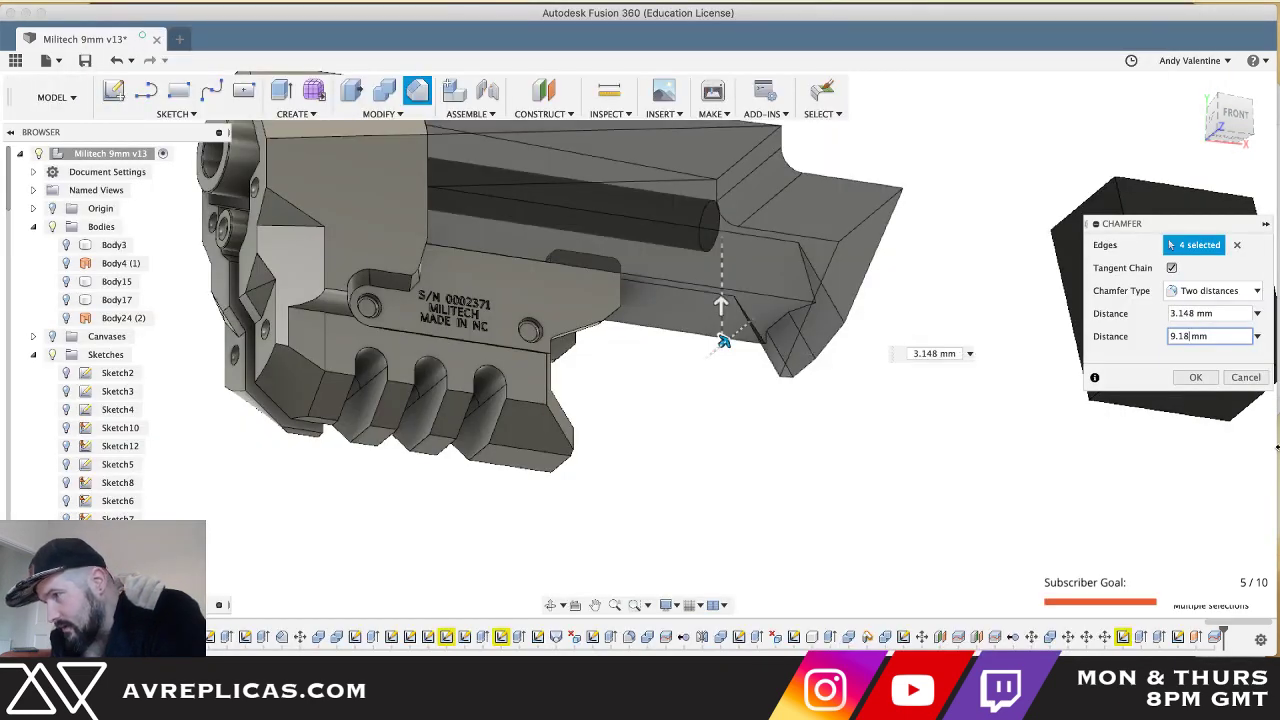
left_click(1246, 377)
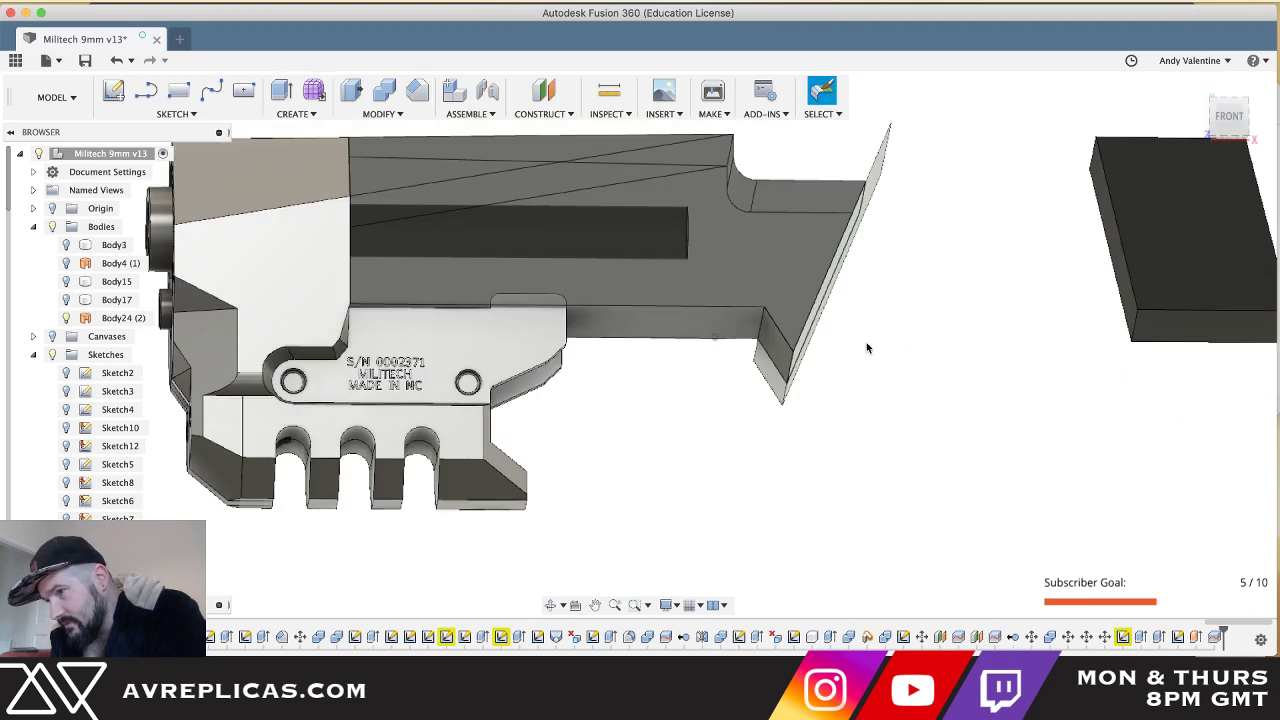
- Check the pistol reference photo in Photoshop and compare it with the chamber body's lower edges in Fusion 360
key("super+Tab")
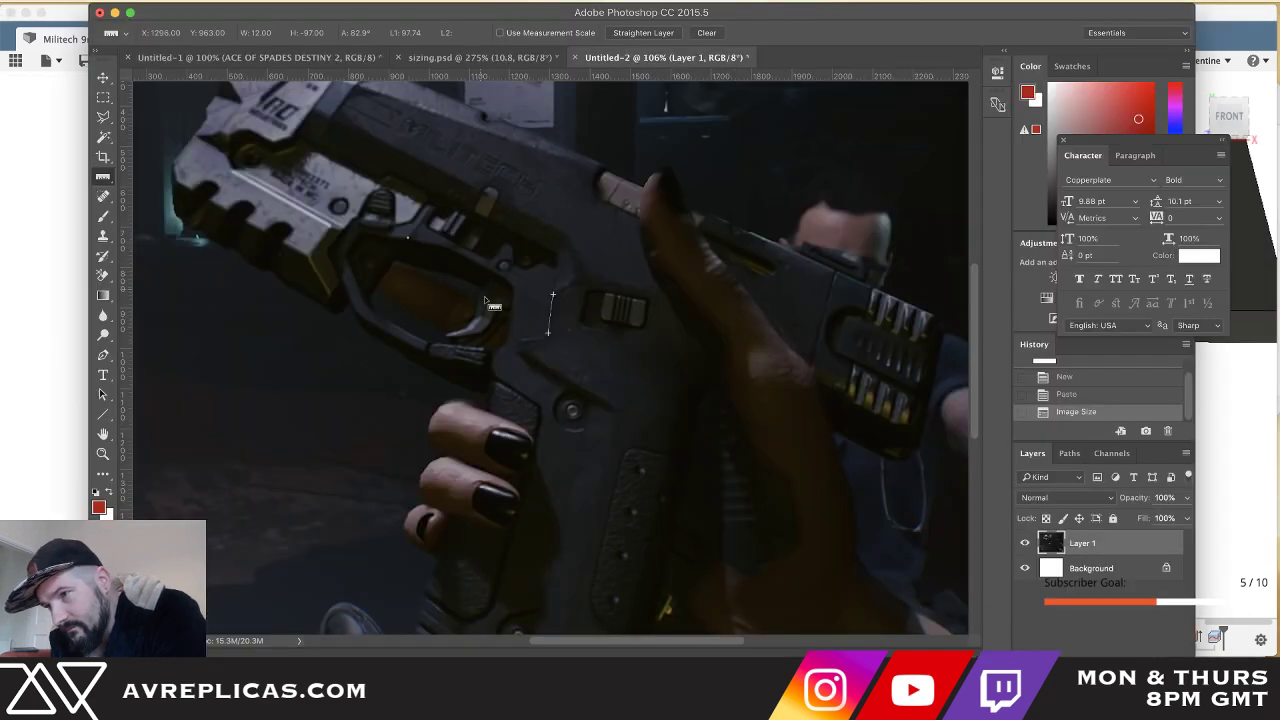
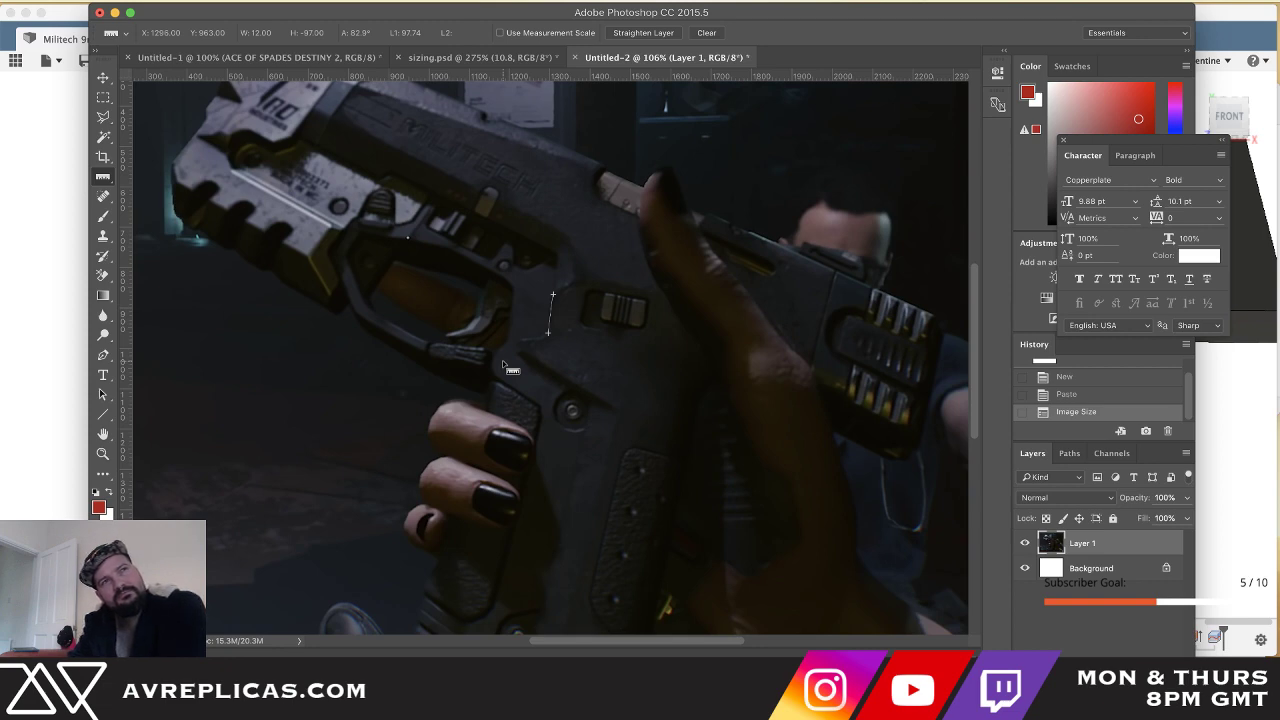
key("super+Tab")
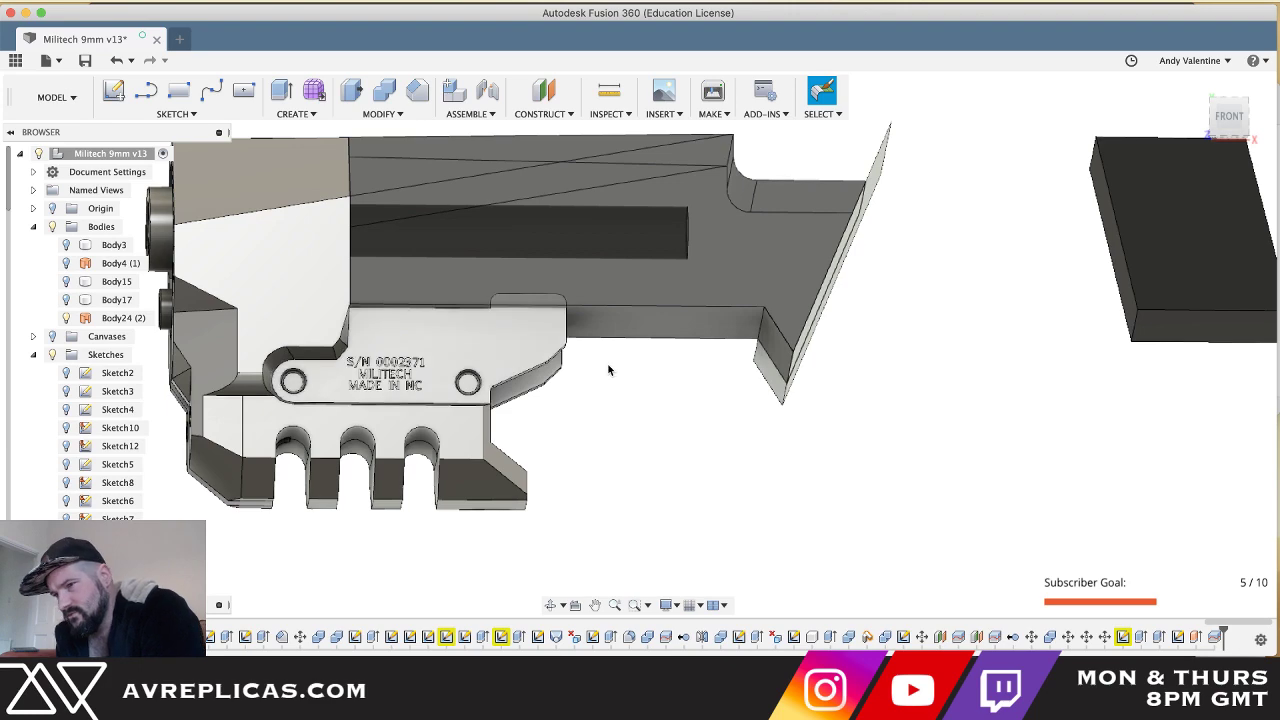
middle_click_drag(720, 377, 725, 430, "shift")
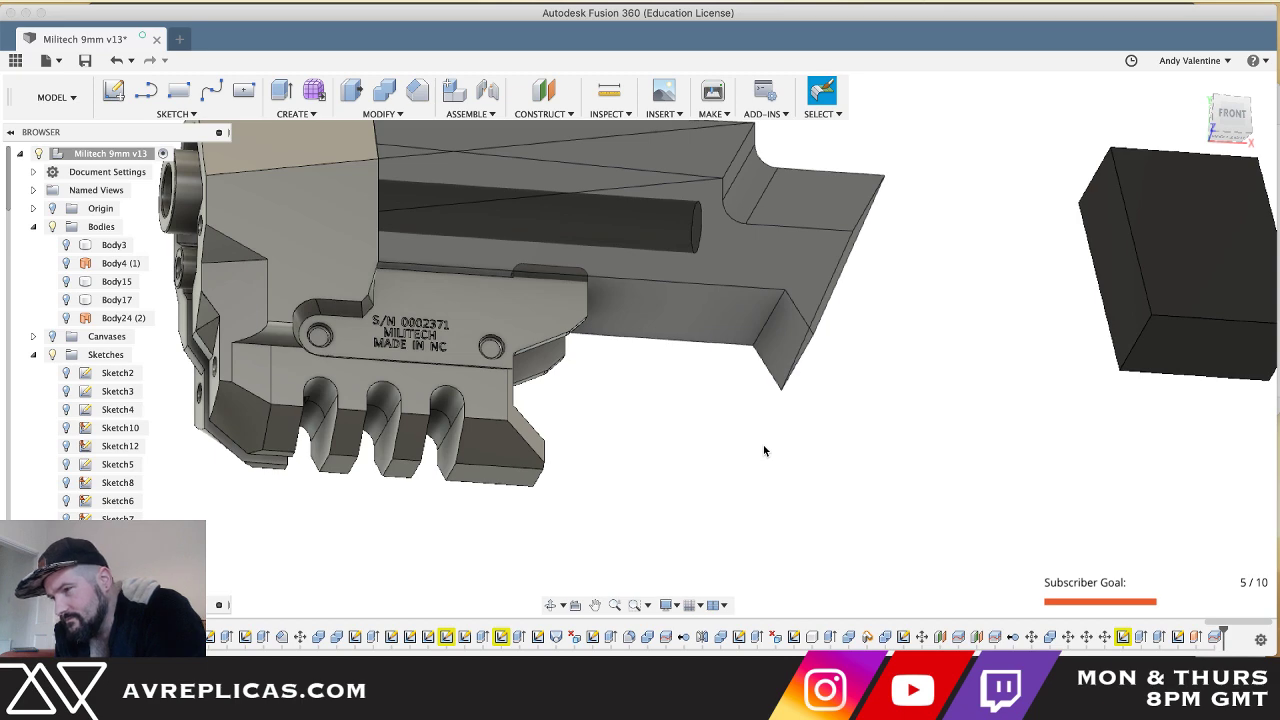
middle_click_drag(861, 394, 861, 394, "shift")
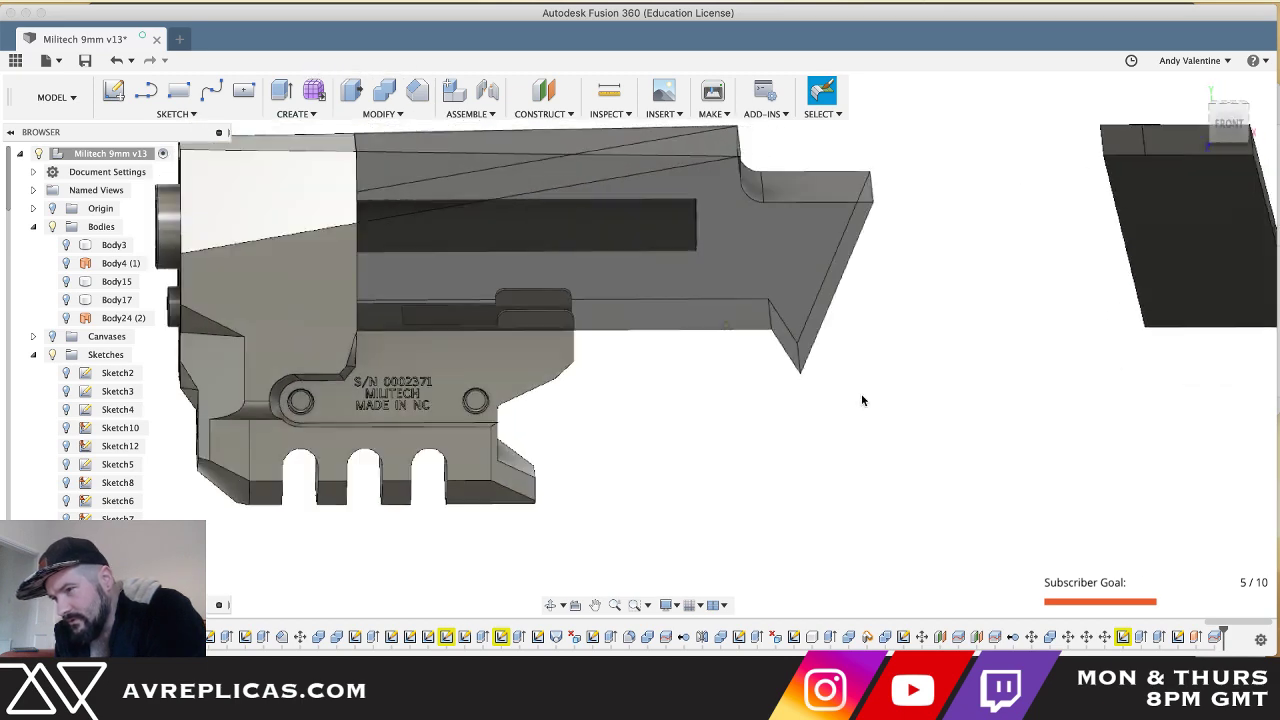
- Try a two-distance chamfer of 3 mm and 9 mm on the chamber body's long lower edge and adjoining angled edge
left_click(791, 358)
left_click(748, 330, "shift")
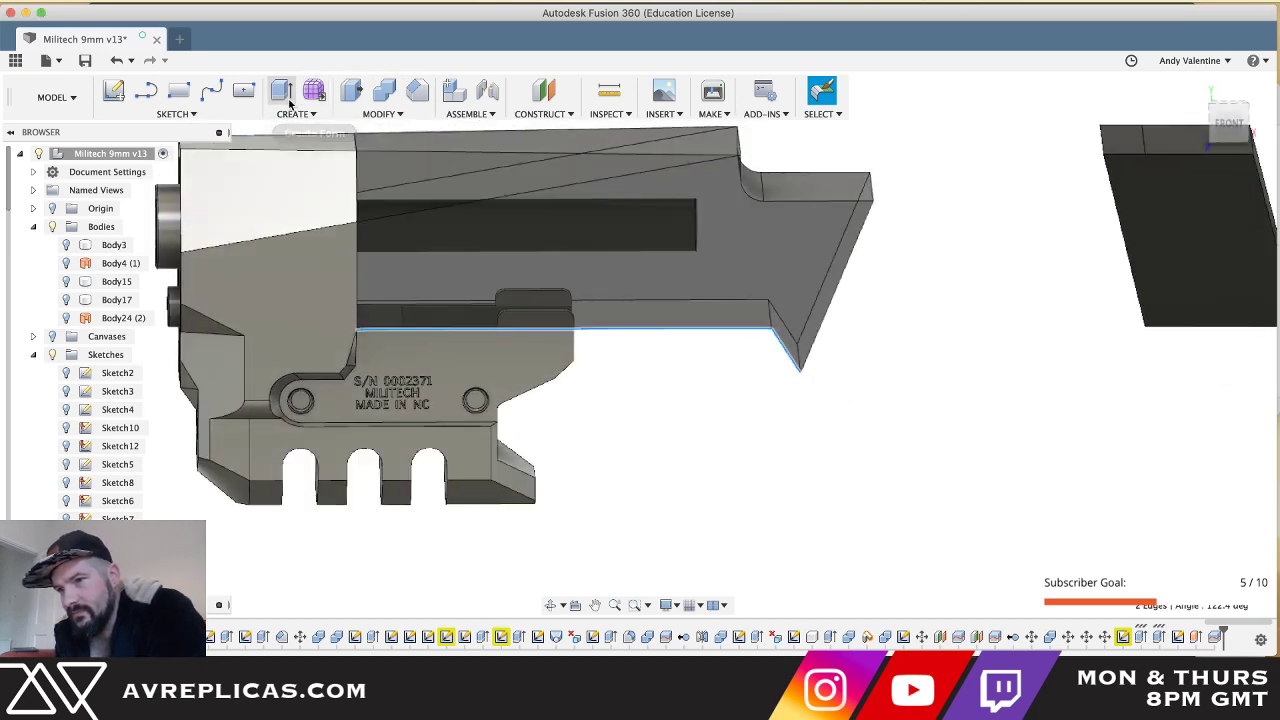
left_click(362, 114)
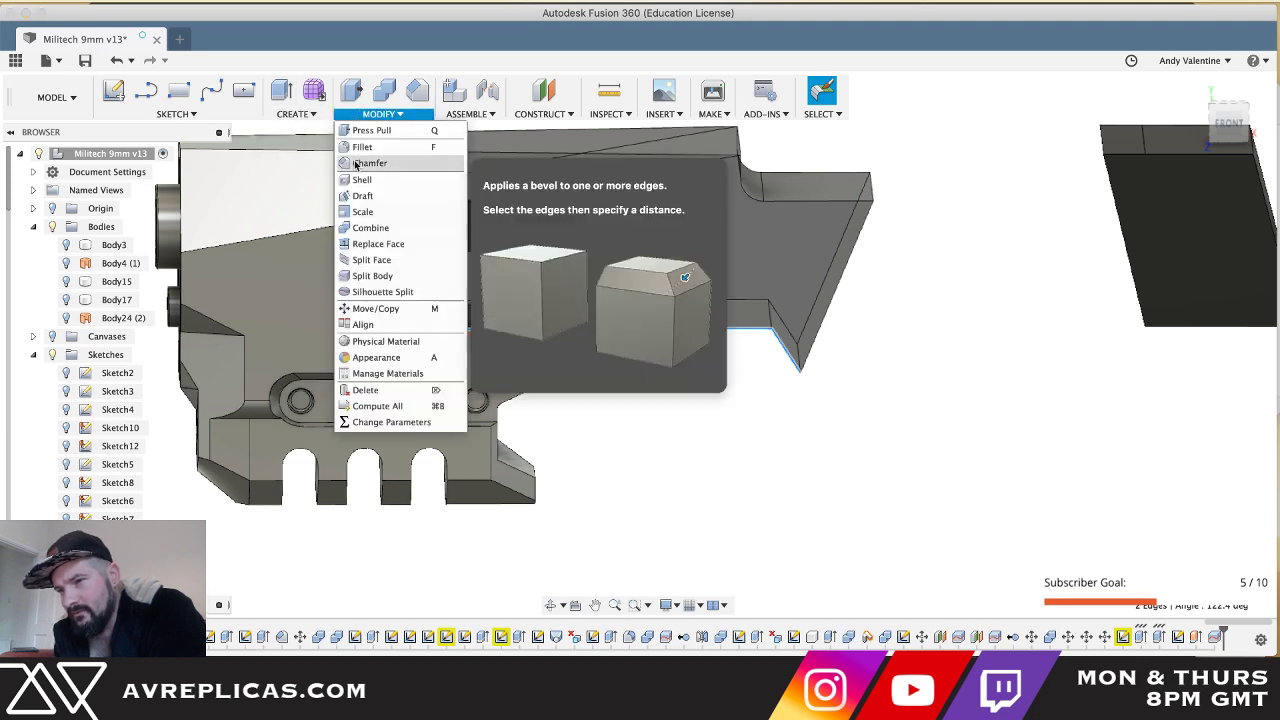
left_click(362, 163)
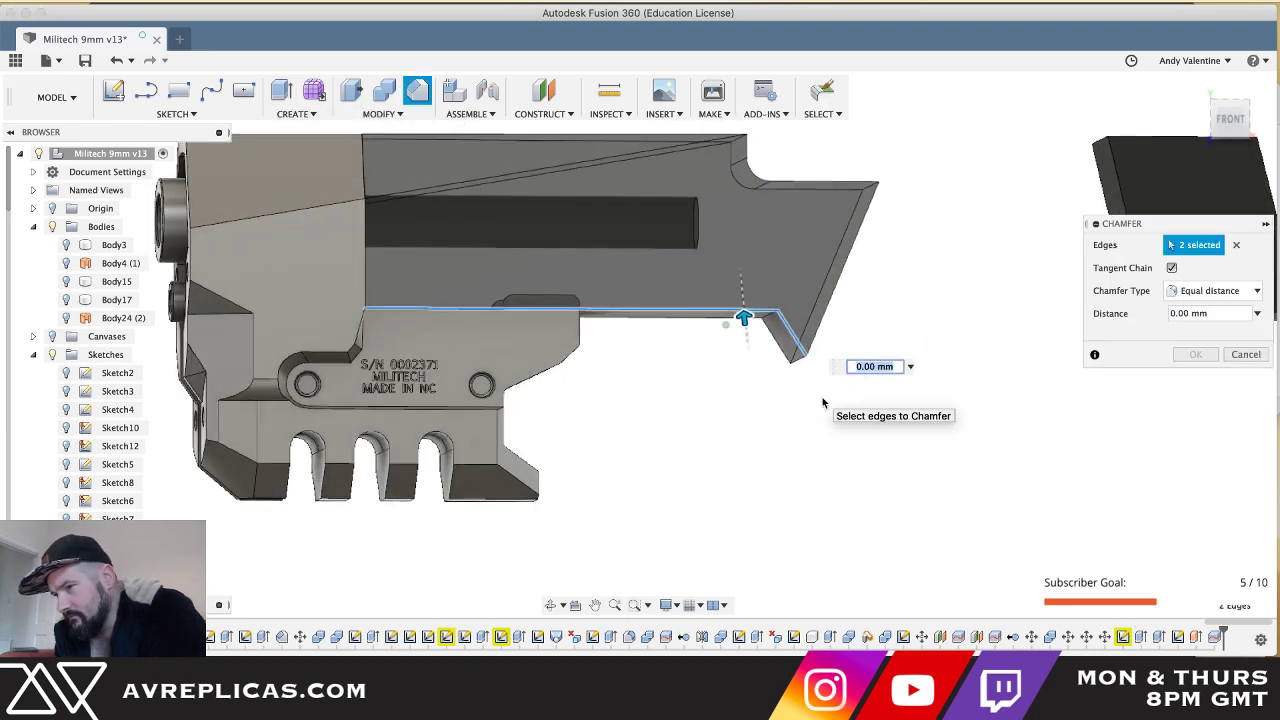
left_click(1200, 313)
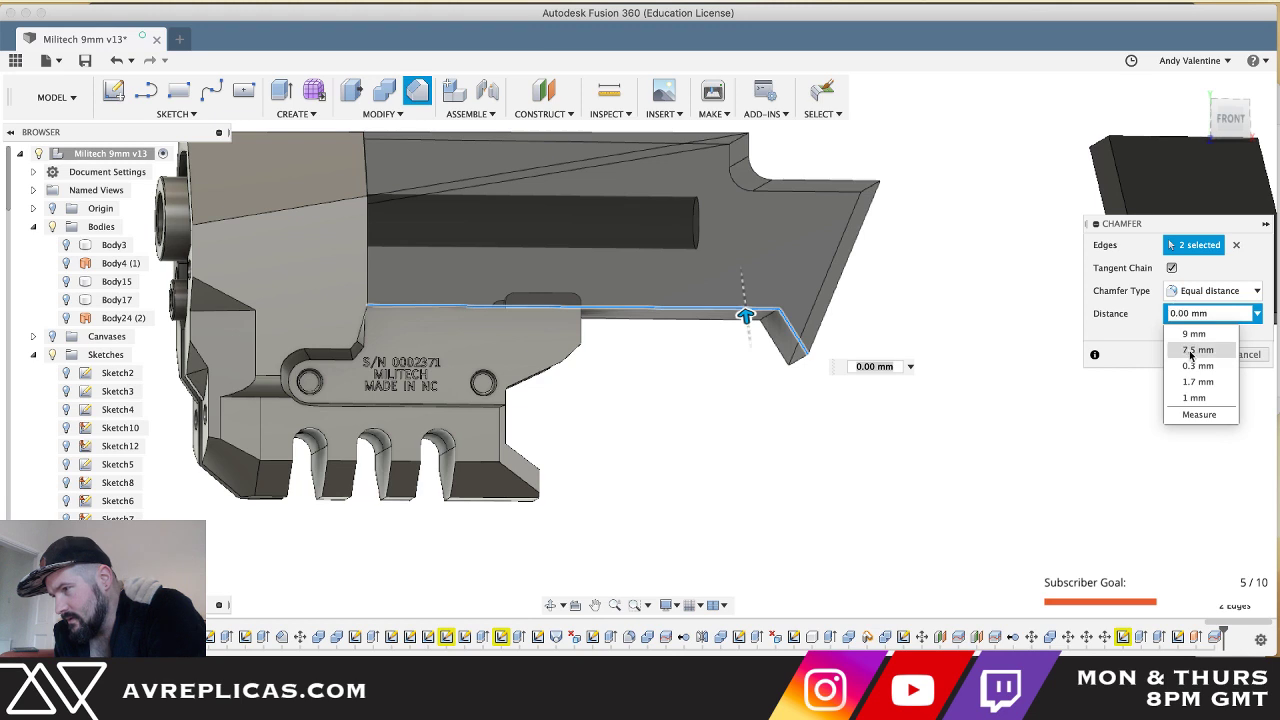
left_click(1212, 290)
left_click(1197, 326)
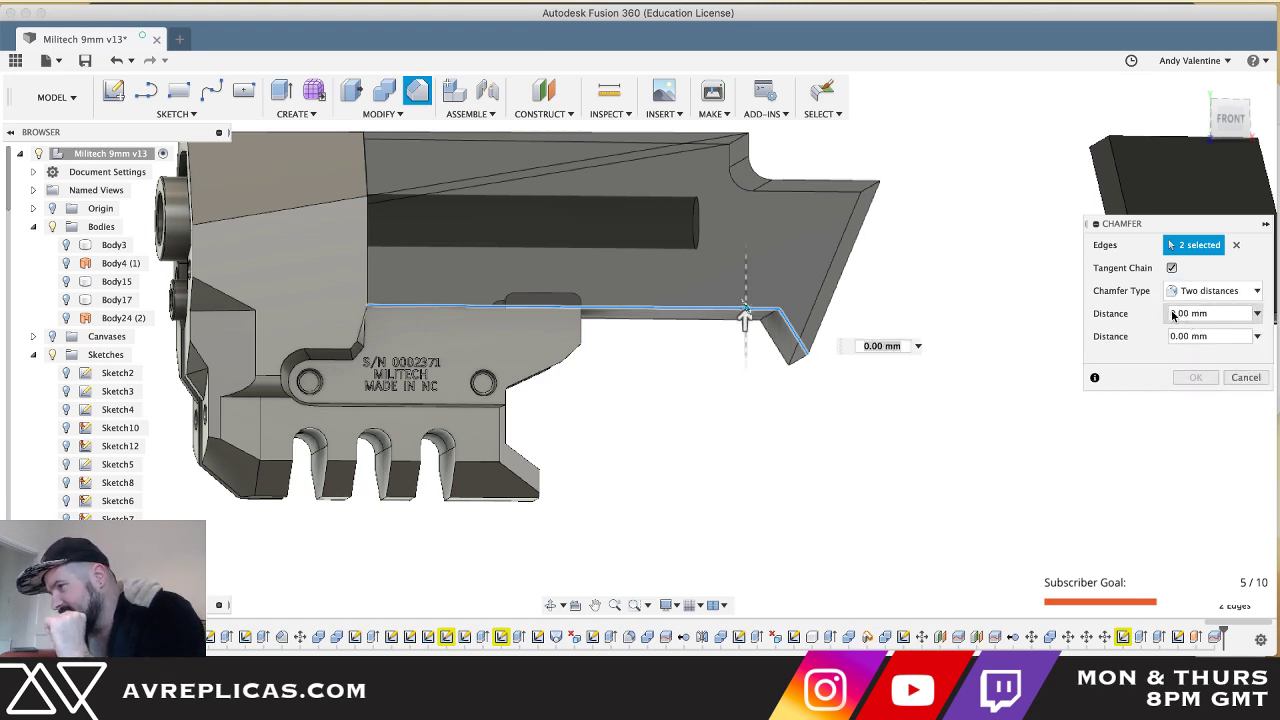
left_click(1173, 315)
type("3")
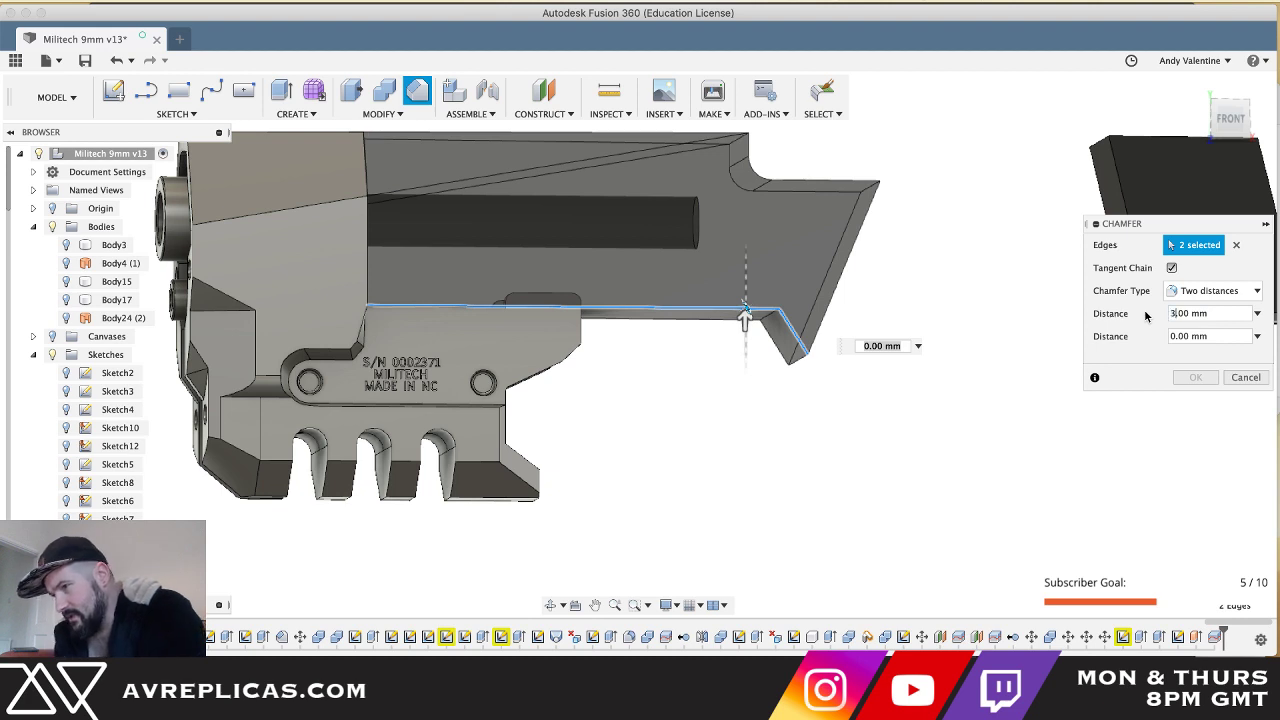
key("Tab")
type("9")
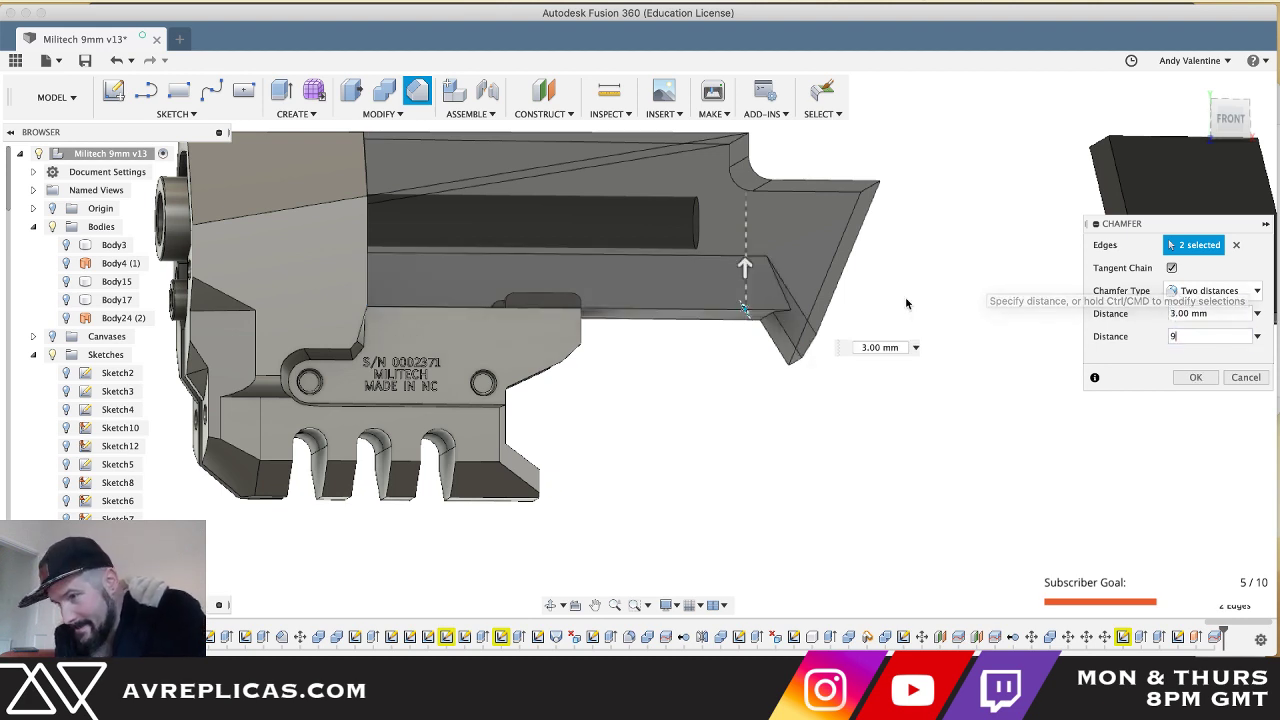
- Inspect the chamfer preview on the chamber body from several angles and cancel the chamfer
scroll(777, 280, "right", 5, "shift")
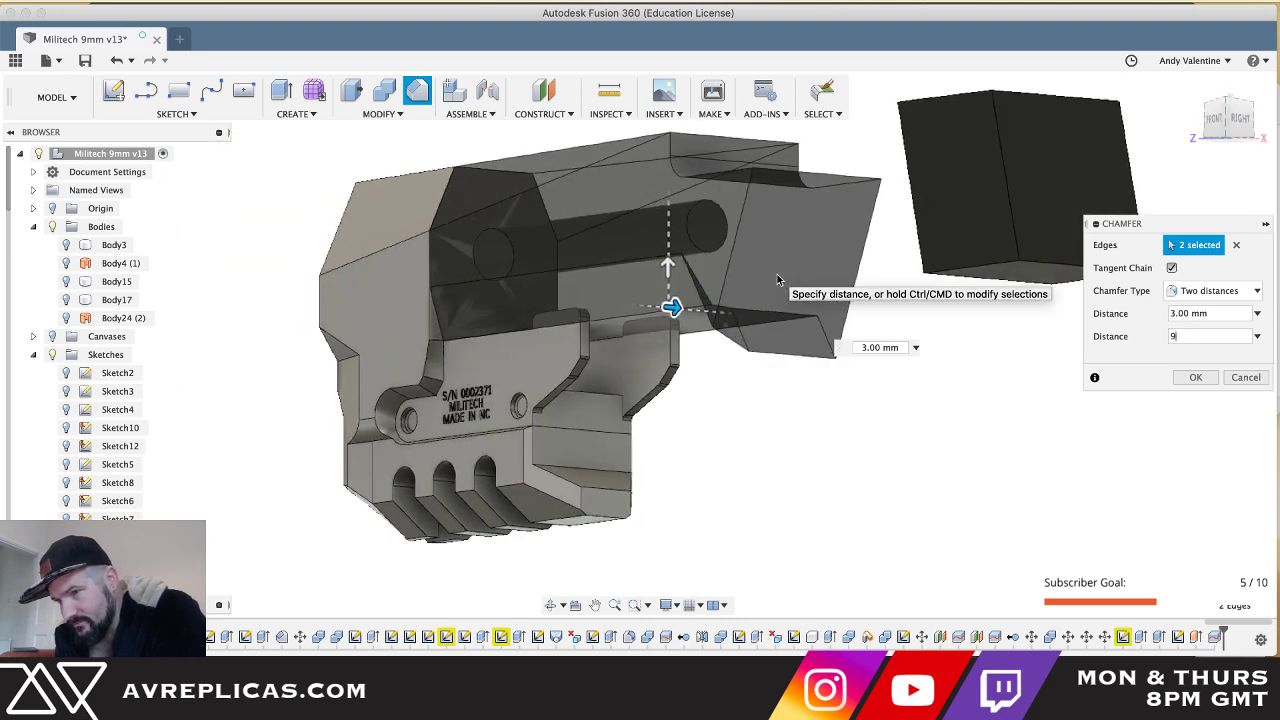
middle_click_drag(777, 274, 778, 283, "shift")
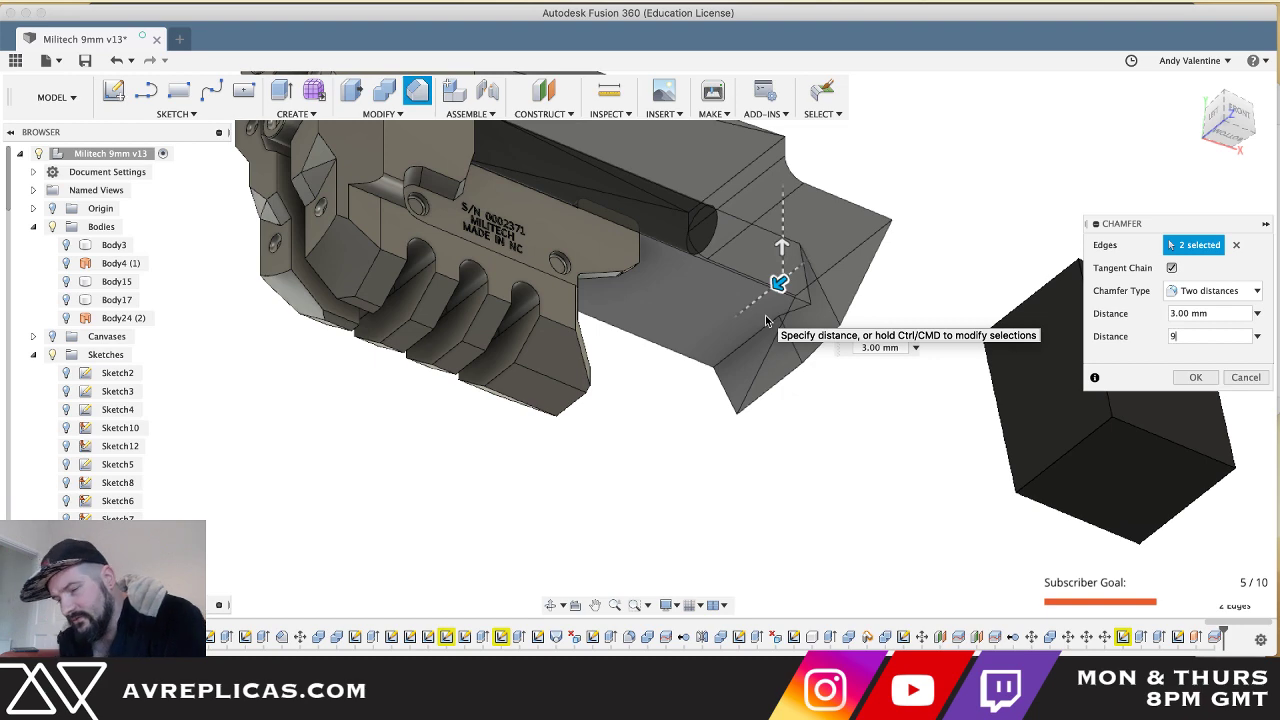
scroll(766, 321, "right", 4)
scroll(766, 321, "up", 10, "shift")
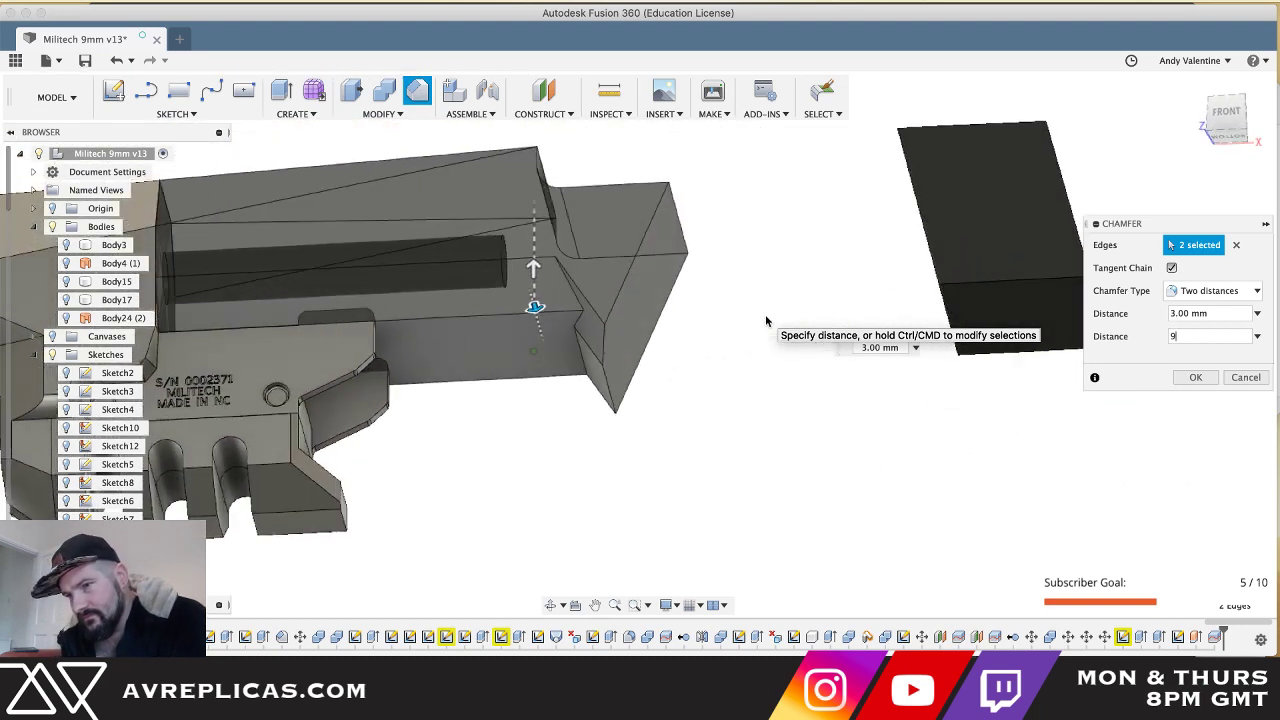
scroll(766, 321, "right", 2, "shift")
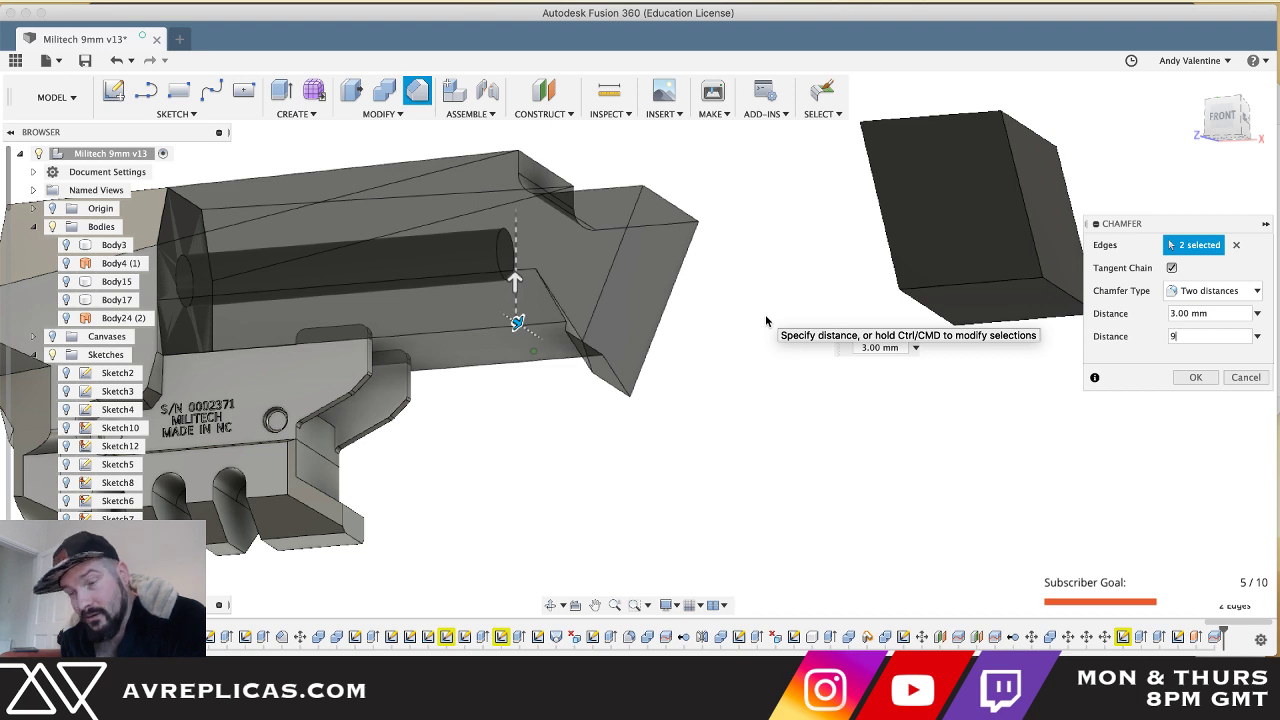
scroll(766, 321, "right", 1, "shift")
left_click(1243, 378)
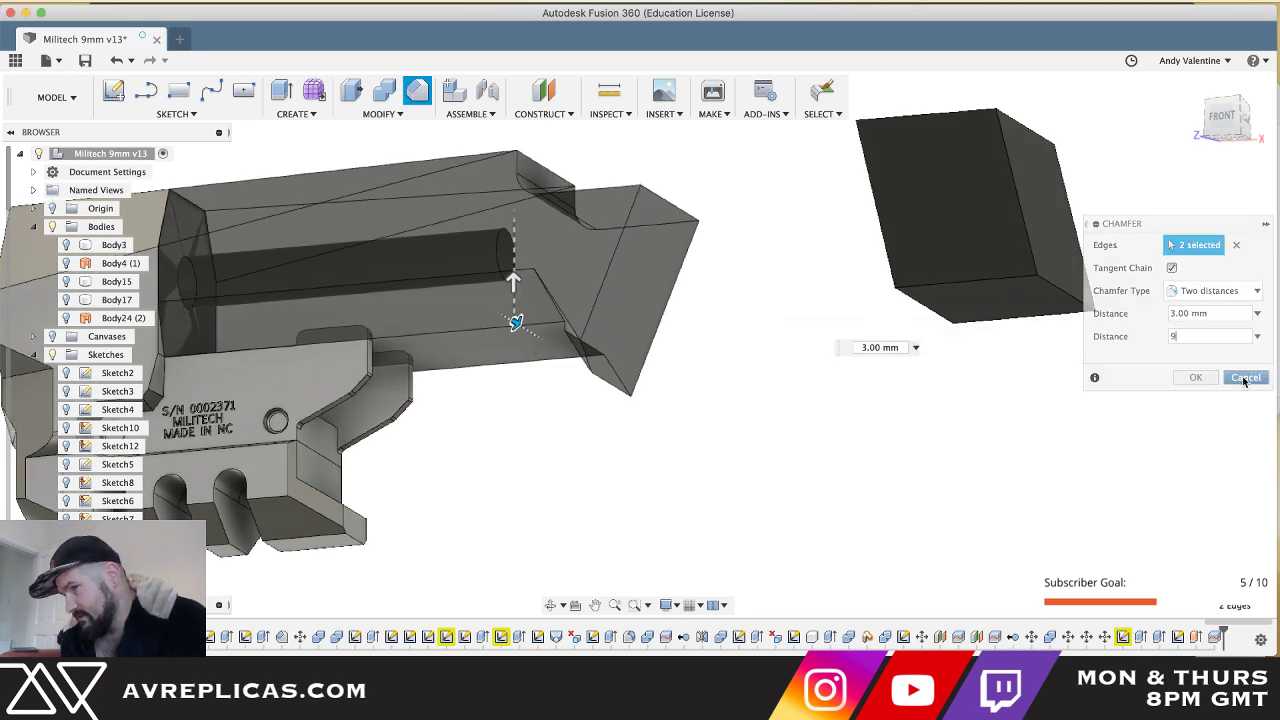
- Examine the chamber body's lower edges and their junction with the front frame from several angles
scroll(535, 380, "left", 10, "shift")
scroll(534, 380, "right", 8, "shift")
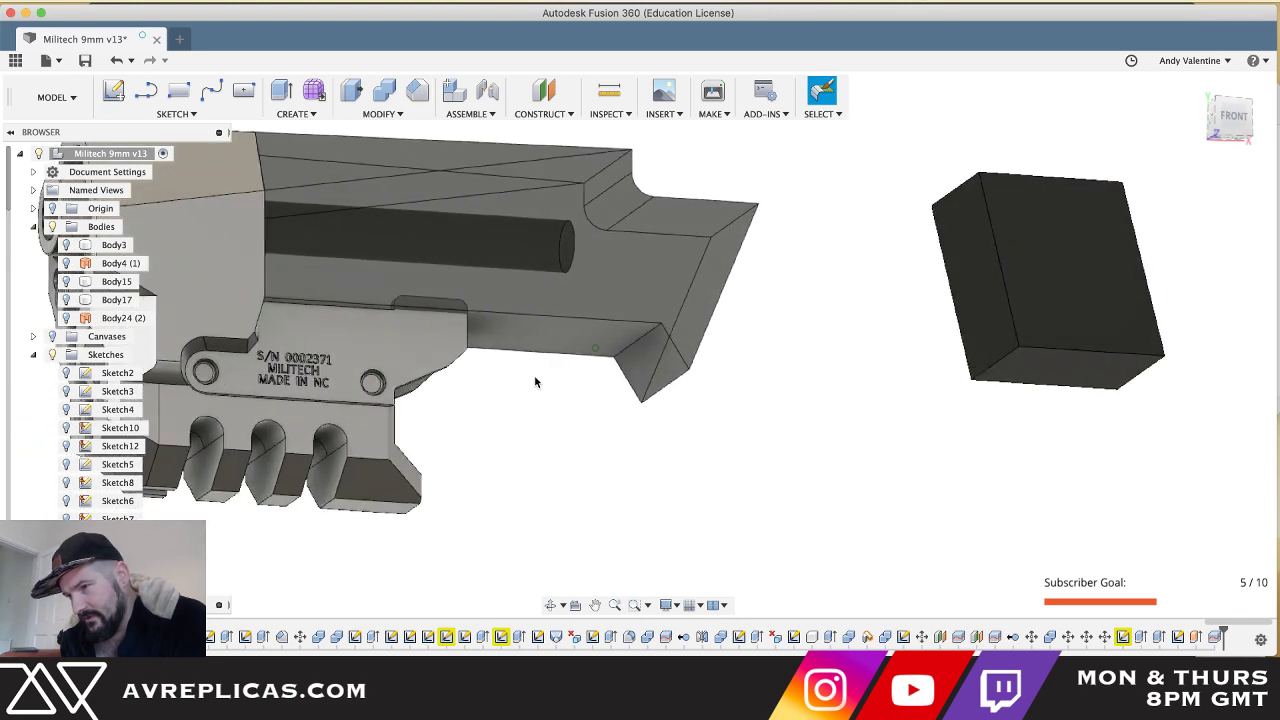
scroll(534, 380, "down", 8, "shift")
scroll(534, 381, "down", 3, "shift")
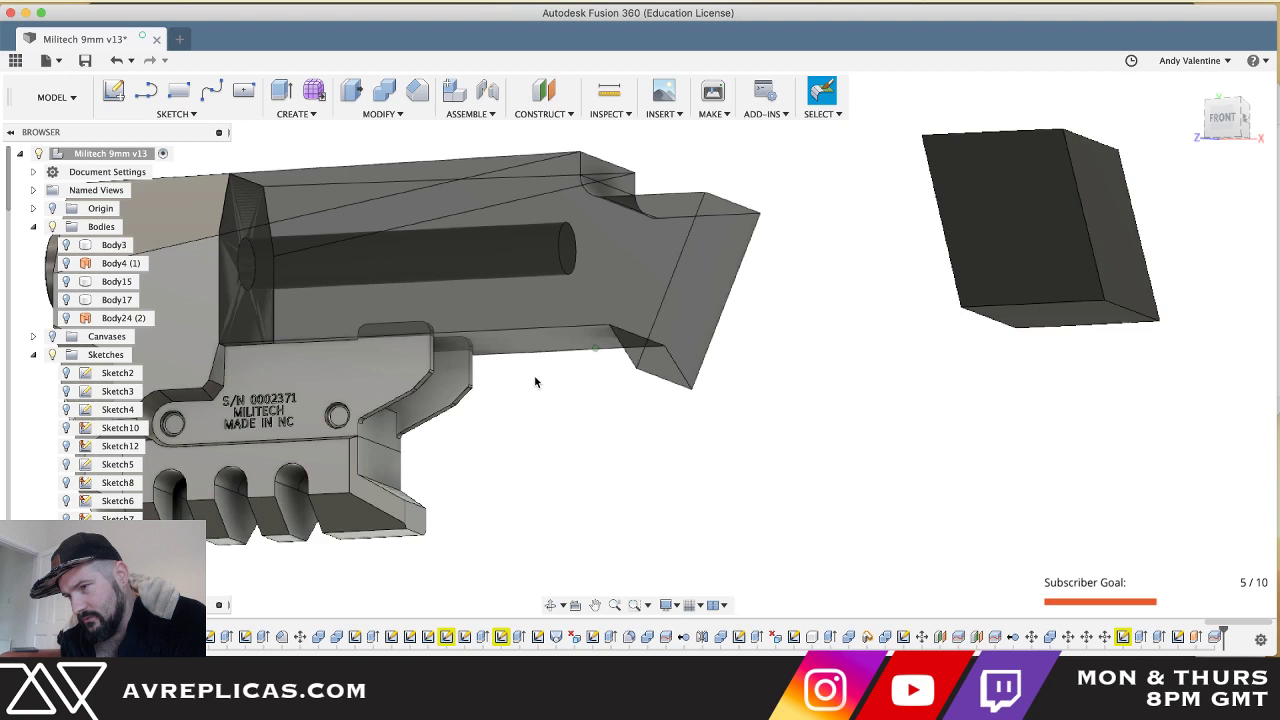
scroll(535, 381, "down", 1, "shift")
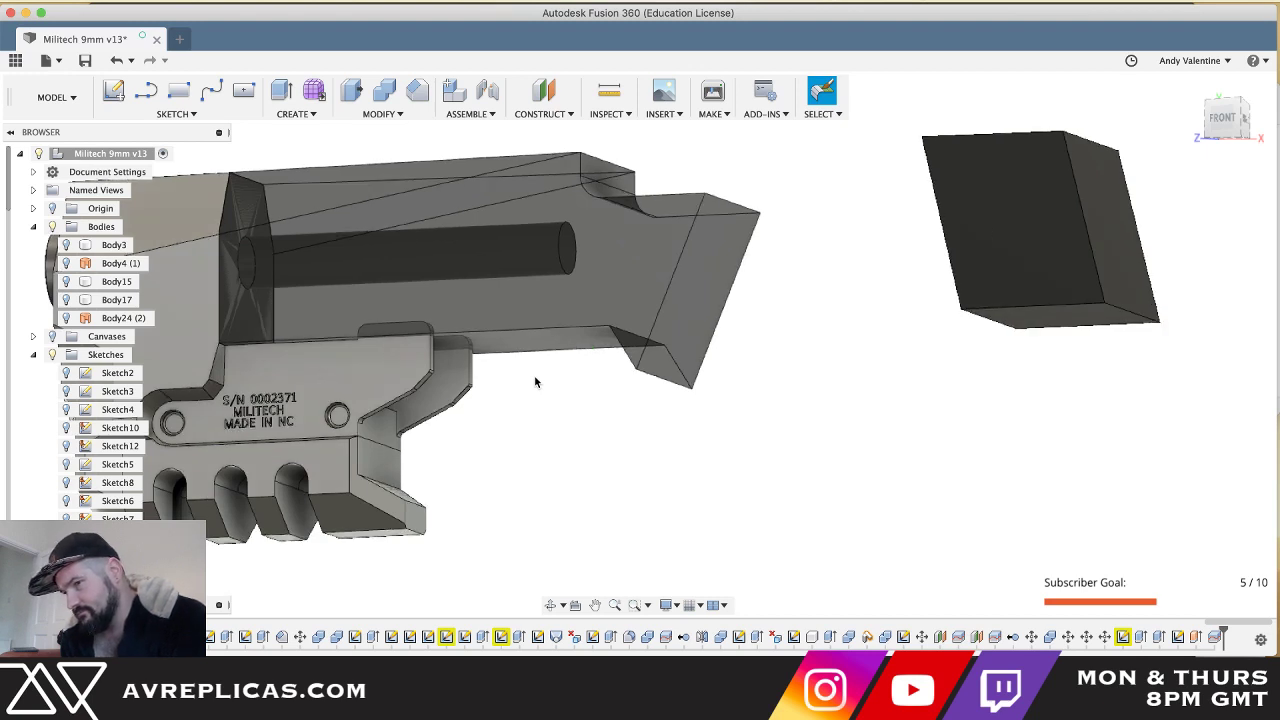
scroll(535, 381, "down", 1, "shift")
scroll(535, 381, "down", 10, "shift")
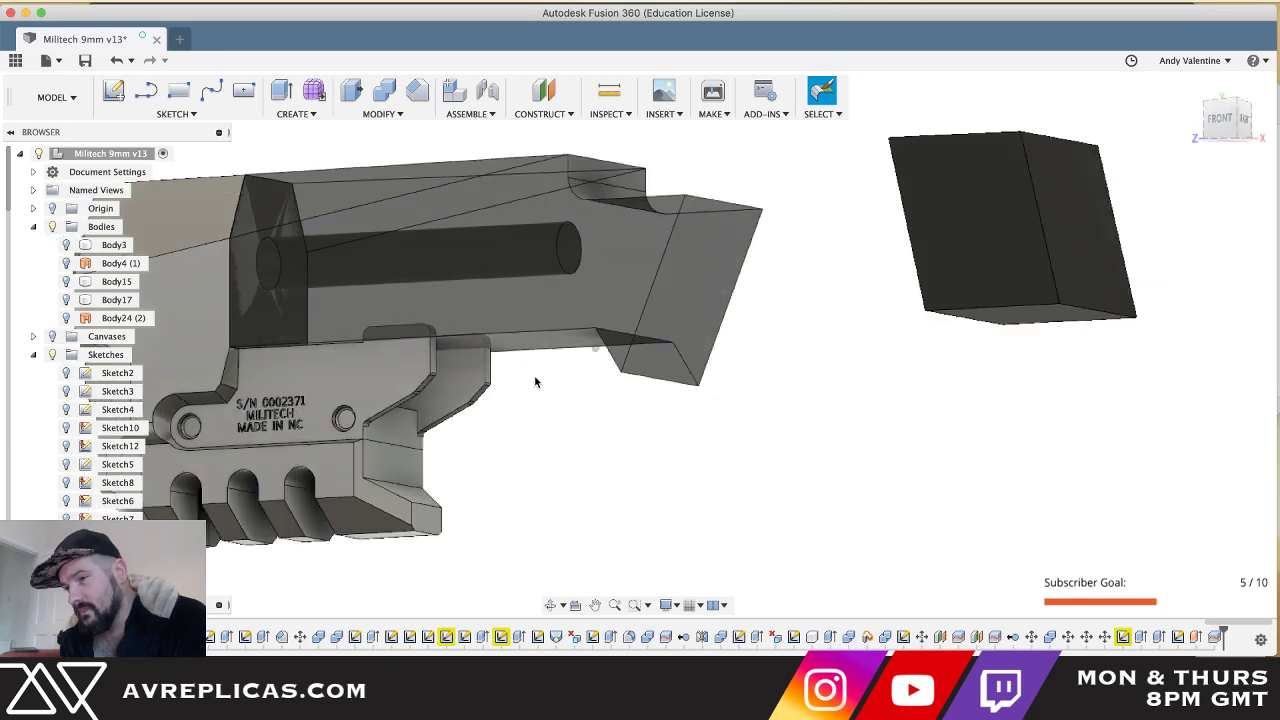
scroll(535, 381, "down", 5, "shift")
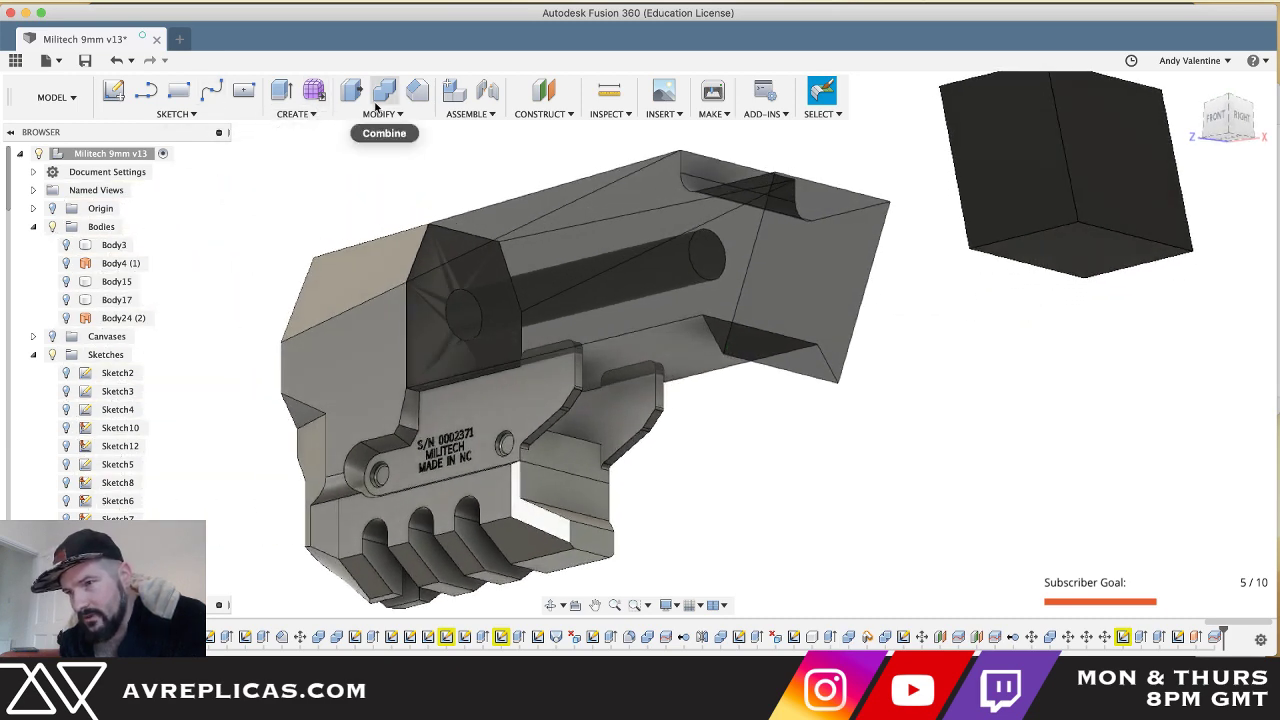
left_click(324, 115)
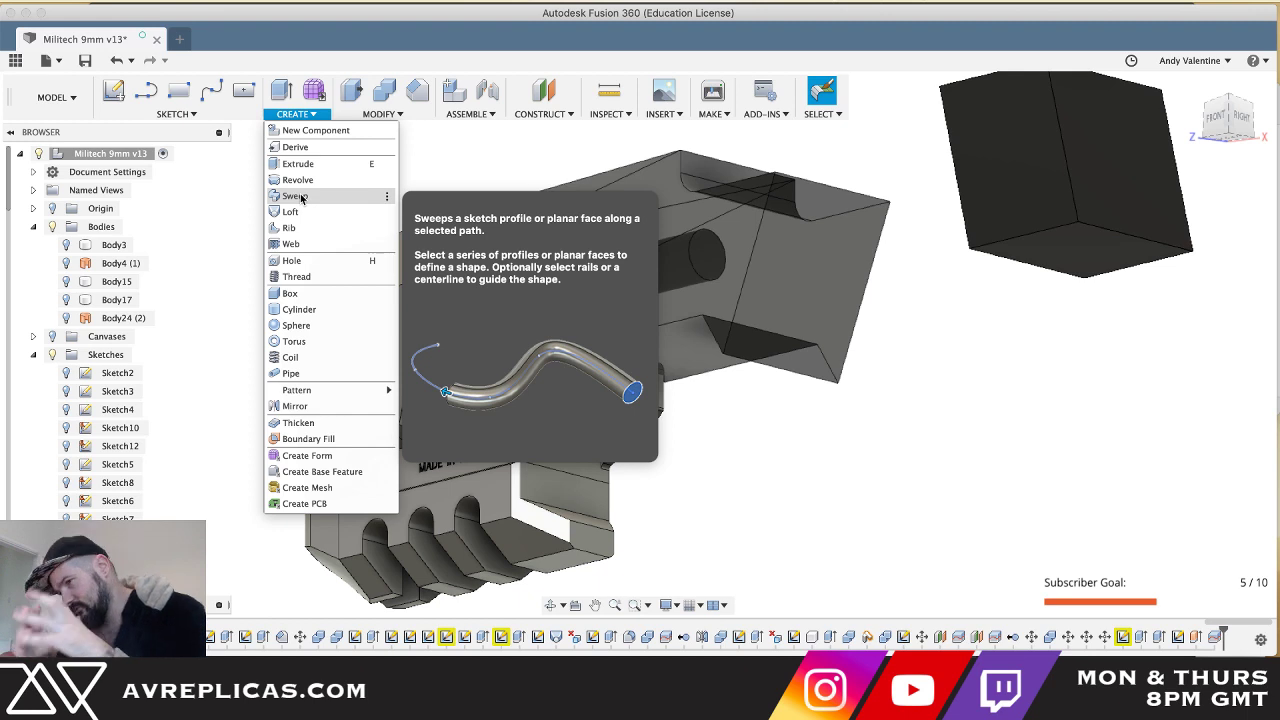
left_click(838, 503)
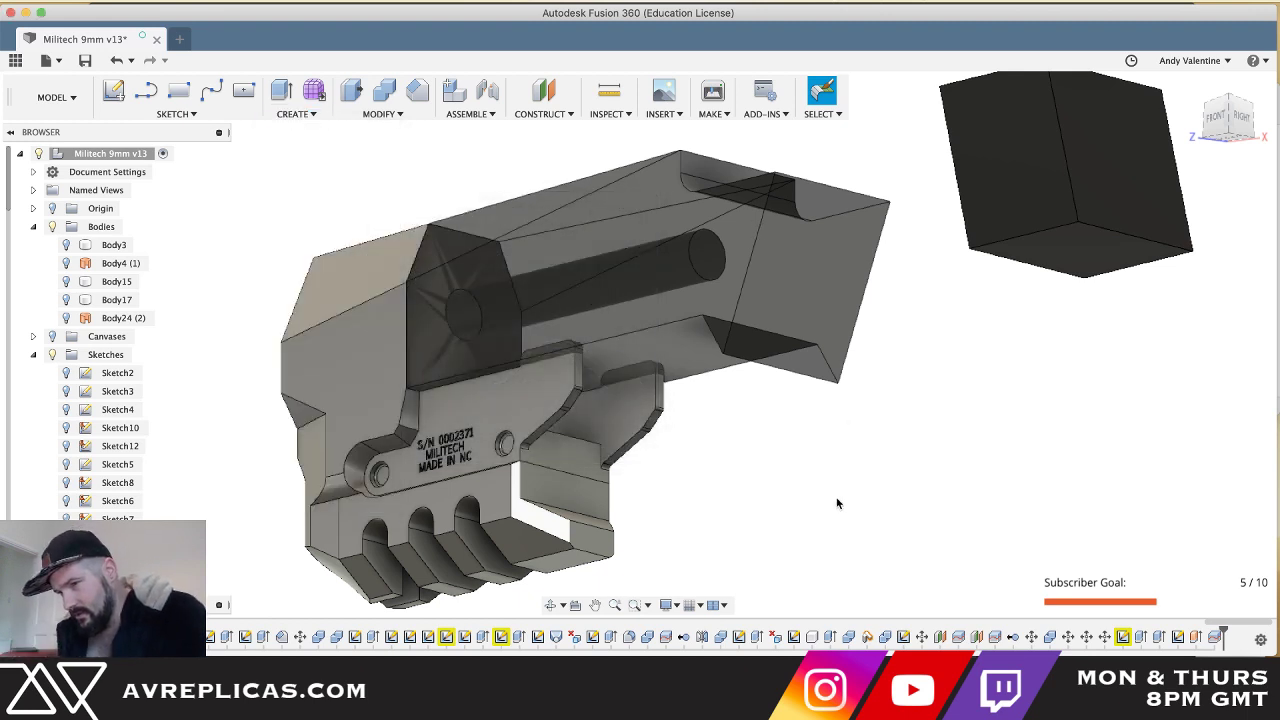
scroll(838, 503, "left", 3)
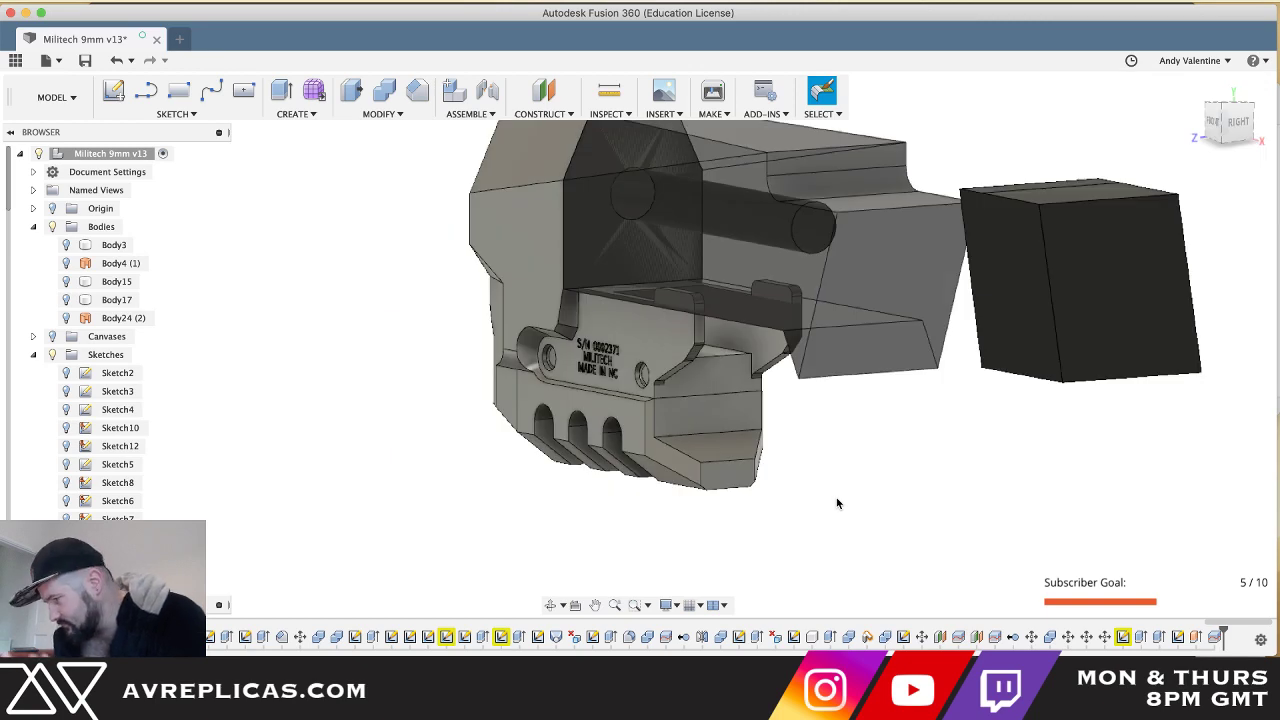
scroll(838, 503, "up", 6)
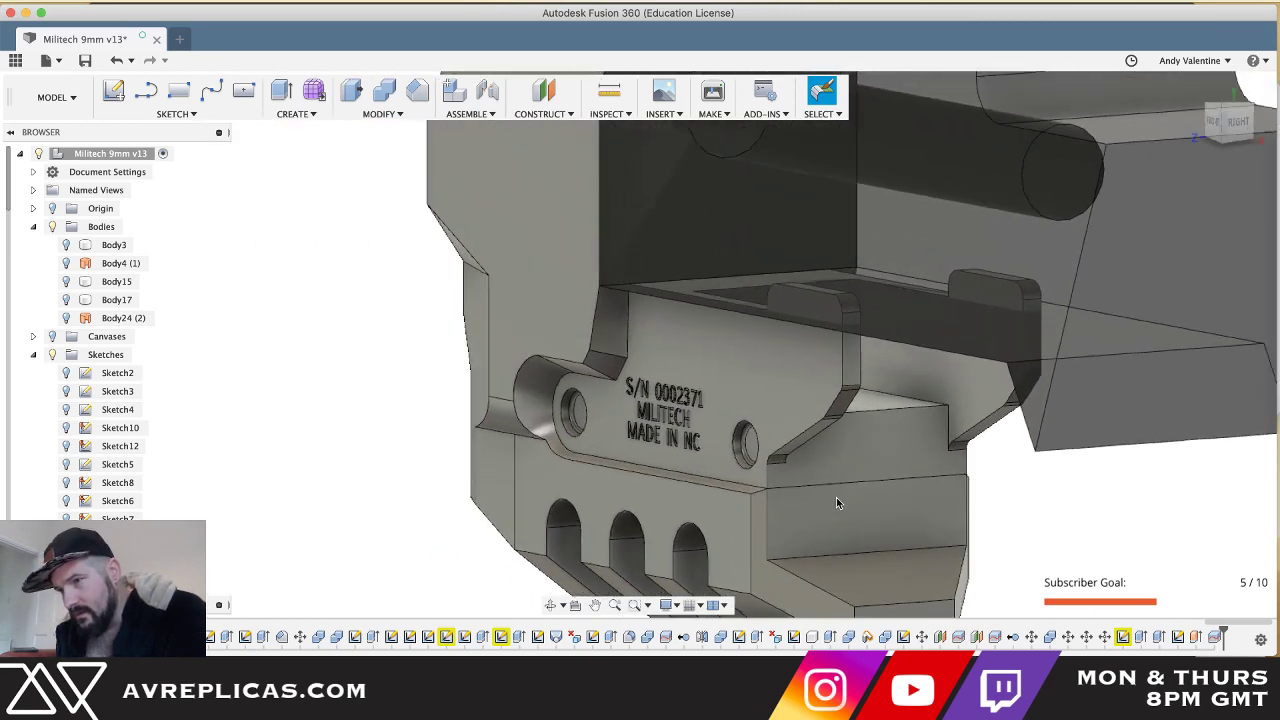
scroll(838, 503, "left", 6, "shift")
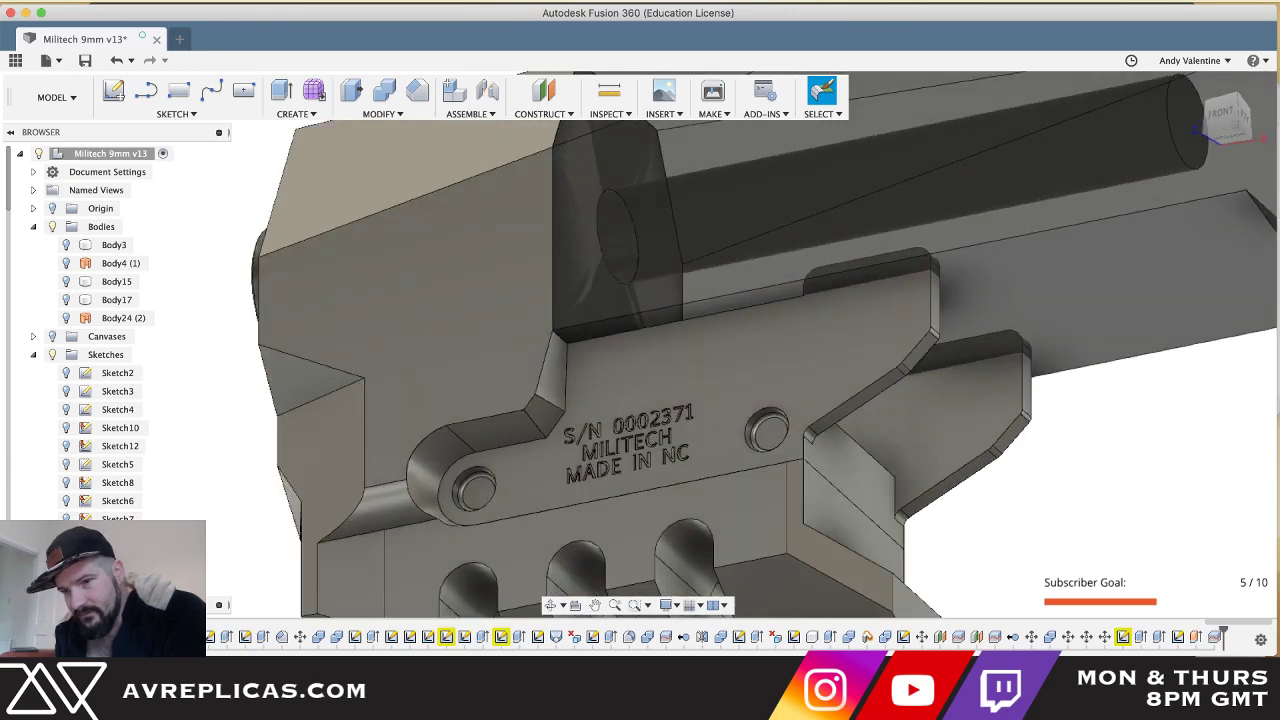
- Hide the front frame body with the serial-number plate to expose the chamber body's front face
scroll(100, 505, "down", 1)
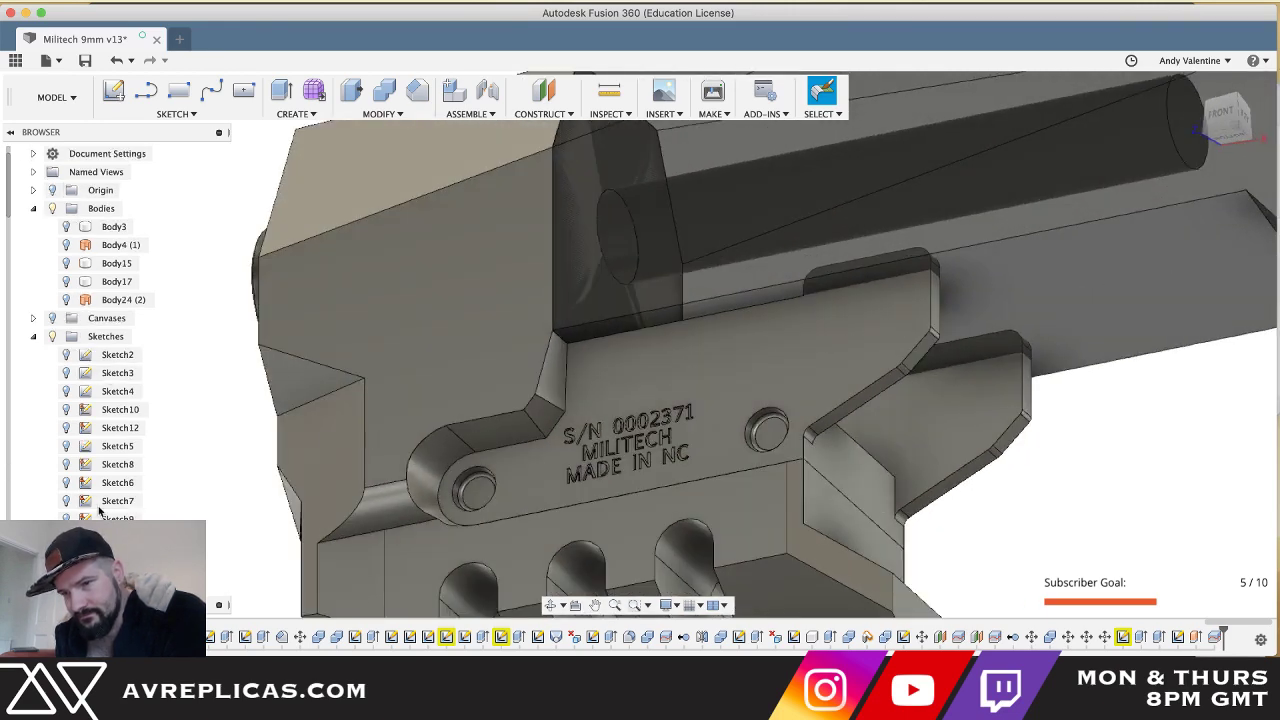
scroll(100, 510, "down", 15)
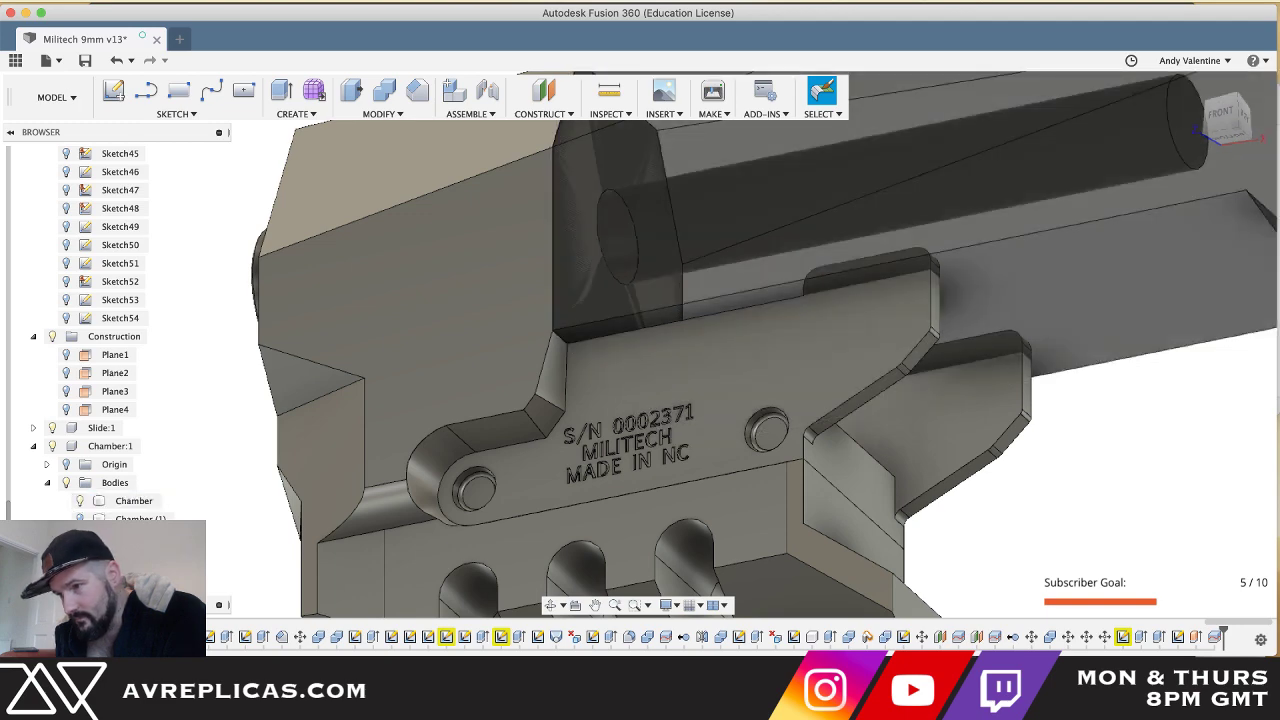
scroll(243, 490, "left", 10, "shift")
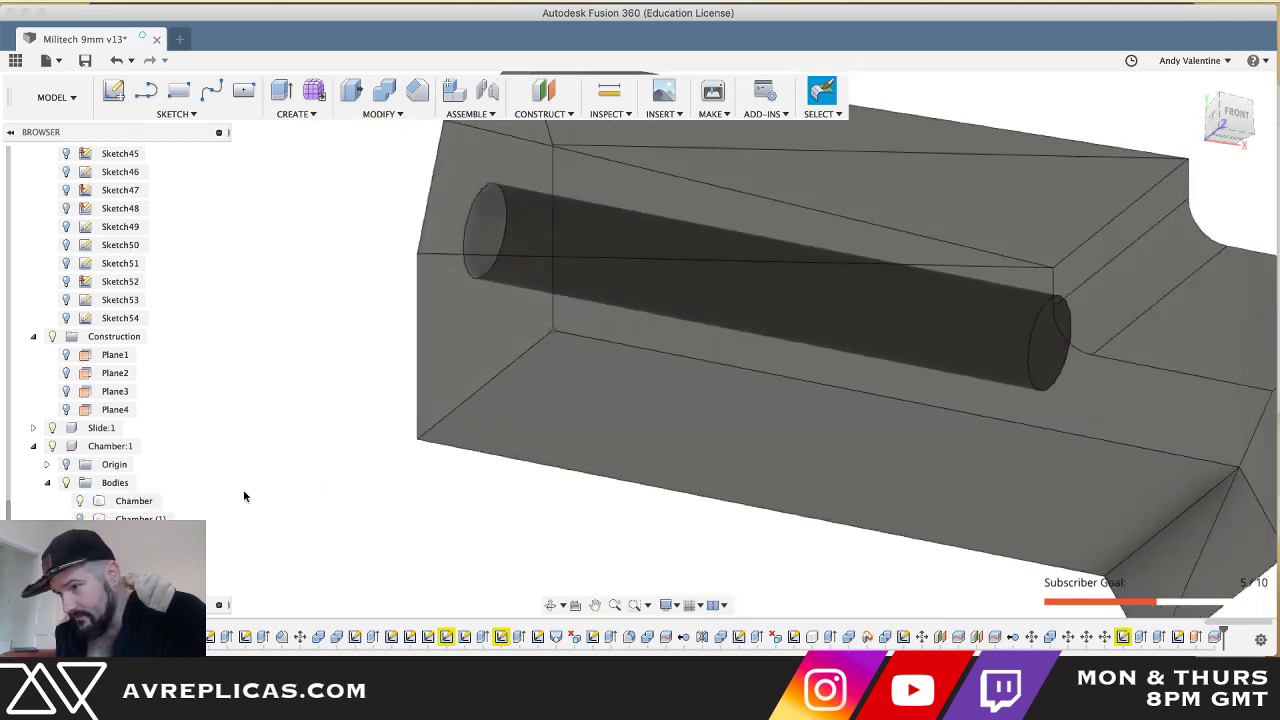
- Start a sketch on the chamber's front face and draw a 3.184 mm line inward along its lower edge from the corner
key("l")
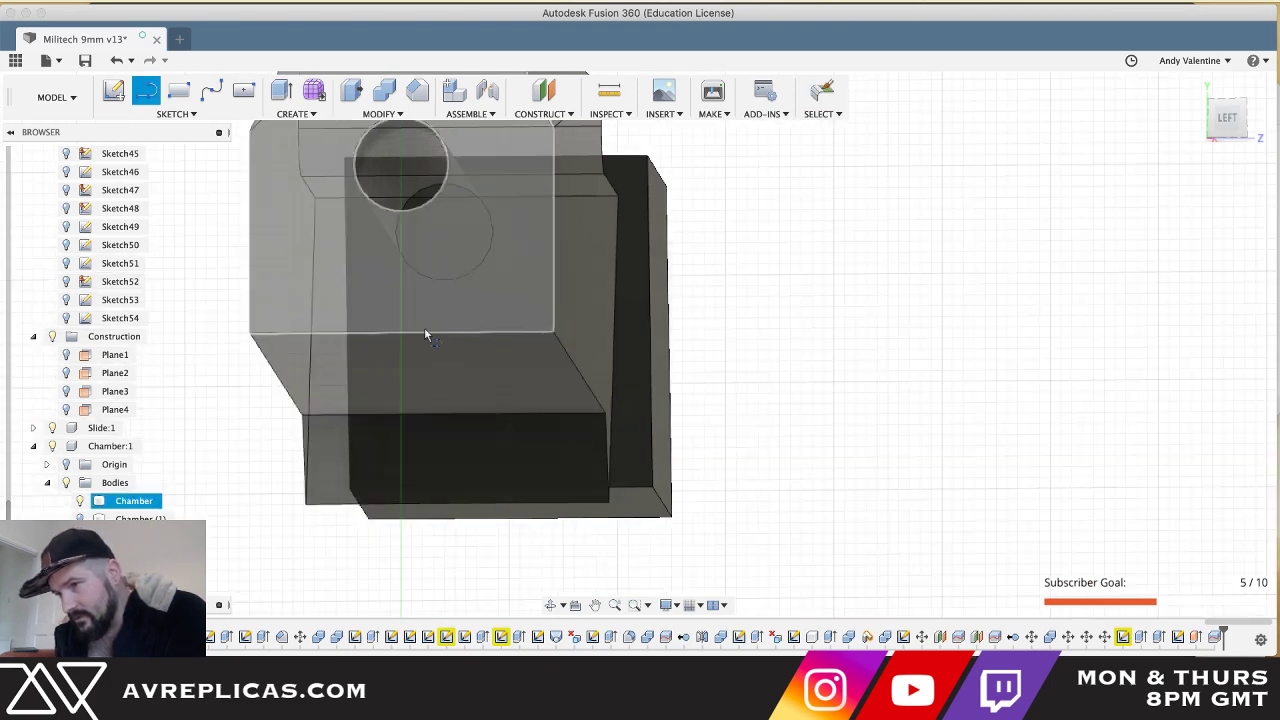
left_click(456, 312)
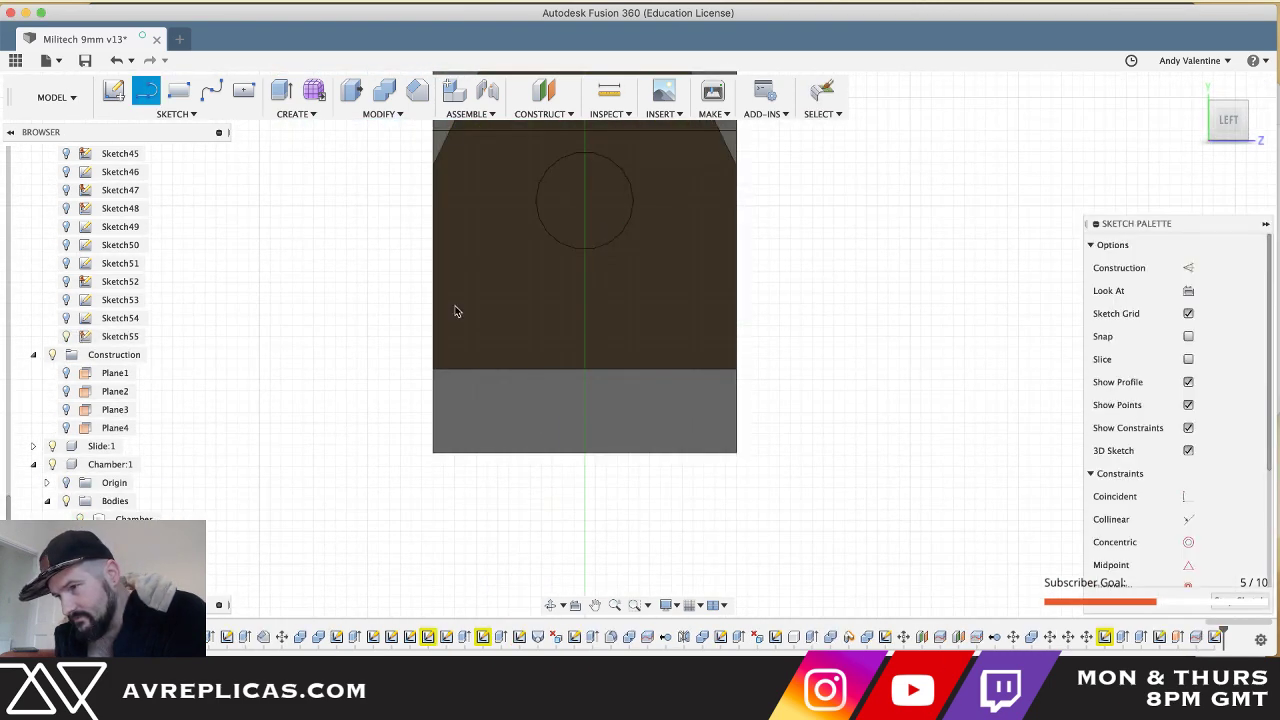
left_click(736, 370)
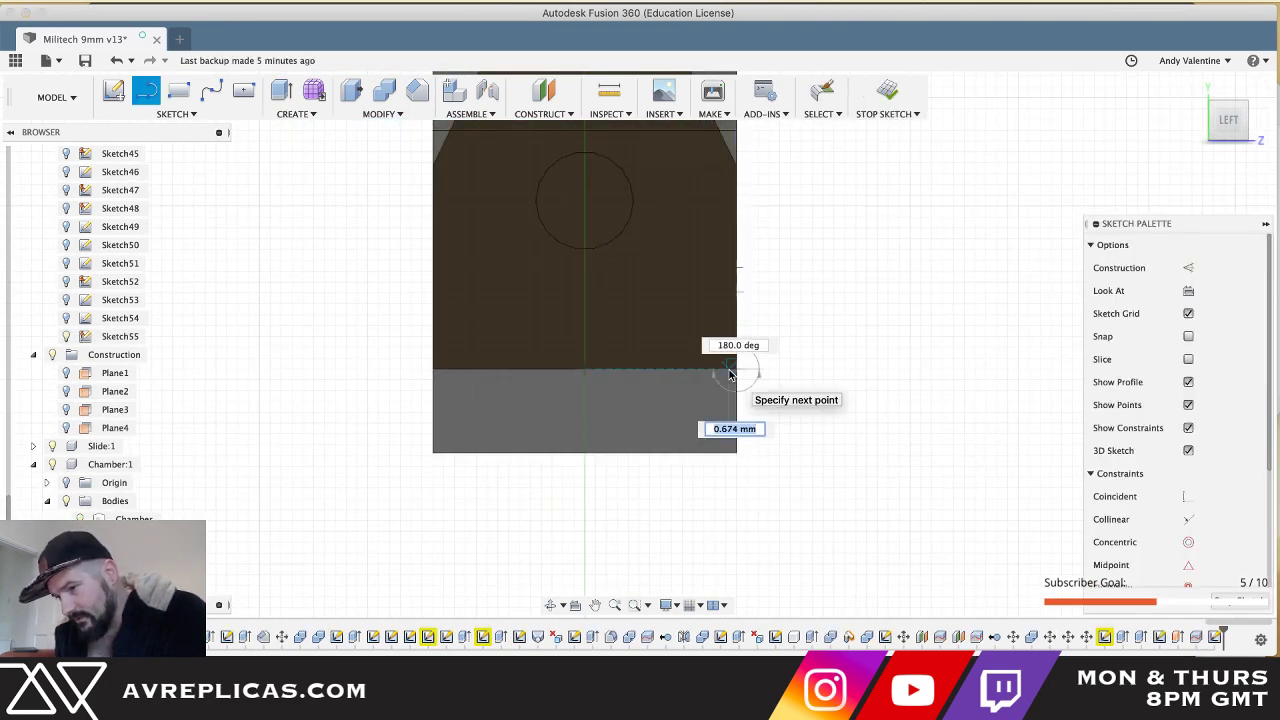
type("3.1")
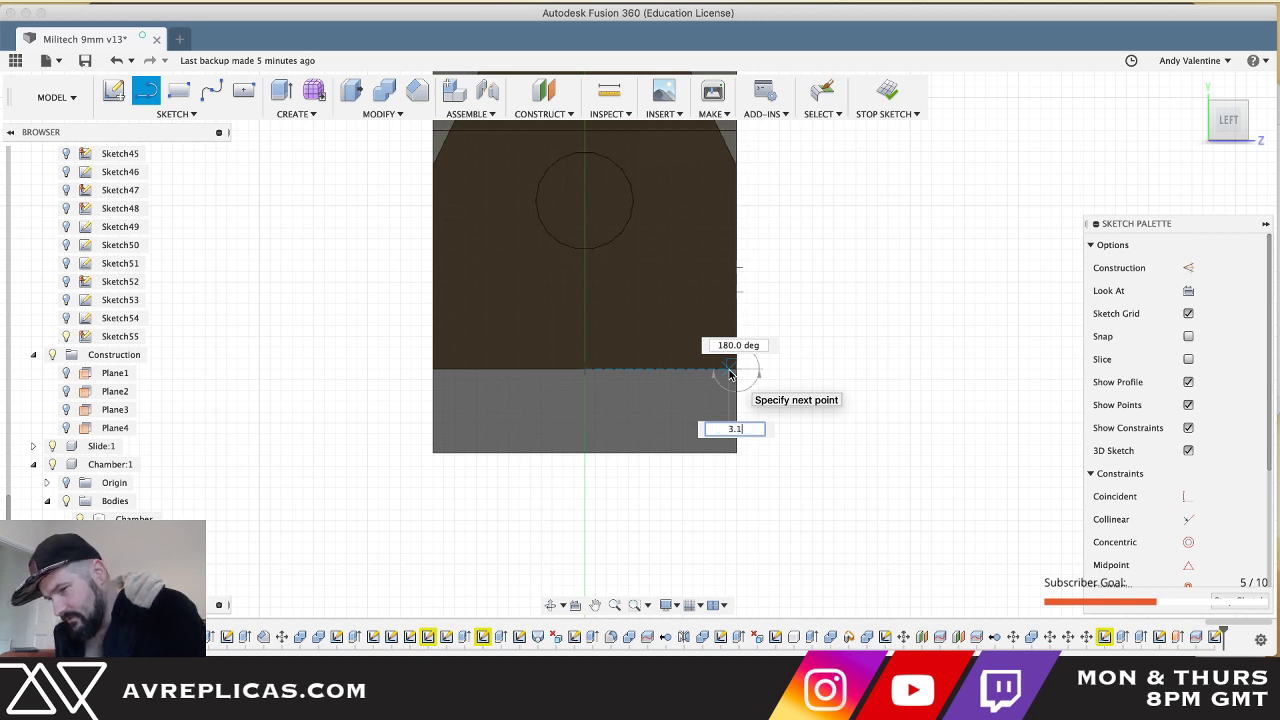
type("84")
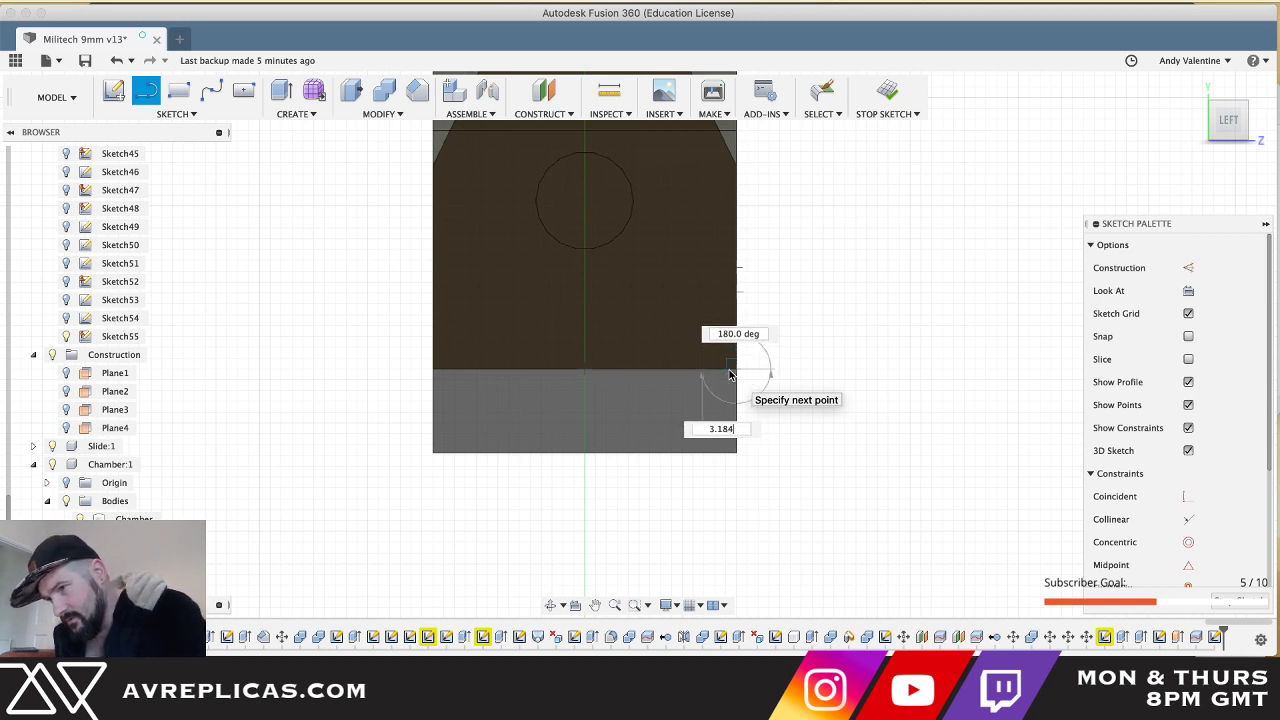
key("Return")
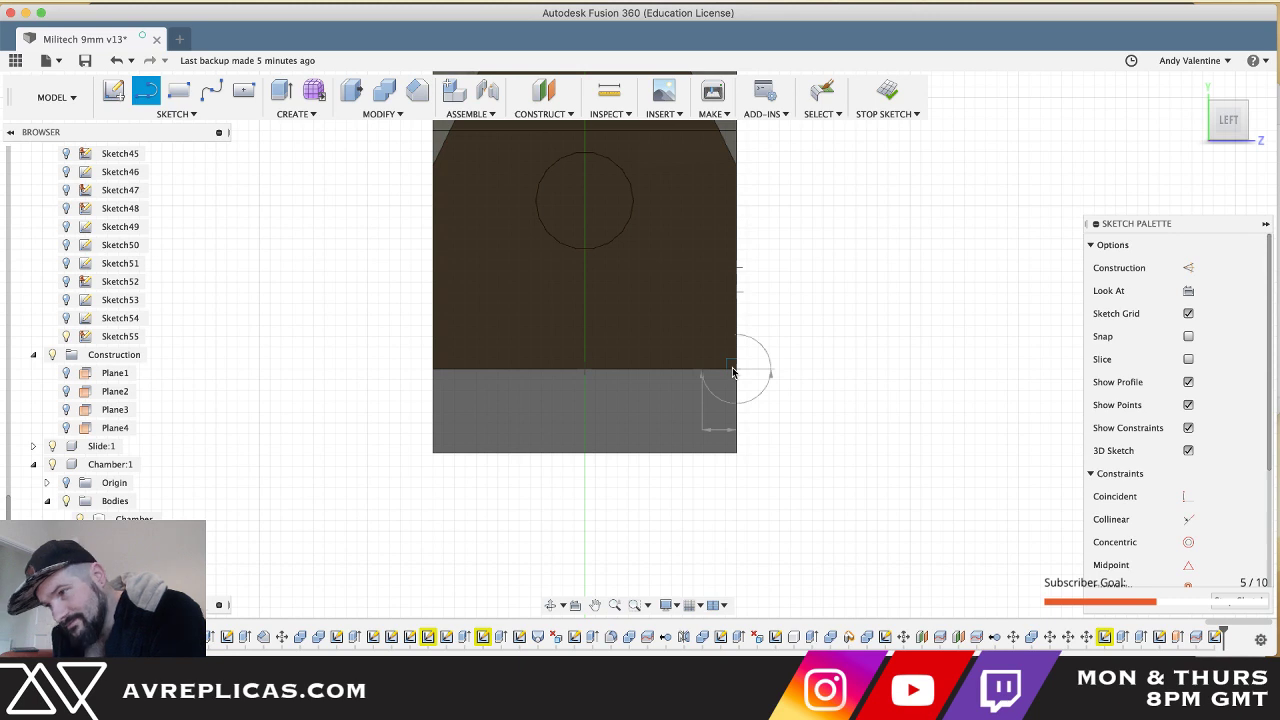
key("Escape")
- Show the front frame body and draw a vertical line about 9.2 mm up the chamber face's side edge from the same corner
middle_click_drag(734, 368, 514, 363, "shift")
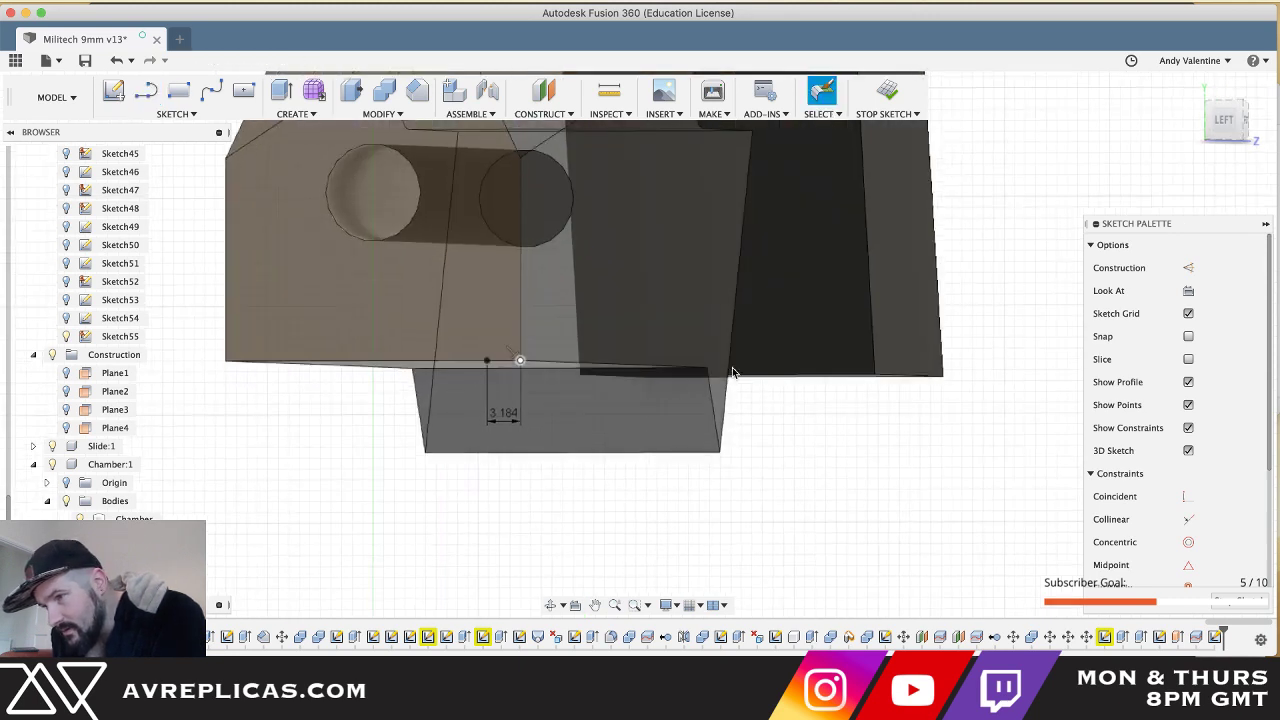
left_click(66, 556)
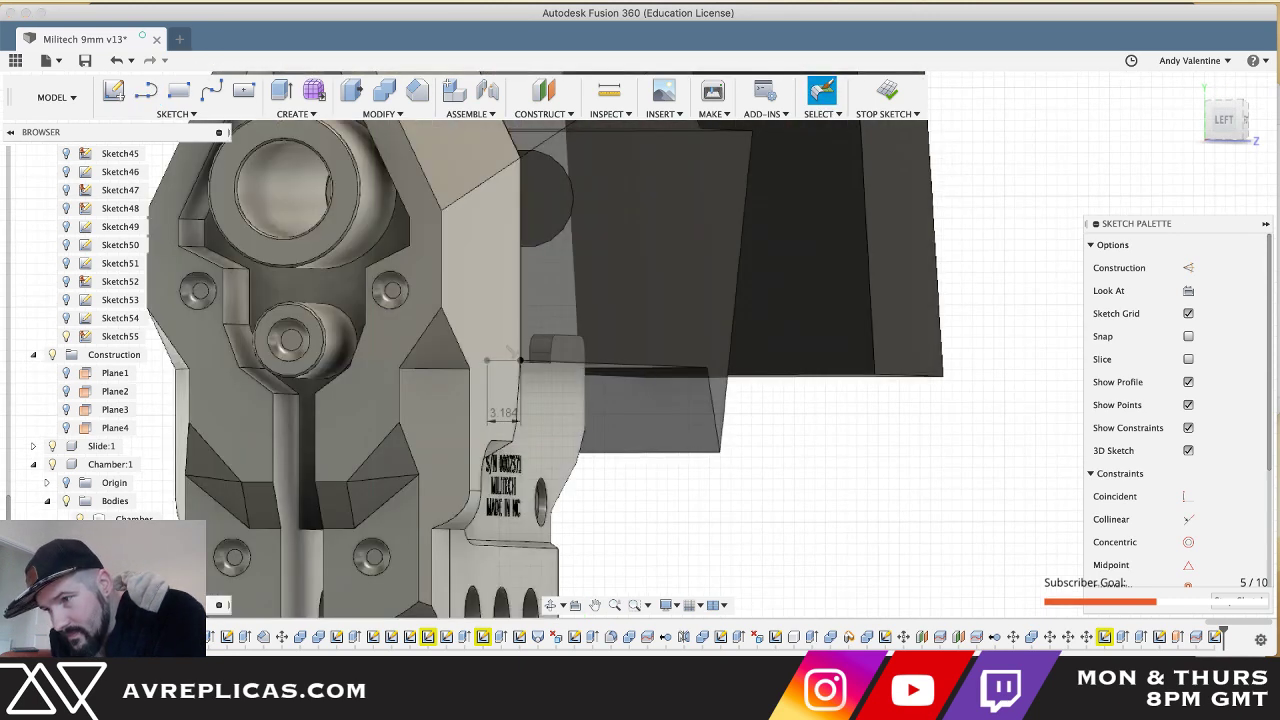
scroll(66, 556, "down", 2)
middle_click_drag(441, 413, 441, 413, "shift")
scroll(441, 413, "left", 3)
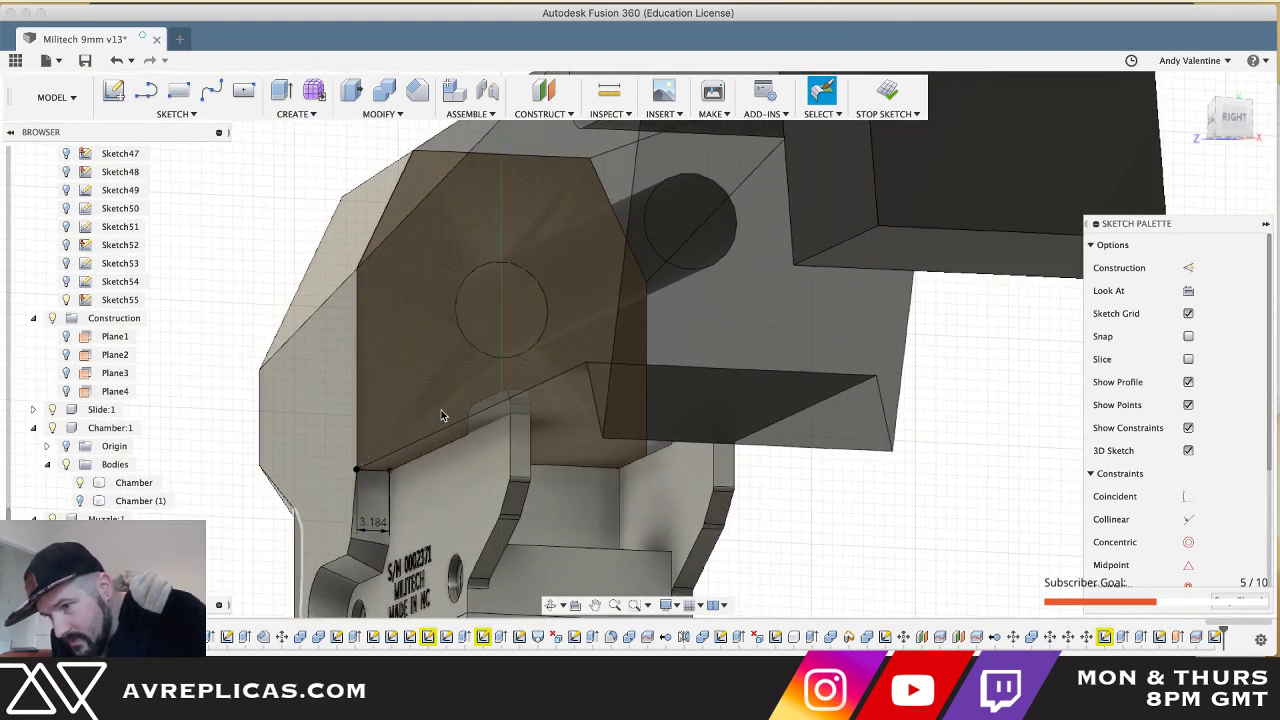
key("l")
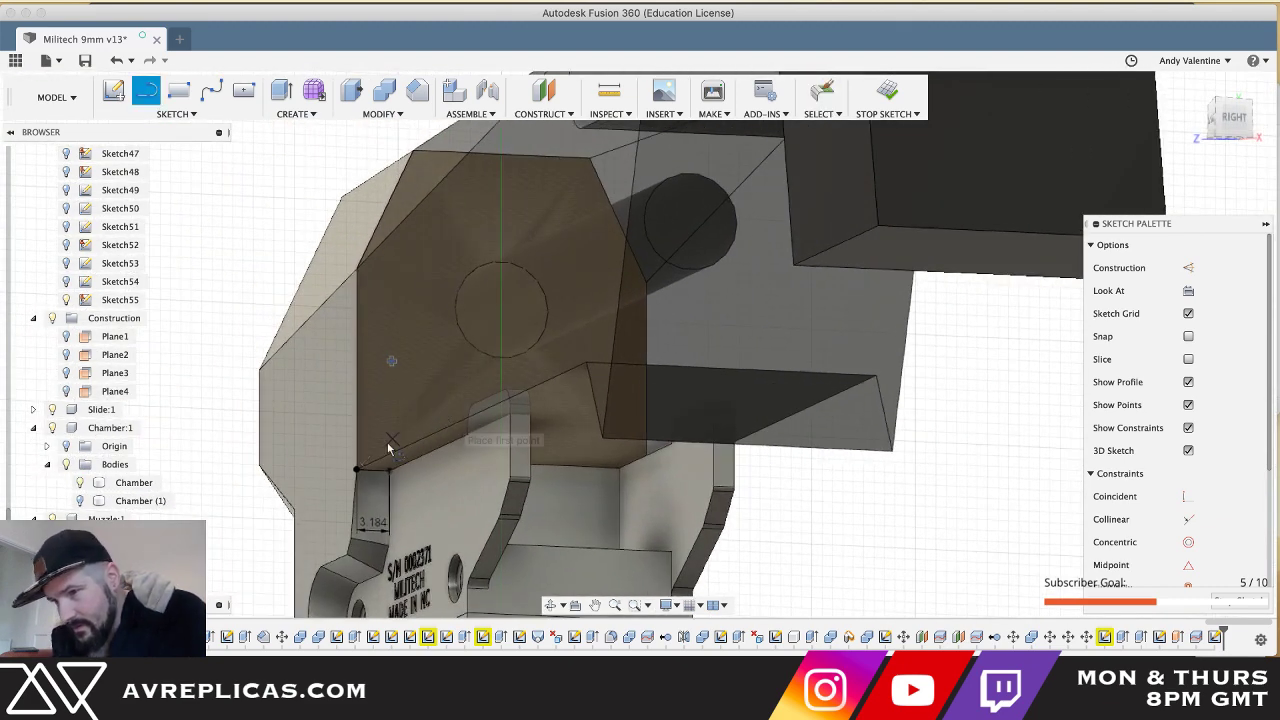
left_click(357, 468)
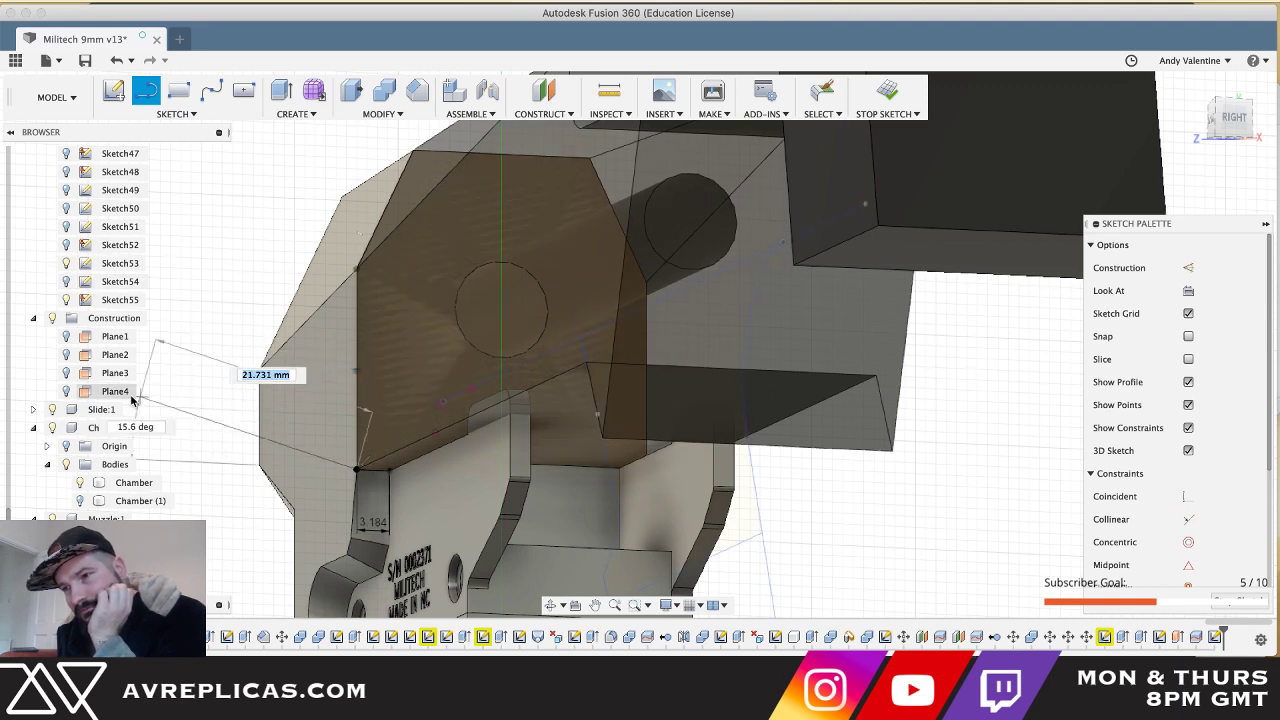
middle_click_drag(254, 416, 257, 417, "shift")
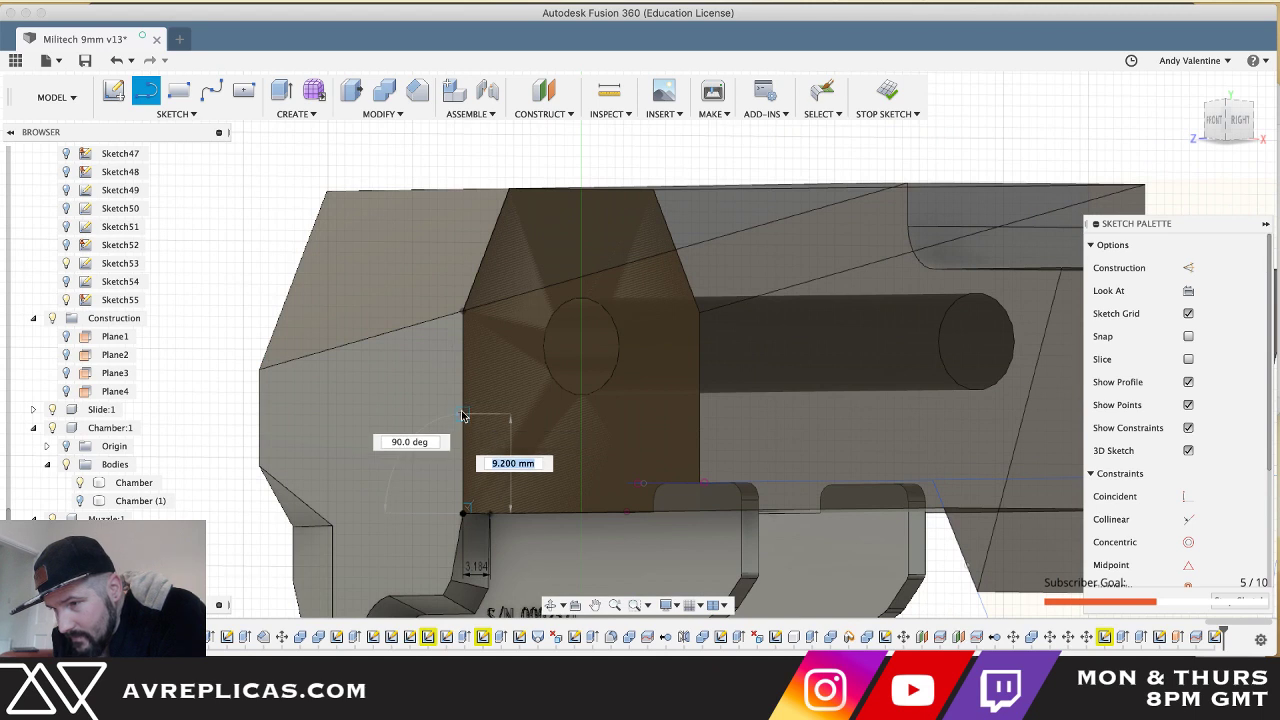
key("Escape")
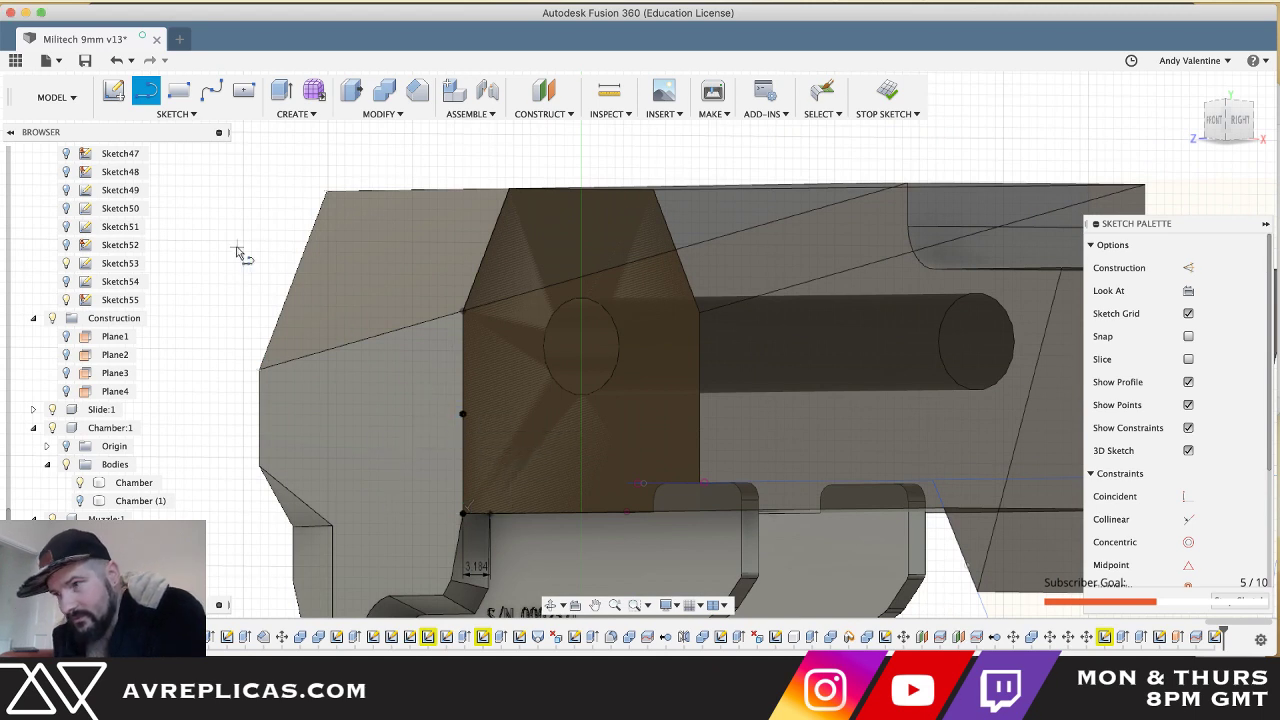
- Hide the Muzzle component and reopen the chamber face sketch to join the two lines' free ends with a diagonal line
left_click(884, 96)
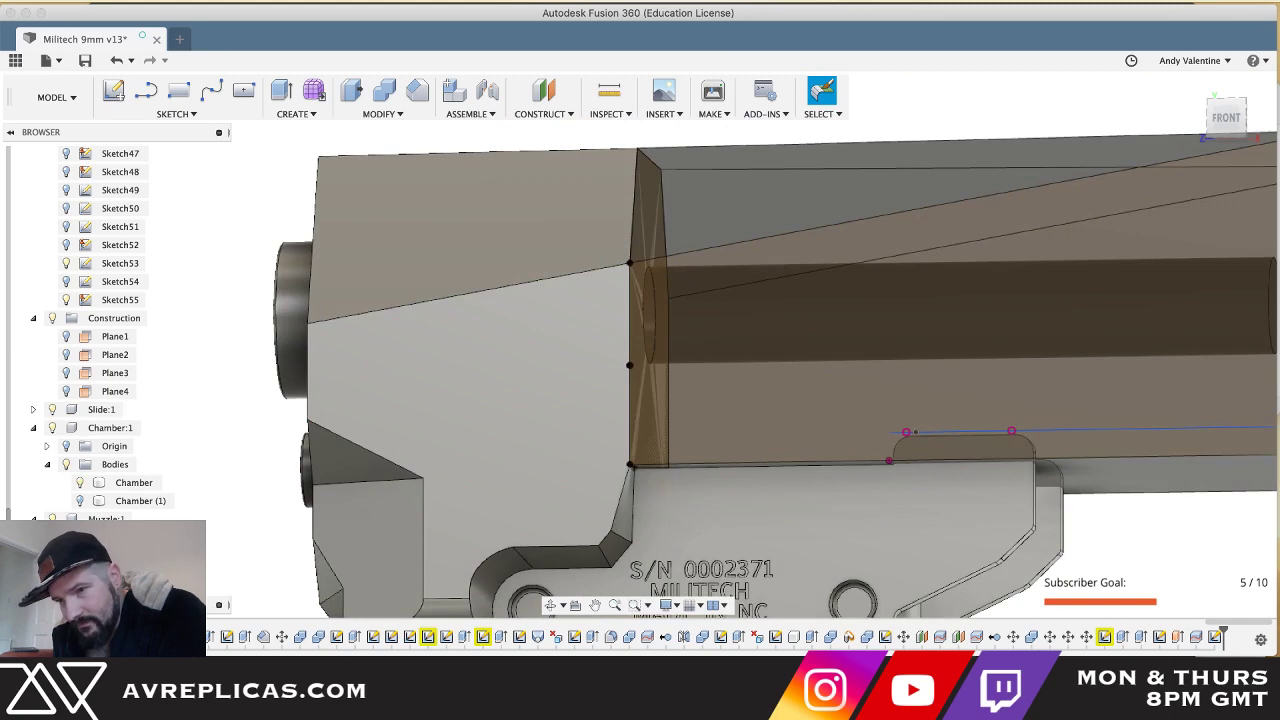
left_click(53, 518)
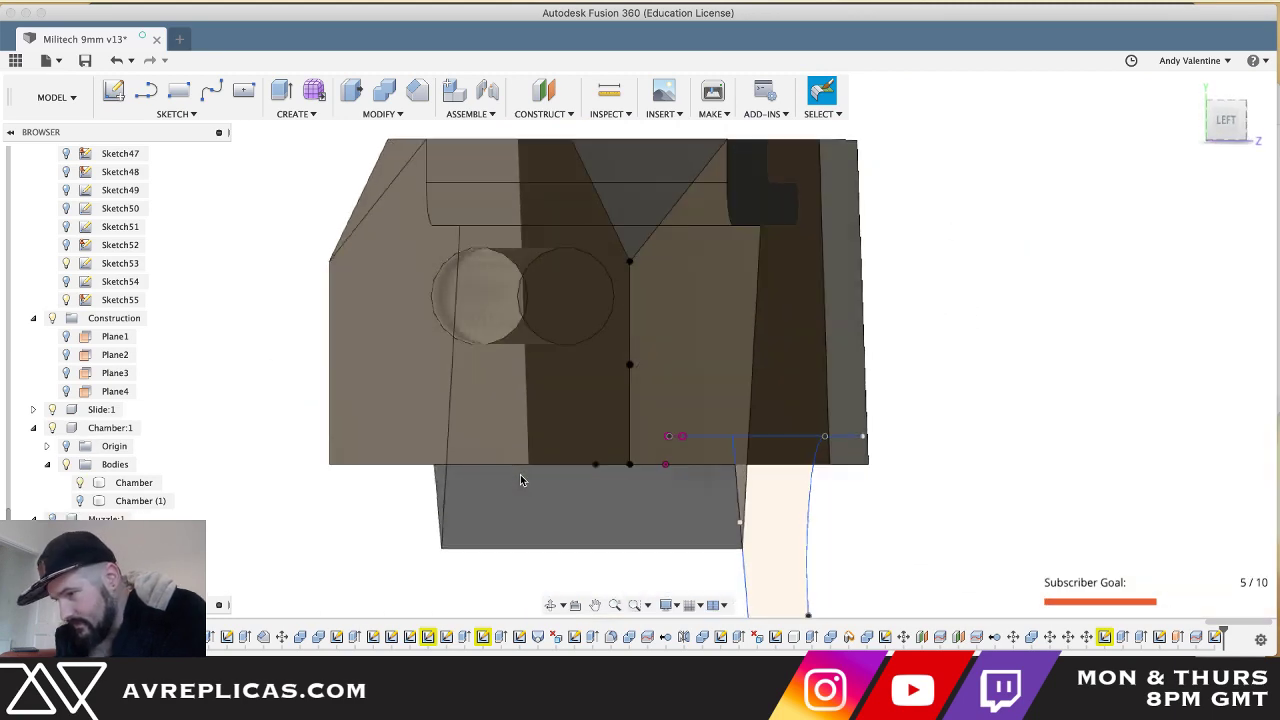
key("l")
left_click(577, 394)
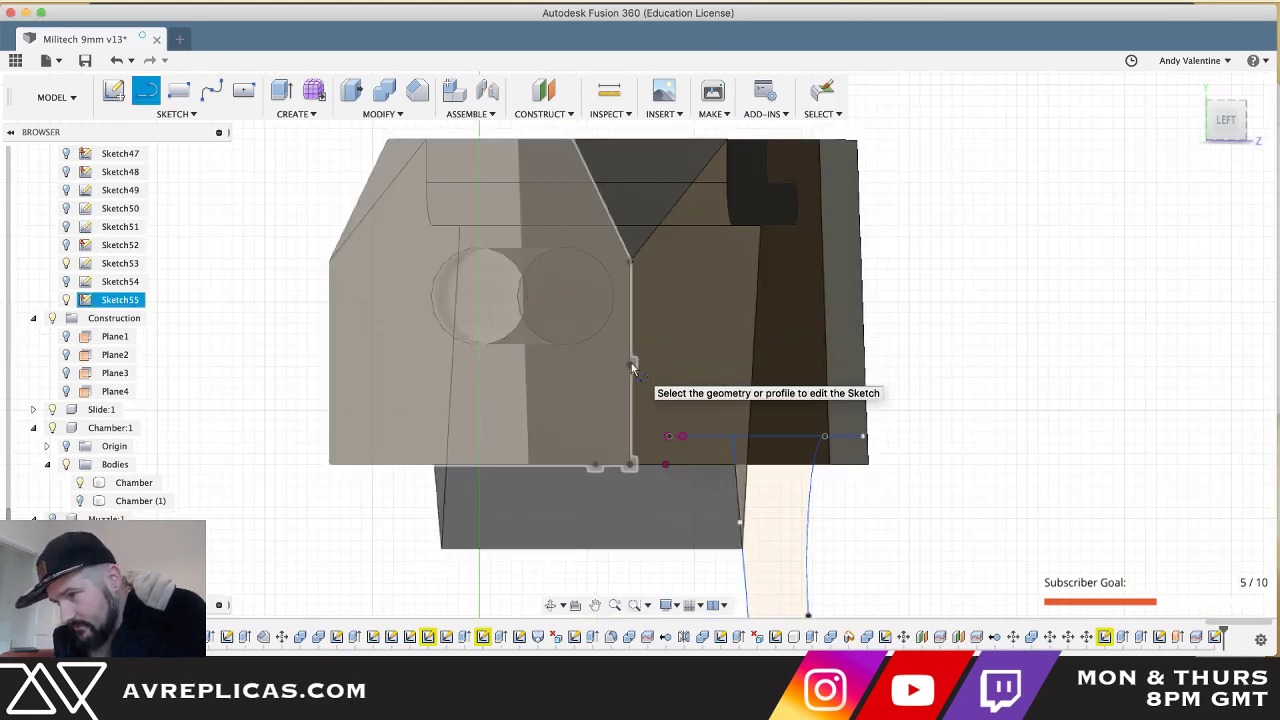
left_click(625, 368)
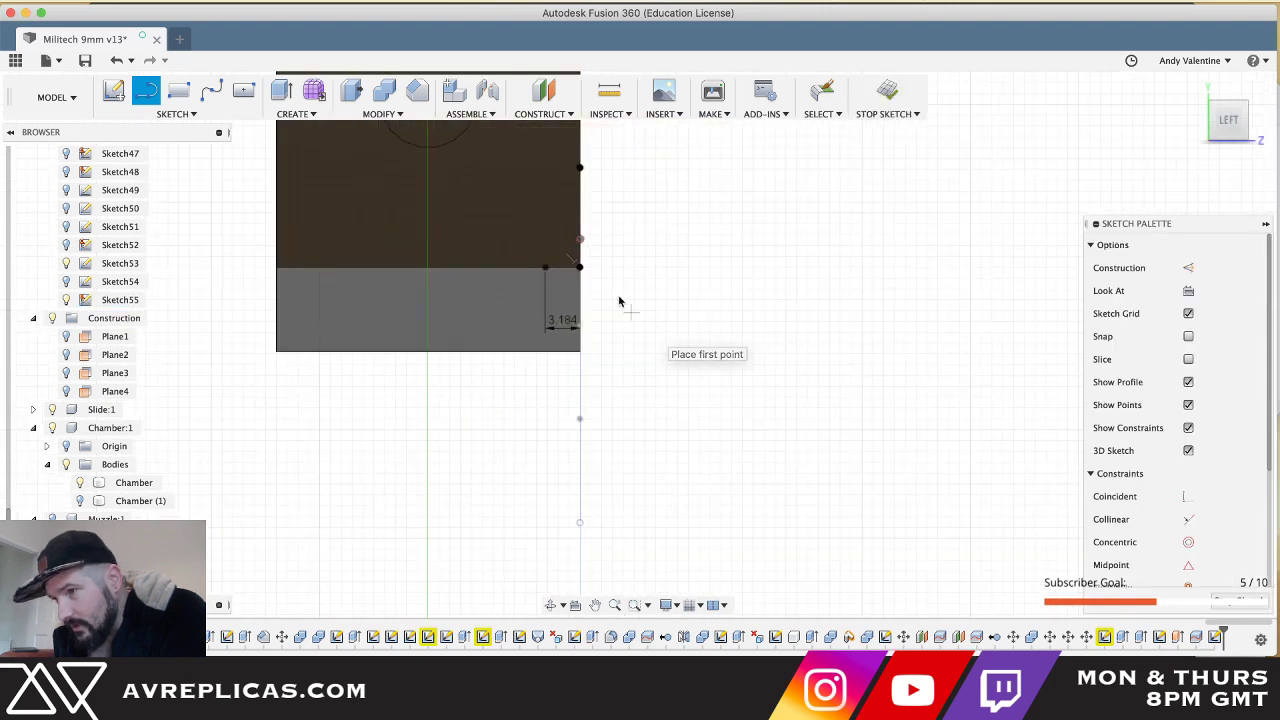
left_click(579, 169)
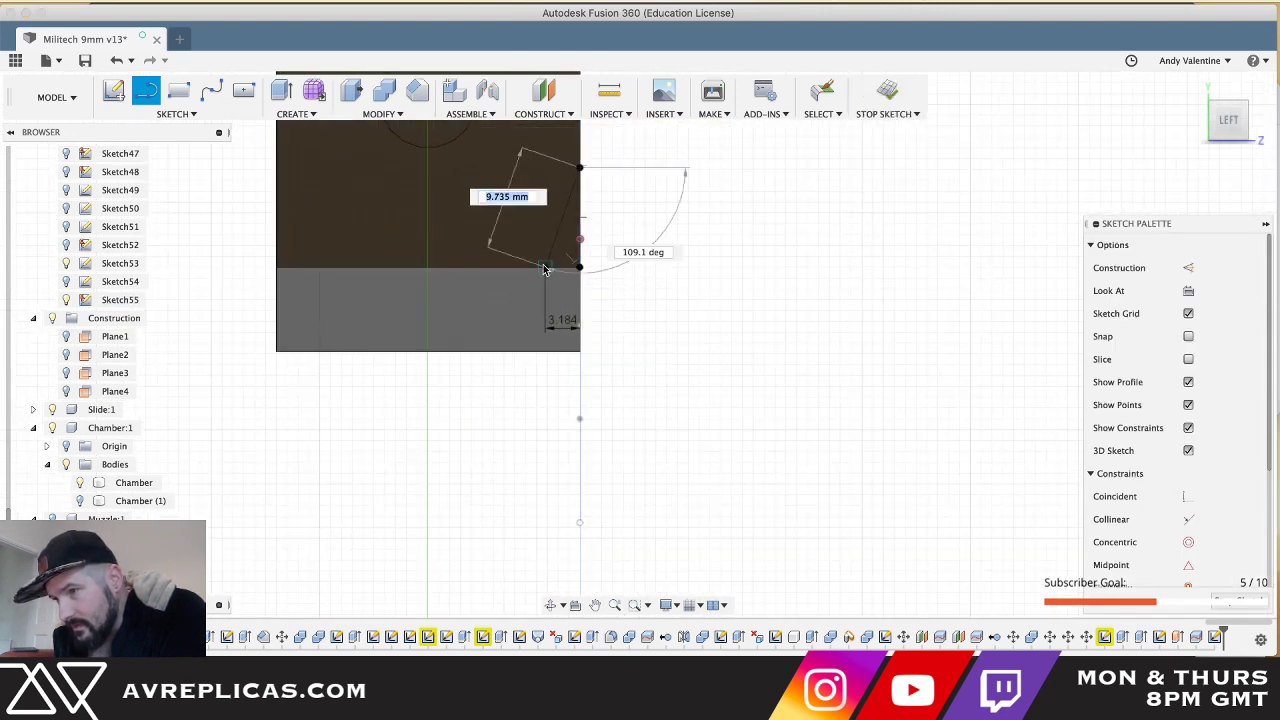
left_click(545, 269)
key("Escape")
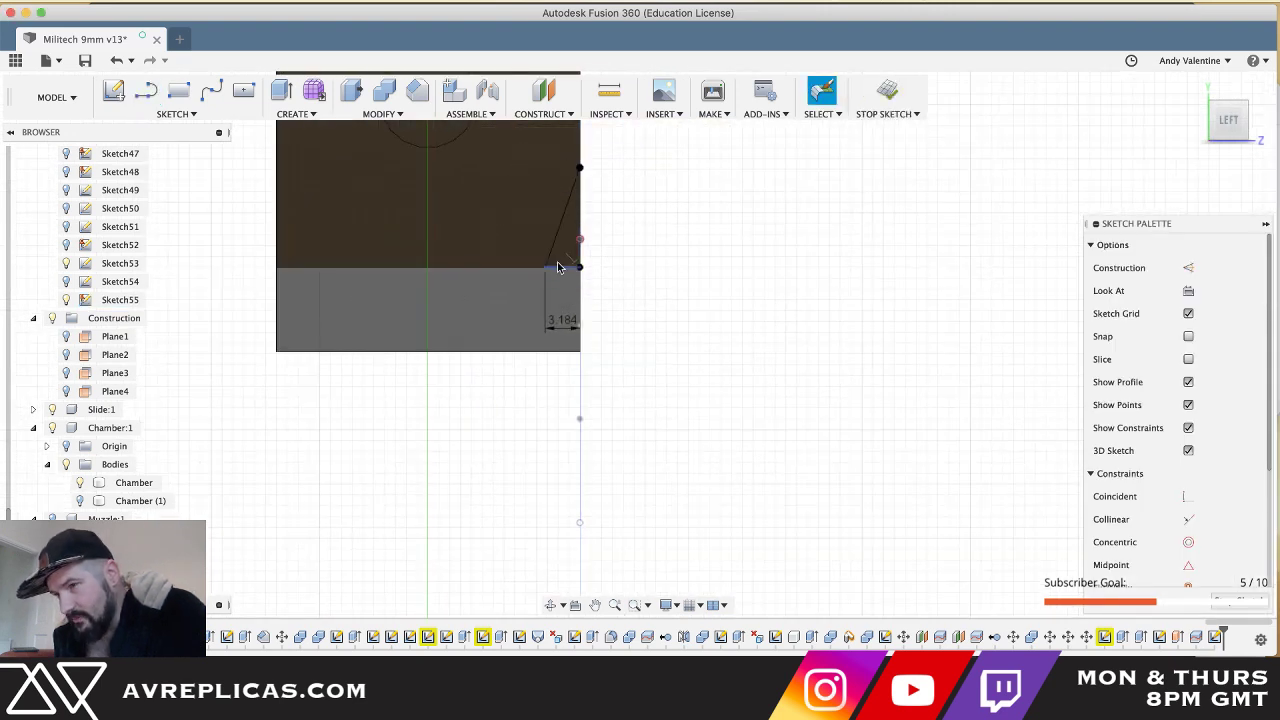
- Try a Sweep cut of the triangular profile along the chamber body's long lower edge
left_click(561, 261)
scroll(561, 261, "right", 10, "shift")
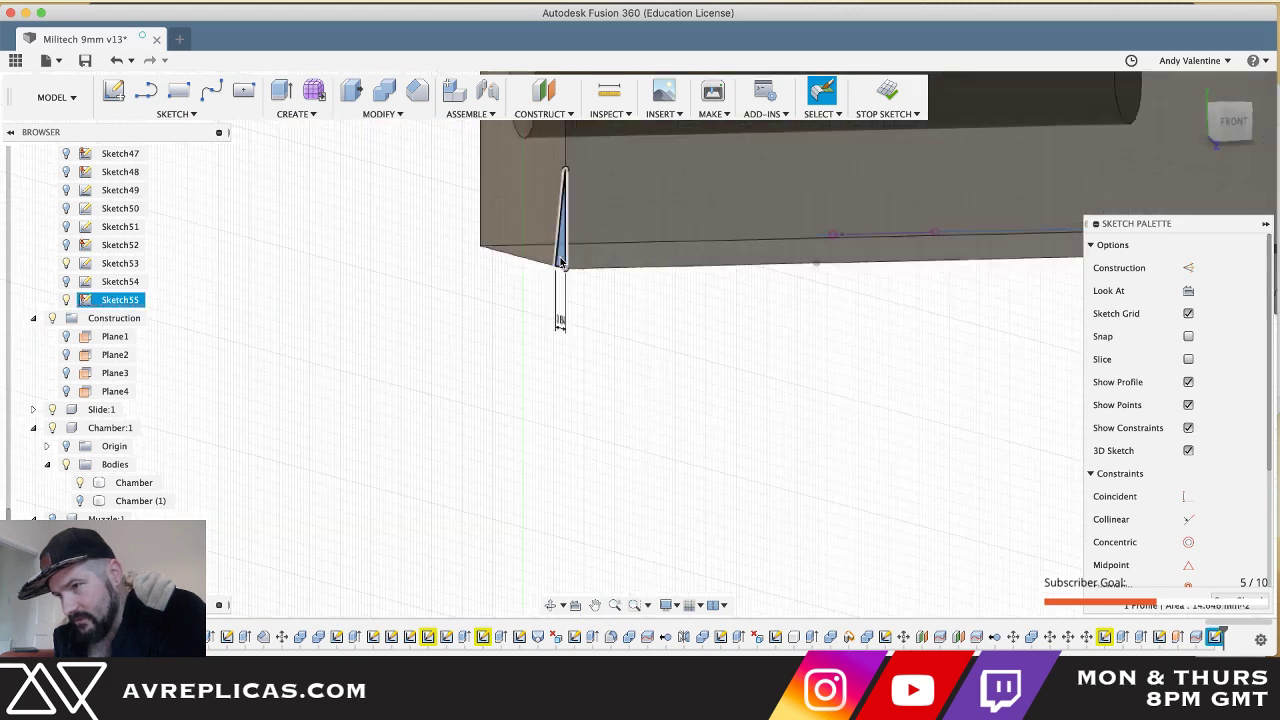
middle_click_drag(560, 262, 555, 287, "shift")
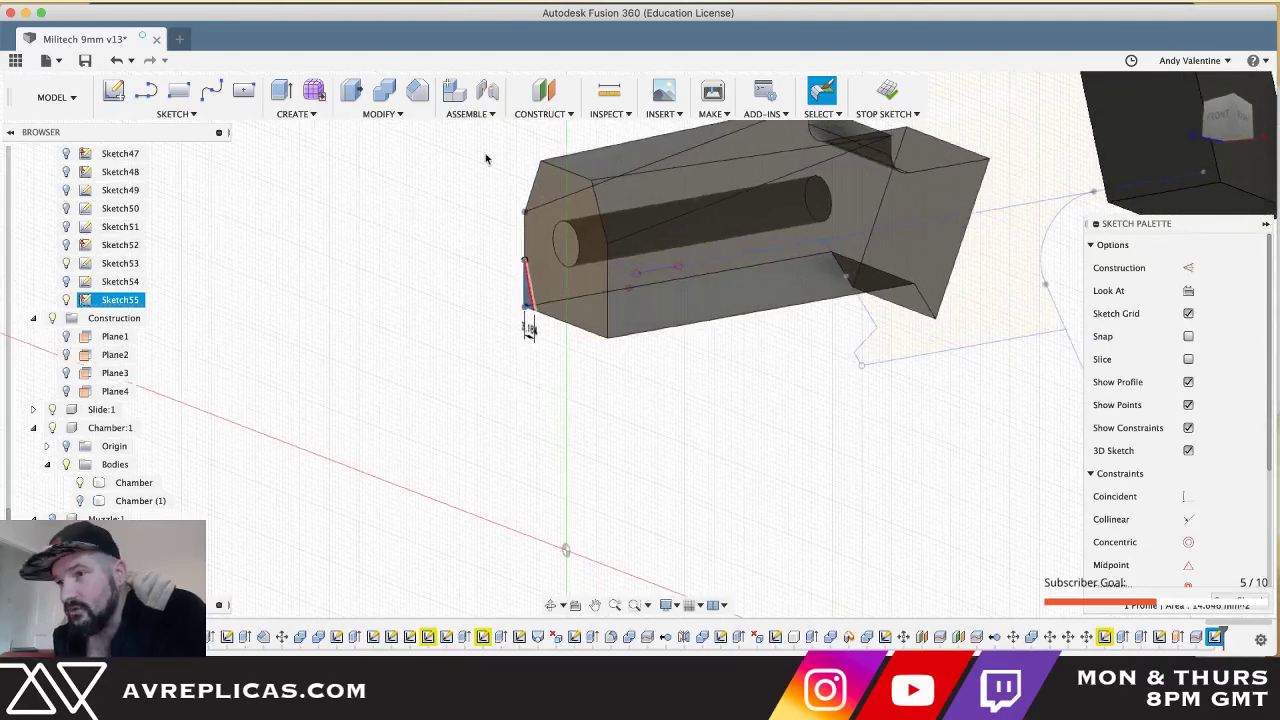
left_click(293, 113)
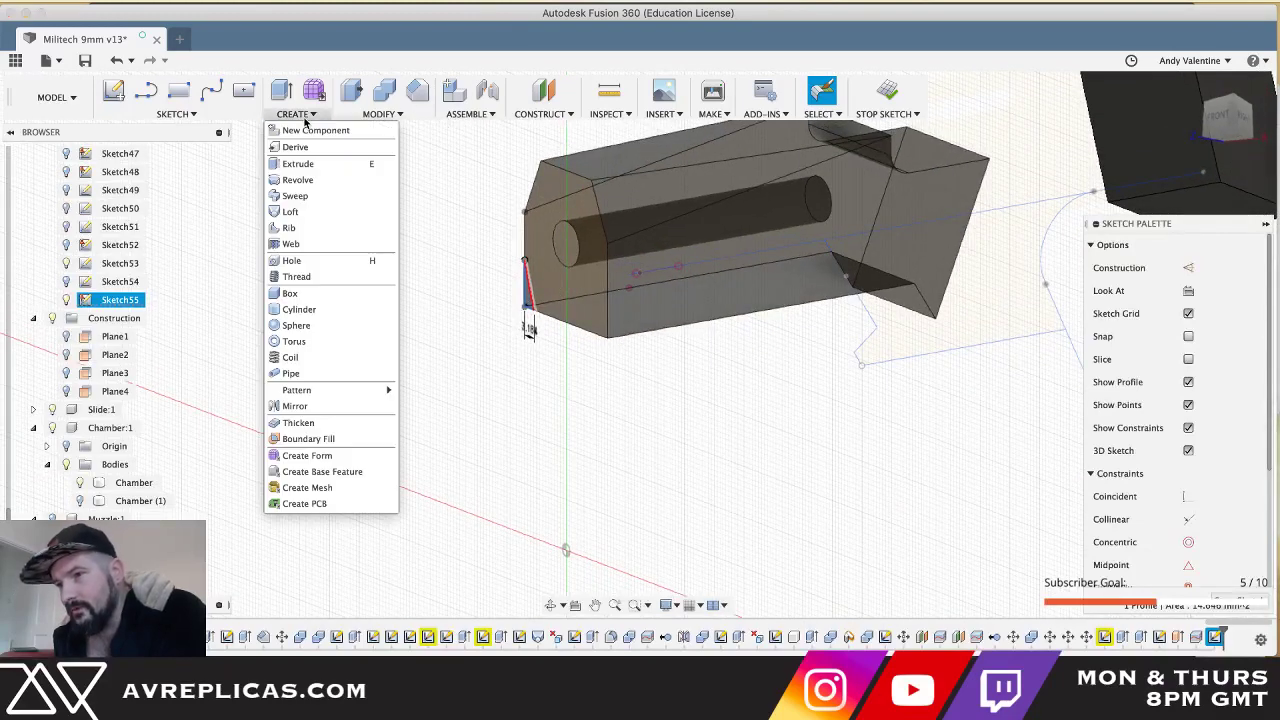
left_click(306, 200)
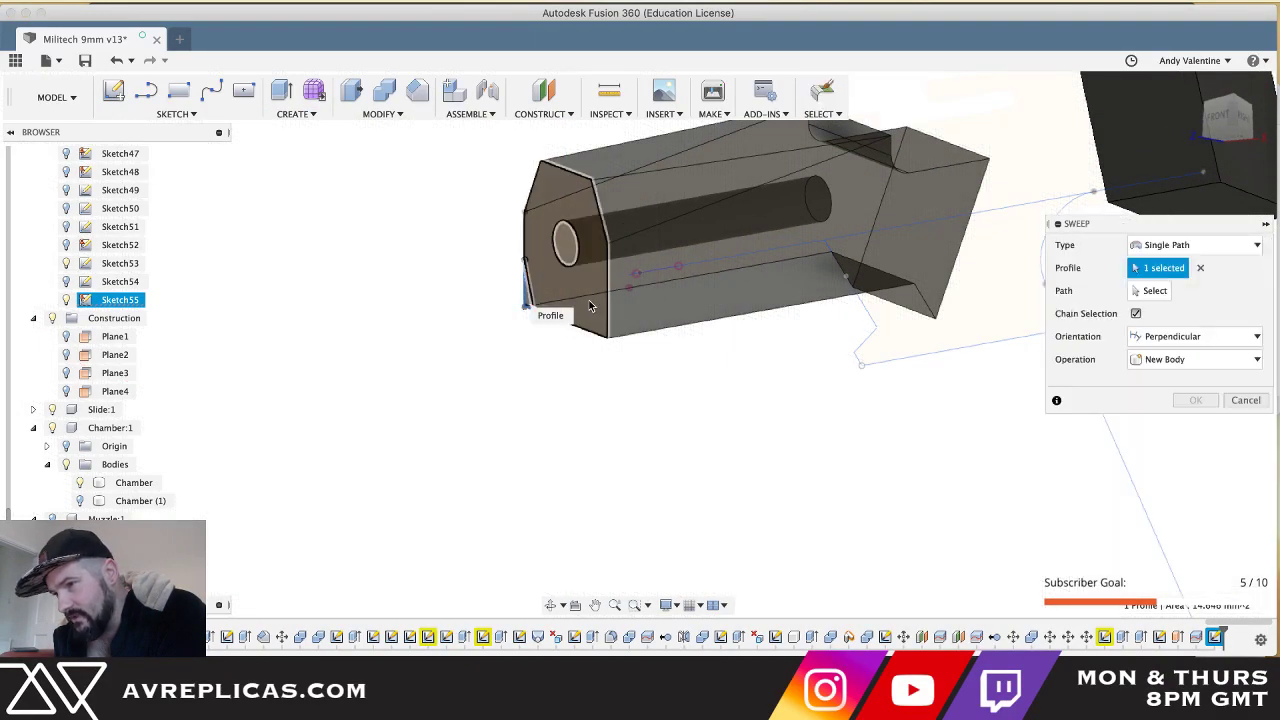
left_click(1150, 290)
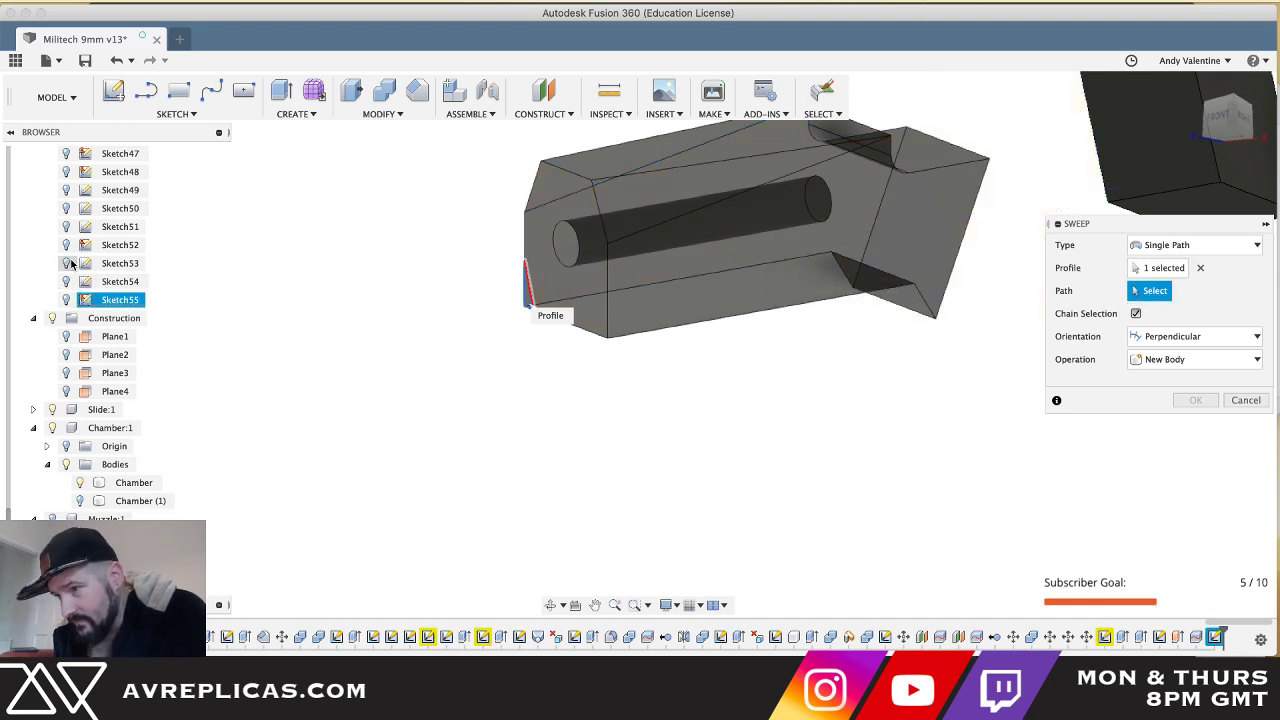
middle_click_drag(736, 273, 736, 273, "shift")
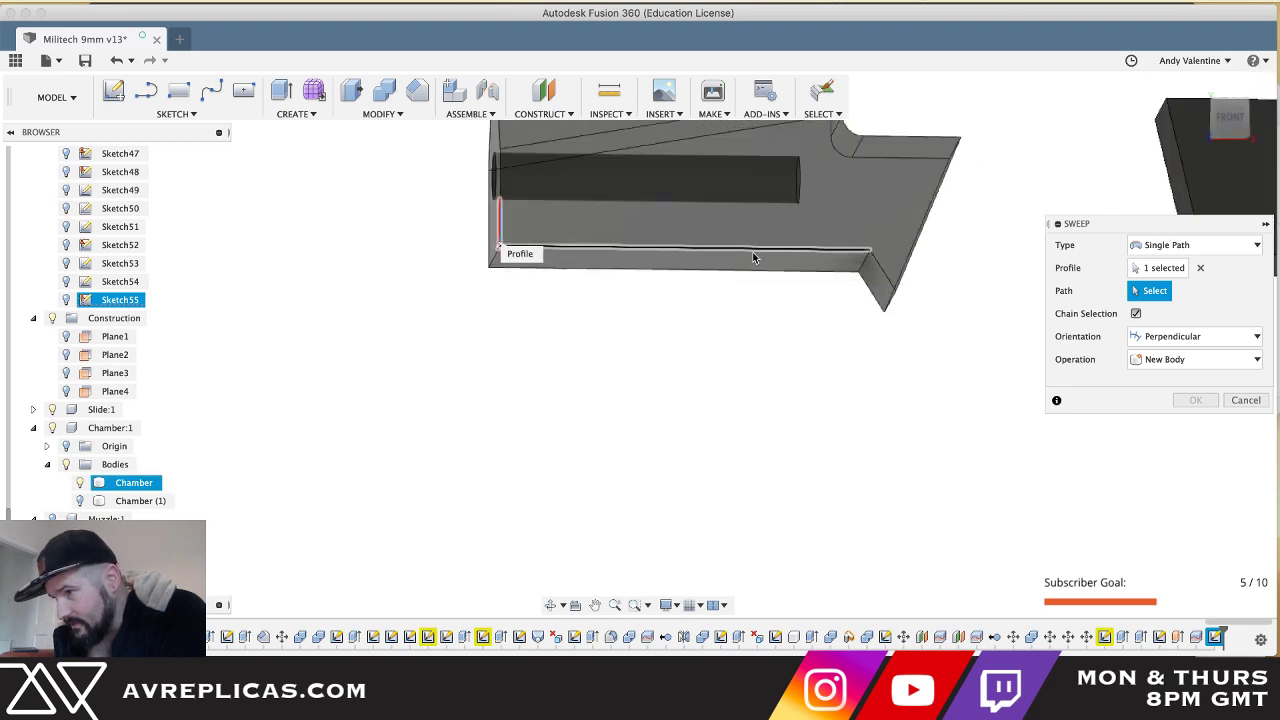
left_click(754, 252)
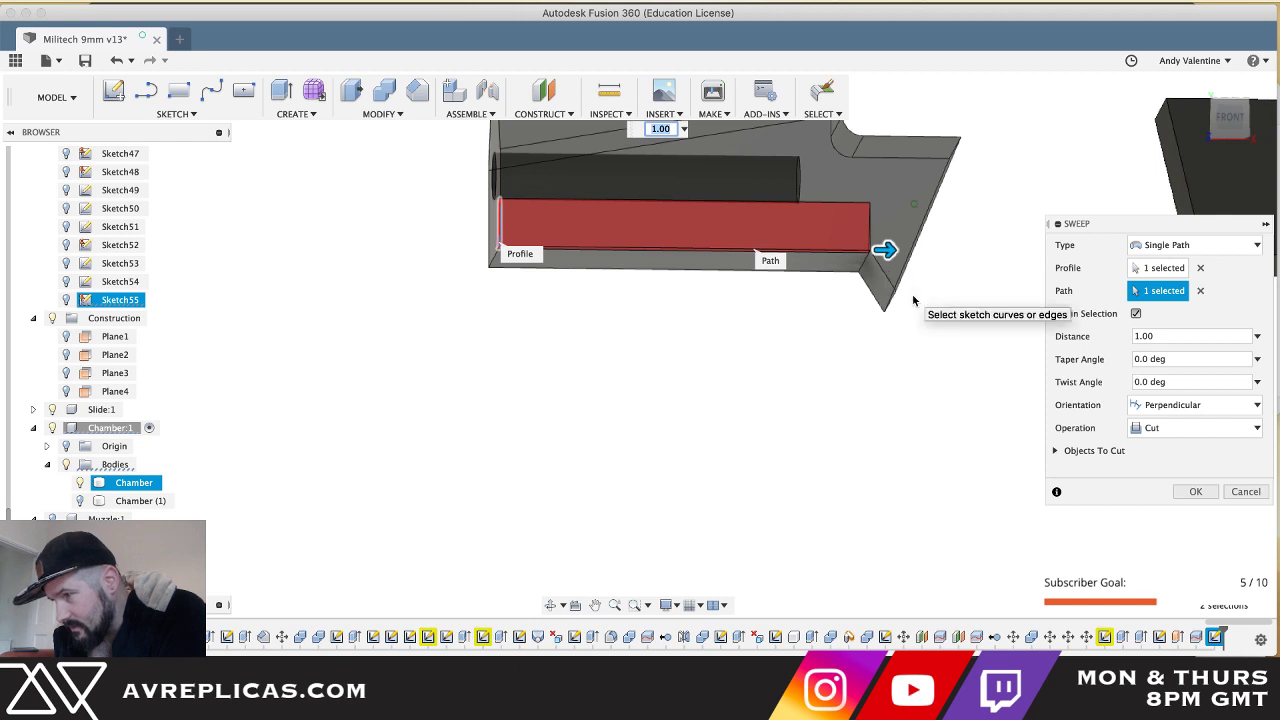
scroll(913, 300, "up", 5)
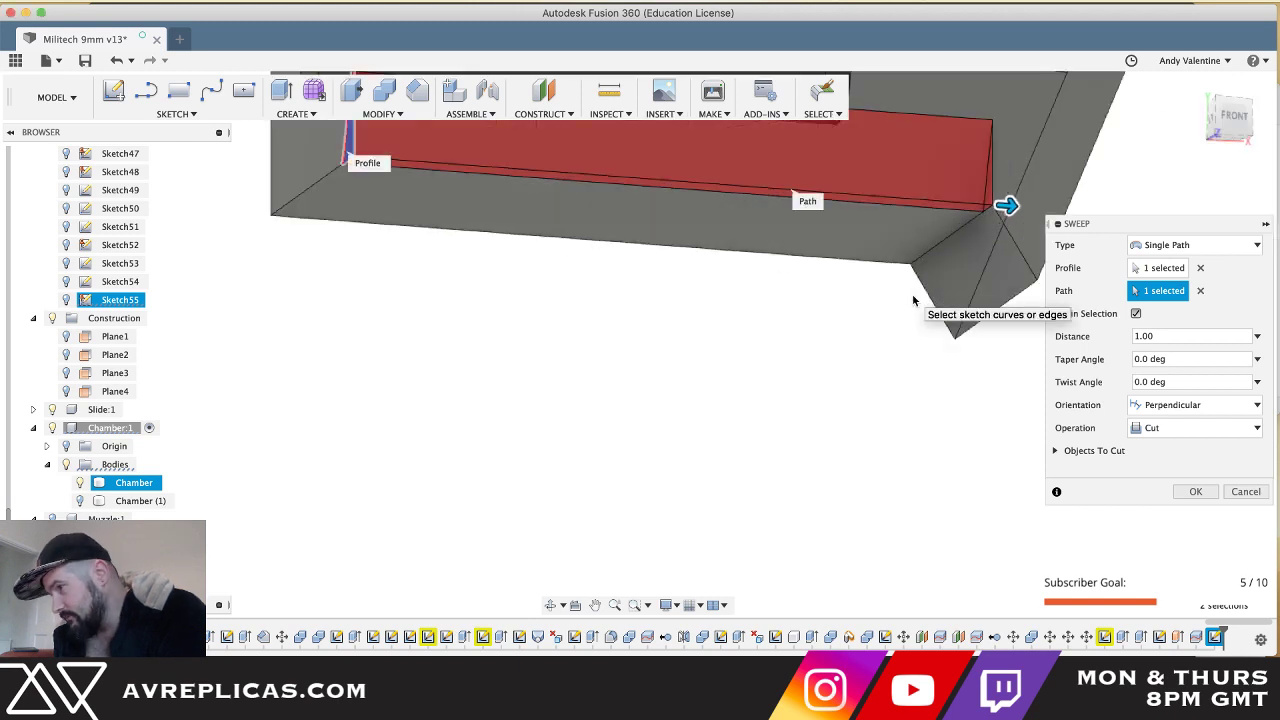
left_click(1243, 492)
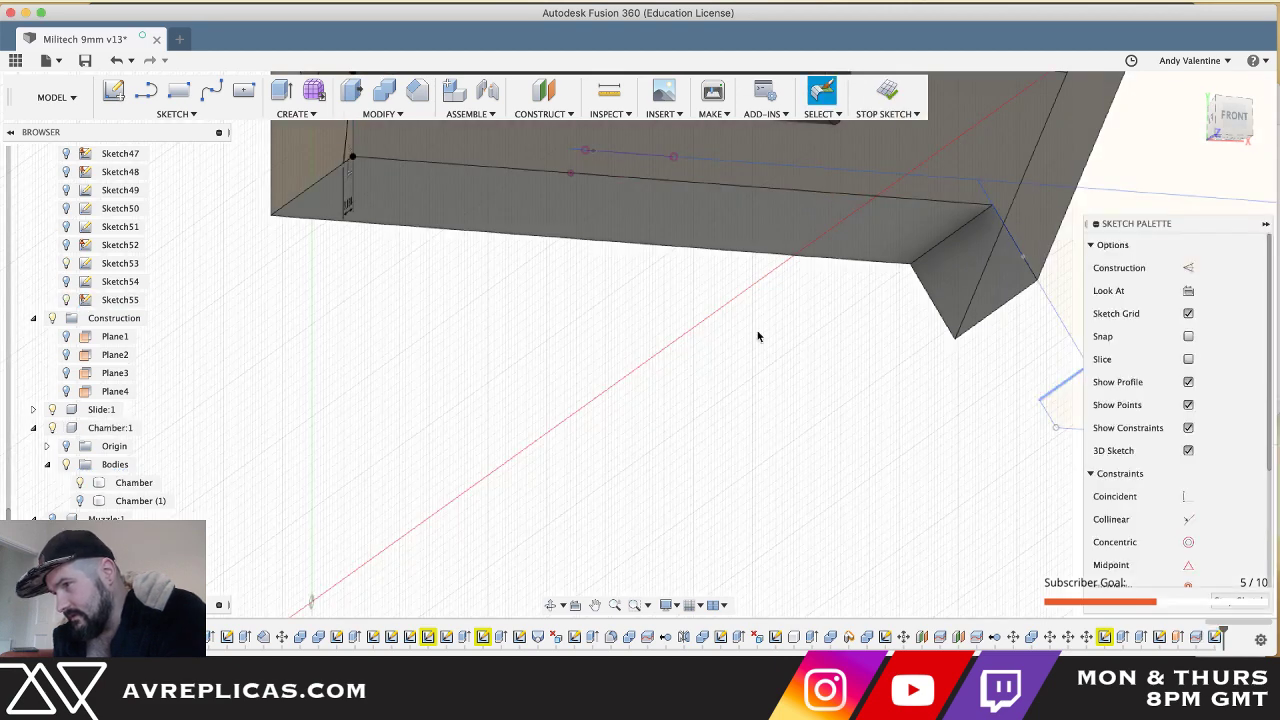
- Hide Sketch53 to clear its outline from around the chamber body
left_click(70, 268)
left_click(70, 269)
scroll(406, 301, "down", 2)
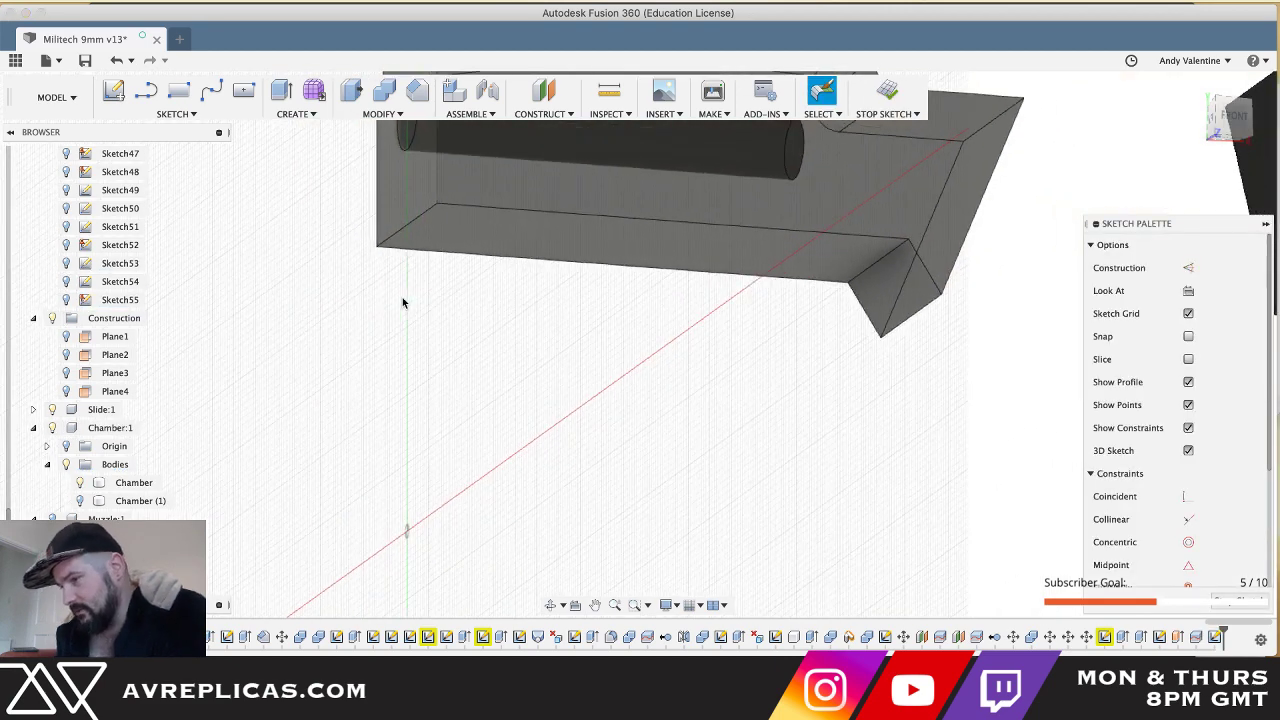
- Finish the triangular profile sketch, Sketch55, without adding a line and hide it
key("l")
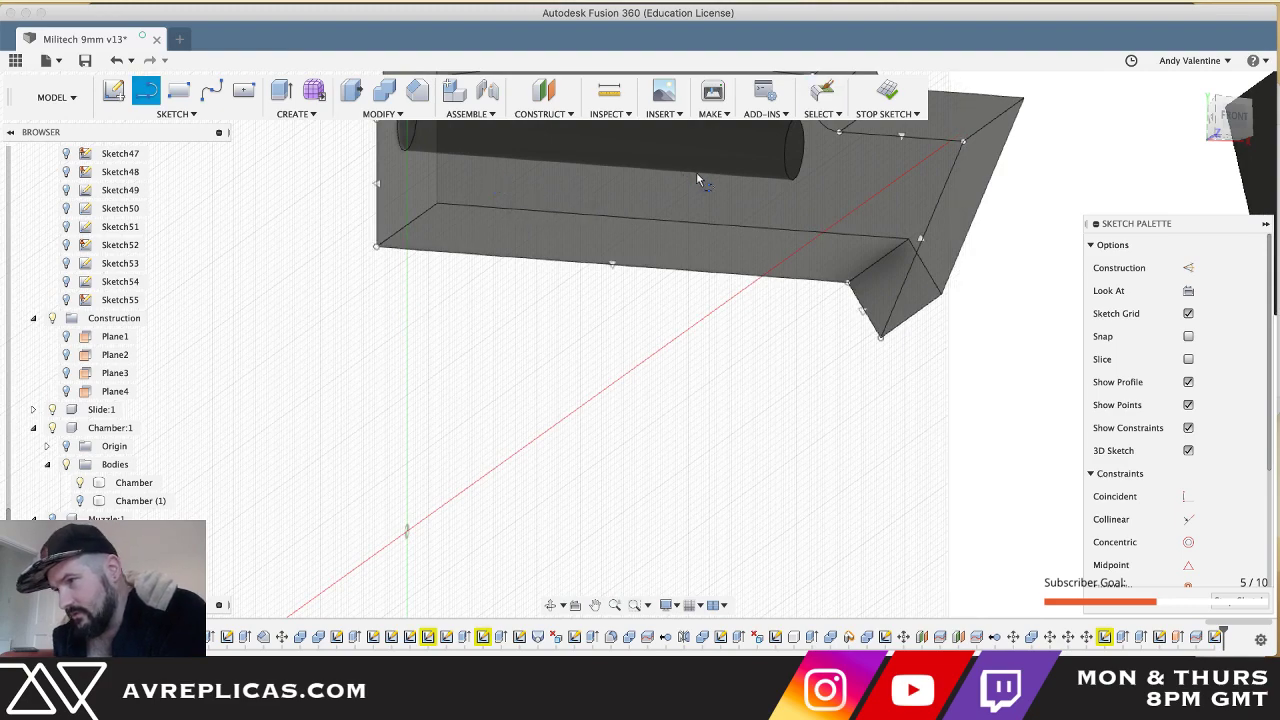
middle_click_drag(697, 173, 712, 197, "shift")
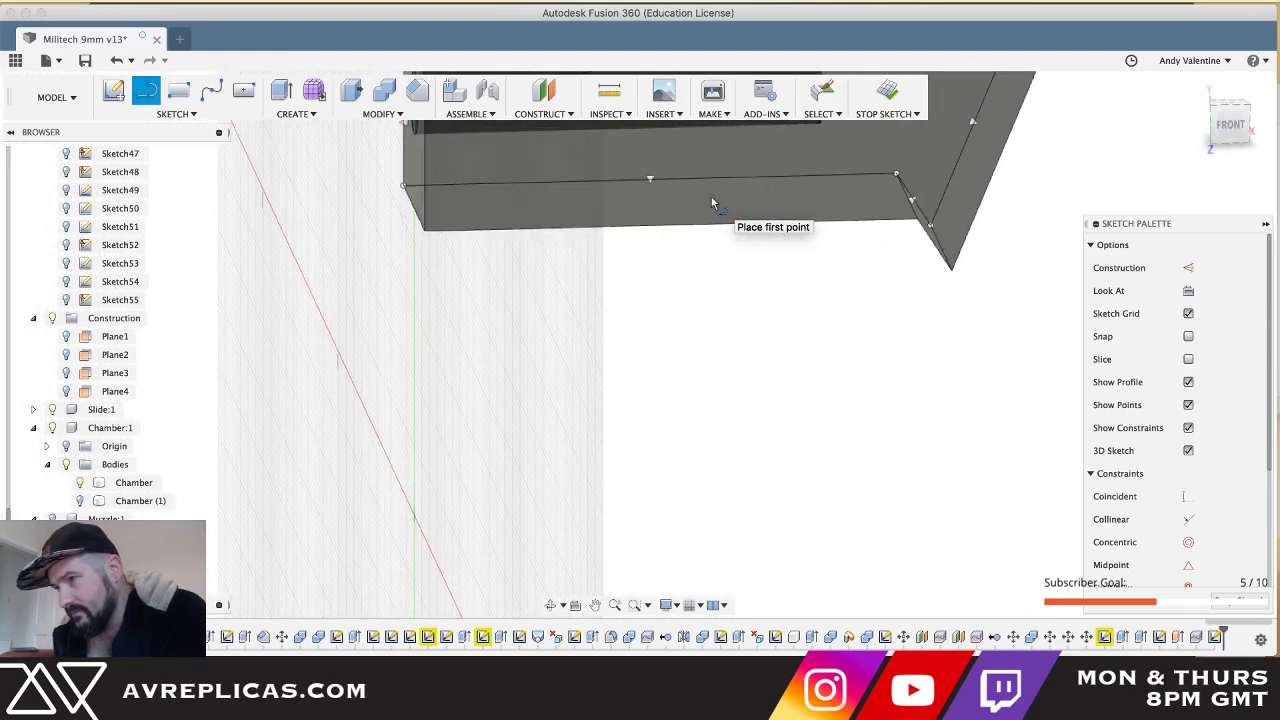
left_click(887, 90)
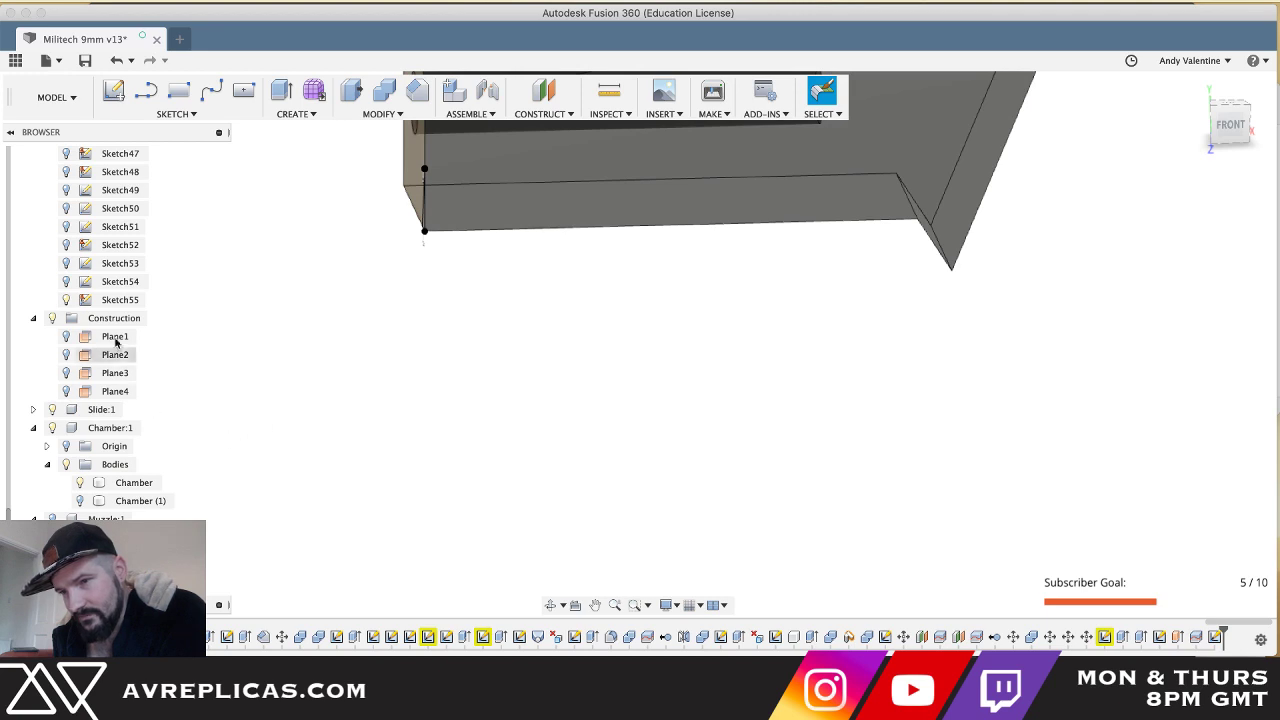
left_click(65, 300)
- Sketch two connected lines on the chamber's side face, following its lower edge and the slanted edge down to the pointed tip
left_click(146, 90)
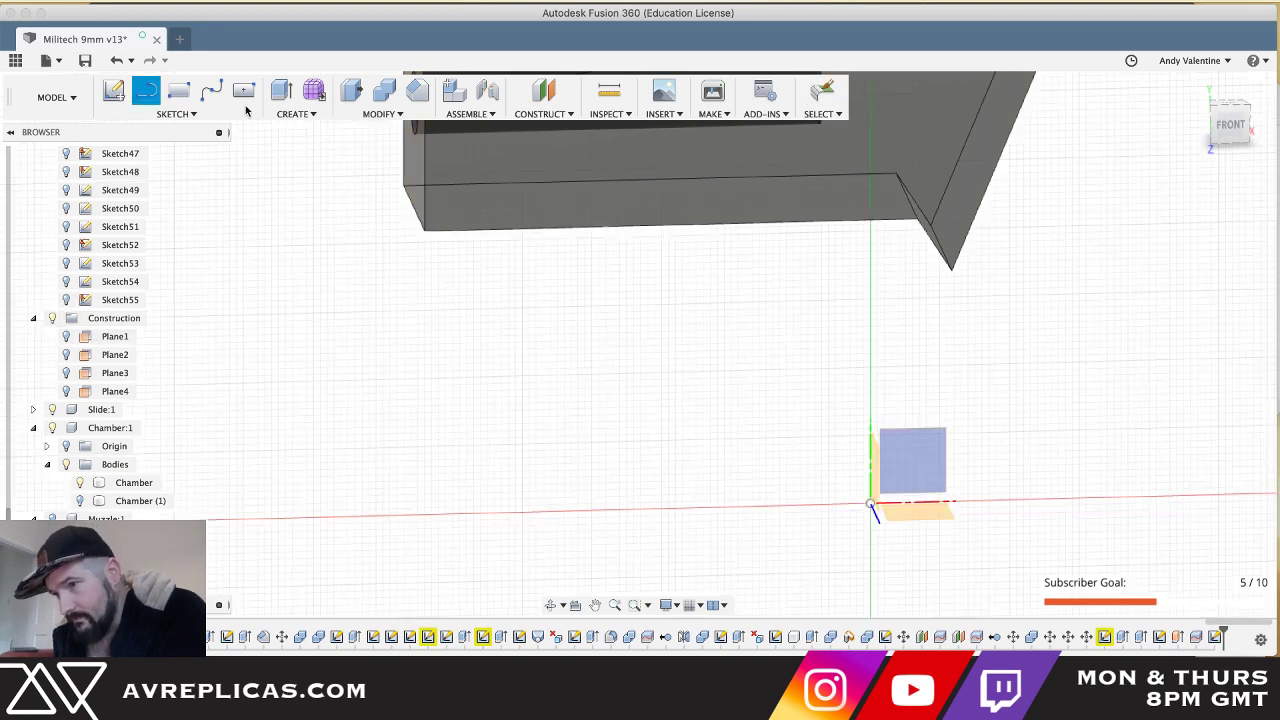
left_click(506, 213)
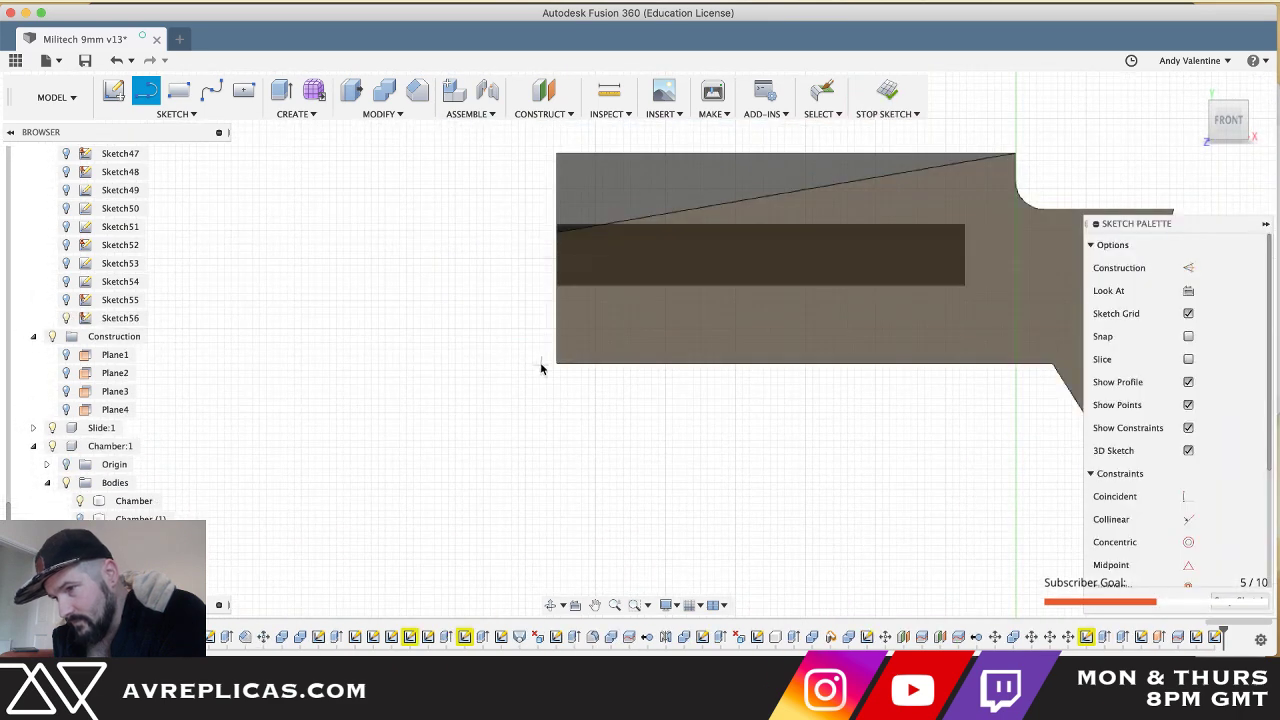
left_click(557, 366)
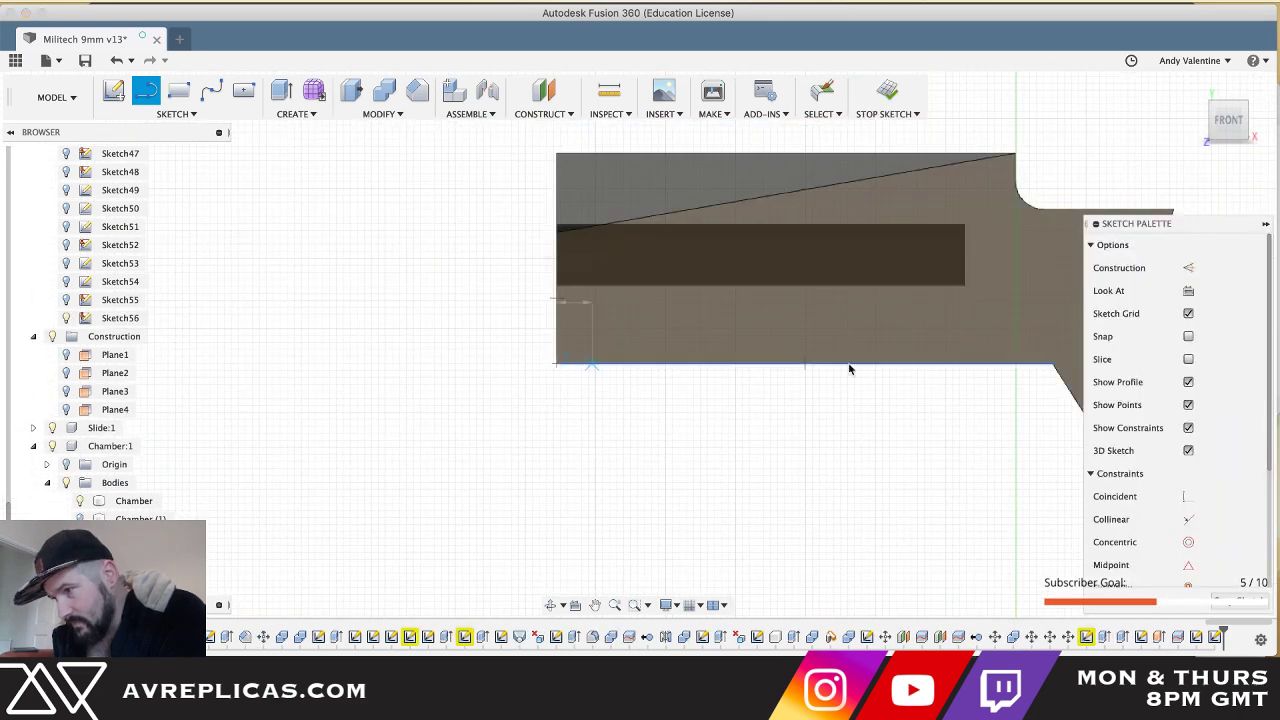
left_click(1052, 365)
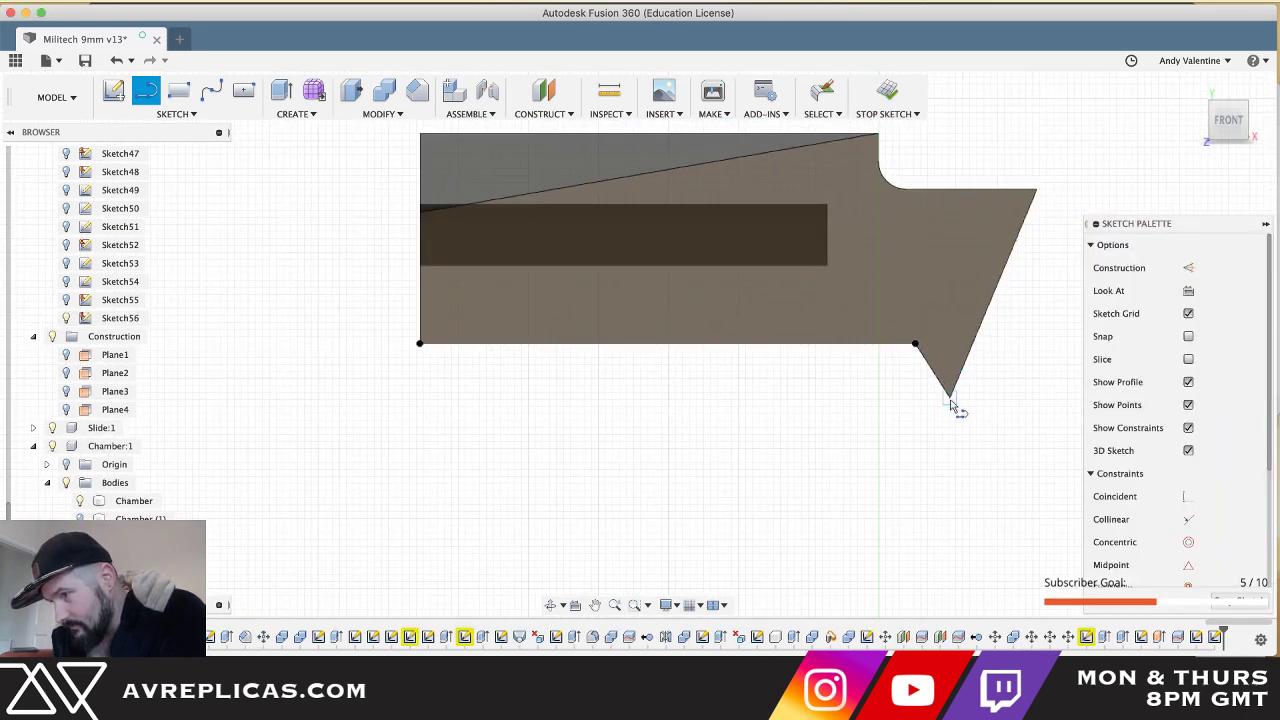
left_click(949, 397)
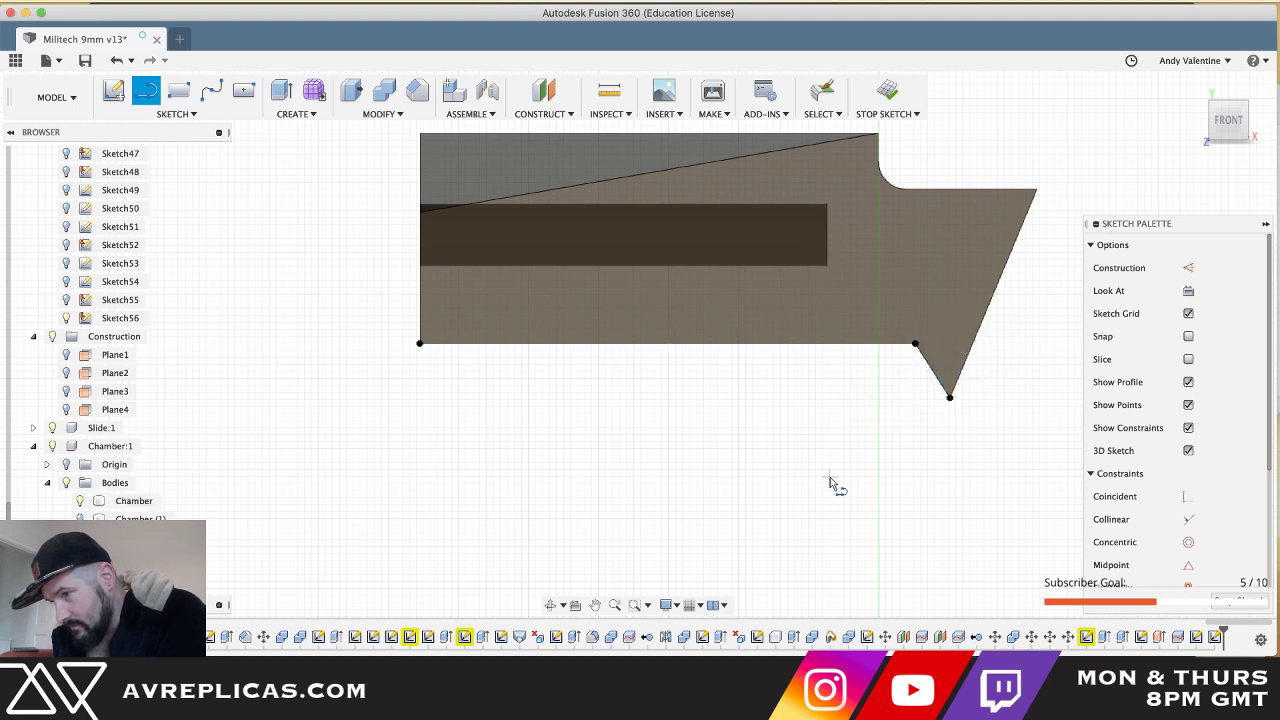
key("Escape")
- Finish the sketch of the edge path and show the triangular profile in Sketch55 again
double_click(868, 345)
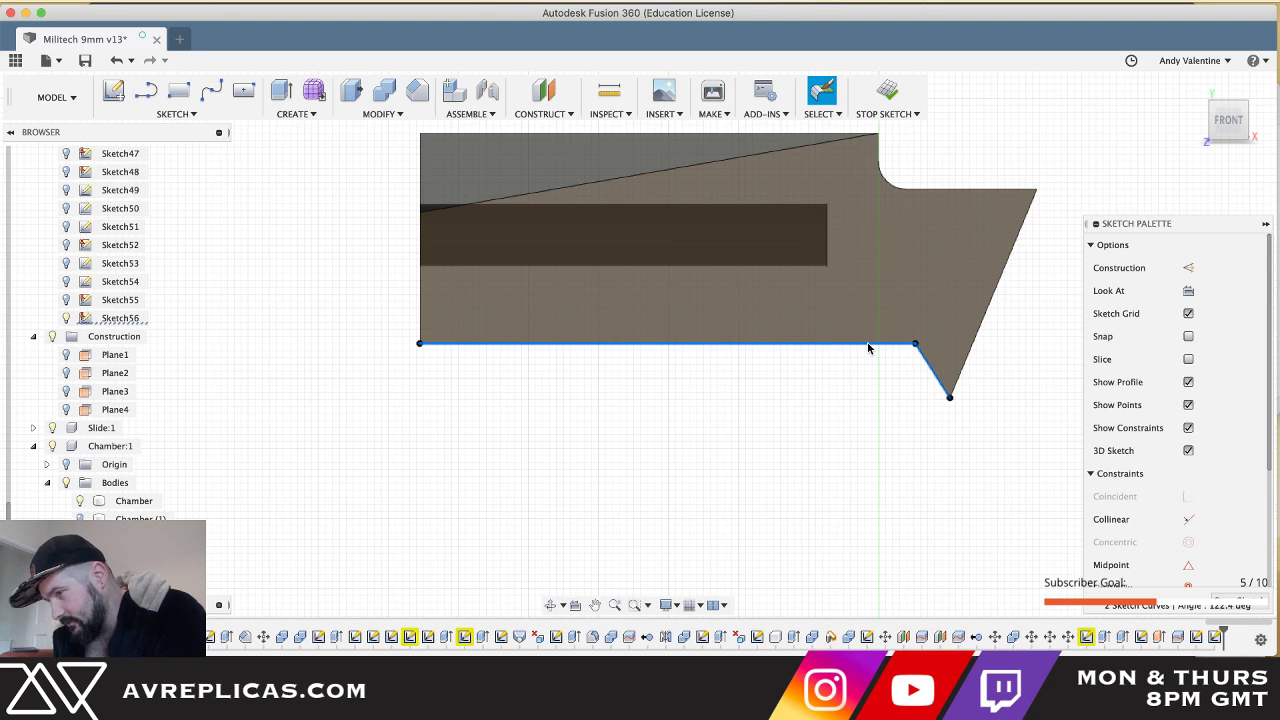
key("Escape")
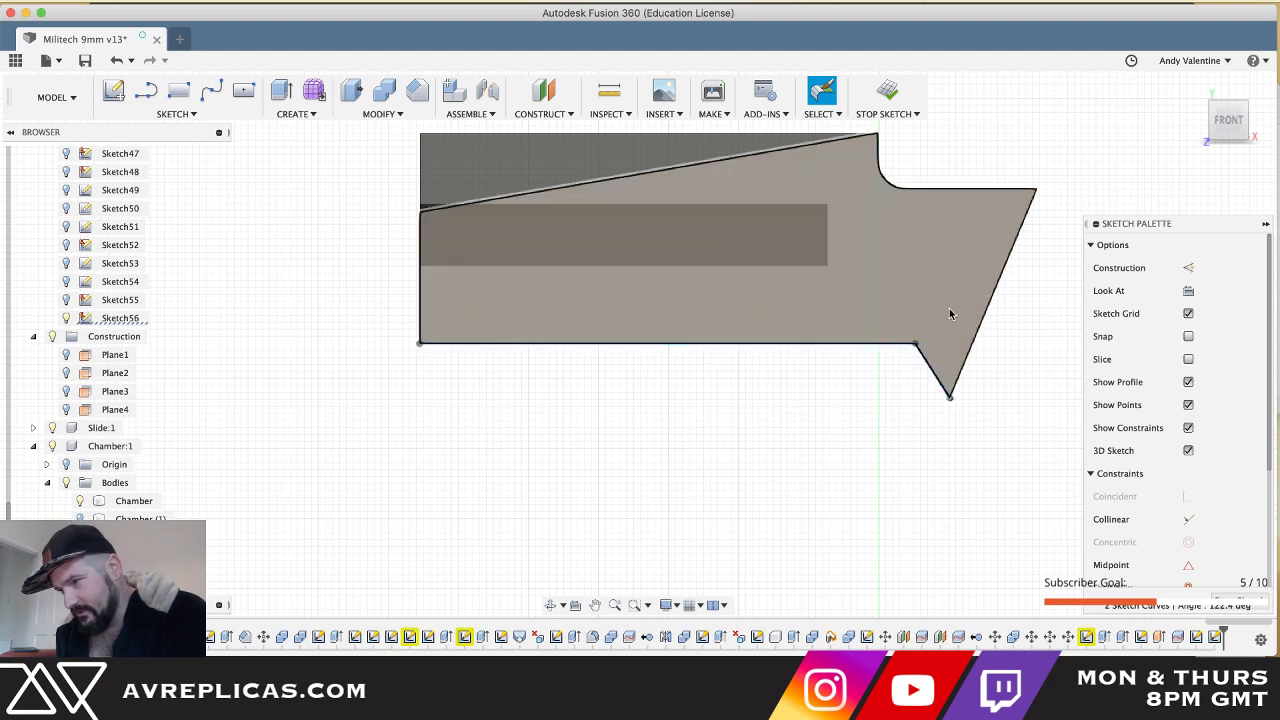
left_click(777, 437)
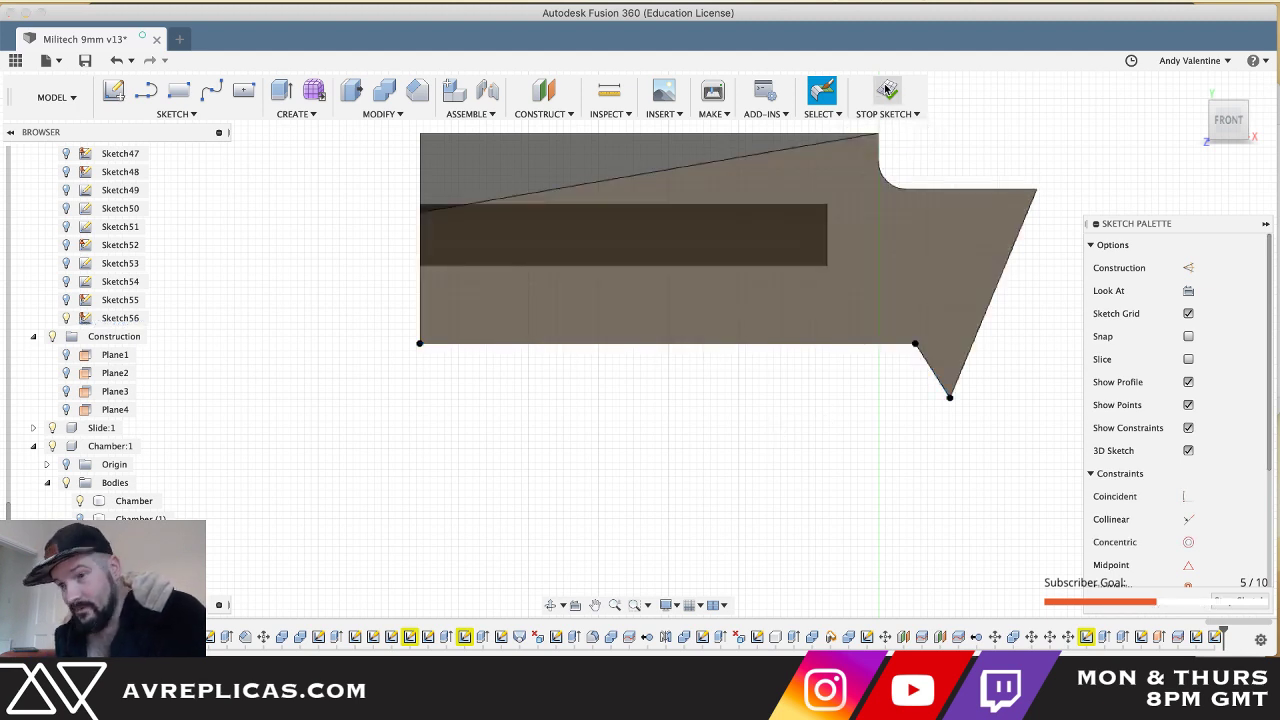
left_click(887, 90)
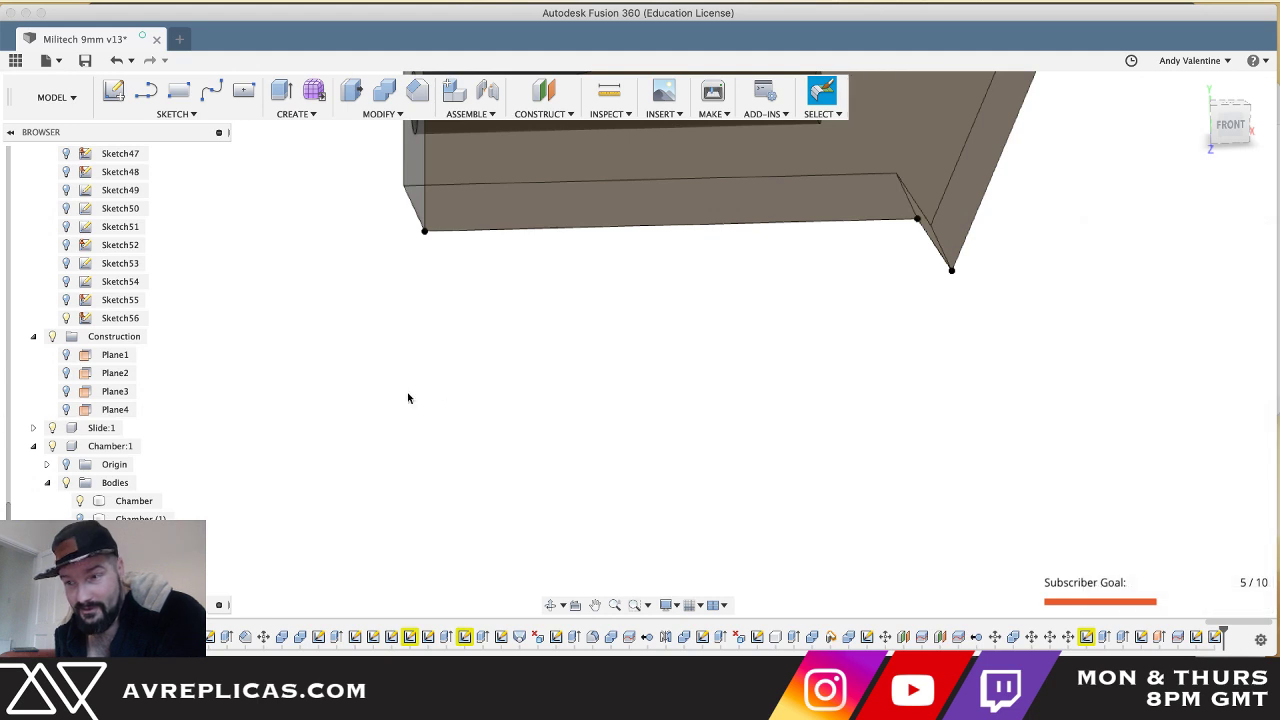
left_click(66, 300)
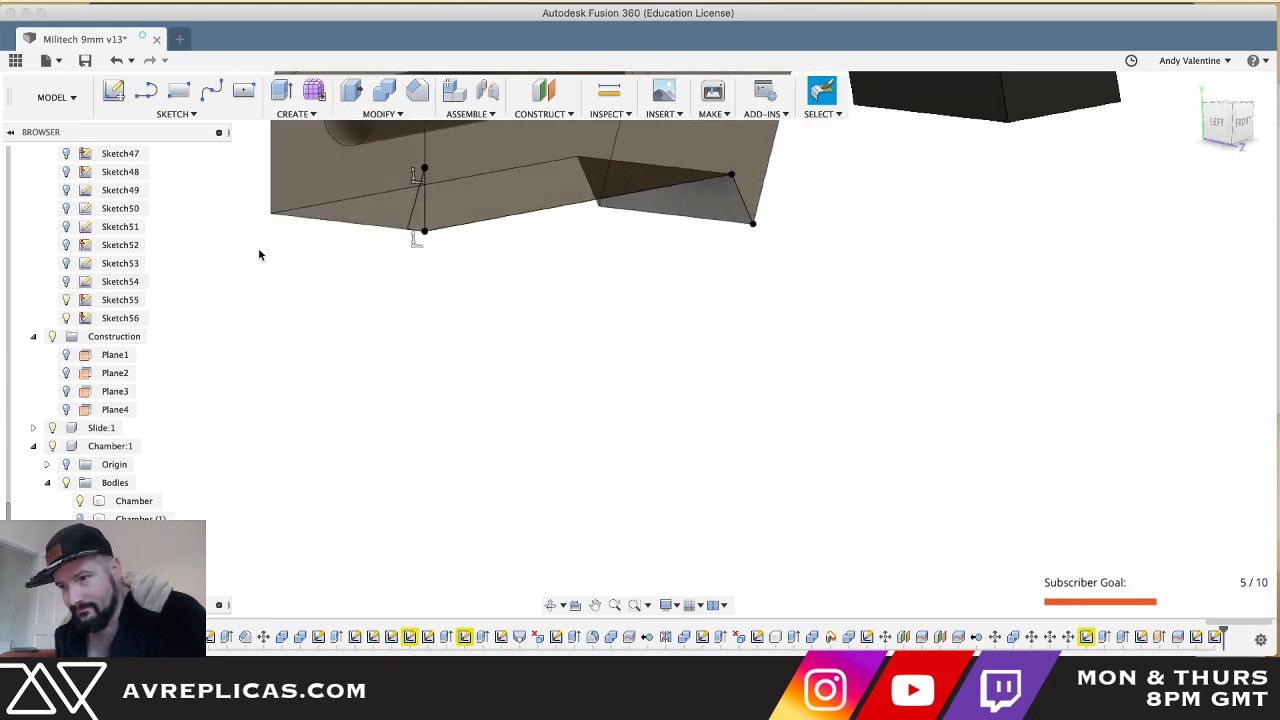
- Try to sweep the triangular profile along the two-line path as a cut in the Chamber component
left_click(420, 220)
left_click(293, 113)
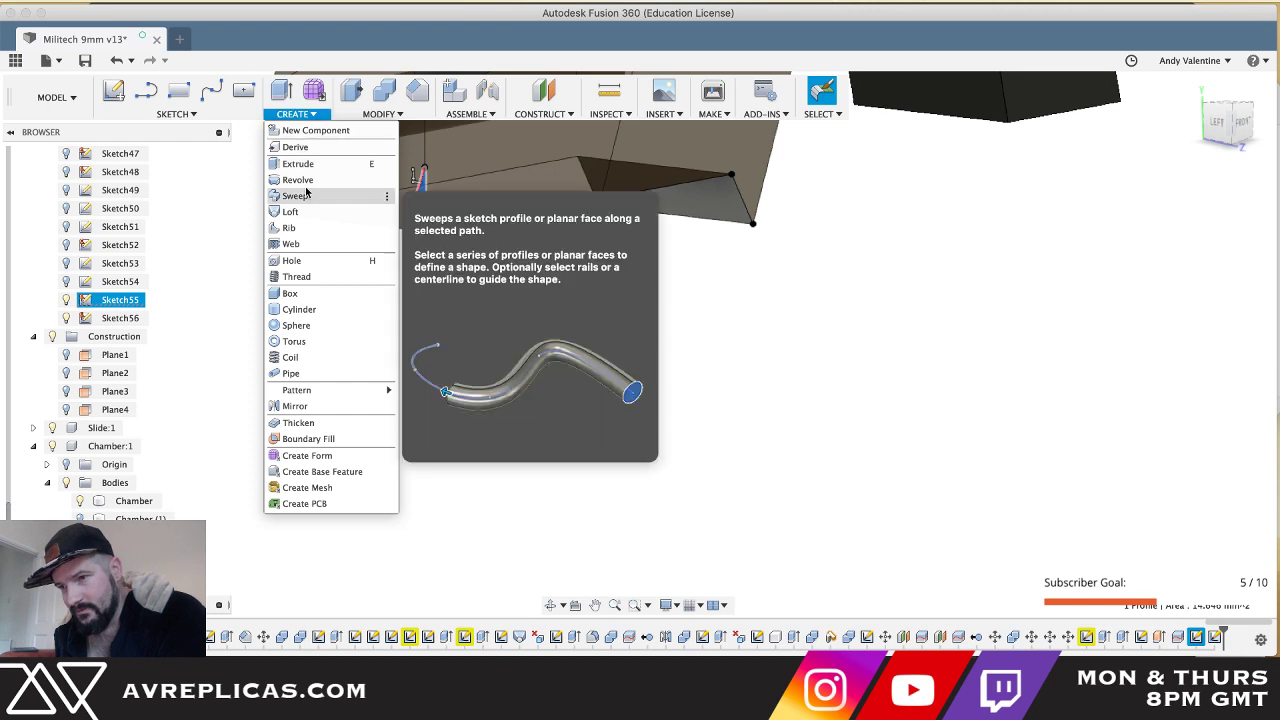
left_click(296, 198)
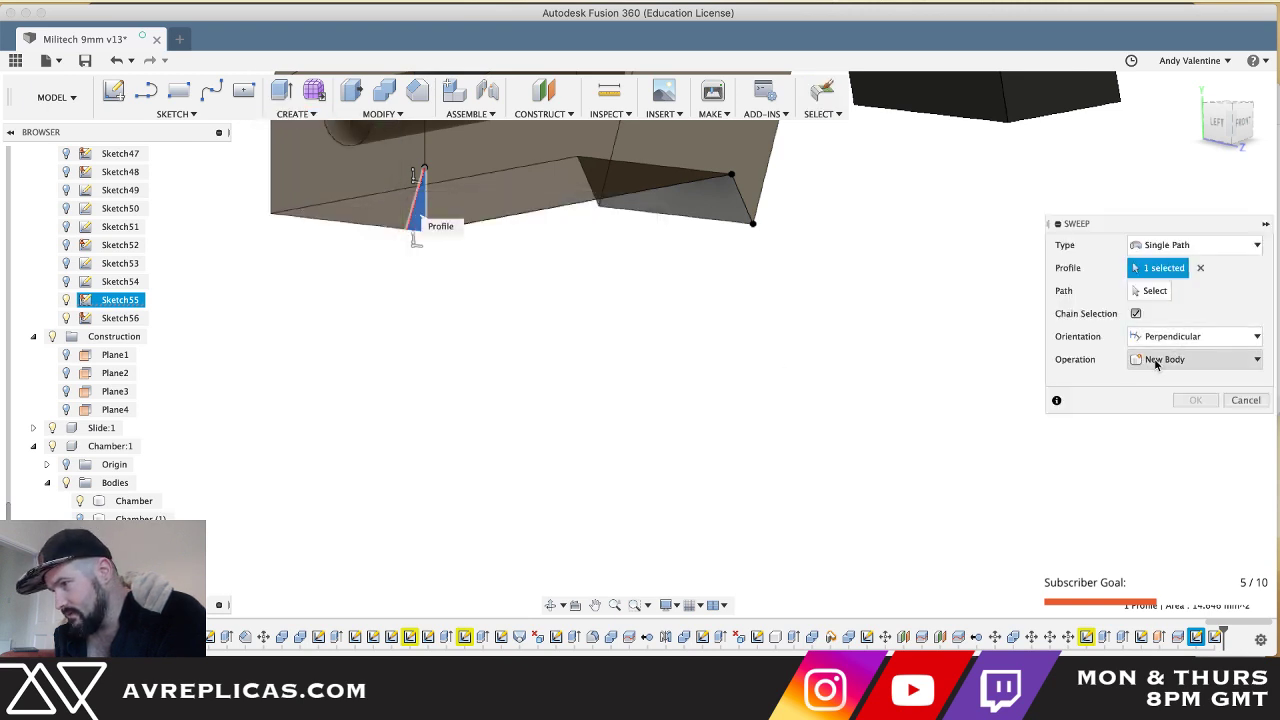
left_click(1145, 290)
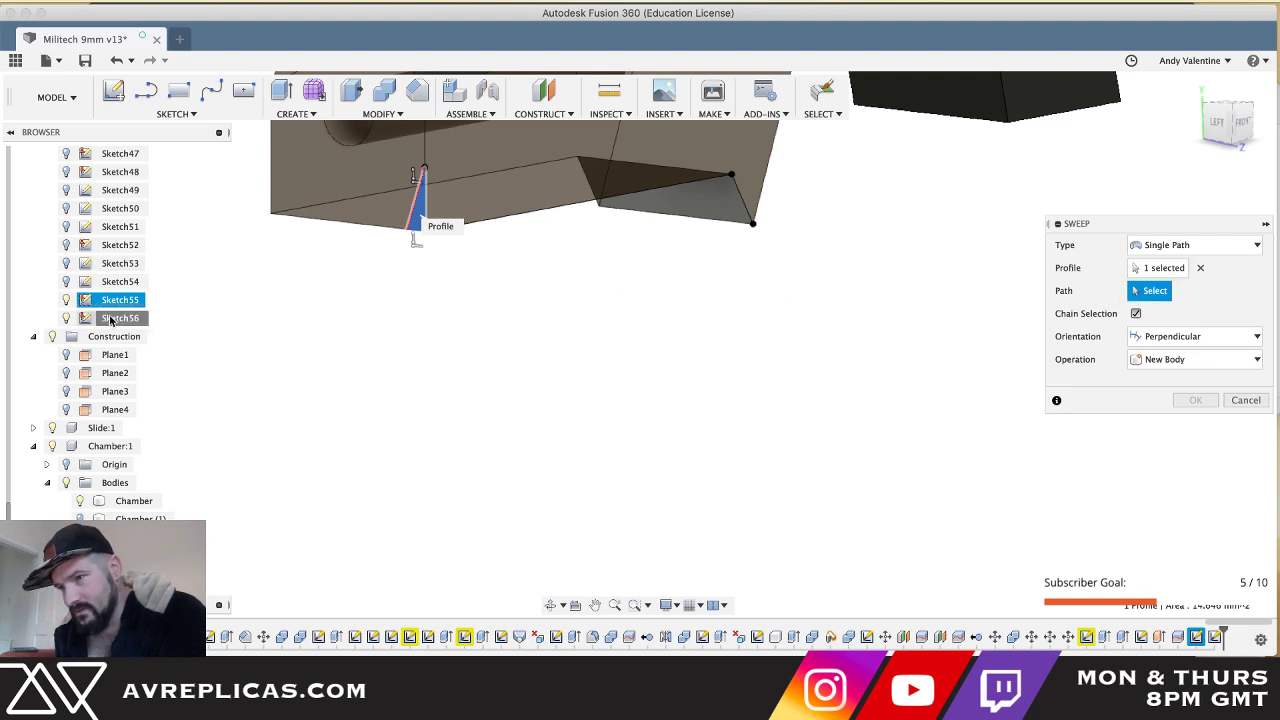
left_click(595, 203)
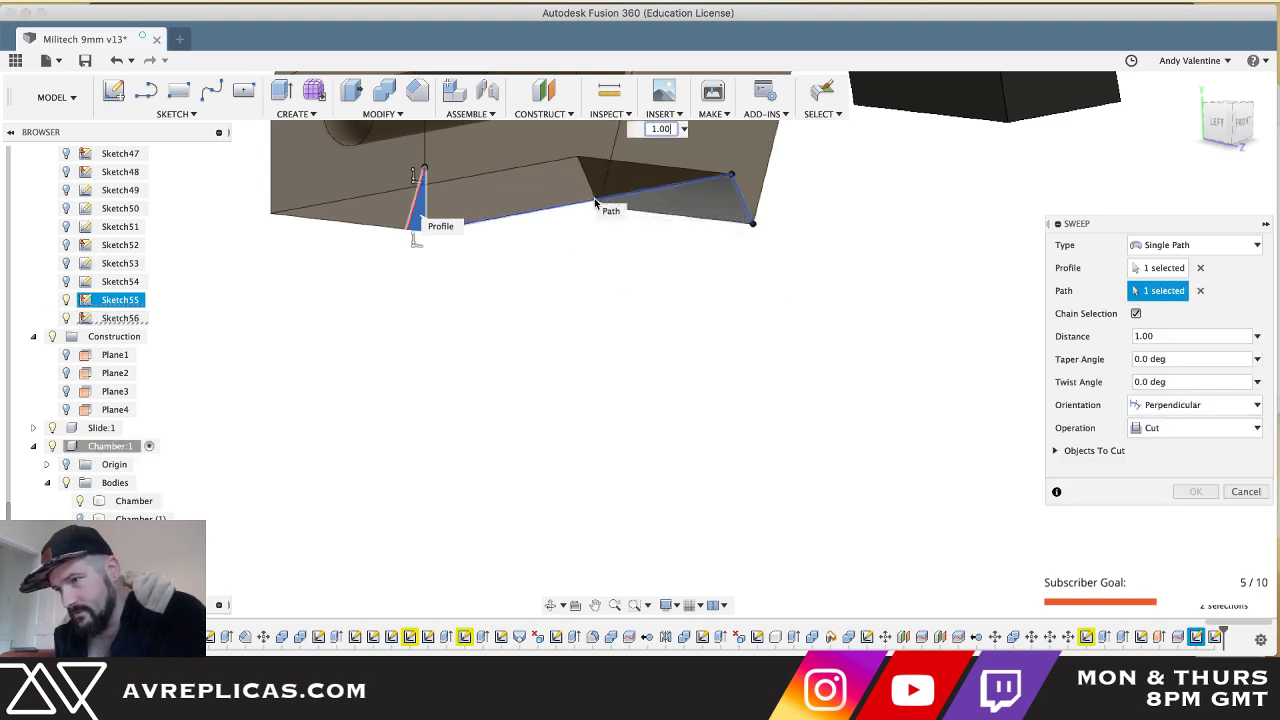
- Examine the sweep cut preview from several angles and compare it with the pistol reference image in Photoshop
scroll(620, 383, "right", 5, "shift")
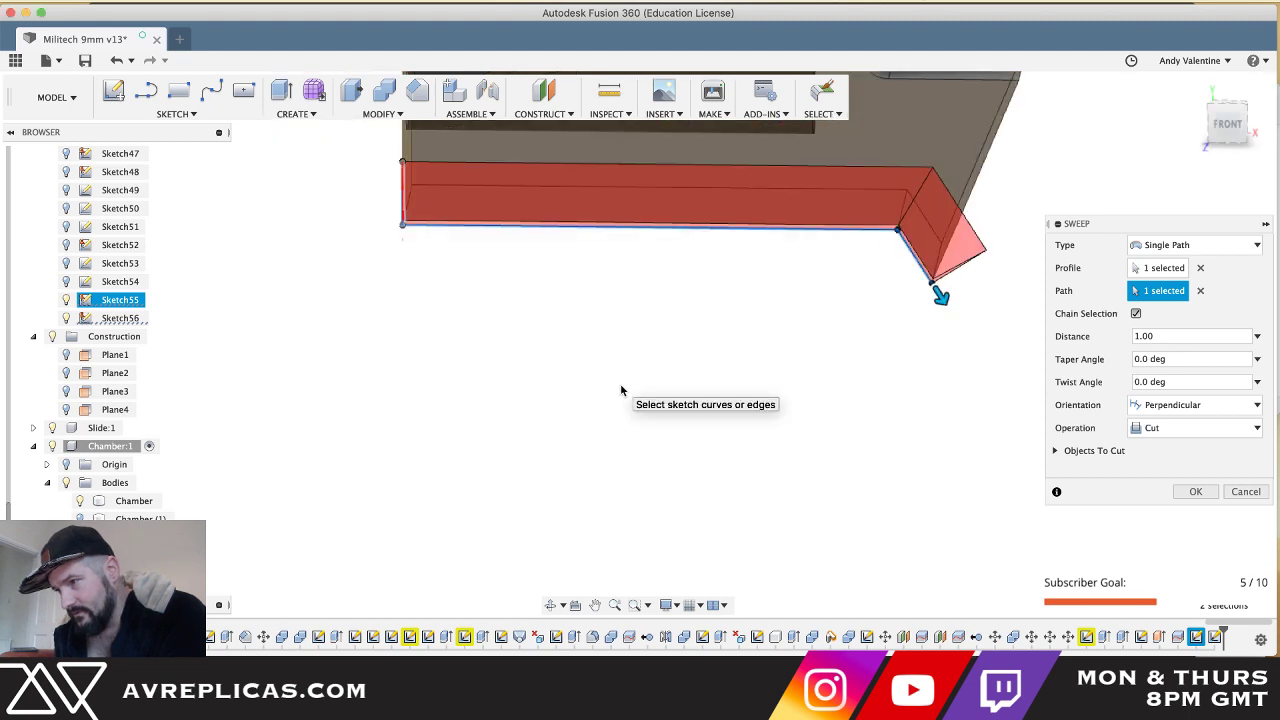
scroll(620, 383, "up", 1)
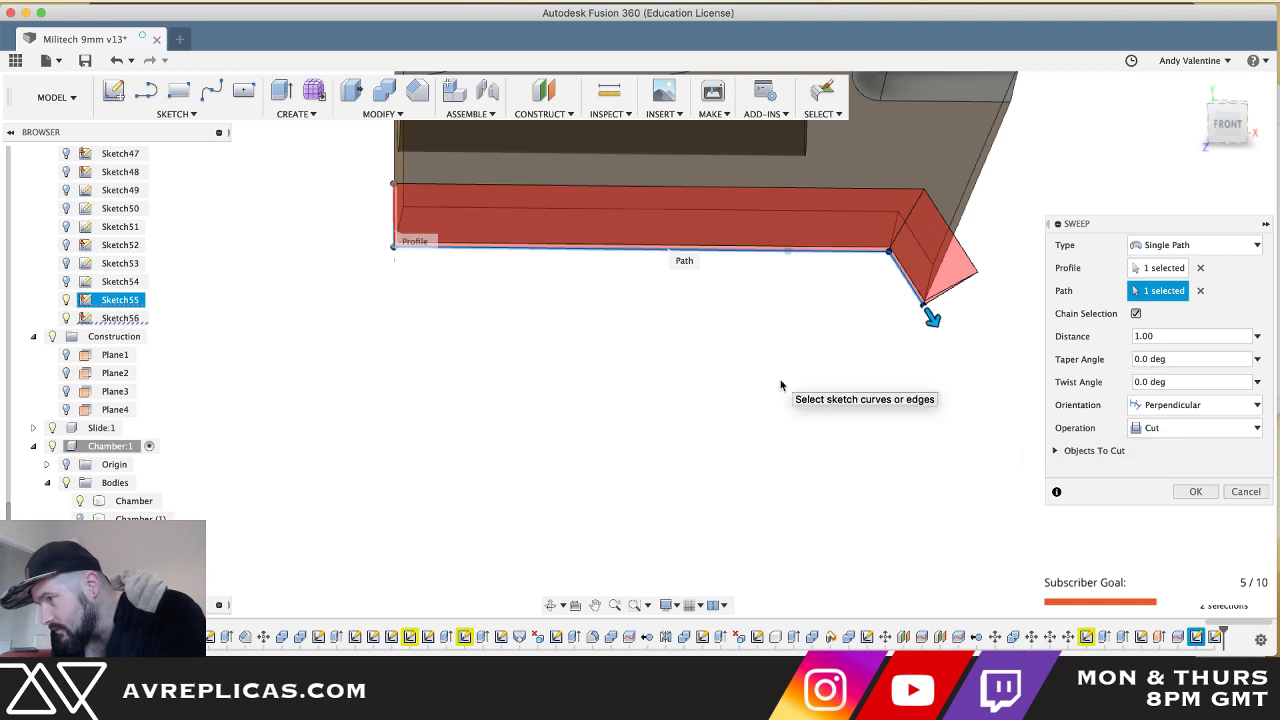
scroll(782, 385, "right", 5, "shift")
scroll(782, 385, "right", 5, "shift")
scroll(782, 385, "left", 5, "shift")
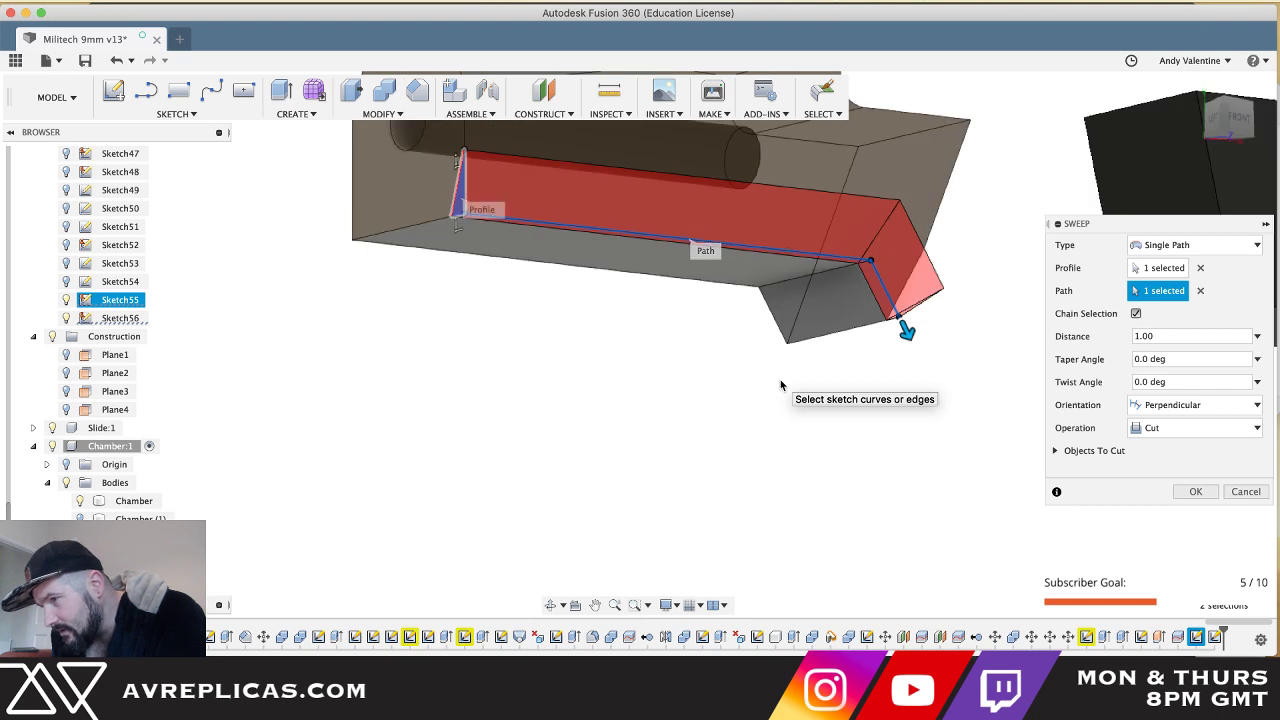
scroll(781, 385, "left", 5, "shift")
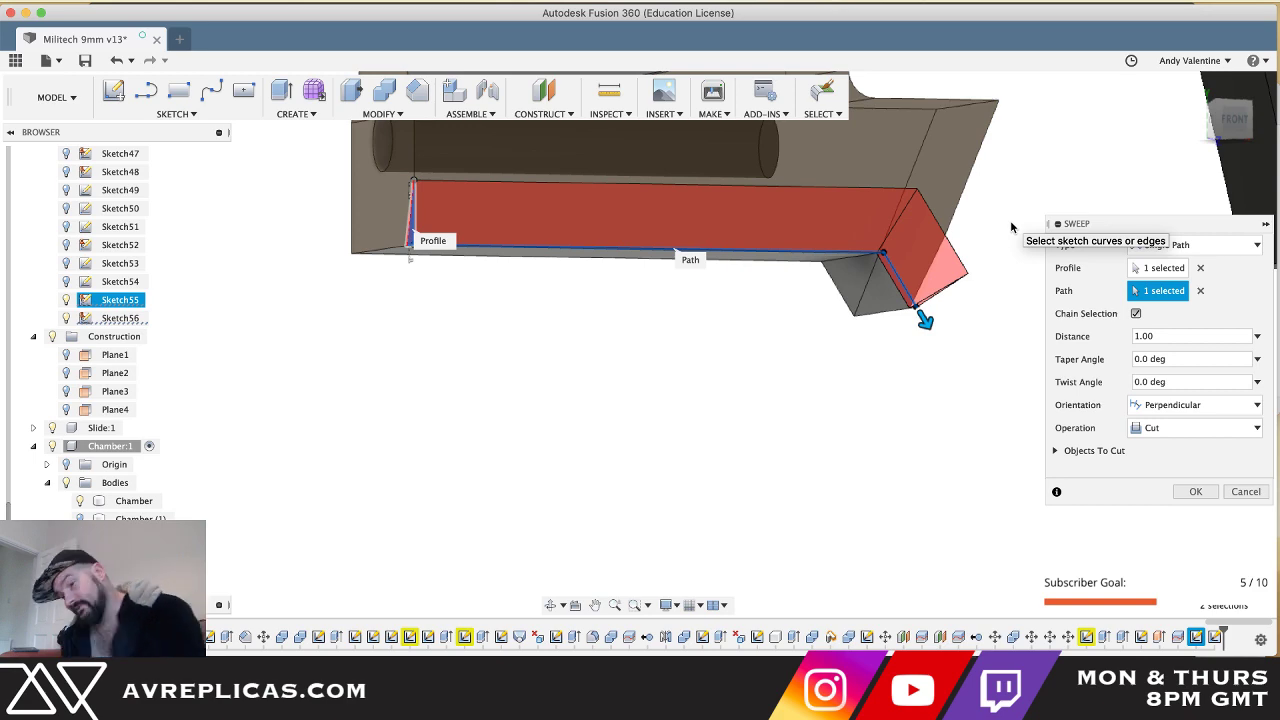
key("super+Tab")
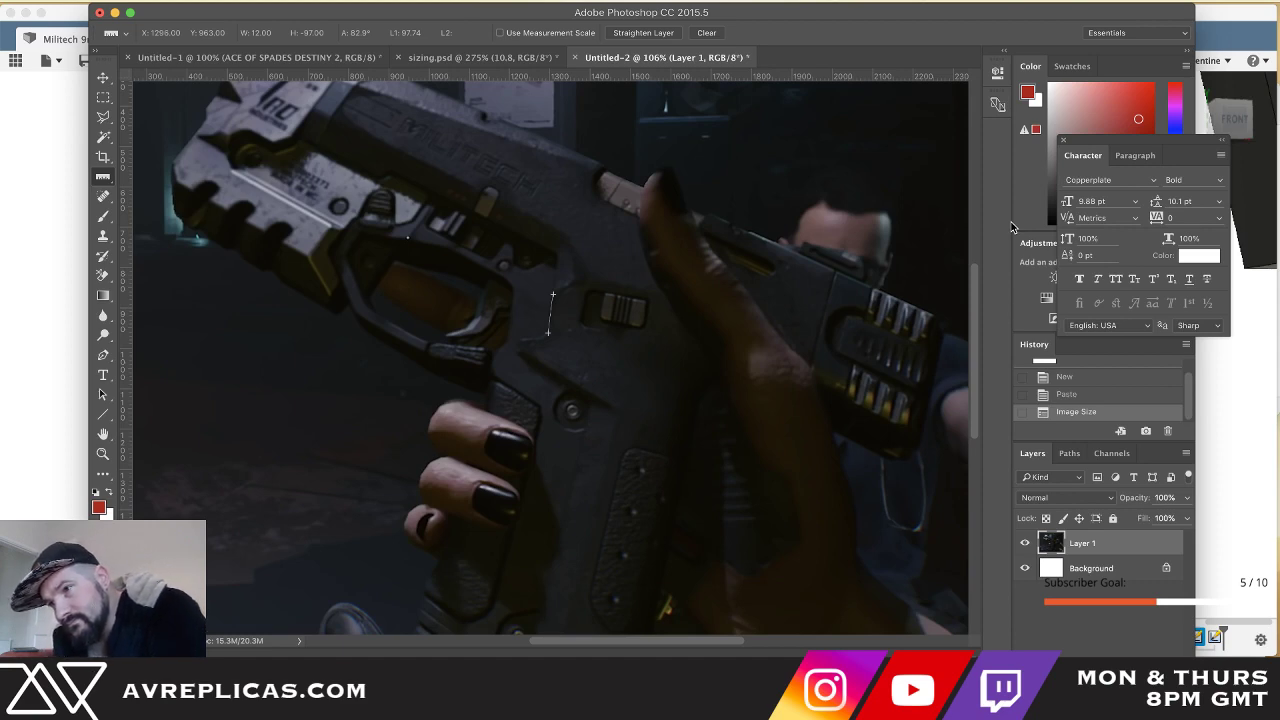
key("super+Tab")
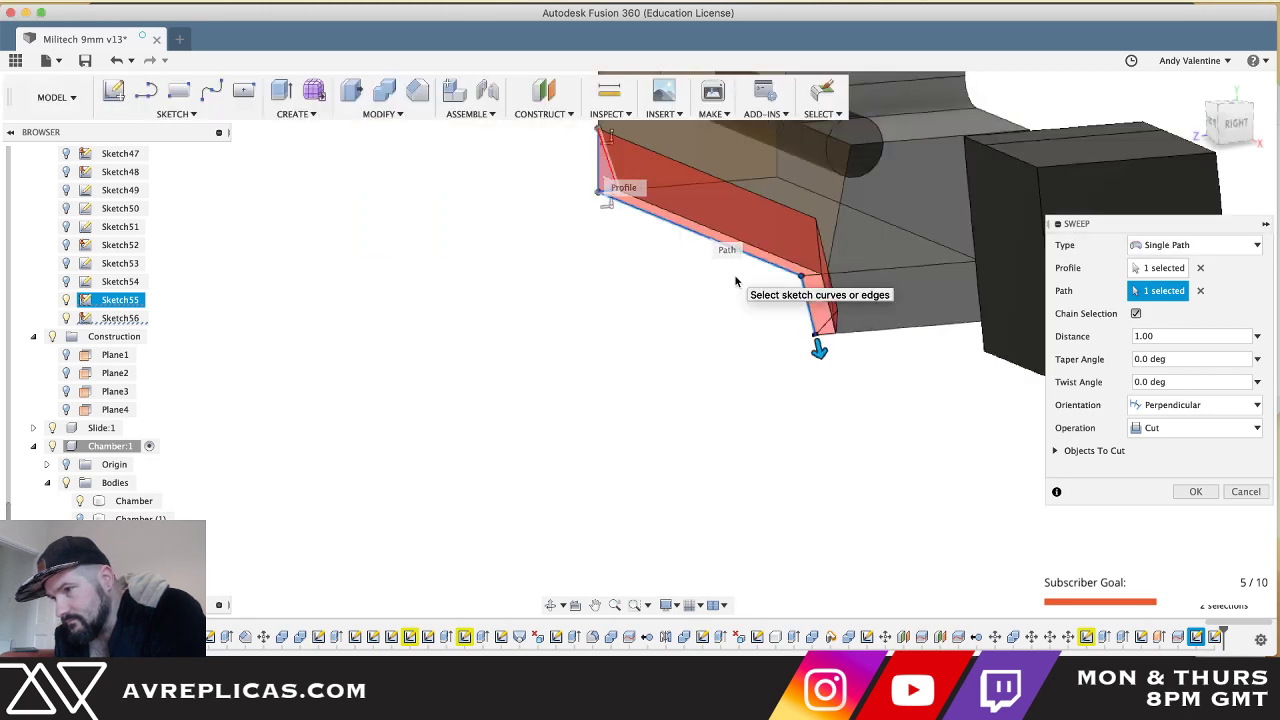
scroll(735, 281, "left", 5, "shift")
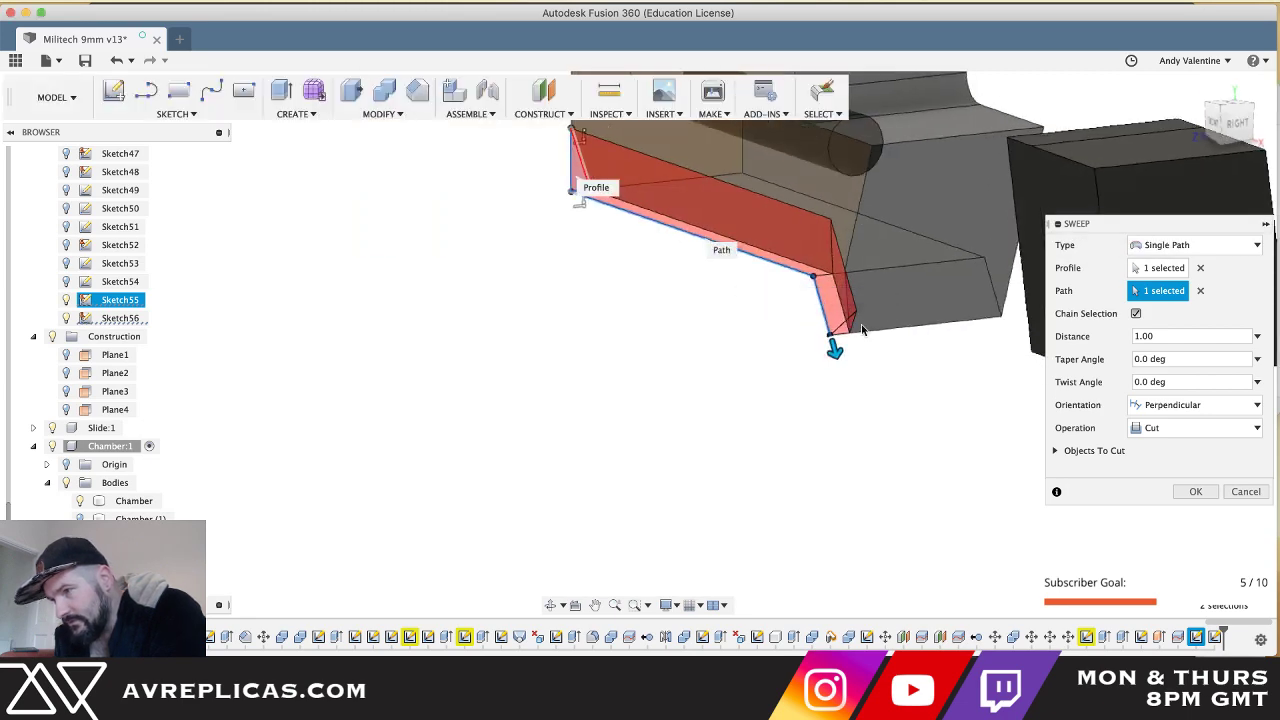
key("super+Tab")
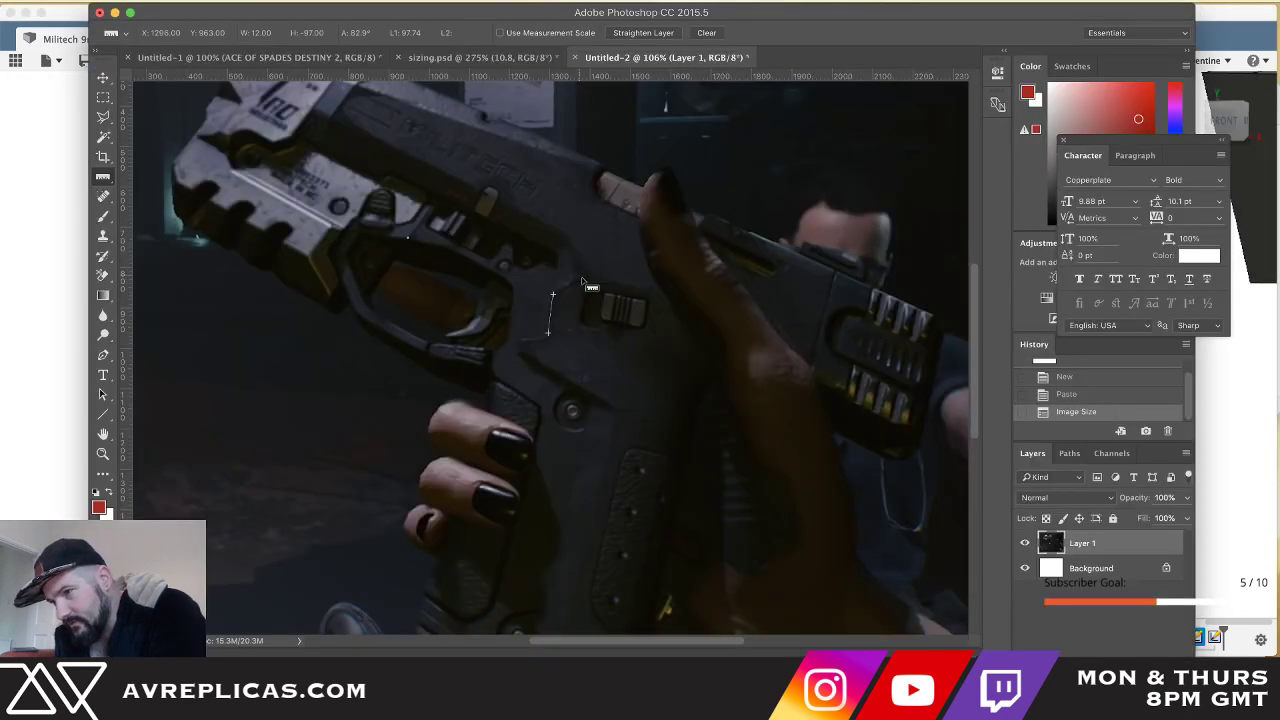
key("super+Tab")
key("super+Tab")
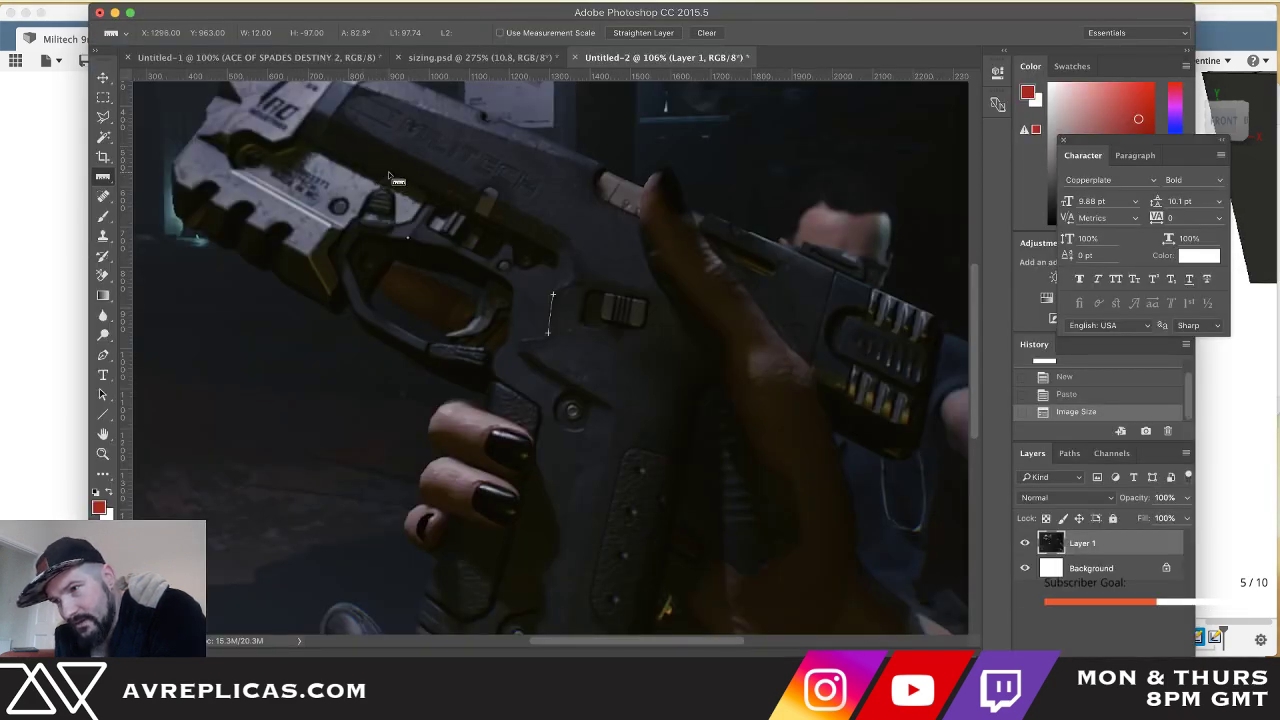
key("super+Tab")
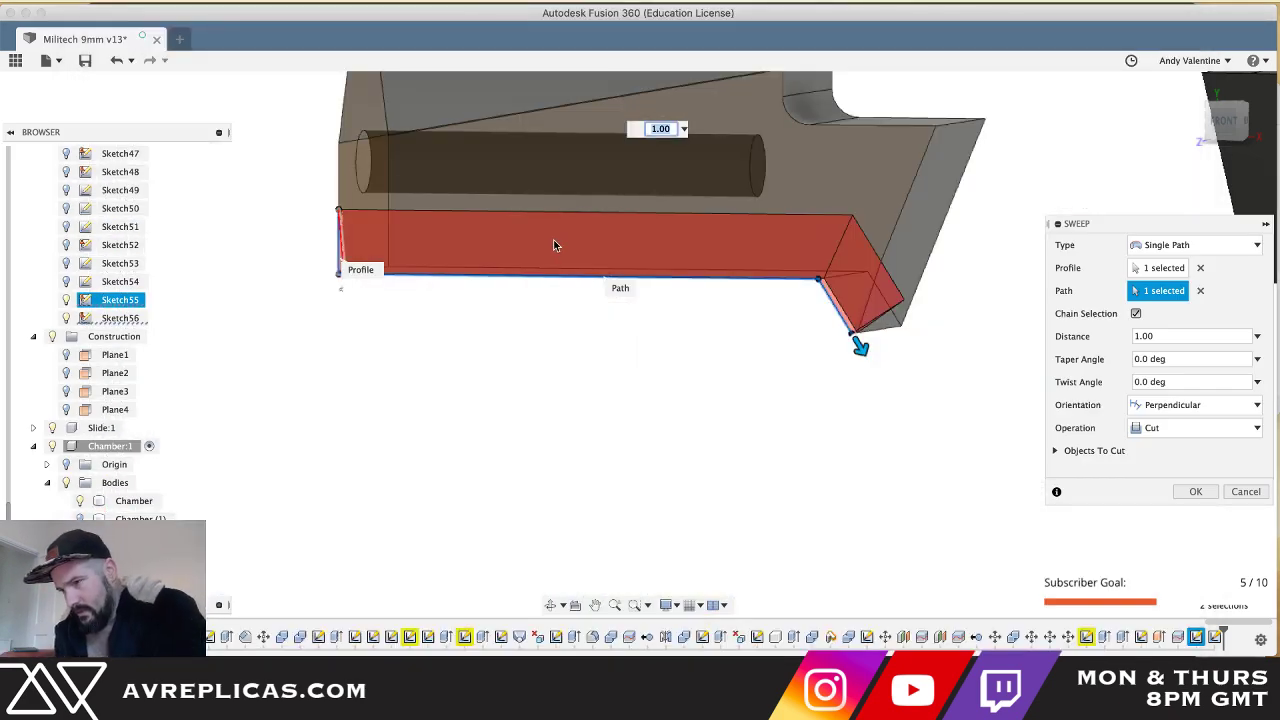
- Check the sweep cut preview once more around the pointed end and cancel the Sweep
scroll(614, 421, "left", 3, "shift")
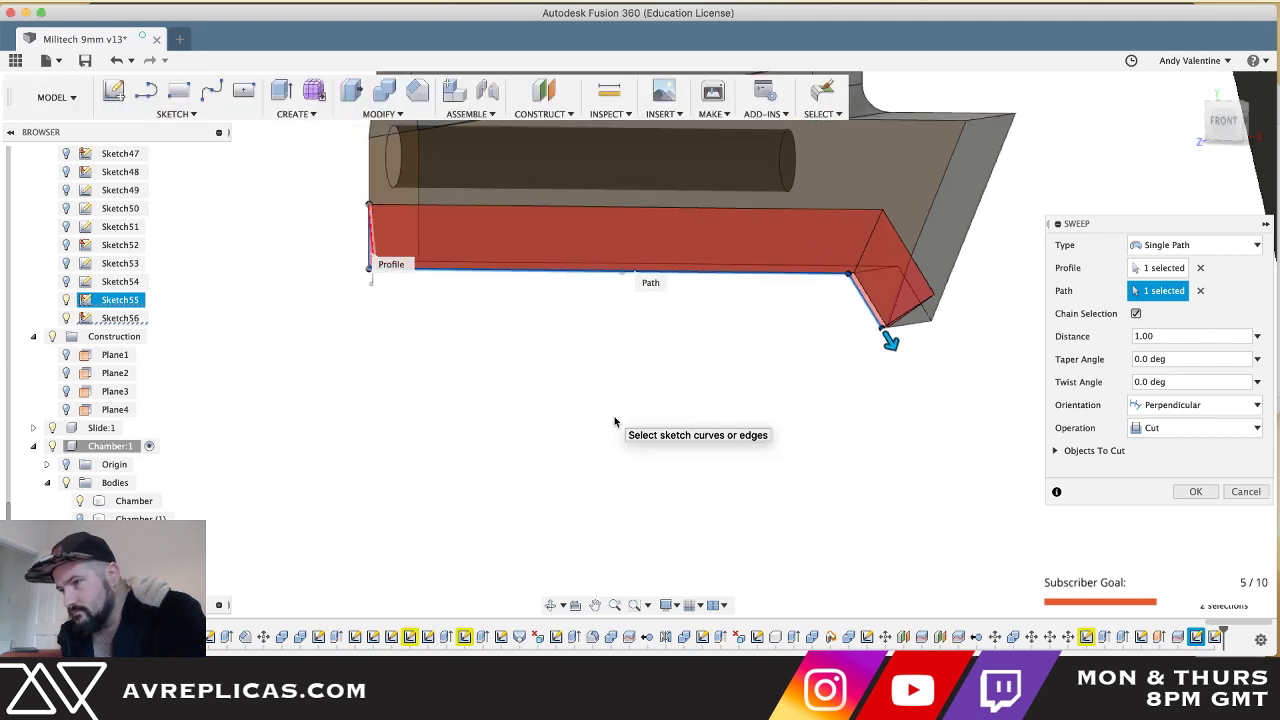
scroll(614, 421, "left", 5, "shift")
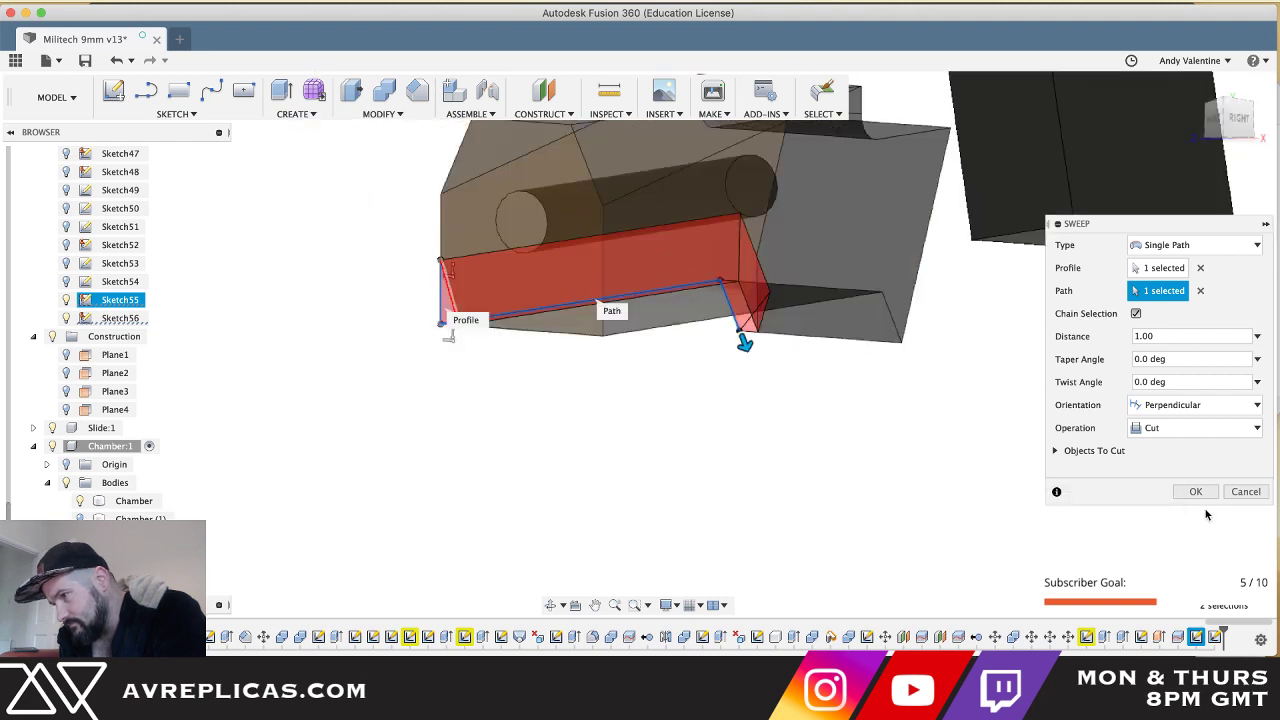
left_click(1246, 491)
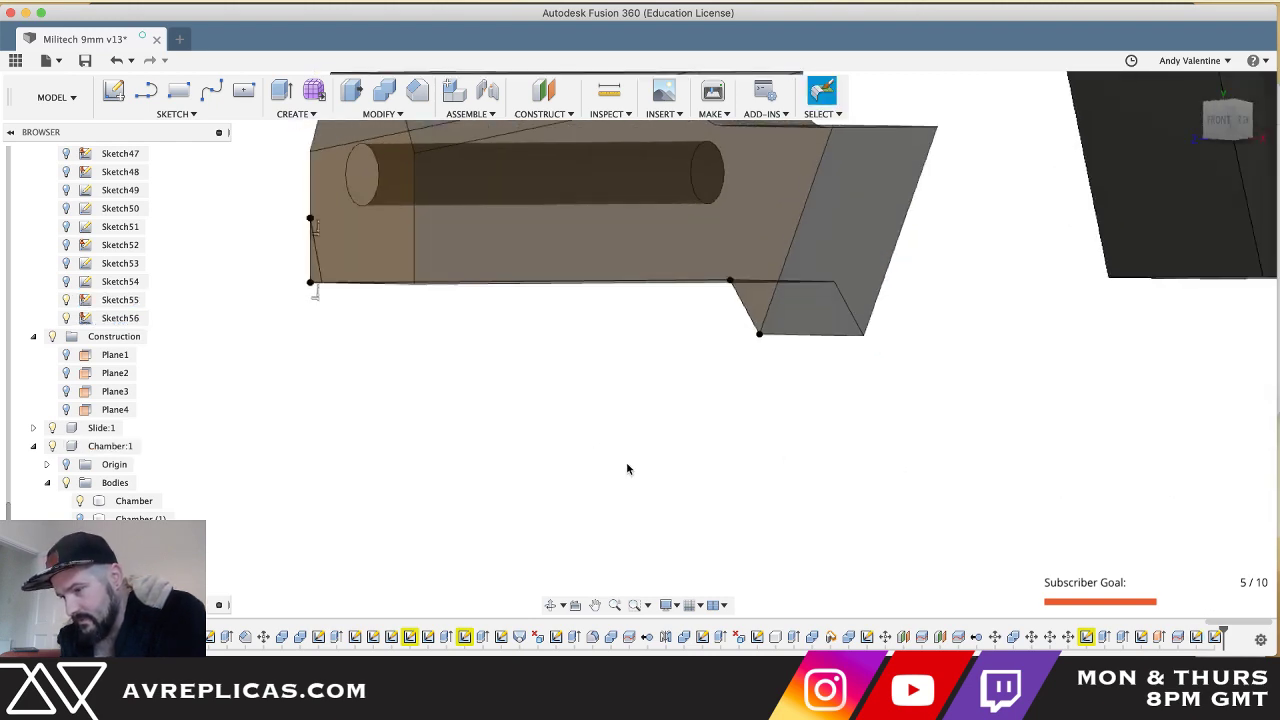
- Reopen the edge path sketch on the chamber's side face for adding lines
key("l")
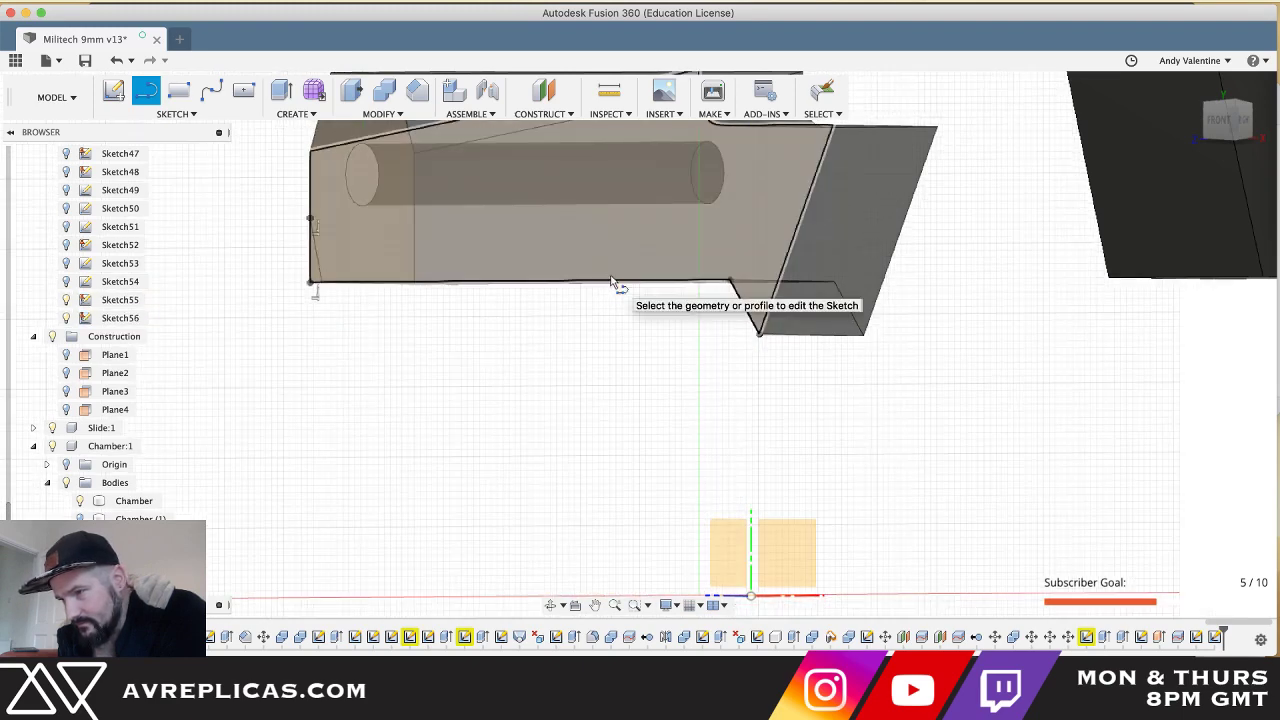
left_click(614, 281)
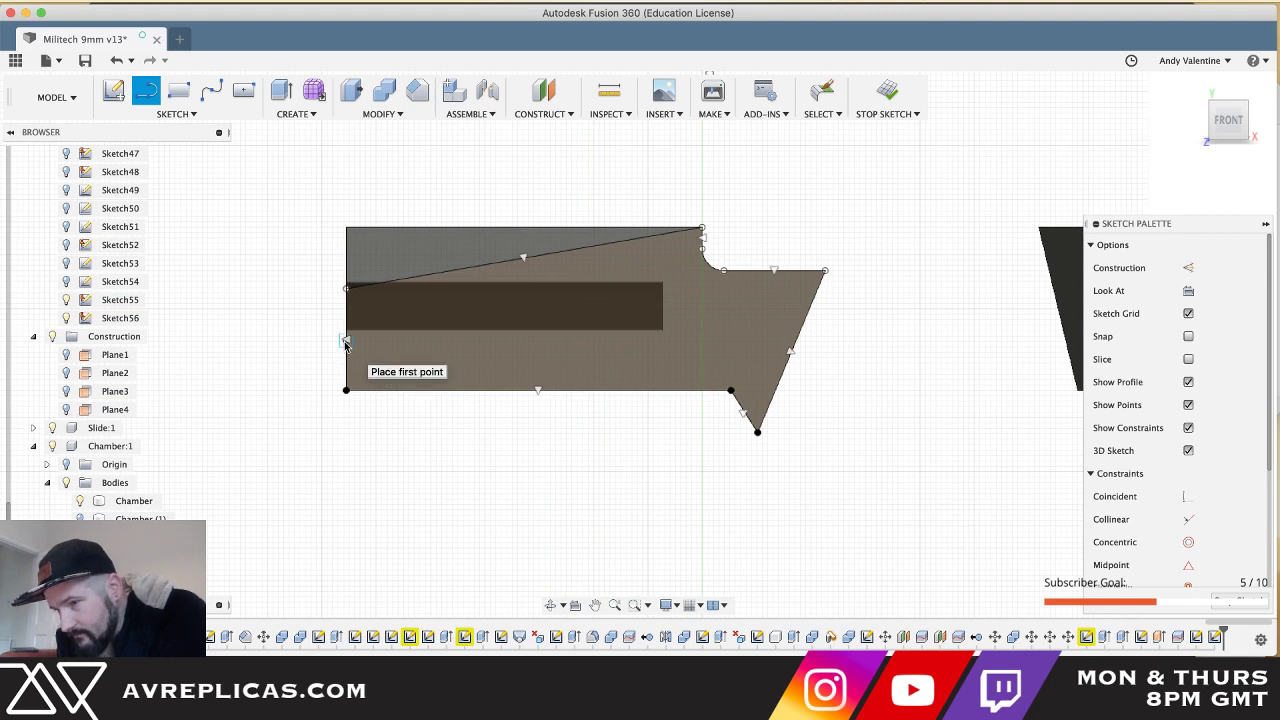
left_click(346, 340)
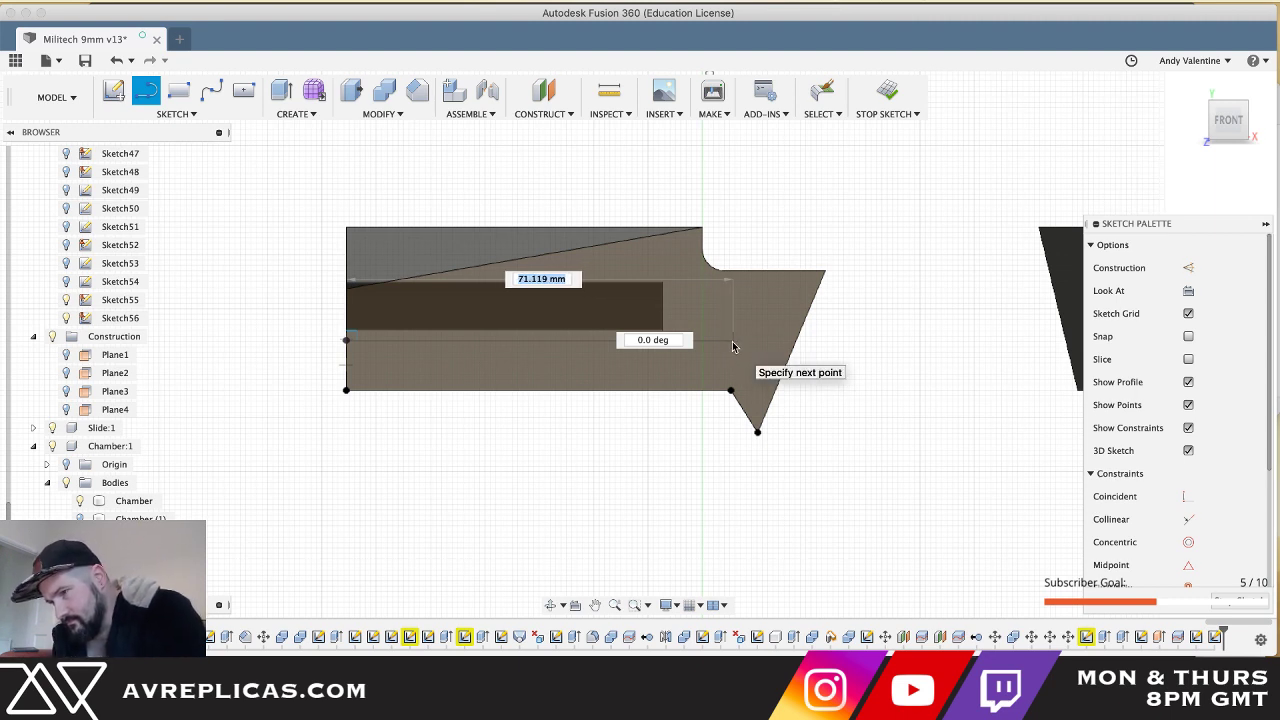
key("super+Tab")
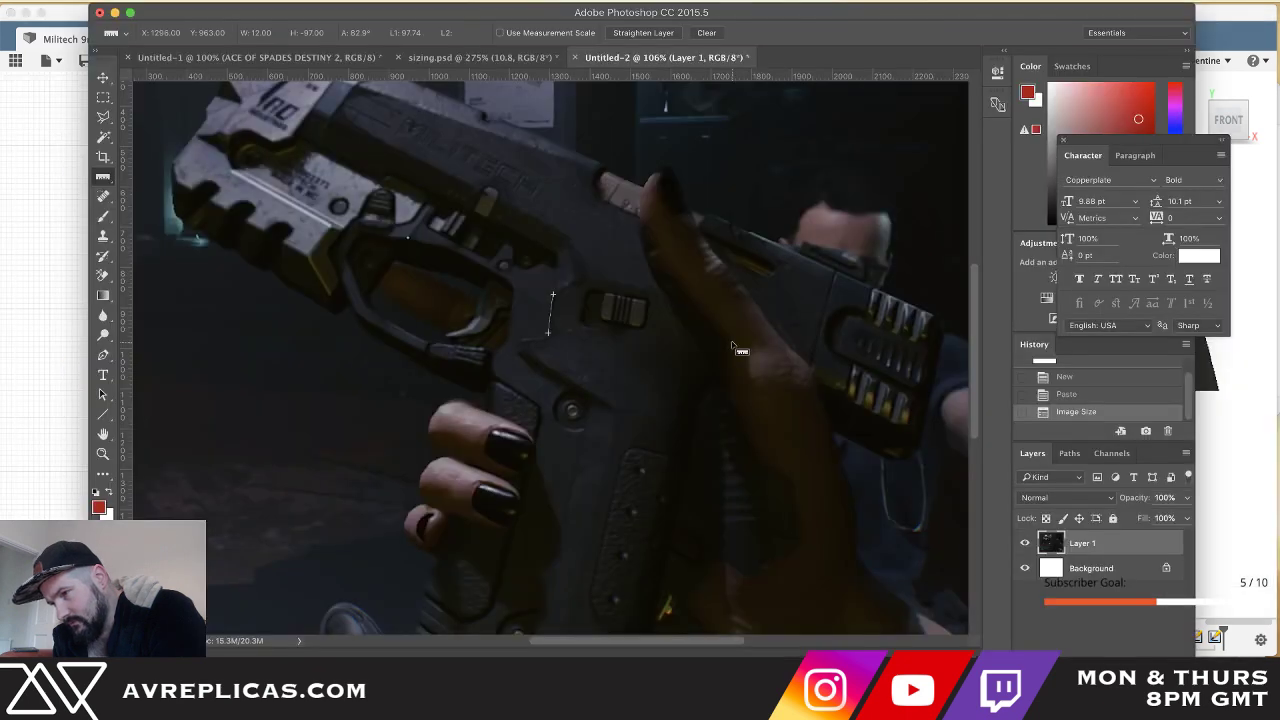
key("super+Tab")
scroll(732, 347, "up", 4)
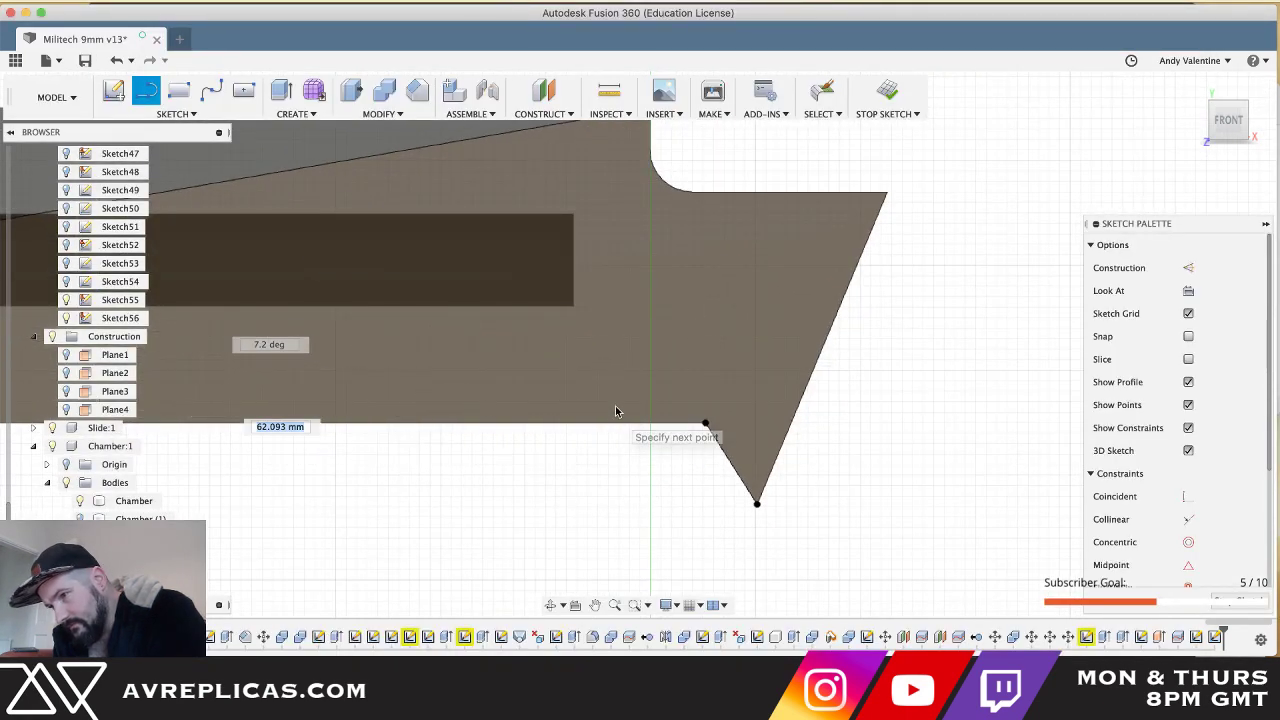
key("Escape")
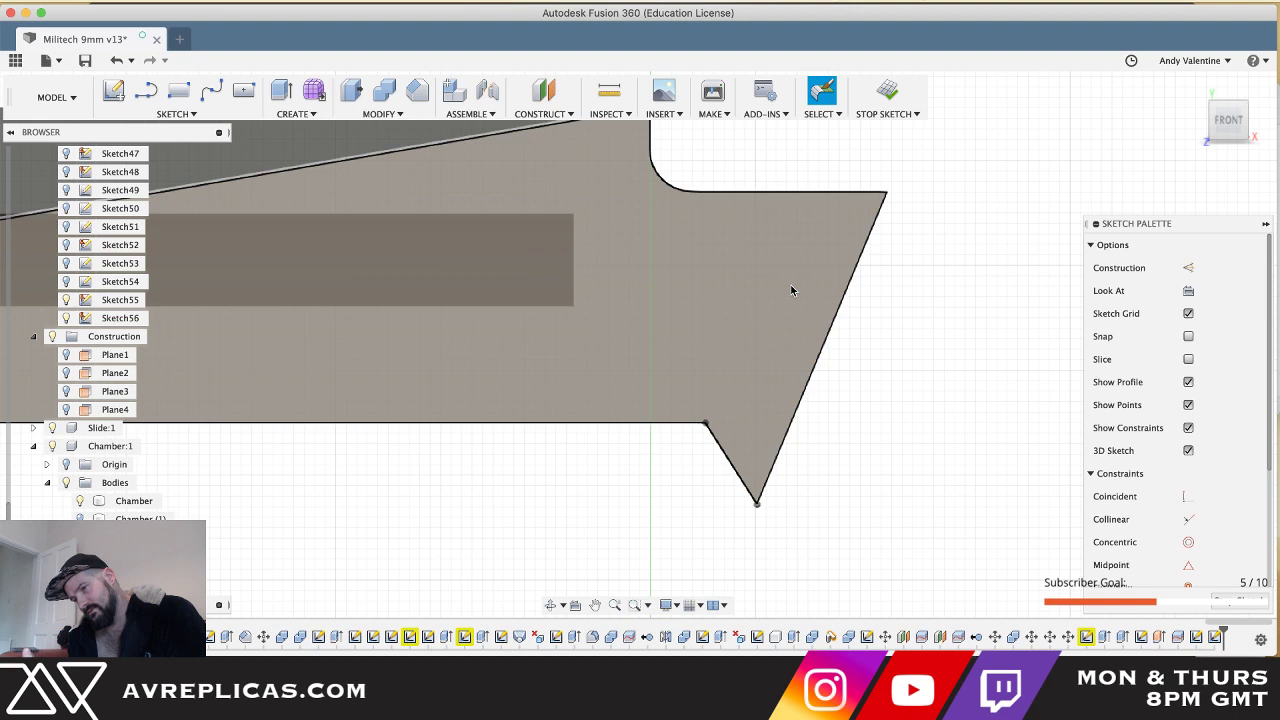
- Draw a 9.2 mm vertical line up from the corner where the lower edge meets the pointed end
key("l")
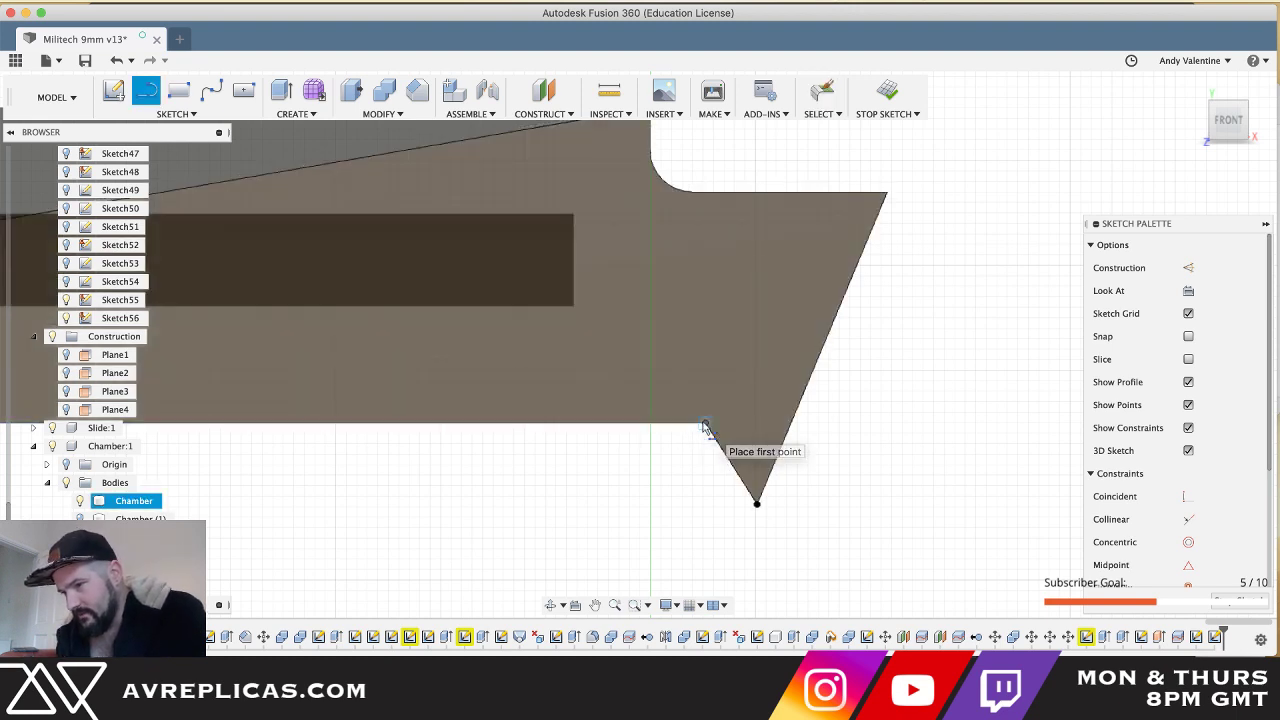
left_click(705, 423)
type("9.2")
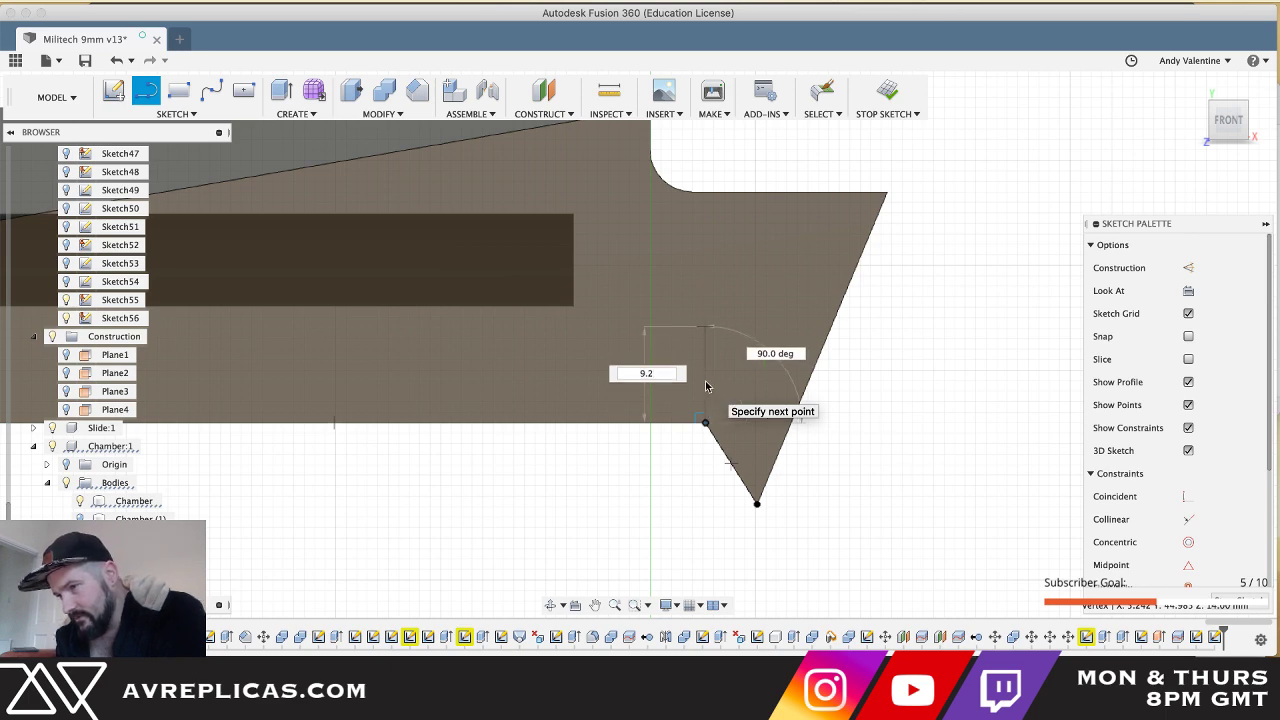
key("Return")
key("Escape")
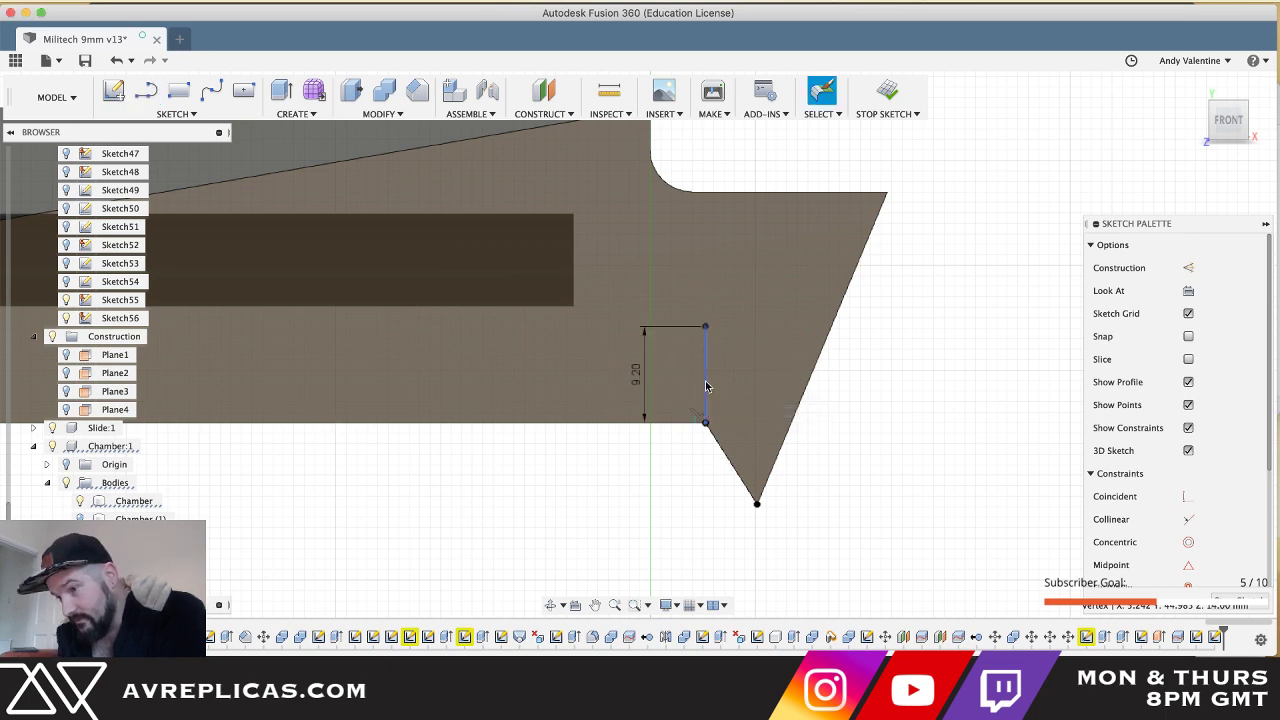
scroll(758, 339, "down", 5)
left_click(420, 360)
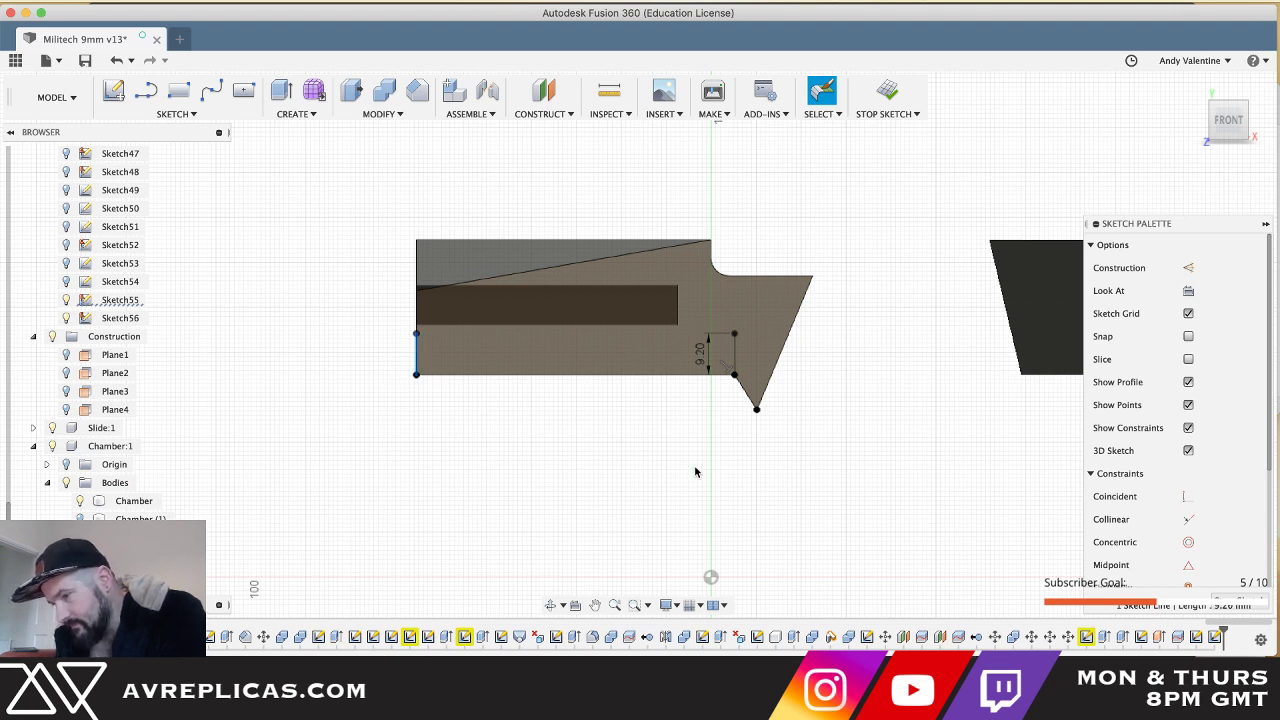
- Draw a 9.2 mm line from the same corner into the chamber, perpendicular to the short slanted edge of the pointed end
key("l")
left_click(735, 333)
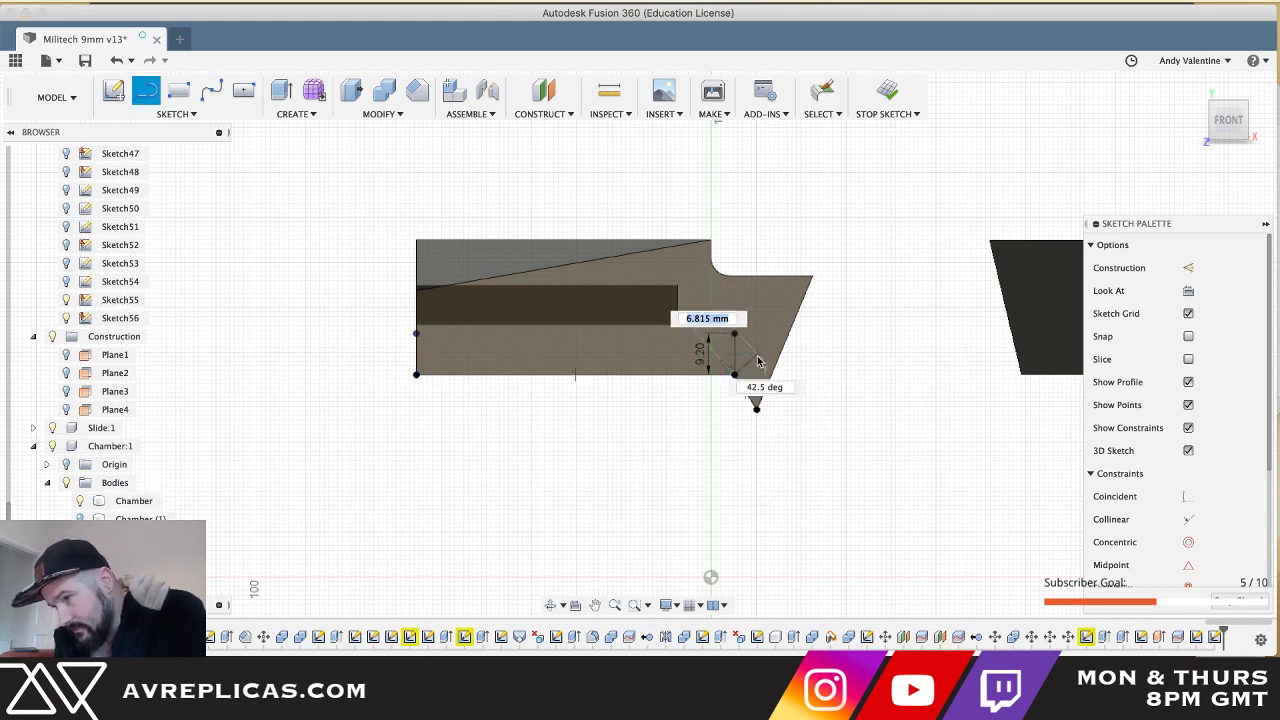
type("0")
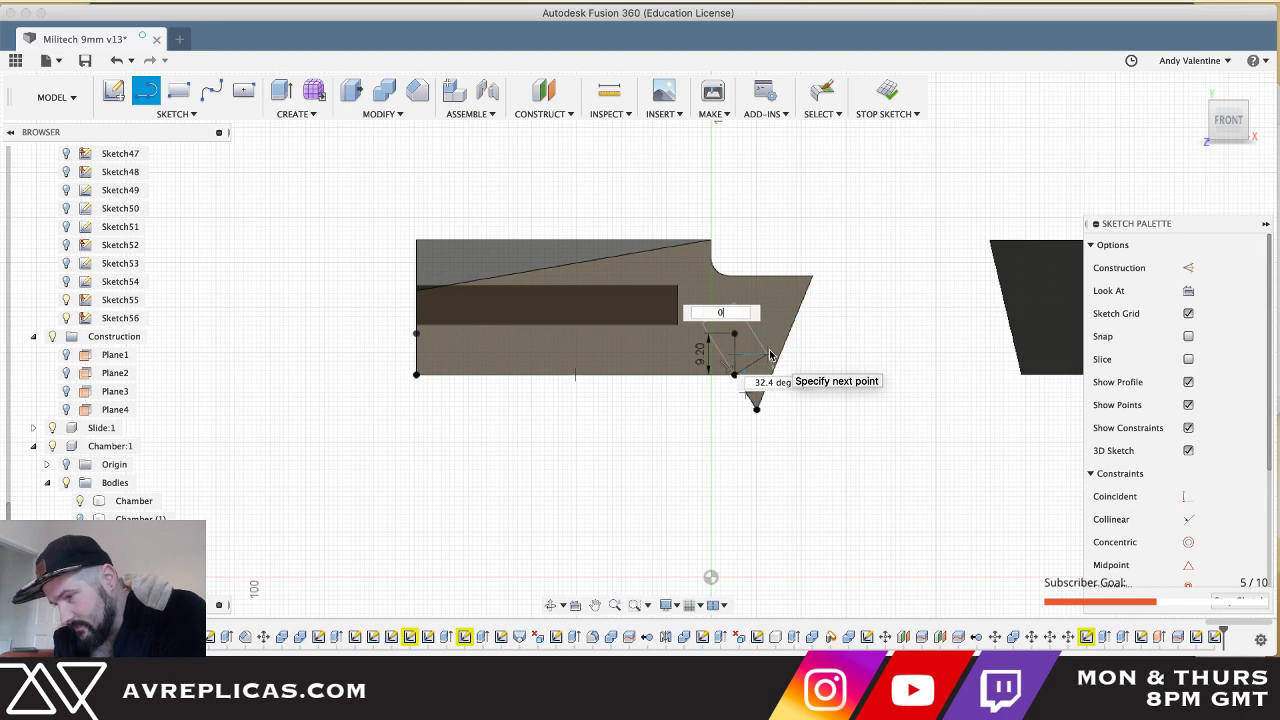
type(".2")
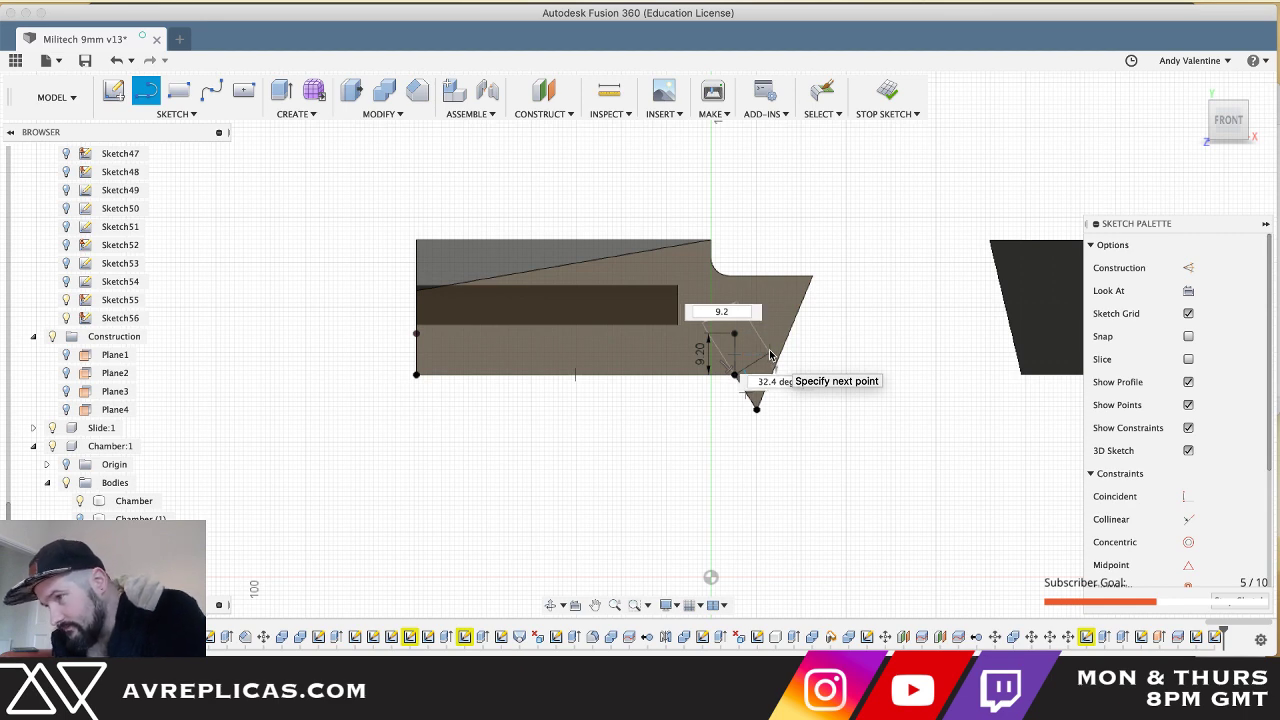
key("Return")
key("Escape")
scroll(770, 355, "right", 3)
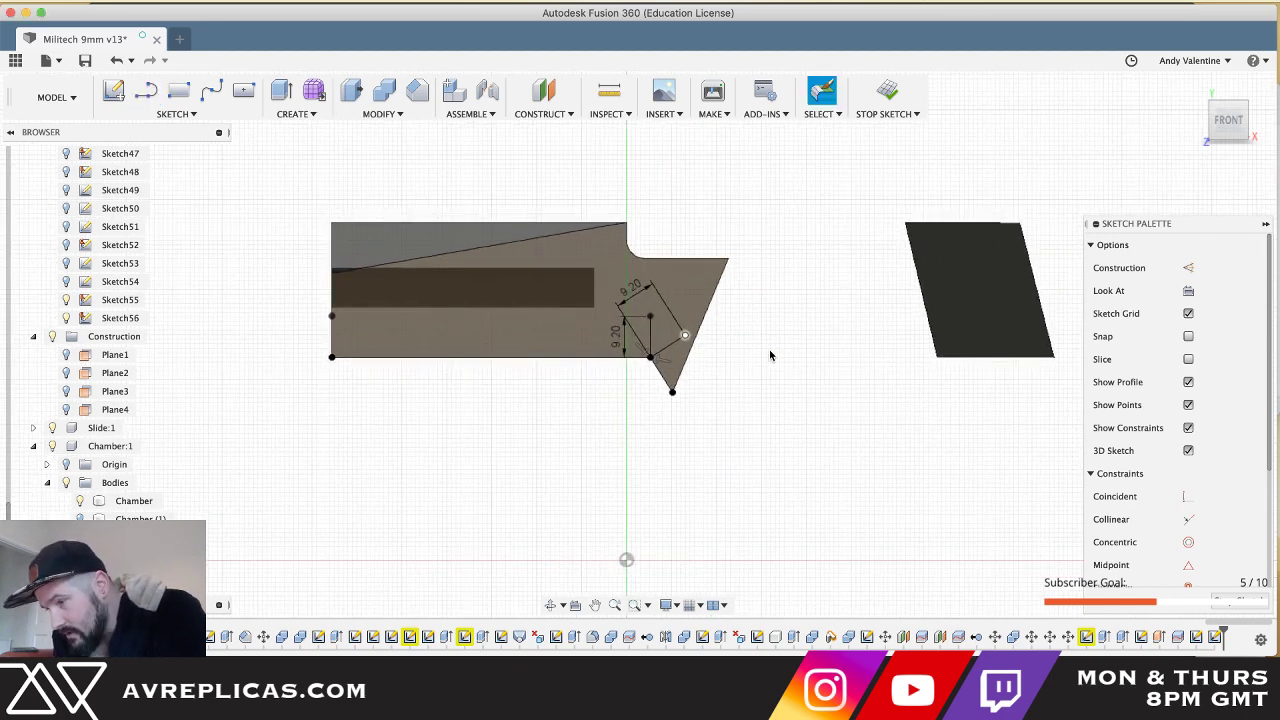
- Draw a horizontal line from the vertical line's upper end to the matching point on the chamber's far vertical edge
key("l")
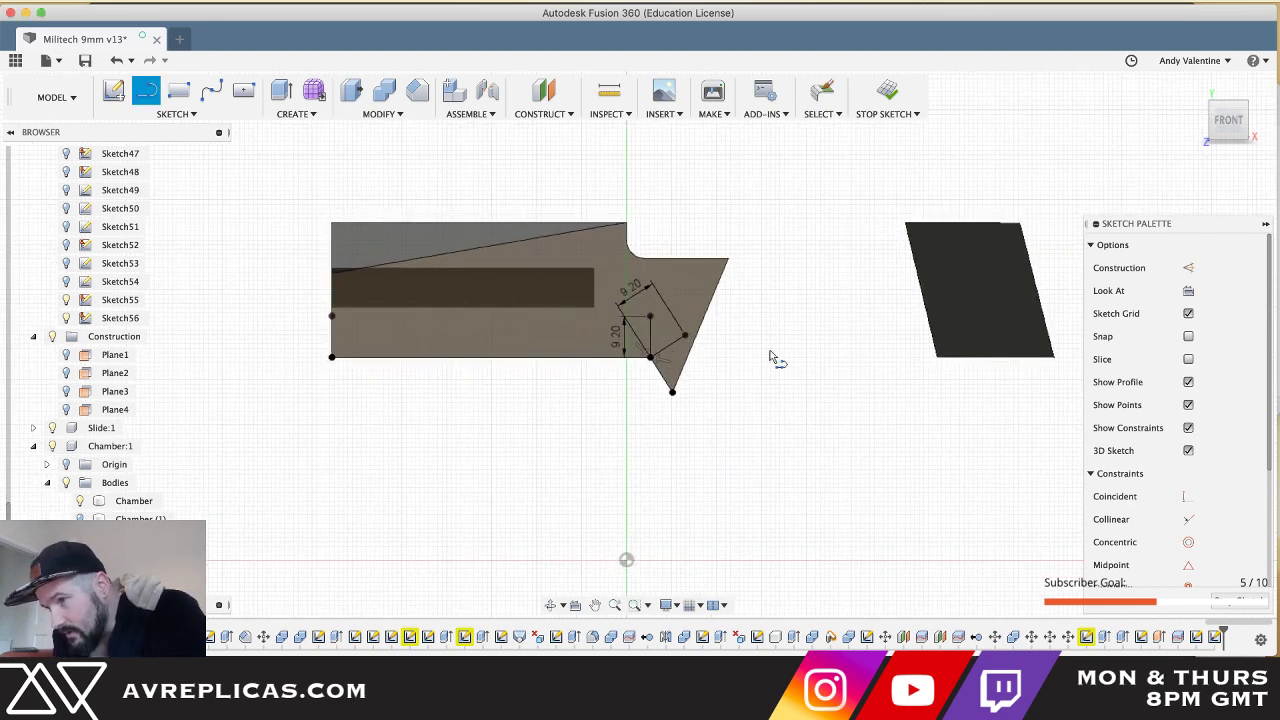
left_click(650, 316)
left_click(332, 316)
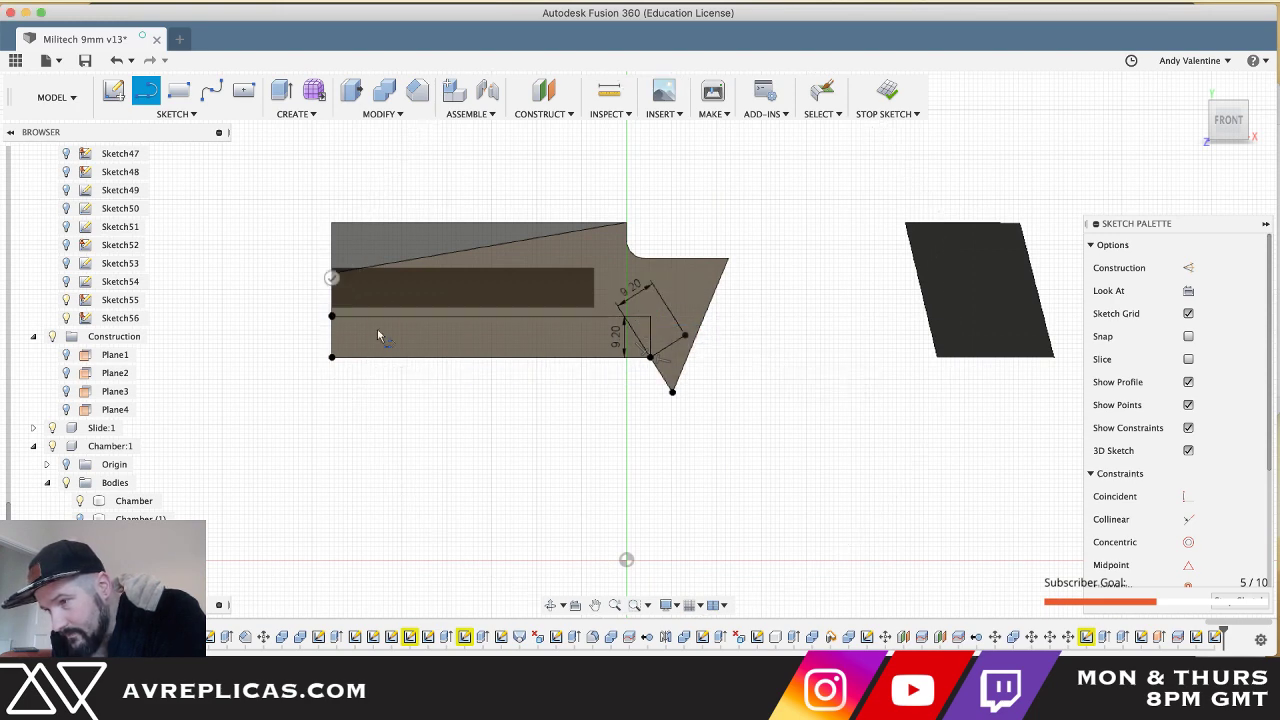
- Draw a line from the perpendicular line's end, parallel to the short slanted edge, and trim it at the chamber's long angled edge
scroll(462, 385, "up", 3)
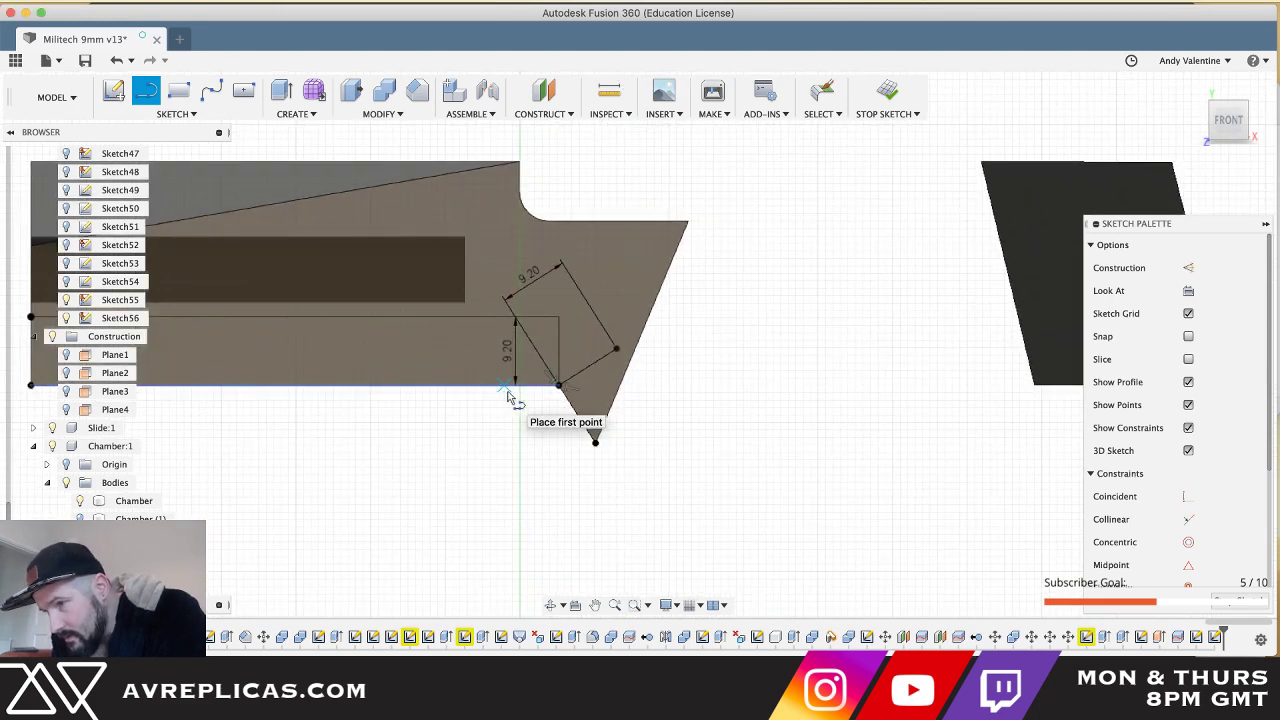
left_click(617, 350)
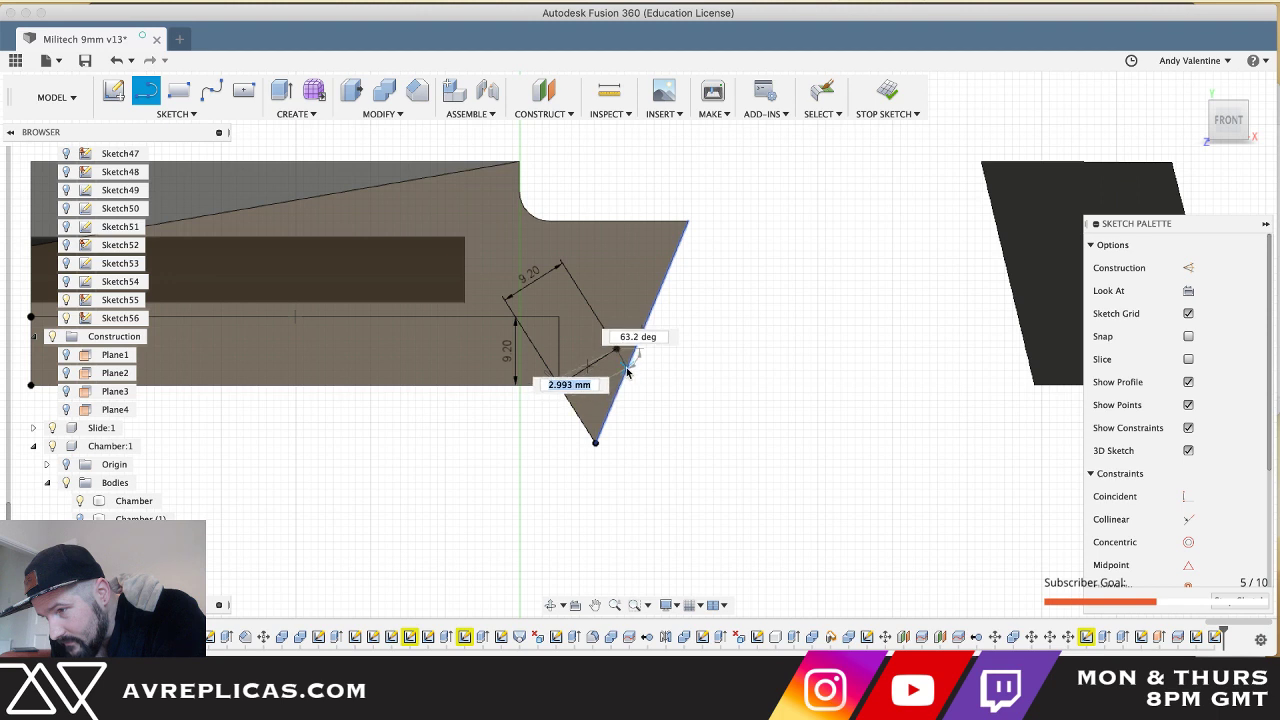
left_click(641, 386)
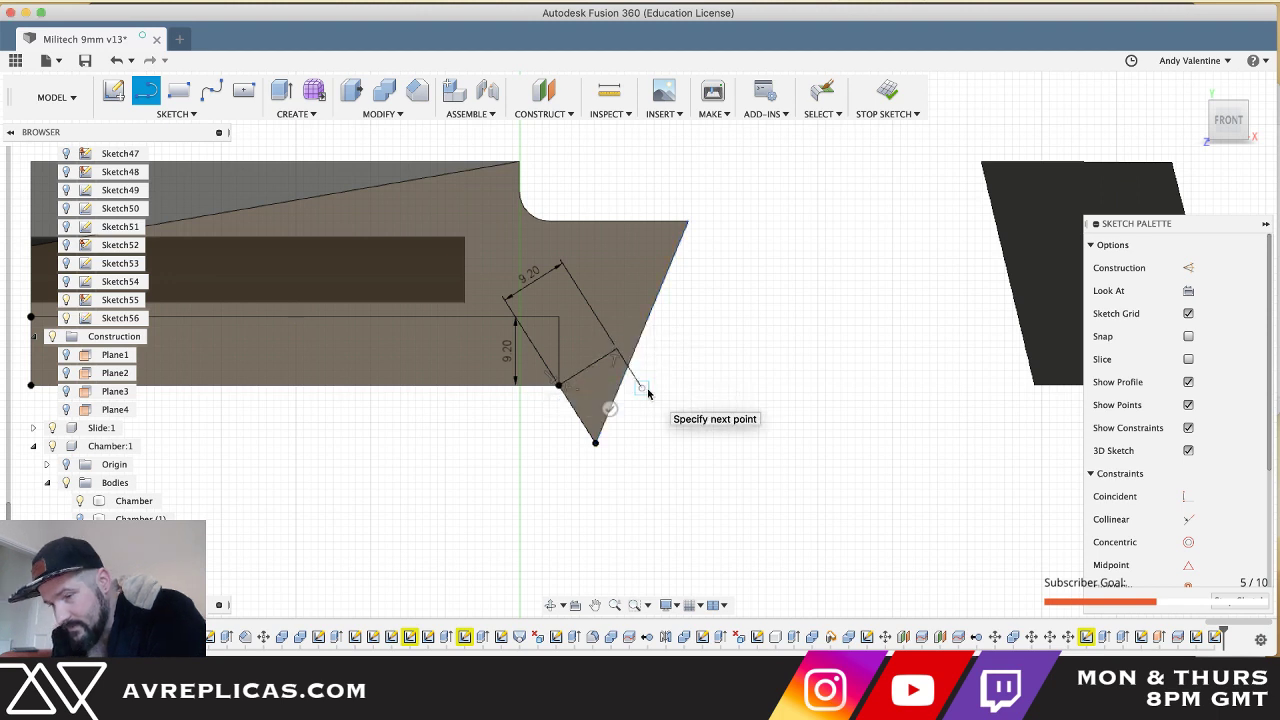
key("Escape")
key("t")
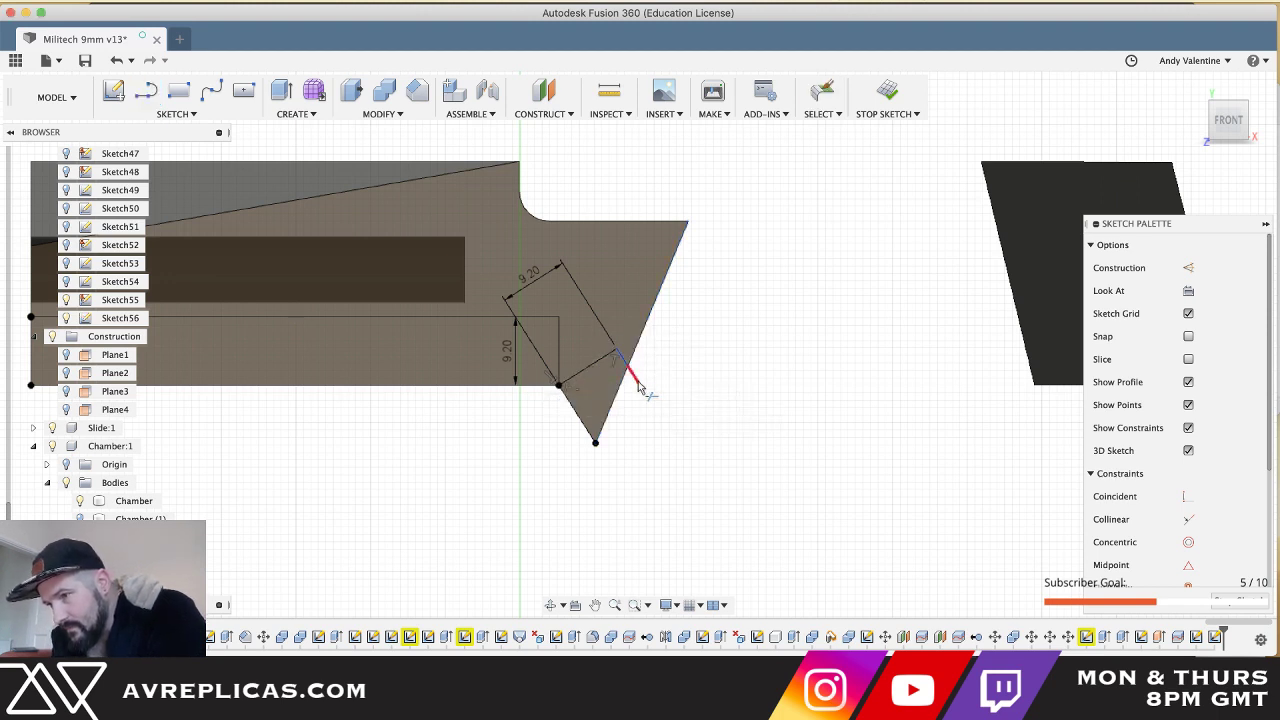
- Join the upper ends of the two 9.2 mm lines with a fit point spline
left_click(213, 88)
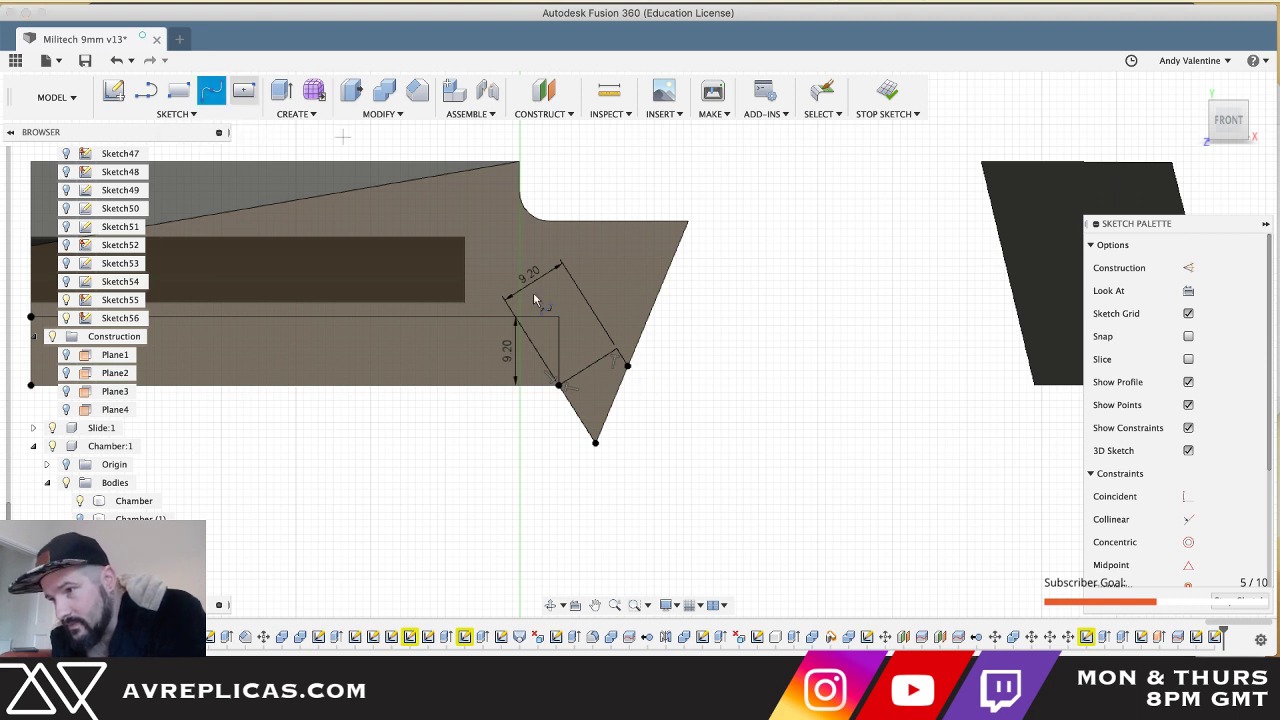
left_click(615, 350)
left_click(635, 315)
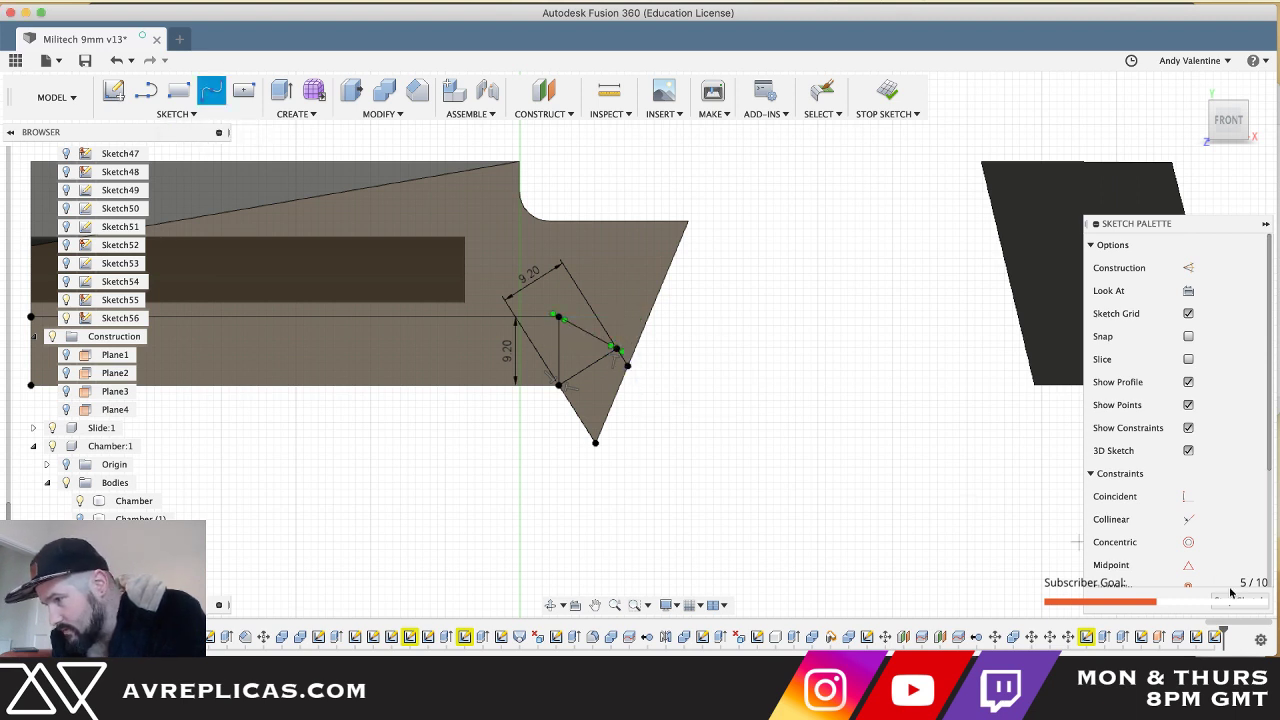
- Make the spline tangent to the long horizontal line and to the short trimmed line
scroll(1180, 480, "down", 3)
left_click(1188, 530)
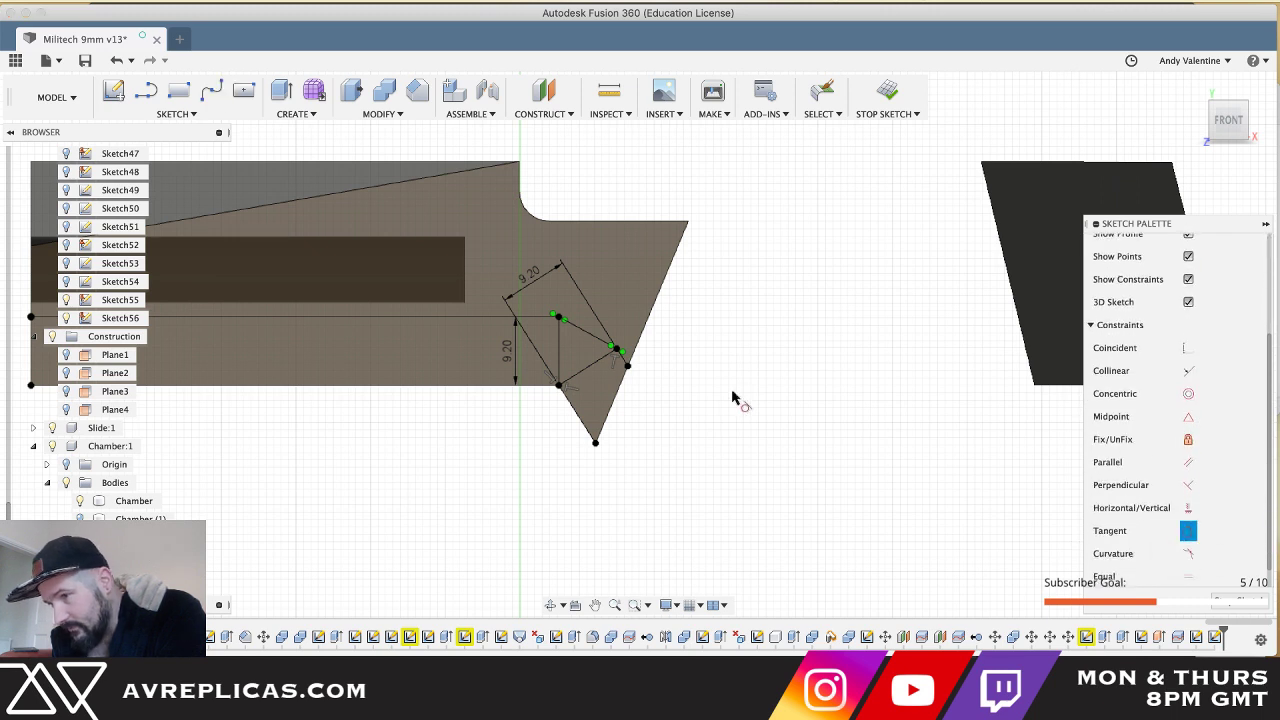
left_click(621, 359)
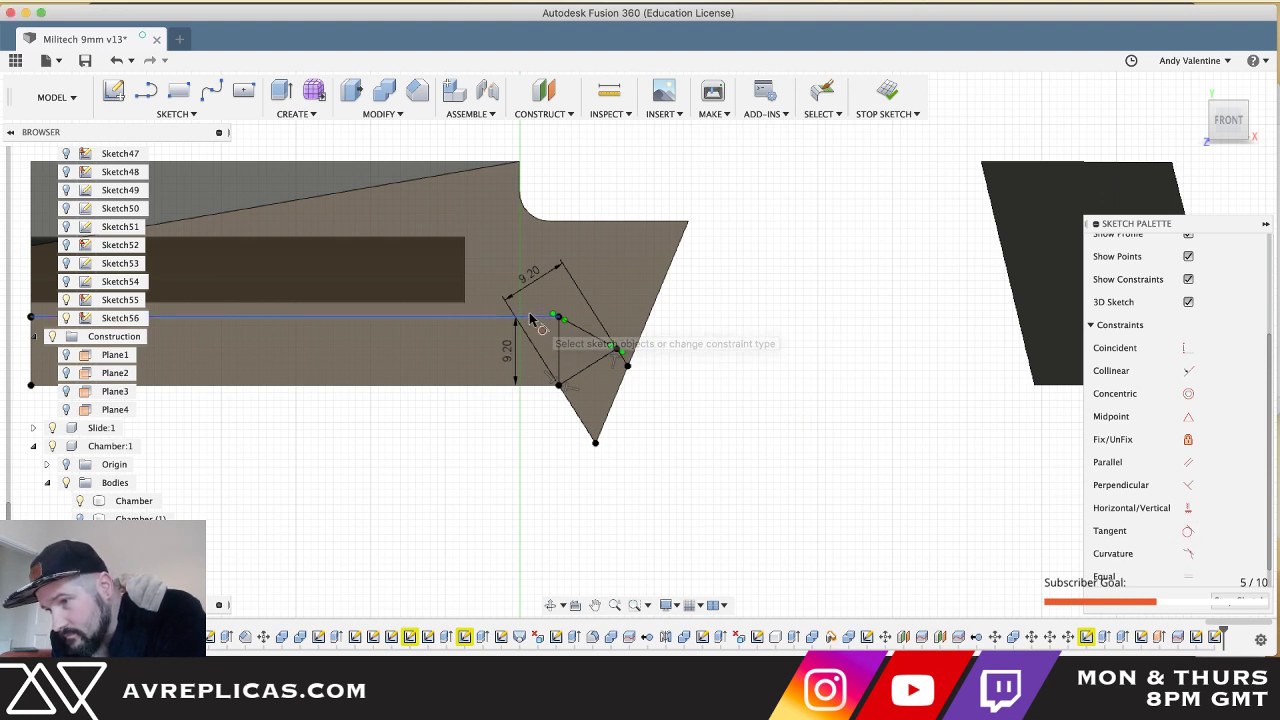
left_click(598, 336)
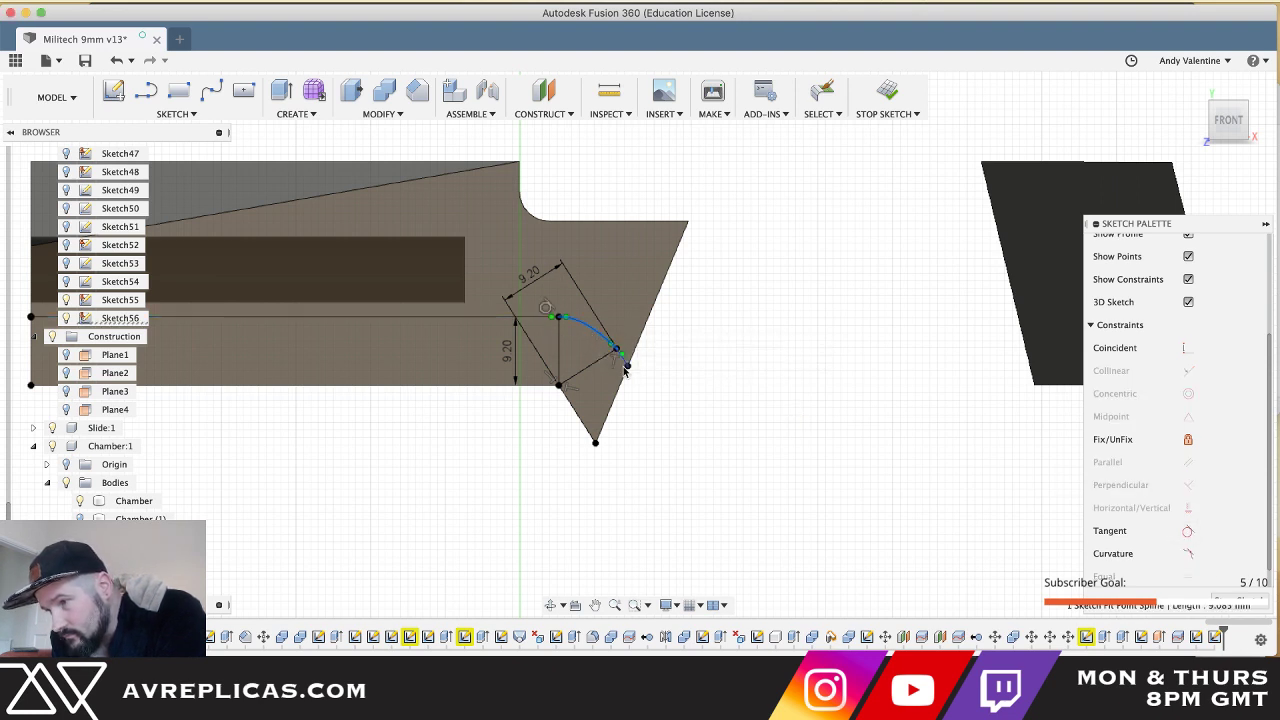
left_click(692, 376)
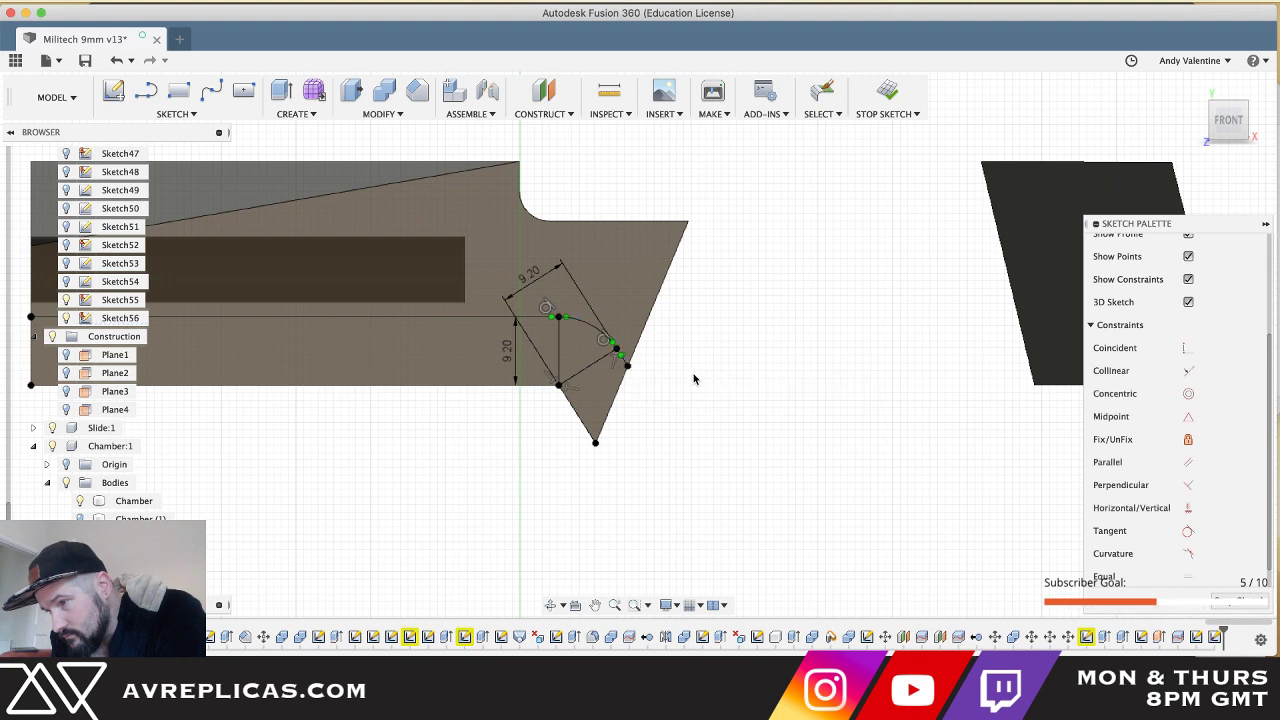
- Finish the sketch and delete the two 9.2 mm helper lines at the corner
left_click(1240, 602)
left_click(585, 374)
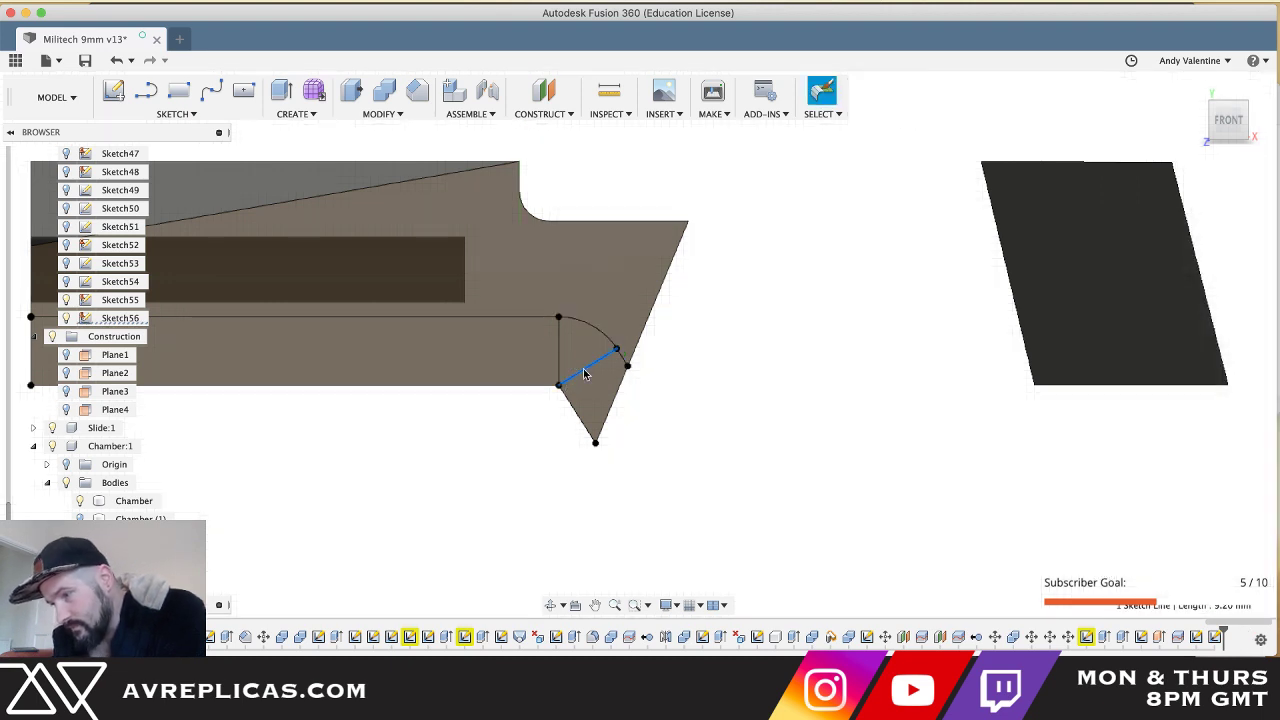
key("Delete")
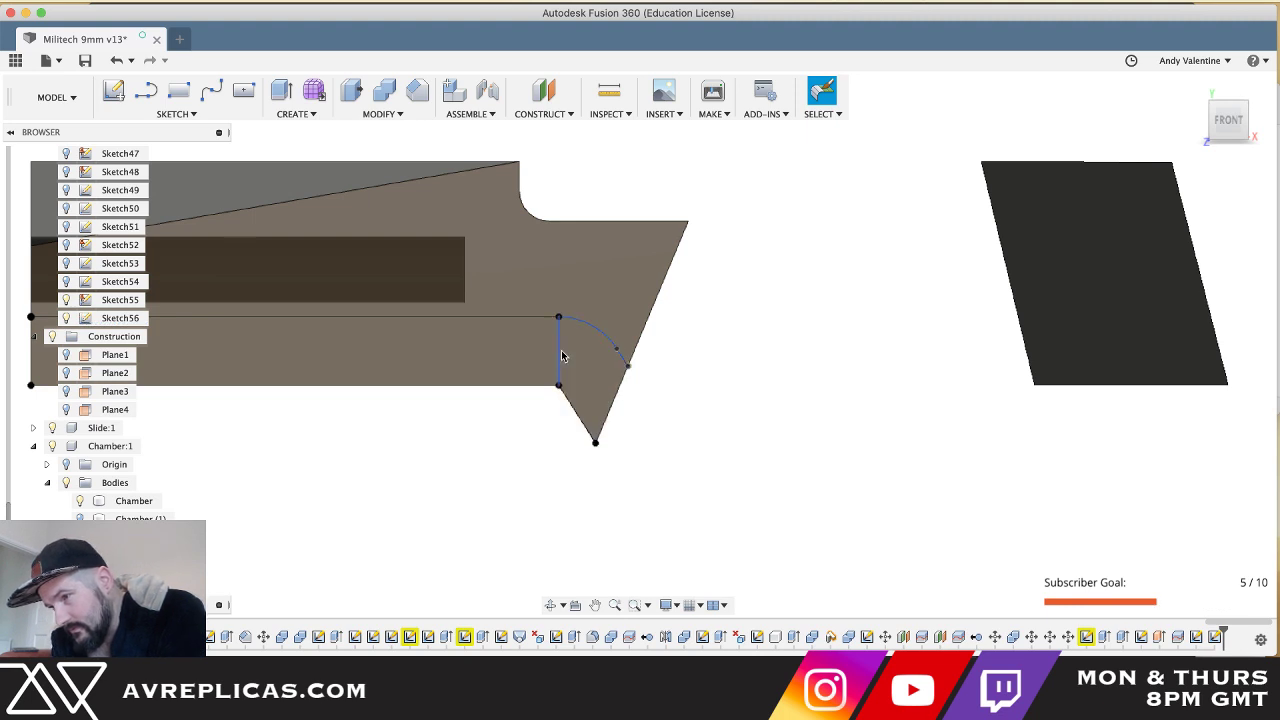
left_click(558, 352)
key("Delete")
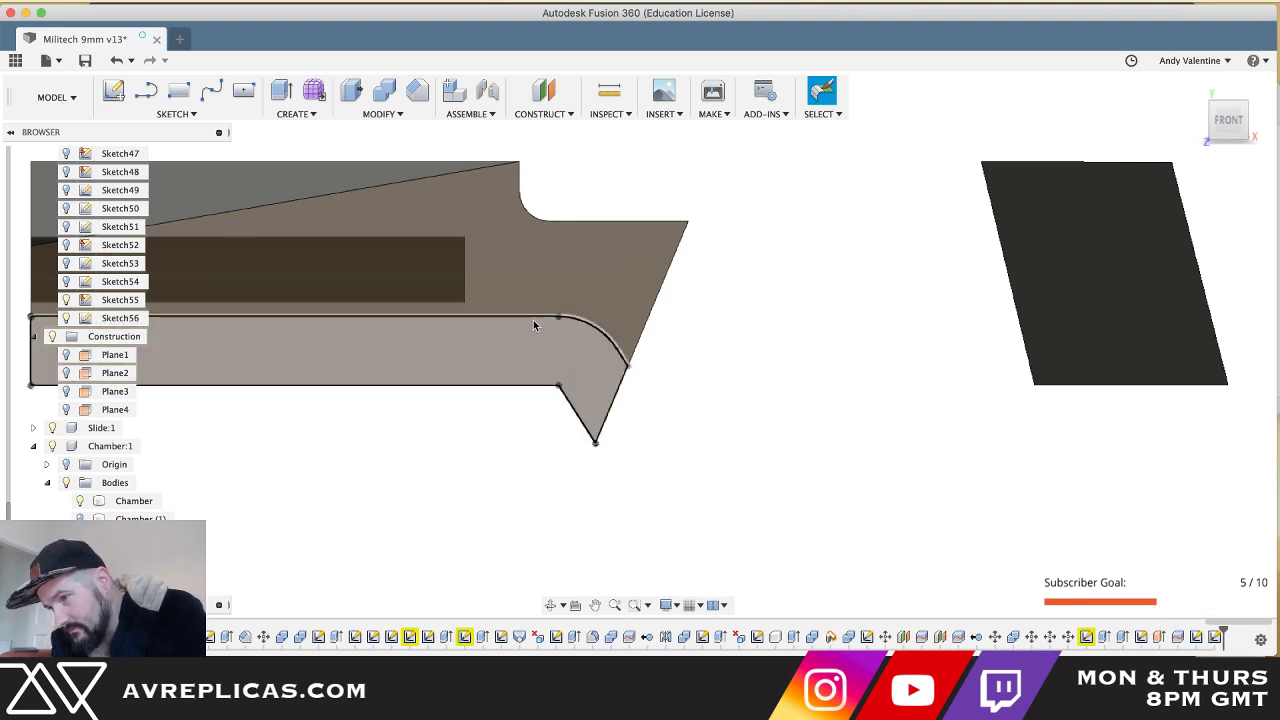
- Try to sweep the triangular profile as a new body along the curved offset path on the chamber's side
scroll(786, 434, "down", 3)
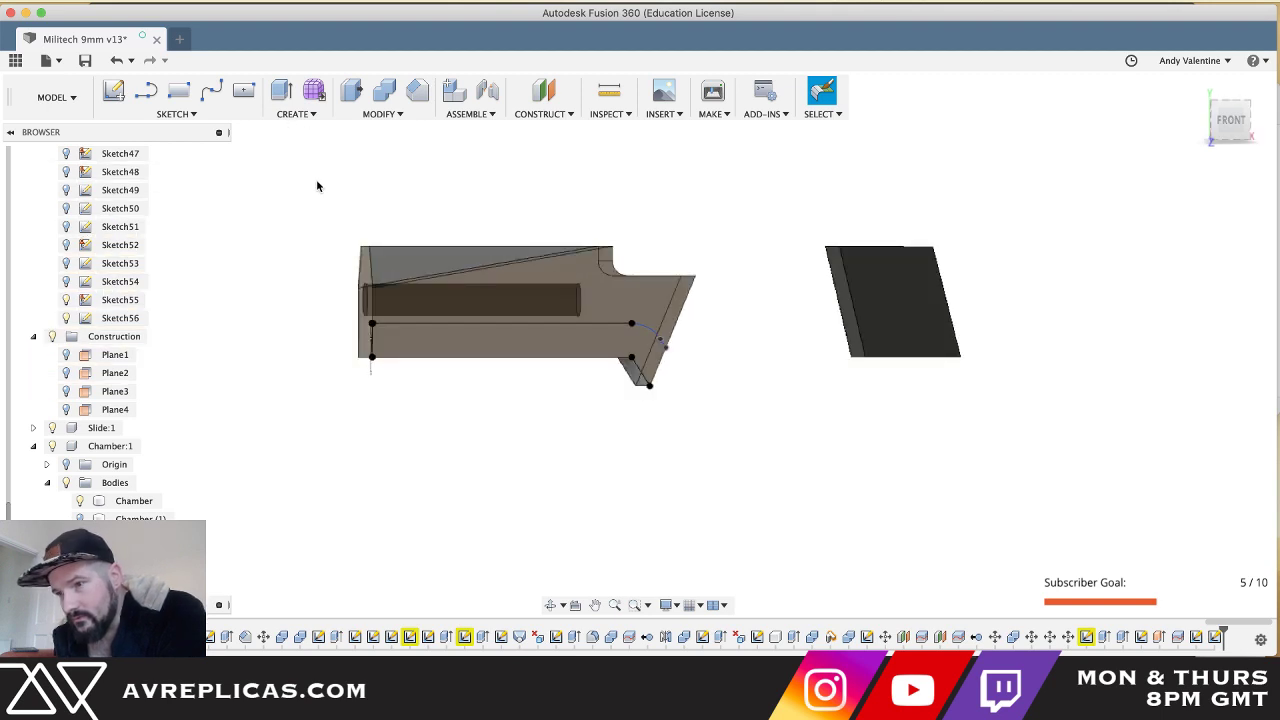
scroll(338, 236, "left", 5, "shift")
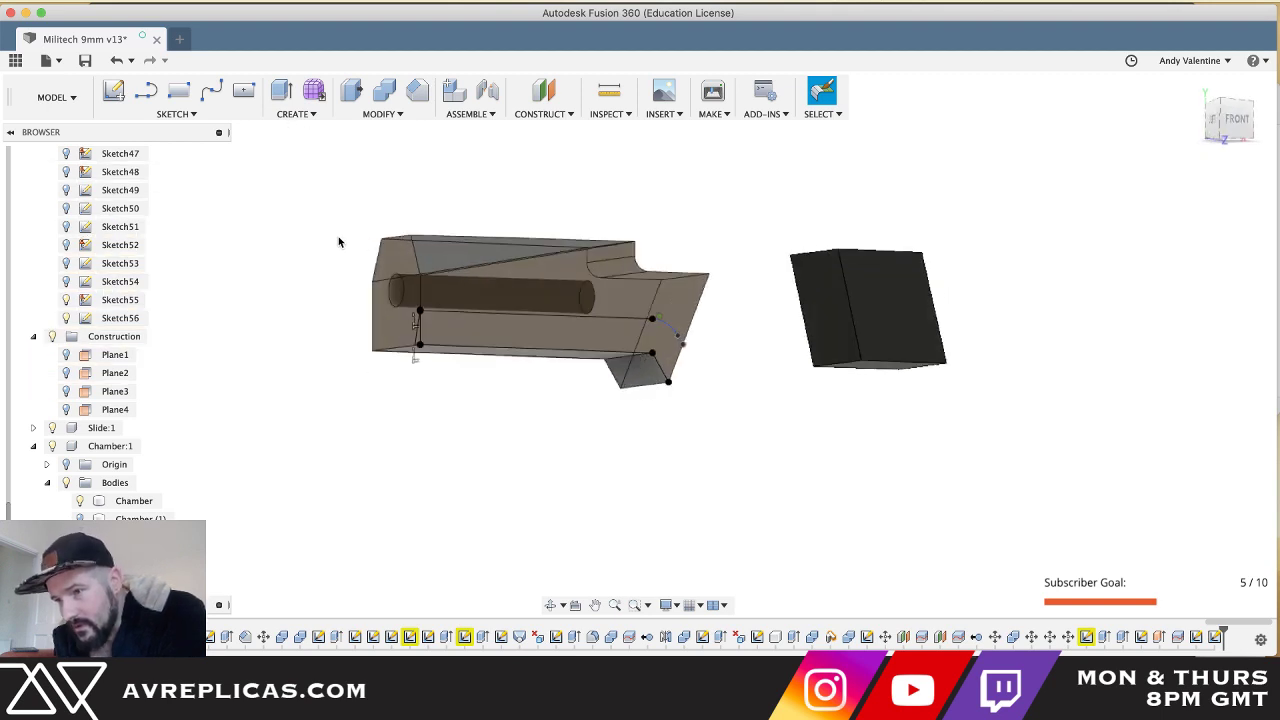
left_click(515, 342)
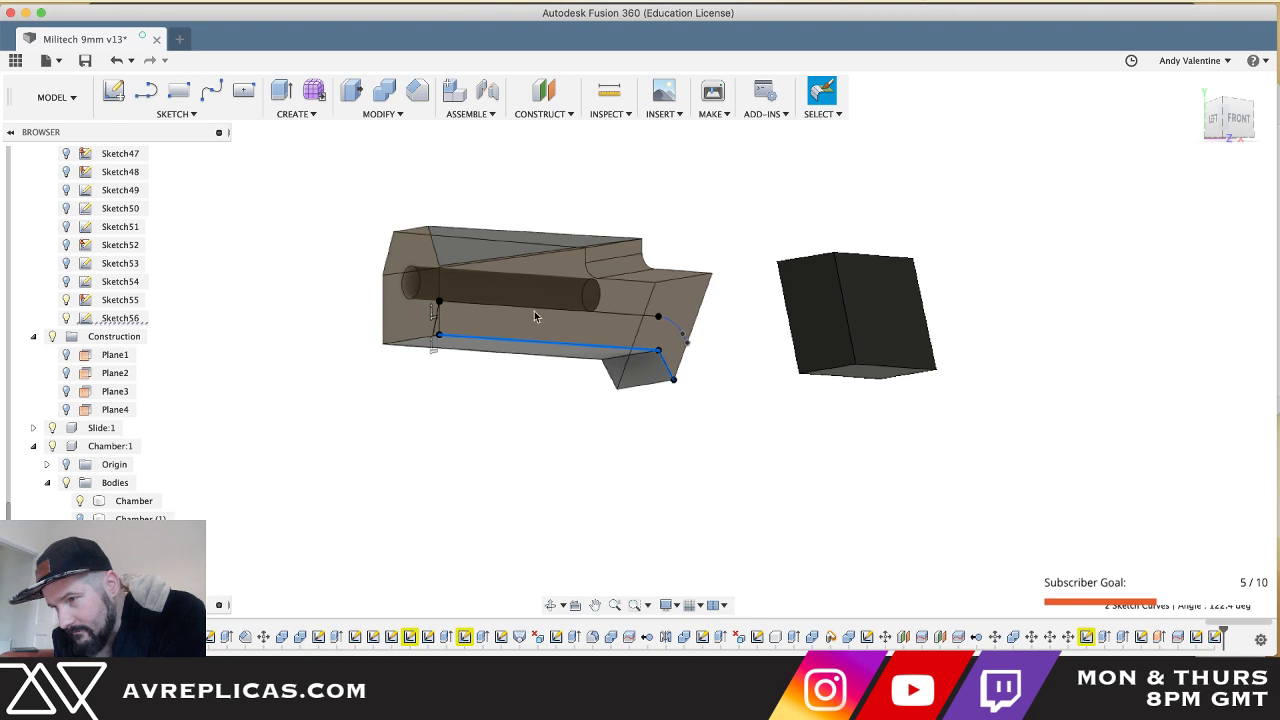
left_click(534, 310)
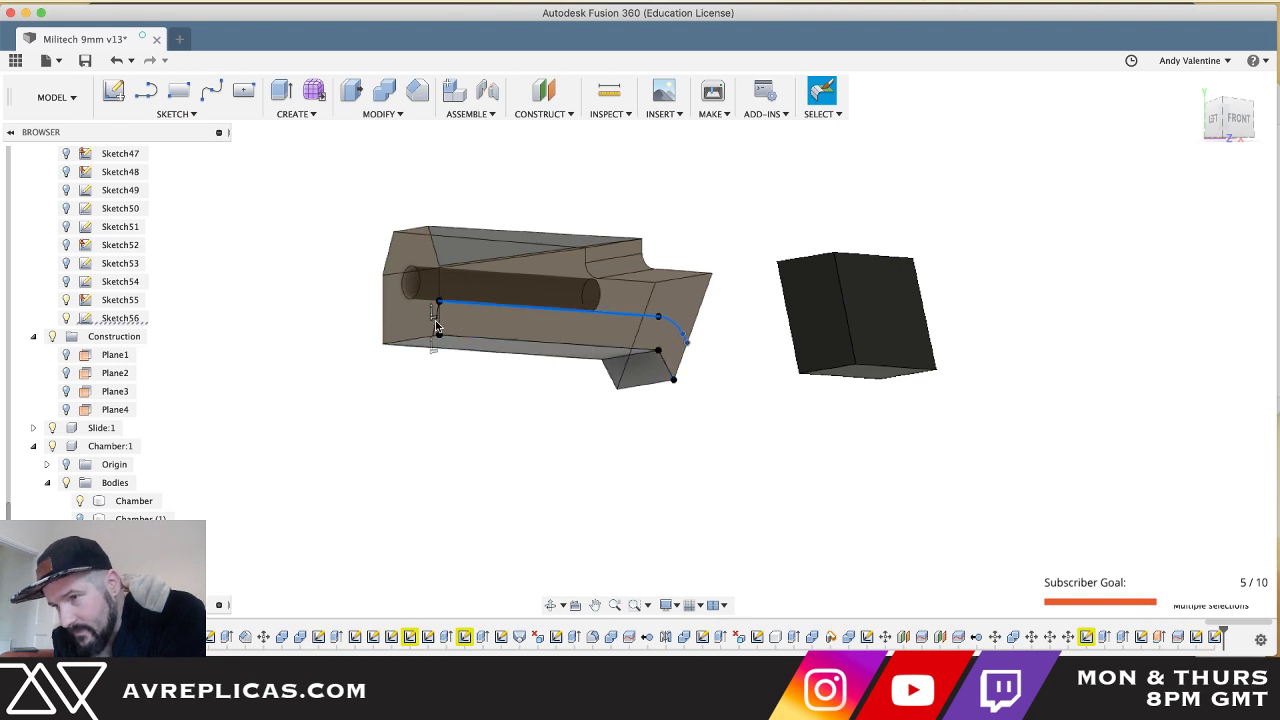
scroll(436, 325, "up", 3)
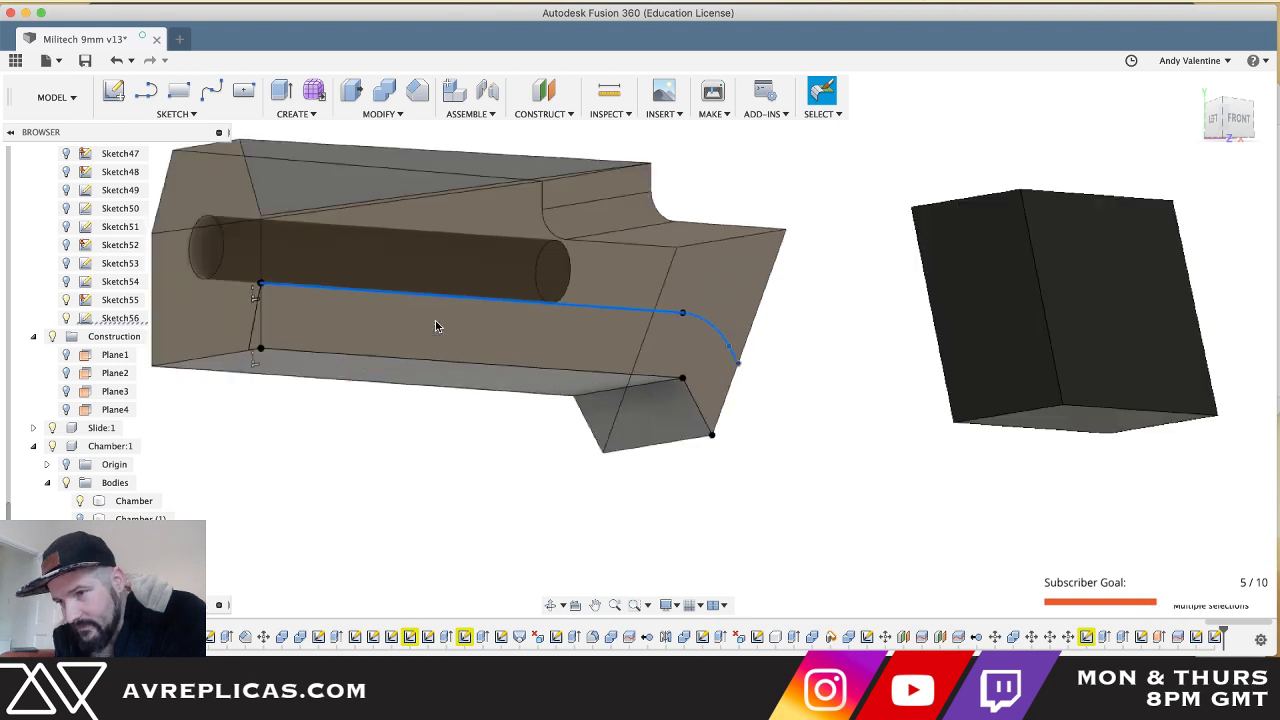
left_click(296, 113)
left_click(314, 180)
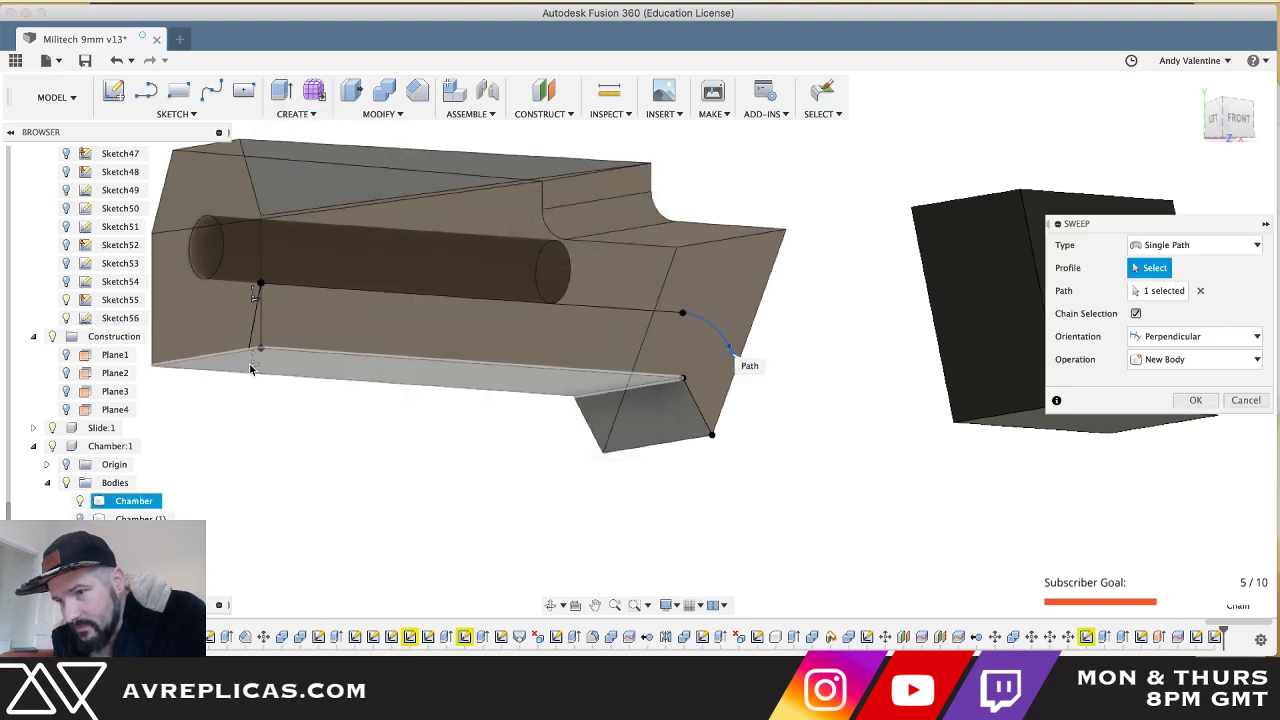
left_click(257, 330)
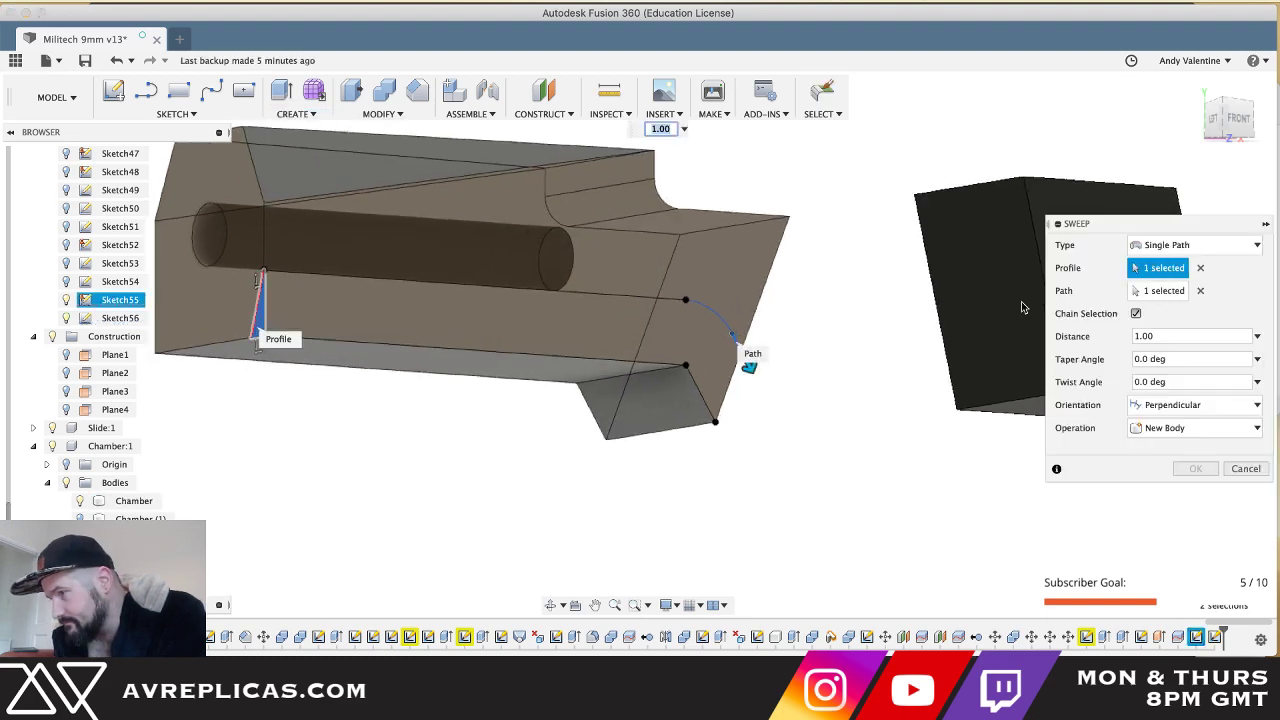
- Replace the sweep path with the chamber's lower edge and short slanted edge, using the Cut operation
middle_click_drag(757, 420, 603, 323, "shift")
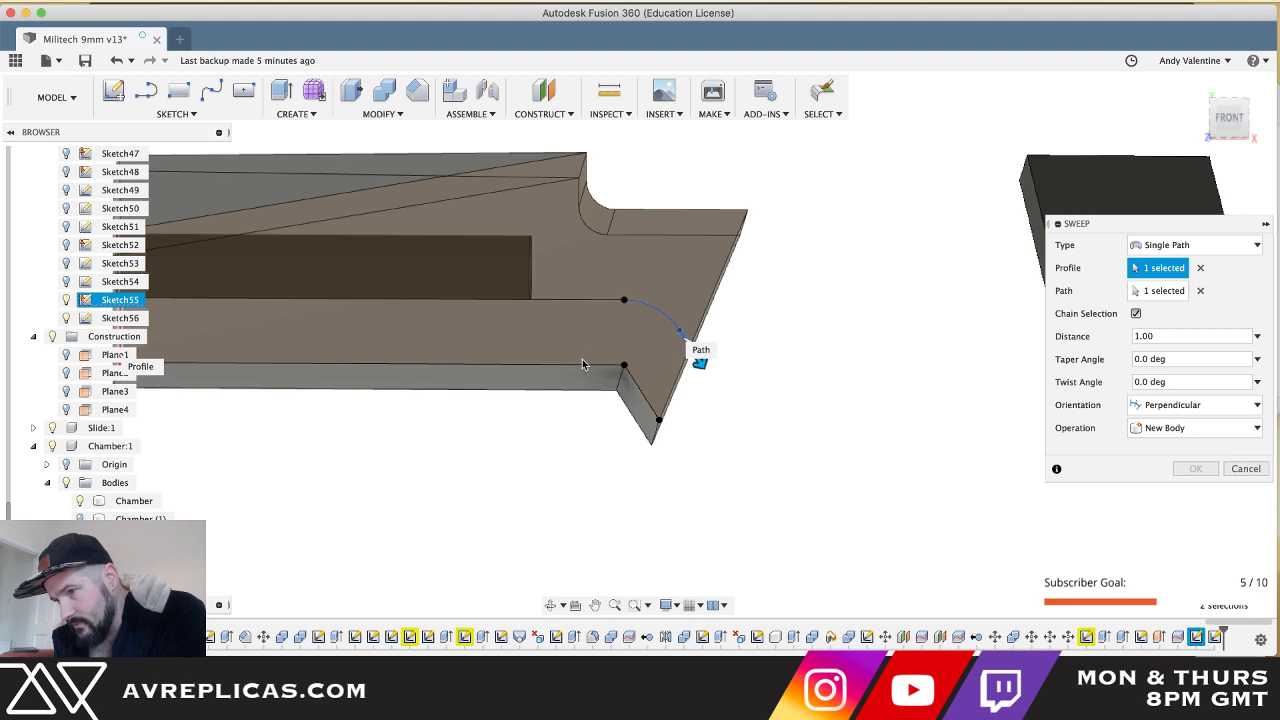
left_click(1152, 291)
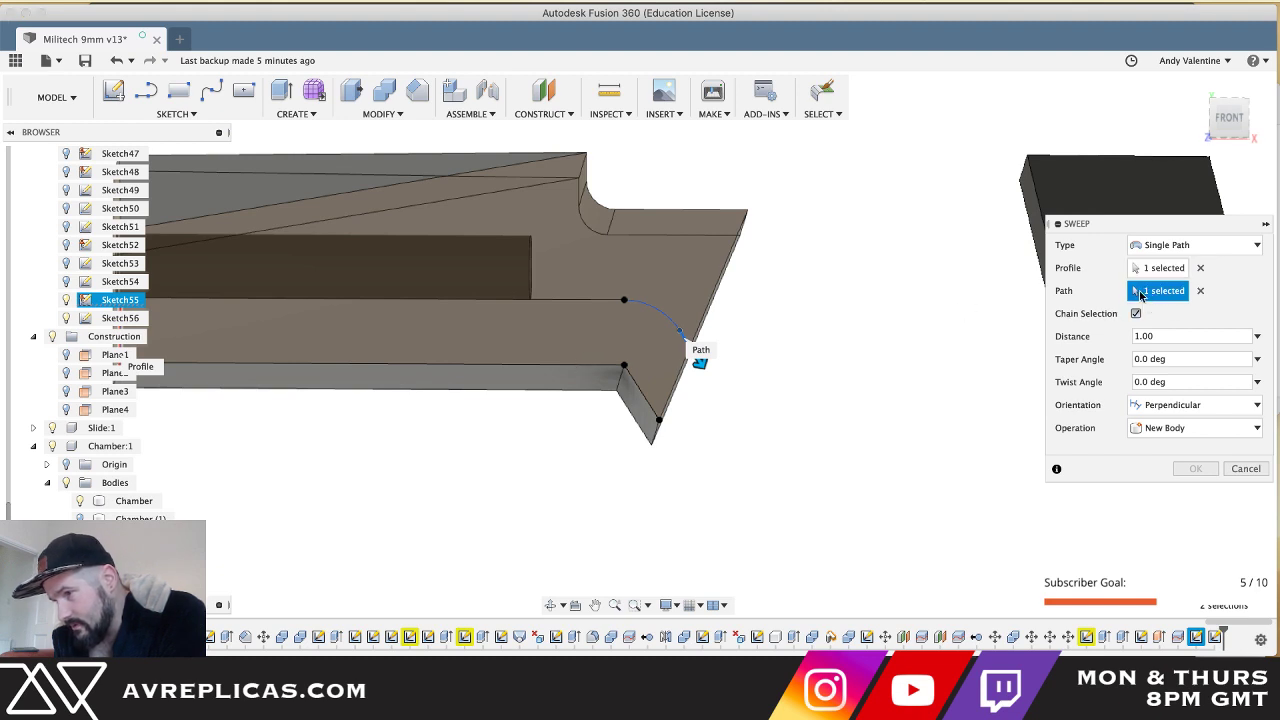
left_click(1201, 292)
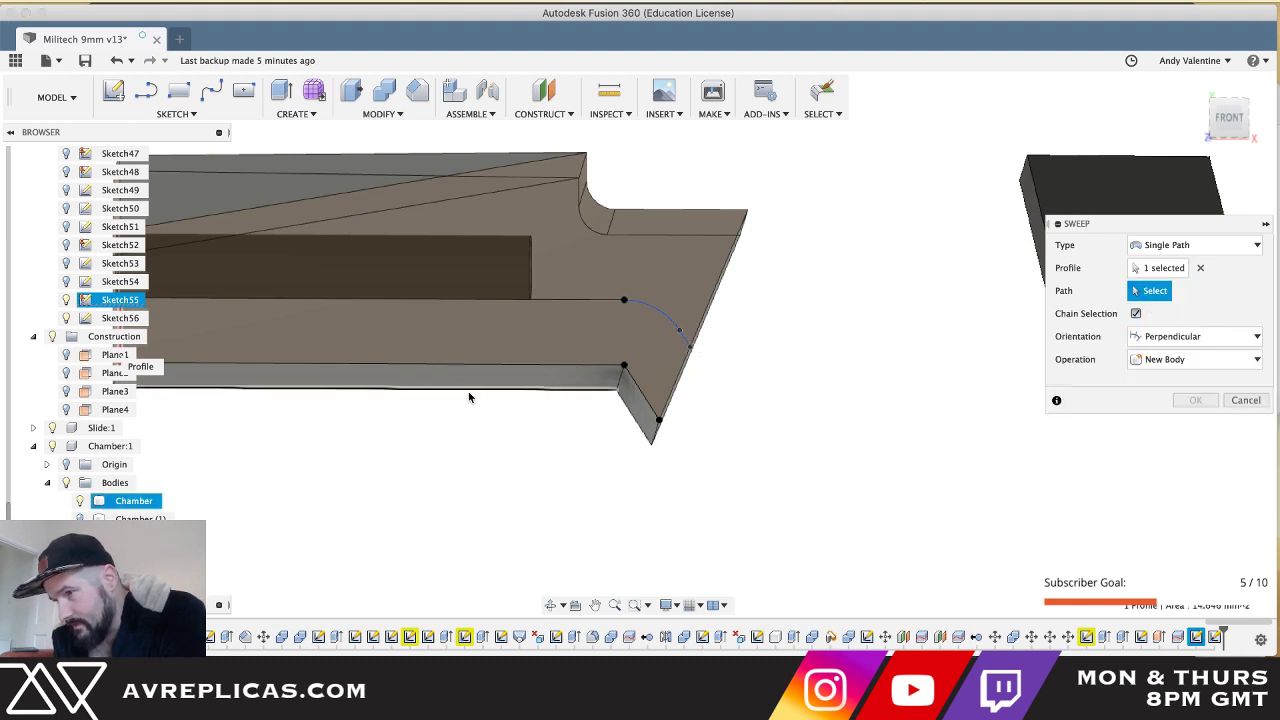
left_click(549, 369)
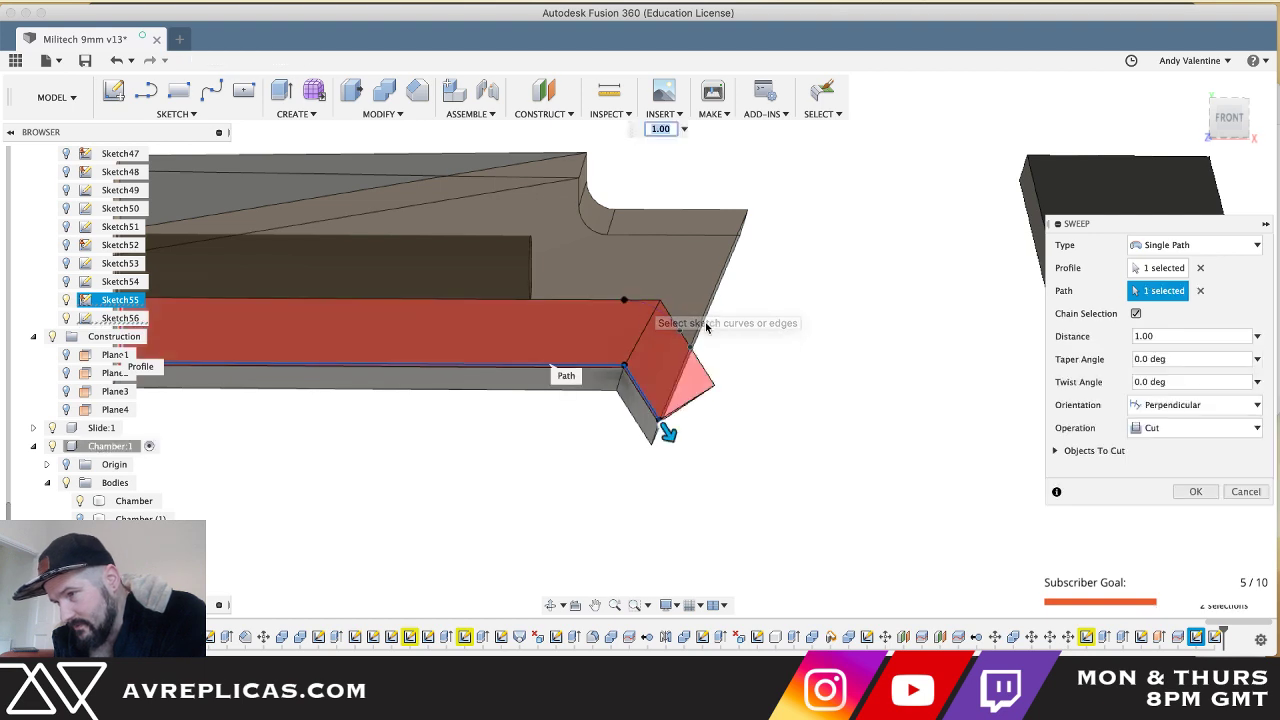
middle_click_drag(713, 337, 714, 337, "shift")
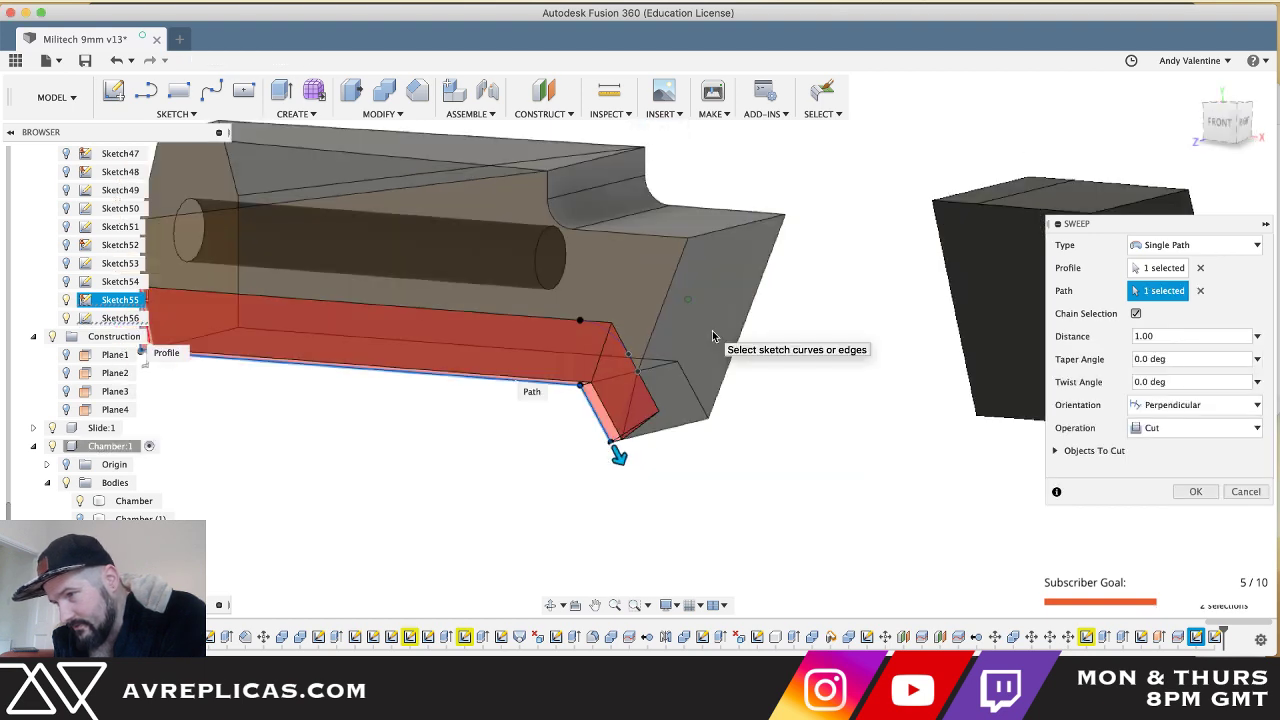
- Try the sweep cut along the curved offset path again, then cancel the sweep
left_click(1201, 291)
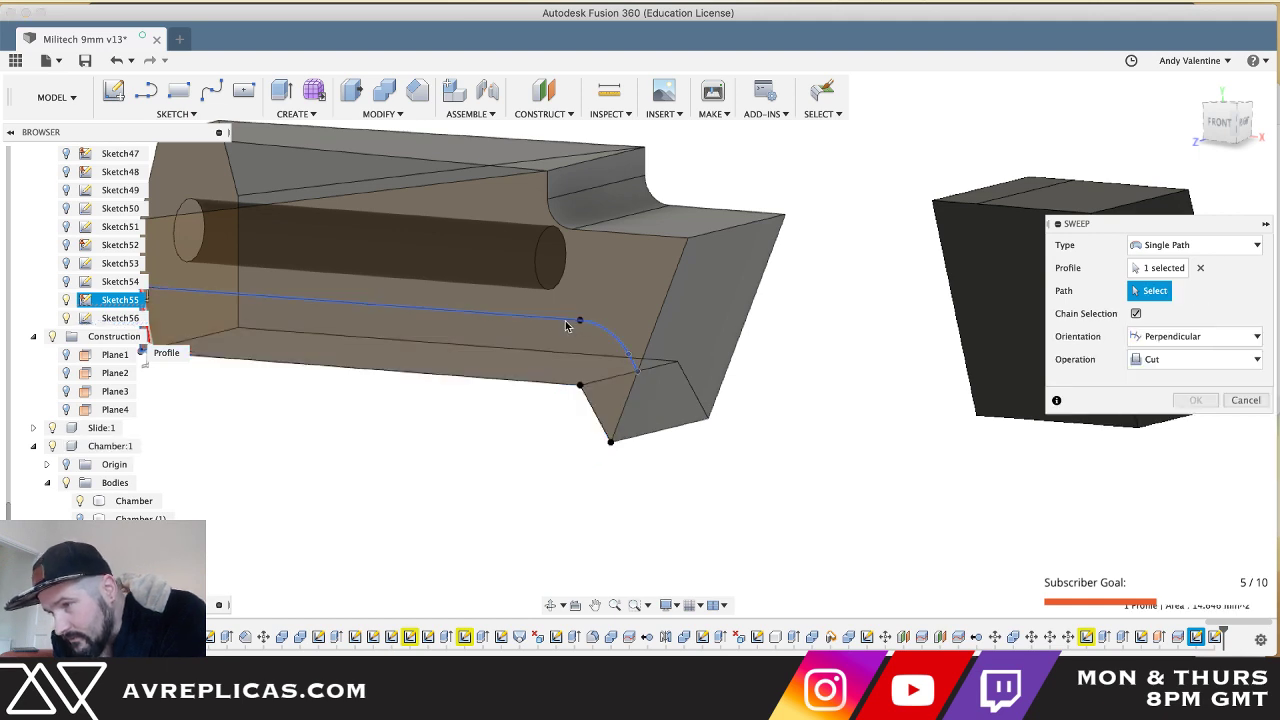
left_click(565, 326)
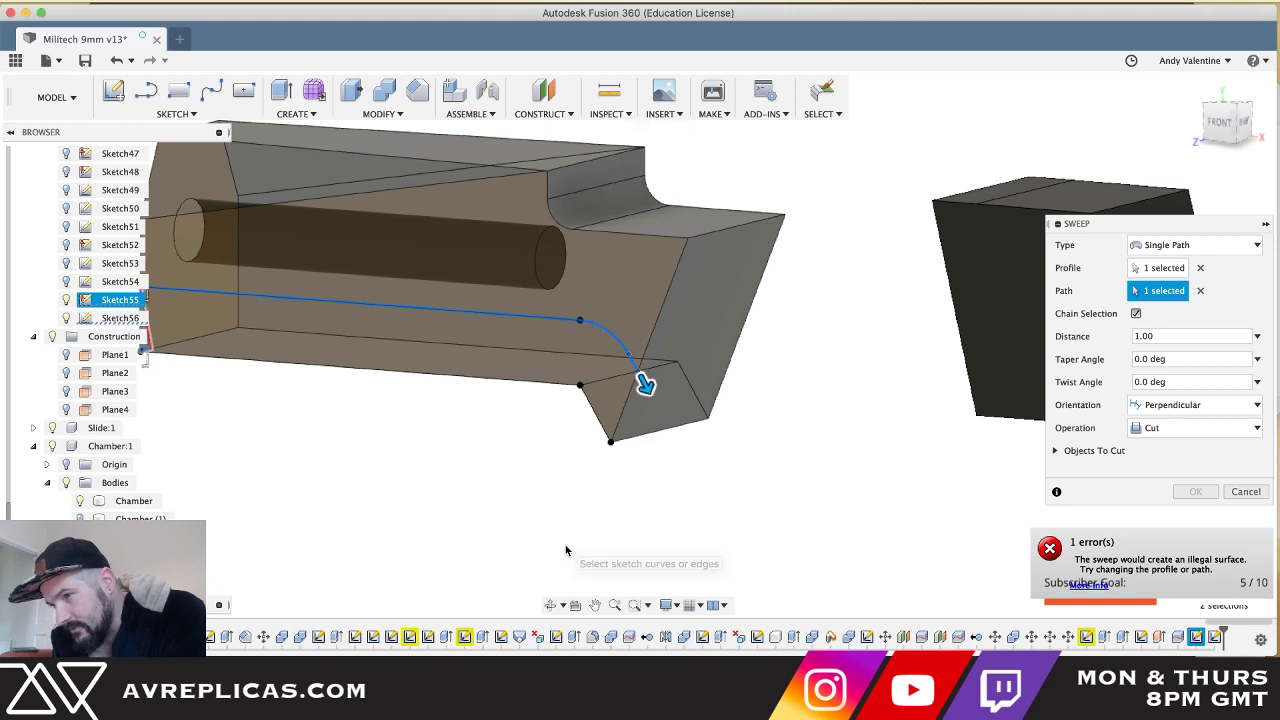
middle_click_drag(566, 549, 566, 550, "shift")
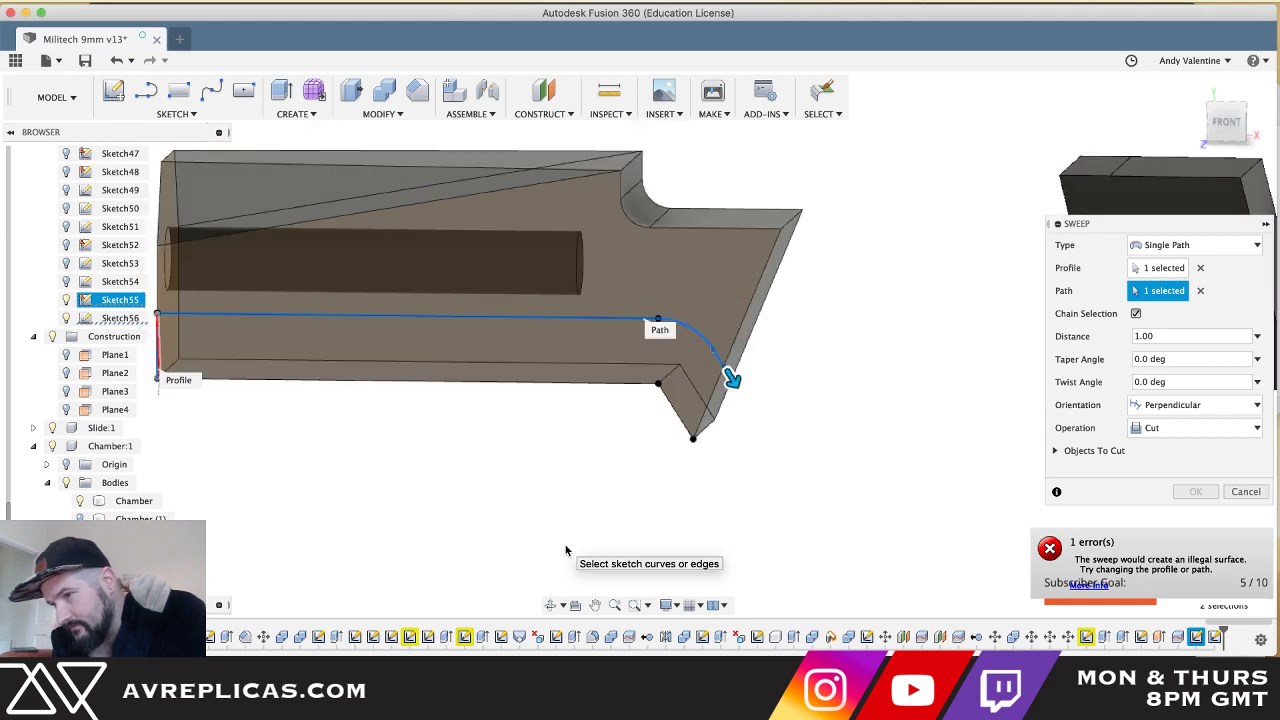
left_click(1247, 491)
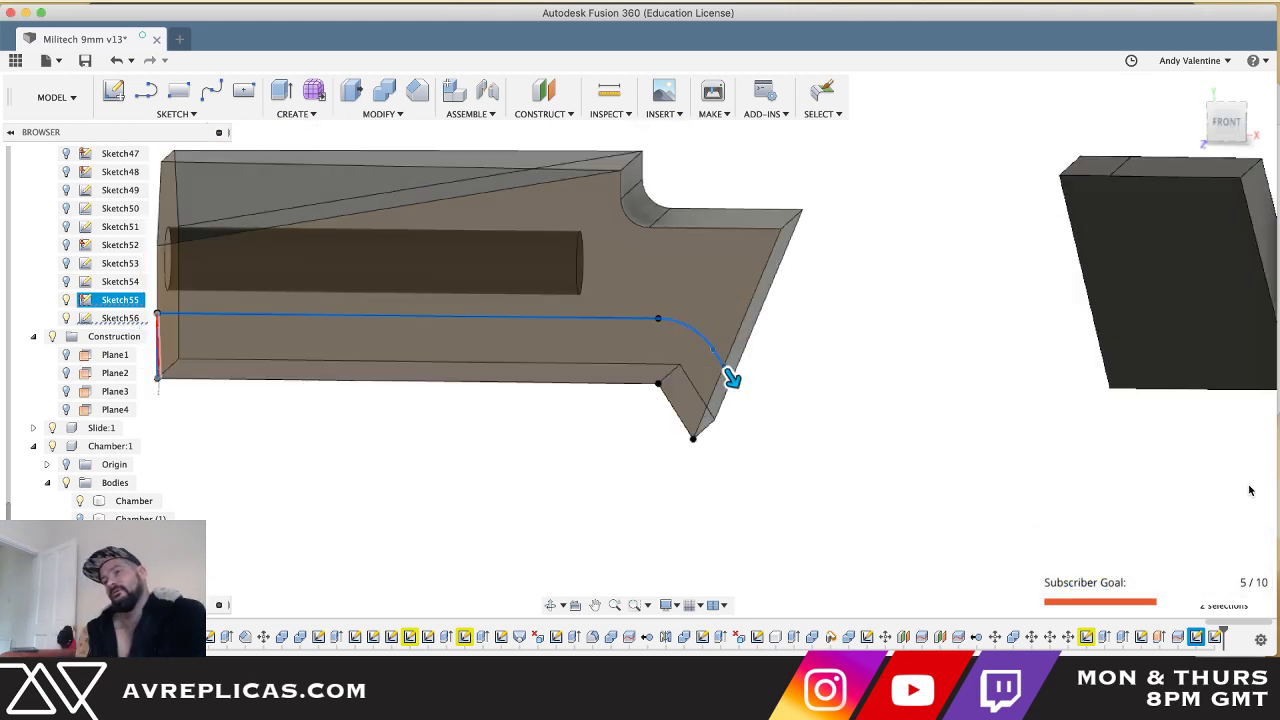
key("Escape")
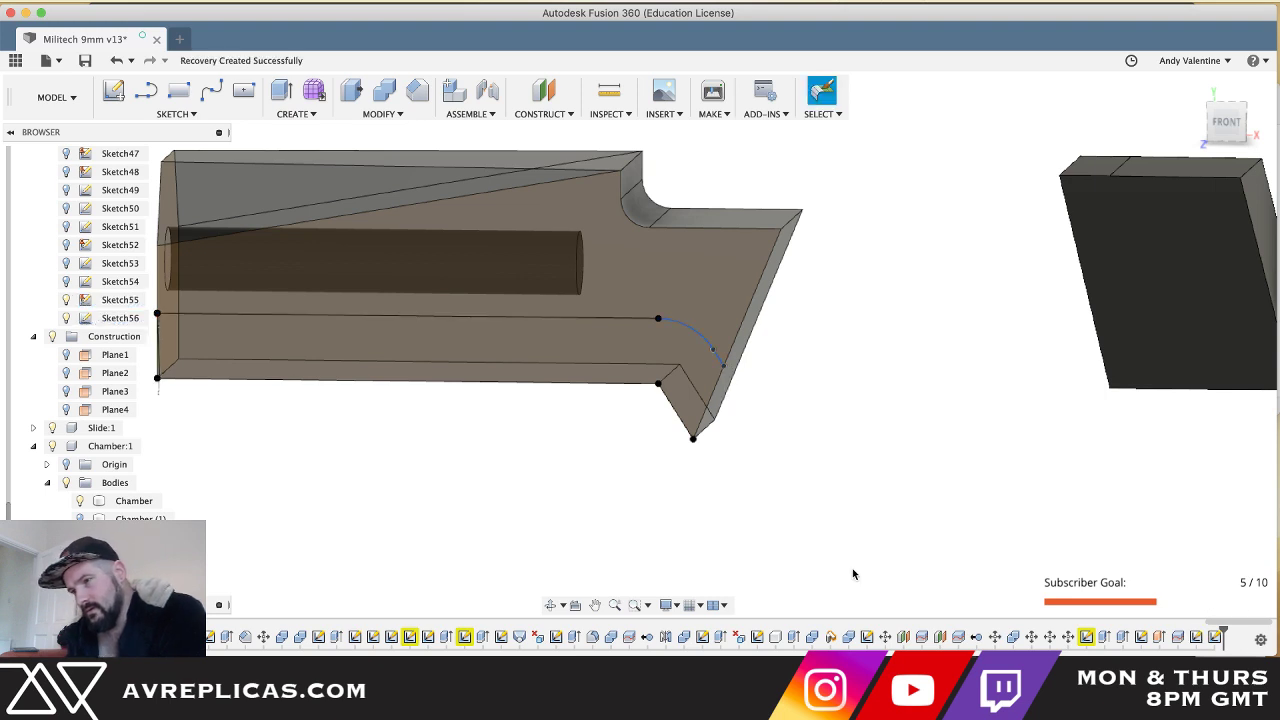
- In the offset path sketch, draw a 9.2 mm line outward from the chamber's lowest corner, perpendicular to the short slanted edge
scroll(853, 574, "right", 5, "shift")
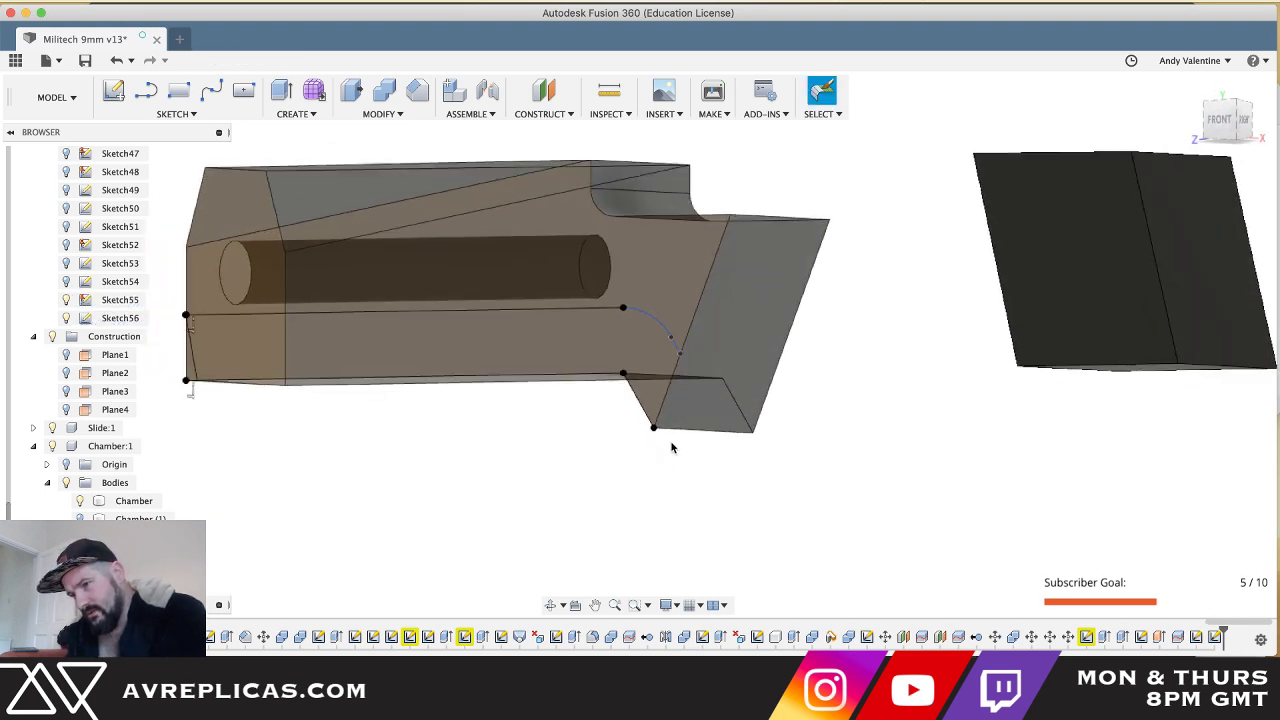
scroll(671, 447, "left", 5, "shift")
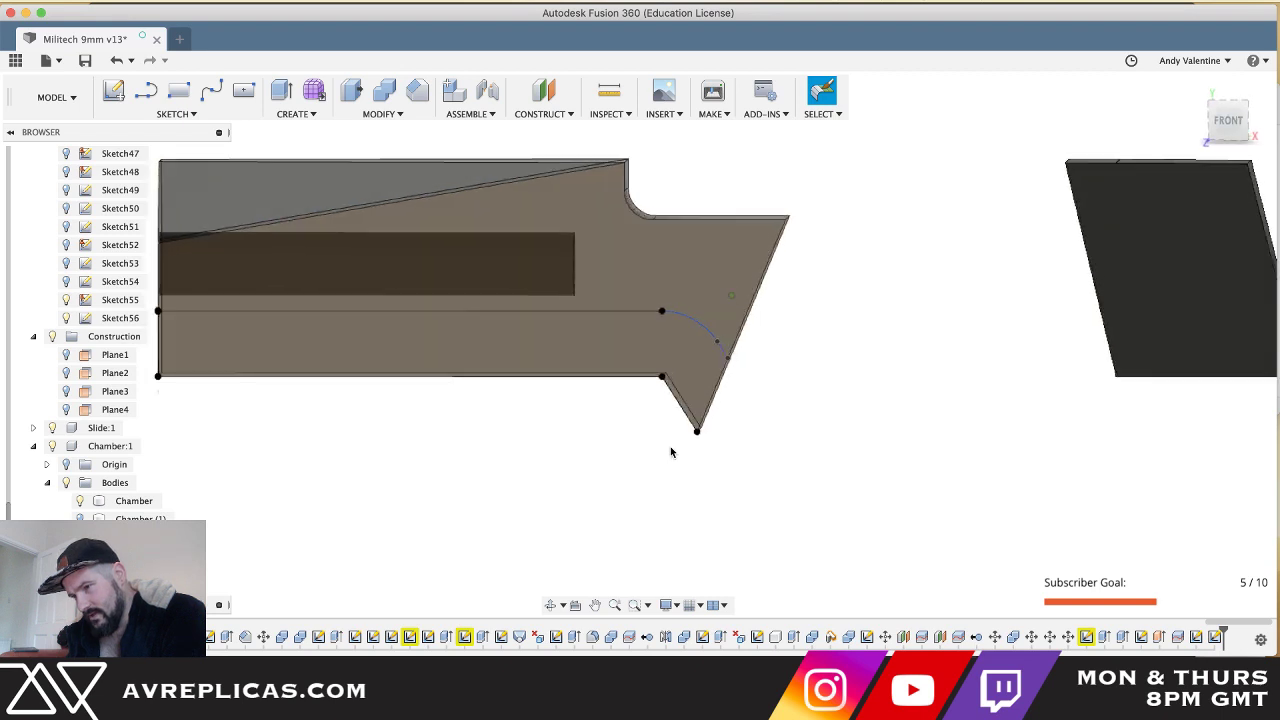
scroll(671, 452, "left", 1, "shift")
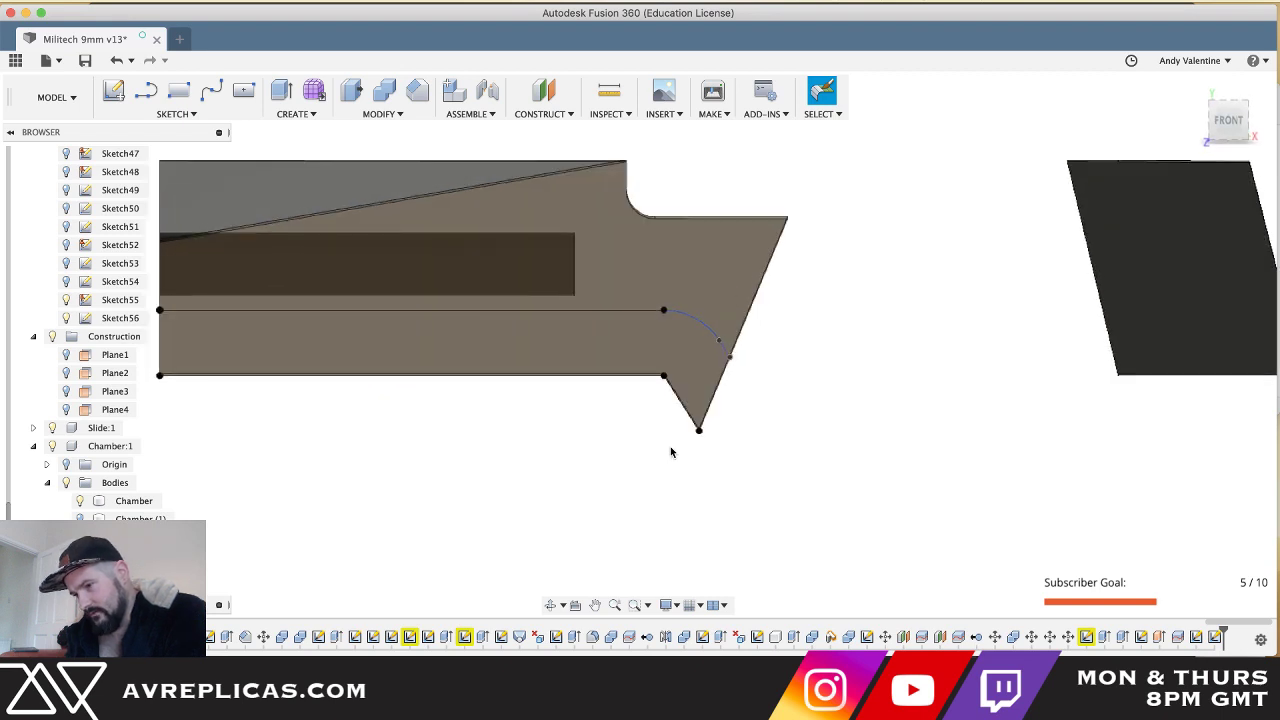
key("l")
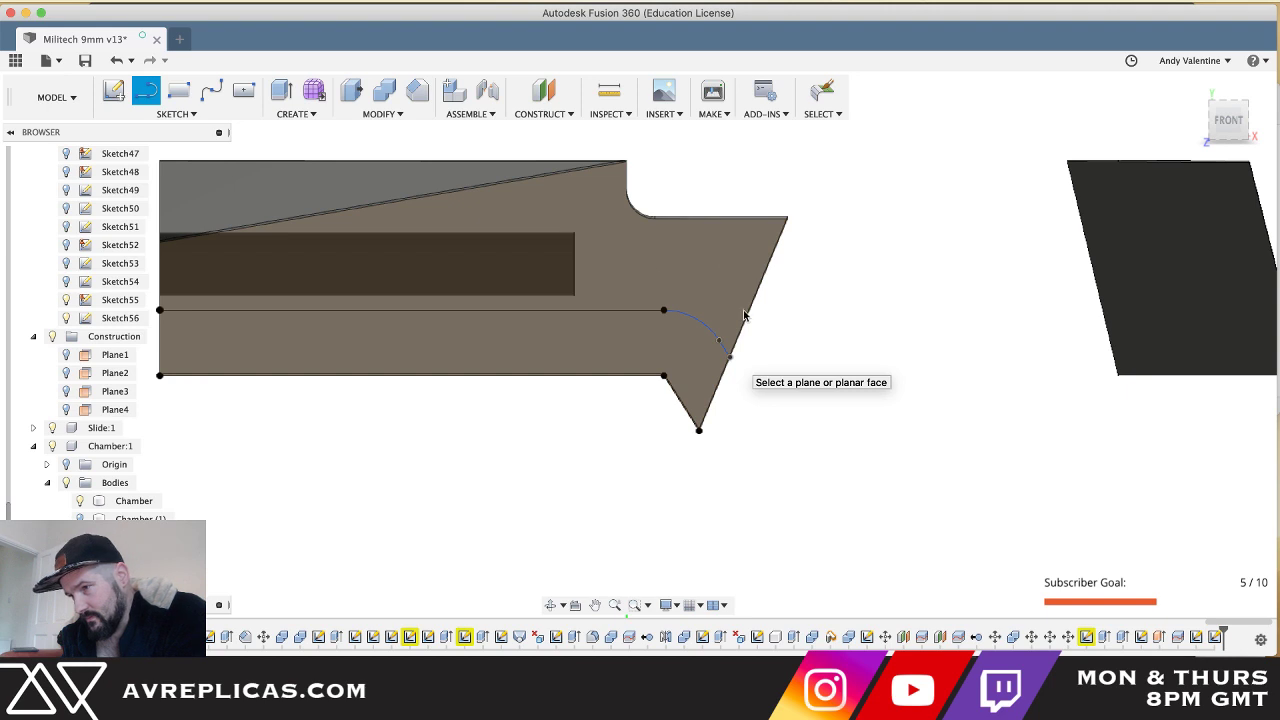
left_click(460, 359)
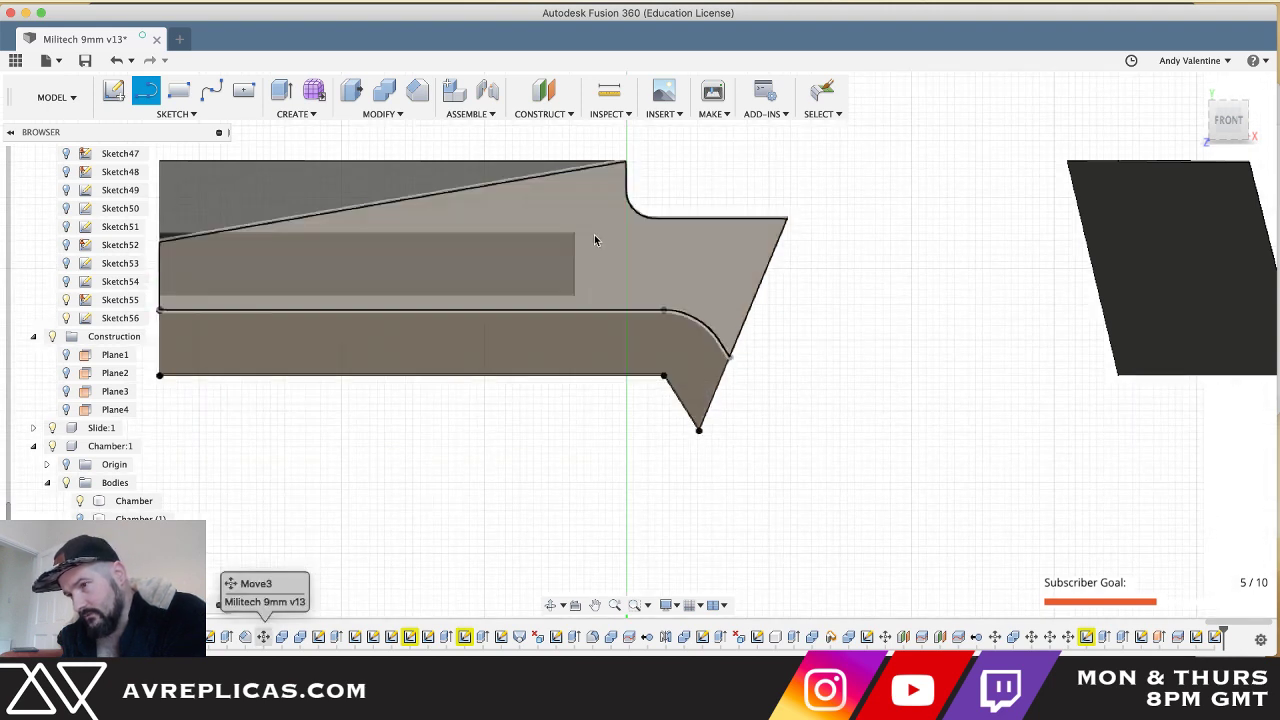
left_click(621, 339)
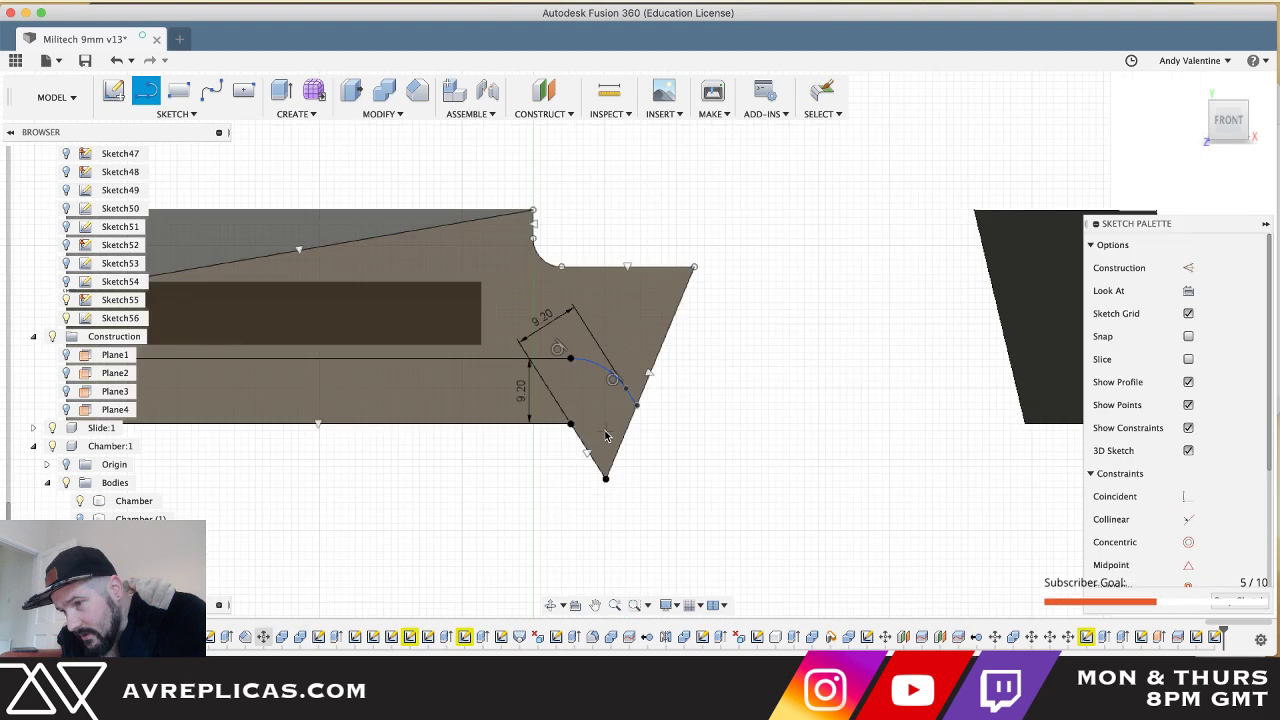
left_click(605, 478)
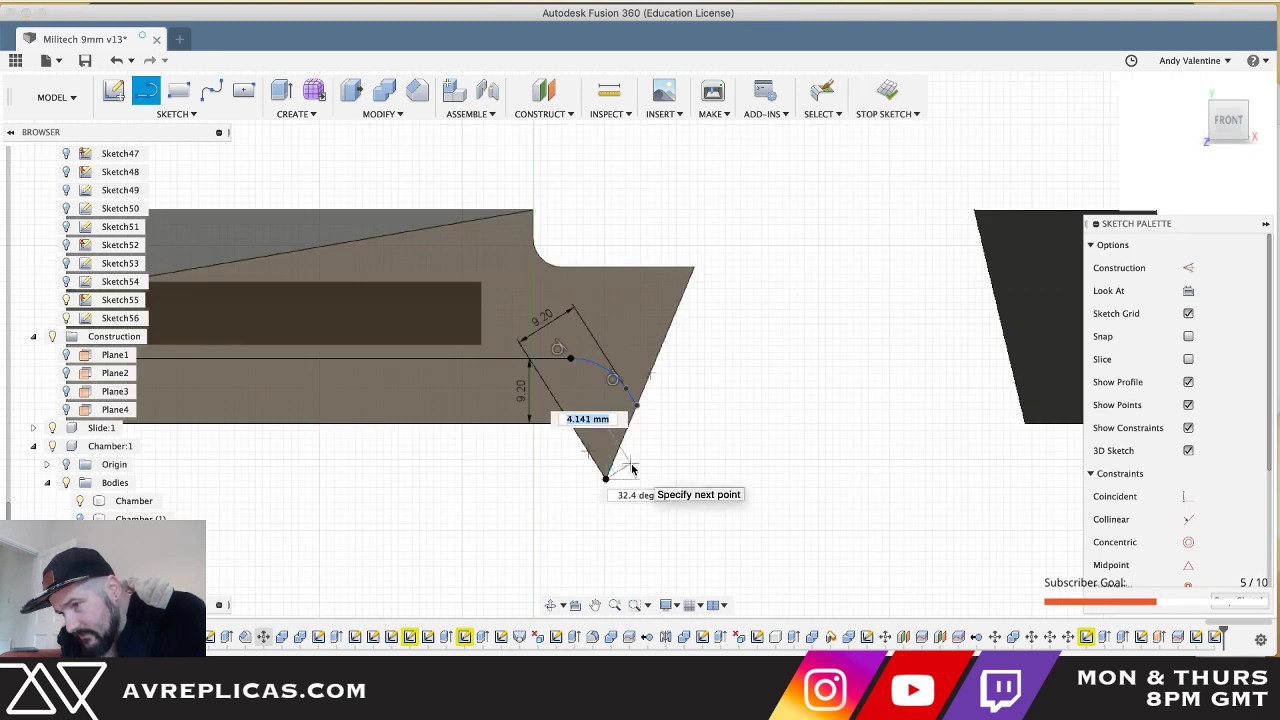
type("9.2")
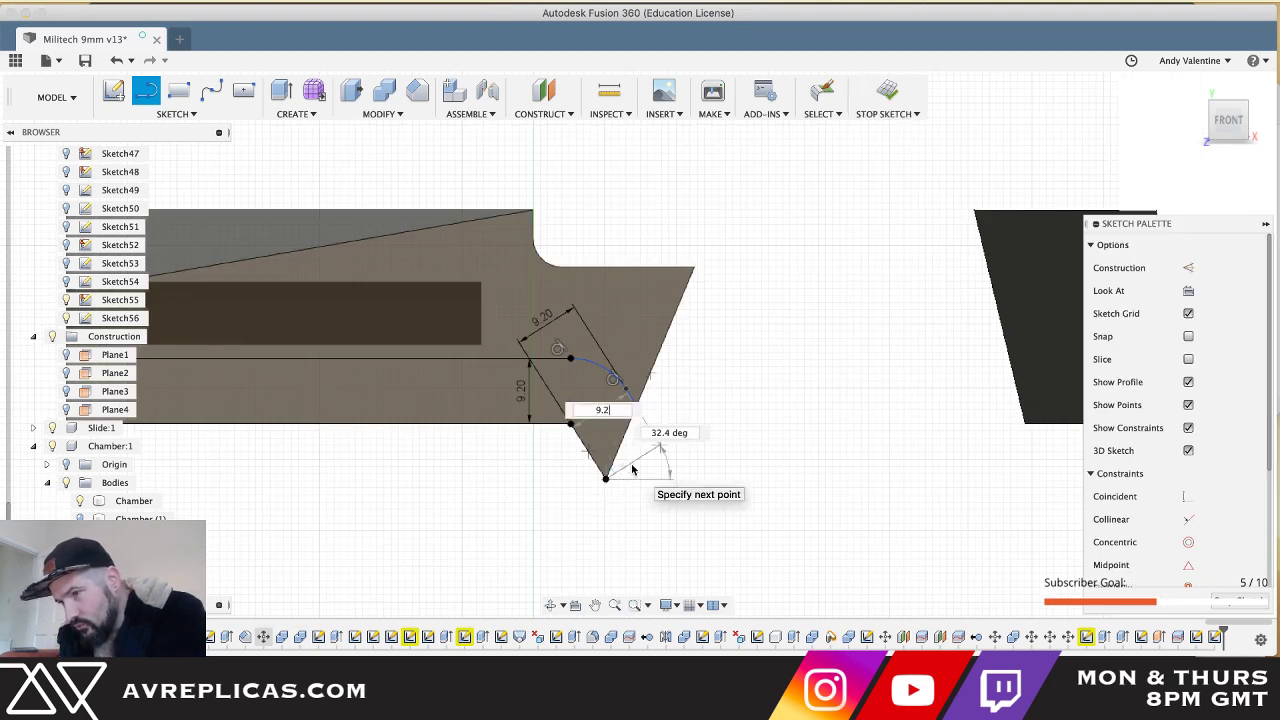
key("Return")
key("Escape")
- Join the spline's lower end to the outer end of the new 9.2 mm line with a straight line and finish the sketch
key("l")
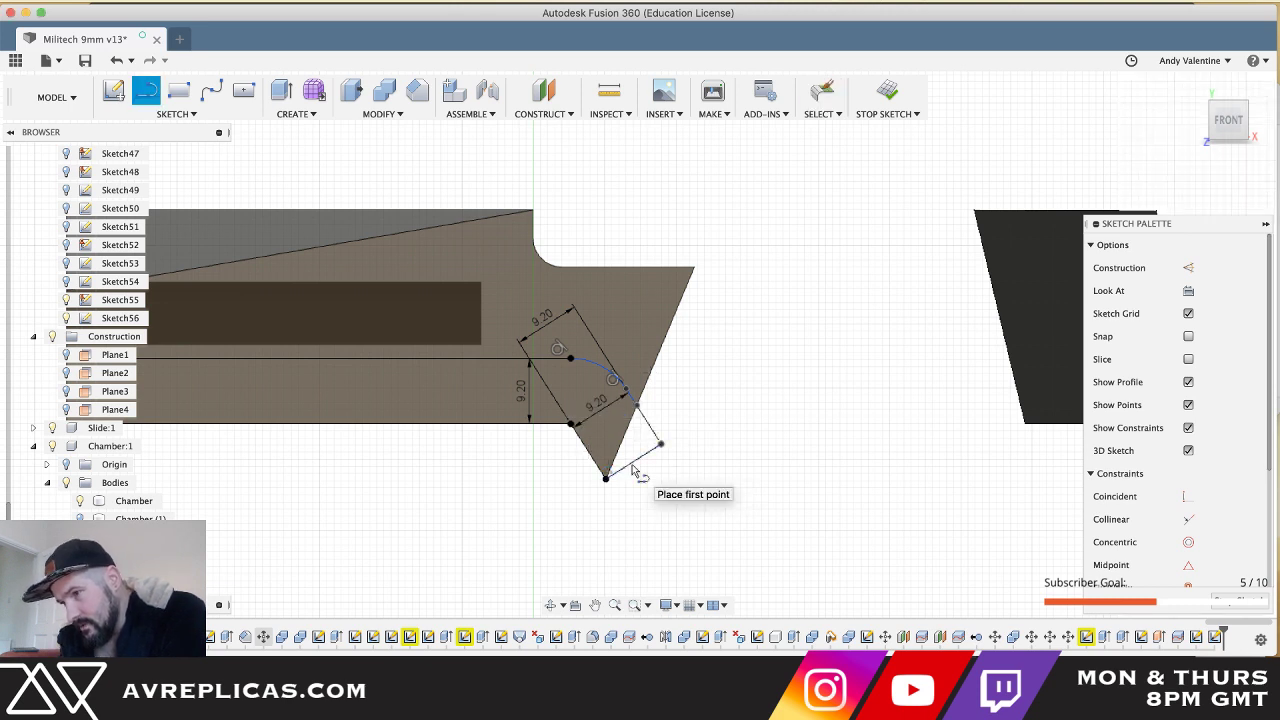
left_click(637, 405)
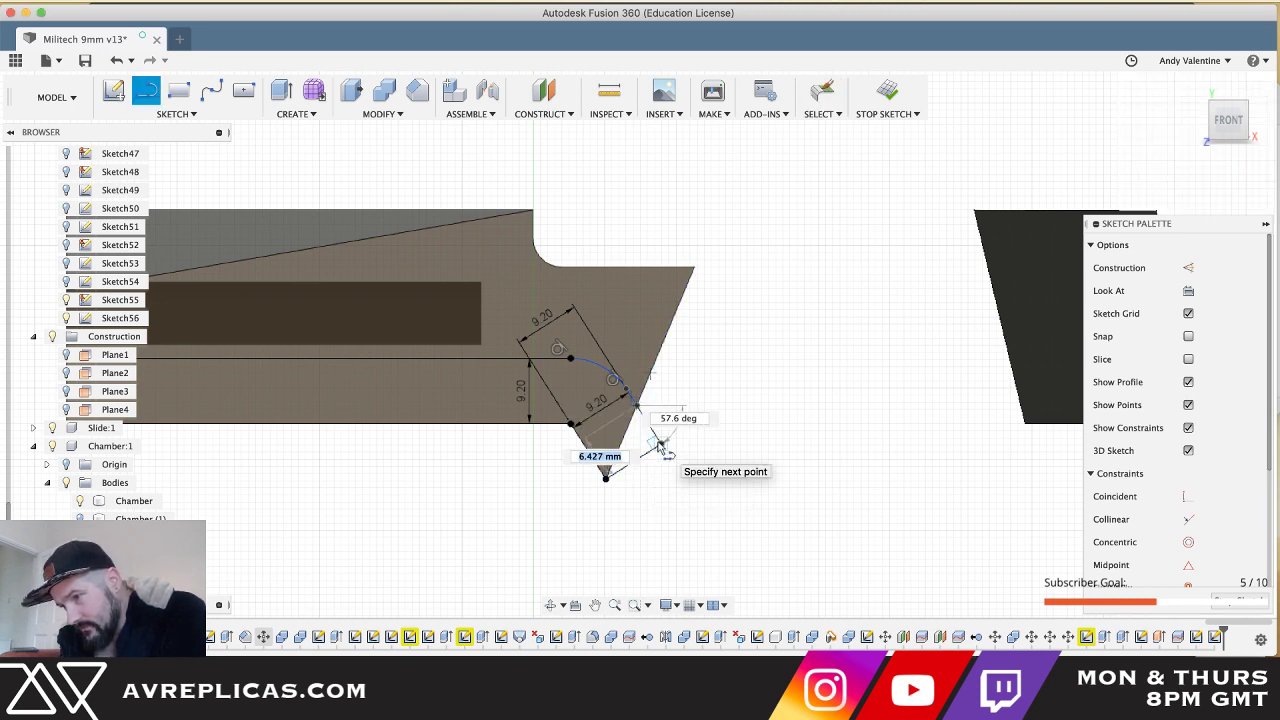
left_click(660, 444)
key("Escape")
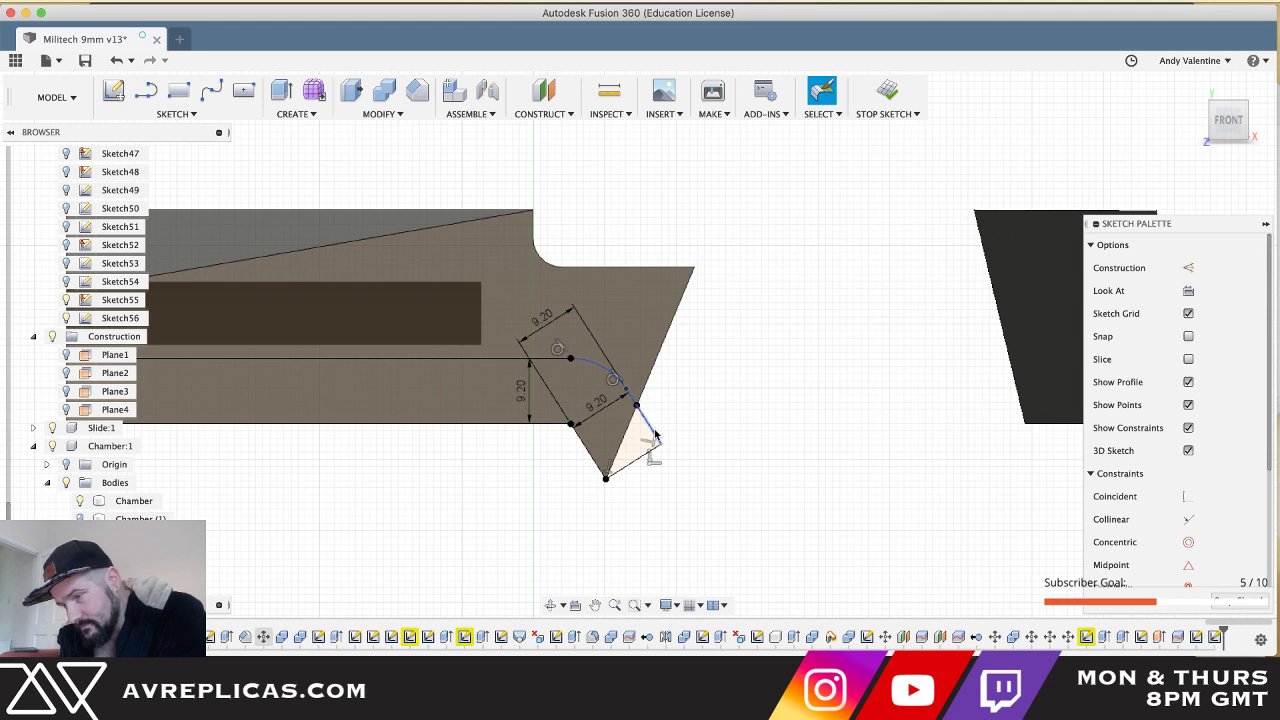
middle_click_drag(658, 446, 654, 428, "shift")
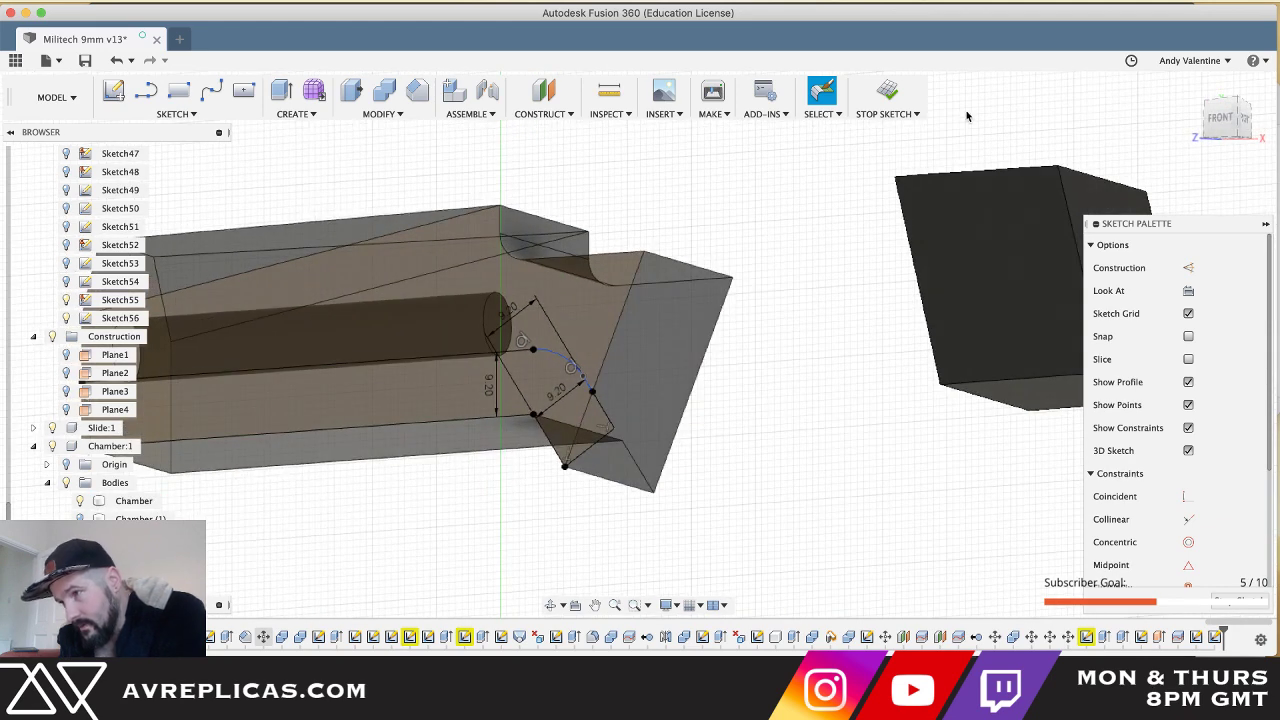
left_click(887, 92)
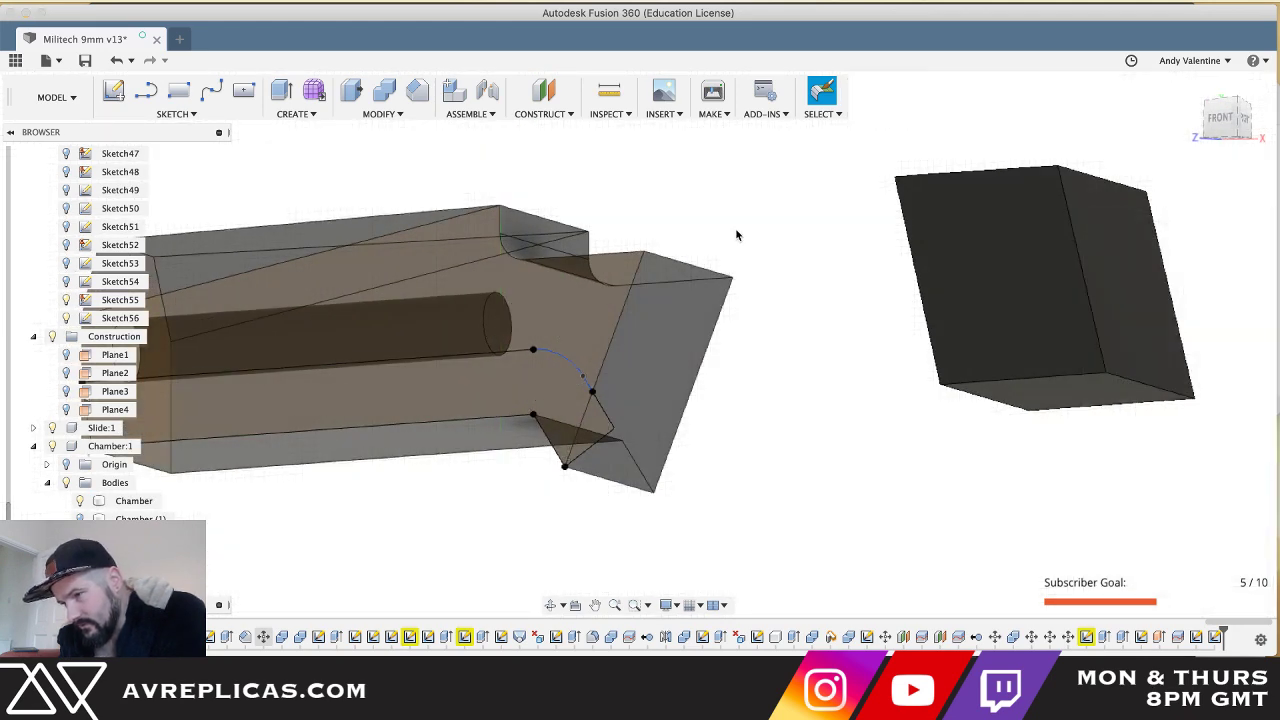
key("l")
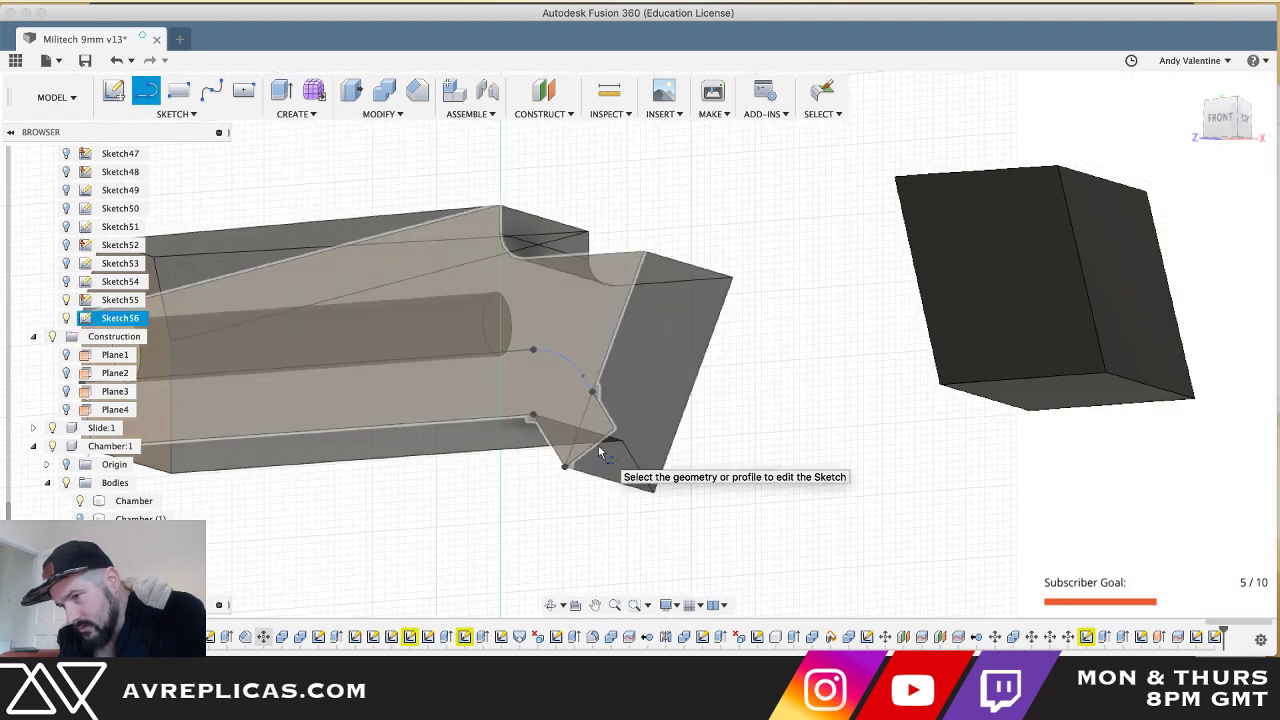
mouse_move(598, 445)
middle_mouse_down("shift")
mouse_move(600, 537)
mouse_move(835, 451)
middle_mouse_up("shift")
key("Escape")
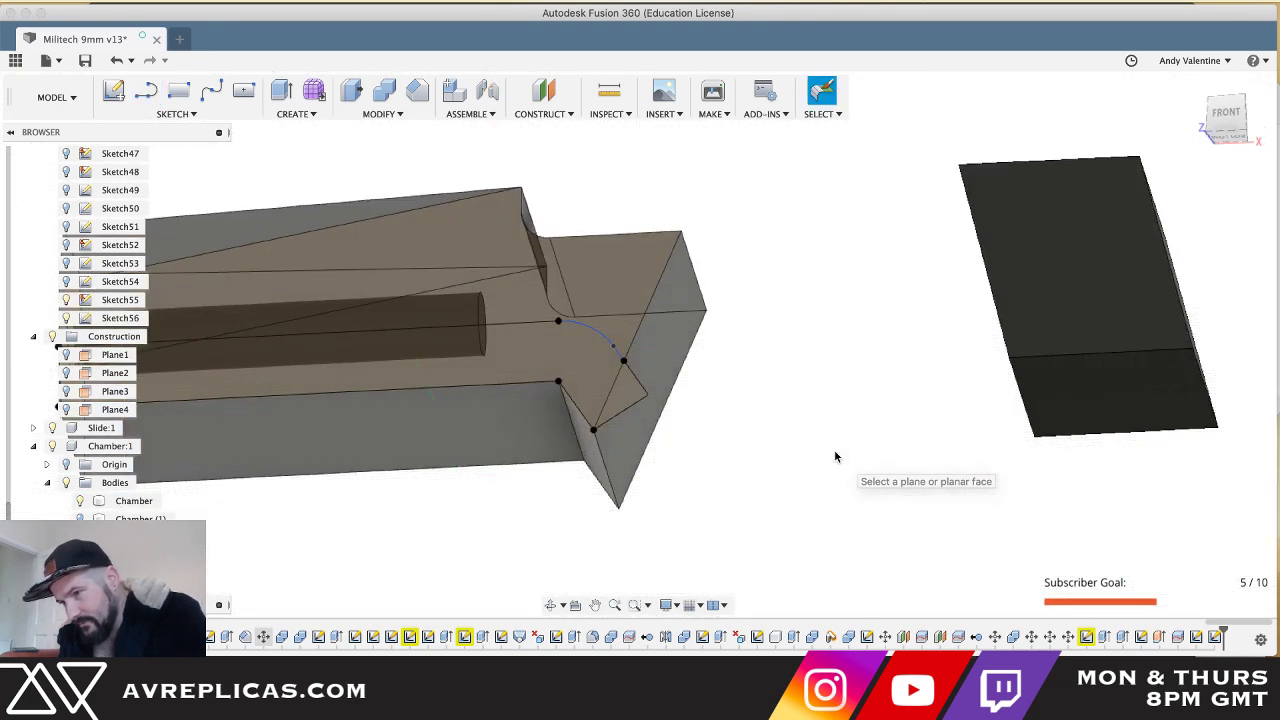
- Switch to the Patch workspace and extrude the closed offset outline -7.311 mm as a new surface body
left_click(625, 413)
left_click(57, 97)
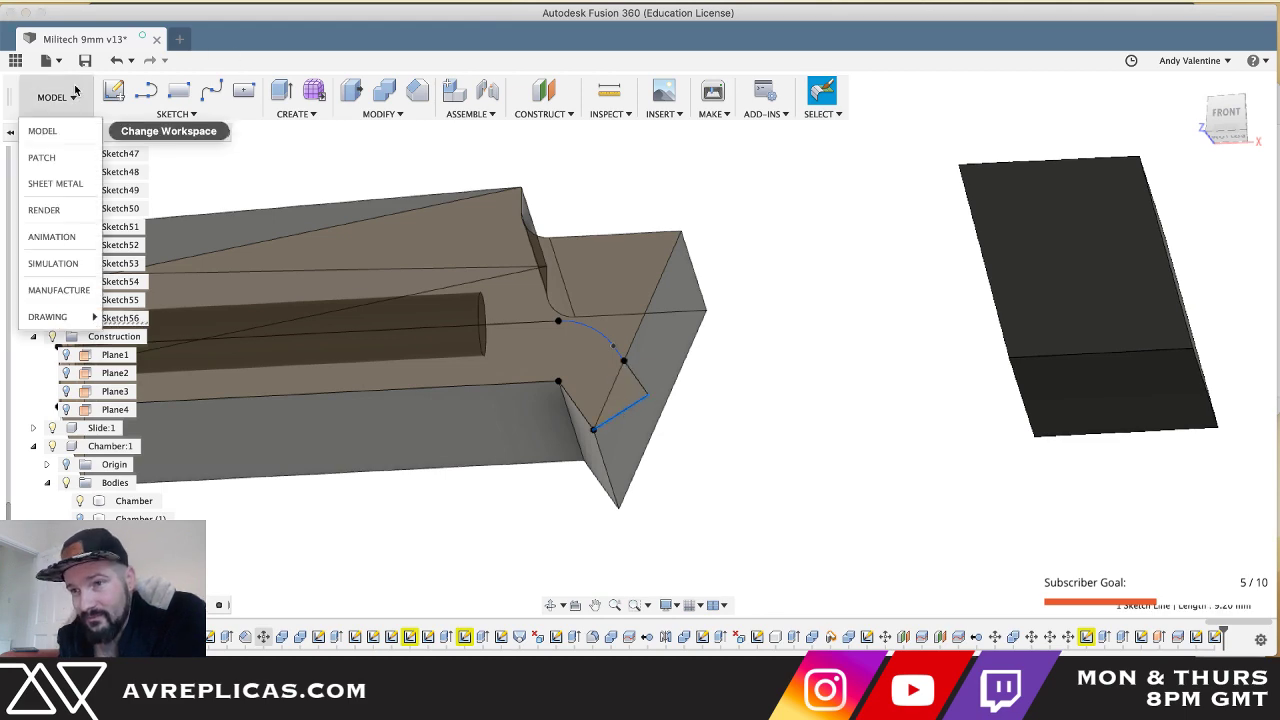
left_click(57, 163)
left_click(590, 405)
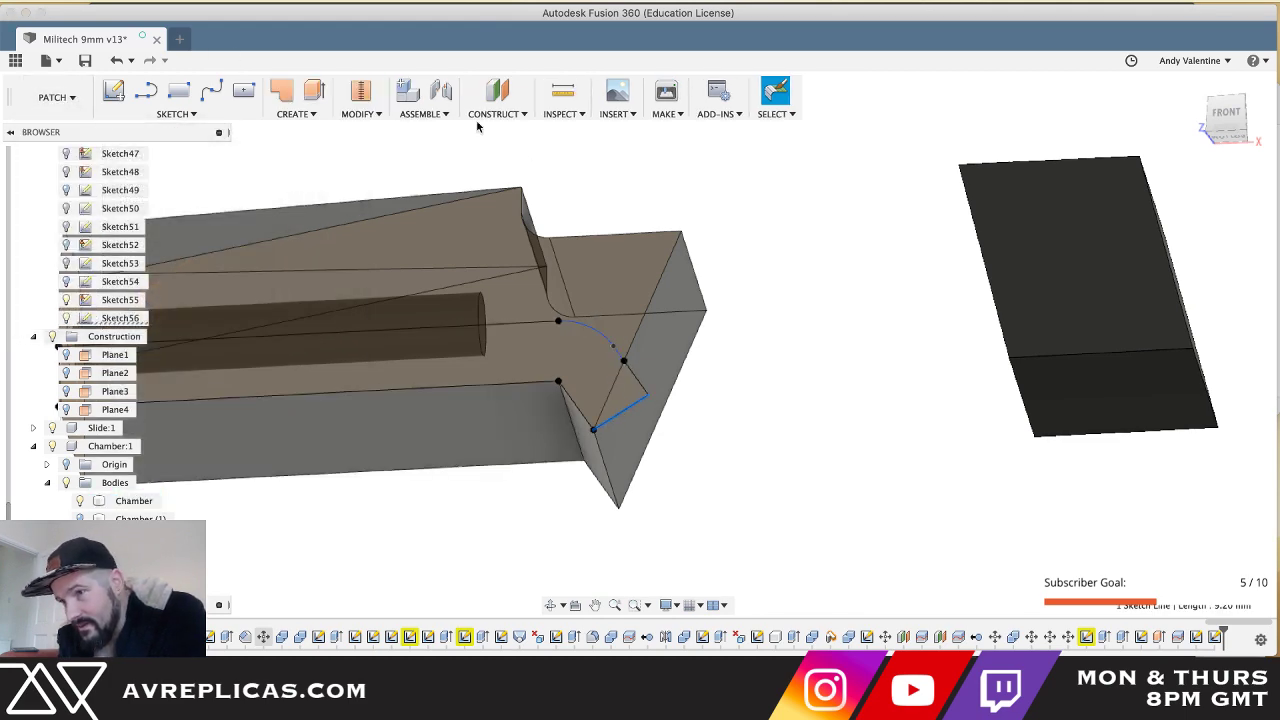
left_click(314, 91)
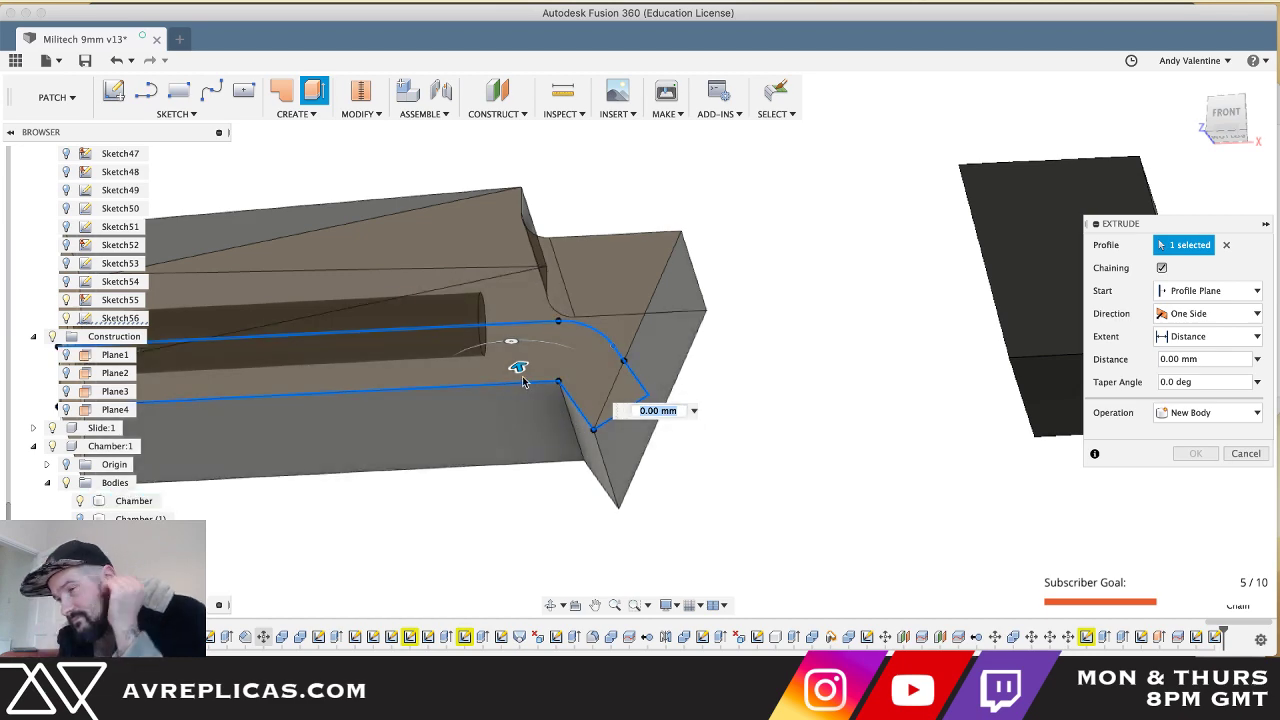
left_click_drag(522, 381, 528, 395)
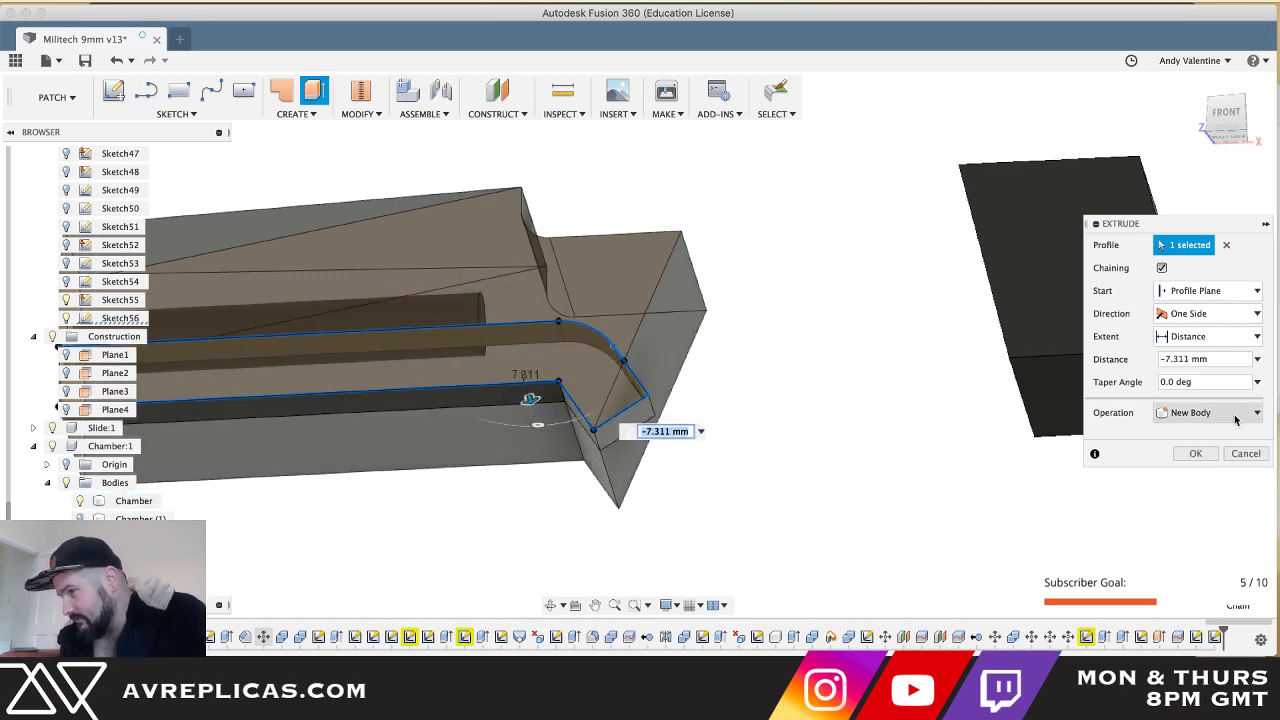
left_click(1195, 453)
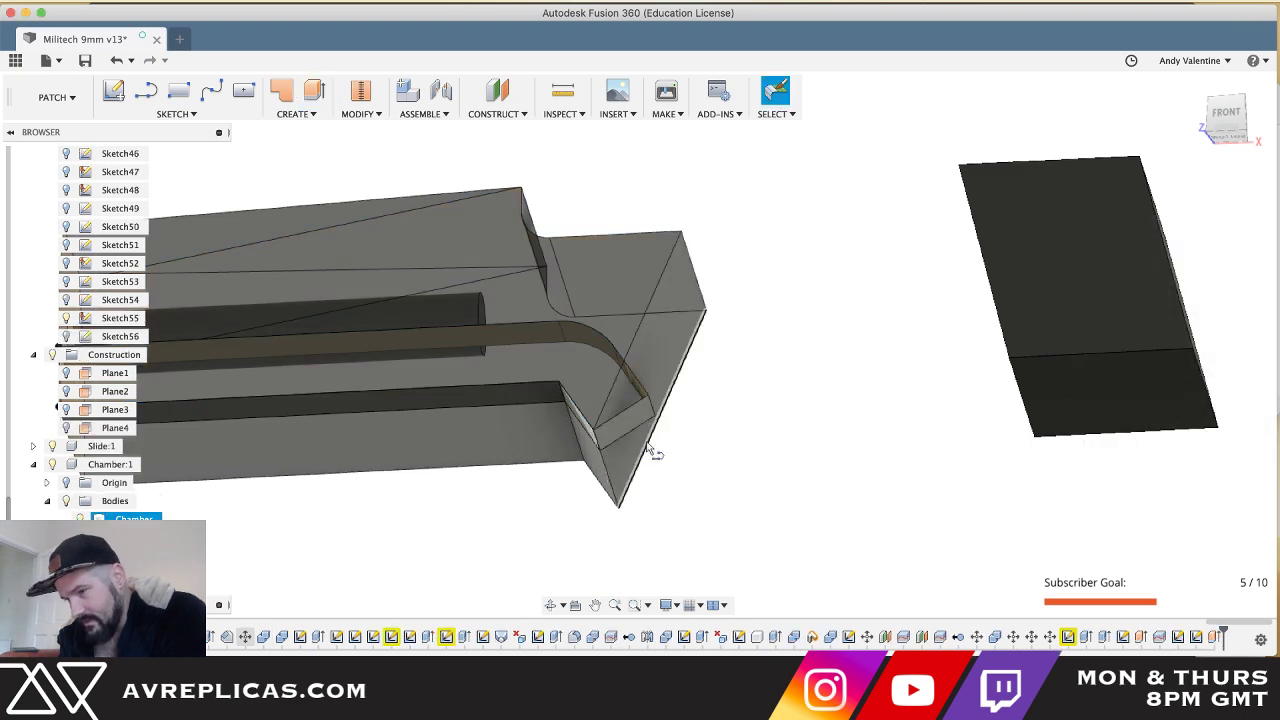
- On the surface's slanted end face, sketch a closed triangle with a 3.184 mm base starting at the chamber's lowest corner
key("l")
left_click(627, 430)
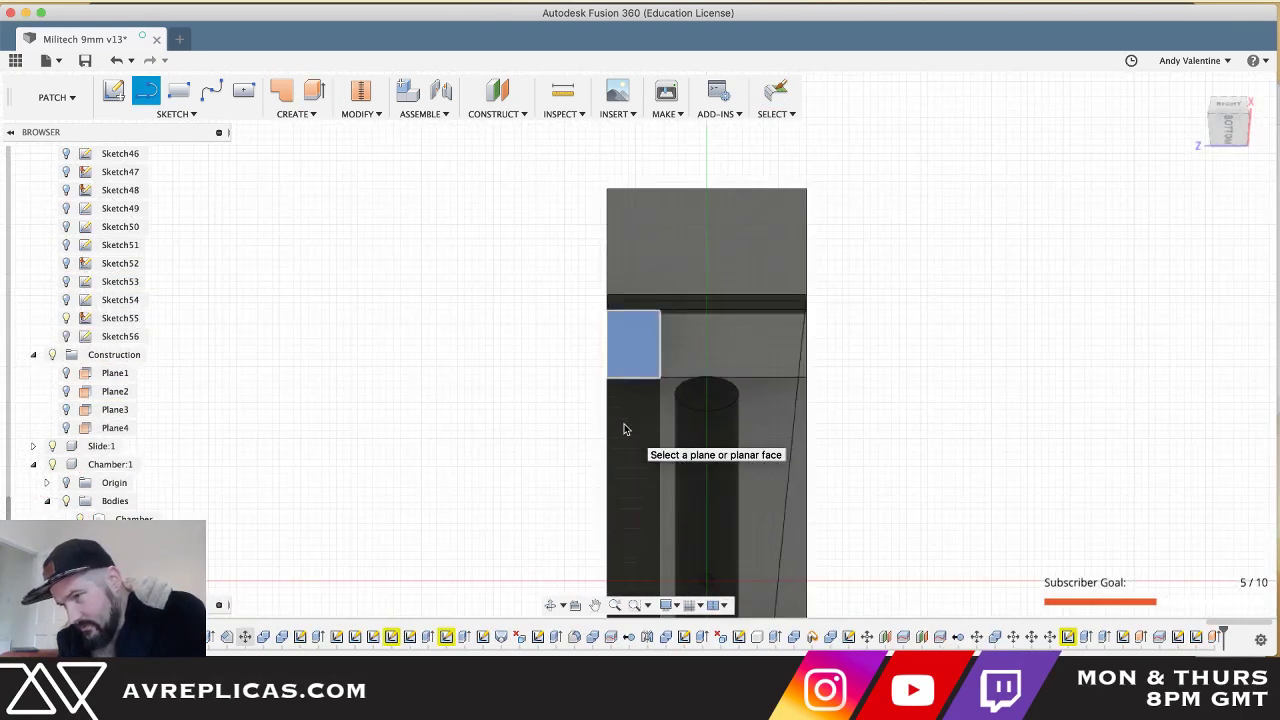
key("l")
scroll(666, 402, "up", 5)
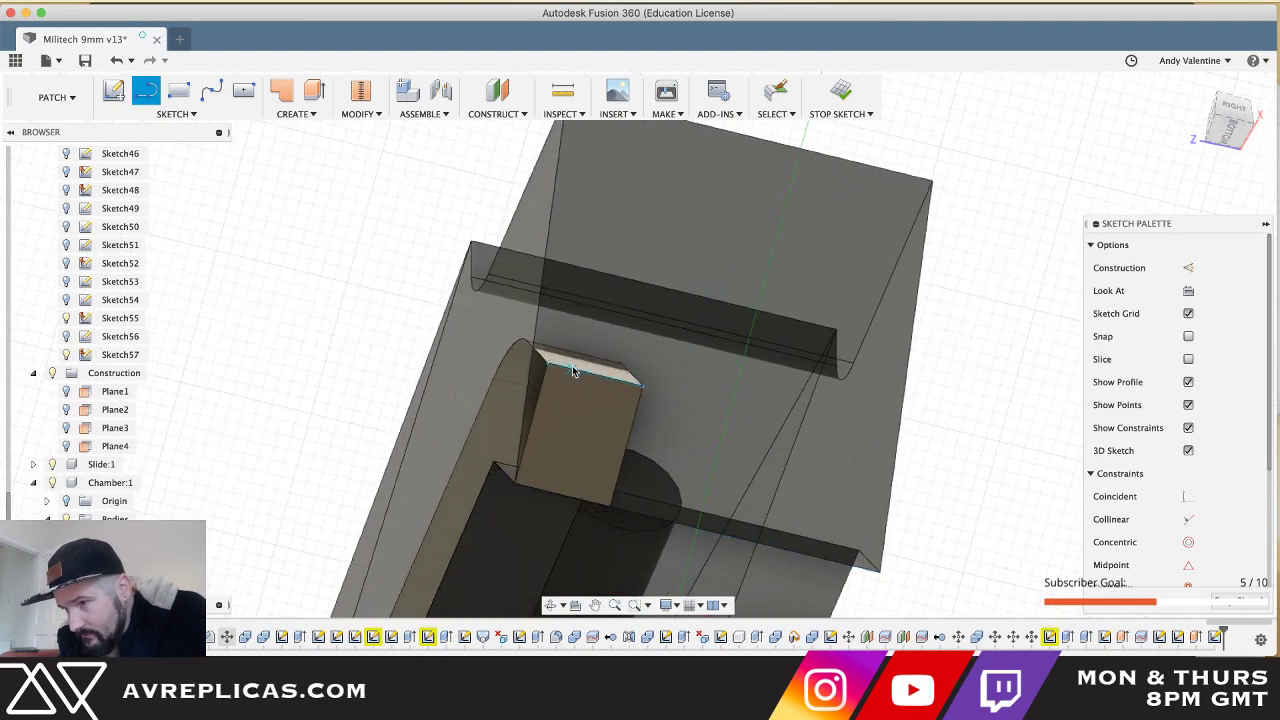
left_click(548, 369)
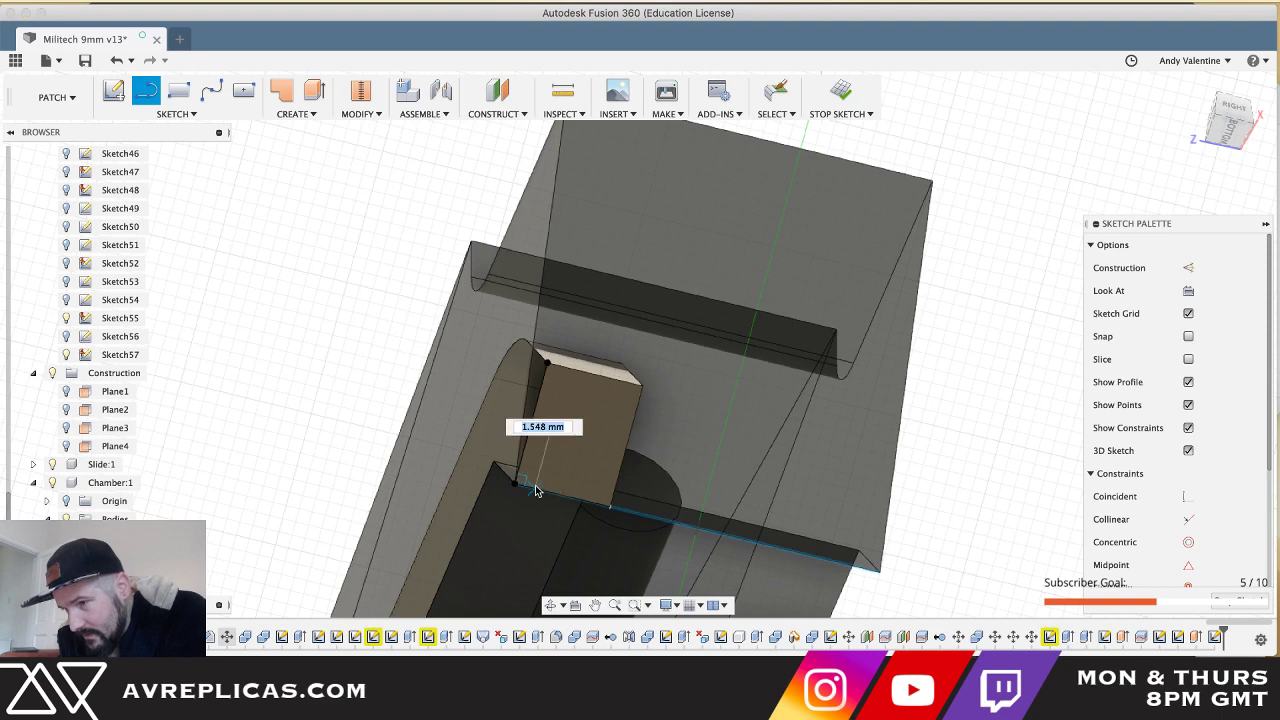
type("3.184")
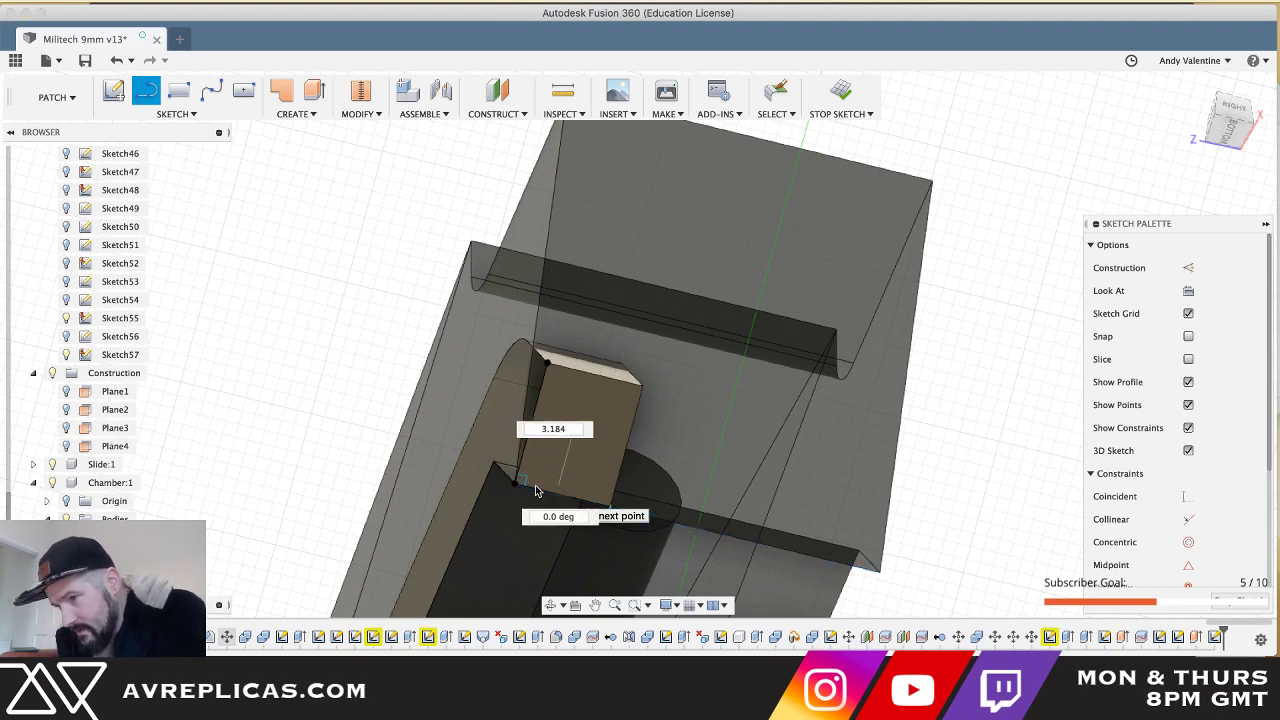
key("Return")
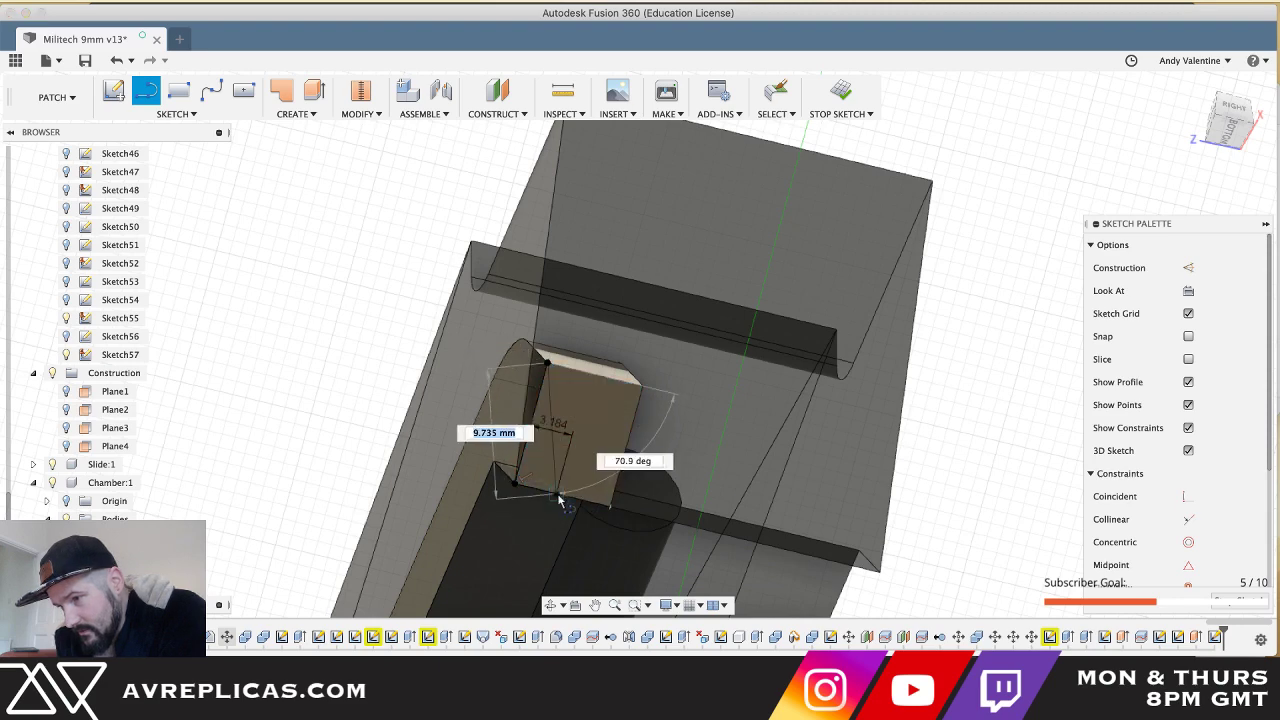
key("Escape")
- Finish the triangle sketch and remove the extruded surface body, Body25
scroll(558, 498, "down", 5)
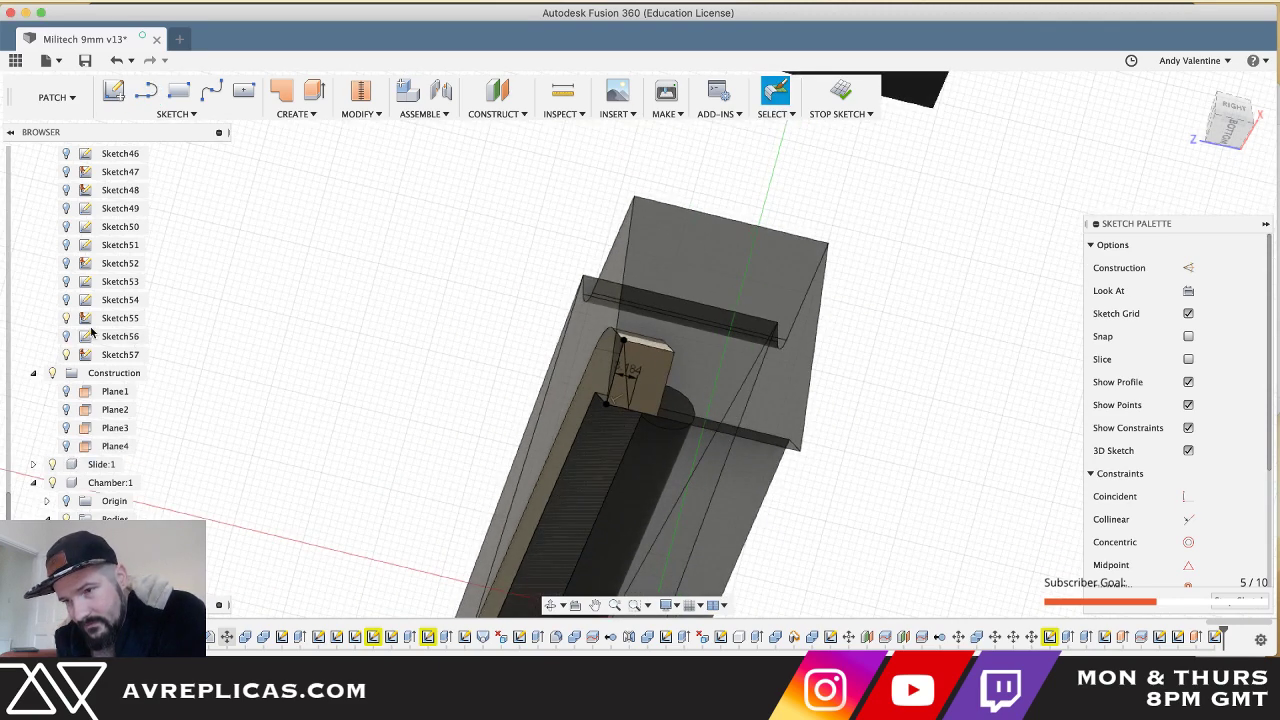
scroll(91, 332, "up", 15)
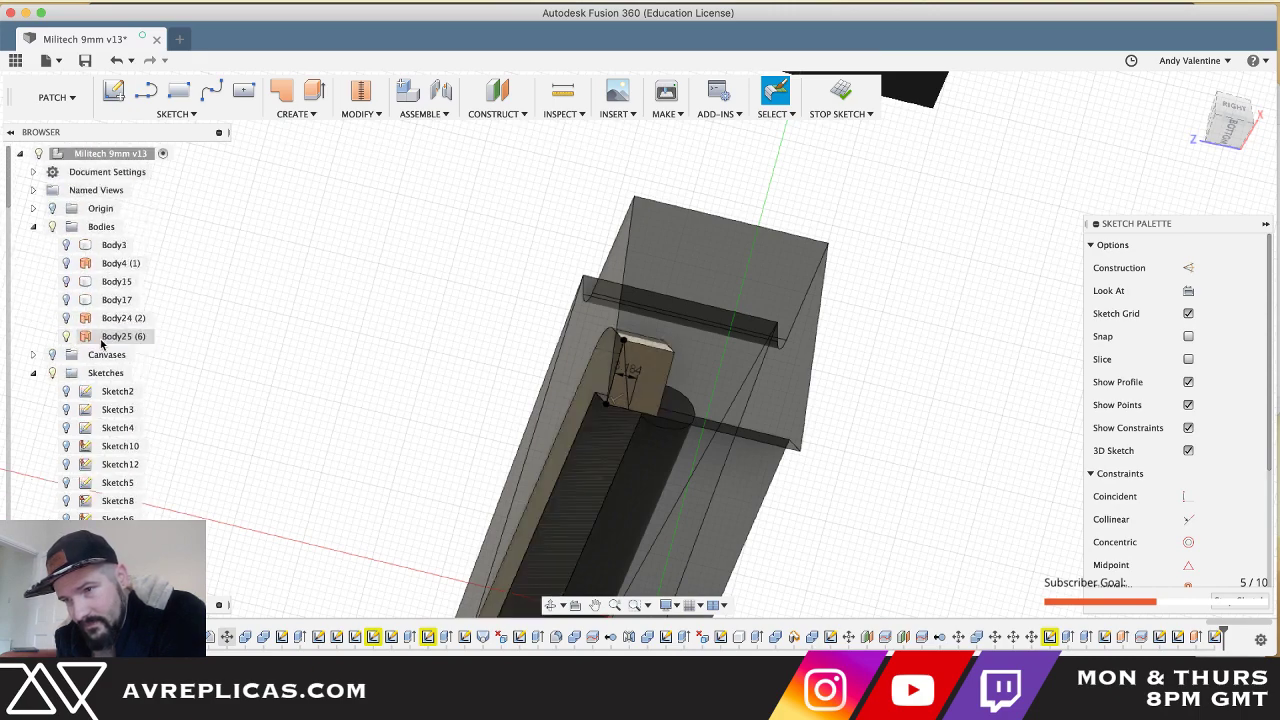
left_click(112, 337)
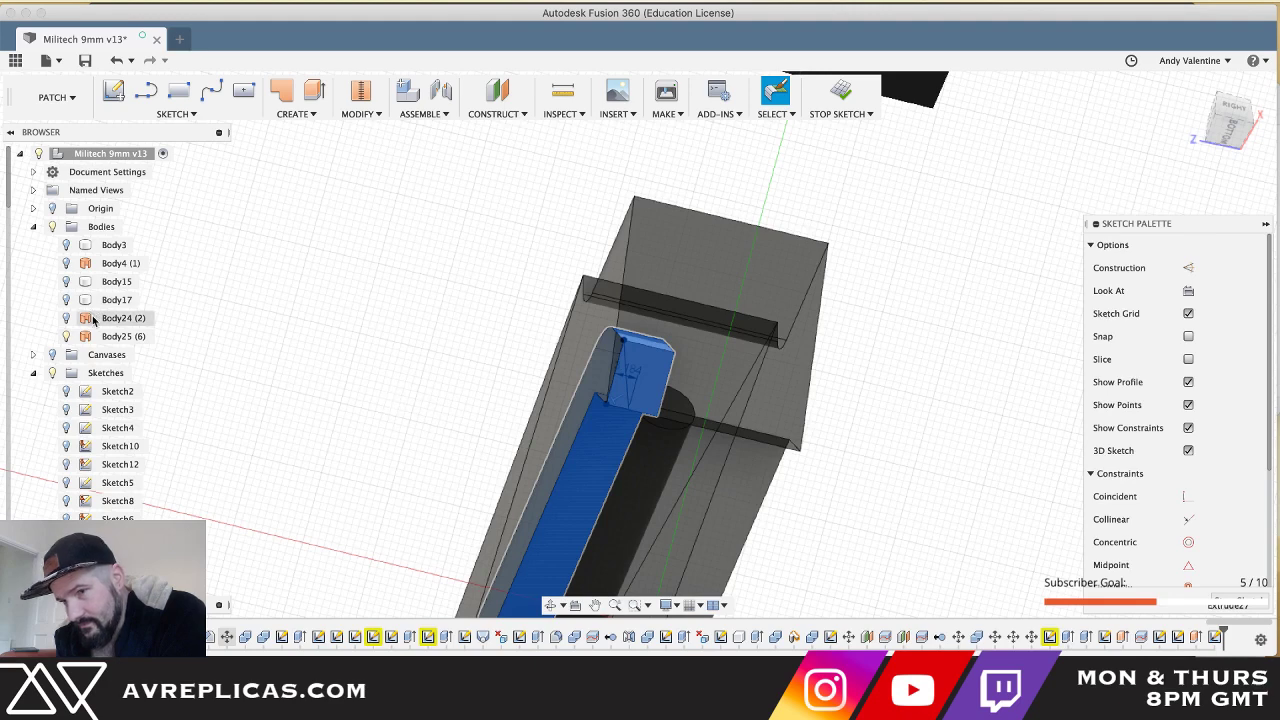
key("Escape")
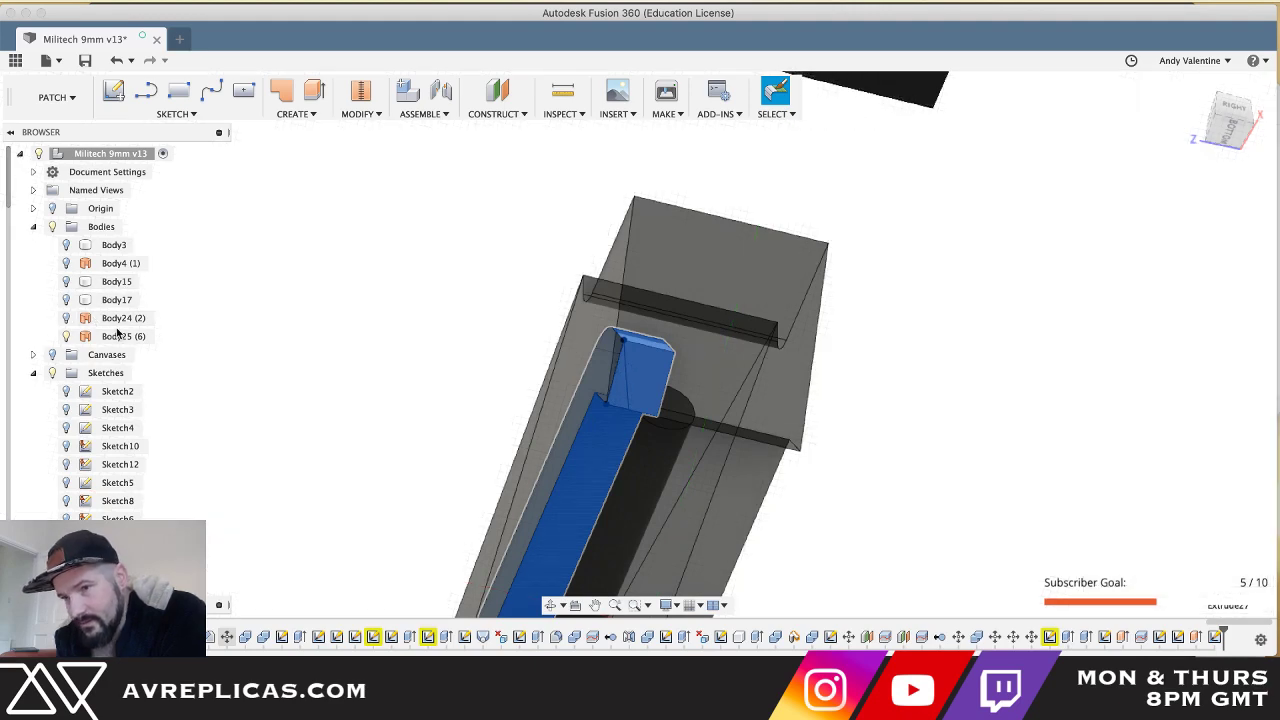
right_click(116, 340)
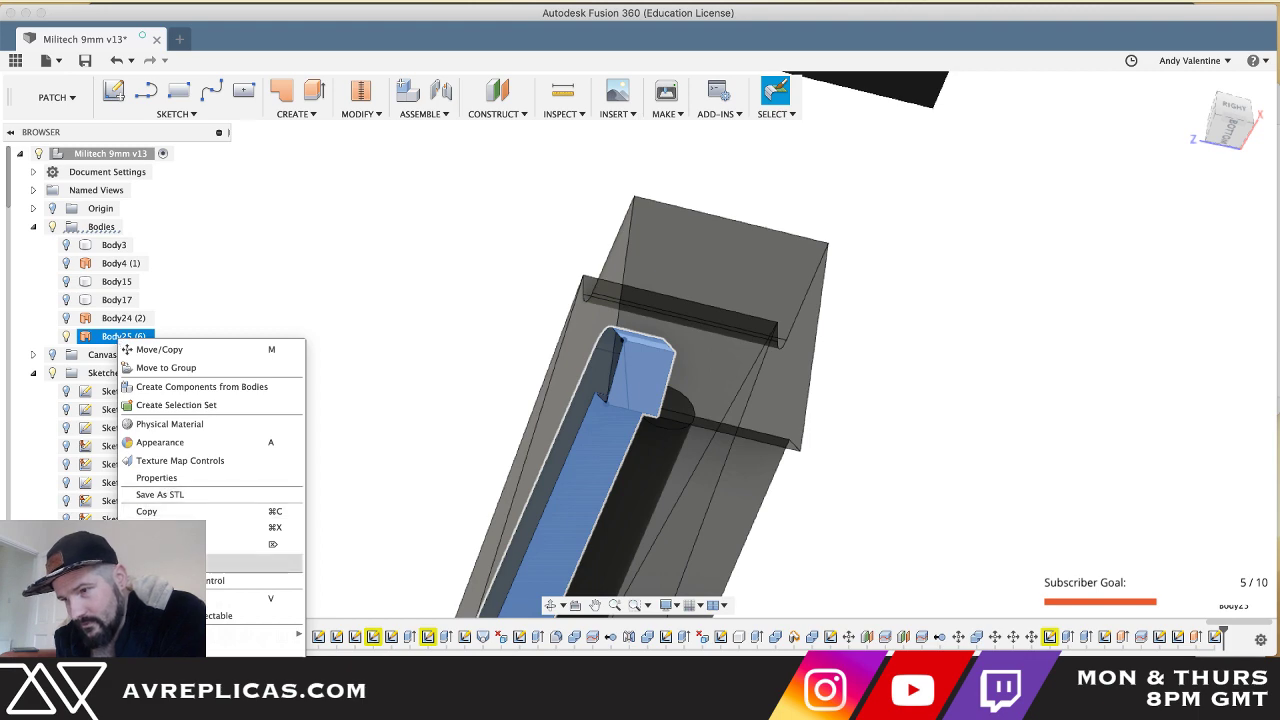
left_click(160, 564)
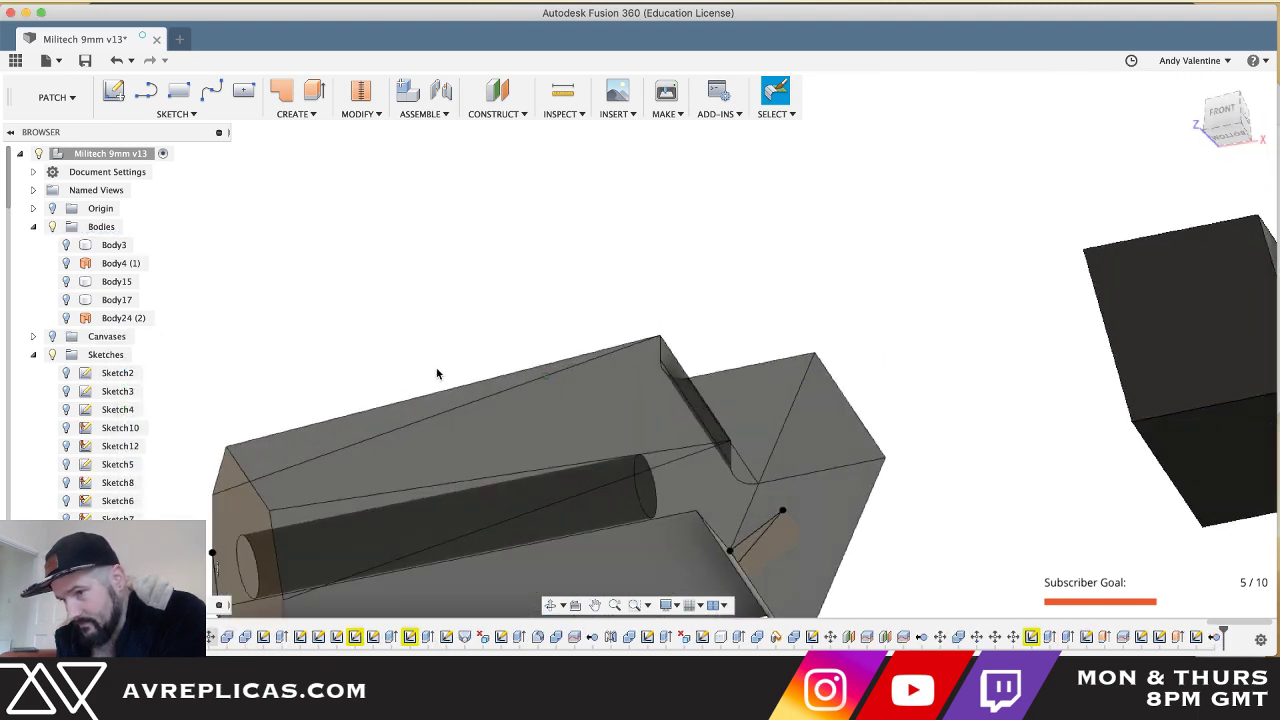
- Show the offset outline sketch, Sketch56, again and switch back to the Model workspace
scroll(116, 414, "down", 10)
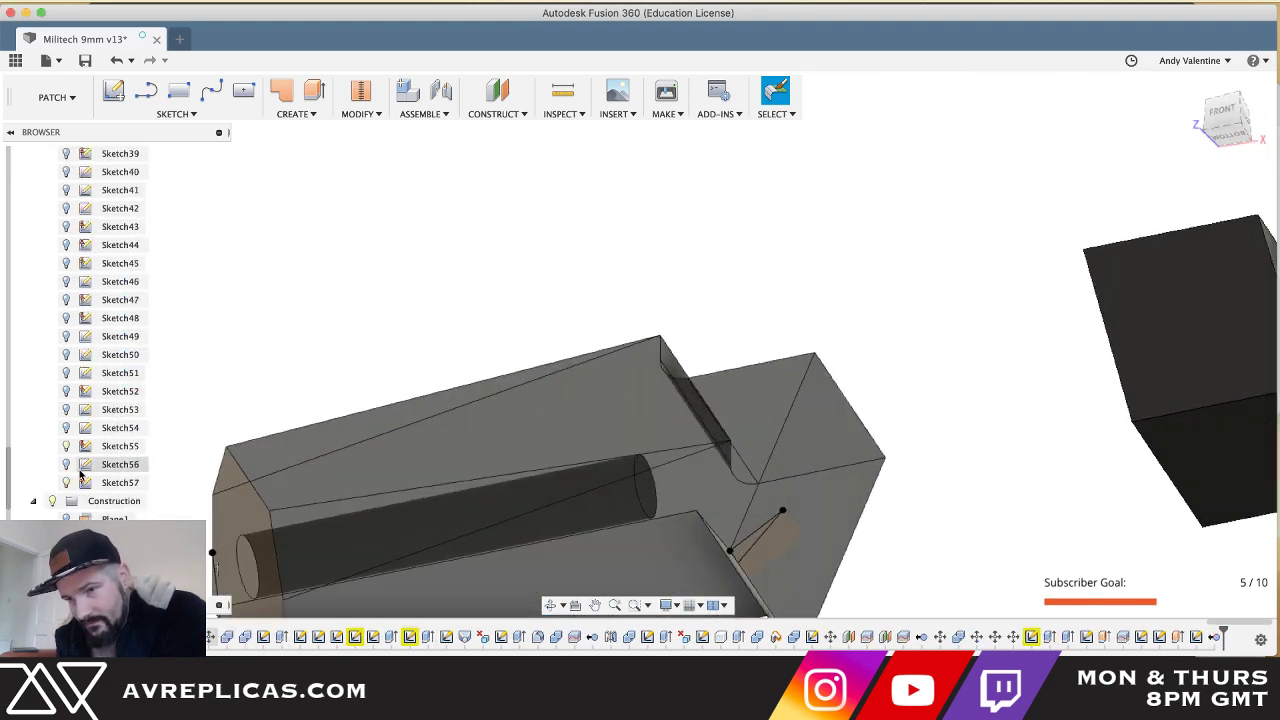
left_click(66, 465)
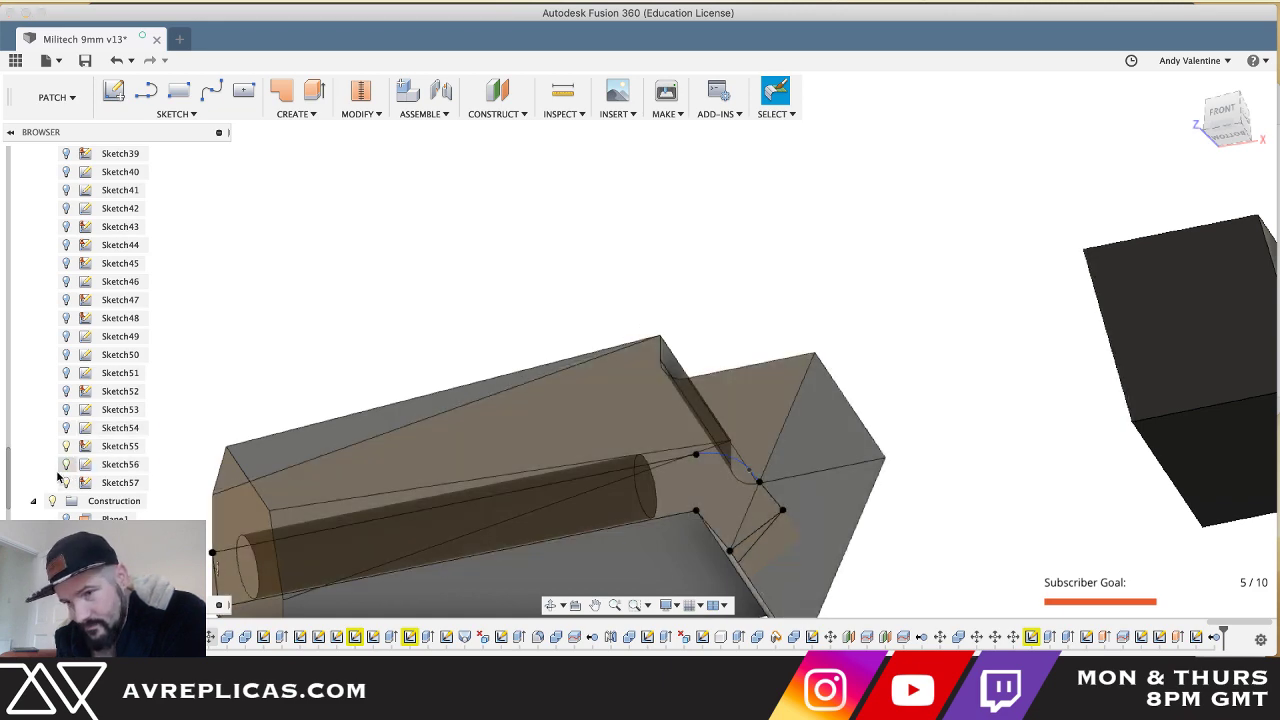
middle_click_drag(599, 243, 609, 286, "shift")
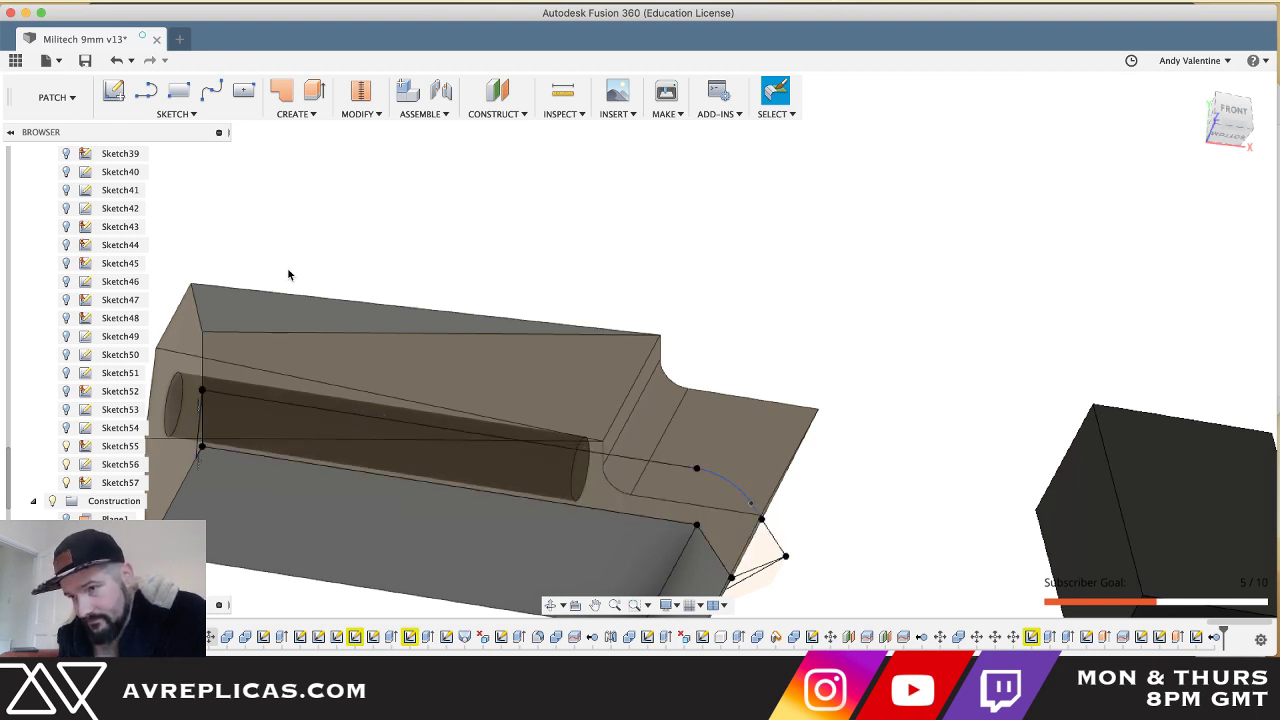
left_click(57, 97)
left_click(61, 138)
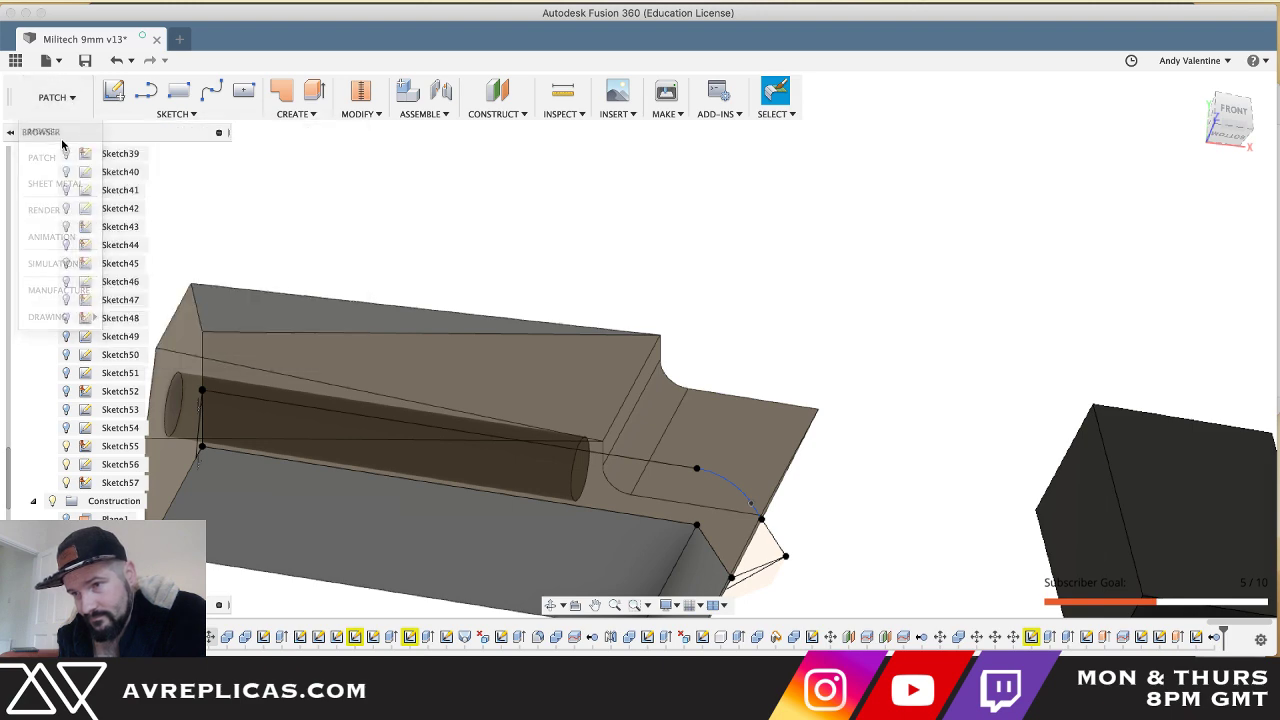
- Try a loft cut between the two triangular end profiles, using the curved offset outline as the rail
middle_click_drag(343, 206, 317, 254, "shift")
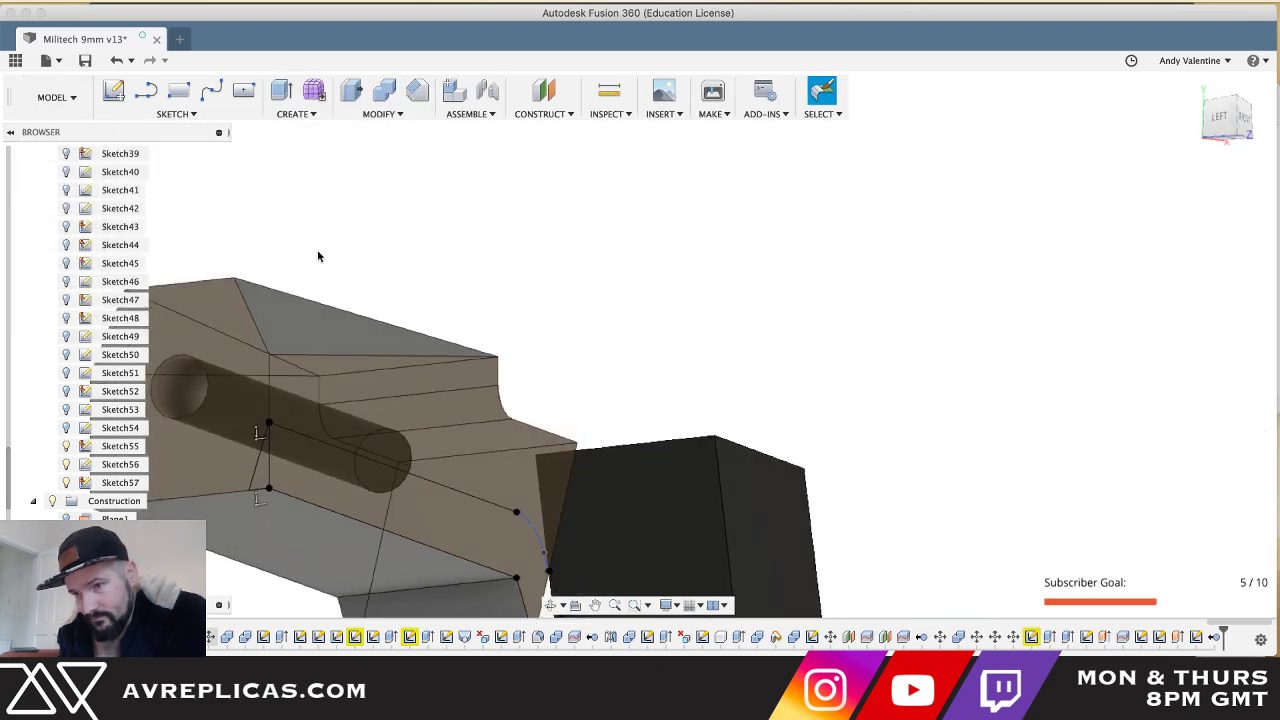
left_click(264, 481)
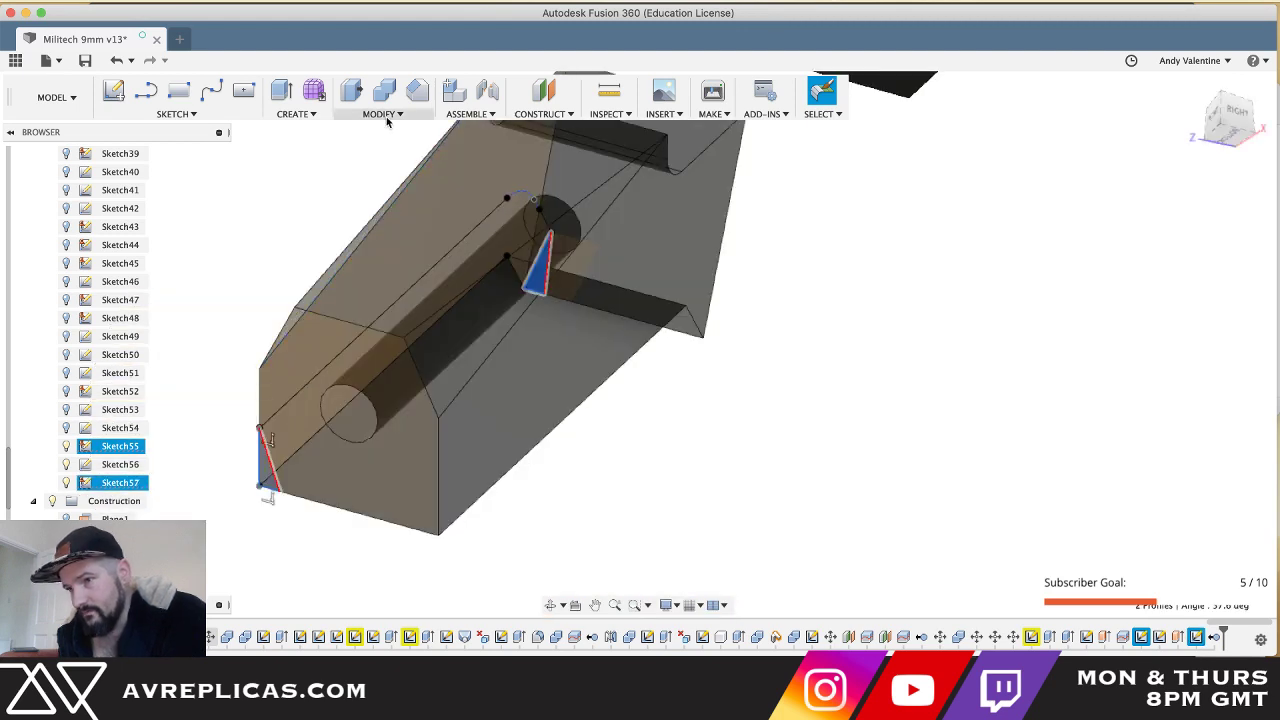
key("Return")
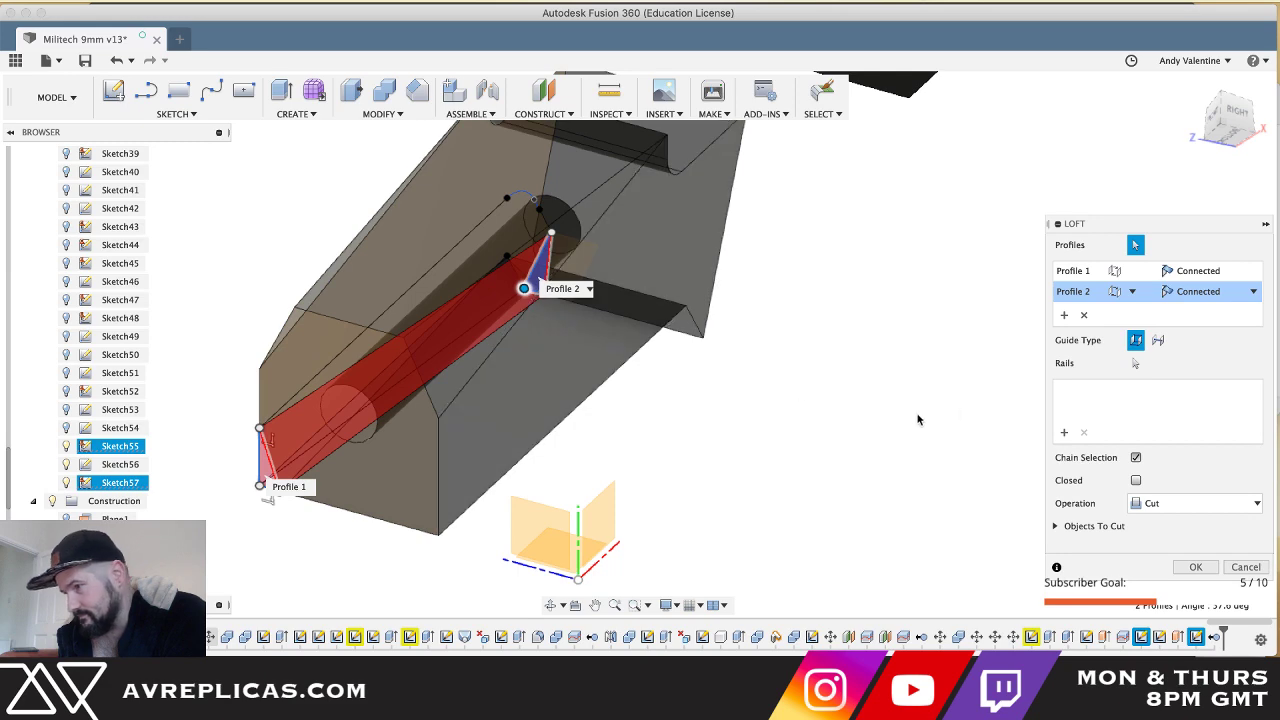
left_click(1066, 433)
middle_click_drag(476, 398, 690, 370, "shift")
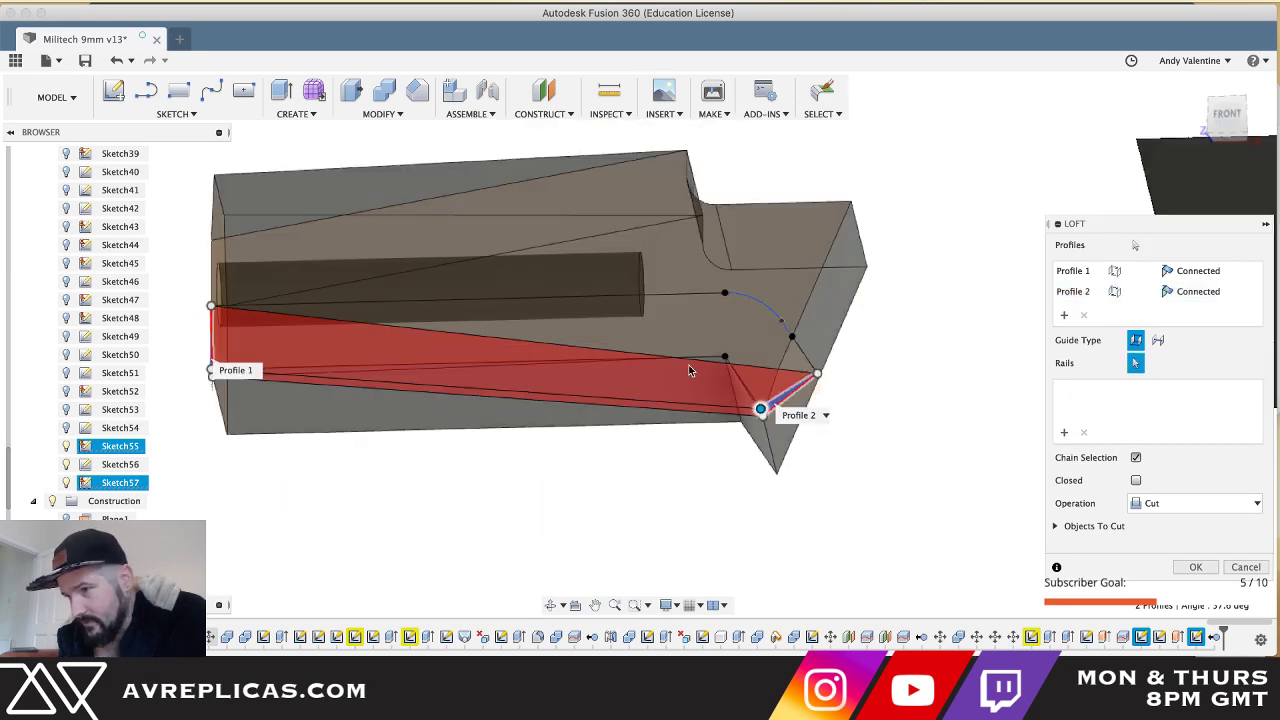
left_click(761, 308)
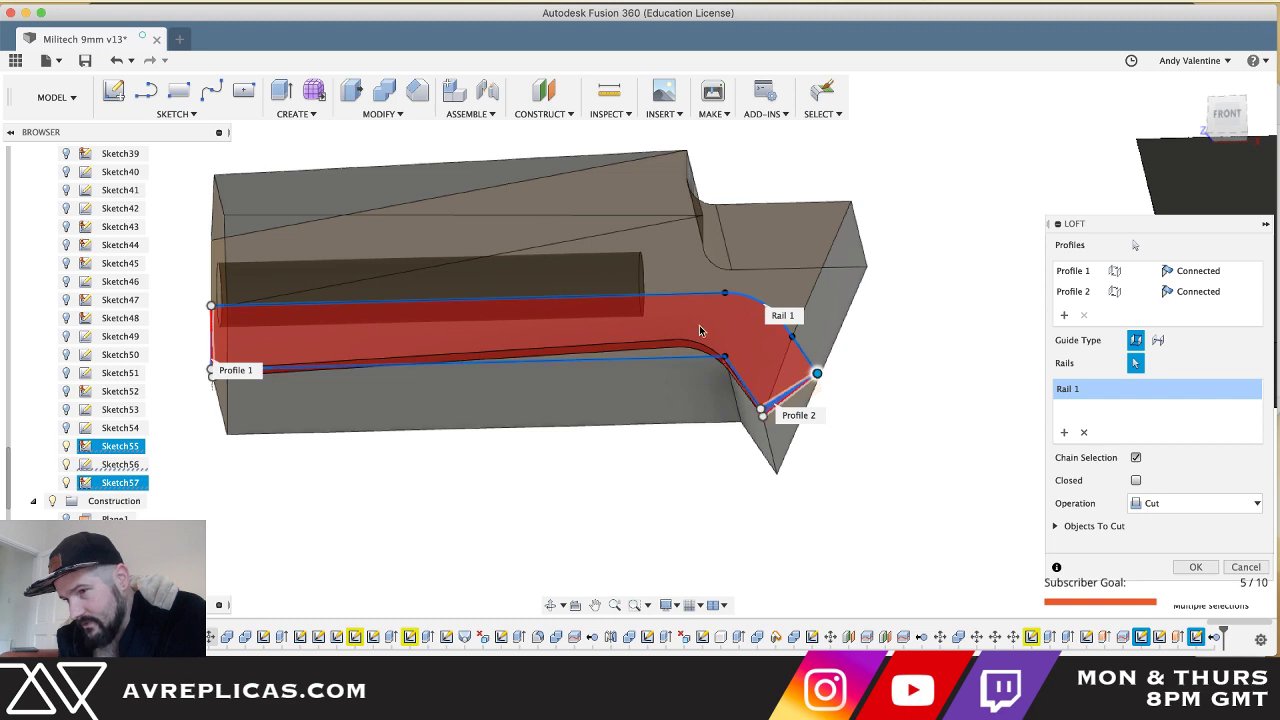
- Inspect the loft preview along the chamber's lower edge from several angles and cancel the loft
middle_click_drag(478, 462, 478, 526, "shift")
scroll(478, 526, "down", 5, "shift")
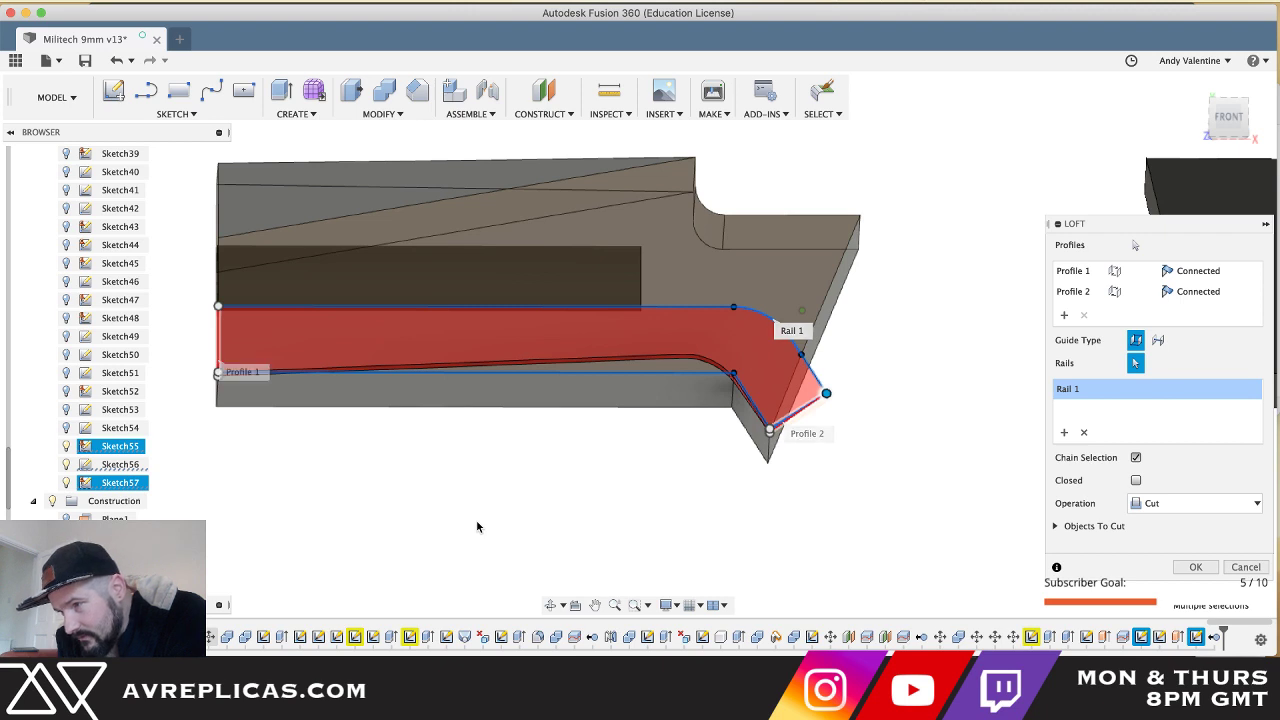
scroll(478, 527, "down", 5, "shift")
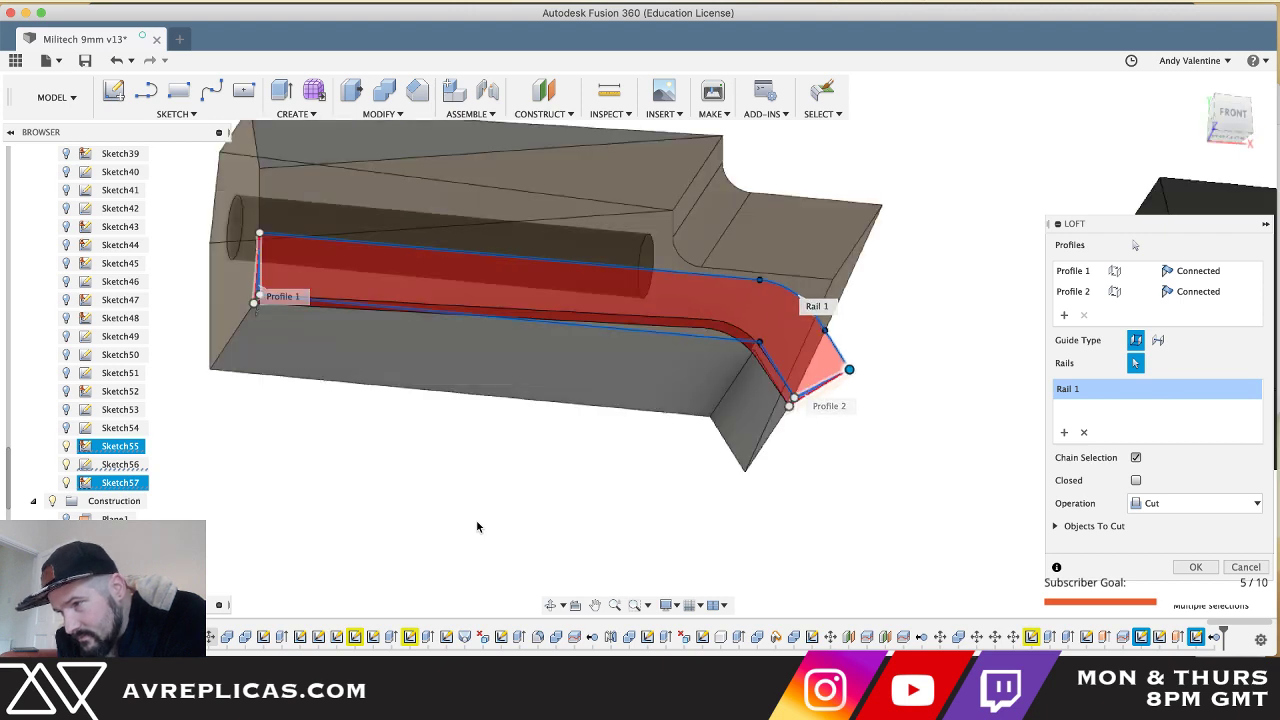
scroll(477, 527, "down", 2, "shift")
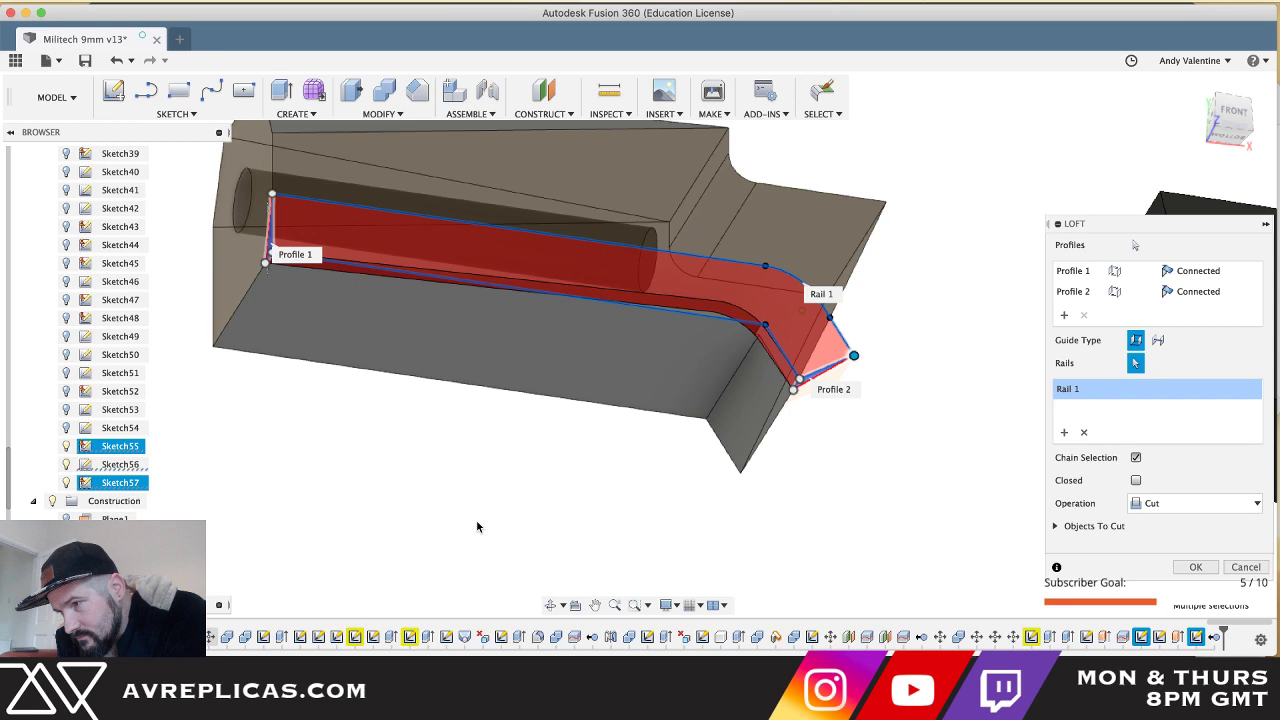
scroll(477, 527, "up", 5, "shift")
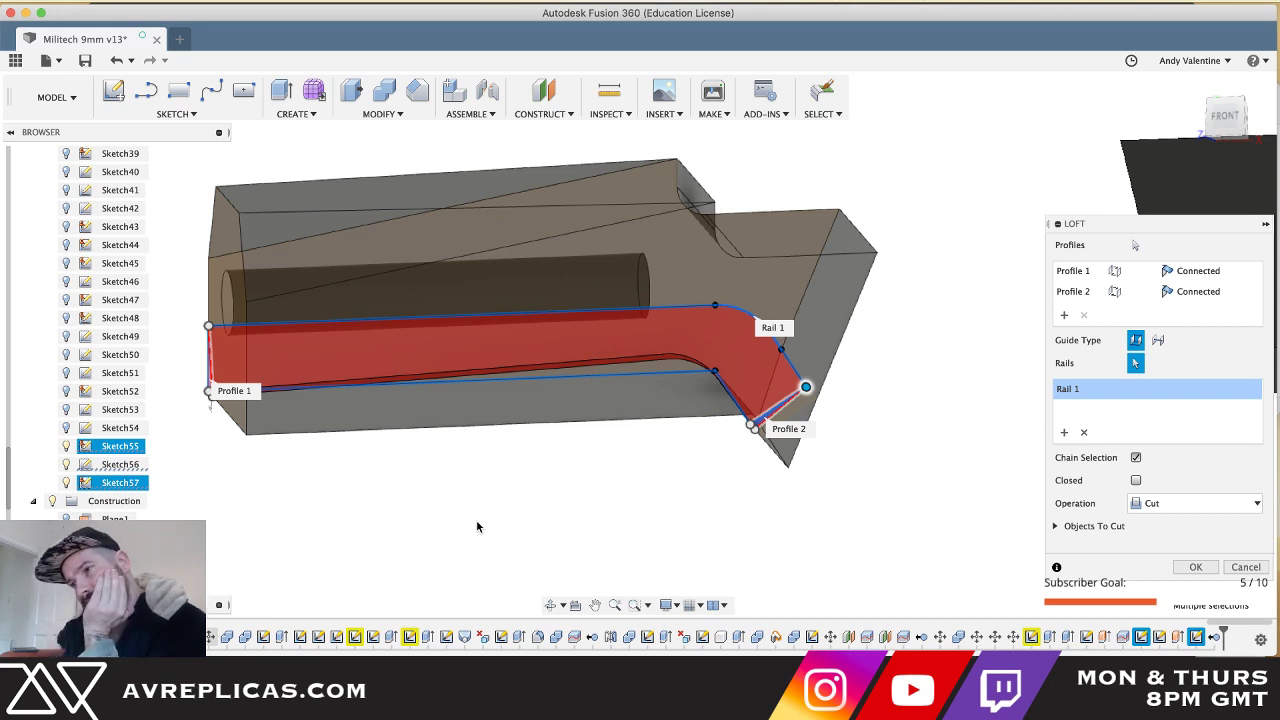
left_click(1250, 569)
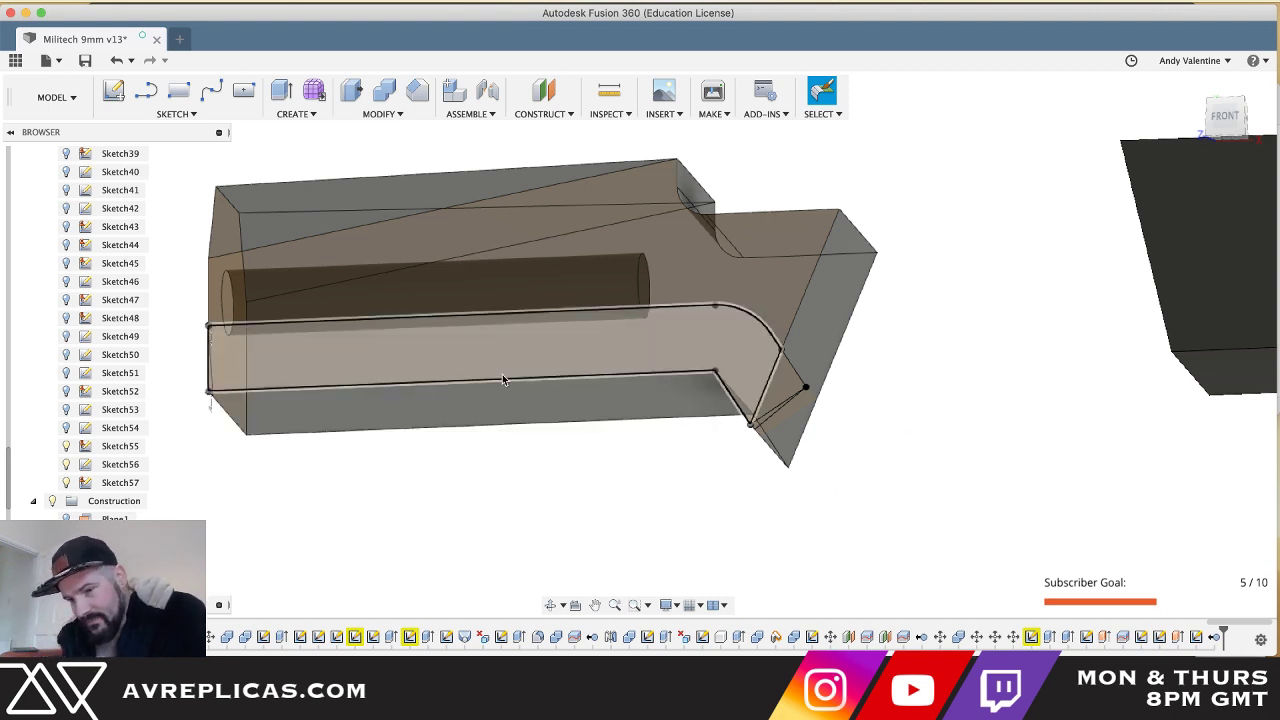
- Cut-extrude the triangular Sketch55 profile -70.733 mm along the chamber's lower edge, up to where the offset outline starts to curve
middle_click_drag(503, 379, 503, 379, "shift")
key("e")
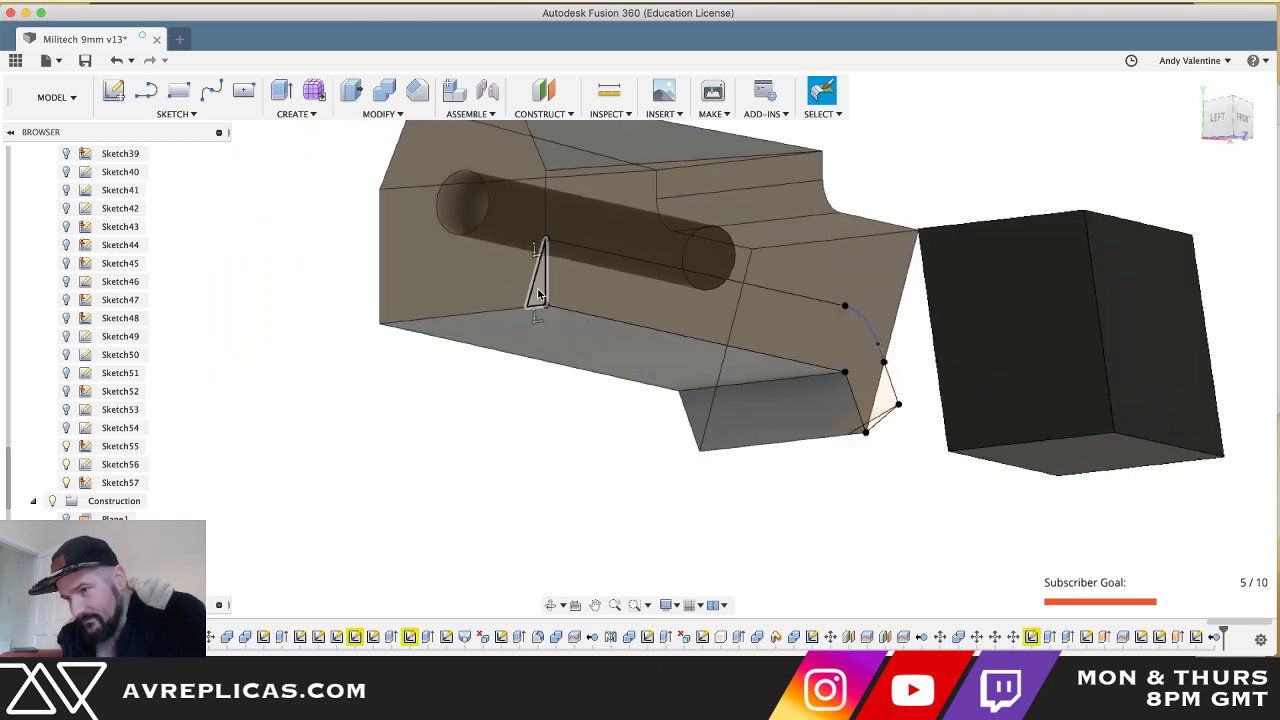
left_click(538, 293)
middle_click_drag(538, 293, 537, 291, "shift")
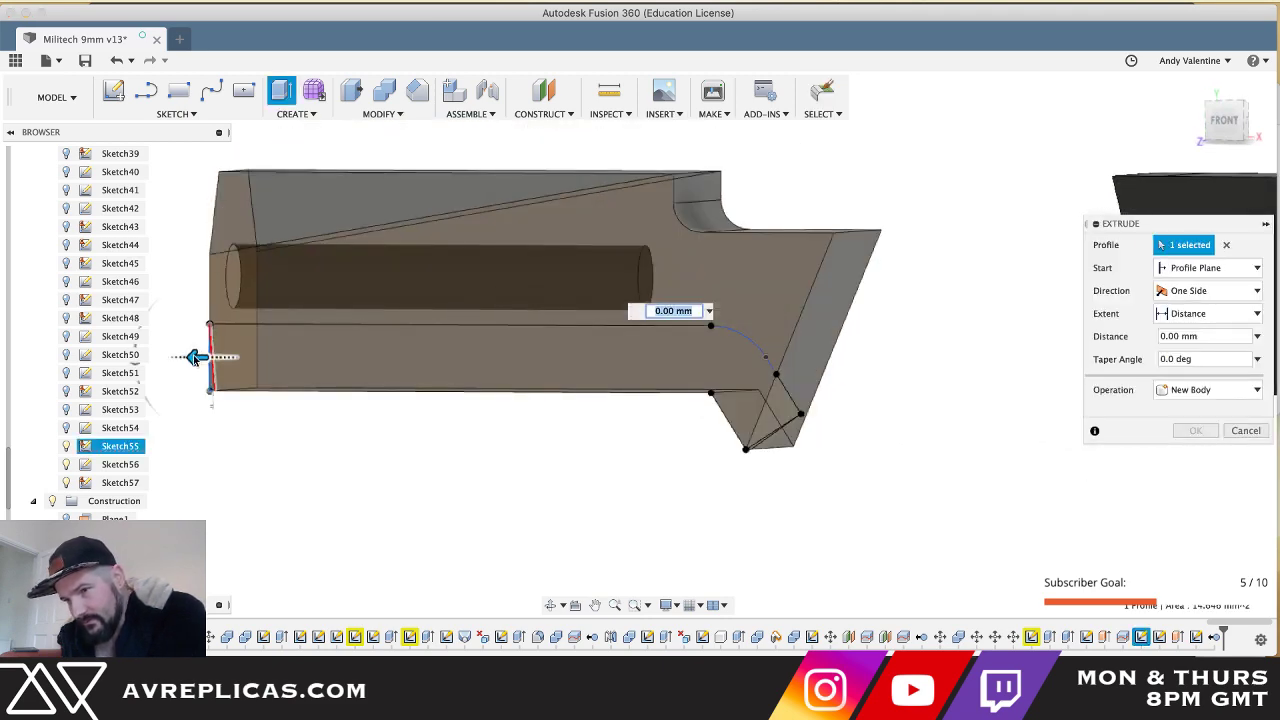
left_click_drag(194, 358, 686, 355)
scroll(686, 355, "up", 5)
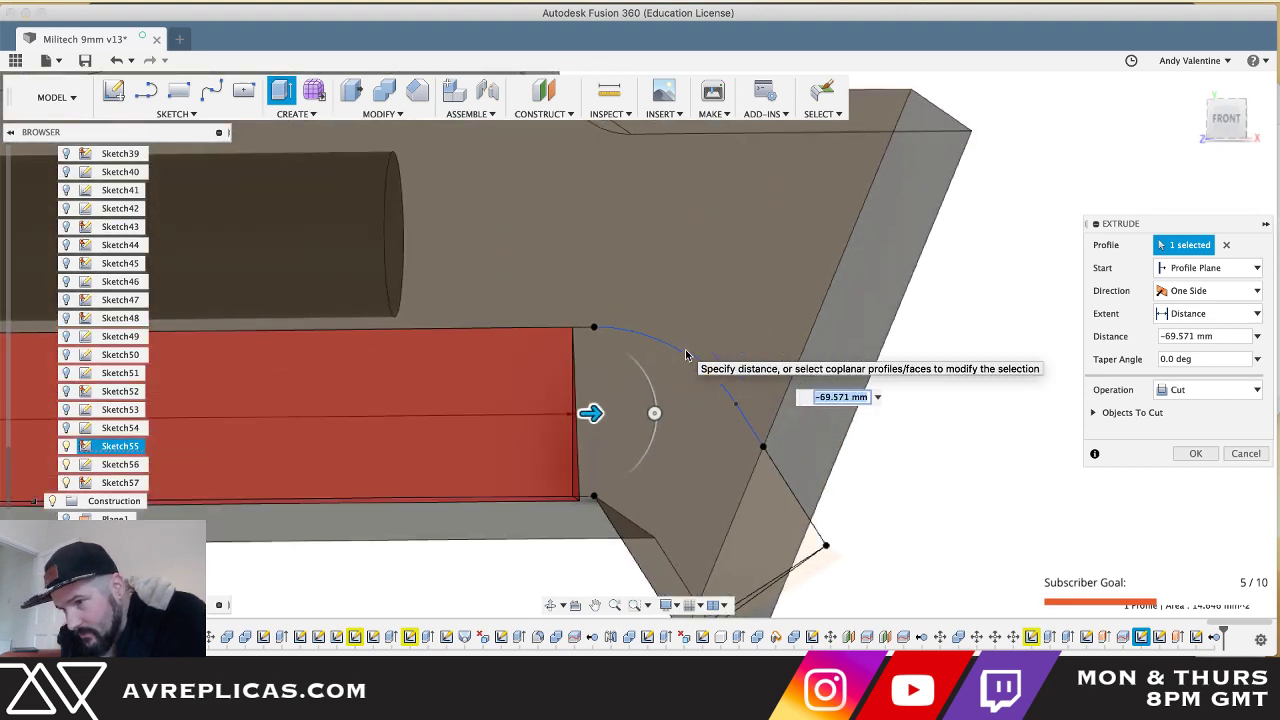
scroll(686, 355, "up", 2)
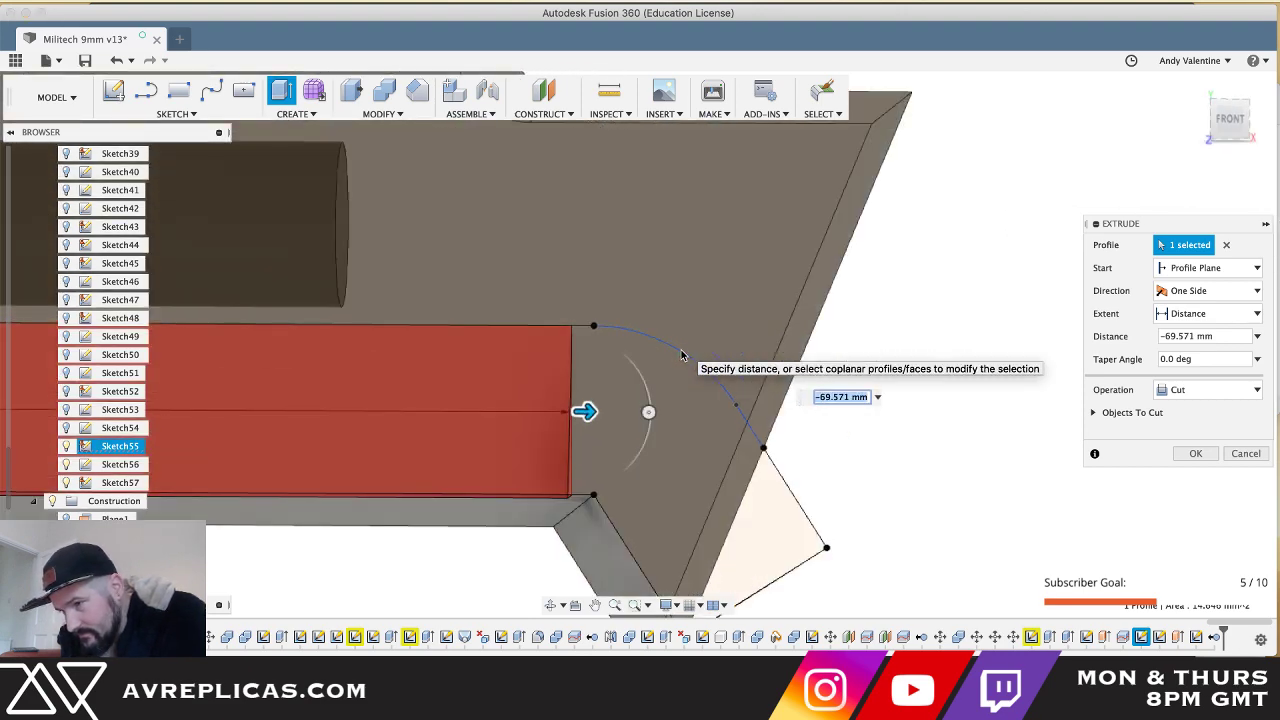
left_click_drag(587, 411, 609, 411)
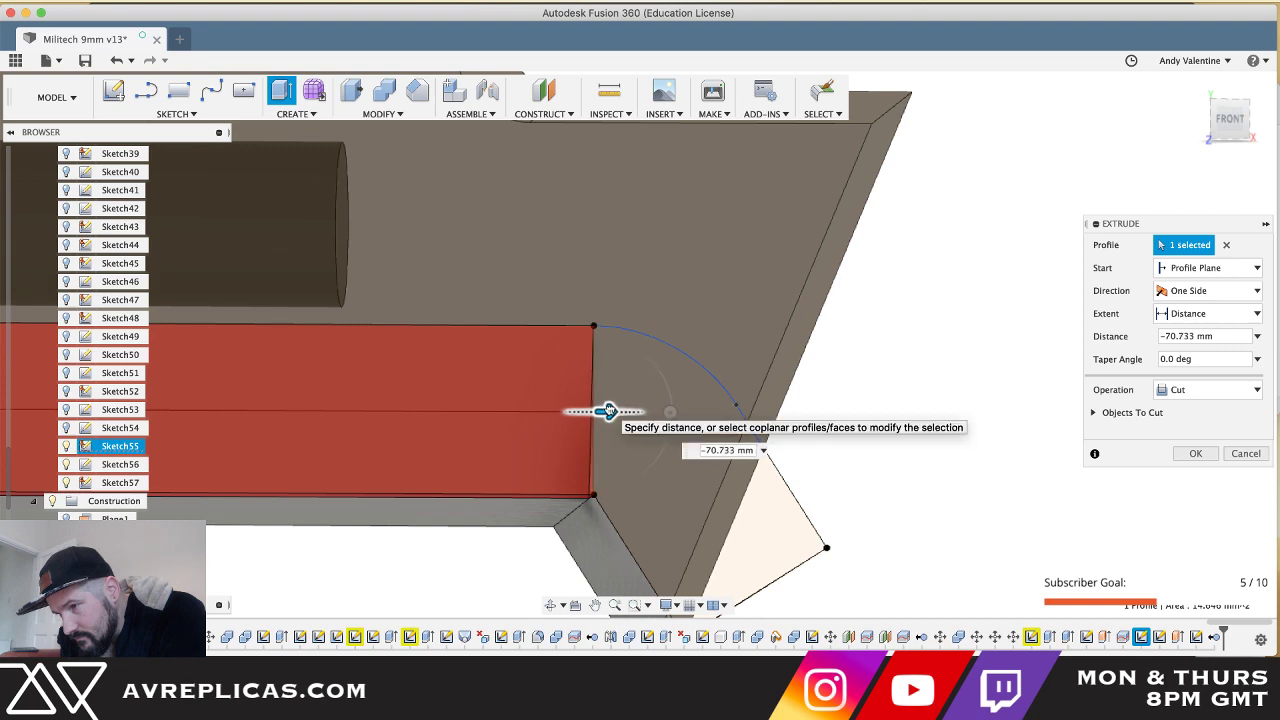
key("Return")
- Cut-extrude the triangular Sketch57 profile along the angled lower edge, back to the end of the outline's curve
middle_click_drag(609, 410, 690, 533, "shift")
left_click(709, 561)
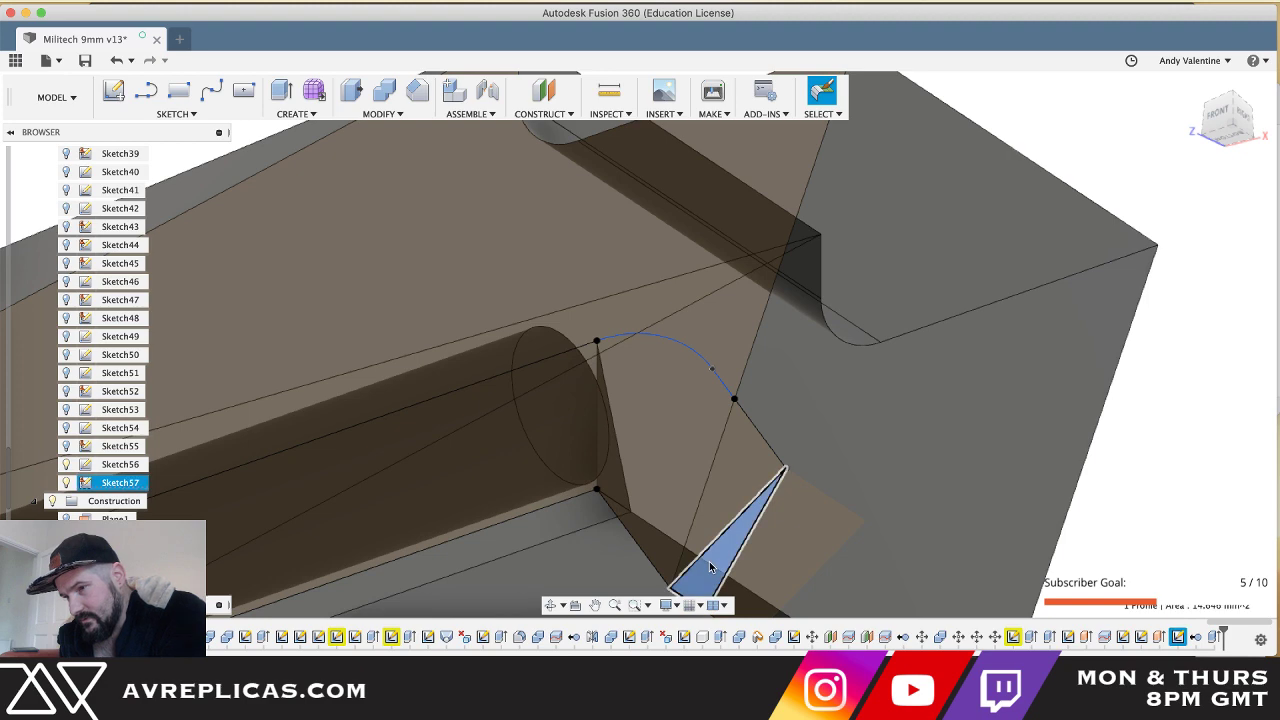
key("e")
left_click_drag(755, 545, 660, 420)
key("Return")
middle_click_drag(661, 422, 662, 426, "shift")
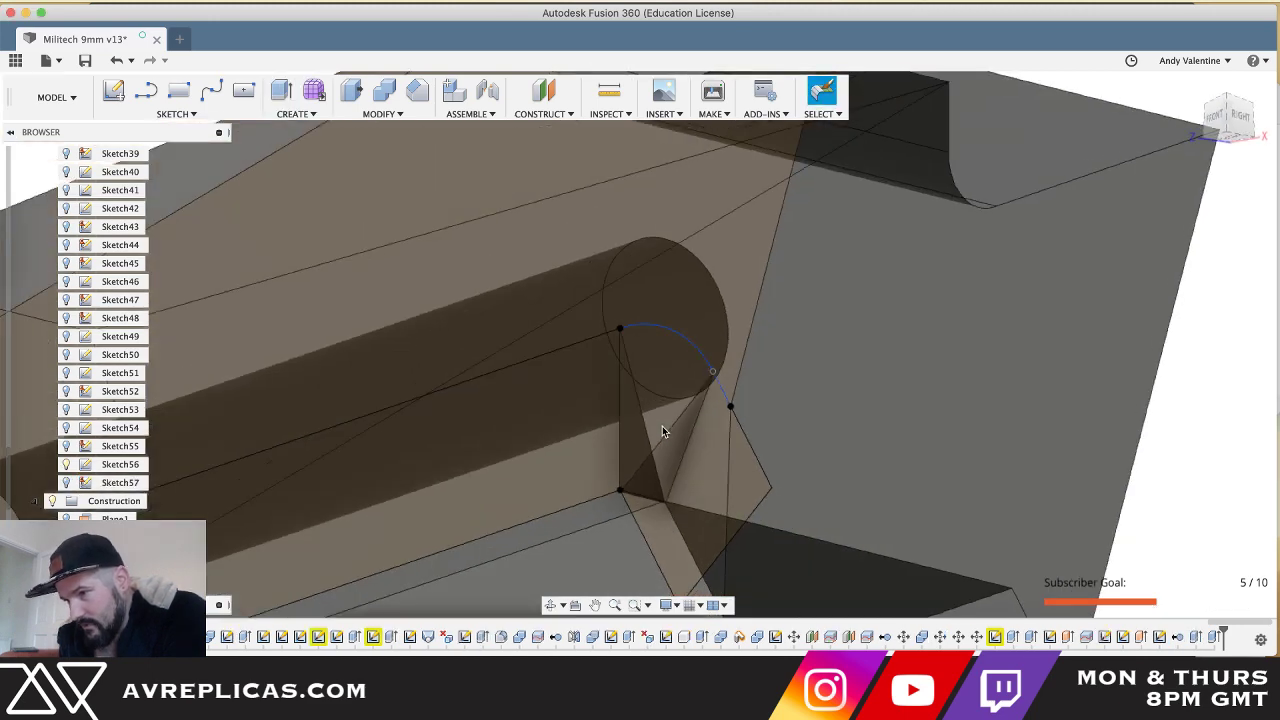
- Loft a cut between the two triangular end faces at the chamber's lower corner, using the curved outline in Sketch56 as the rail
left_click(67, 466)
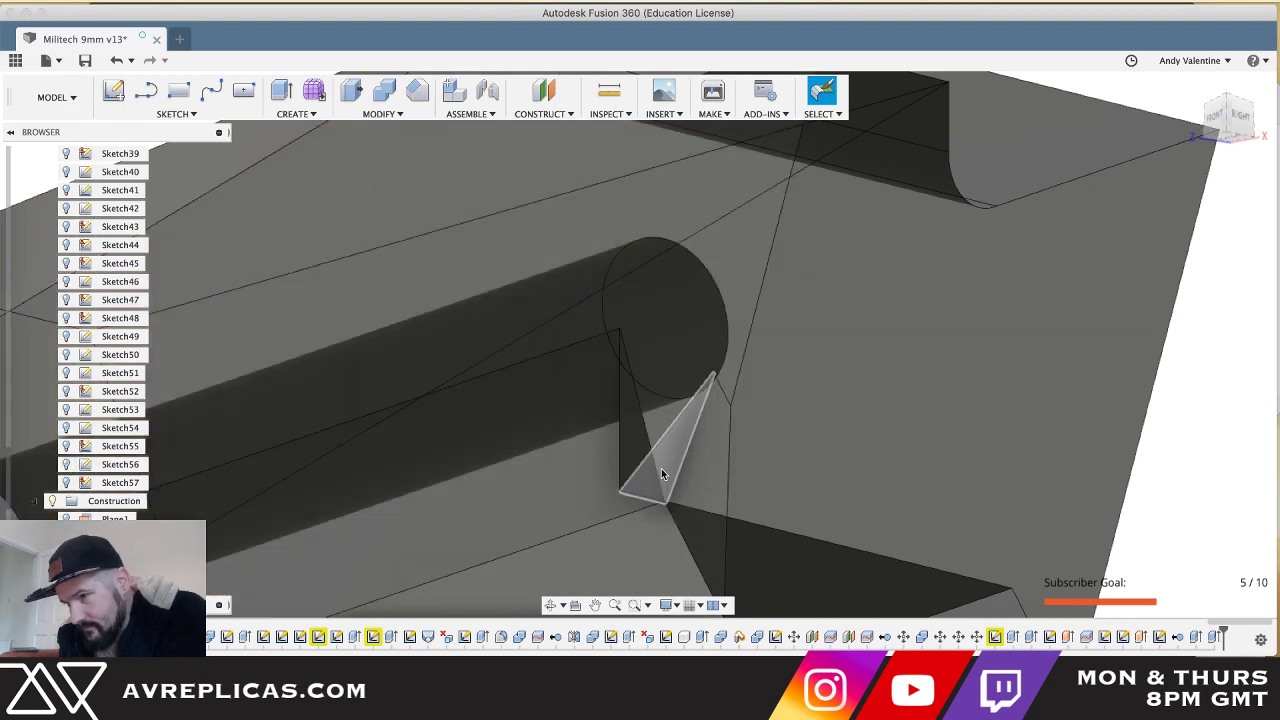
left_click(663, 468)
middle_click_drag(663, 466, 663, 466, "shift")
left_click(654, 452, "shift")
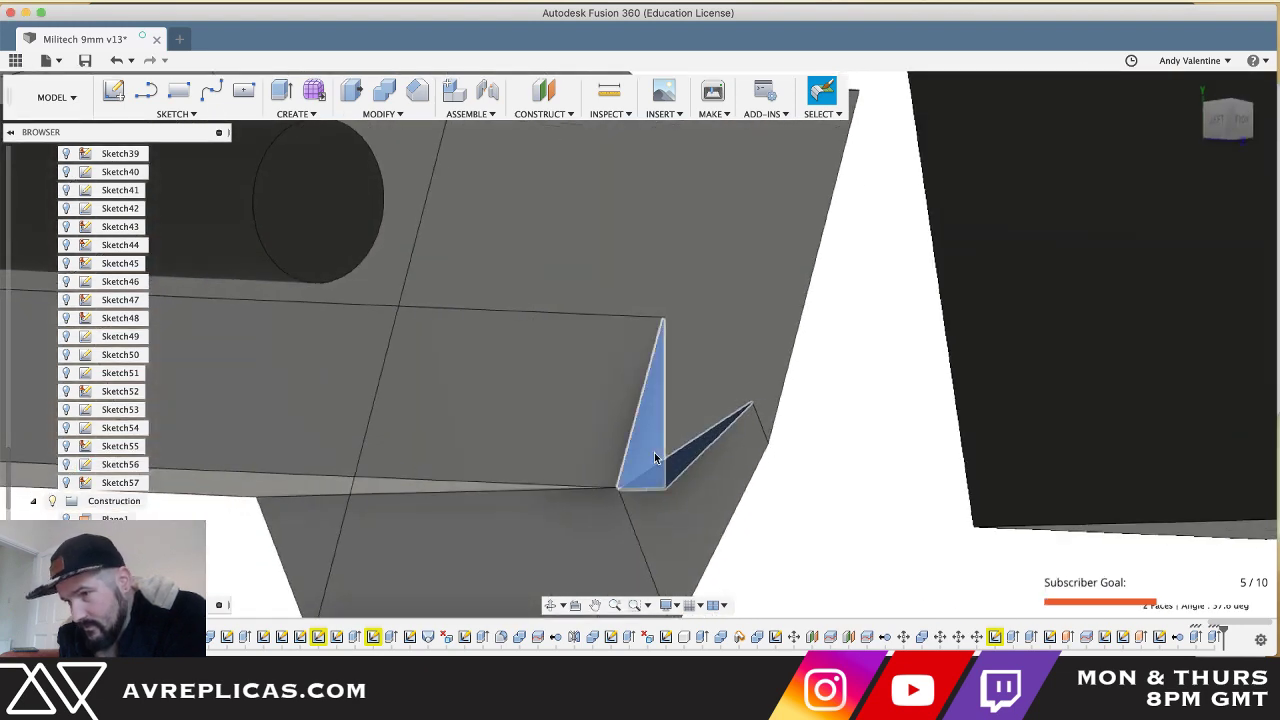
left_click(65, 484)
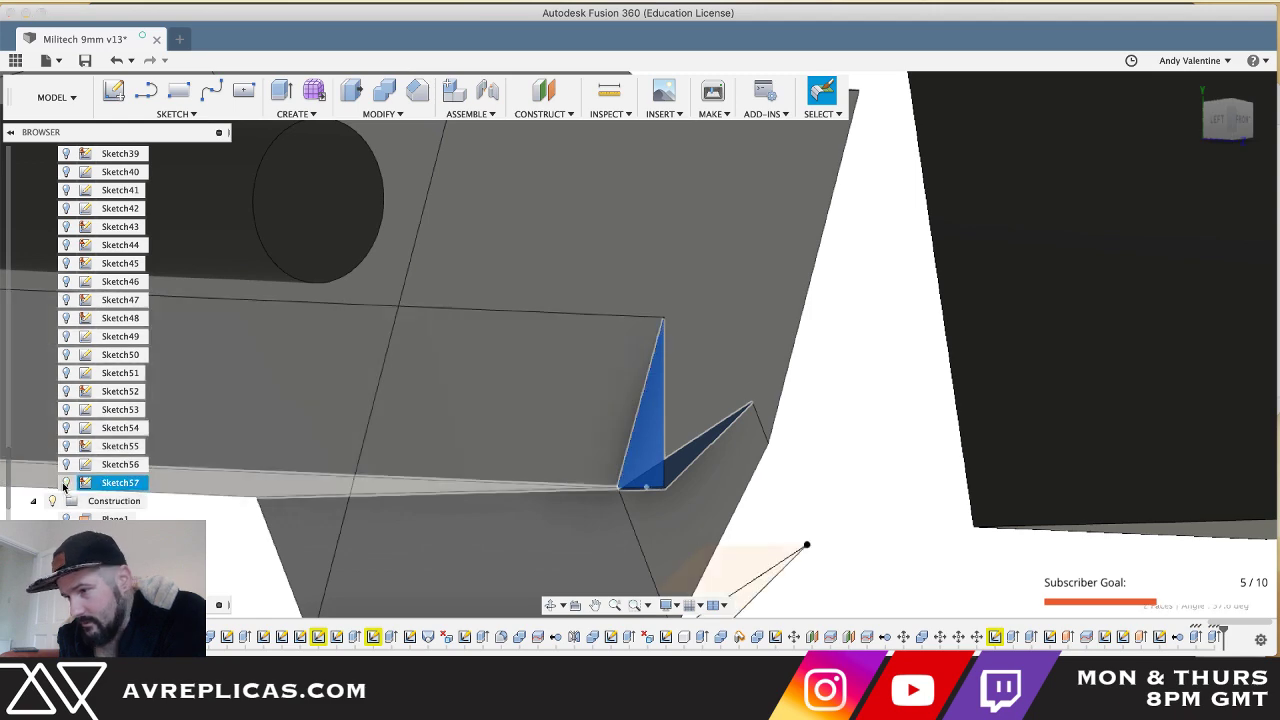
left_click(296, 113)
left_click(290, 211)
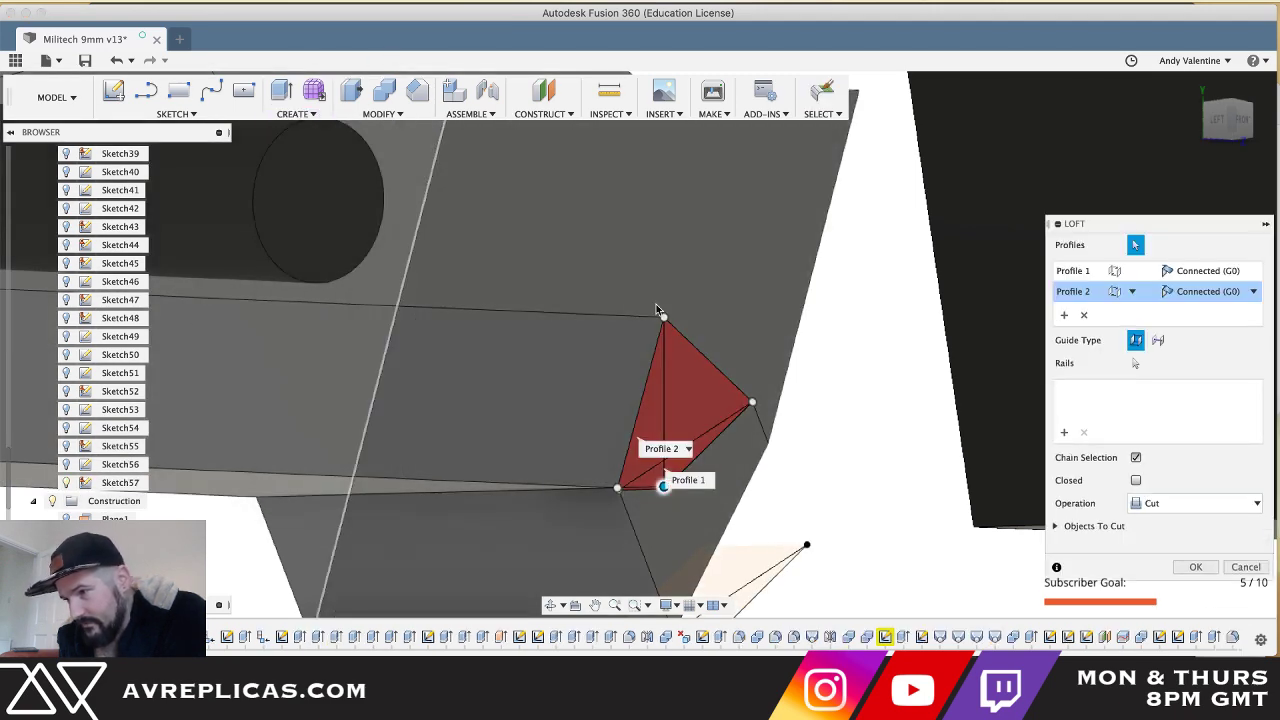
left_click(1136, 363)
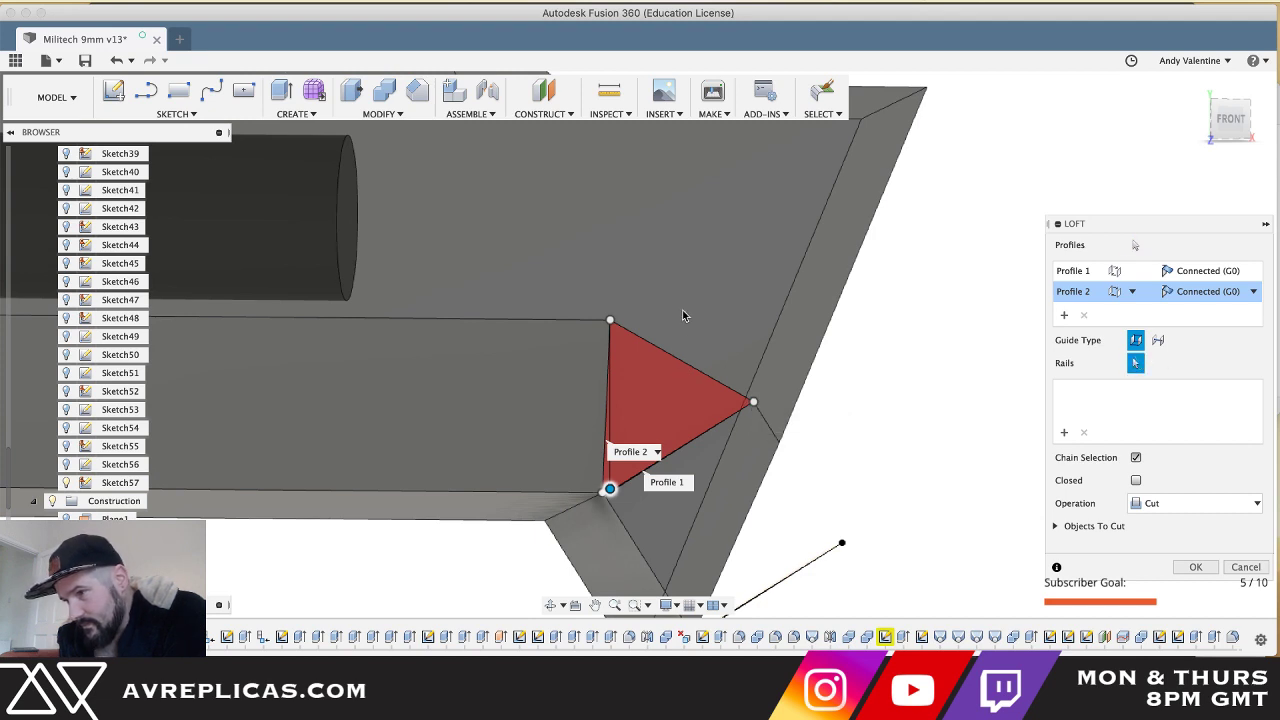
left_click(65, 466)
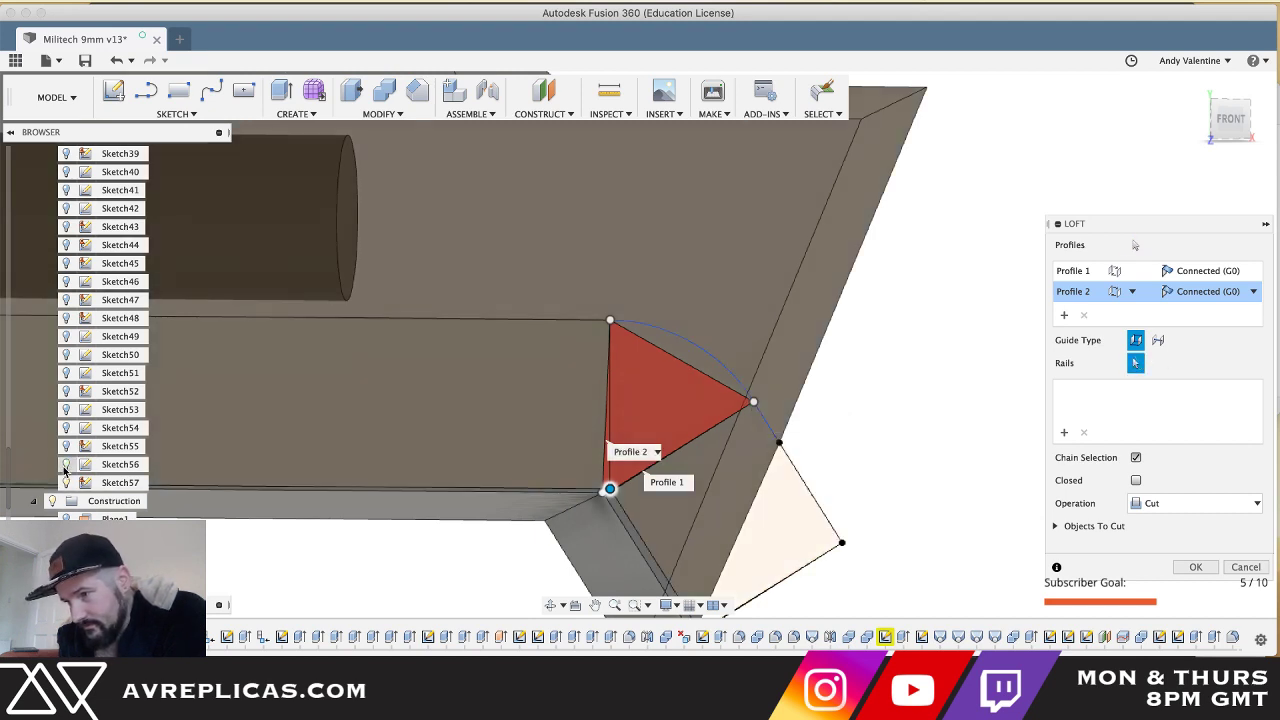
left_click(642, 328)
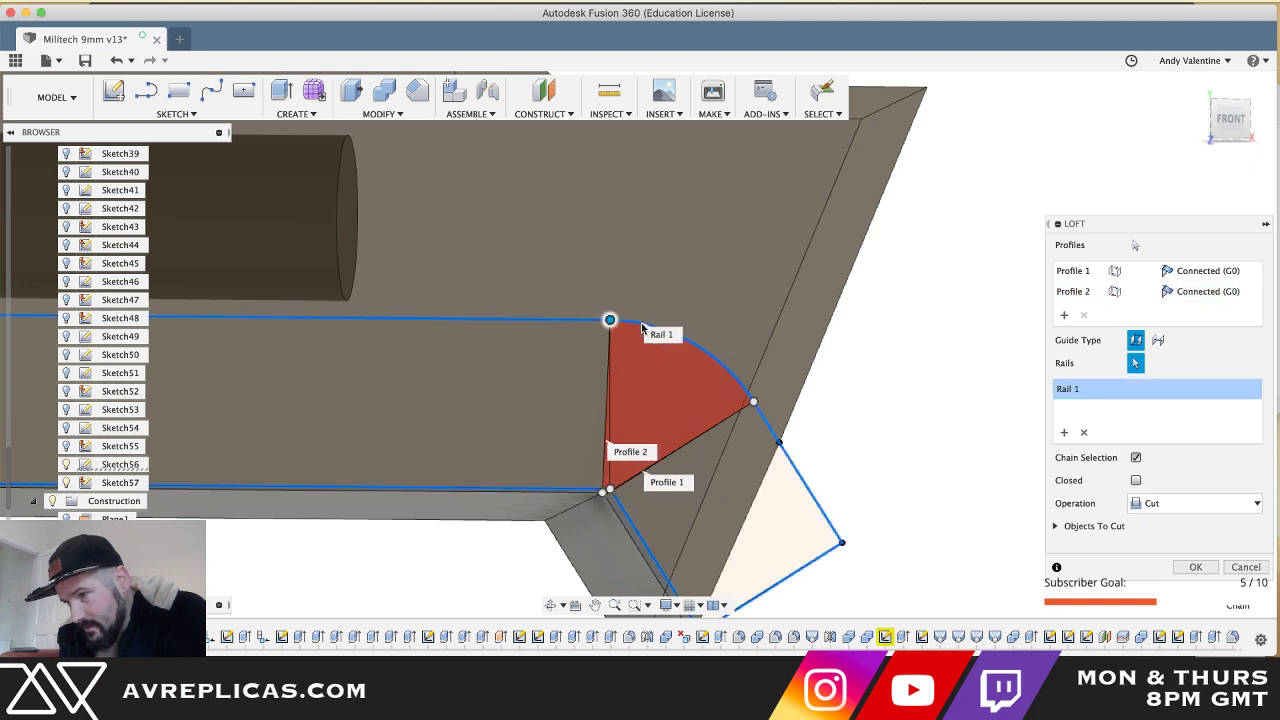
left_click(1194, 567)
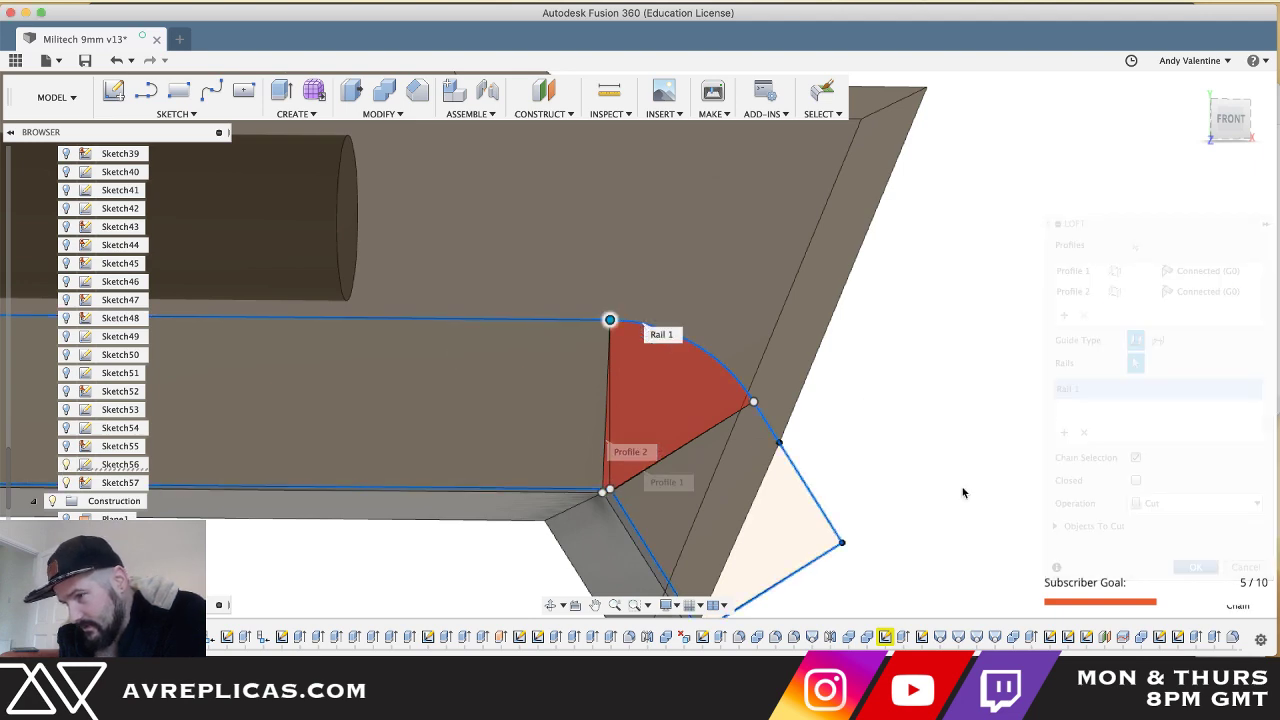
middle_click_drag(988, 478, 990, 485, "shift")
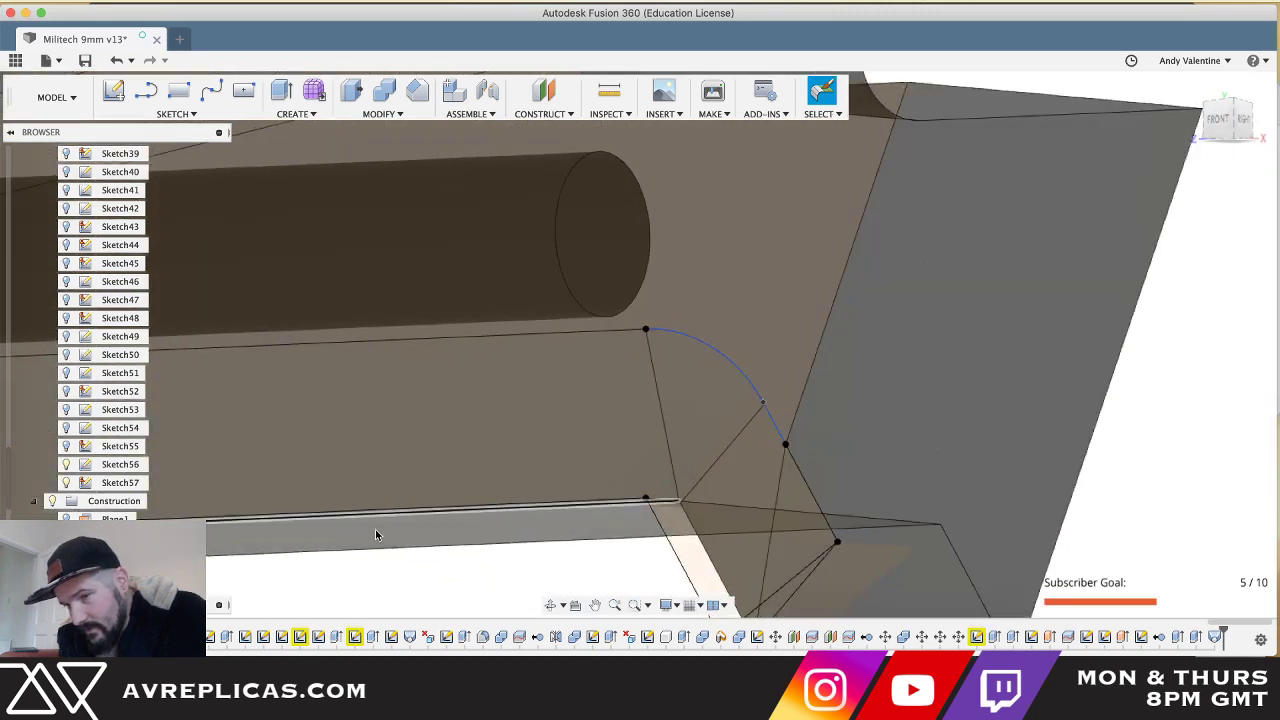
- Hide Sketch56 and Sketch57 and delete the leftover thin sliver beneath the lofted corner
left_click(66, 464)
left_click(66, 481)
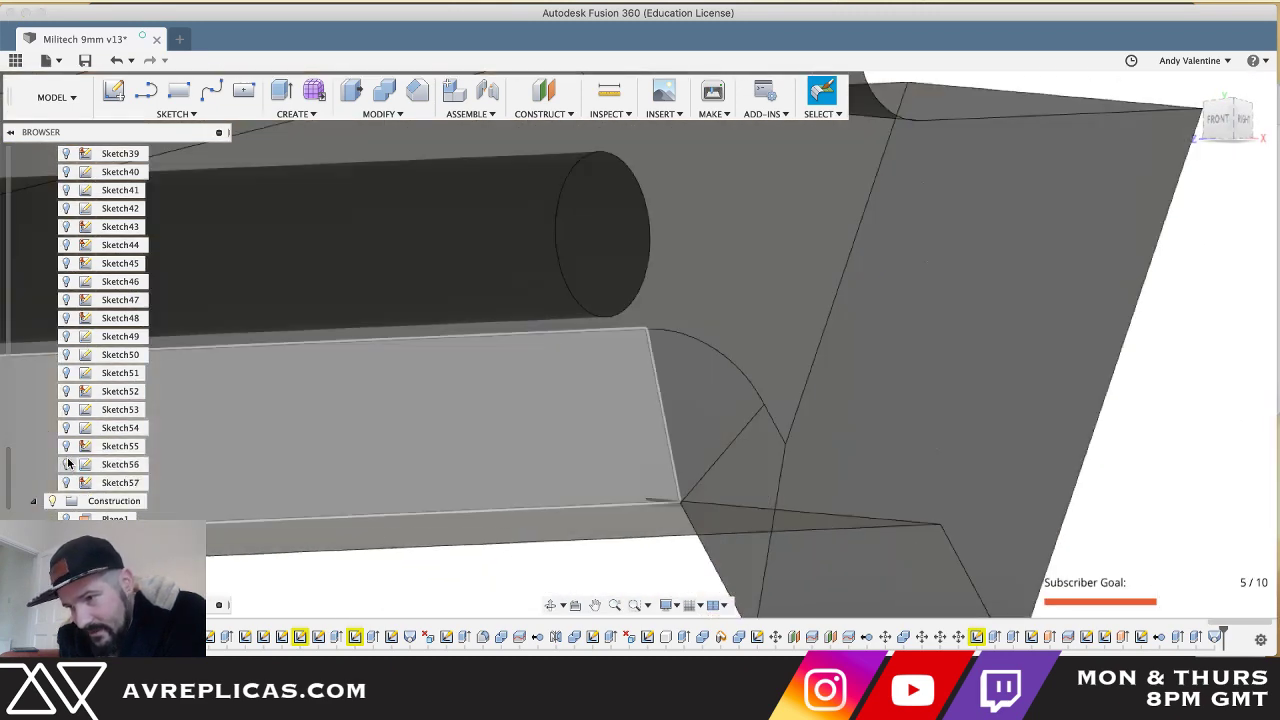
scroll(752, 519, "up", 5)
mouse_move(752, 519)
middle_mouse_down()
mouse_move(563, 512)
mouse_move(561, 500)
middle_mouse_up()
left_click(560, 502)
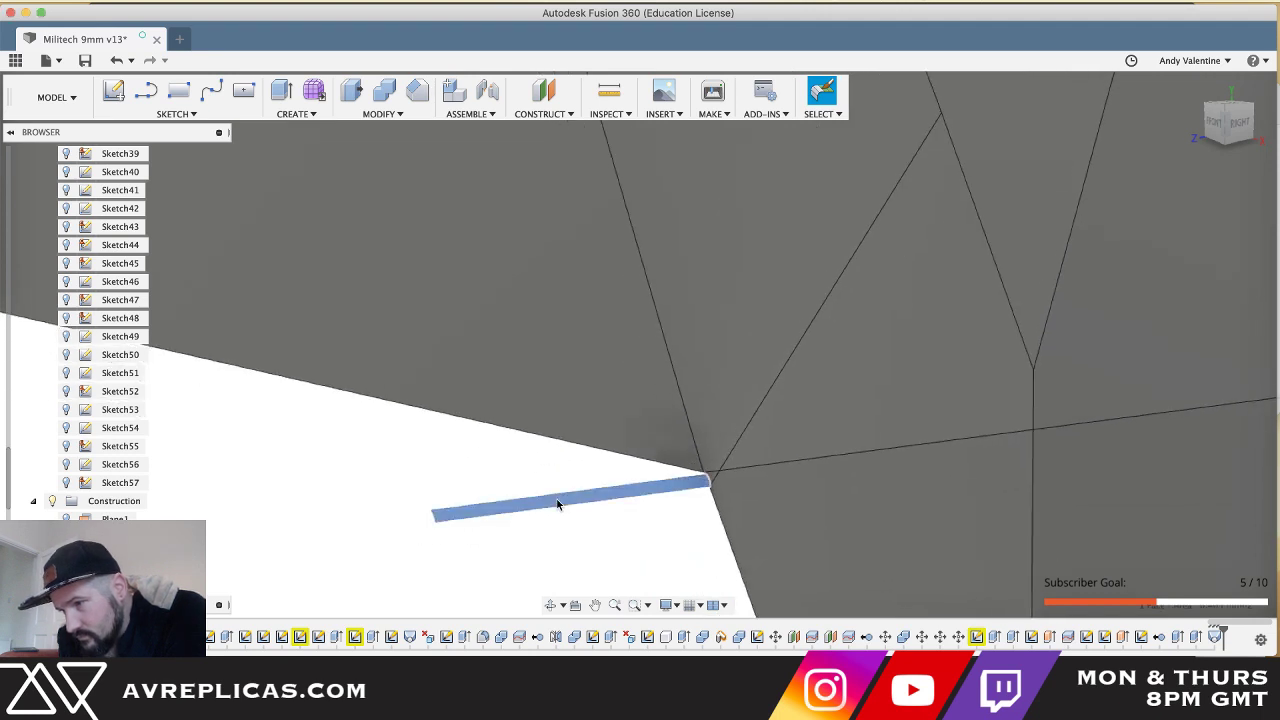
key("Delete")
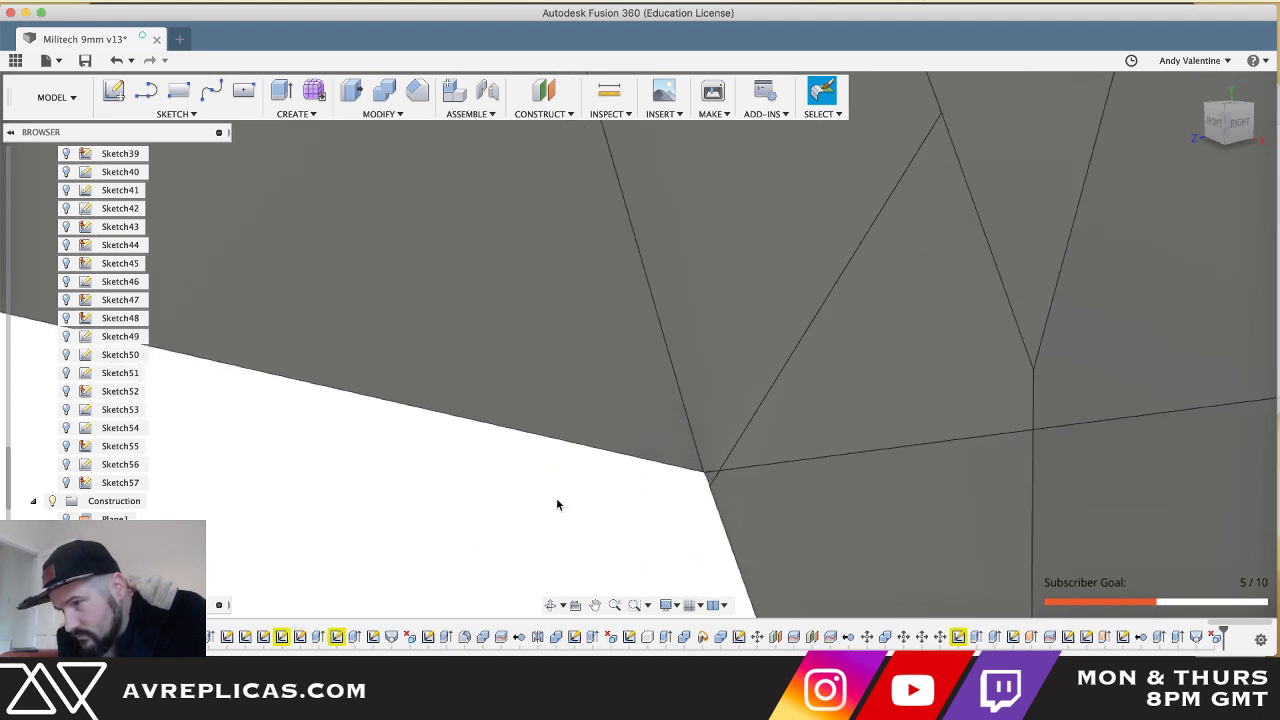
- Show the hidden second chamber body, Chamber (1), behind the chamfered front part
scroll(557, 504, "down", 10)
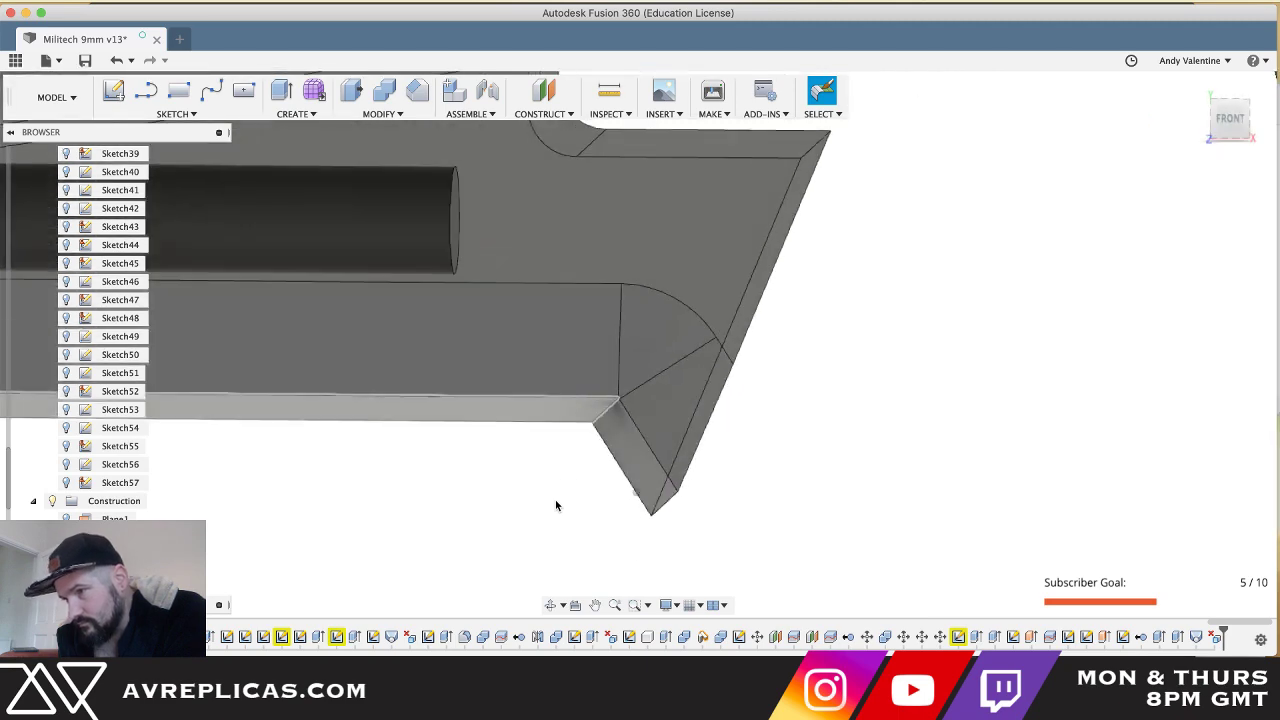
scroll(556, 505, "left", 10, "shift")
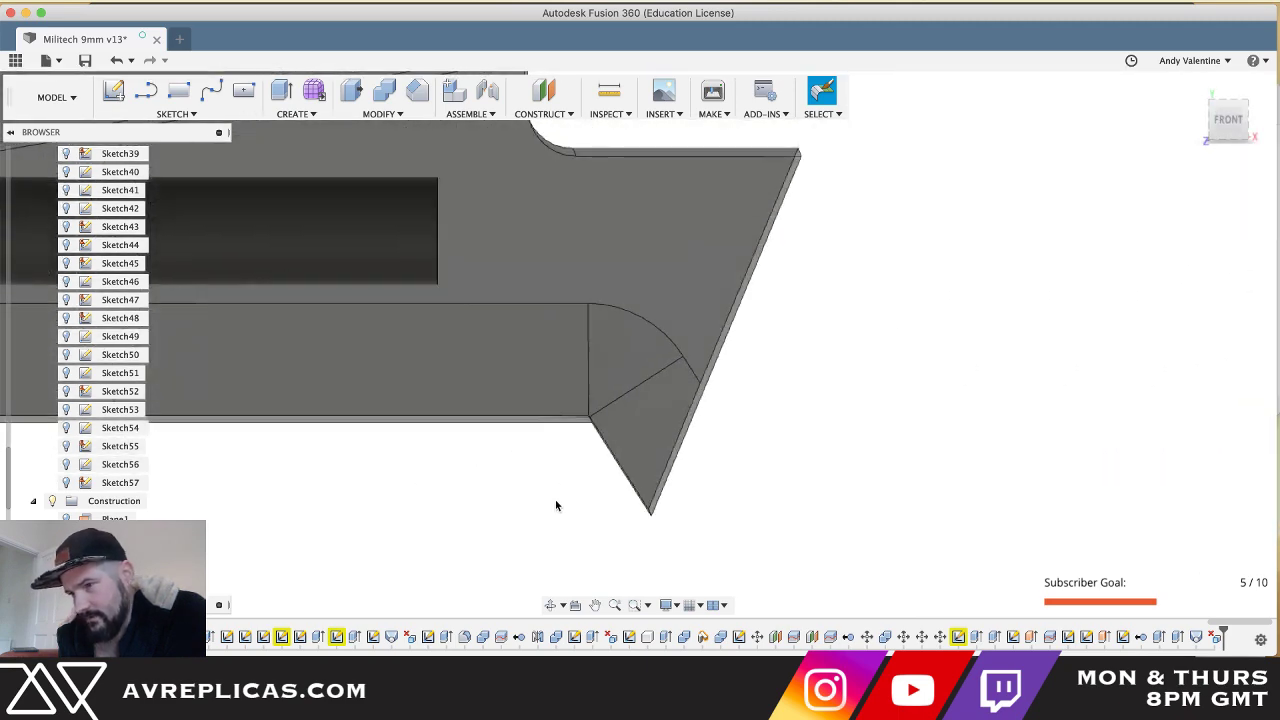
key("F6")
scroll(556, 505, "left", 10, "shift")
scroll(556, 505, "right", 3, "shift")
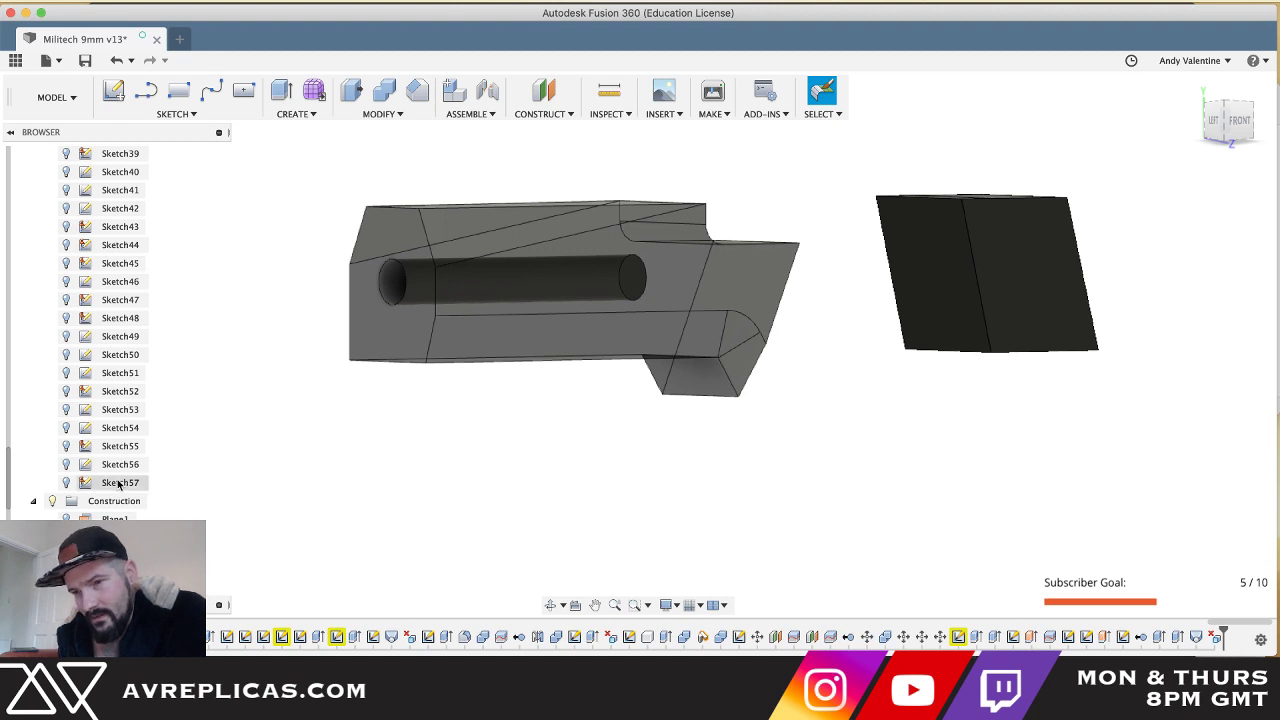
scroll(115, 483, "down", 5)
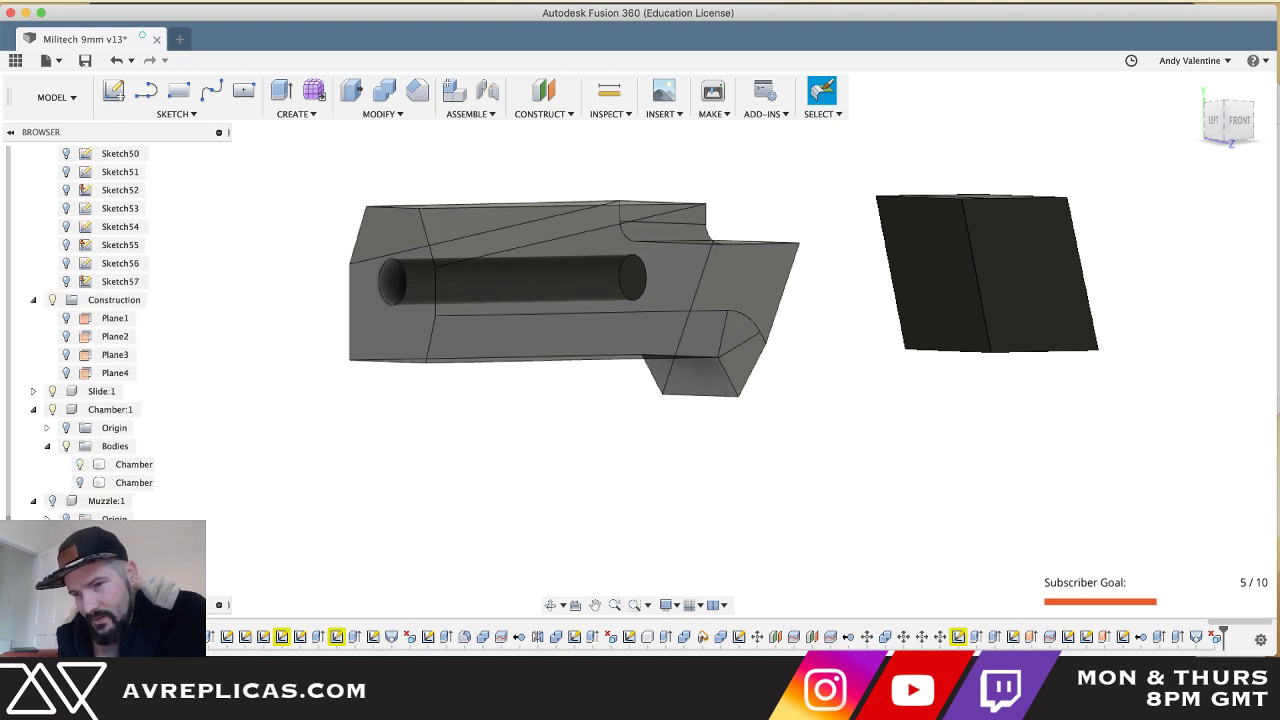
left_click(80, 483)
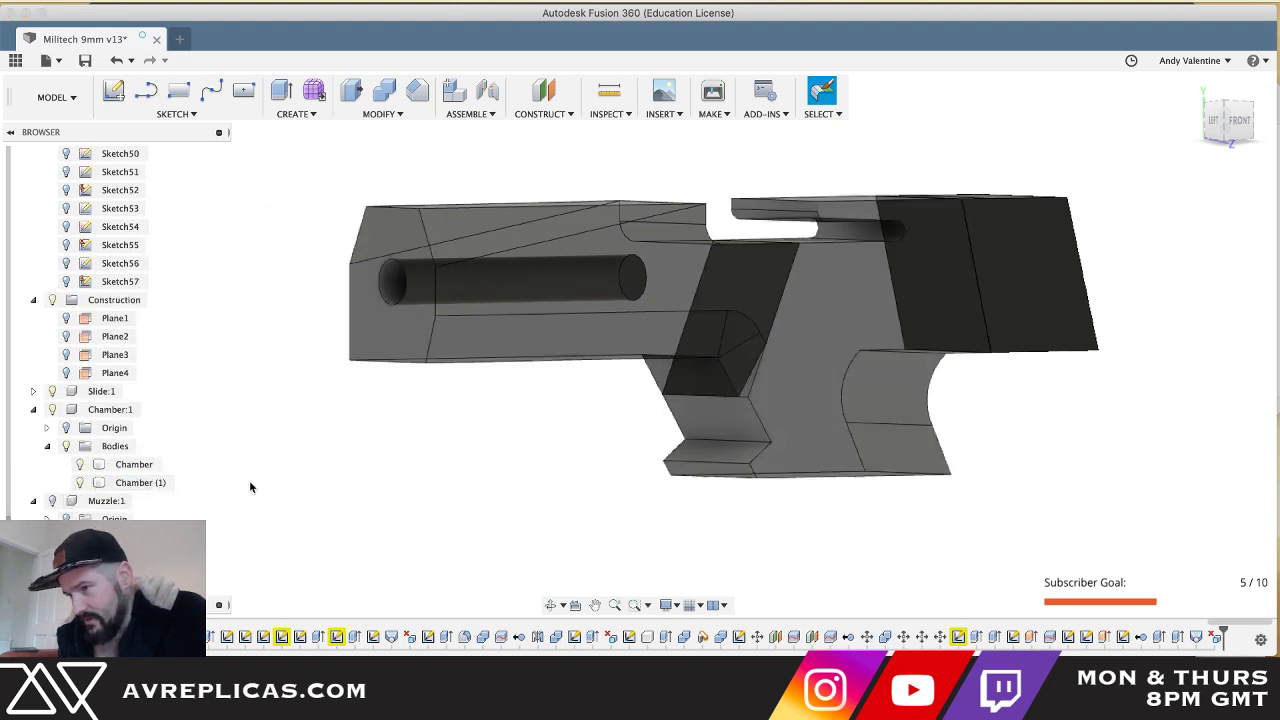
left_click(372, 455)
- Combine the front chamber body with Chamber (1) using the Join operation
middle_click_drag(538, 448, 545, 451, "shift")
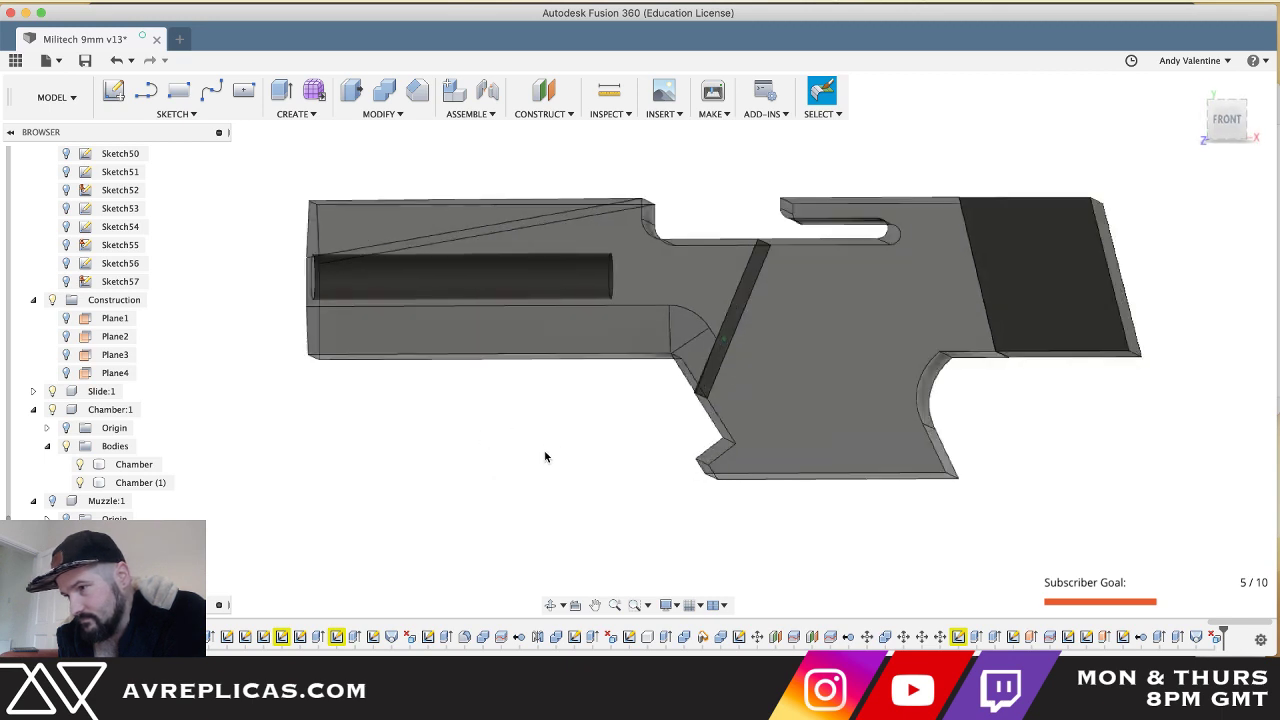
left_click(384, 91)
left_click(567, 222)
left_click(831, 305)
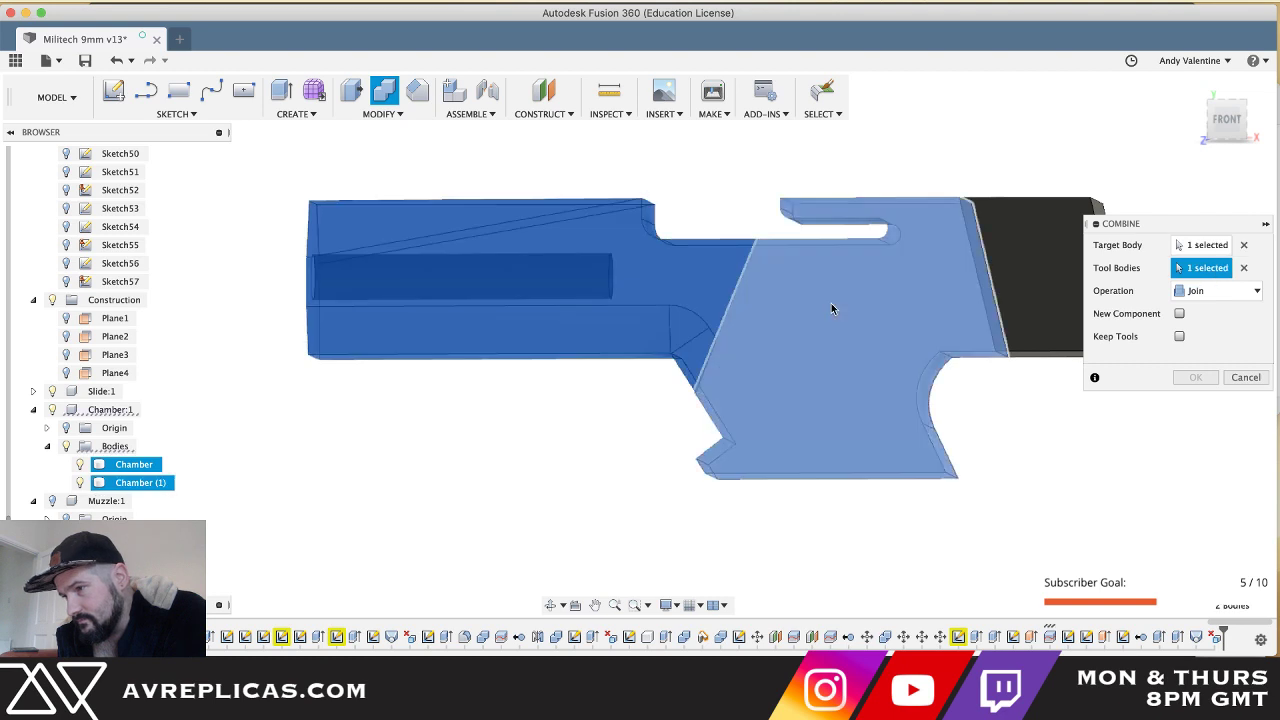
key("Return")
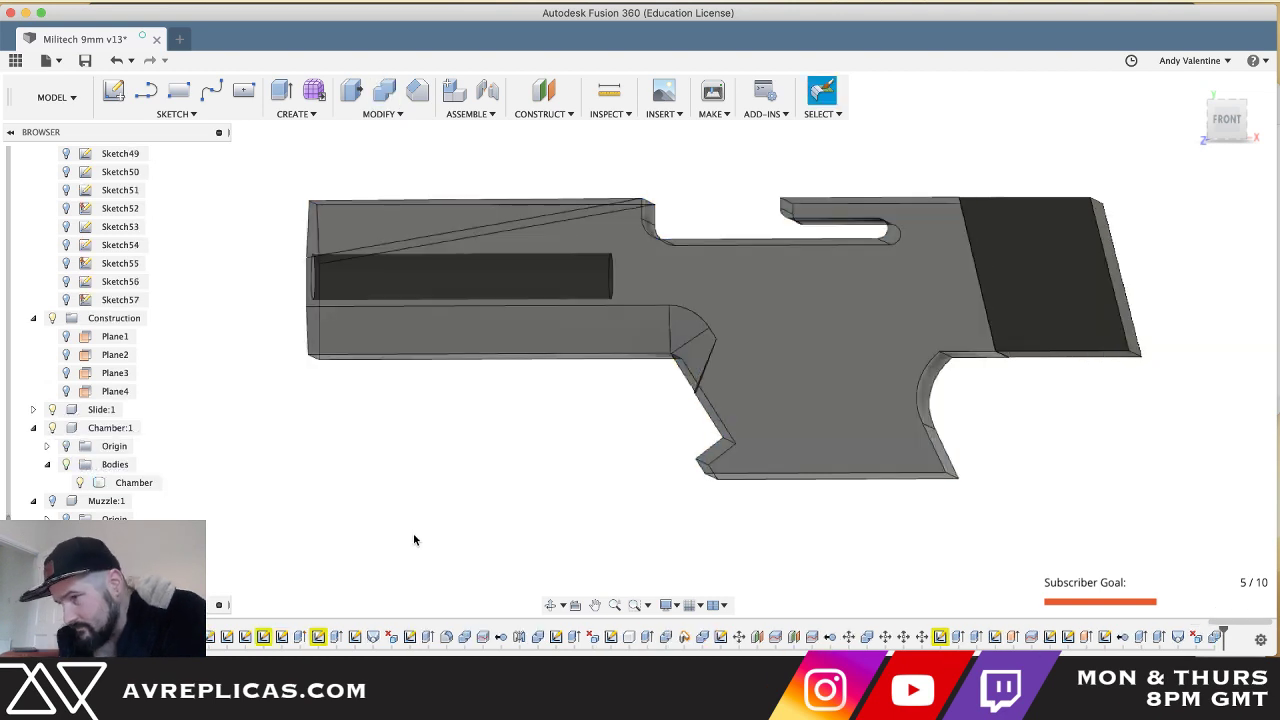
- Switch between the pistol reference image in Photoshop and the Fusion 360 model to compare the chamfered corner below the chamber
middle_click_drag(416, 534, 424, 543, "shift")
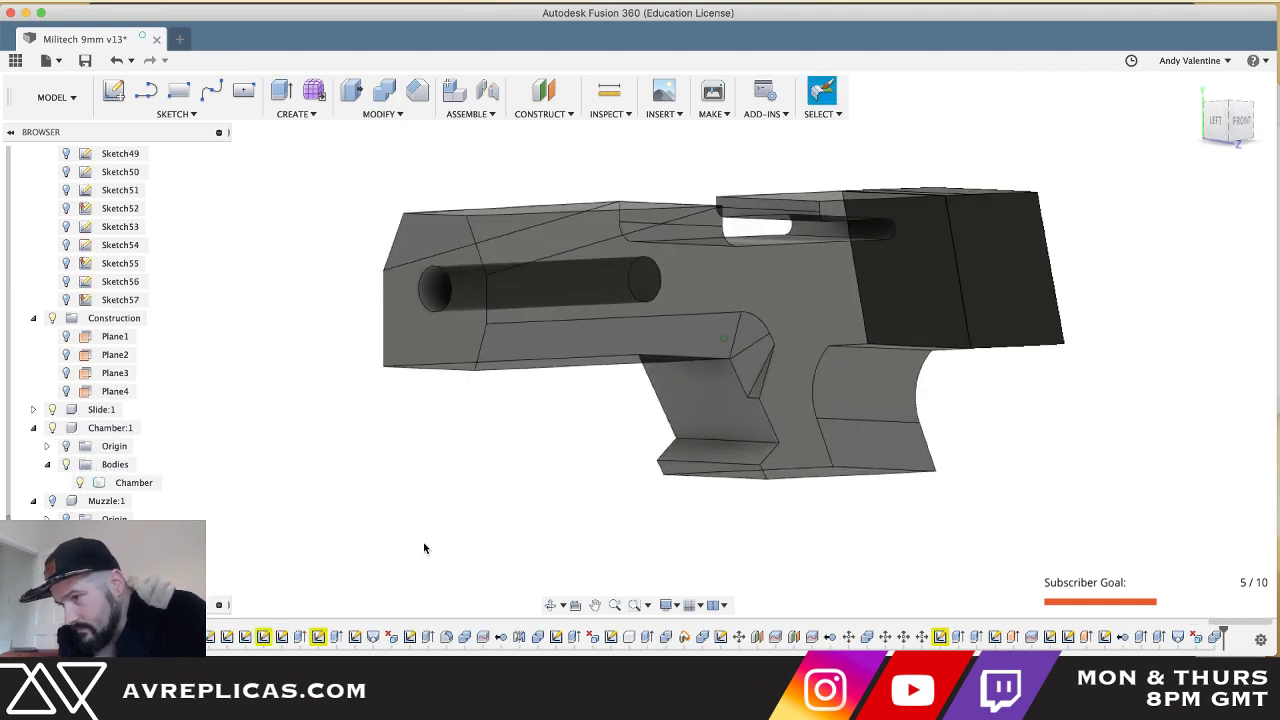
key("super+Tab")
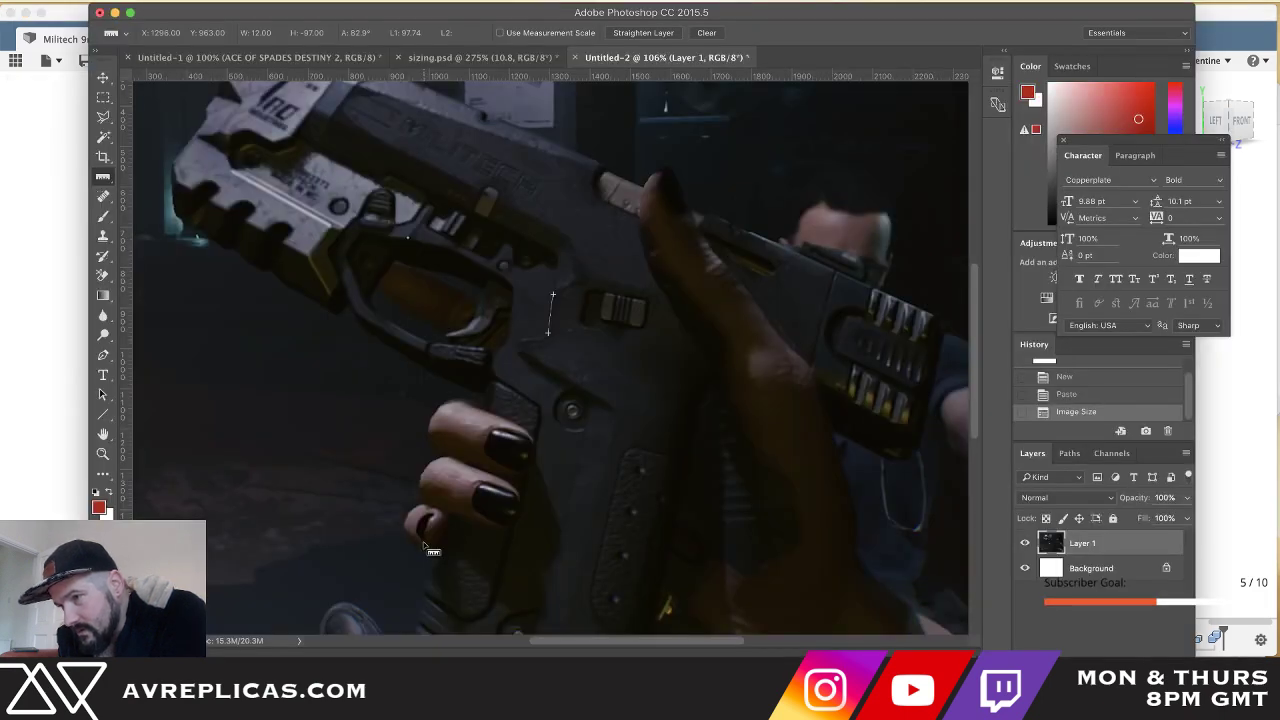
scroll(424, 546, "up", 10, "alt")
scroll(424, 546, "down", 3, "alt")
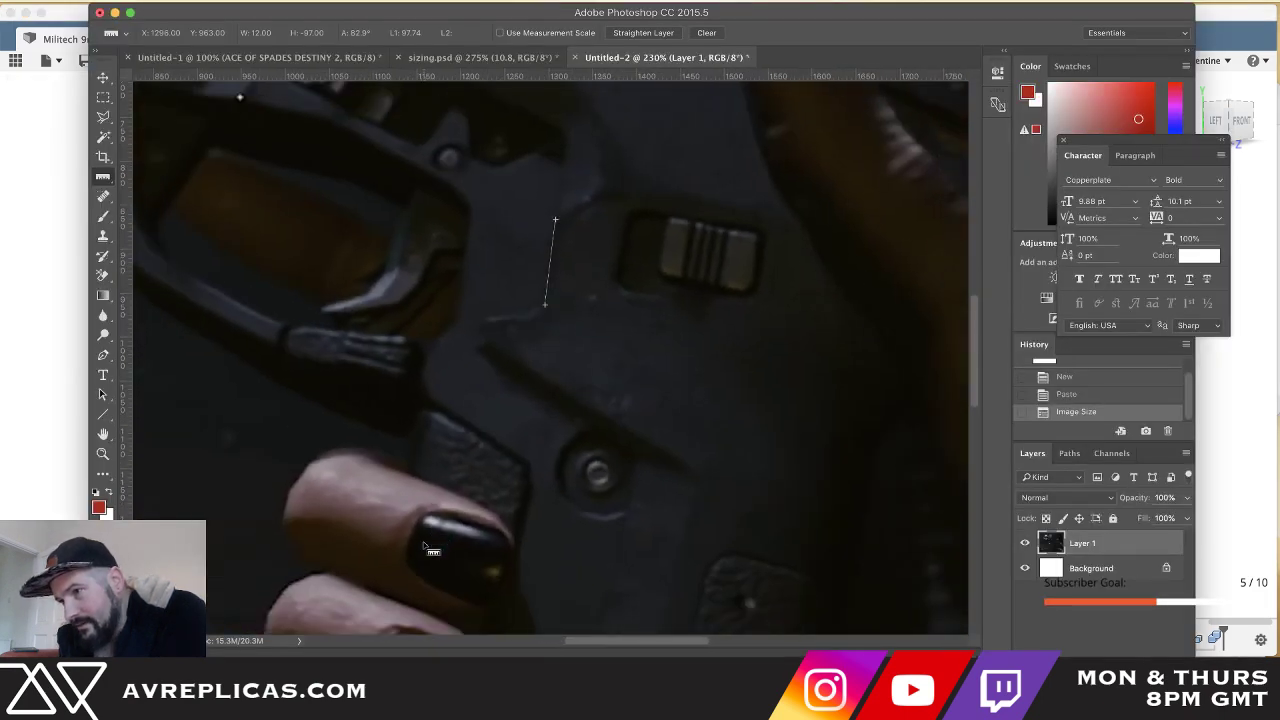
key("super+Tab")
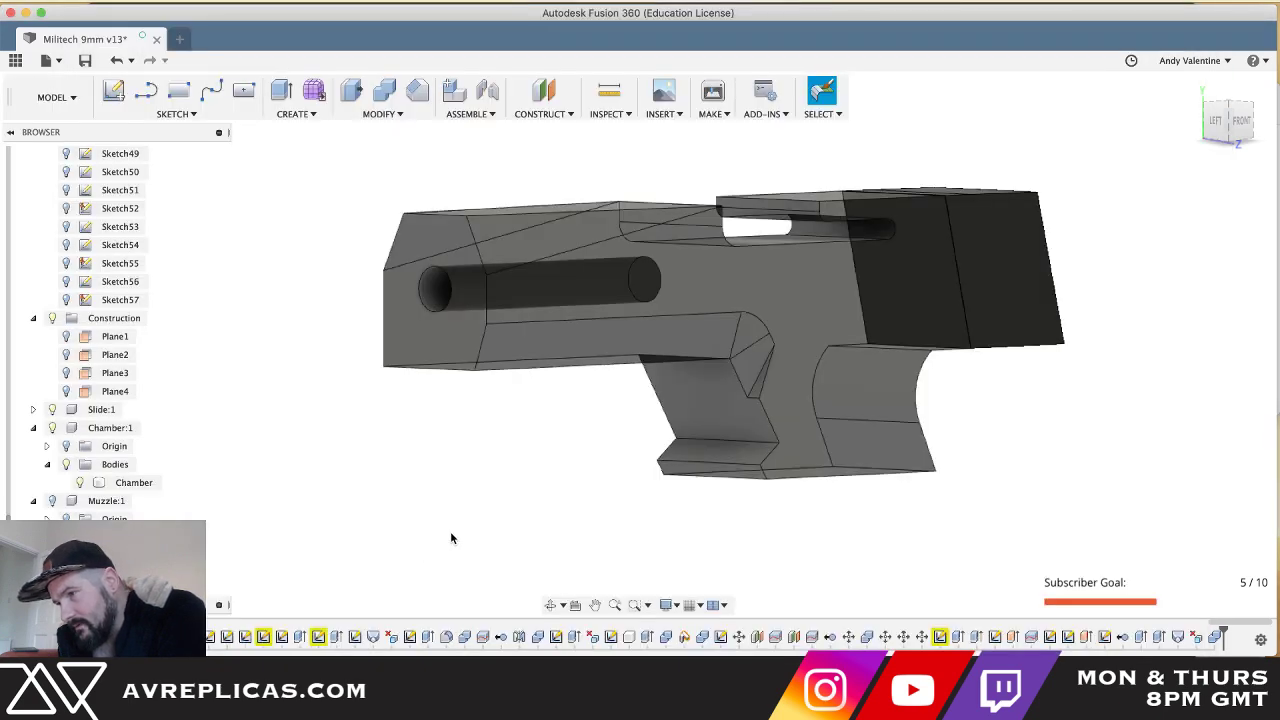
key("super+Tab")
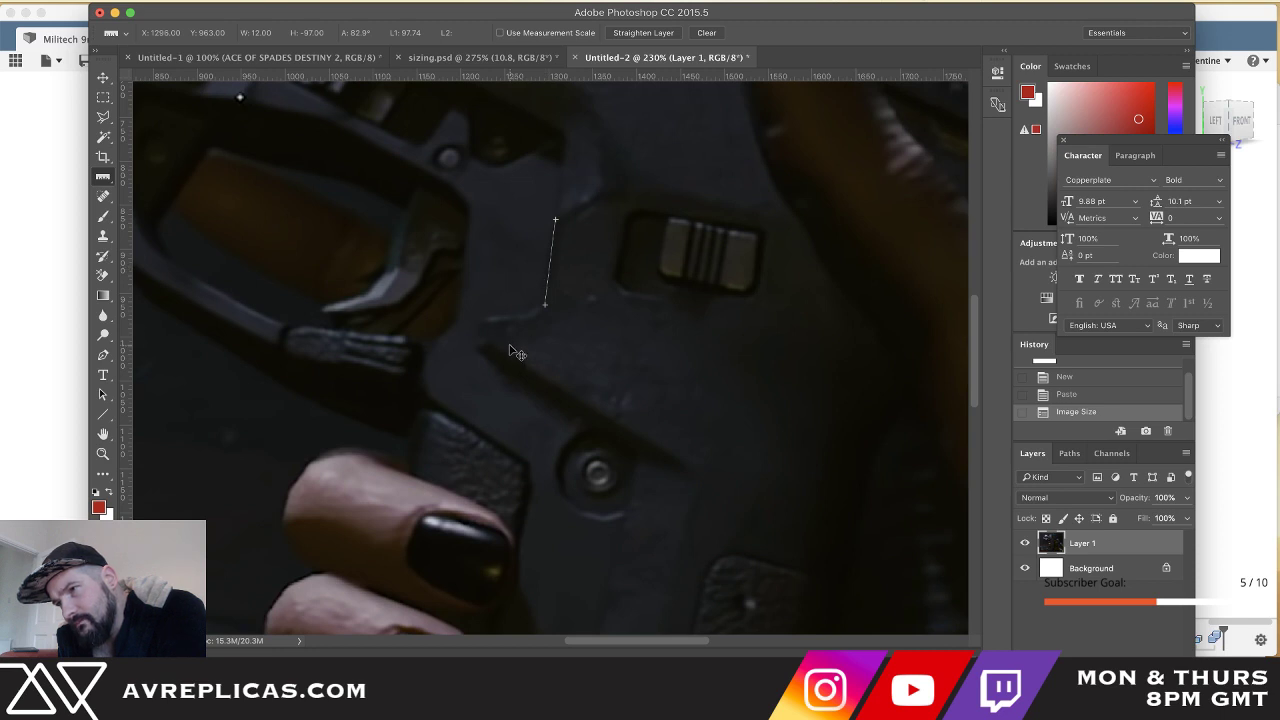
key("super+Tab")
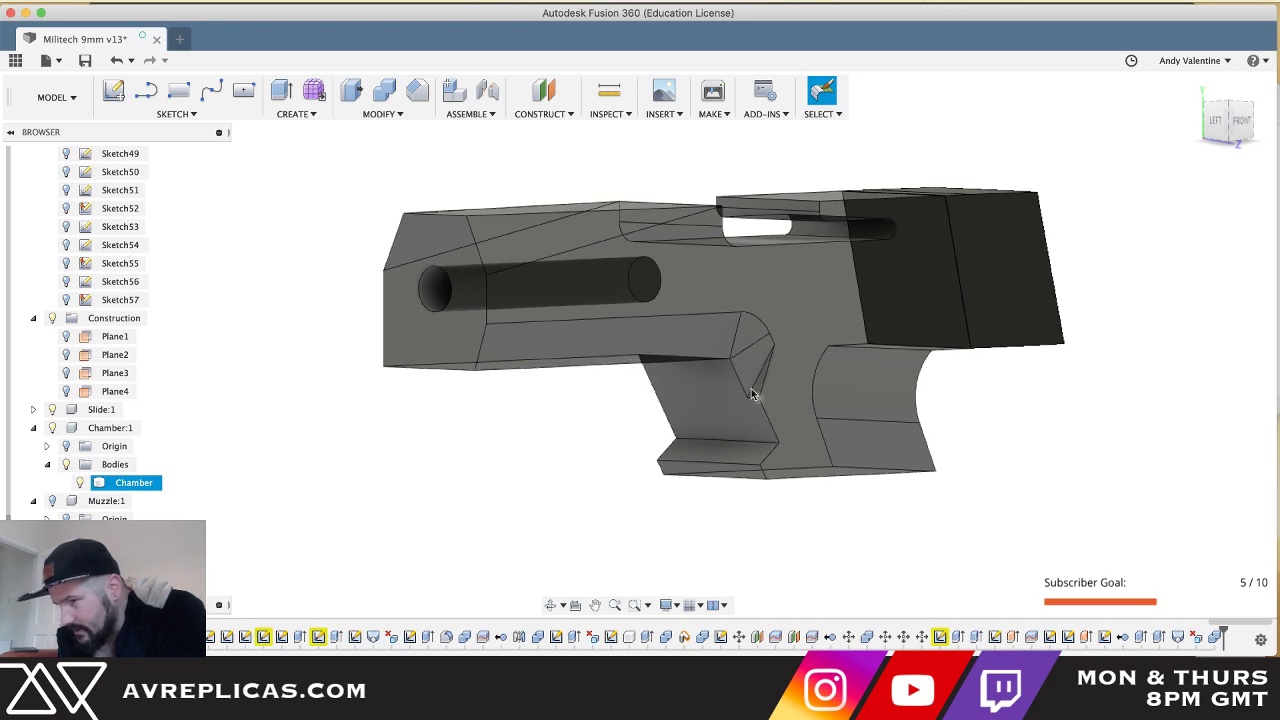
key("super+Tab")
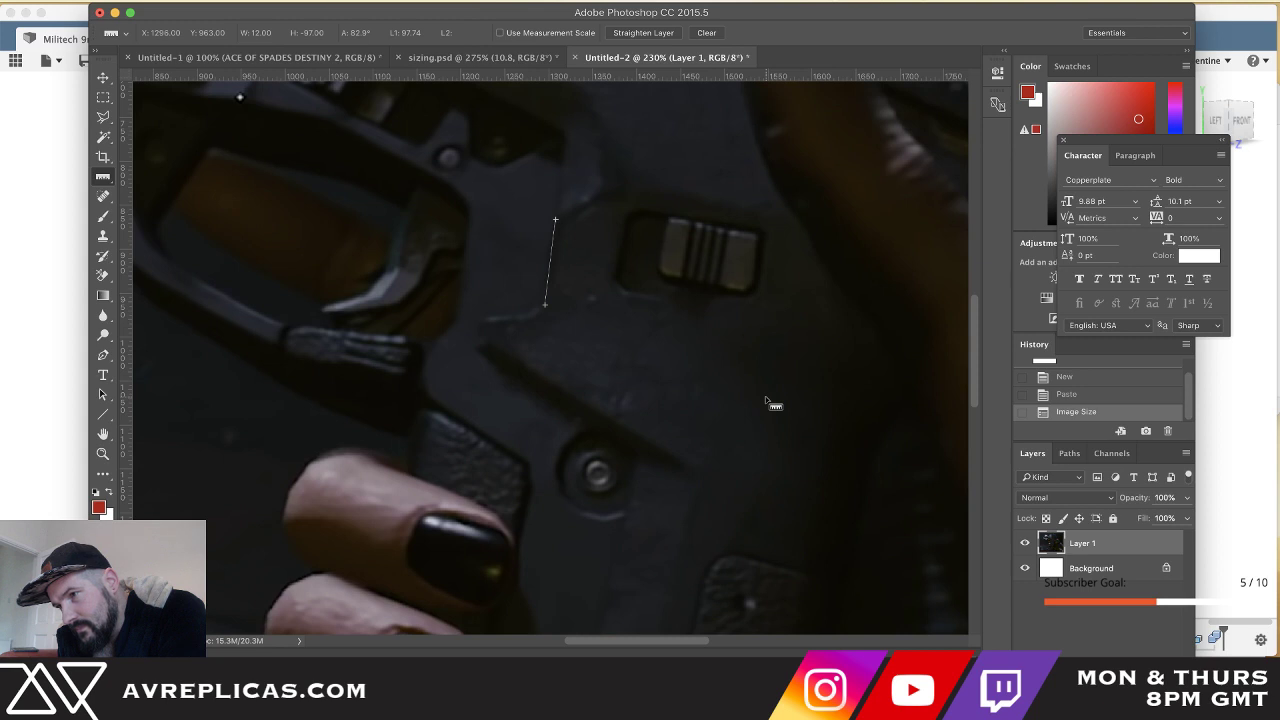
key("super+Tab")
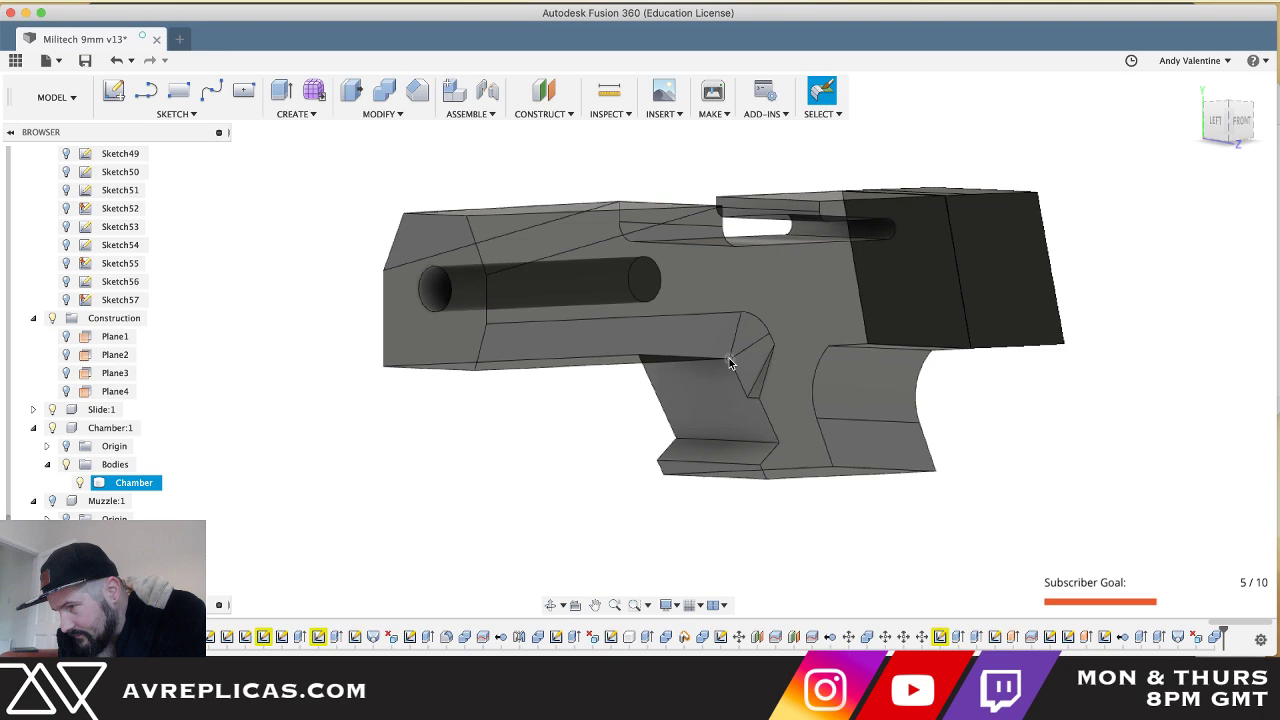
- Start a sketch on the sloped face beneath the chamber's chamfered corner
scroll(649, 342, "up", 8)
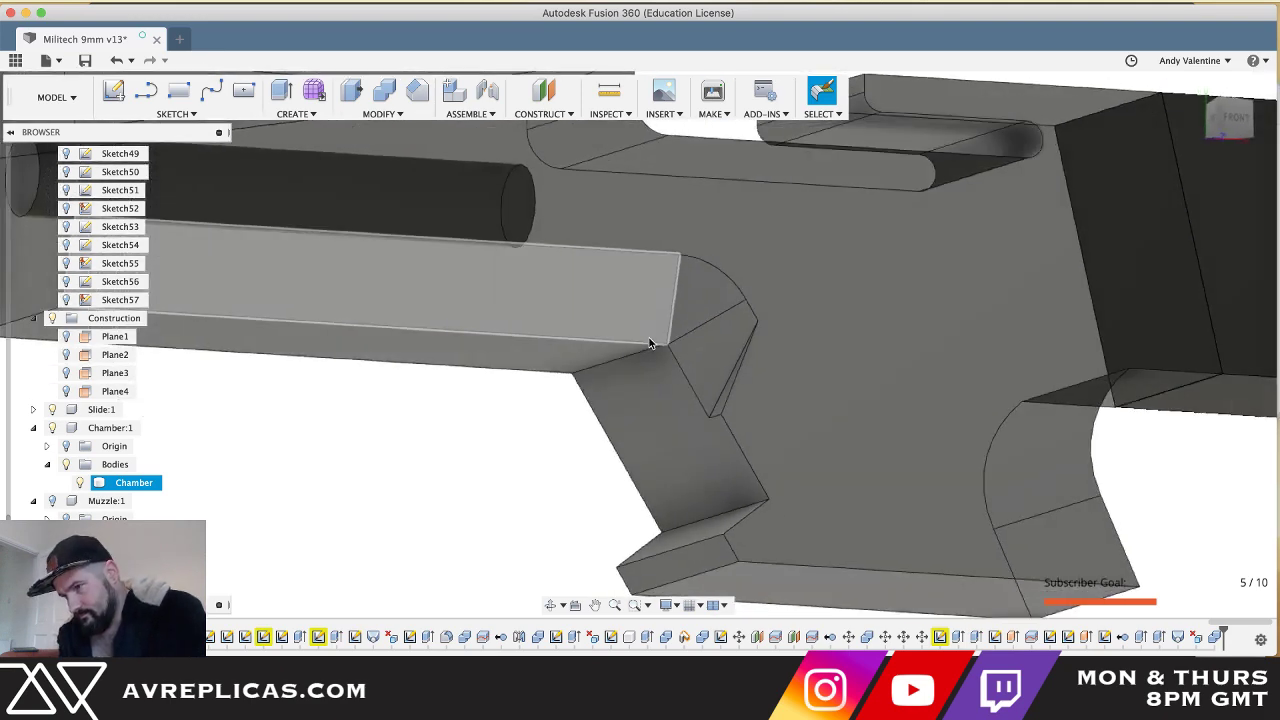
left_click(578, 432)
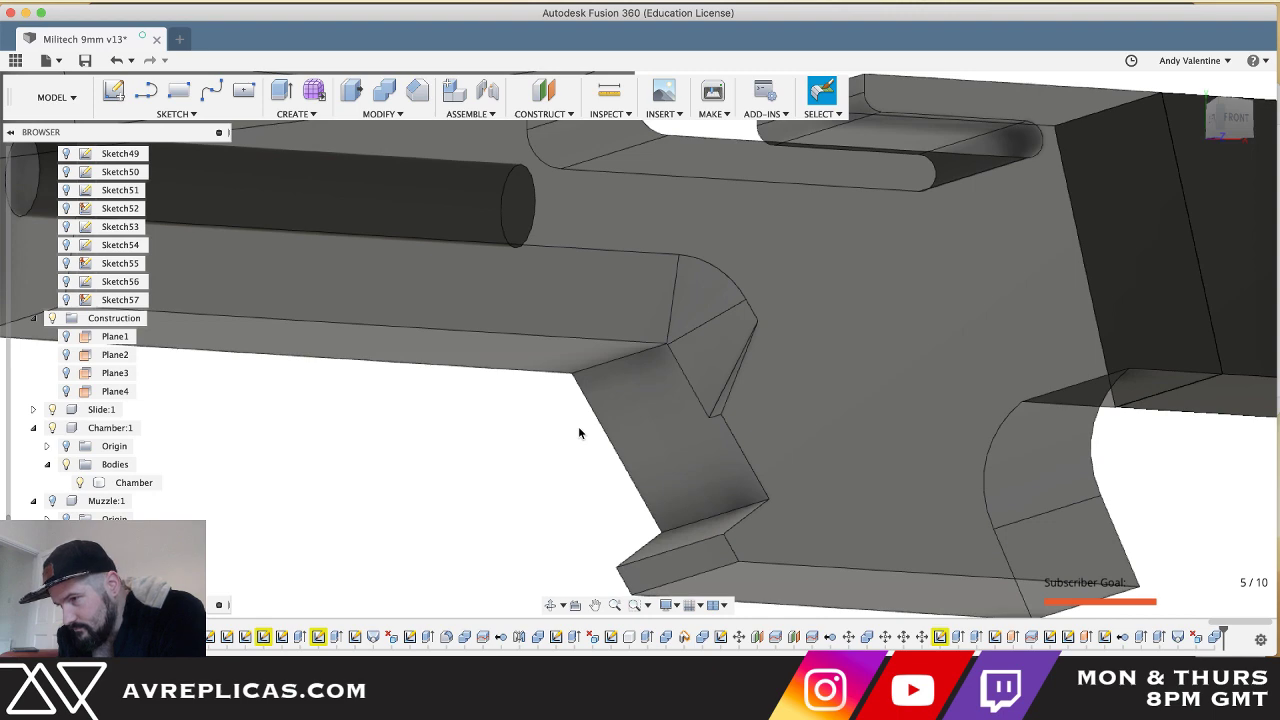
scroll(579, 433, "left", 10, "shift")
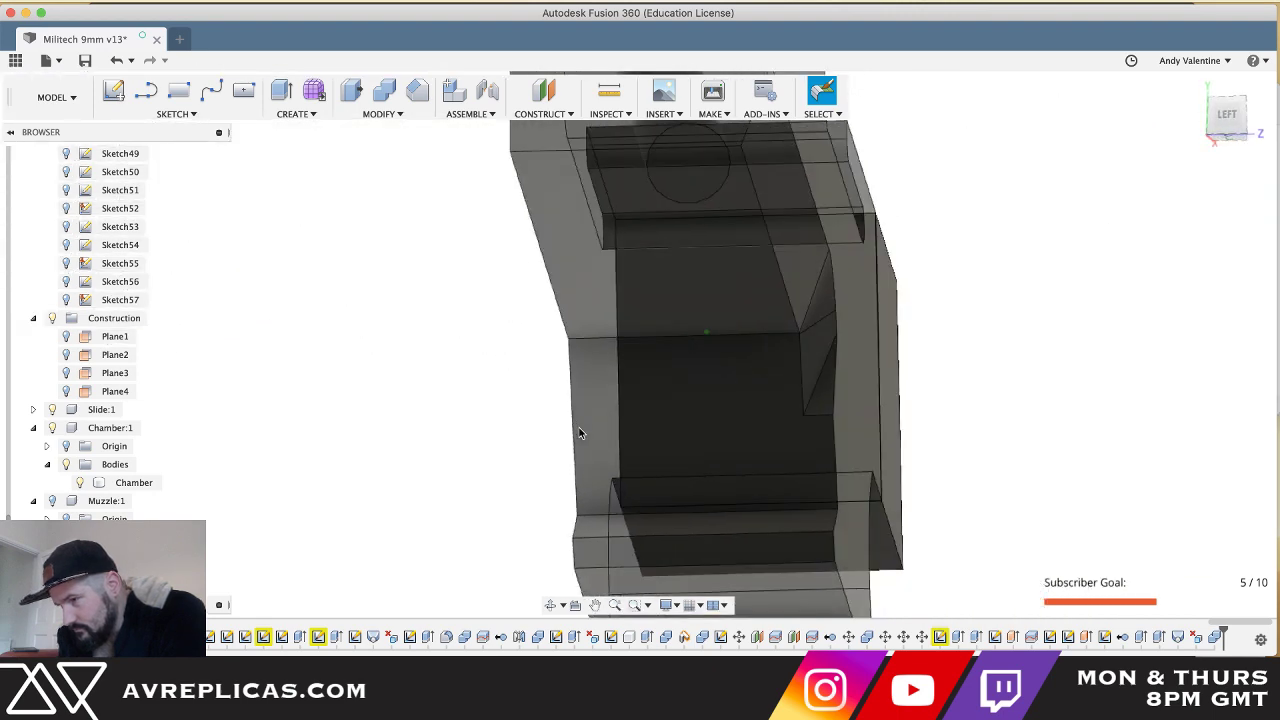
scroll(579, 428, "right", 8, "shift")
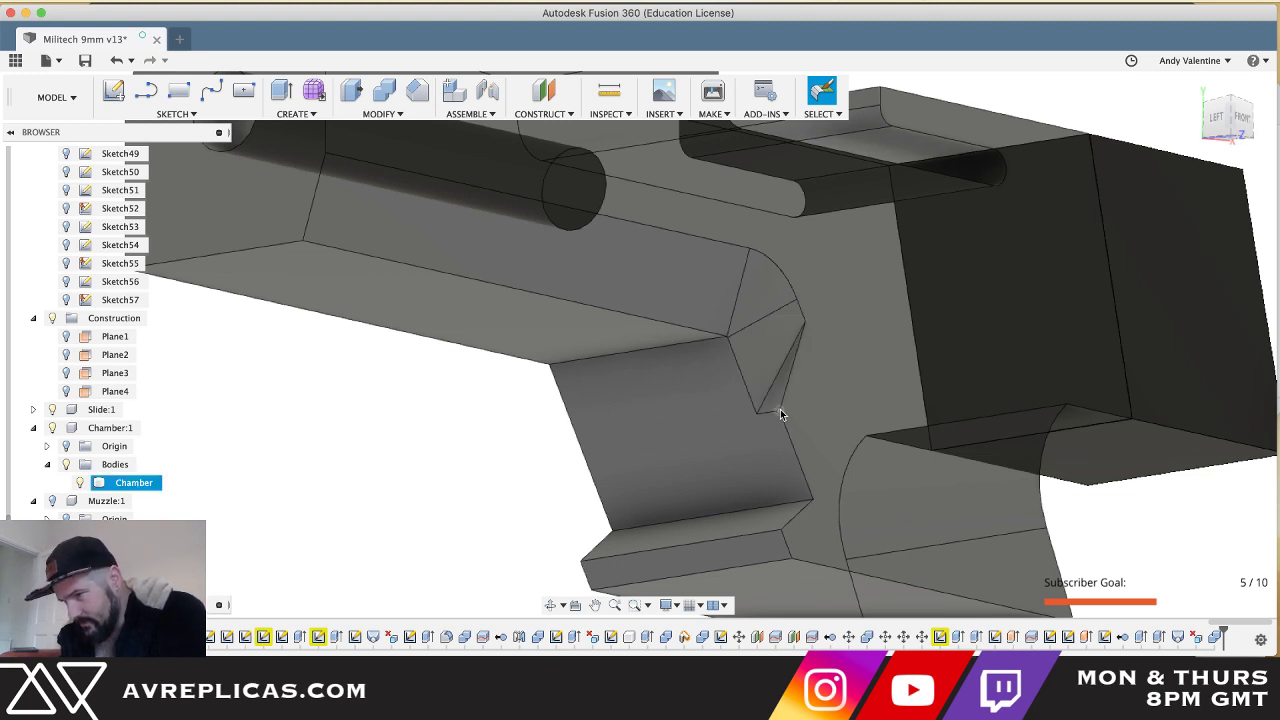
key("l")
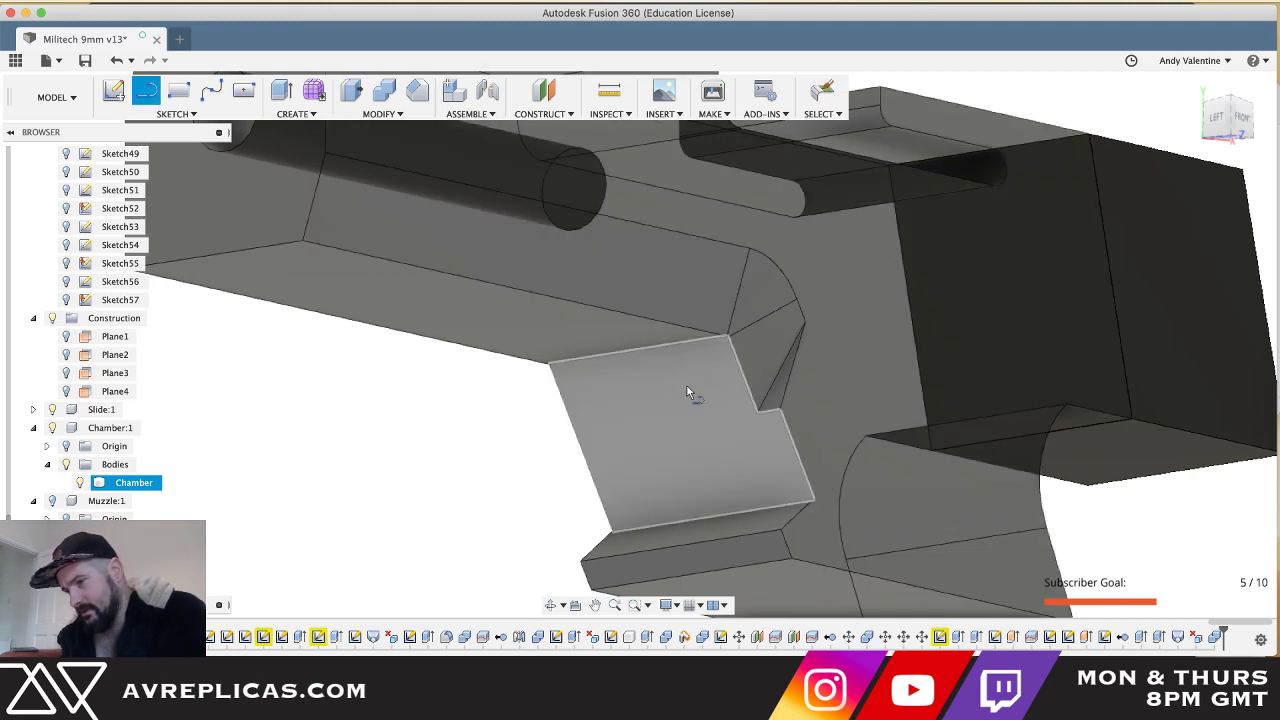
left_click(686, 384)
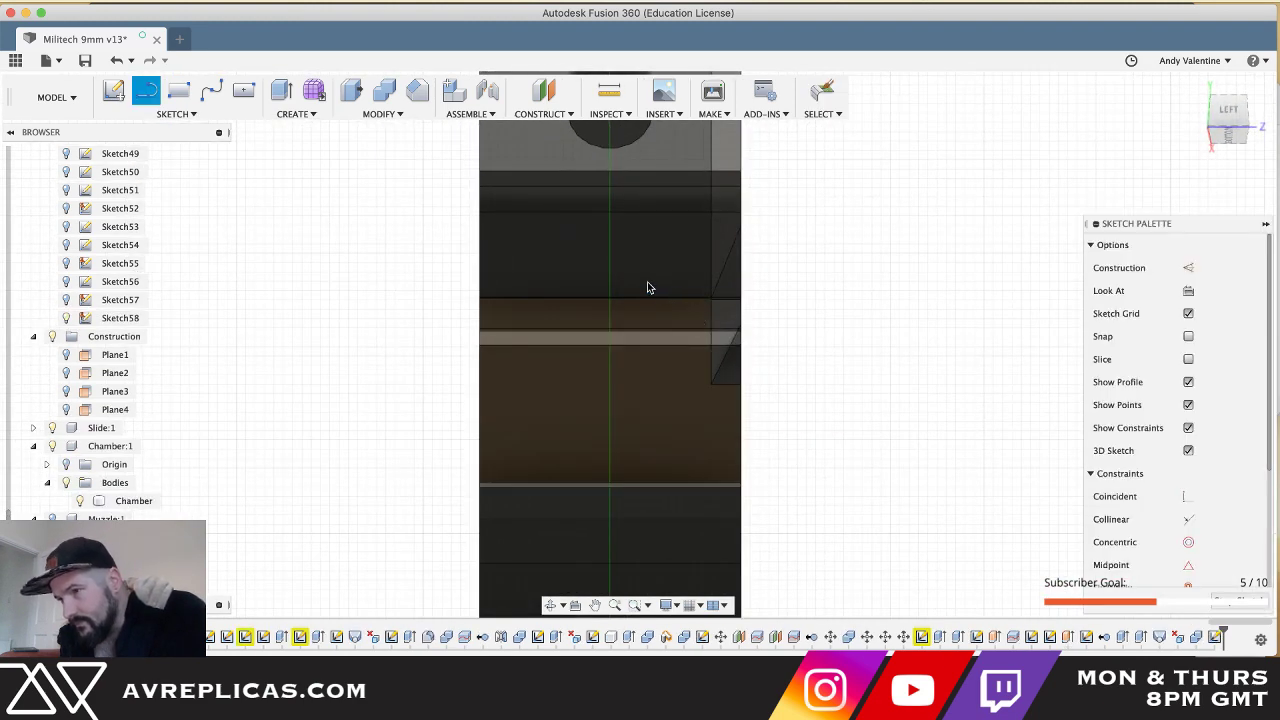
- Draw a two-point fit point spline from the sloped face's upper corner to the outer corner of the notch
left_click(210, 90)
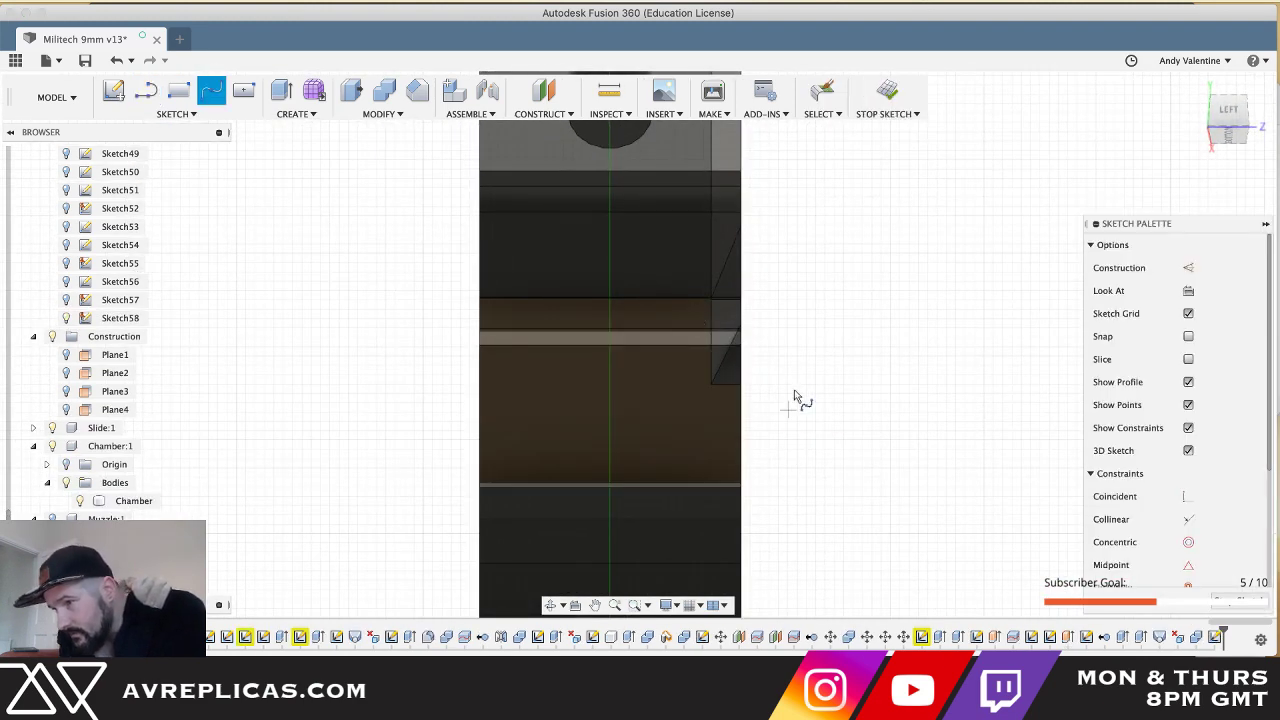
middle_click_drag(708, 297, 707, 300, "shift")
left_click(713, 299)
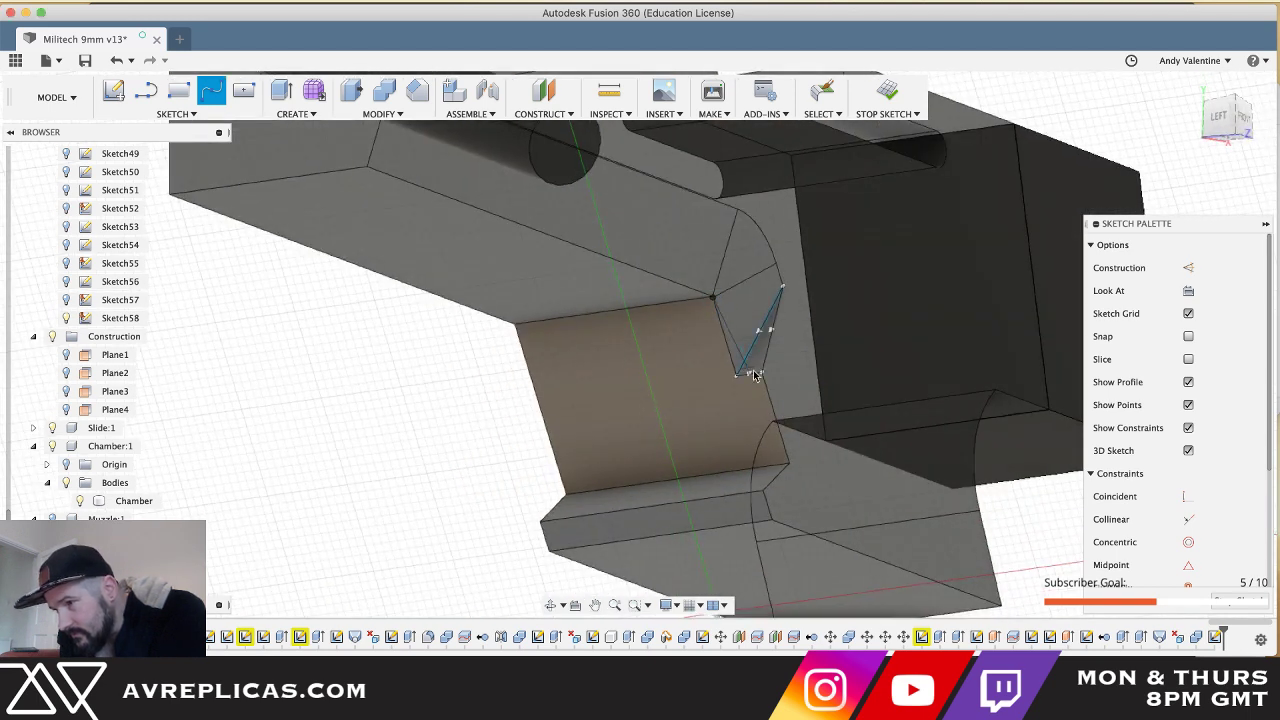
left_click(759, 373)
left_click(787, 355)
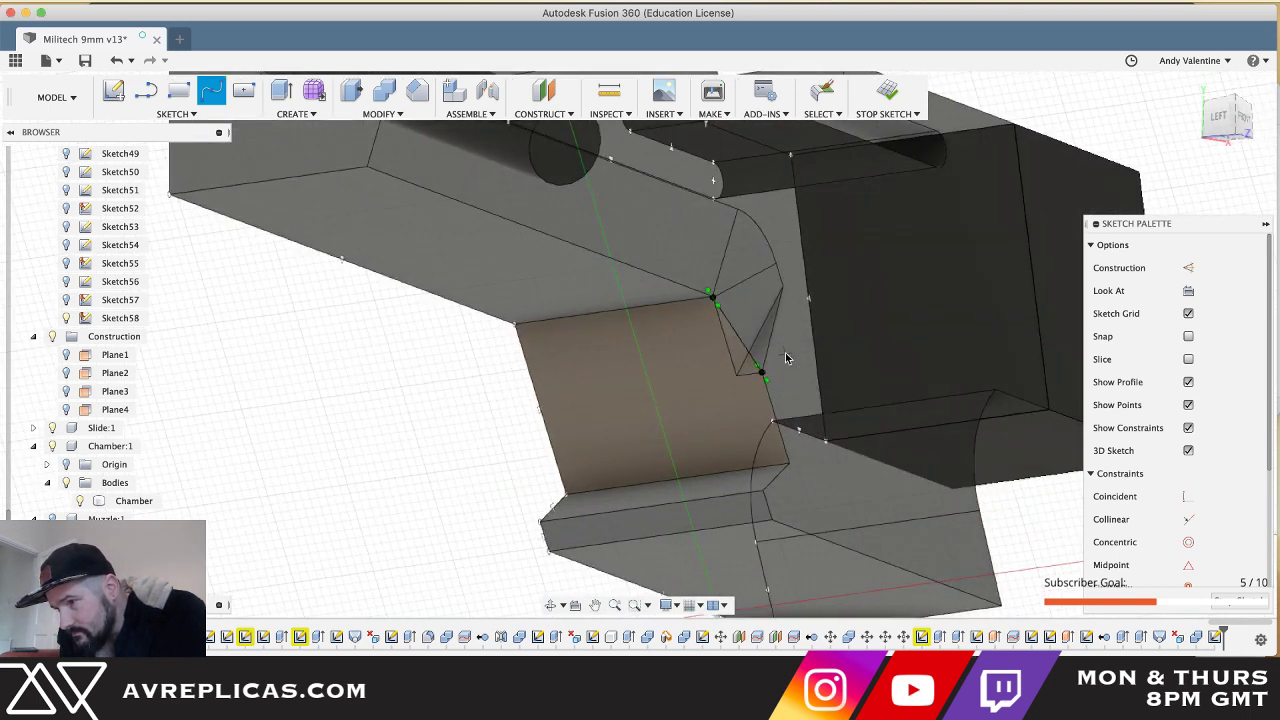
key("Escape")
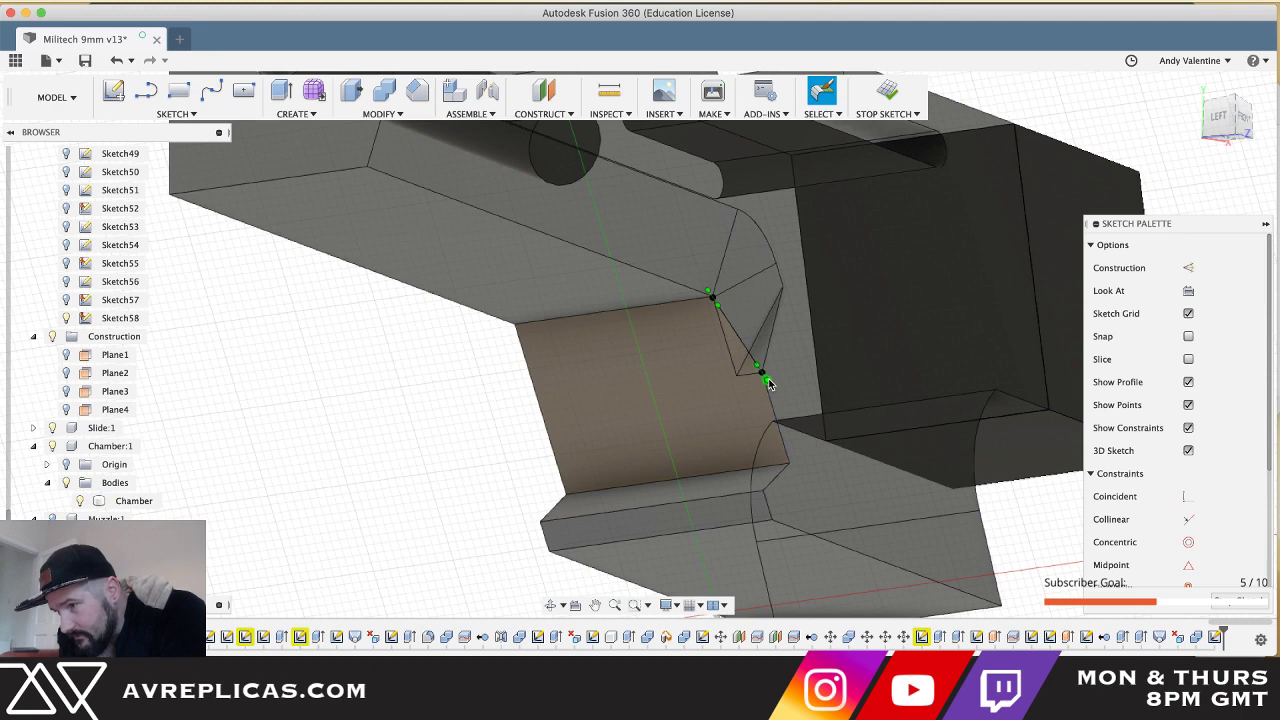
- Bend the spline's upper end by moving its tangent handle down along the notch's side edge
left_click(766, 379)
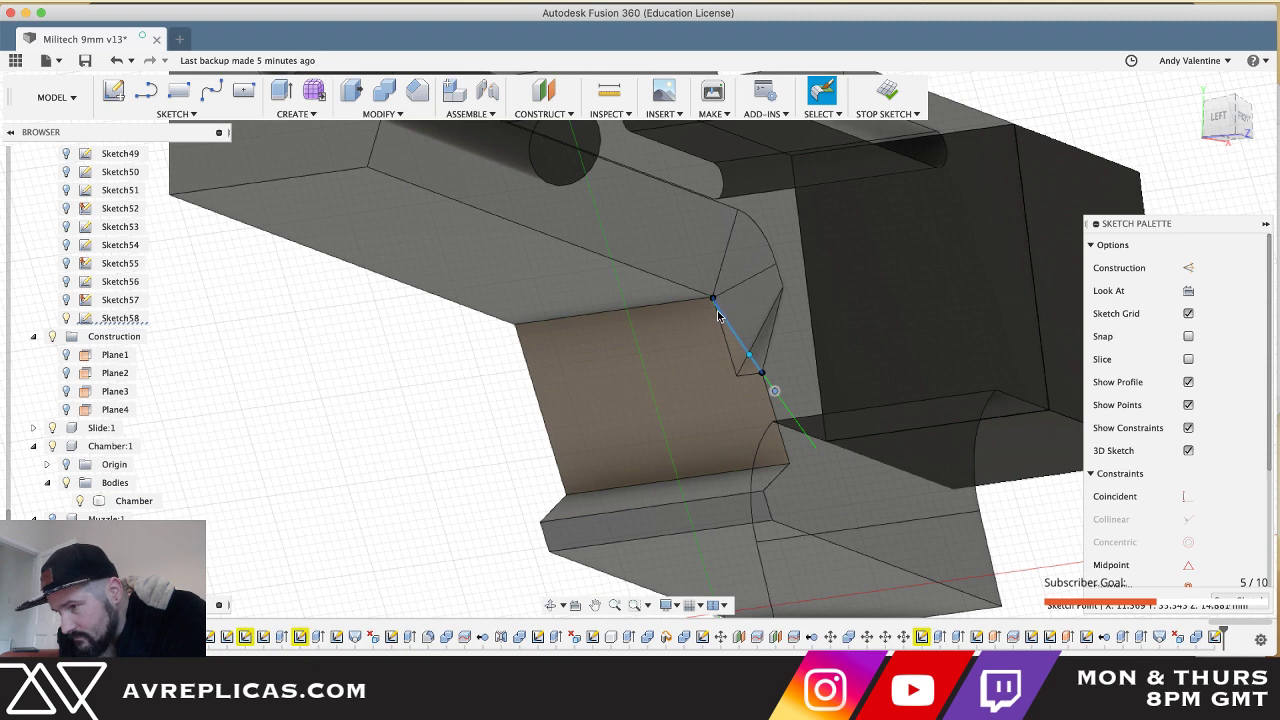
scroll(717, 316, "up", 3)
left_click(744, 293)
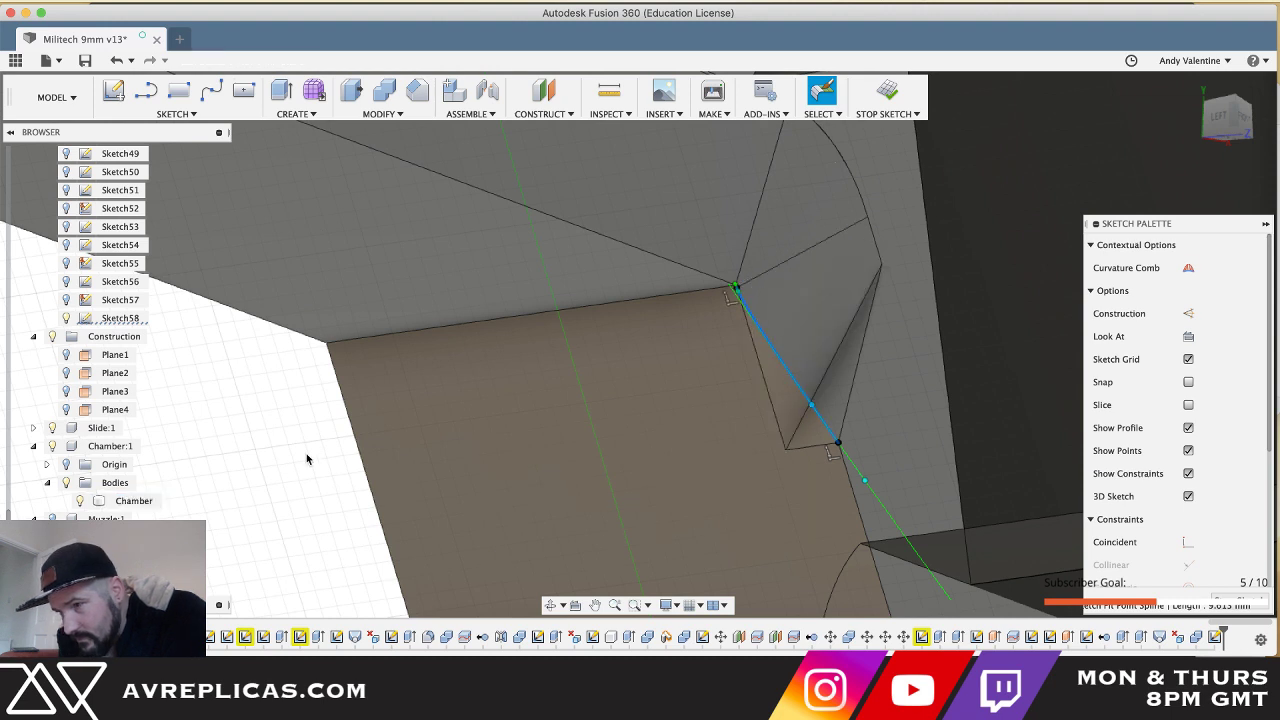
left_click(307, 455)
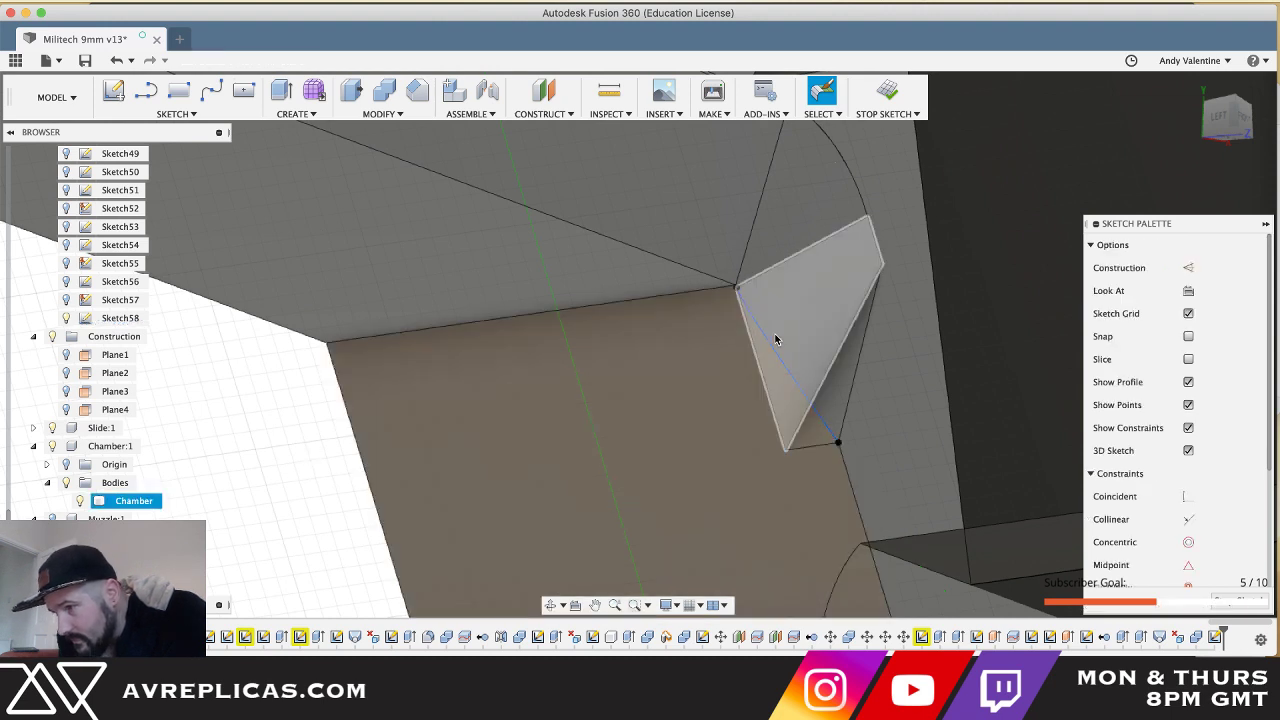
left_click(738, 292)
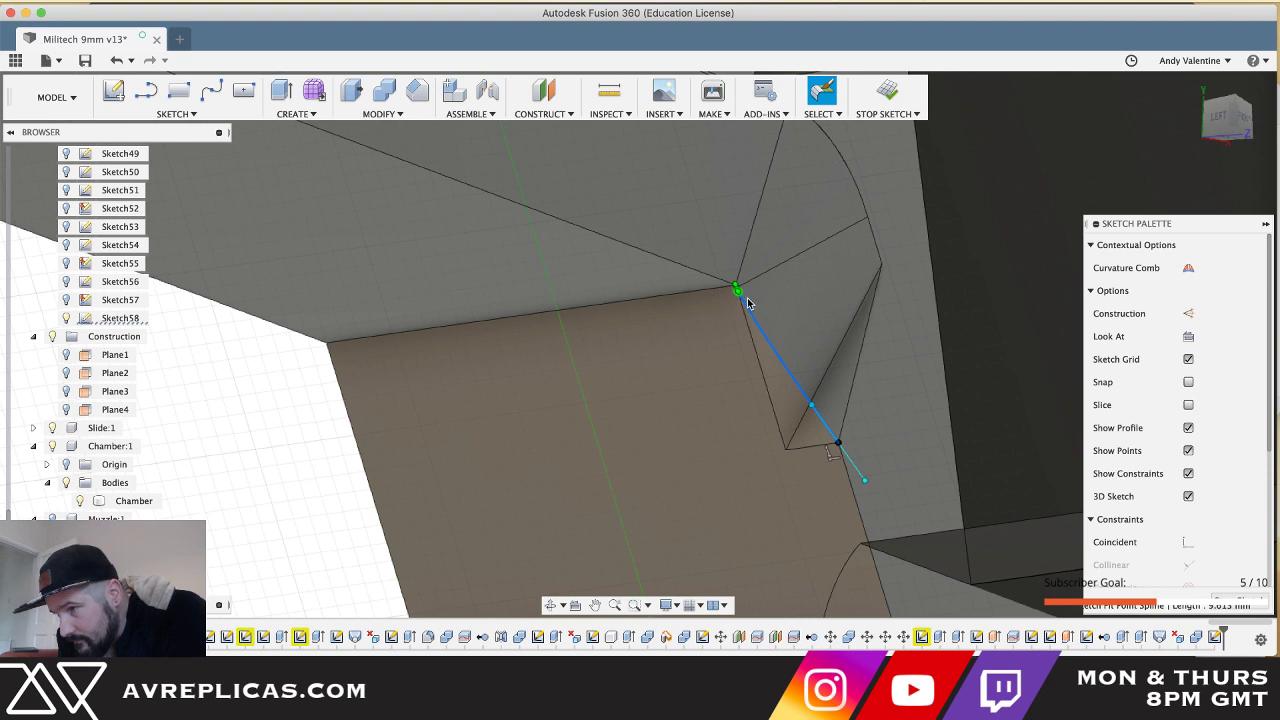
key("l")
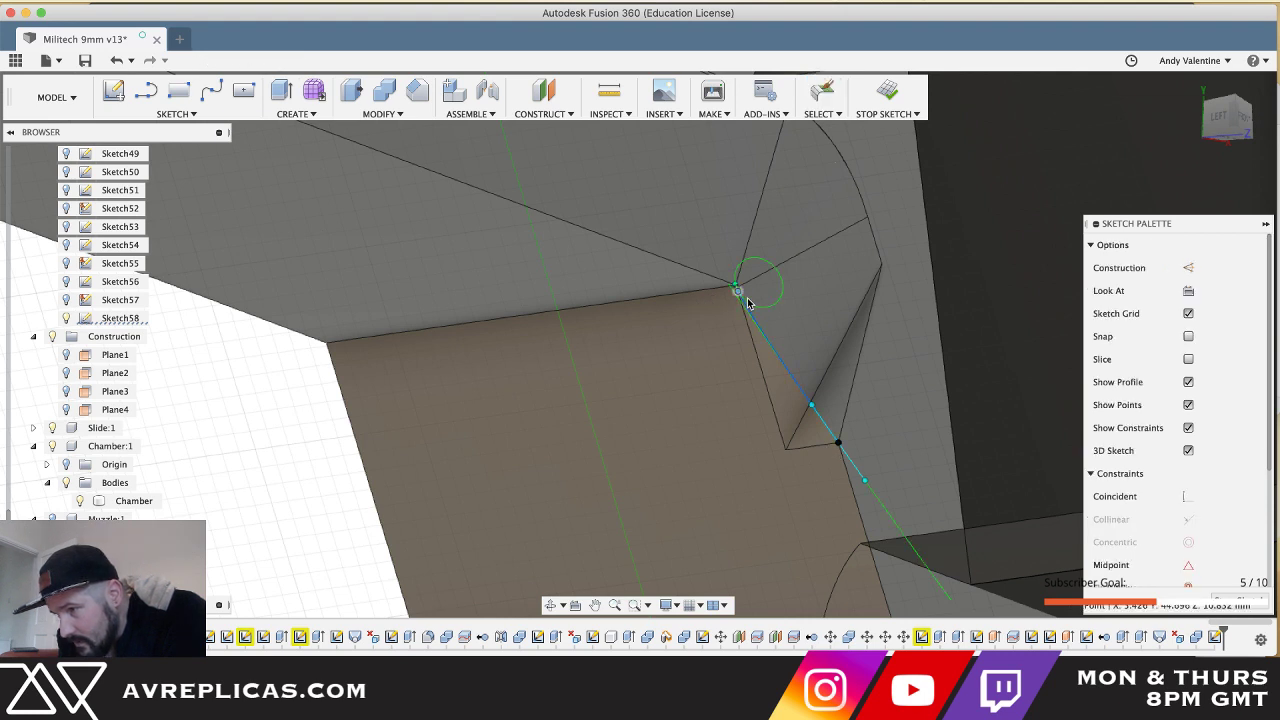
scroll(748, 303, "up", 1)
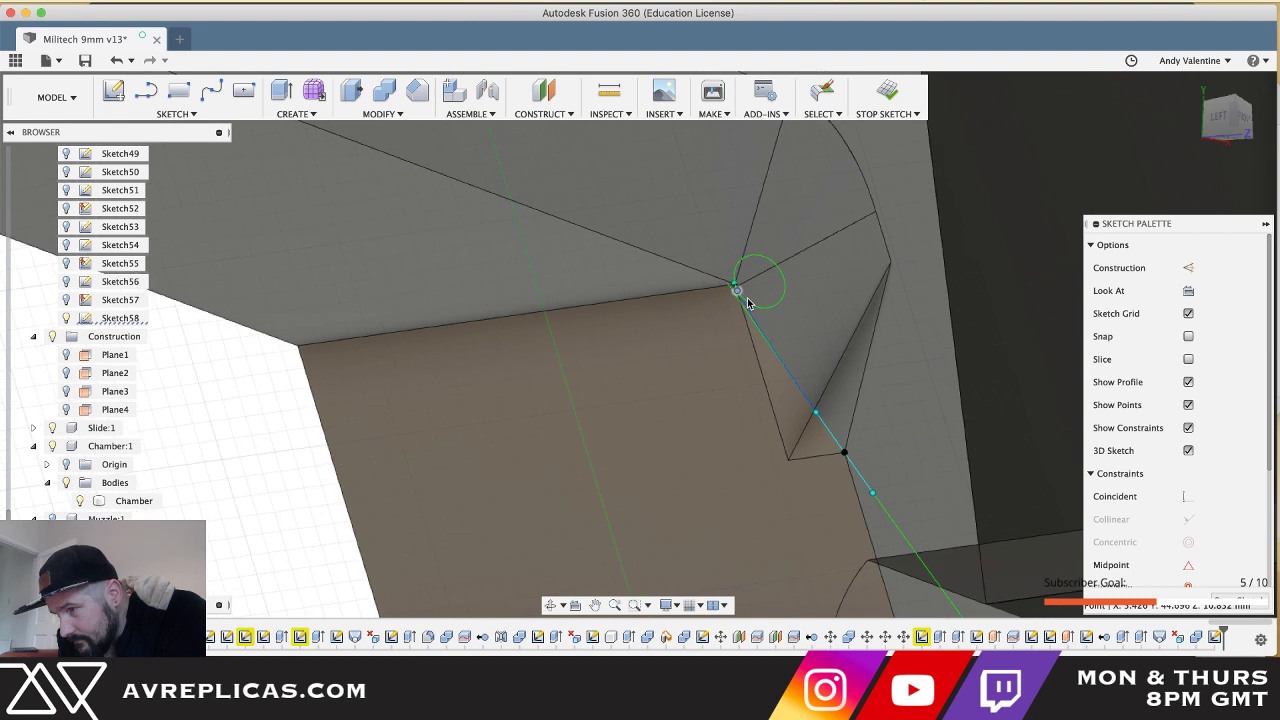
mouse_move(747, 300)
left_mouse_down()
mouse_move(800, 289)
mouse_move(796, 258)
mouse_move(748, 294)
mouse_move(748, 318)
left_mouse_up()
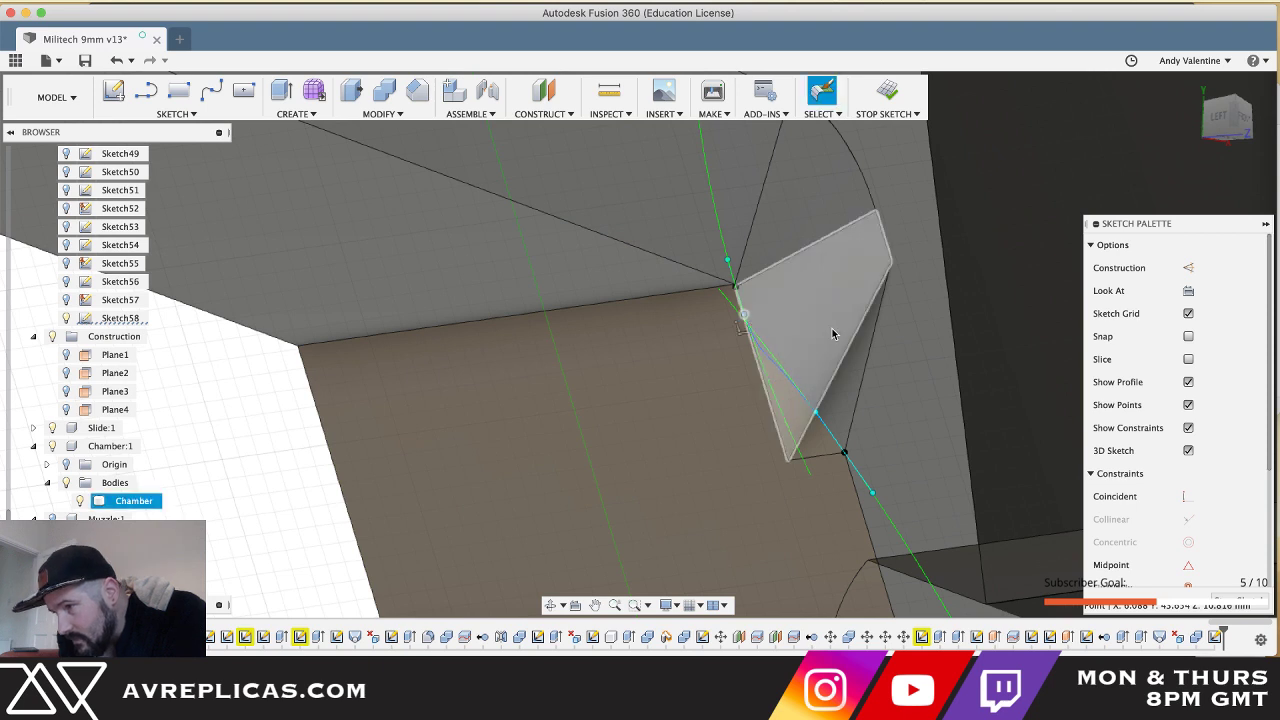
- Smooth the spline's lower end by moving its tangent handle closer to the notch's outer corner, and finish the sketch
scroll(832, 328, "up", 5)
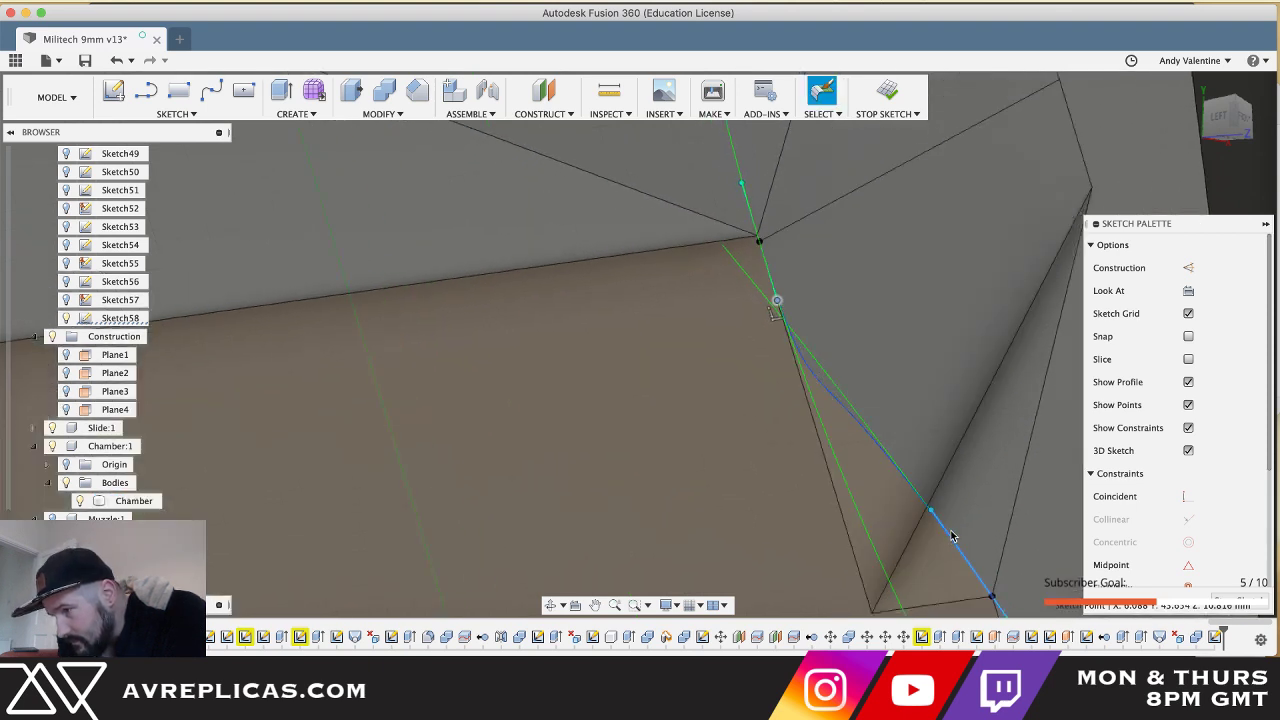
left_click(898, 477)
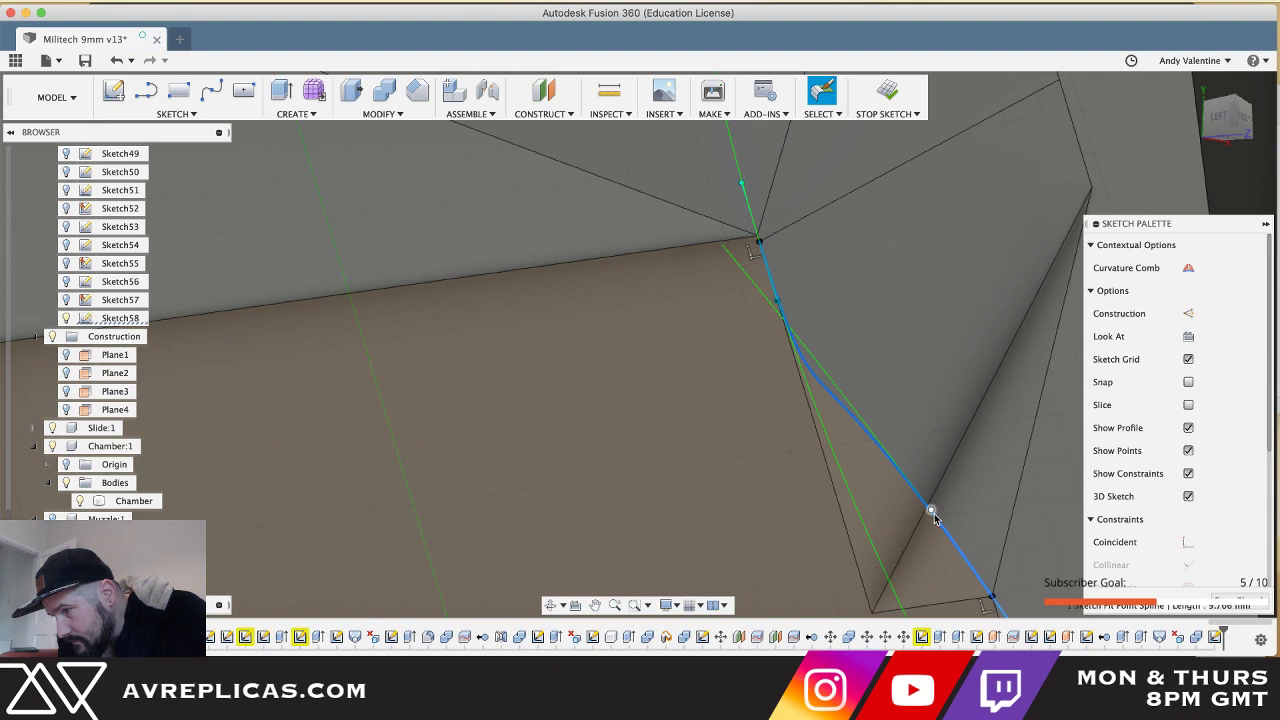
left_click_drag(930, 510, 970, 577)
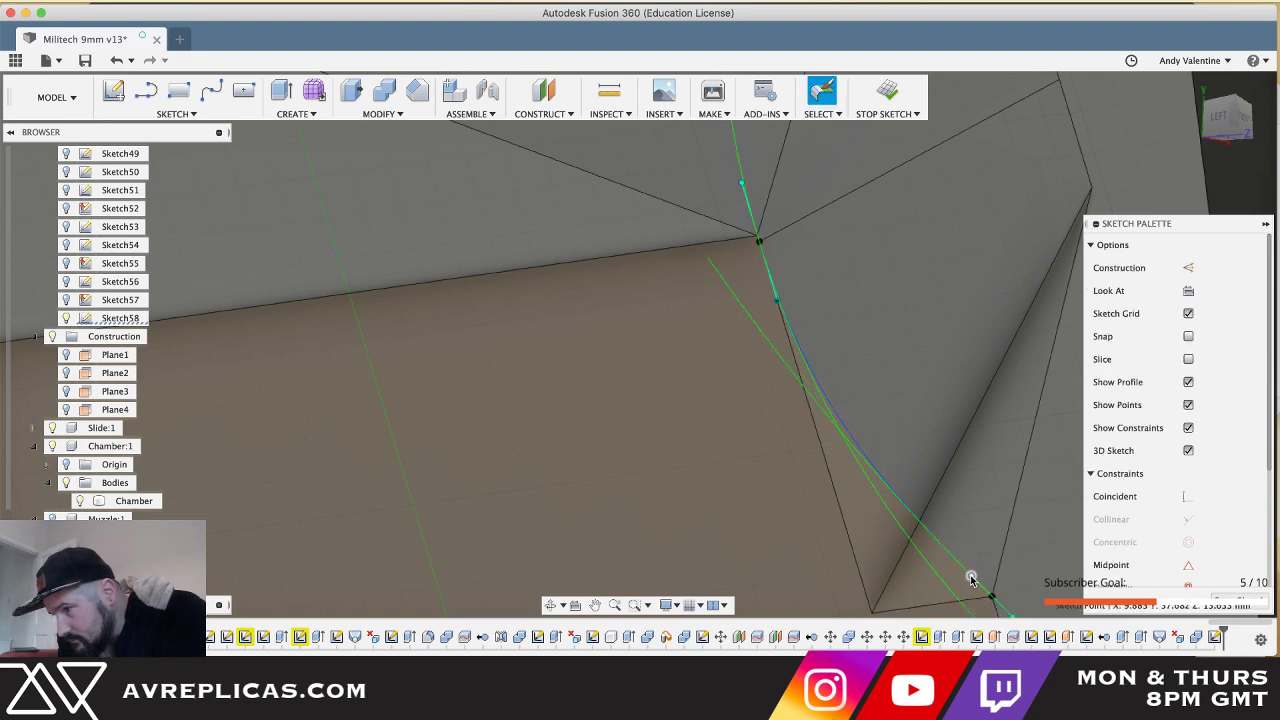
scroll(954, 591, "down", 4)
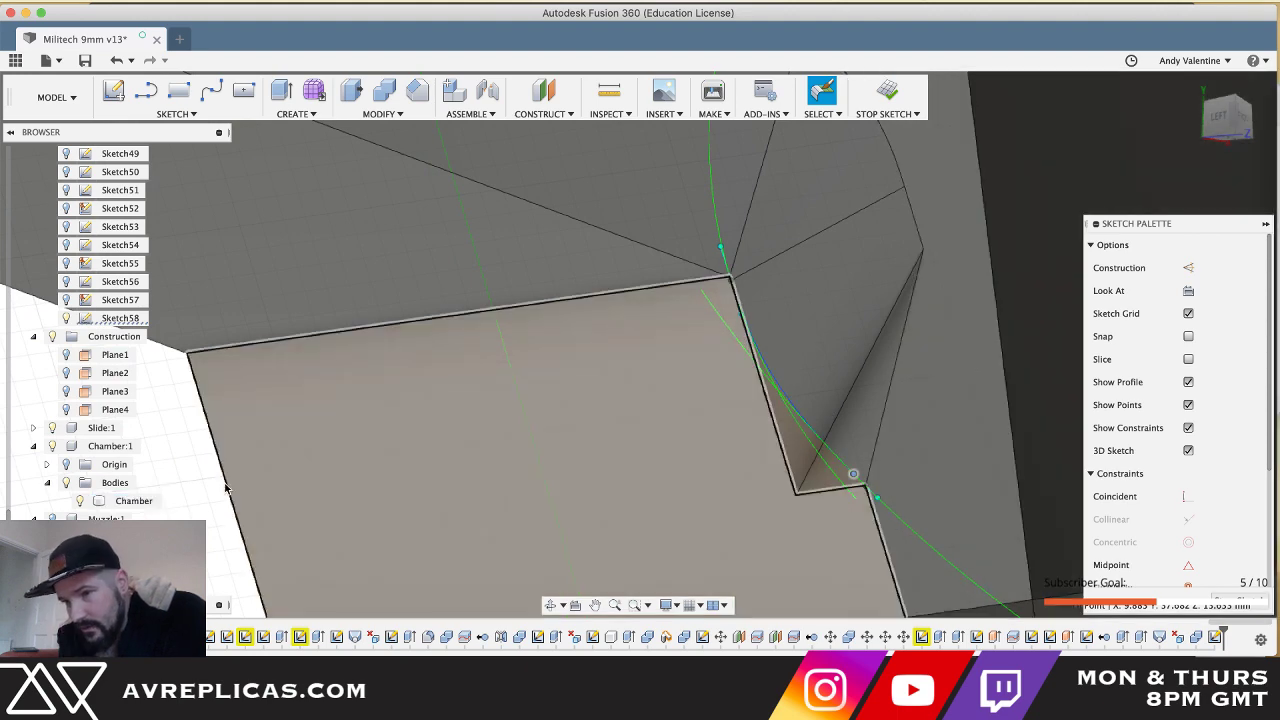
left_click(187, 503)
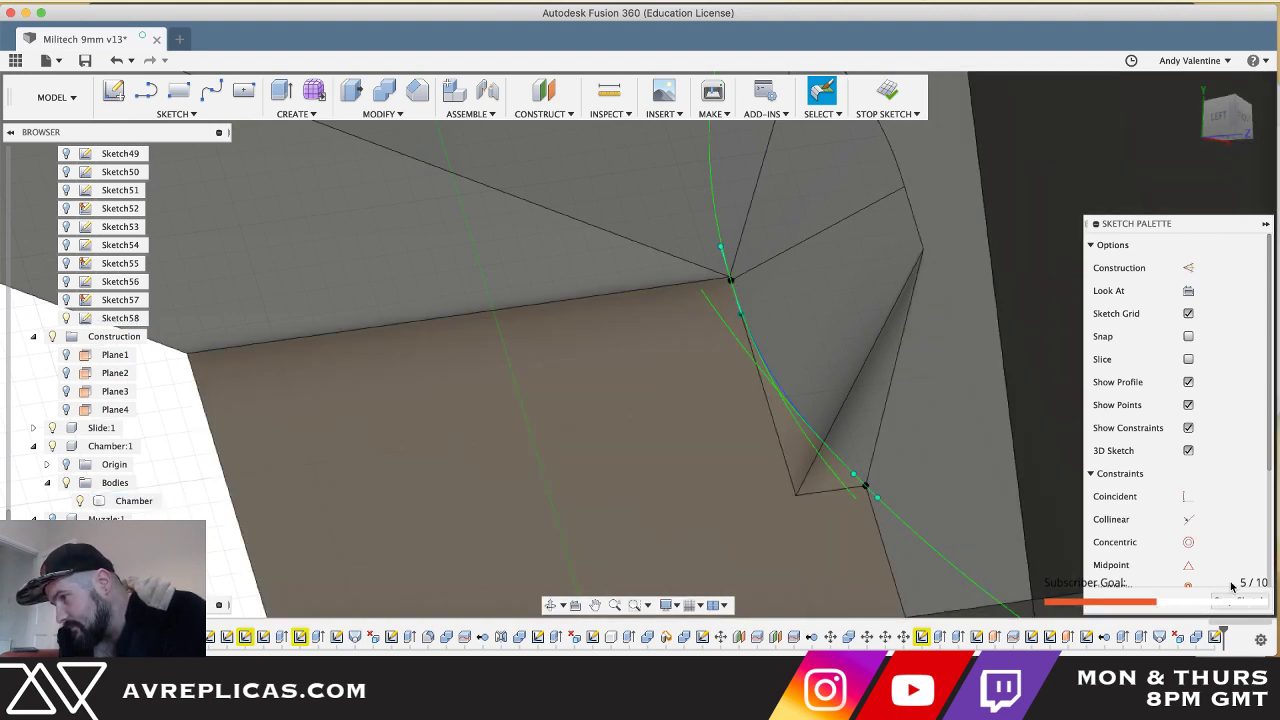
left_click(1232, 607)
left_click(1236, 603)
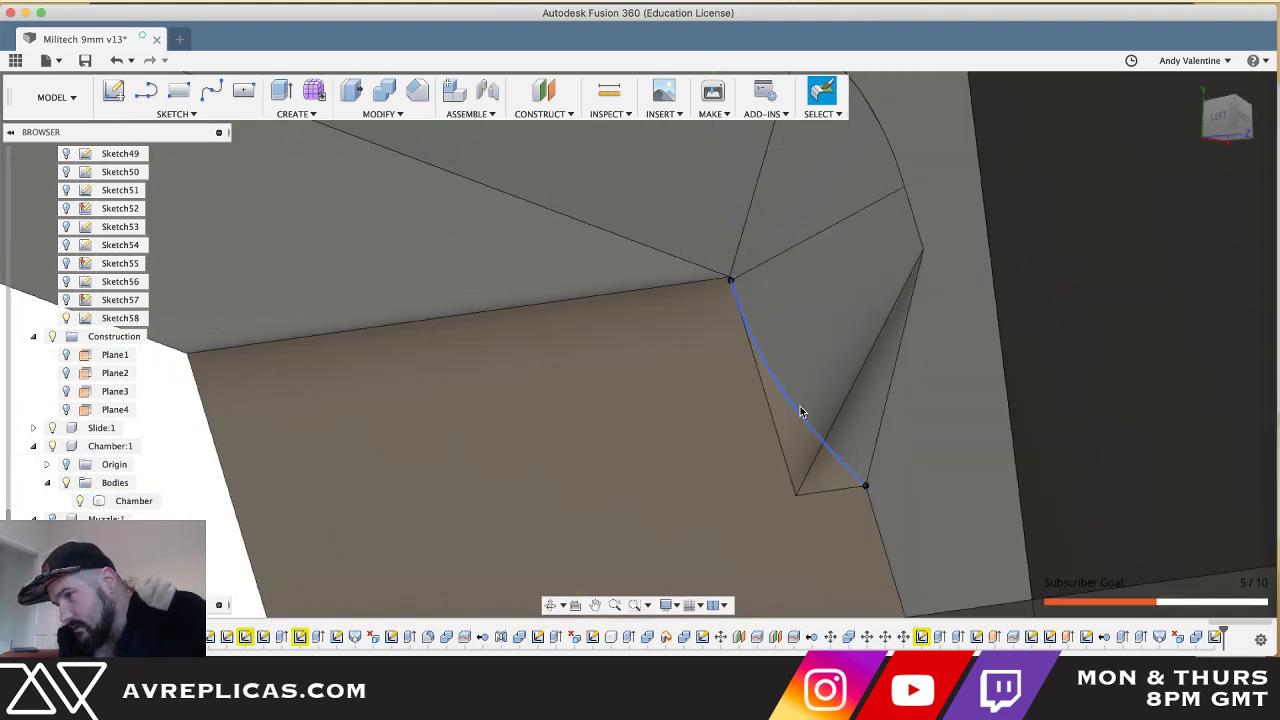
- Reopen the spline sketch, shorten the upper tangent handle slightly along the vertical edge to refine the curve, and finish the sketch
scroll(834, 422, "up", 5)
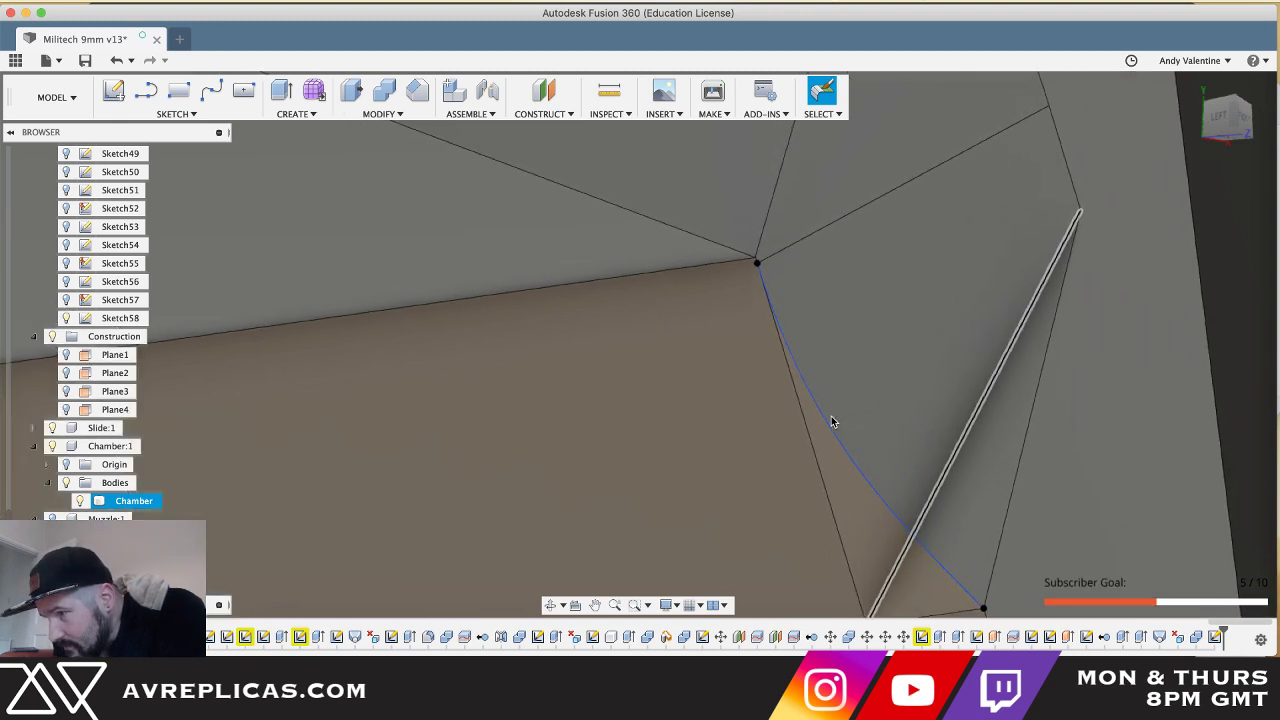
scroll(832, 418, "down", 3)
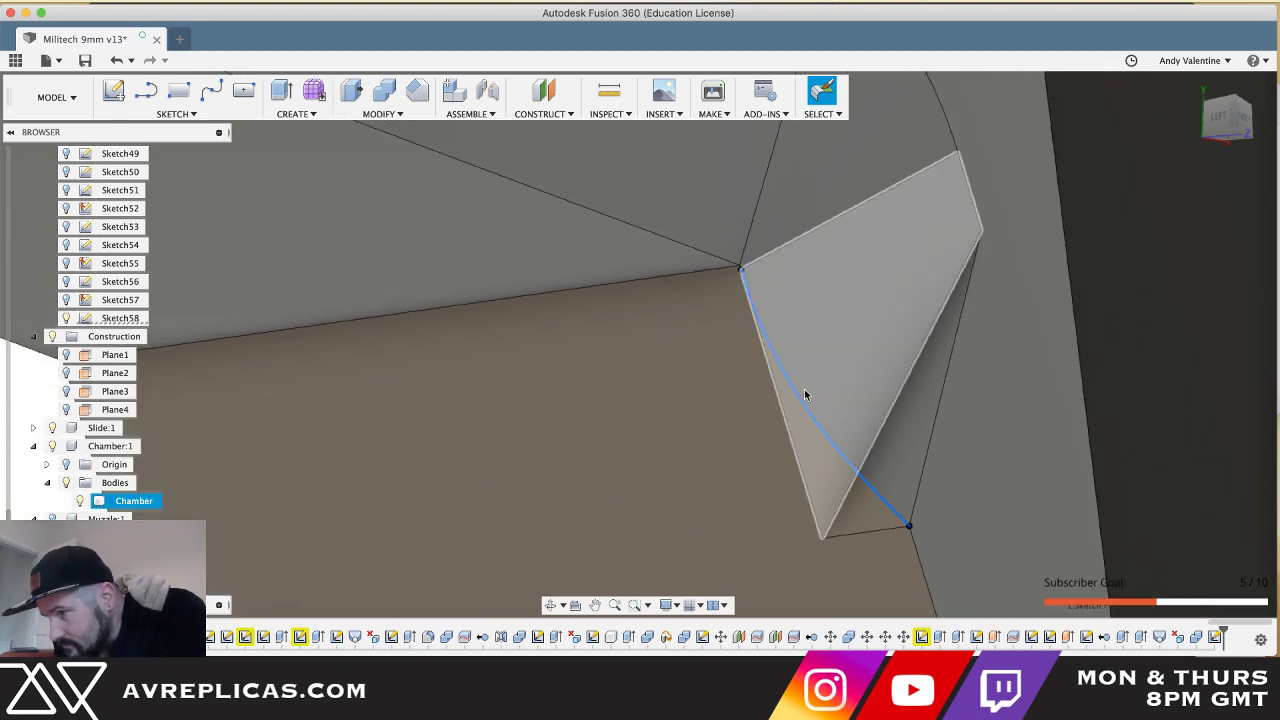
double_click(767, 355)
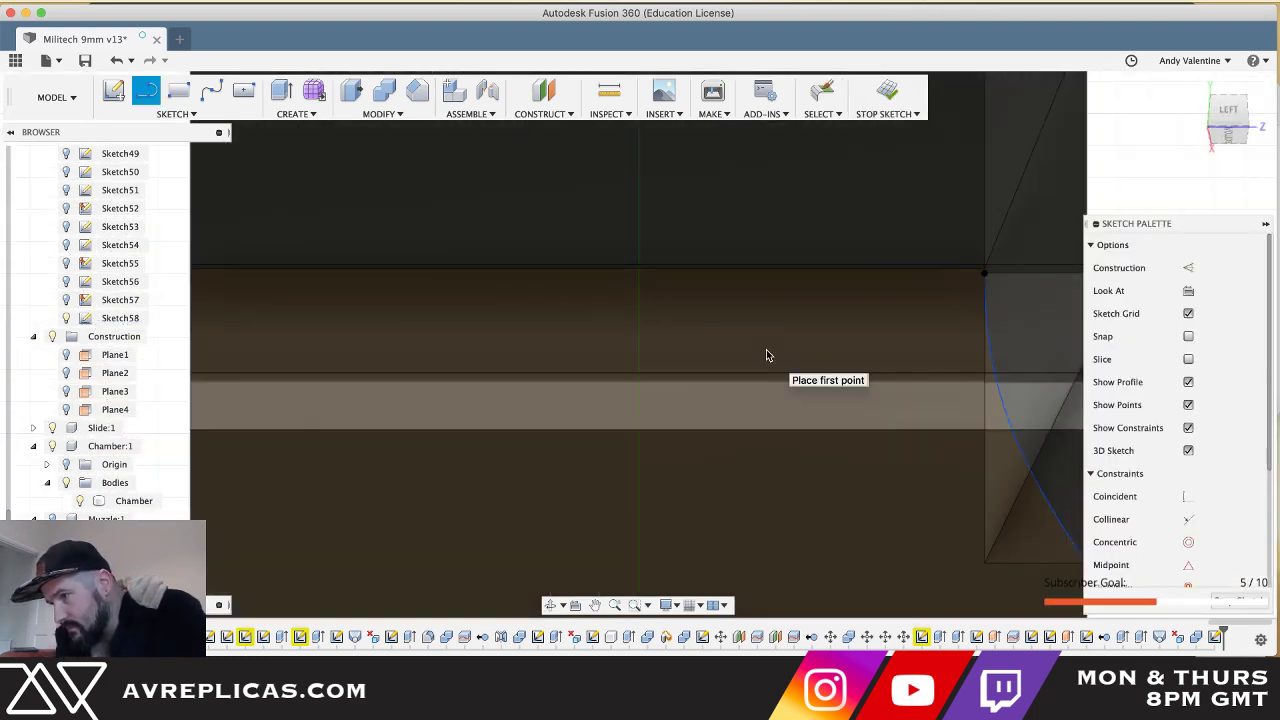
scroll(767, 355, "right", 5)
key("Escape")
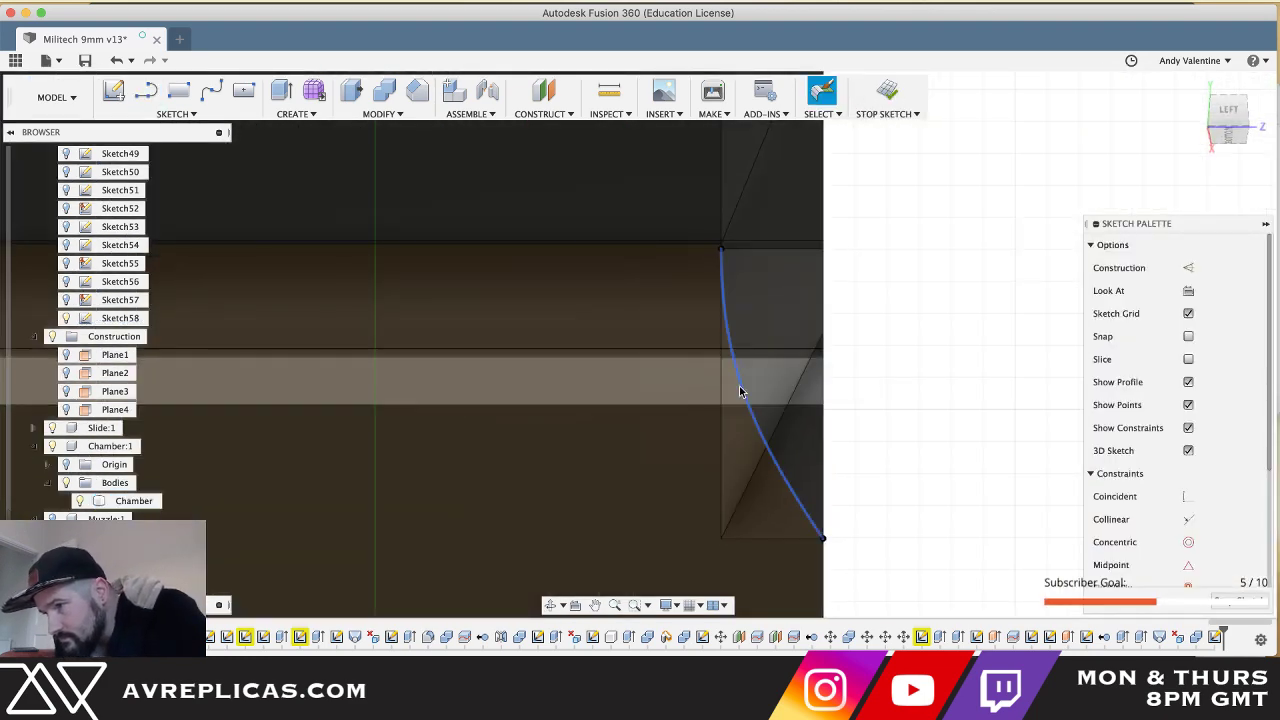
left_click(739, 385)
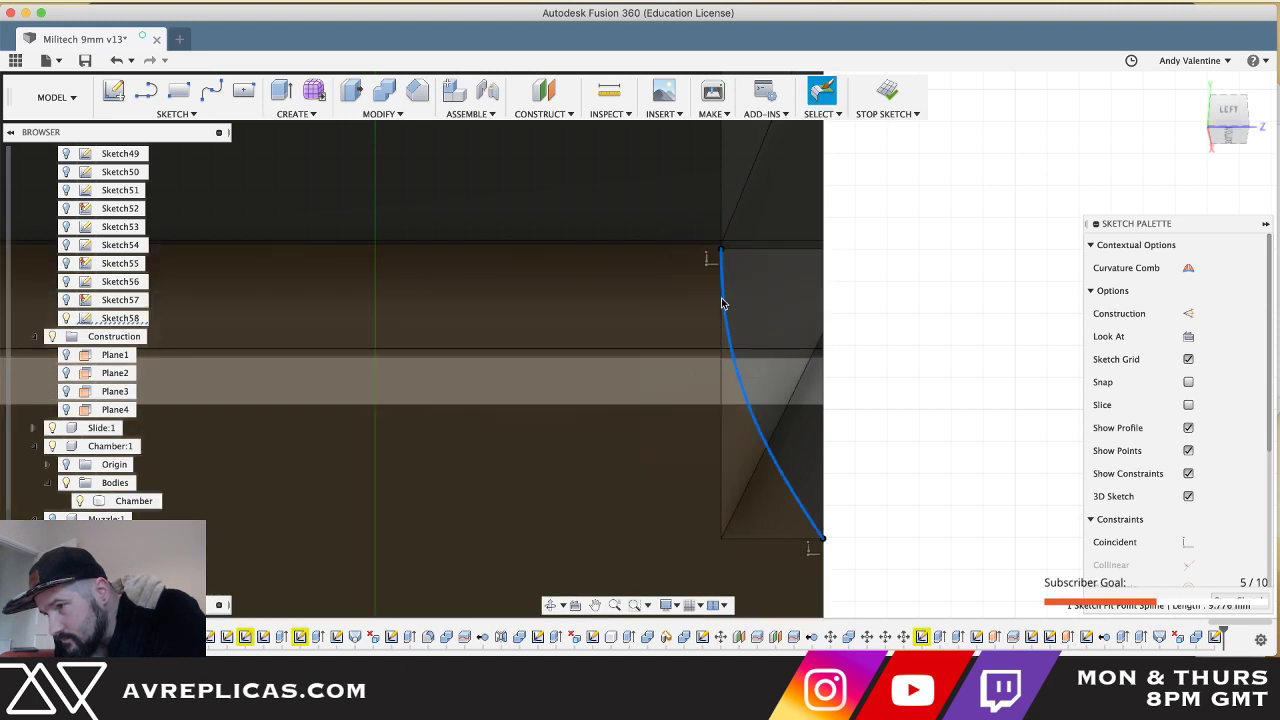
left_click(722, 204)
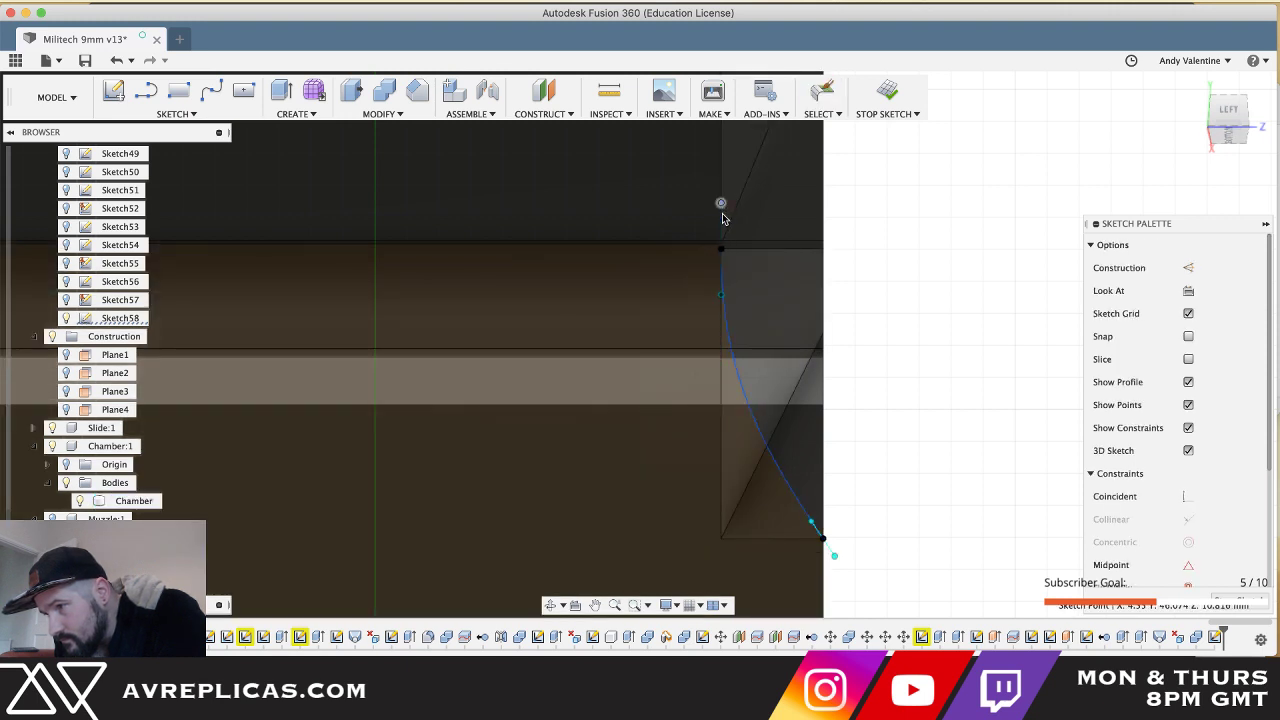
left_click(720, 296)
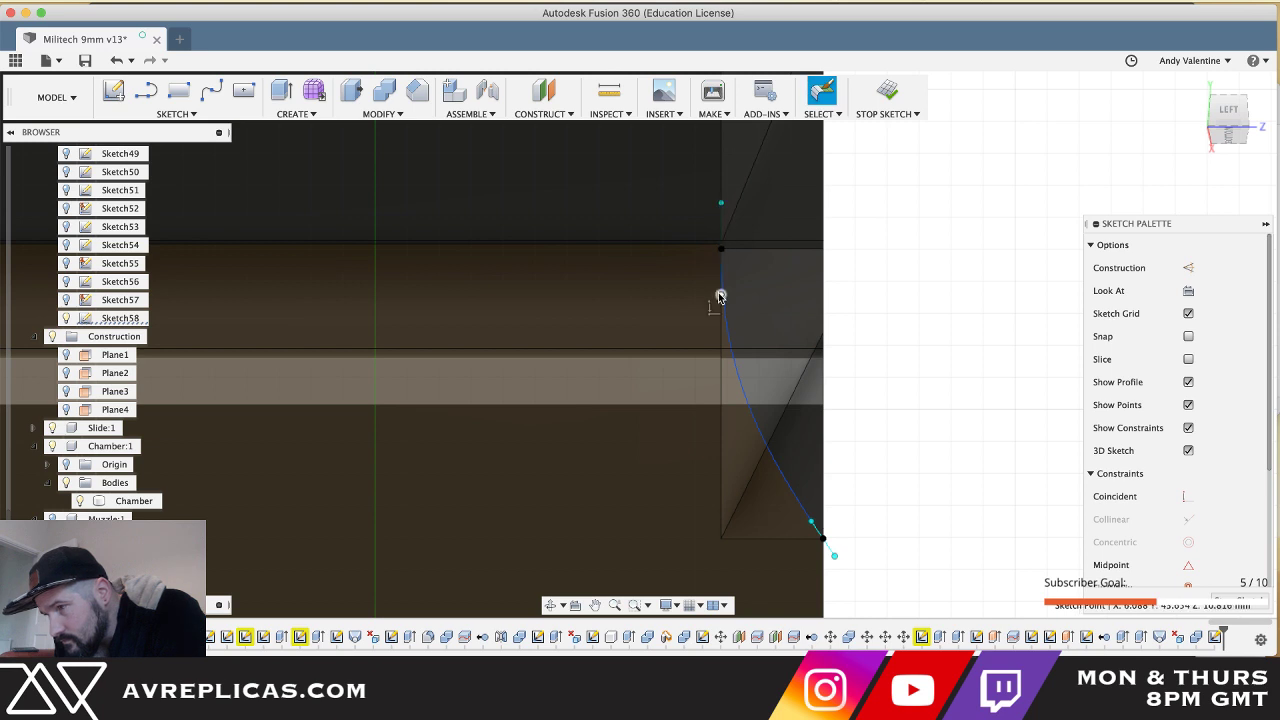
left_click_drag(720, 296, 720, 286)
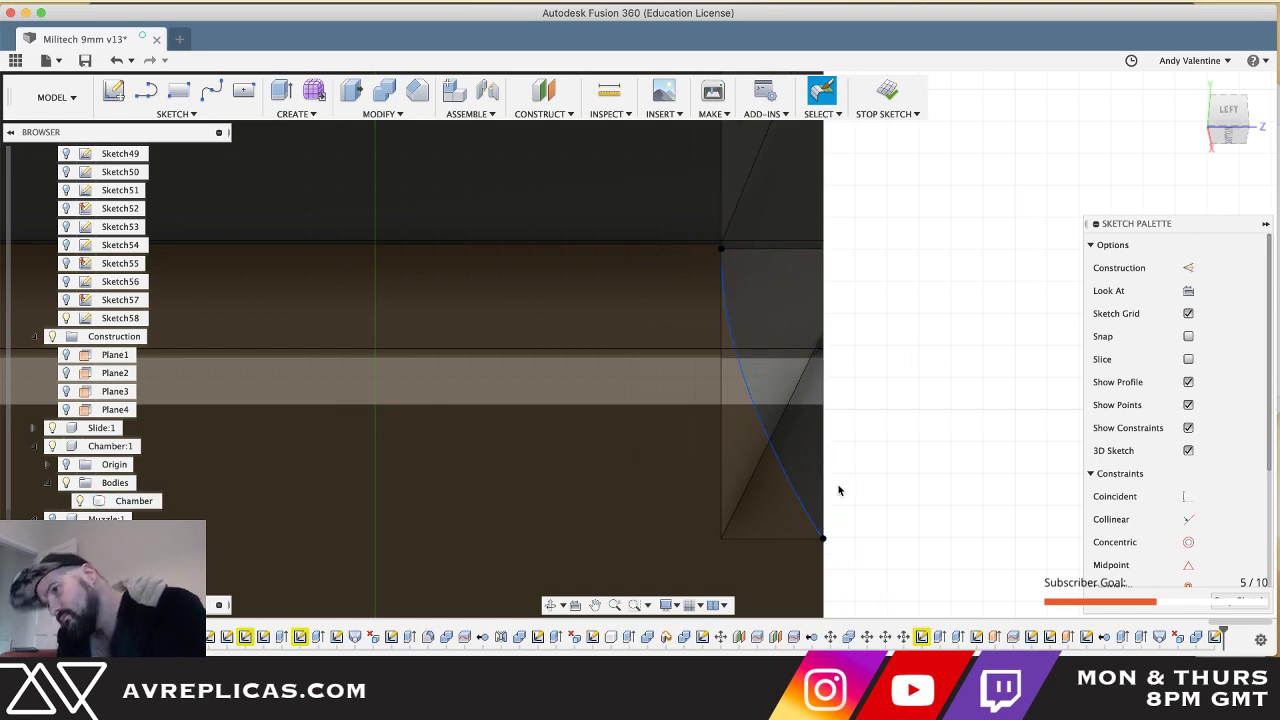
middle_click_drag(839, 490, 797, 292, "shift")
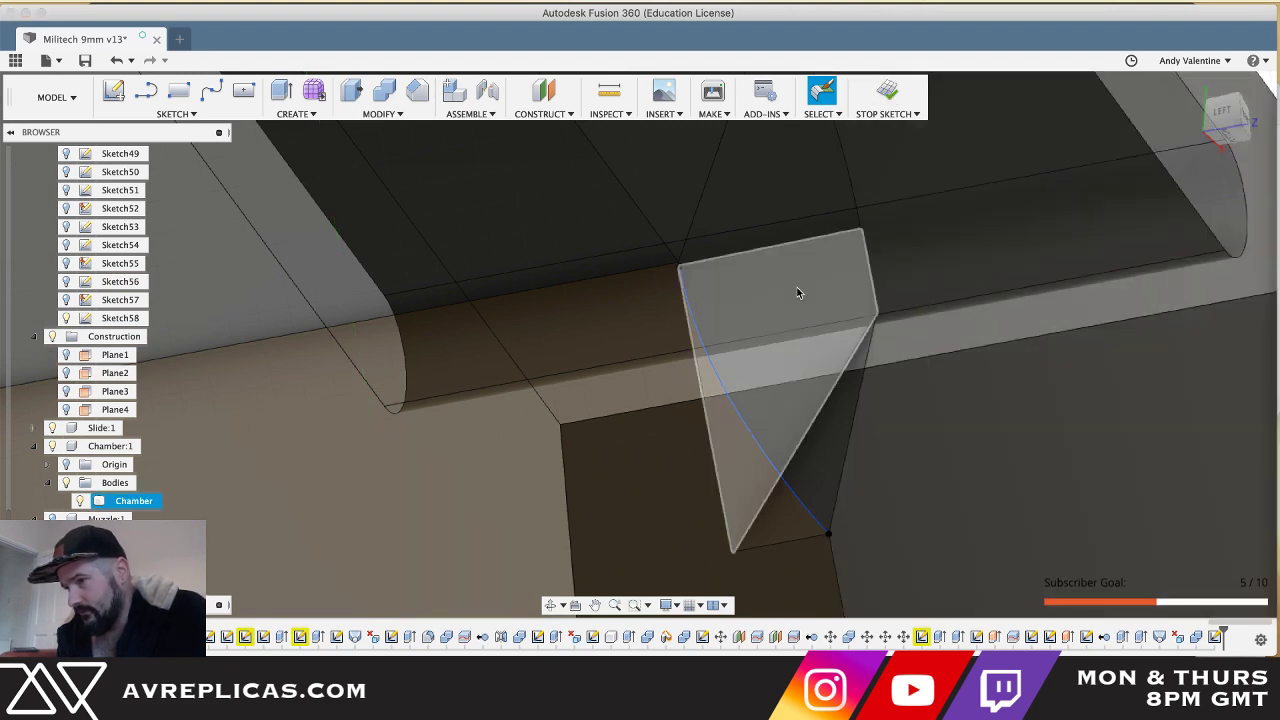
key("Return")
scroll(795, 293, "down", 2)
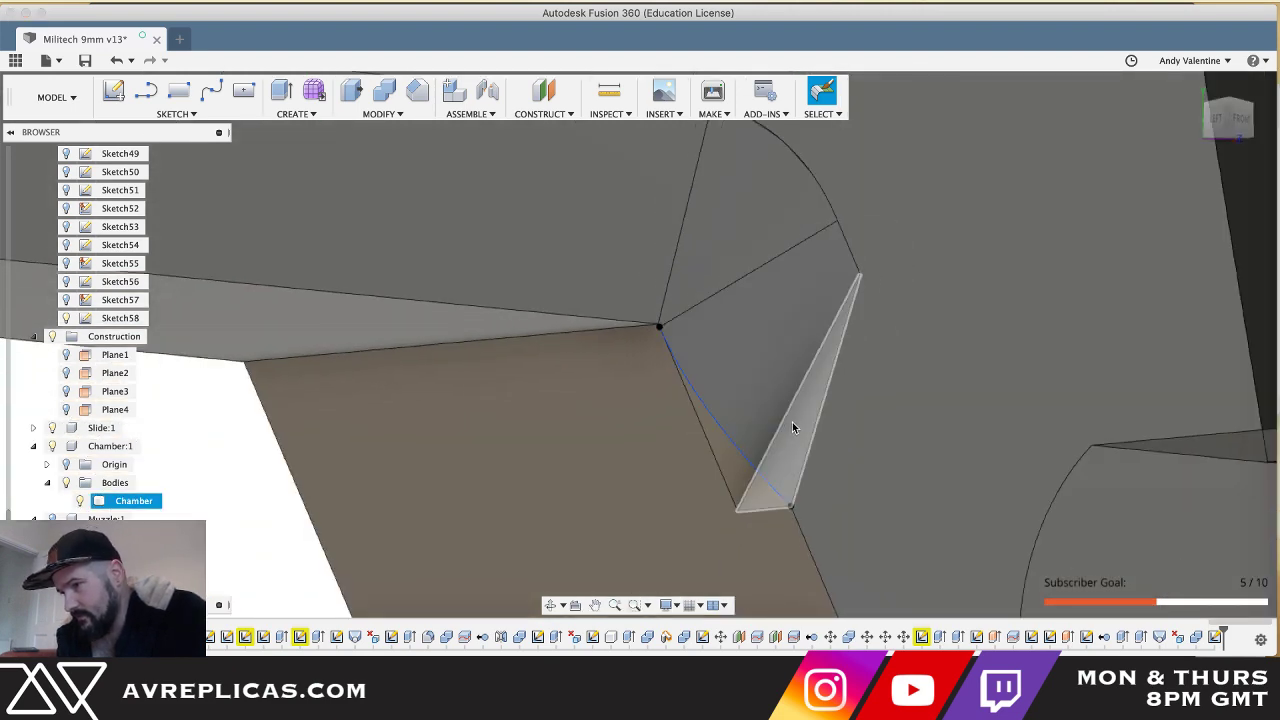
left_click(764, 395)
left_click(305, 115)
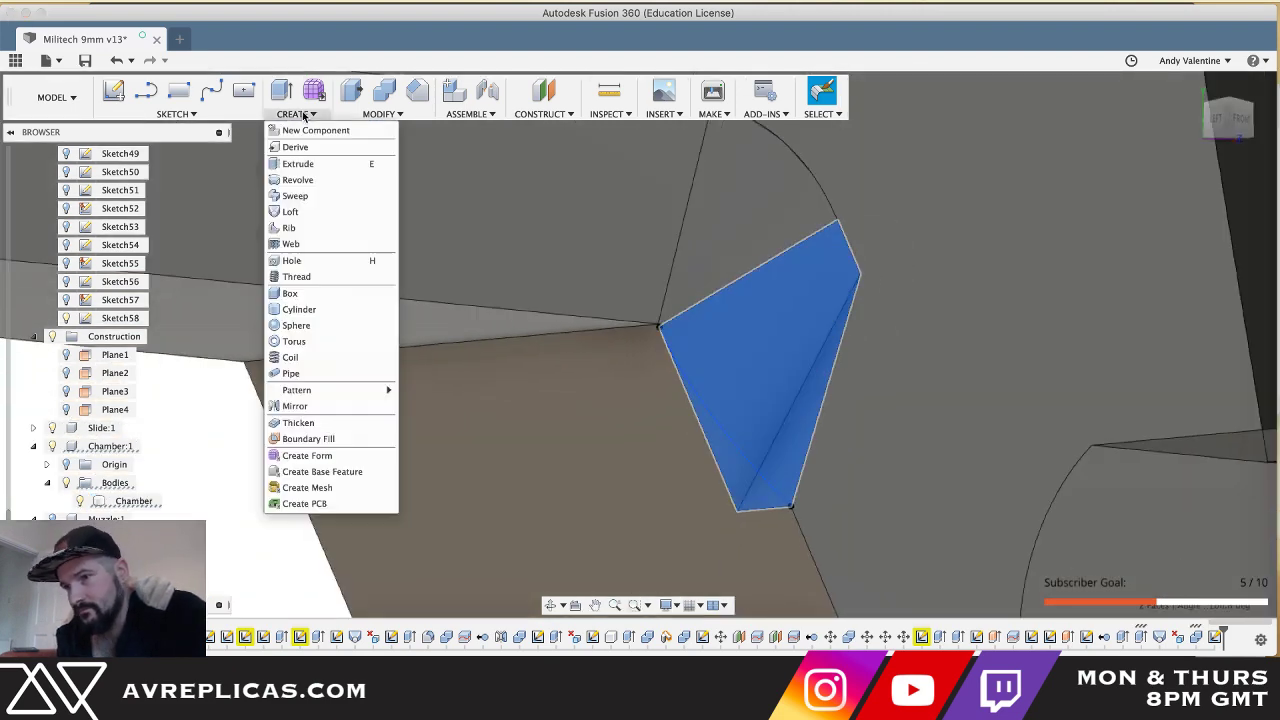
left_click(299, 212)
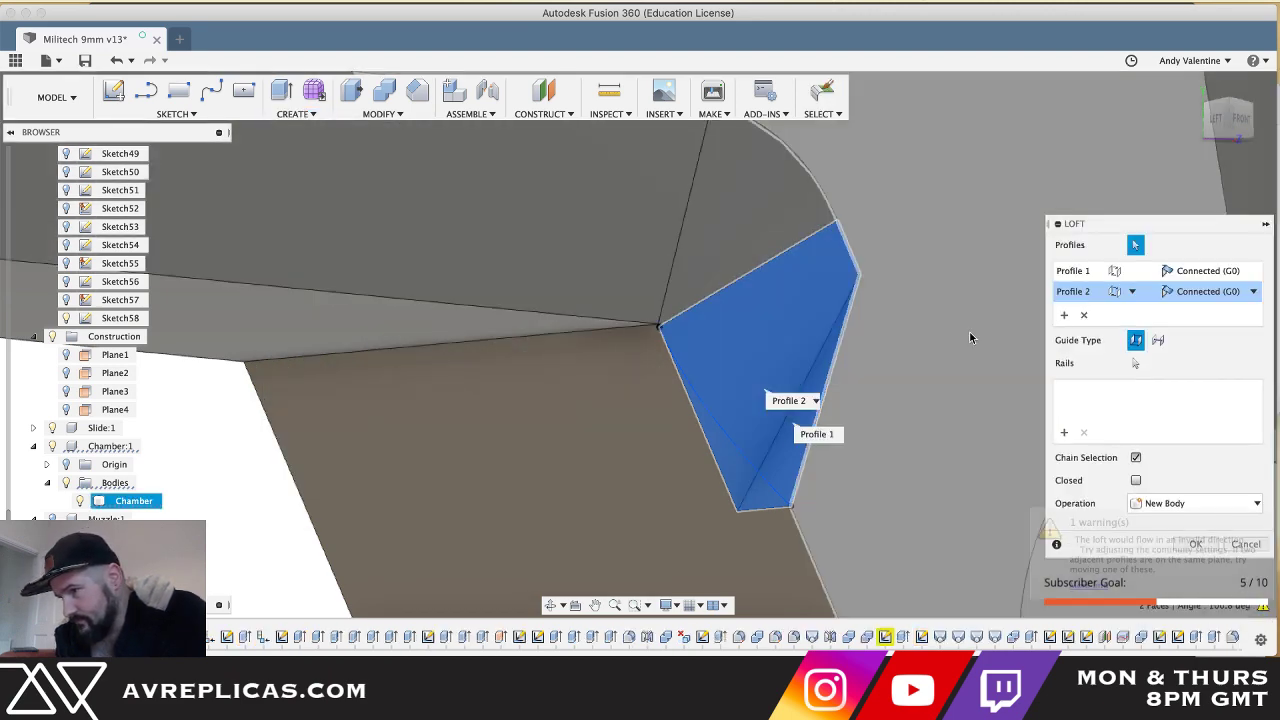
scroll(1003, 355, "down", 5, "shift")
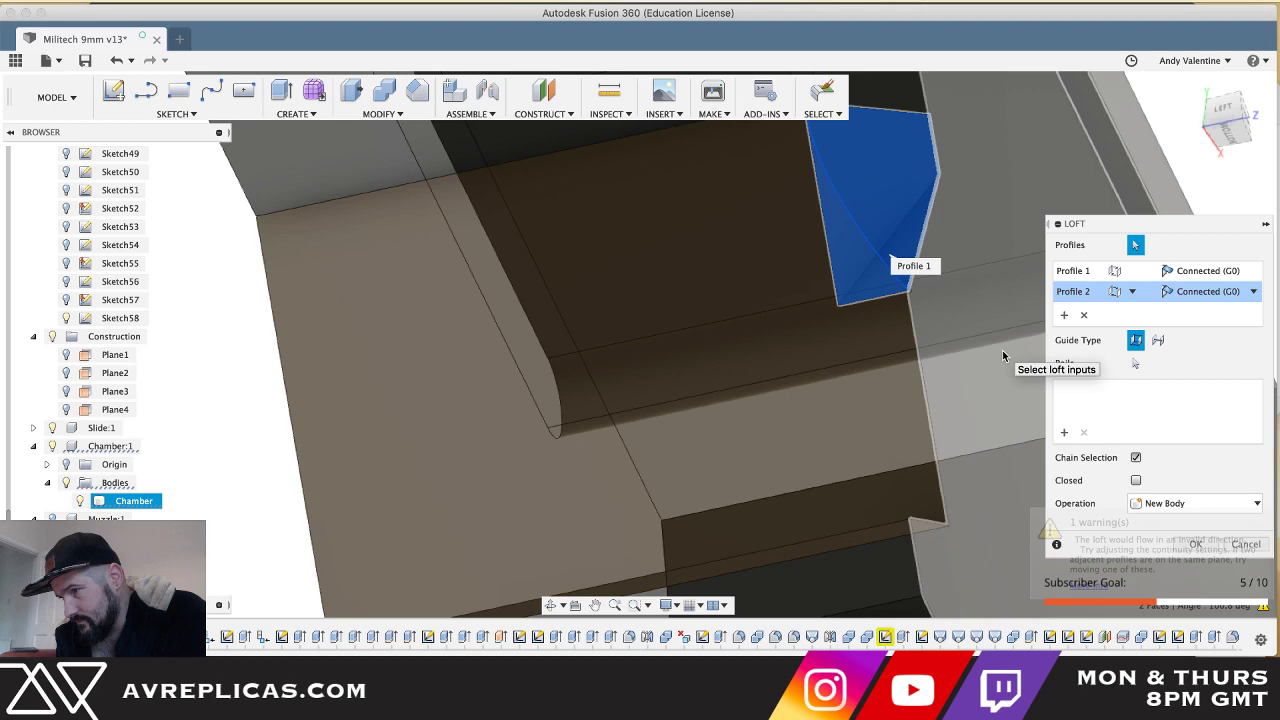
middle_click_drag(1003, 355, 1089, 550, "shift")
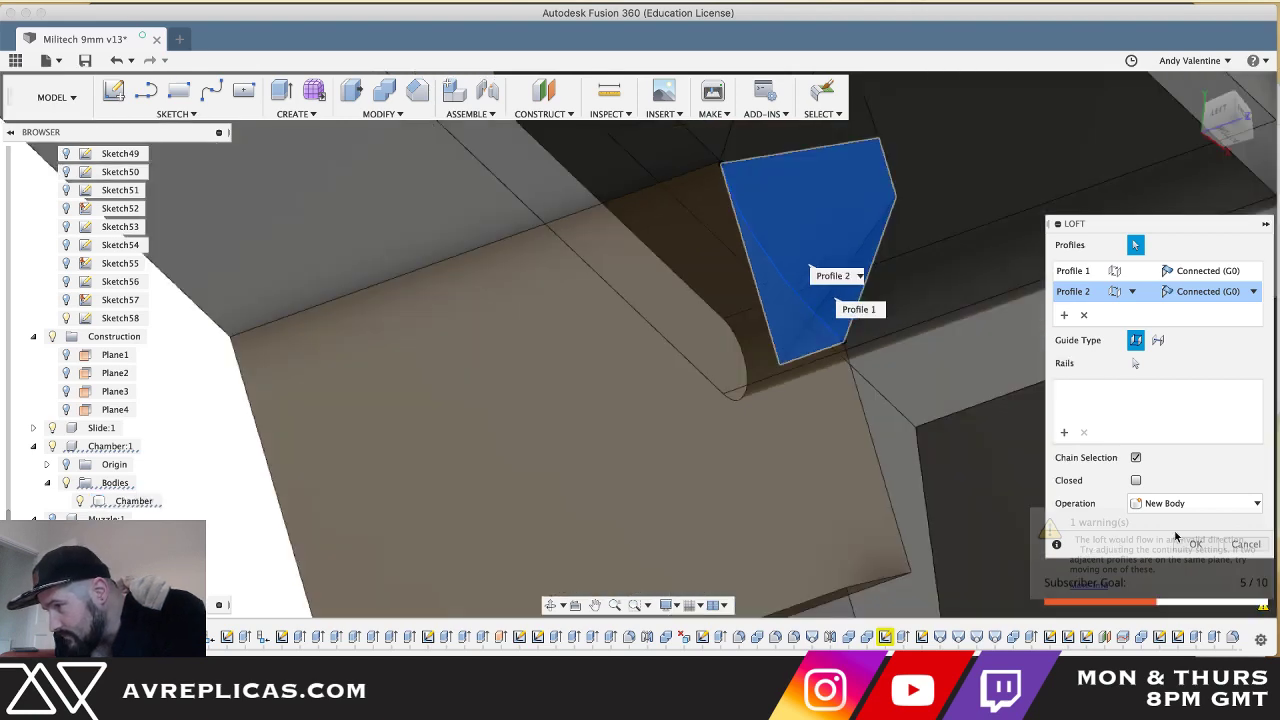
left_click(1135, 363)
left_click(826, 309)
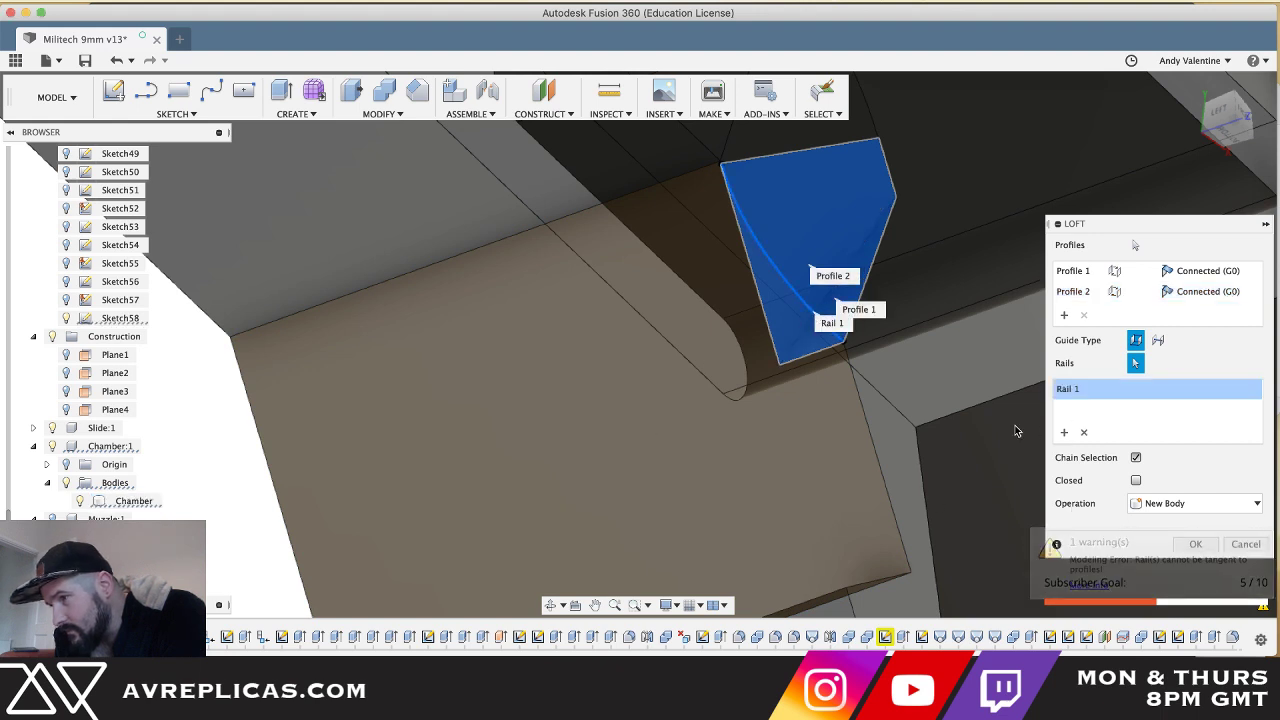
middle_click_drag(1017, 431, 1034, 562, "shift")
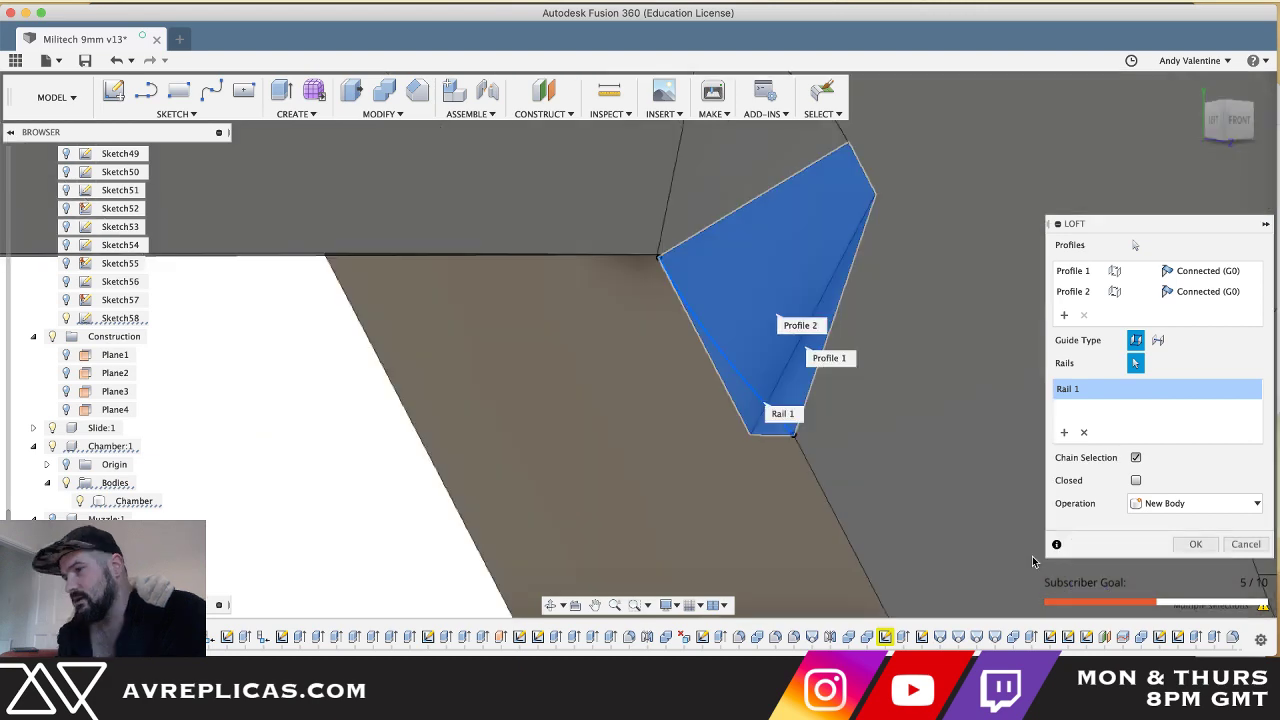
key("Return")
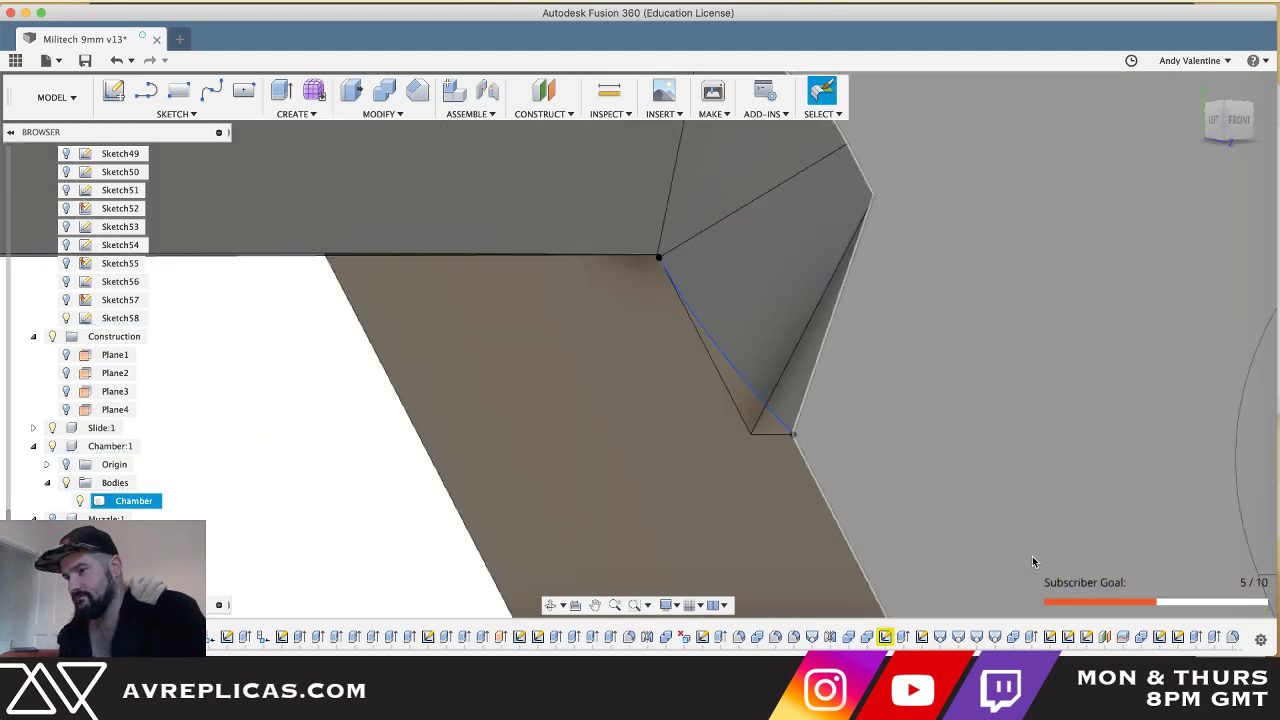
key("Escape")
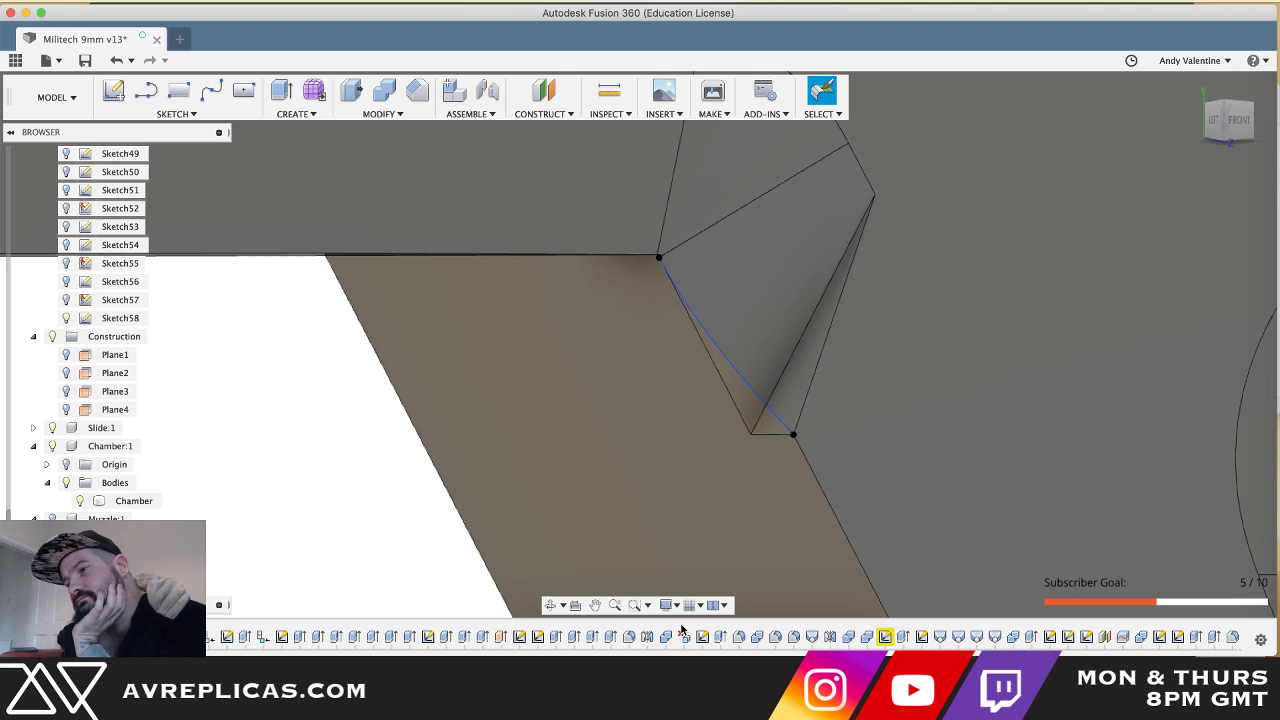
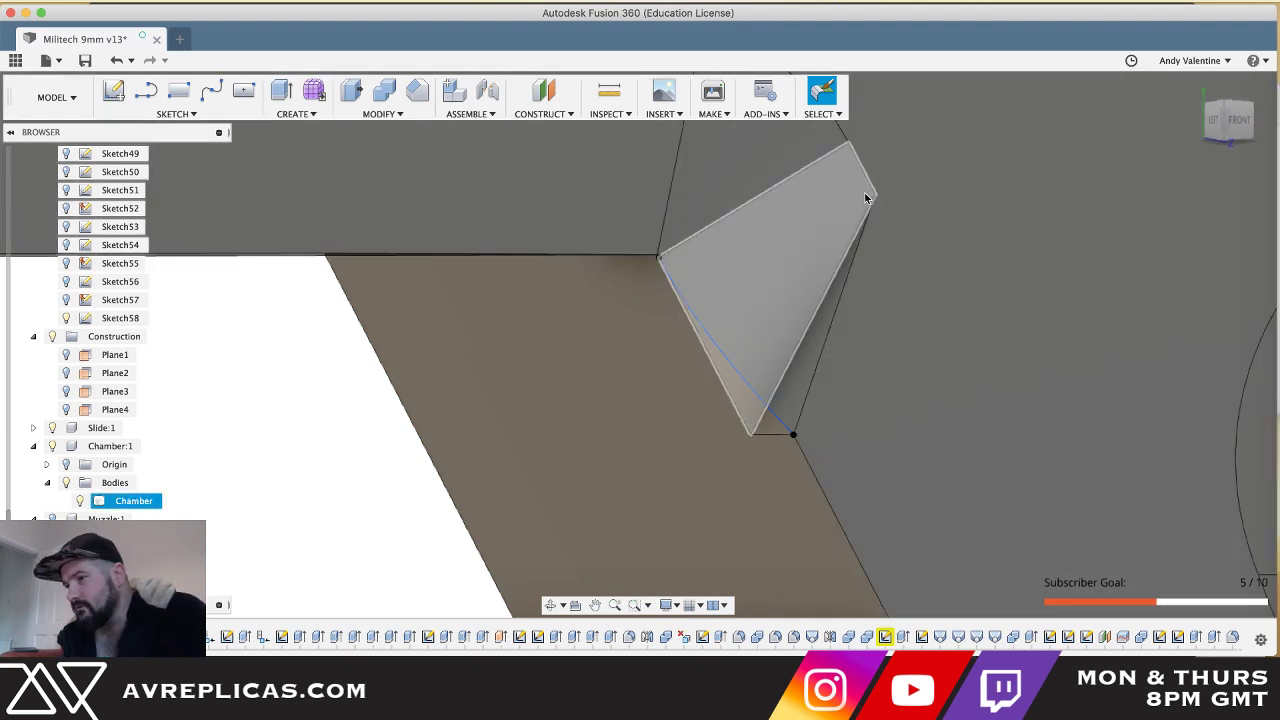
- Create a sketch on the chamber's side face with a single point at the chamfer's outer corner, and finish the sketch
left_click(866, 195)
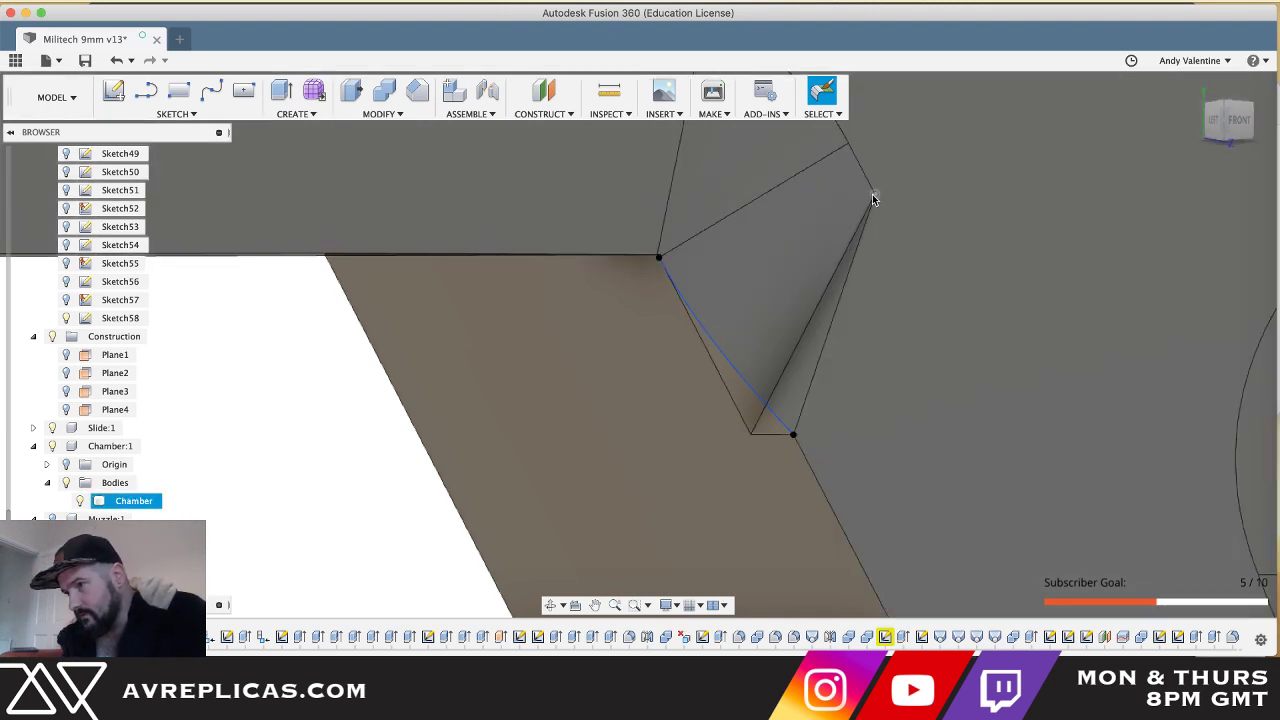
key("l")
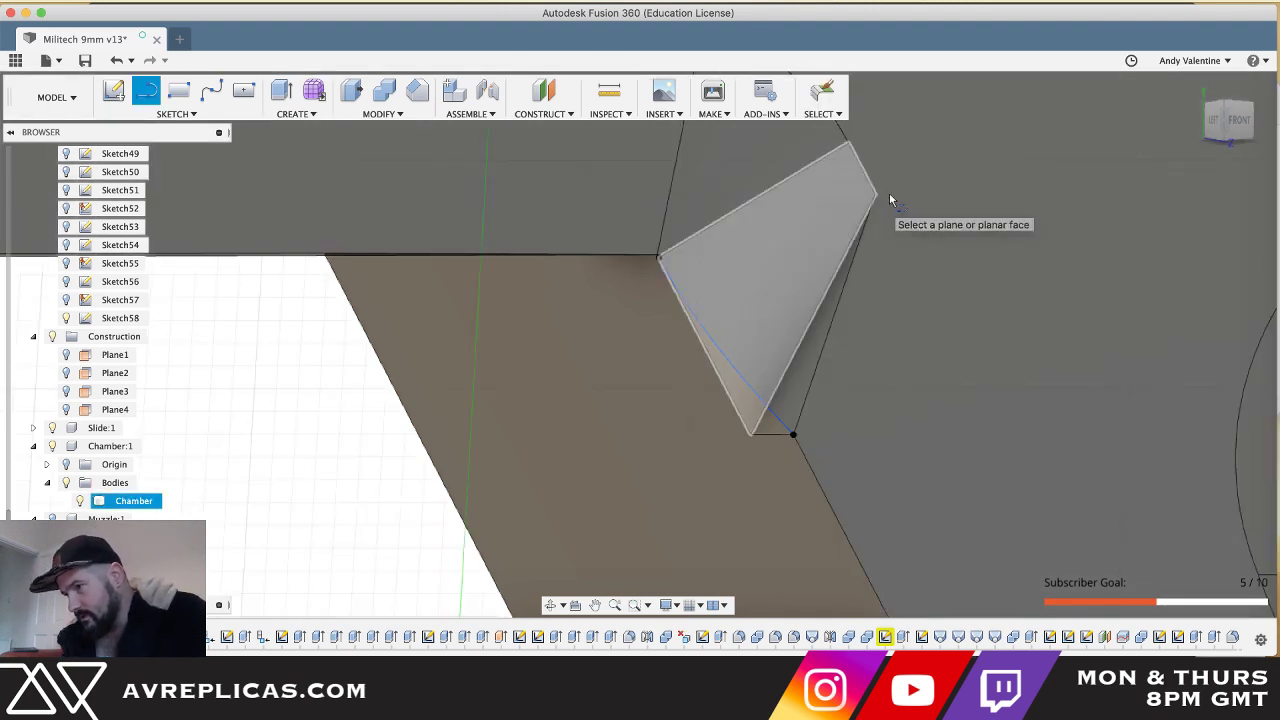
left_click(889, 195)
left_click(622, 341)
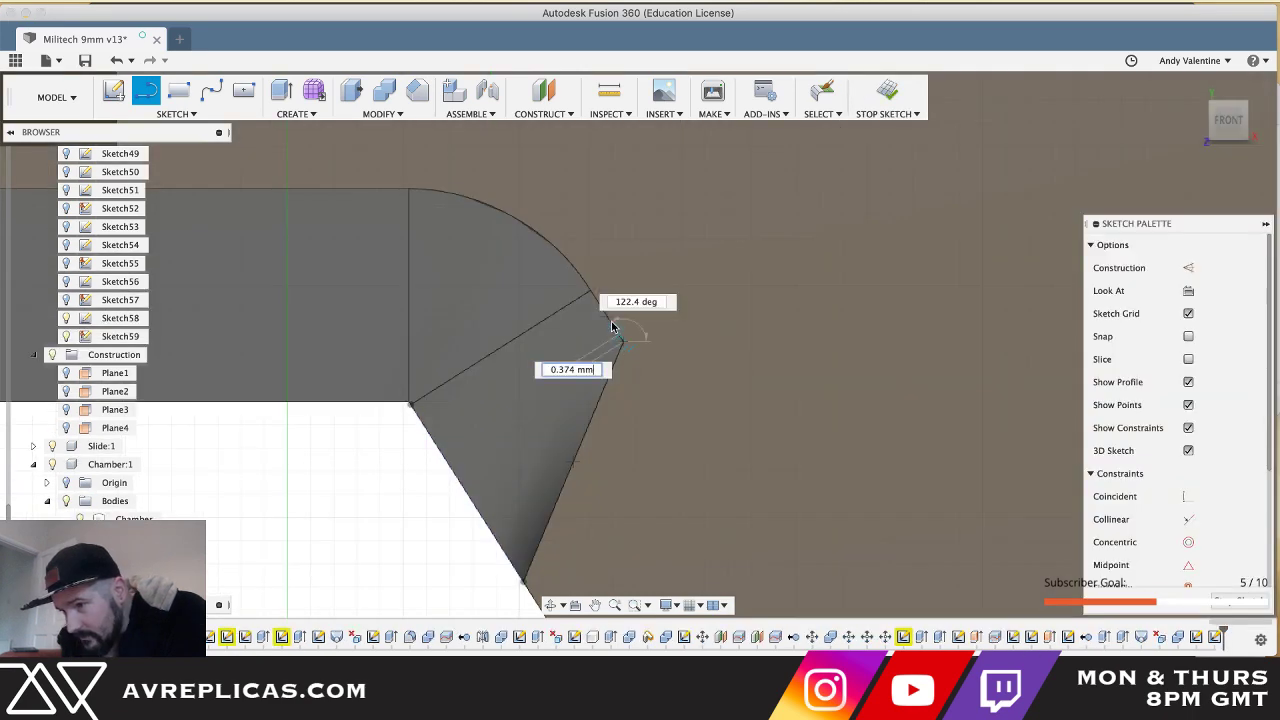
key("Escape")
key("Escape")
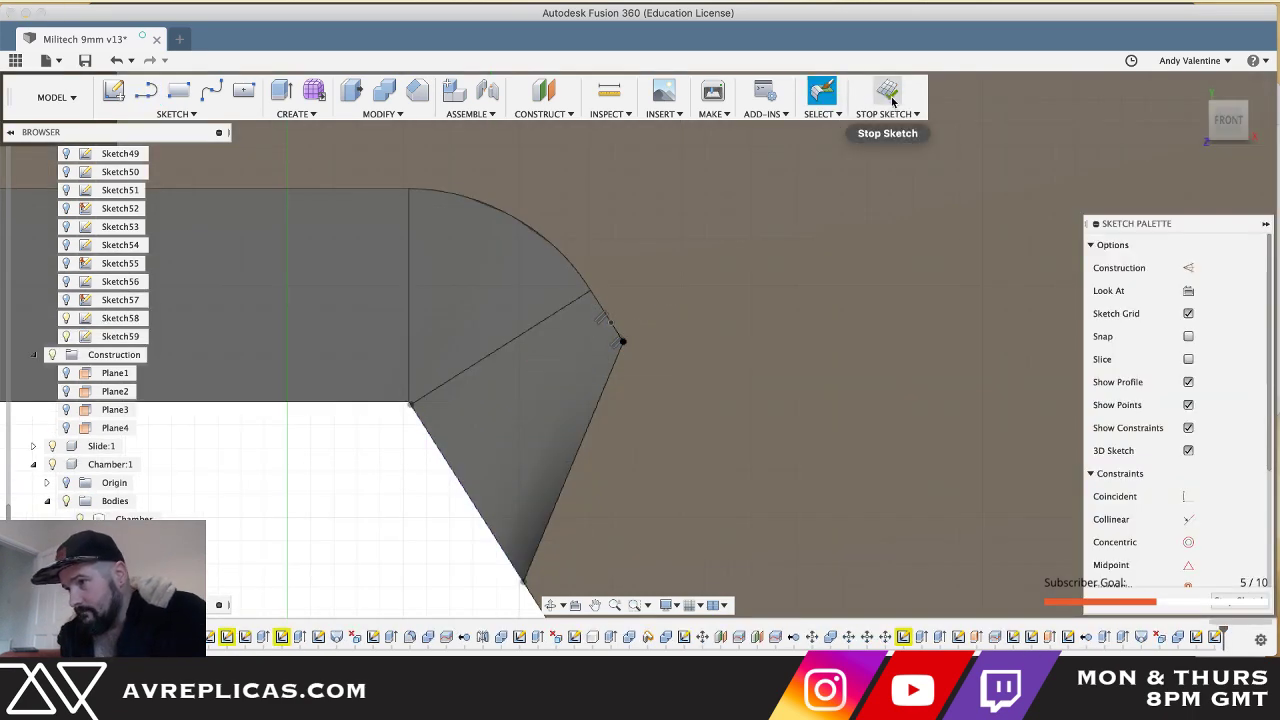
left_click(891, 97)
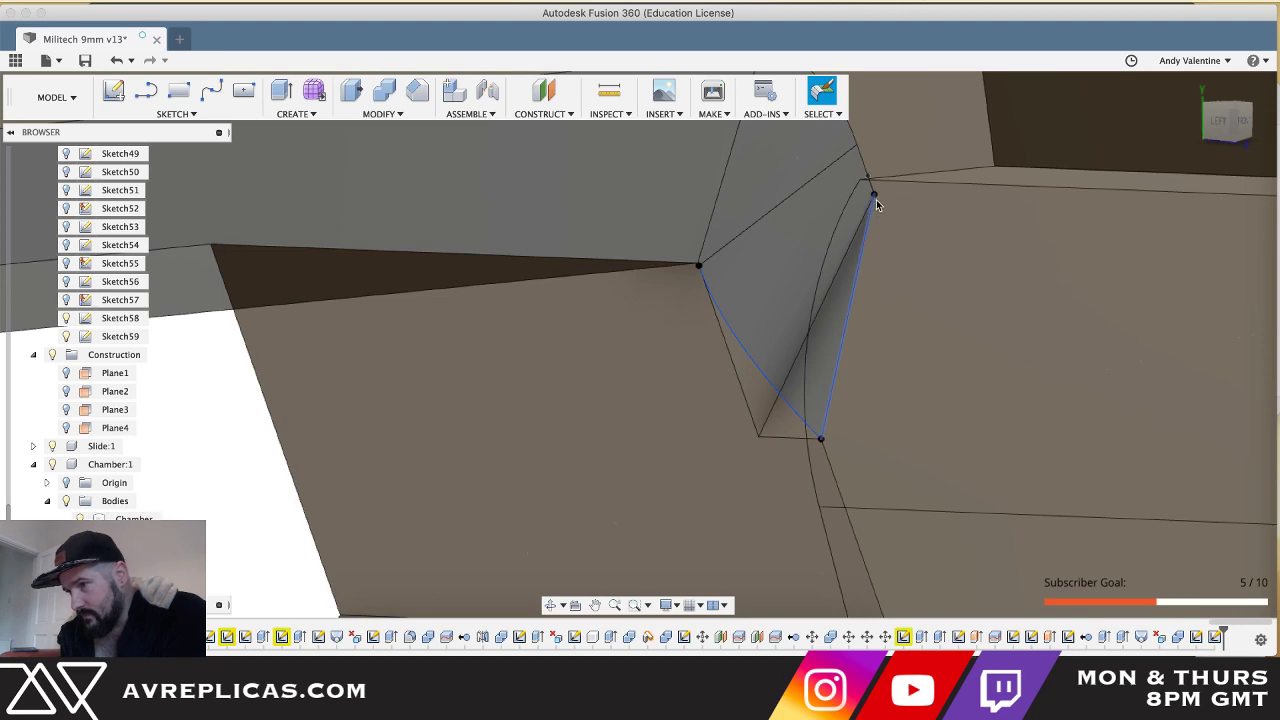
- Loft from the corner sketch point to the spline-bounded triangular profile at the notch, joining the result to the chamber
left_click(773, 407)
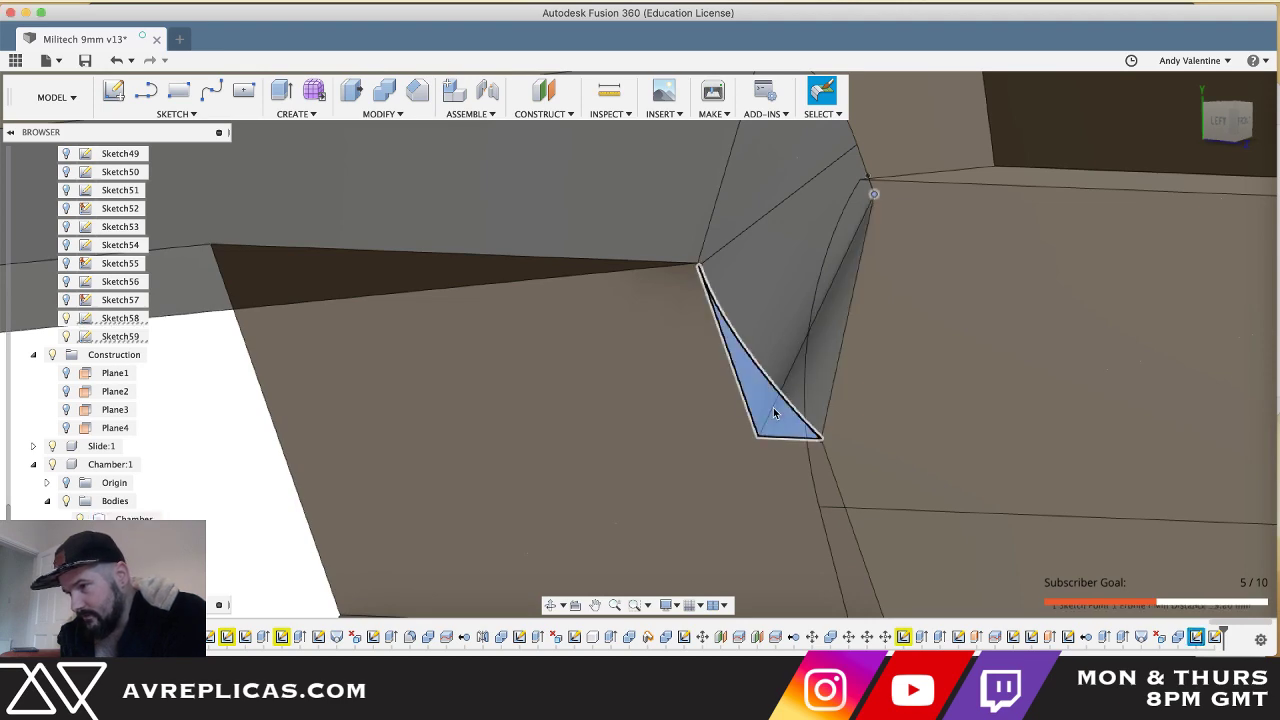
left_click(296, 114)
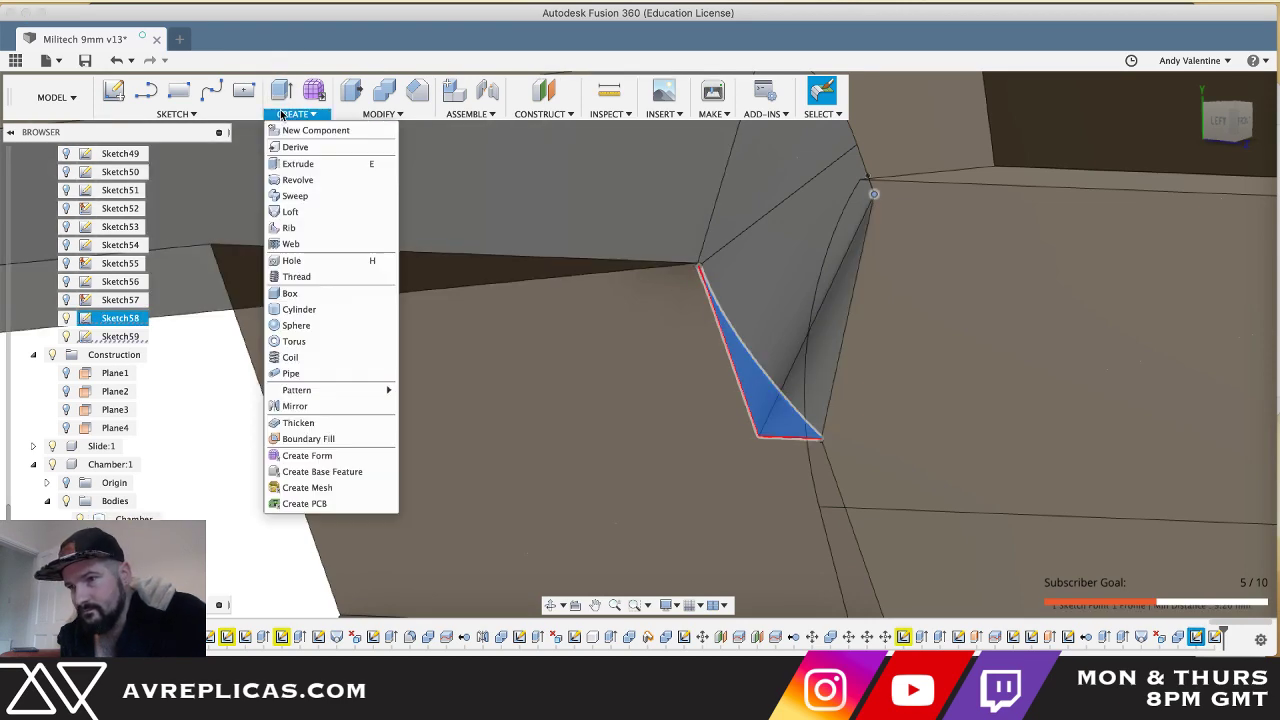
left_click(290, 212)
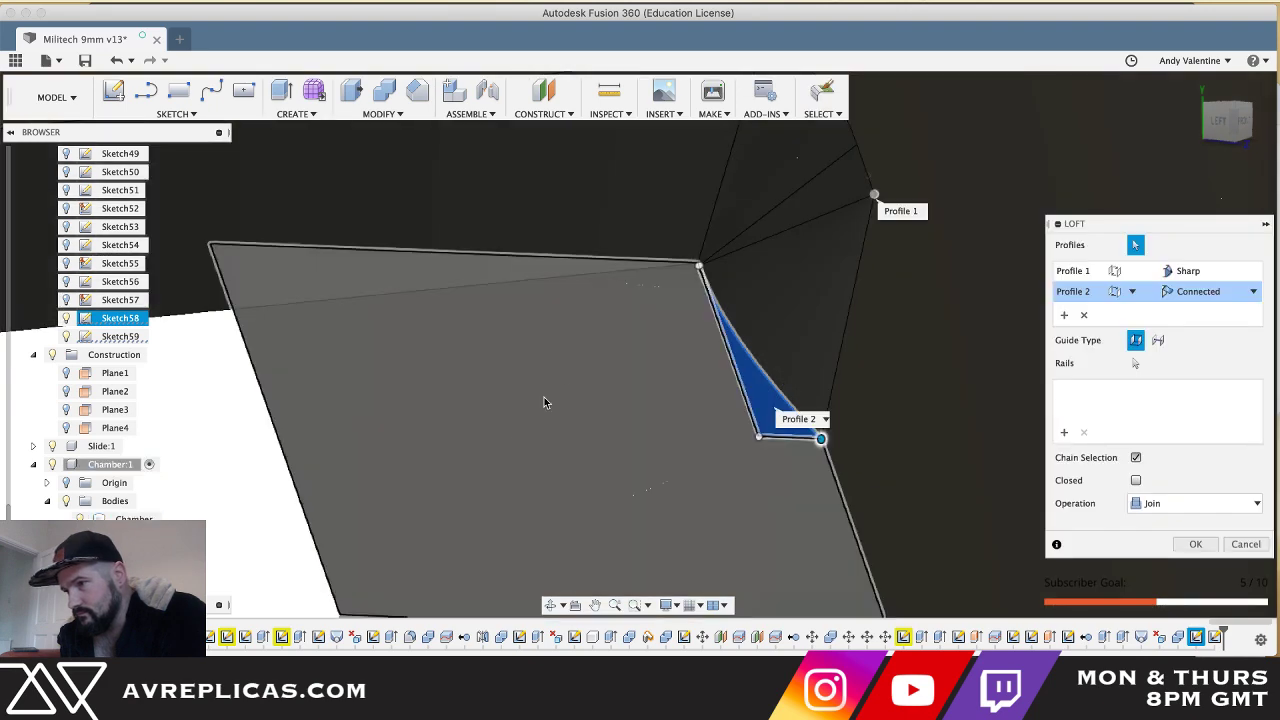
scroll(561, 373, "right", 5, "shift")
scroll(561, 373, "left", 3, "shift")
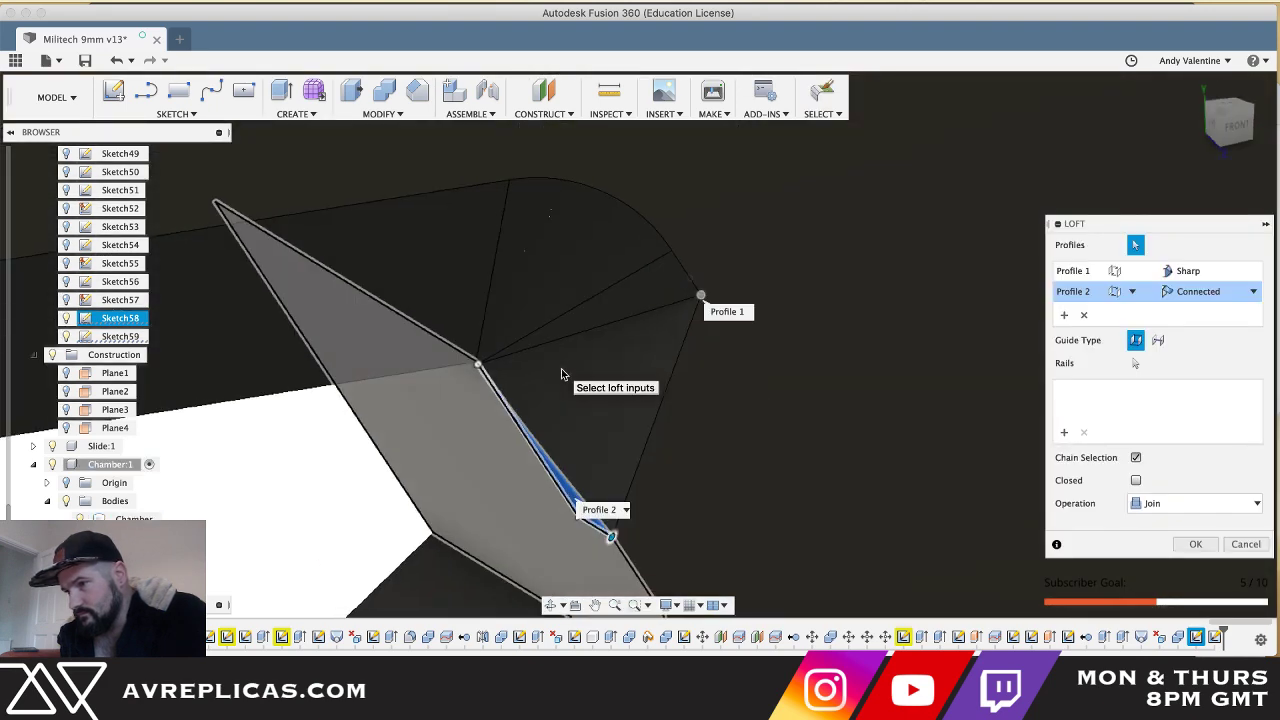
scroll(561, 373, "left", 3, "shift")
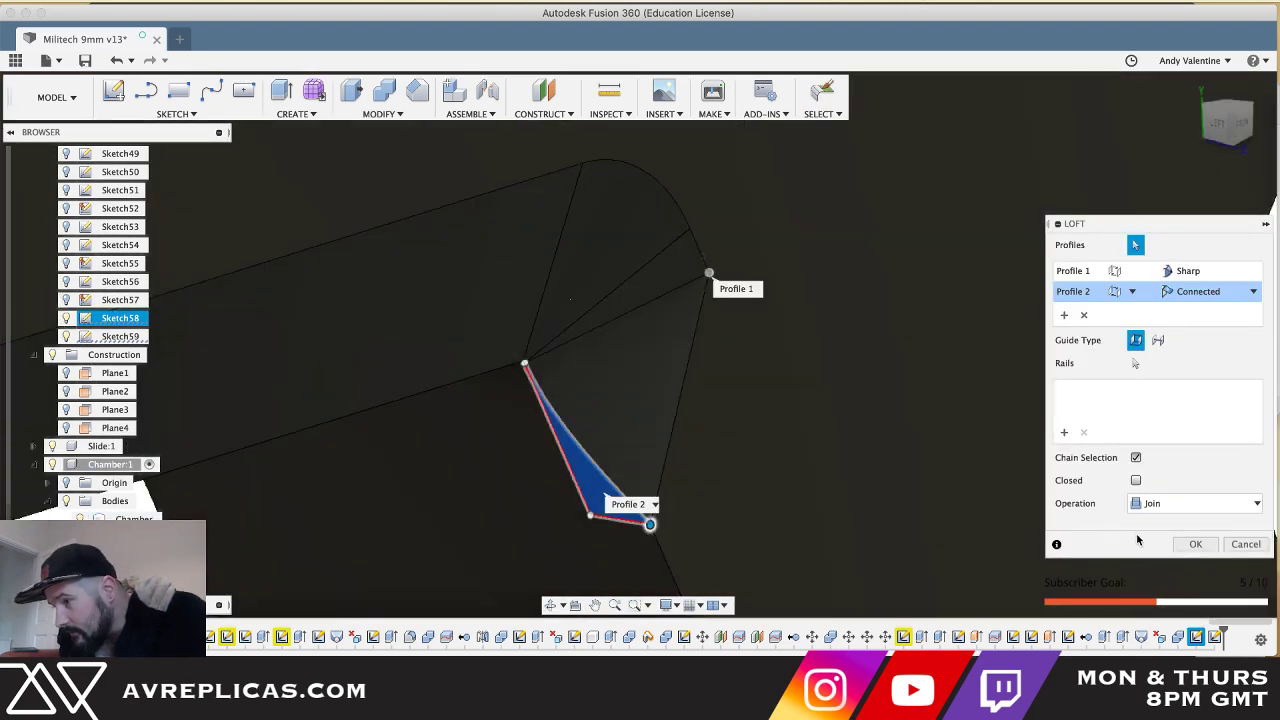
left_click(1195, 545)
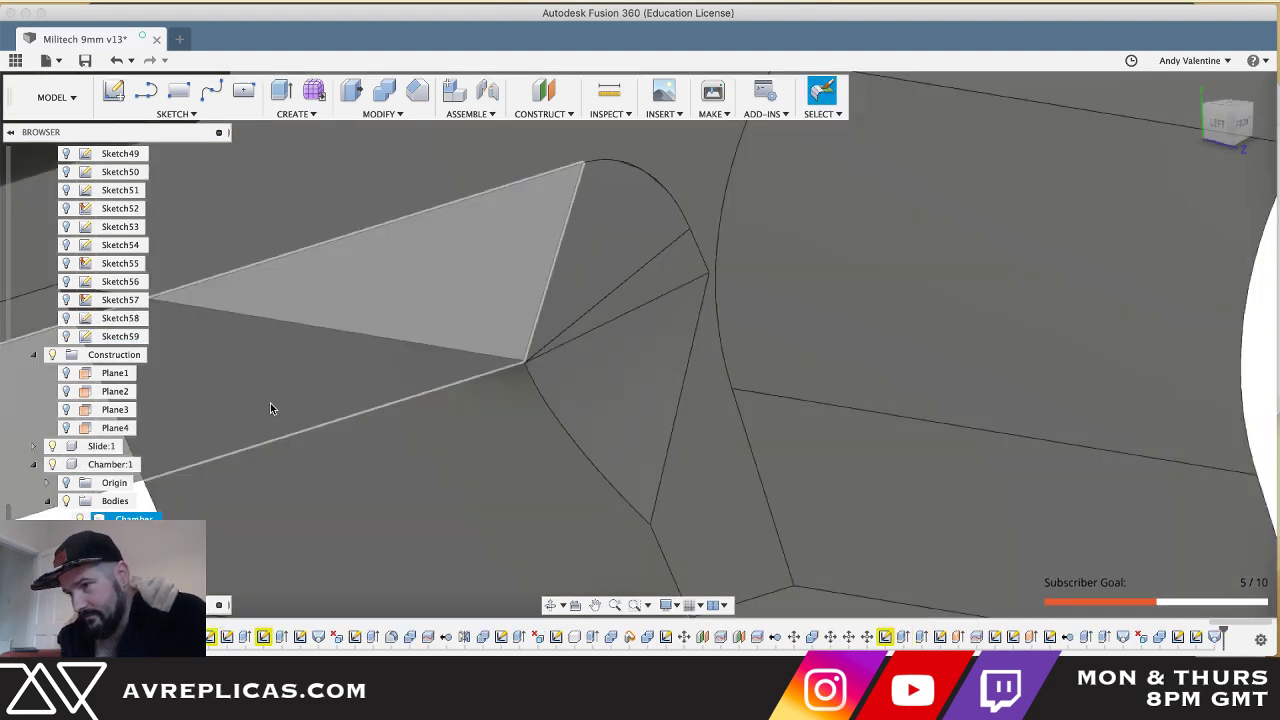
- Examine the lofted chamfer corner and the whole chamber from the front, below and the side
scroll(205, 521, "right", 5, "shift")
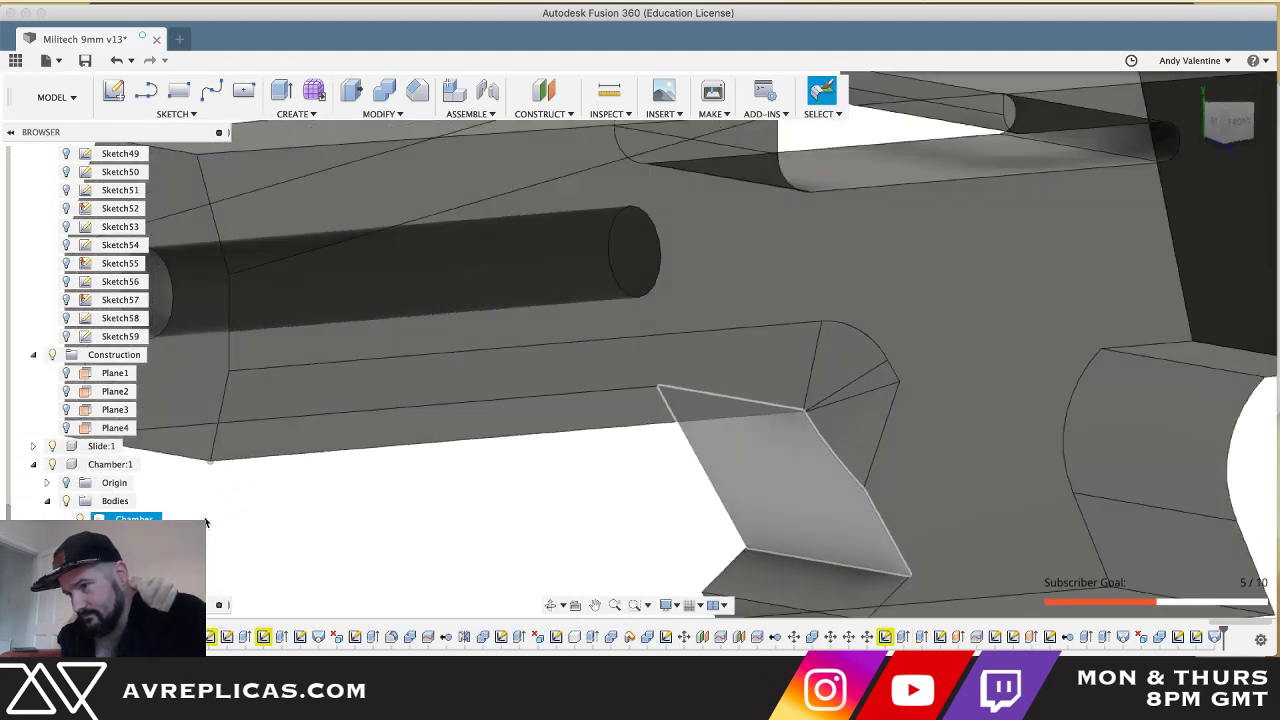
scroll(205, 522, "right", 3, "shift")
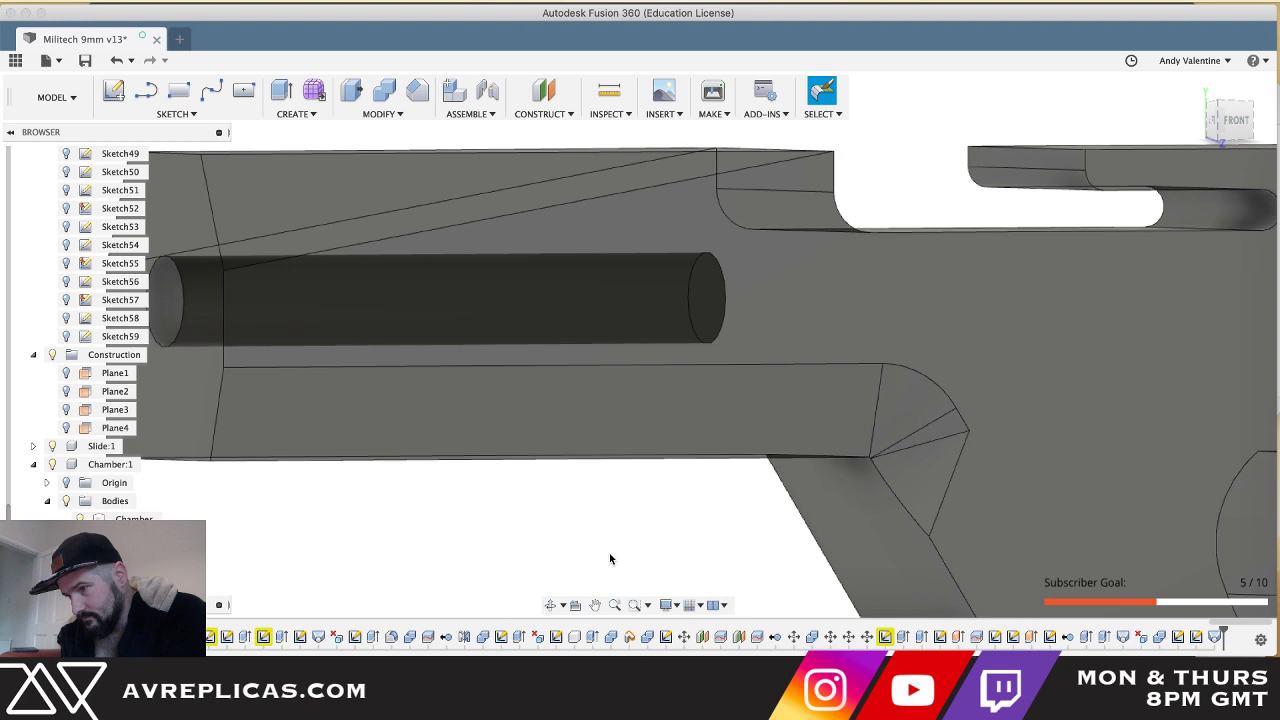
scroll(610, 554, "right", 3, "shift")
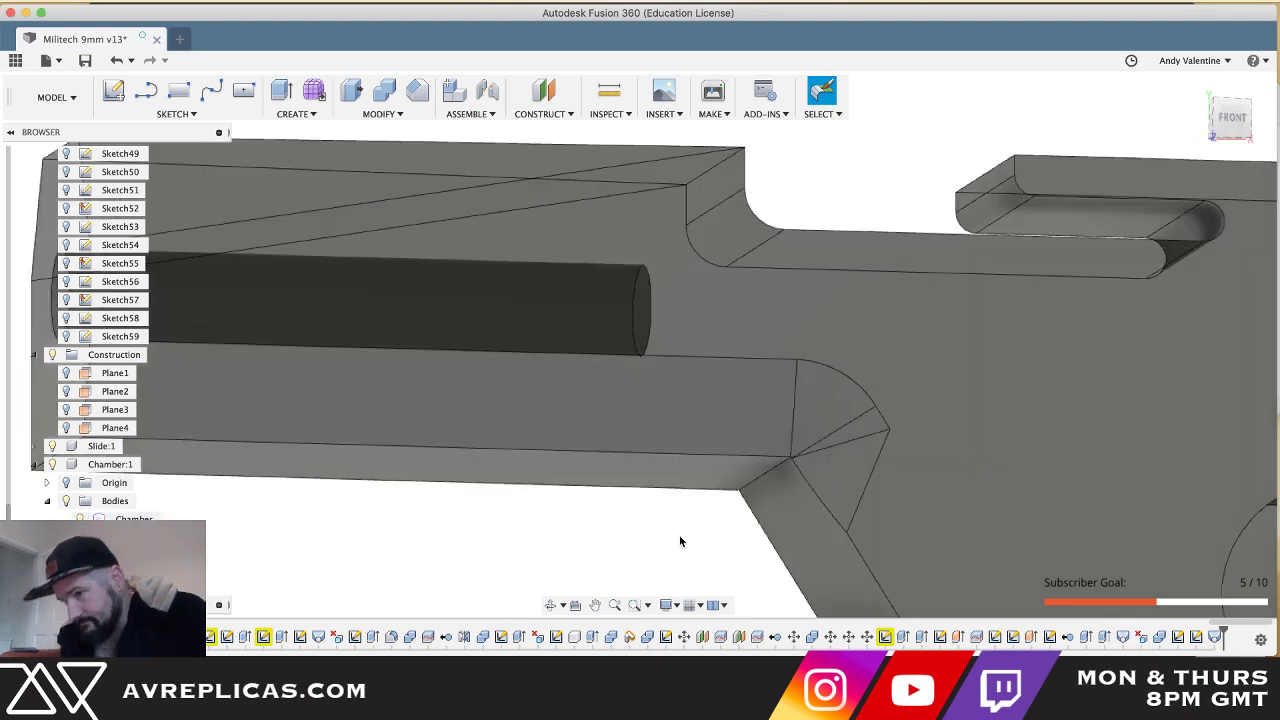
scroll(679, 535, "down", 10, "shift")
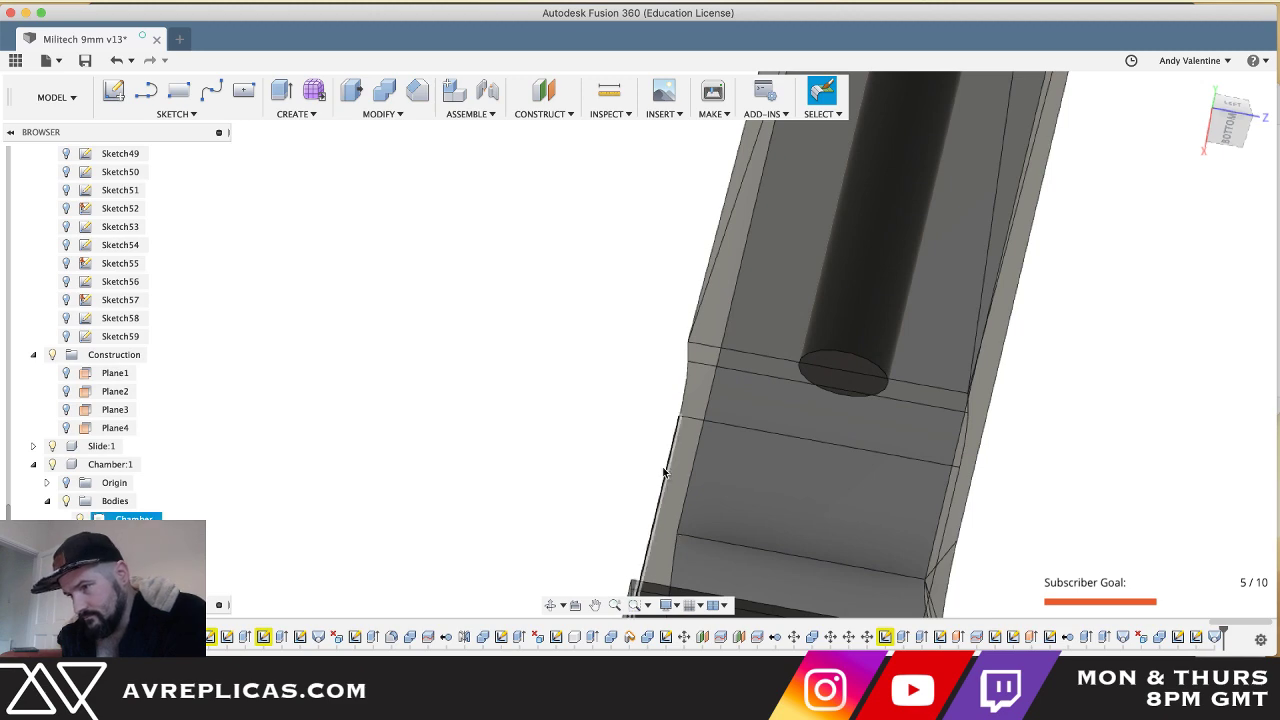
scroll(497, 306, "up", 10, "shift")
scroll(497, 308, "down", 10, "shift")
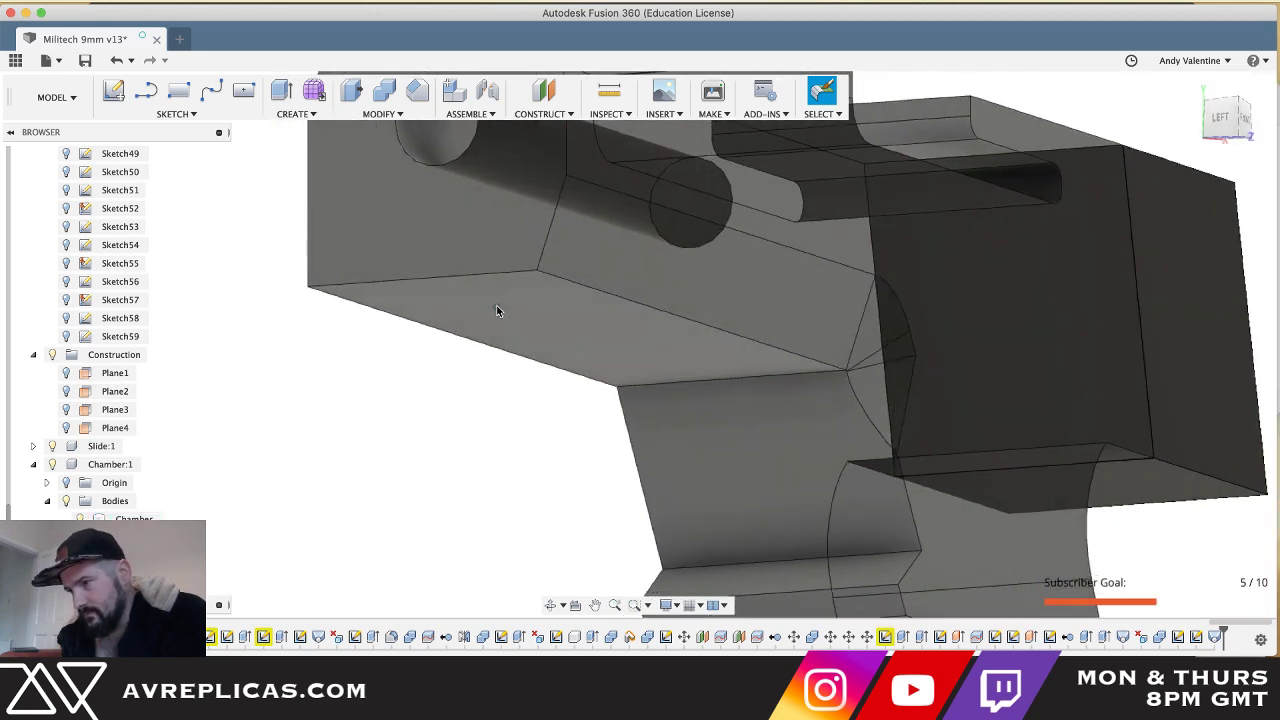
scroll(497, 308, "up", 6, "shift")
scroll(497, 308, "right", 4)
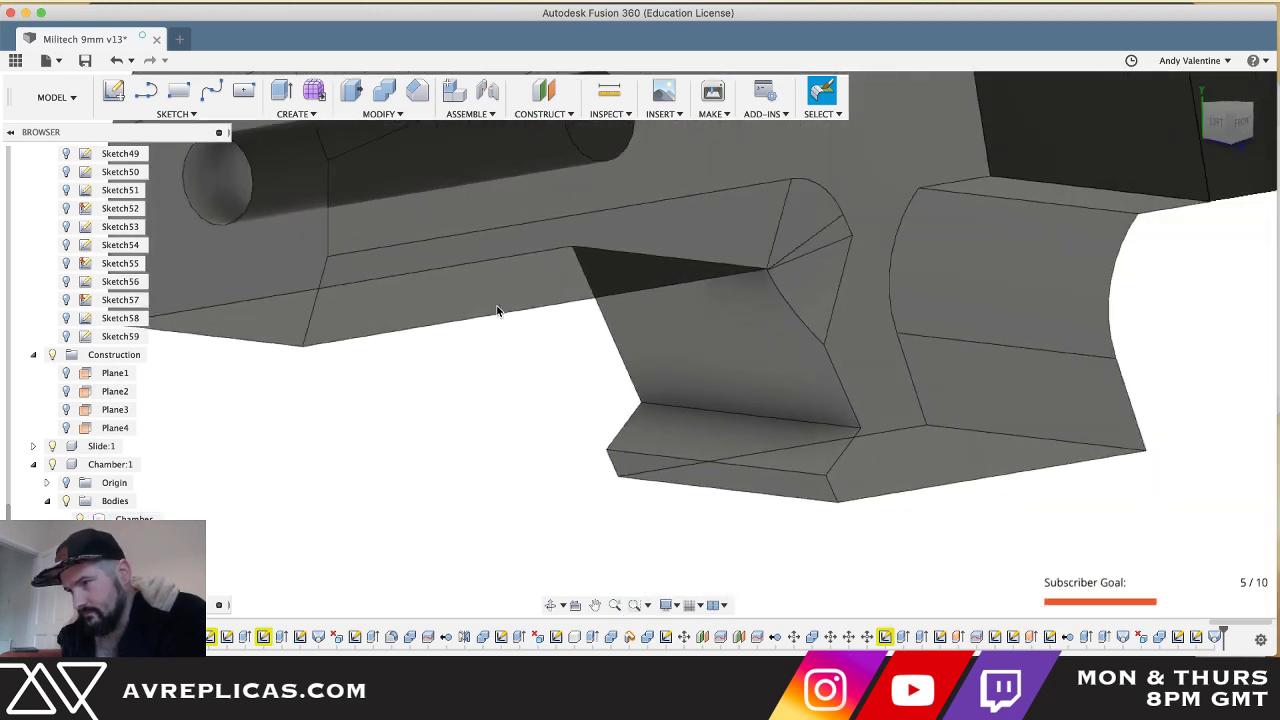
scroll(497, 311, "right", 5, "shift")
scroll(463, 379, "down", 10)
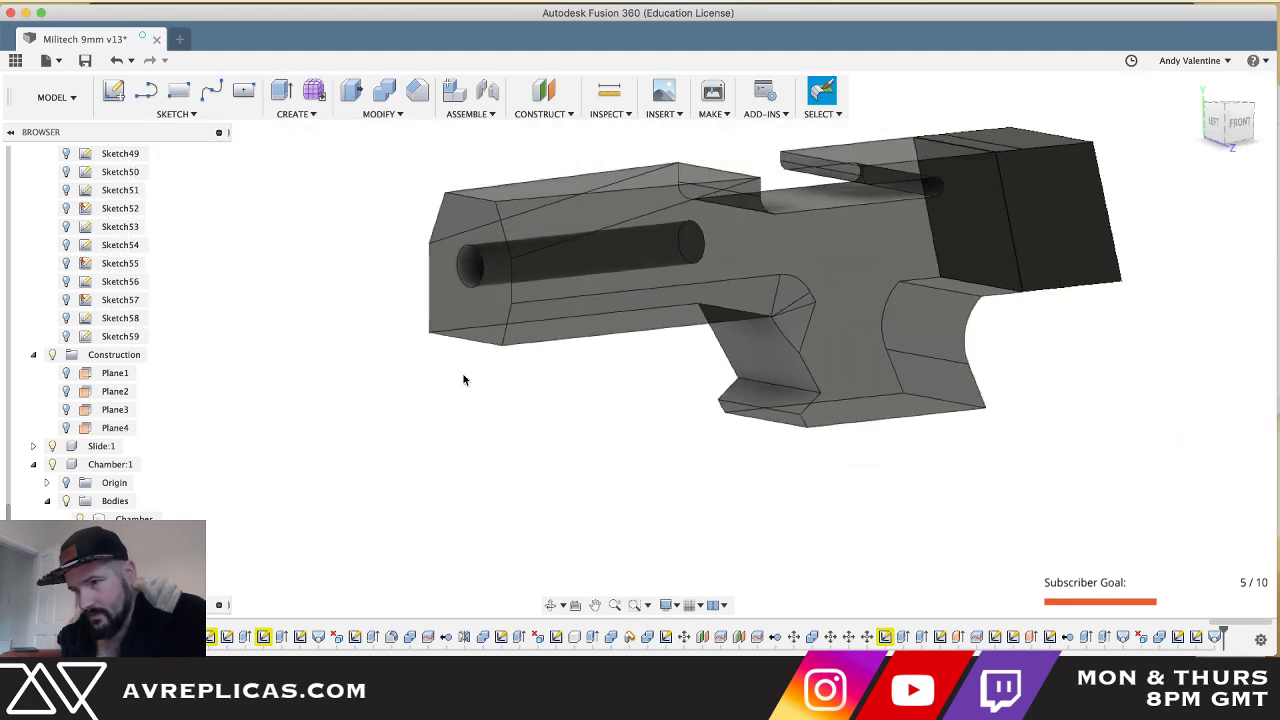
scroll(463, 380, "right", 8, "shift")
scroll(463, 380, "right", 2, "shift")
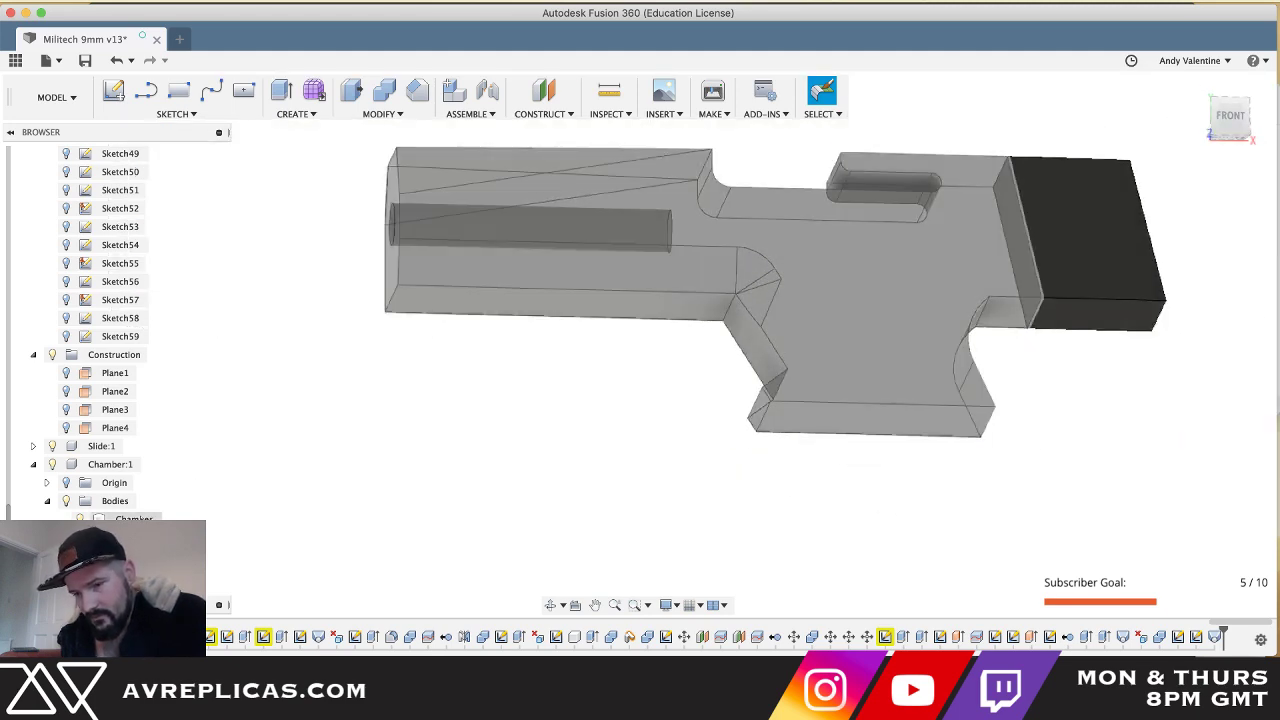
- Set the opacity of the Chamber component and its Chamber body to 100%
right_click(130, 518)
mouse_move(300, 471)
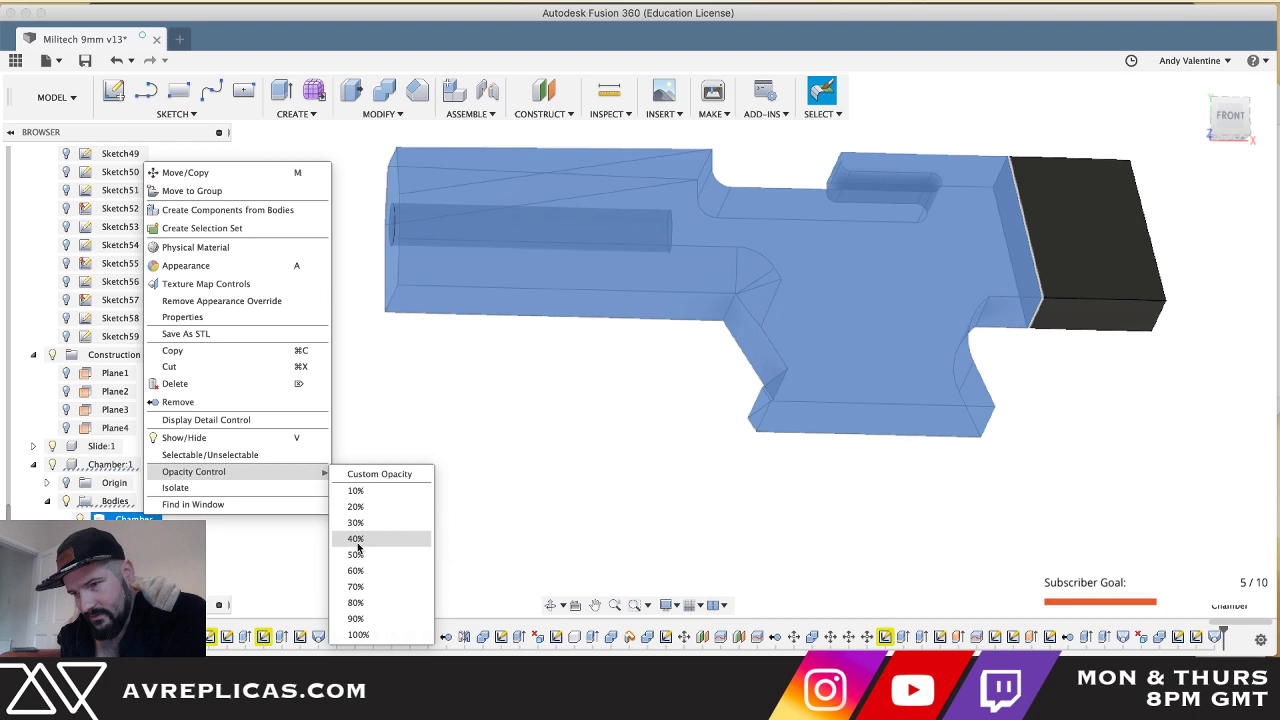
left_click(362, 622)
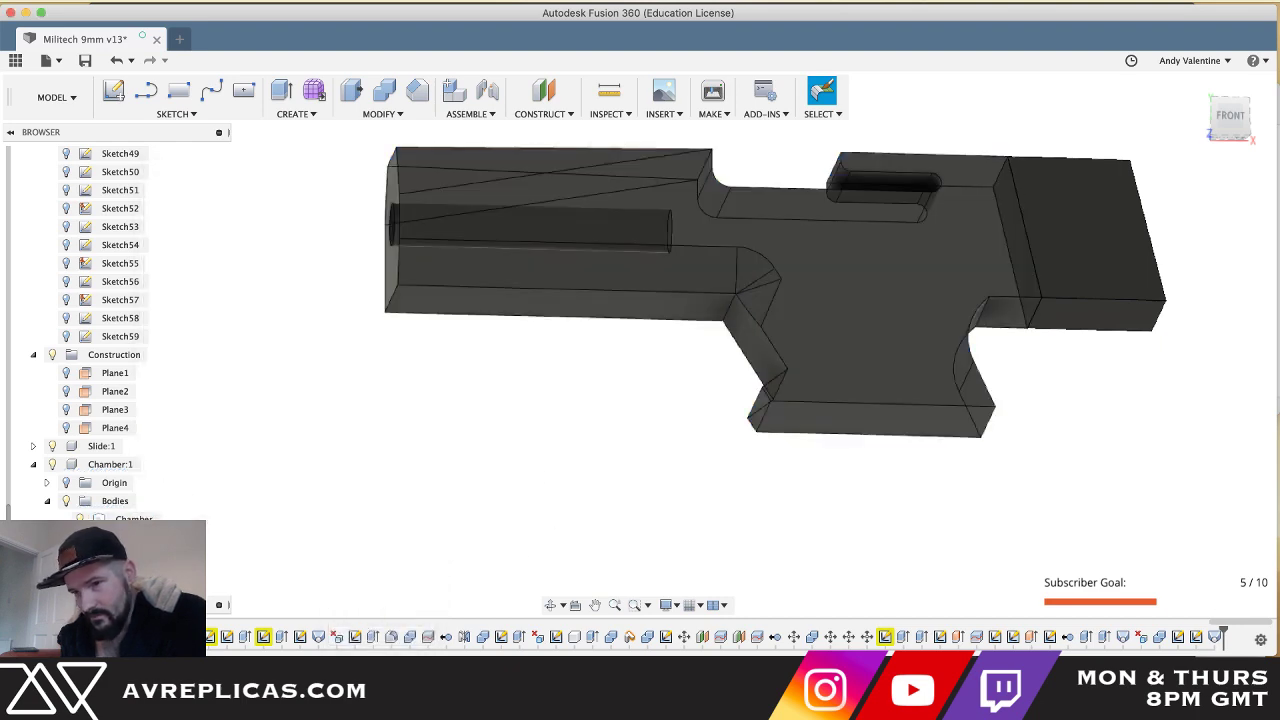
right_click(103, 464)
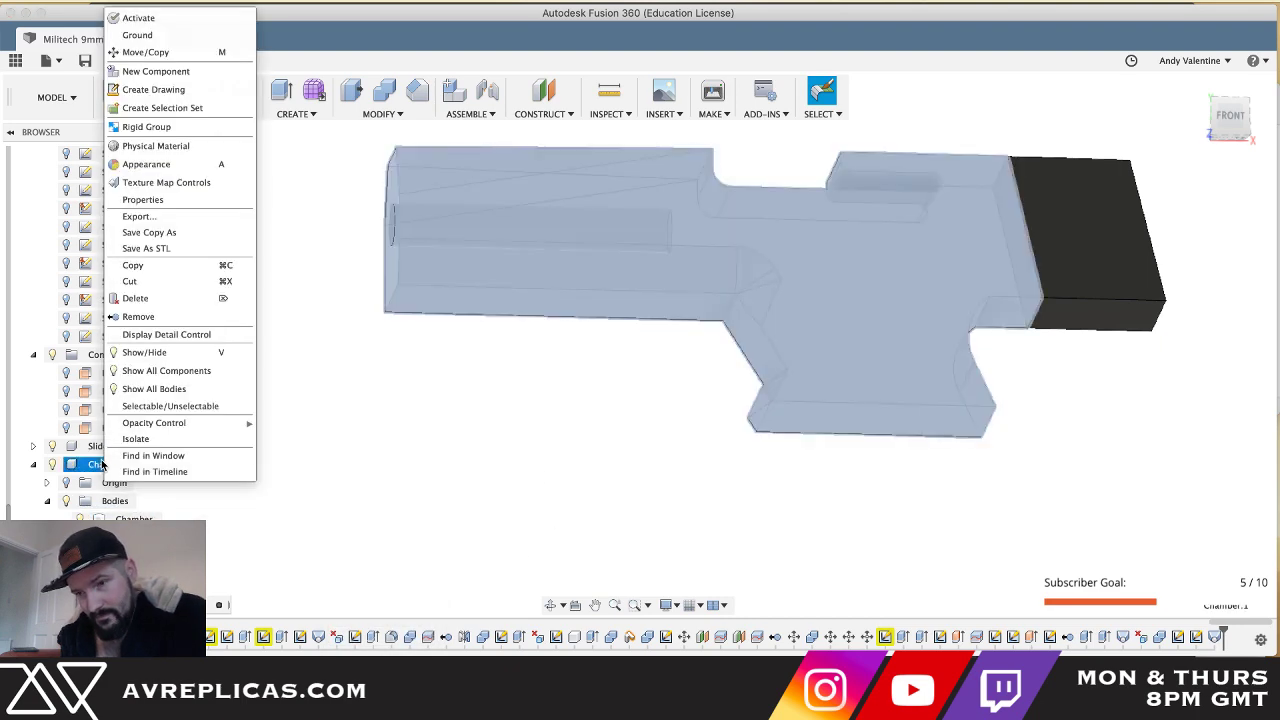
mouse_move(200, 423)
left_click(283, 586)
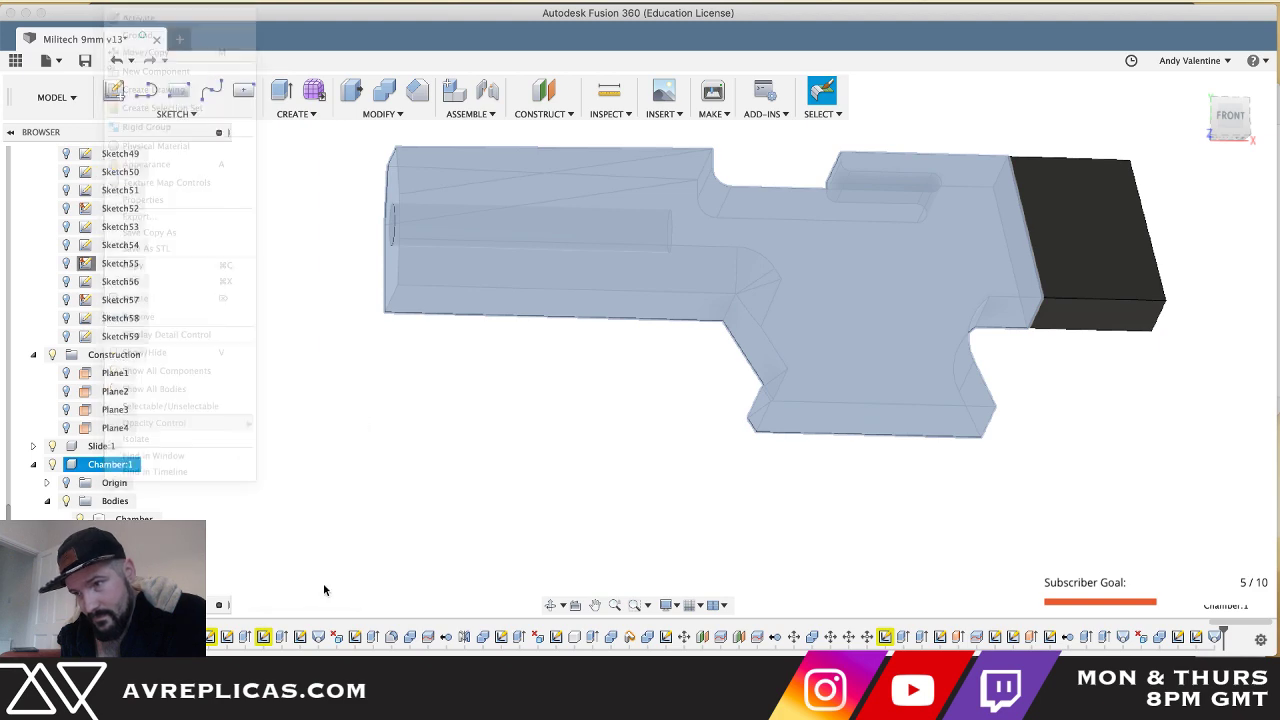
right_click(171, 513)
mouse_move(270, 476)
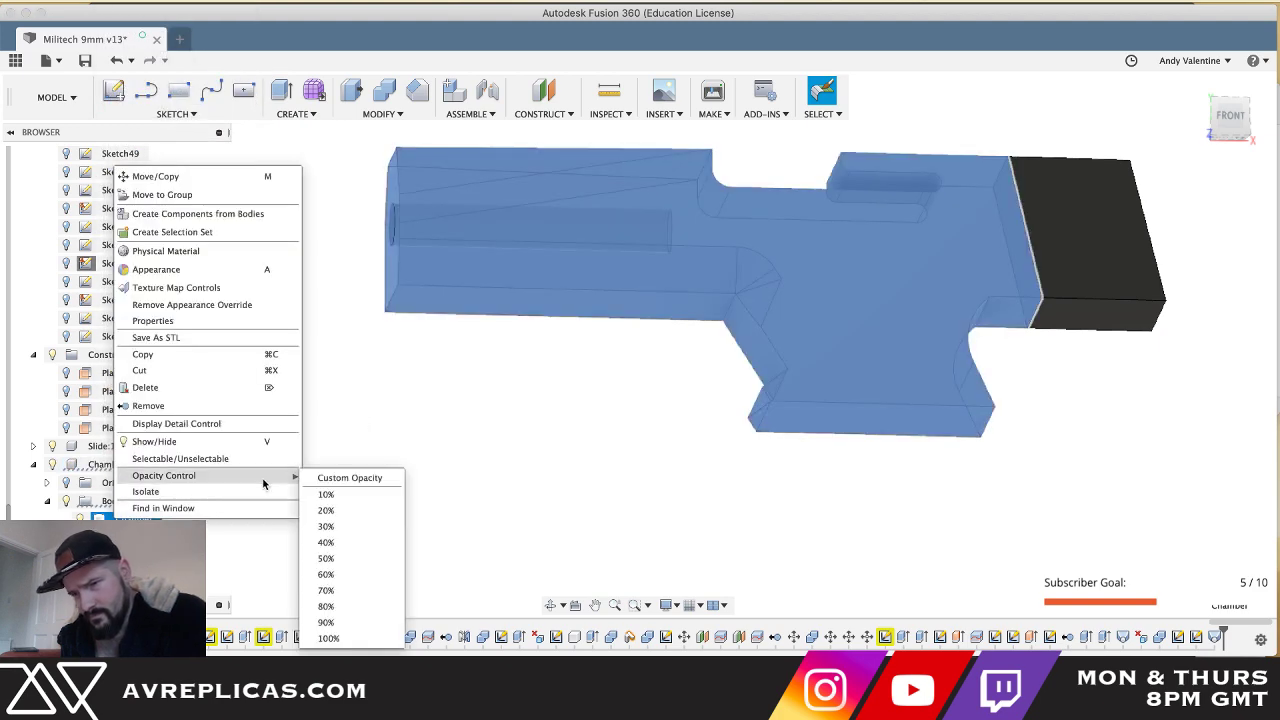
left_click(334, 638)
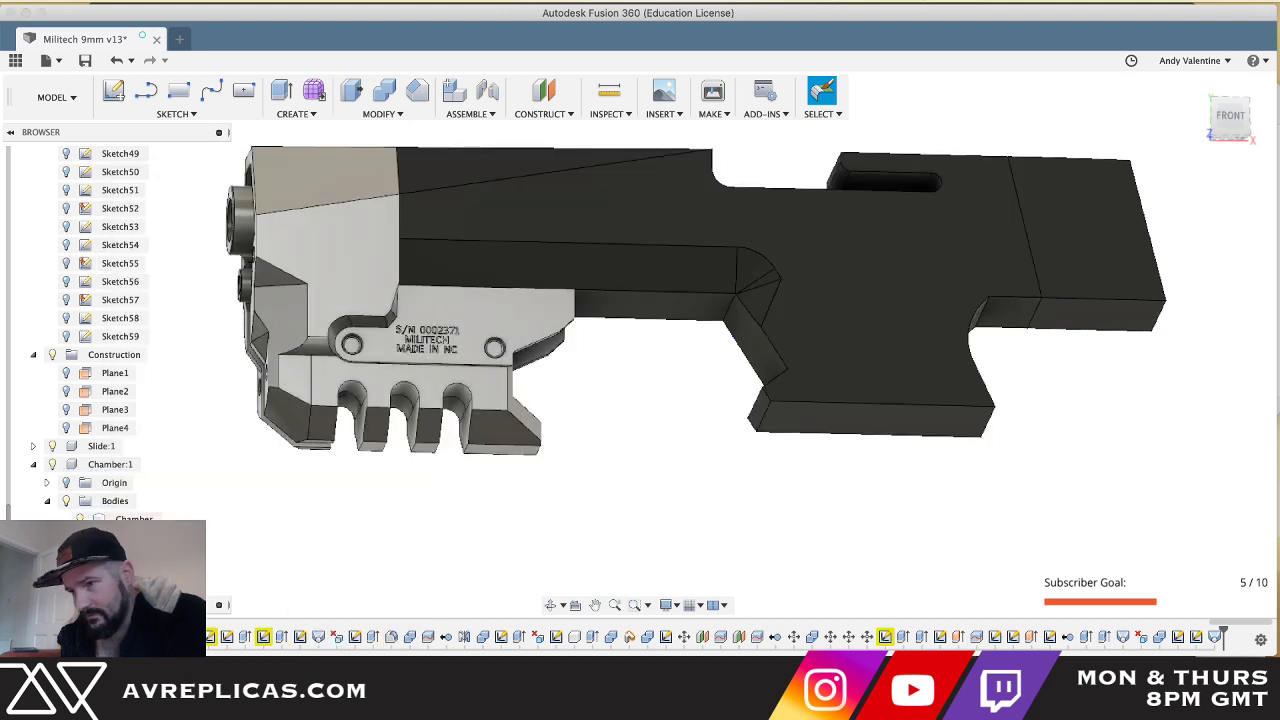
- Compare the gun model's side view with the Militech reference picture in Photoshop, examining the area behind the front block and the chamber's underside
middle_click_drag(412, 531, 573, 493, "shift")
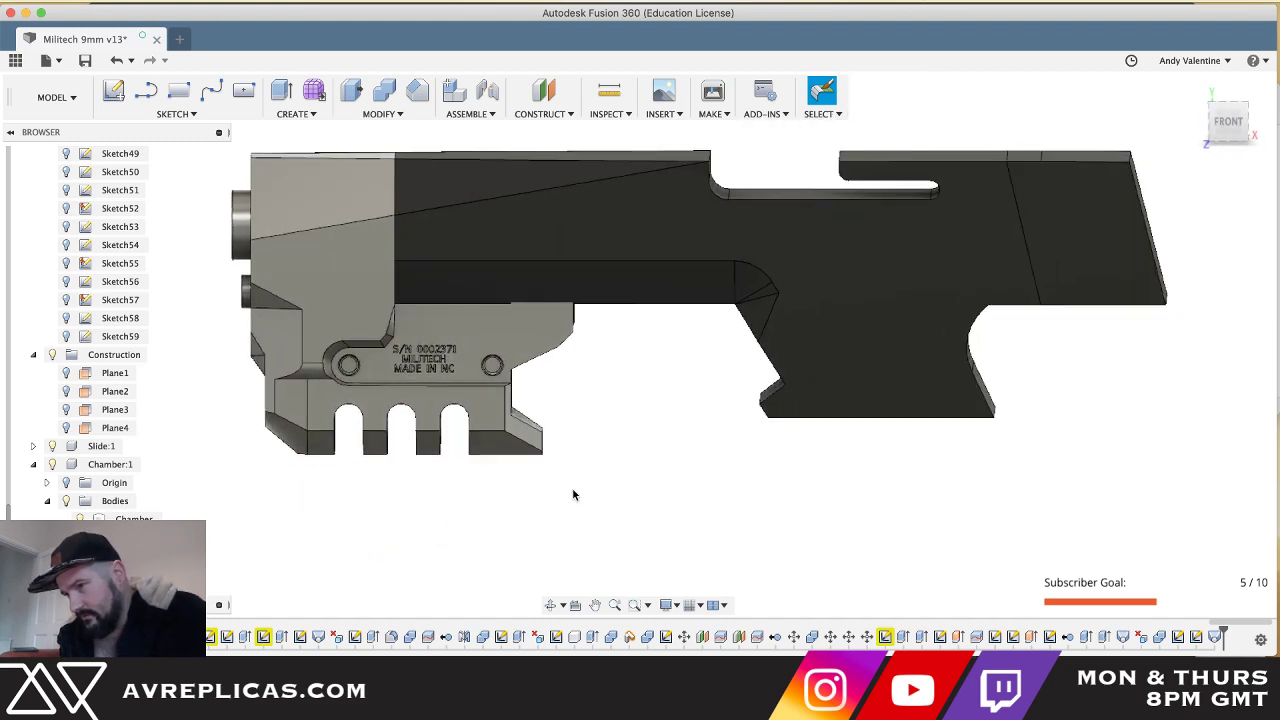
key("super+Tab")
scroll(537, 331, "up", 10)
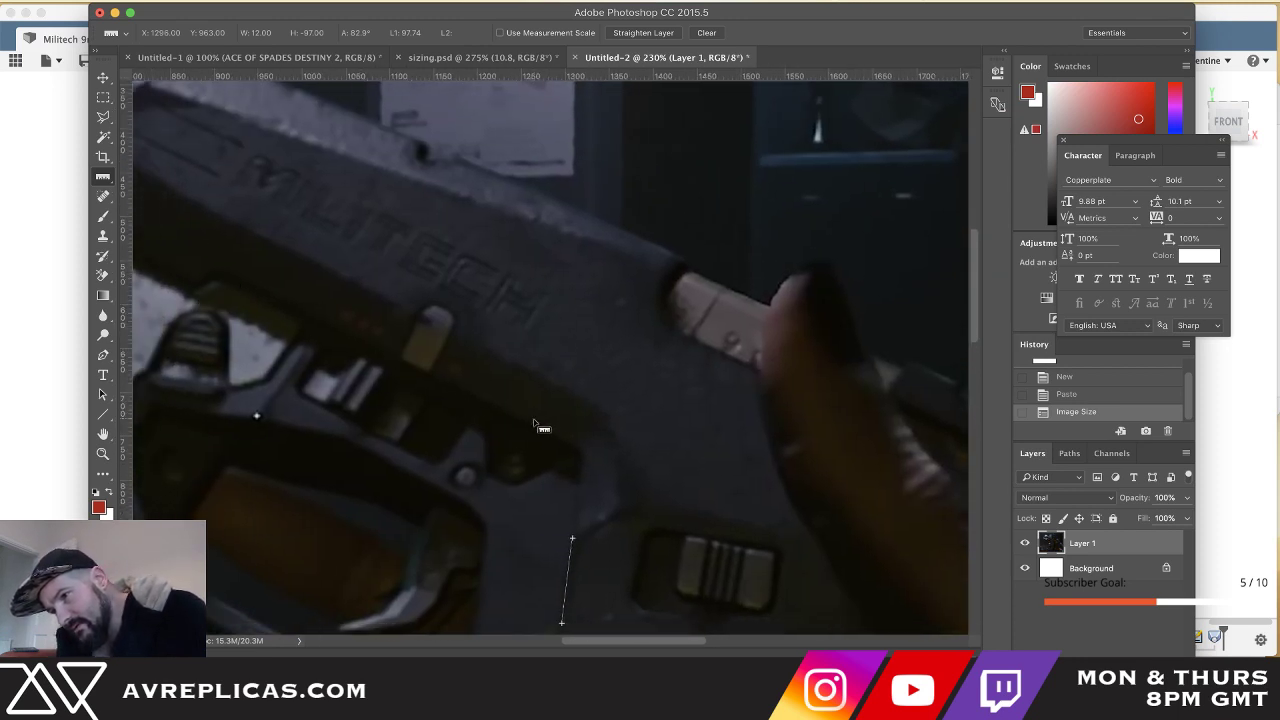
scroll(577, 513, "down", 5, "alt")
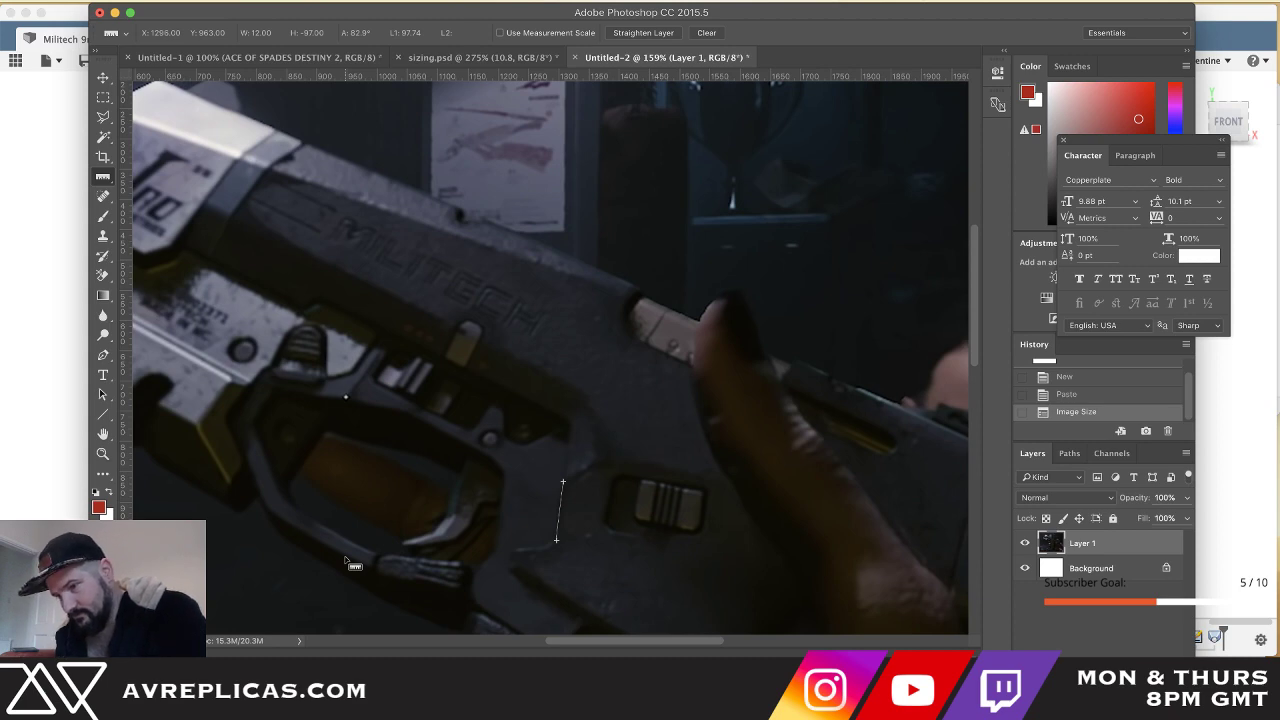
key("super+Tab")
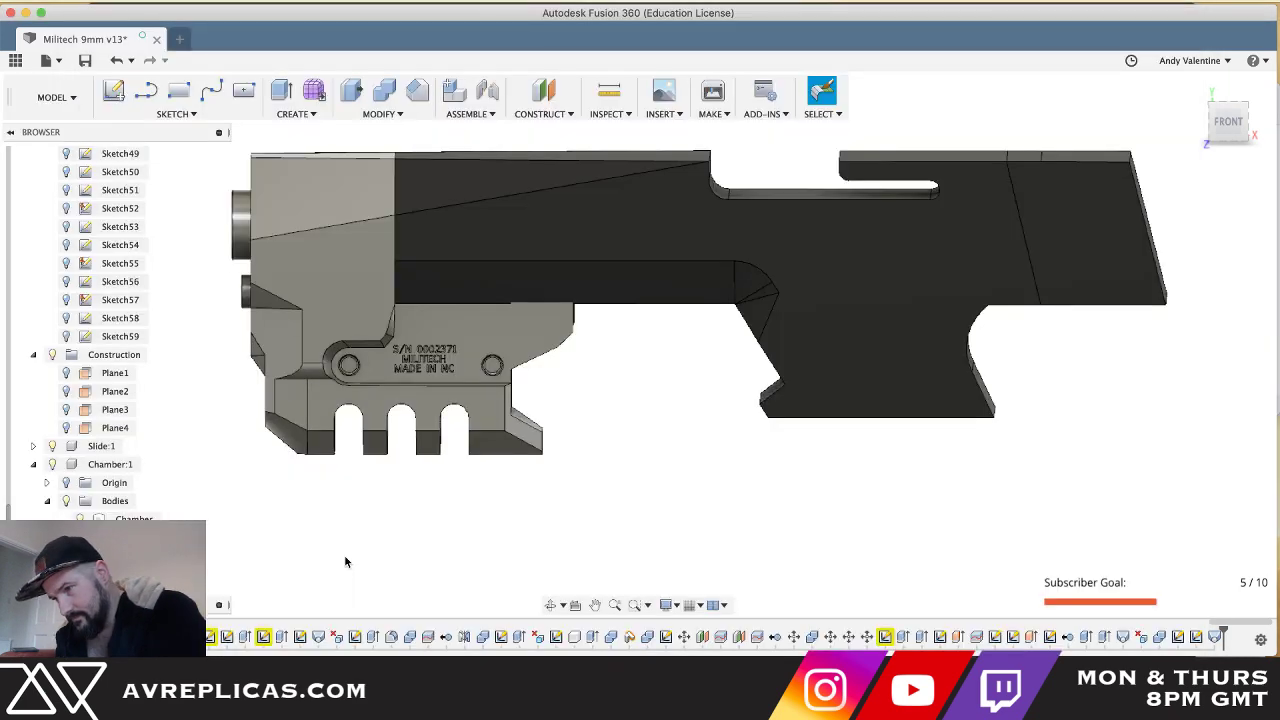
key("super+Tab")
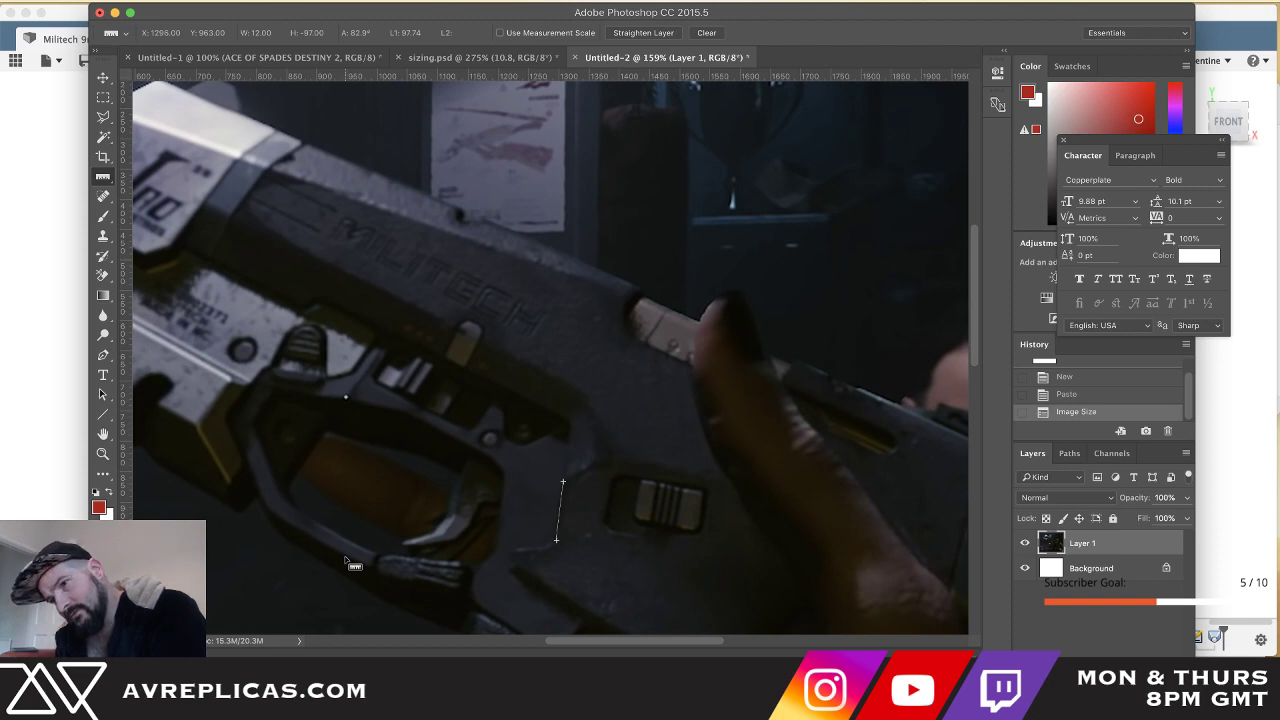
key("super+Tab")
scroll(640, 441, "down", 5, "shift")
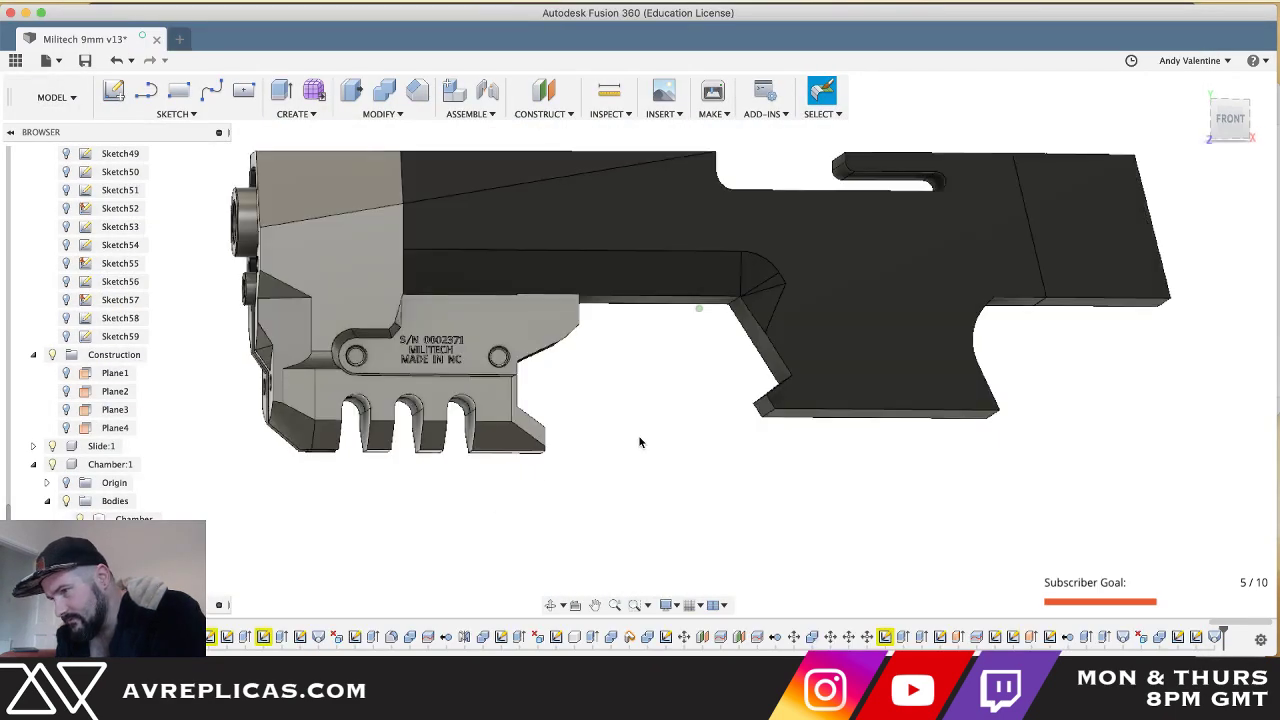
scroll(640, 441, "up", 4, "shift")
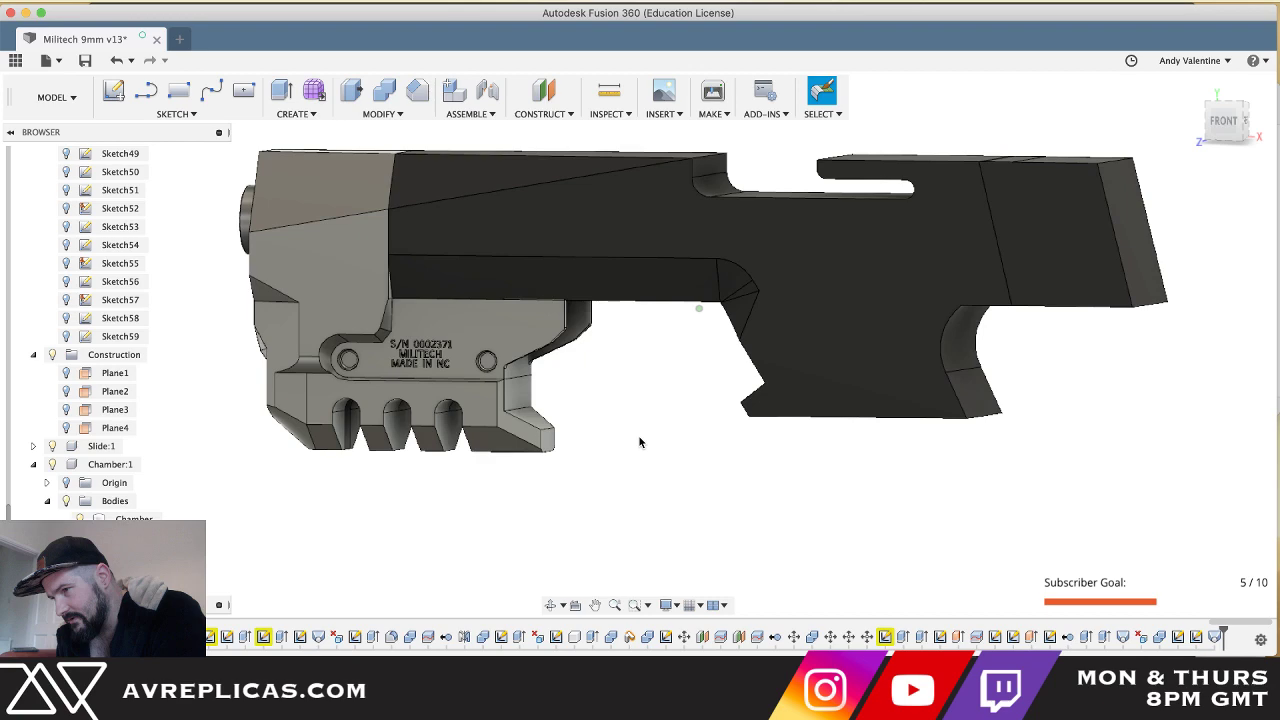
middle_click_drag(640, 443, 640, 443, "shift")
key("super+Tab")
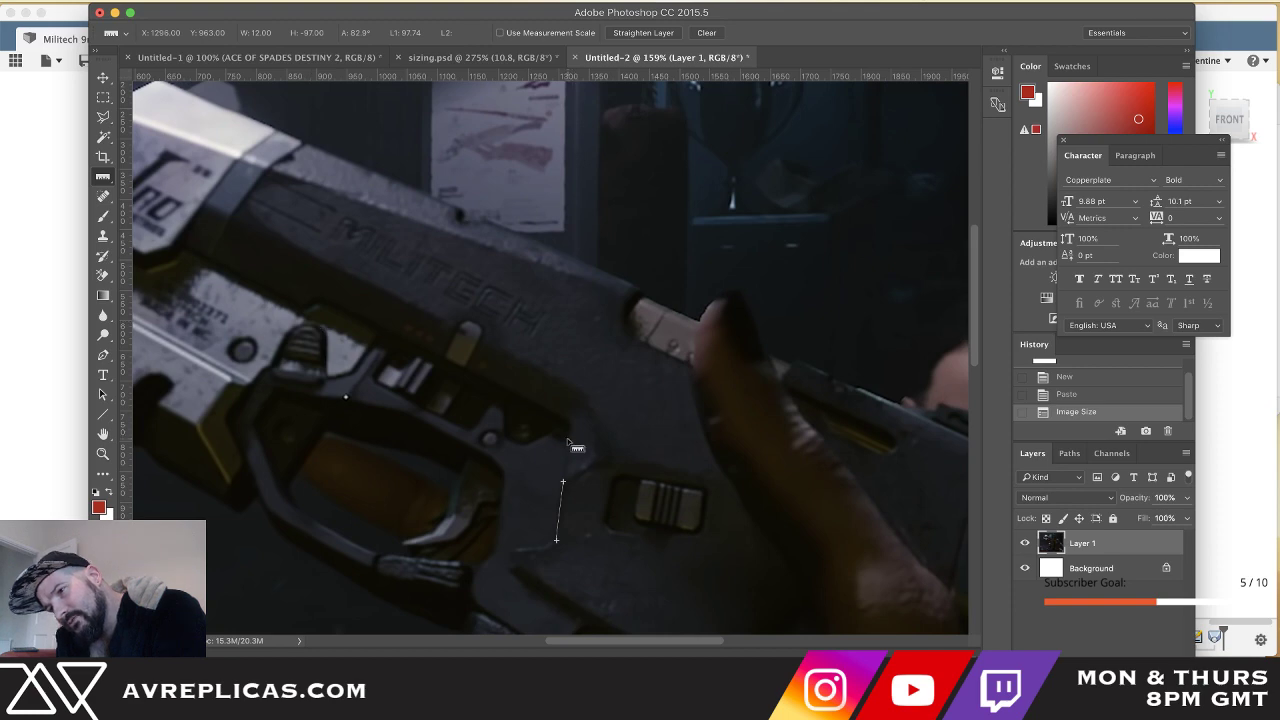
key("super+Tab")
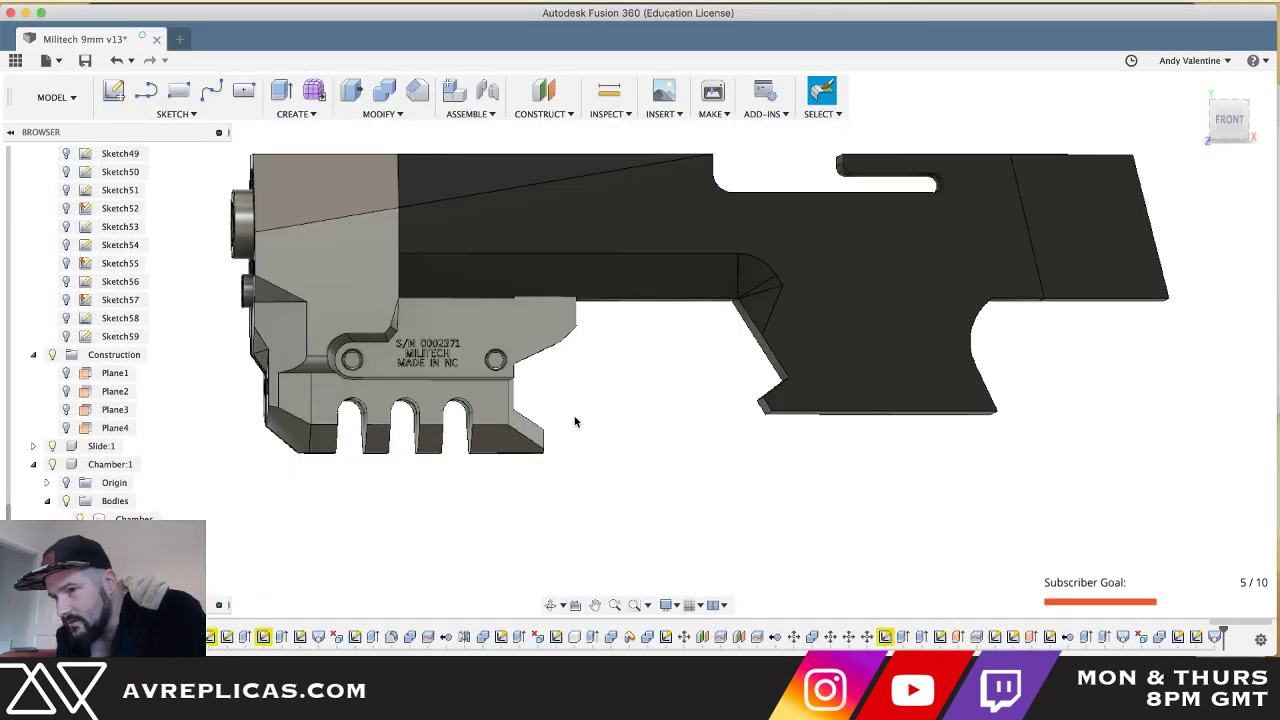
- Look through the chamber's sketches and make Sketch53, the outline of the chamber's lower profile, visible
left_click(67, 302)
left_click(67, 285)
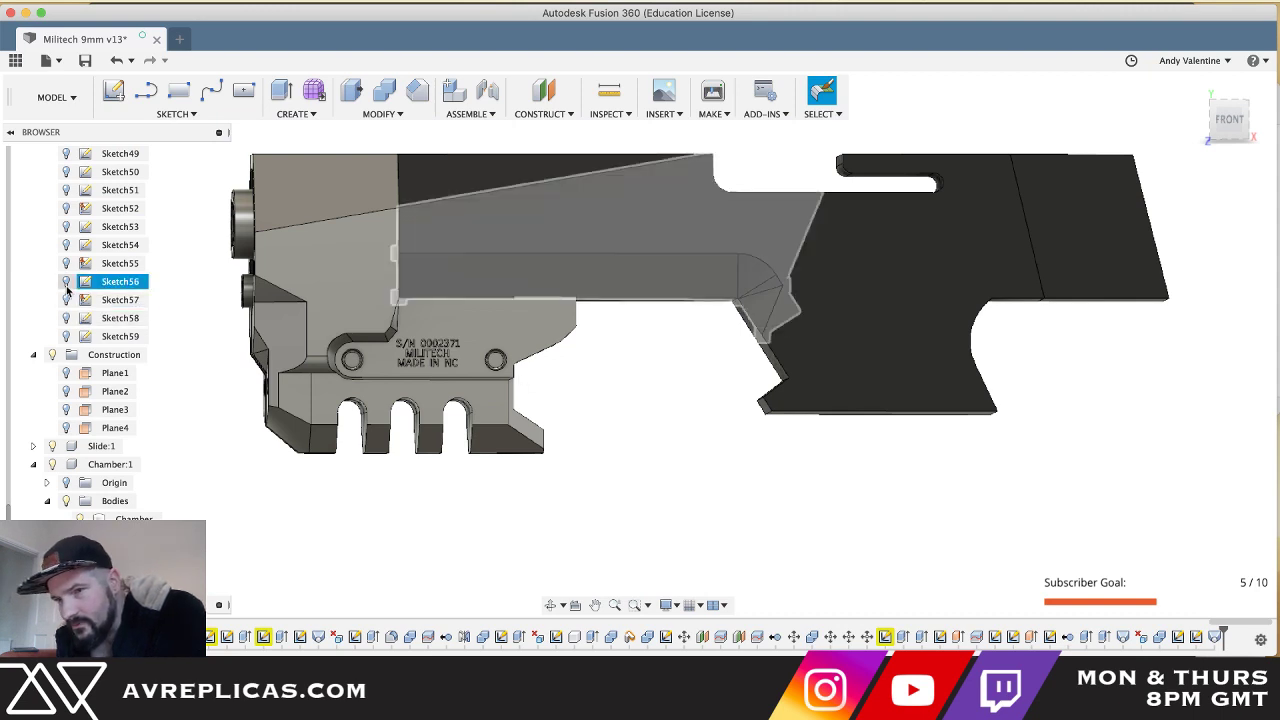
left_click(67, 266)
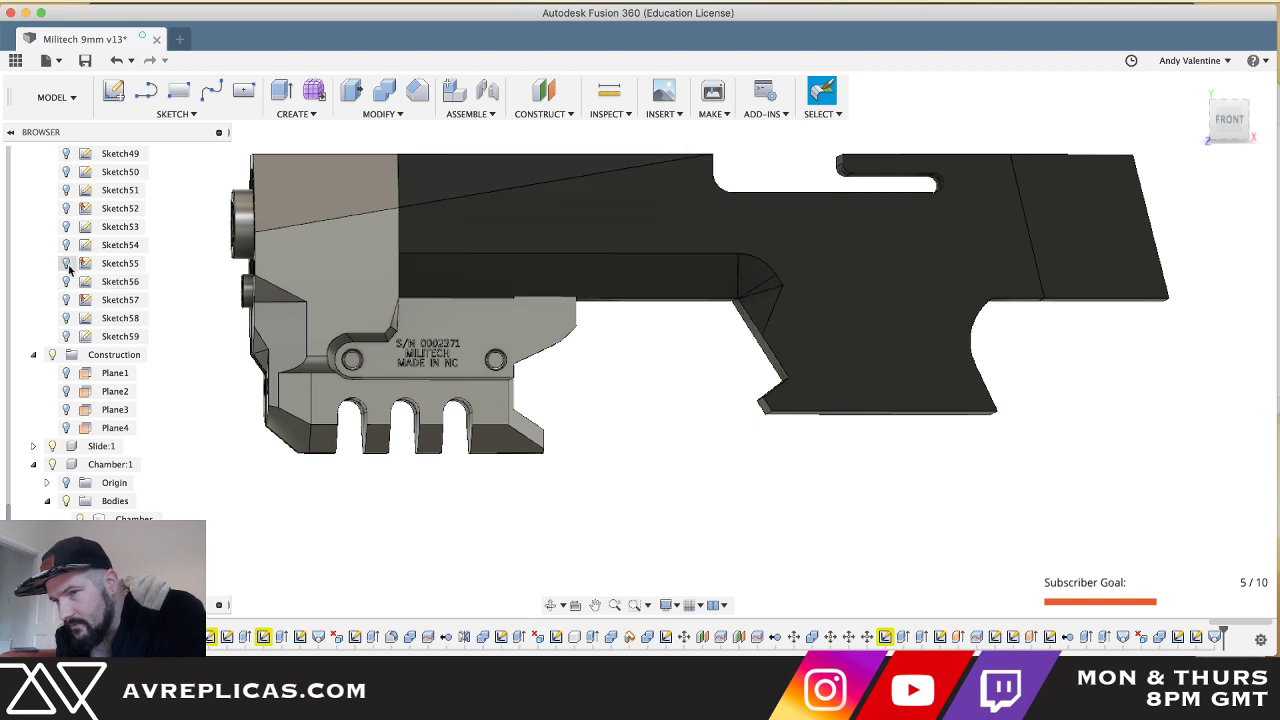
left_click(72, 246)
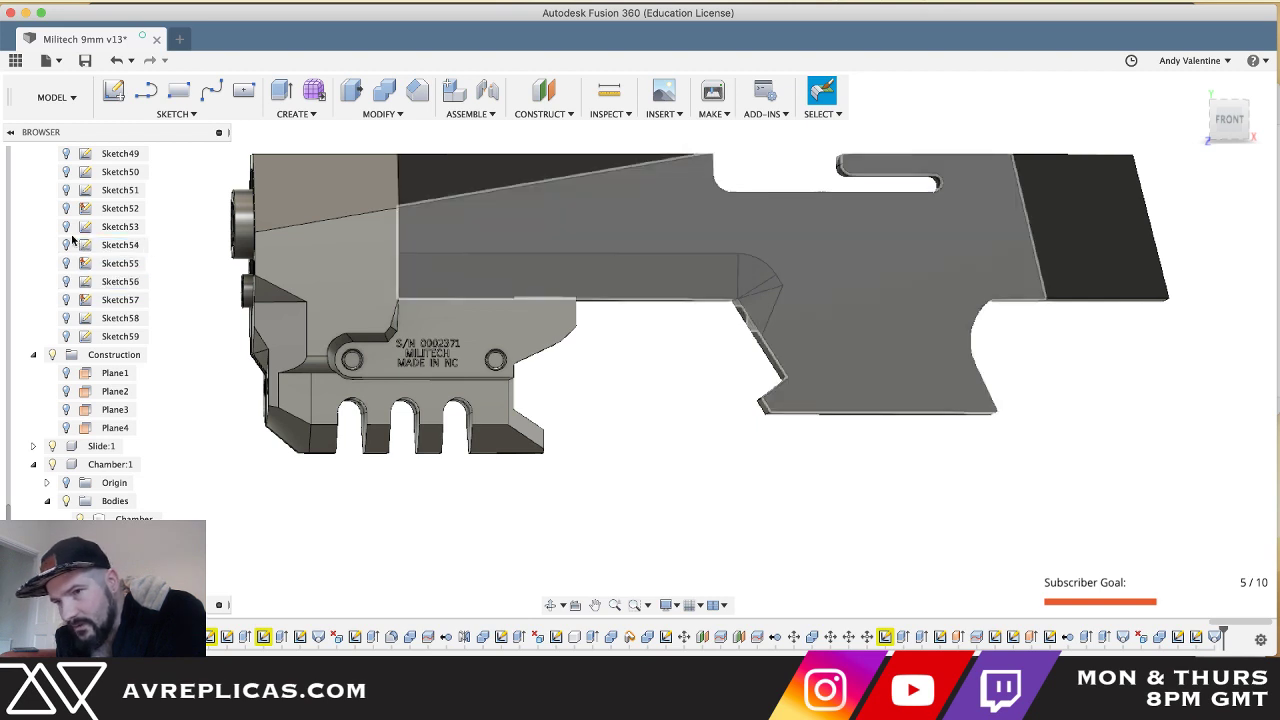
left_click(69, 227)
left_click(68, 208)
left_click(67, 227)
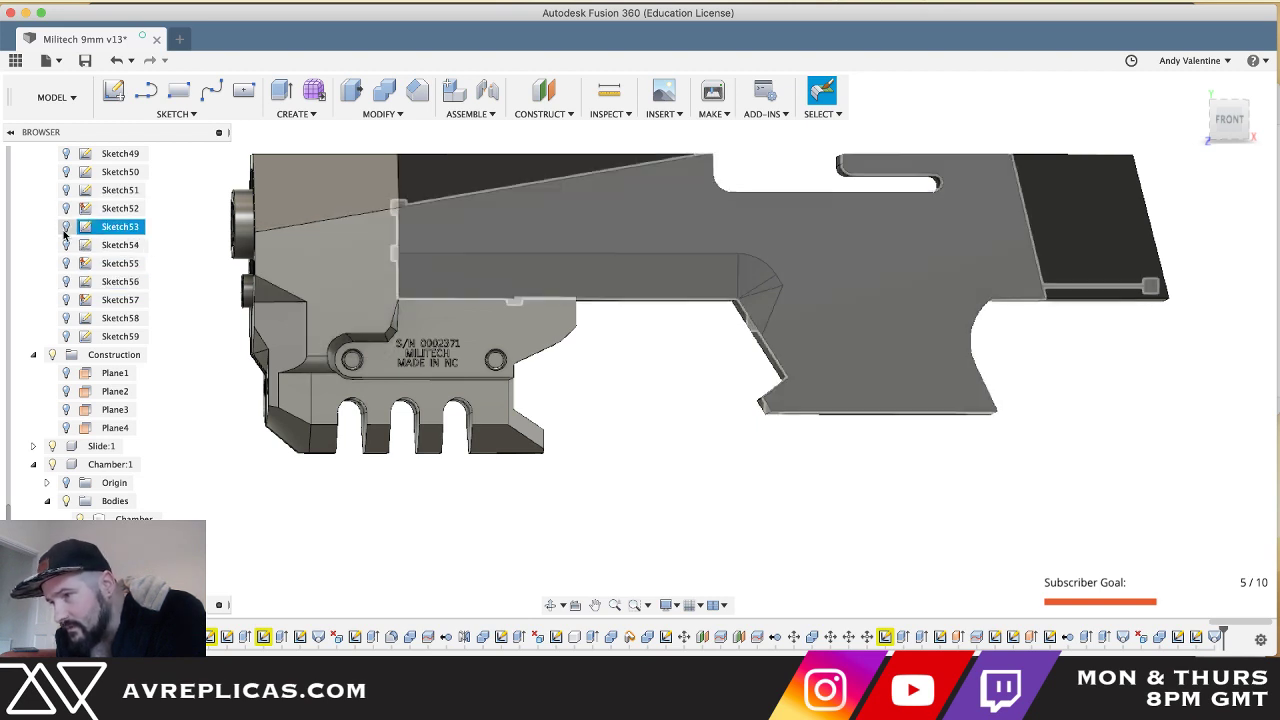
left_click(65, 228)
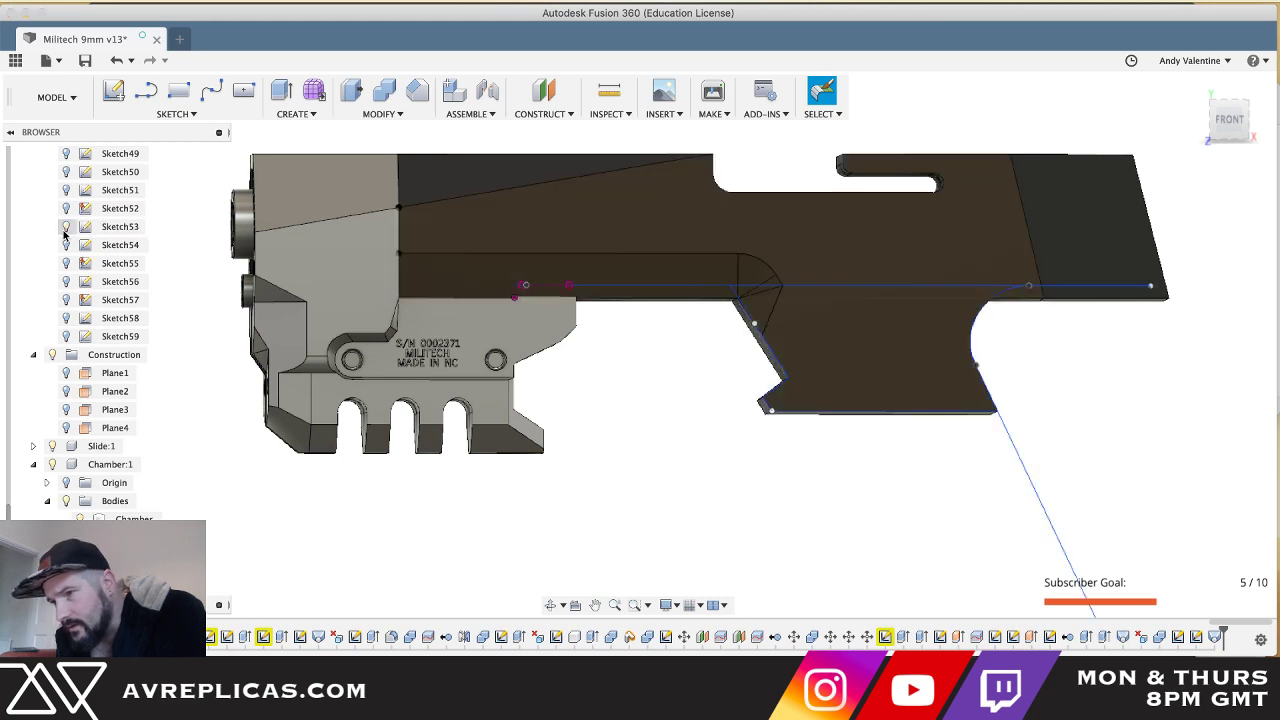
- Examine the Sketch53 outline along the chamber's underside and compare it with the reference picture in Photoshop
scroll(553, 545, "up", 3)
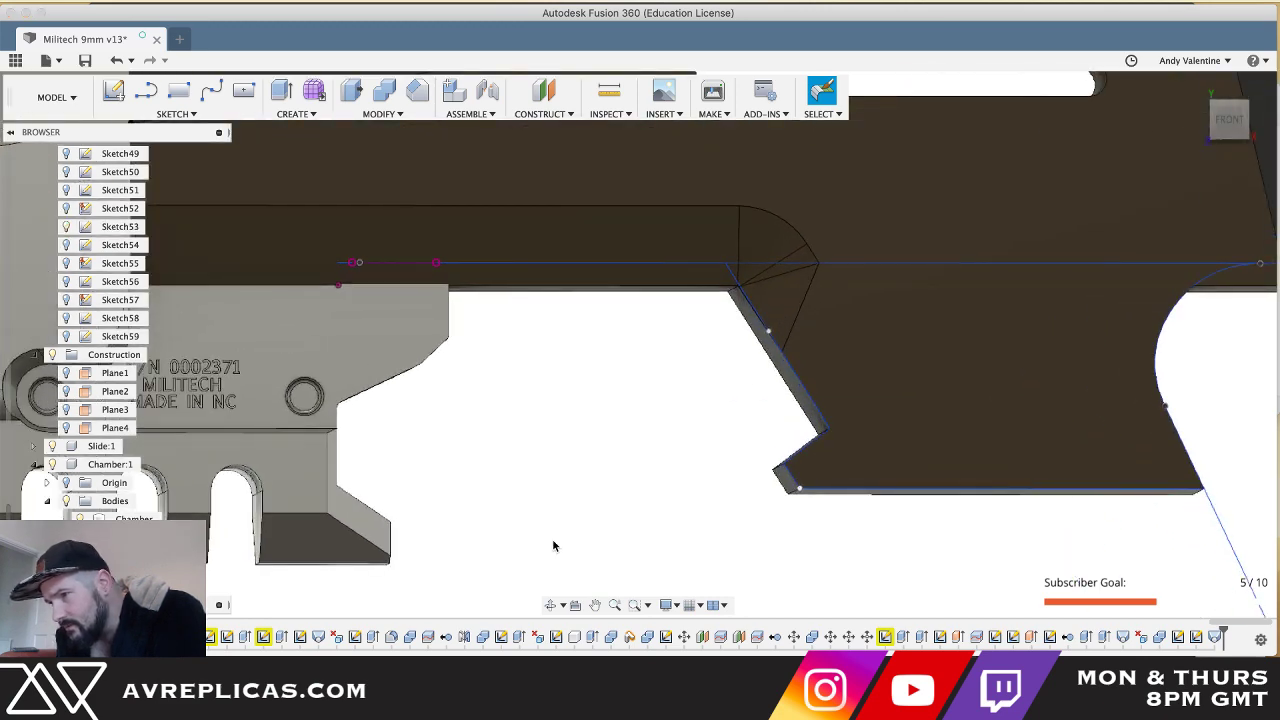
scroll(553, 545, "right", 3, "shift")
scroll(553, 545, "left", 3, "shift")
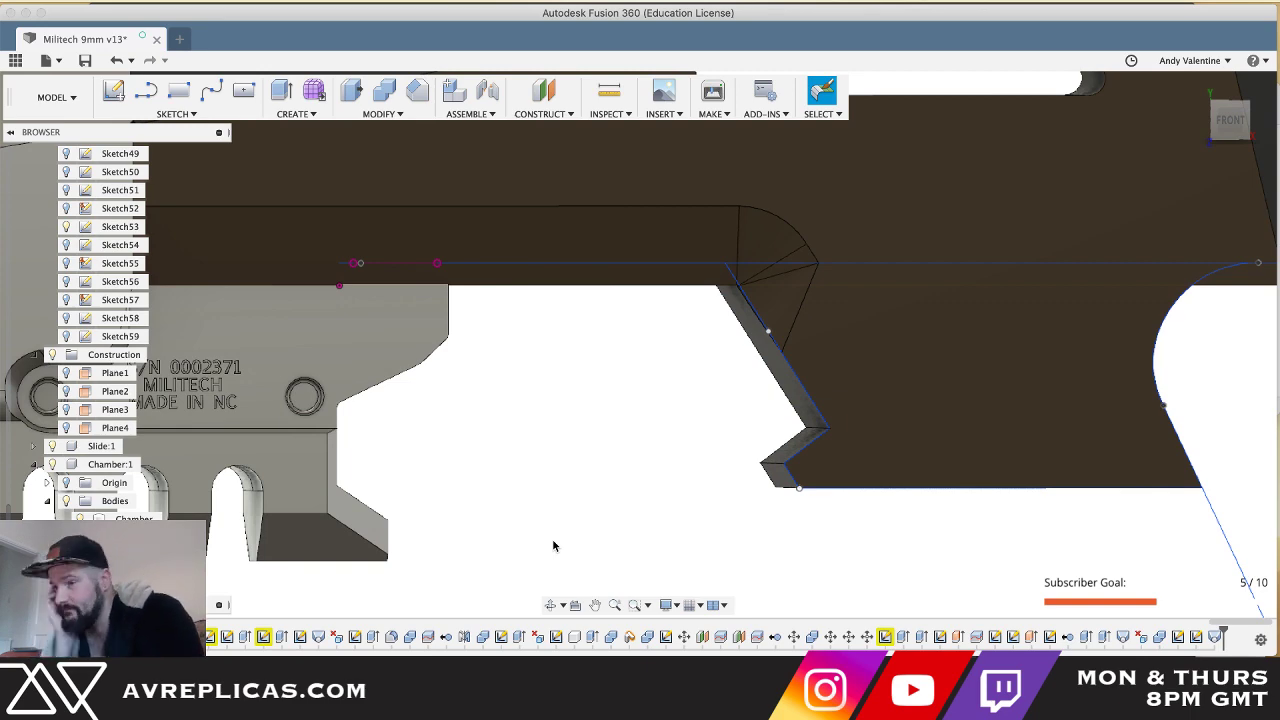
key("super+Tab")
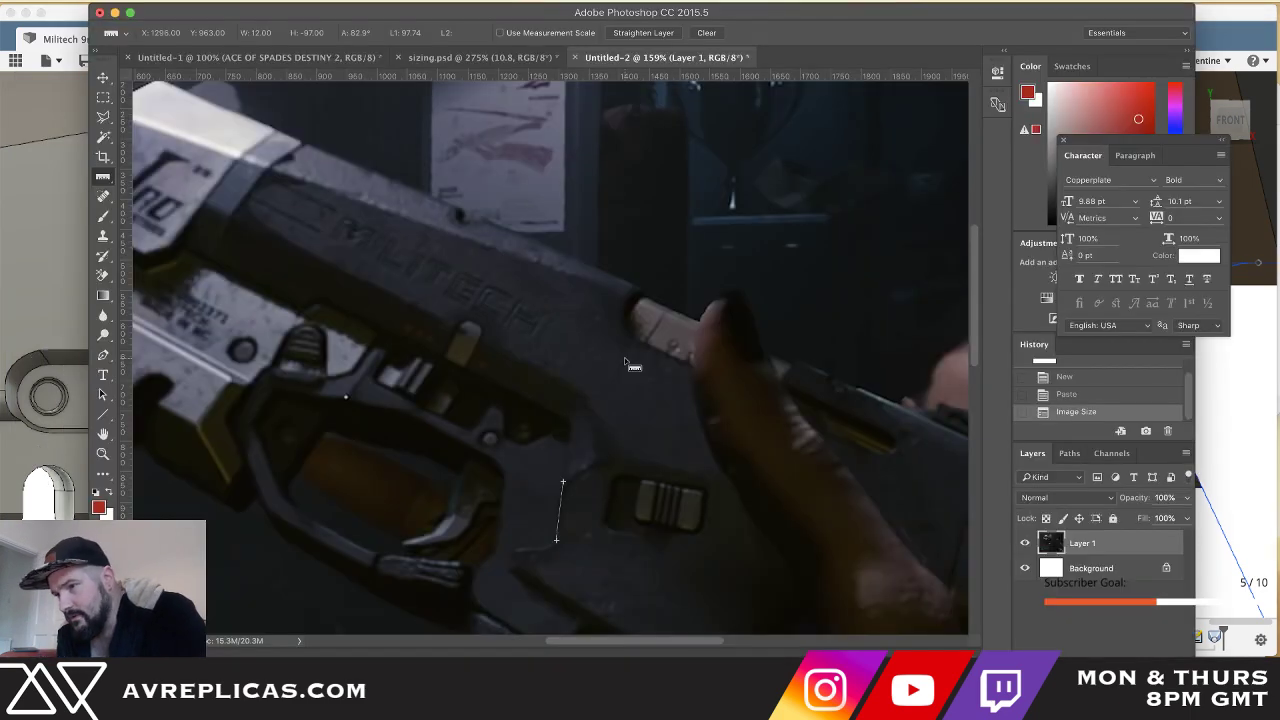
key("super+Tab")
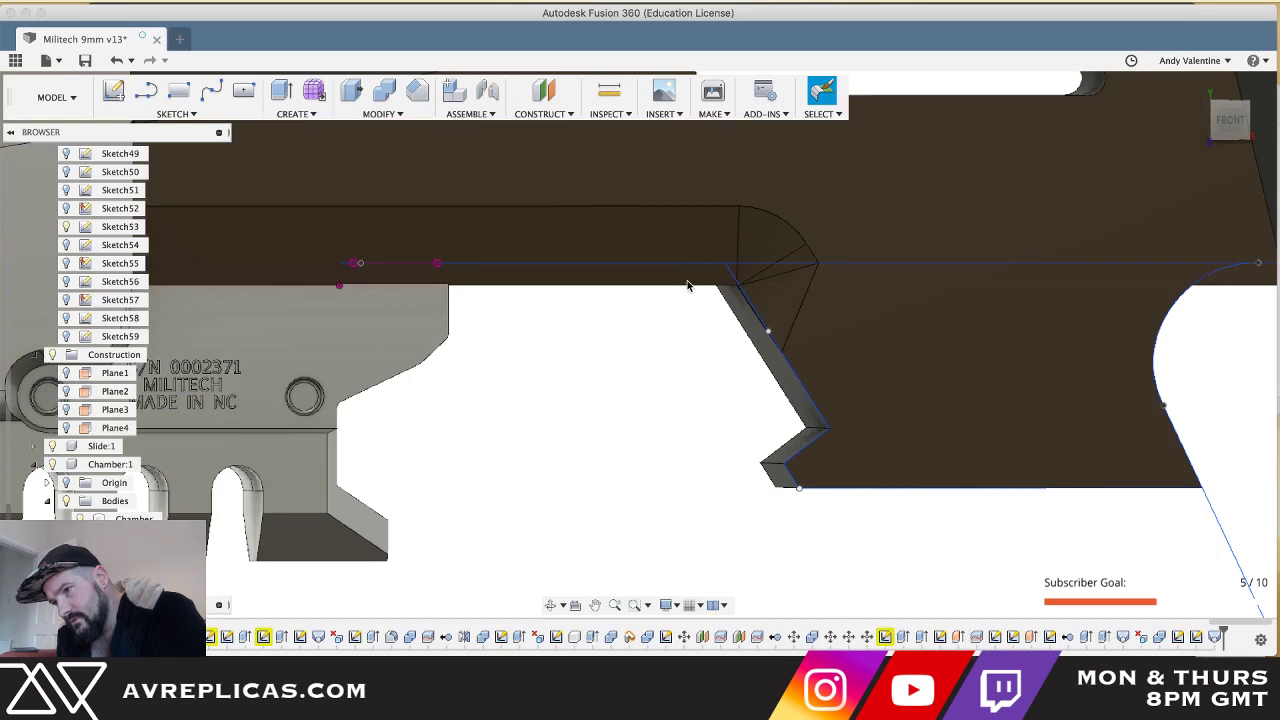
key("l")
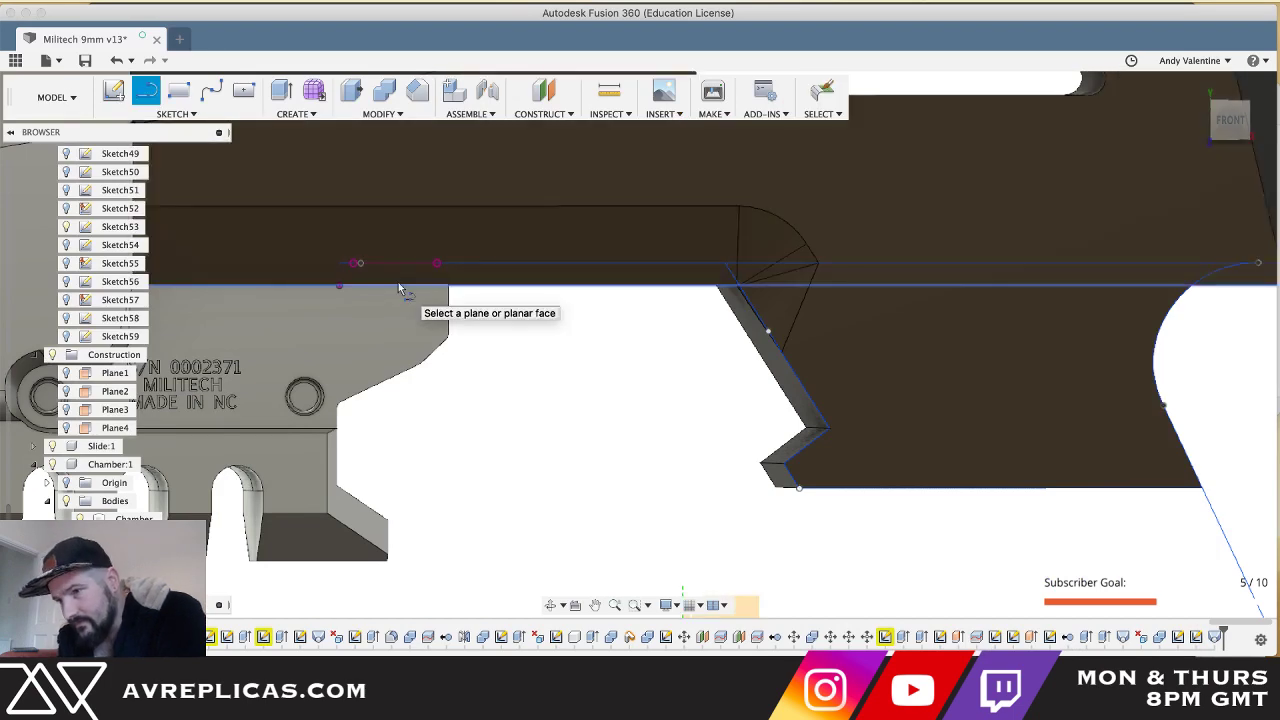
left_click(372, 284)
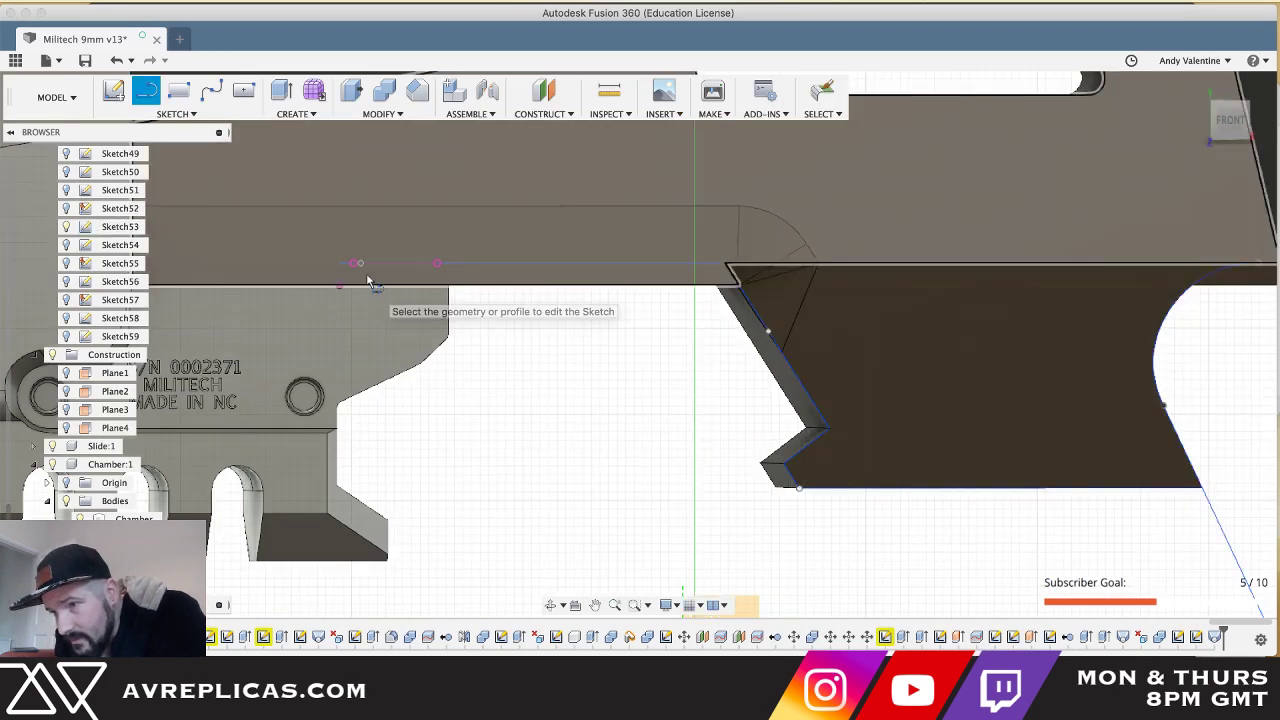
key("super+Tab")
key("super+Tab")
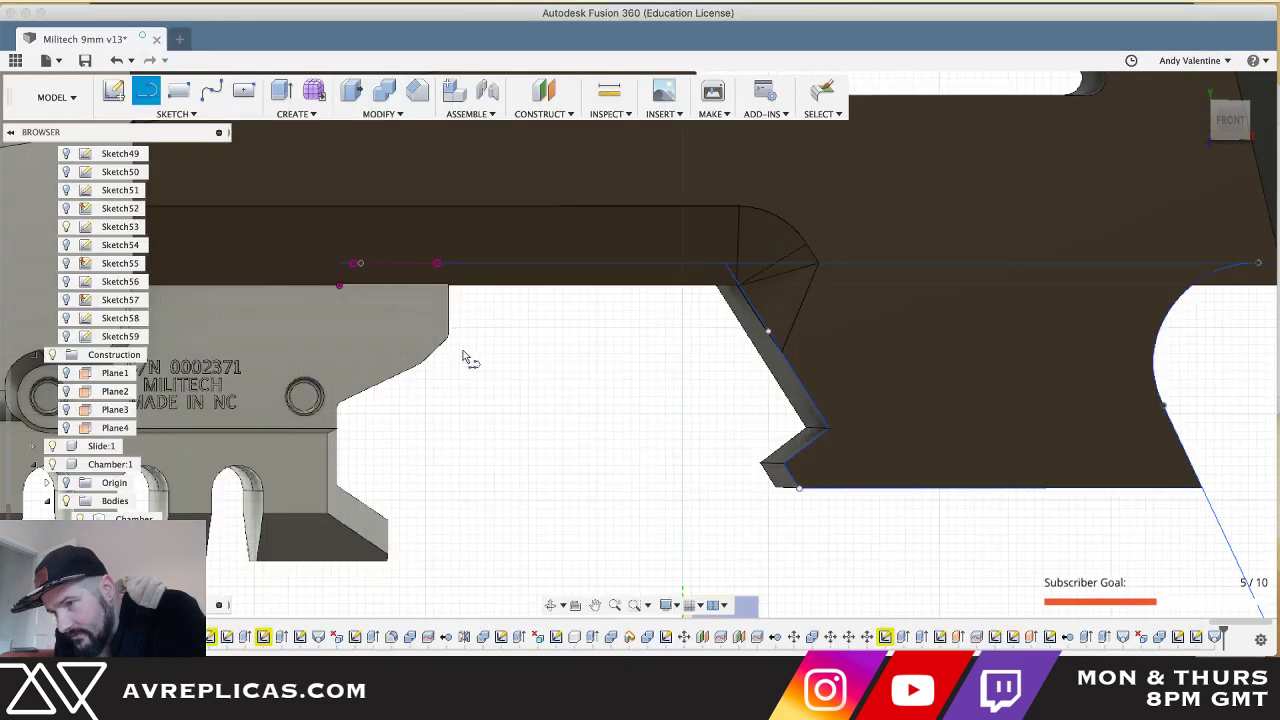
scroll(463, 356, "up", 4)
scroll(463, 356, "left", 5)
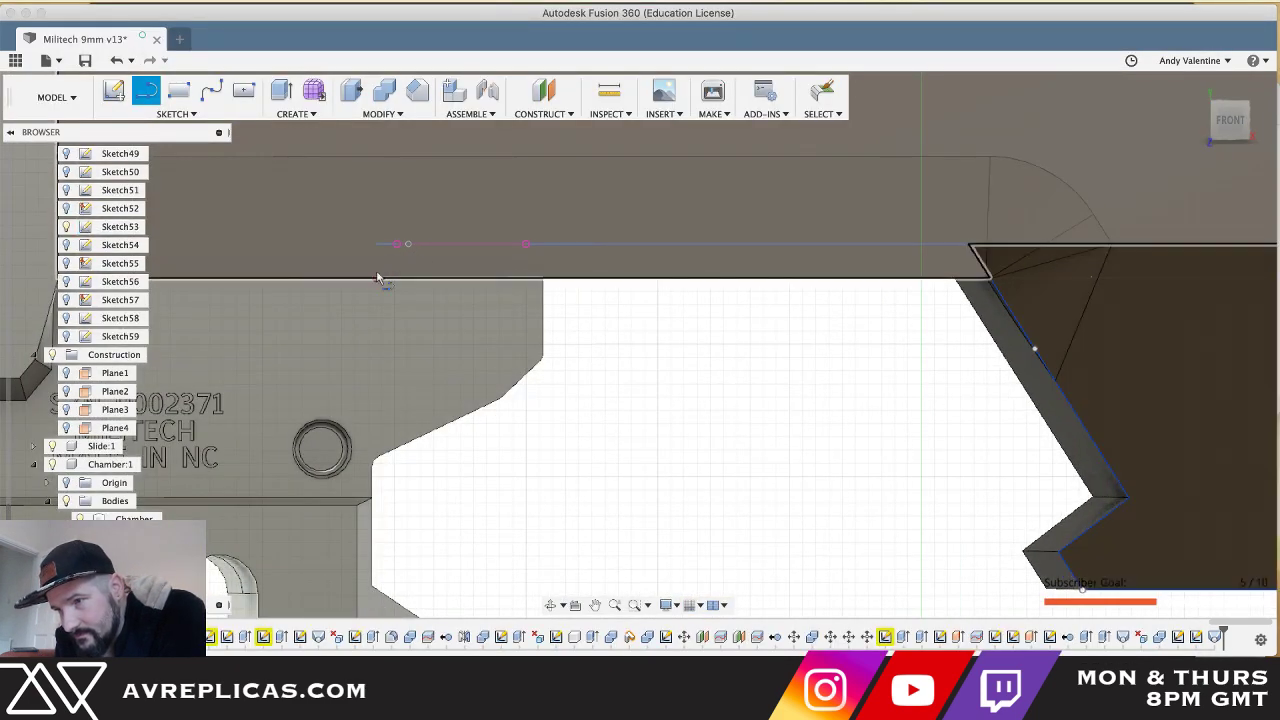
scroll(377, 280, "left", 5, "shift")
scroll(377, 280, "right", 5, "shift")
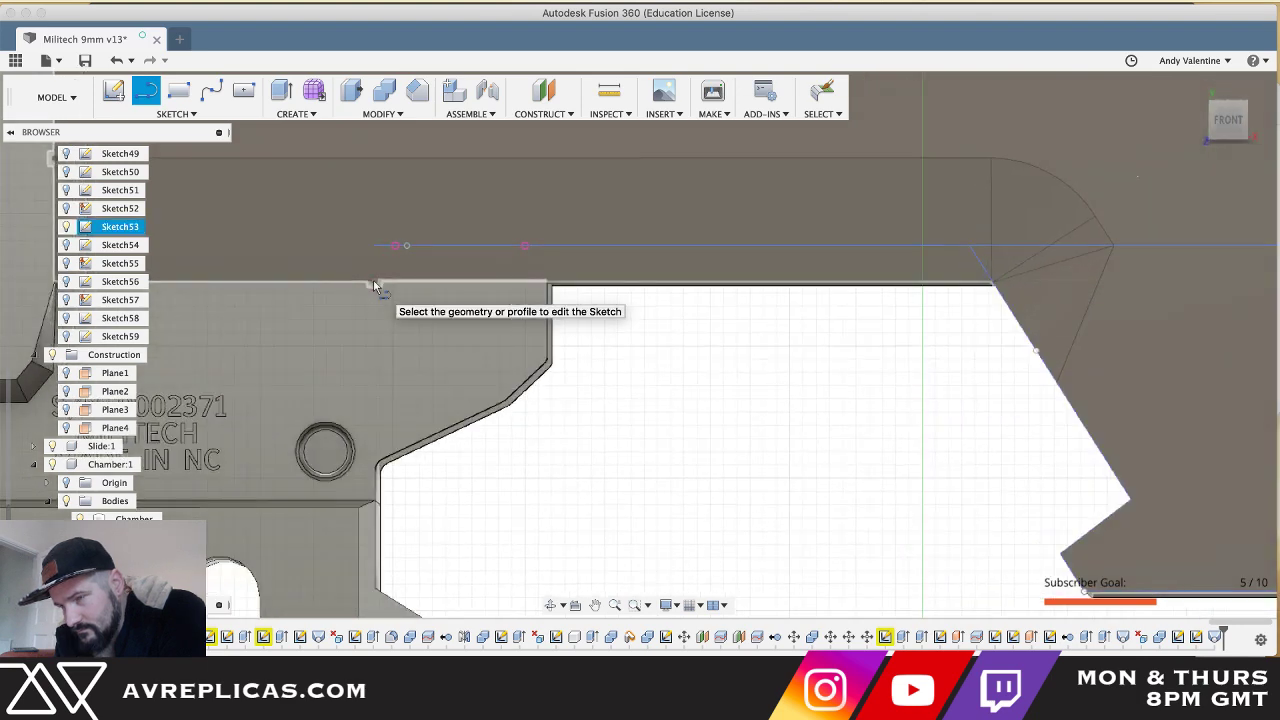
left_click(376, 282)
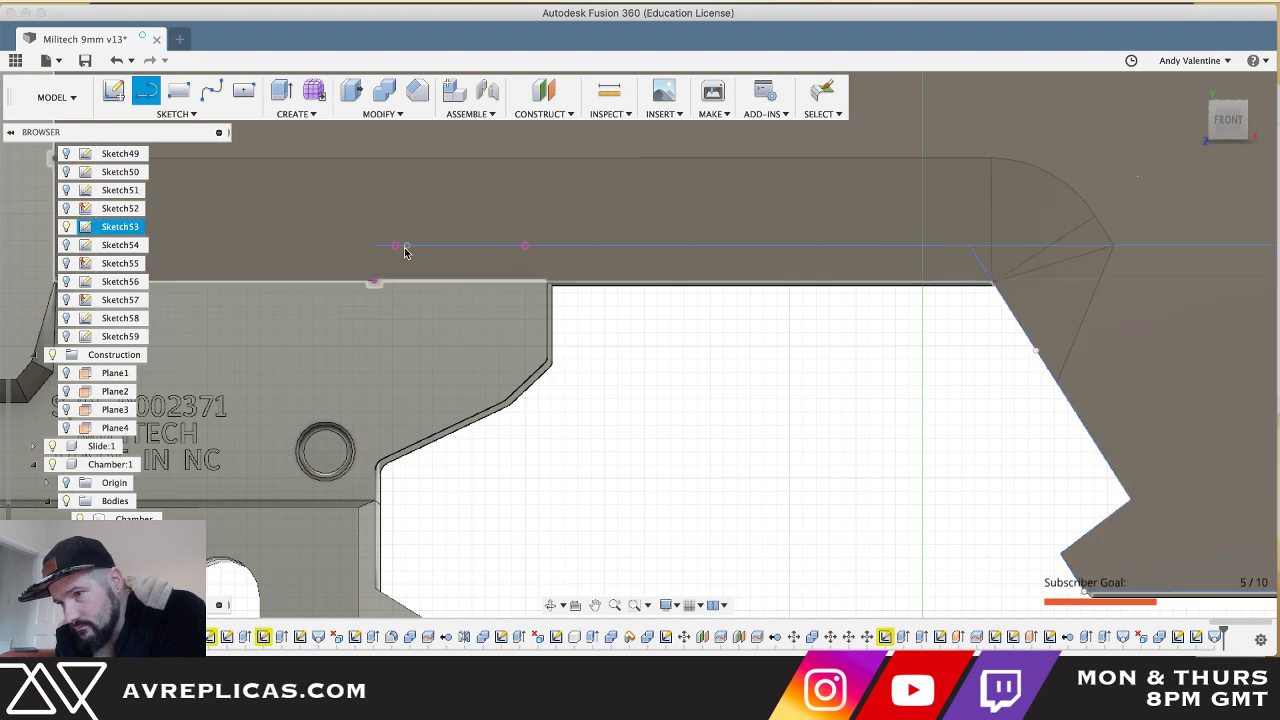
- Open Sketch53 for editing and set the Chamber body's opacity to 80%
double_click(122, 227)
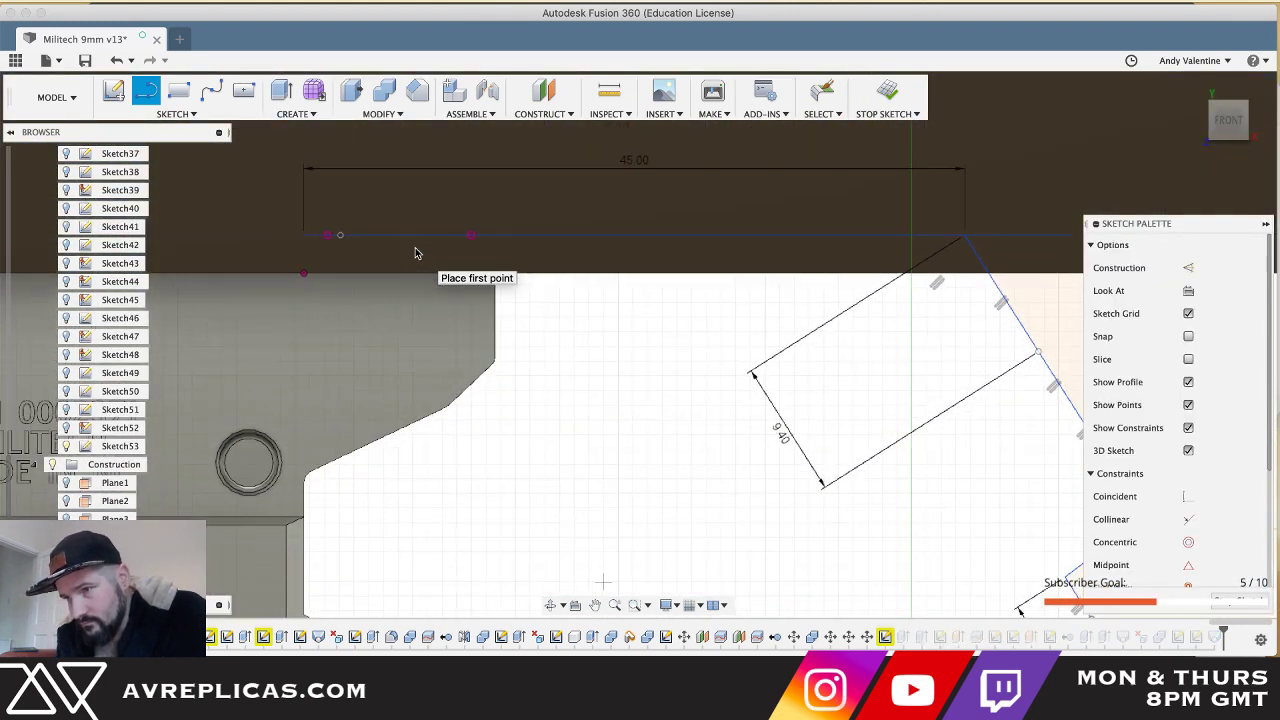
scroll(78, 449, "down", 3)
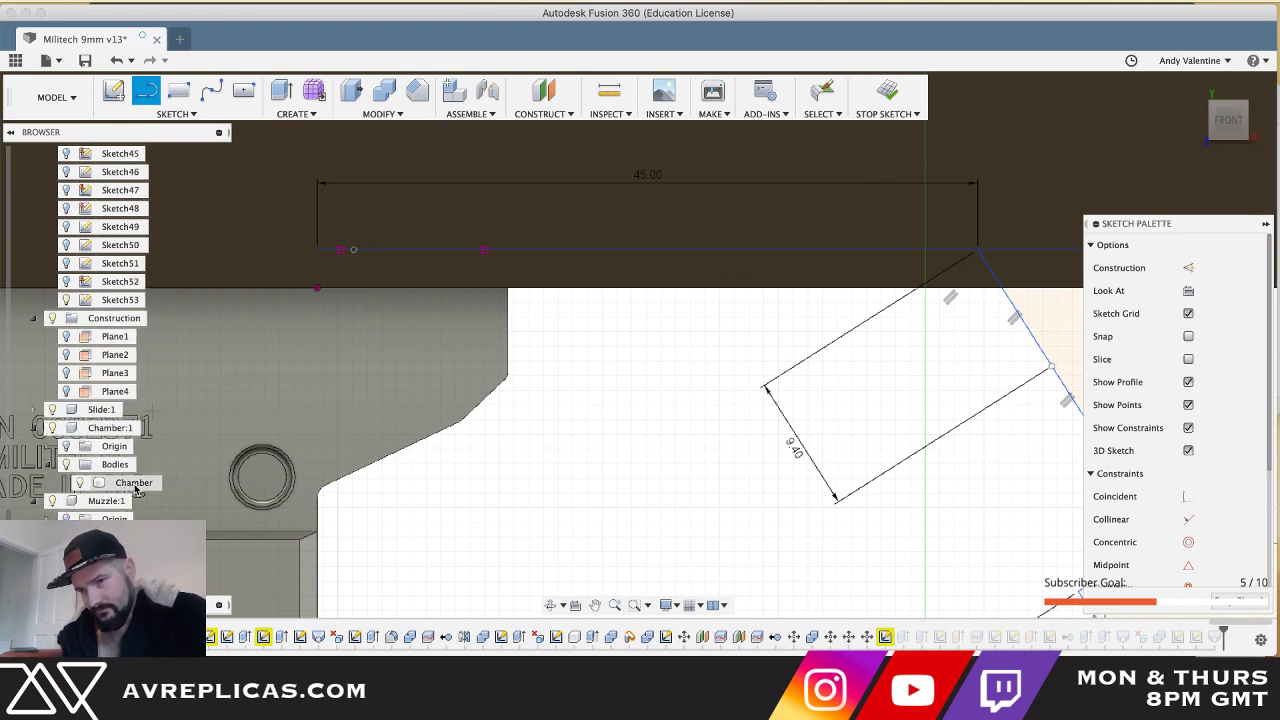
key("Escape")
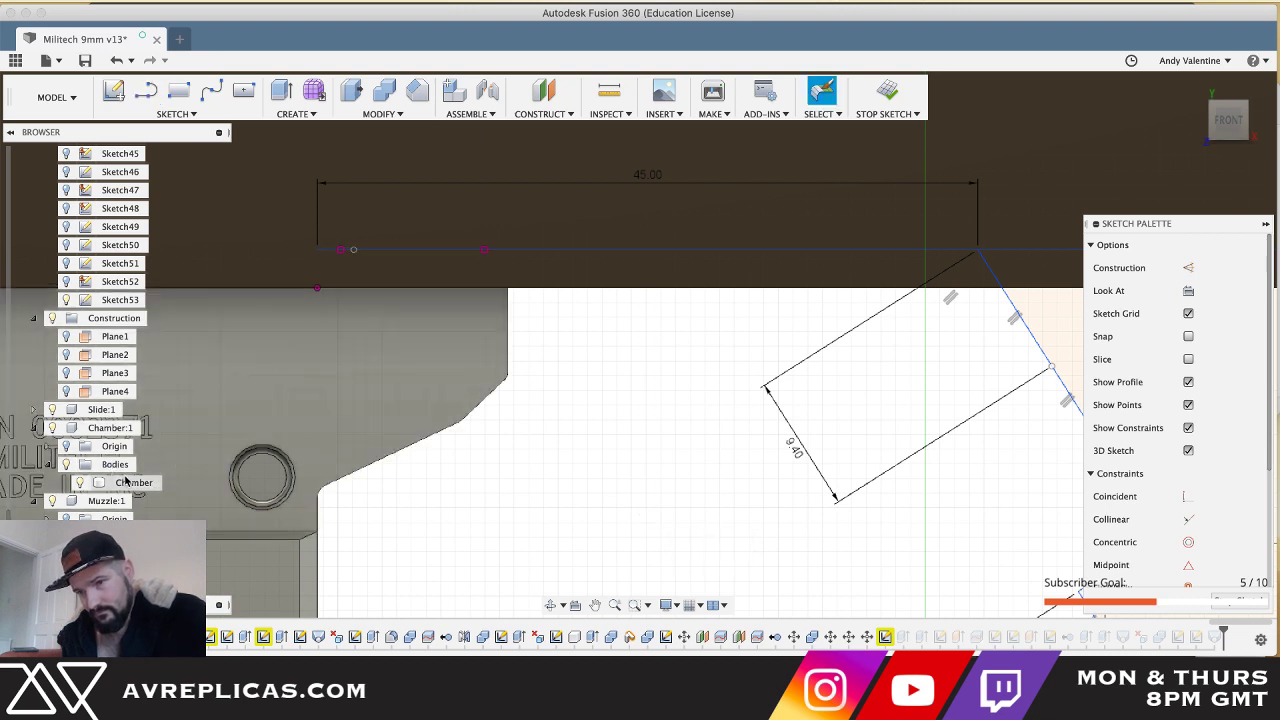
right_click(126, 482)
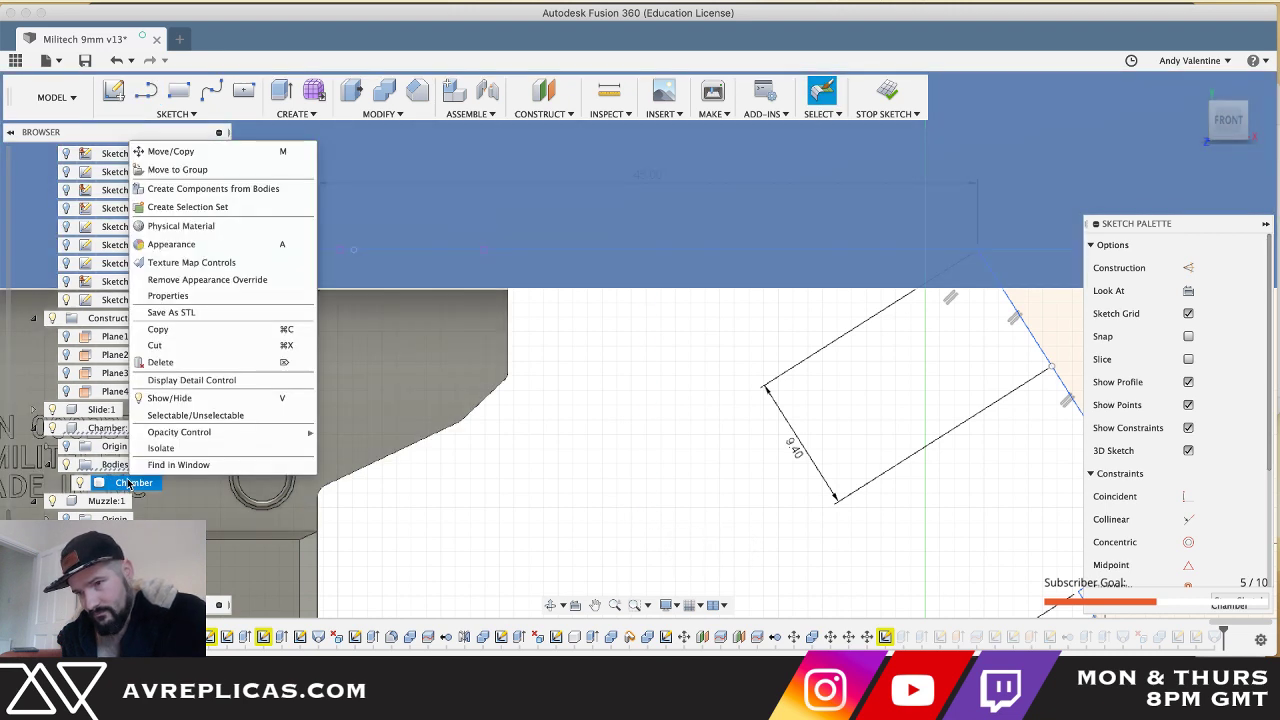
mouse_move(200, 432)
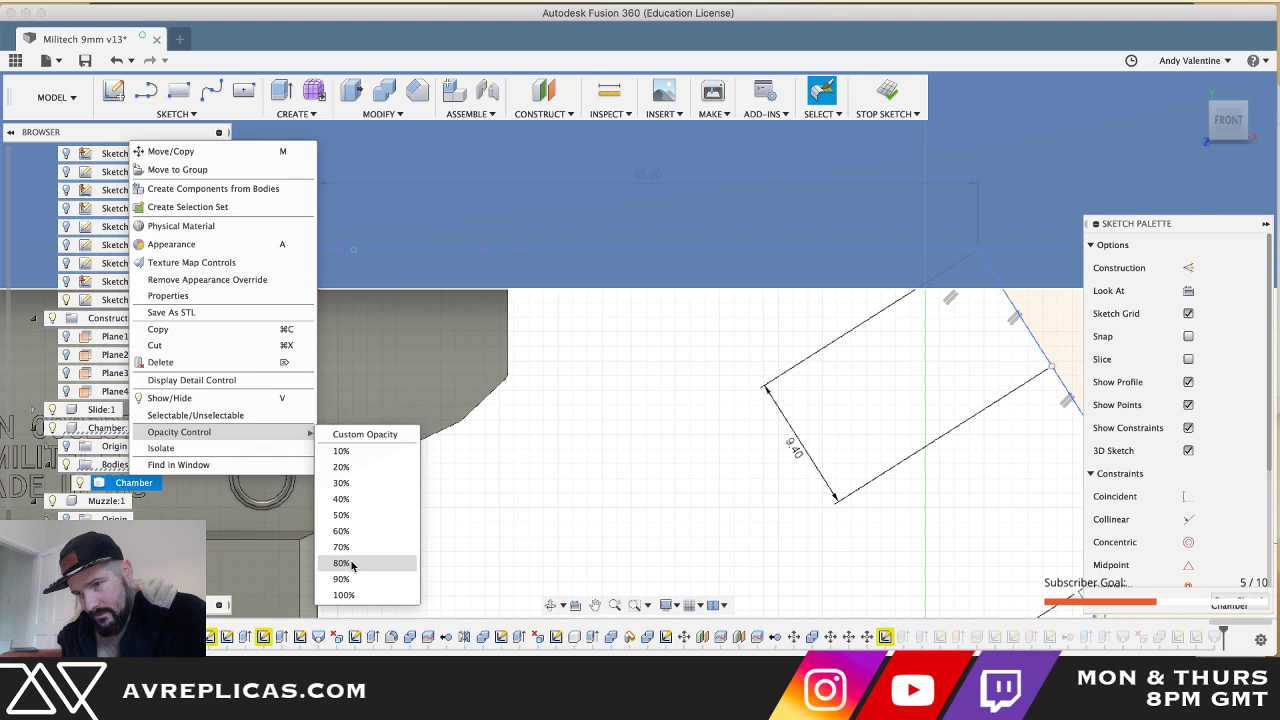
left_click(341, 563)
- Draw a vertical line 2.6 mm long from the point on the chamber's lower edge up to the front end of the 45 mm line
key("l")
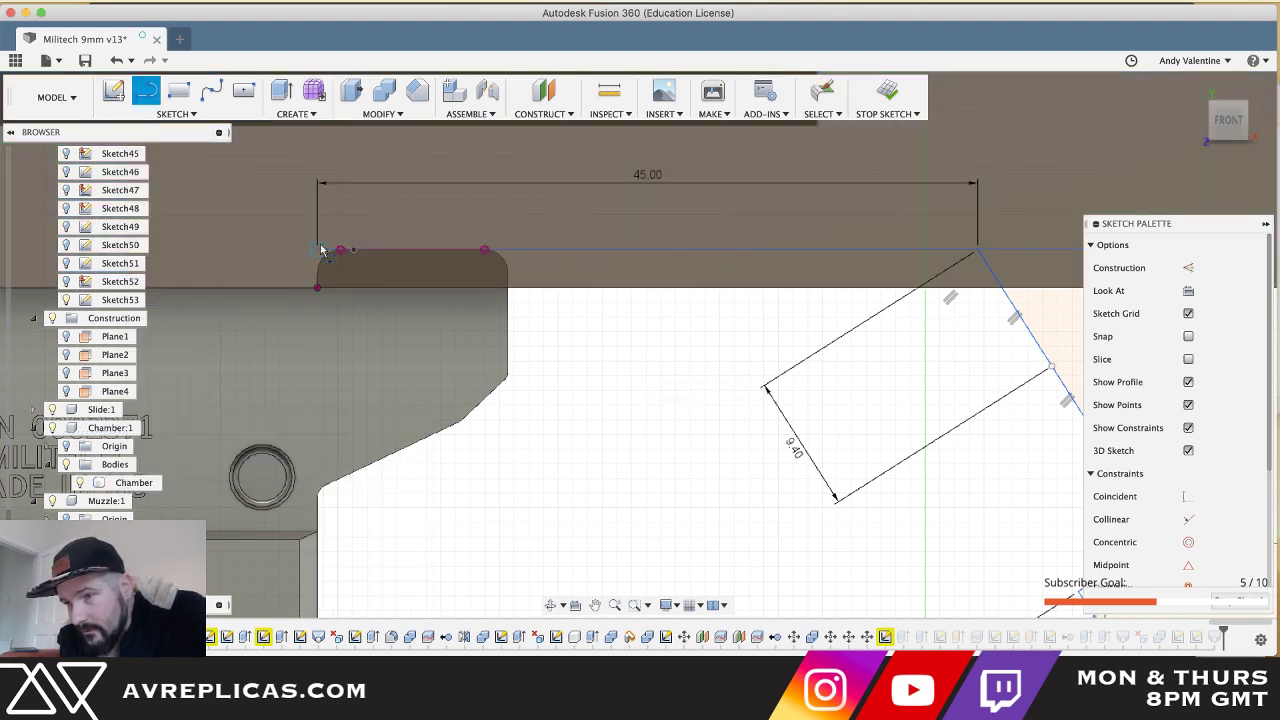
left_click(318, 288)
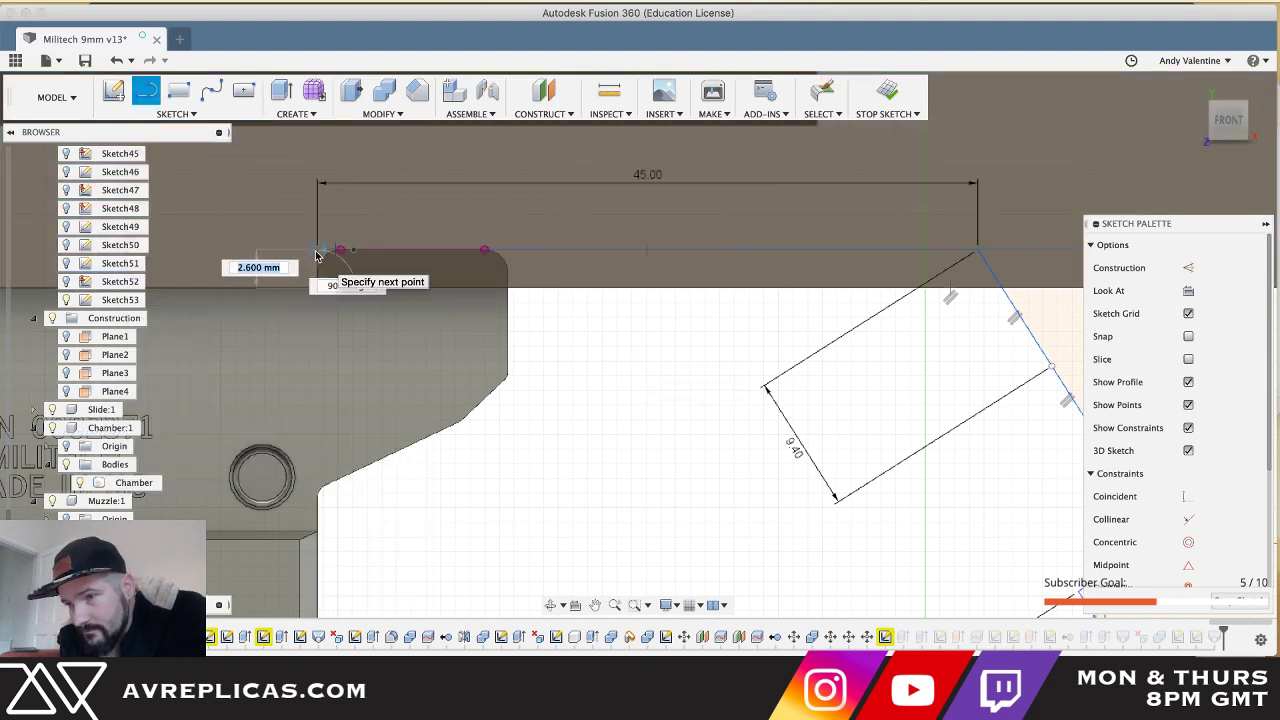
left_click(318, 250)
key("Escape")
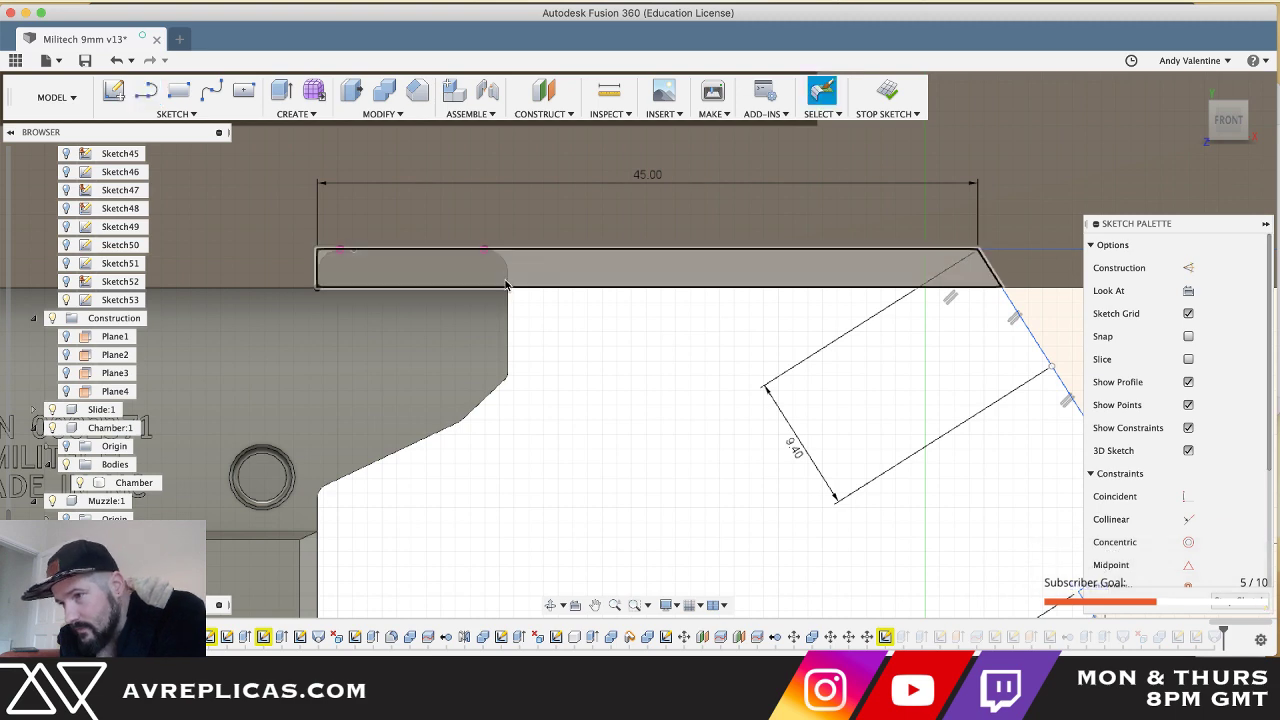
- Finish the sketch and extrude the strip profile as a -91.768 mm cut through the Chamber only, excluding the Muzzle
left_click(509, 281)
scroll(660, 318, "down", 5)
middle_click_drag(660, 318, 500, 284, "shift")
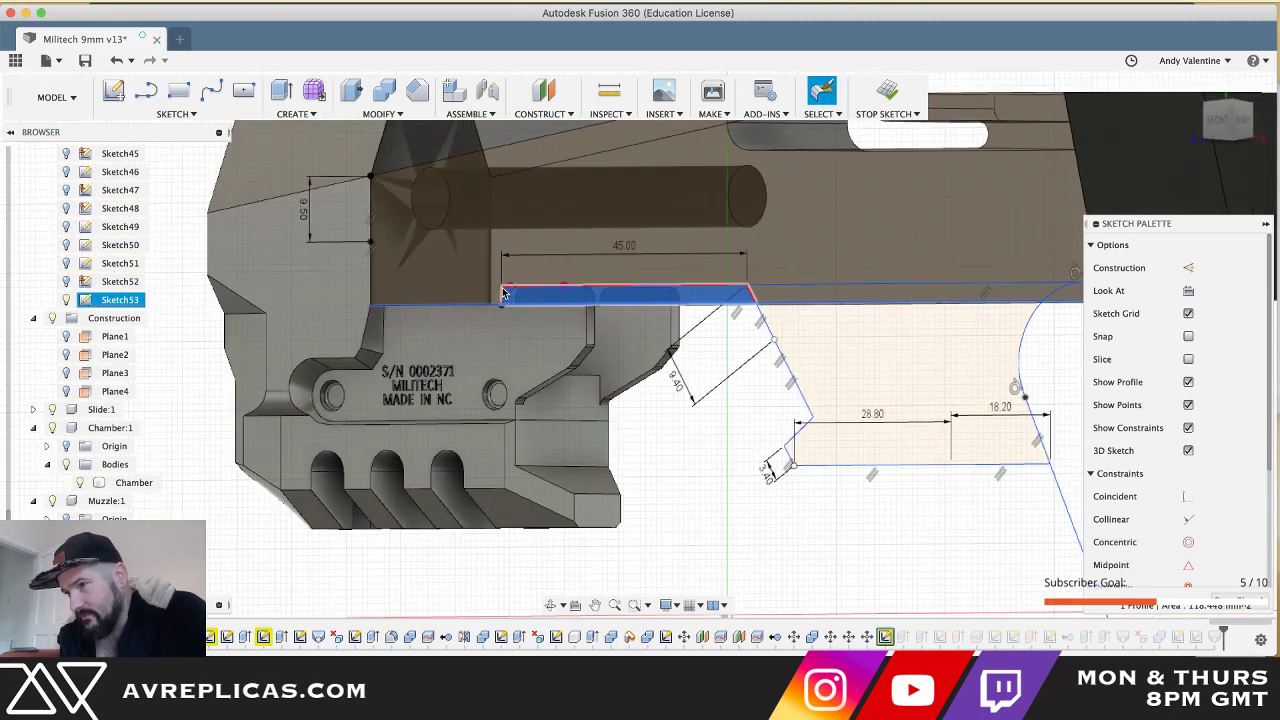
left_click(889, 91)
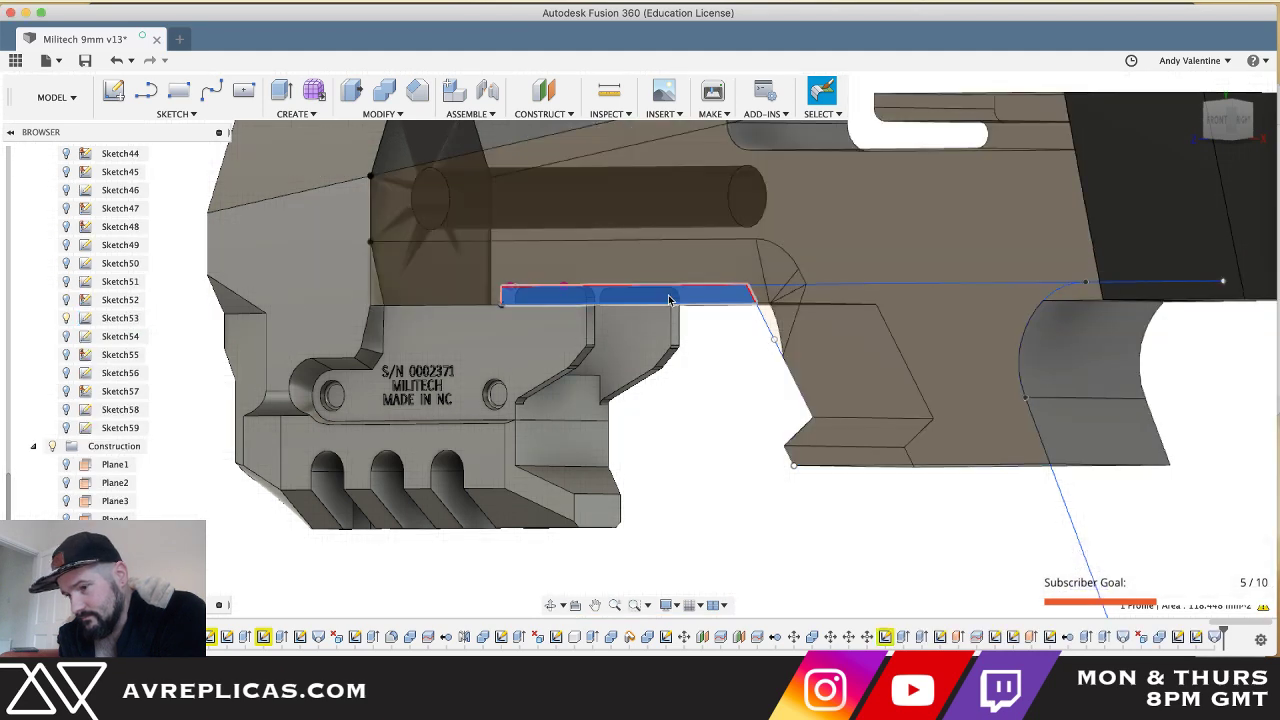
key("e")
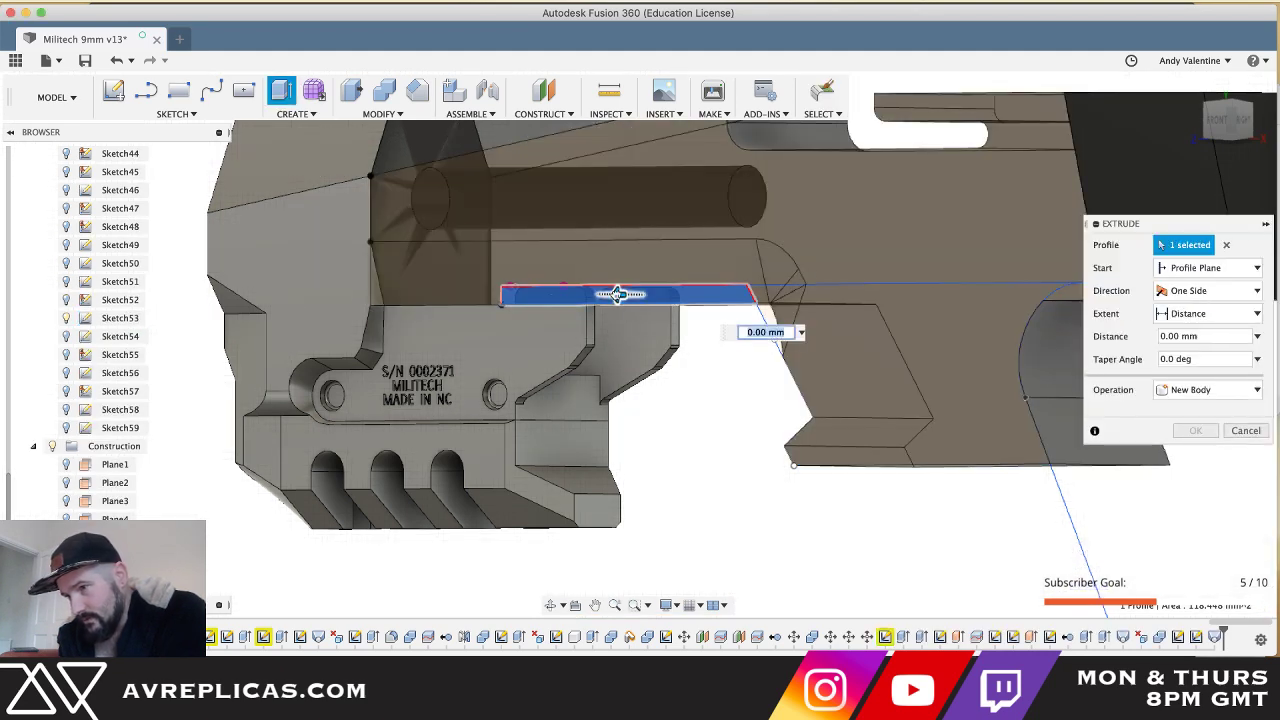
left_click_drag(625, 295, 1010, 246)
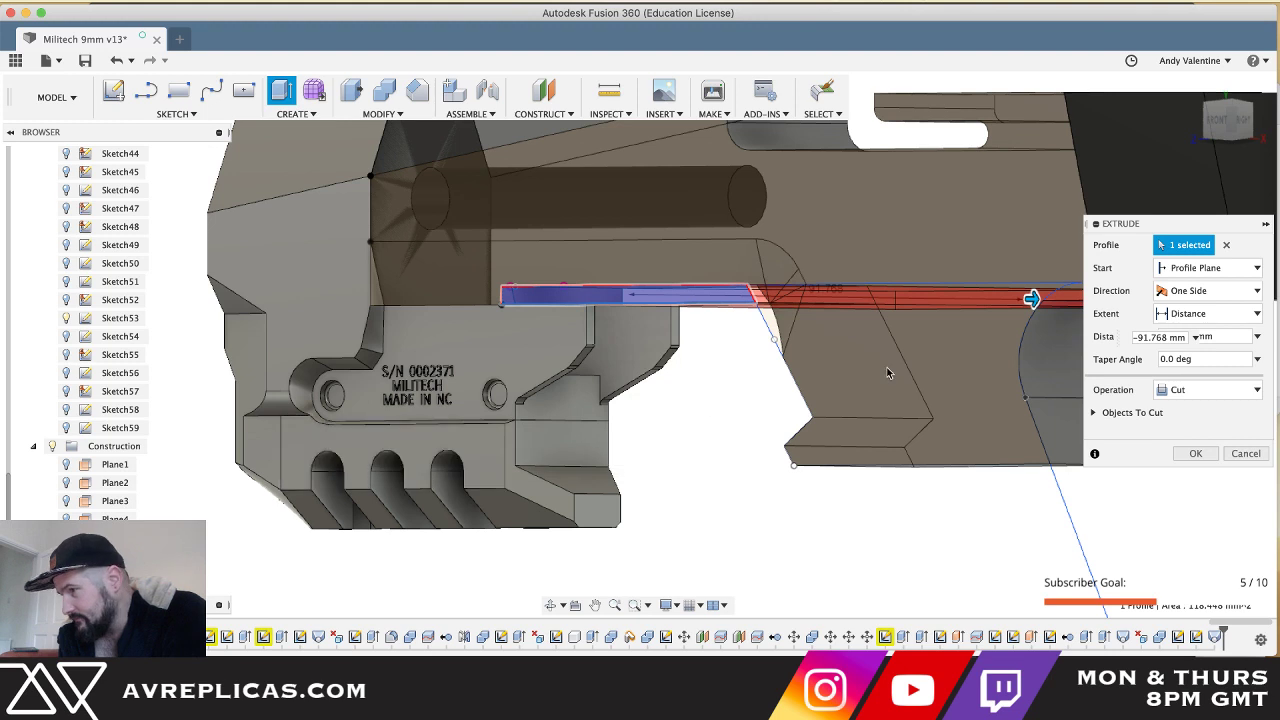
left_click(1094, 413)
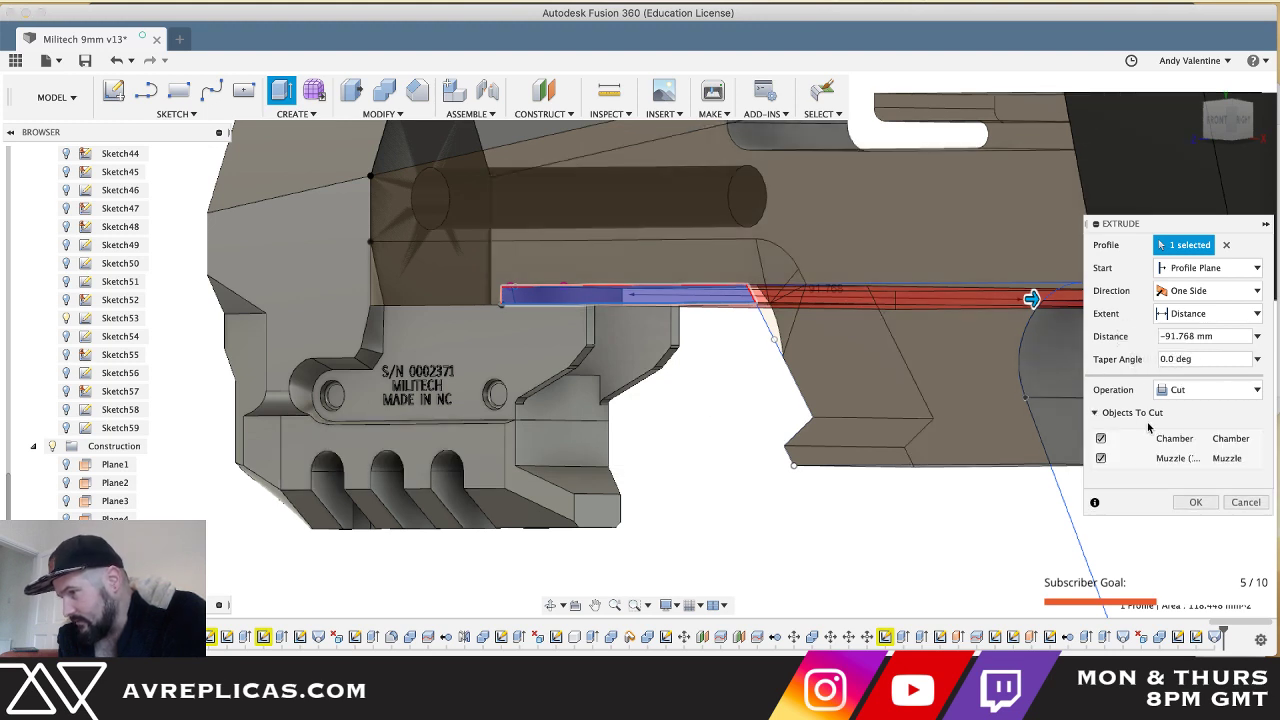
left_click(1101, 458)
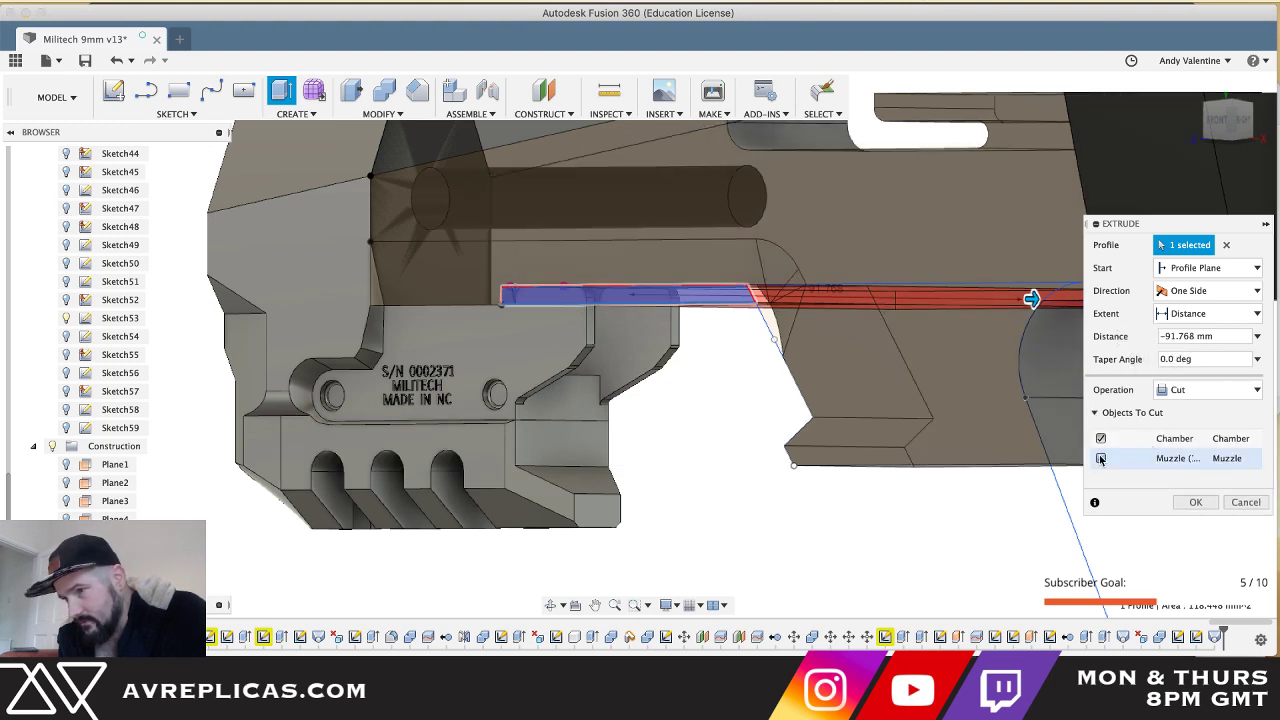
left_click(1195, 502)
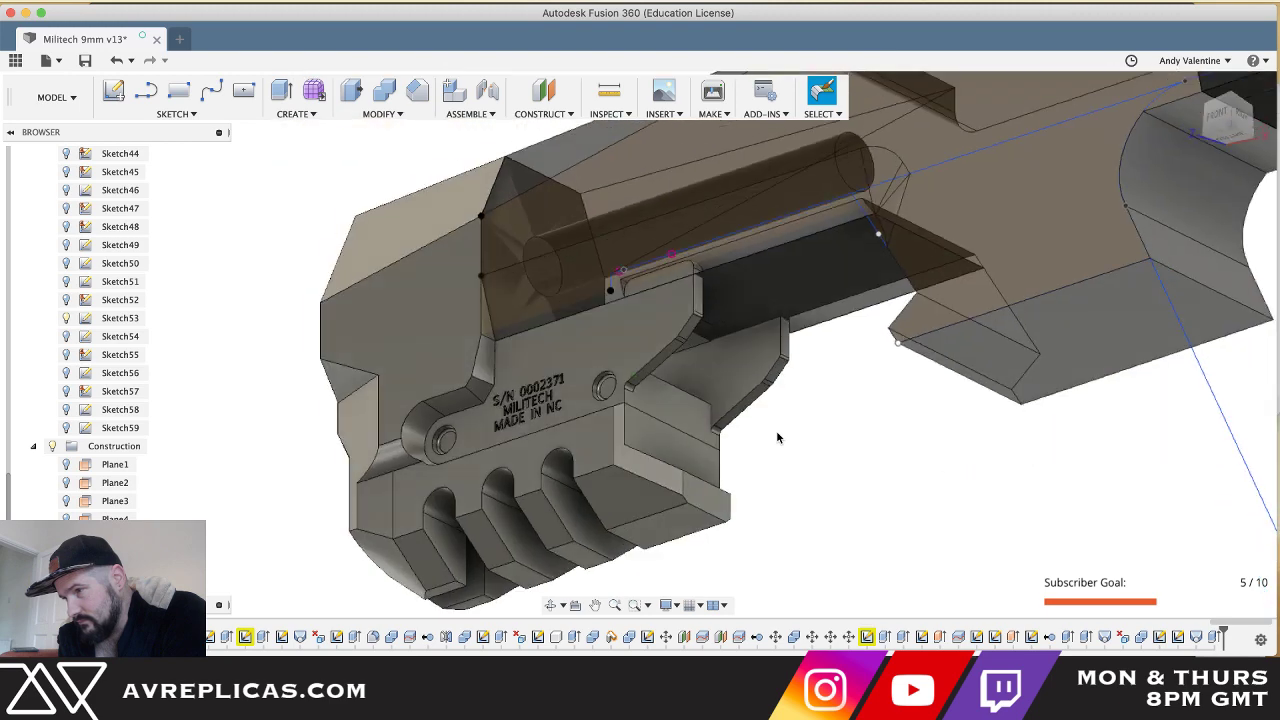
- Hide Sketch53 and delete the face beside the new cut along the chamber's underside
left_click(808, 297)
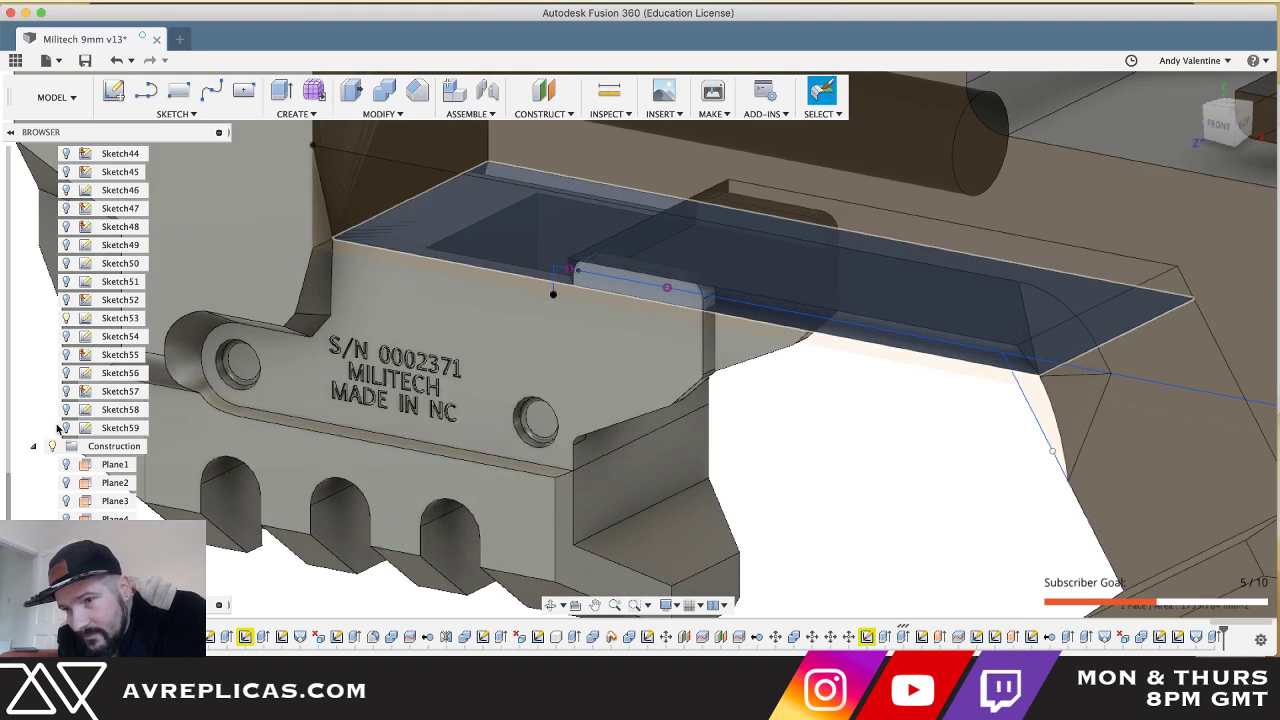
left_click(67, 318)
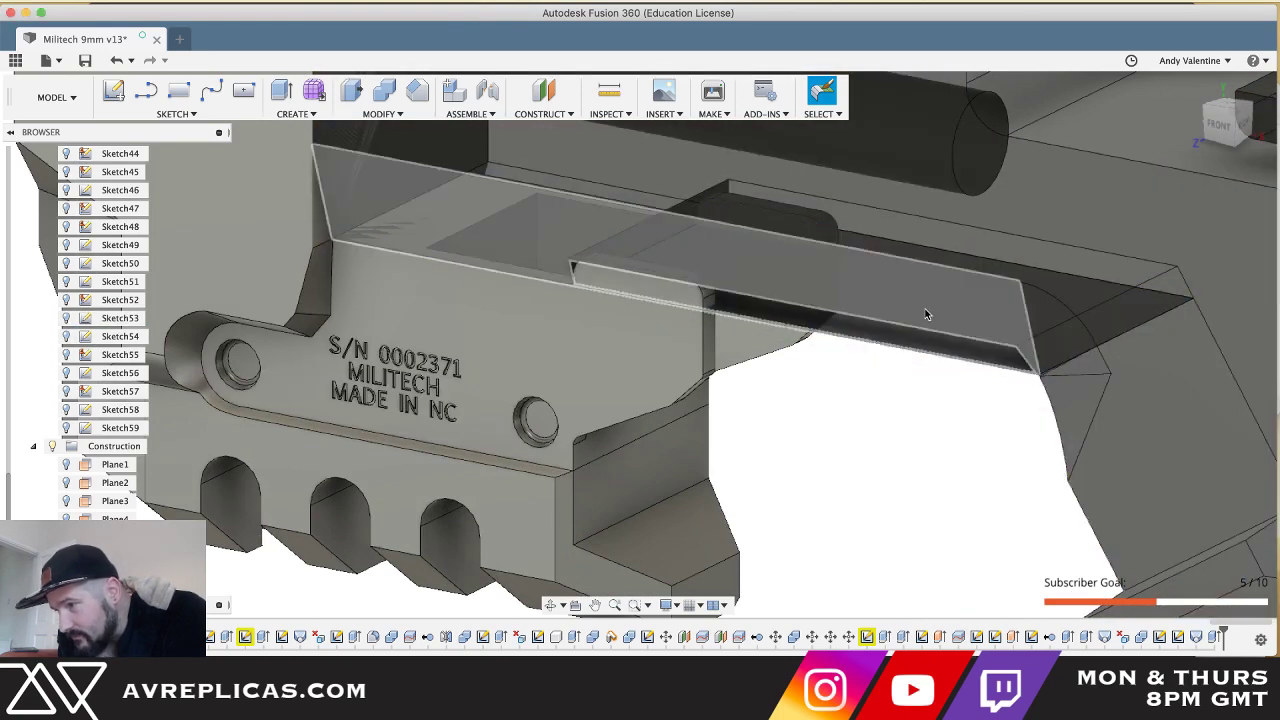
left_click(910, 340)
key("Delete")
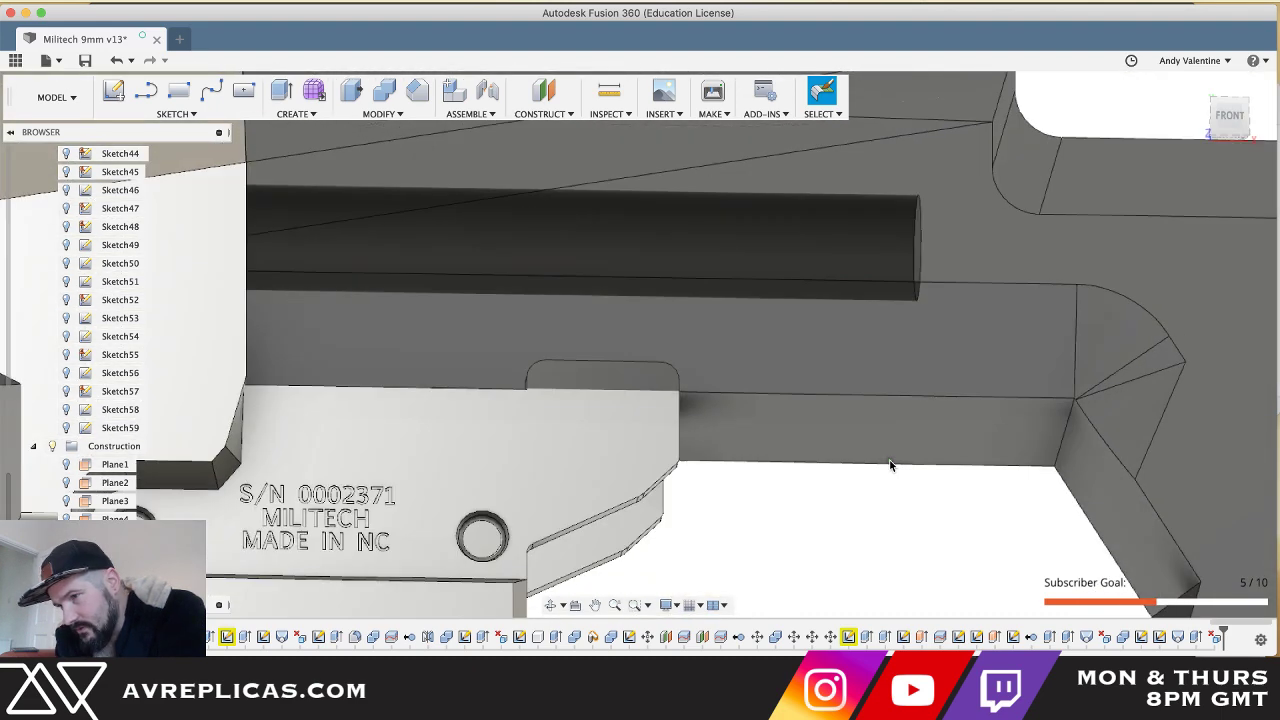
scroll(876, 472, "left", 5, "shift")
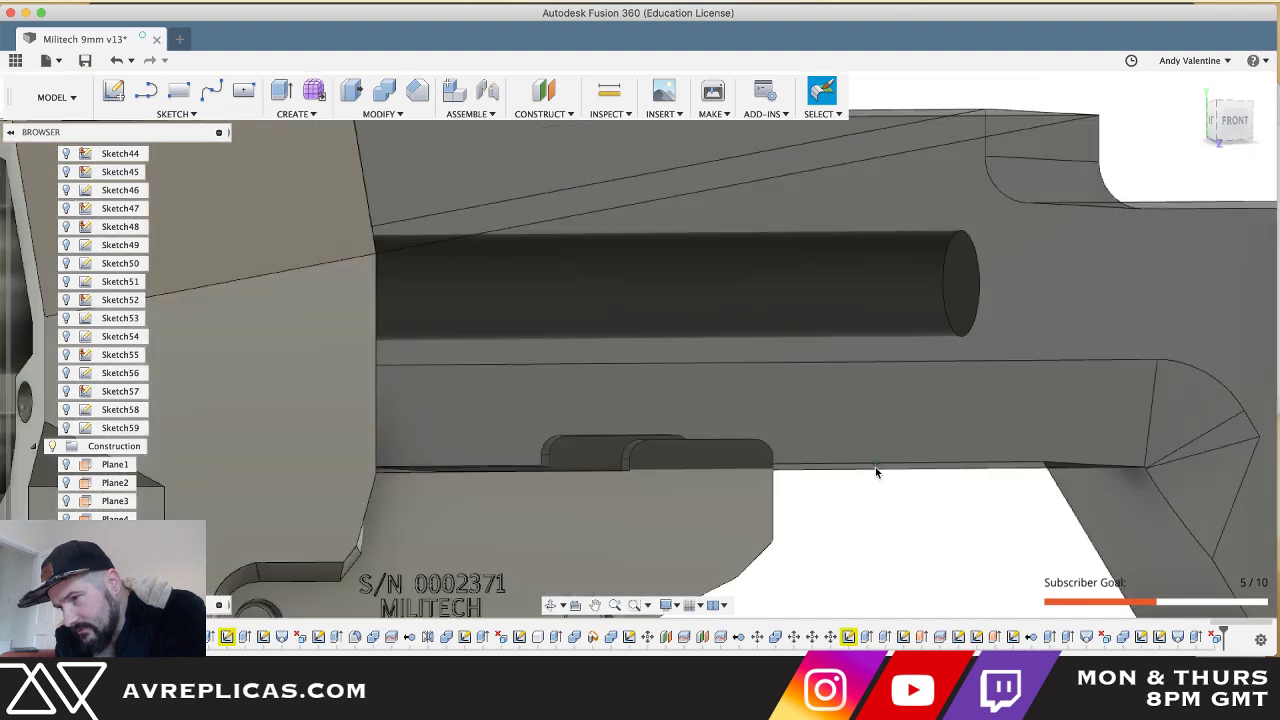
scroll(876, 472, "down", 5, "shift")
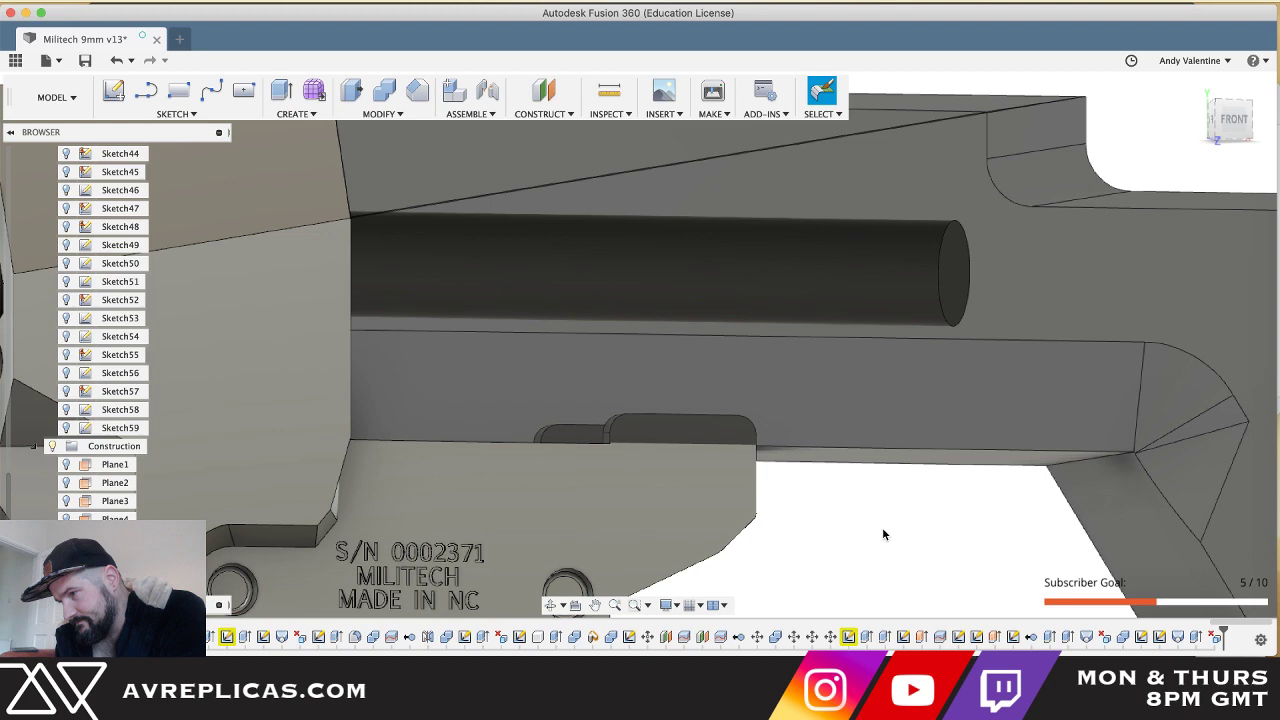
scroll(902, 551, "left", 5, "shift")
scroll(902, 551, "right", 5, "shift")
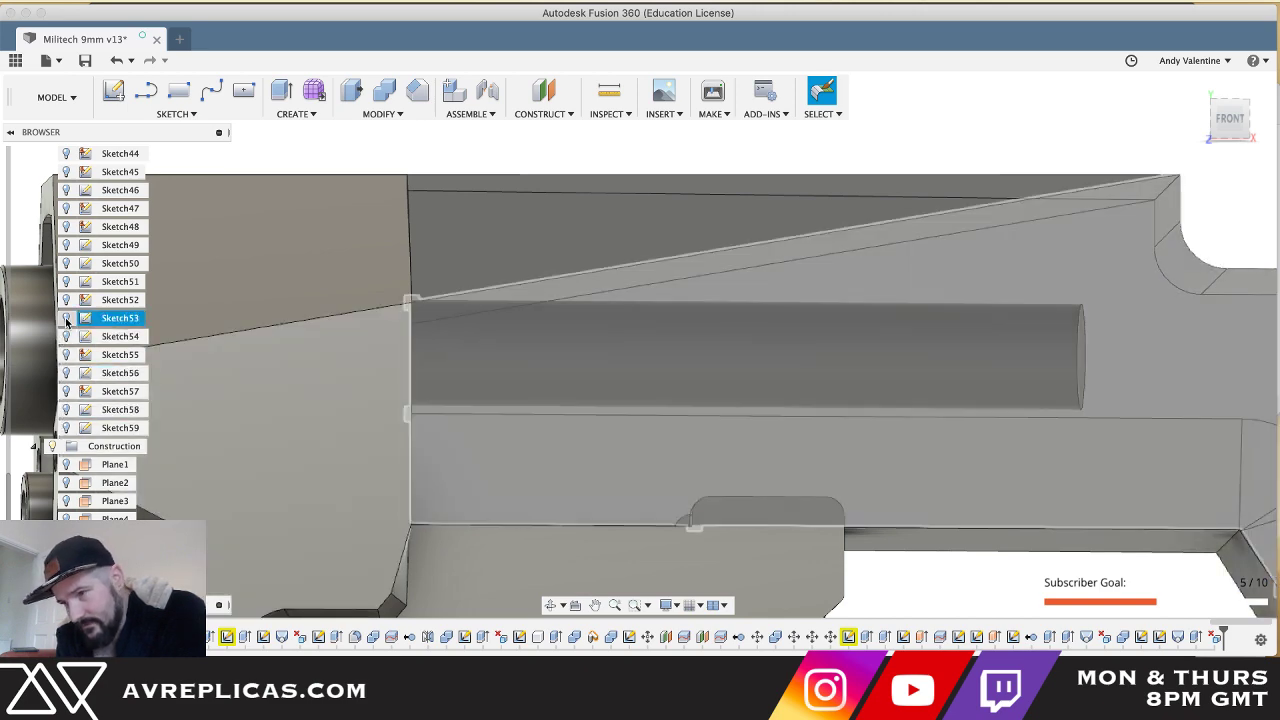
- Reopen Sketch53 and draw a vertical line about 1.4 mm down from the chamber's lower-edge point, continued to the slanted trigger-guard line
left_click(66, 319)
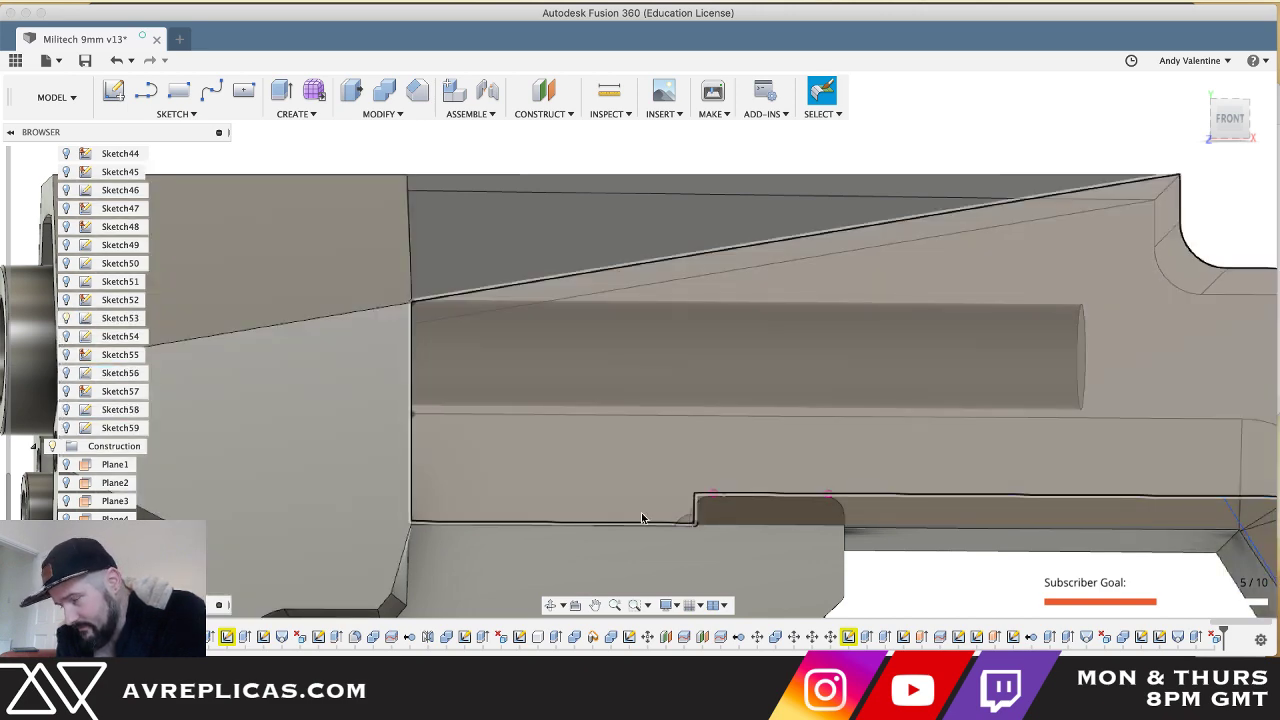
key("l")
left_click(741, 496)
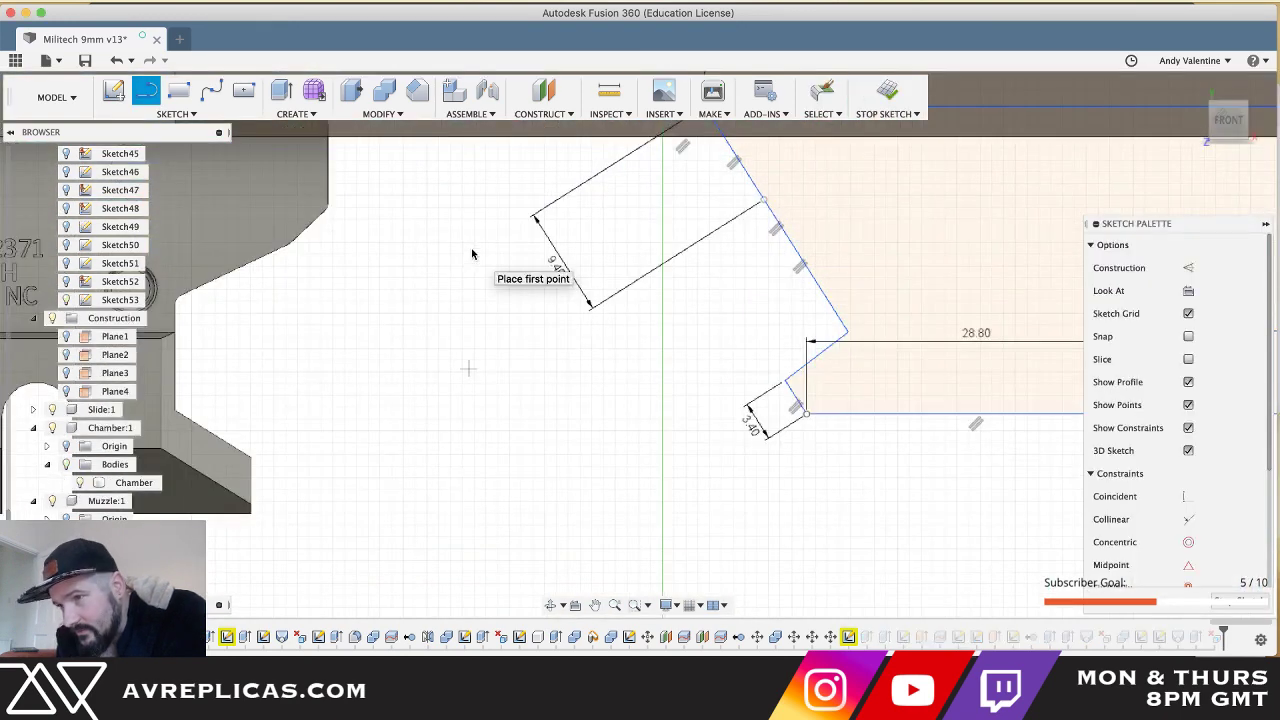
middle_click_drag(472, 254, 467, 344)
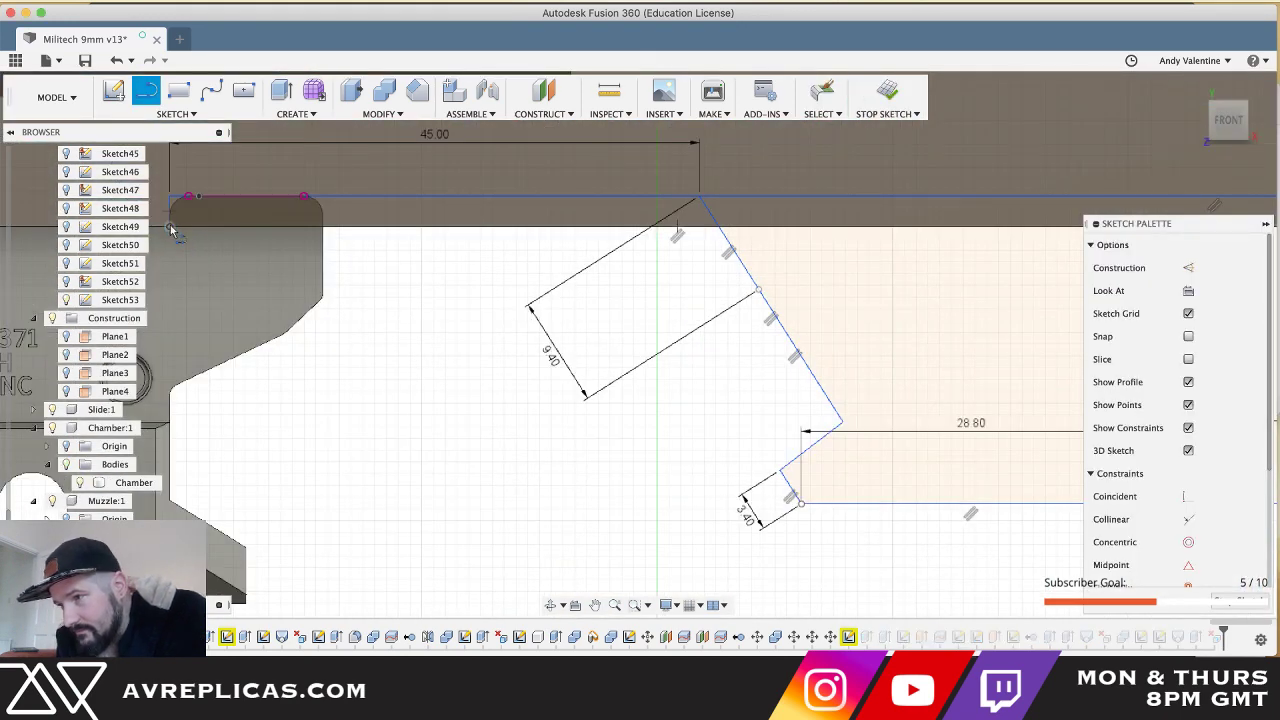
left_click(171, 228)
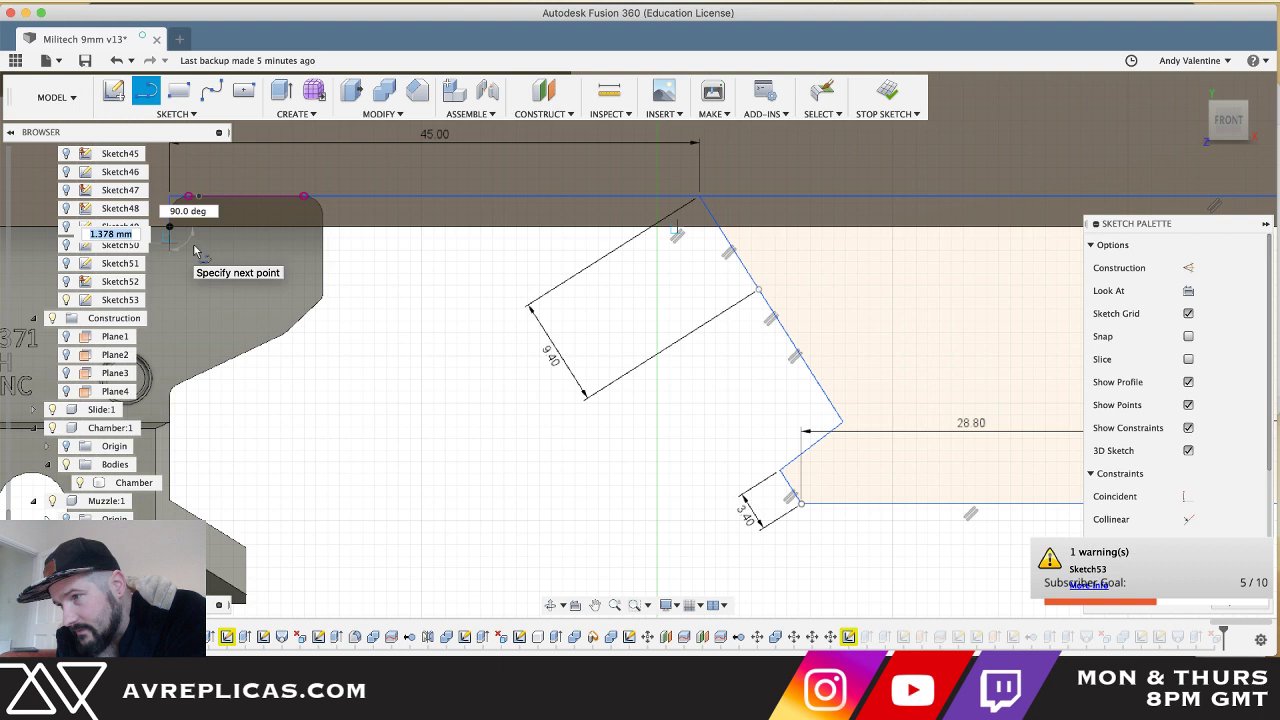
double_click(725, 234)
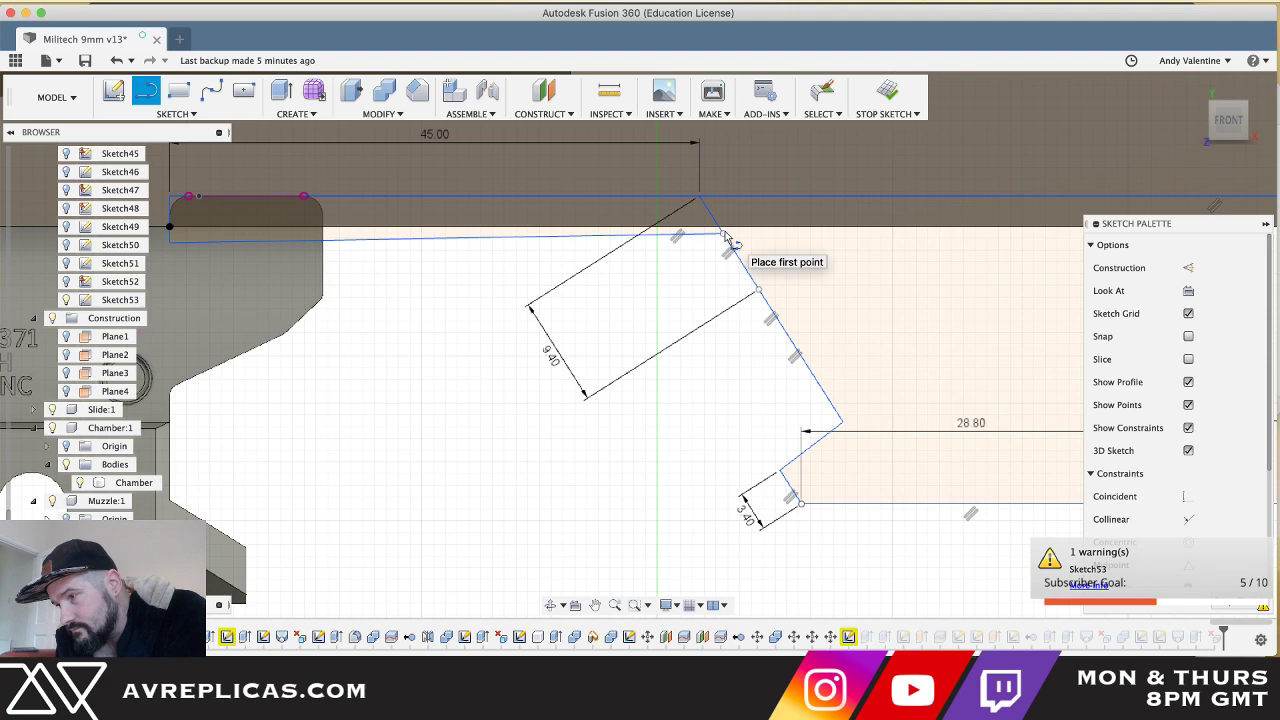
key("Escape")
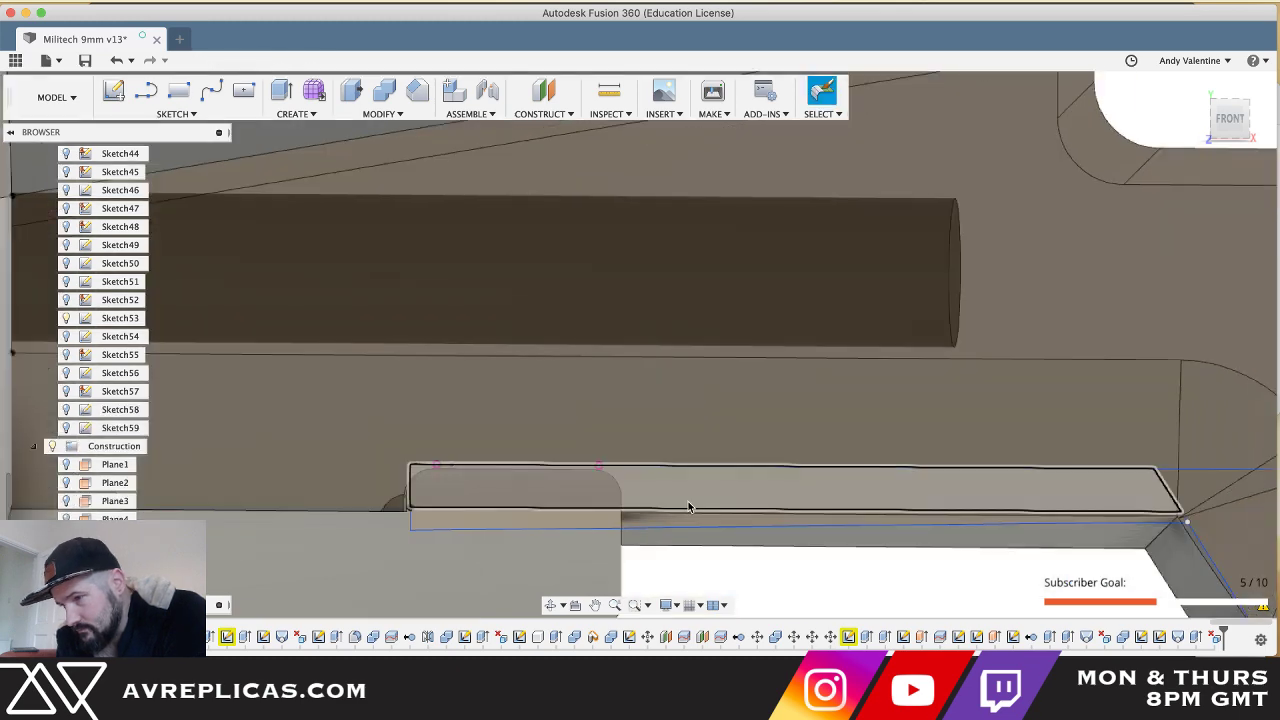
- Extrude both strip profiles as a -89.751 mm cut through the Chamber, leave the Muzzle out, and hide Sketch53
left_click(650, 518)
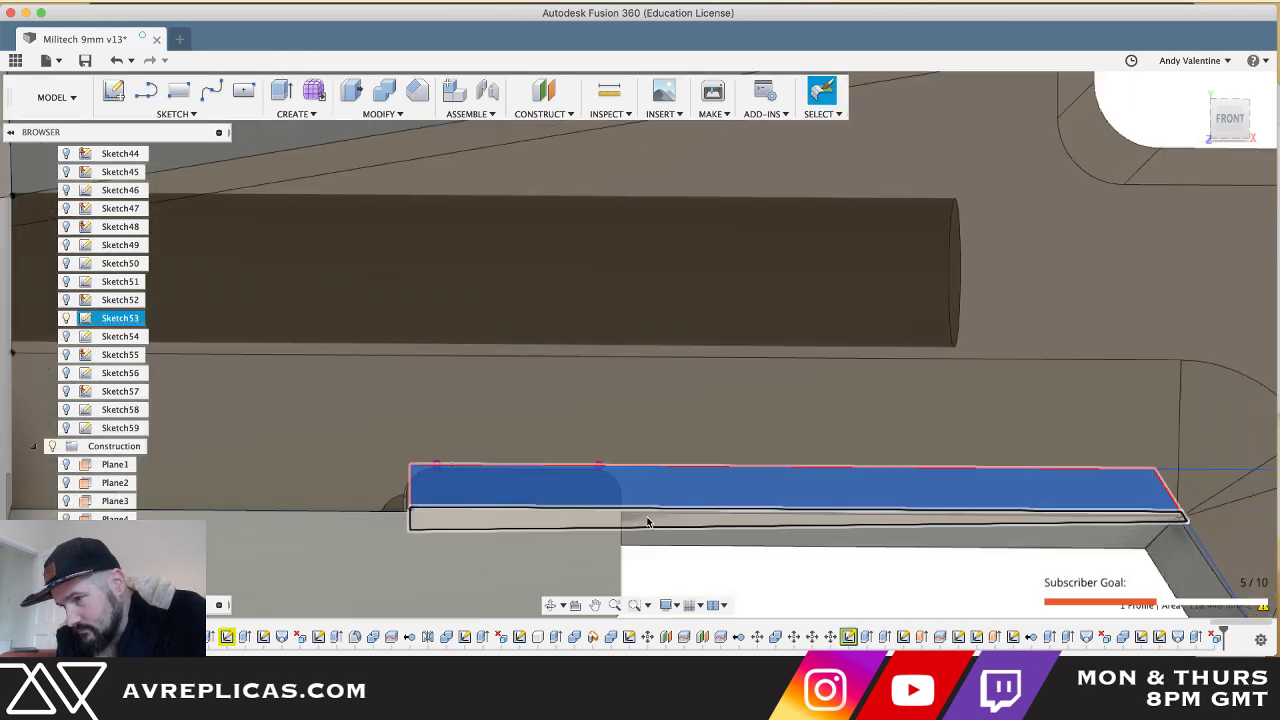
scroll(646, 521, "down", 5)
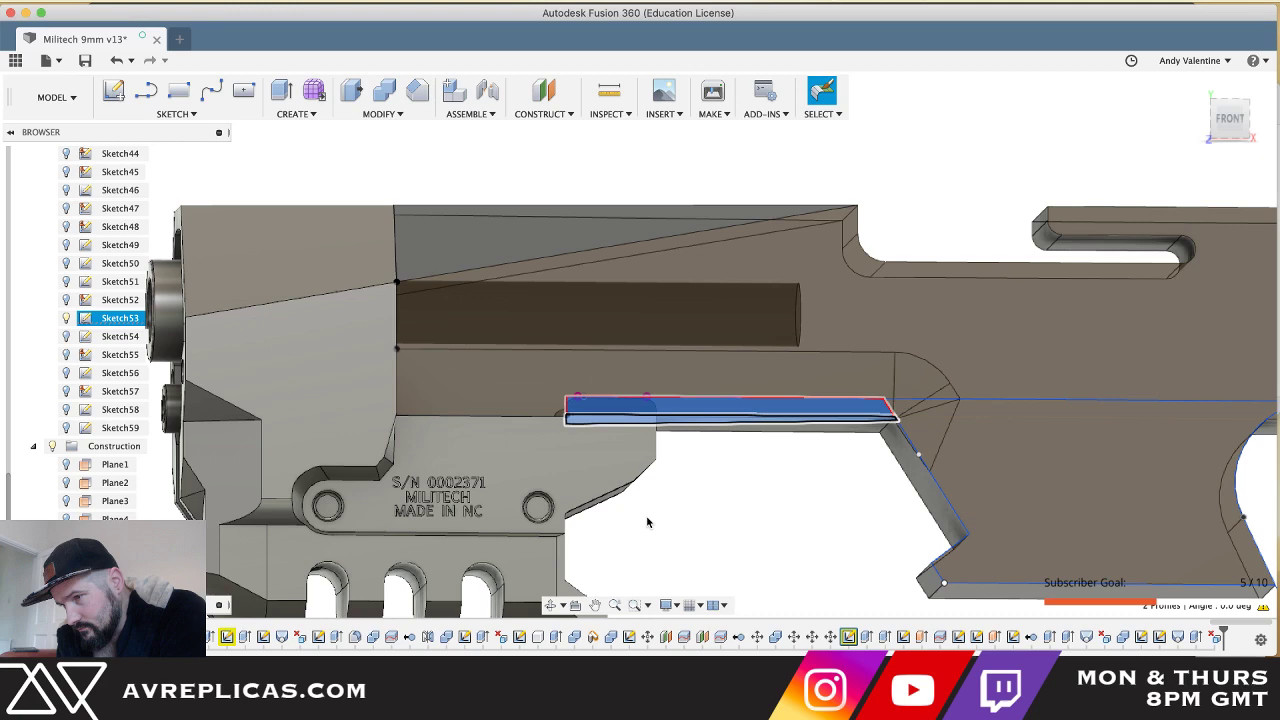
key("e")
left_click_drag(617, 431, 1207, 437)
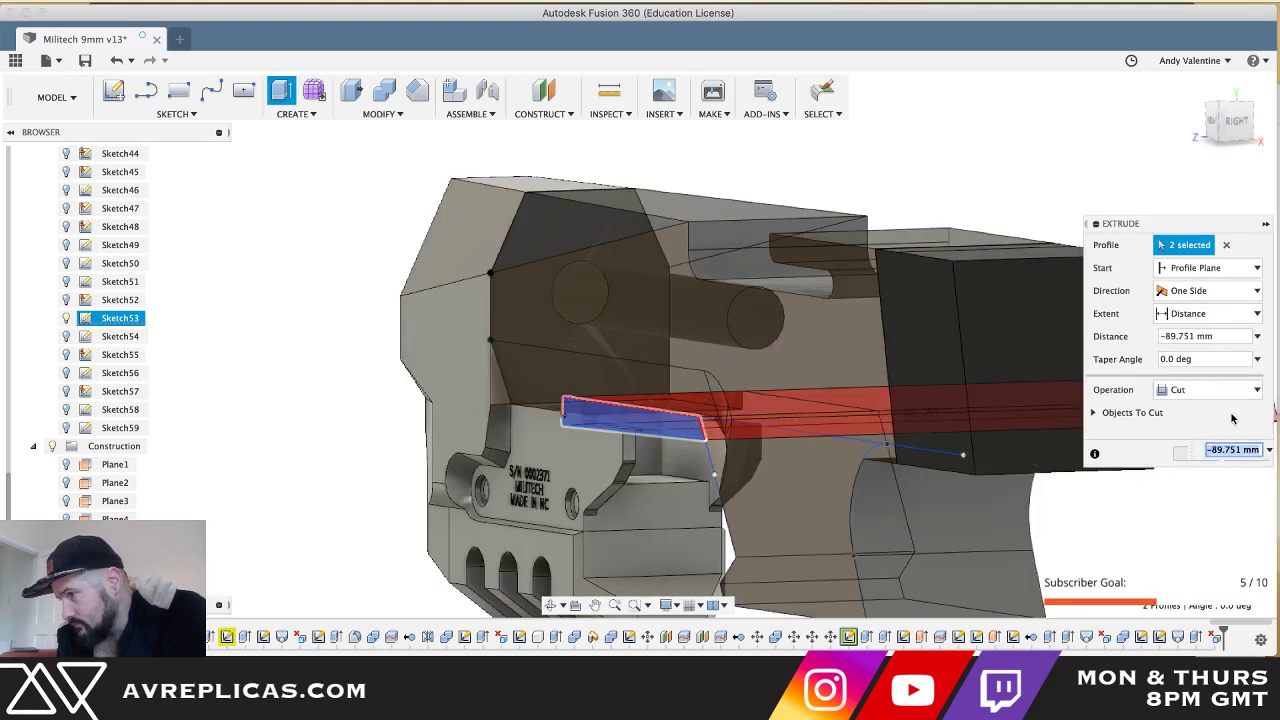
left_click(1092, 413)
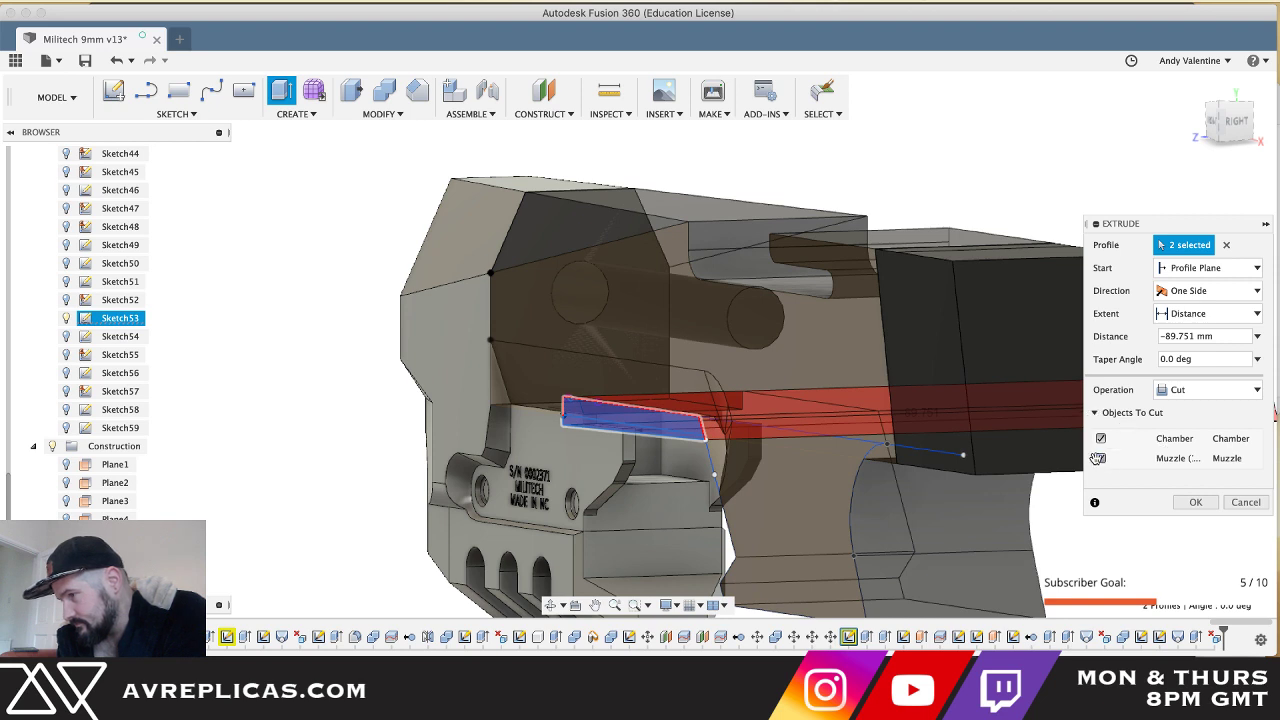
left_click(1186, 504)
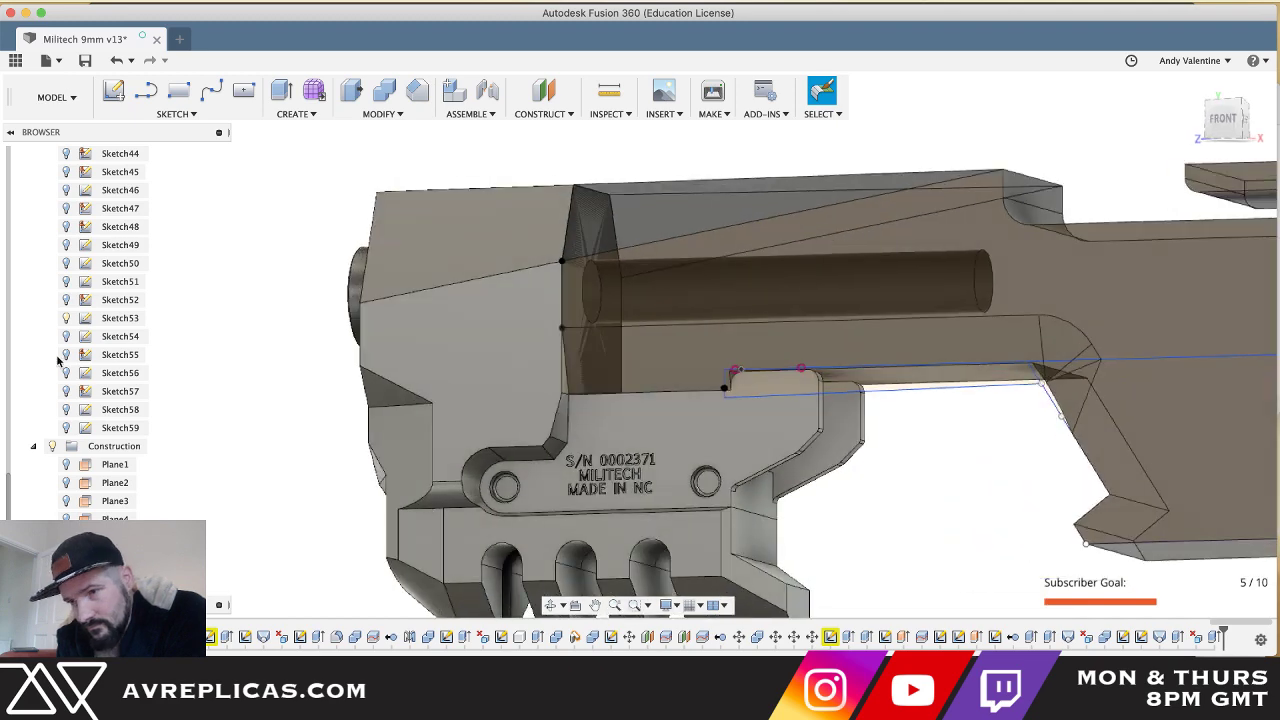
left_click(66, 318)
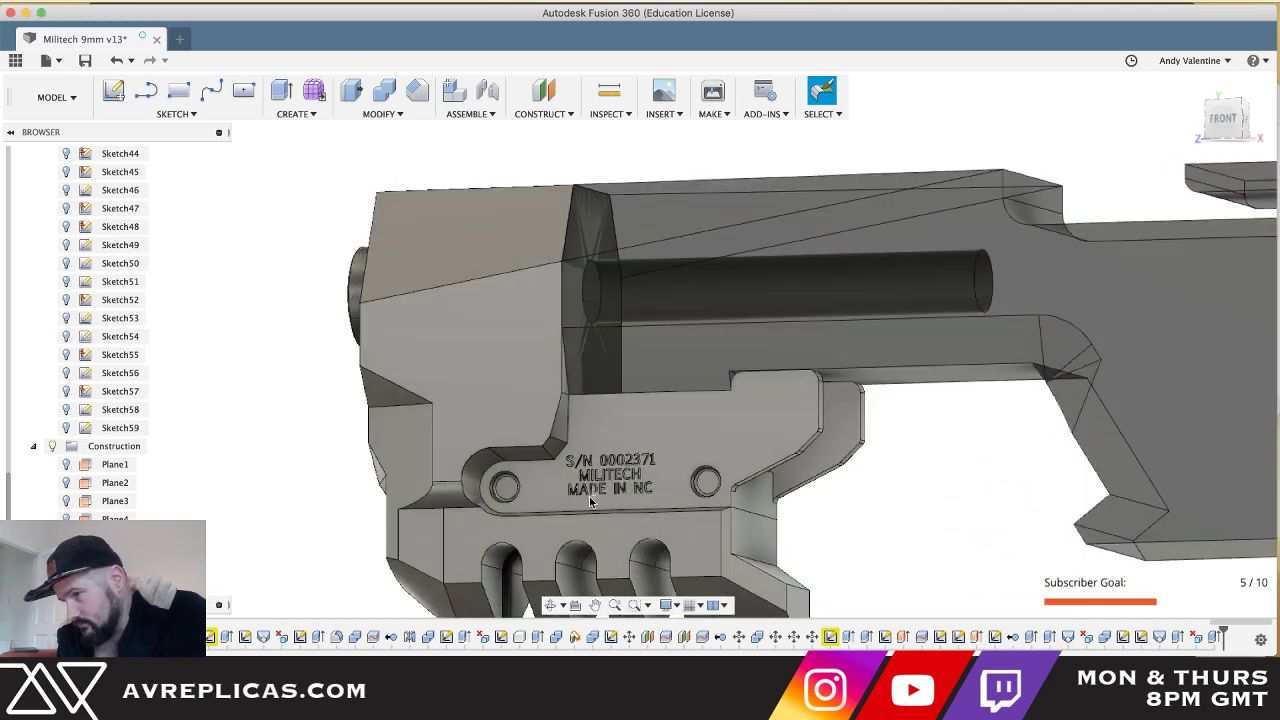
- Examine the cut along the chamber's underside and compare the trigger-guard and grip area with the reference picture in Photoshop
scroll(590, 502, "down", 5, "shift")
middle_click_drag(590, 502, 590, 502, "shift")
scroll(589, 502, "right", 10, "shift")
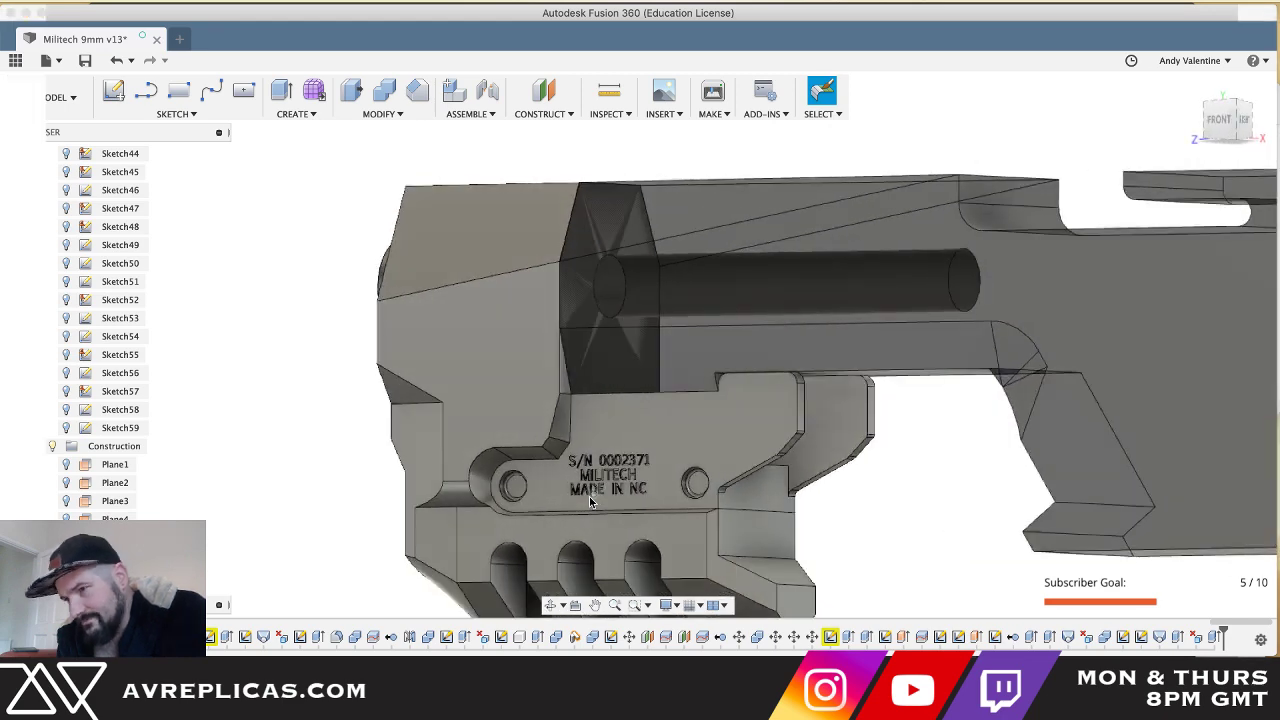
key("super+Tab")
scroll(590, 503, "left", 5)
scroll(590, 503, "down", 4)
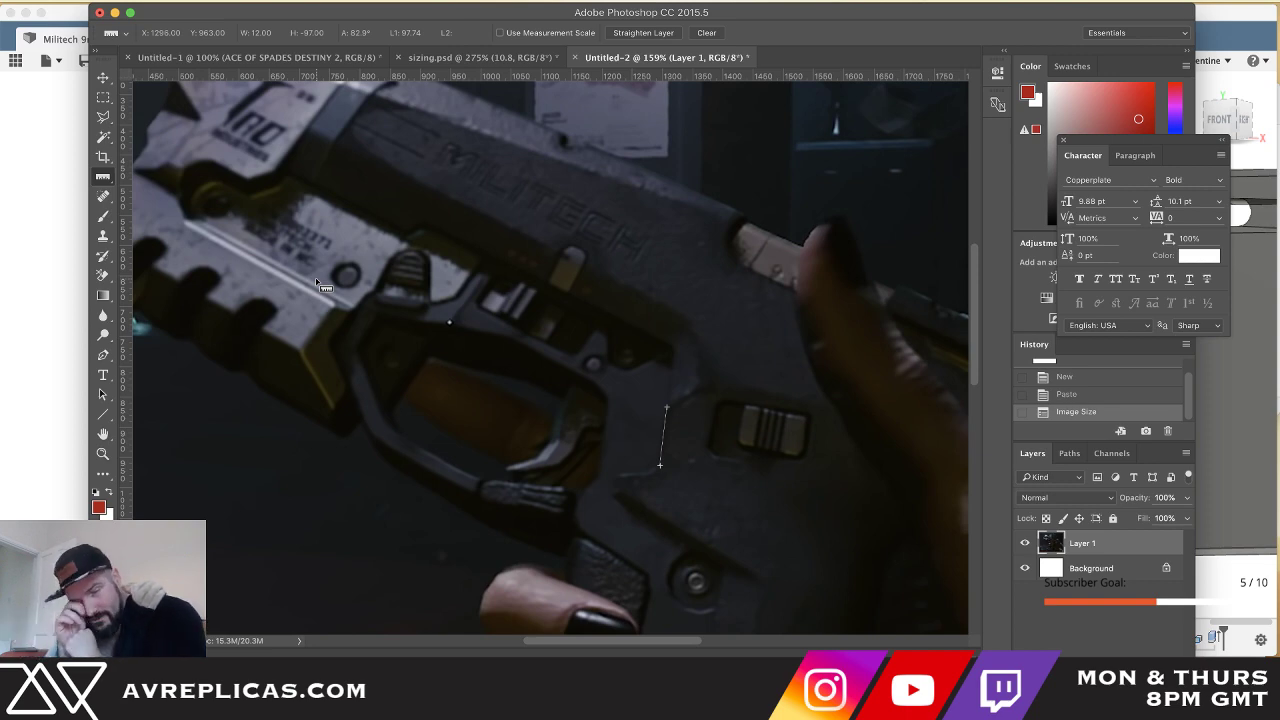
key("super+Tab")
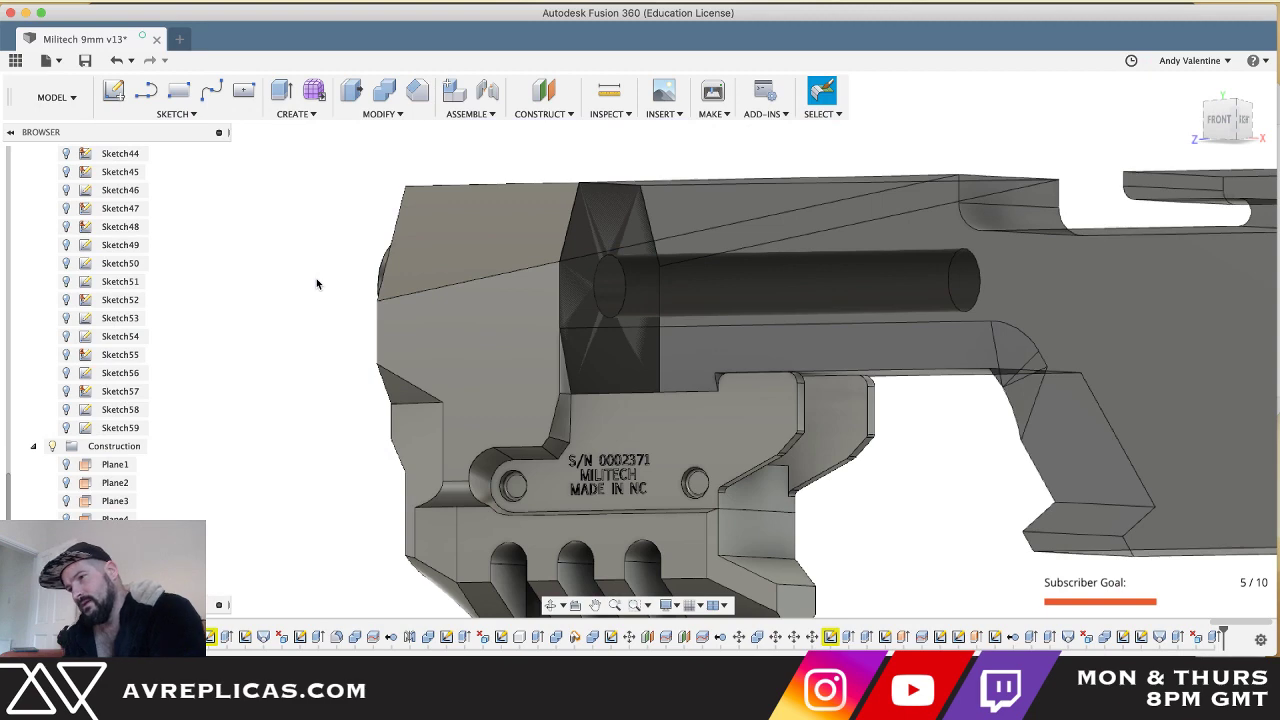
key("super+Tab")
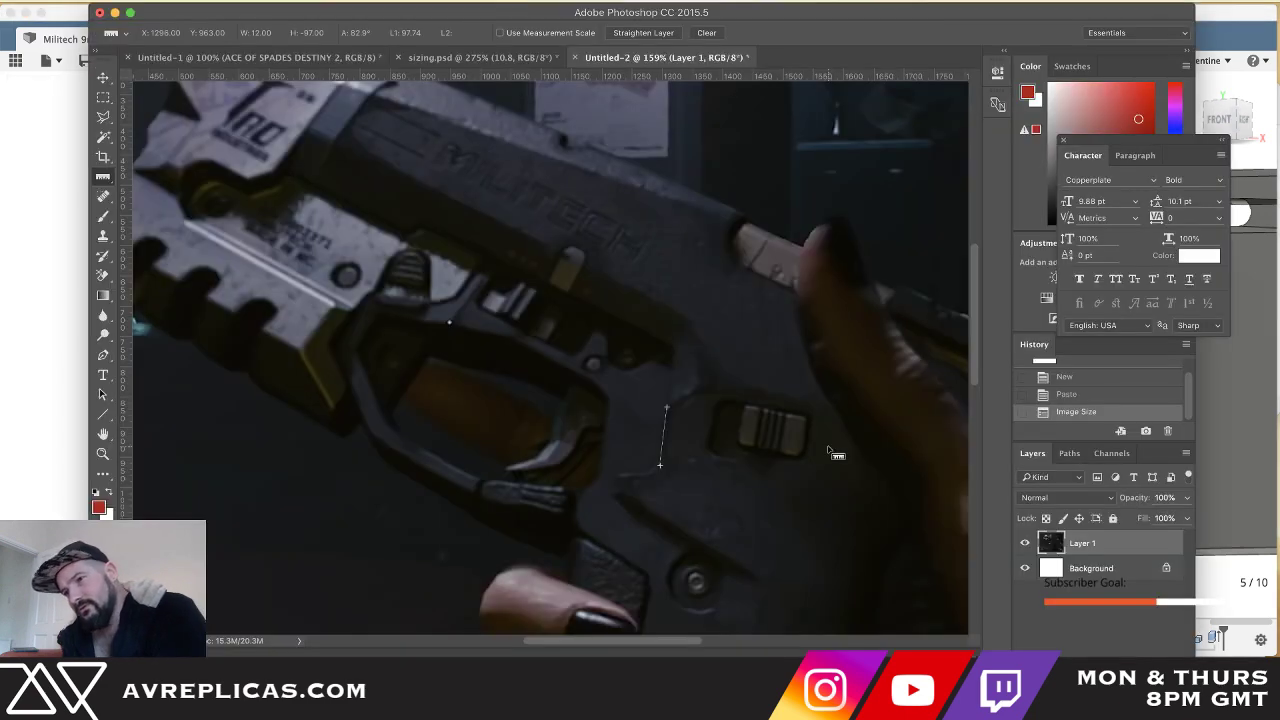
key("super+Tab")
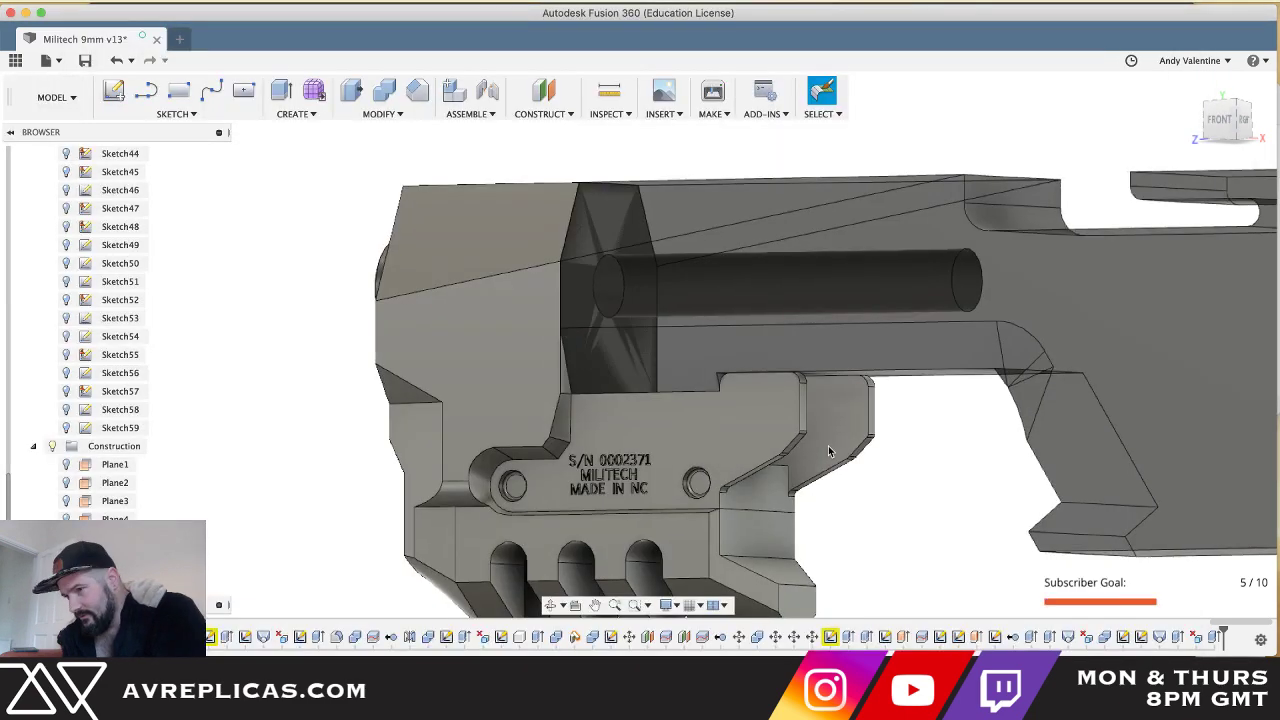
key("super+Tab")
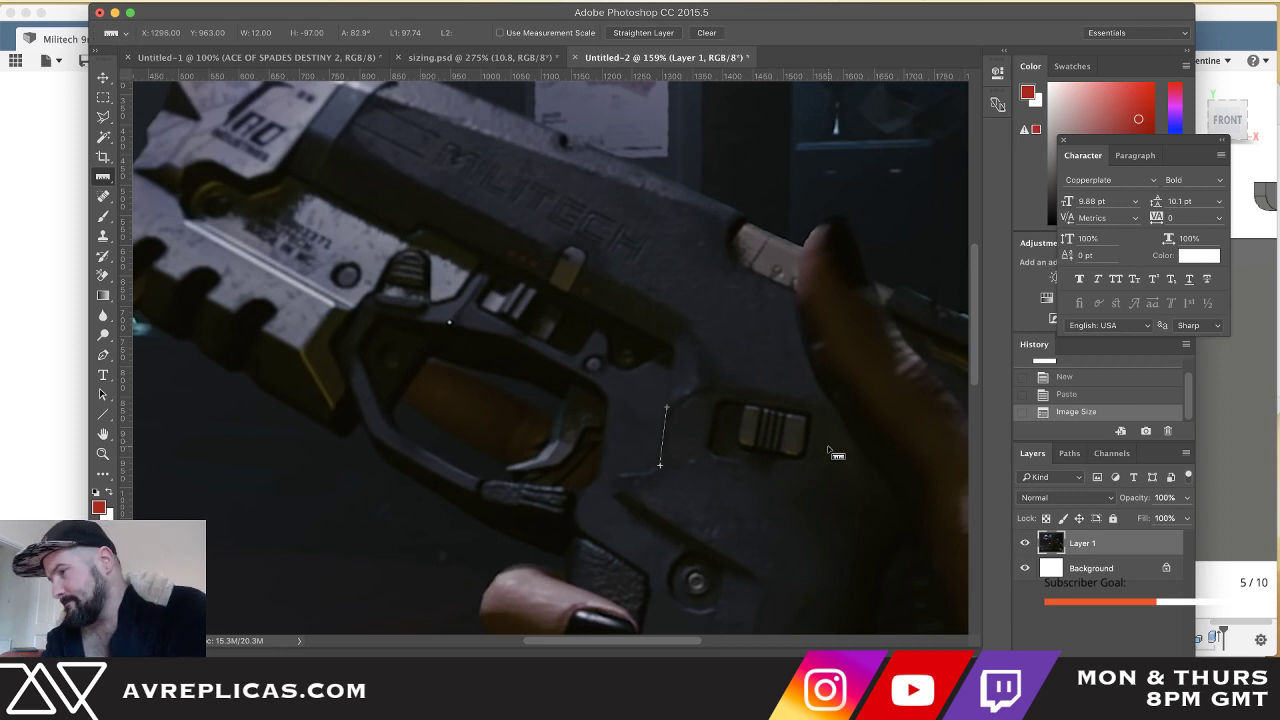
scroll(829, 450, "down", 6)
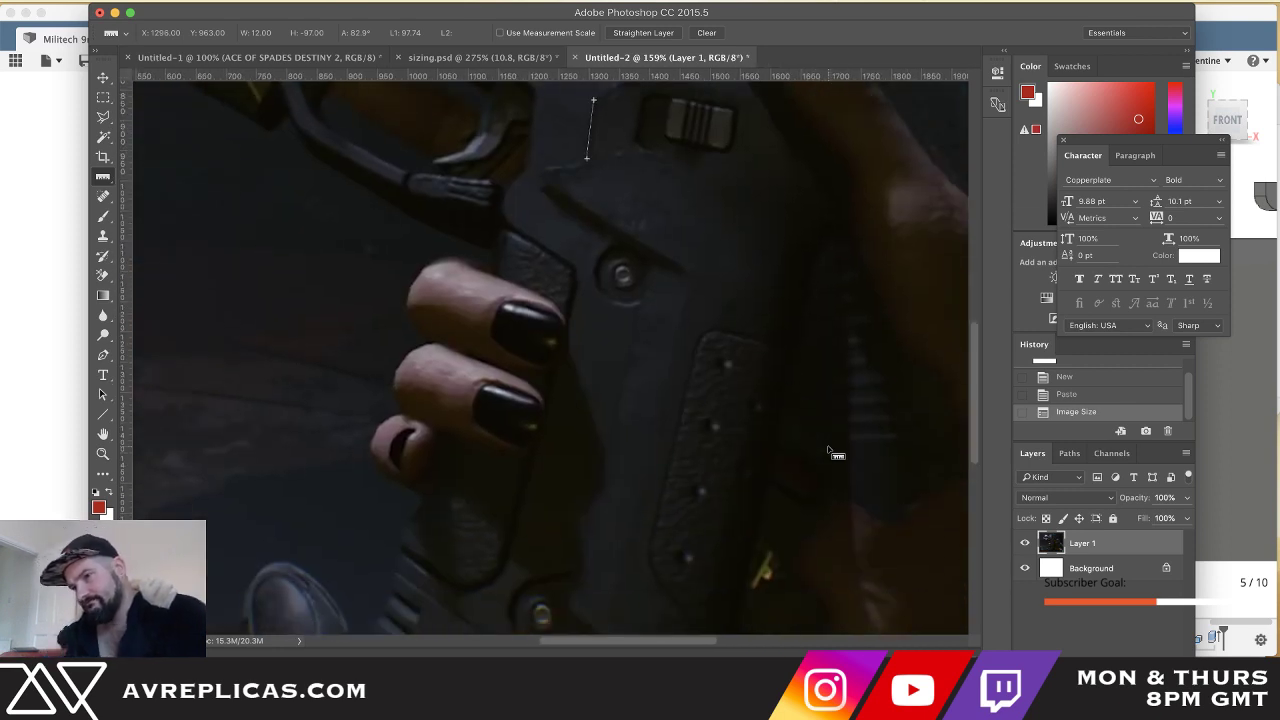
scroll(819, 456, "down", 4, "alt")
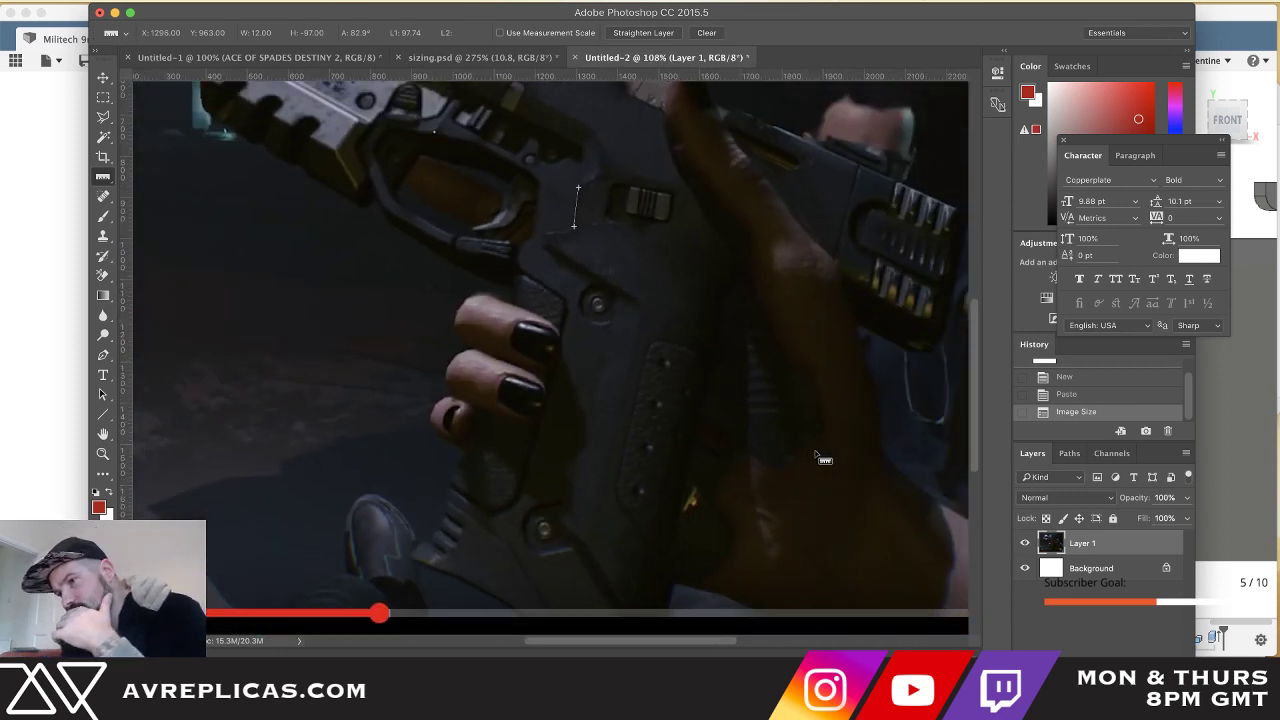
key("super+Tab")
scroll(812, 453, "right", 4)
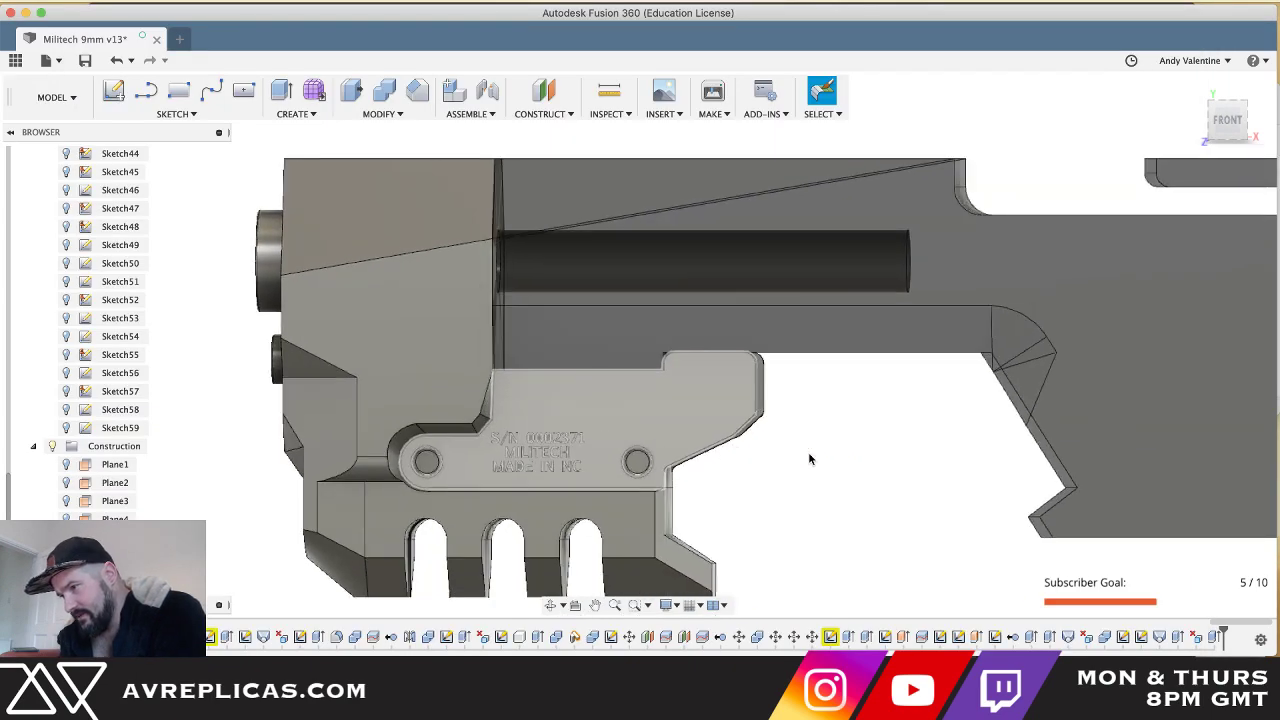
scroll(810, 459, "right", 3)
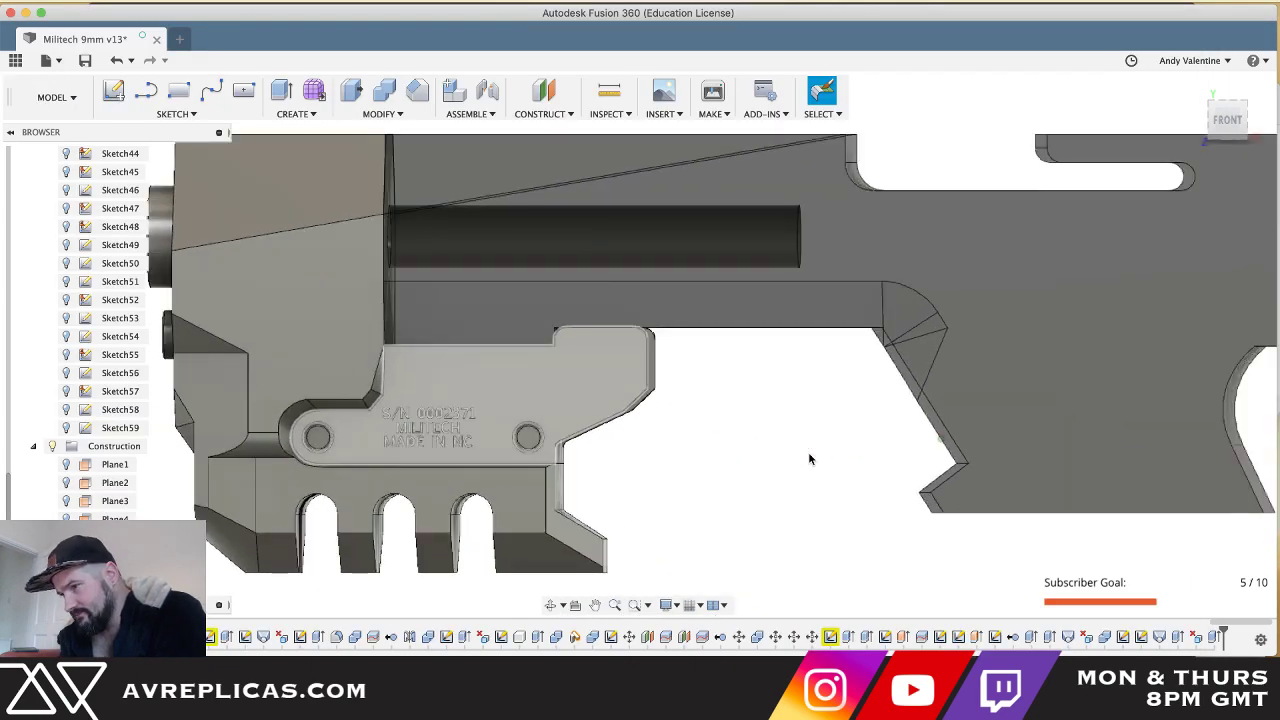
- Examine the chamber's underside and the faceted corner above the slanted trigger-guard face from below, the front and the side
scroll(811, 459, "down", 5, "shift")
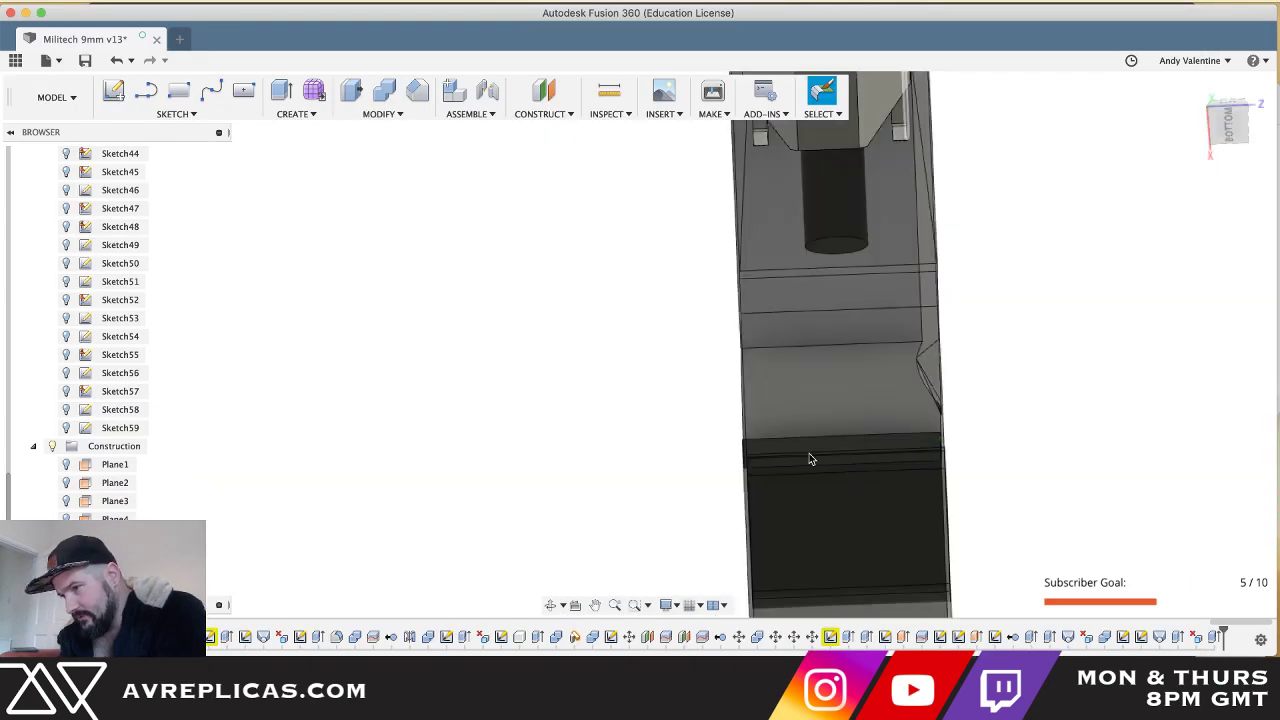
scroll(811, 459, "right", 8, "shift")
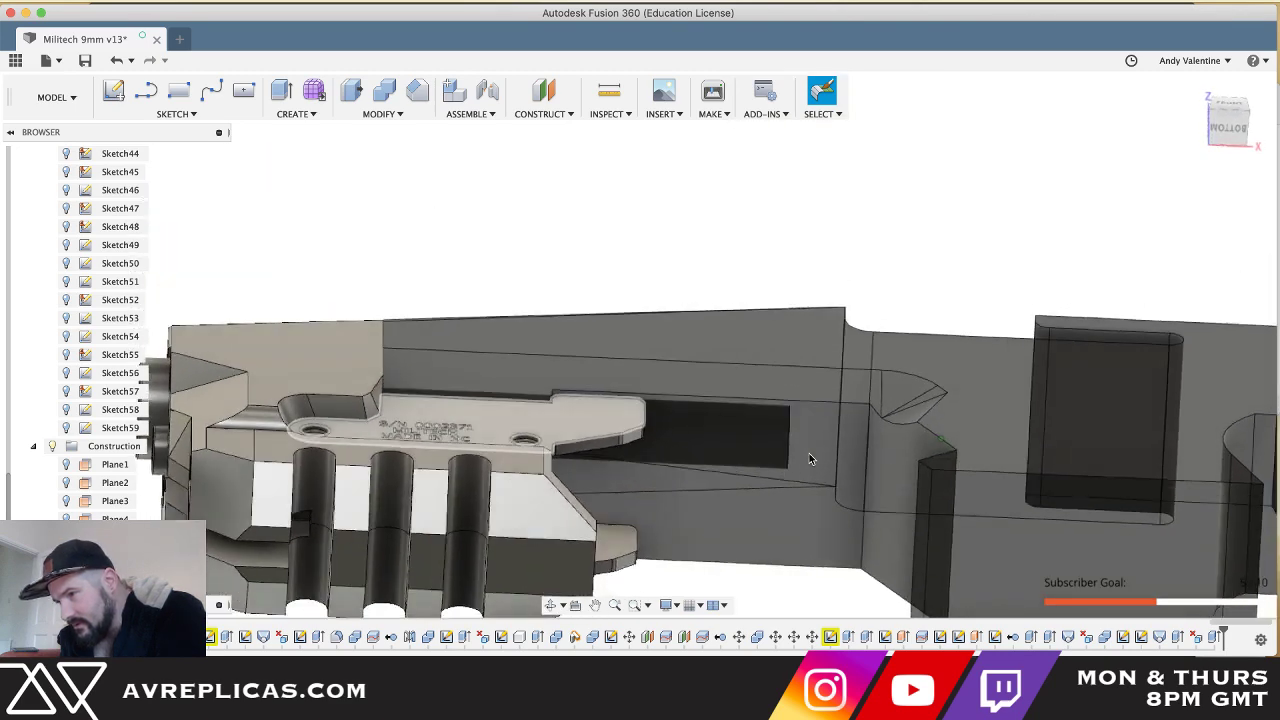
scroll(811, 459, "right", 10, "shift")
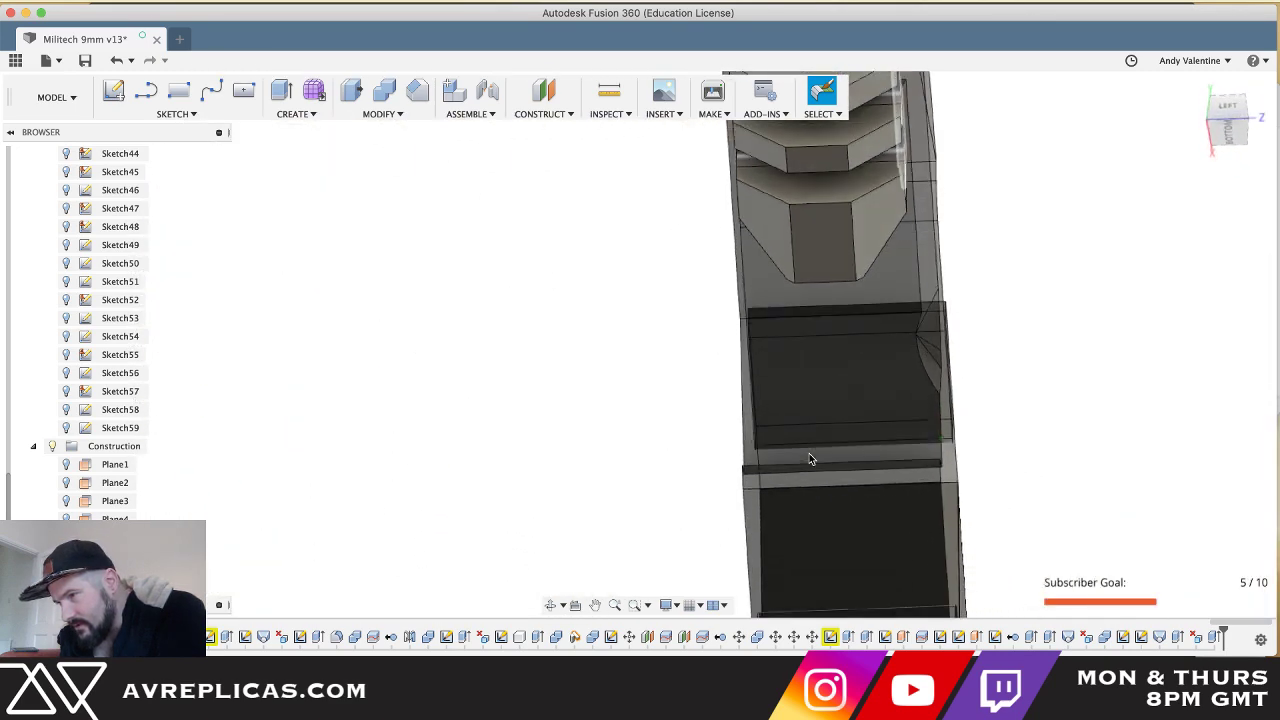
scroll(810, 459, "down", 3, "shift")
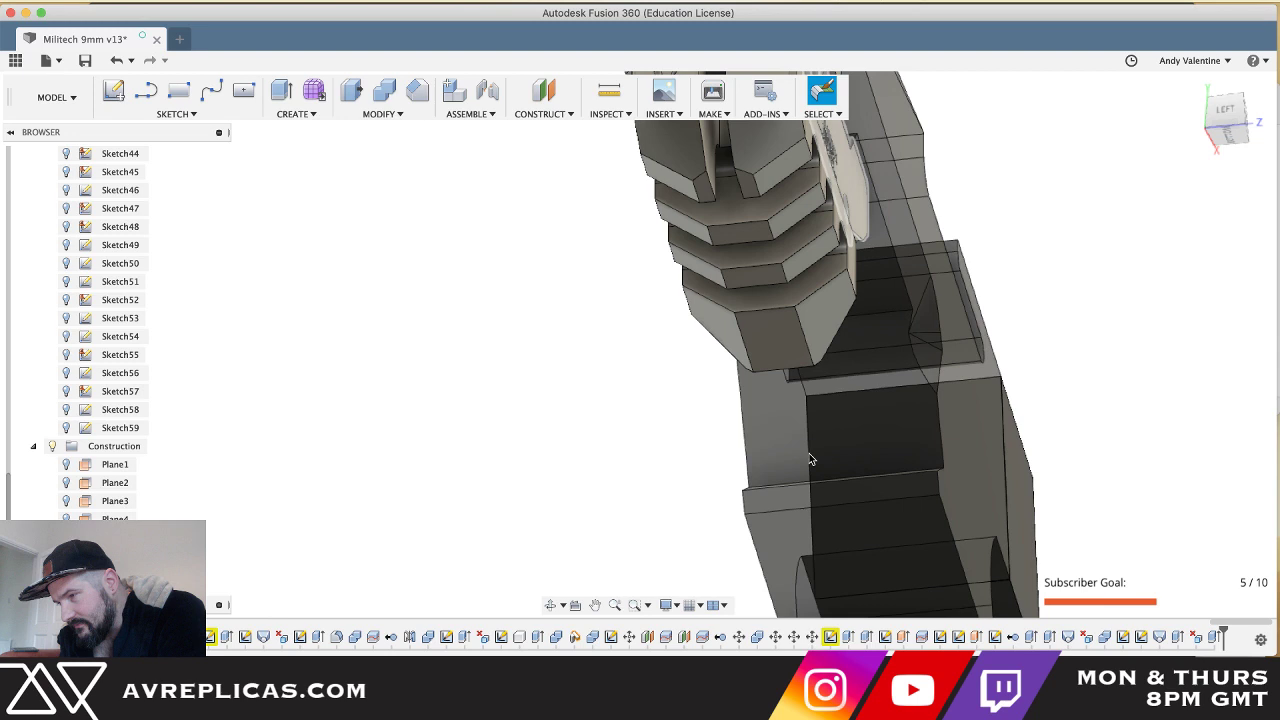
scroll(993, 390, "up", 5)
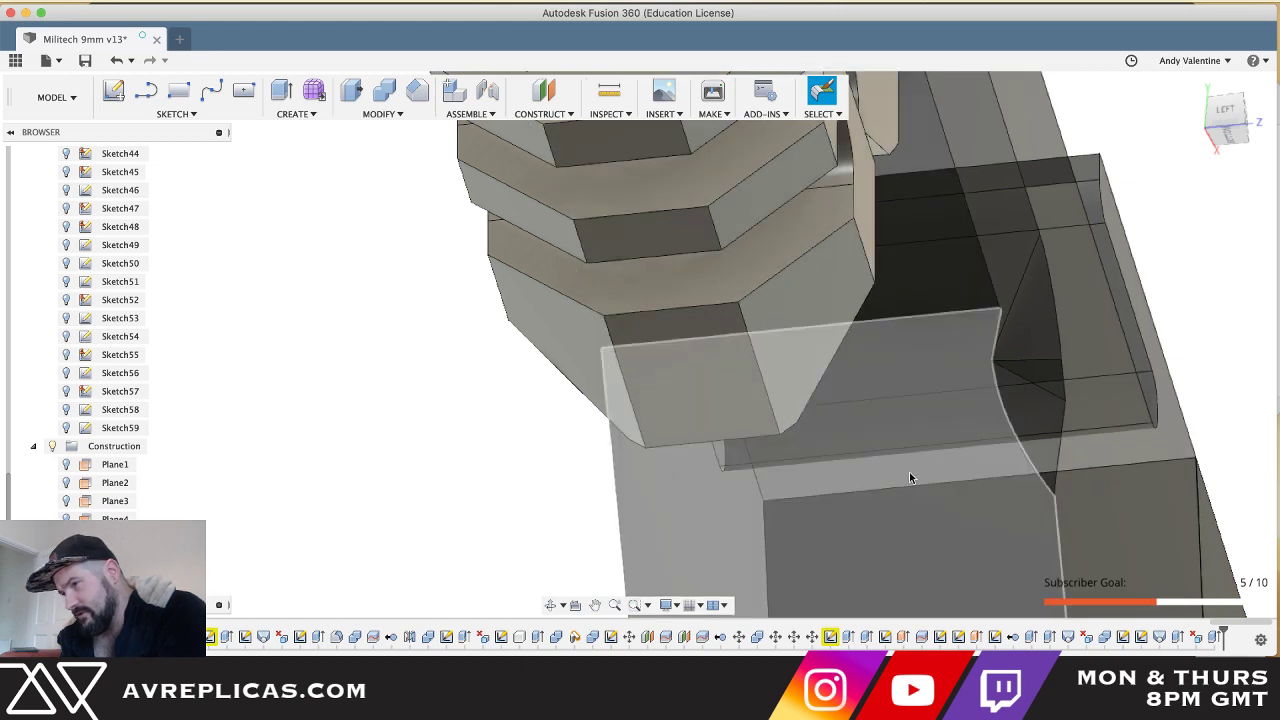
key("super+Tab")
key("super+Tab")
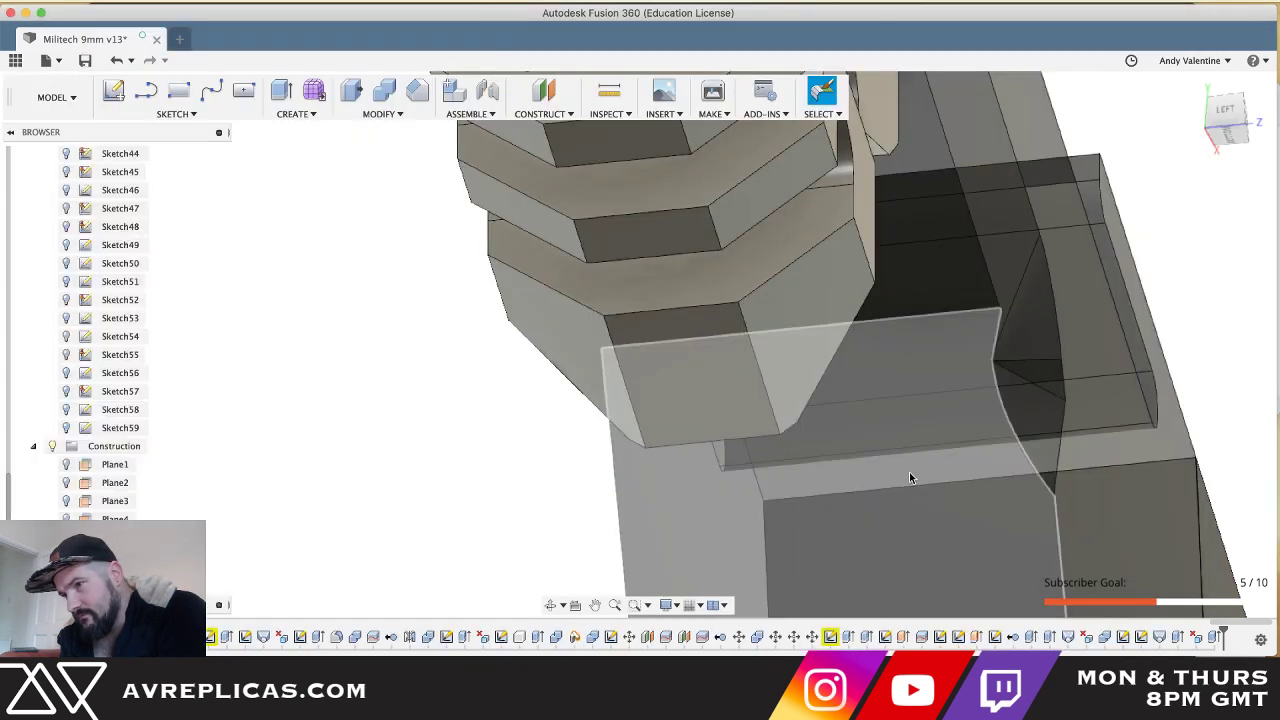
scroll(909, 477, "right", 5, "shift")
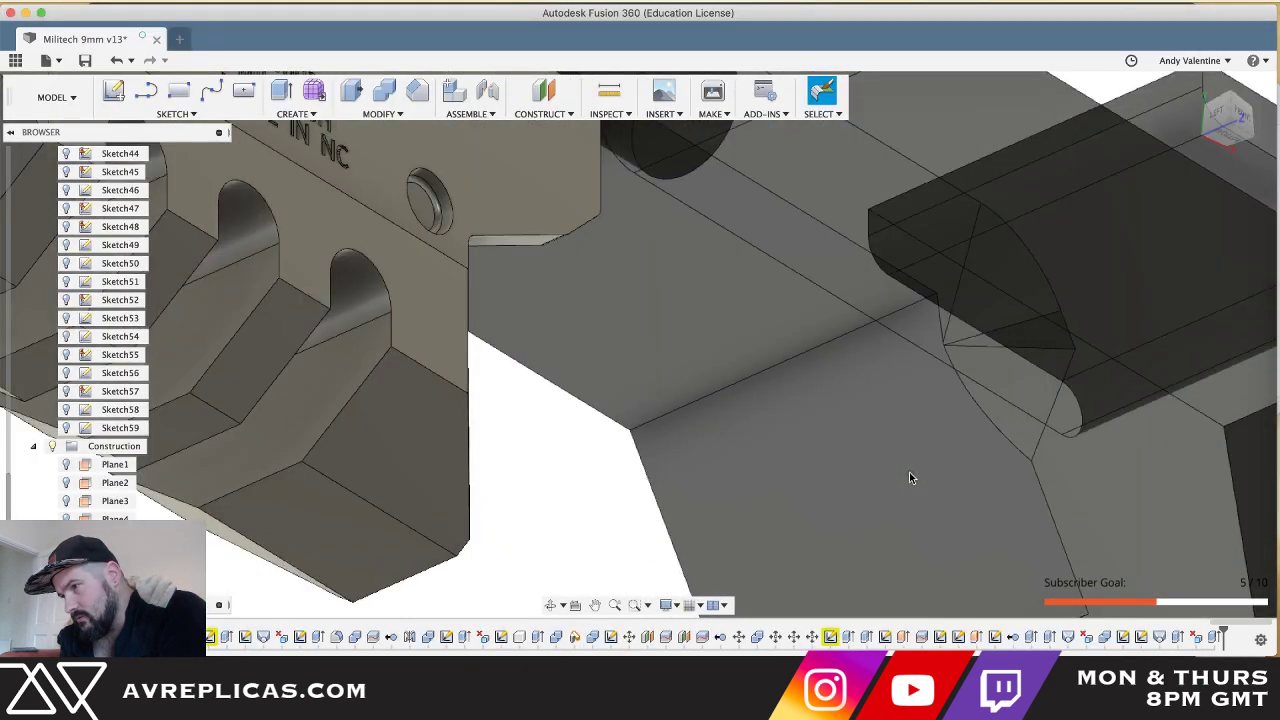
scroll(909, 477, "right", 5, "shift")
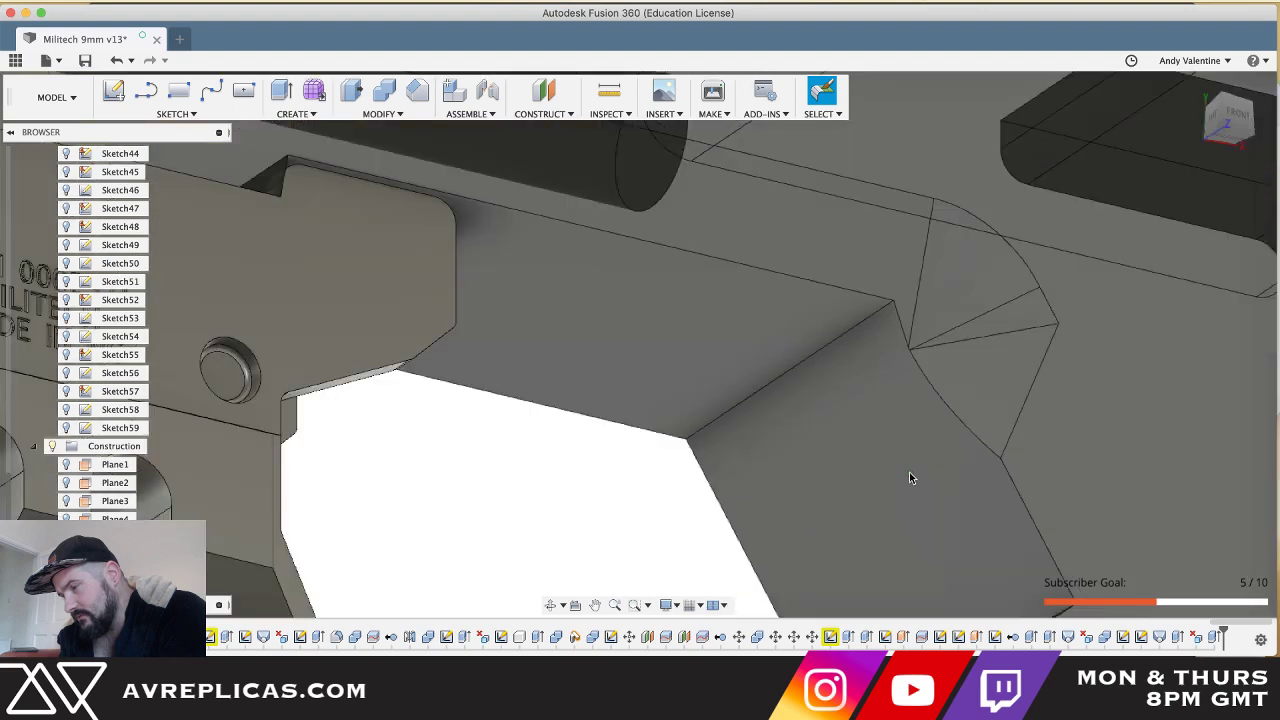
- Select the lower triangular facet at the trigger-guard corner and show Sketch58
left_click(983, 405)
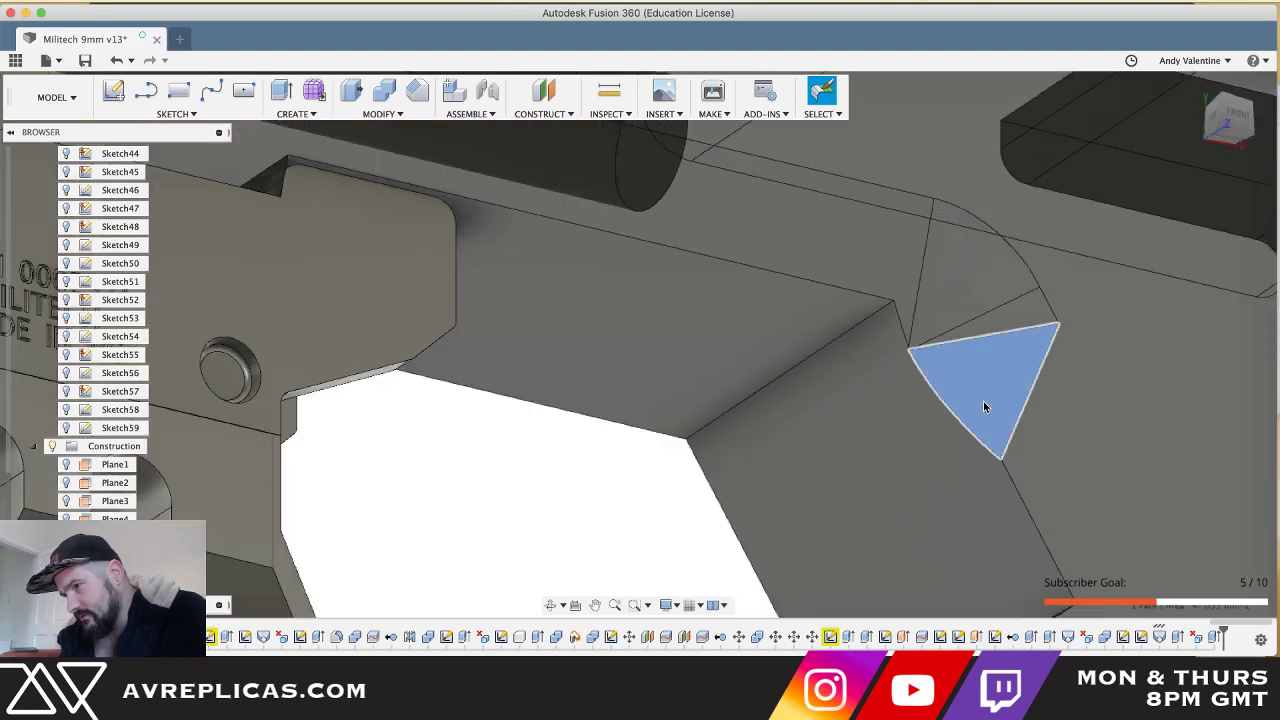
left_click(62, 412)
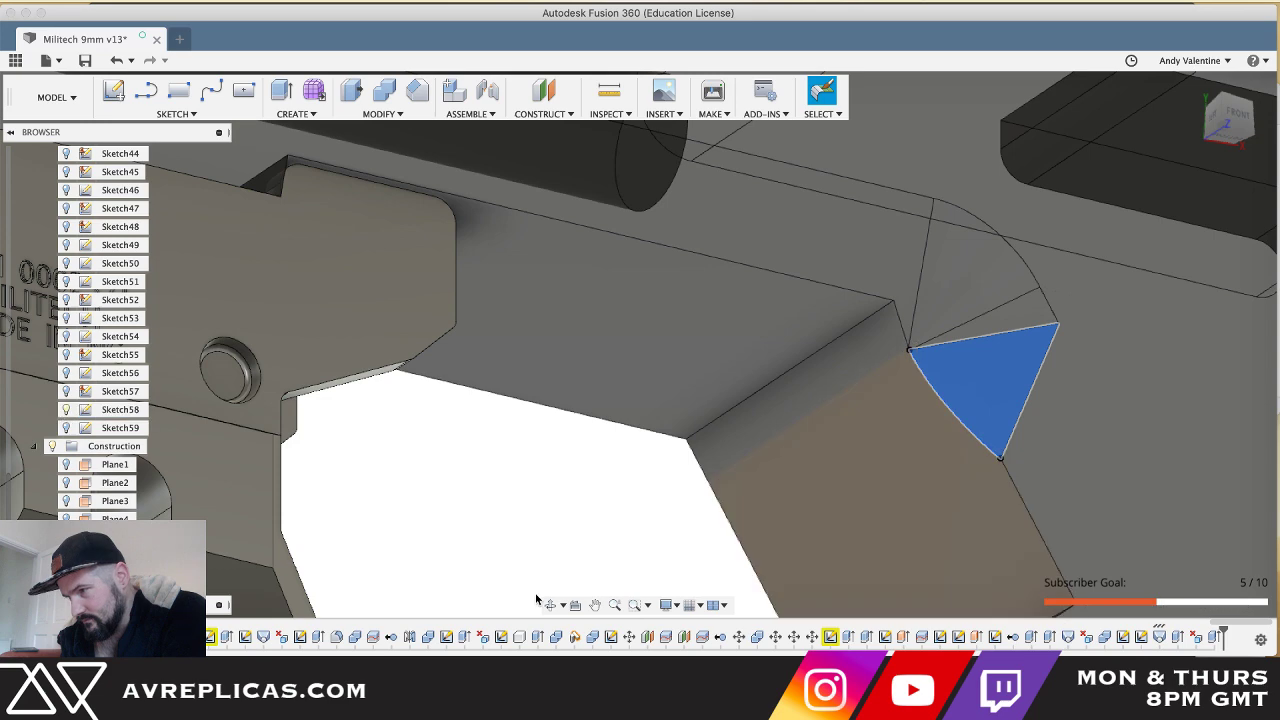
middle_click_drag(537, 600, 669, 543, "shift")
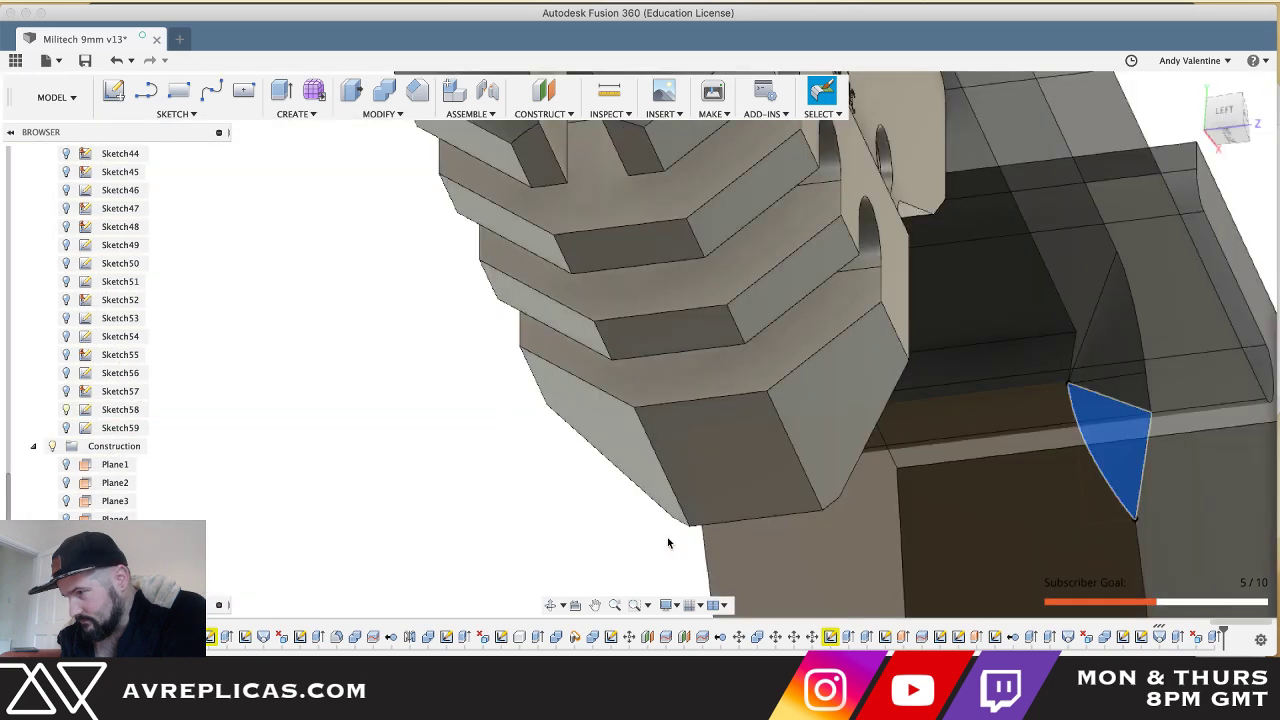
left_click(668, 543)
mouse_move(1119, 471)
middle_mouse_down()
mouse_move(980, 459)
mouse_move(1015, 345)
middle_mouse_up()
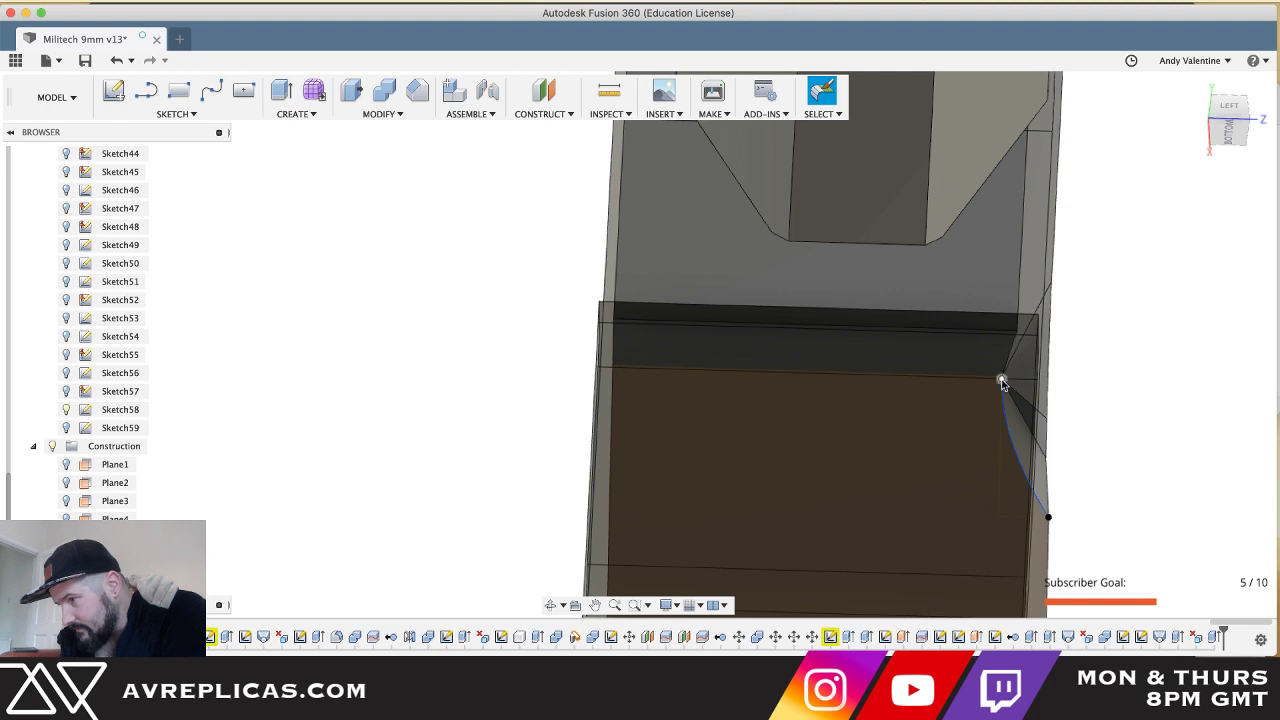
left_click(1006, 411)
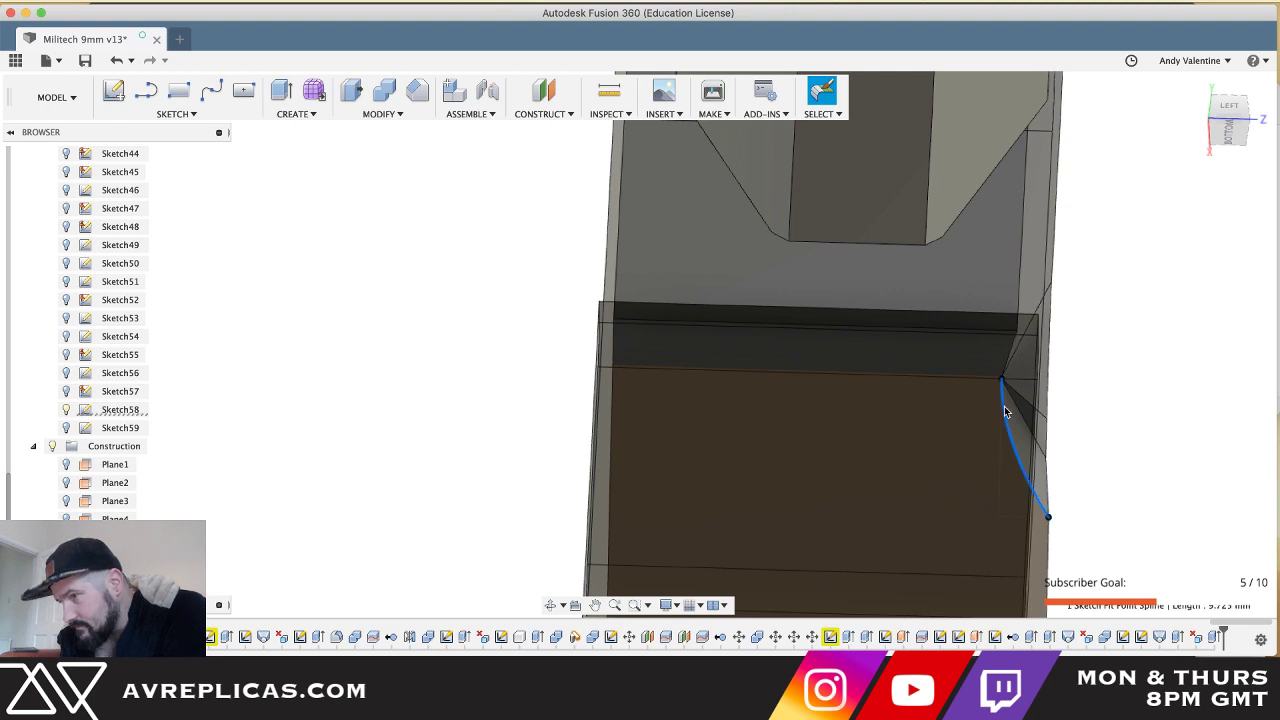
key("l")
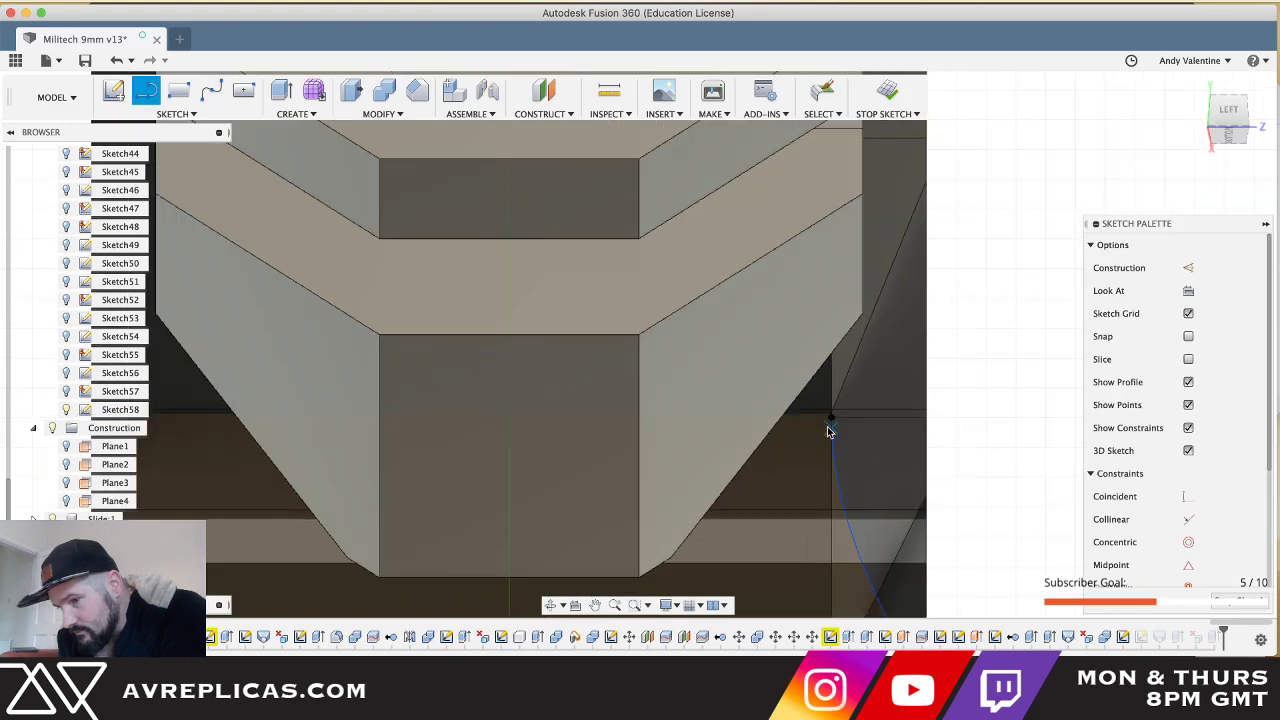
key("Escape")
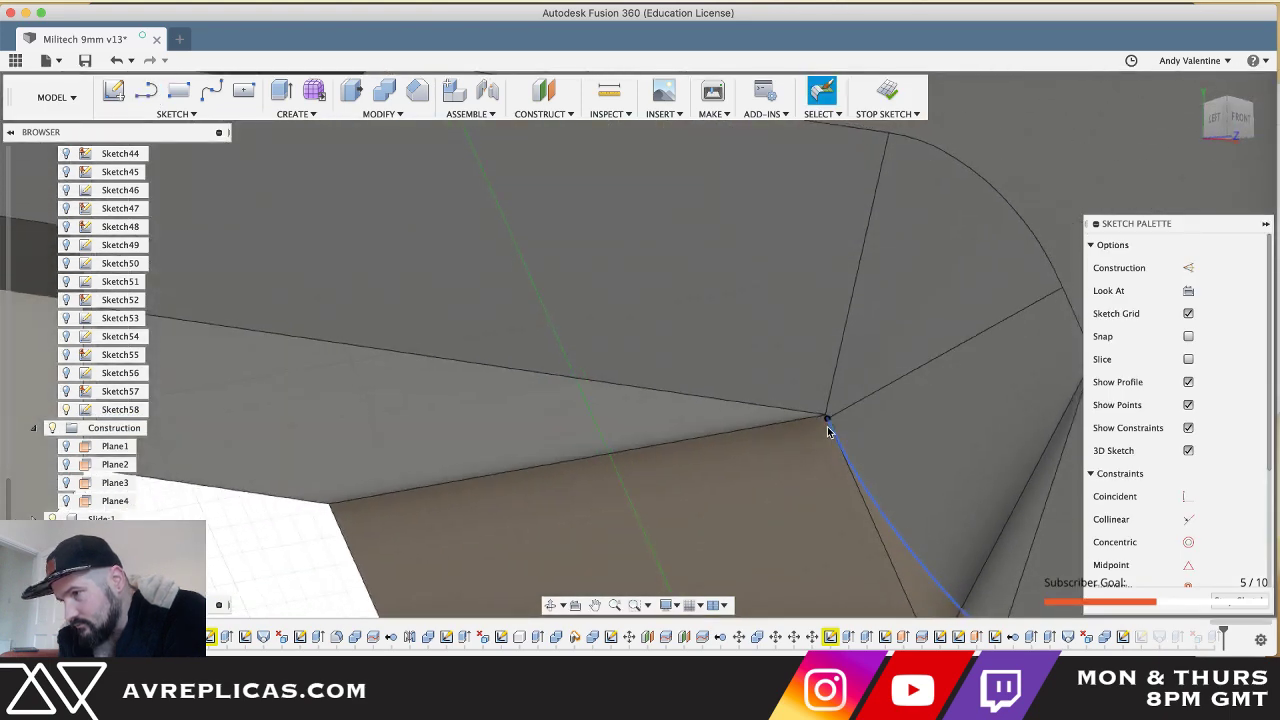
scroll(827, 431, "down", 5)
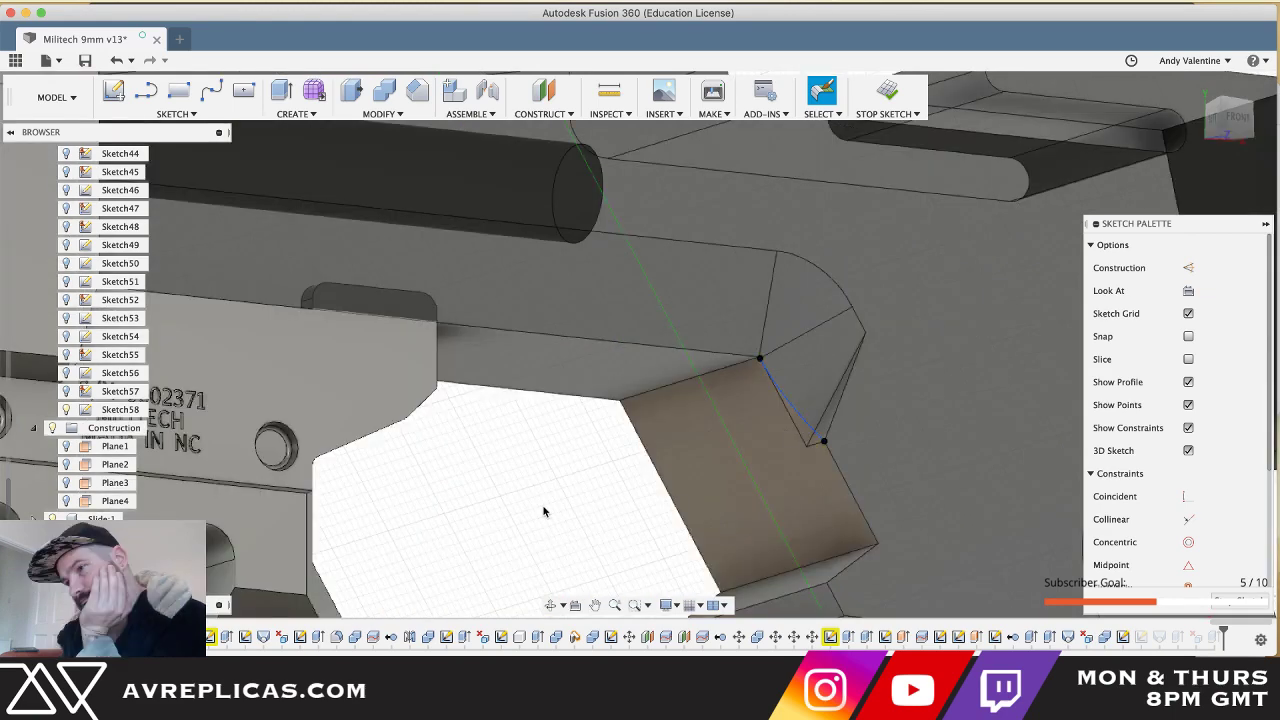
left_click(893, 100)
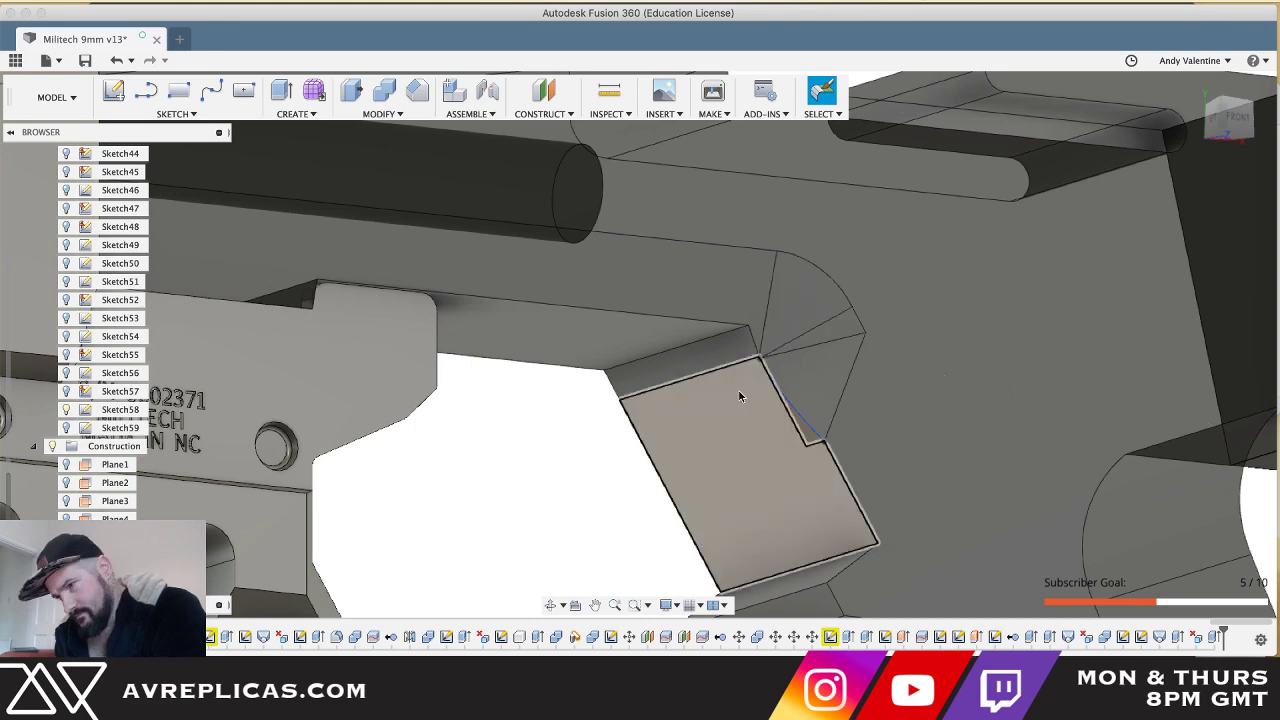
- Make Sketch59 visible at the frame's faceted inner corner
scroll(738, 391, "down", 10, "shift")
scroll(738, 391, "up", 10, "shift")
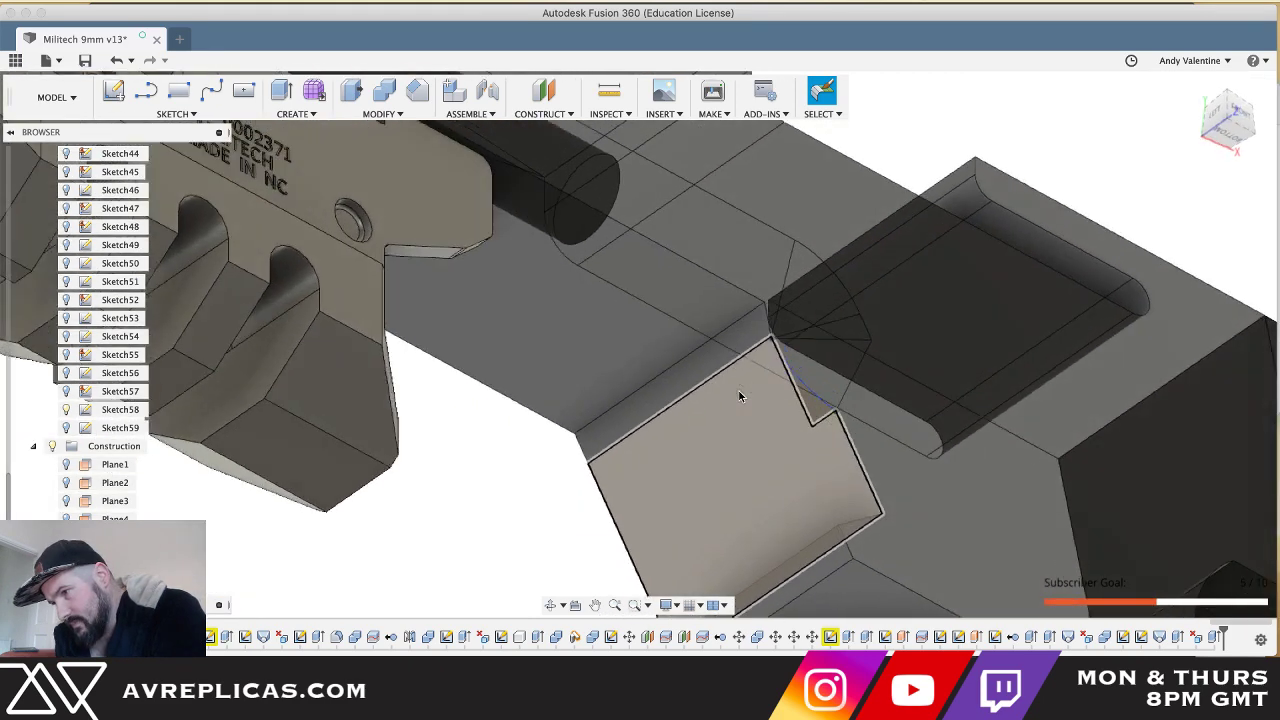
left_click(68, 428)
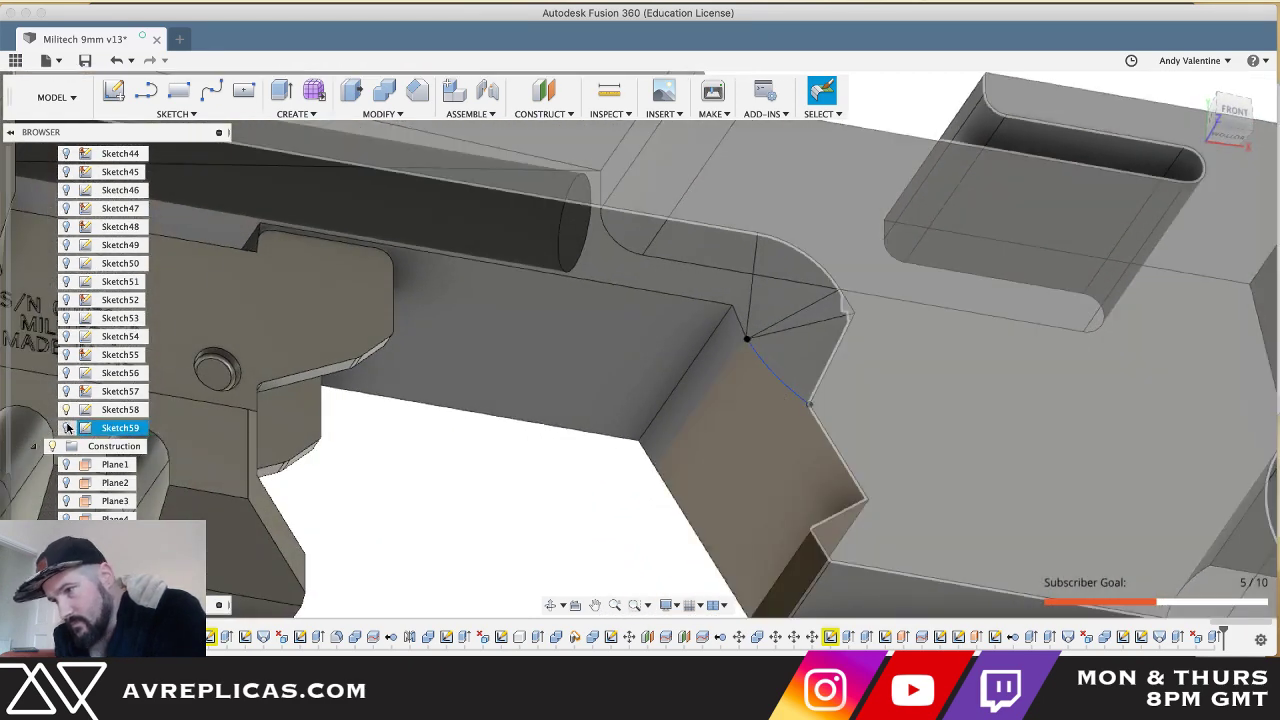
left_click(68, 428)
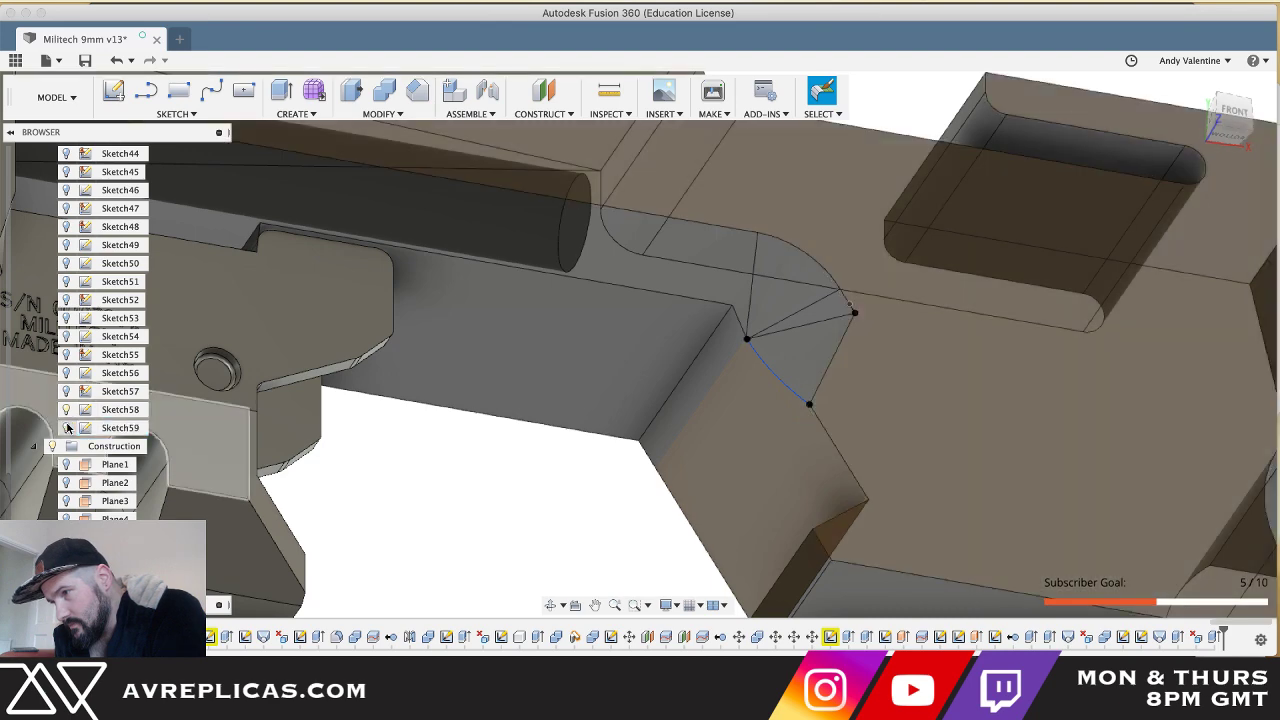
- Examine the frame's faceted inner corner and the curved edge at the spline from below, the side and the front
scroll(635, 521, "down", 10, "shift")
scroll(635, 521, "up", 8, "shift")
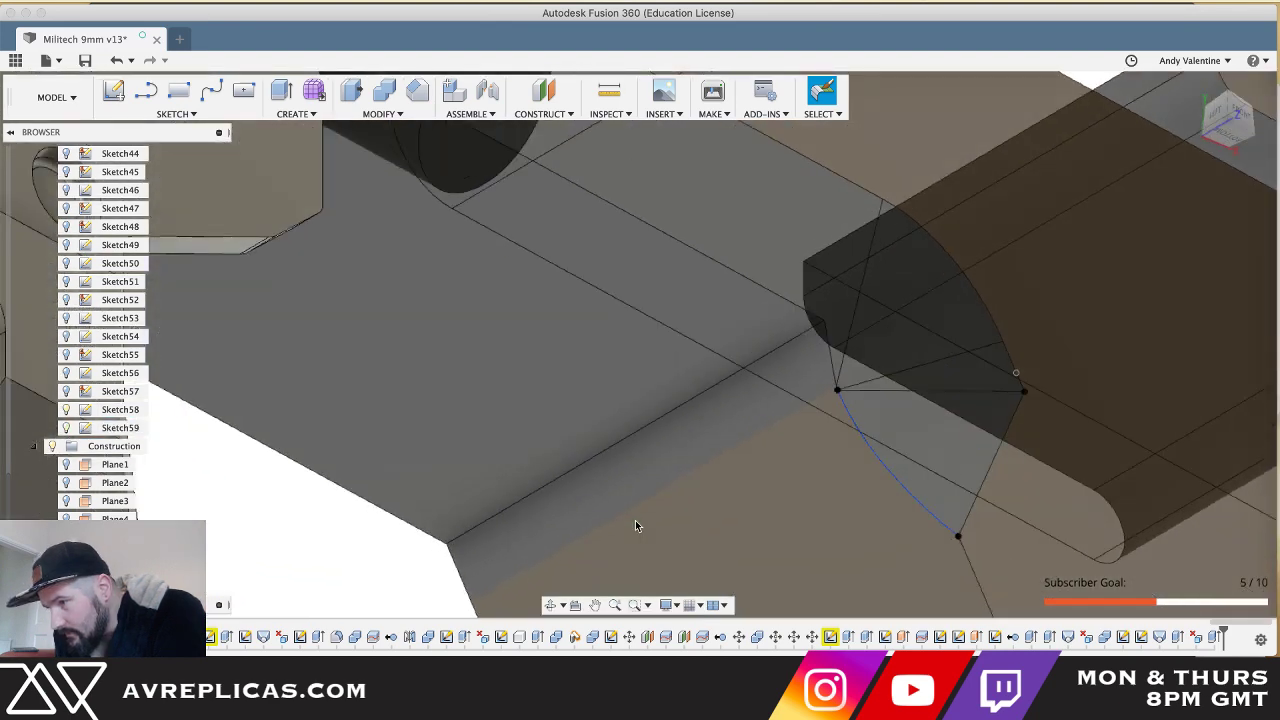
scroll(635, 521, "down", 10, "shift")
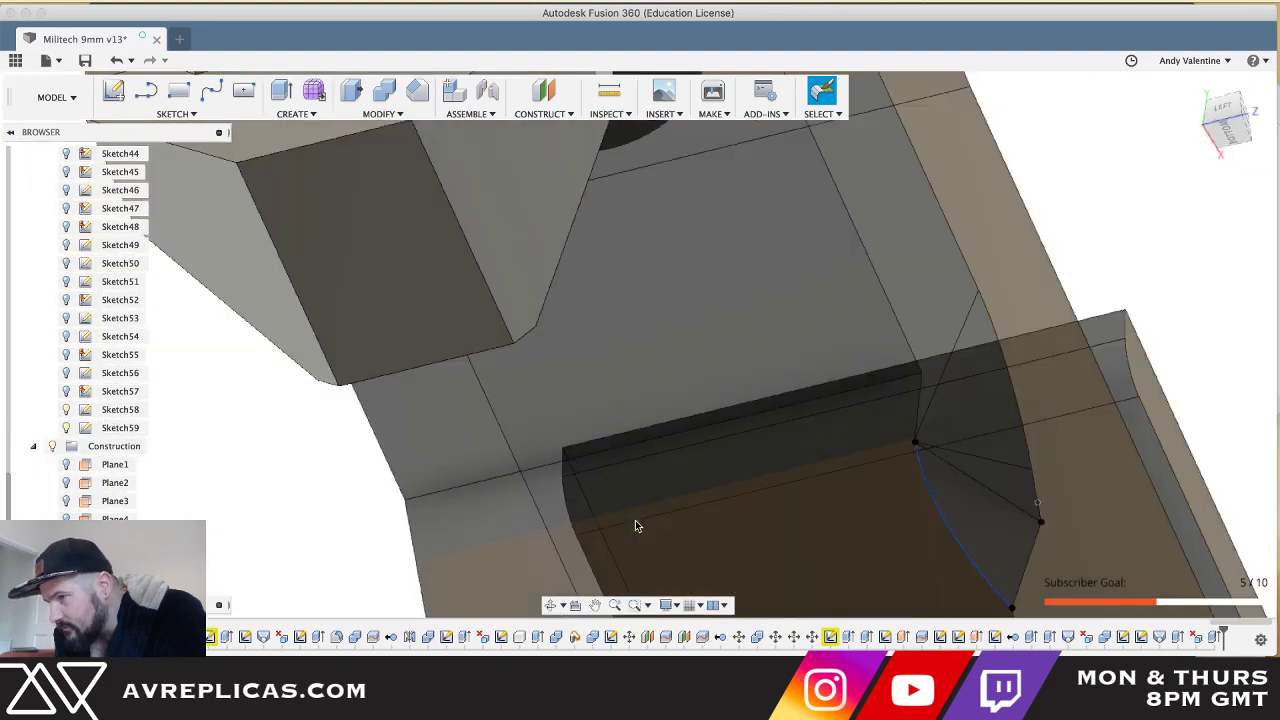
scroll(635, 520, "right", 8, "shift")
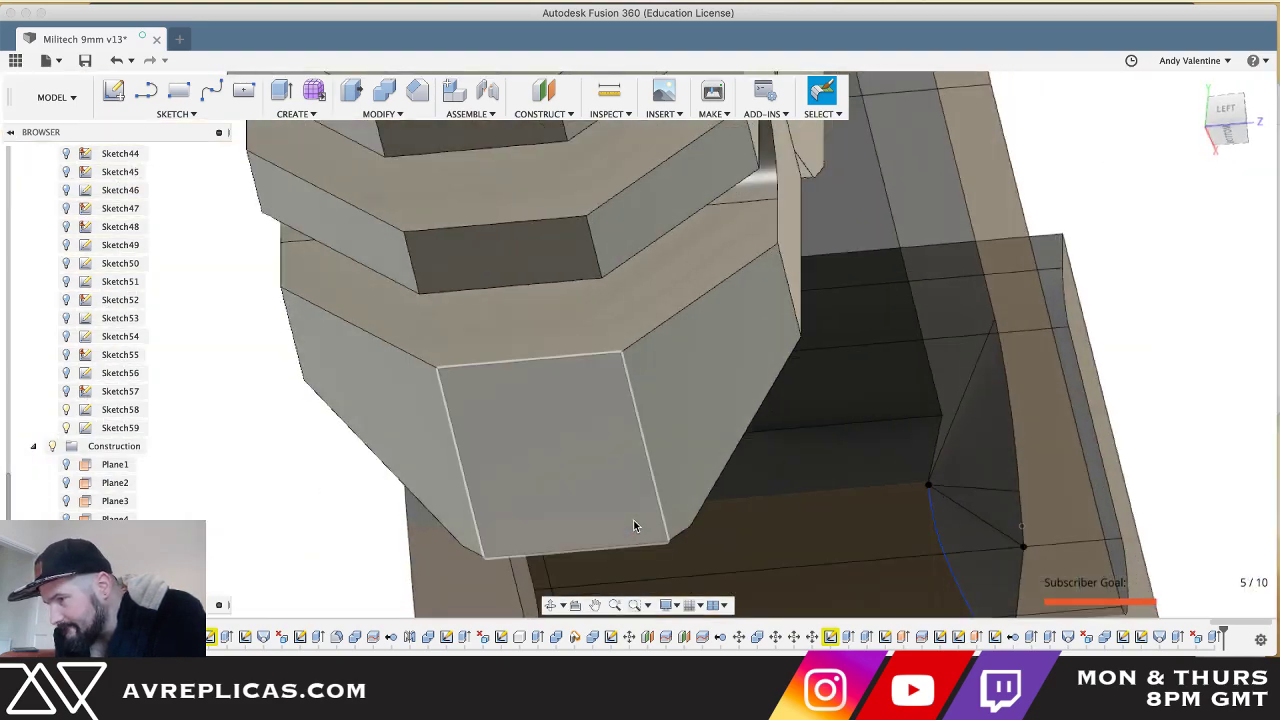
scroll(635, 520, "down", 2)
scroll(635, 526, "down", 3, "shift")
scroll(635, 526, "left", 5, "shift")
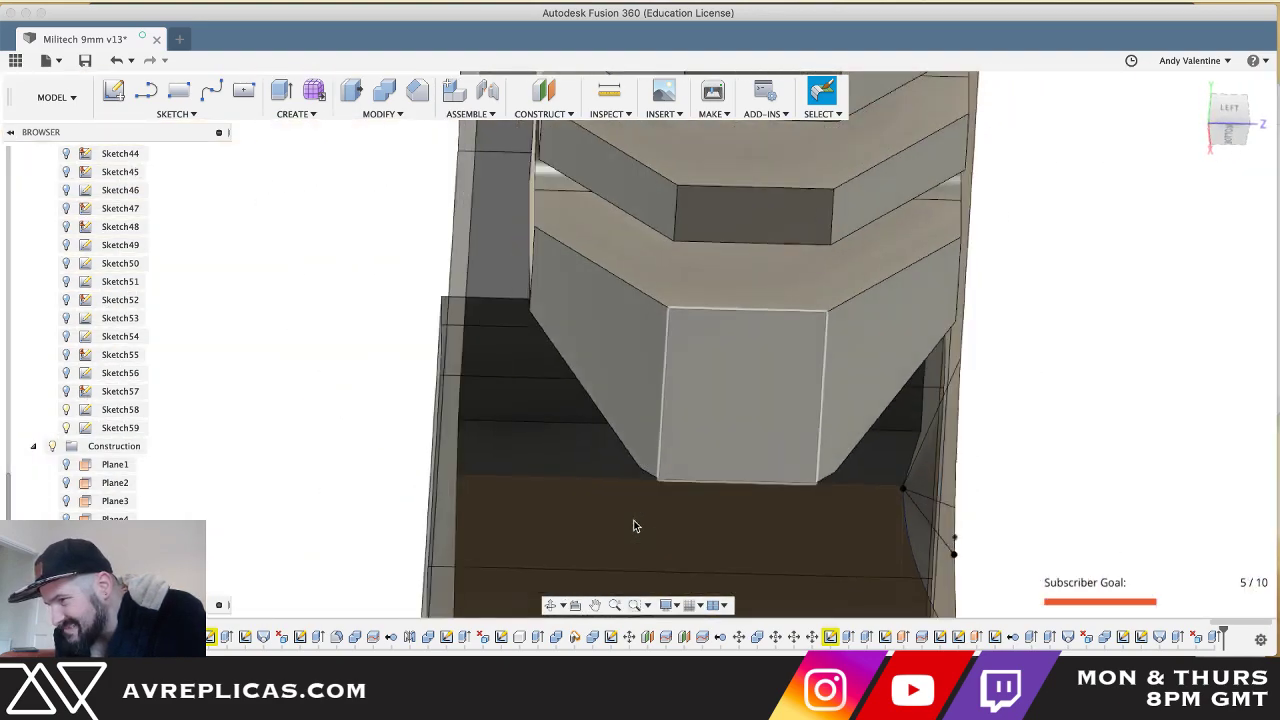
scroll(635, 526, "right", 10, "shift")
scroll(635, 526, "right", 10, "shift")
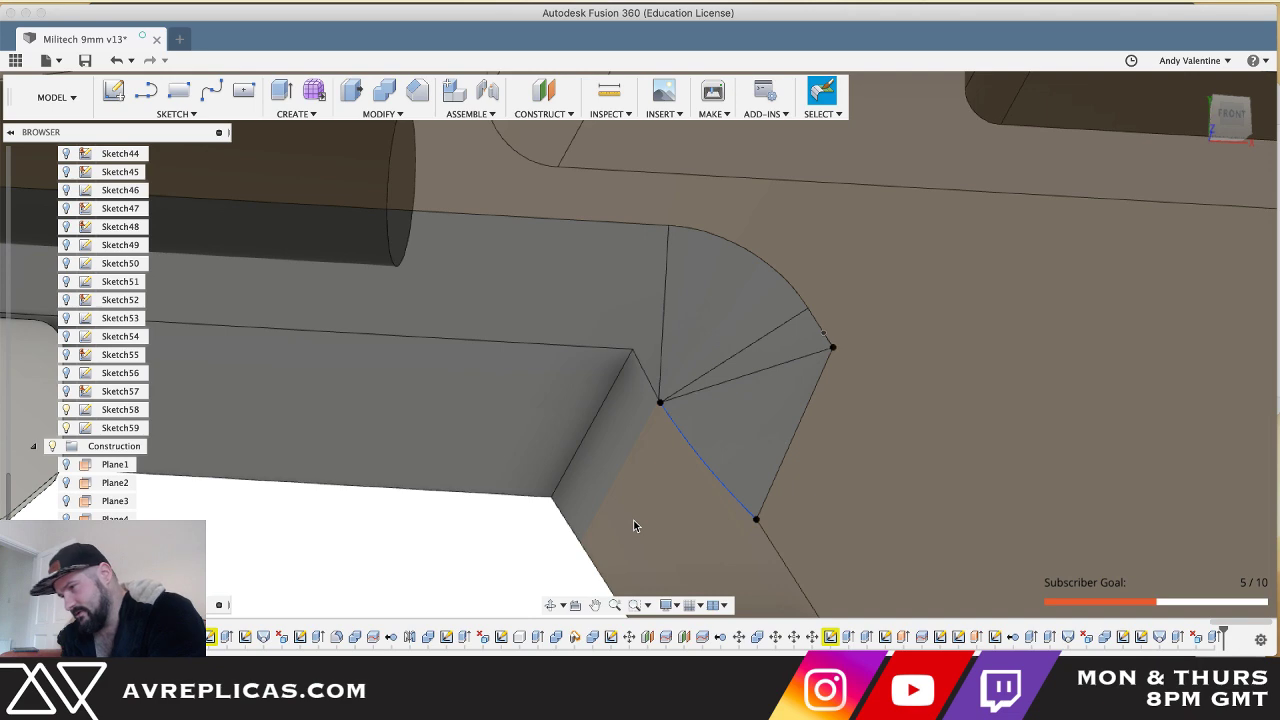
- Switch to Photoshop to check the pistol reference picture around the trigger guard, and return to Fusion 360
key("super+Tab")
left_click(1225, 672)
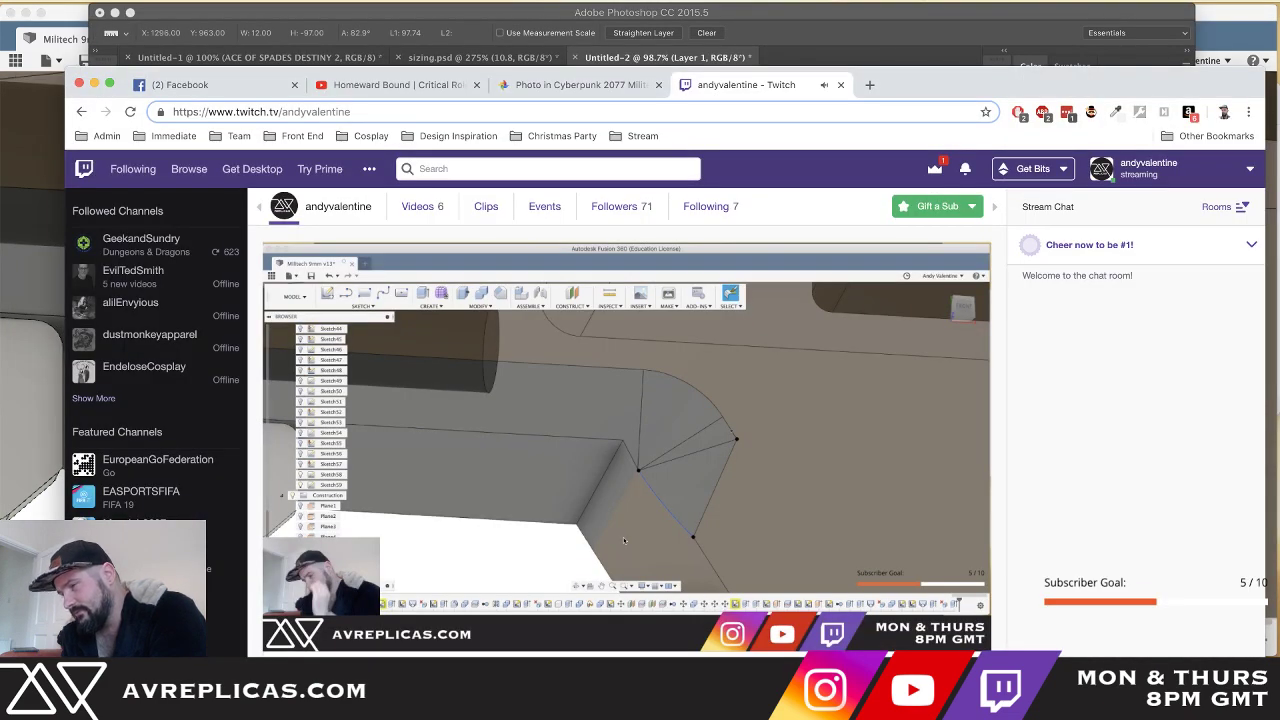
key("super+Tab")
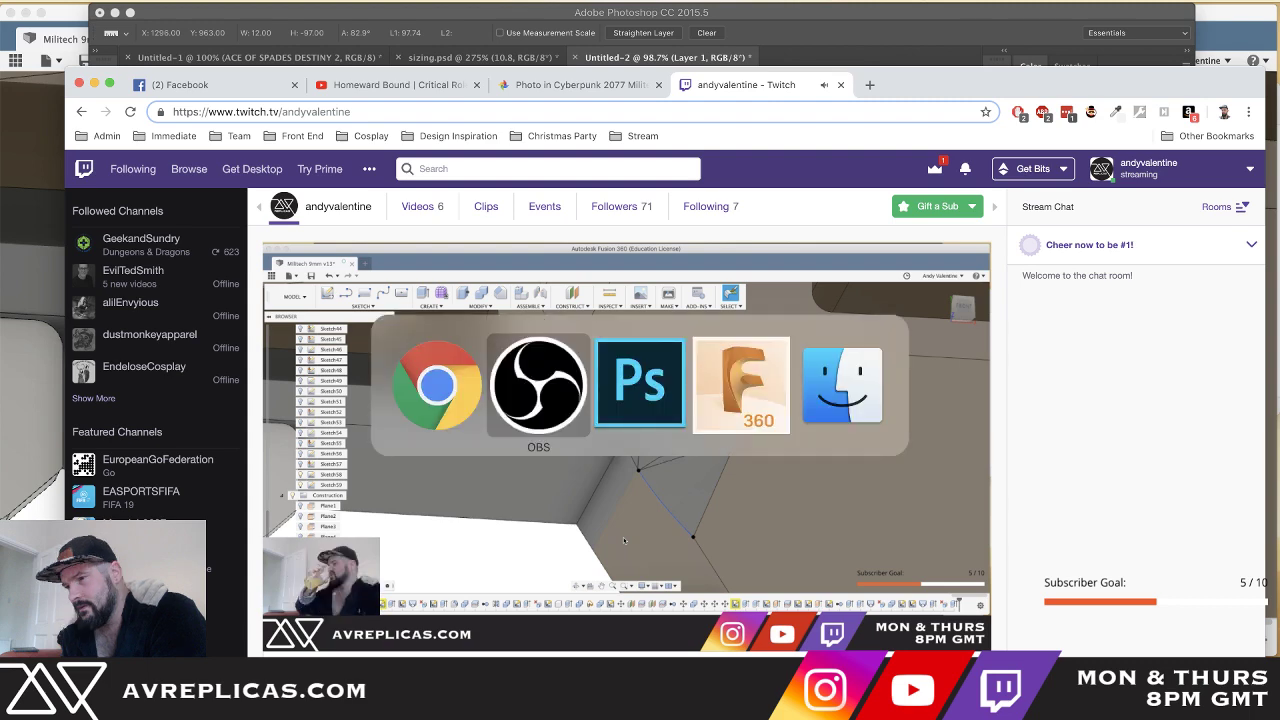
key("super+Tab")
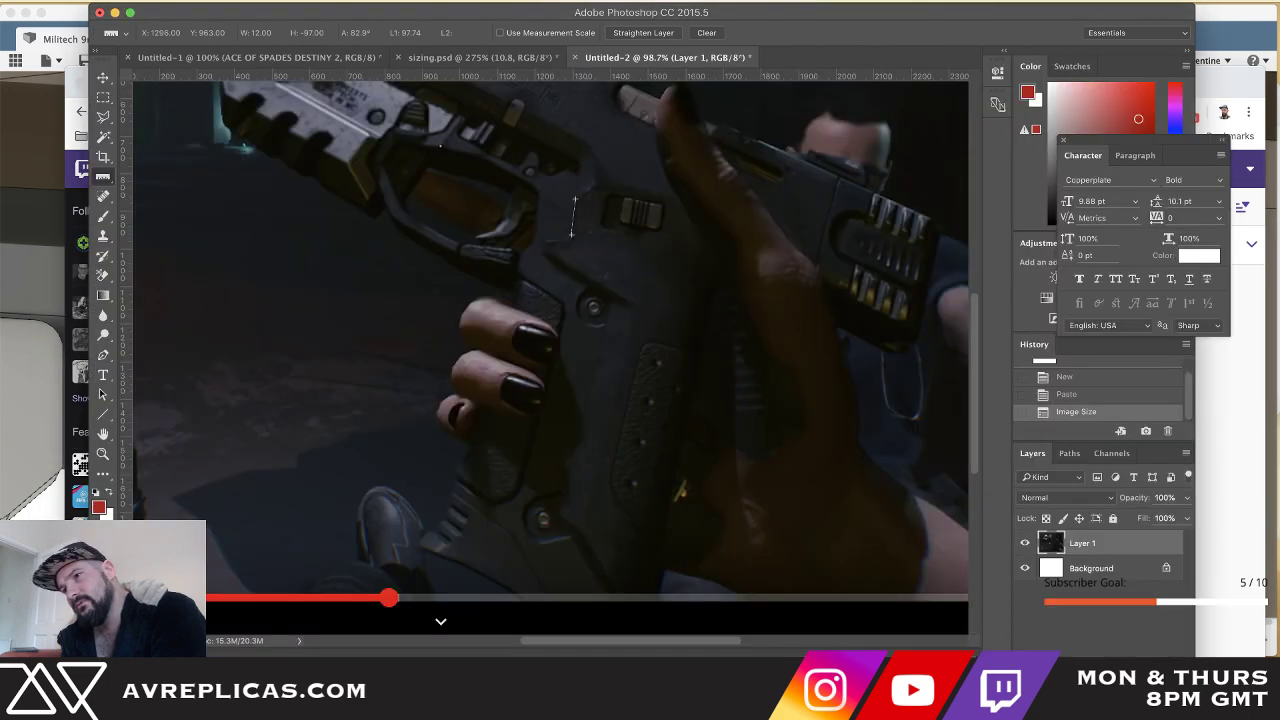
key("super+Tab")
key("super+Tab")
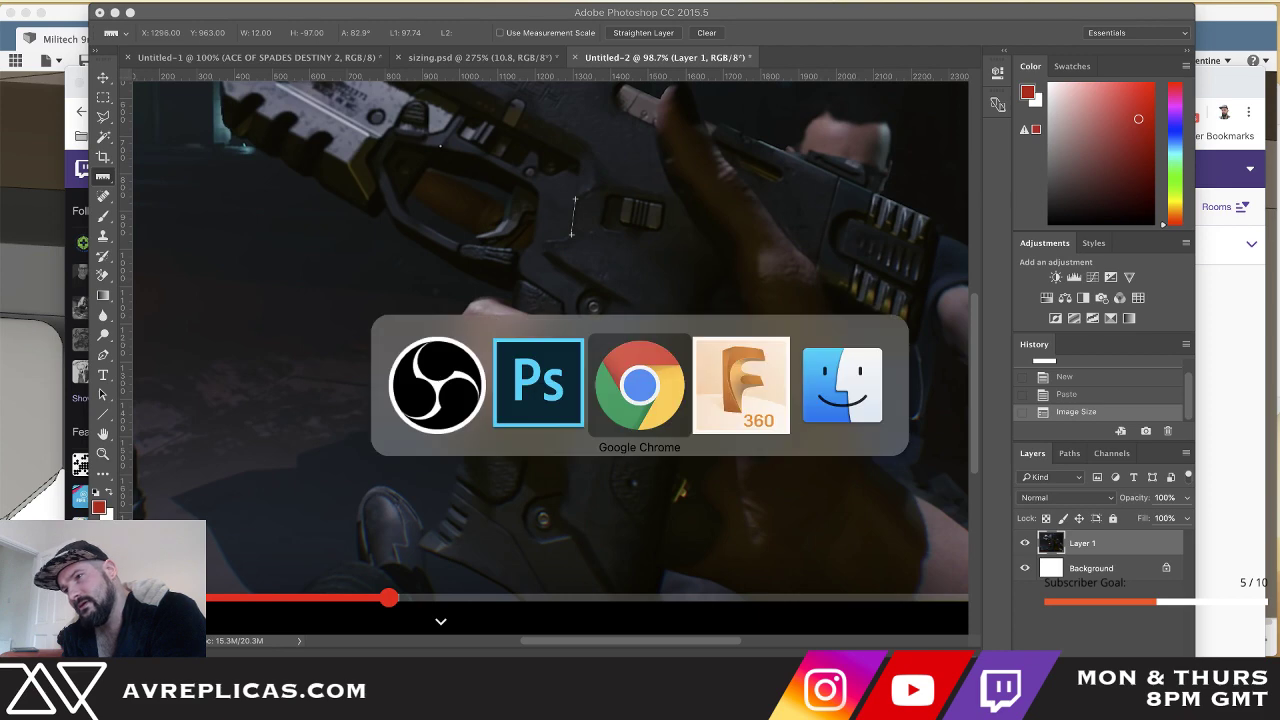
key("super+Tab")
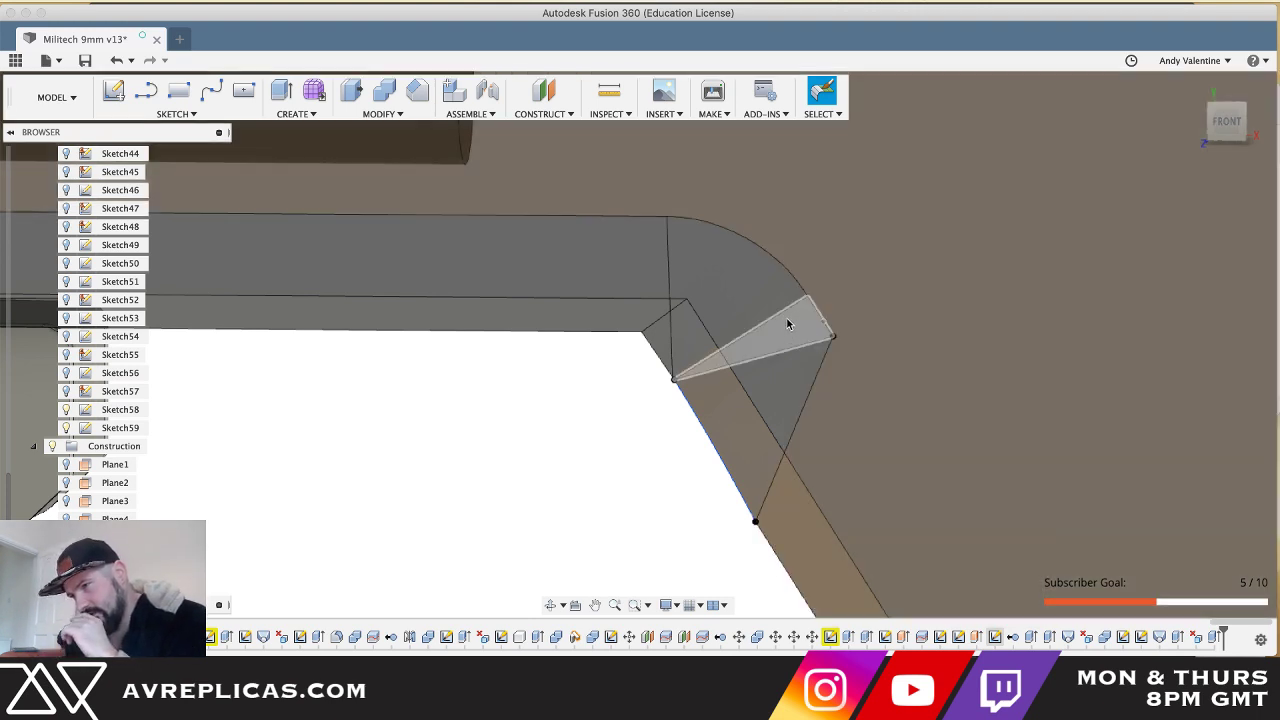
- Compare the front view of the frame's inner corner with the whole-pistol reference picture in Photoshop, and return to Fusion 360
scroll(481, 425, "down", 2)
scroll(481, 420, "left", 2)
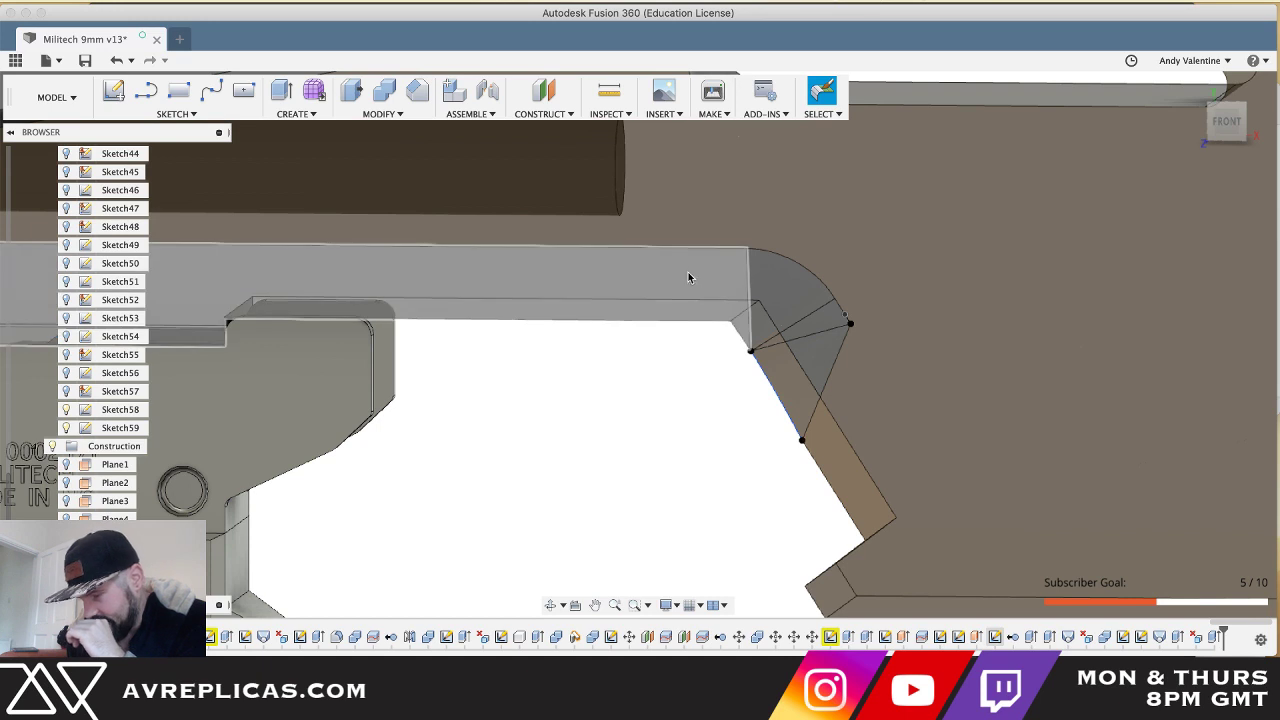
scroll(684, 316, "down", 1)
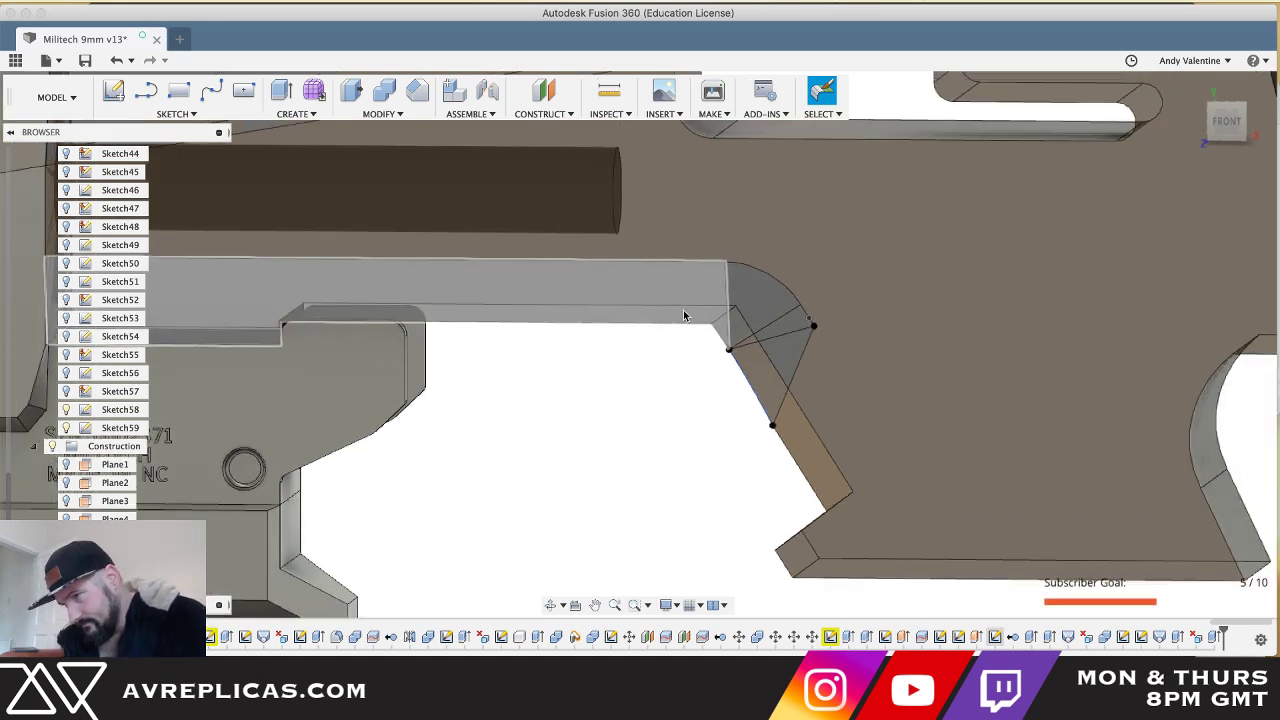
key("super+Tab")
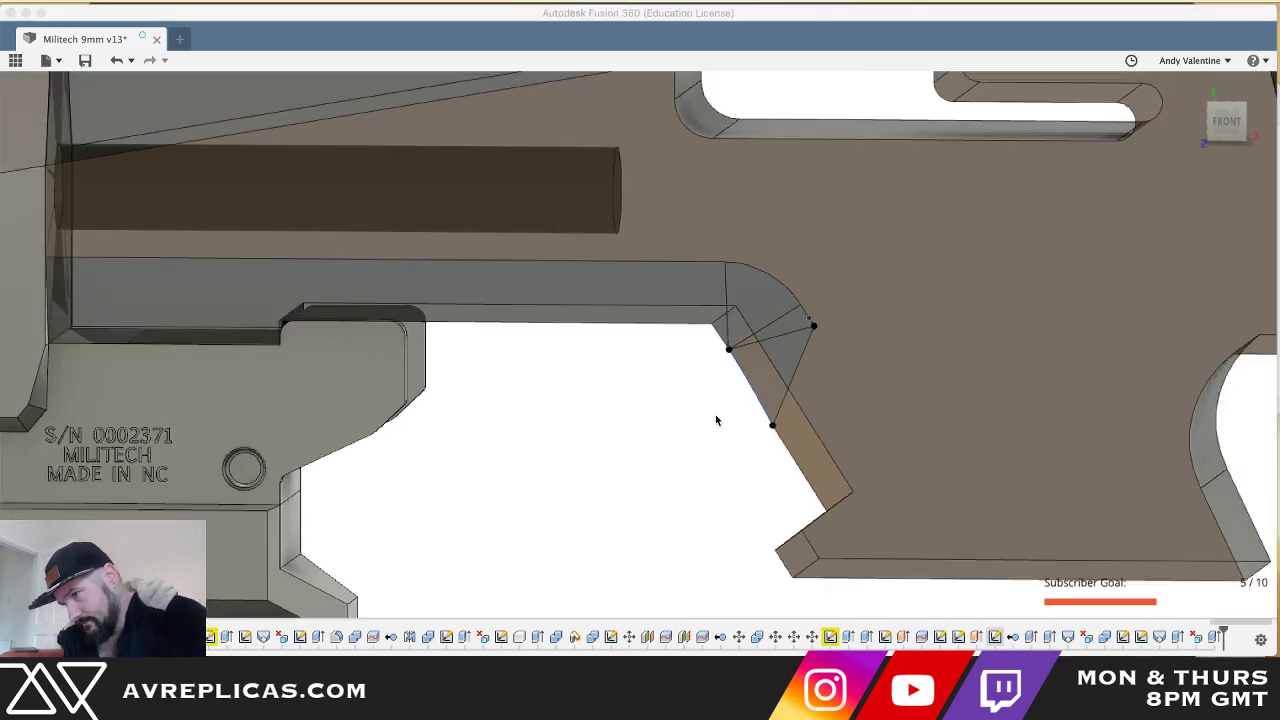
key("super+Tab")
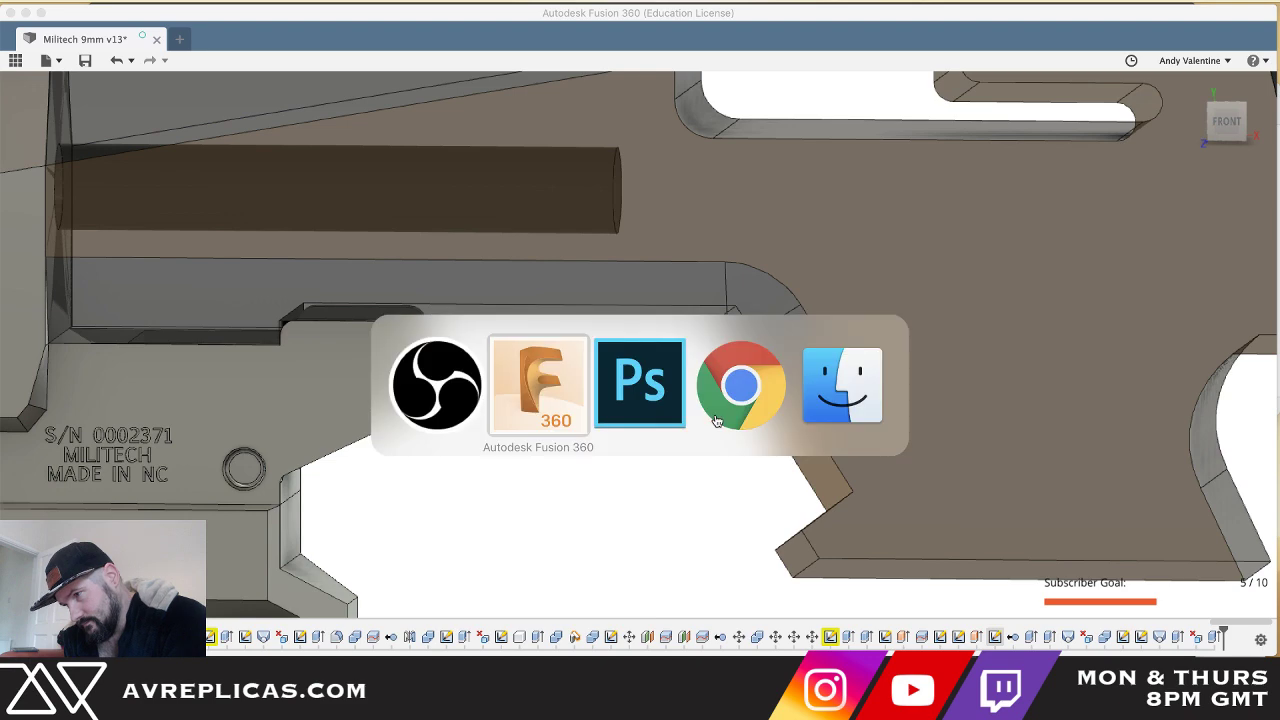
key("super+Tab")
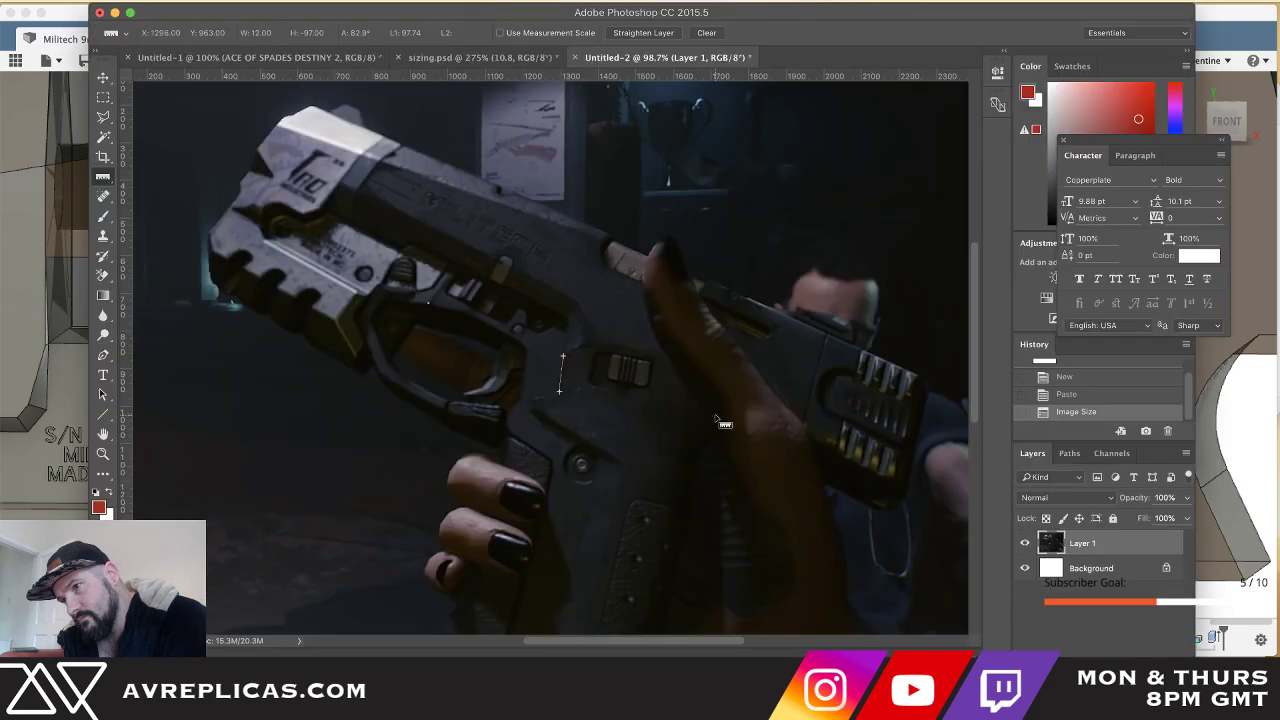
key("super+Tab")
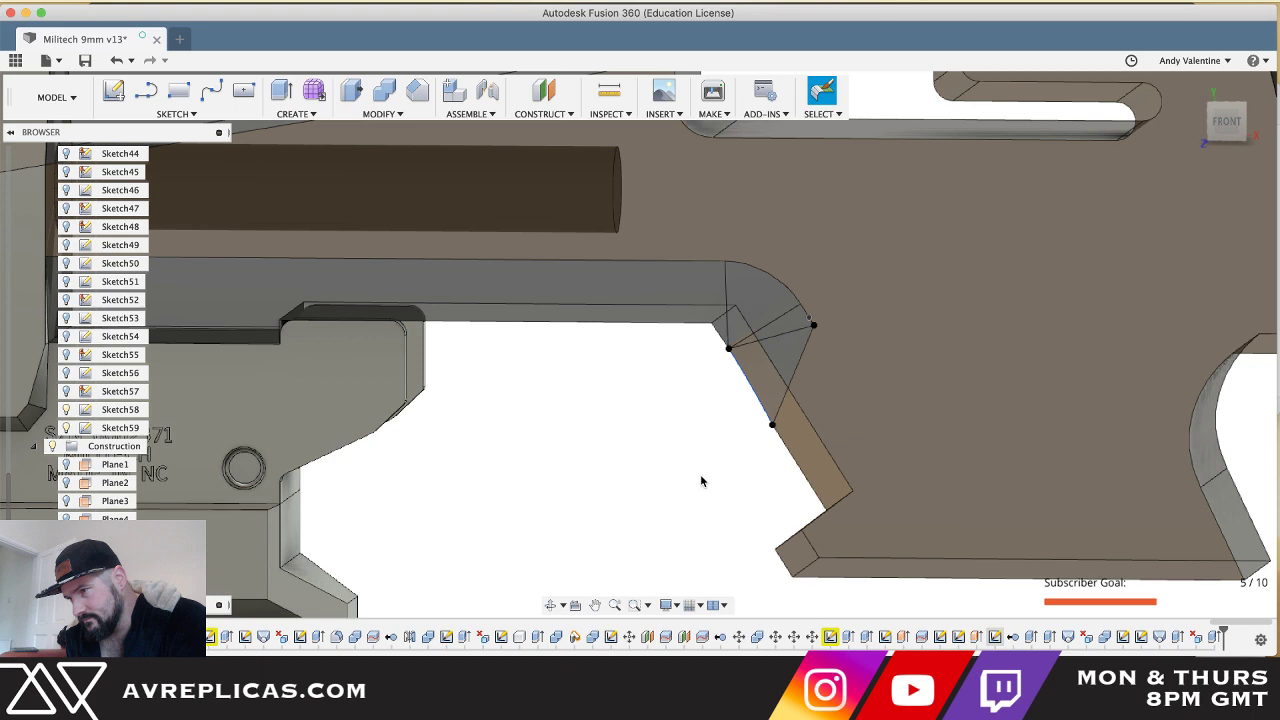
- Try deleting the three adjoining faces of the faceted corner: the lower triangle, the narrow middle face and the upper curved one
middle_click_drag(700, 474, 742, 370, "shift")
left_click(780, 374)
left_click(790, 344, "shift")
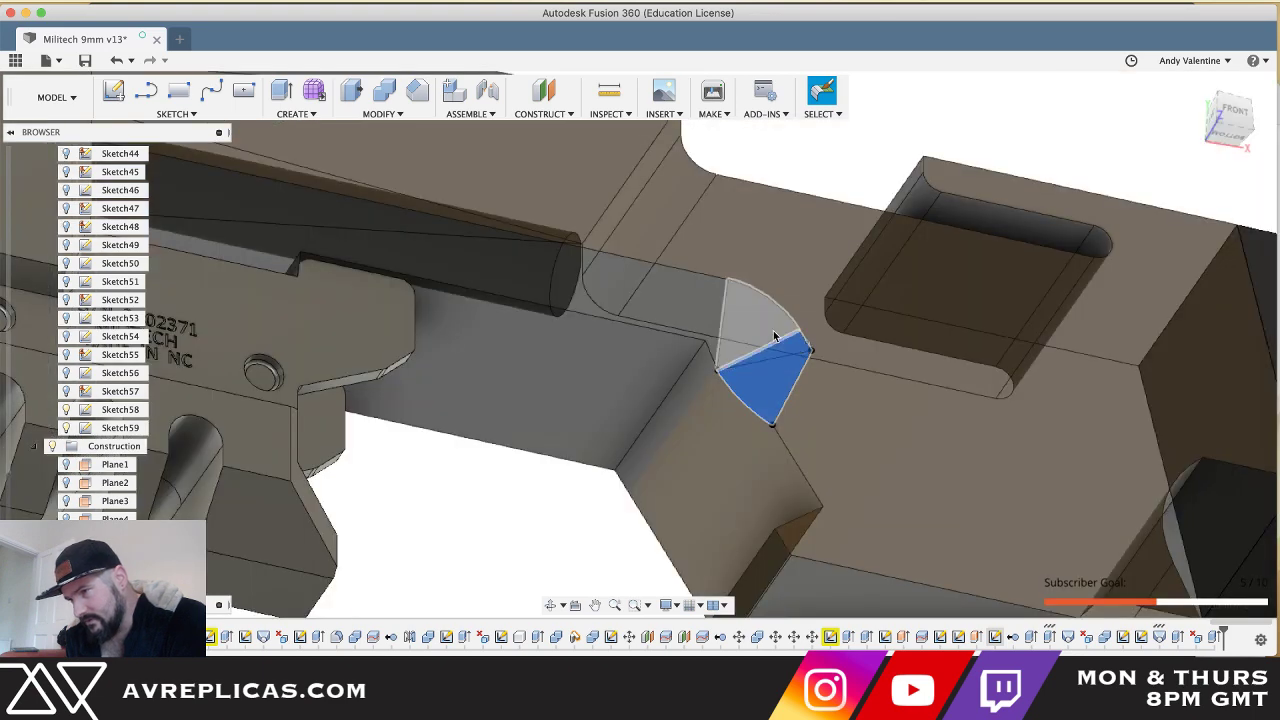
left_click(773, 332, "shift")
key("Delete")
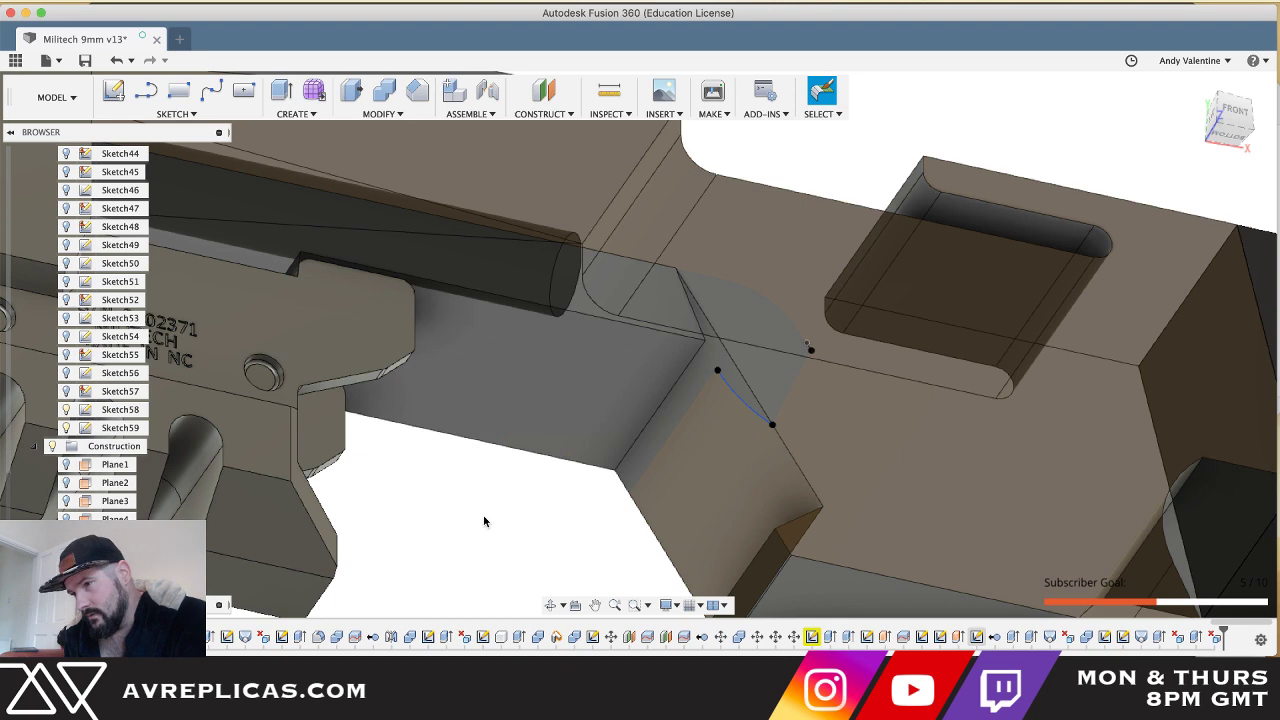
- Inspect the frame's corner from several angles and undo the deletion of its three faces
middle_click_drag(484, 517, 508, 562, "shift")
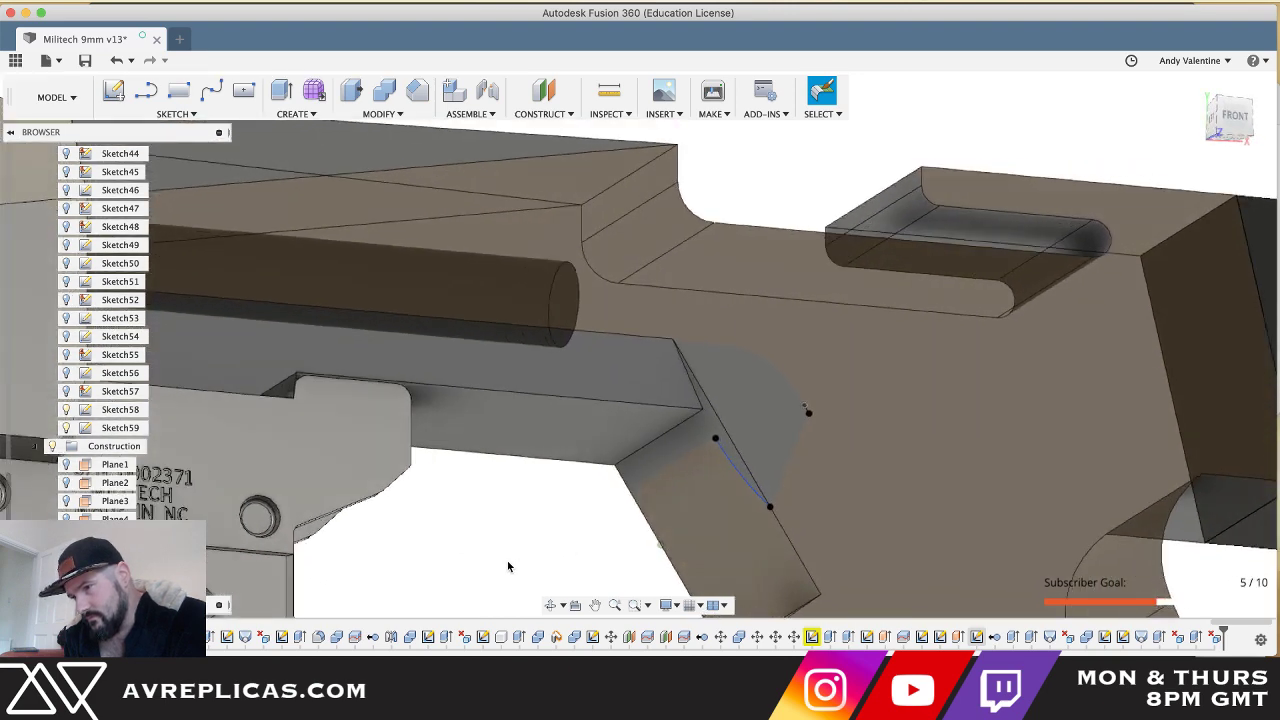
middle_click_drag(508, 566, 508, 566, "shift")
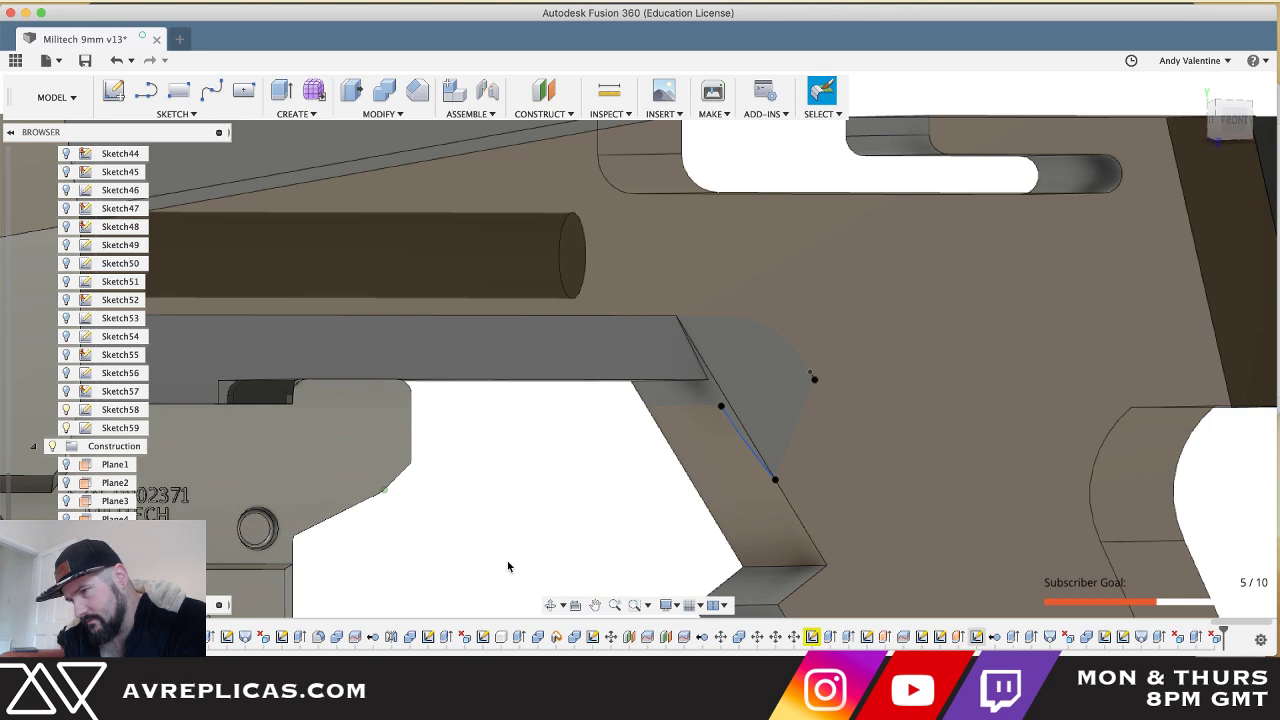
scroll(507, 566, "down", 3, "shift")
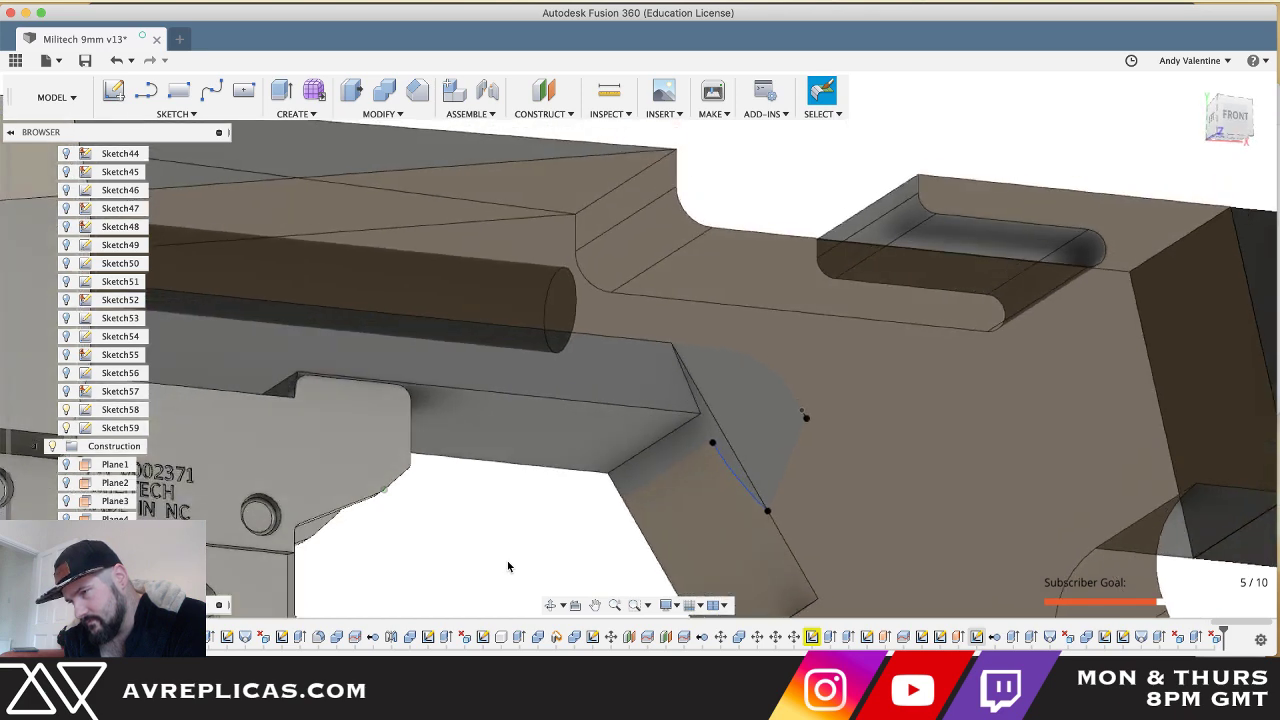
scroll(507, 566, "down", 5, "shift")
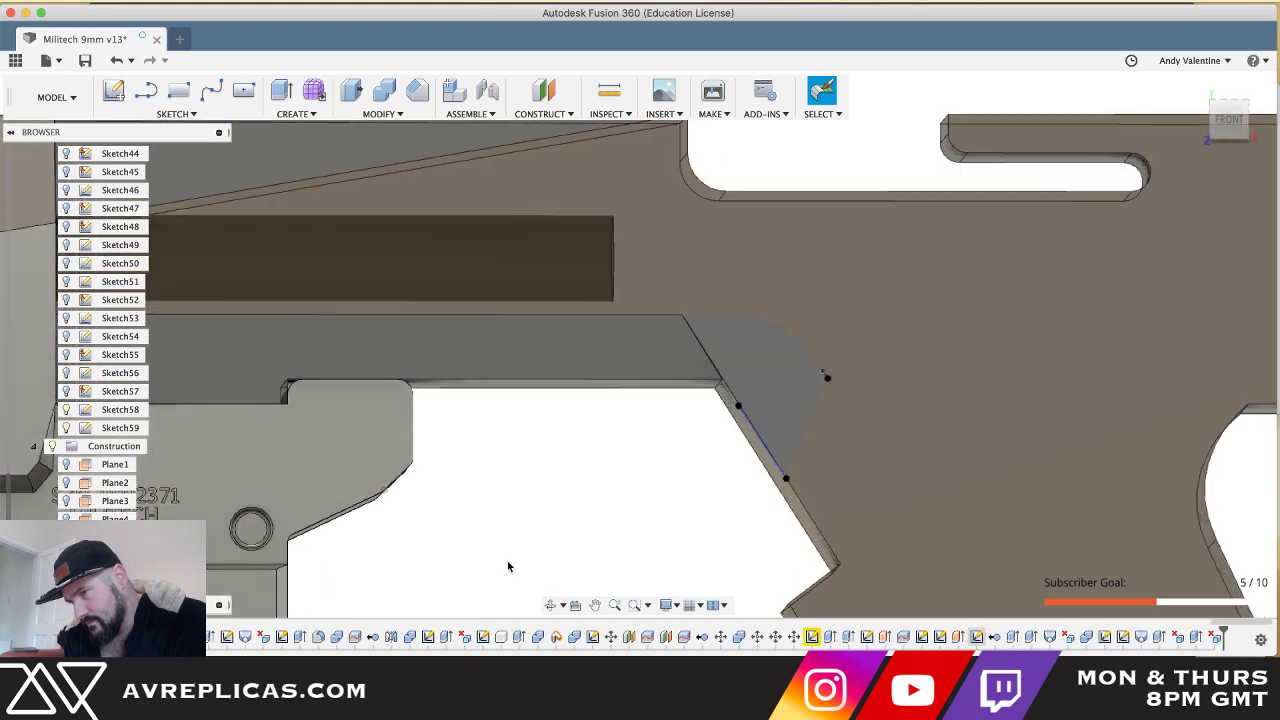
scroll(507, 566, "up", 3, "shift")
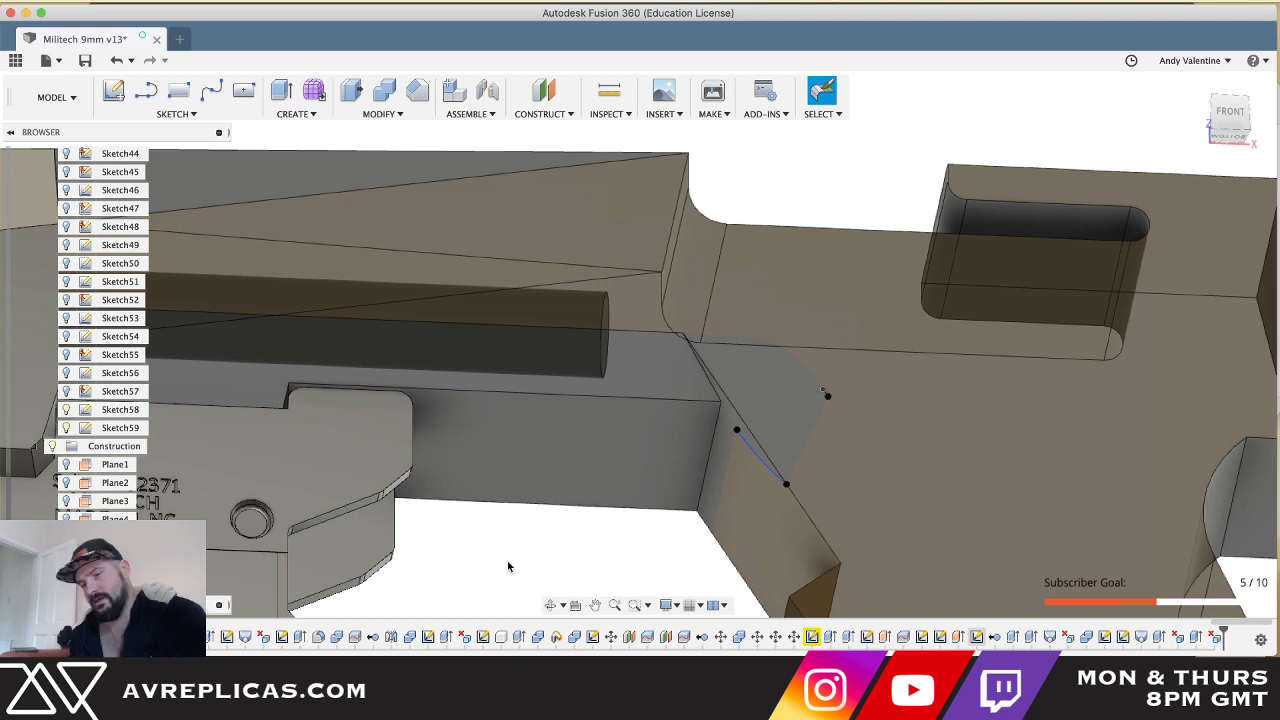
key("super+z")
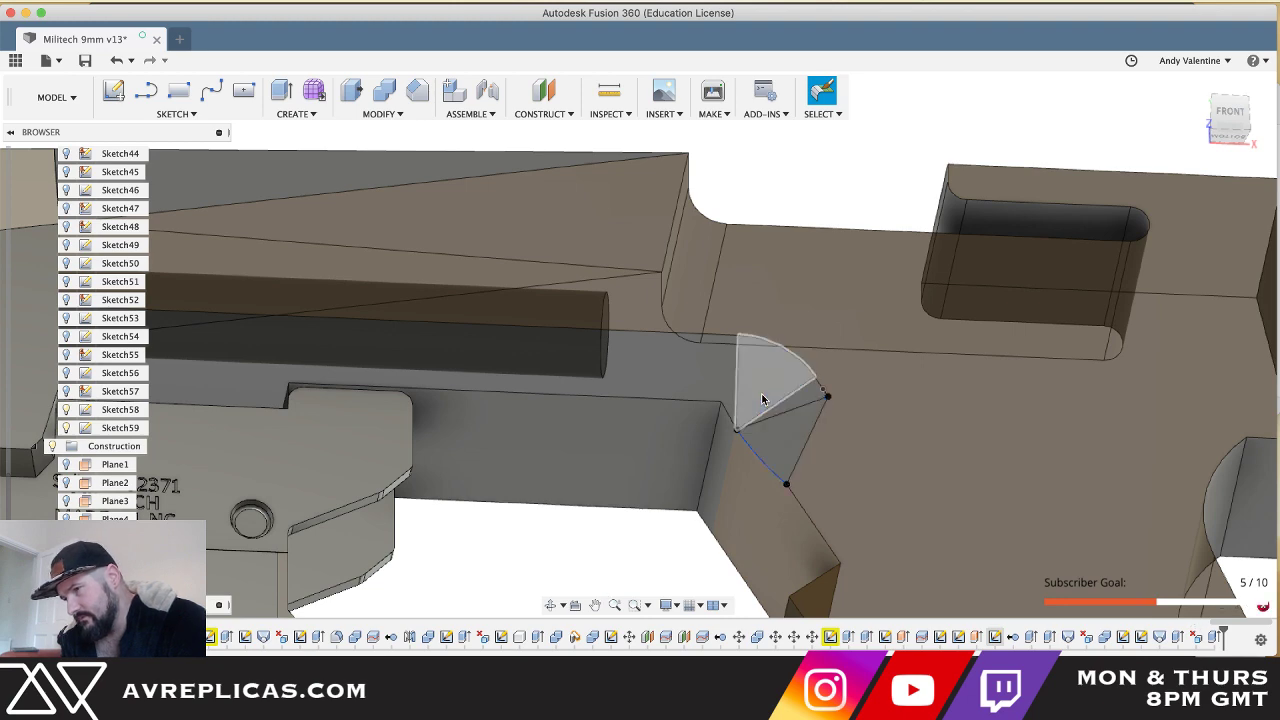
- Delete the lower triangular face of the frame's inner corner and the facet adjoining it
scroll(636, 557, "left", 5, "shift")
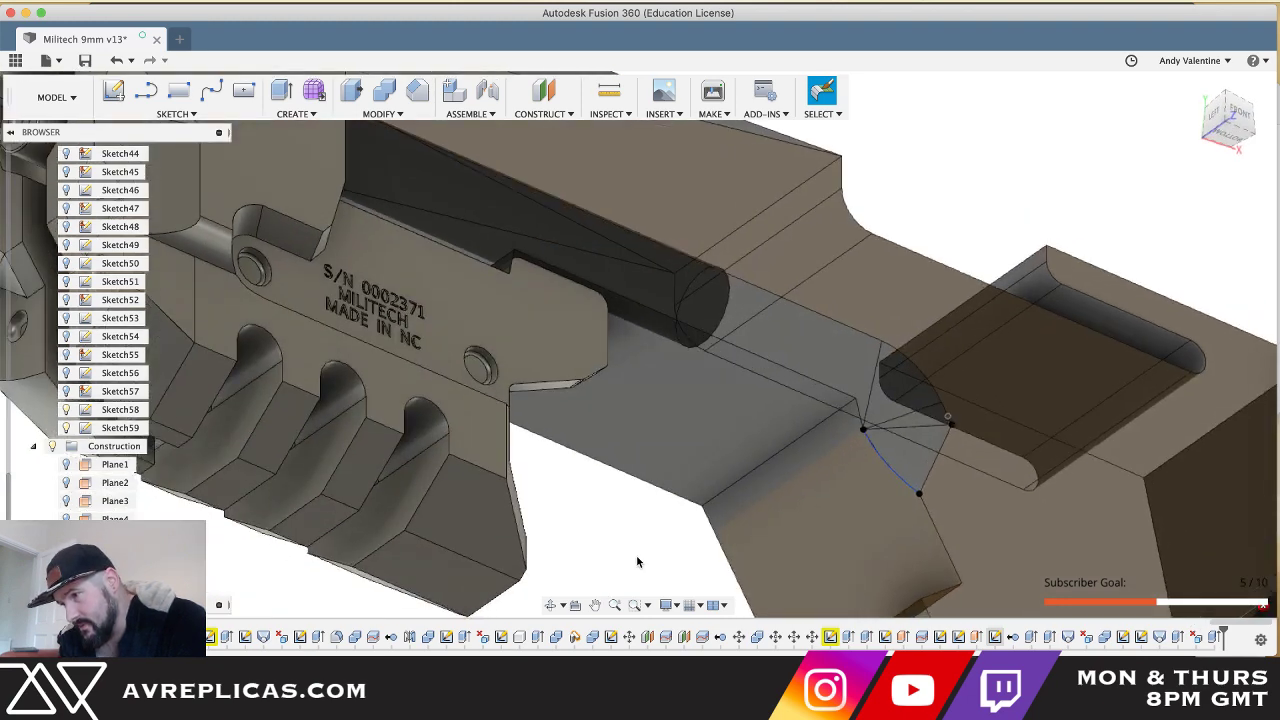
scroll(636, 557, "right", 2)
left_click(848, 466)
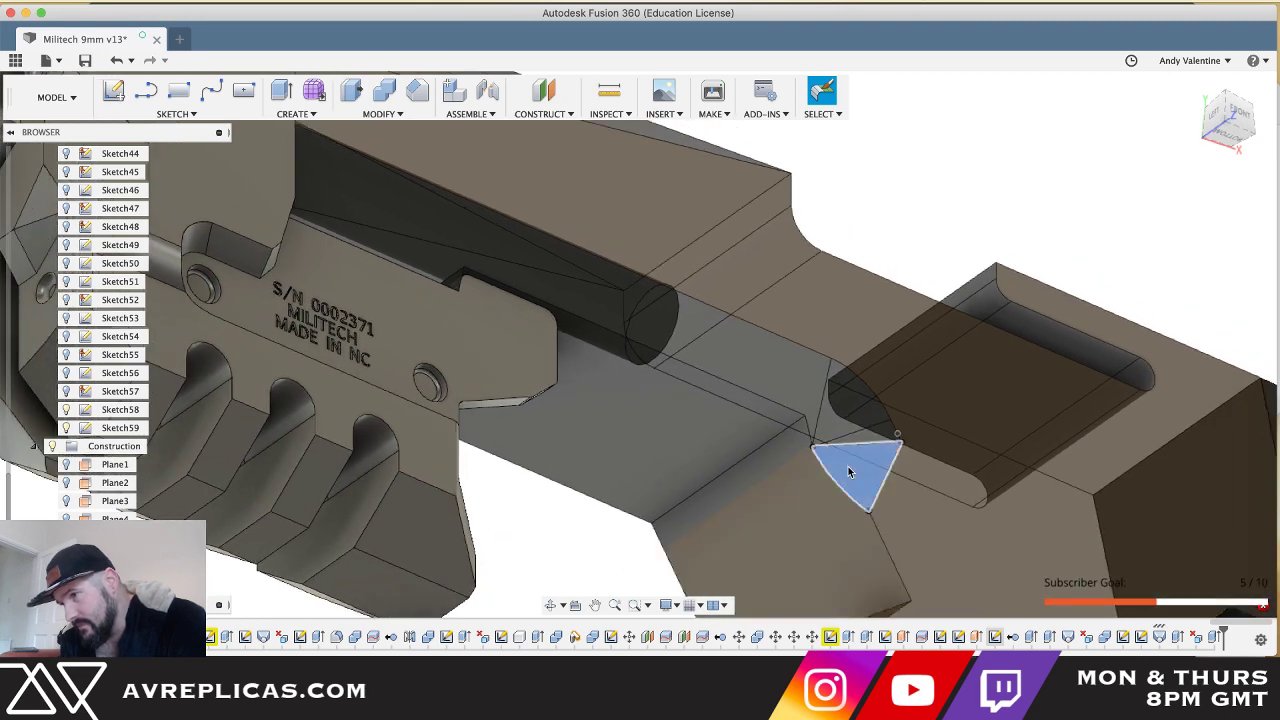
key("Delete")
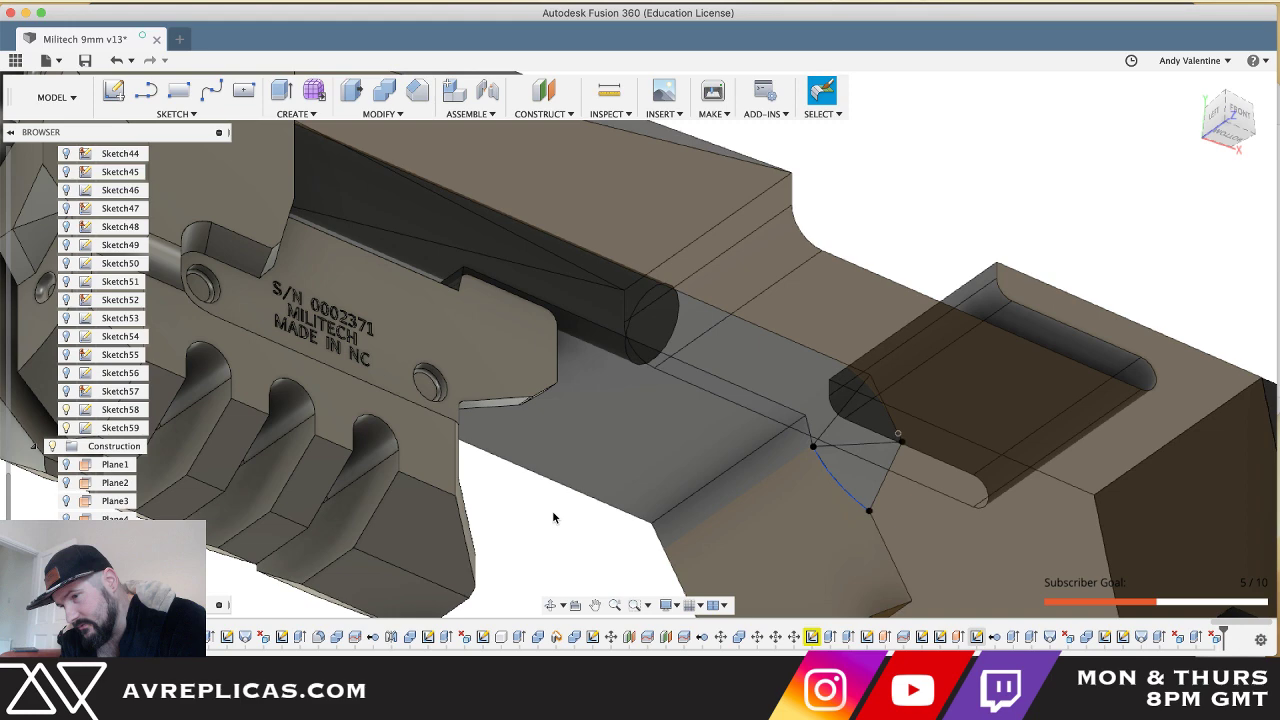
middle_click_drag(552, 512, 735, 486, "shift")
left_click(748, 483)
key("Delete")
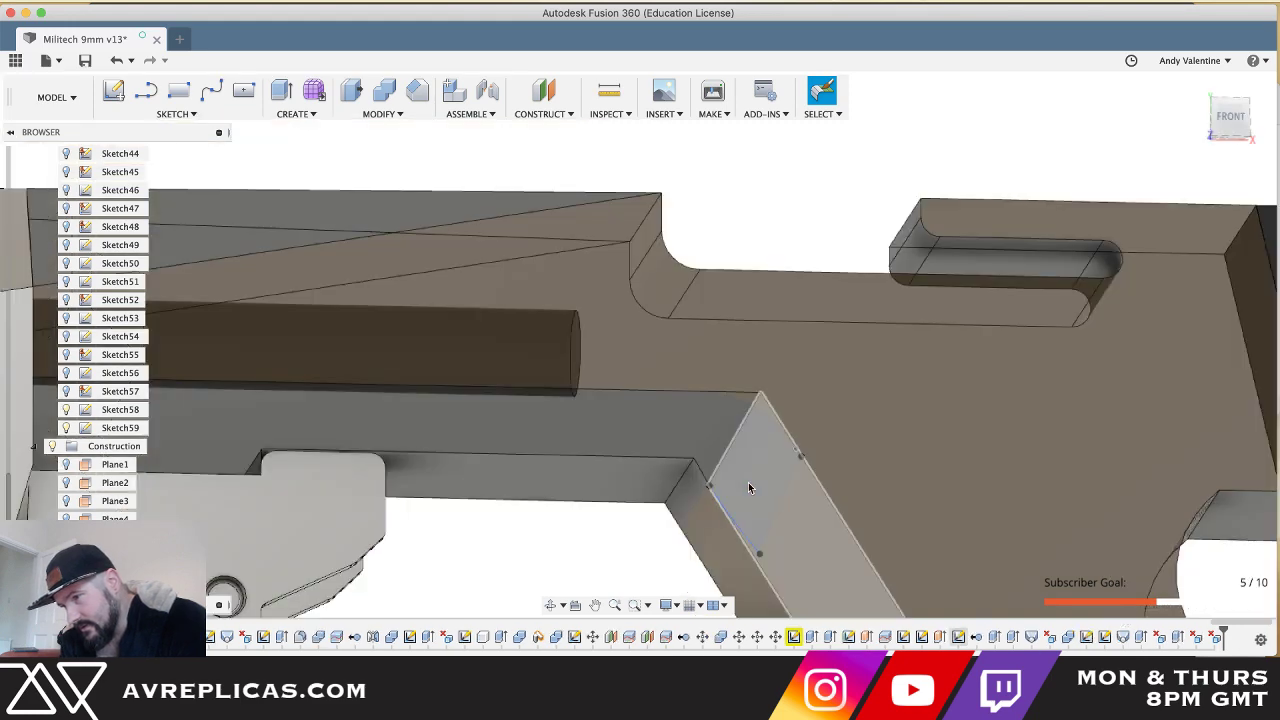
- Delete the remaining slanted face at the frame's inner corner, beside the corner's sketch points
middle_click_drag(524, 573, 592, 575, "shift")
scroll(558, 571, "down", 5)
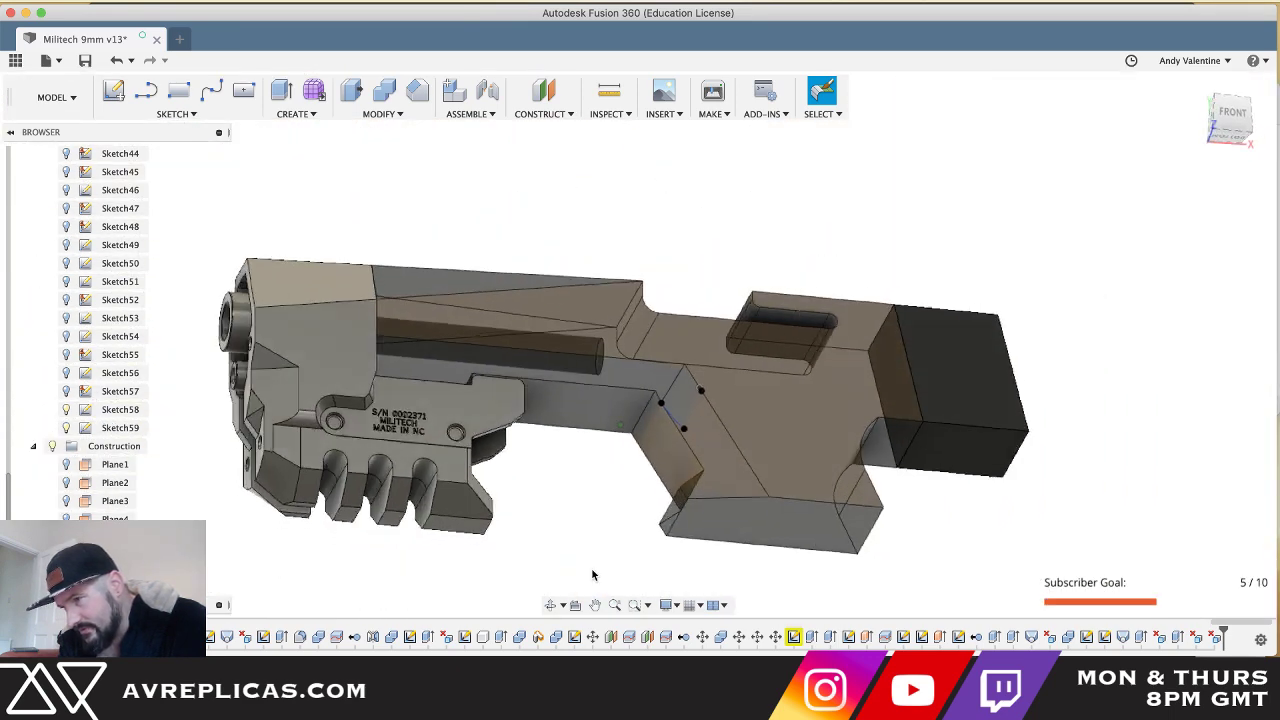
left_click(705, 452)
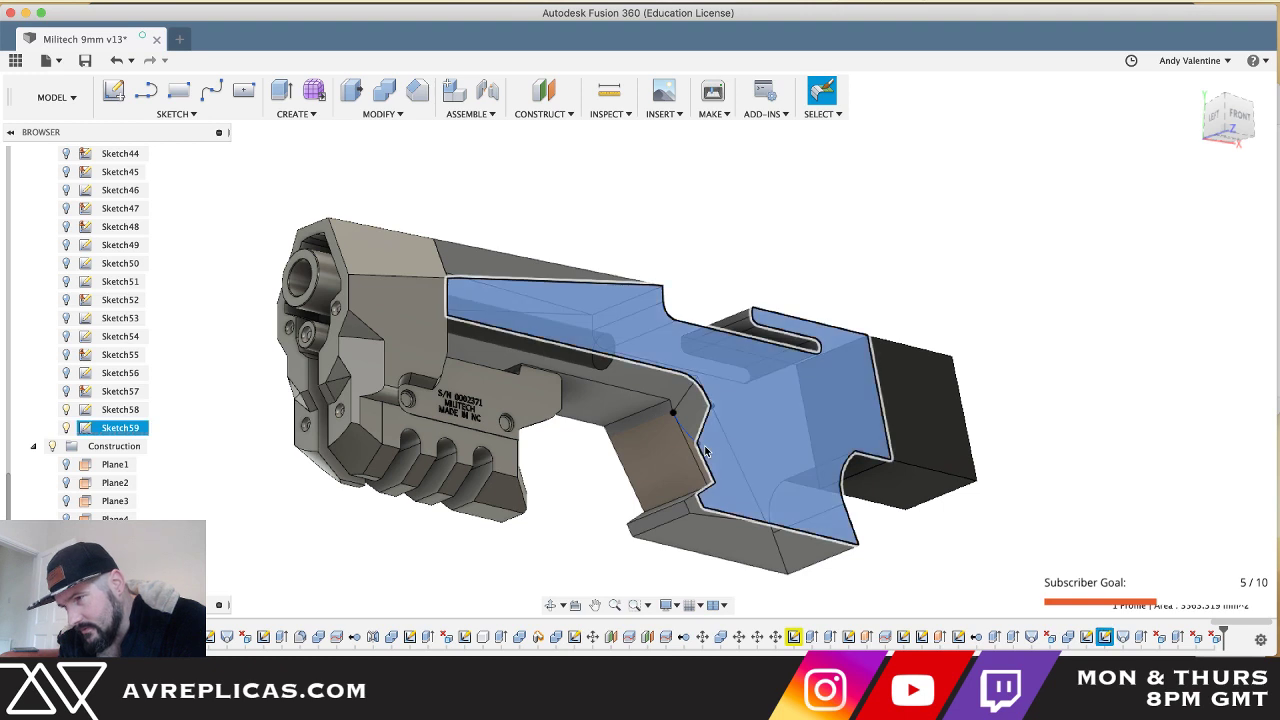
left_click(695, 430)
key("Delete")
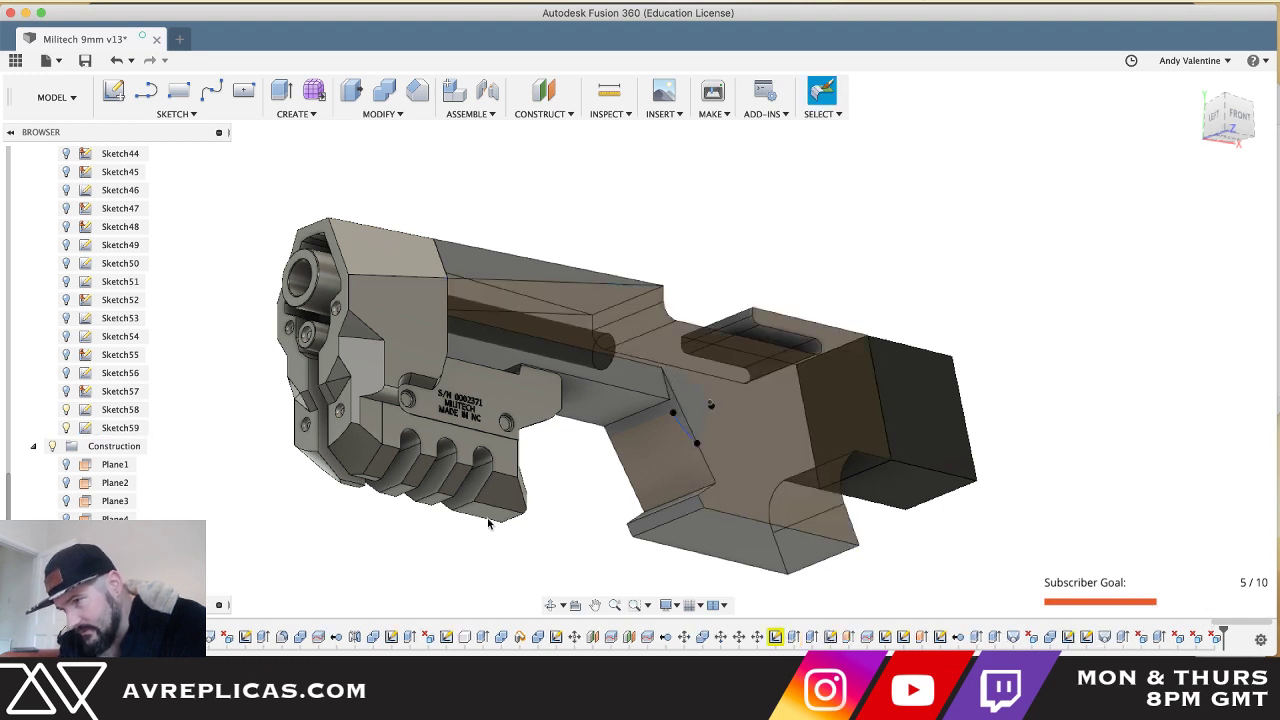
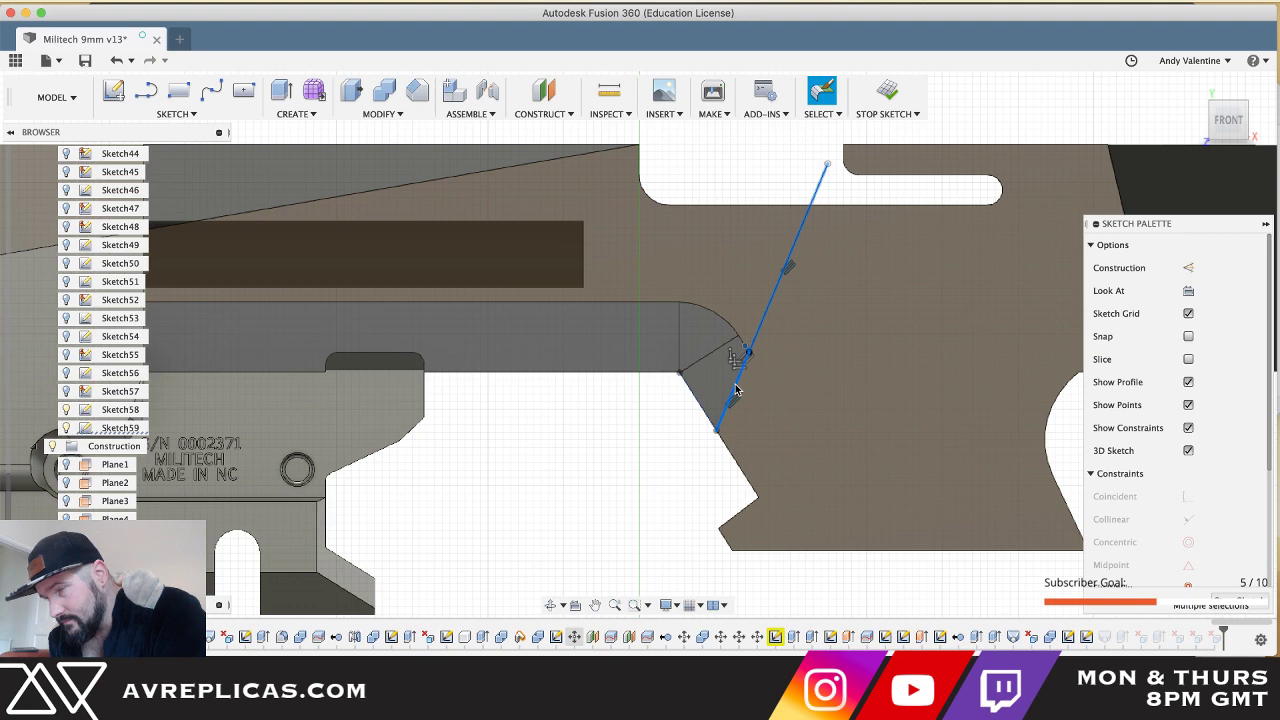
left_click(52, 97)
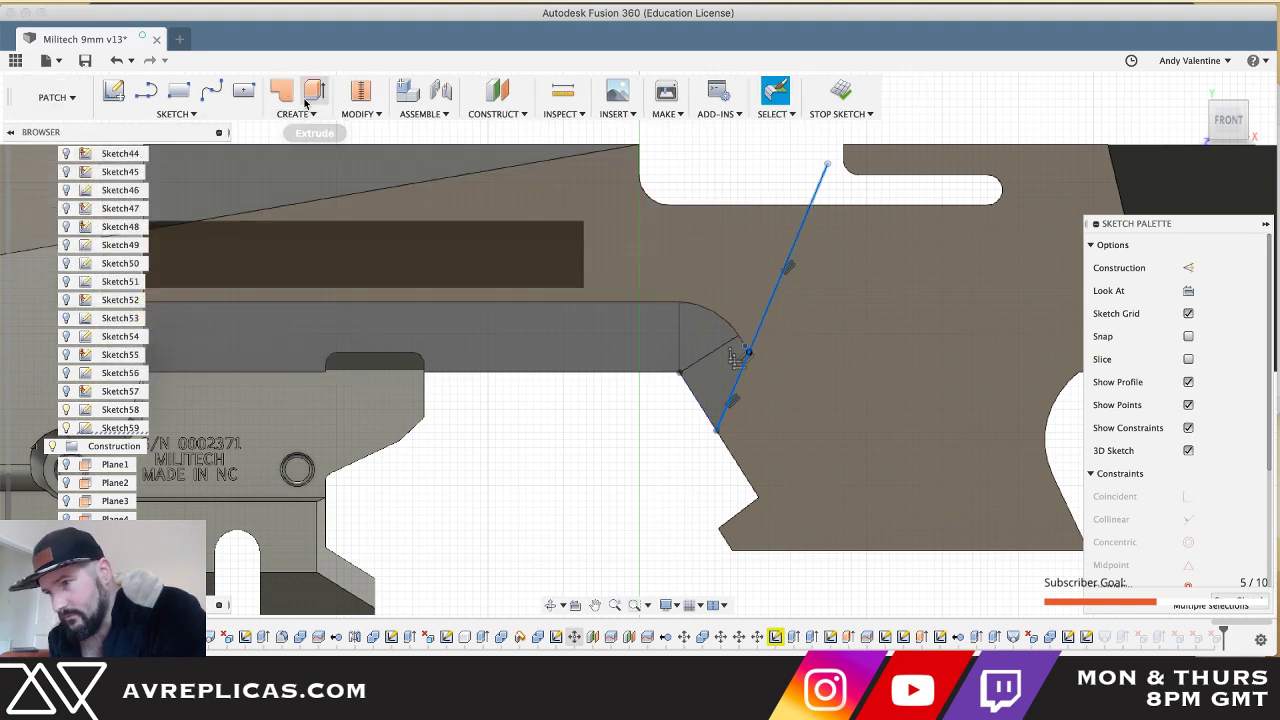
left_click(305, 100)
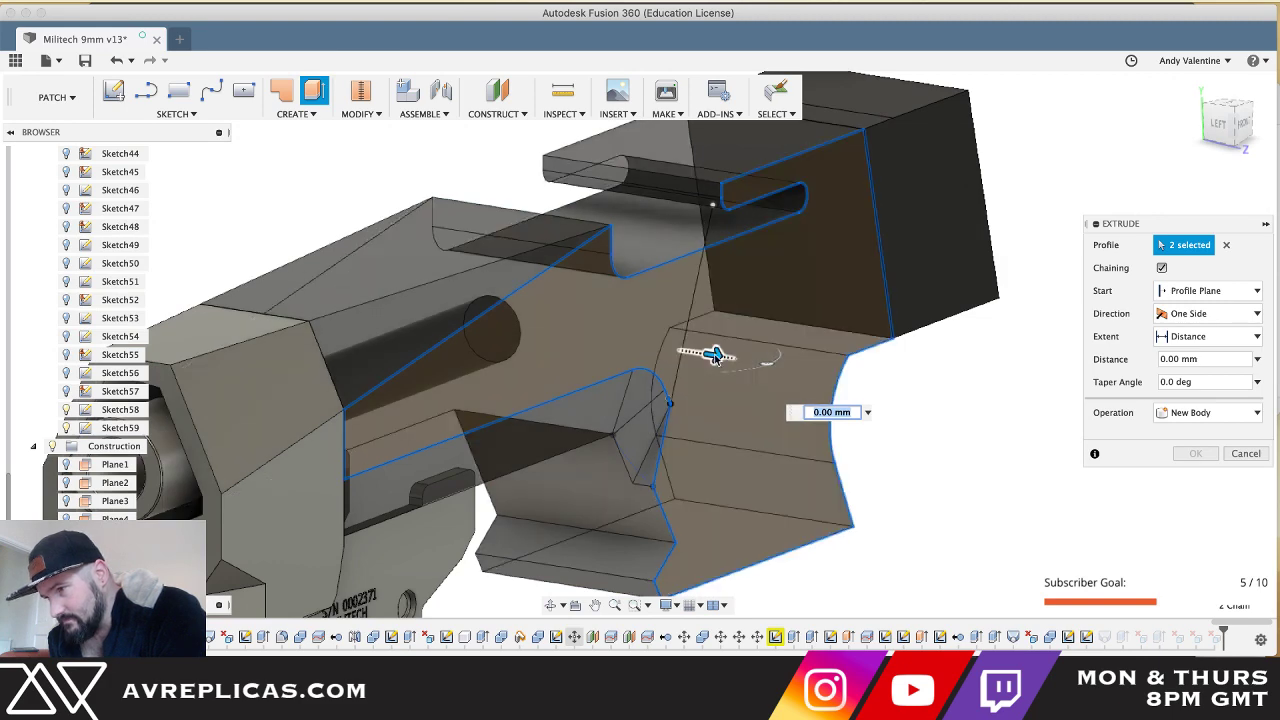
left_click_drag(714, 356, 893, 383)
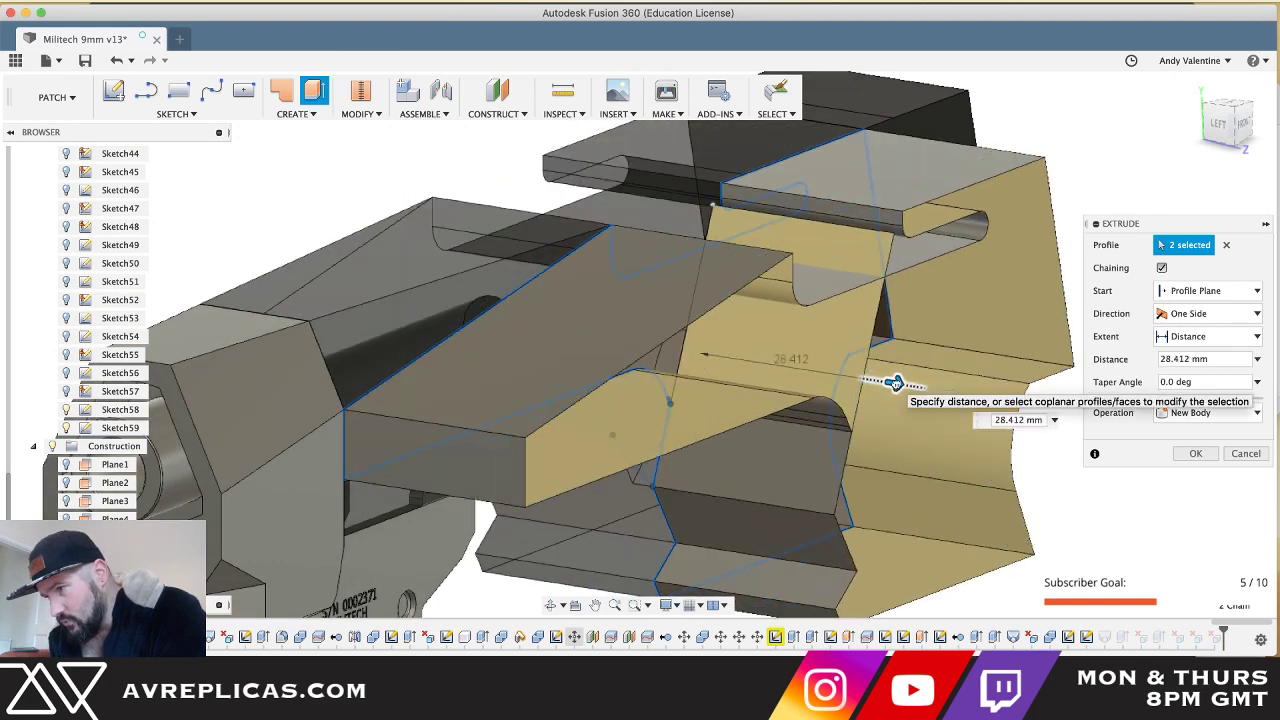
key("Escape")
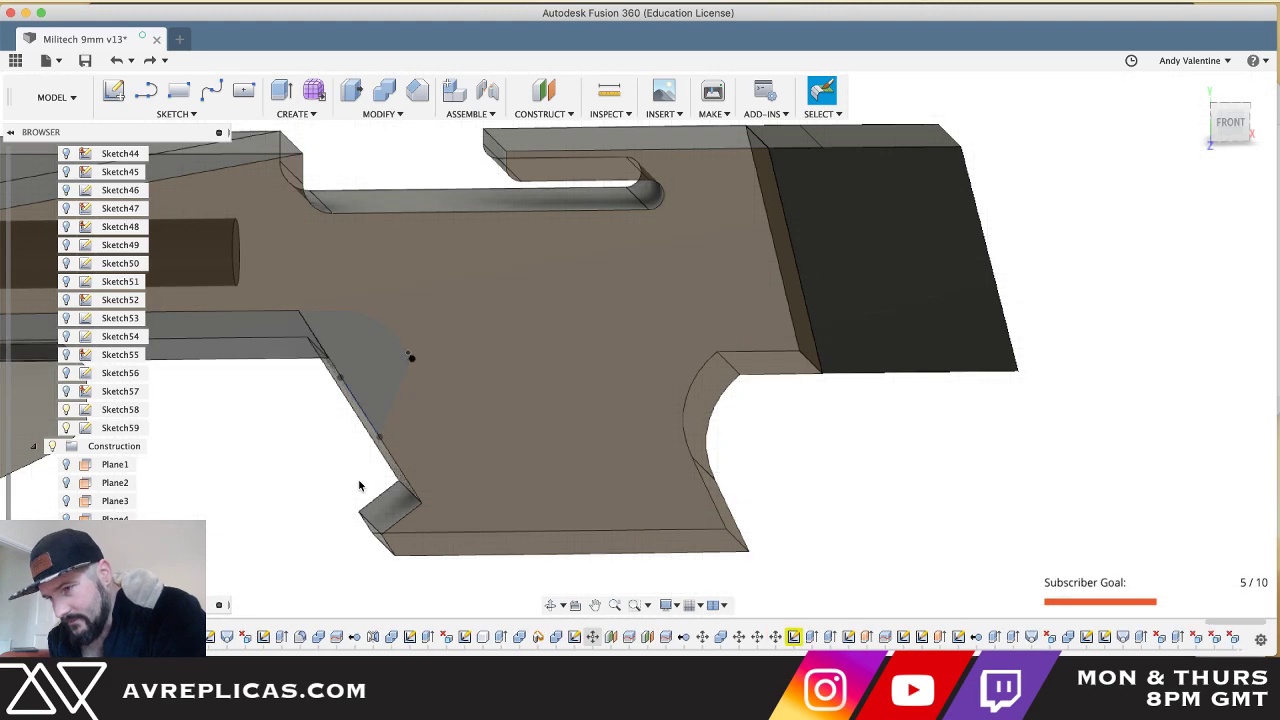
- Sketch two collinear lines on the frame's side face, from the lower corner point to the arc's end and on about 32 mm past the top
scroll(358, 480, "down", 4)
key("l")
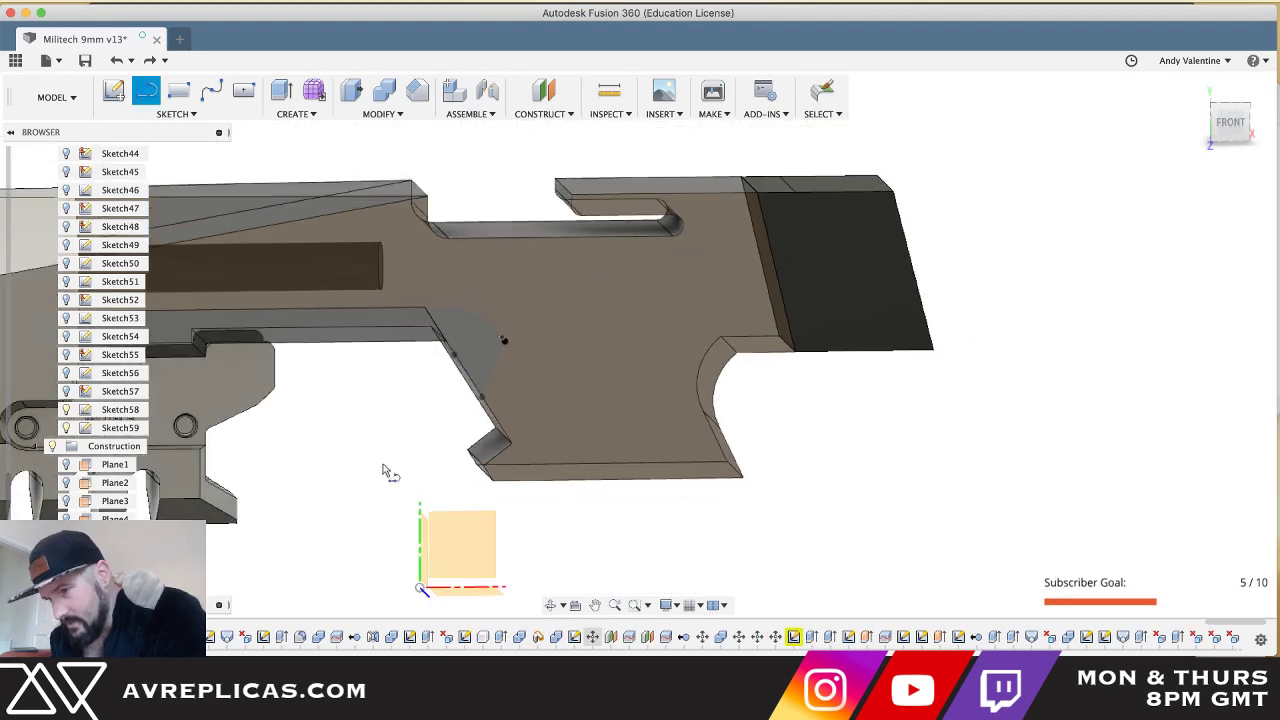
left_click(704, 293)
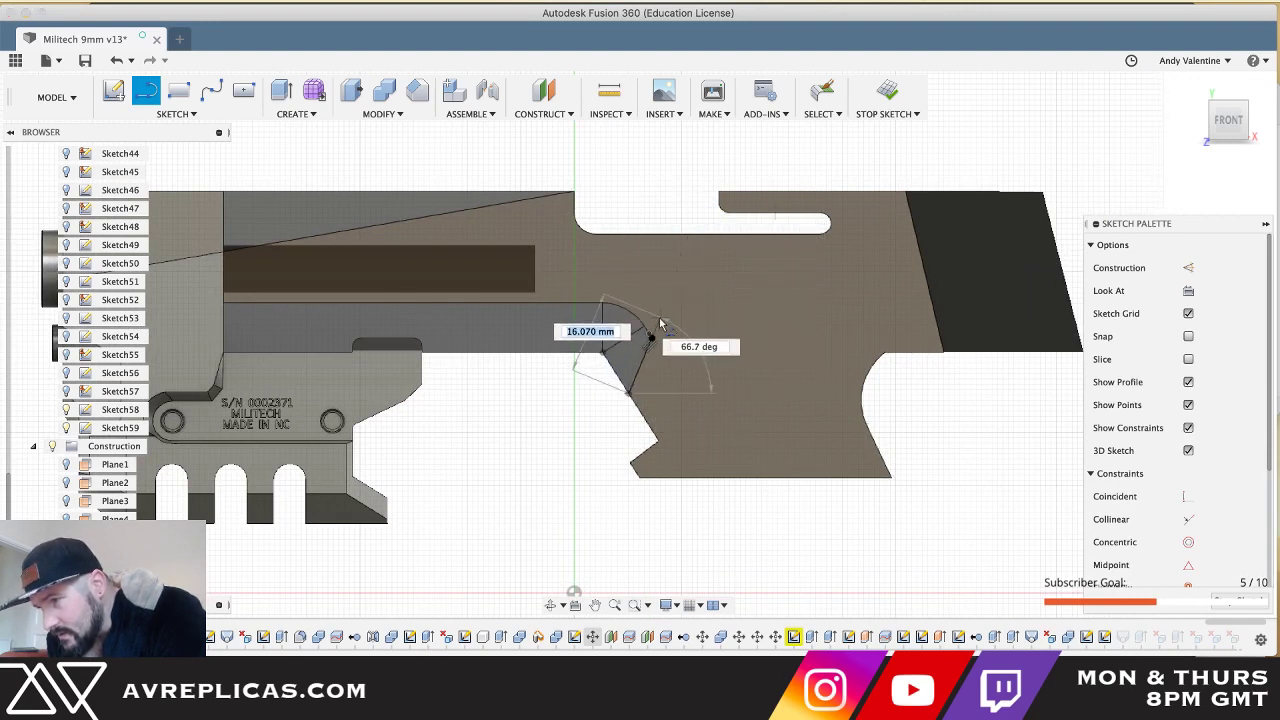
left_click(650, 337)
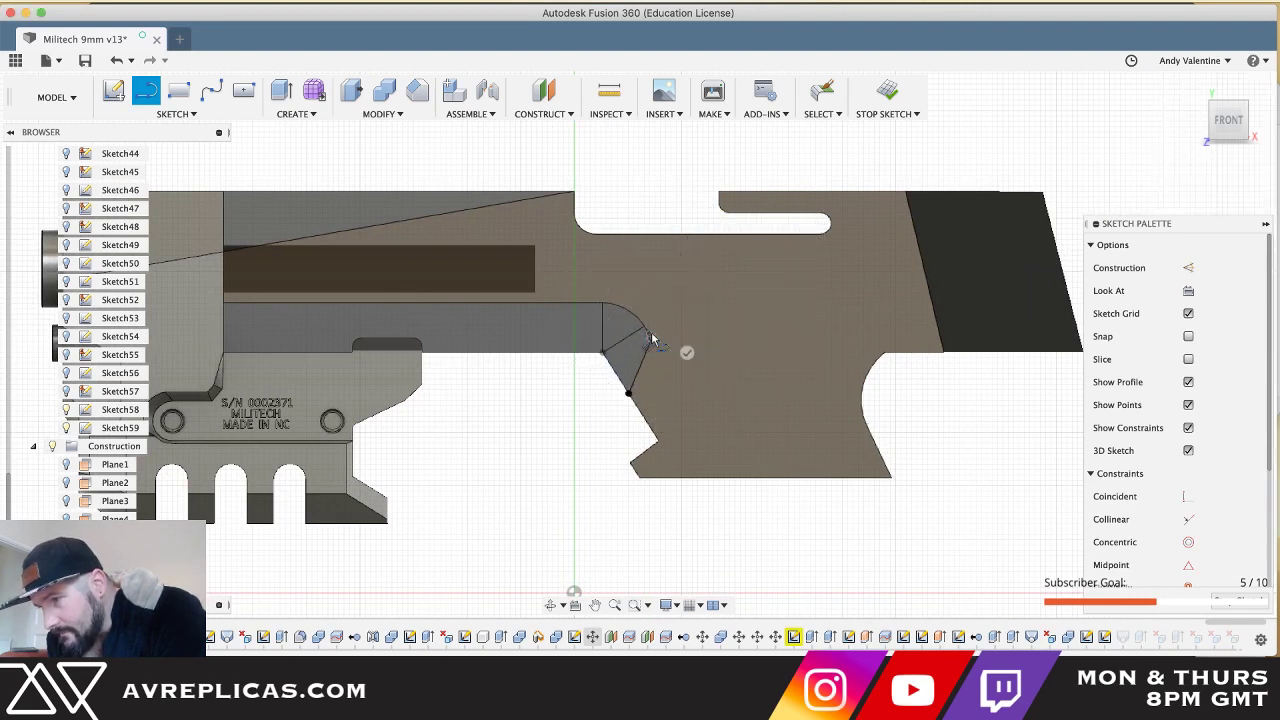
left_click(719, 178)
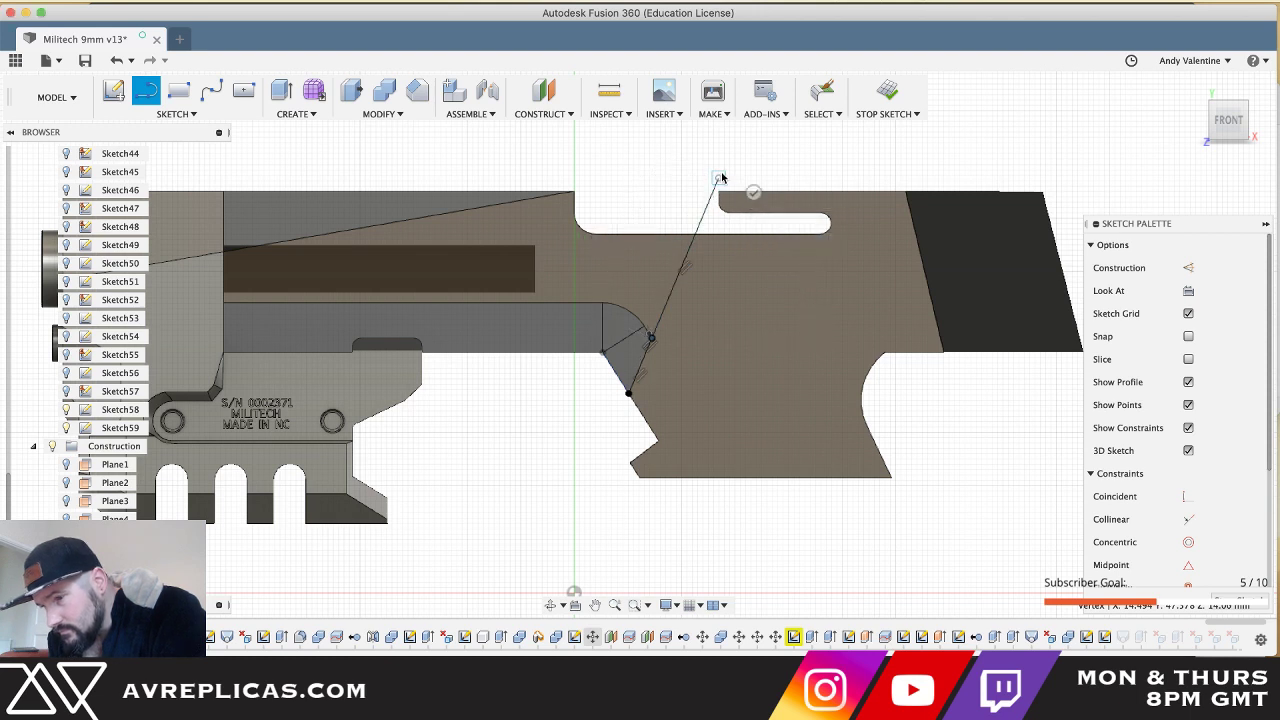
key("Escape")
- In the Patch workspace, extrude the upper sketch line by -45.168 mm into a new surface body across the frame
left_click(651, 341)
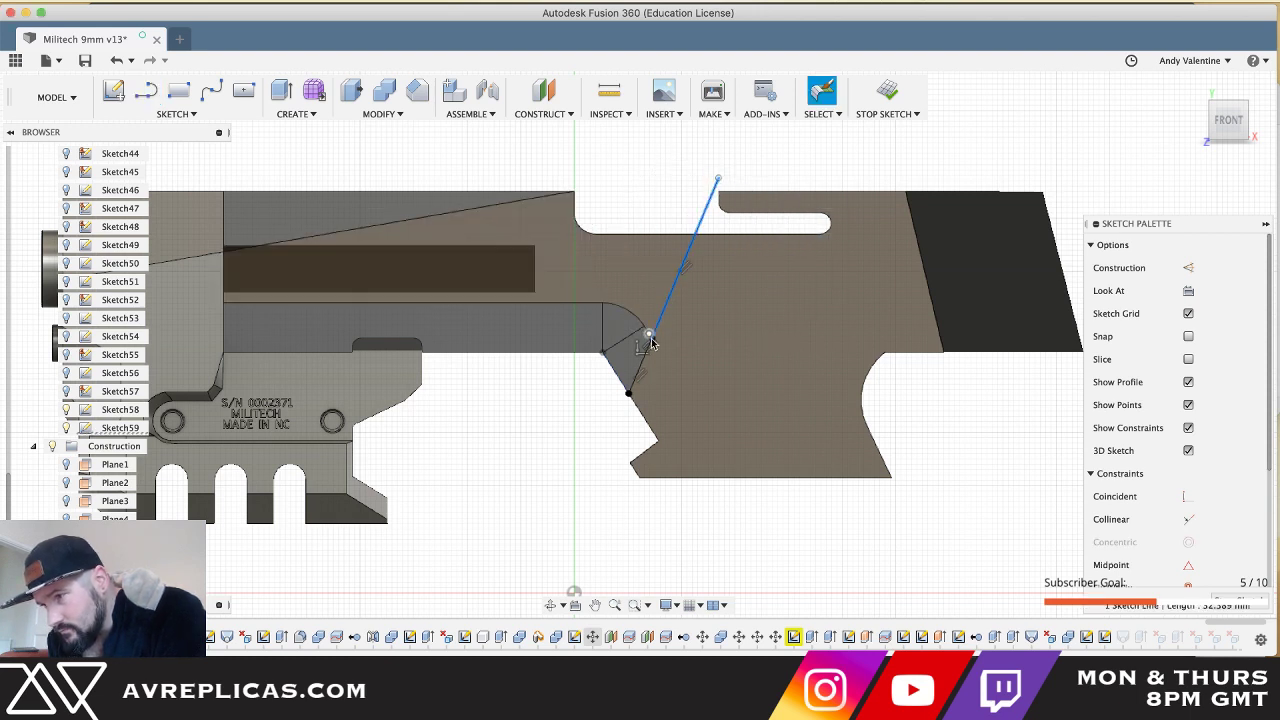
left_click(641, 377, "shift")
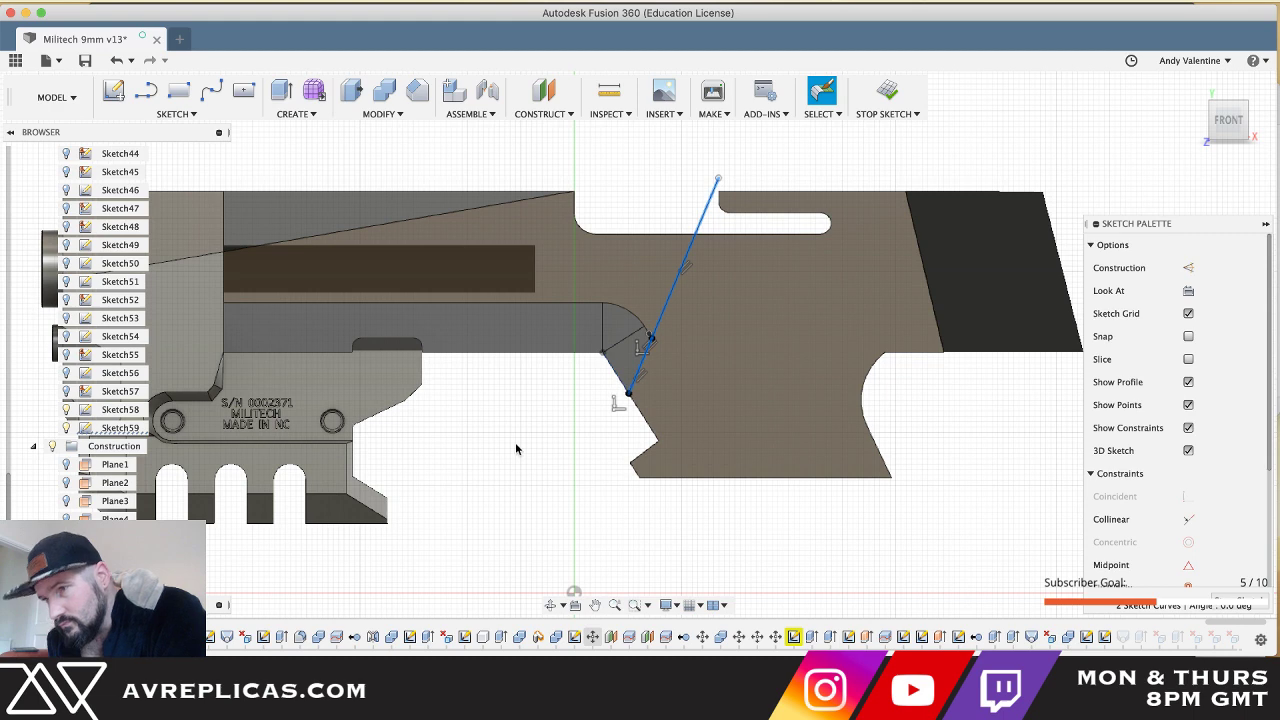
left_click(57, 97)
left_click(45, 154)
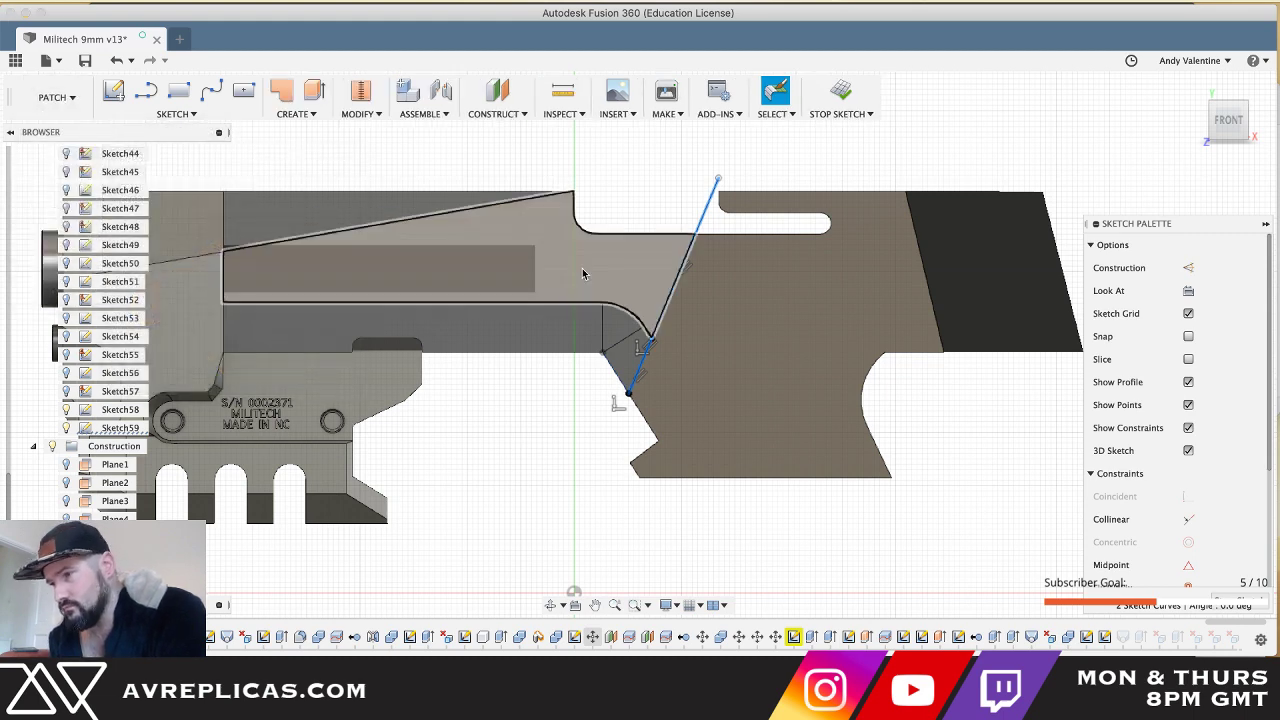
middle_click_drag(583, 273, 600, 274, "shift")
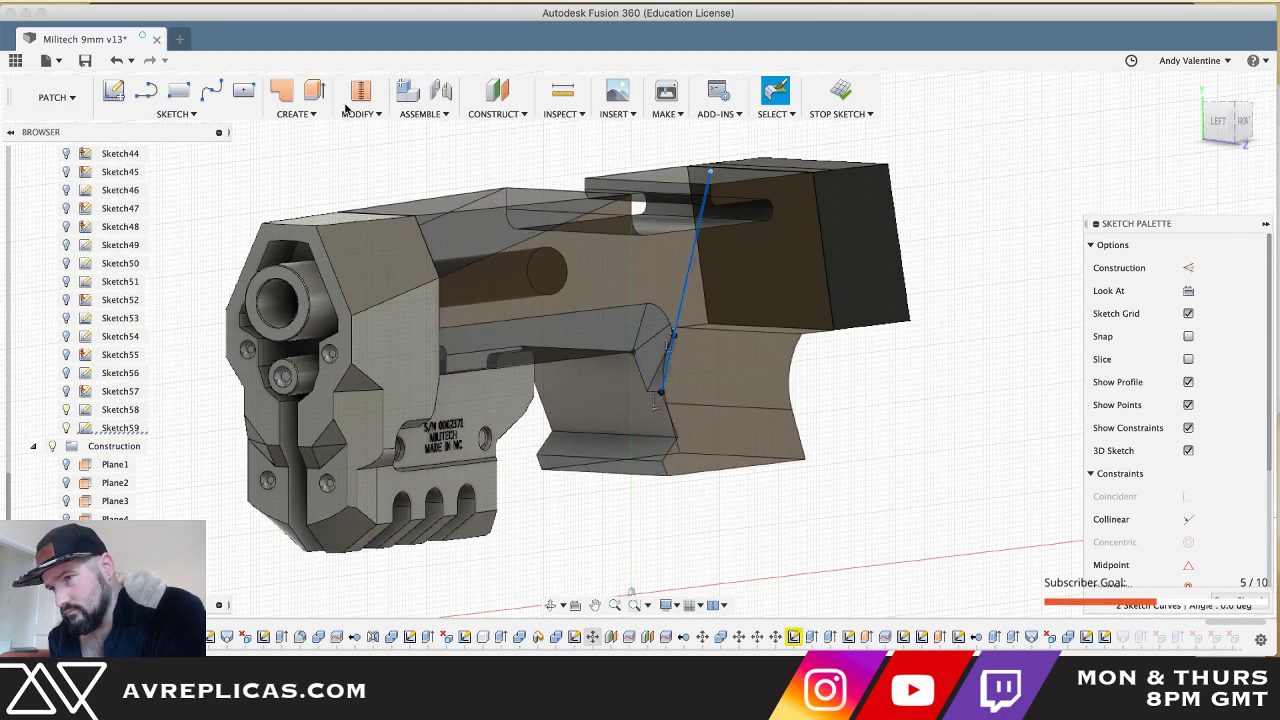
left_click(314, 91)
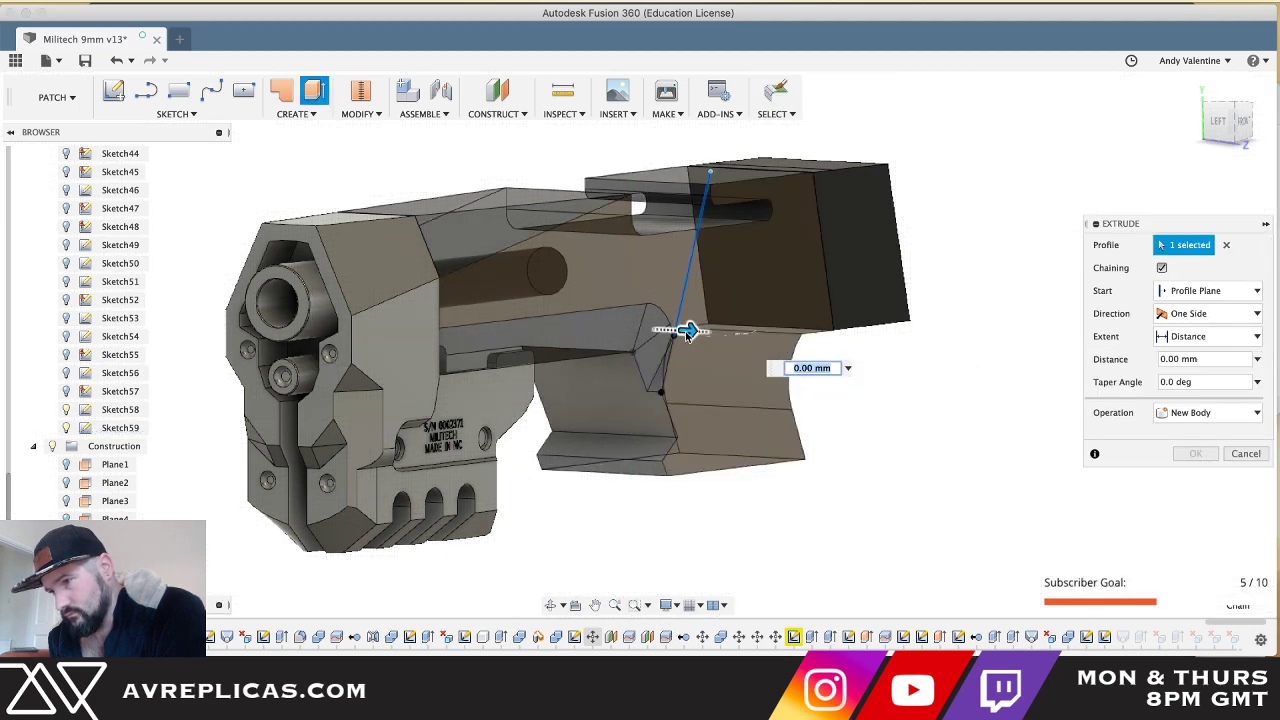
left_click_drag(687, 331, 458, 319)
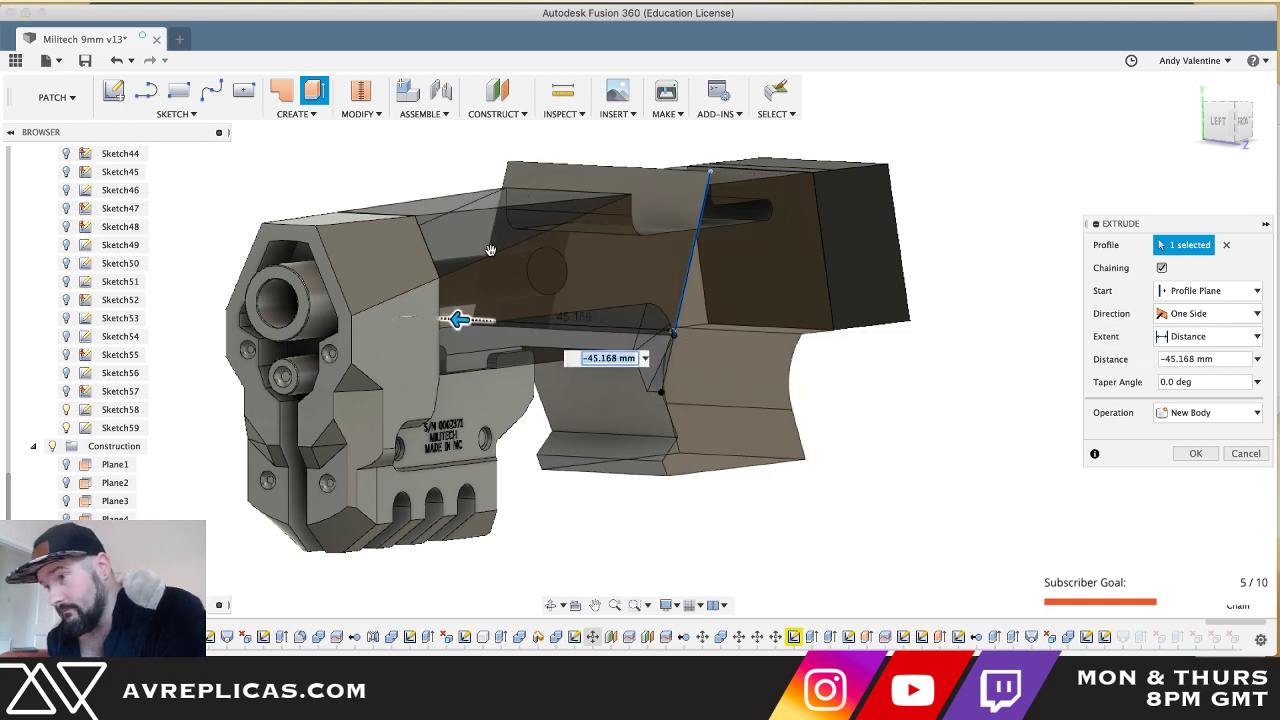
key("Return")
- Back in the Model workspace, split the Chamber body using the slanted surface as an extended splitting tool
scroll(549, 247, "right", 10, "shift")
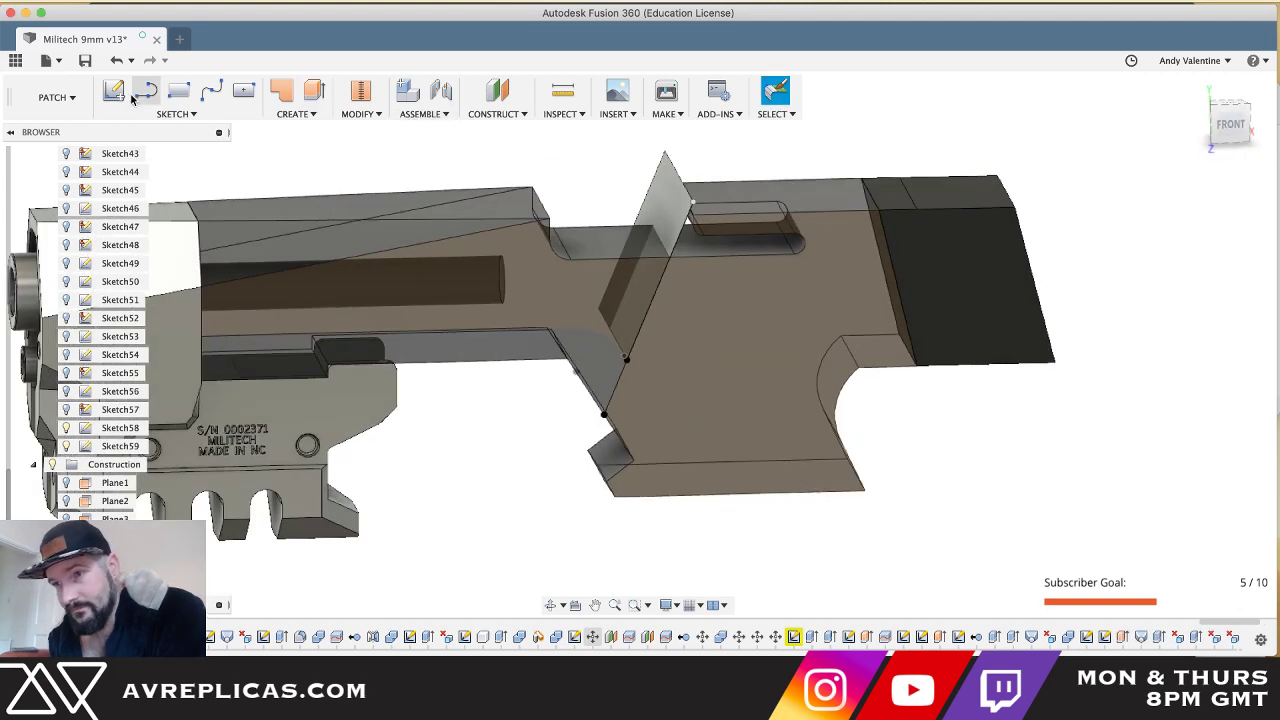
left_click(57, 97)
left_click(42, 157)
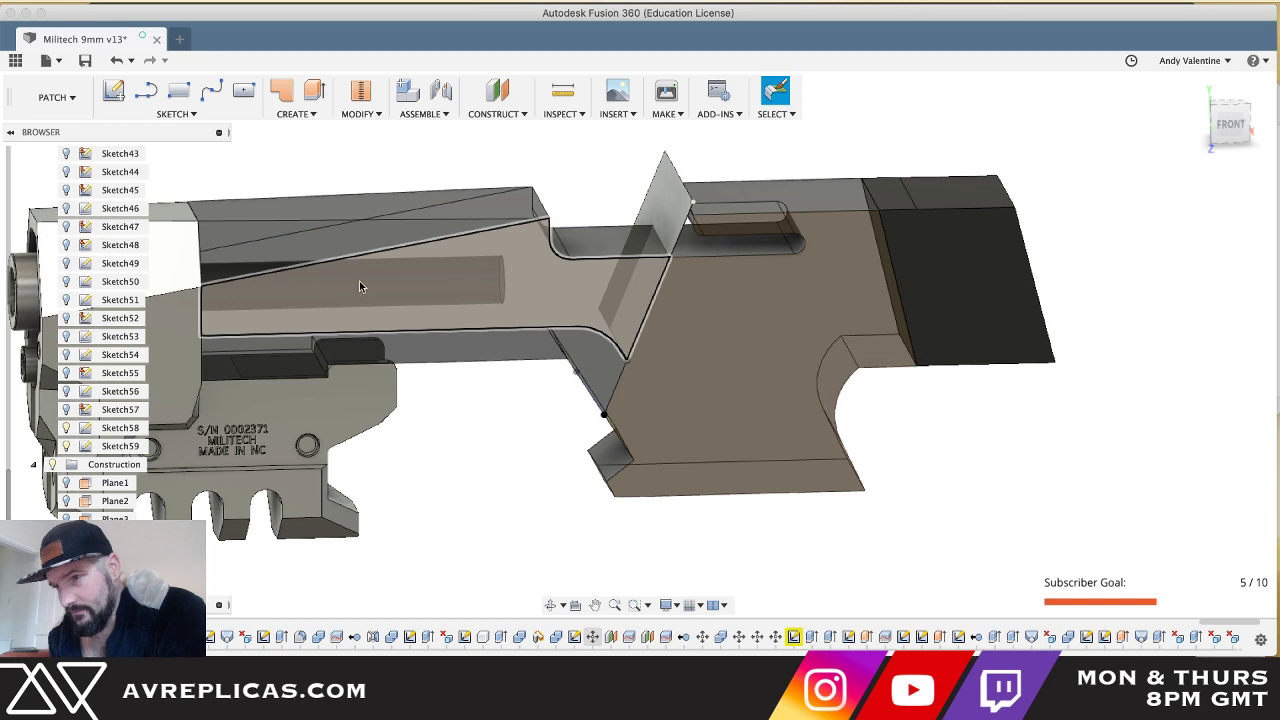
left_click(57, 97)
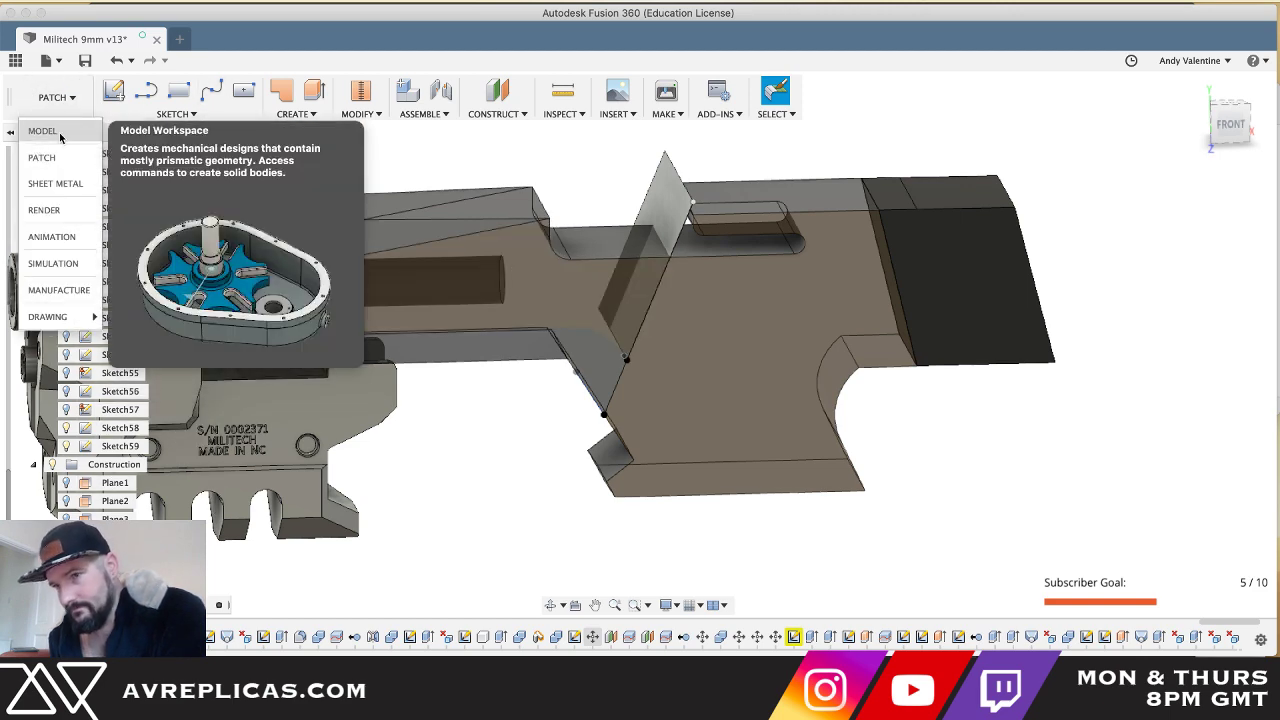
left_click(42, 131)
left_click(392, 114)
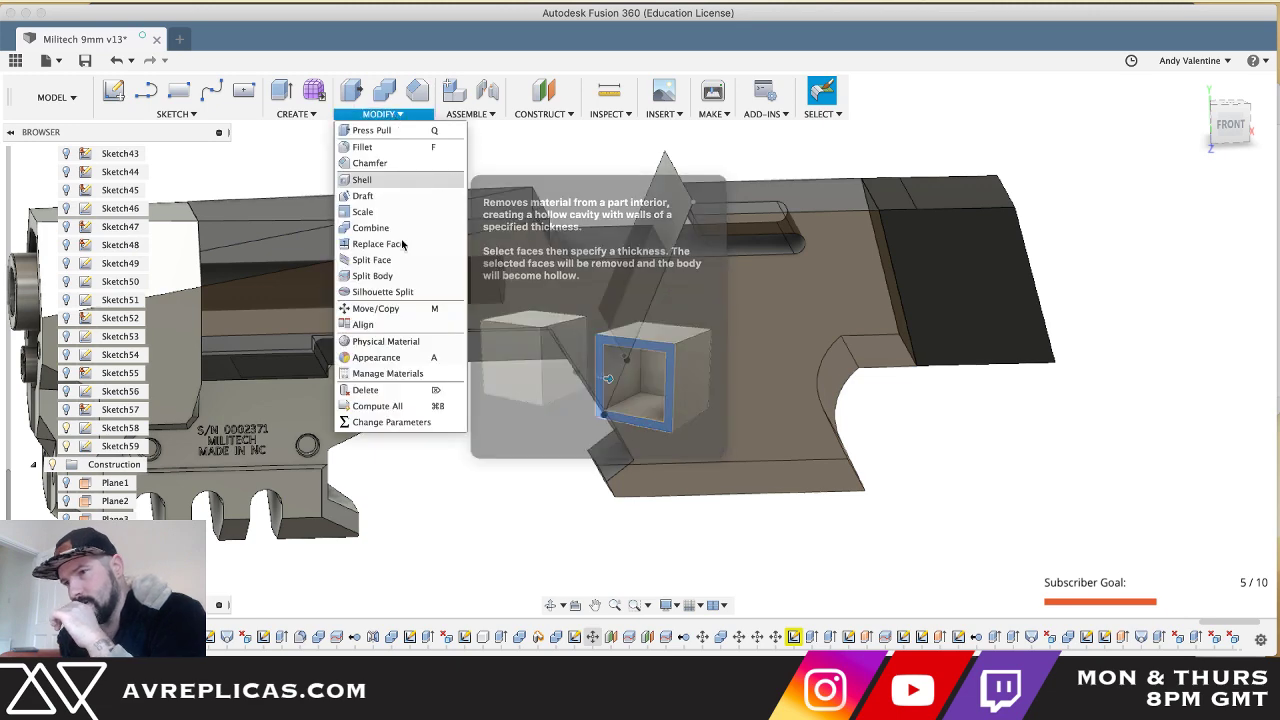
left_click(372, 276)
left_click(587, 288)
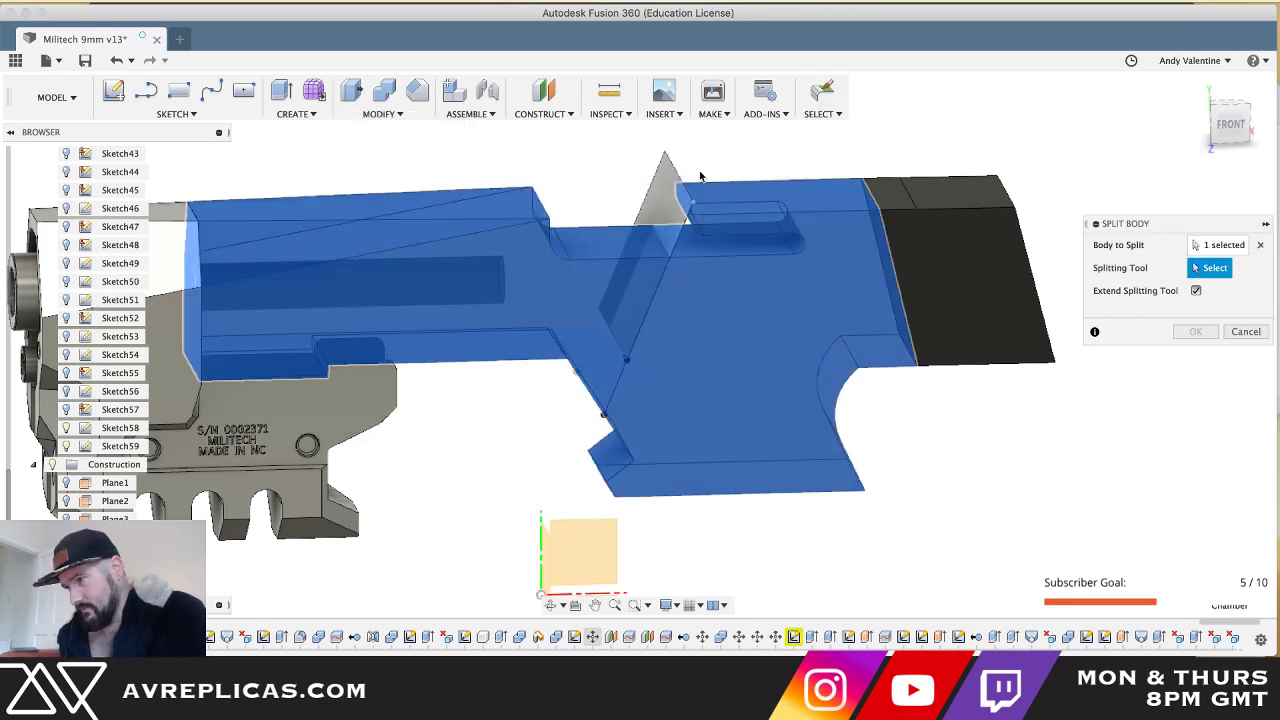
left_click(680, 195)
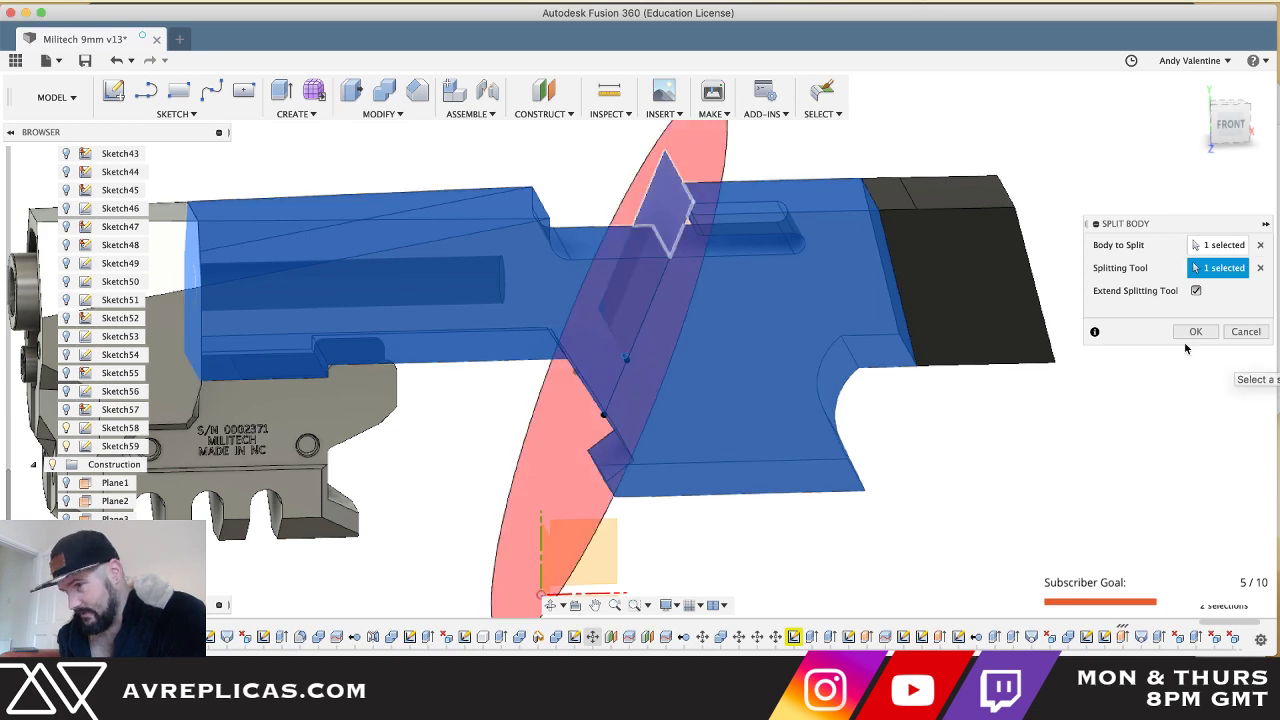
middle_click_drag(1051, 308, 1058, 309)
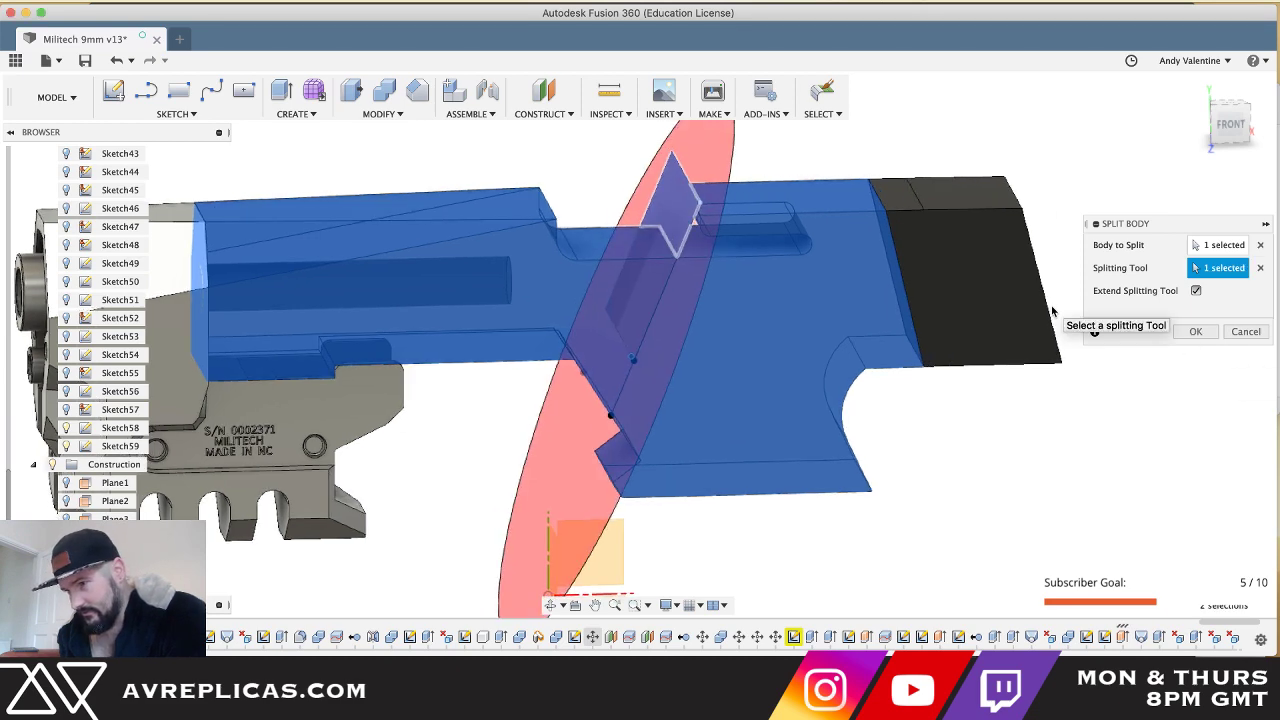
left_click(1195, 331)
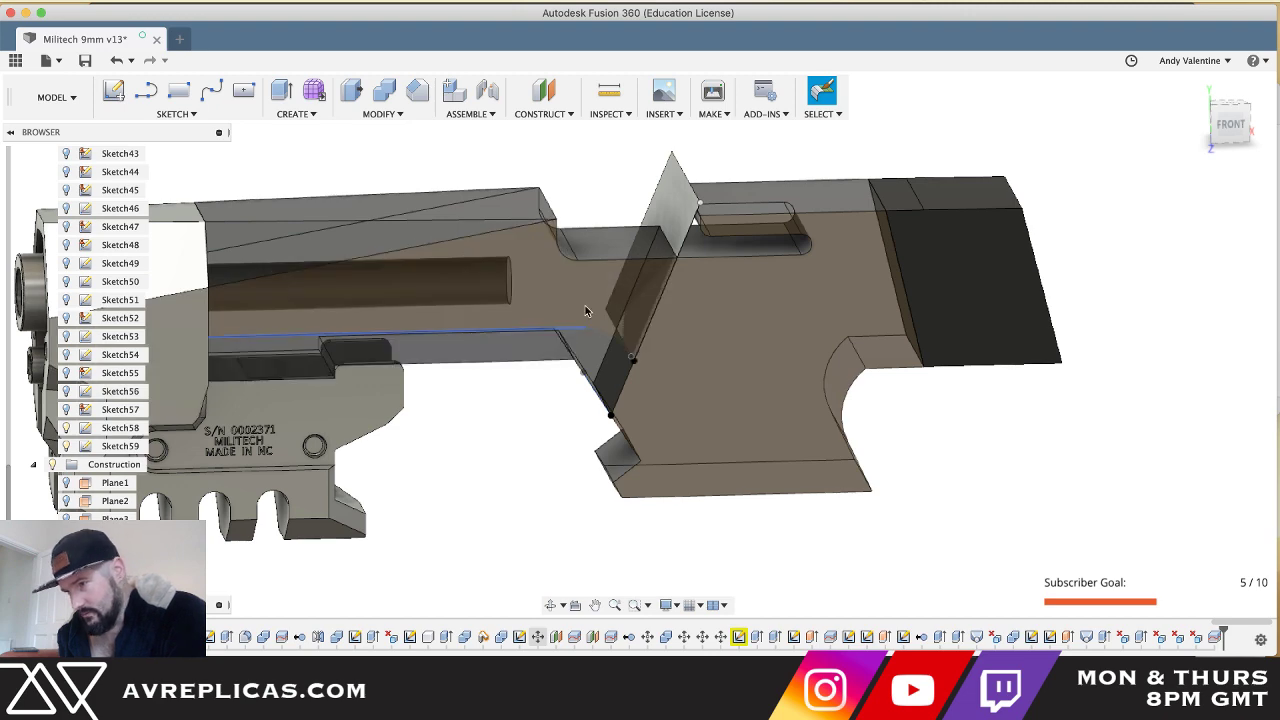
- Hide the rear Chamber body and the surface Body26 (1), and show the surface Body24 (2)
scroll(75, 500, "down", 5)
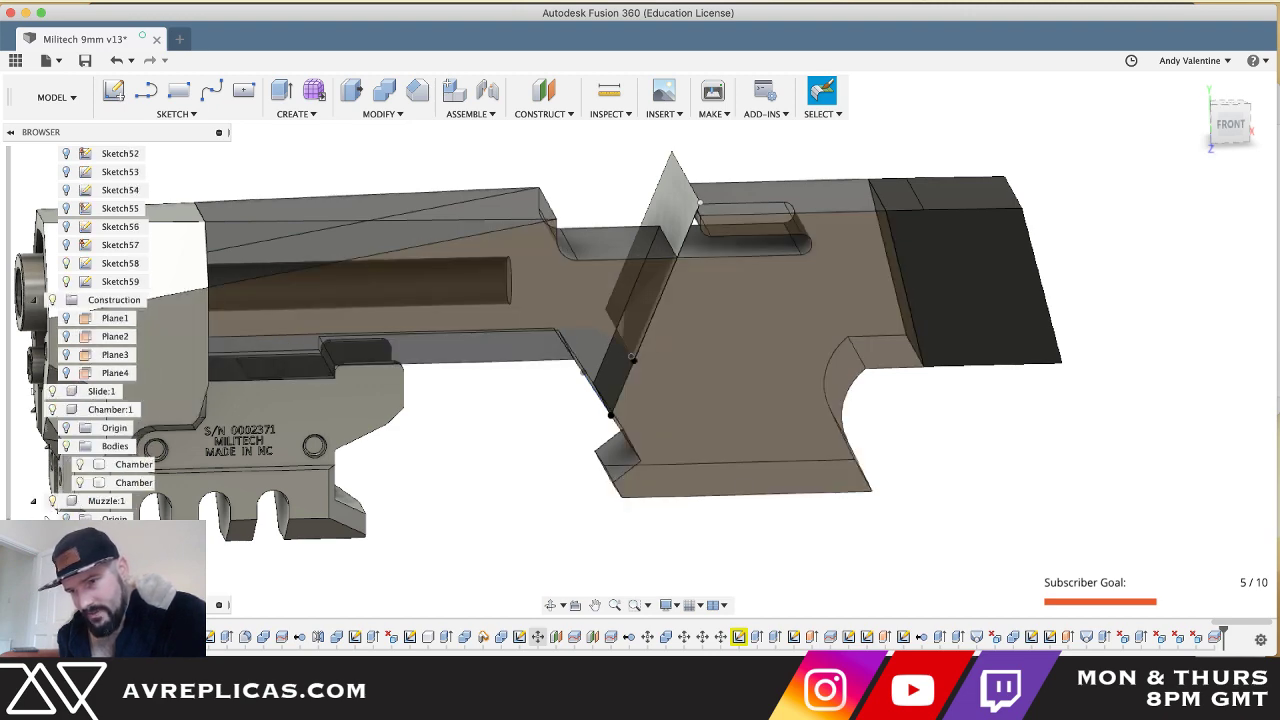
left_click(80, 464)
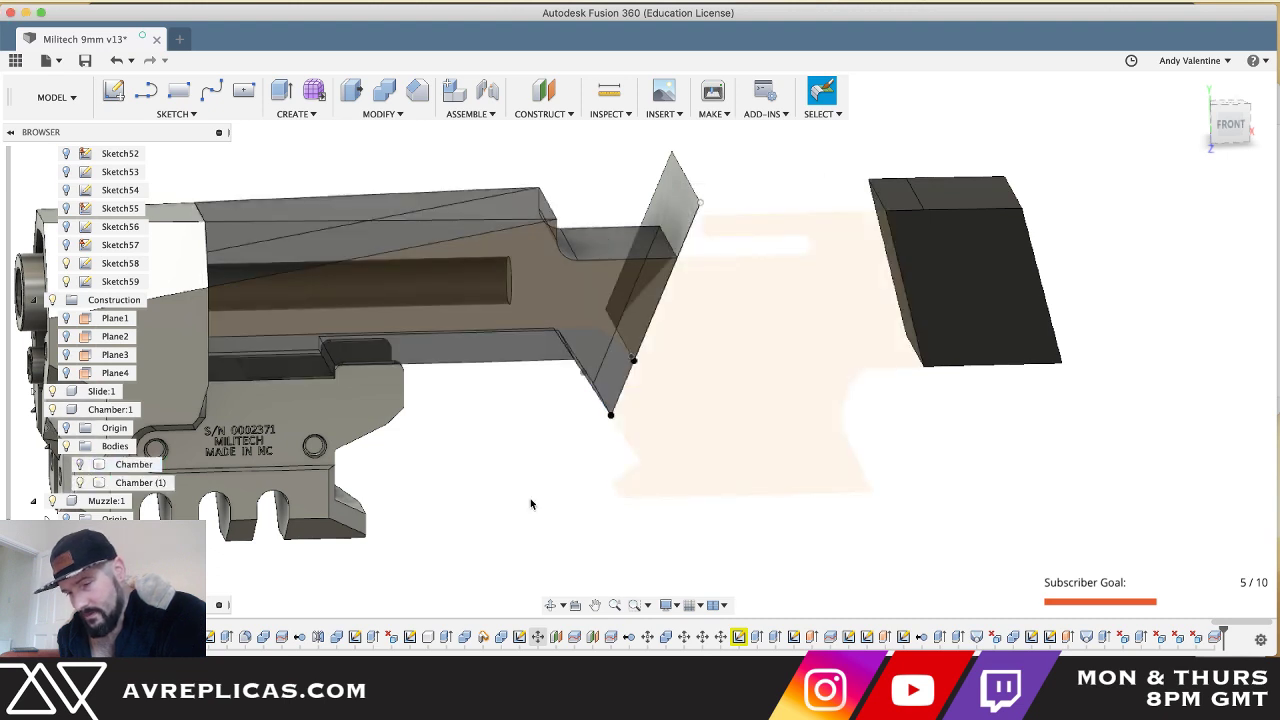
scroll(121, 261, "up", 15)
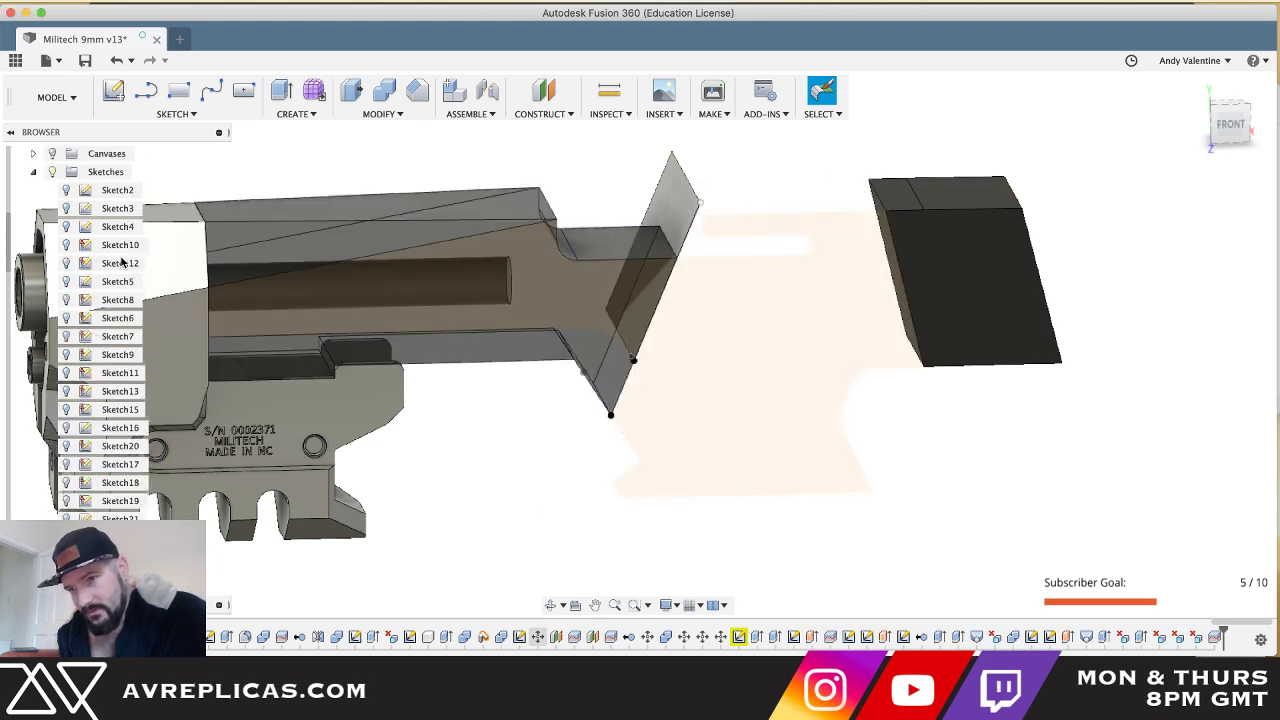
scroll(121, 261, "up", 4)
left_click(66, 264)
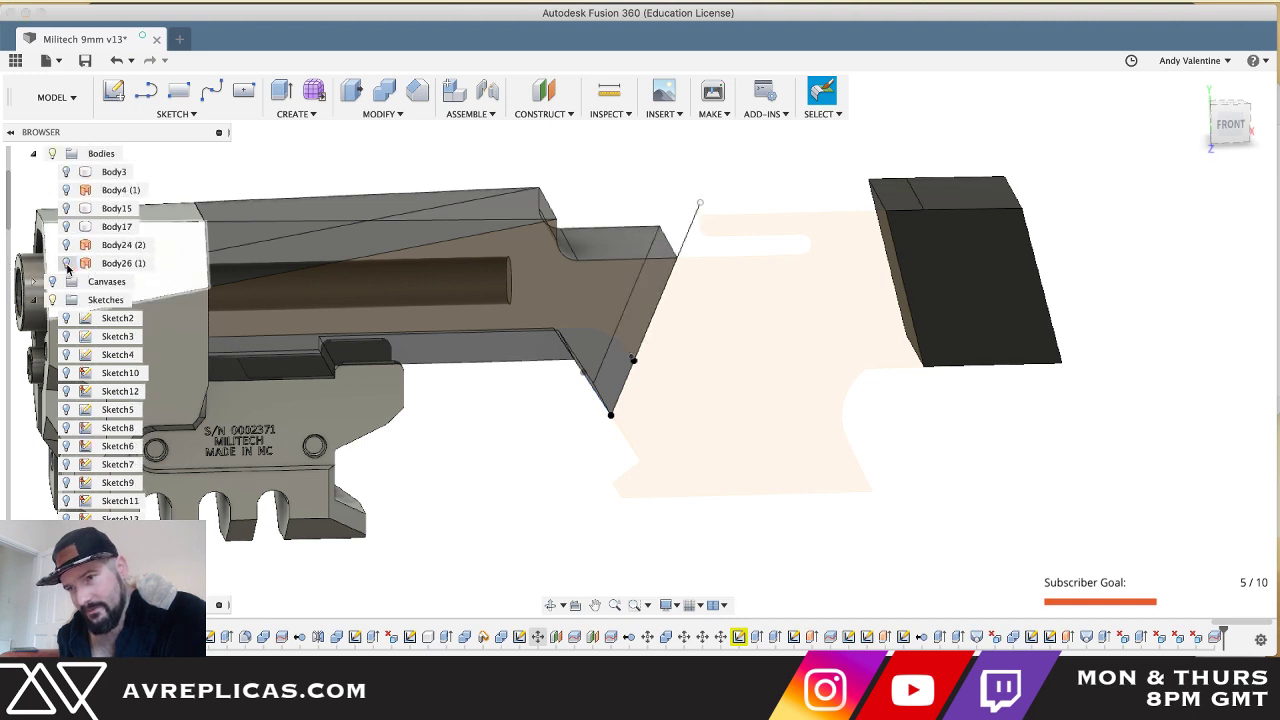
left_click(66, 246)
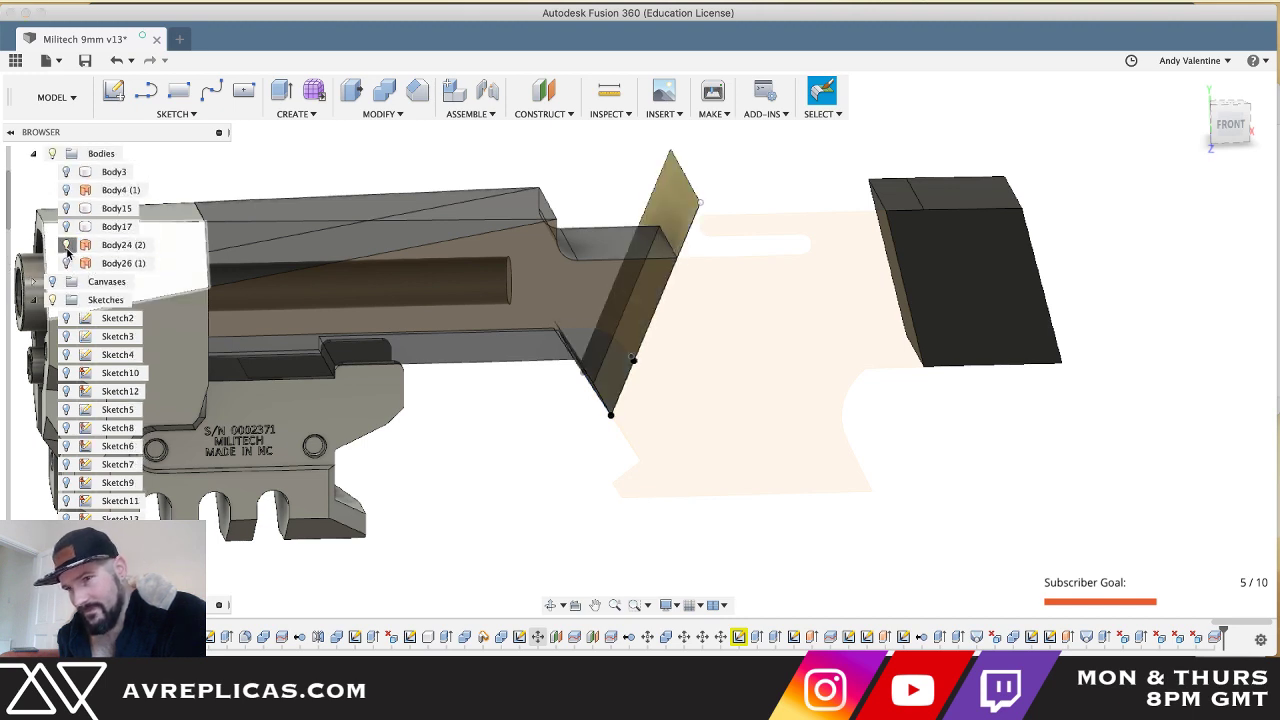
- Hide the surface Body24 (2) and Sketch59 so only the solid bodies around the Chamber remain displayed
left_click(66, 246)
left_click(66, 246)
left_click(66, 246)
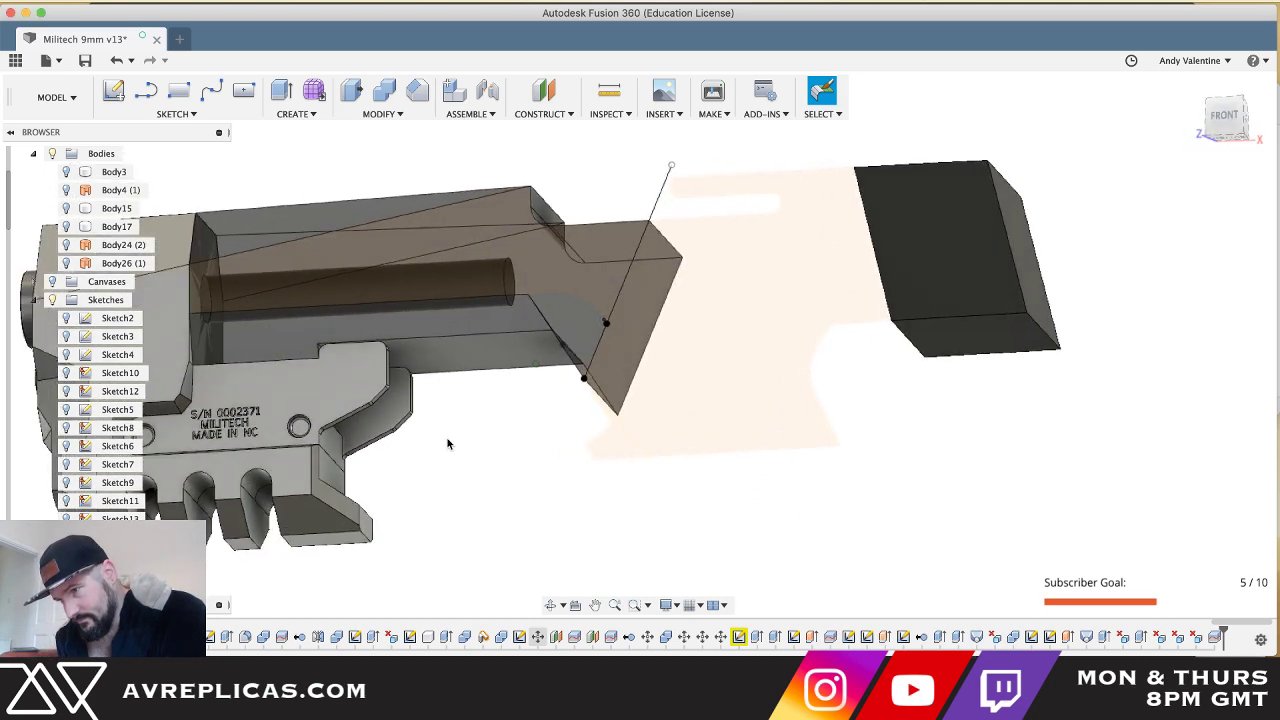
scroll(88, 455, "down", 15)
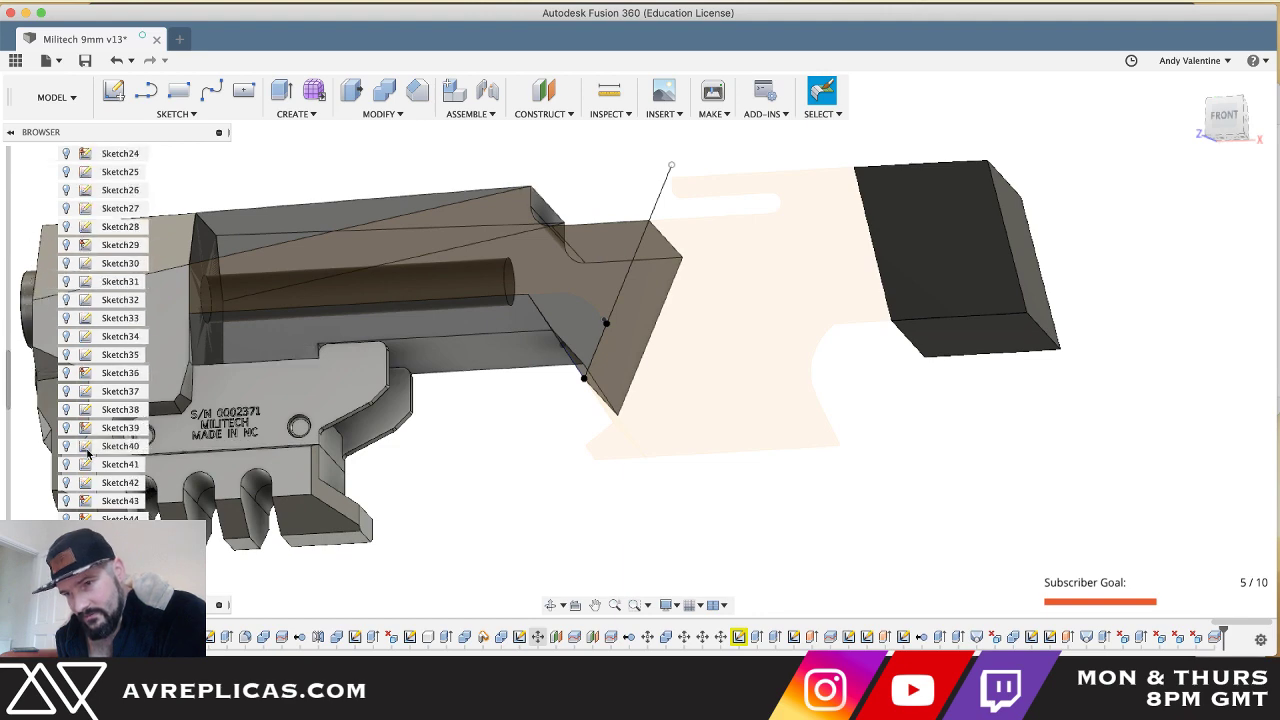
scroll(88, 455, "down", 5)
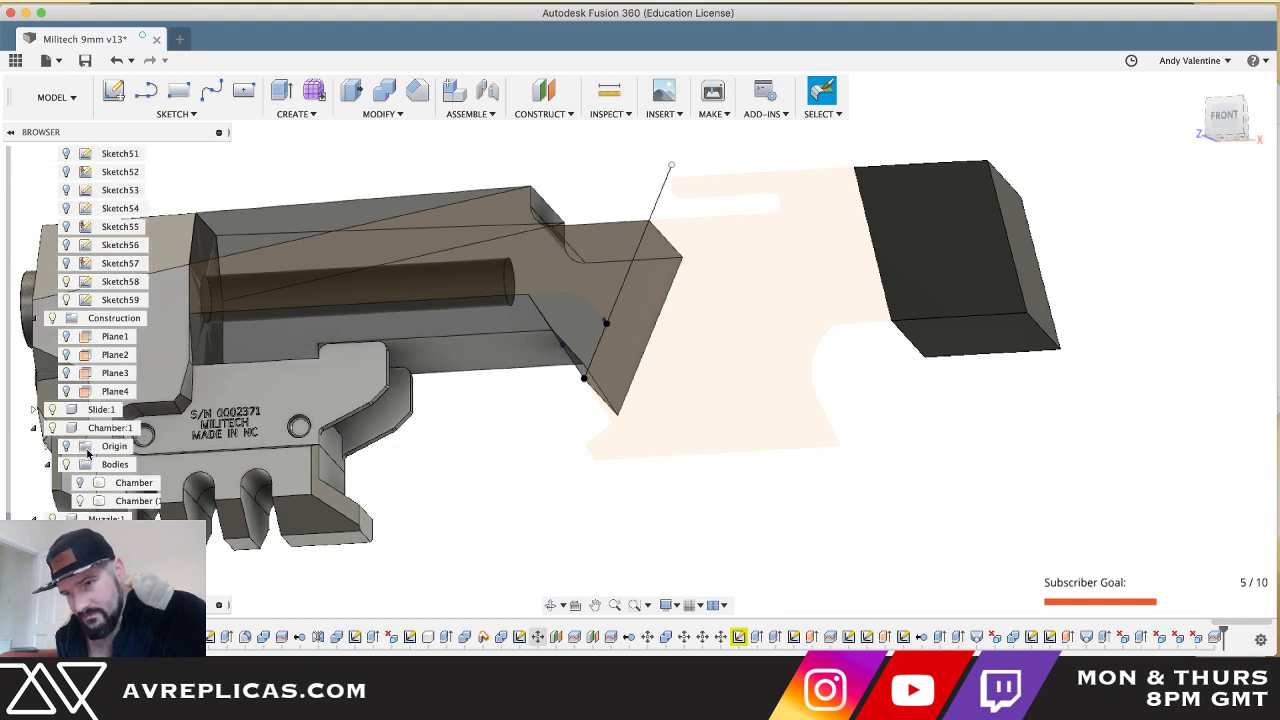
left_click(66, 299)
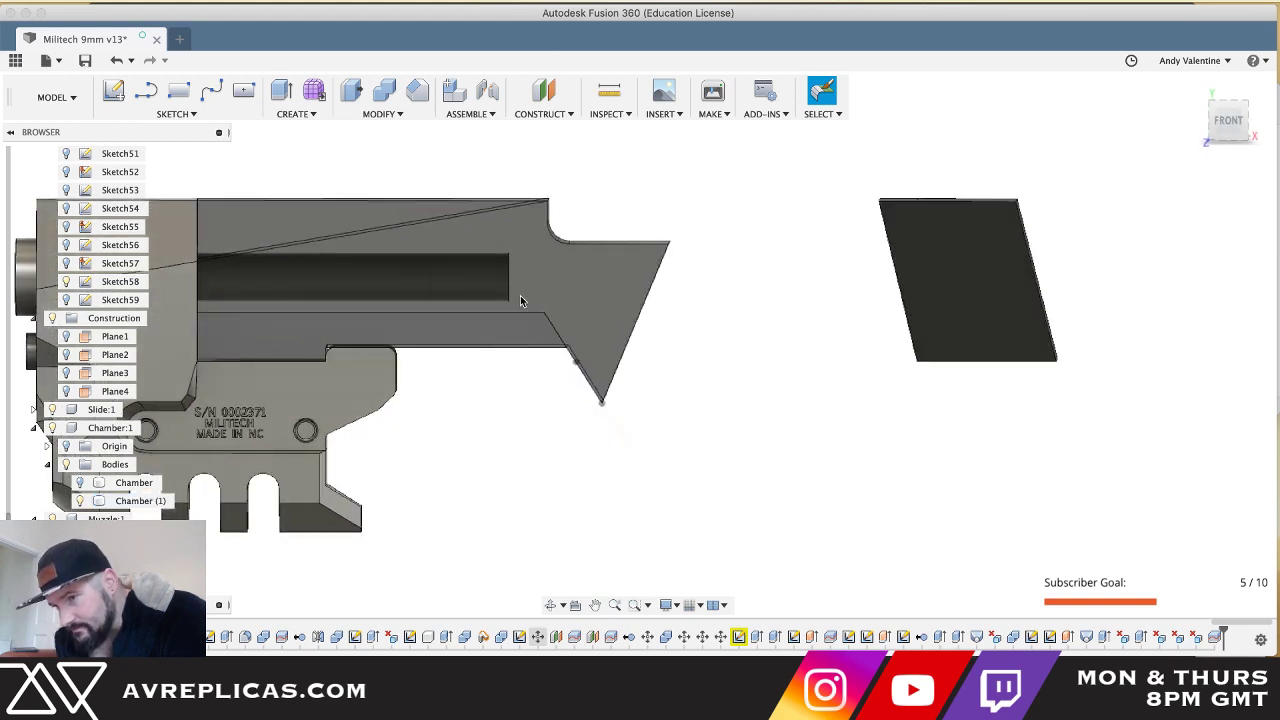
- Create an offset plane from the vertical face above the Chamber's concave fillet, moved slightly inward into the body
middle_click_drag(514, 366, 513, 370, "shift")
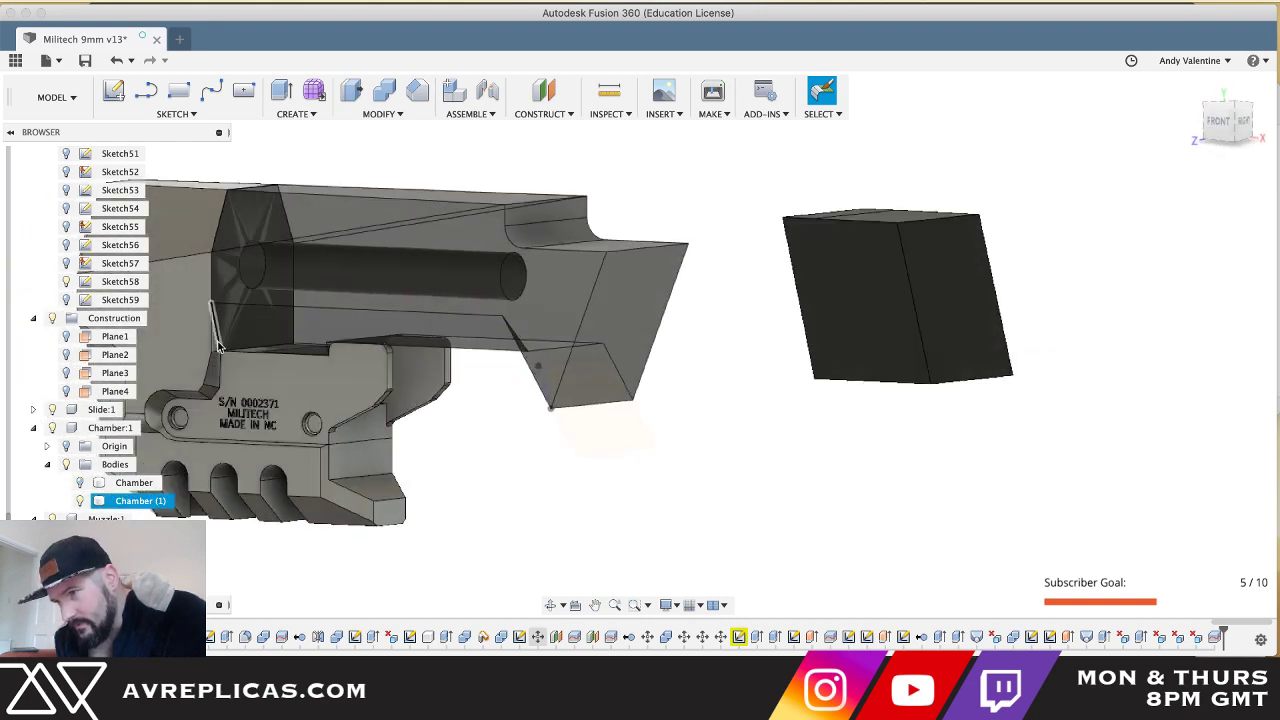
middle_click_drag(217, 344, 217, 344, "shift")
left_click(526, 216)
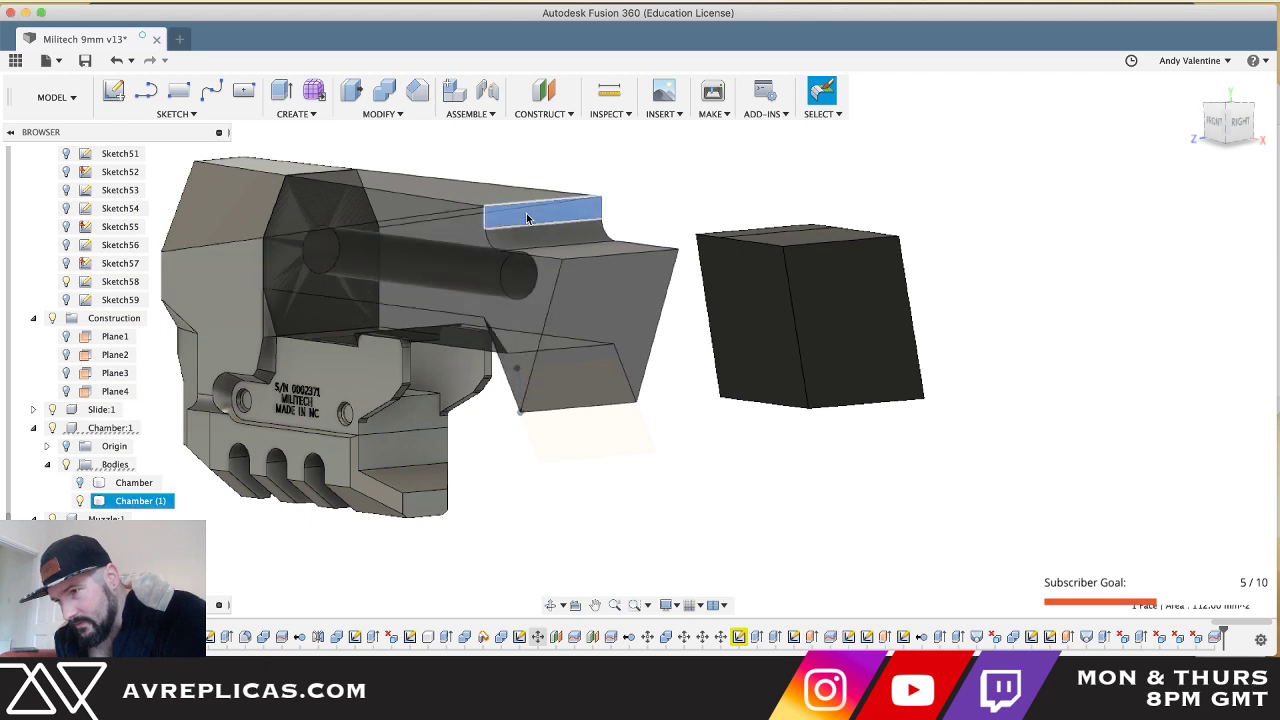
right_click(526, 213)
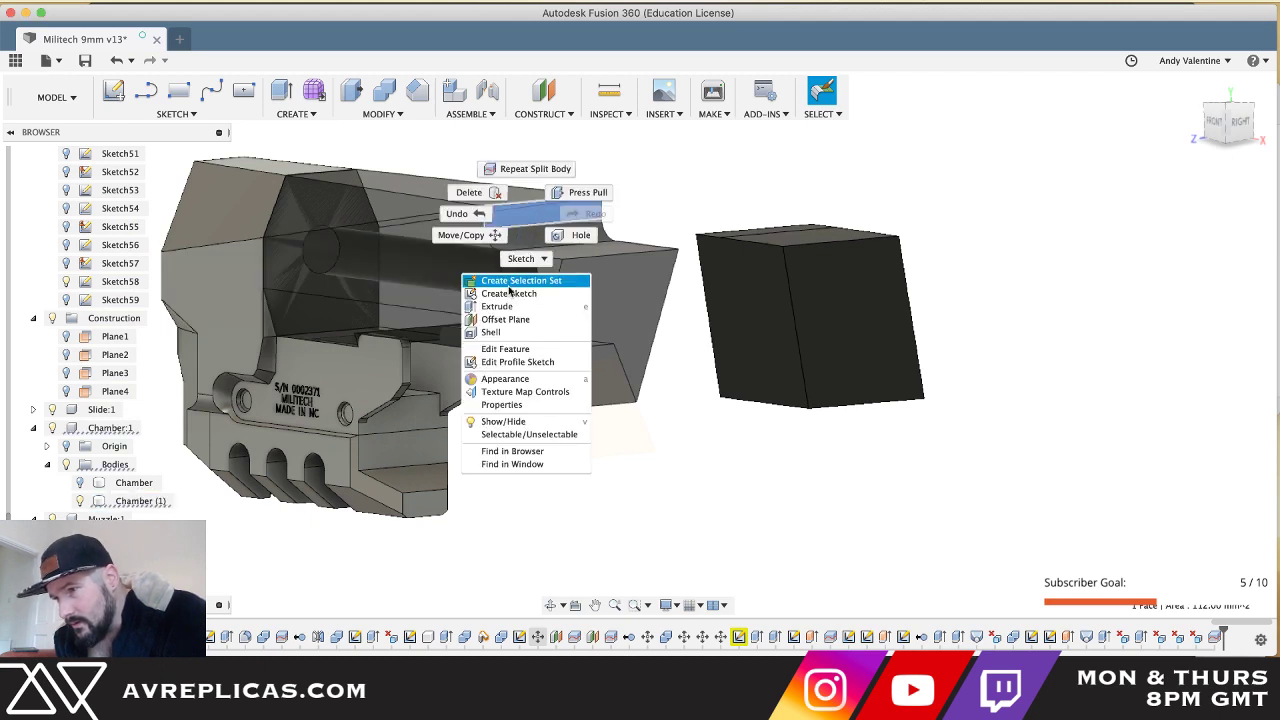
left_click(491, 320)
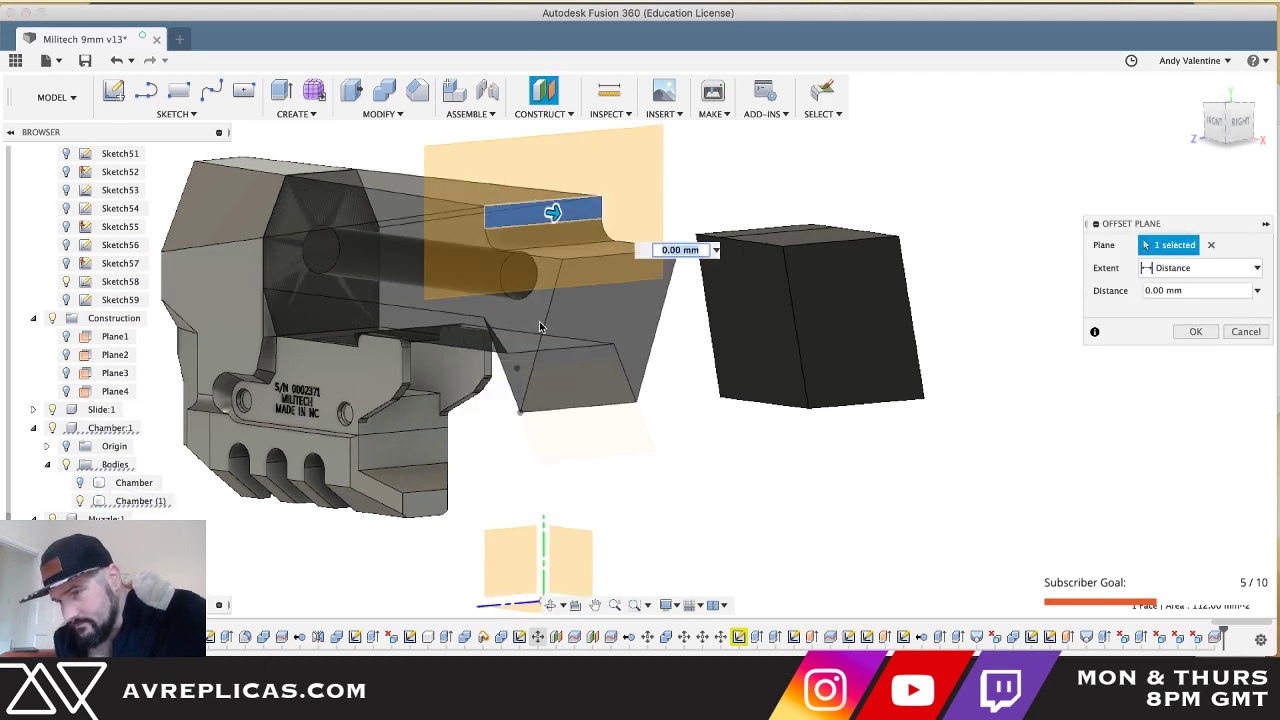
middle_click_drag(539, 323, 539, 323, "shift")
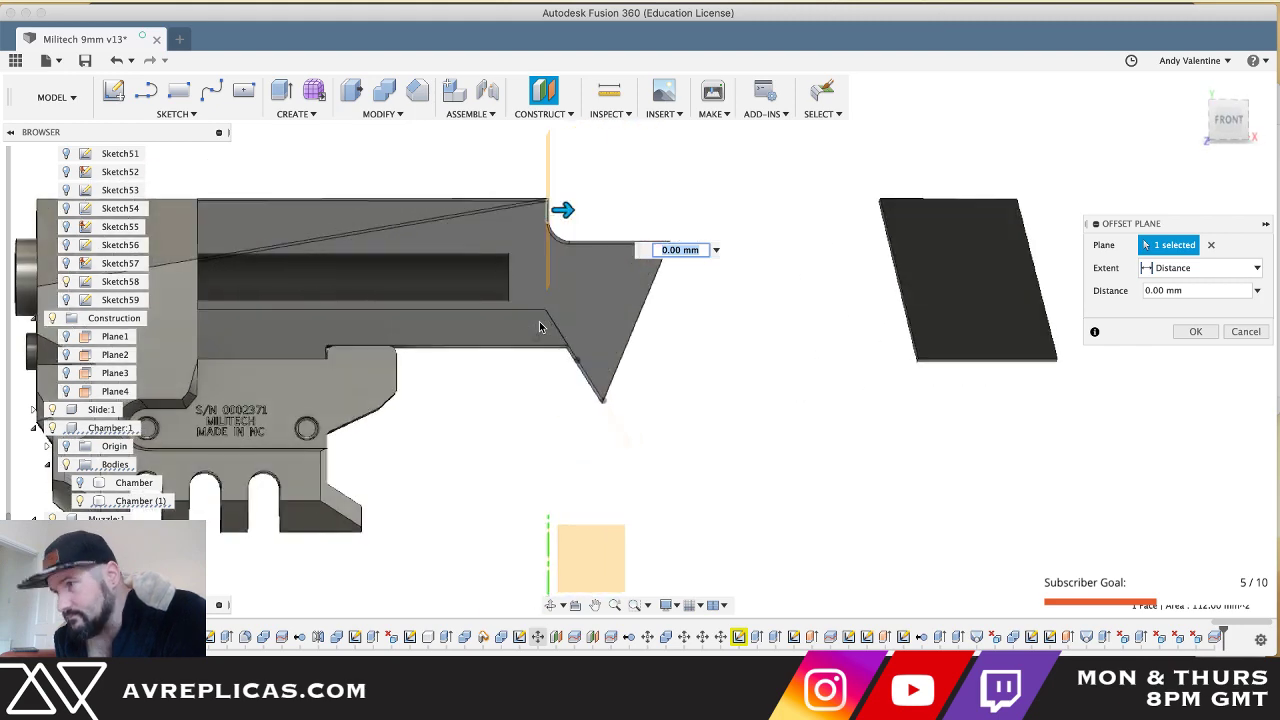
left_click(1229, 124)
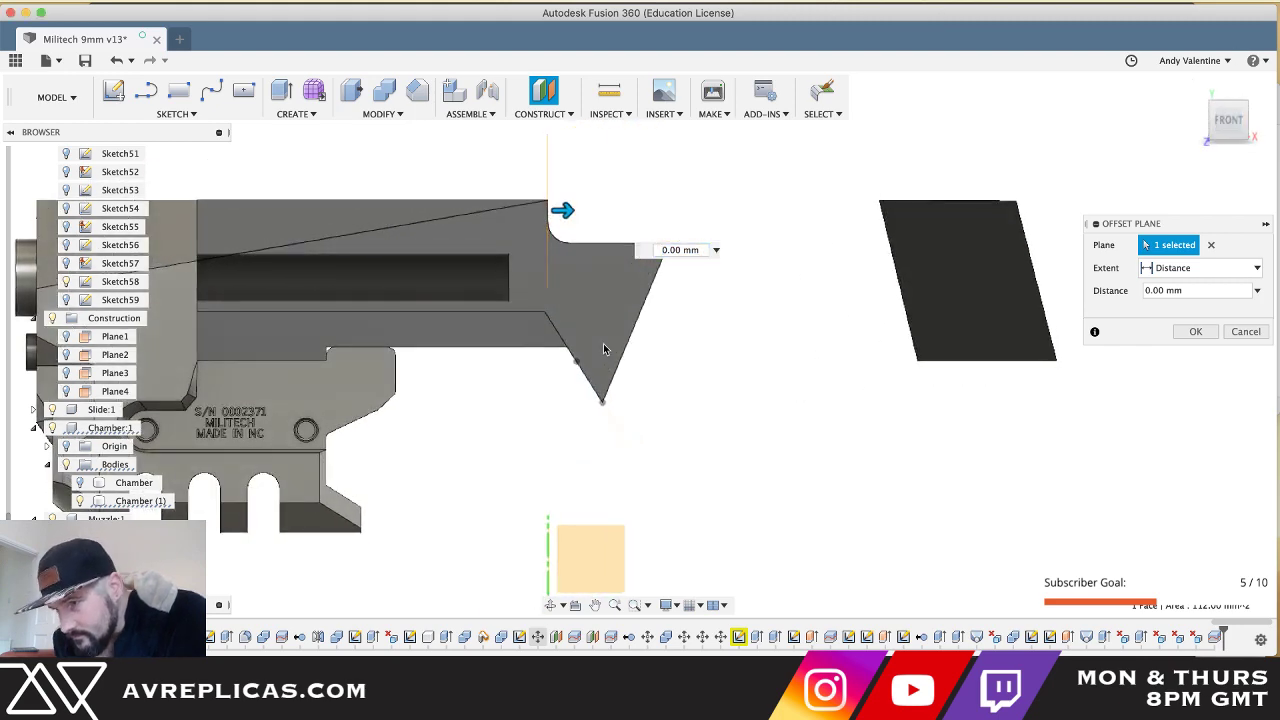
scroll(603, 346, "up", 5)
middle_click_drag(603, 346, 603, 346)
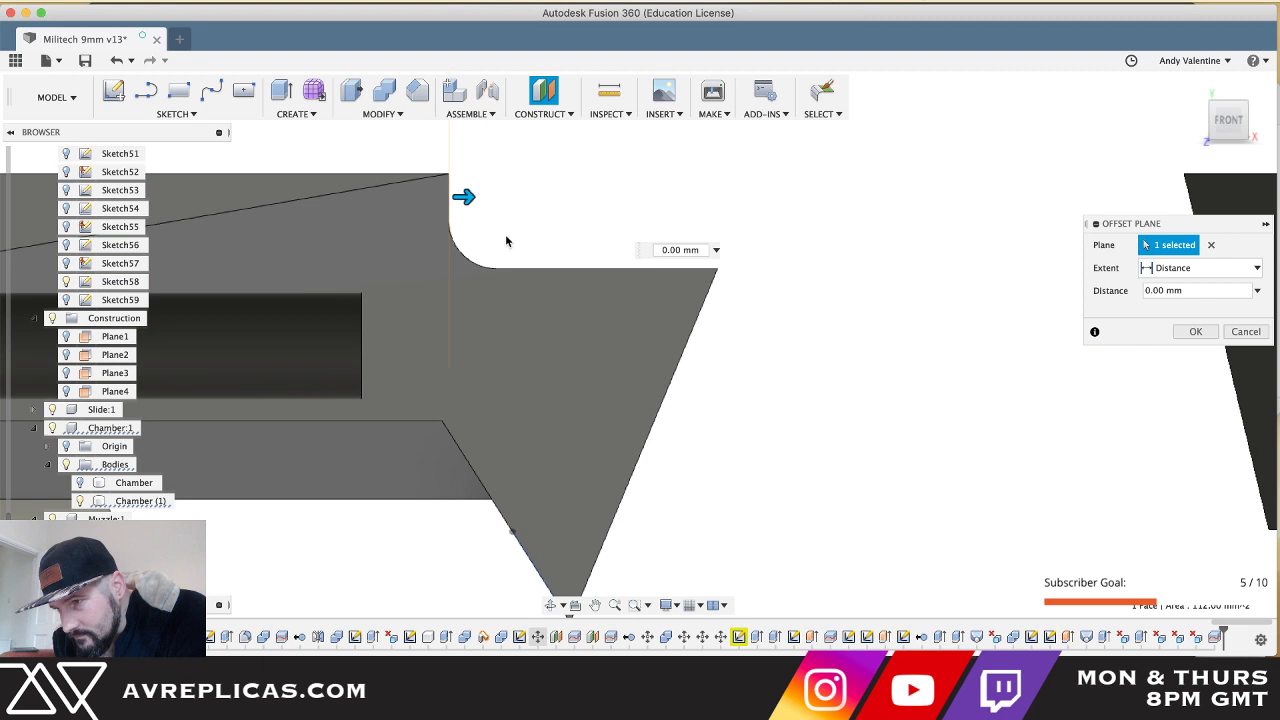
left_click_drag(466, 193, 459, 192)
key("Return")
middle_click_drag(458, 192, 460, 191, "shift")
left_click(460, 191)
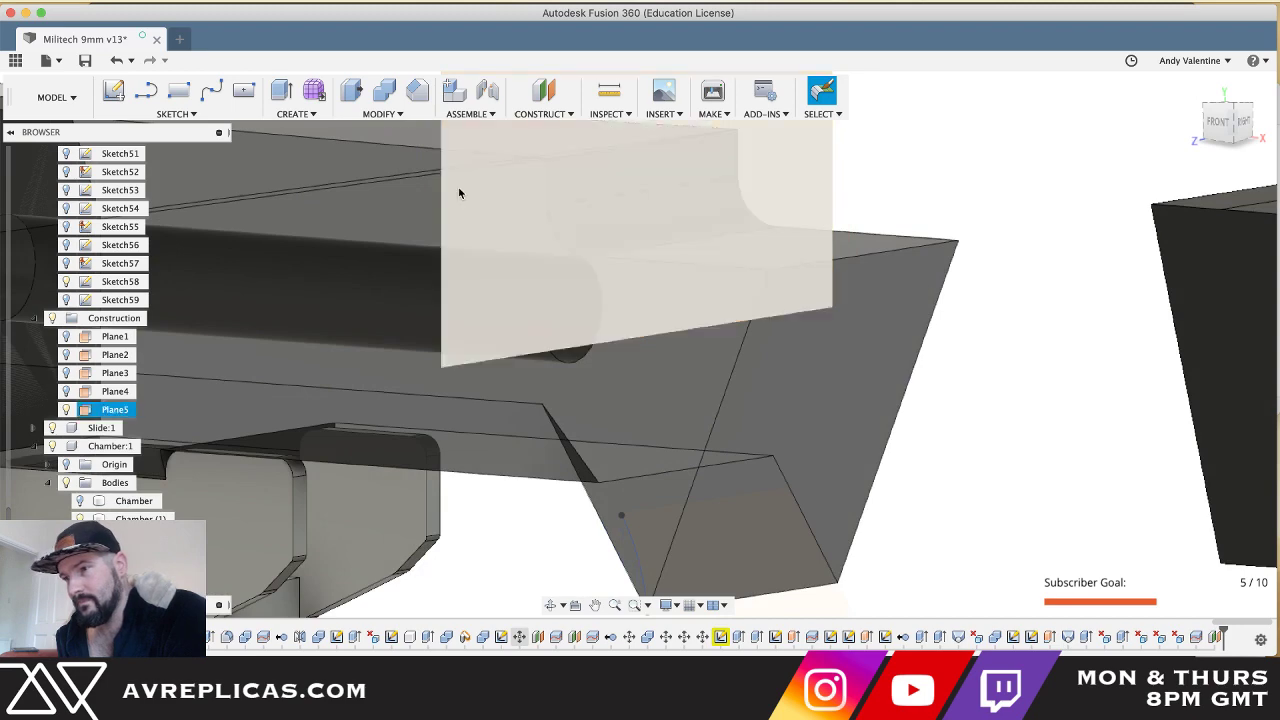
- Split the front Chamber (1) body with the new offset plane and hide the resulting rear piece
left_click(381, 113)
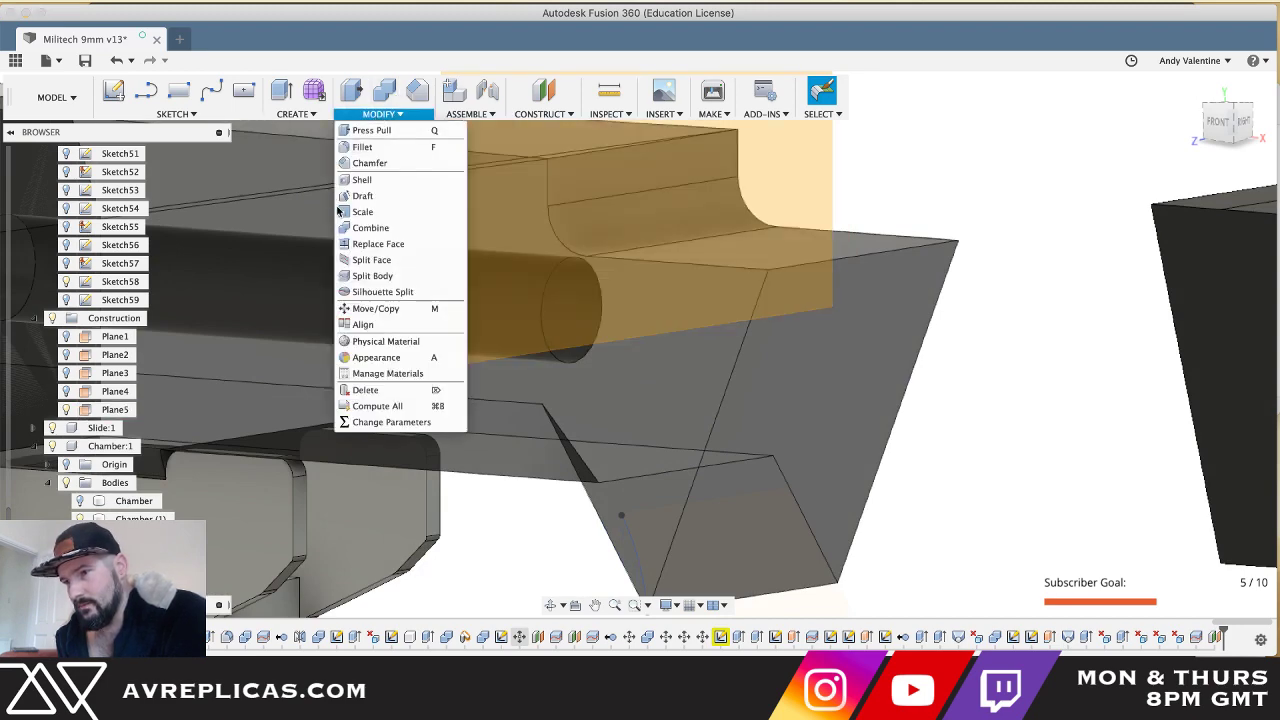
left_click(372, 275)
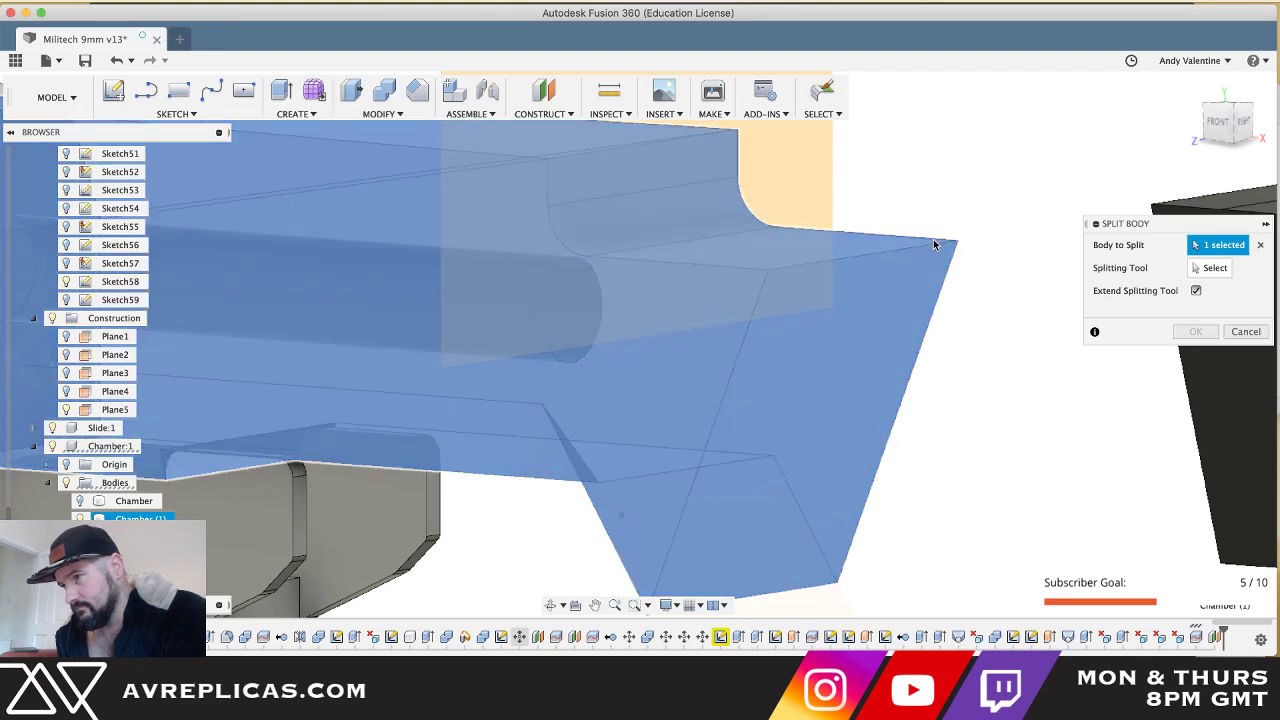
left_click(1212, 268)
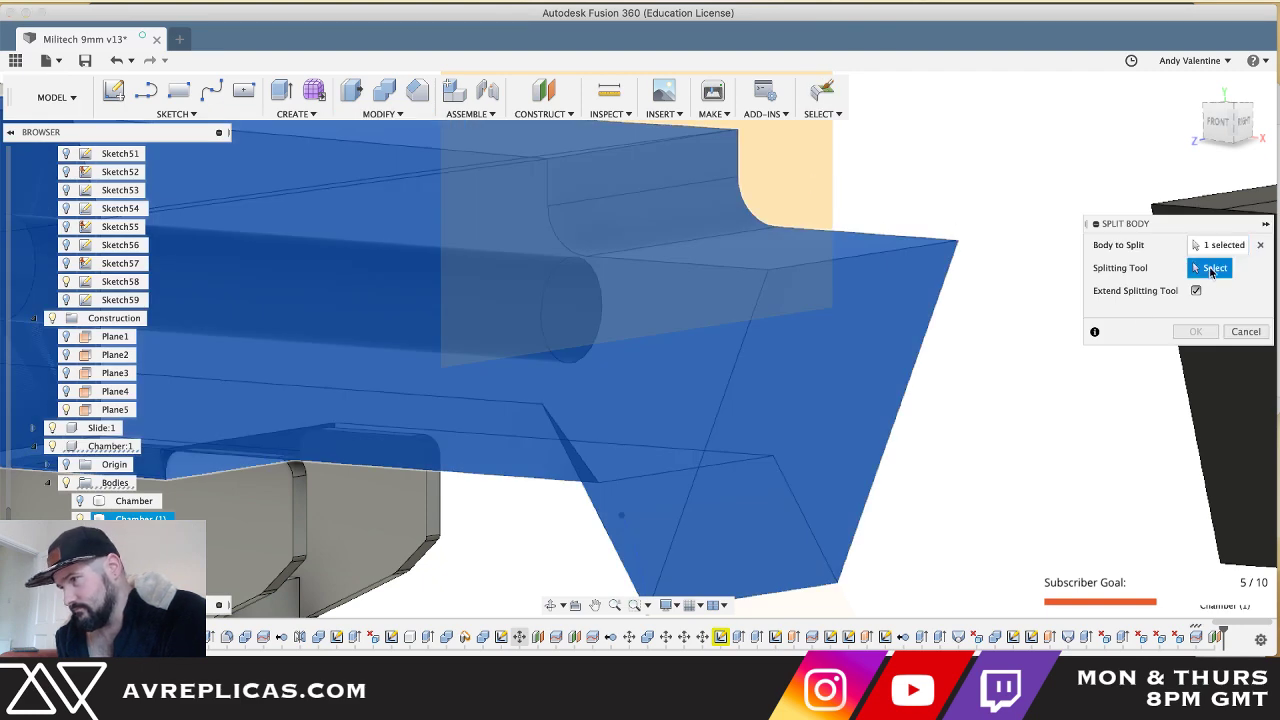
left_click(826, 168)
key("Return")
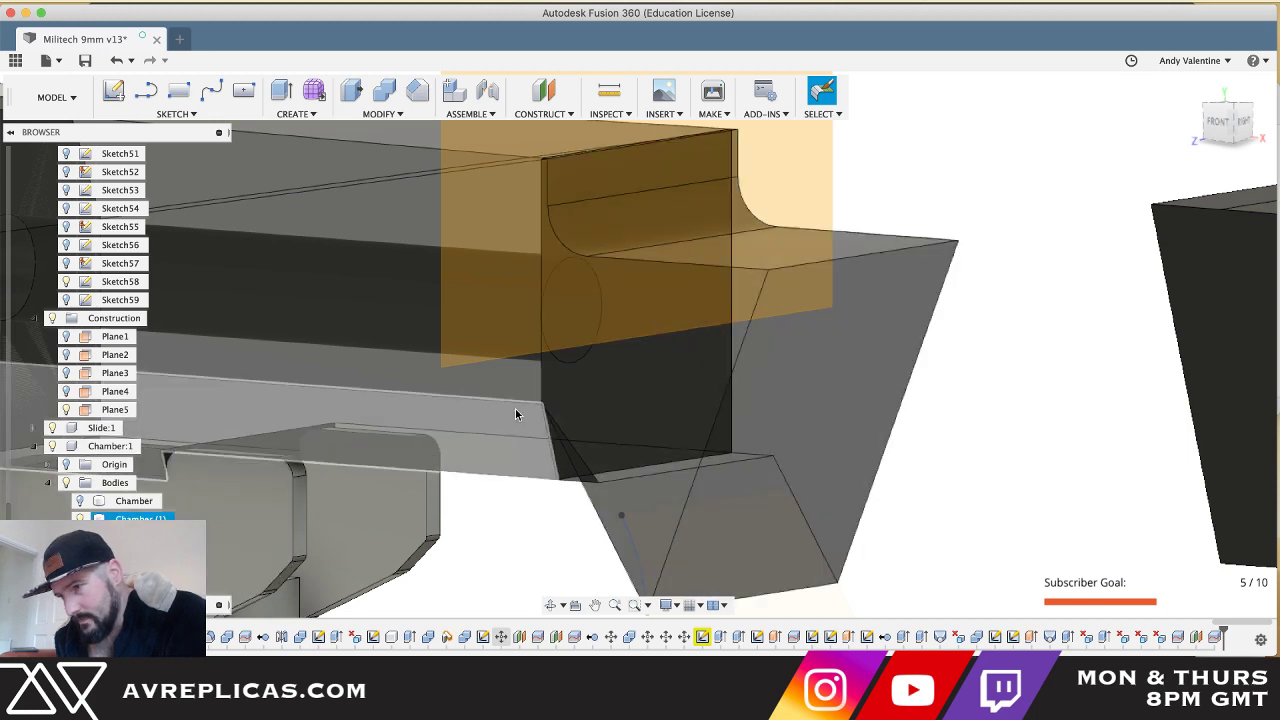
left_click(80, 537)
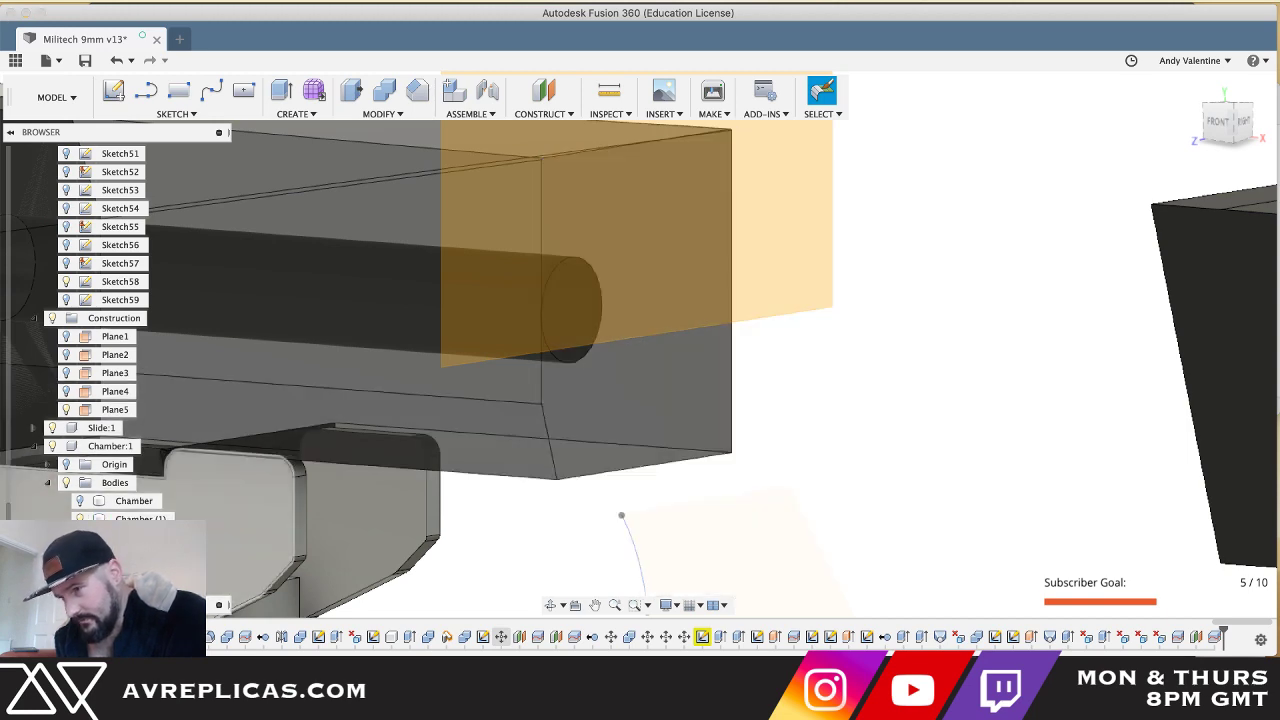
- Start a line sketch on the Chamber's cut end face, hide the Slide component and face the sketch squarely
middle_click_drag(591, 486, 590, 484, "shift")
key("l")
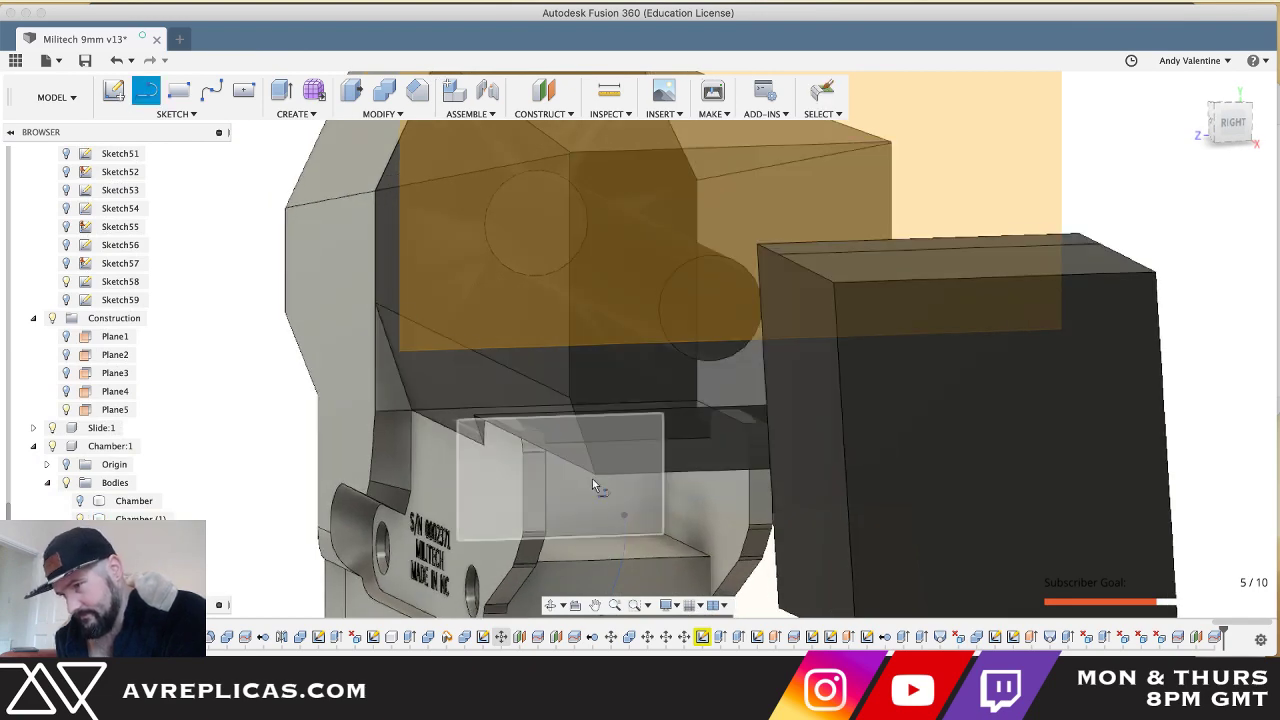
left_click(632, 393)
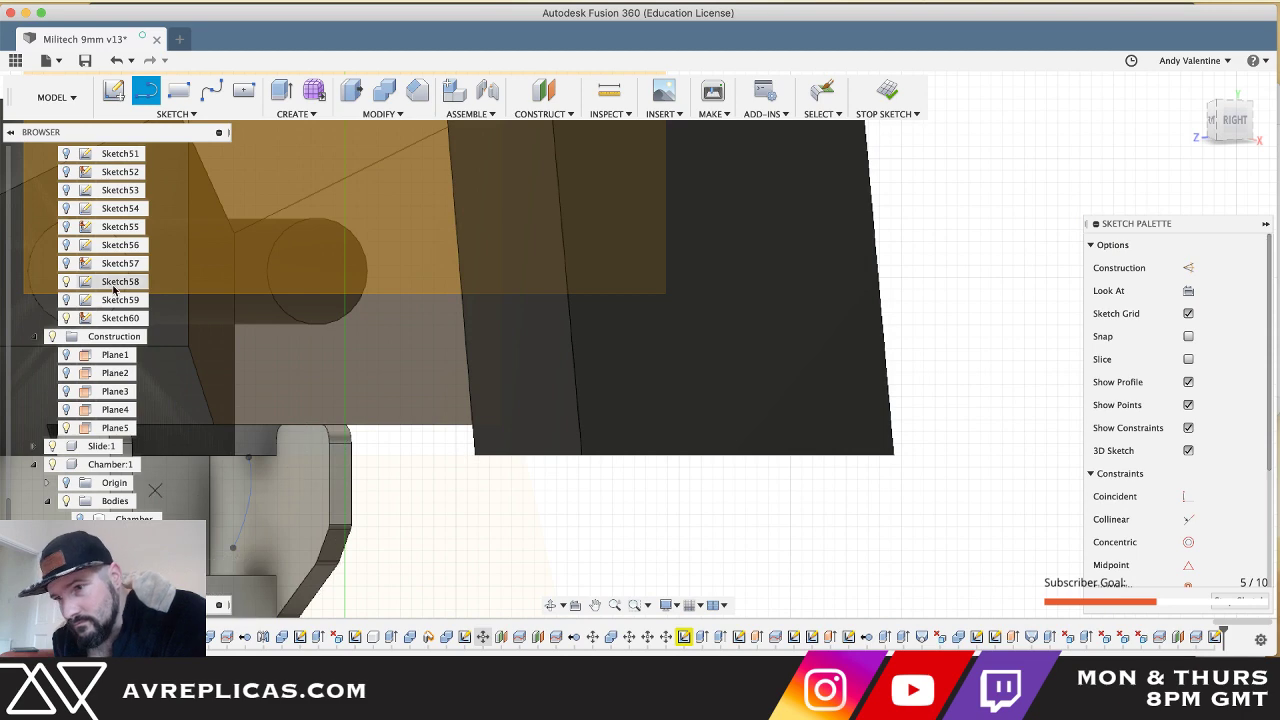
left_click(53, 446)
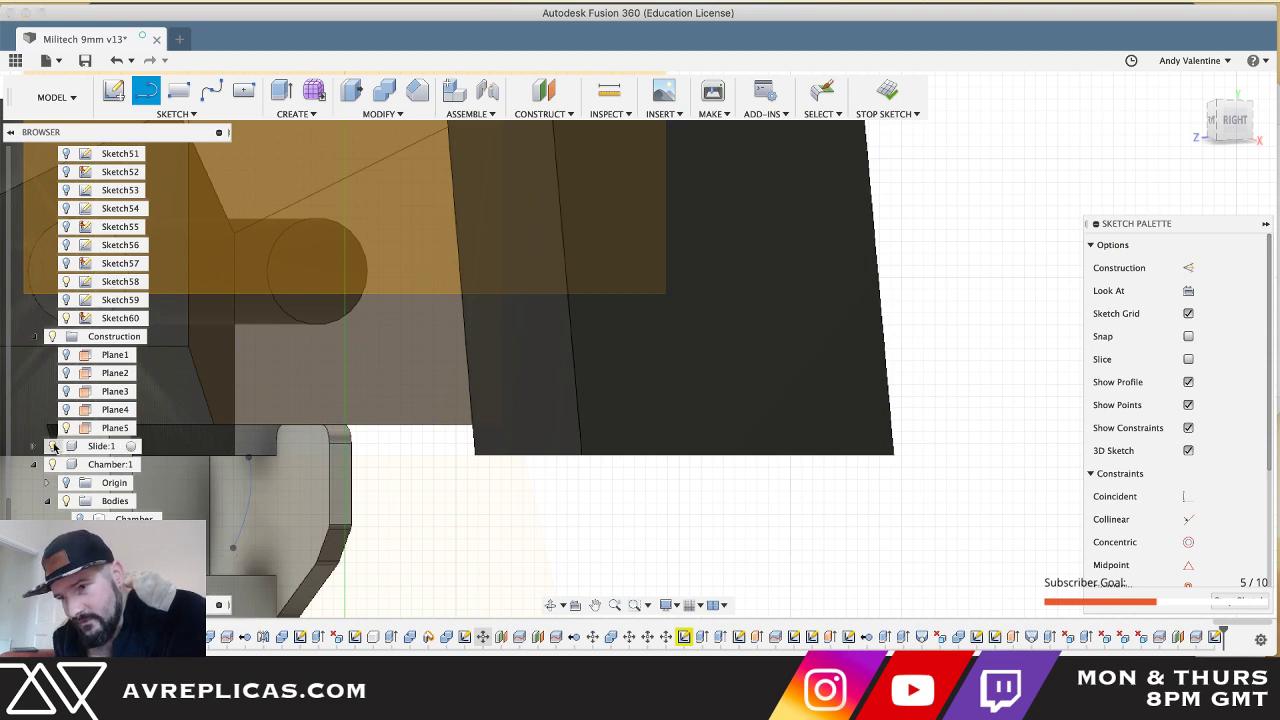
left_click_drag(1234, 113, 1215, 110)
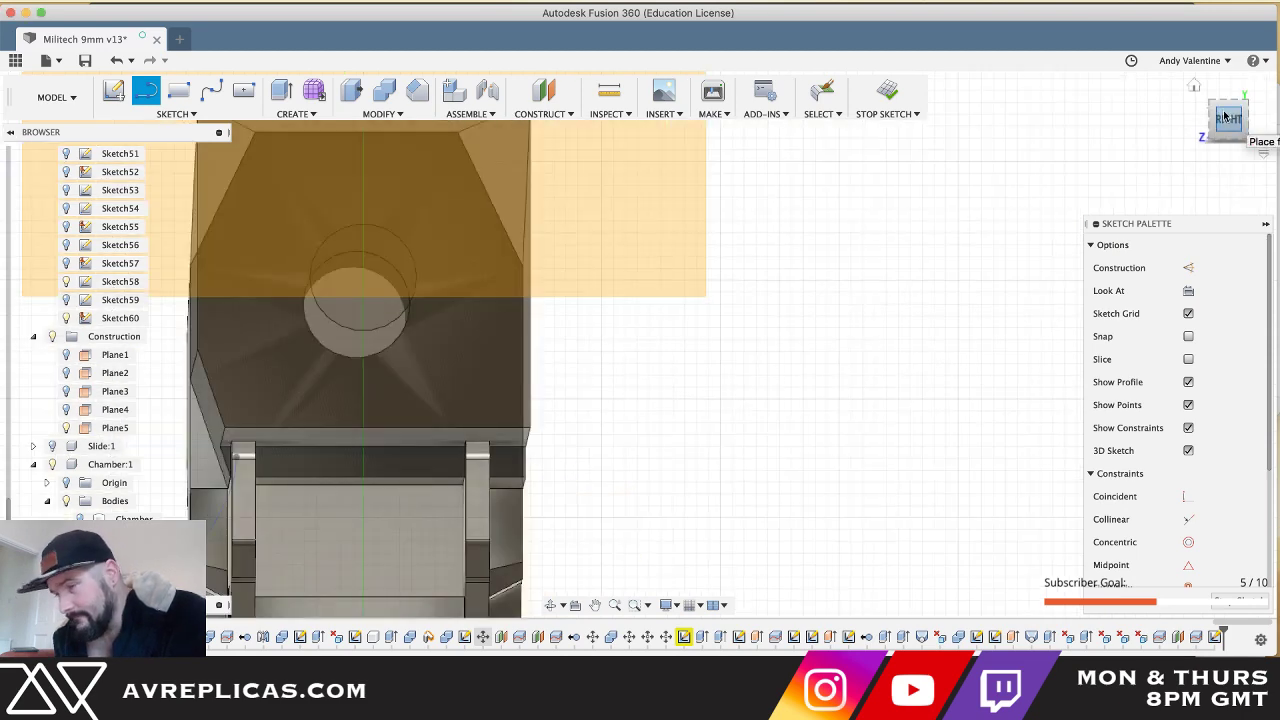
left_click(1226, 118)
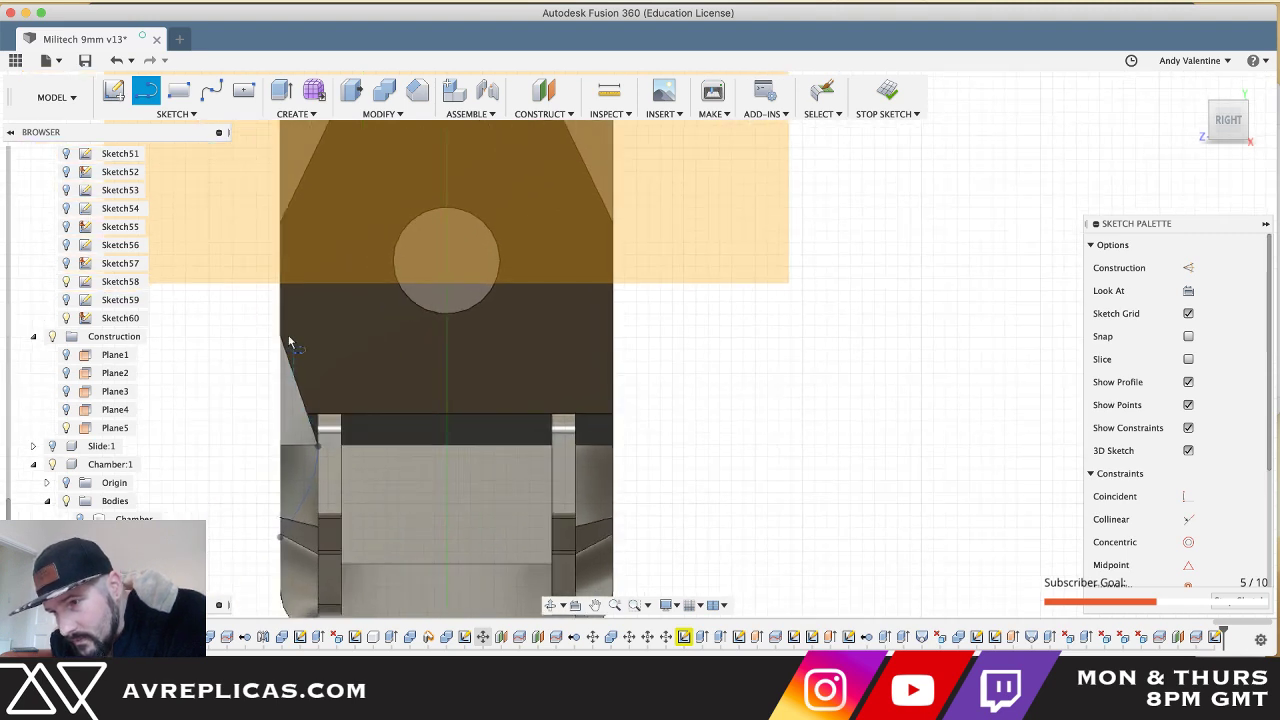
left_click(317, 446)
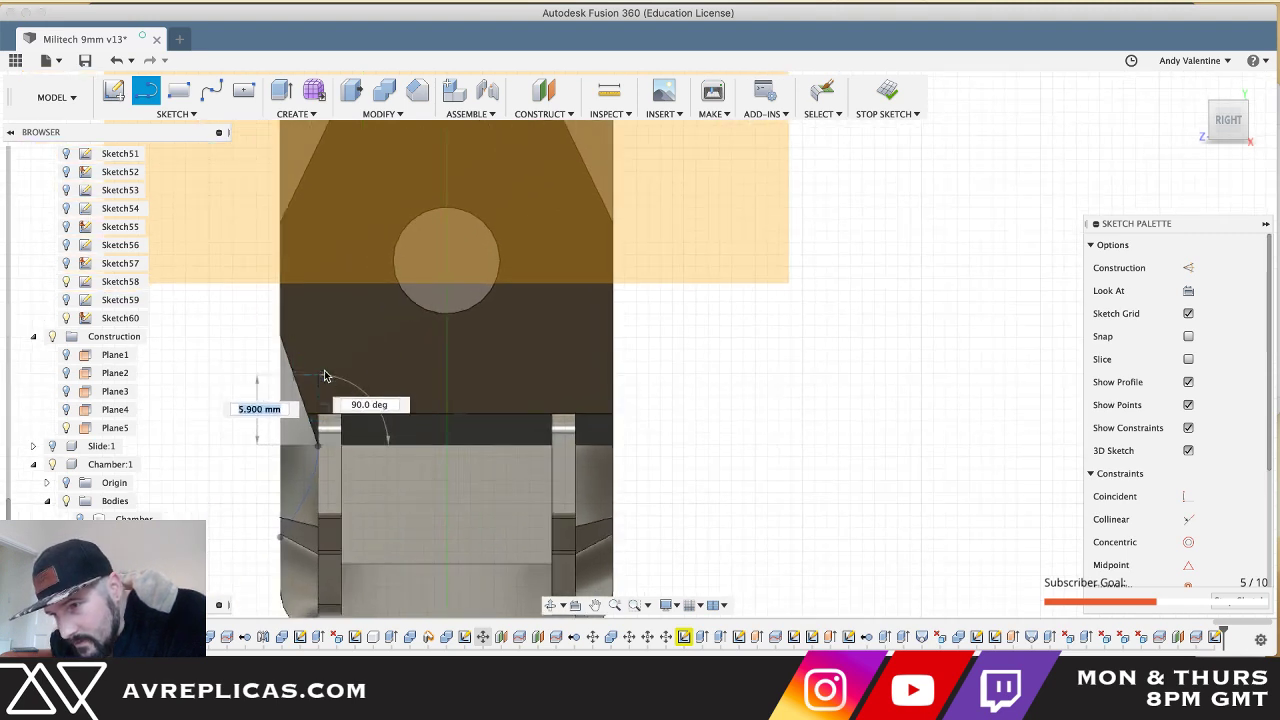
left_click(318, 316)
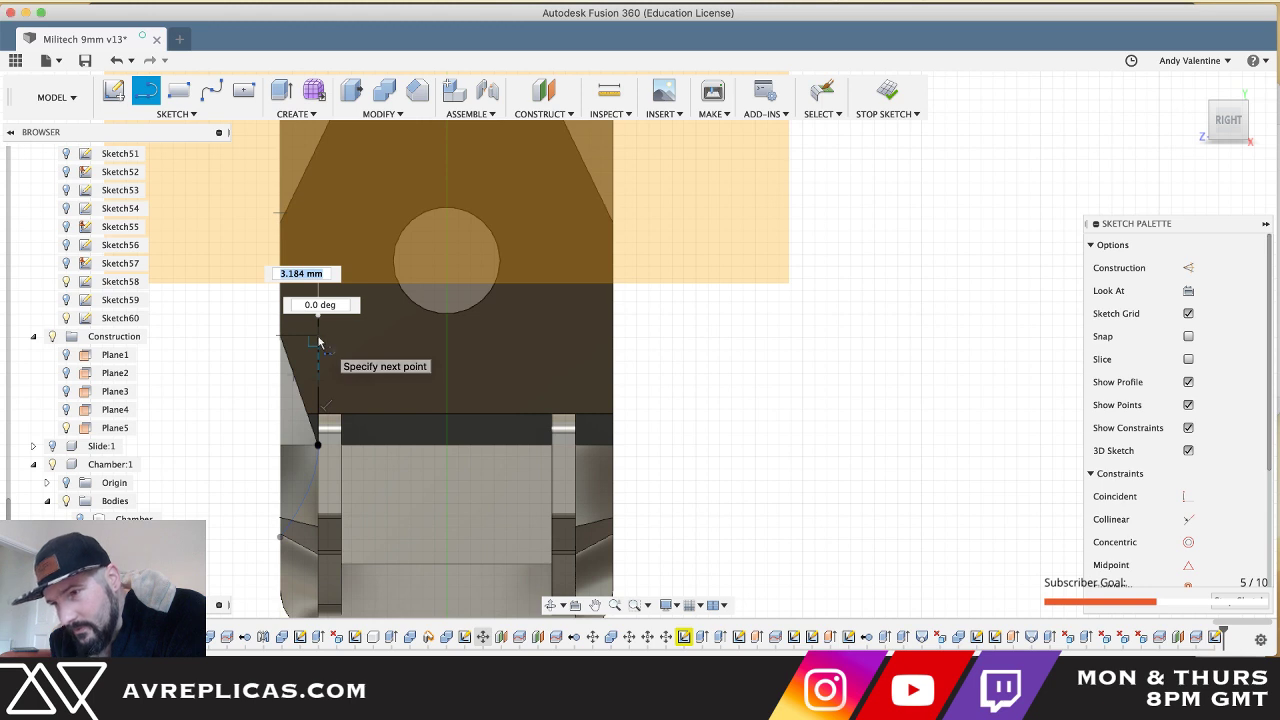
key("Escape")
left_click(318, 340)
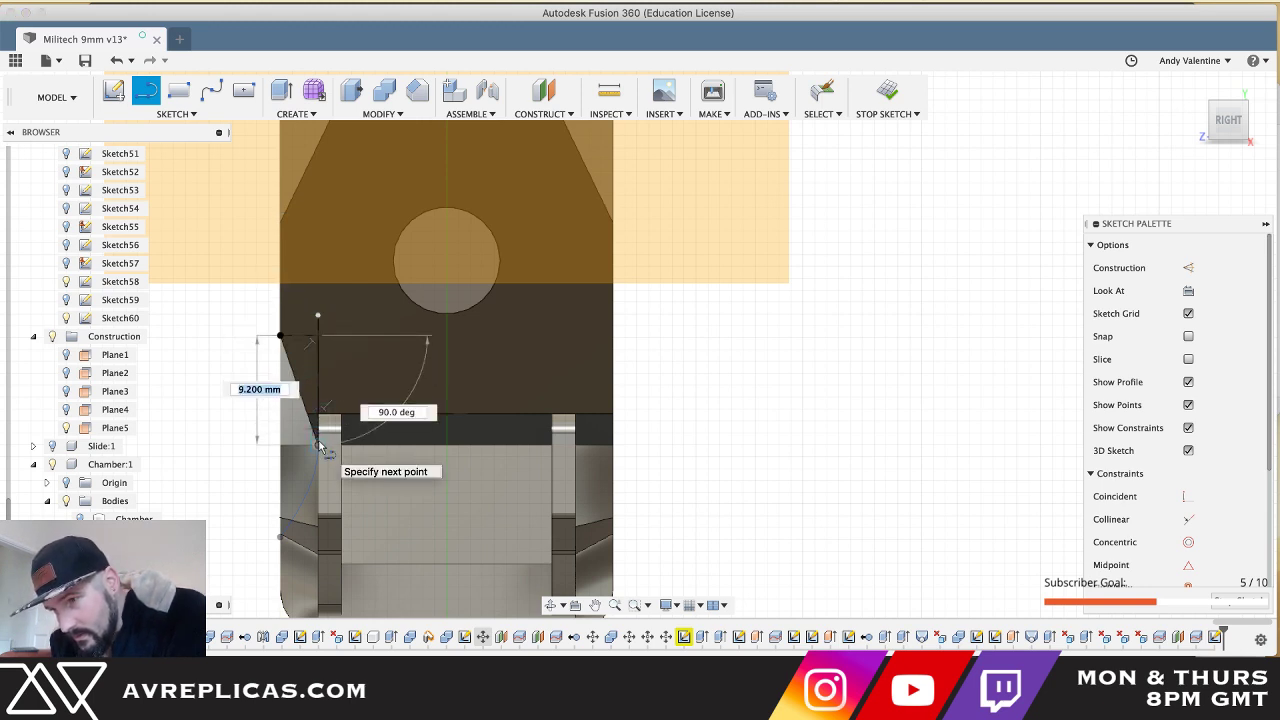
middle_click_drag(319, 446, 319, 446, "shift")
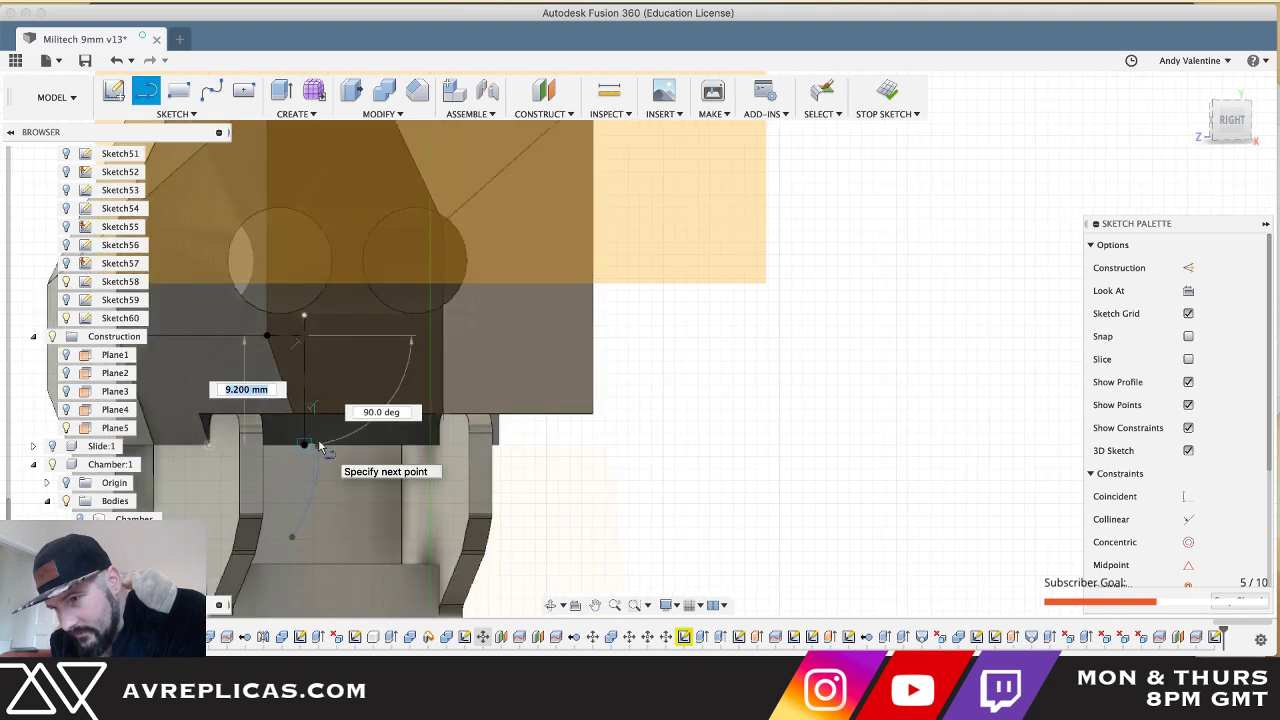
key("Escape")
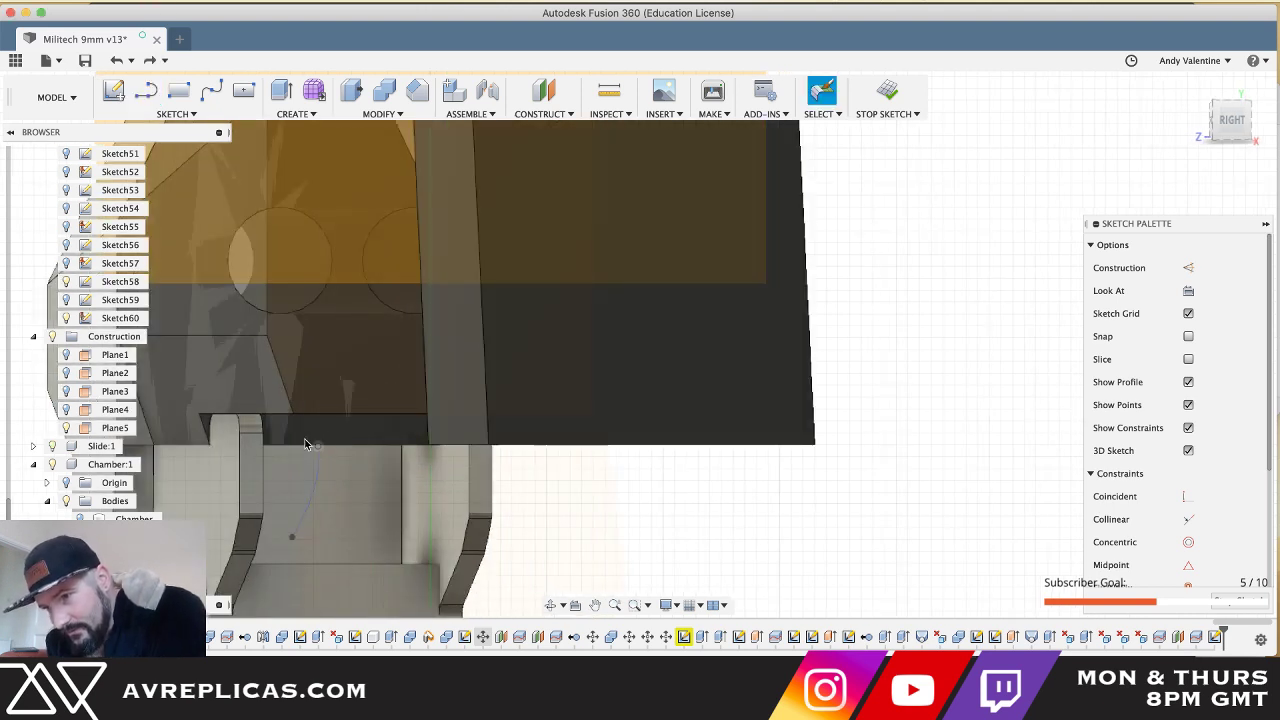
- Sketch a small triangle along the end face's slanted edge, with a vertical about 8 mm up from its lower corner and a horizontal from its upper corner
key("l")
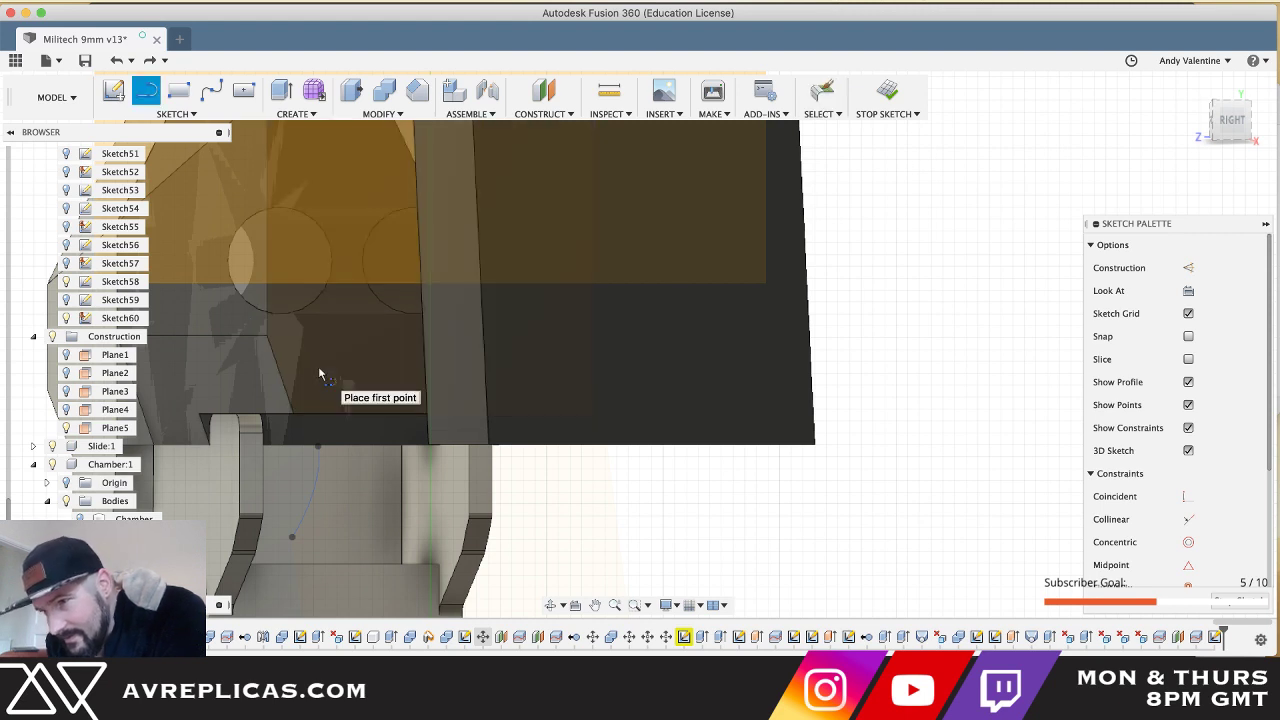
left_click(292, 411)
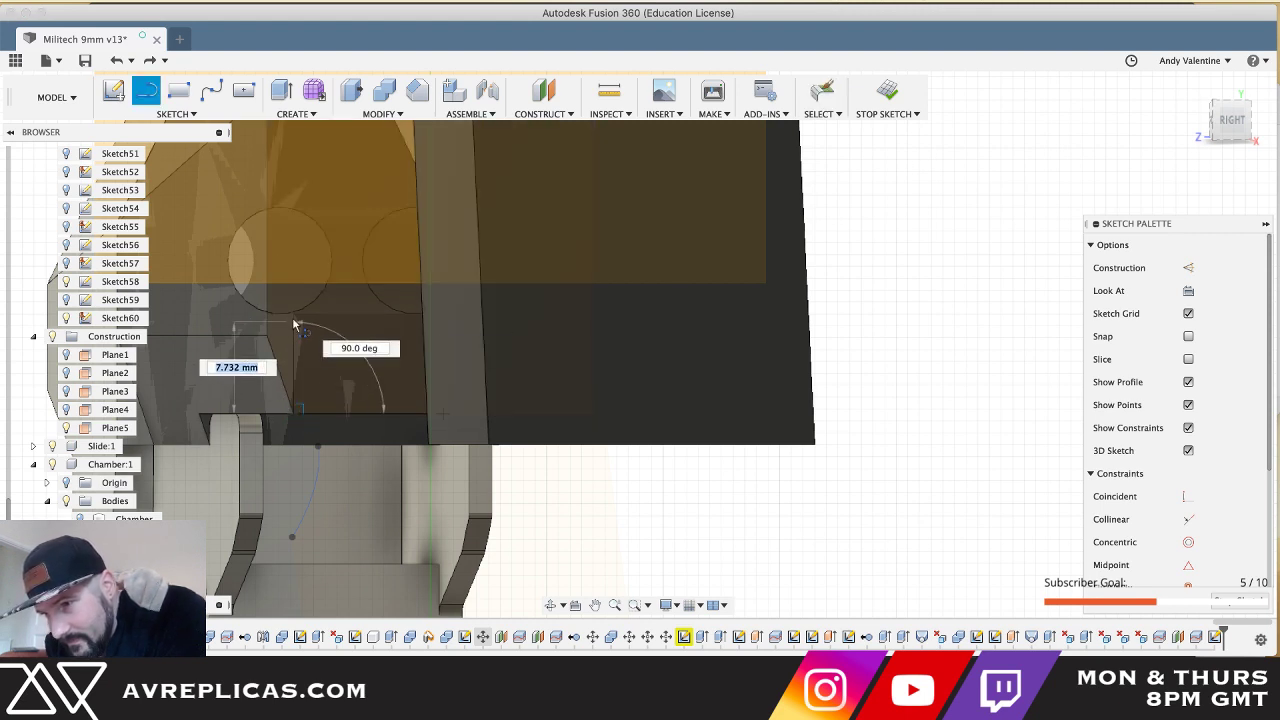
left_click(292, 320)
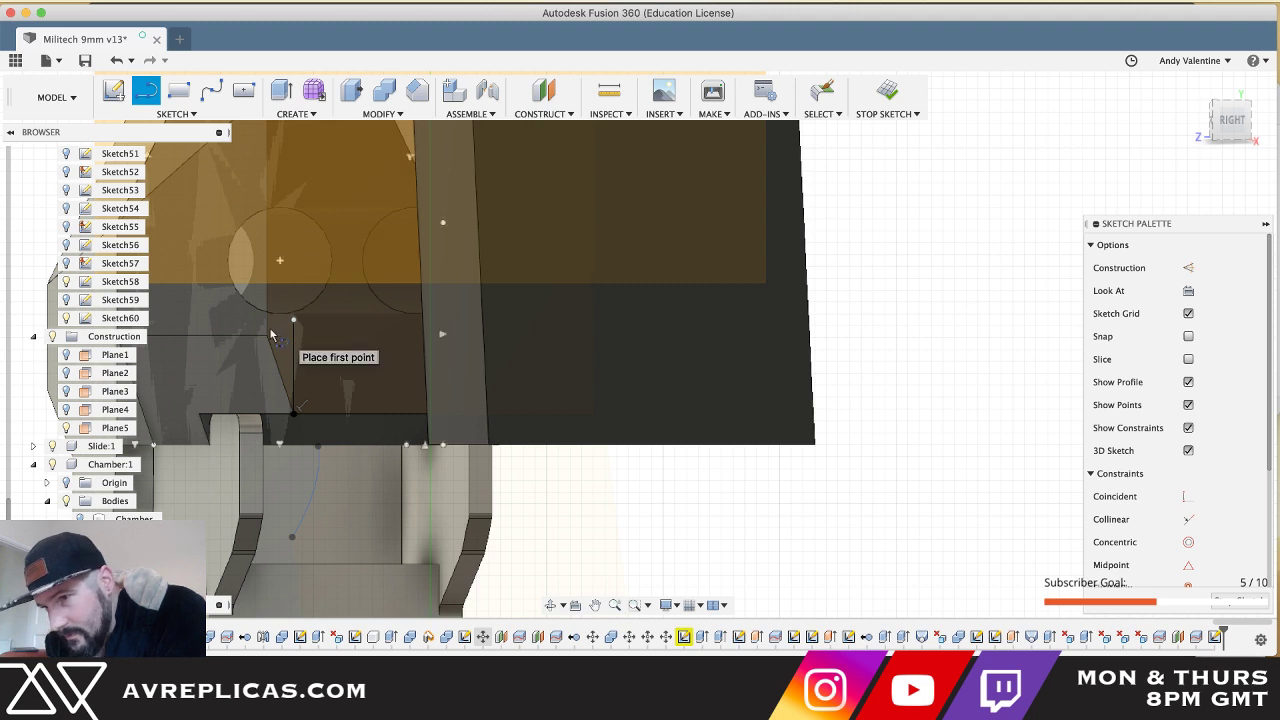
left_click(292, 320)
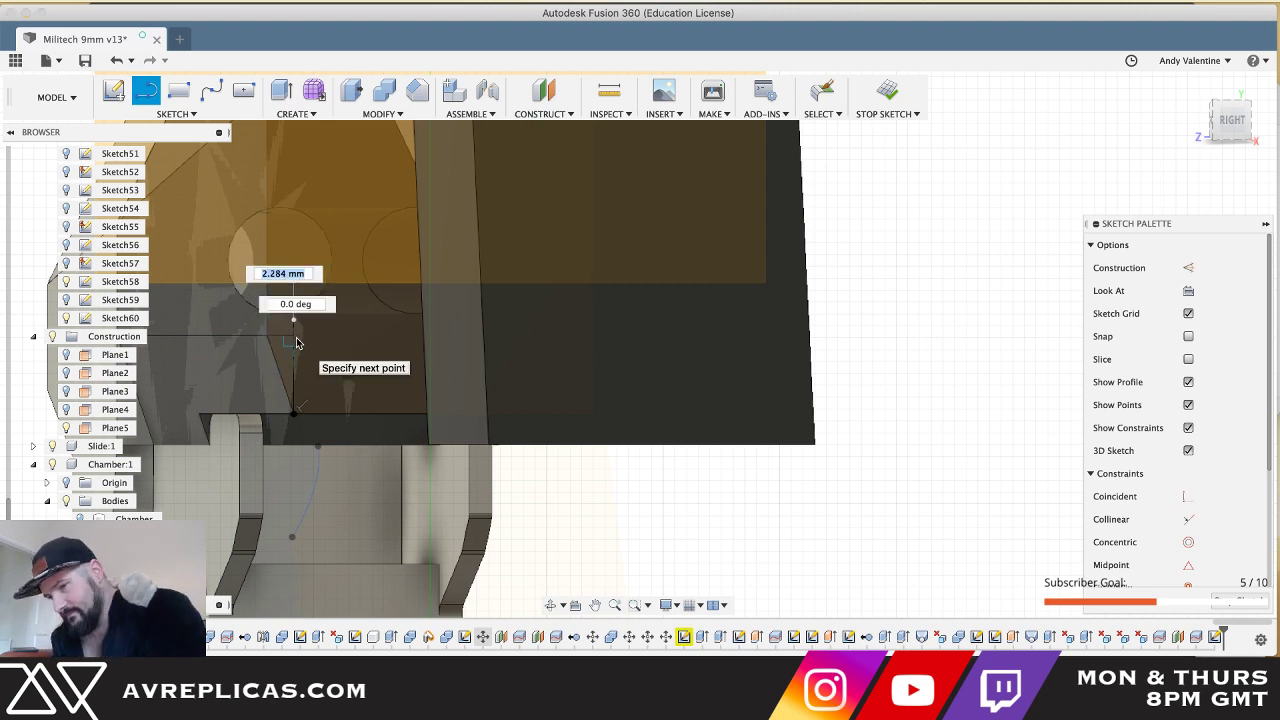
key("Escape")
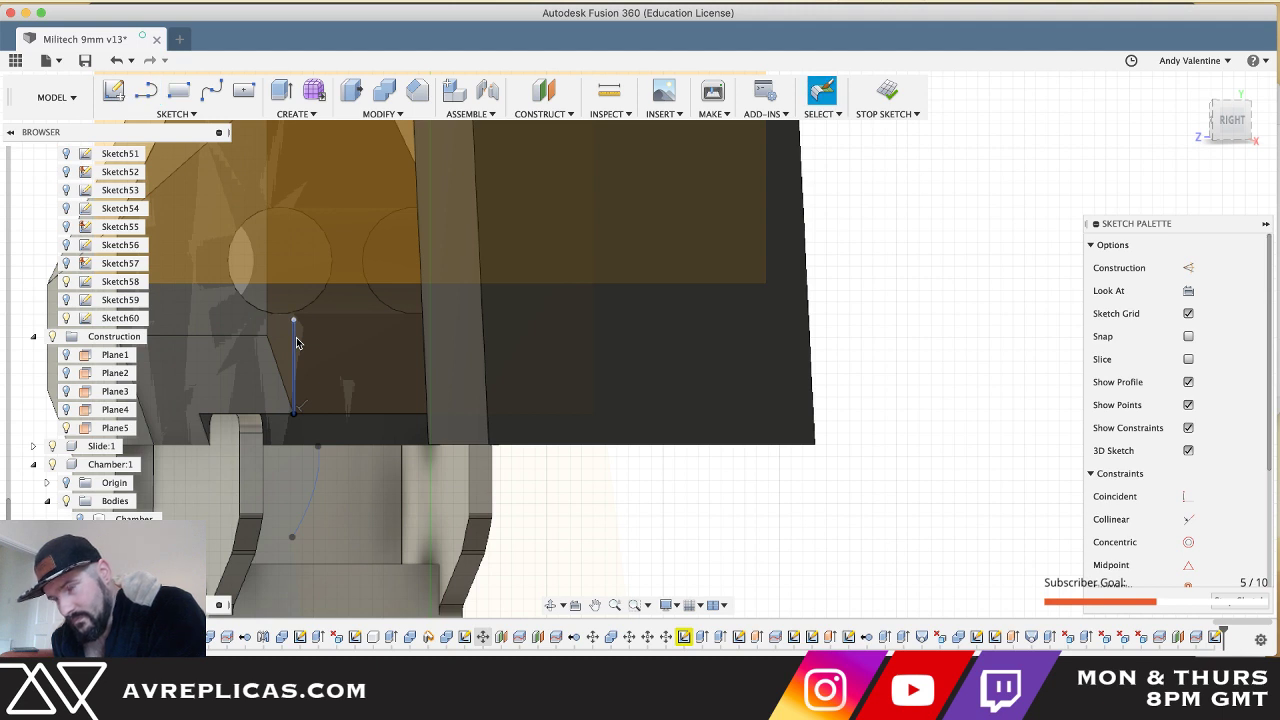
key("l")
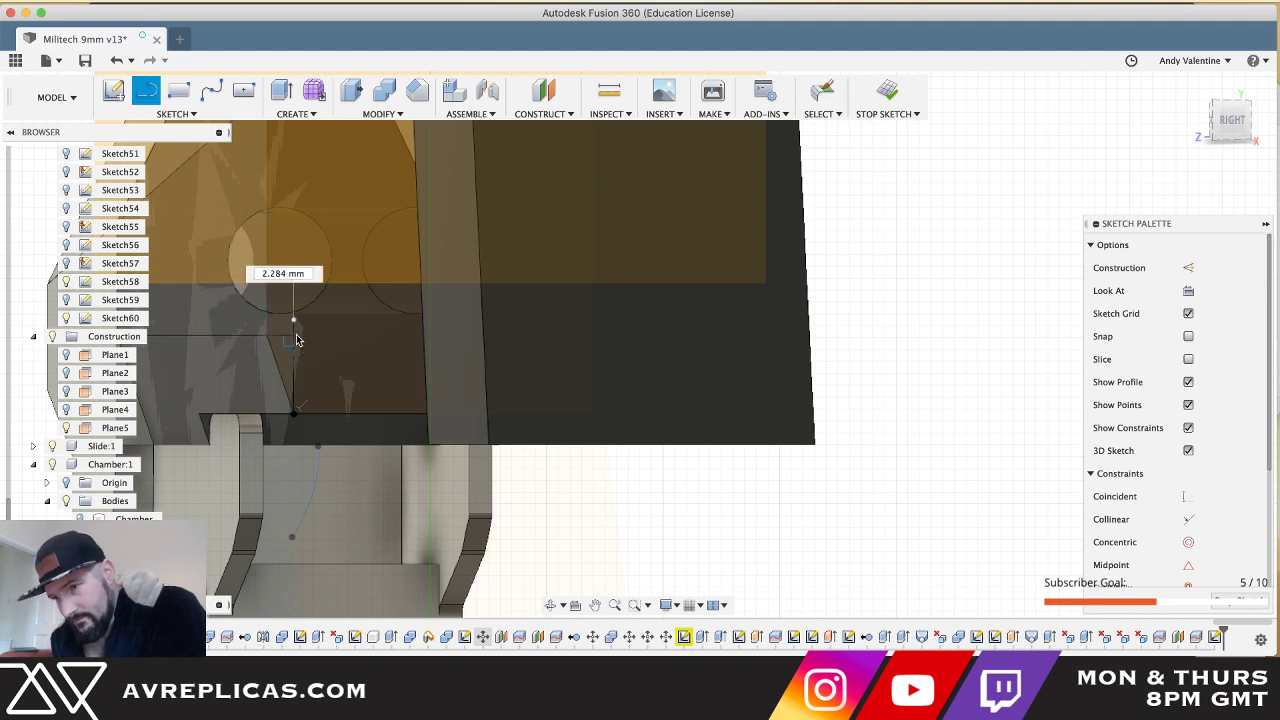
left_click(294, 340)
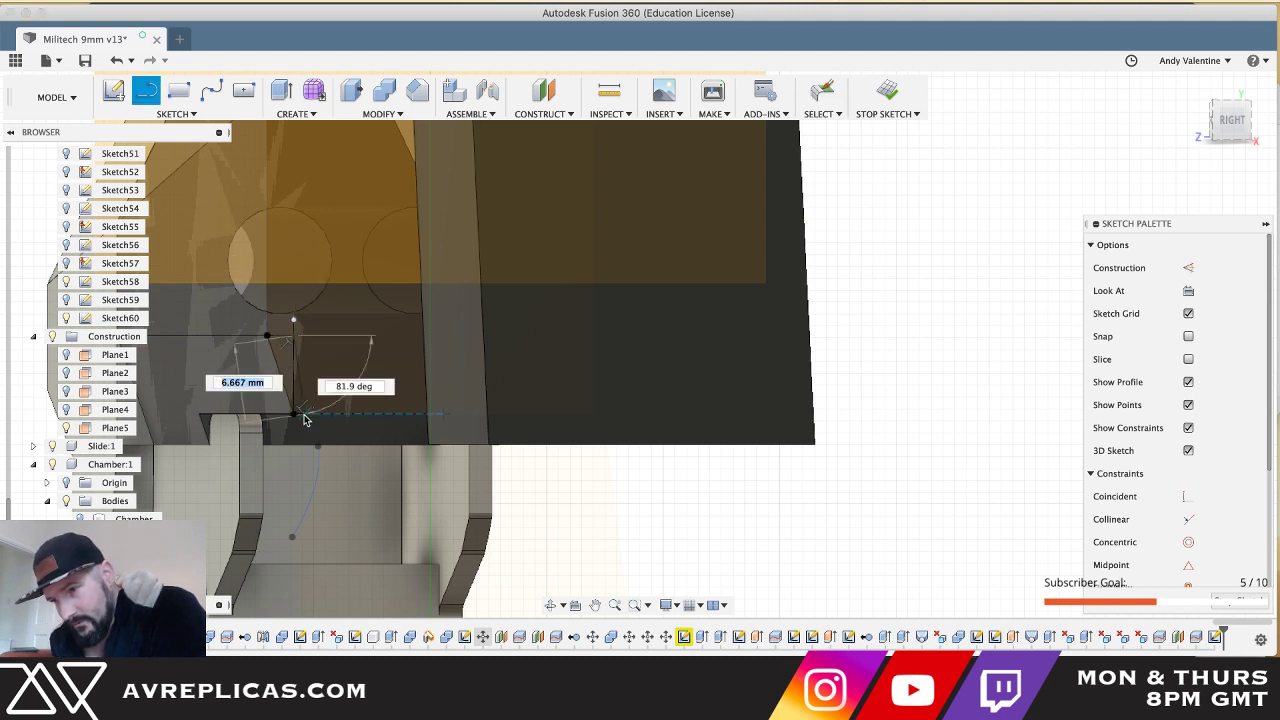
left_click(295, 417)
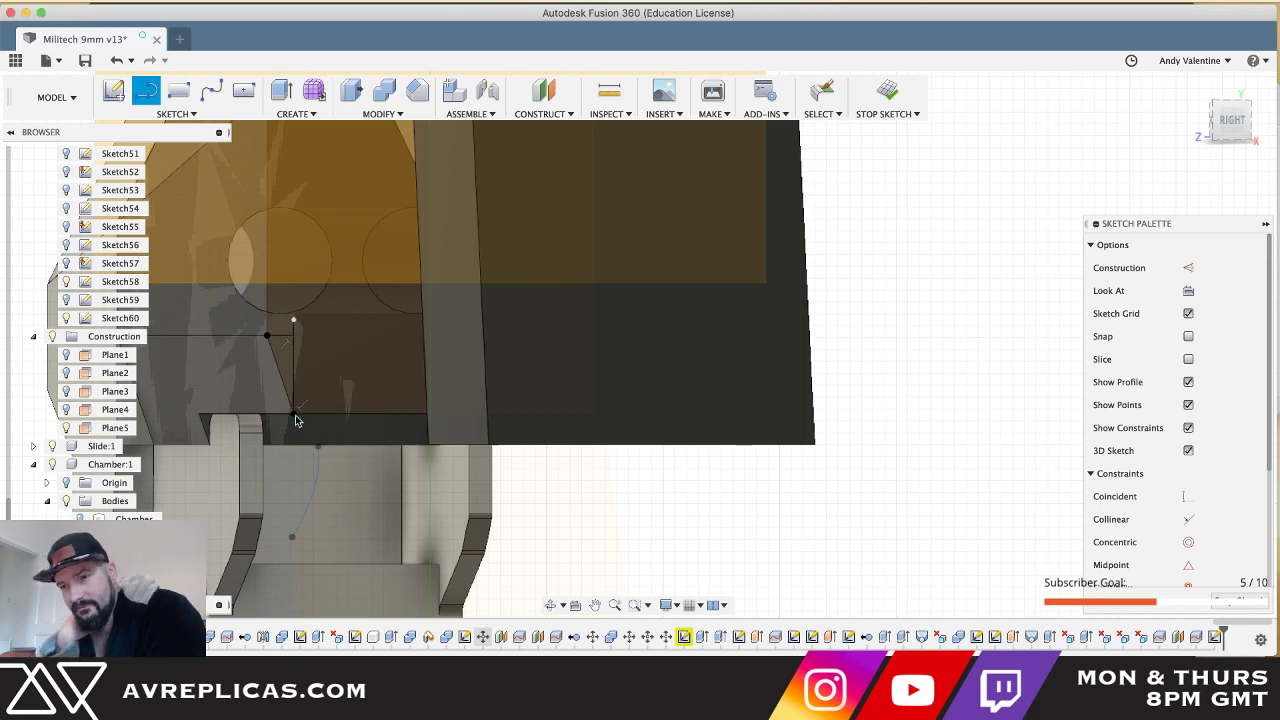
- Finish the corner sketch on the Chamber's cut face and show the hidden rear piece again
key("Escape")
scroll(295, 419, "left", 5, "shift")
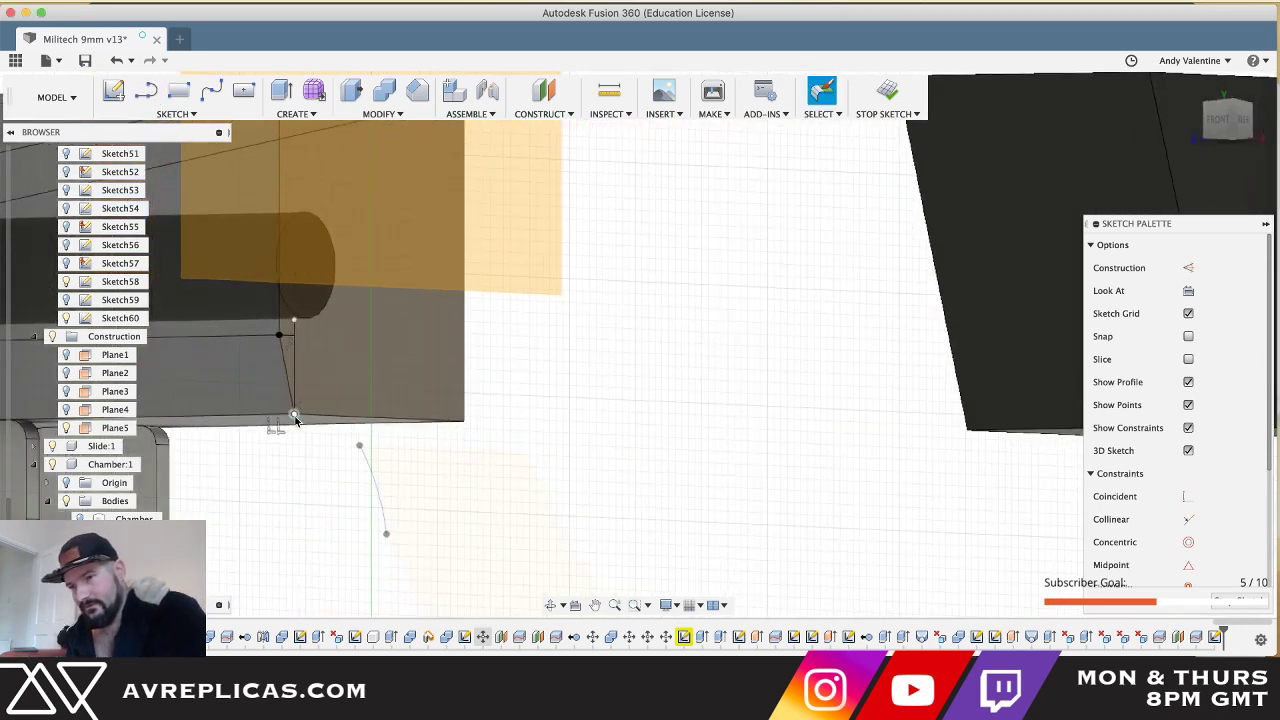
scroll(295, 418, "right", 3, "shift")
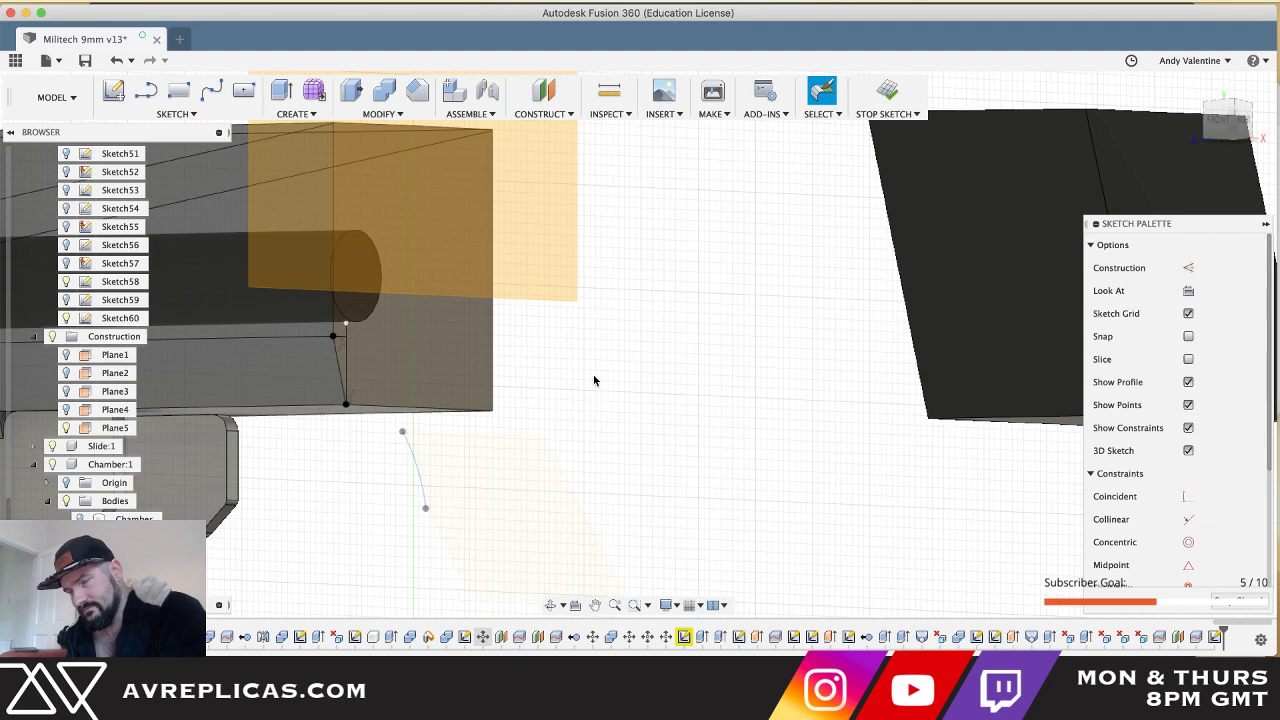
scroll(593, 380, "right", 5, "shift")
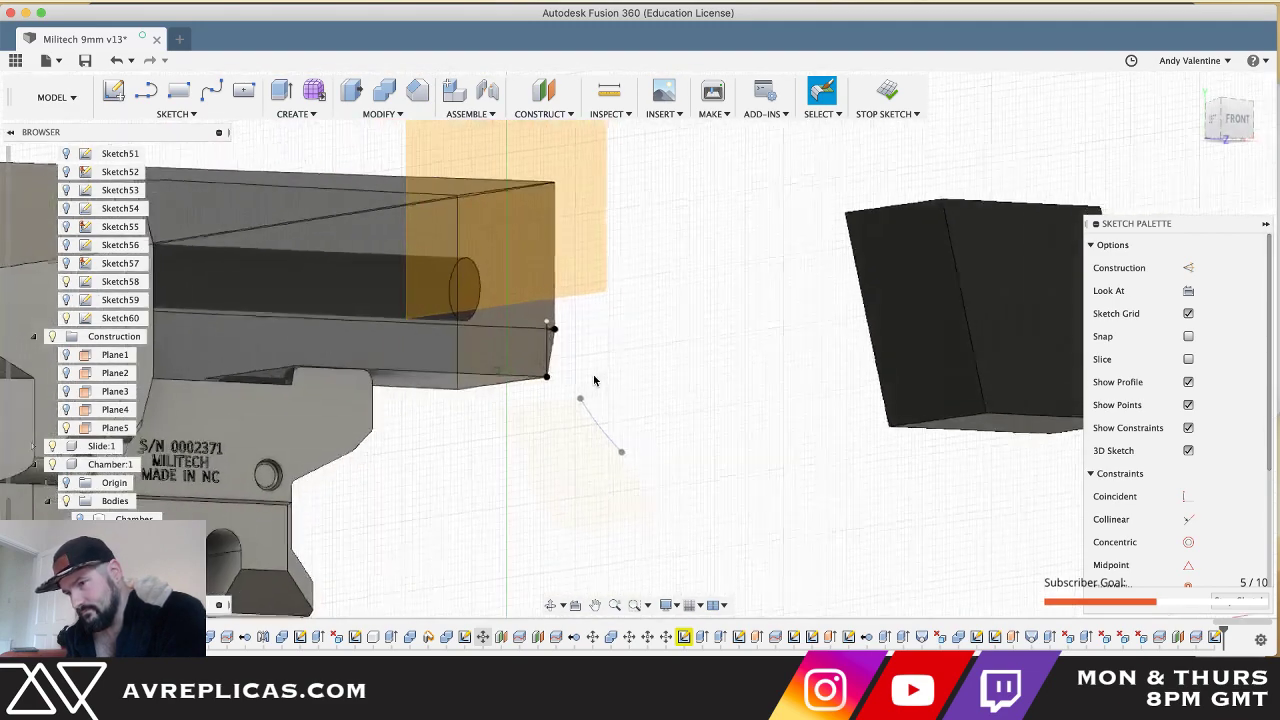
scroll(593, 380, "right", 1, "shift")
scroll(593, 380, "right", 3, "shift")
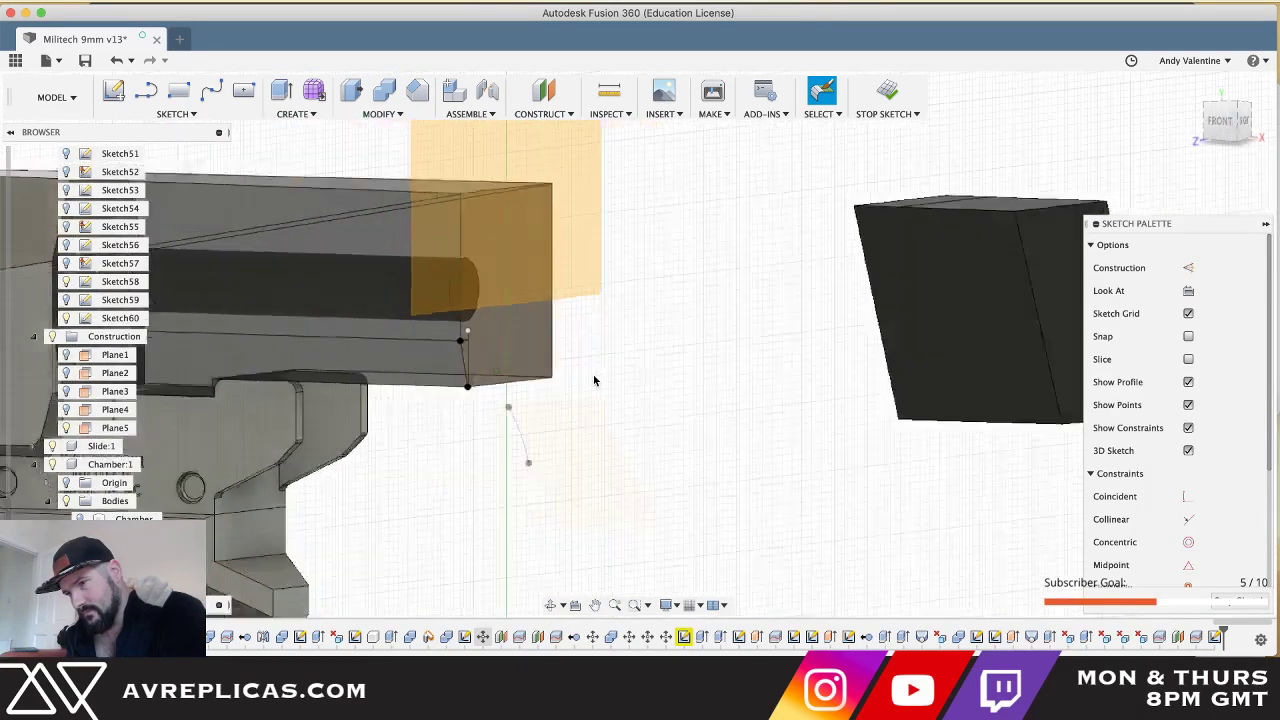
left_click(884, 94)
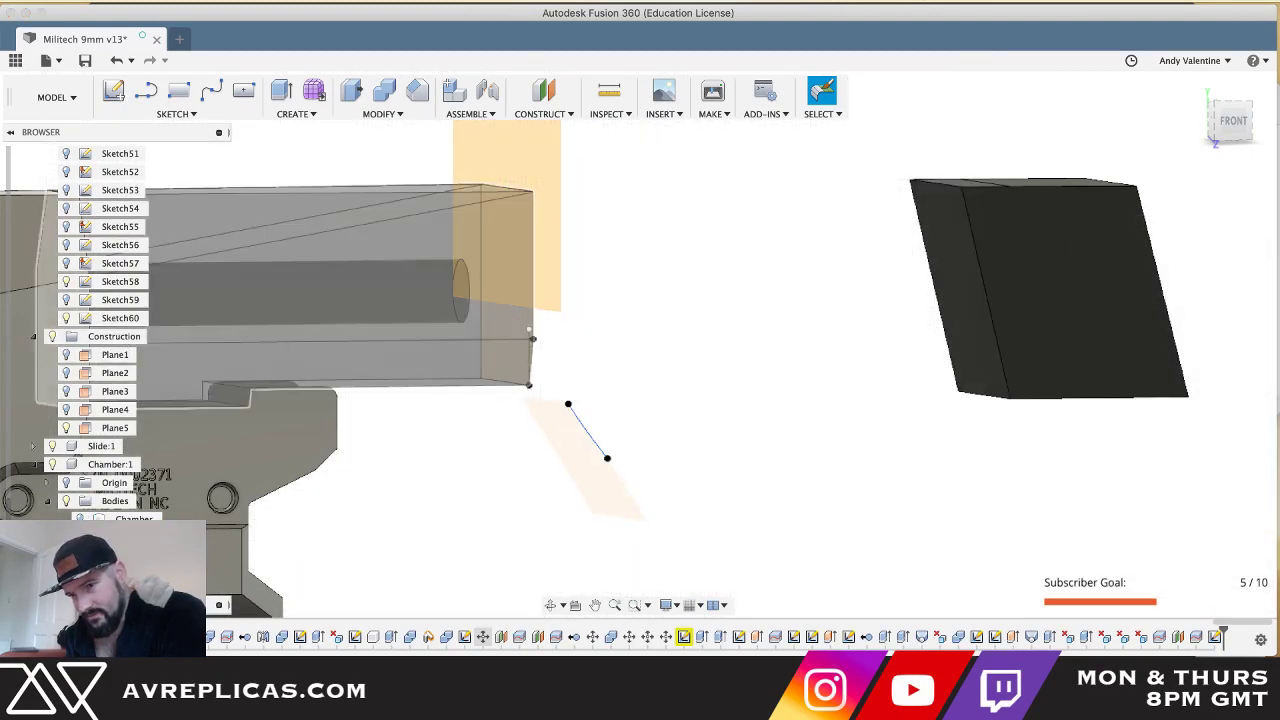
left_click(81, 556)
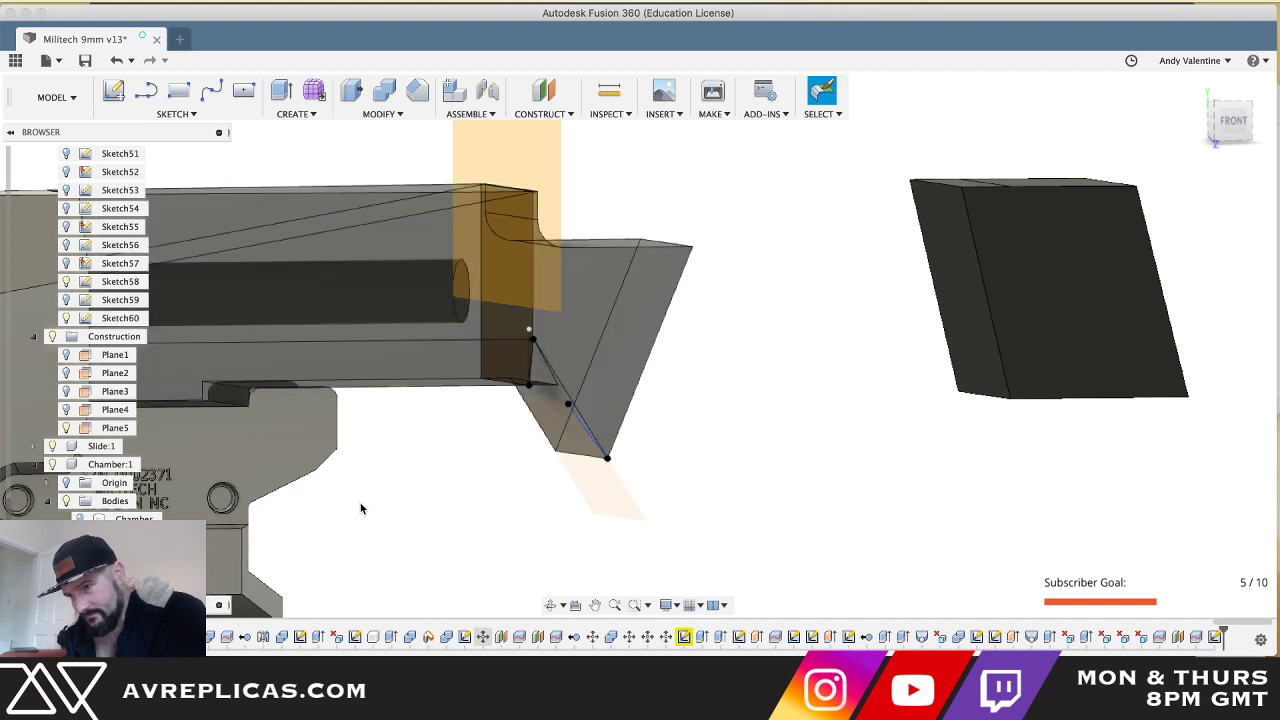
- Combine the two split Chamber pieces back into one body with the Join operation
left_click(384, 90)
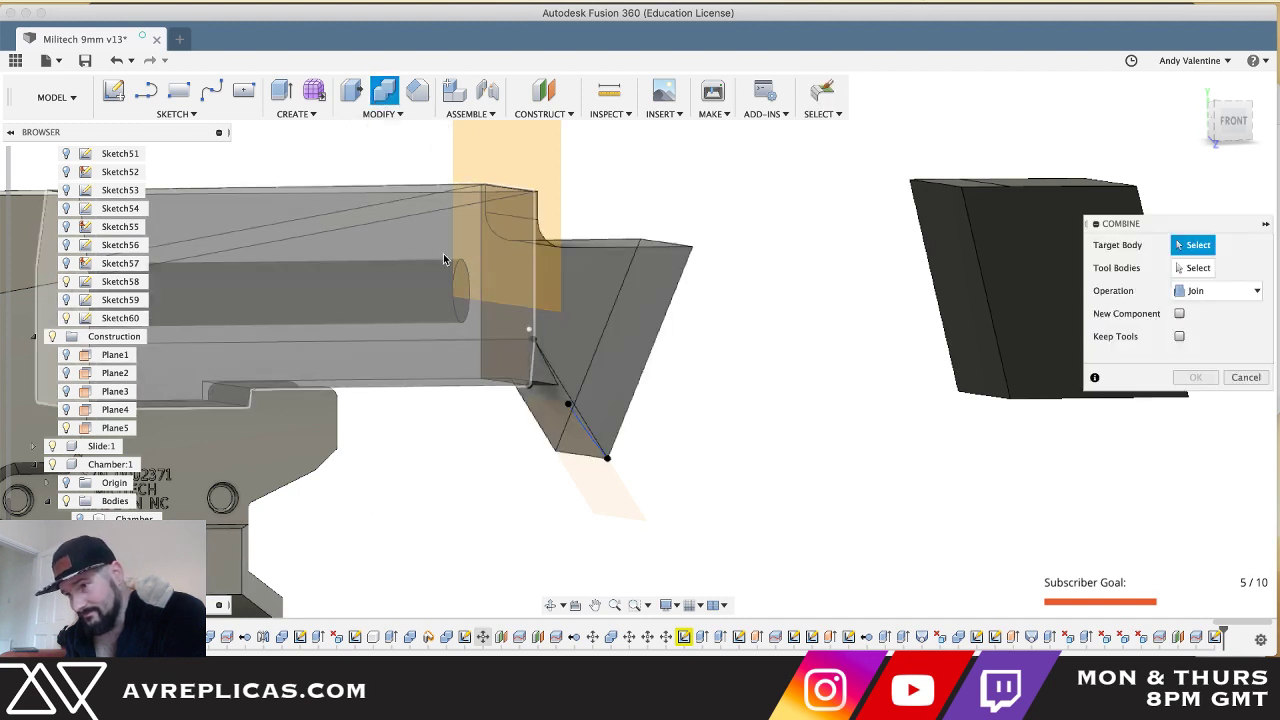
left_click(435, 254)
left_click(620, 310)
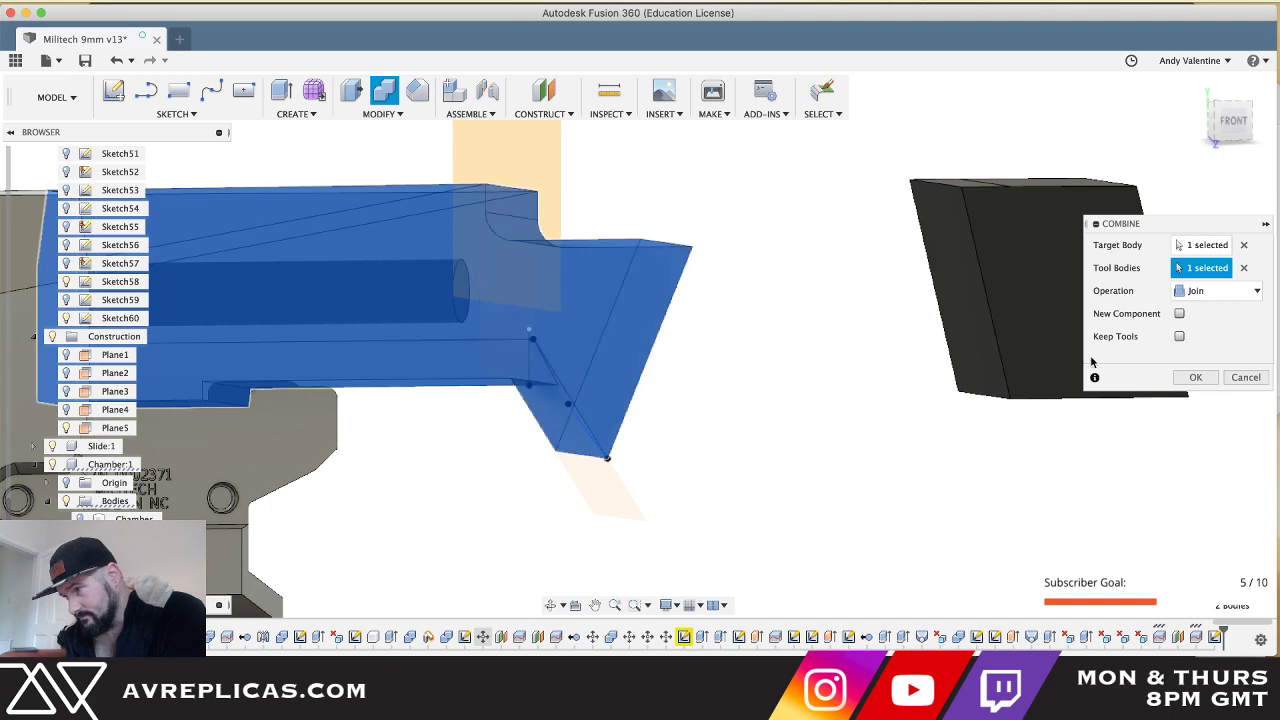
left_click(1200, 377)
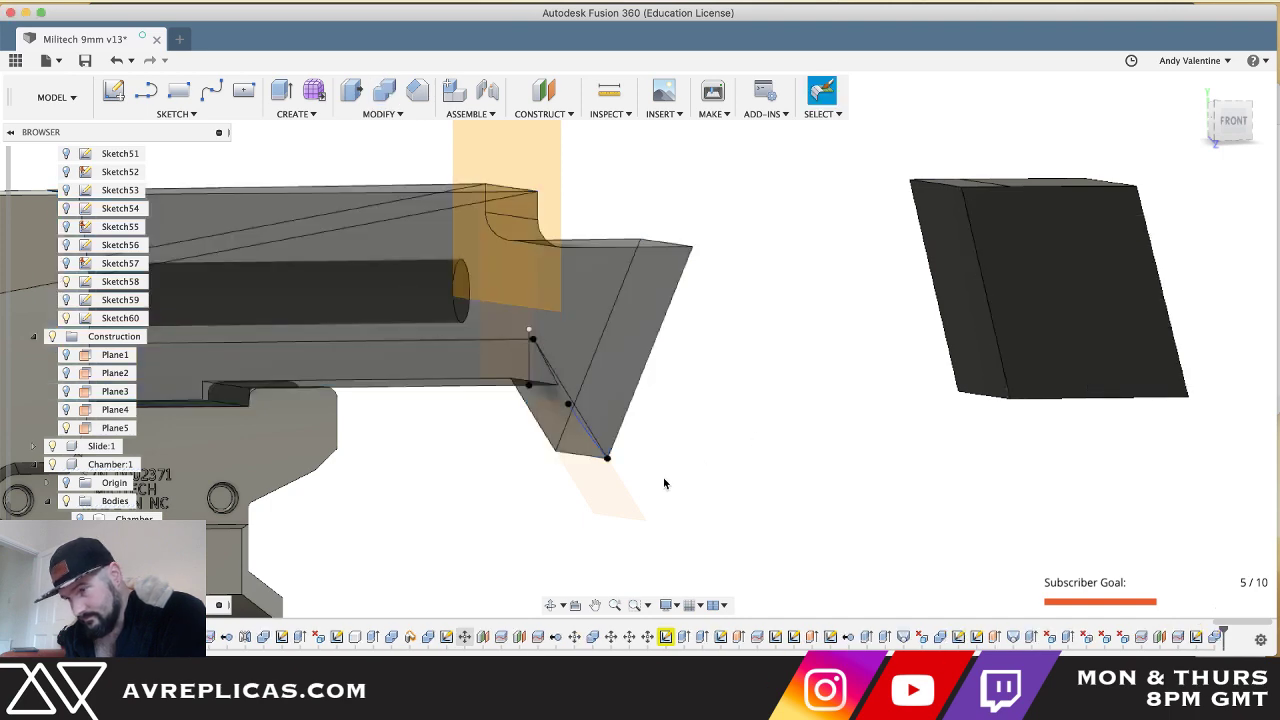
- Briefly show the Body26 (1) surface to compare it with the Chamber's slanted end face
scroll(664, 483, "left", 3, "shift")
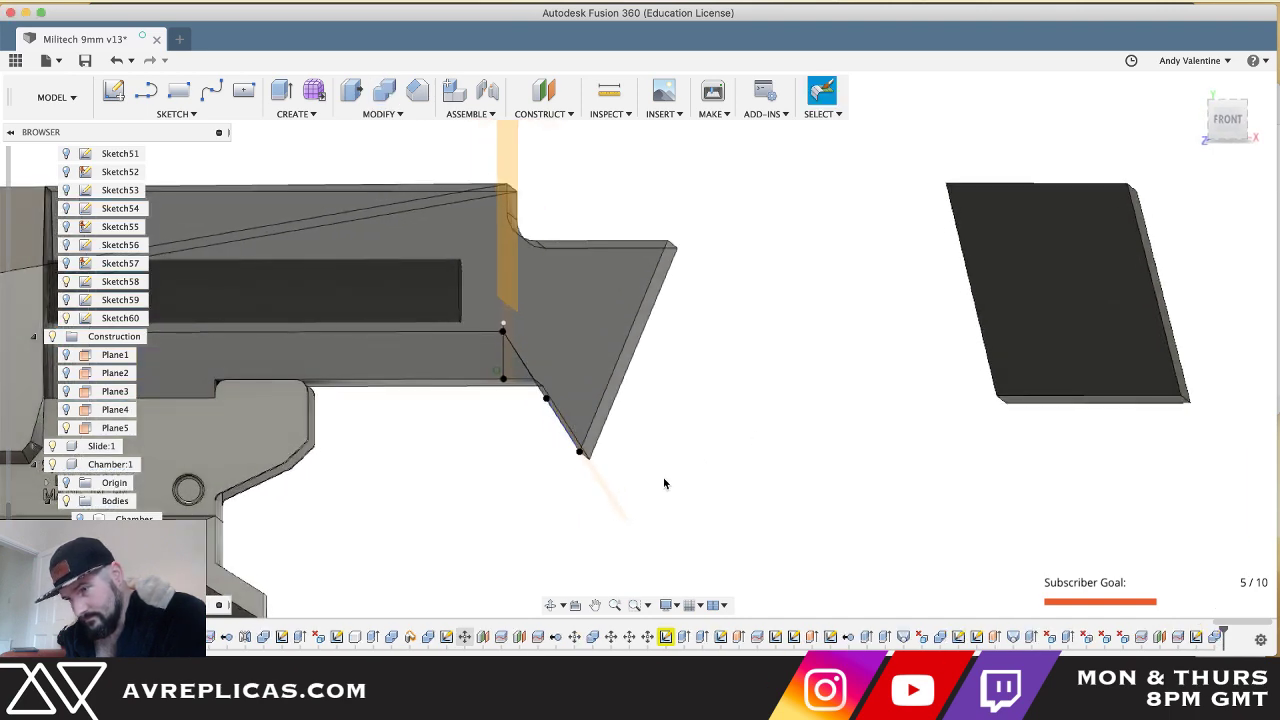
scroll(664, 483, "down", 5, "shift")
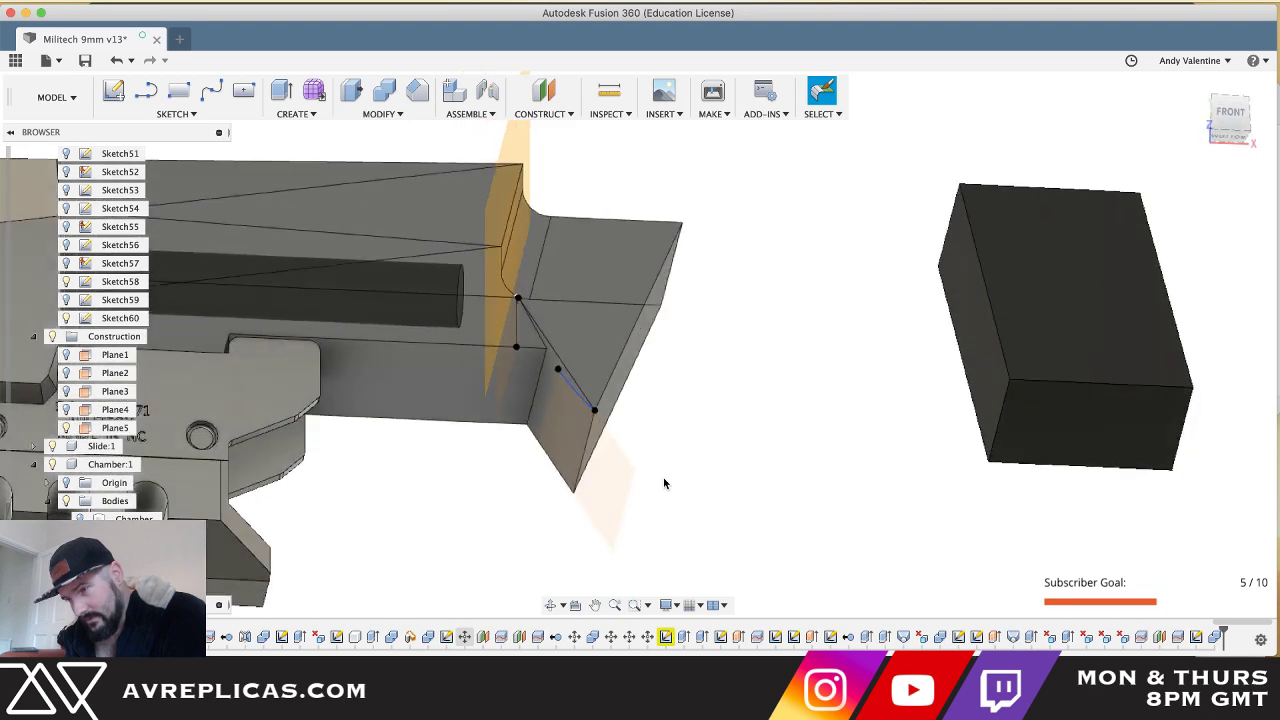
key("l")
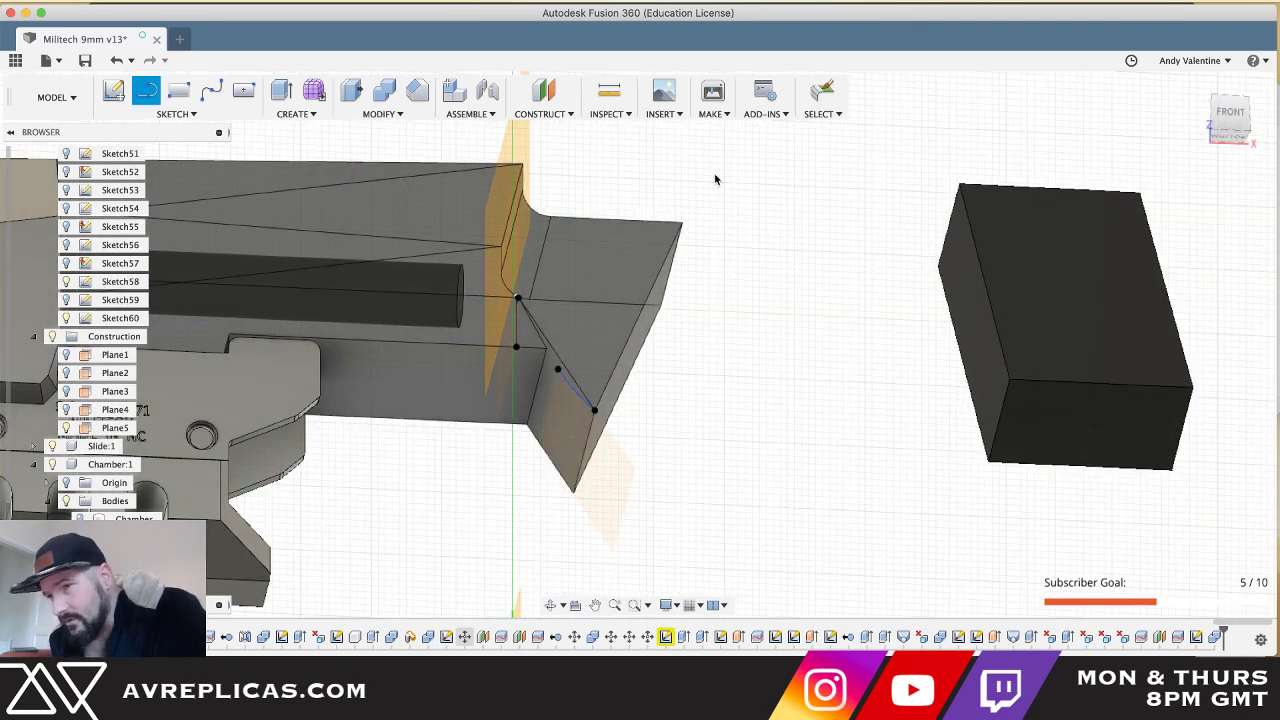
key("Escape")
scroll(68, 321, "up", 15)
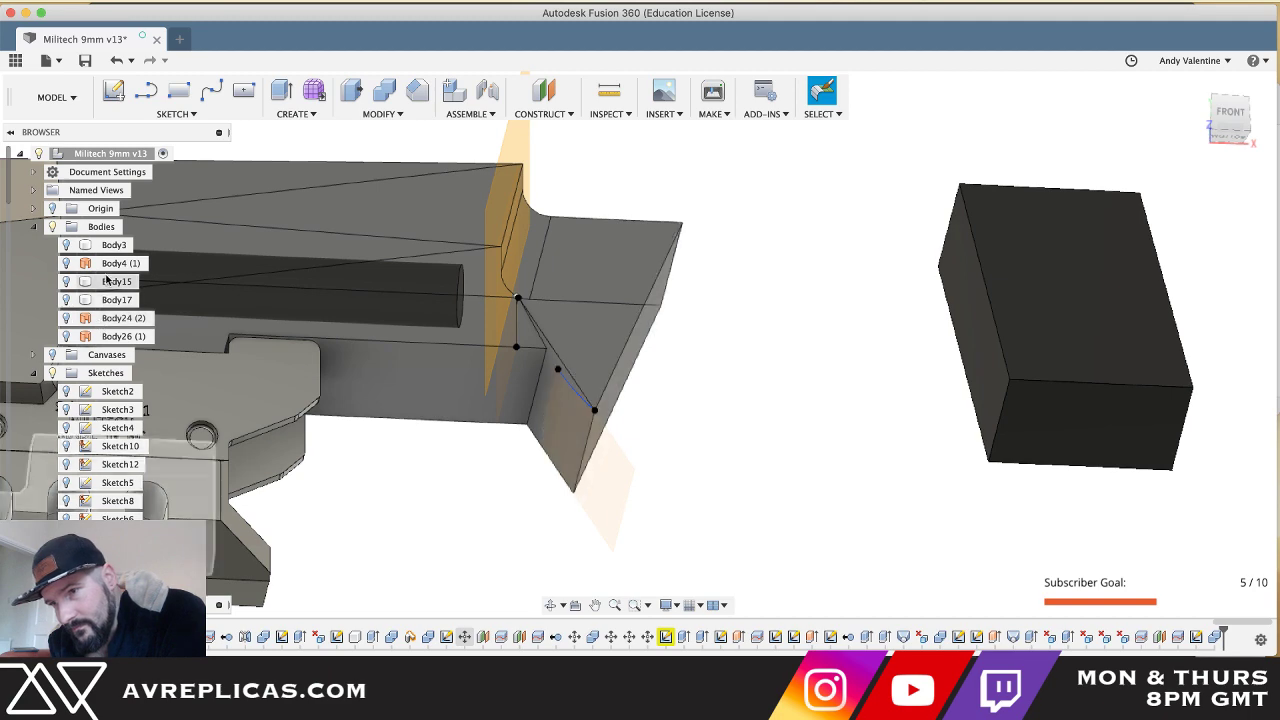
left_click(67, 340)
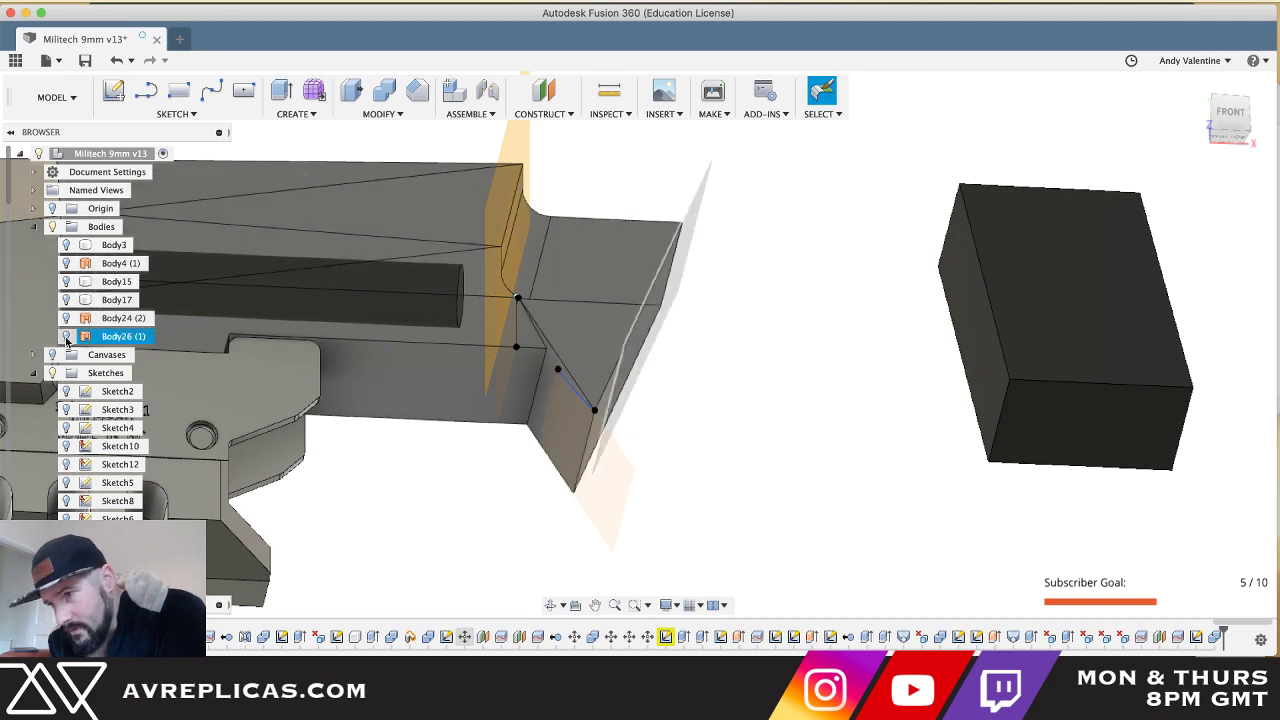
- Sketch a line about 13.8 mm long on the Chamber's side face, from its lower tip and perpendicular to the slanted lower edge
middle_click_drag(600, 345, 540, 430, "shift")
key("l")
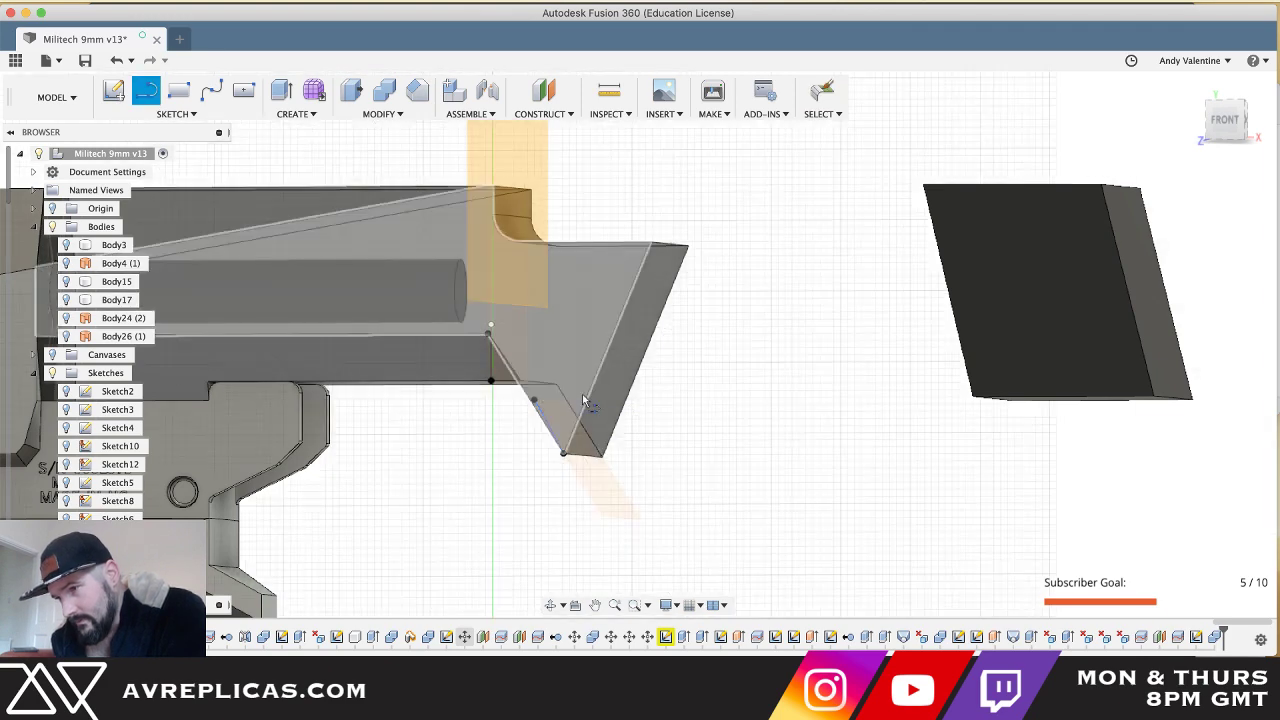
left_click(563, 450)
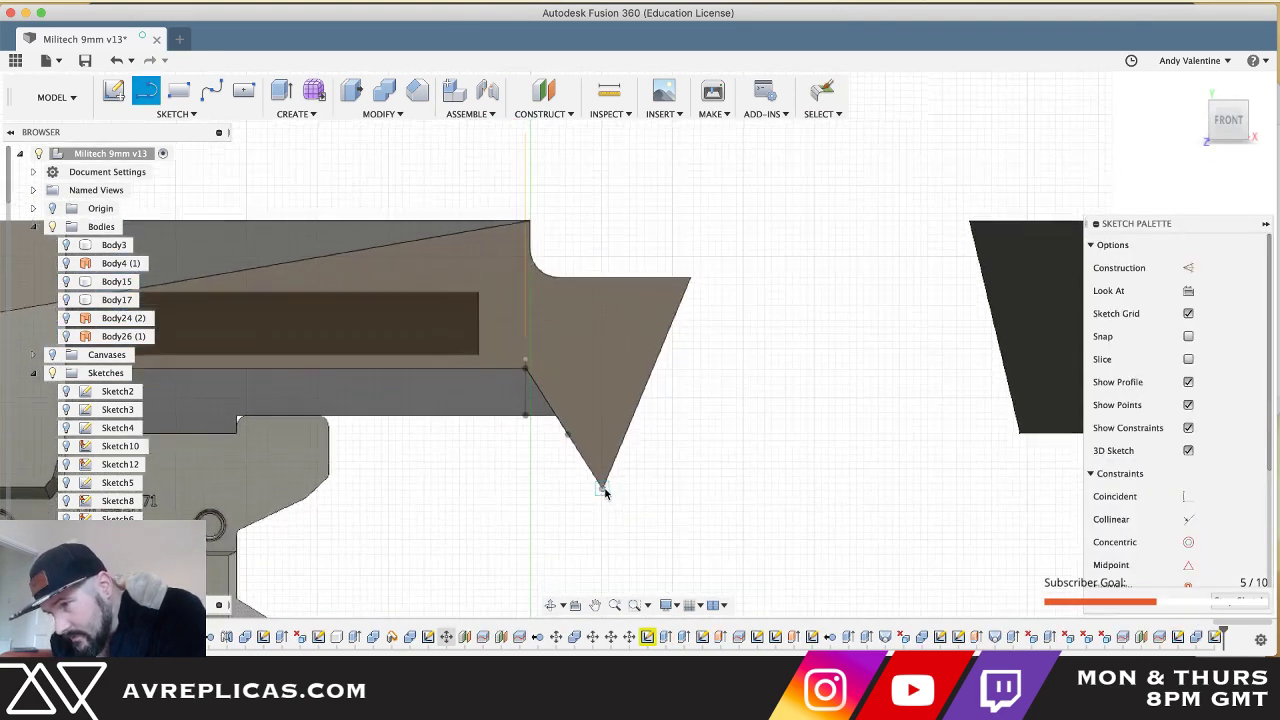
left_click(600, 487)
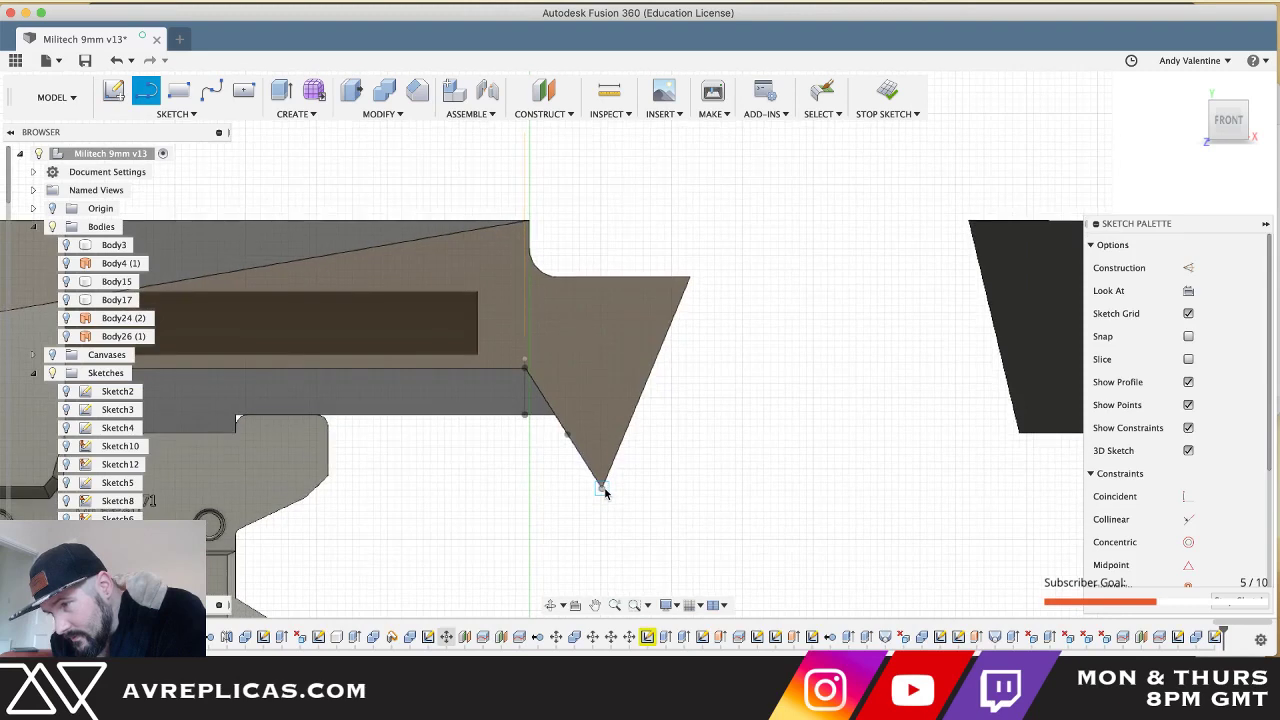
left_click(696, 429)
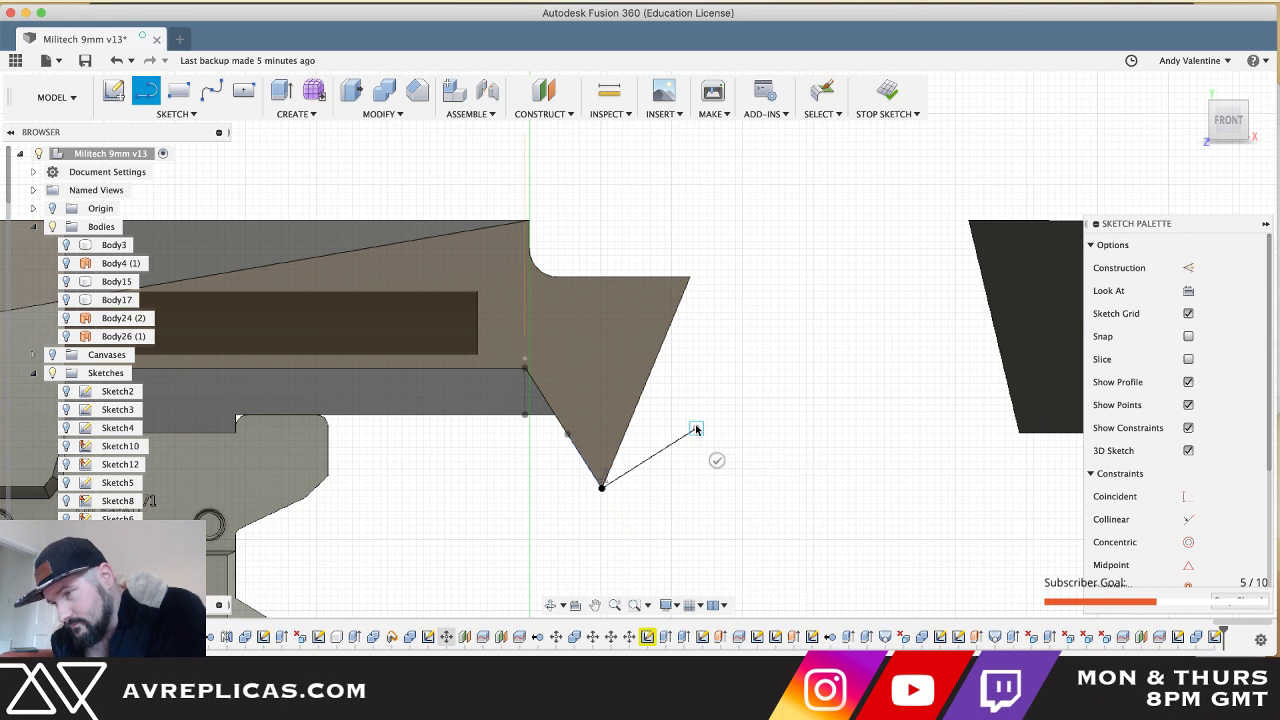
key("Escape")
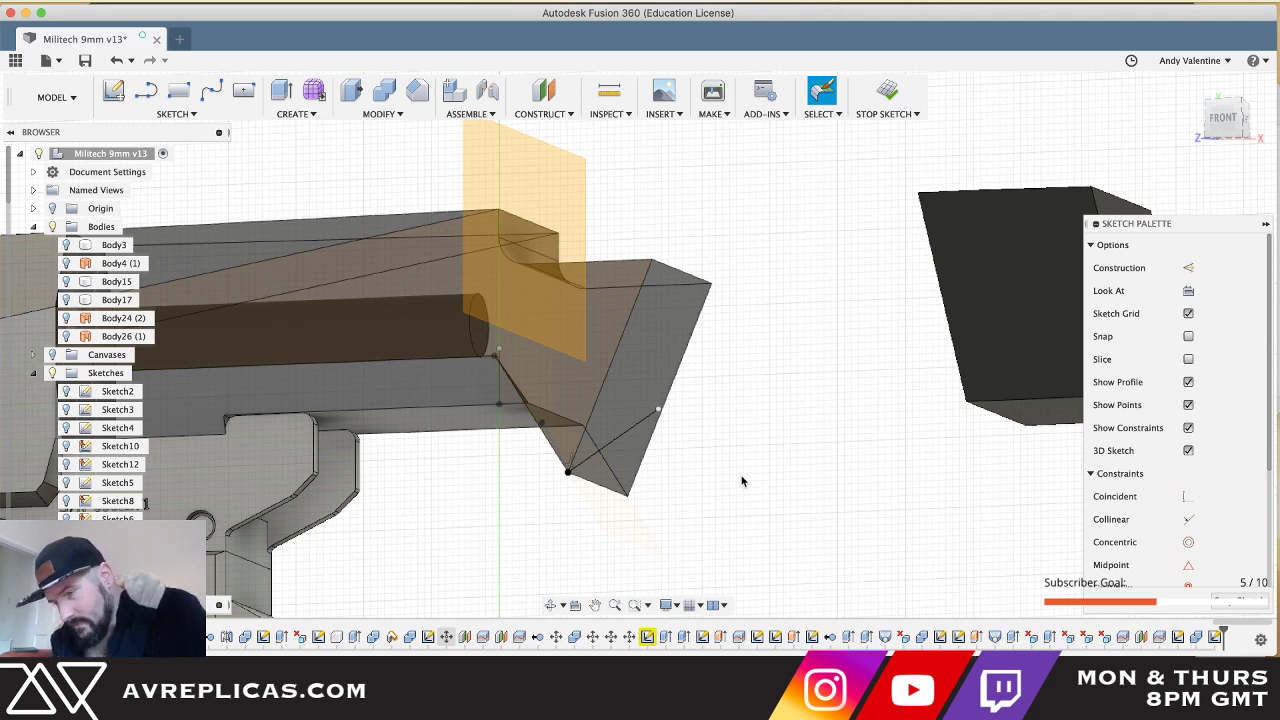
left_click(887, 92)
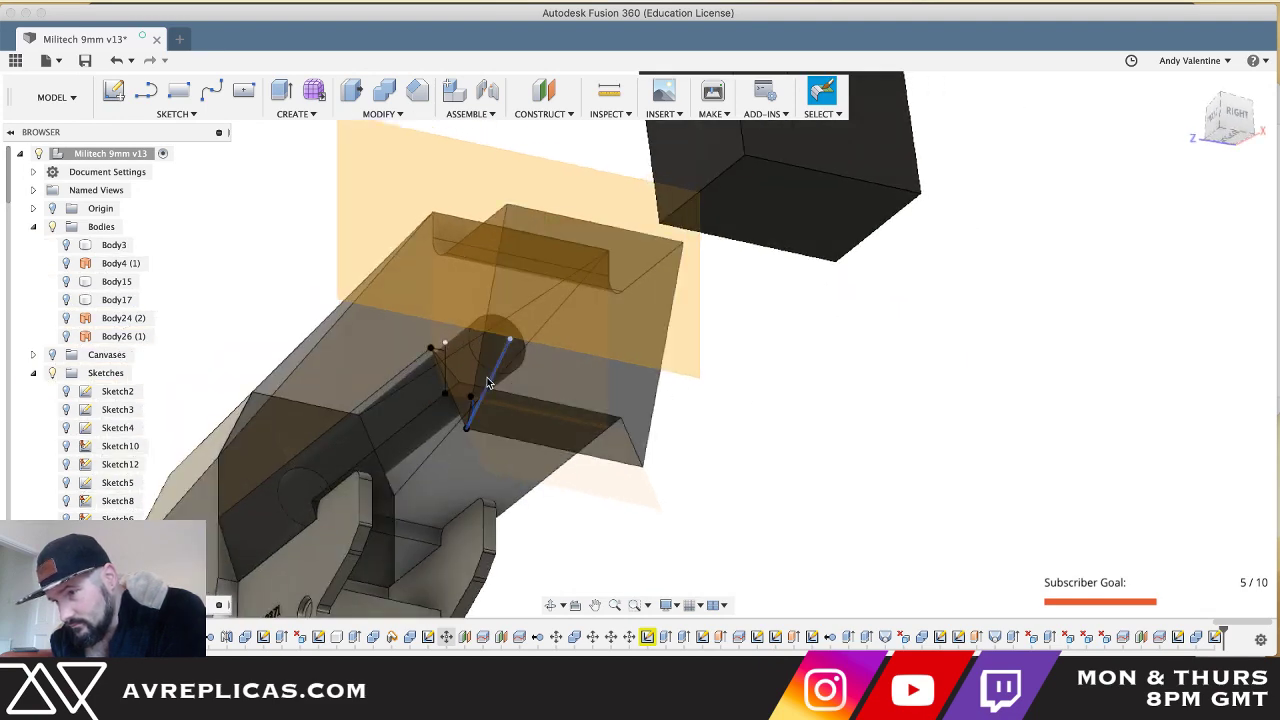
- Switch to the Patch workspace and extrude the new line as a surface partway across the Chamber's width
left_click(489, 383)
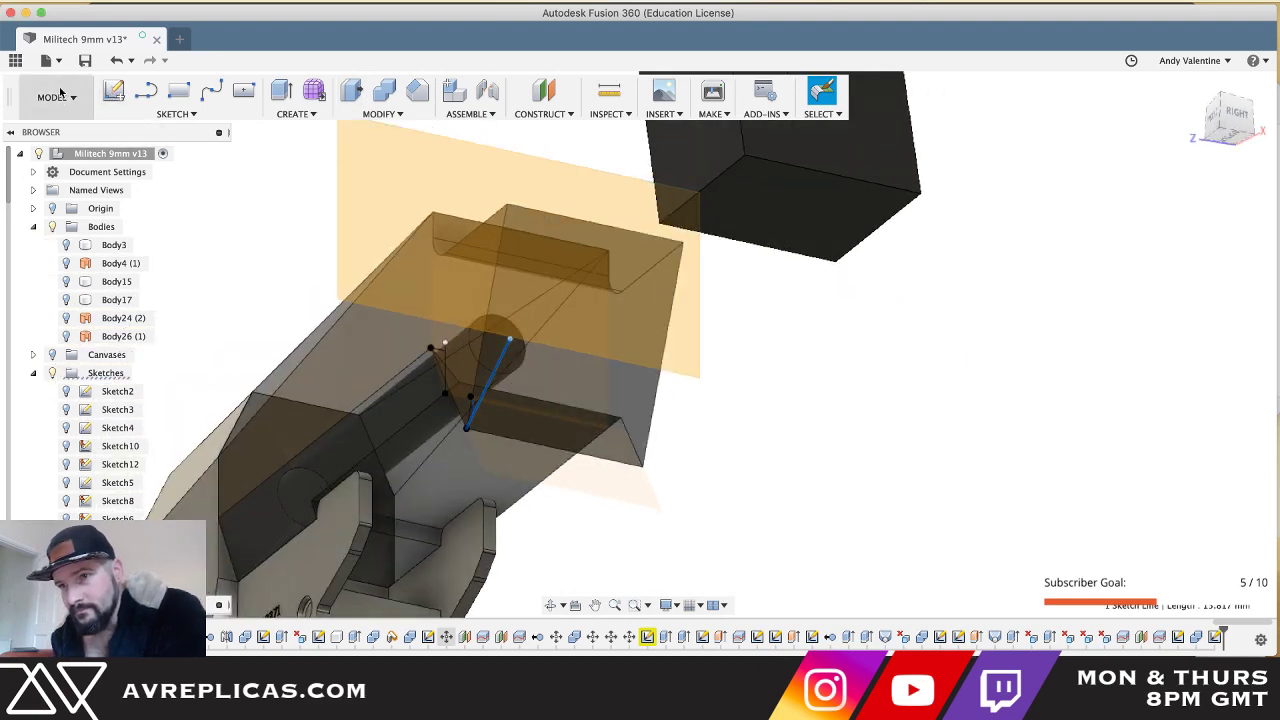
left_click(60, 93)
left_click(42, 154)
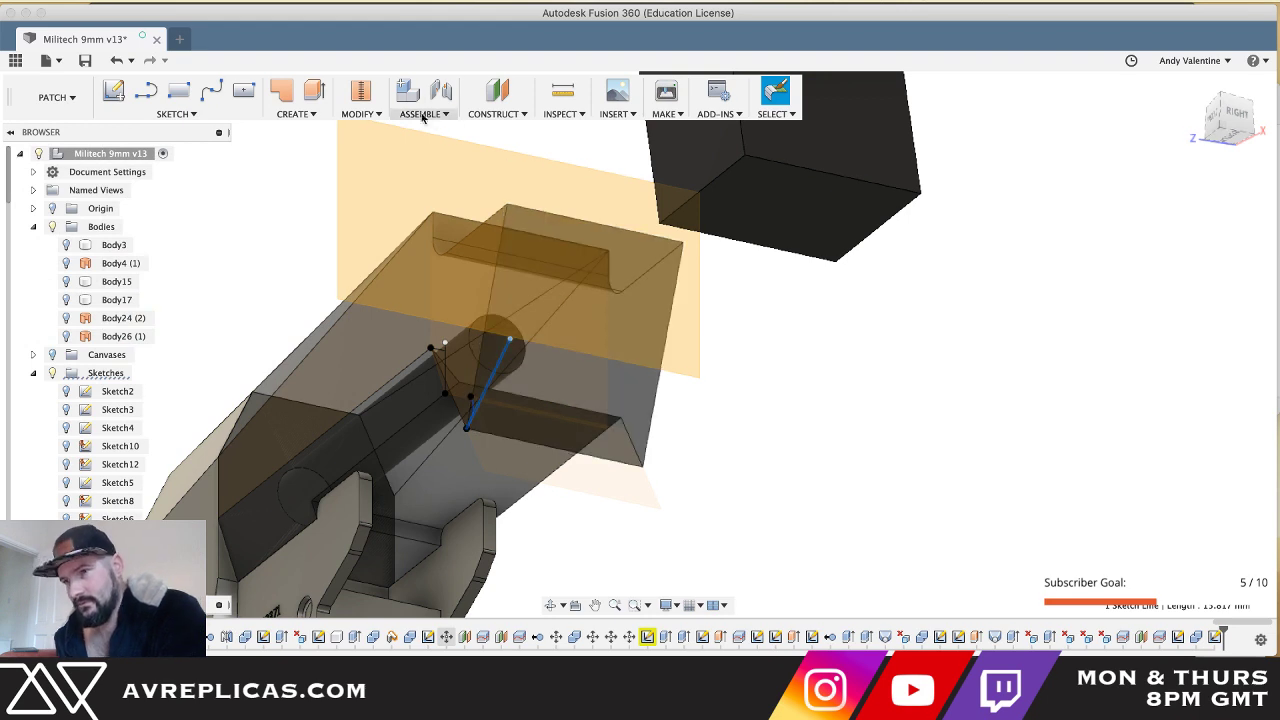
left_click(314, 91)
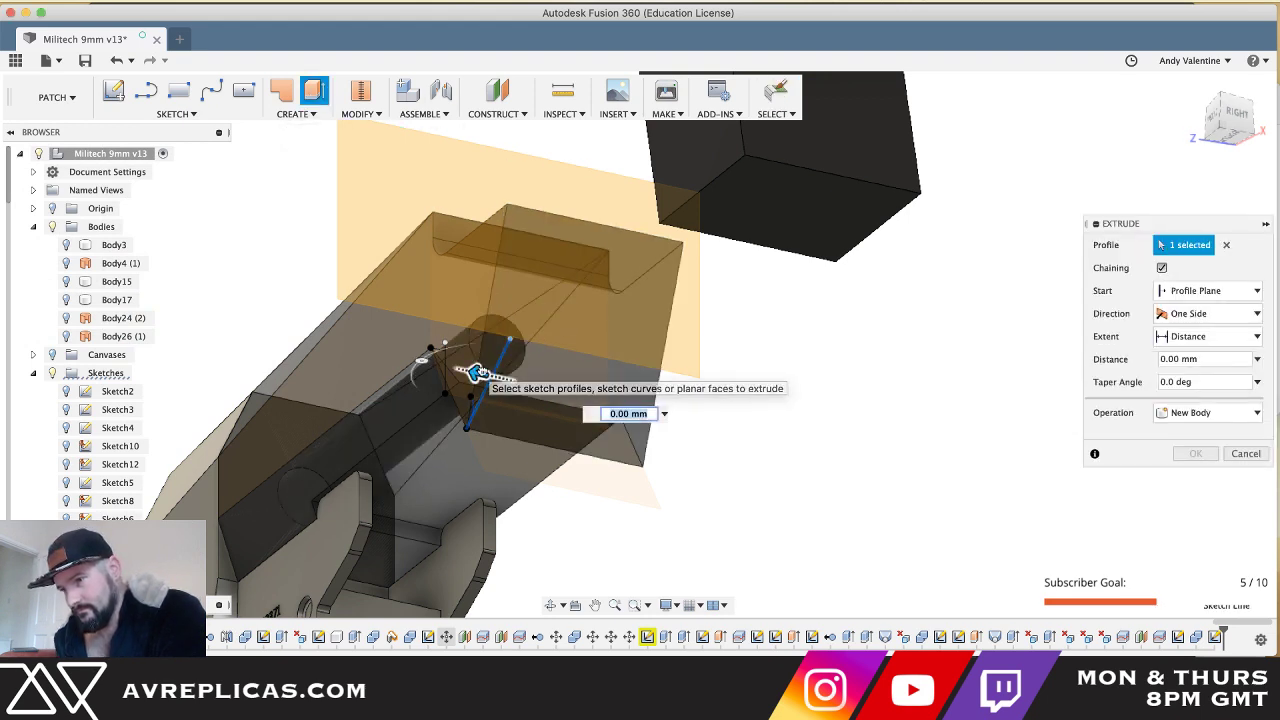
left_click_drag(476, 372, 566, 391)
key("Return")
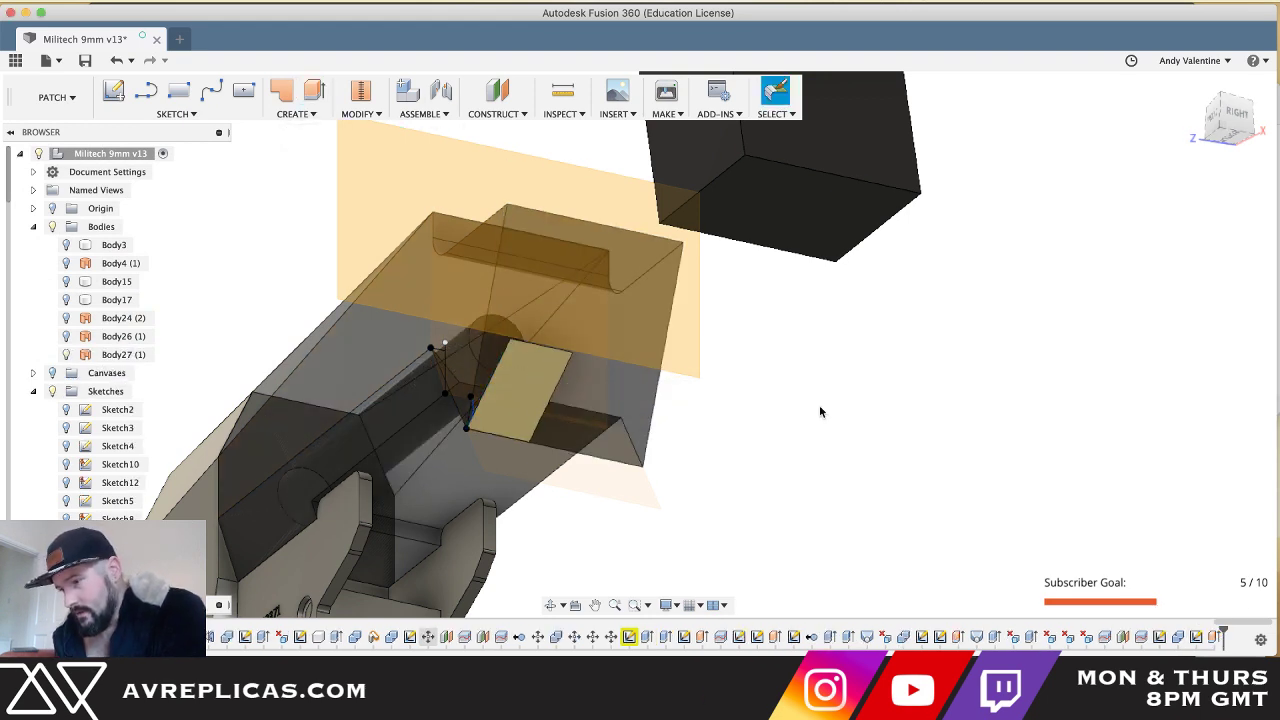
key("l")
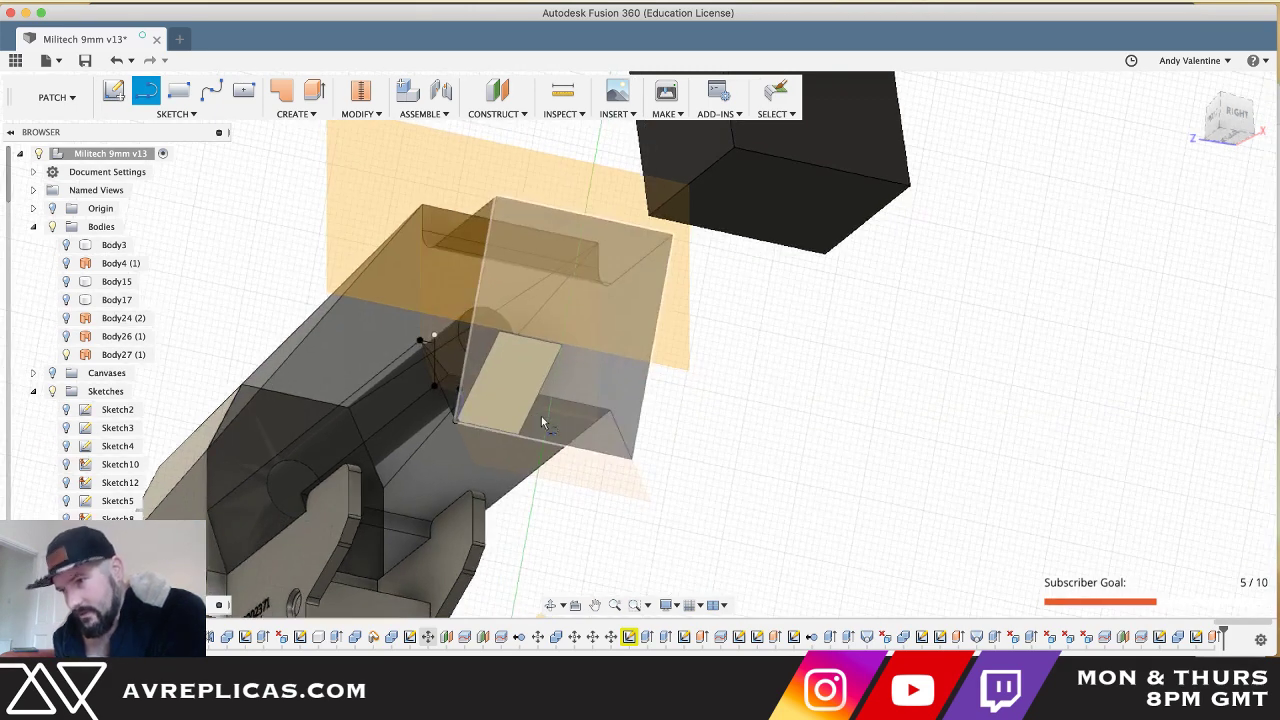
left_click(544, 422)
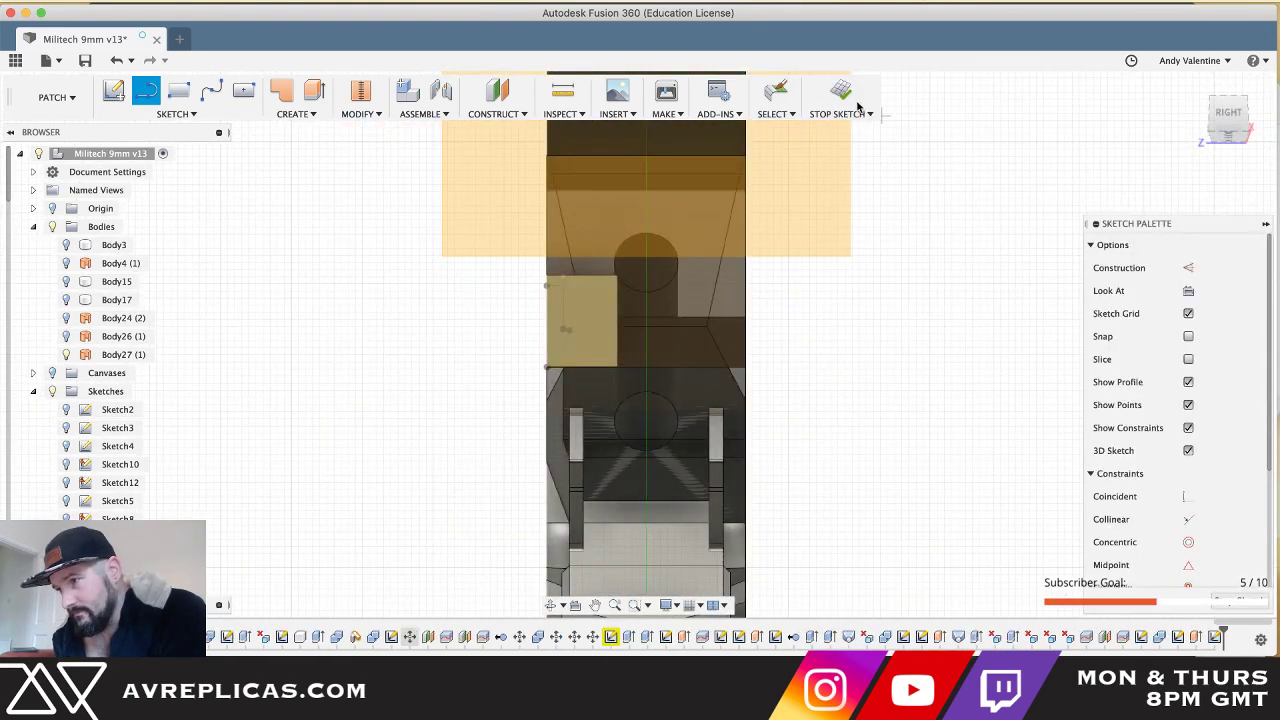
left_click(842, 93)
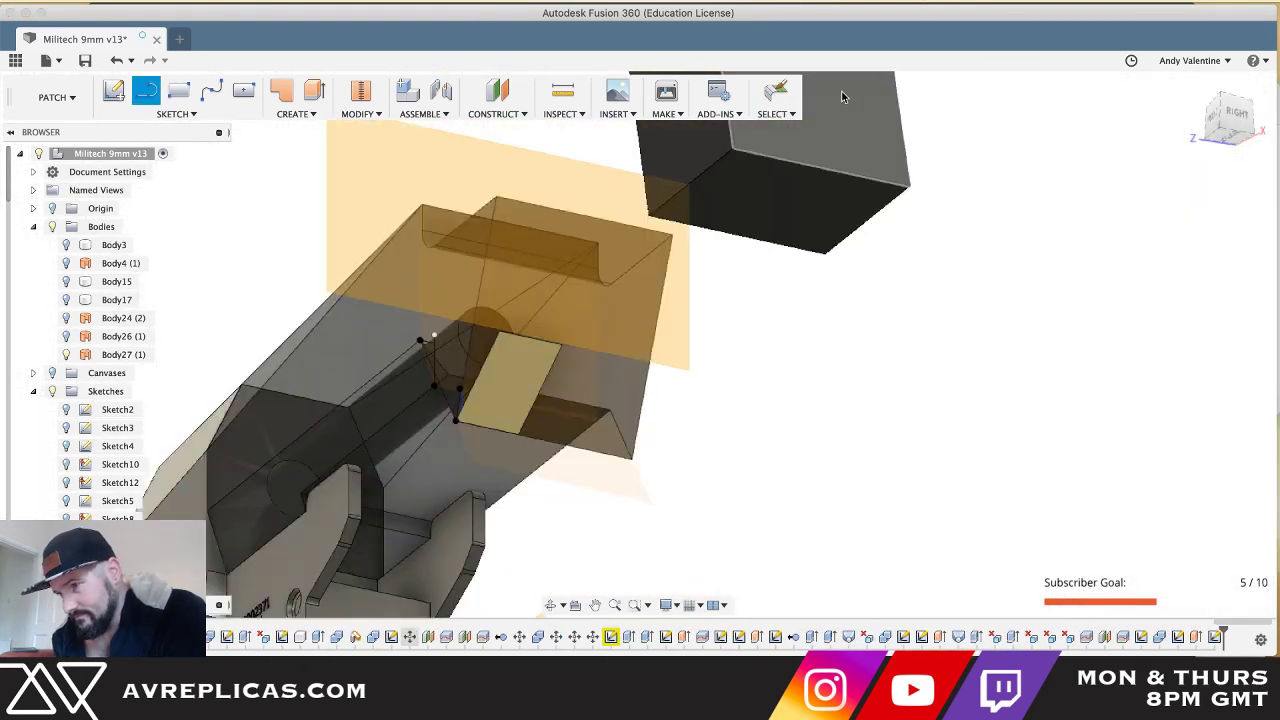
- Start a sketch on the extruded surface and draw a 6.6 mm line along its outer edge from the Chamber's tip corner
left_click(534, 361)
left_click(527, 380)
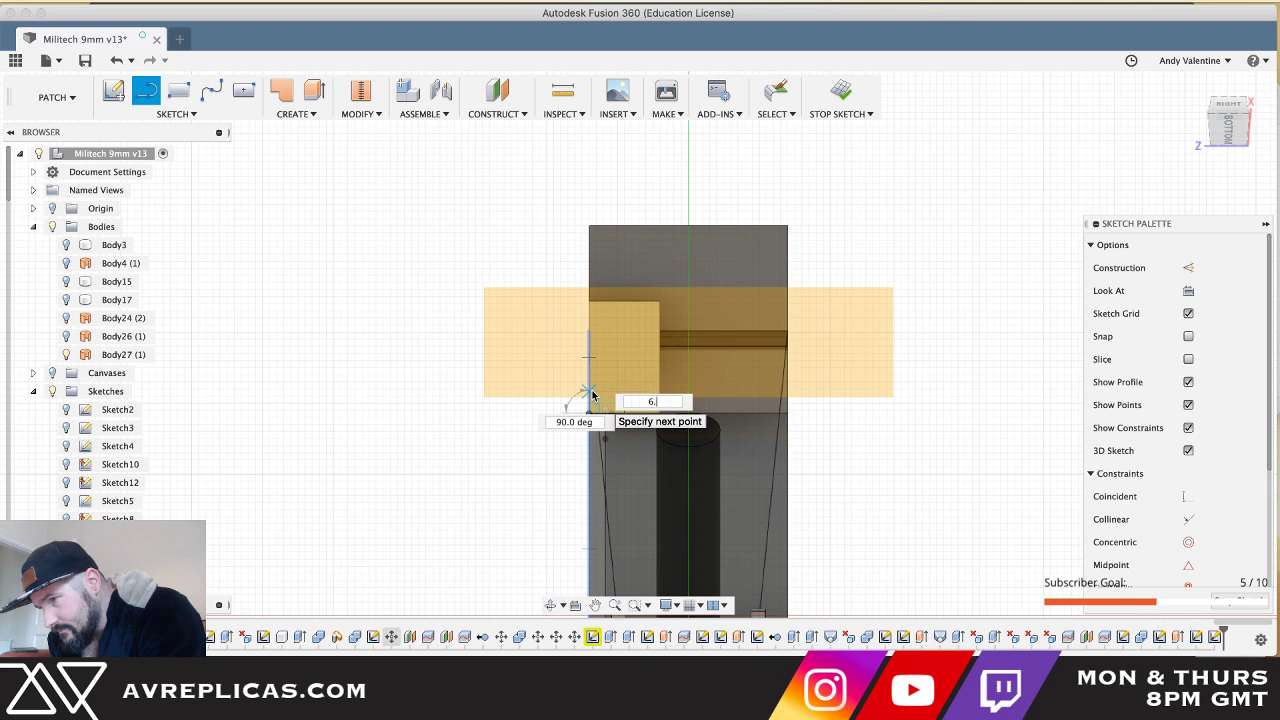
type("6")
key("Return")
key("Escape")
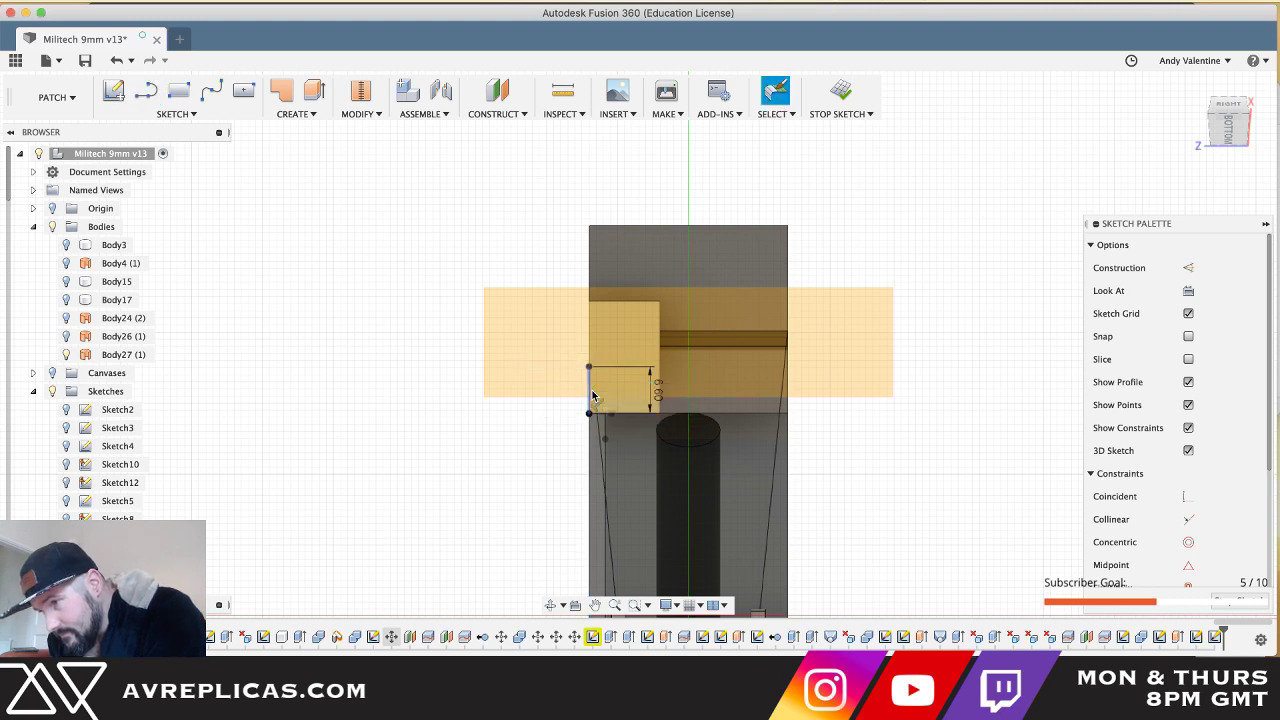
- Draw a line of about 2.28 mm from the same corner across the Chamber's width and close the triangle with a diagonal
key("l")
scroll(592, 395, "up", 3)
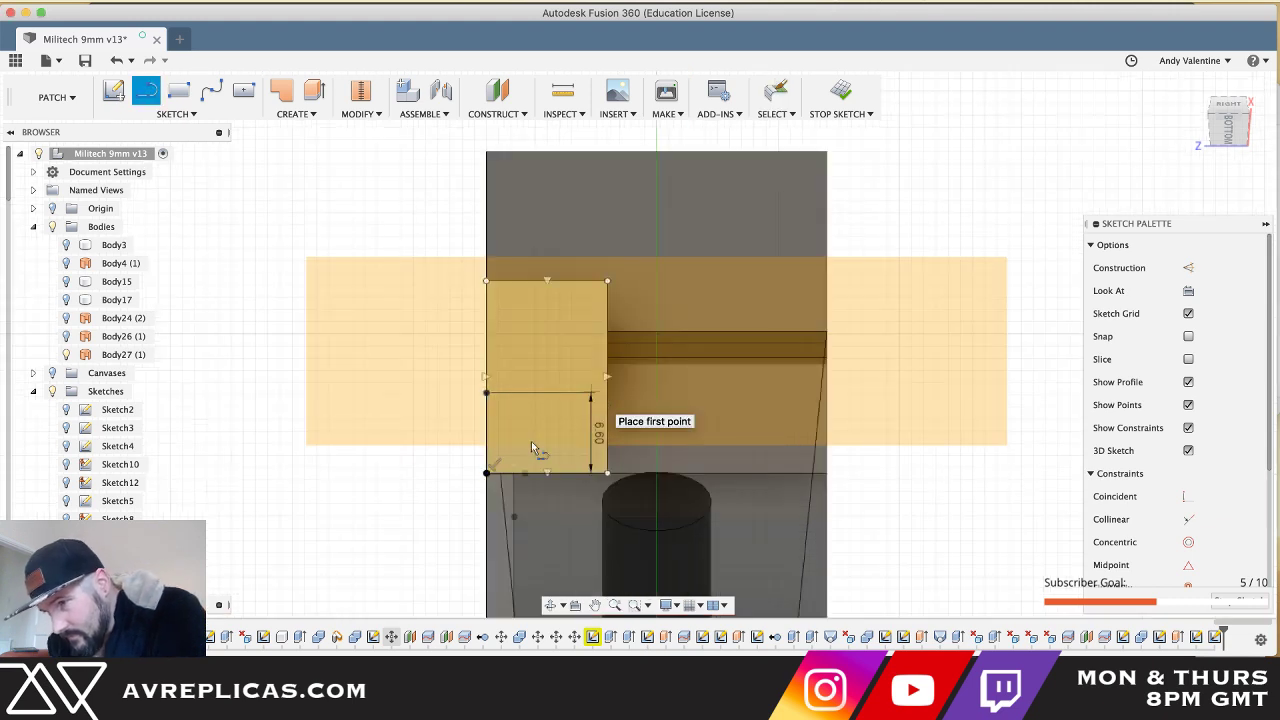
left_click(487, 474)
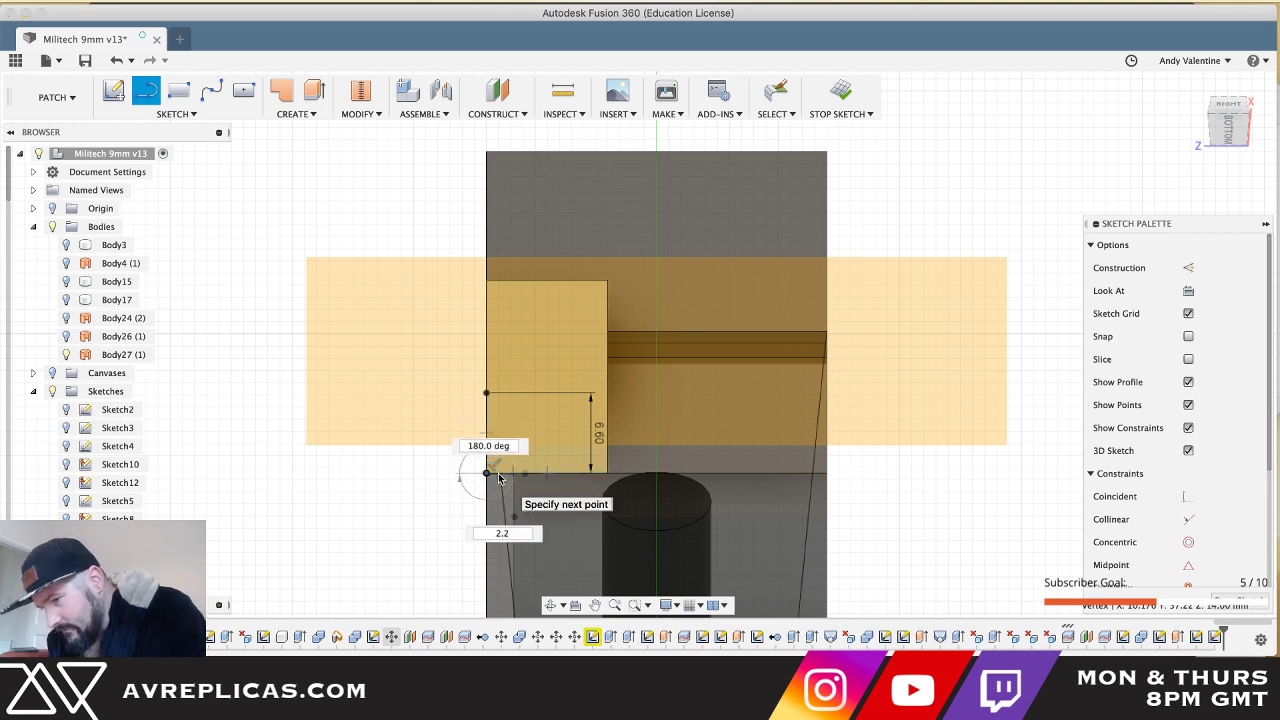
key("Return")
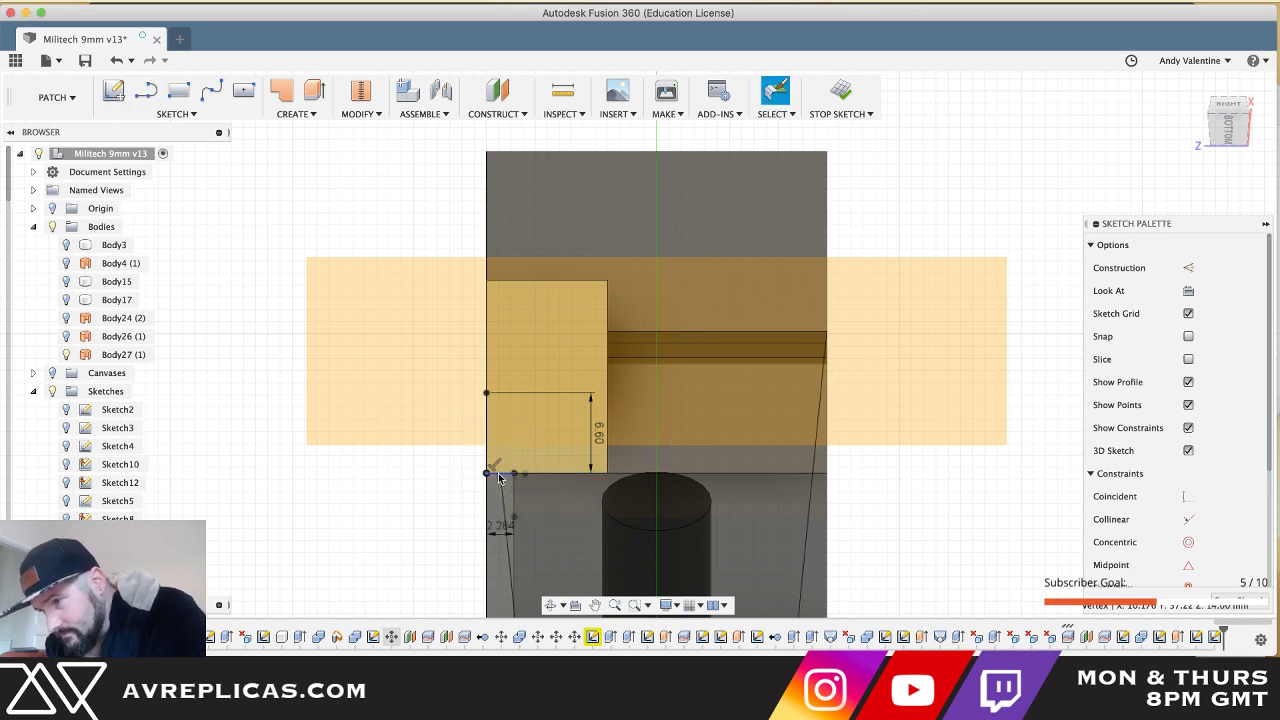
left_click(487, 394)
key("Escape")
scroll(488, 397, "left", 10, "shift")
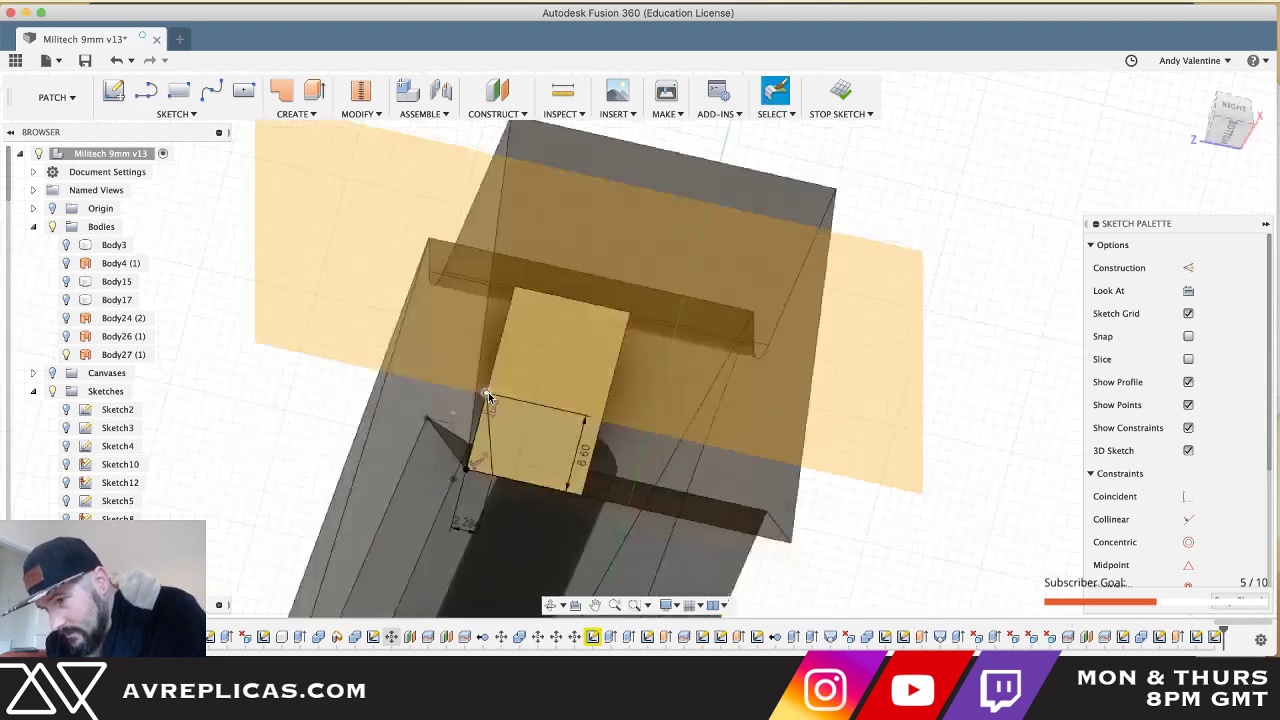
middle_click_drag(488, 392, 488, 397, "shift")
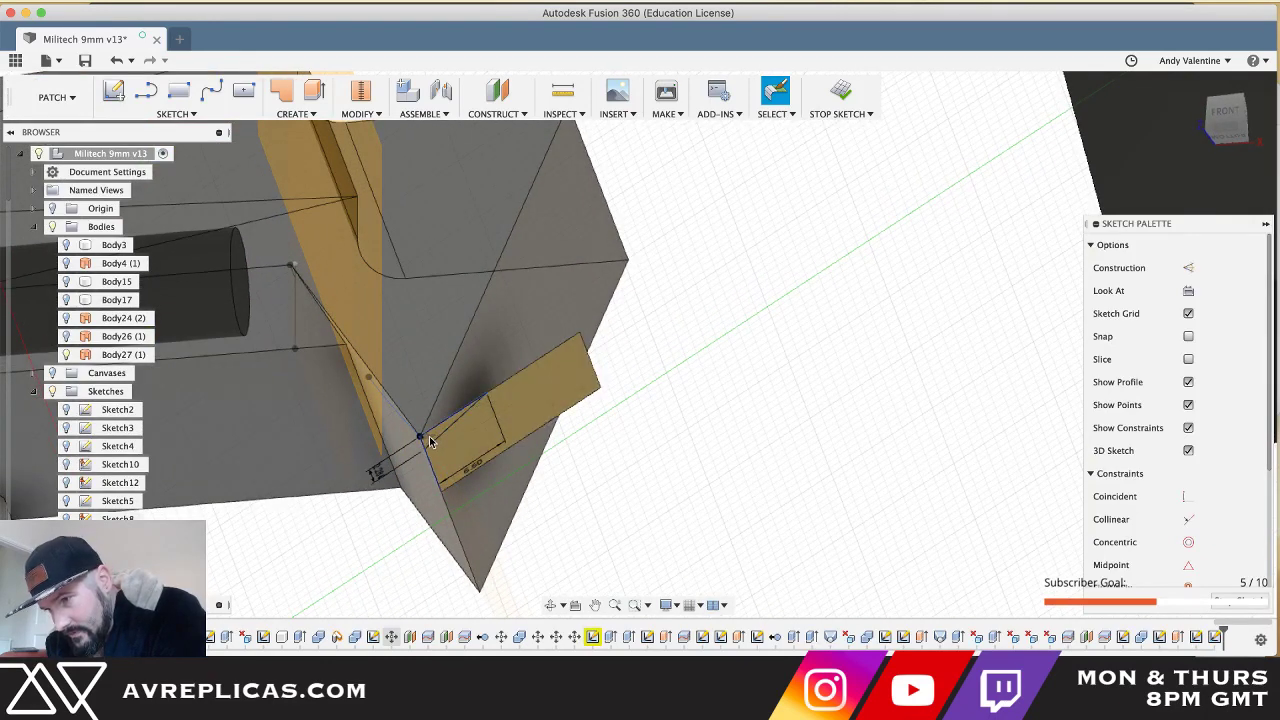
middle_click_drag(430, 442, 559, 409, "shift")
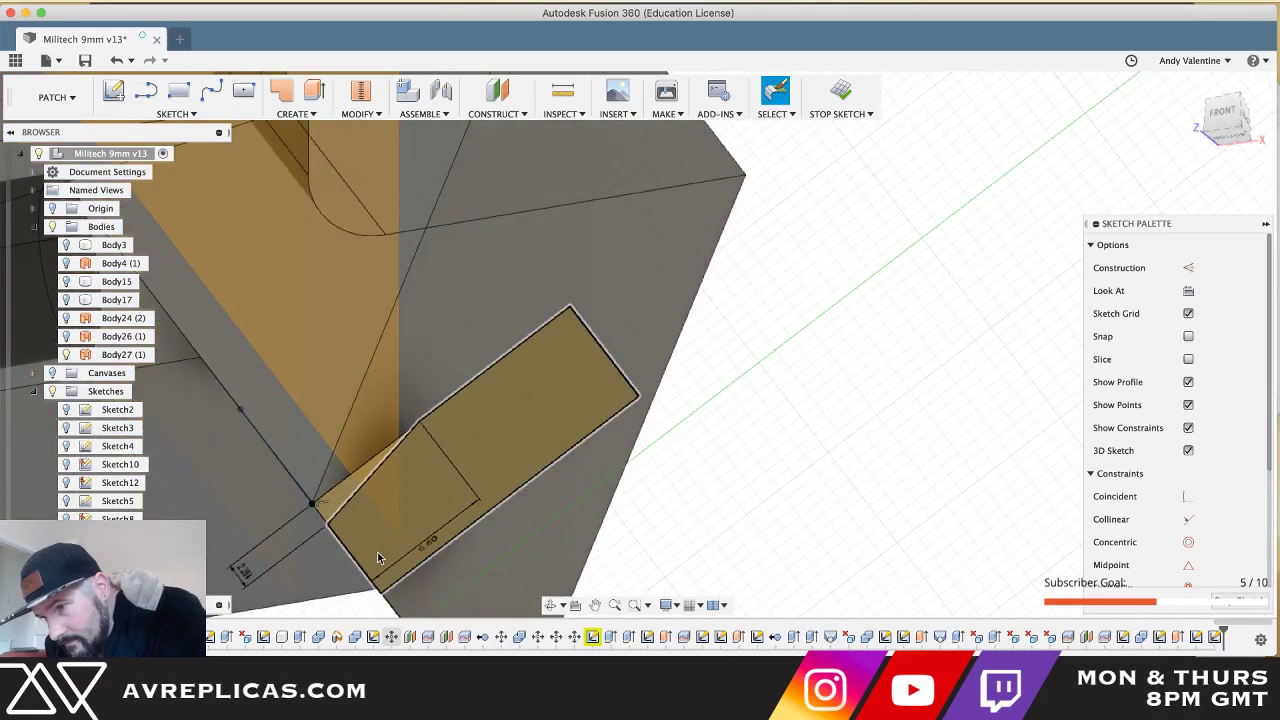
- Extrude the triangular profile on the helper surface as a 12.243 mm cut into the Chamber, along its slanted lower edge
left_click(345, 502)
middle_click_drag(345, 502, 343, 500, "shift")
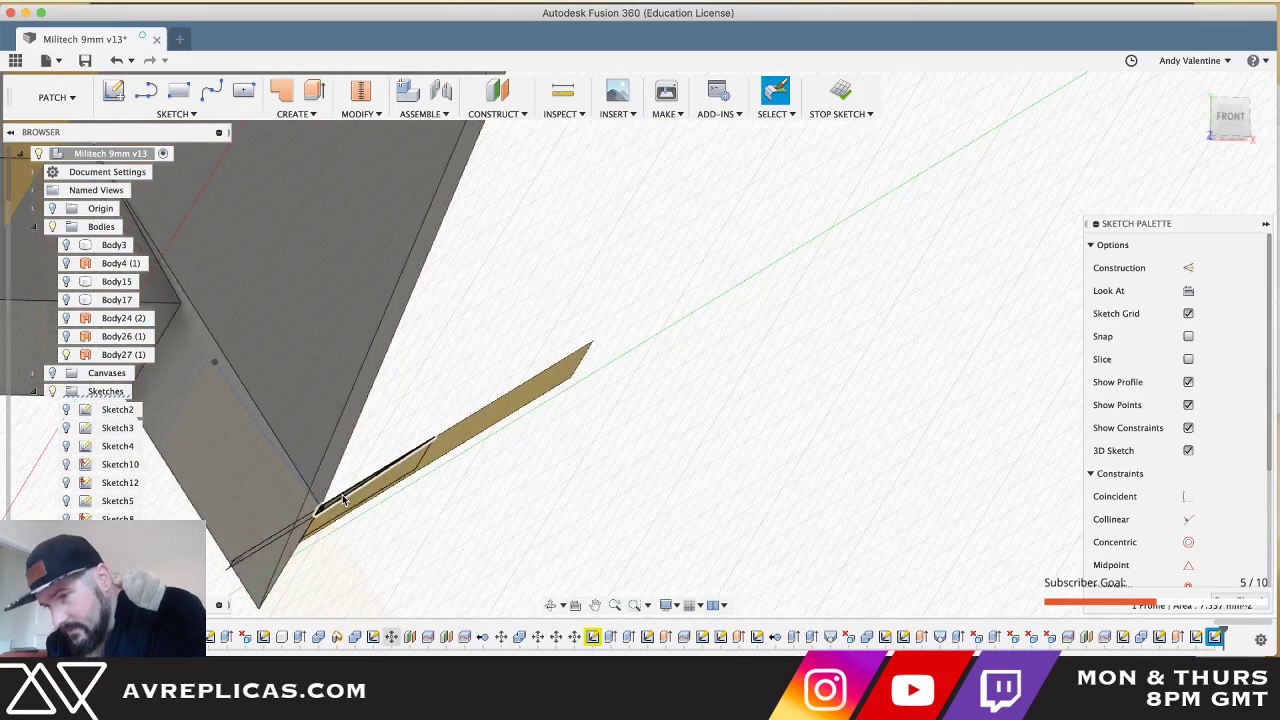
key("e")
left_click_drag(362, 457, 266, 226)
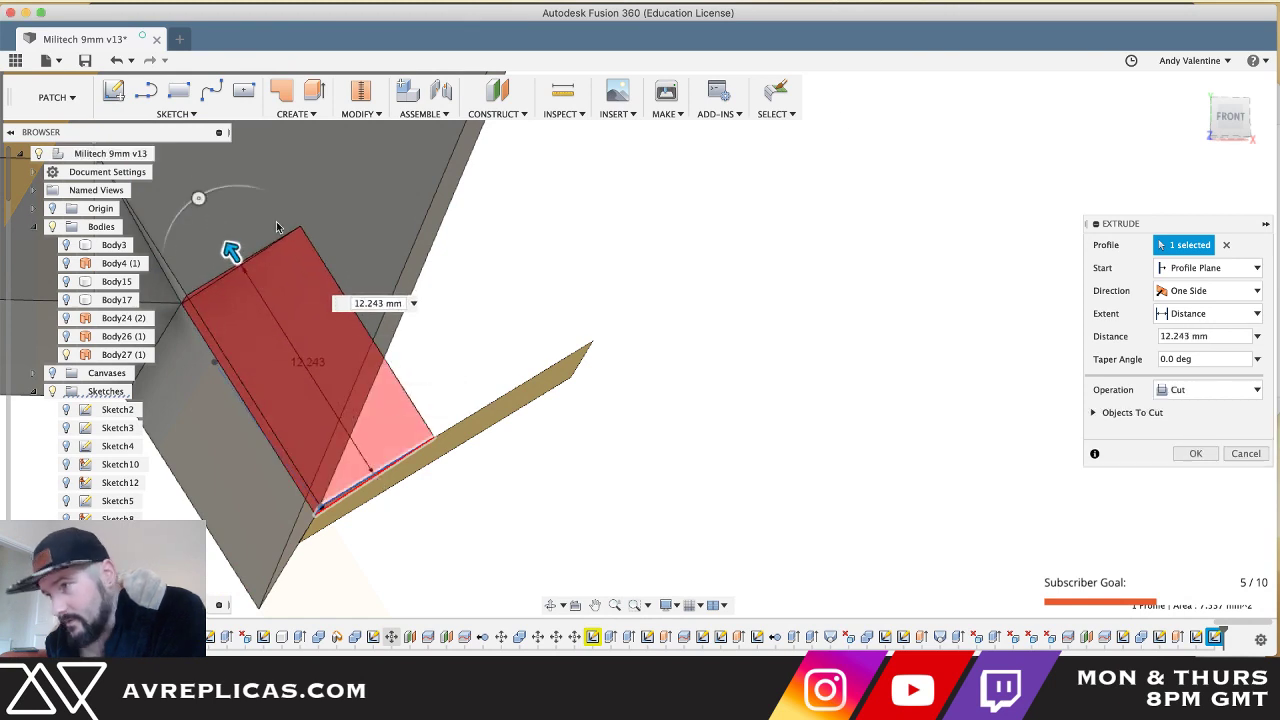
left_click(1231, 117)
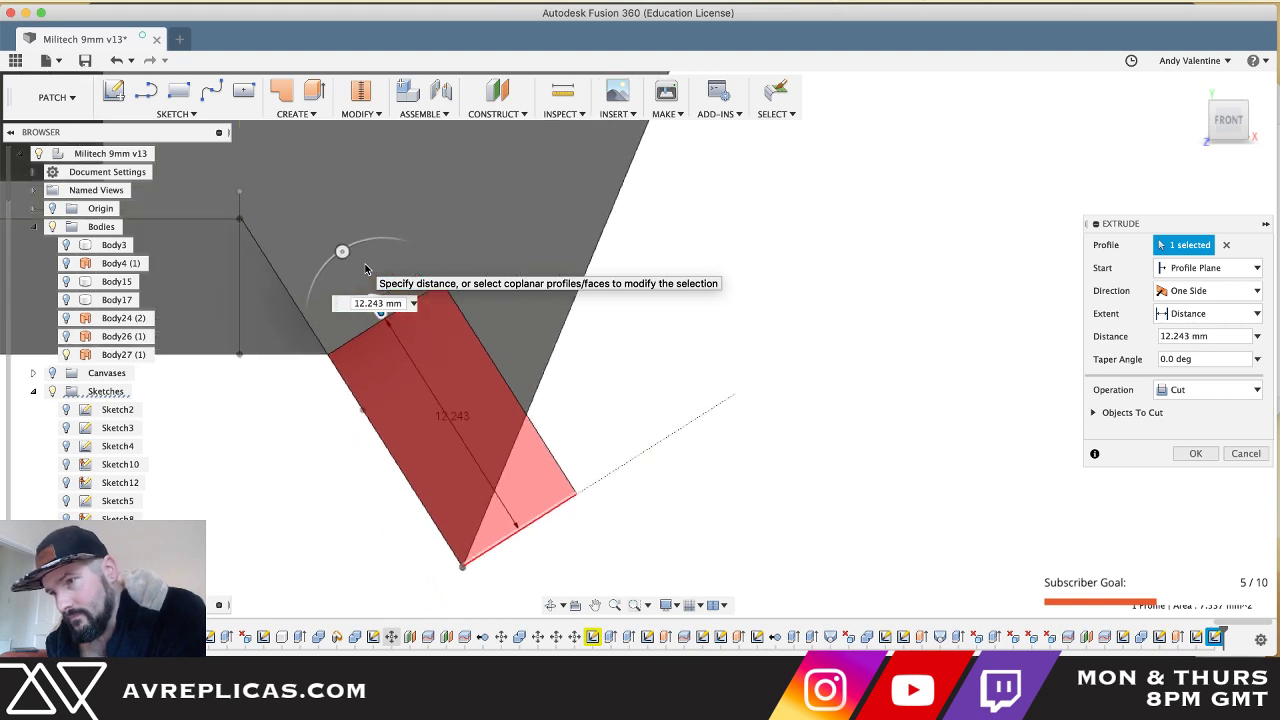
scroll(366, 270, "down", 1)
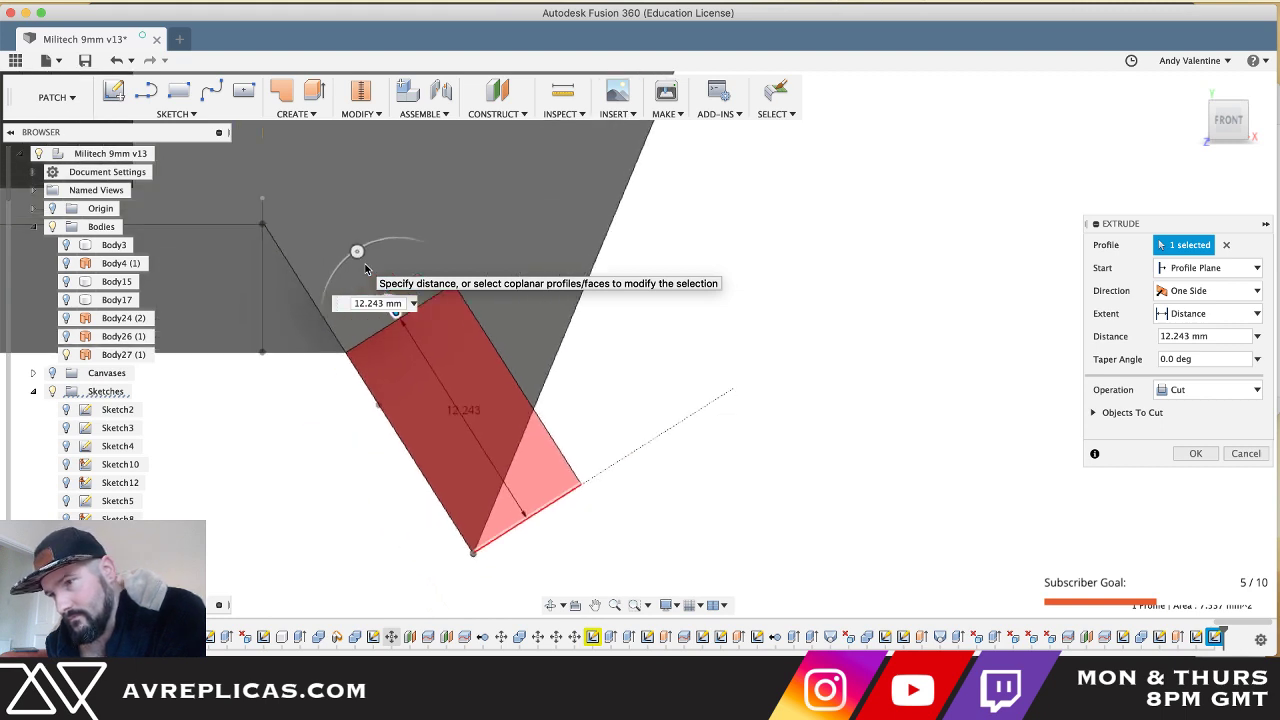
scroll(366, 270, "up", 5)
scroll(366, 270, "down", 4)
scroll(365, 268, "down", 2)
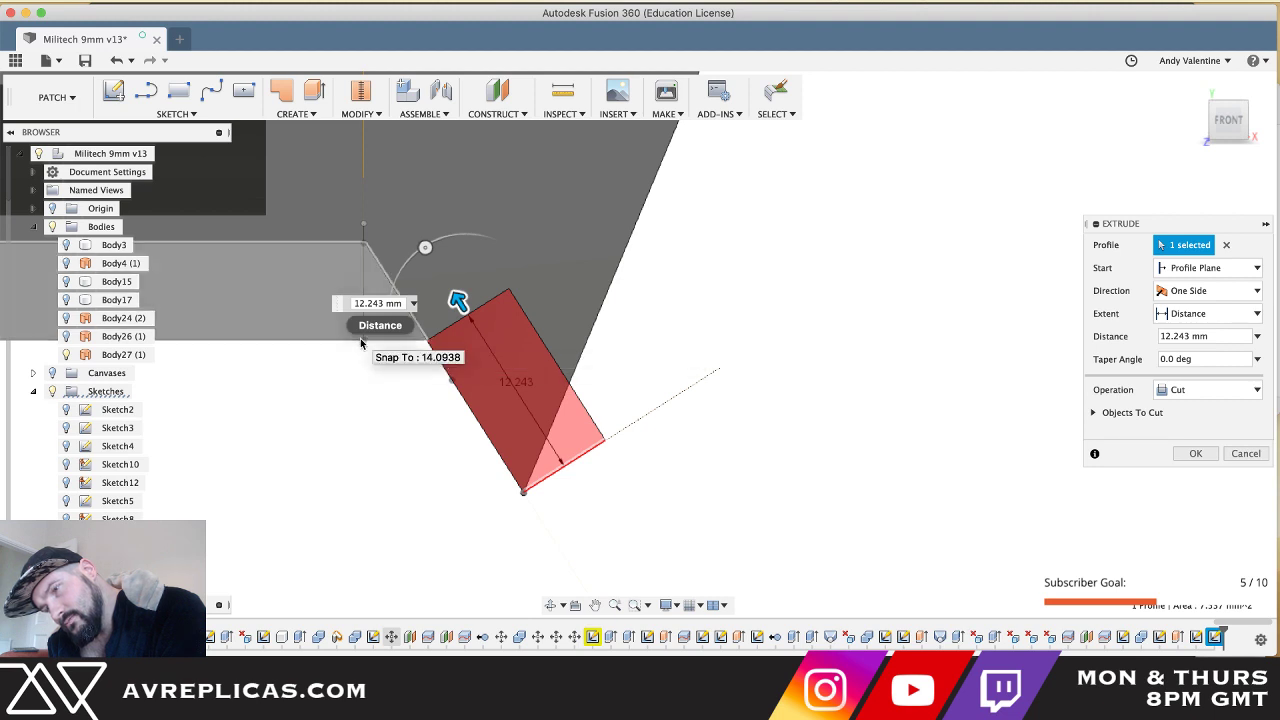
key("Return")
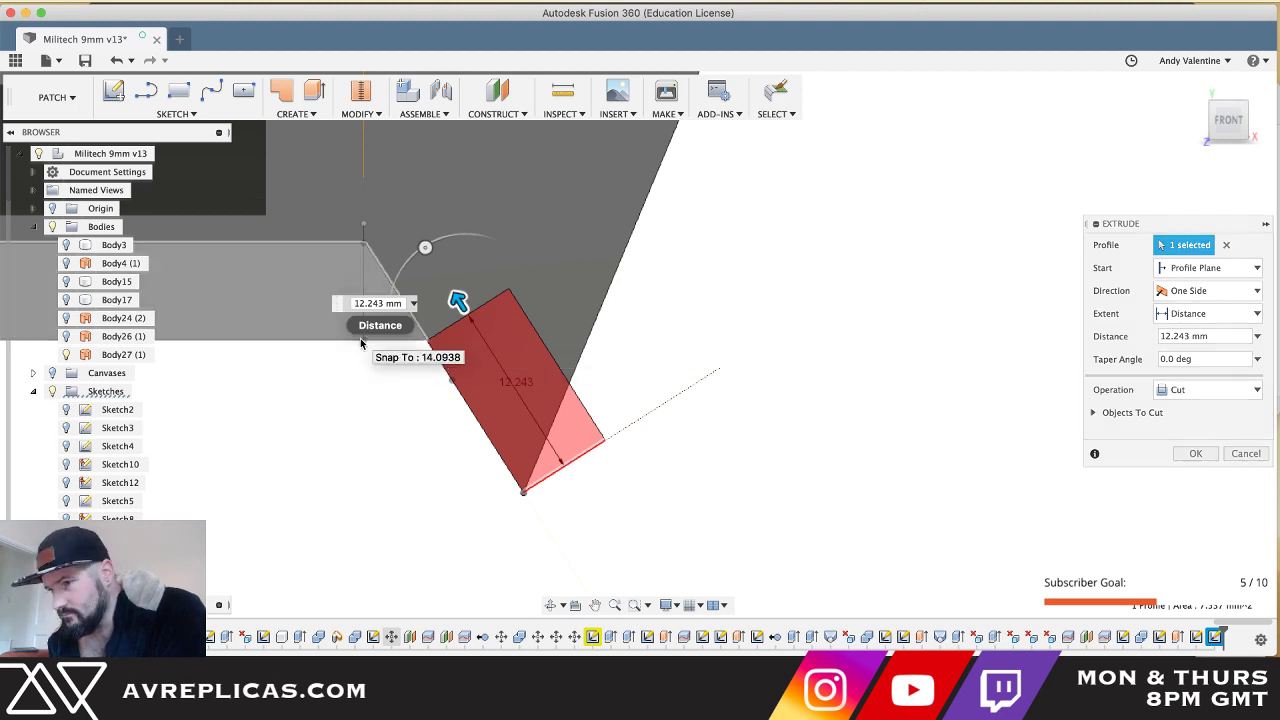
- Reopen Sketch60 and draw a 6.6 mm vertical line down the body's outer edge from the existing corner point
middle_click_drag(361, 343, 361, 343, "shift")
scroll(361, 343, "left", 10, "shift")
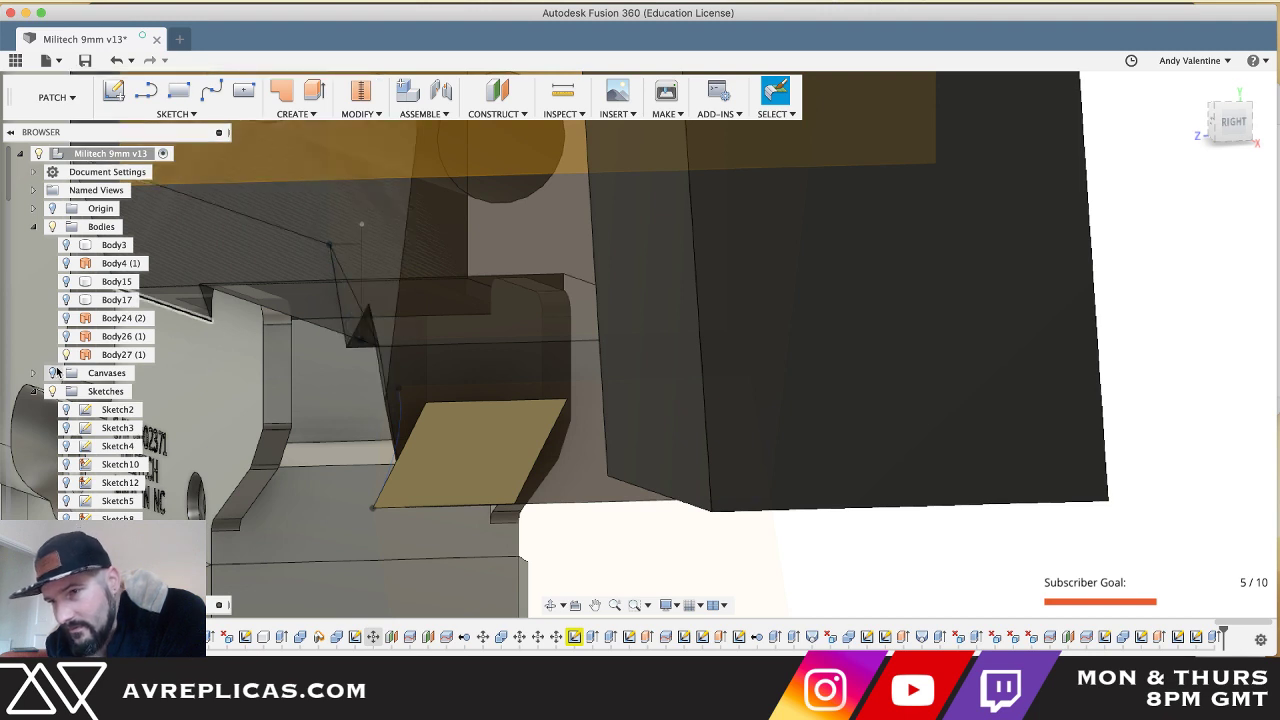
scroll(105, 505, "down", 5)
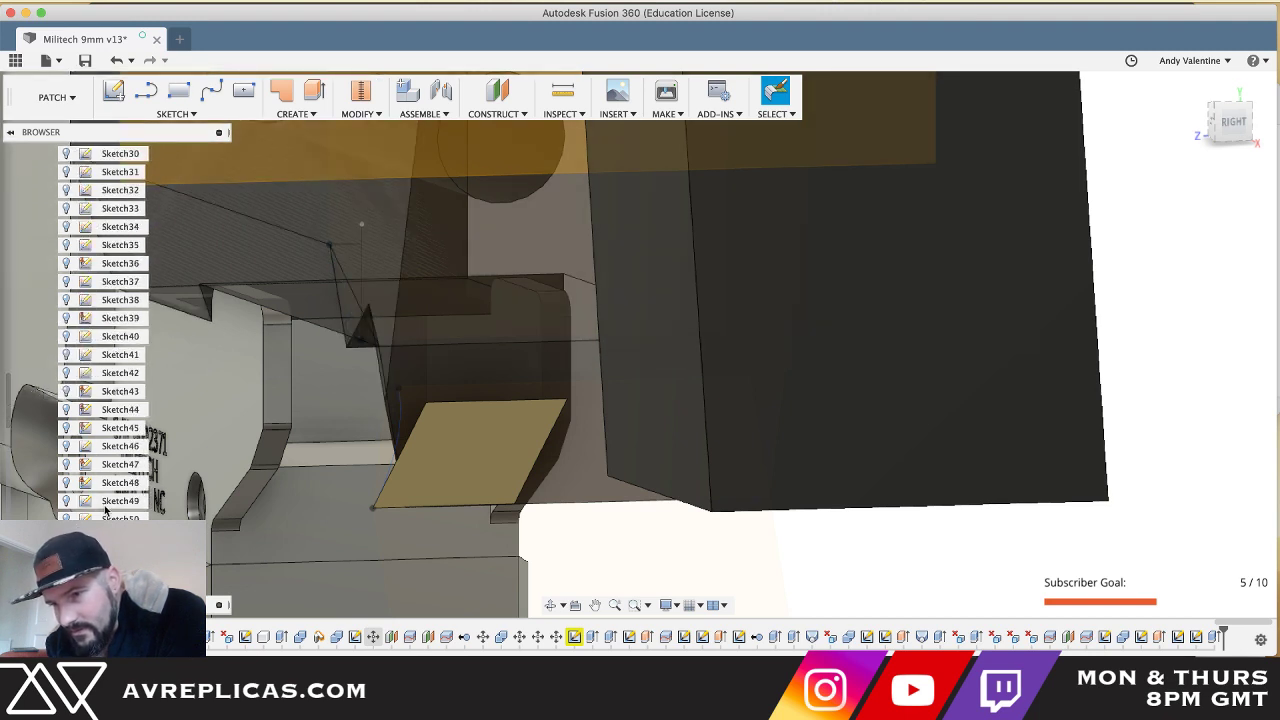
scroll(105, 510, "down", 5)
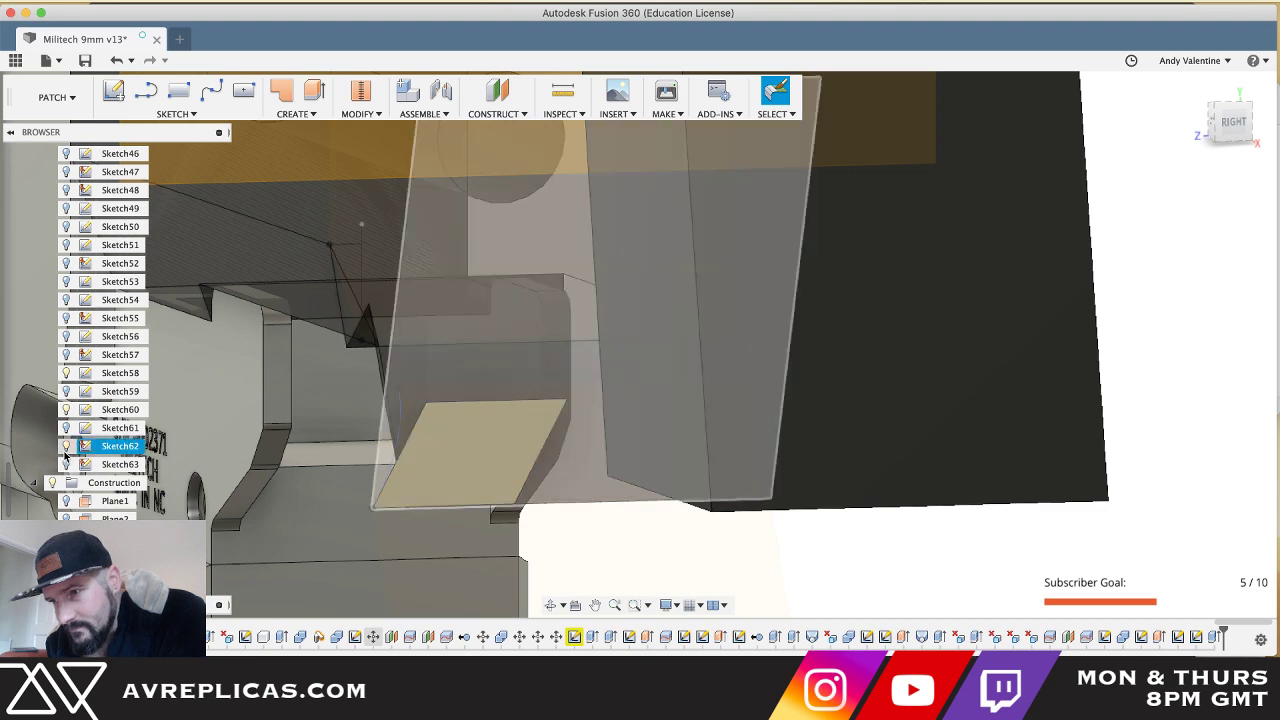
left_click(110, 410)
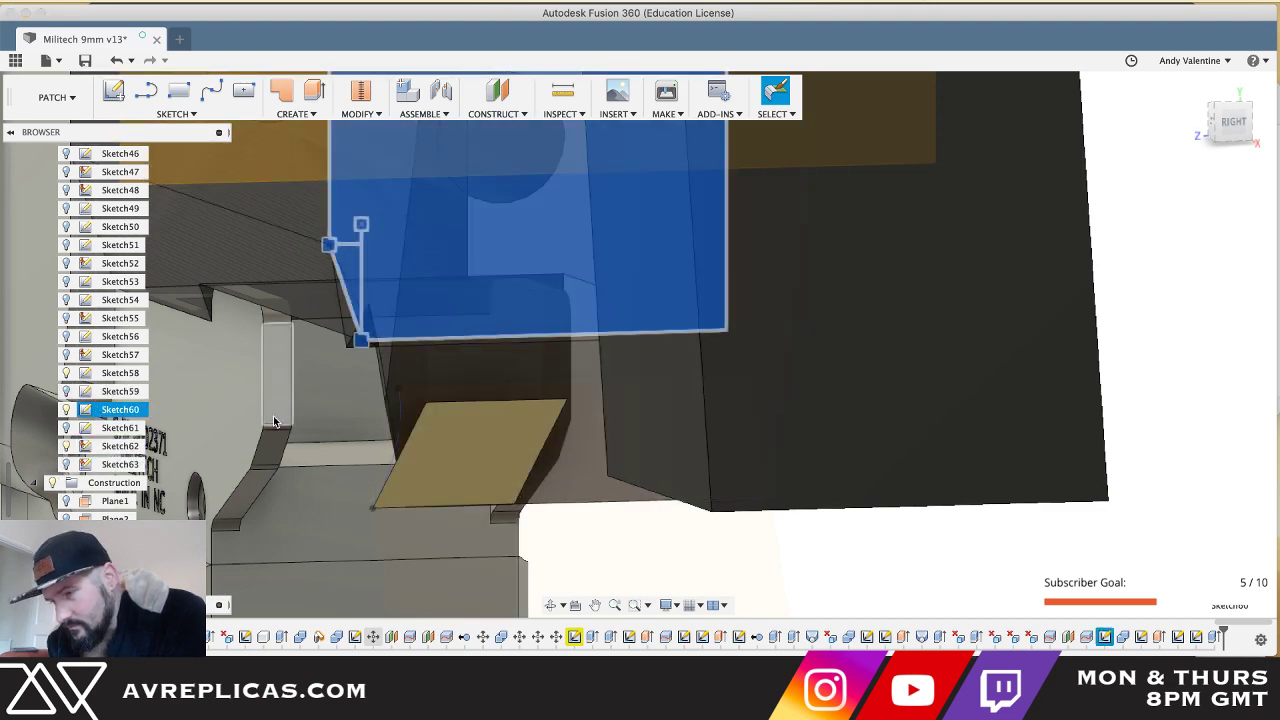
key("l")
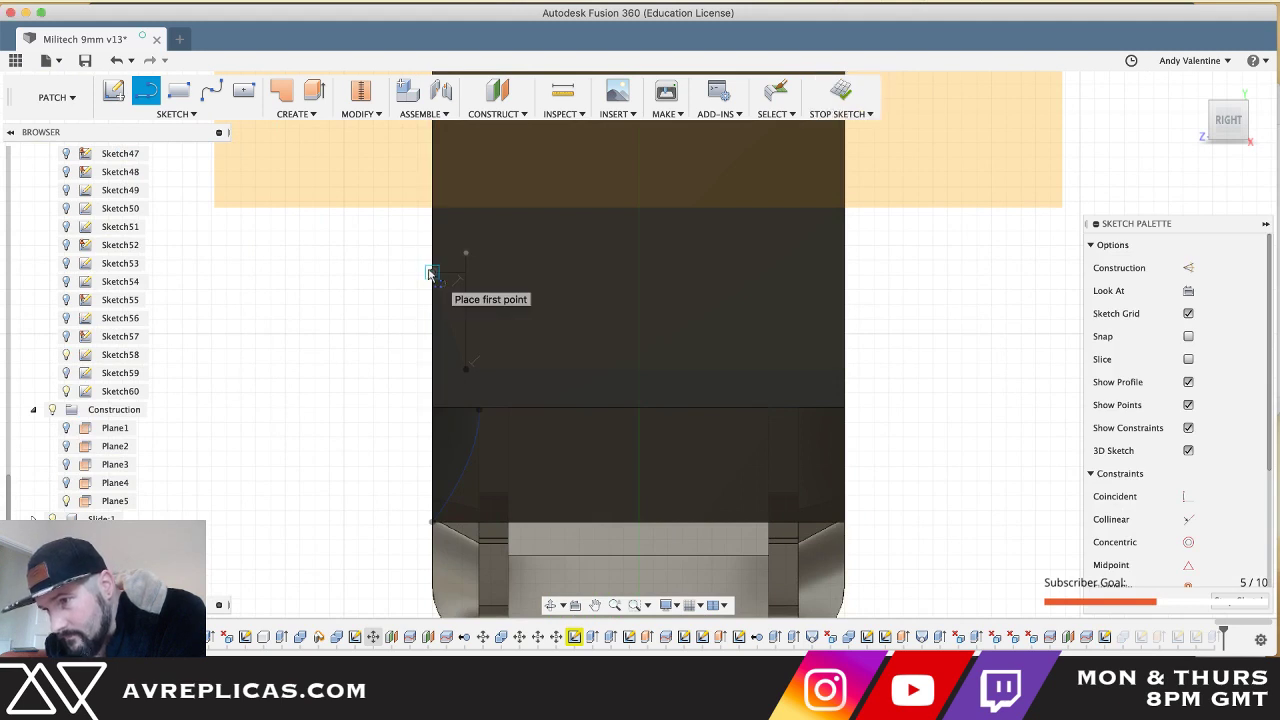
left_click(431, 273)
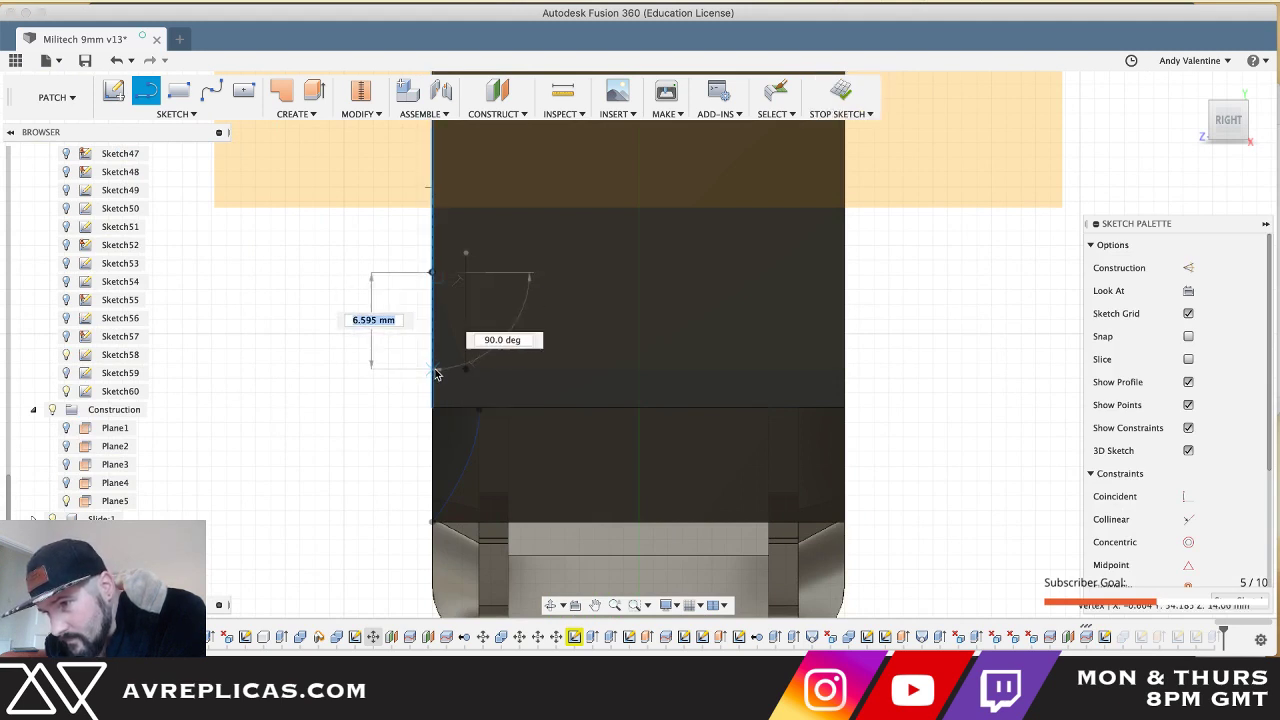
type("6")
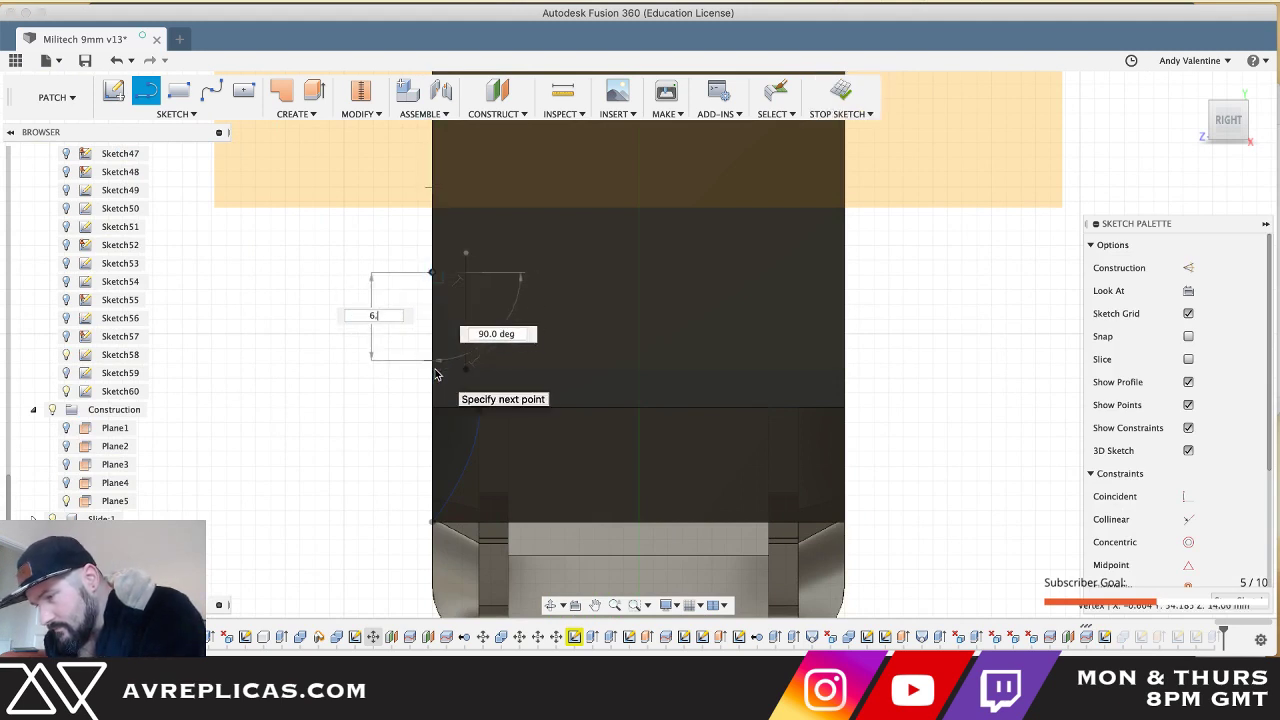
type(".6")
key("Return")
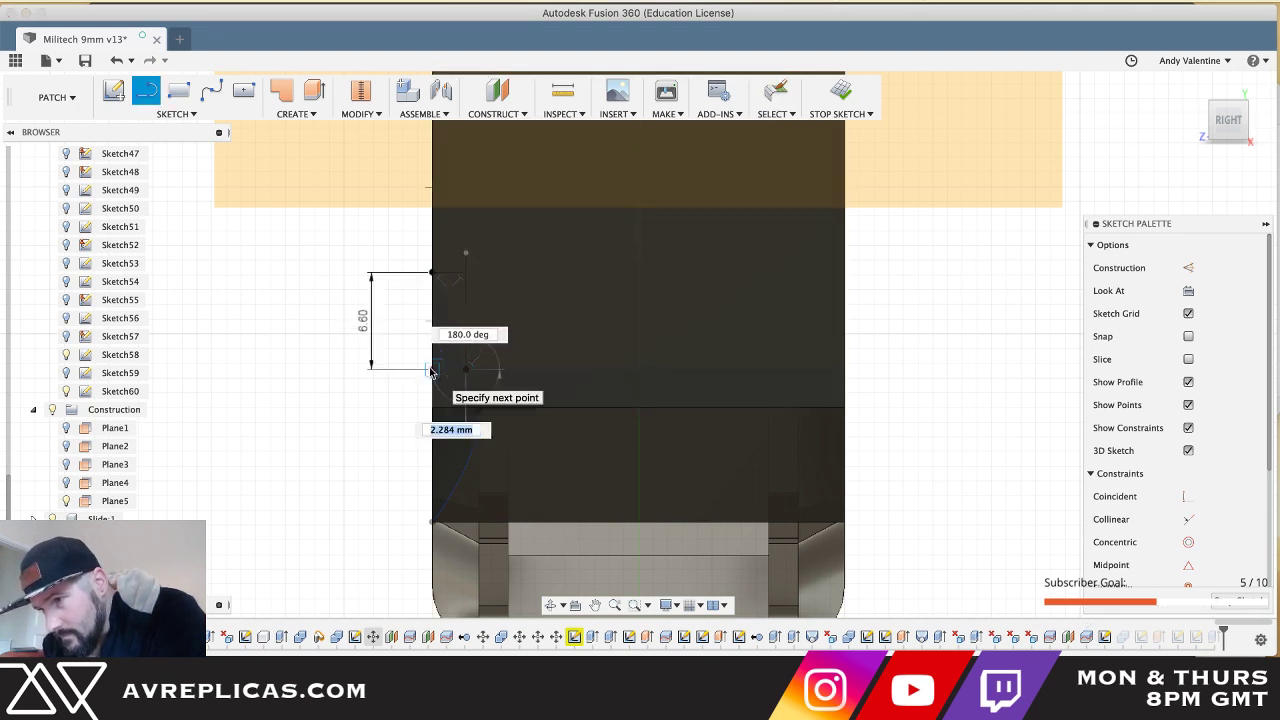
- Close the triangle with a short line of about 2.28 mm and a diagonal between the existing points, and finish the sketch
left_click(433, 273)
left_click(465, 369)
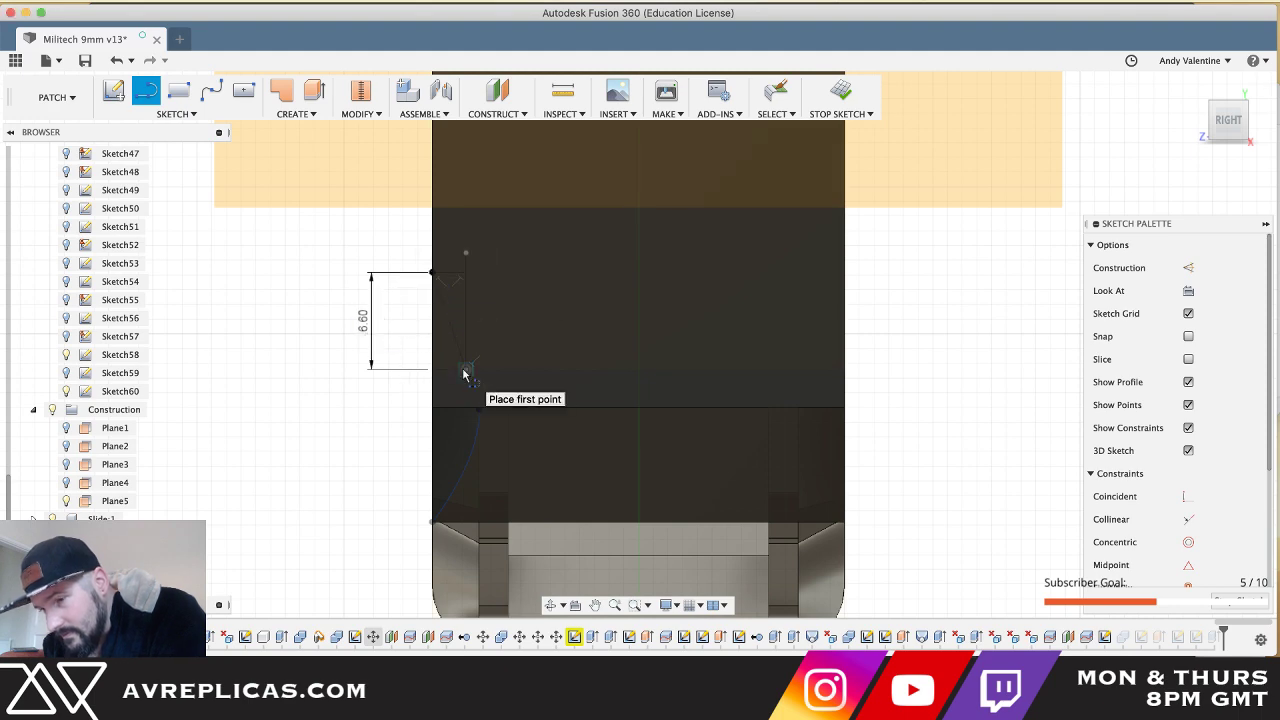
key("Escape")
middle_click_drag(465, 371, 462, 370, "shift")
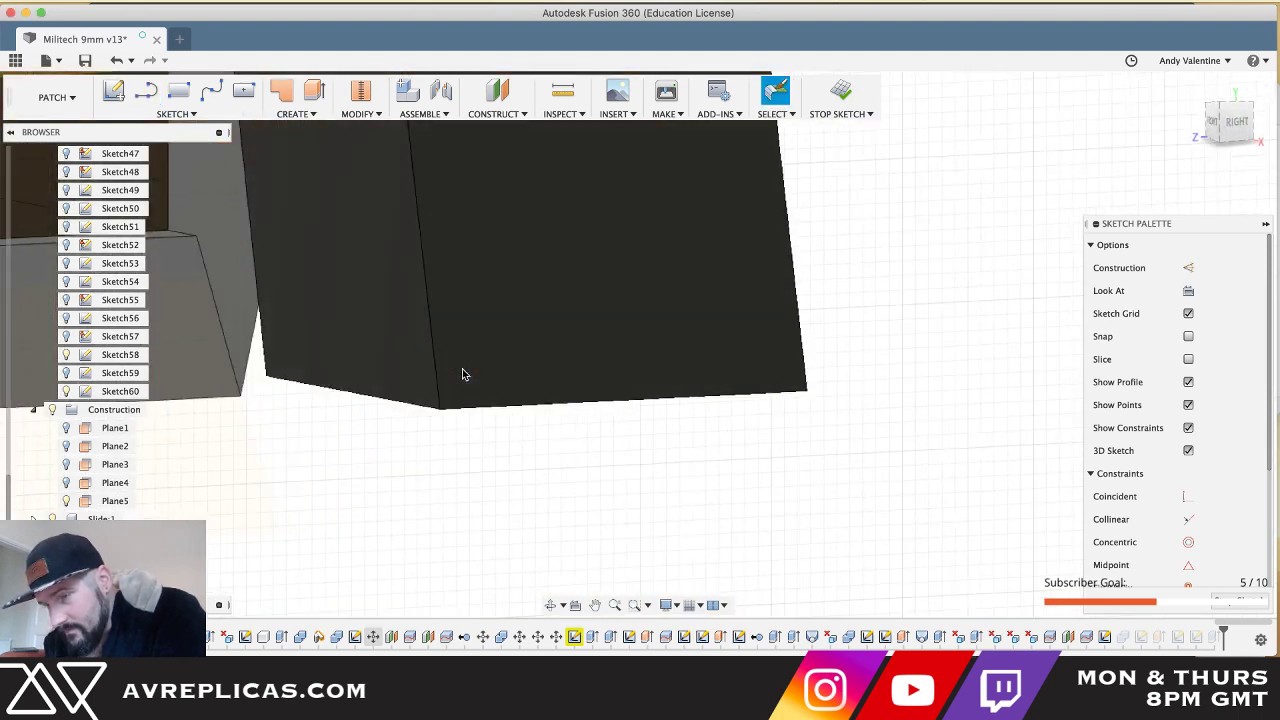
scroll(462, 370, "down", 5)
scroll(462, 372, "up", 5)
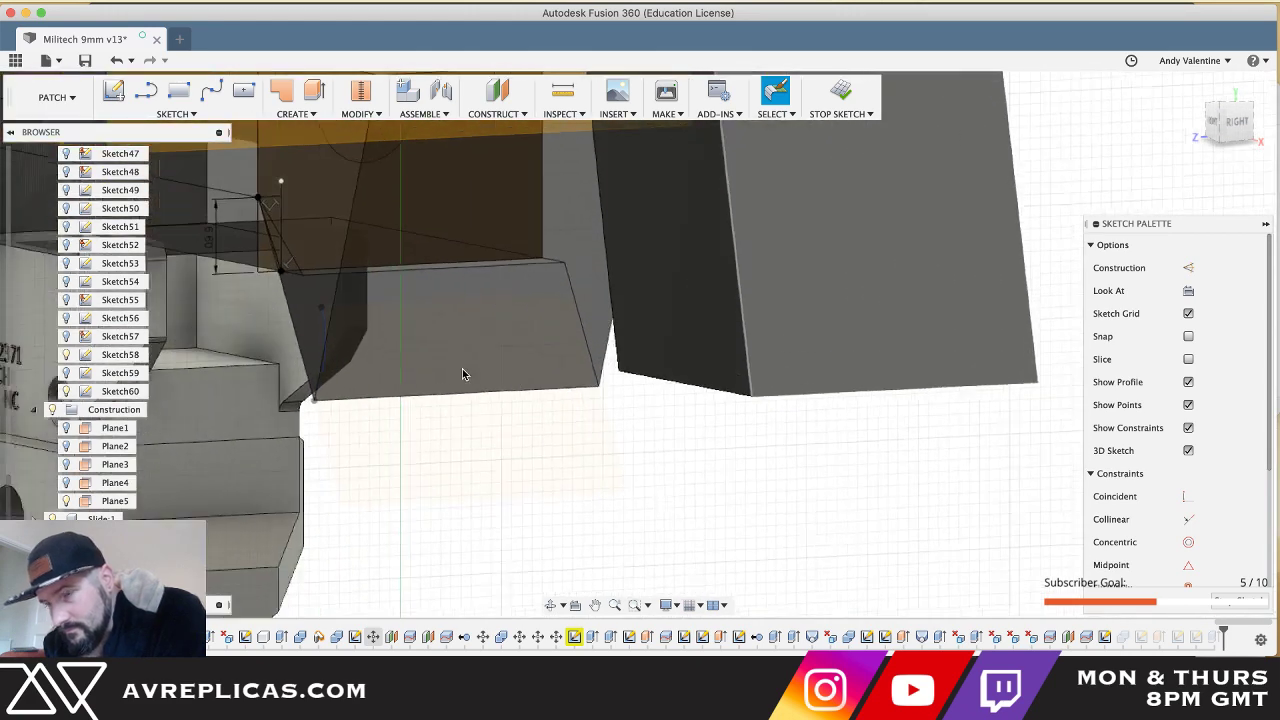
left_click(840, 95)
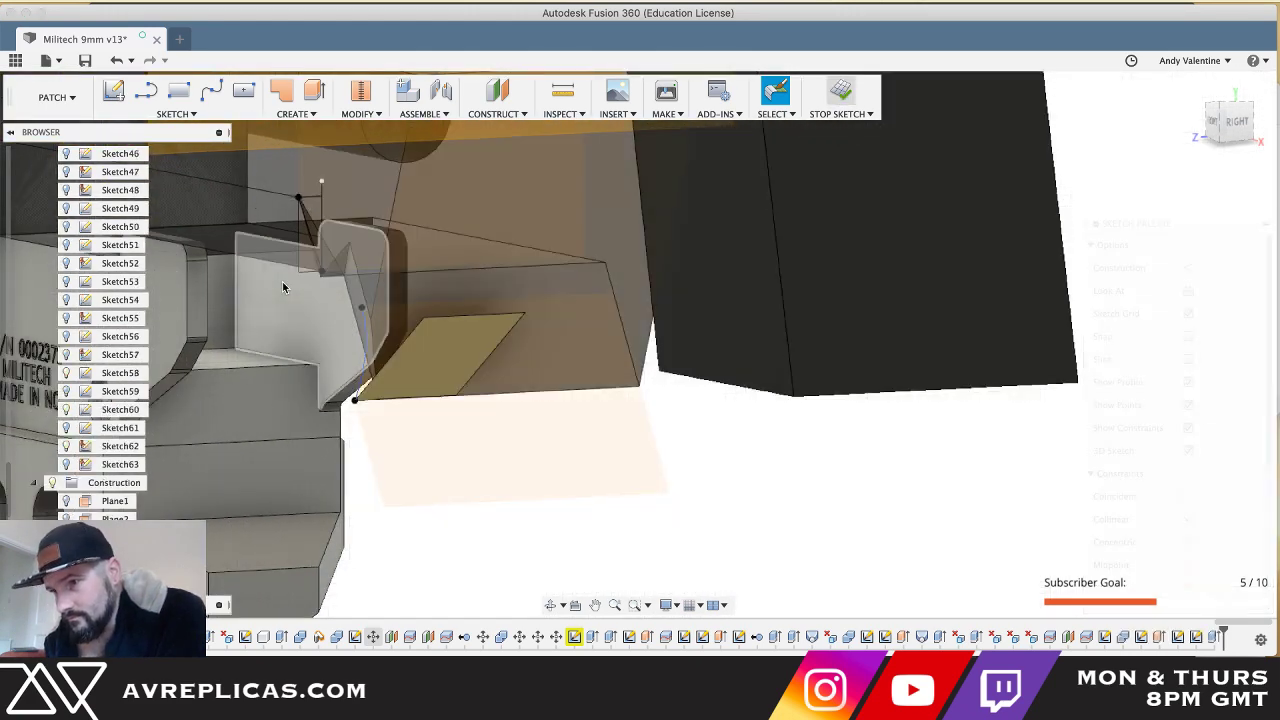
- Extrude the narrow triangular profile of Sketch60 as a 4.275 mm cut up to the Chamber's inner corner
left_click(312, 258)
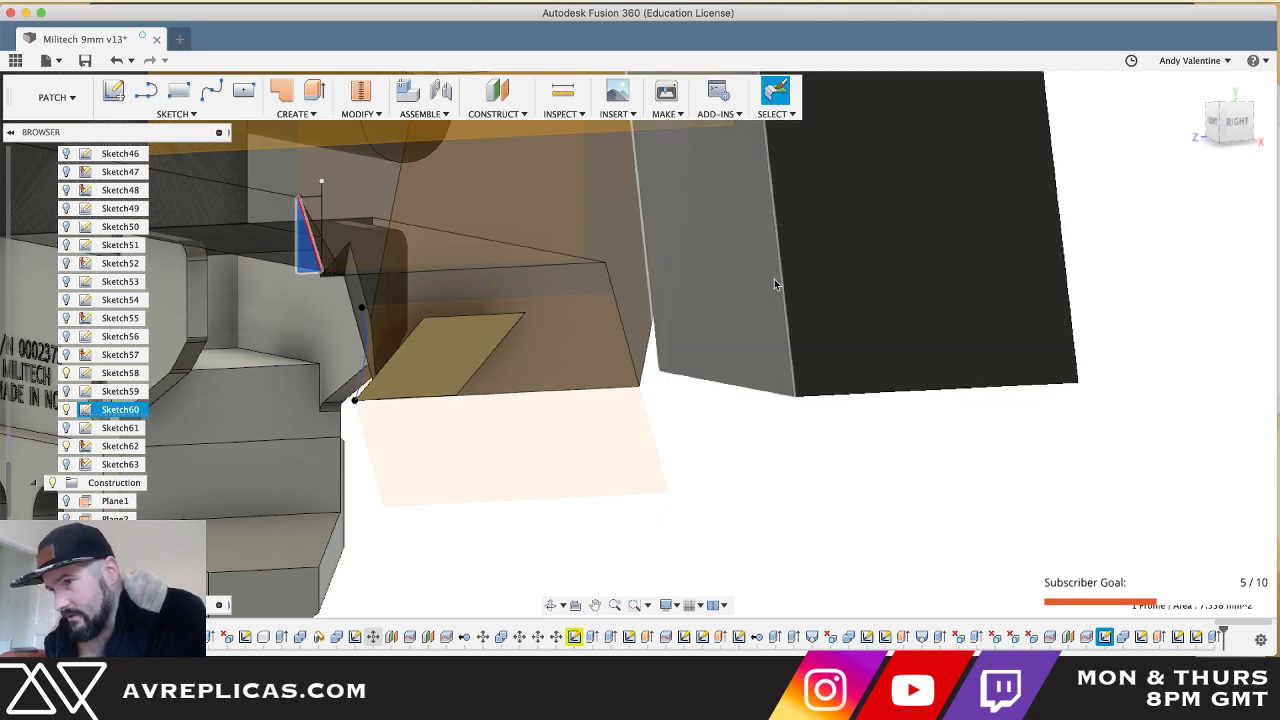
middle_click_drag(516, 503, 525, 503, "shift")
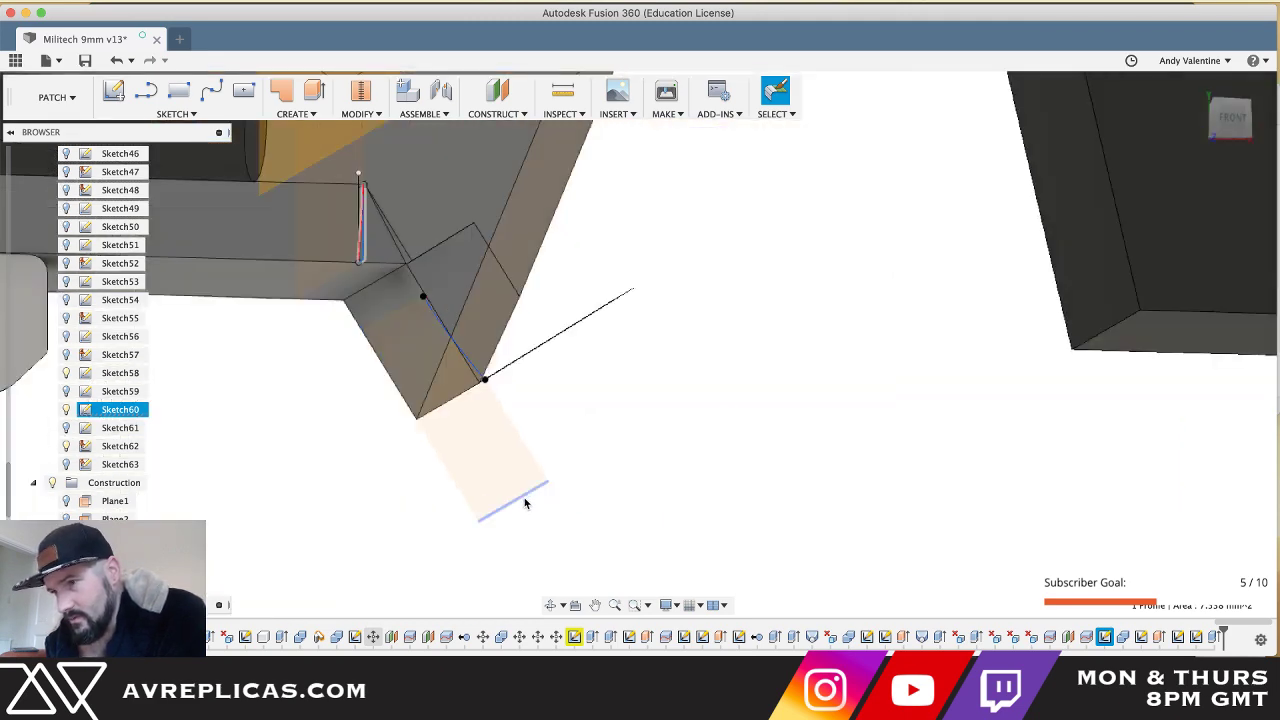
scroll(329, 279, "up", 3)
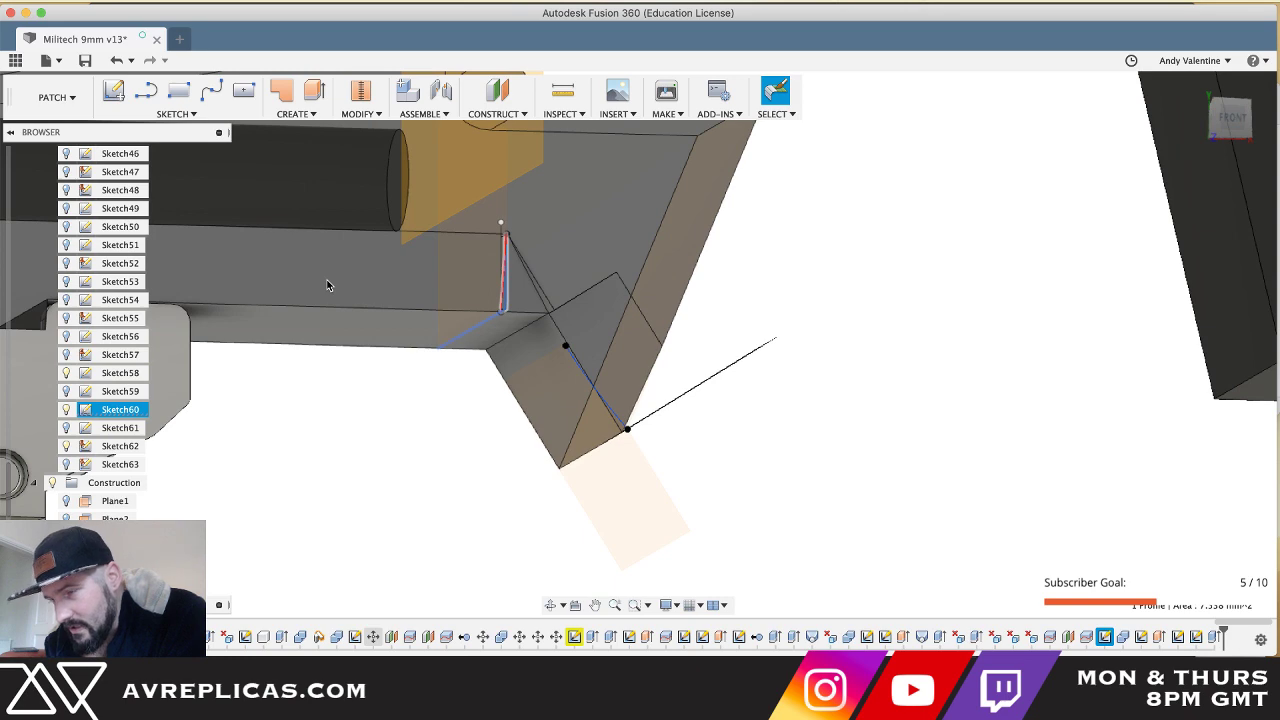
scroll(492, 325, "up", 4)
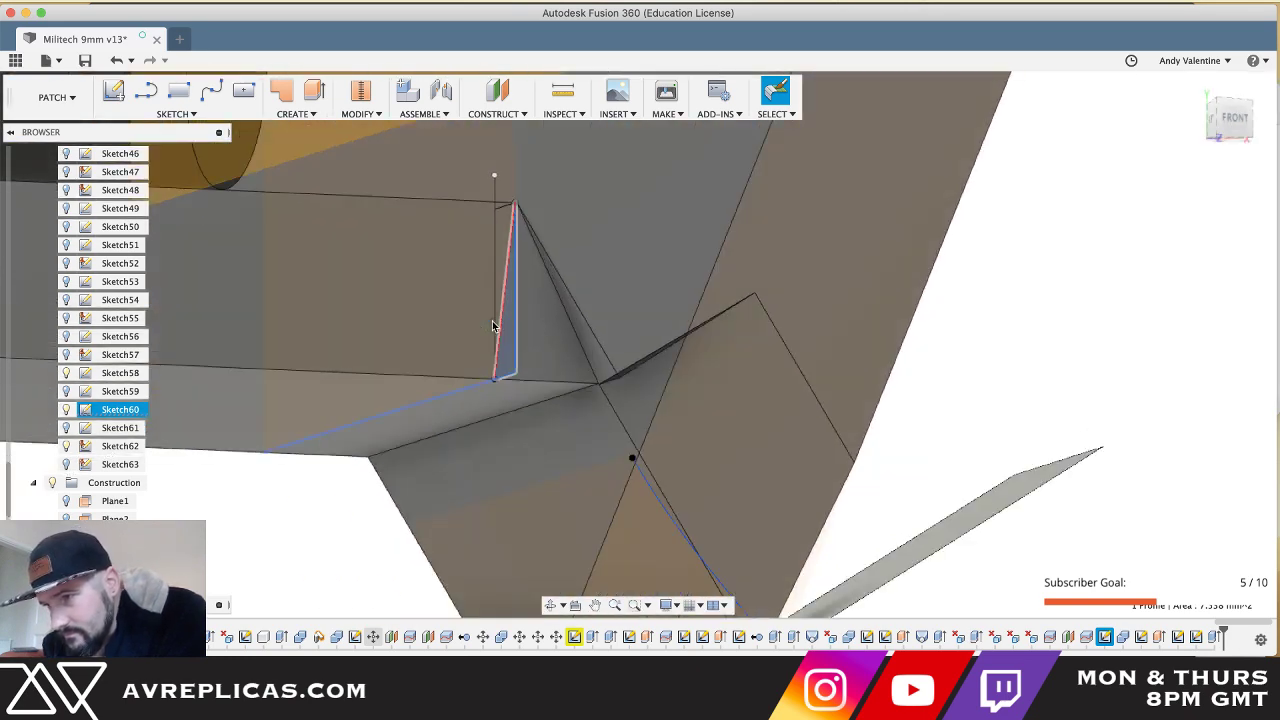
scroll(492, 325, "left", 10, "shift")
scroll(492, 325, "right", 8, "shift")
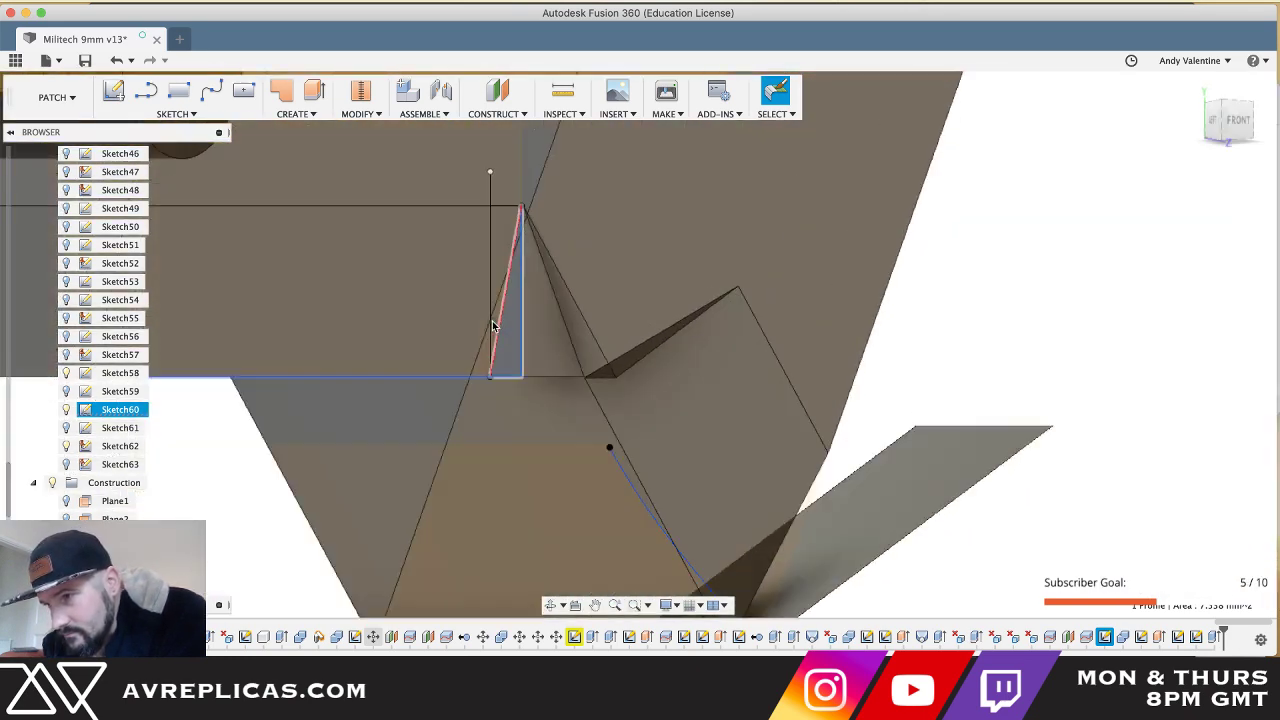
scroll(492, 325, "right", 6, "shift")
key("e")
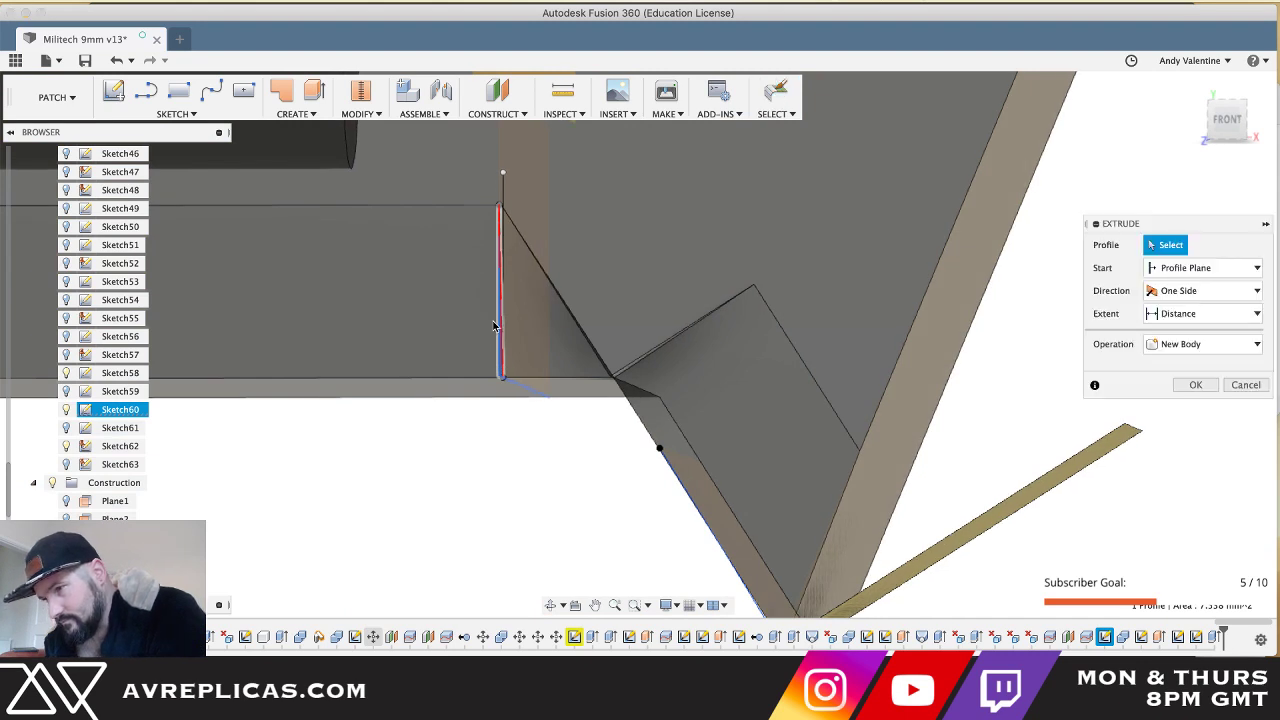
left_click(500, 295)
left_click_drag(517, 289, 629, 289)
scroll(629, 286, "down", 5, "shift")
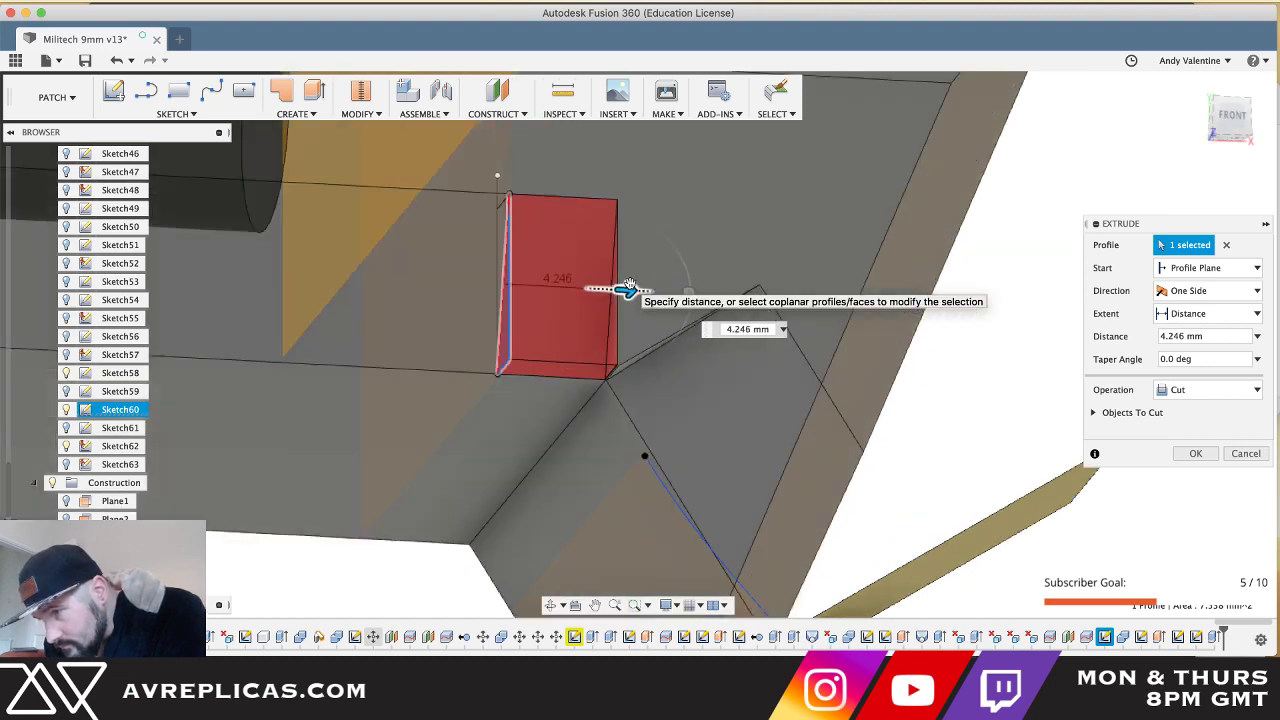
middle_click_drag(629, 289, 629, 289, "shift")
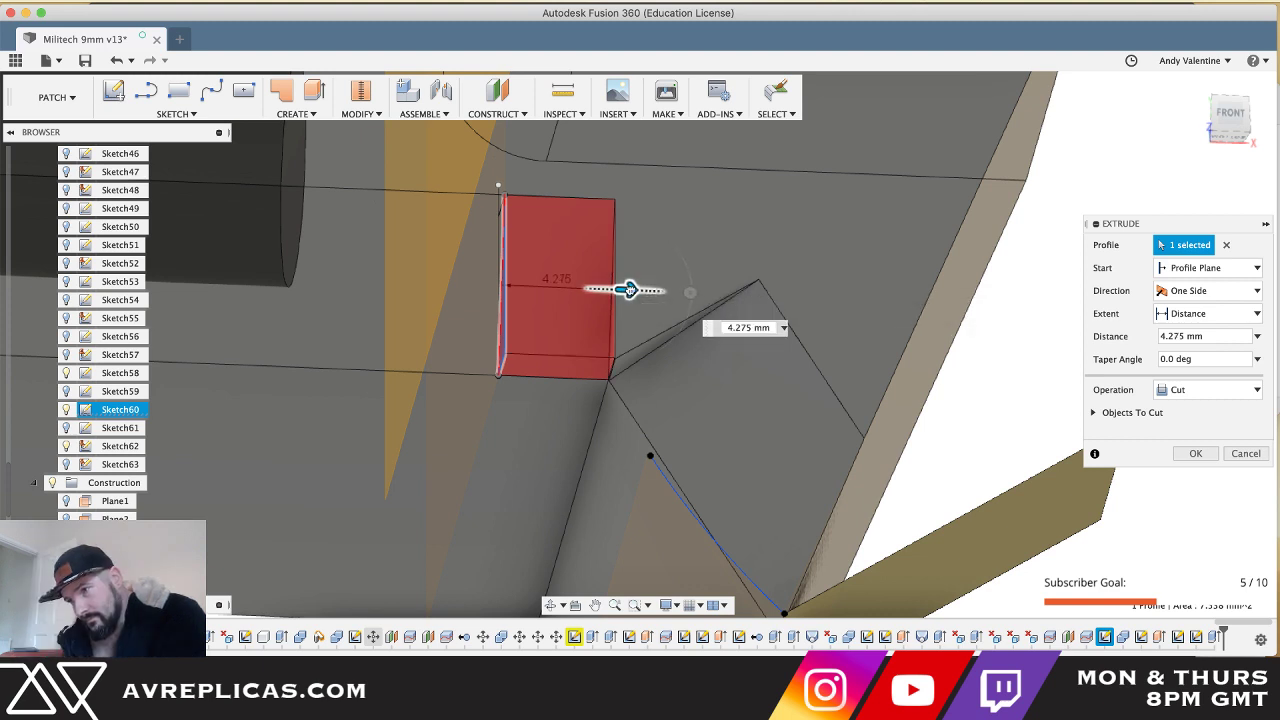
key("Return")
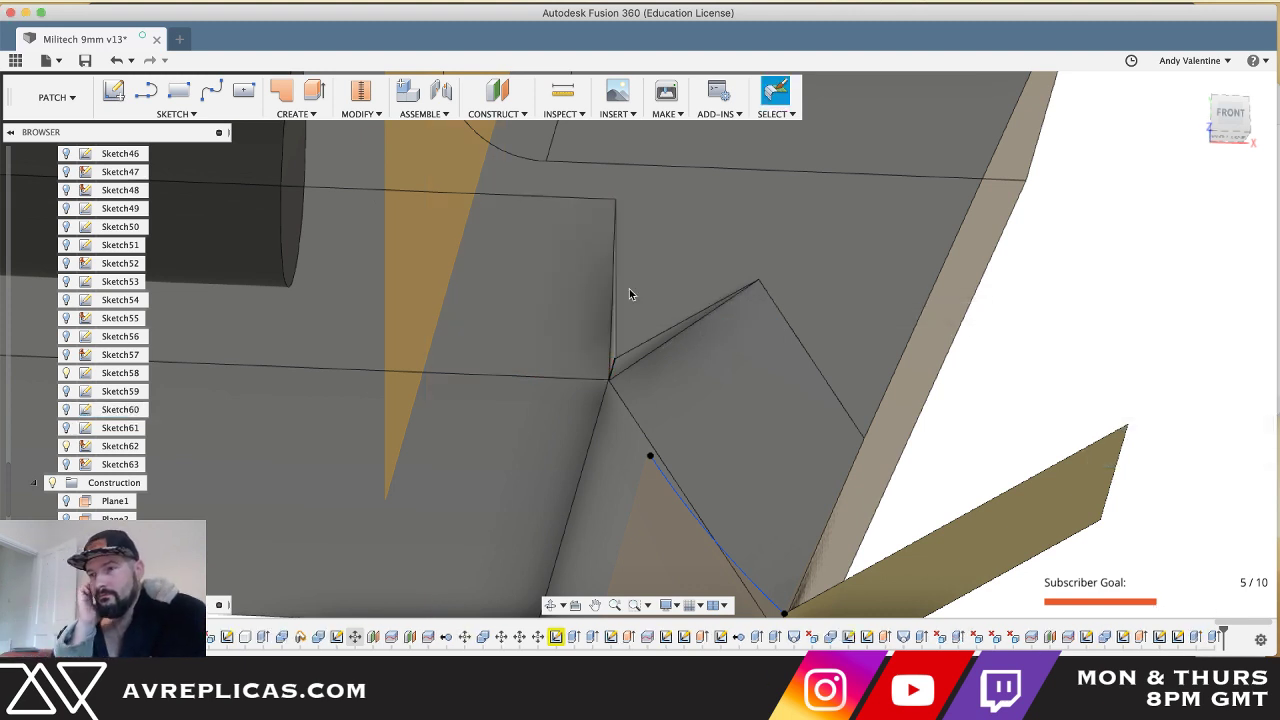
- Start a sketch on the Chamber's side face and draw a spline joining the upper corners of the two cuts
middle_click_drag(629, 293, 677, 356, "shift")
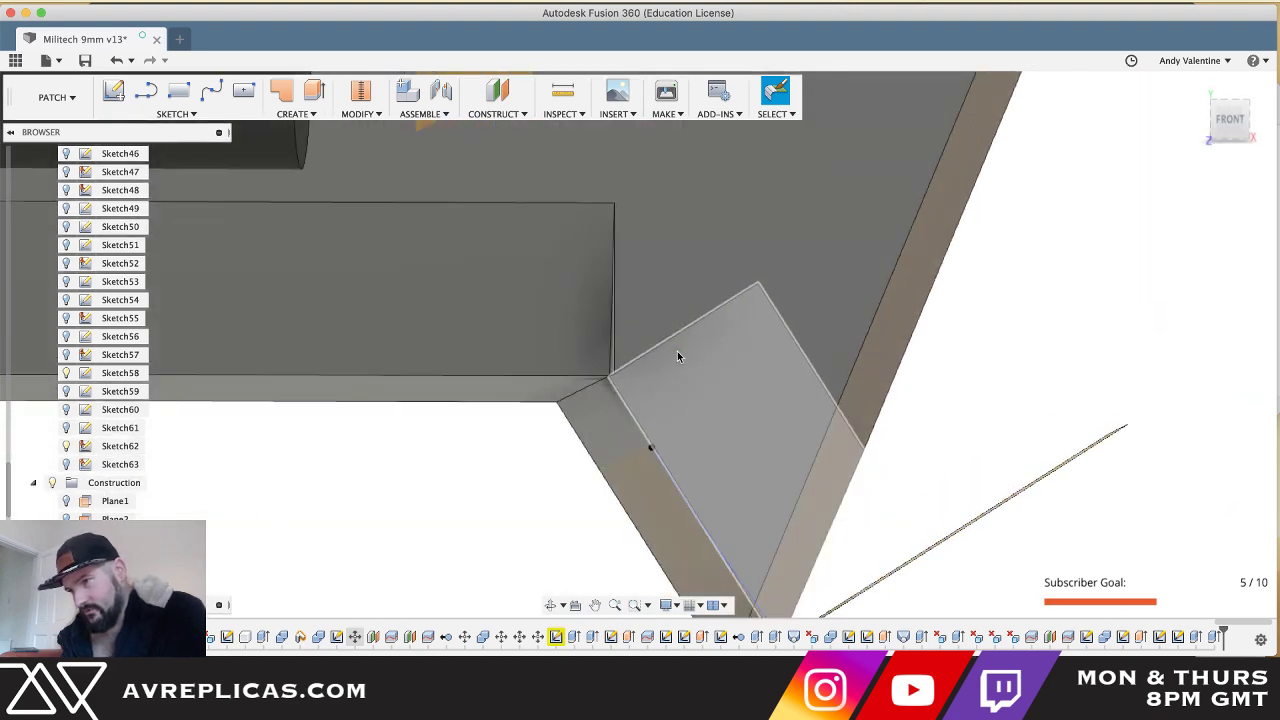
key("l")
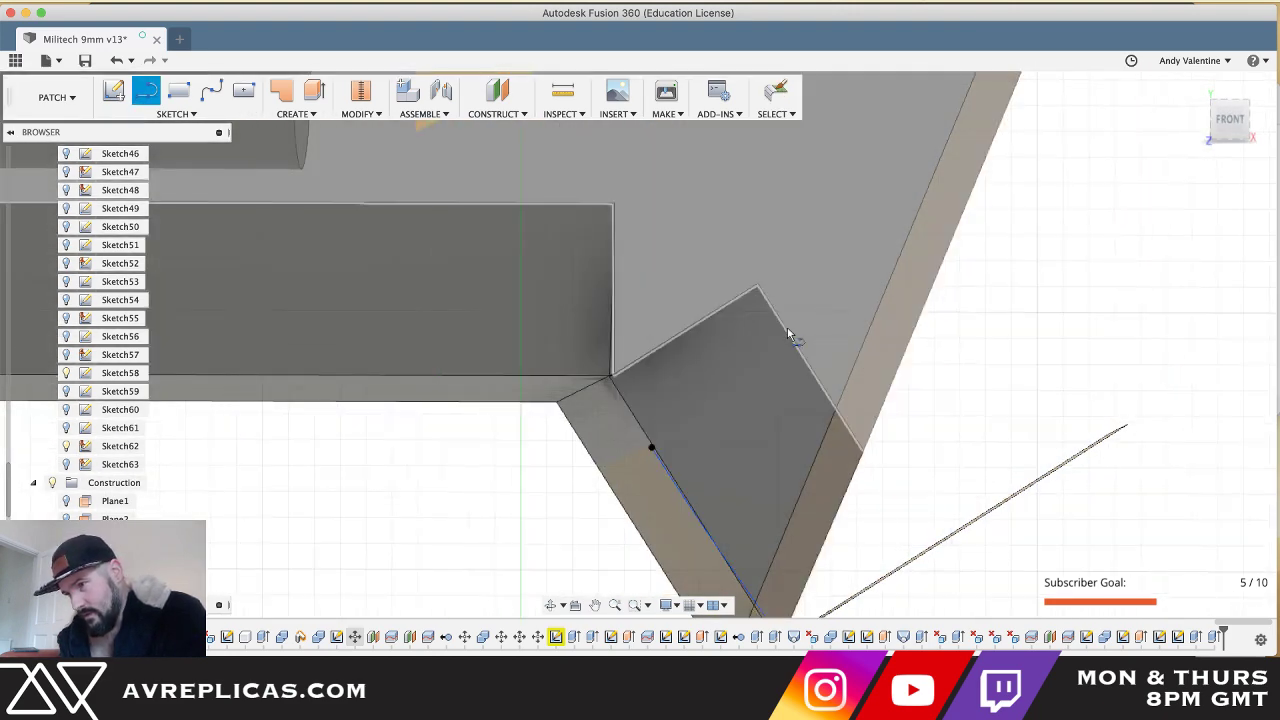
left_click(789, 332)
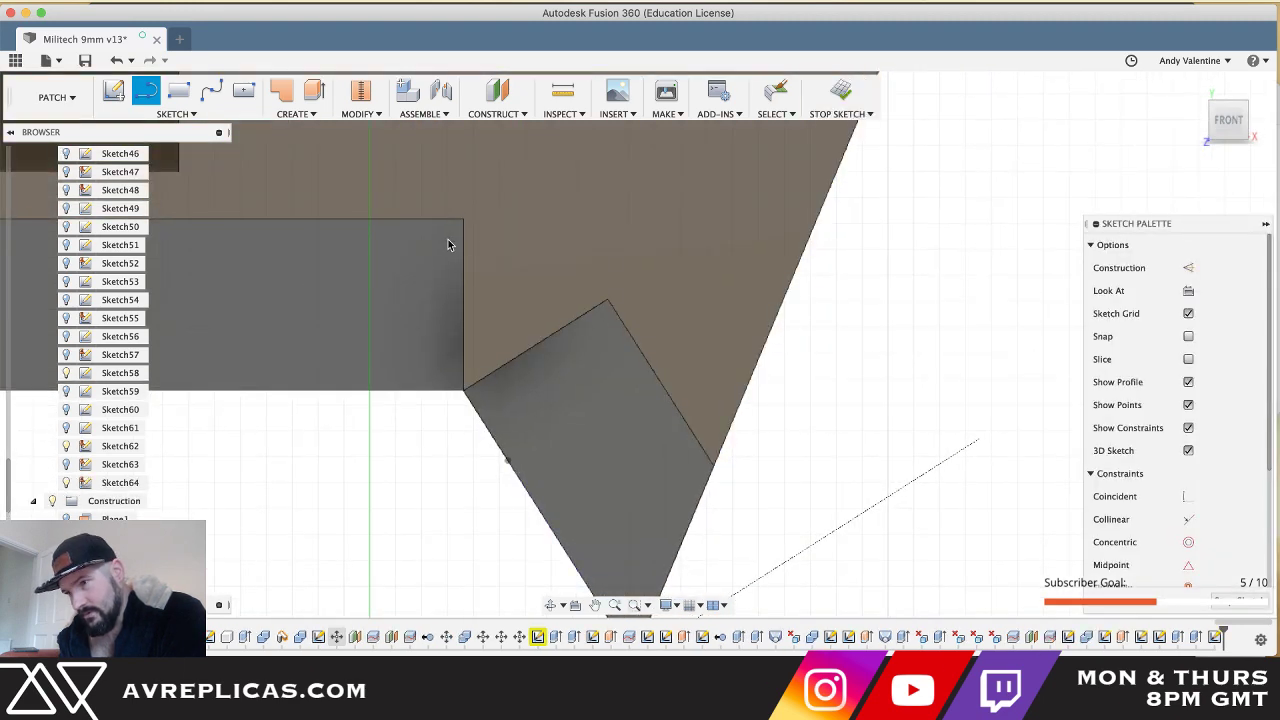
left_click(211, 90)
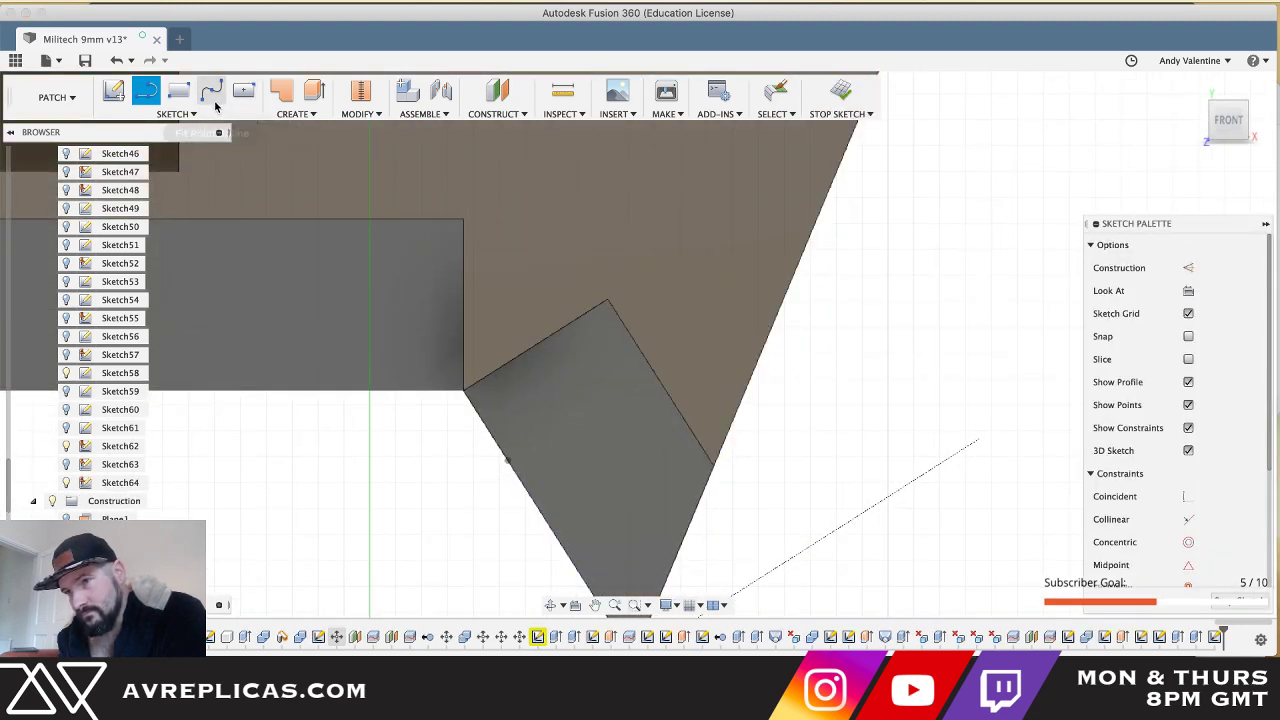
left_click(608, 299)
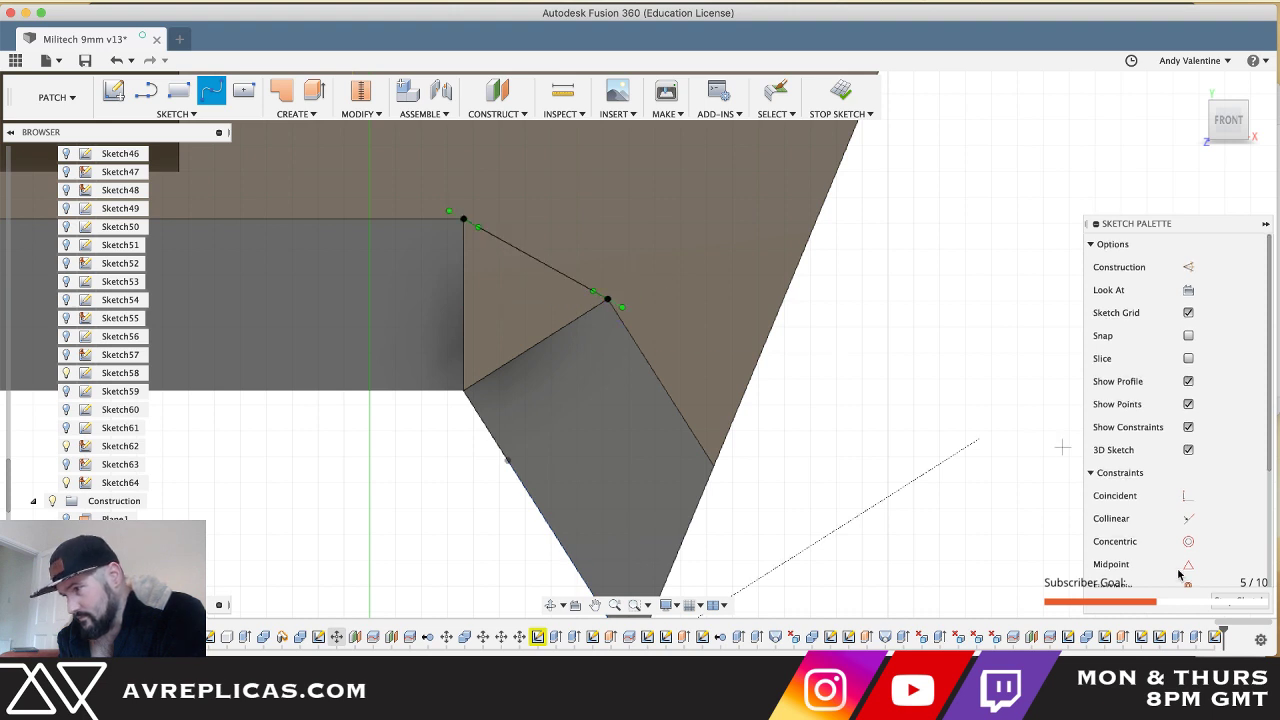
- Make the spline tangent to the slanted cut's outer edge at one end and the horizontal cut's upper edge at the other
scroll(1110, 475, "down", 4)
left_click(1188, 505)
left_click(640, 350)
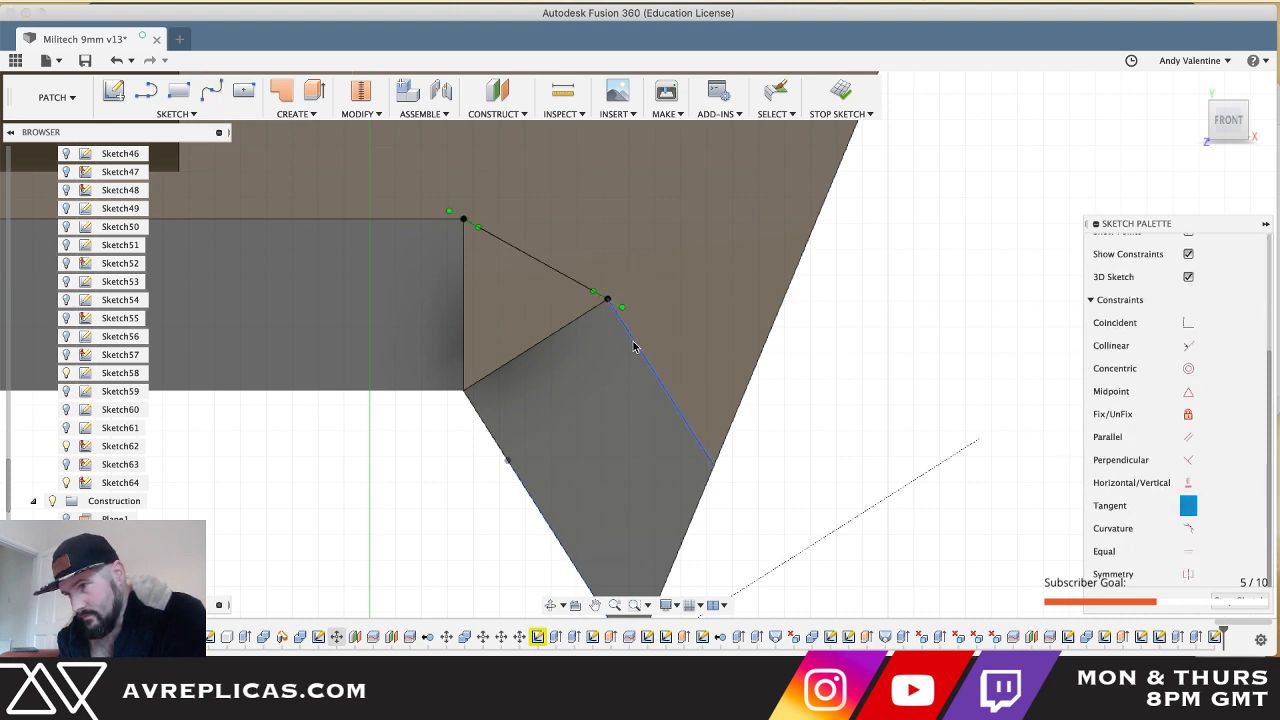
left_click(551, 269)
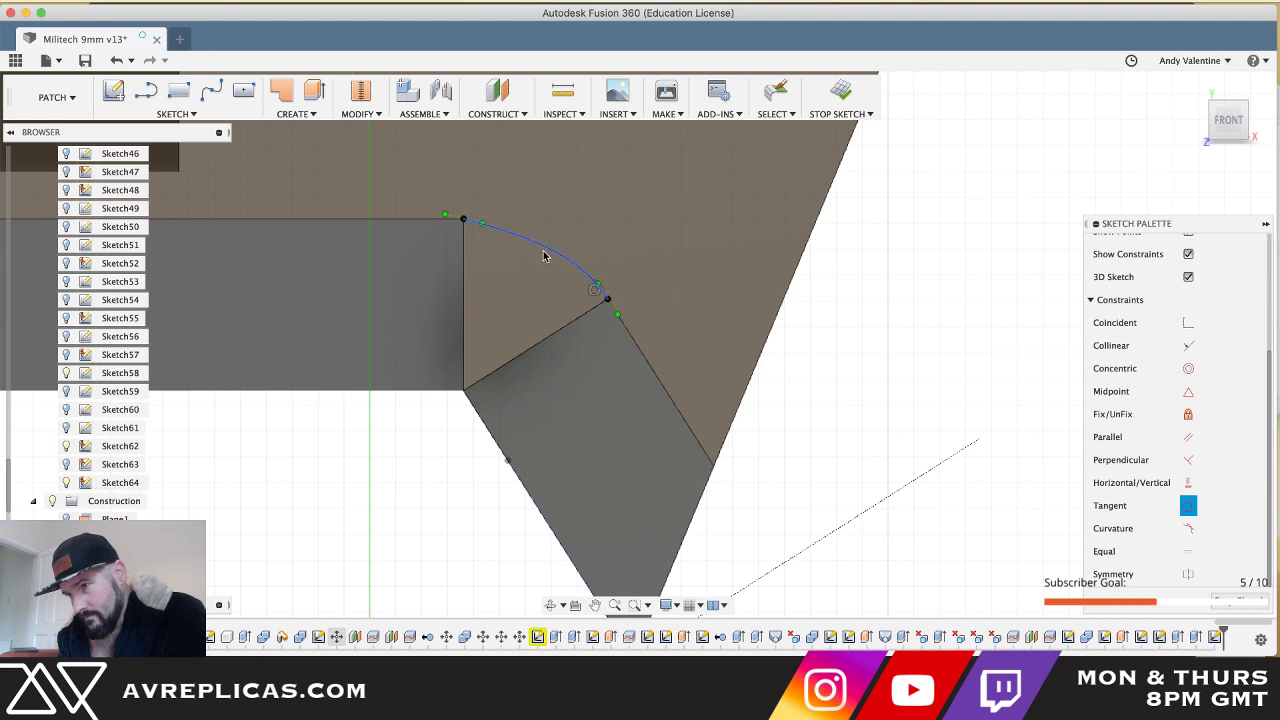
left_click(544, 256)
left_click(428, 219)
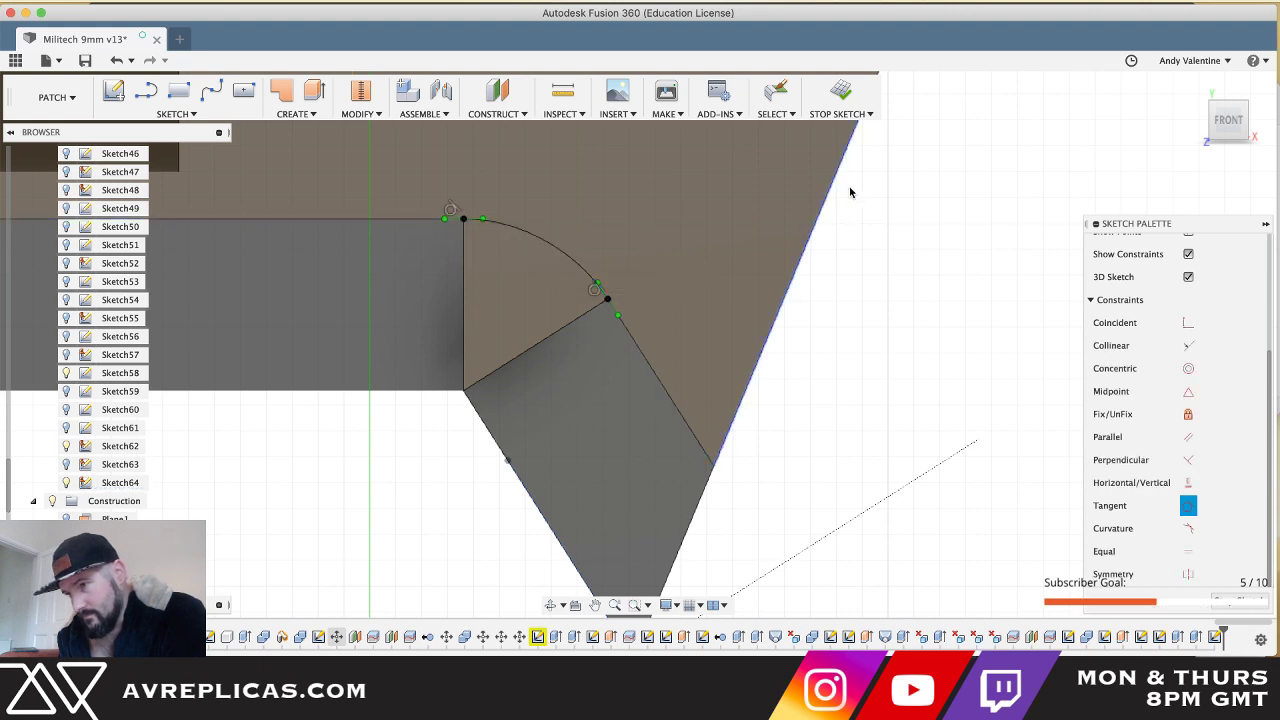
- Finish the sketch and loft a solid cut between the two chamfer cuts' triangular end faces, using the tangent spline as the rail
left_click(841, 92)
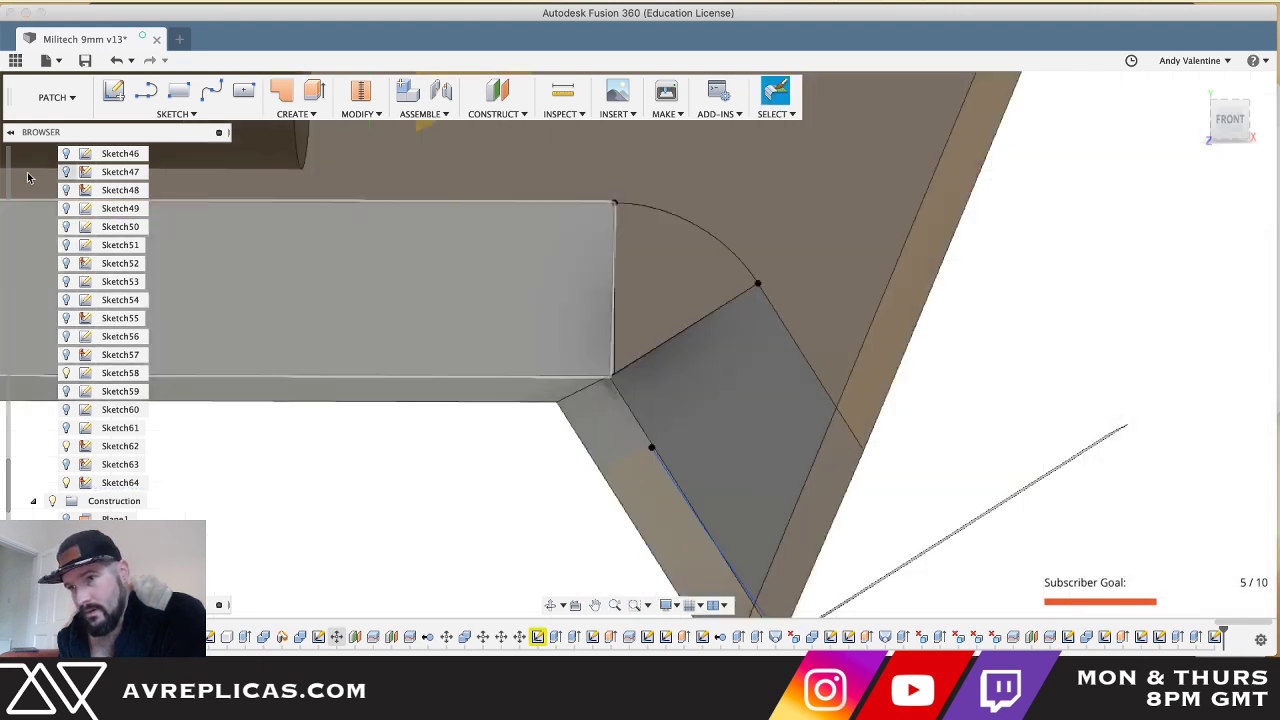
left_click(57, 97)
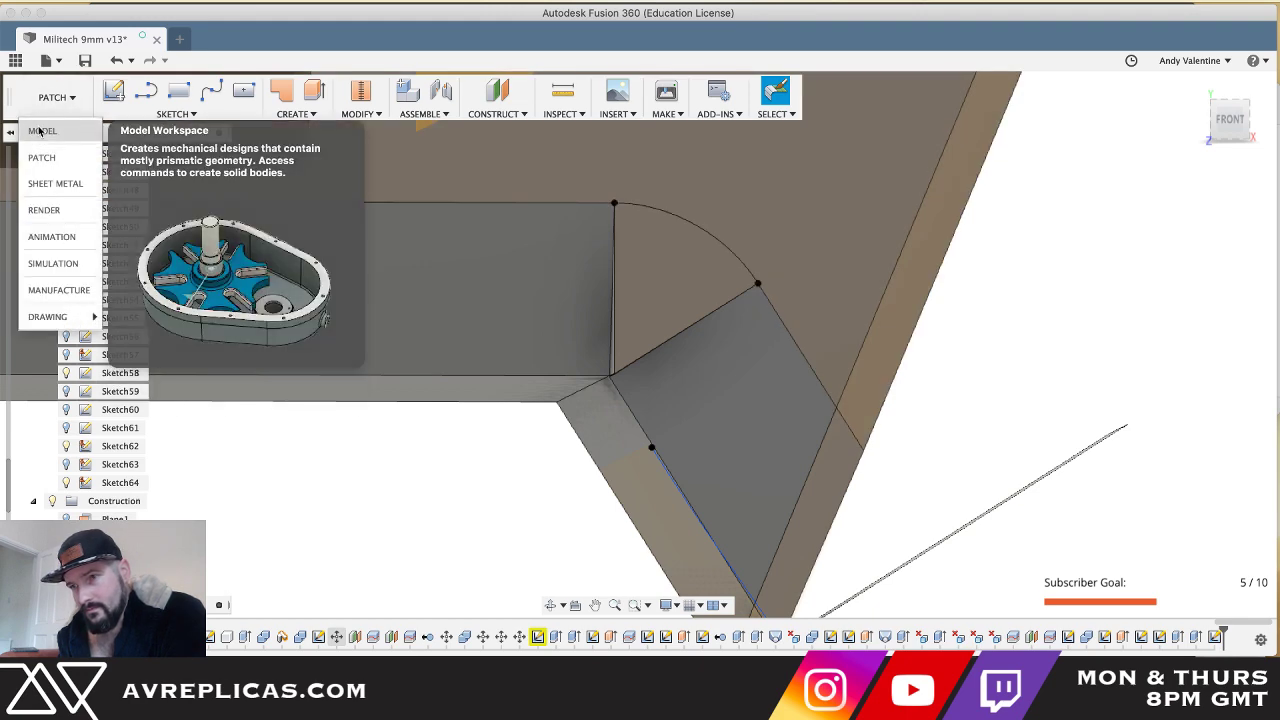
left_click(40, 131)
left_click(292, 113)
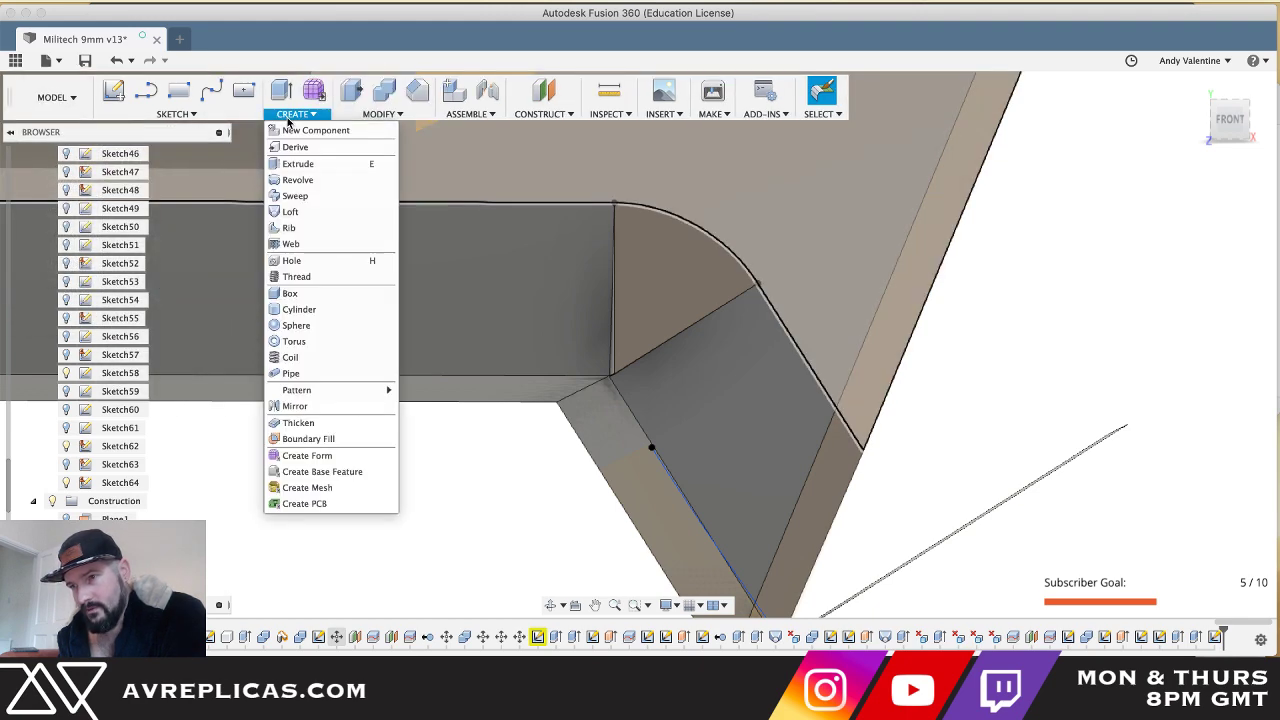
left_click(294, 213)
left_click(603, 332)
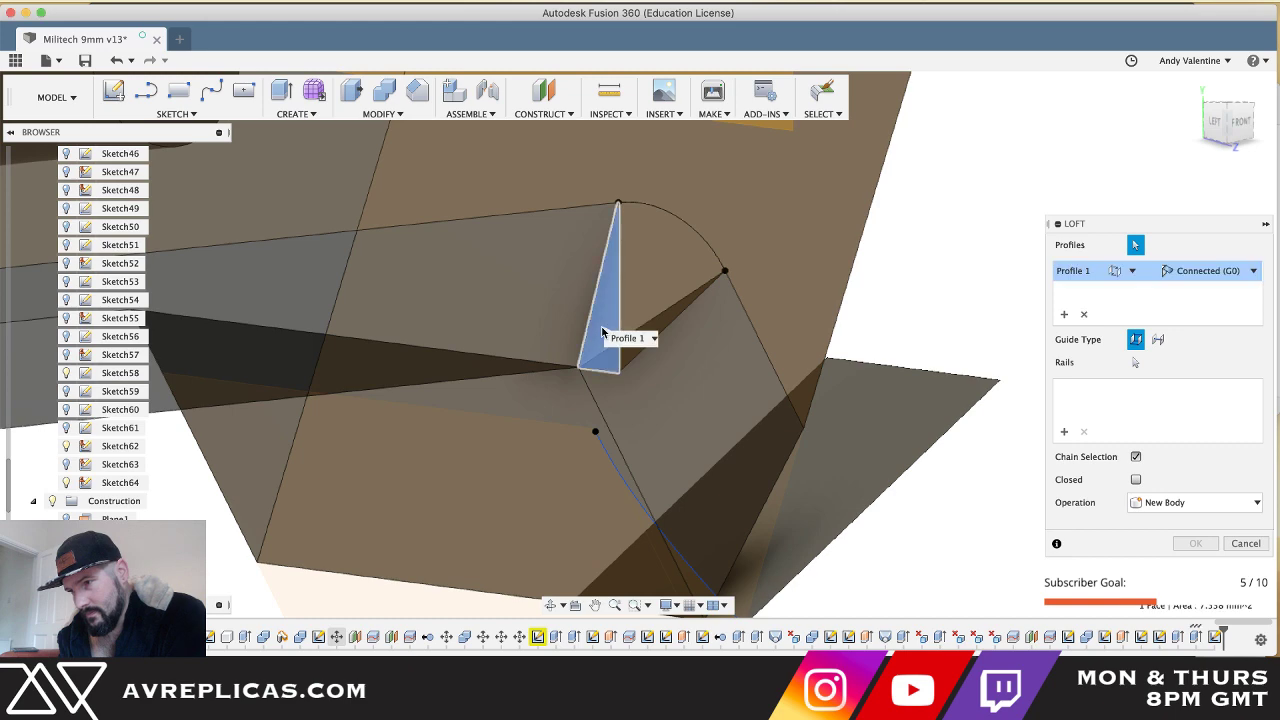
middle_click_drag(602, 332, 625, 372, "shift")
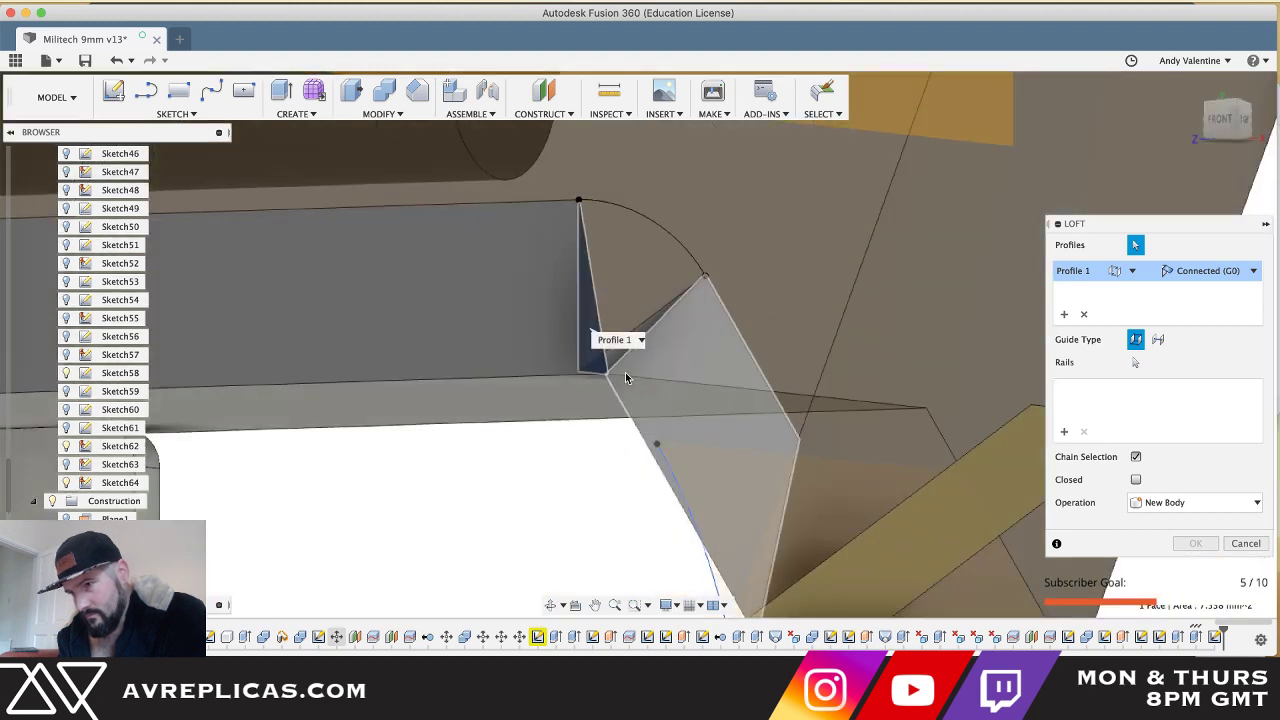
left_click(607, 372)
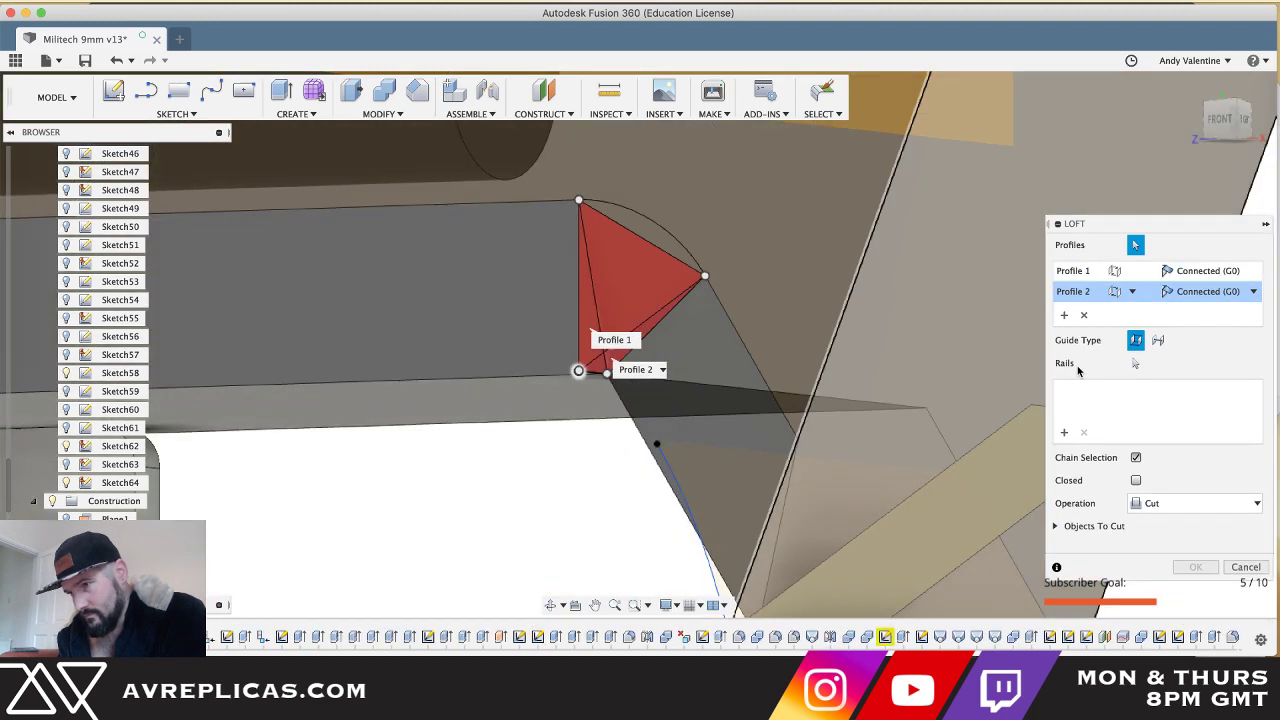
left_click(1136, 366)
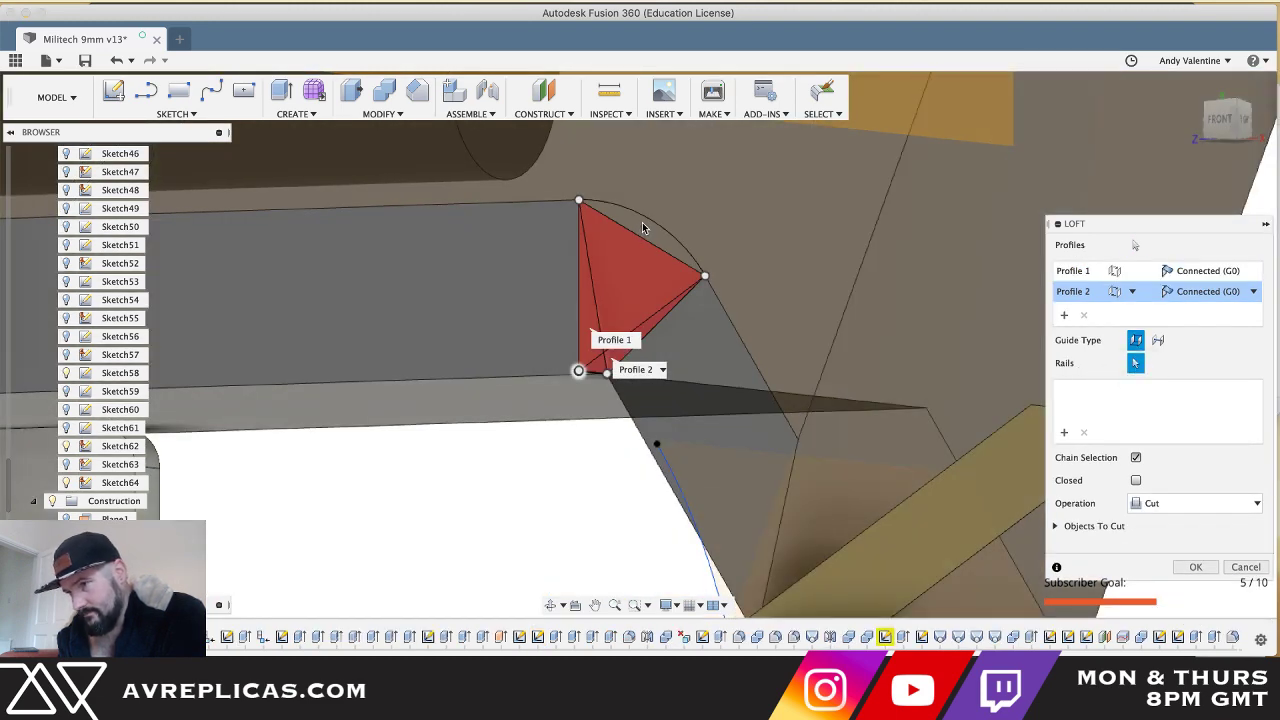
left_click(646, 226)
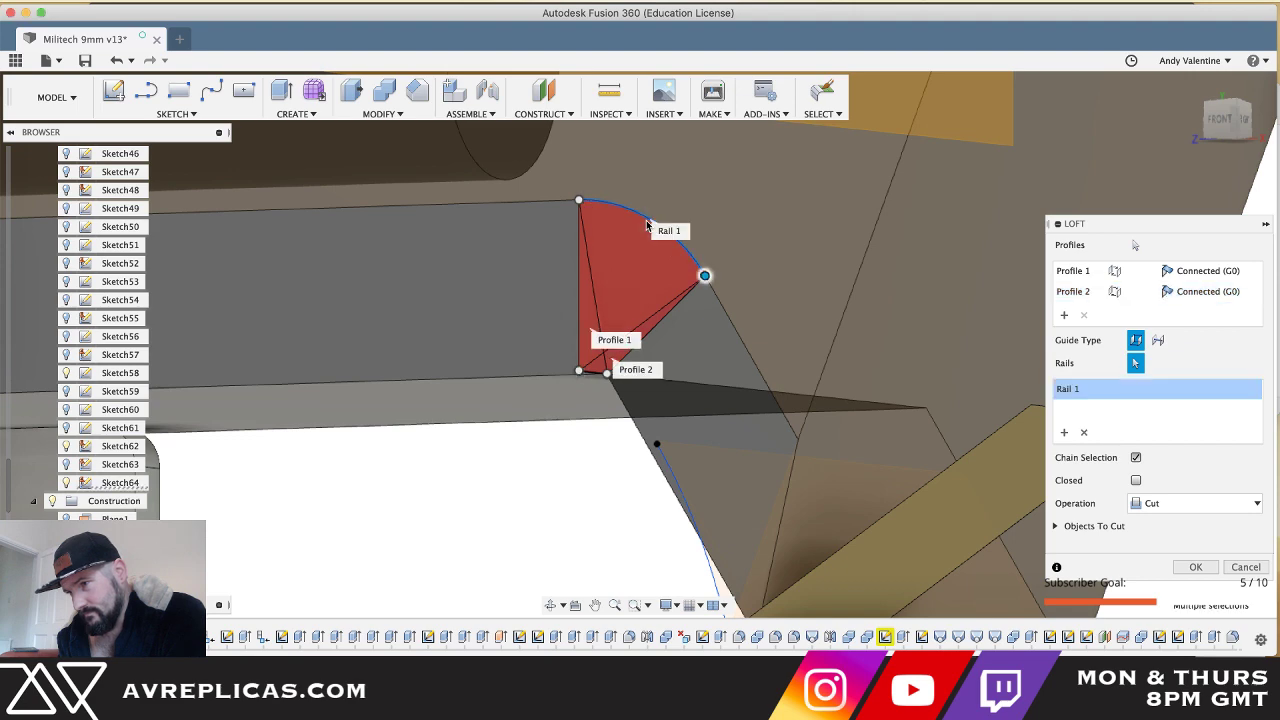
left_click(1195, 567)
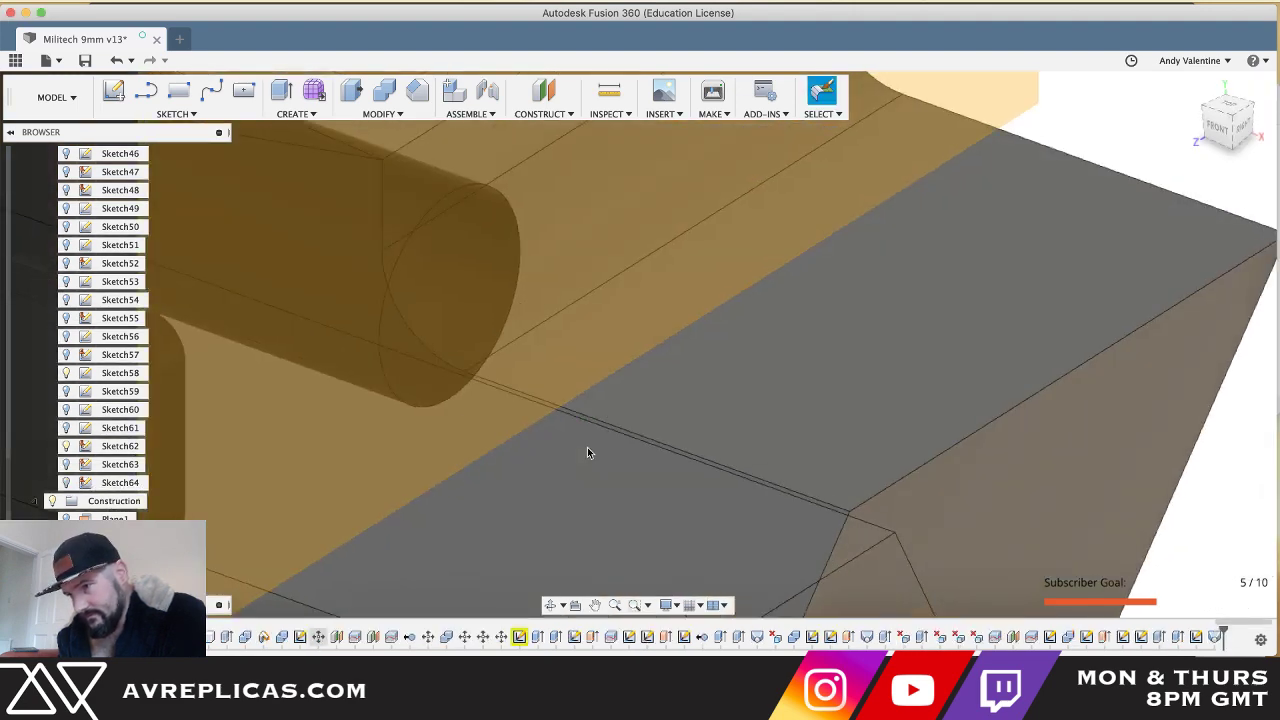
- Delete the long, thin sliver face protruding from the inner corner where the lofted cut meets the two chamfers
scroll(587, 453, "down", 5)
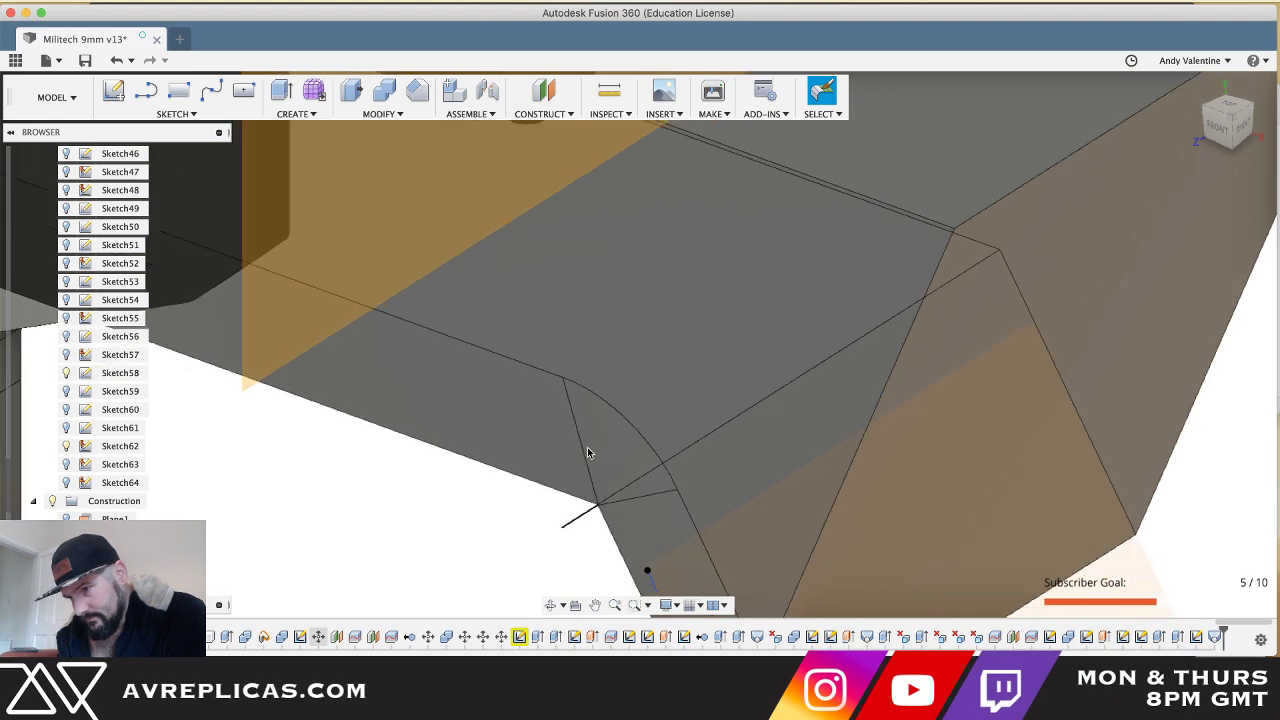
scroll(587, 453, "up", 5)
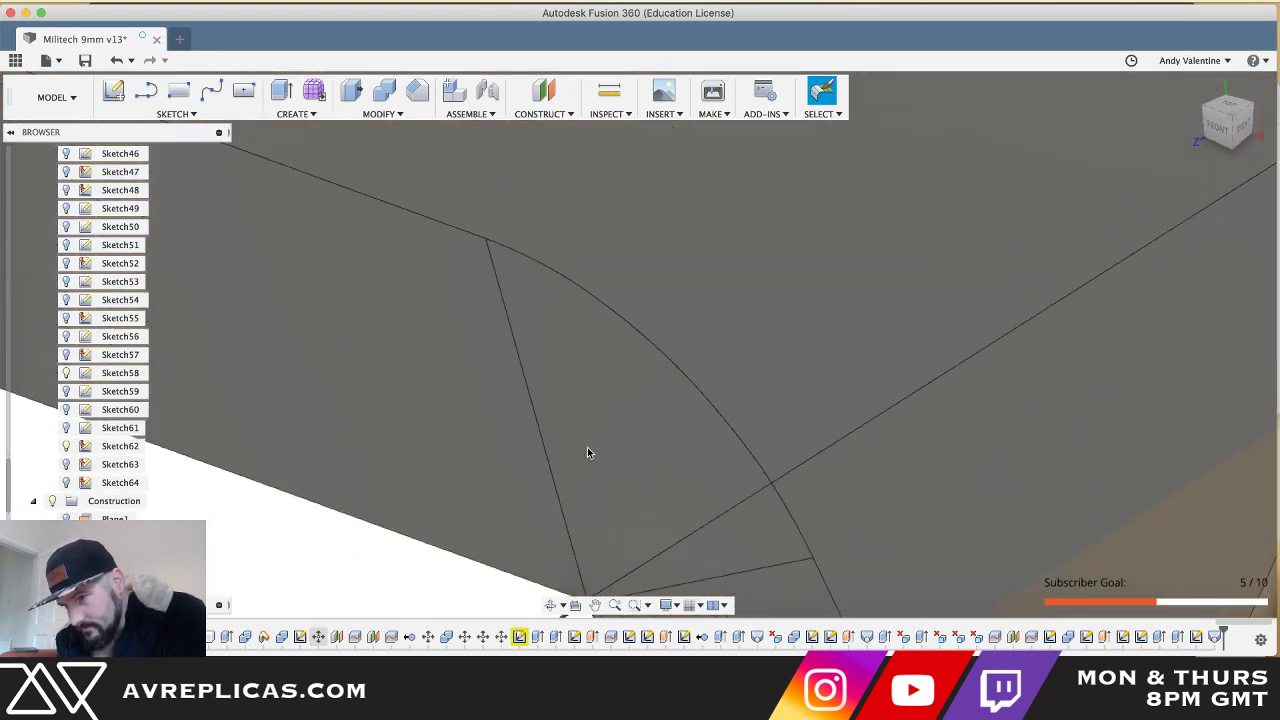
scroll(588, 448, "up", 3)
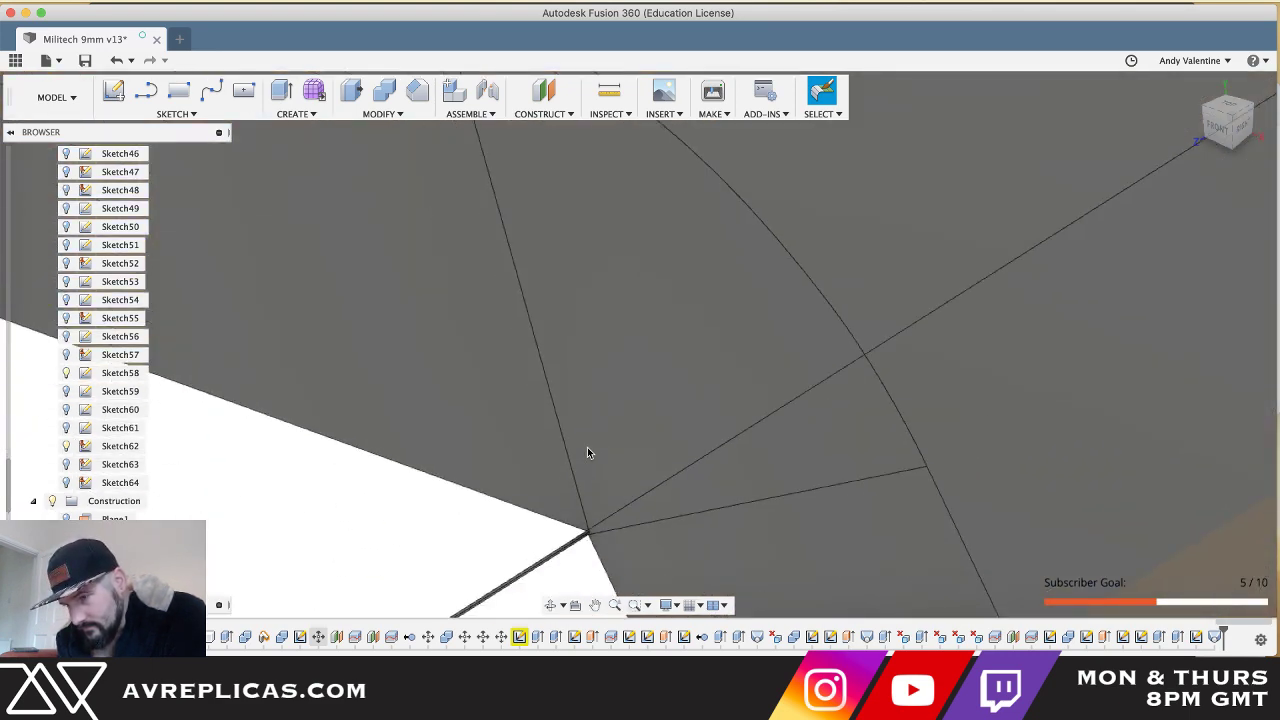
scroll(588, 449, "up", 3)
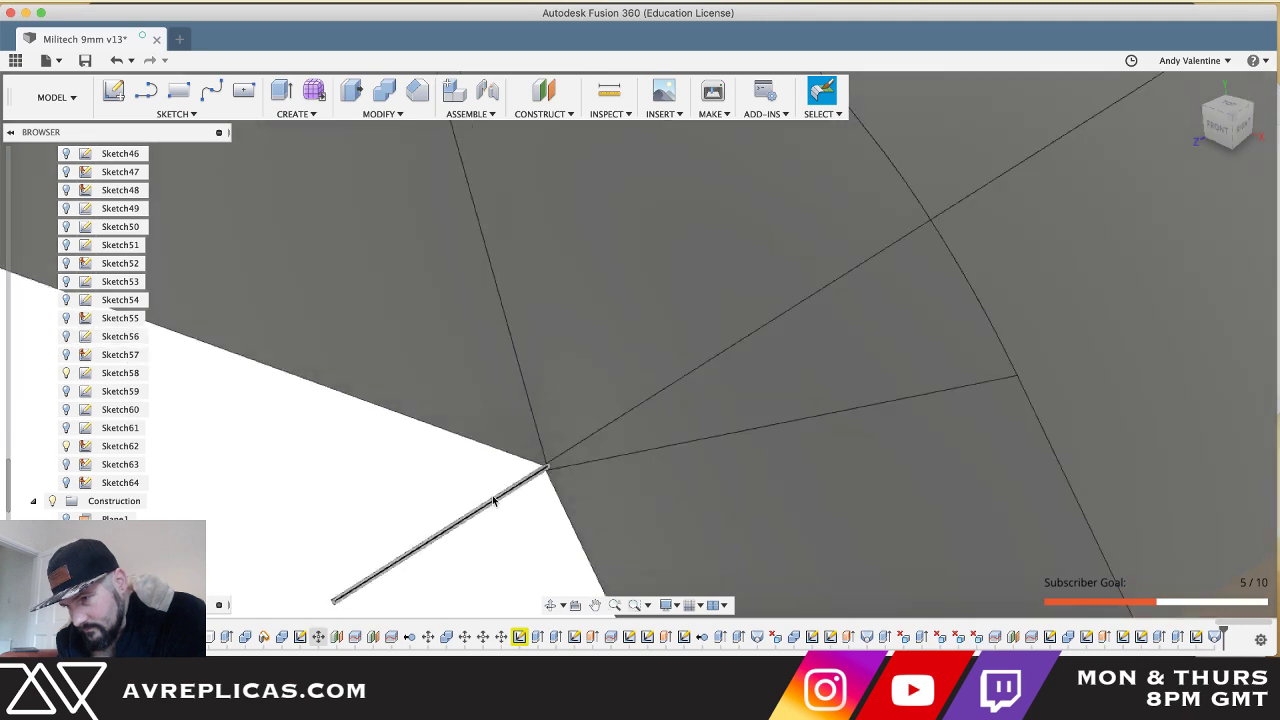
left_click(492, 498)
scroll(492, 498, "up", 3)
scroll(492, 498, "up", 1)
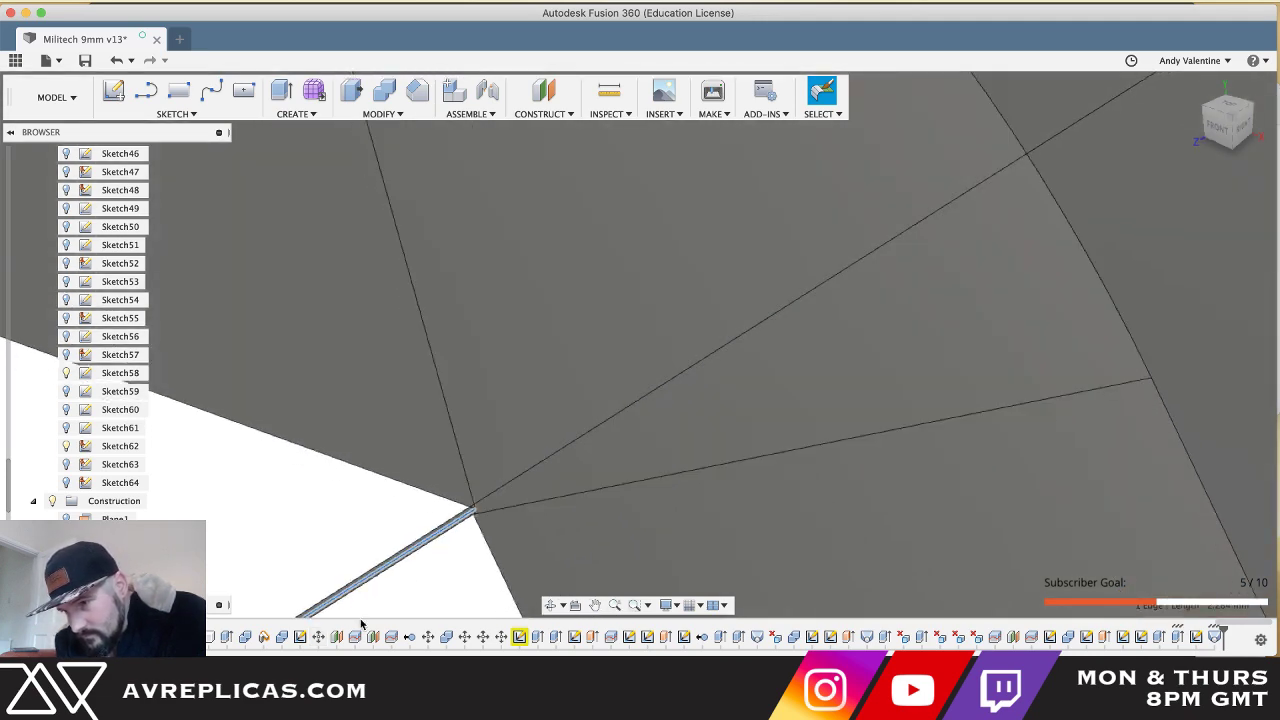
scroll(395, 565, "up", 3)
scroll(401, 553, "left", 4)
scroll(401, 553, "down", 3)
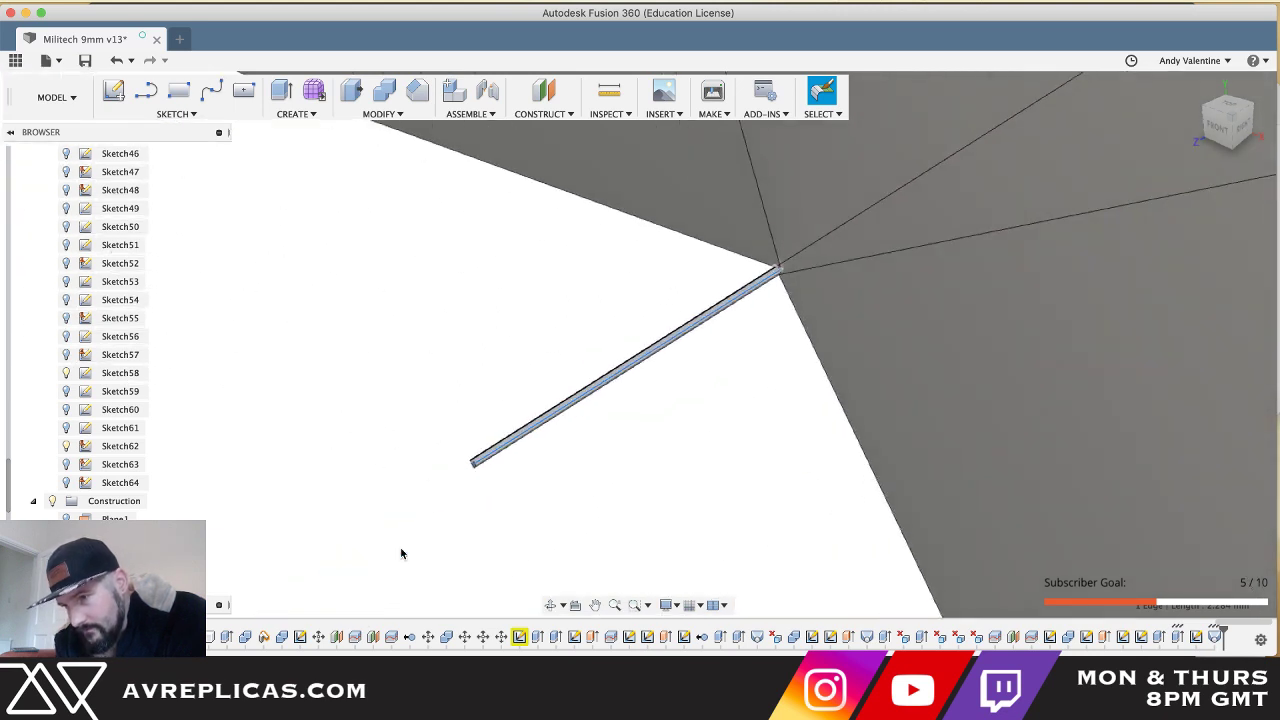
scroll(545, 468, "up", 3)
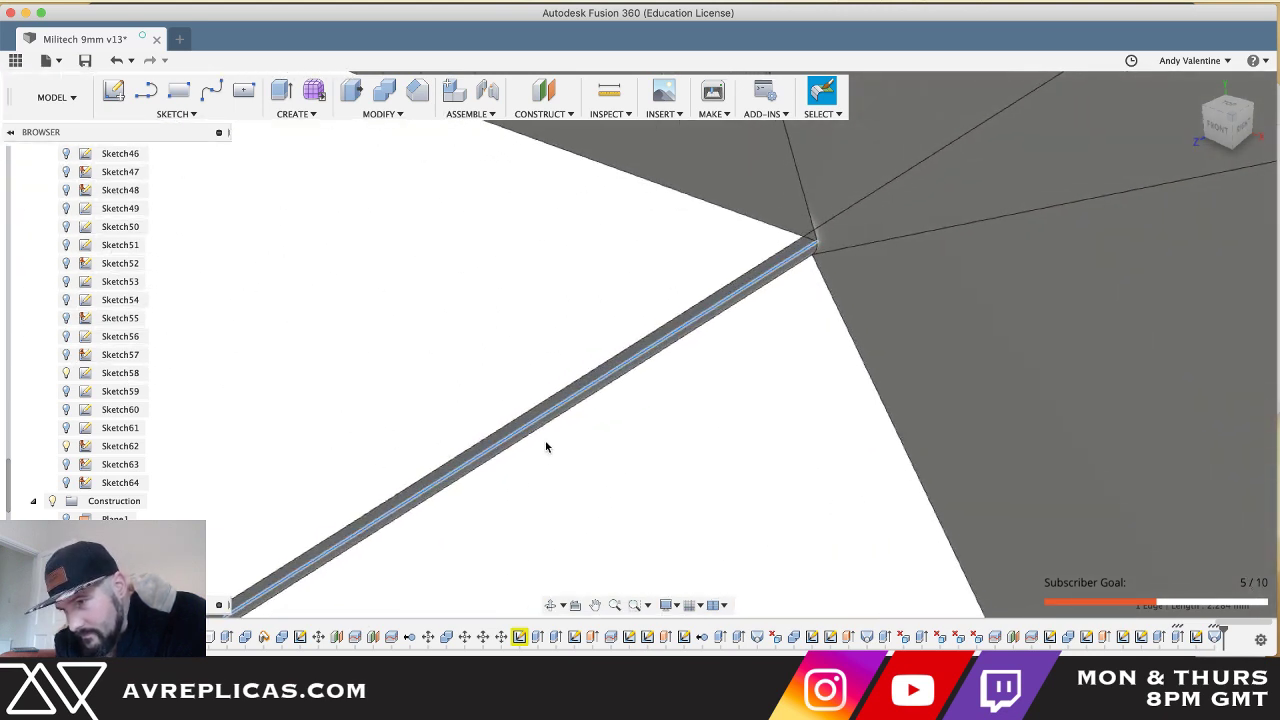
left_click(564, 400)
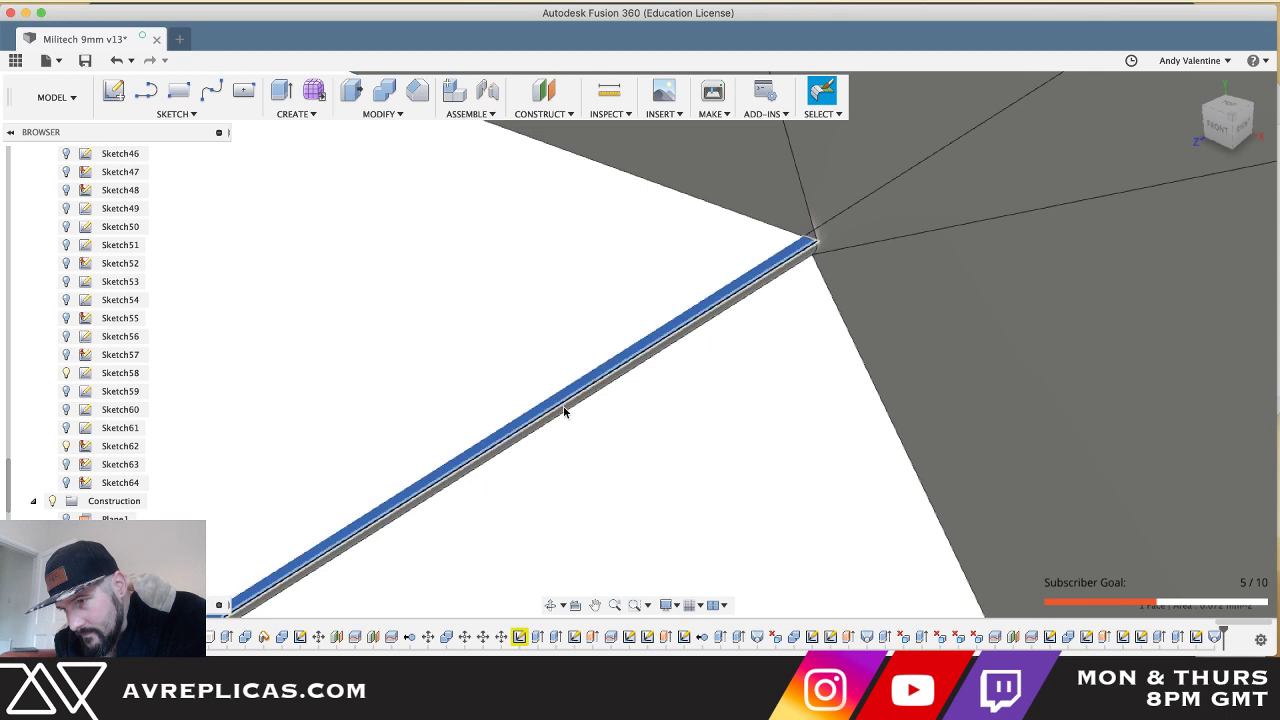
key("Delete")
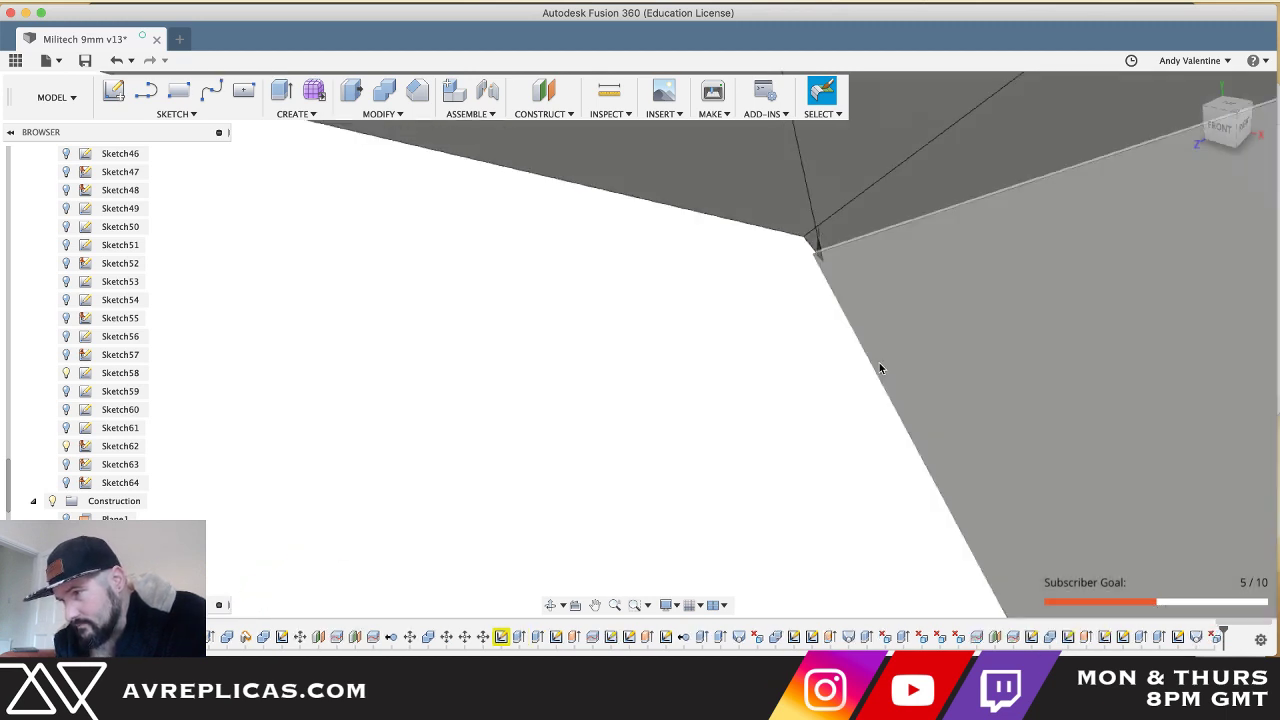
- Hide Sketch62, Sketch58 and construction plane Plane5
middle_click_drag(623, 397, 623, 397, "shift")
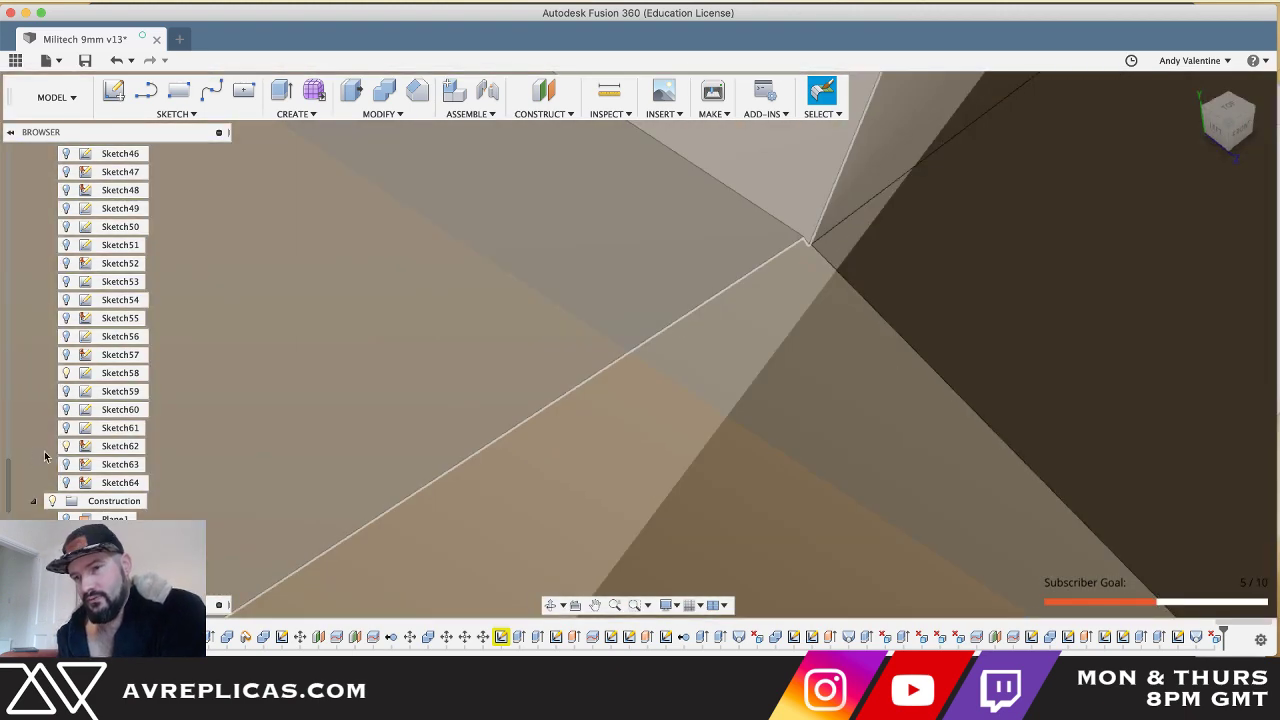
left_click(63, 447)
left_click(67, 374)
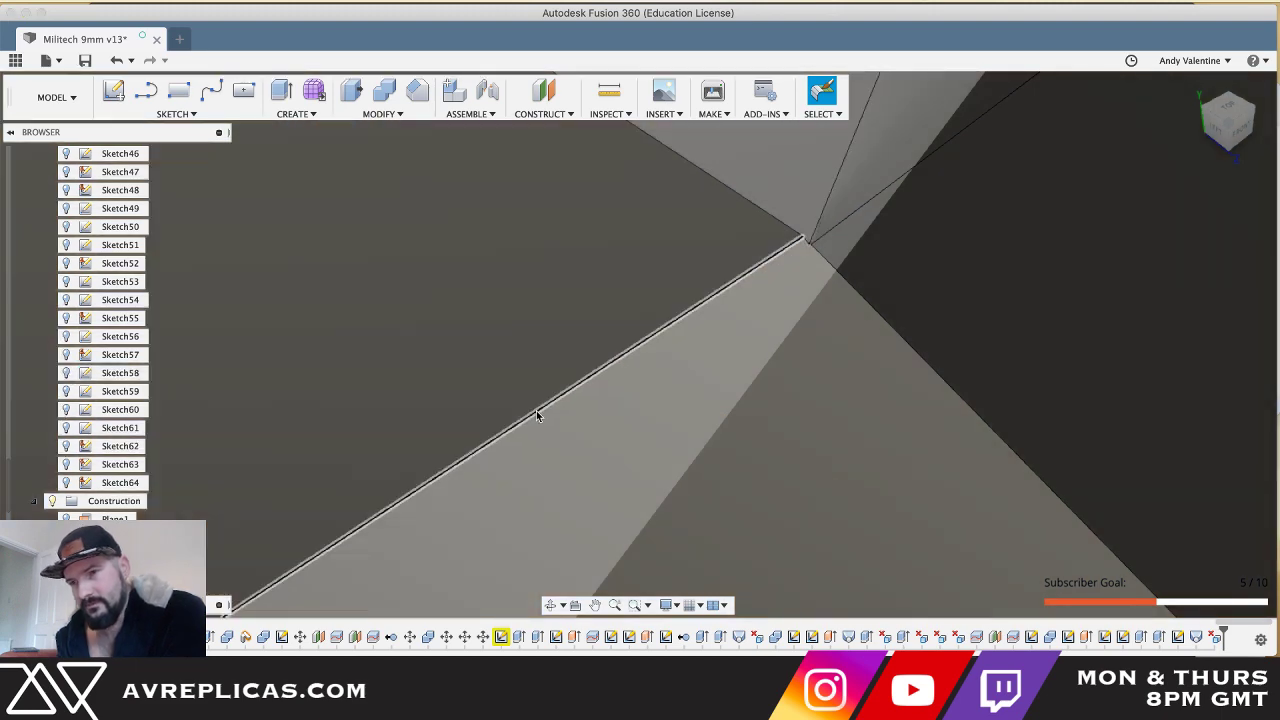
scroll(537, 412, "down", 2)
scroll(536, 411, "down", 2)
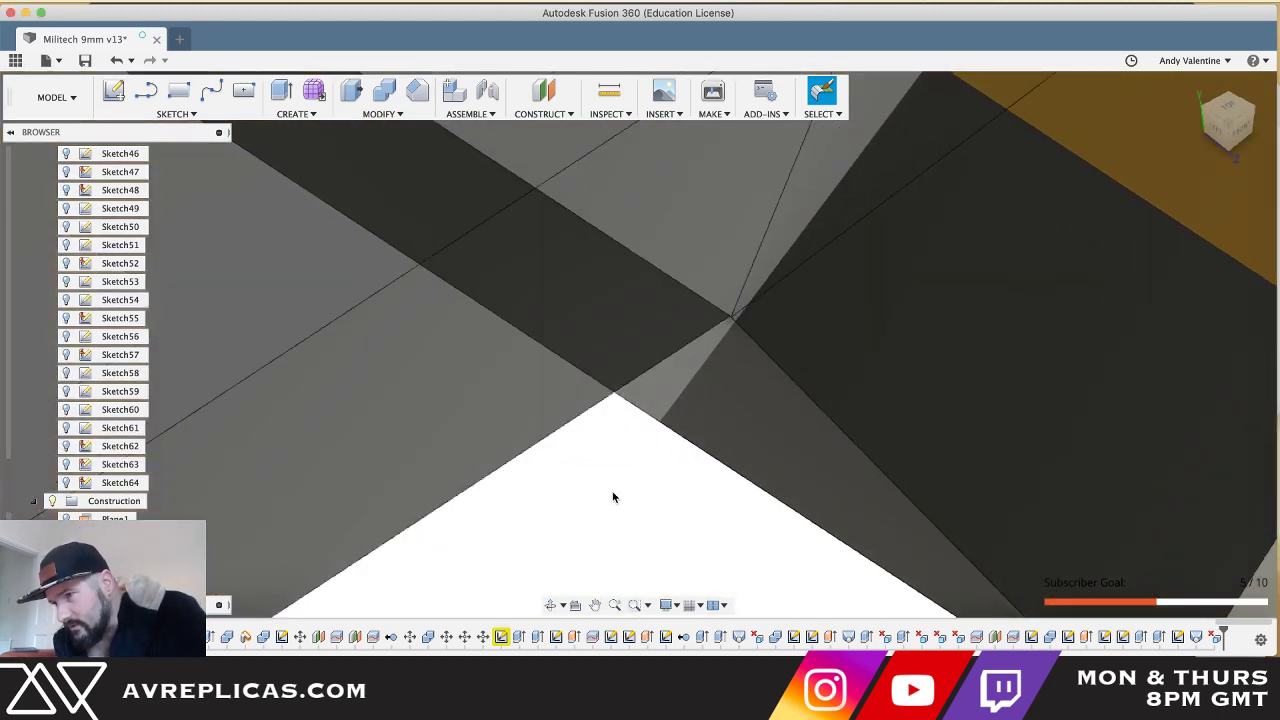
scroll(626, 495, "down", 5, "shift")
scroll(626, 495, "up", 5, "shift")
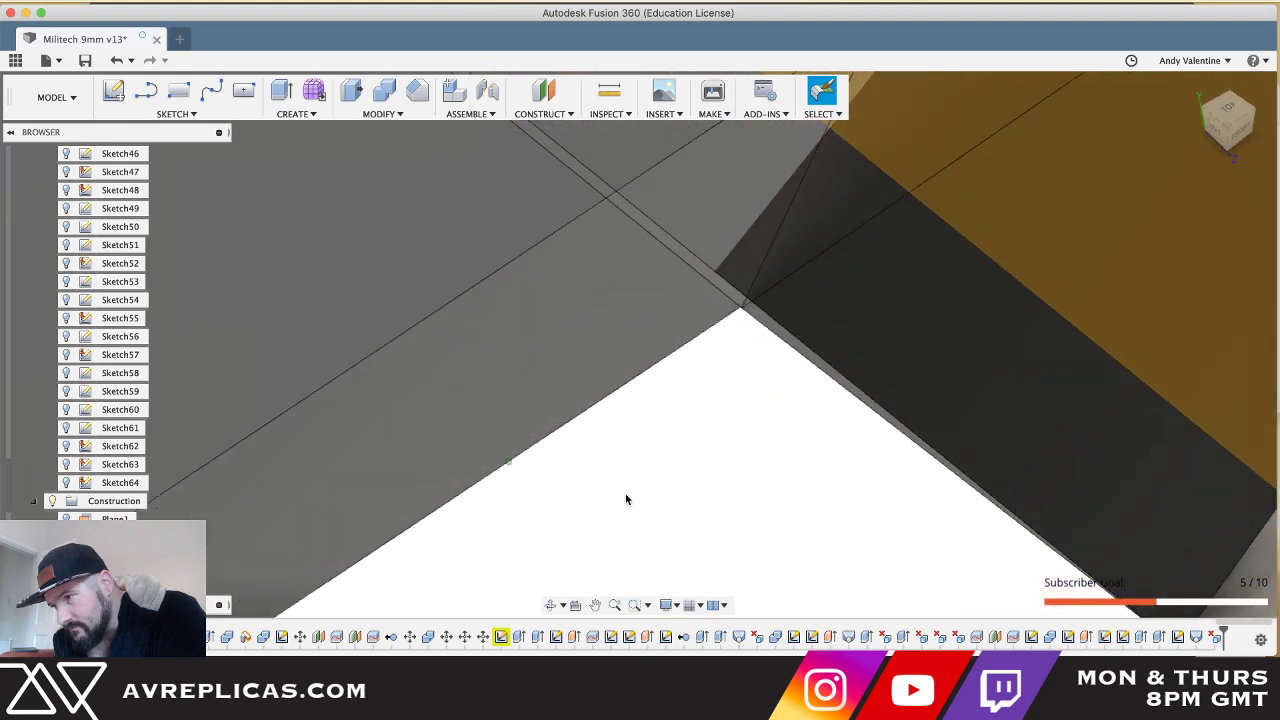
scroll(95, 487, "down", 3)
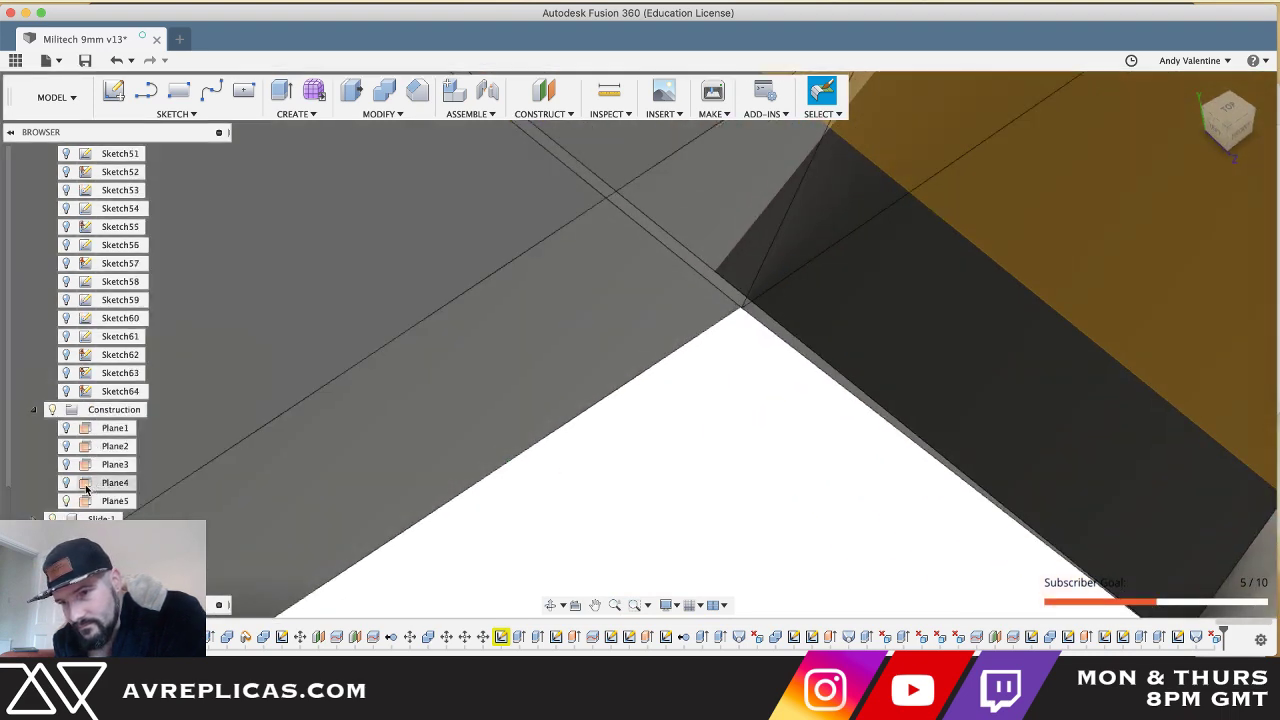
left_click(67, 501)
- Examine from several angles, close up, the inner corner point where the lofted cut and the two chamfer cuts meet
scroll(865, 474, "down", 5, "shift")
scroll(865, 474, "up", 5, "shift")
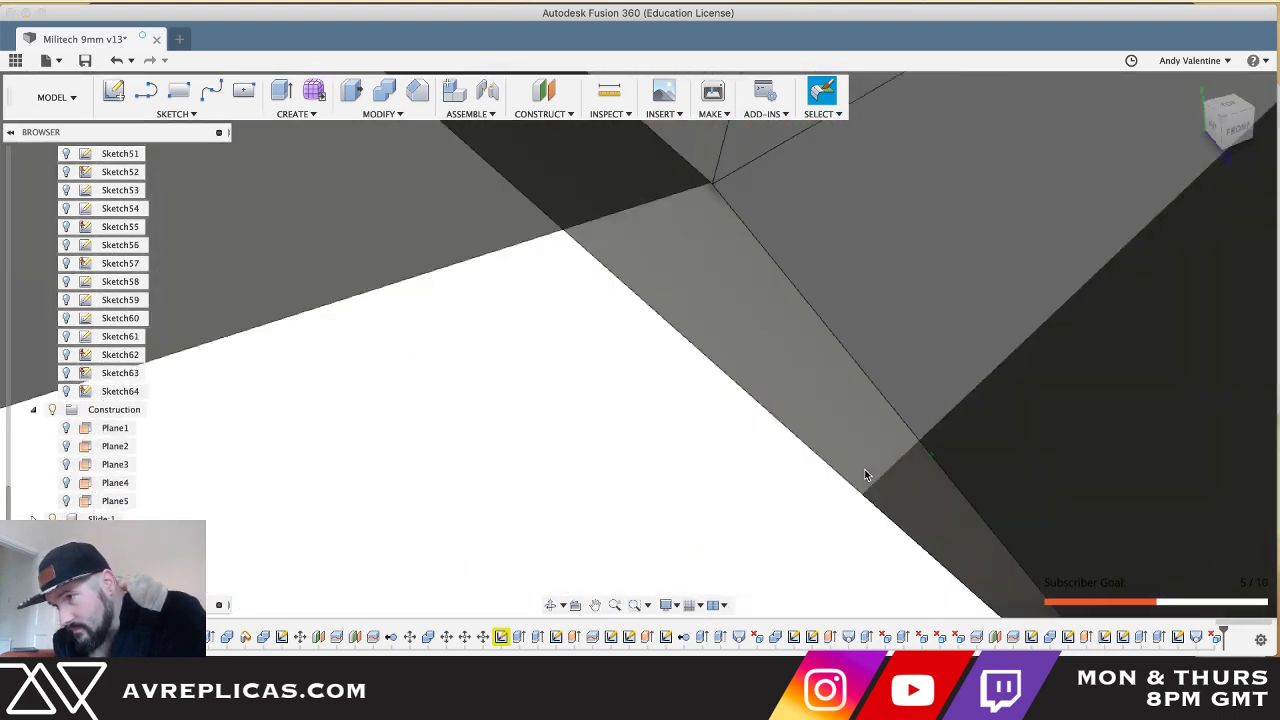
scroll(865, 474, "down", 5, "shift")
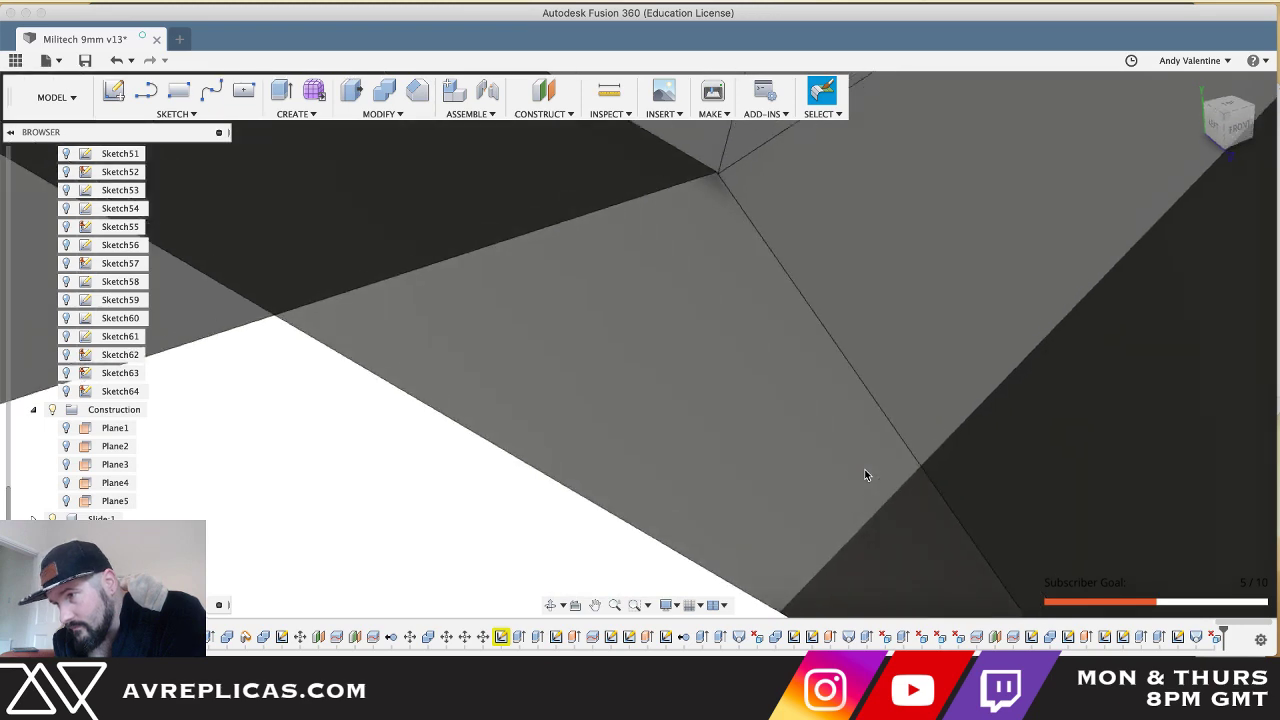
scroll(865, 474, "up", 4, "shift")
scroll(865, 474, "down", 4, "shift")
scroll(865, 474, "up", 3)
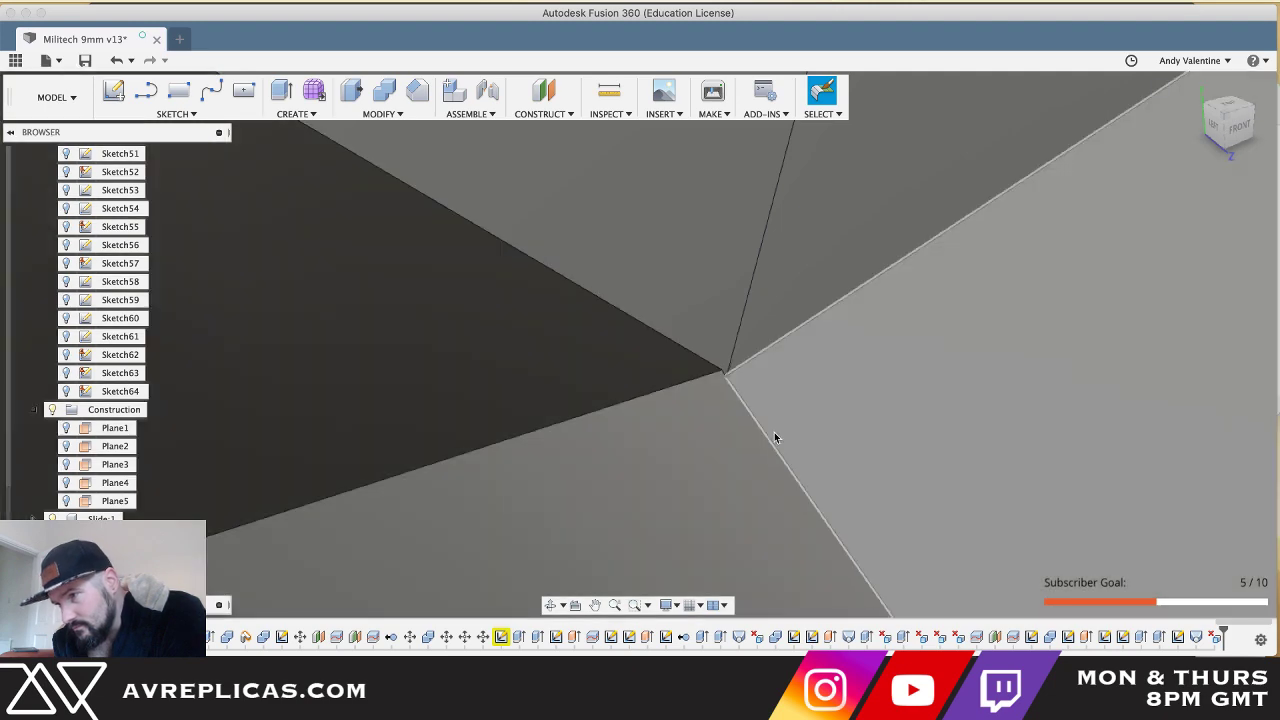
scroll(774, 432, "down", 5)
scroll(774, 432, "left", 5, "shift")
scroll(774, 432, "up", 5)
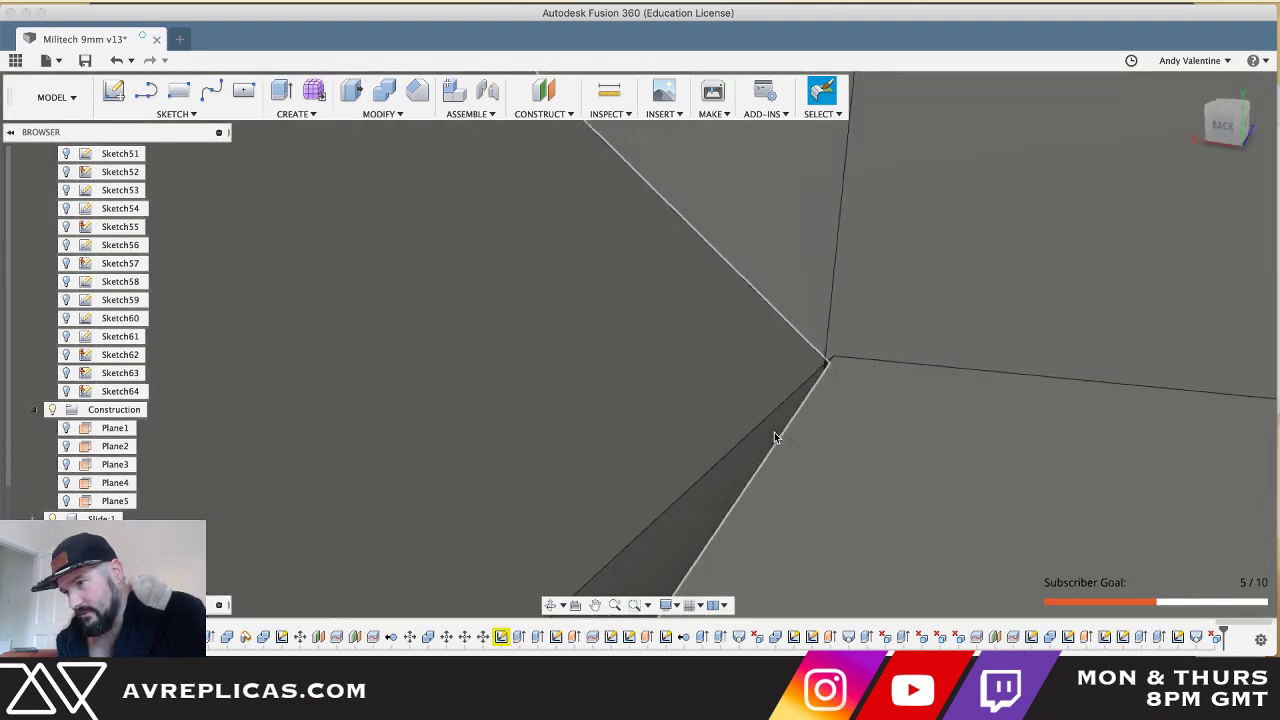
scroll(774, 432, "left", 10, "shift")
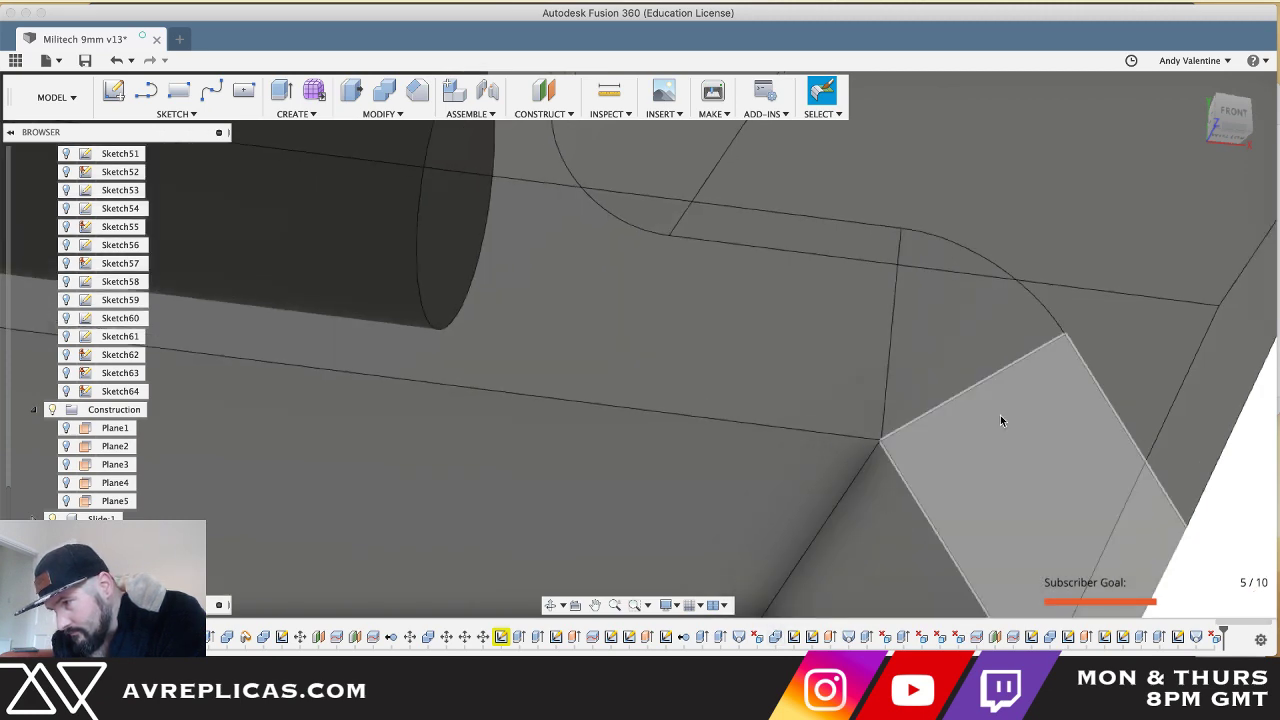
scroll(1001, 420, "up", 5)
scroll(1000, 415, "down", 5)
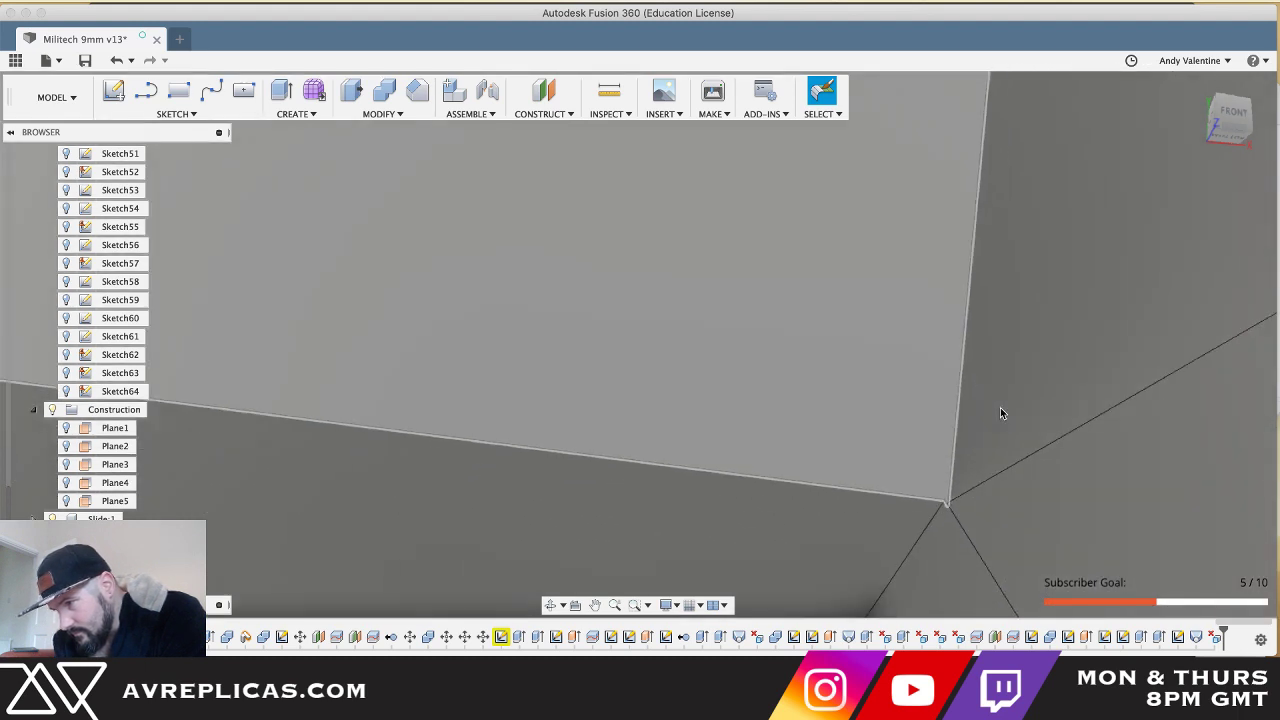
scroll(811, 580, "up", 4)
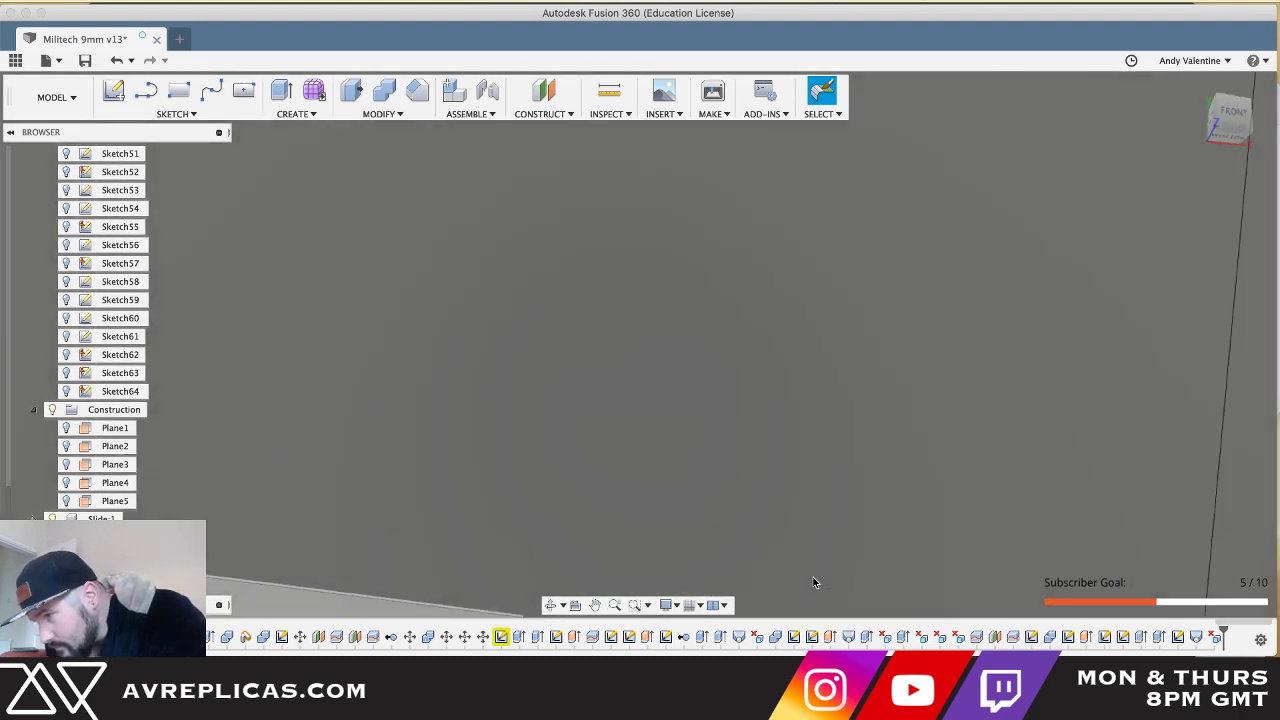
scroll(813, 581, "down", 2)
scroll(813, 582, "down", 3)
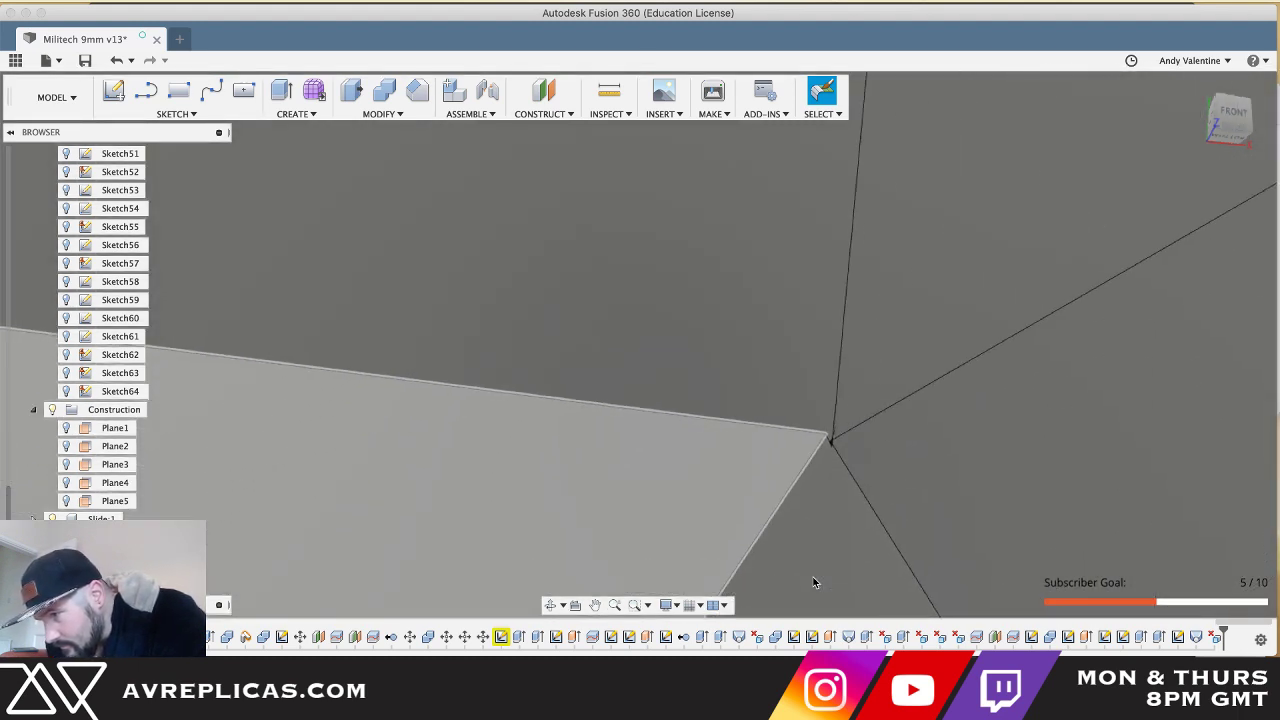
scroll(813, 582, "down", 2)
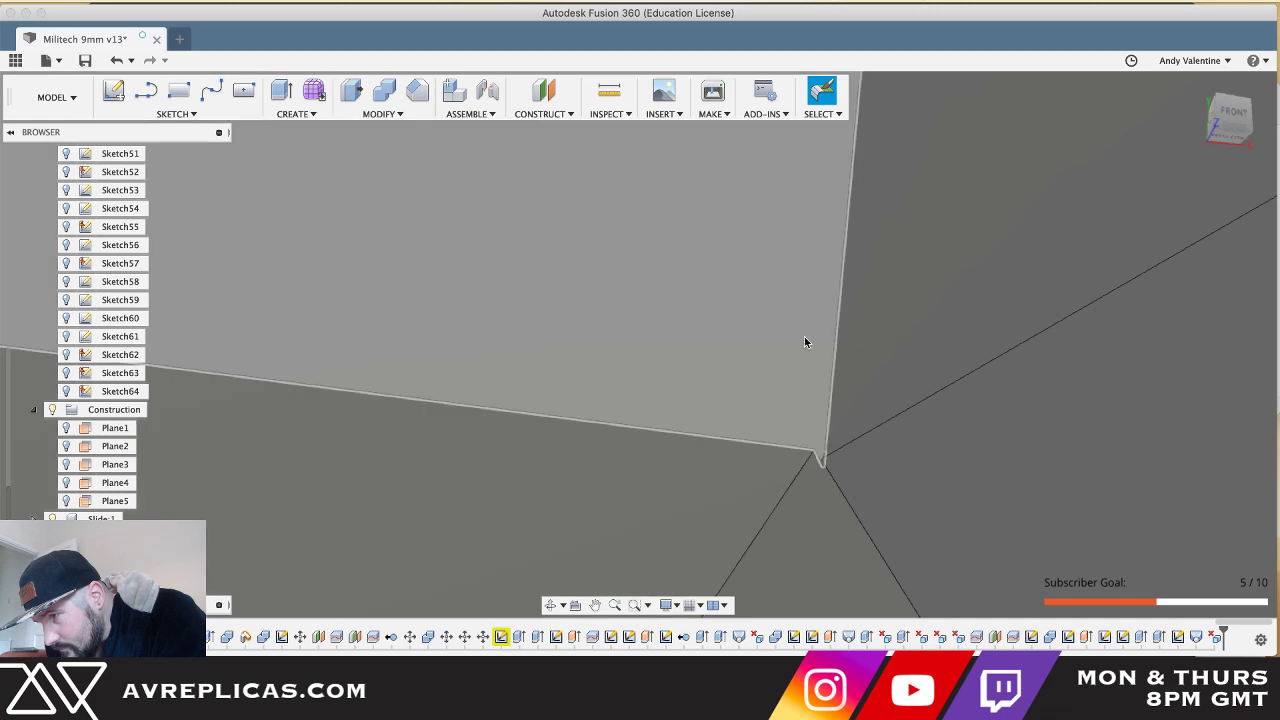
middle_click_drag(525, 552, 525, 552, "shift")
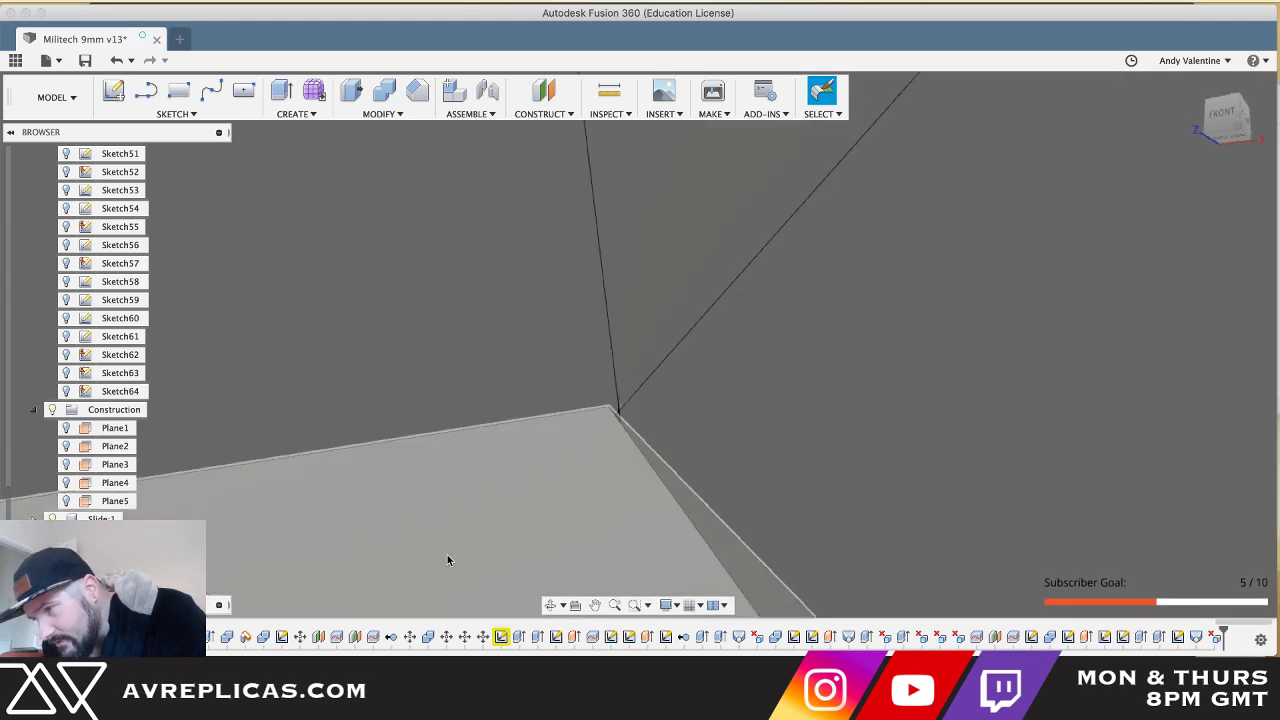
scroll(618, 375, "right", 5, "shift")
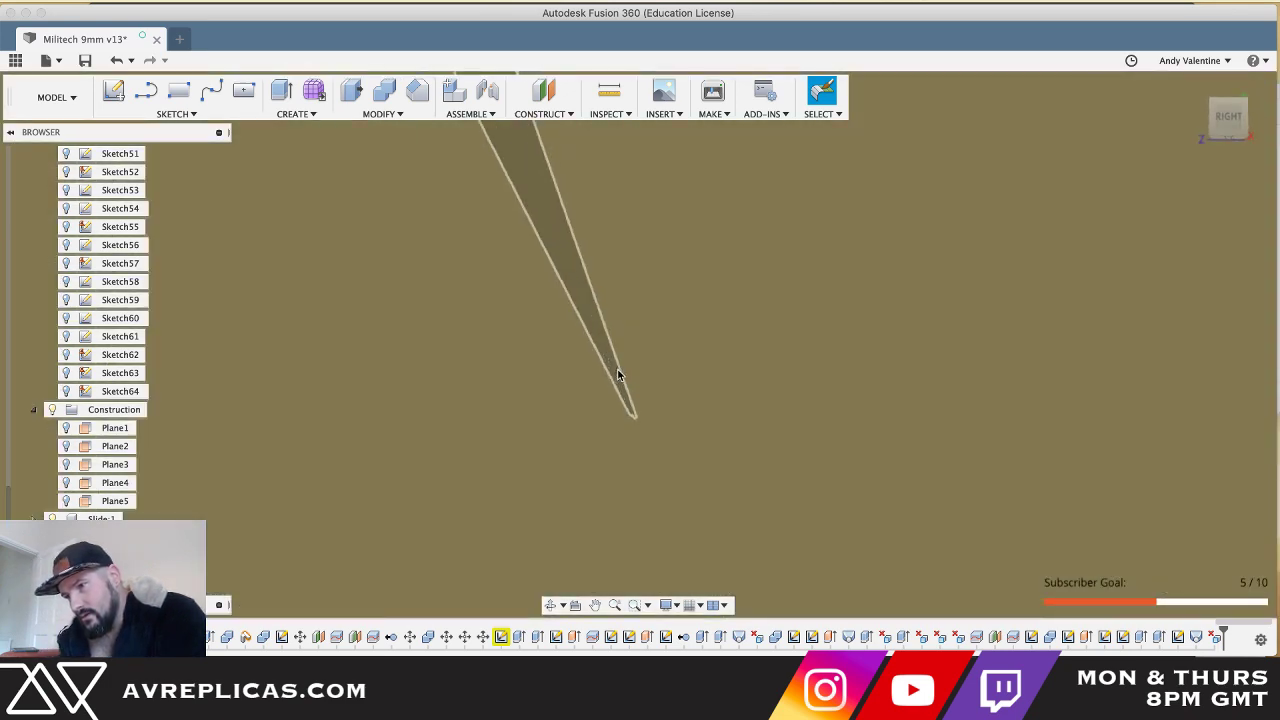
middle_click_drag(618, 375, 441, 394, "shift")
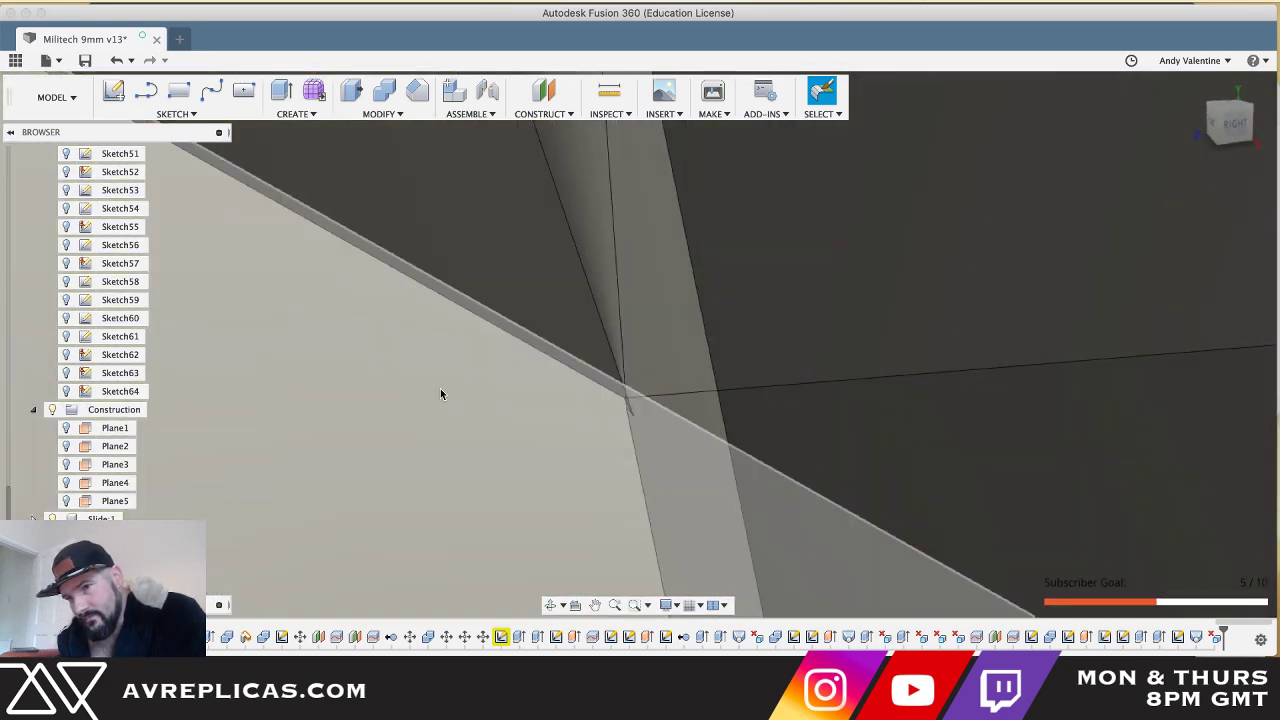
- Inspect the edges and faces around the blended inner corner of the Chamber (1) body, both close up and from farther out
scroll(53, 445, "up", 15)
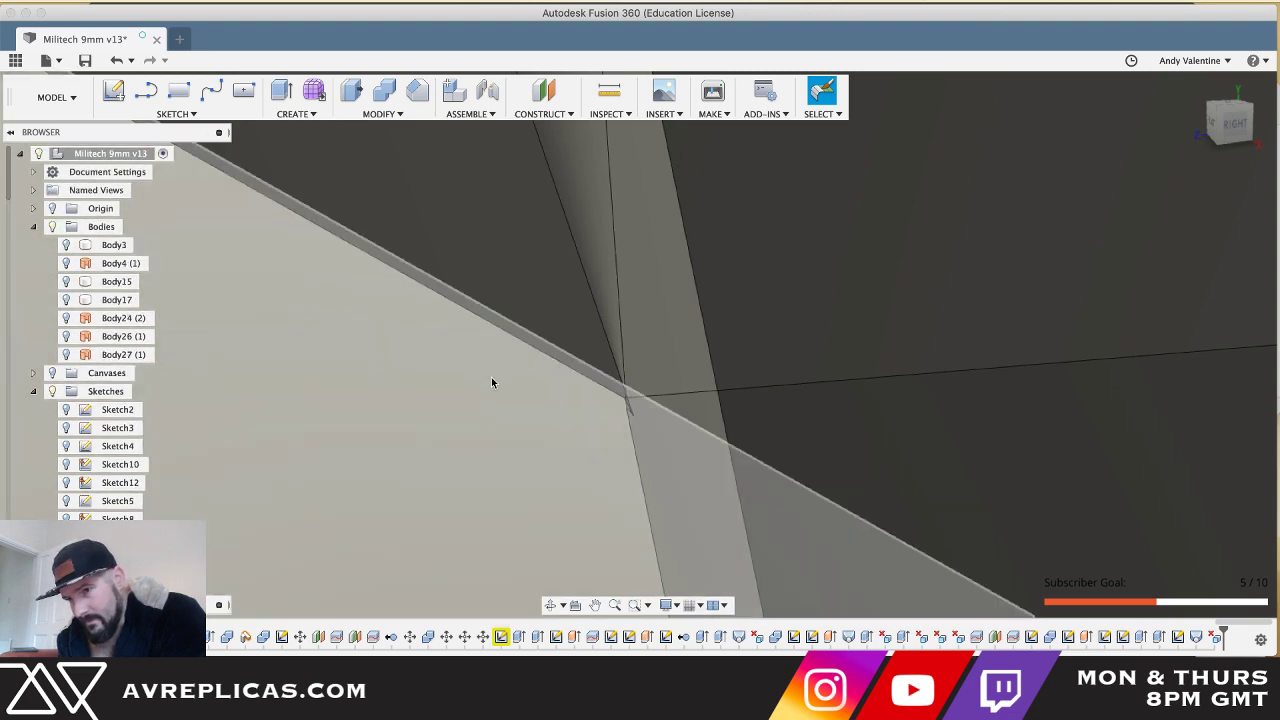
scroll(731, 359, "left", 5, "shift")
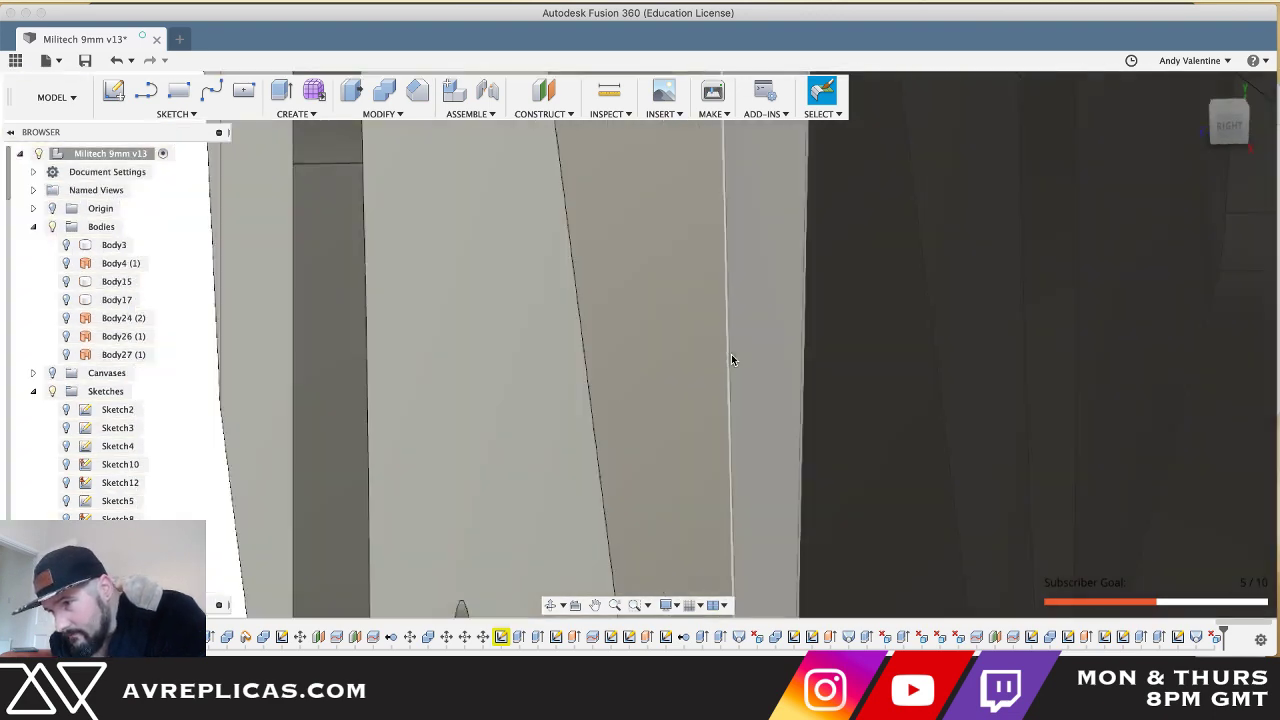
scroll(731, 359, "right", 5, "shift")
scroll(731, 357, "down", 3)
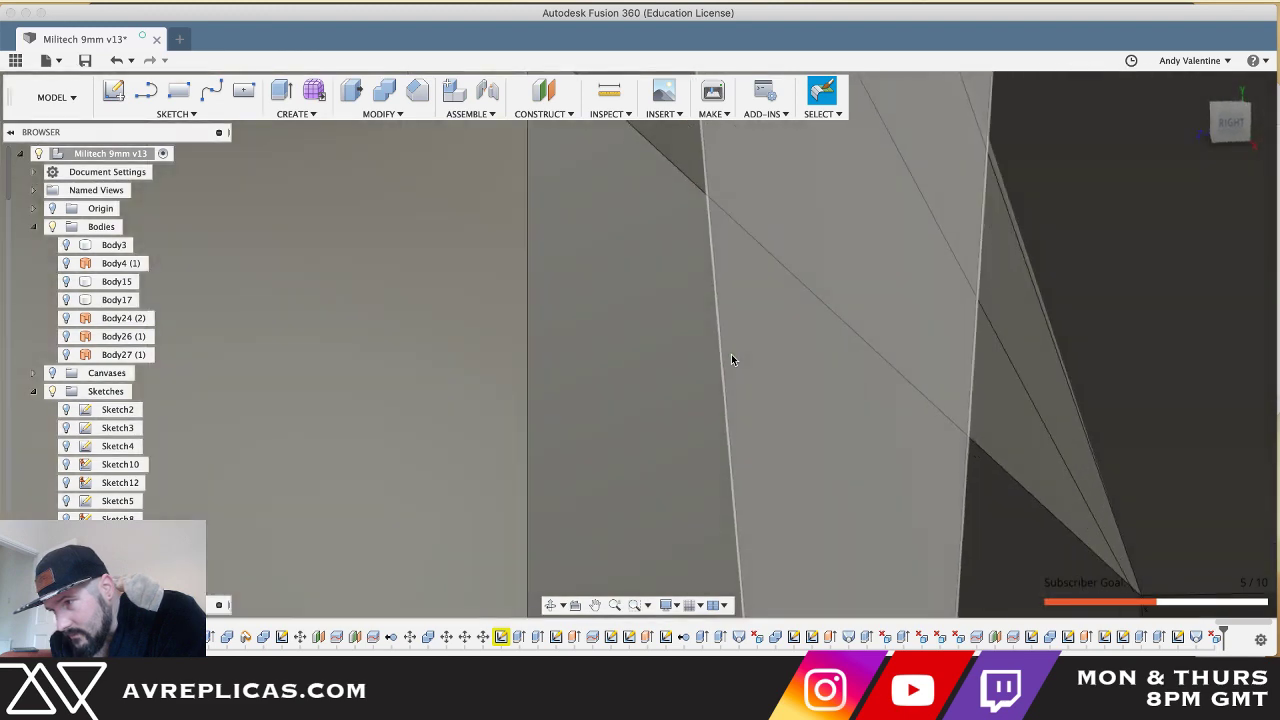
scroll(731, 357, "up", 5)
scroll(731, 357, "up", 2)
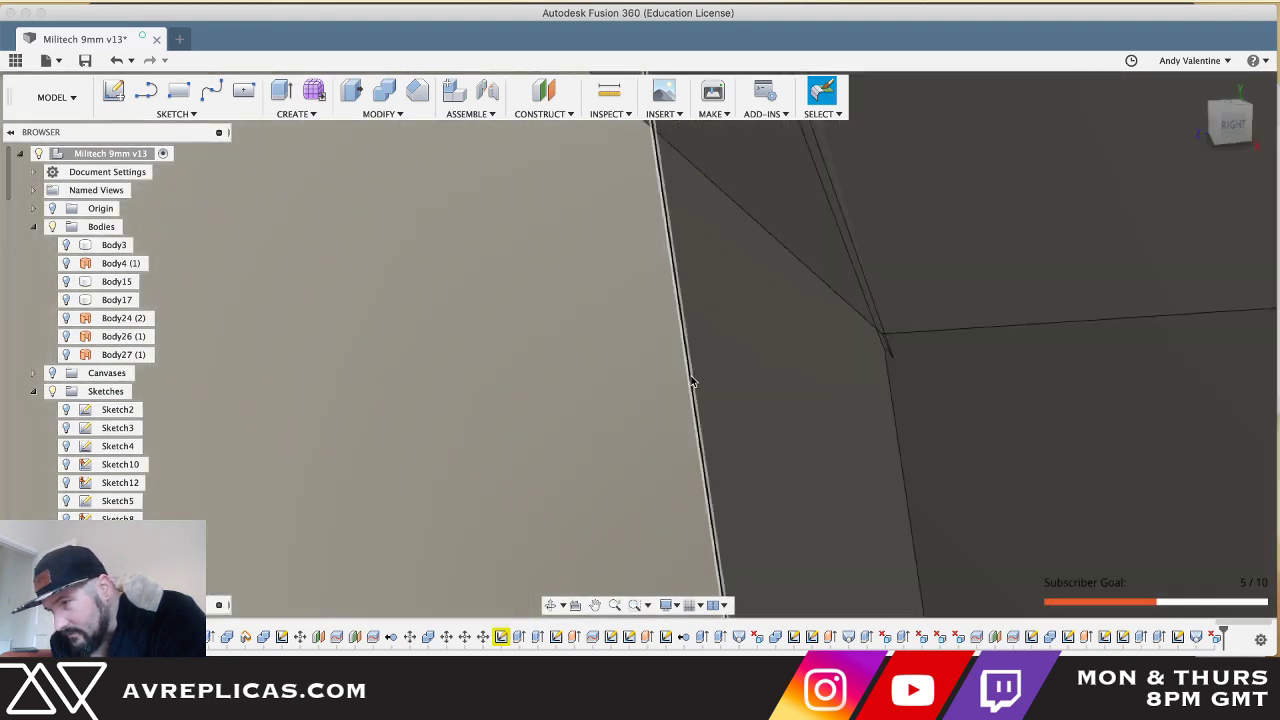
scroll(878, 352, "left", 10, "shift")
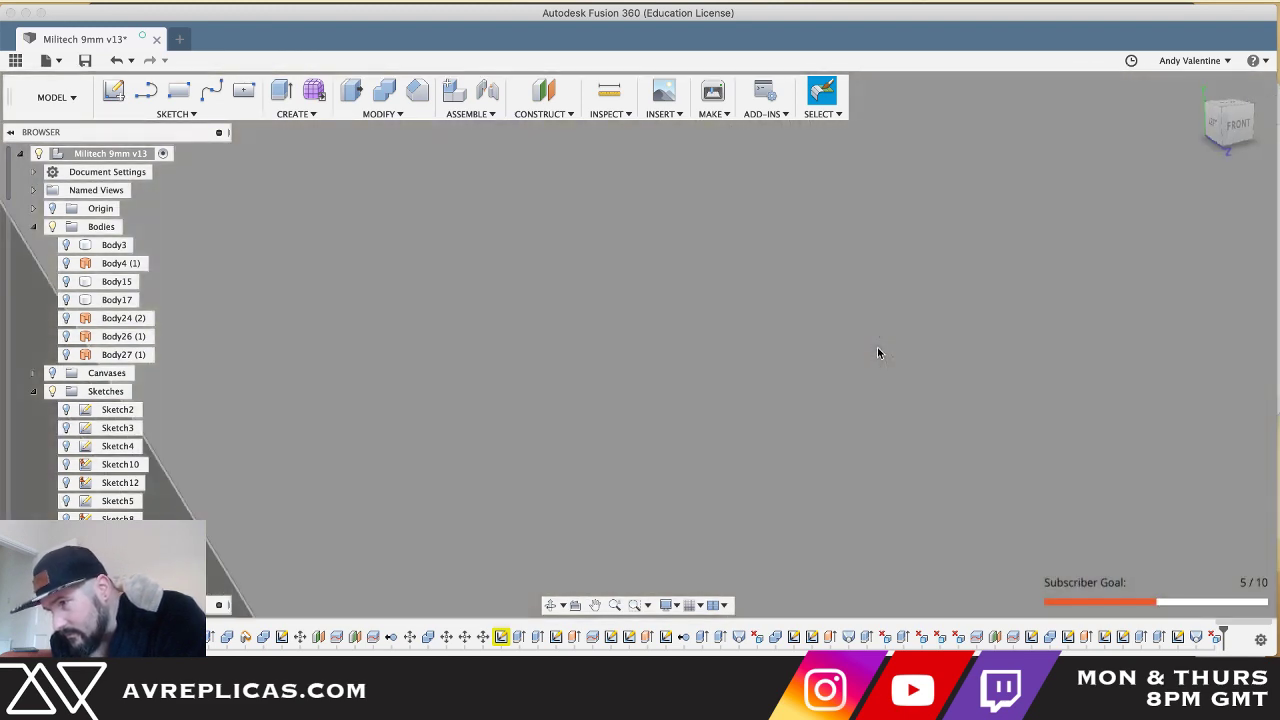
scroll(820, 392, "down", 10)
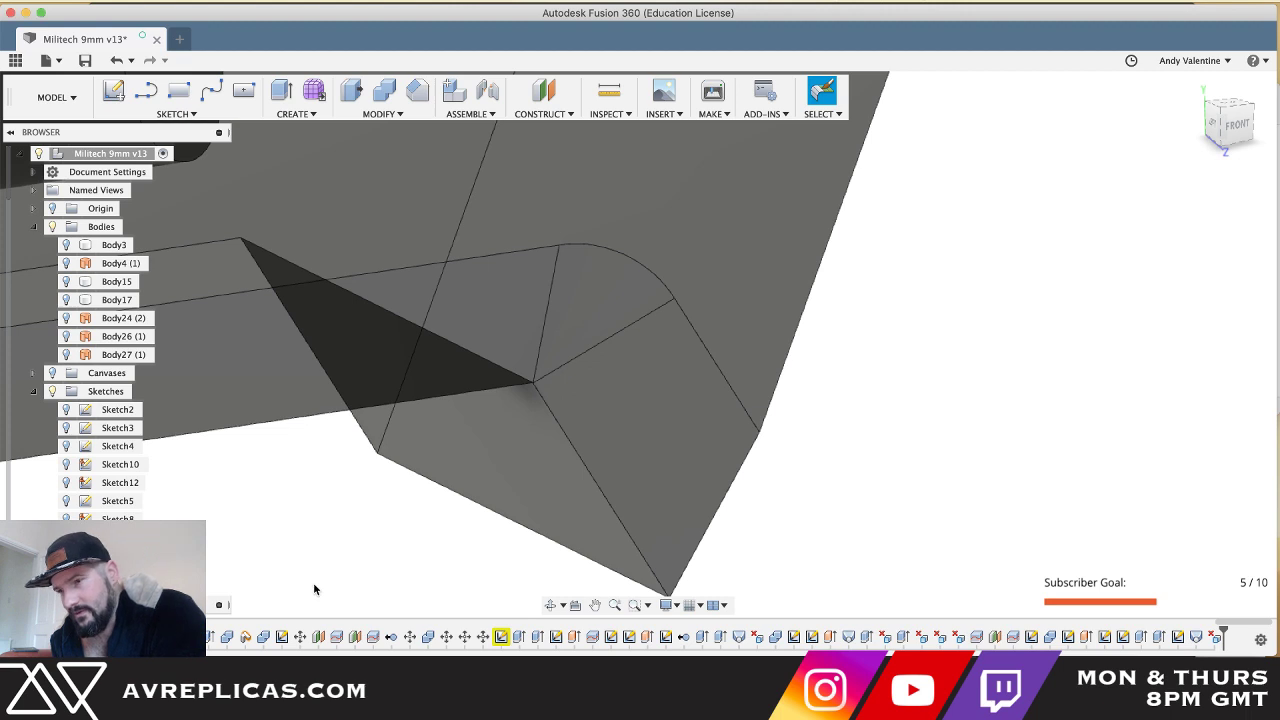
scroll(314, 583, "down", 4)
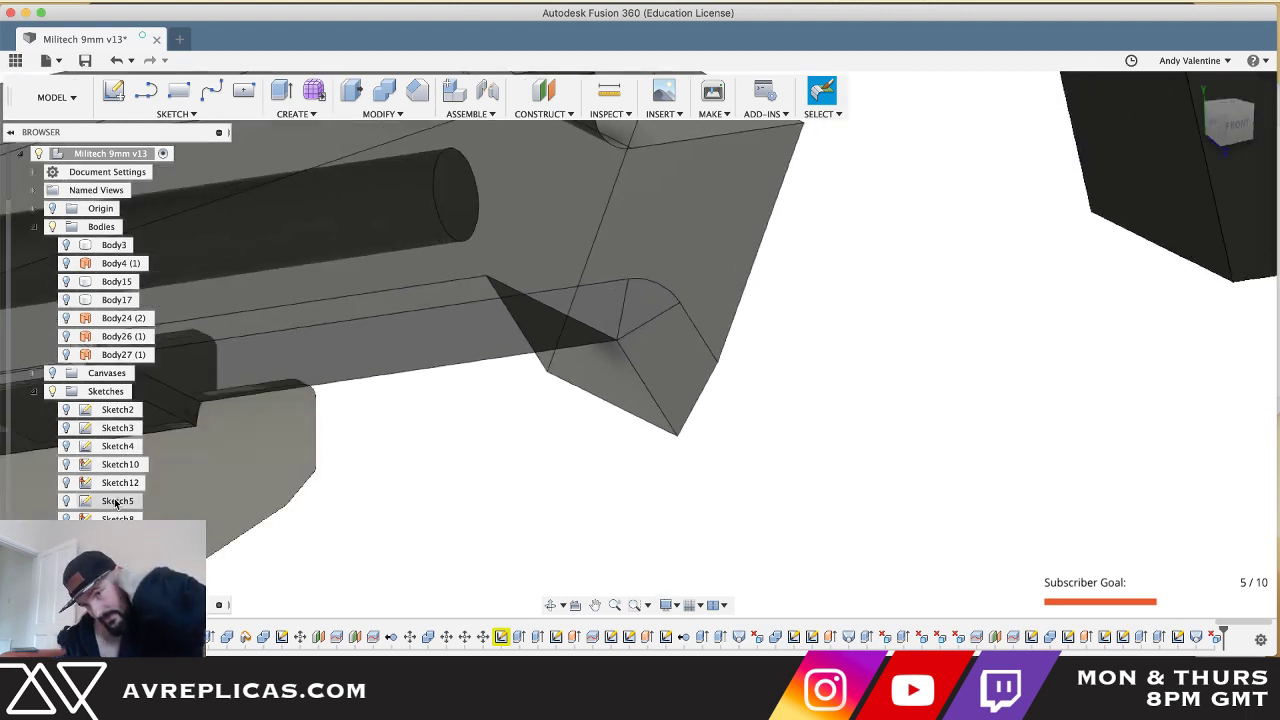
- Export the Chamber (1) body as a binary STL file named Chamber (1) to the Desktop, with high refinement
scroll(118, 495, "down", 6)
scroll(116, 503, "down", 10)
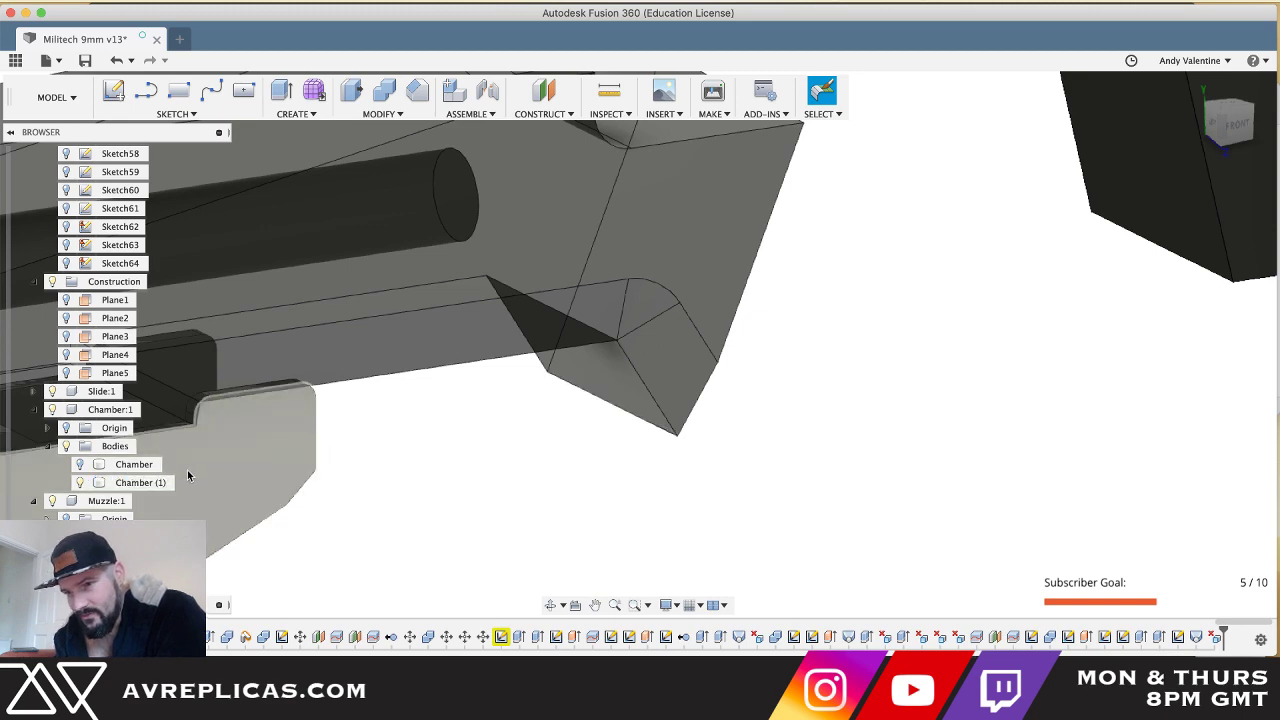
left_click(146, 484)
right_click(145, 483)
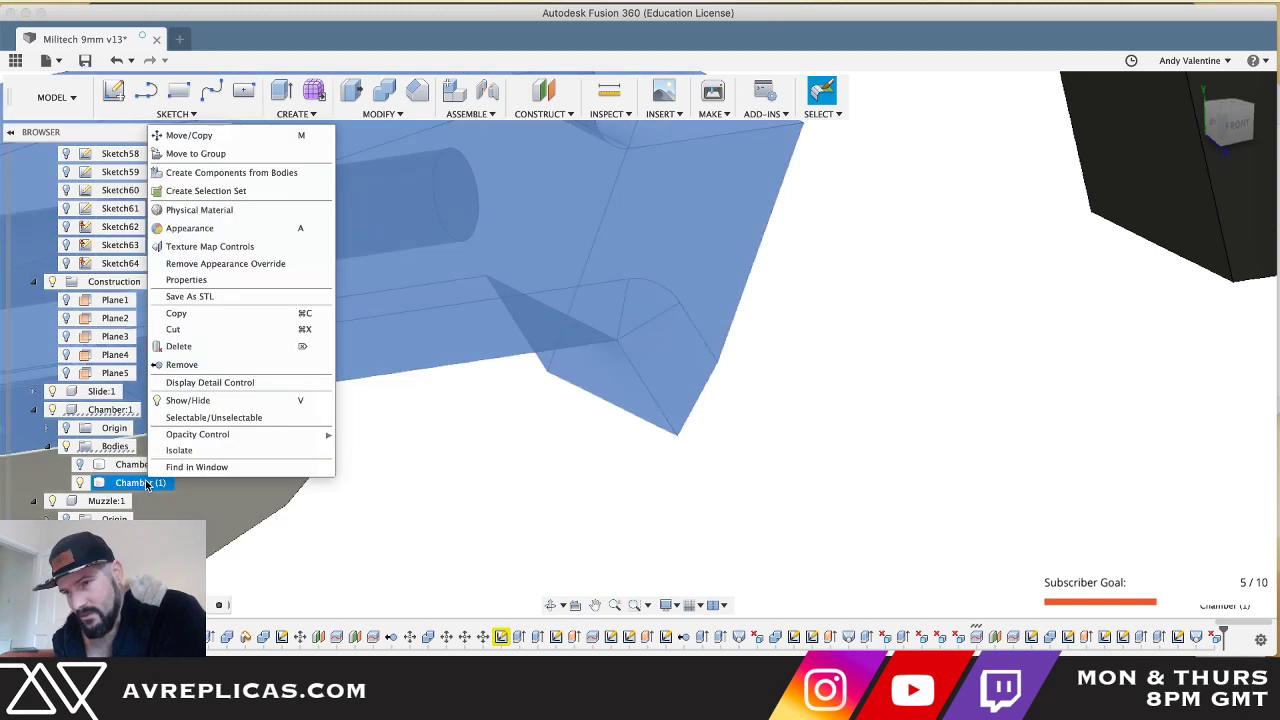
left_click(212, 297)
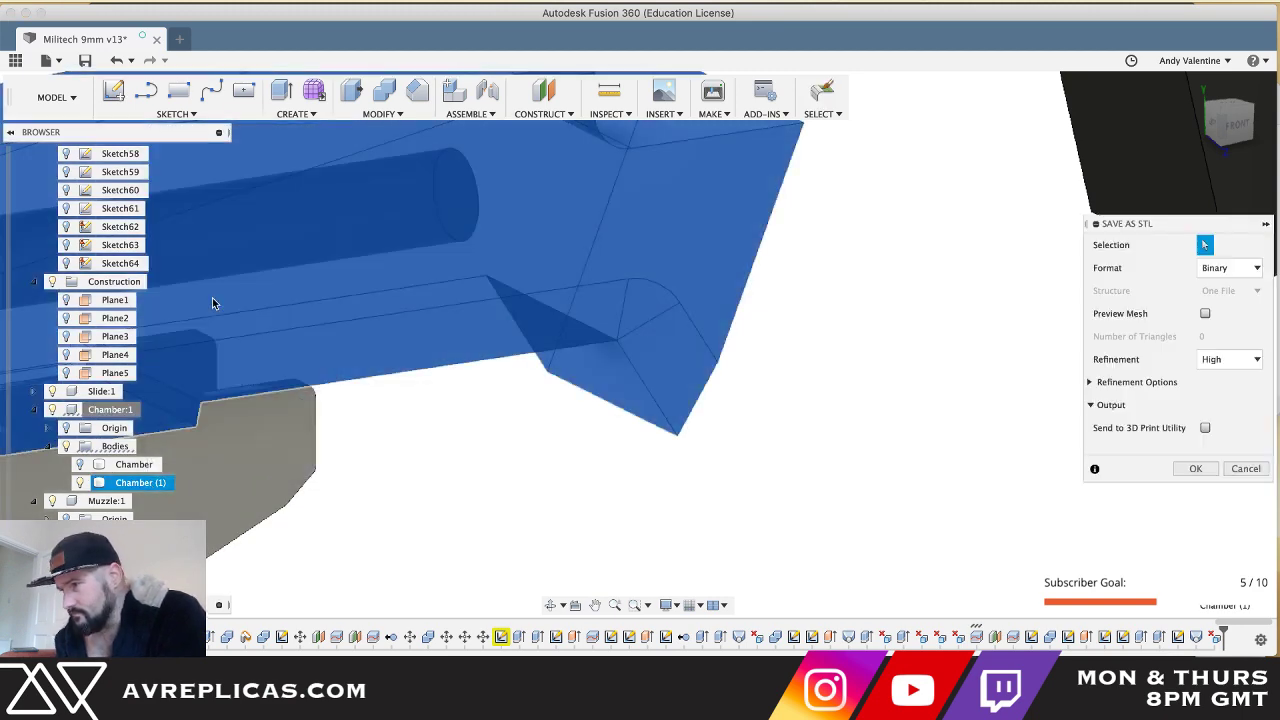
key("Return")
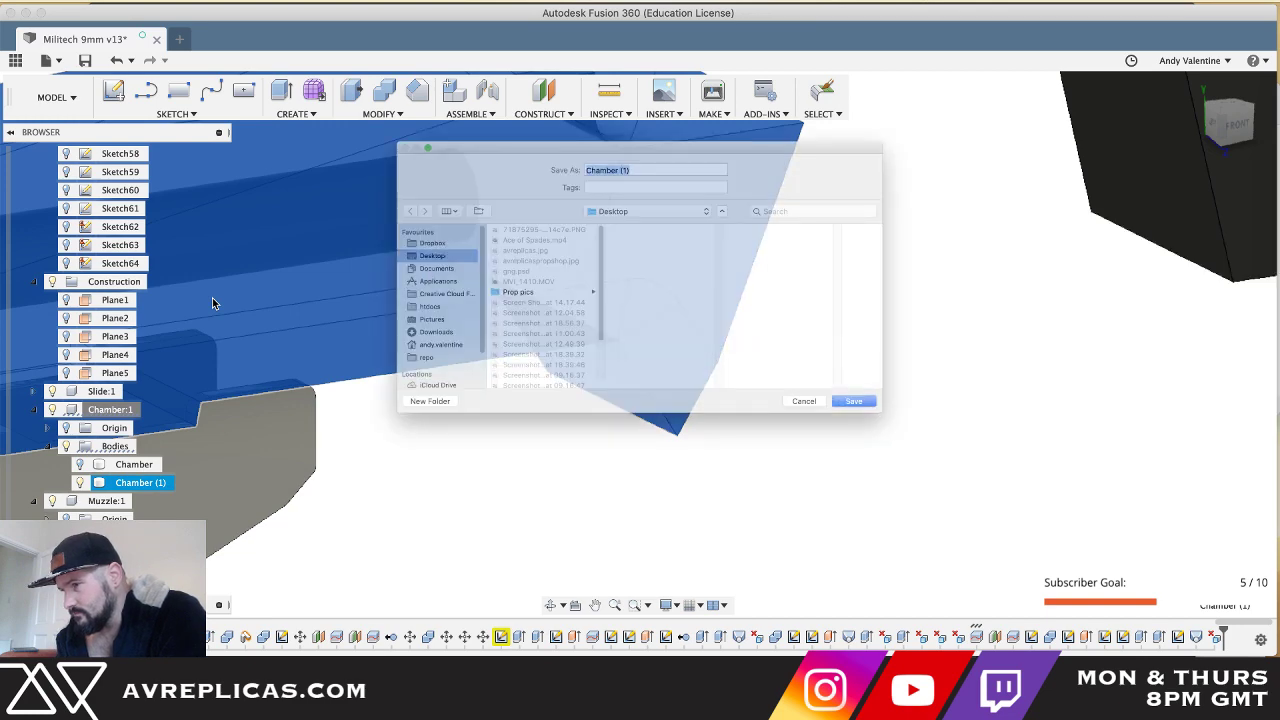
key("Return")
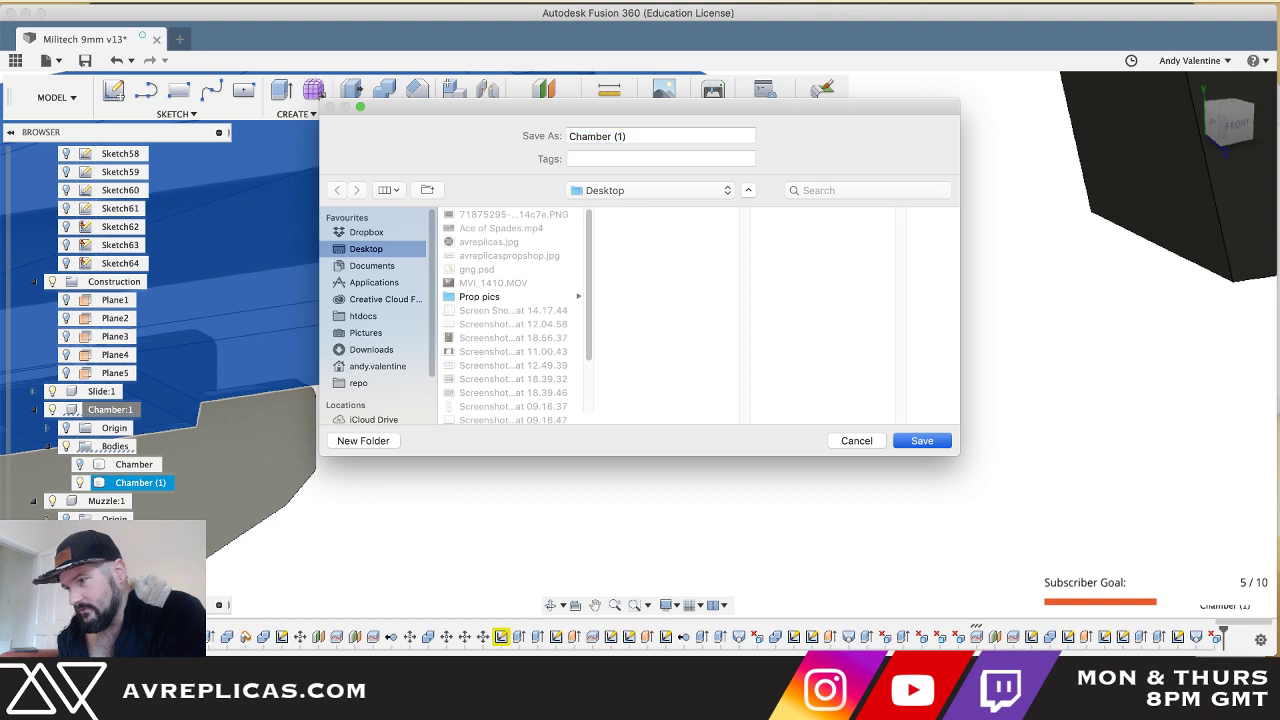
key("Return")
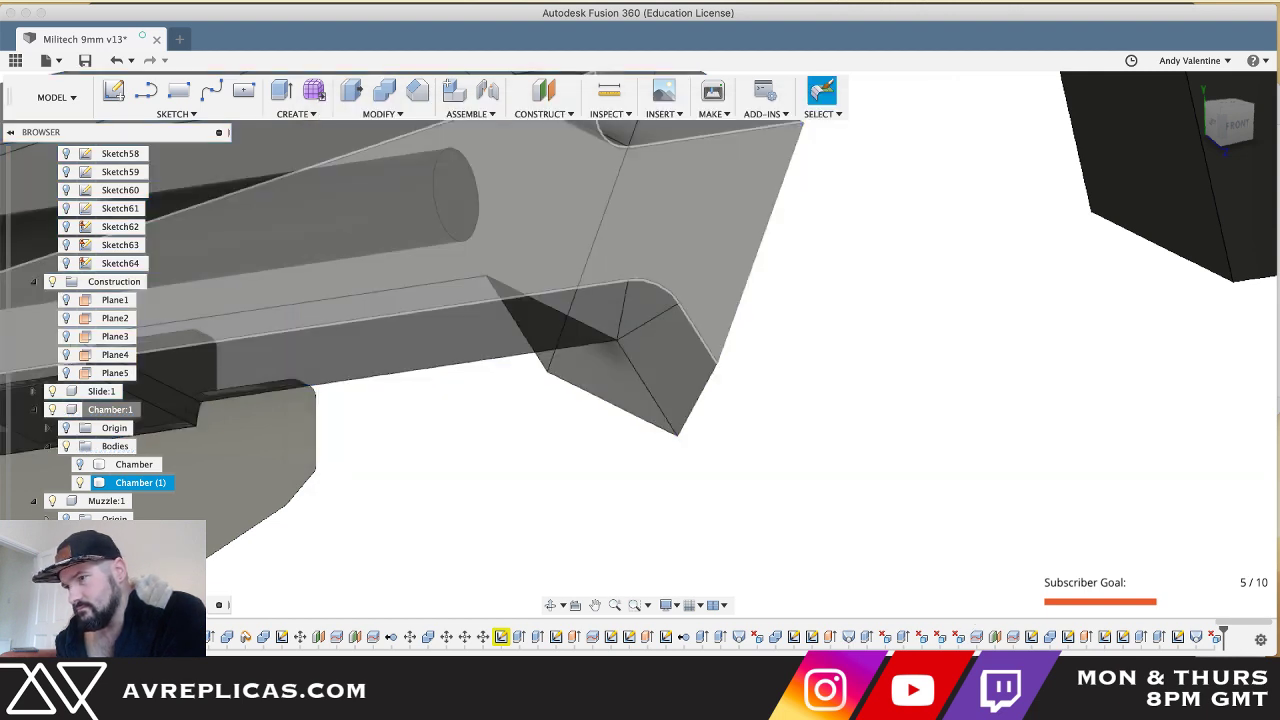
left_click(651, 563)
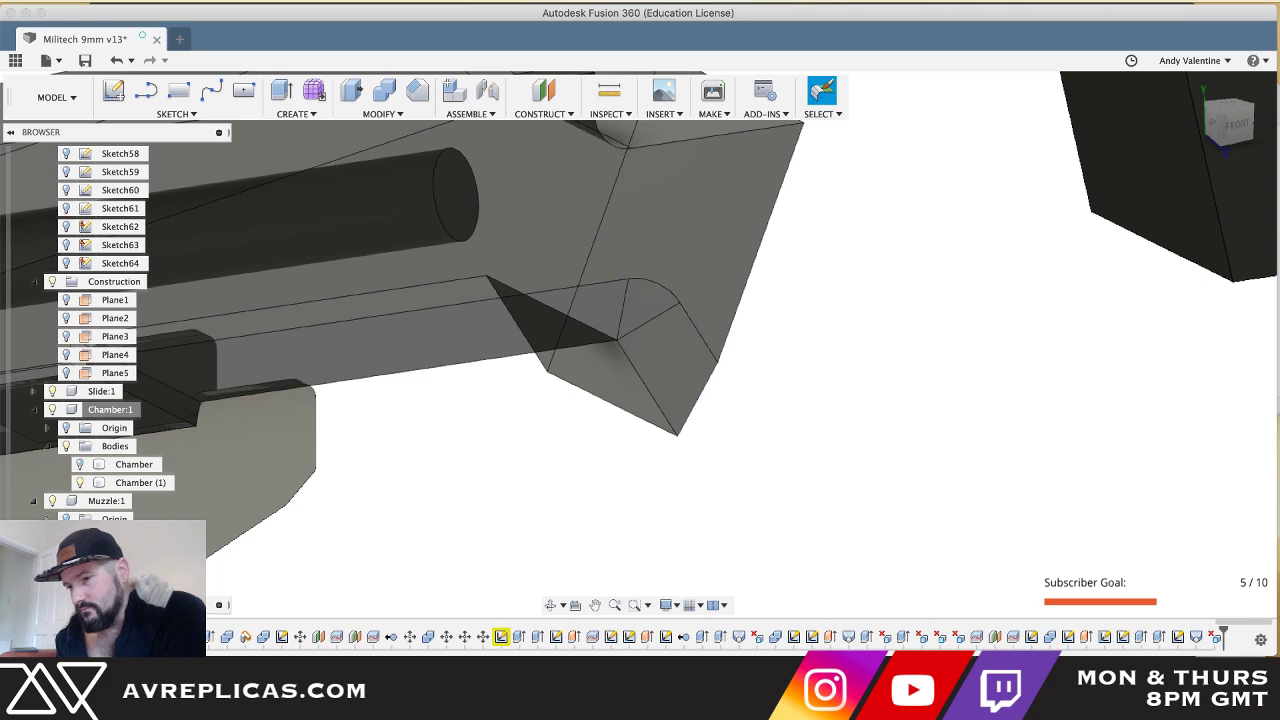
- Switch to Finder and open a quick preview of Chamber (1).stl from the Desktop
key("super+Tab")
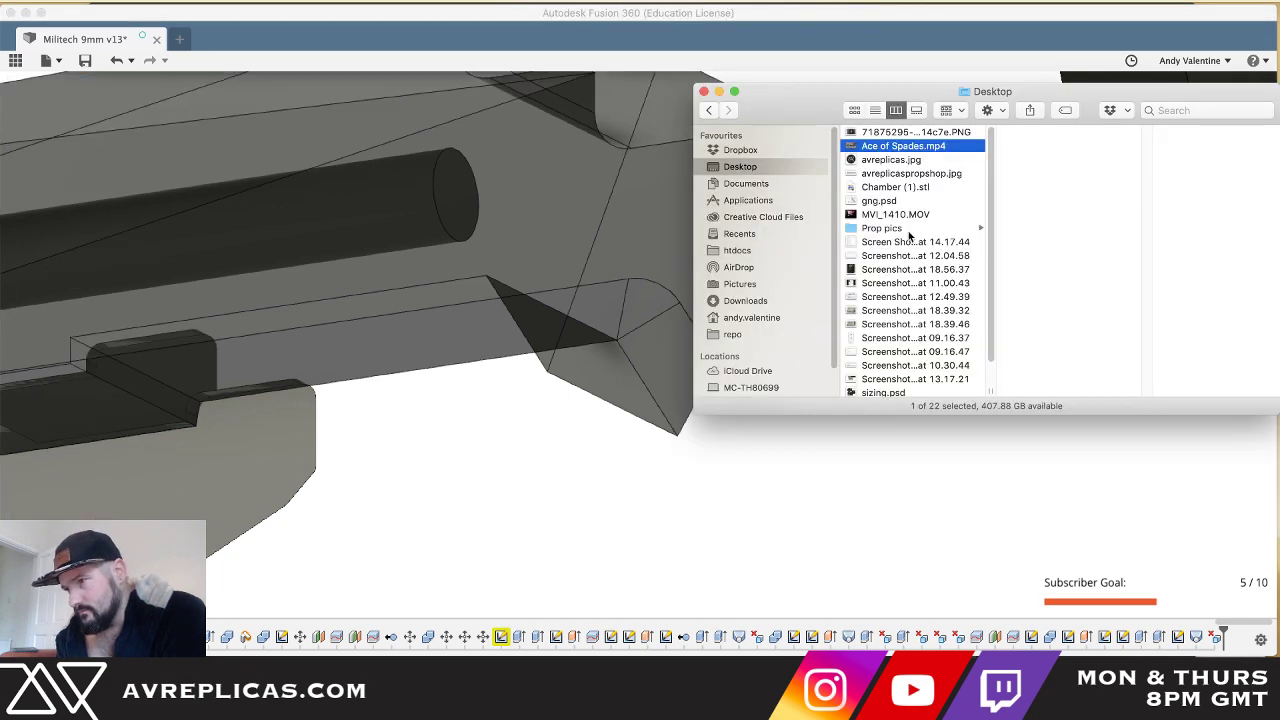
scroll(909, 235, "down", 3)
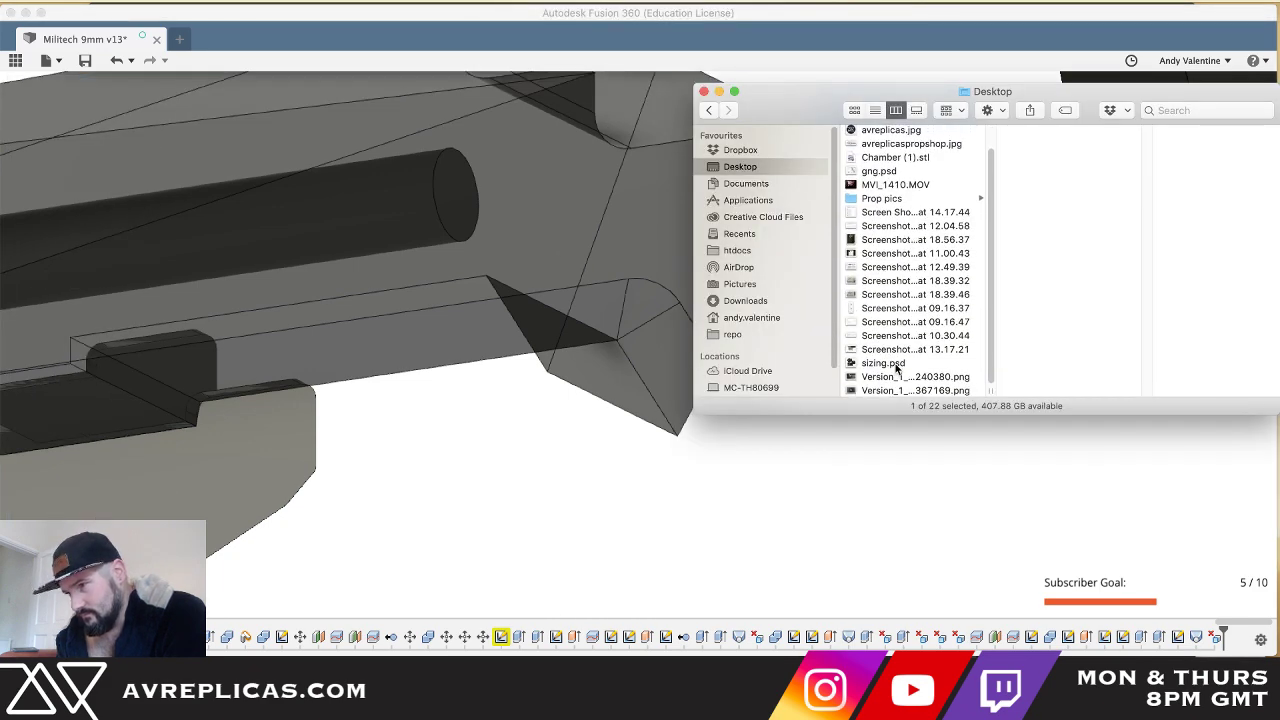
scroll(912, 247, "up", 1)
left_click(926, 164)
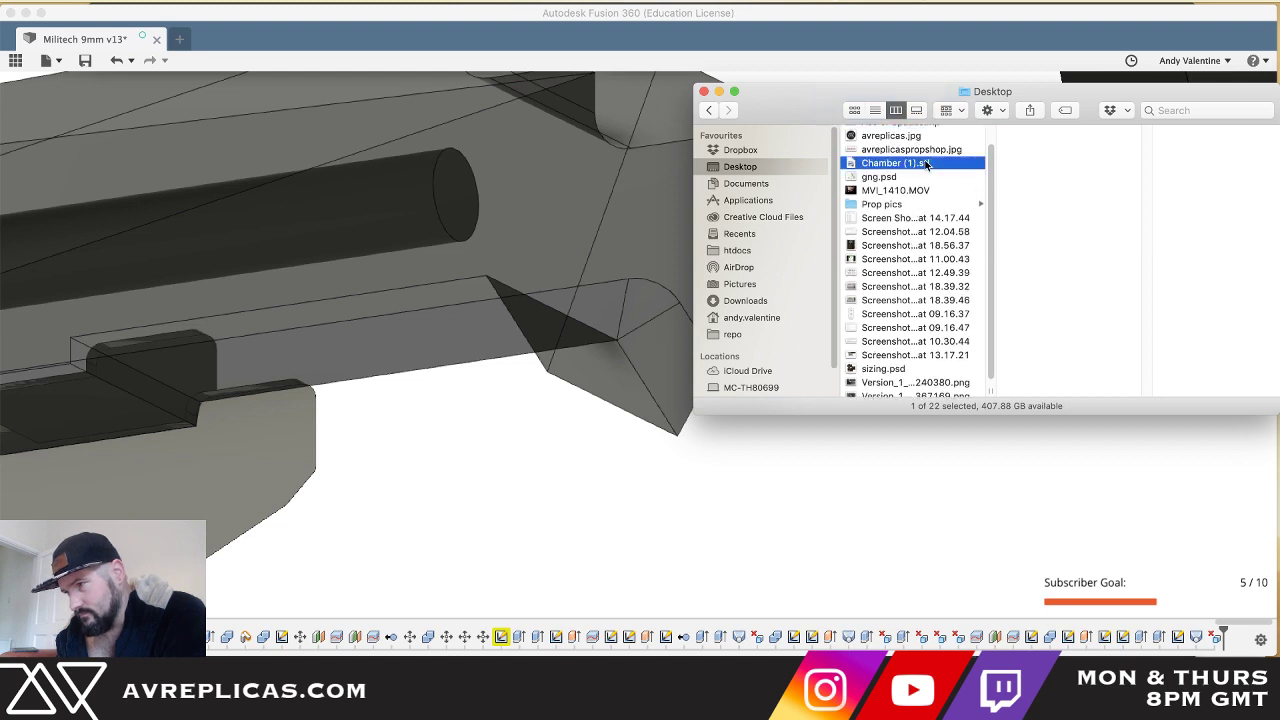
key("space")
- Check the blended inner corner on the previewed mesh from several angles, close the preview and return to Fusion 360
left_click_drag(587, 459, 674, 397)
scroll(674, 397, "up", 5)
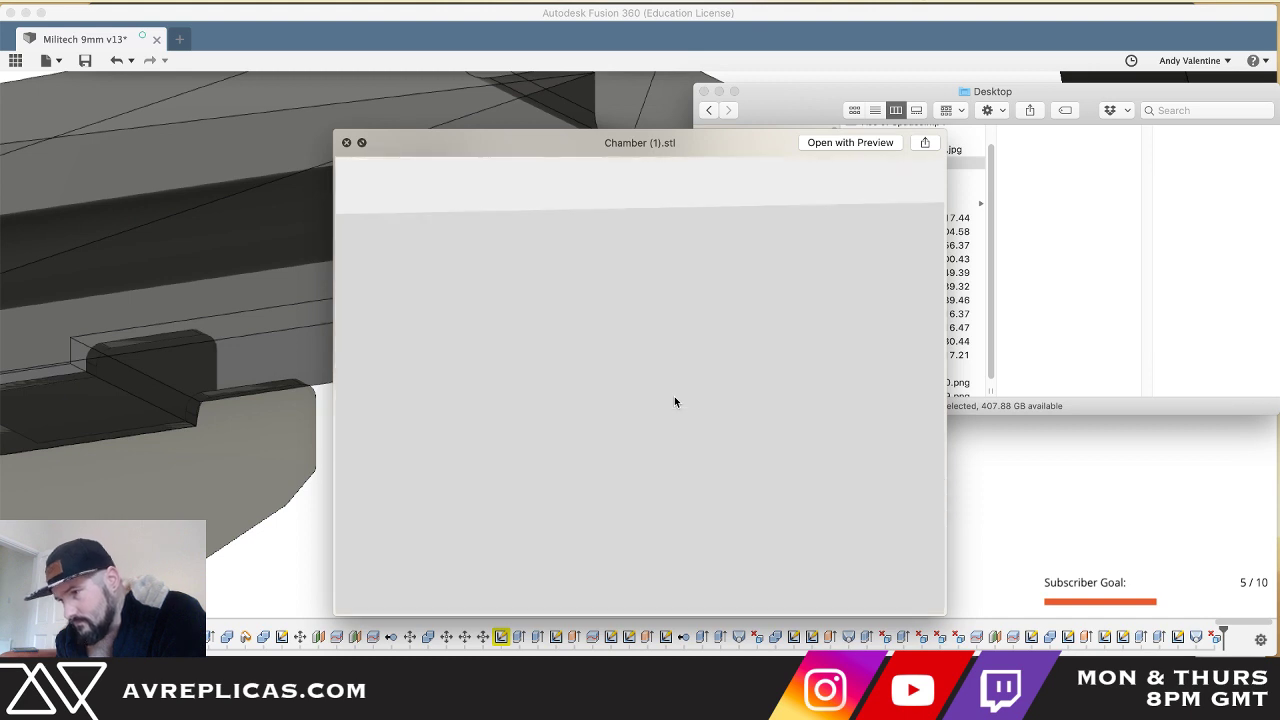
scroll(674, 397, "up", 8)
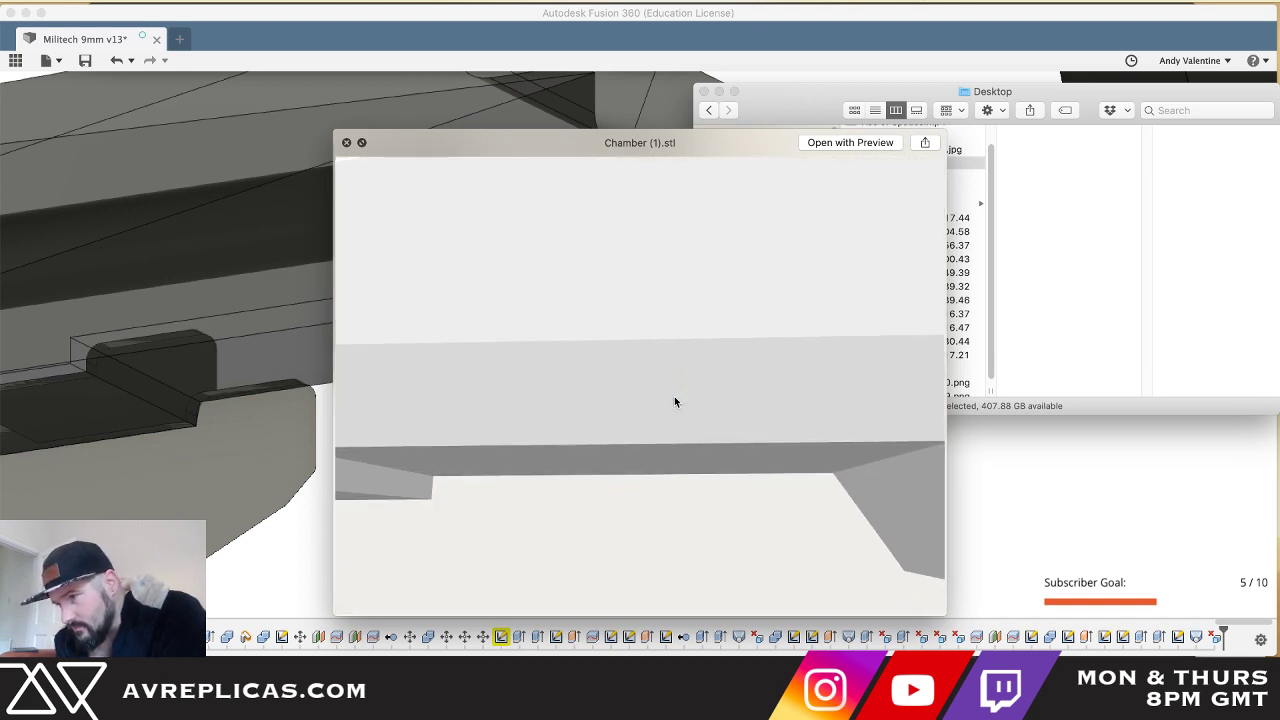
scroll(674, 397, "down", 8)
left_click_drag(674, 397, 685, 381)
scroll(684, 381, "up", 5)
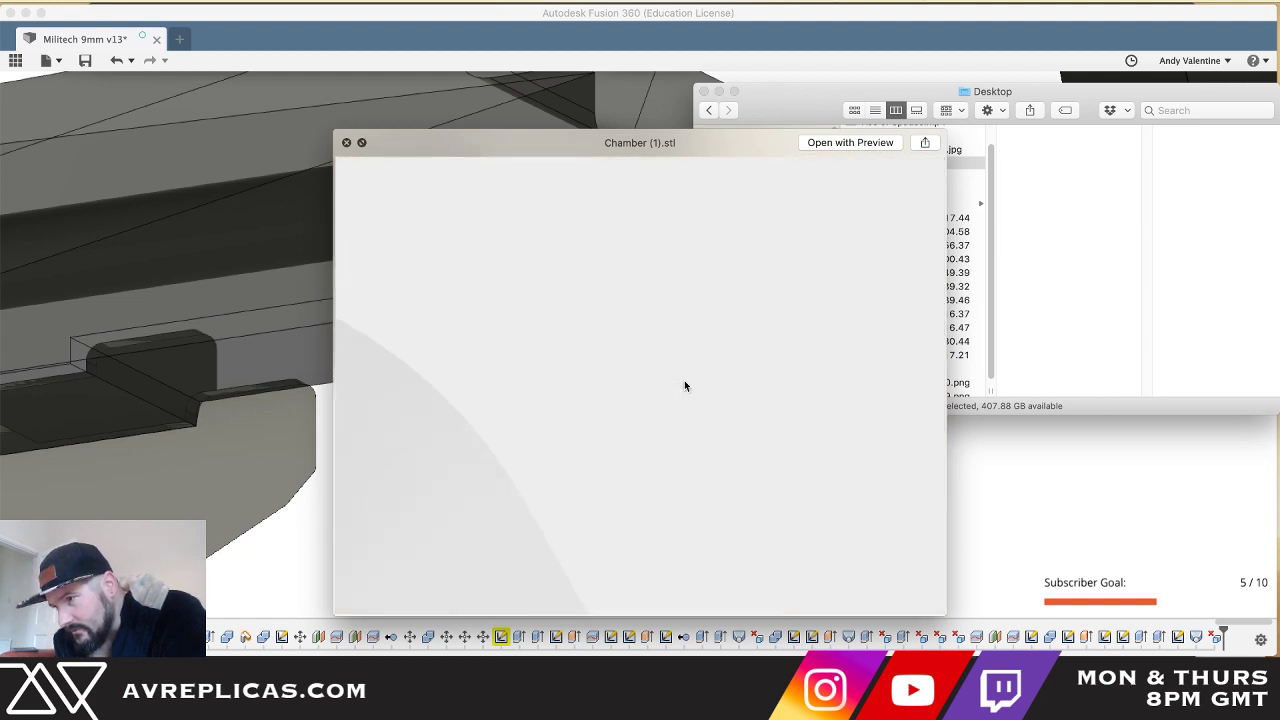
scroll(684, 385, "up", 3)
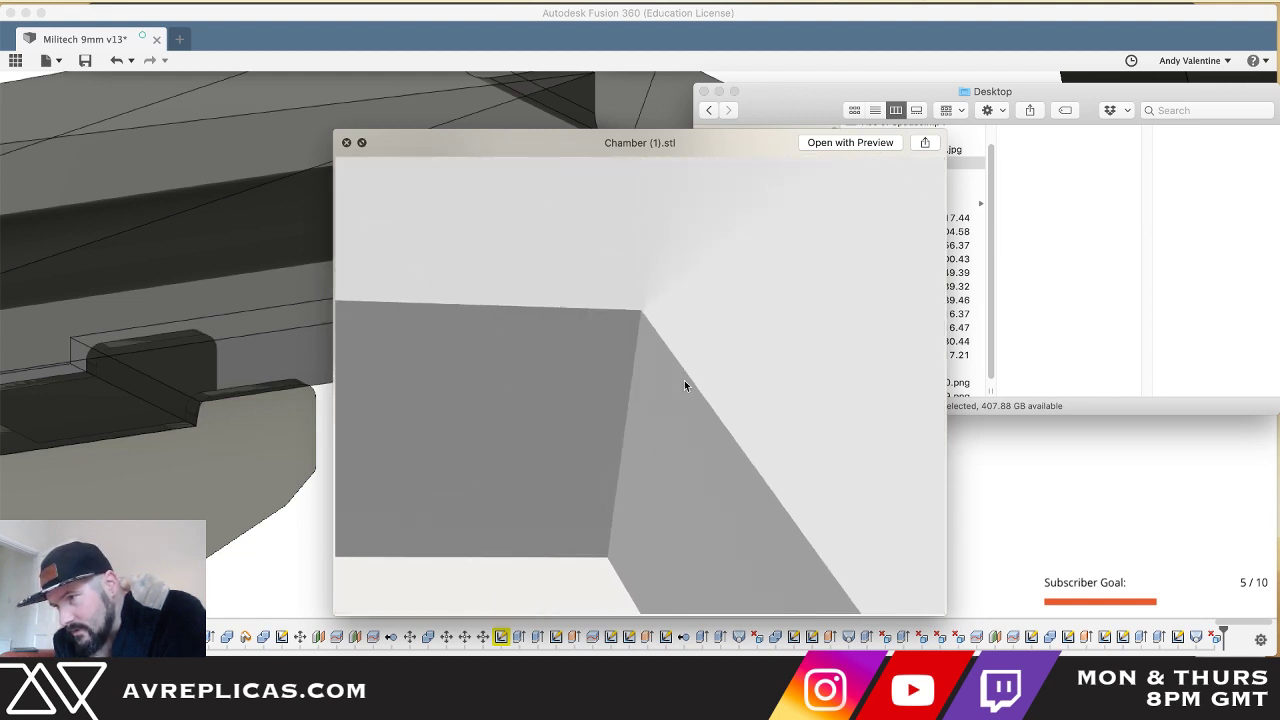
scroll(684, 385, "down", 4)
left_click_drag(685, 385, 541, 304)
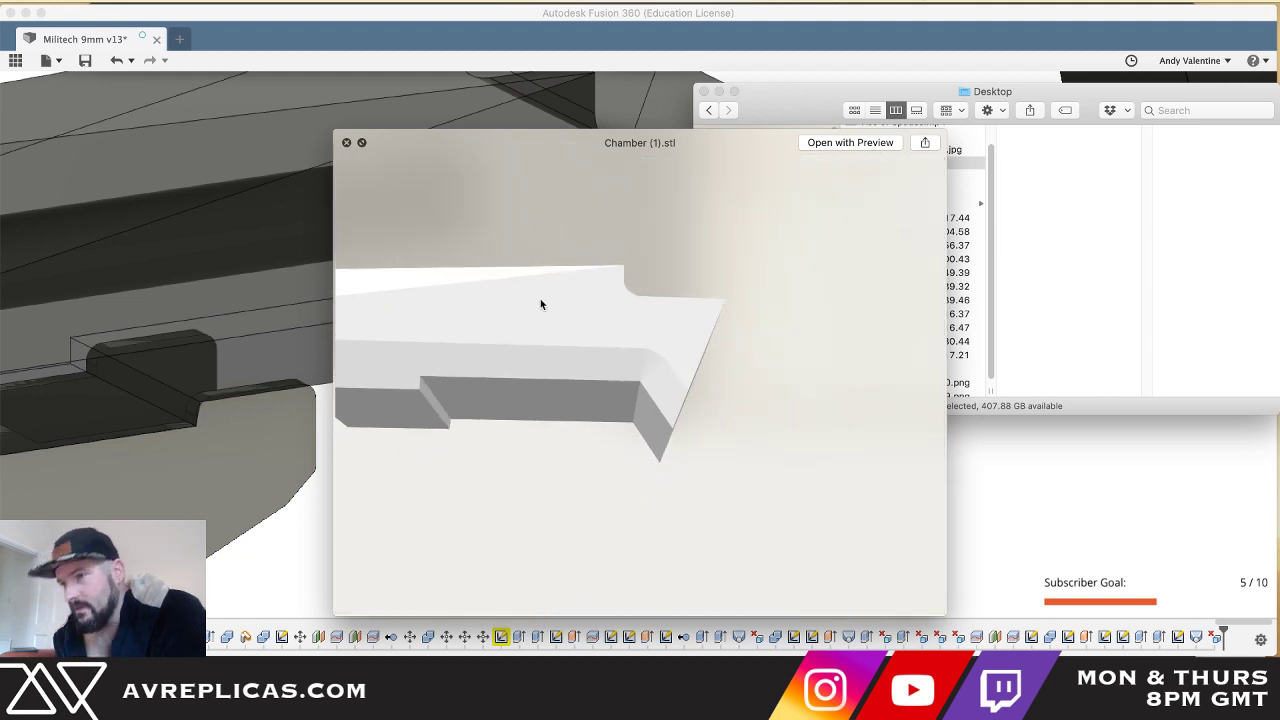
left_click(347, 143)
left_click(532, 449)
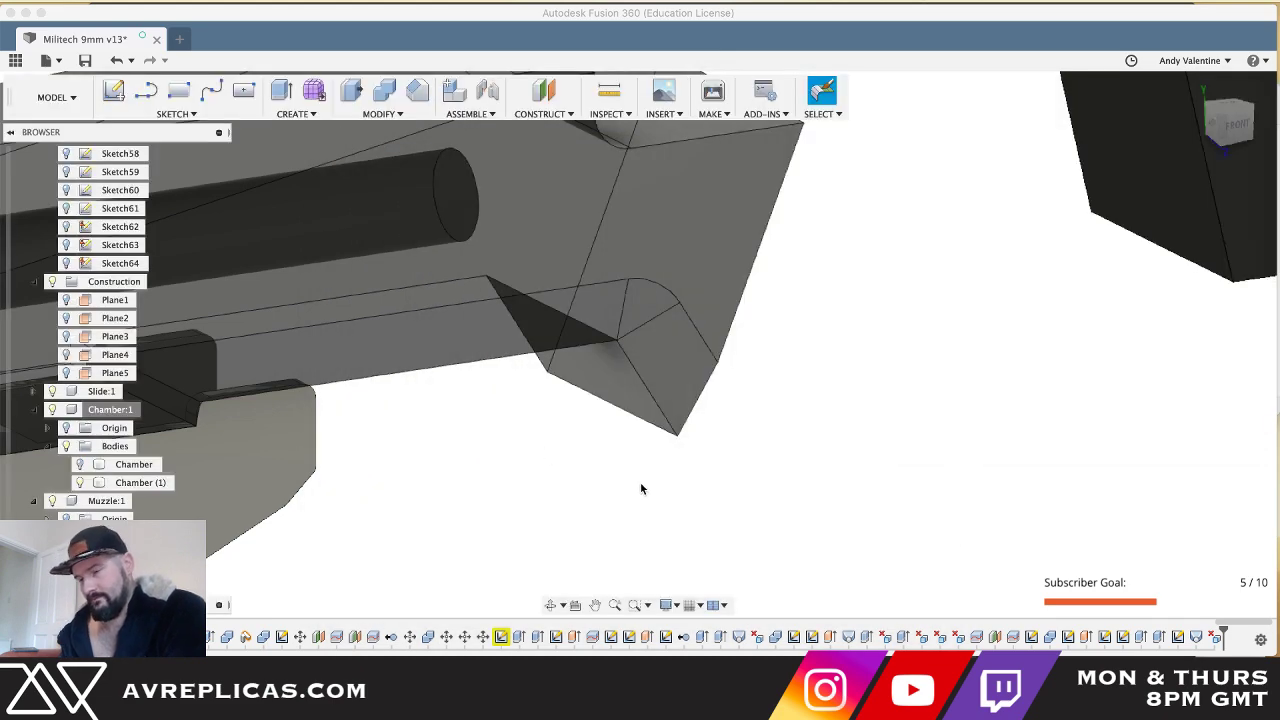
- Show the hidden Chamber body in the Chamber component alongside Chamber (1)
scroll(641, 488, "up", 5, "shift")
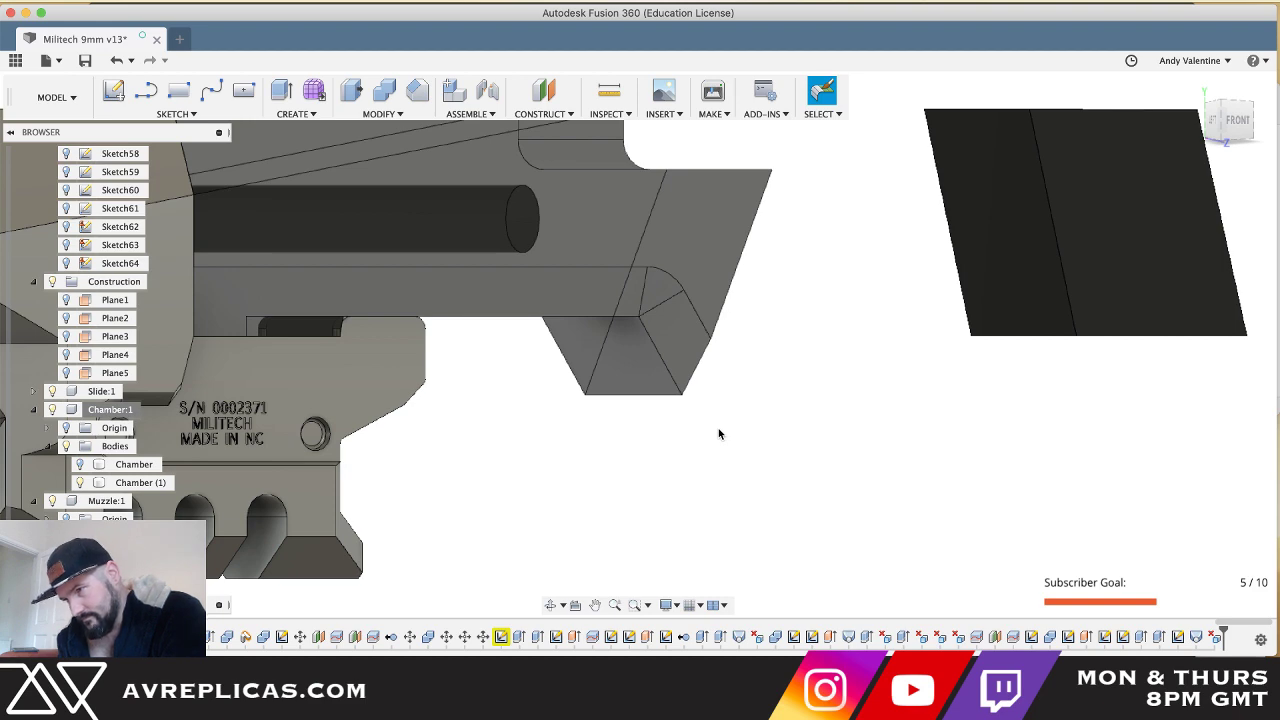
scroll(718, 433, "left", 5, "shift")
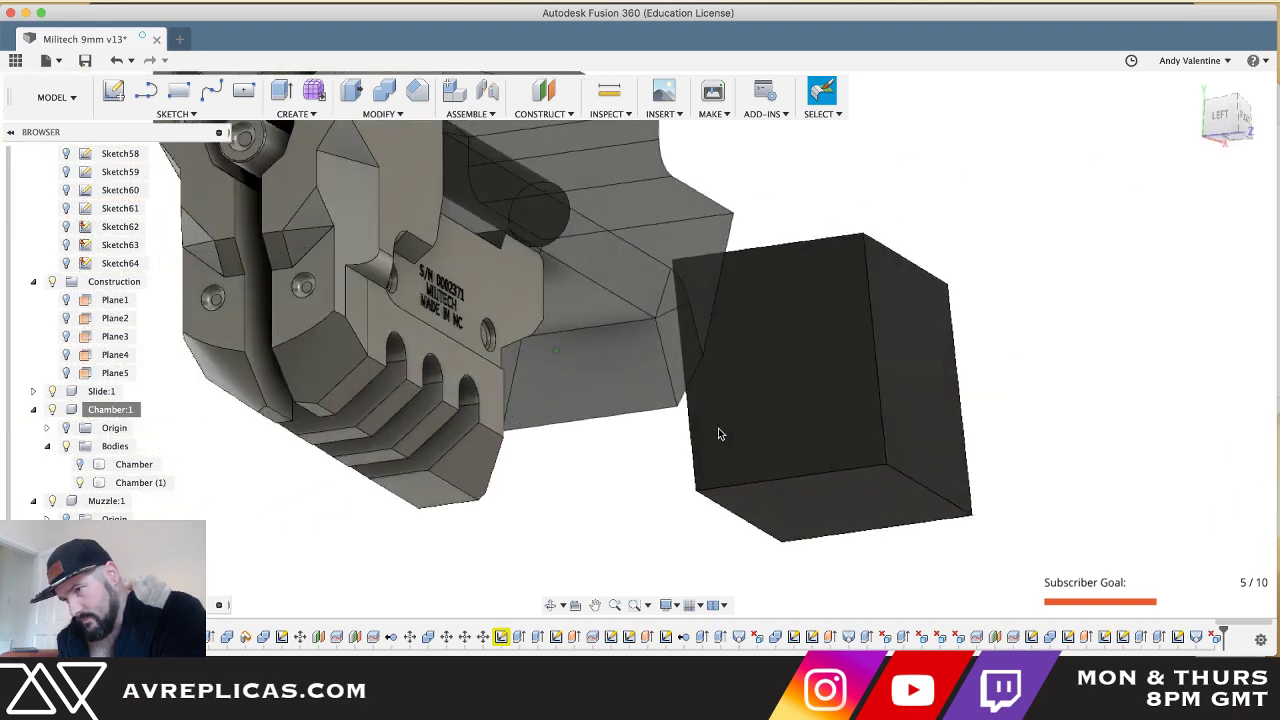
scroll(718, 433, "right", 5, "shift")
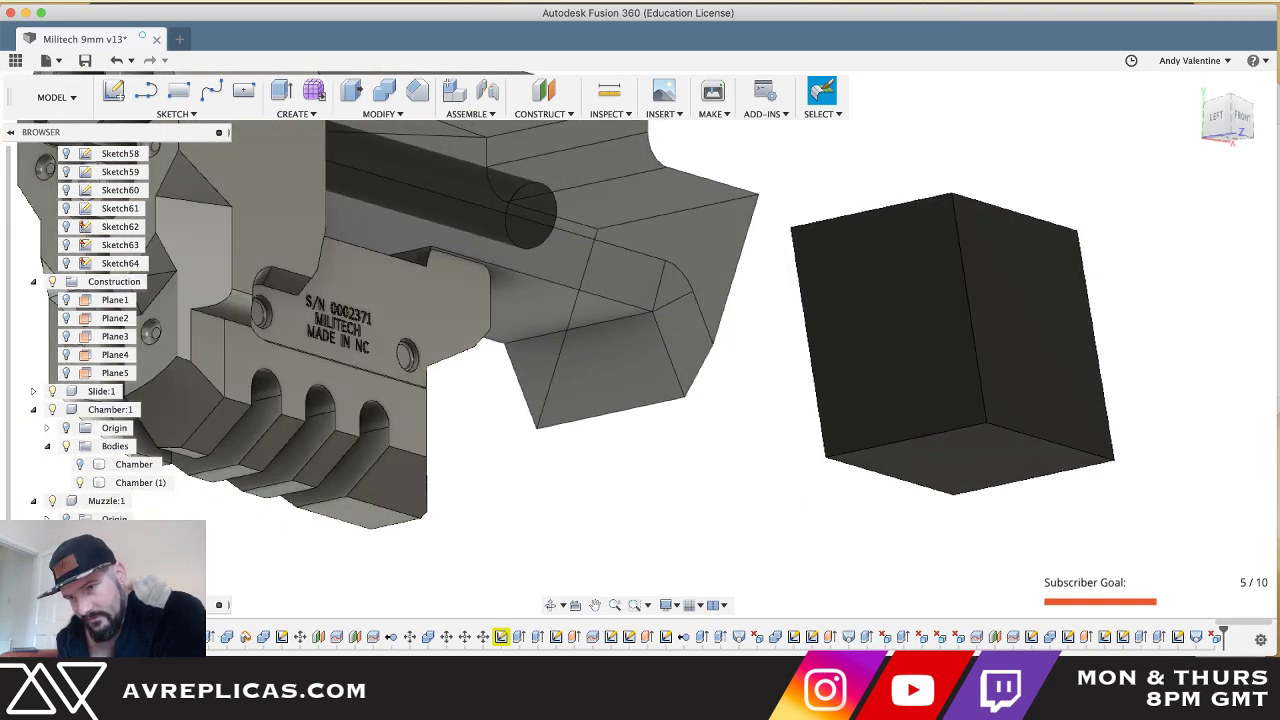
left_click(80, 482)
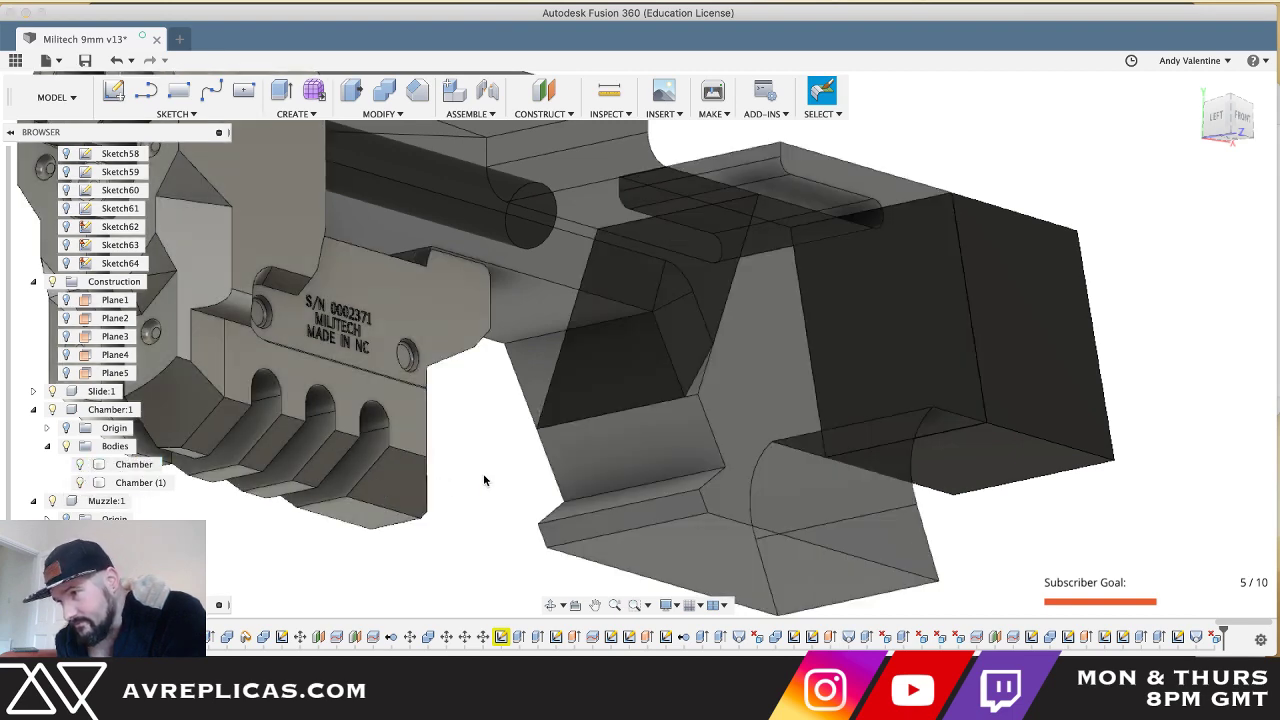
- Set the opacity of the Chamber body to 100%
left_click(110, 464)
left_click(125, 480, "shift")
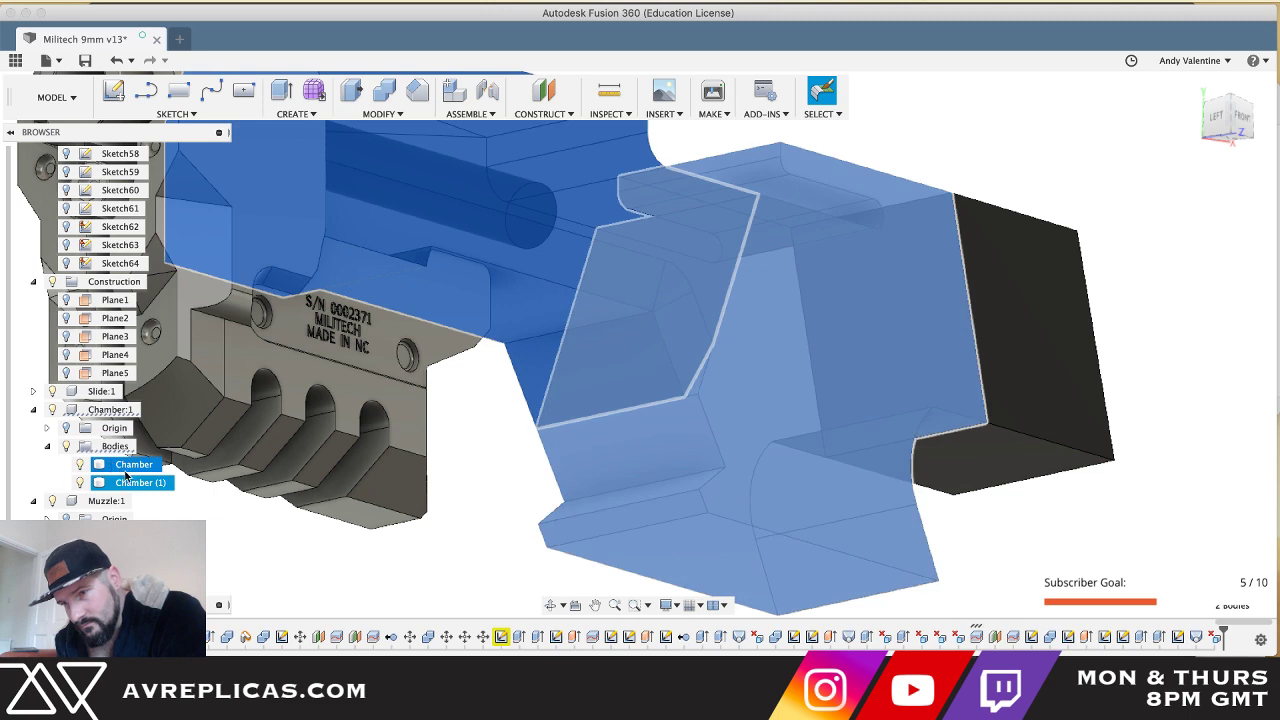
left_click(184, 507)
right_click(144, 469)
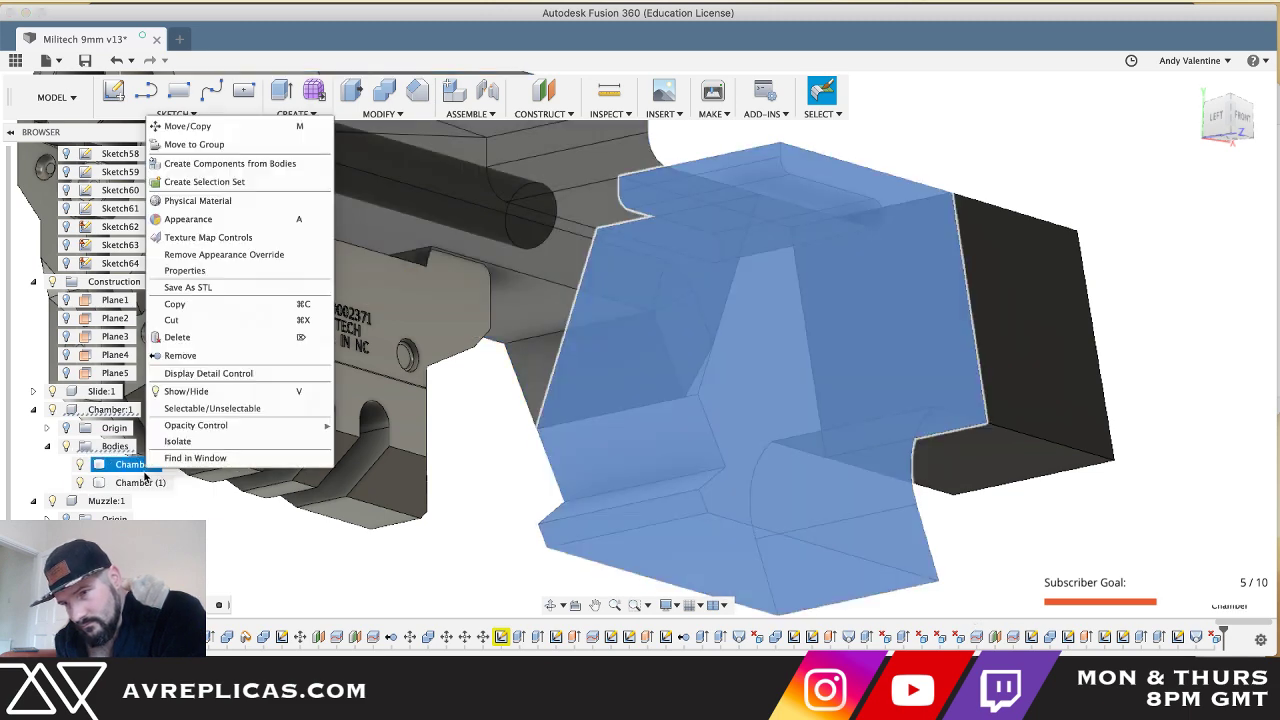
mouse_move(301, 428)
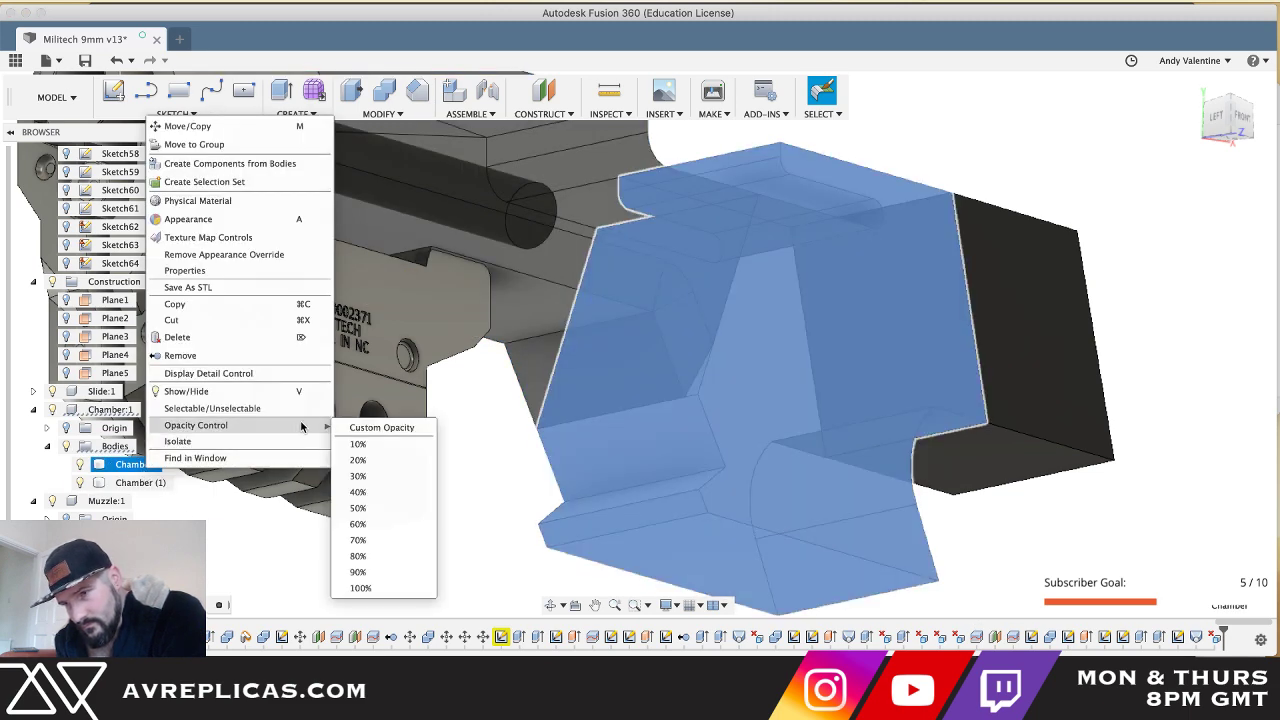
left_click(357, 591)
- Set the opacity of the Chamber (1) body to 100%
left_click(135, 482)
right_click(135, 482)
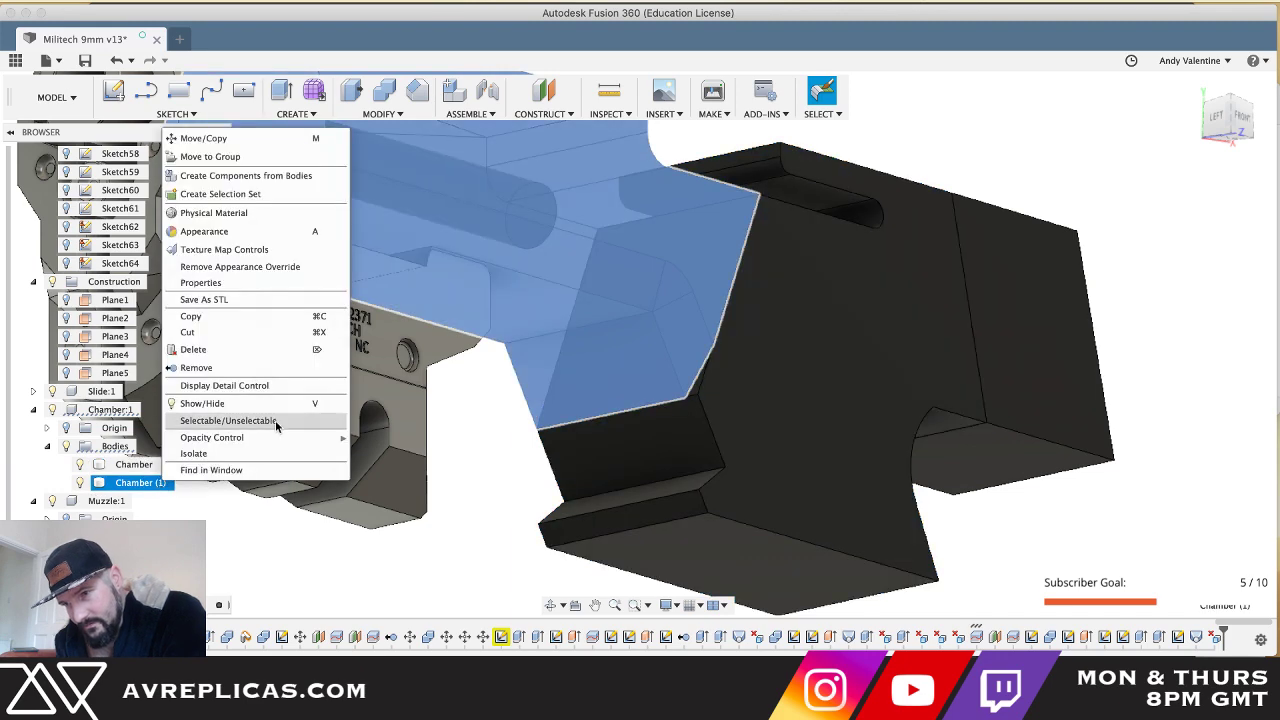
mouse_move(310, 437)
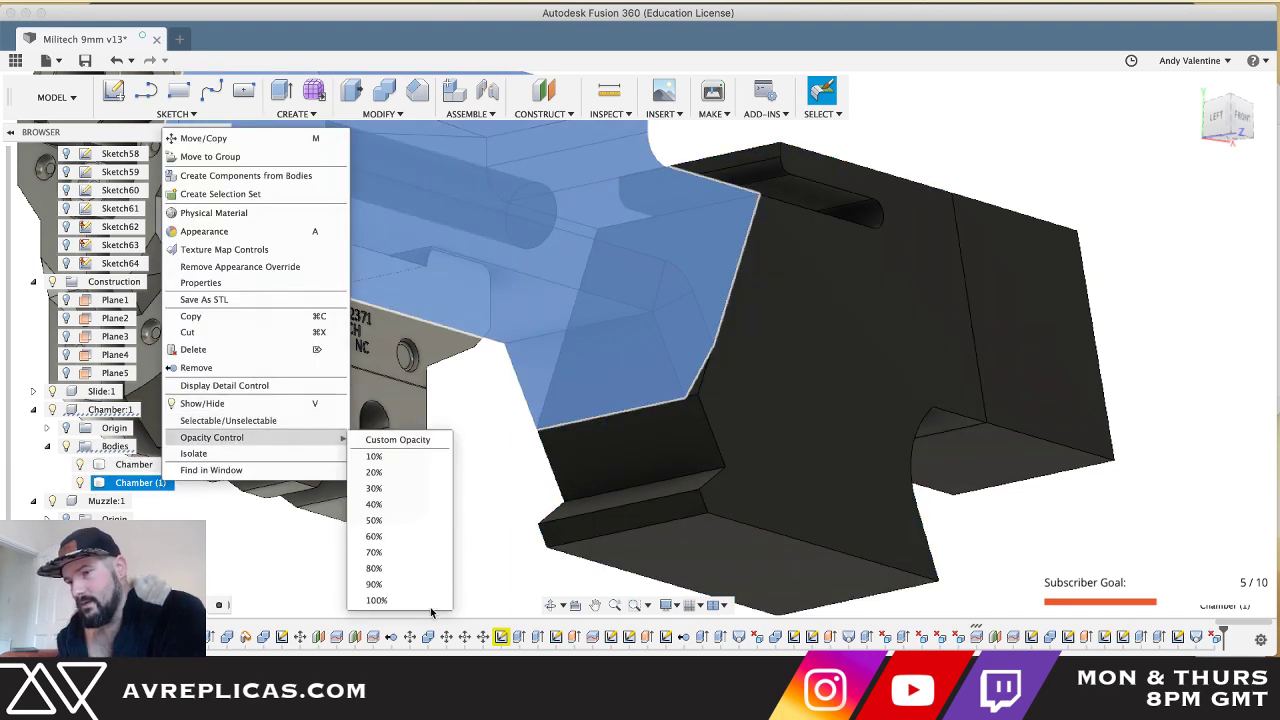
left_click(380, 598)
left_click(518, 505)
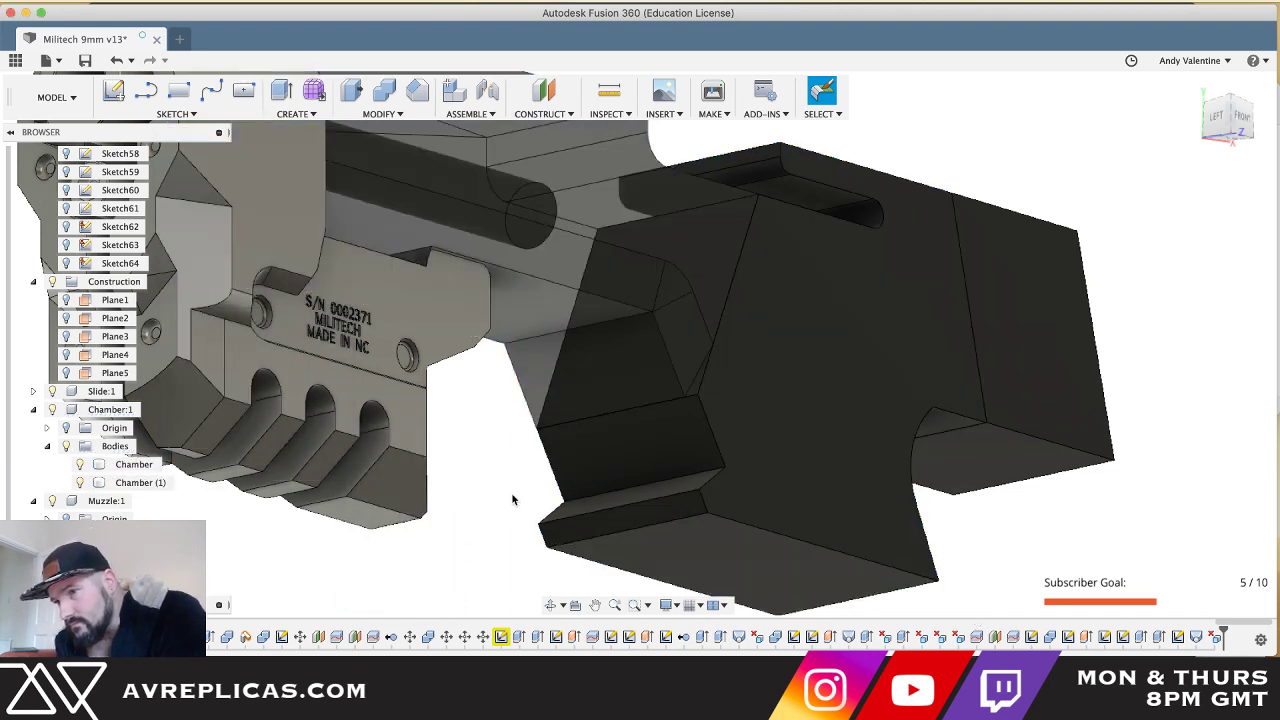
- Set the opacity of the whole Chamber:1 component to 100%
right_click(122, 405)
mouse_move(262, 424)
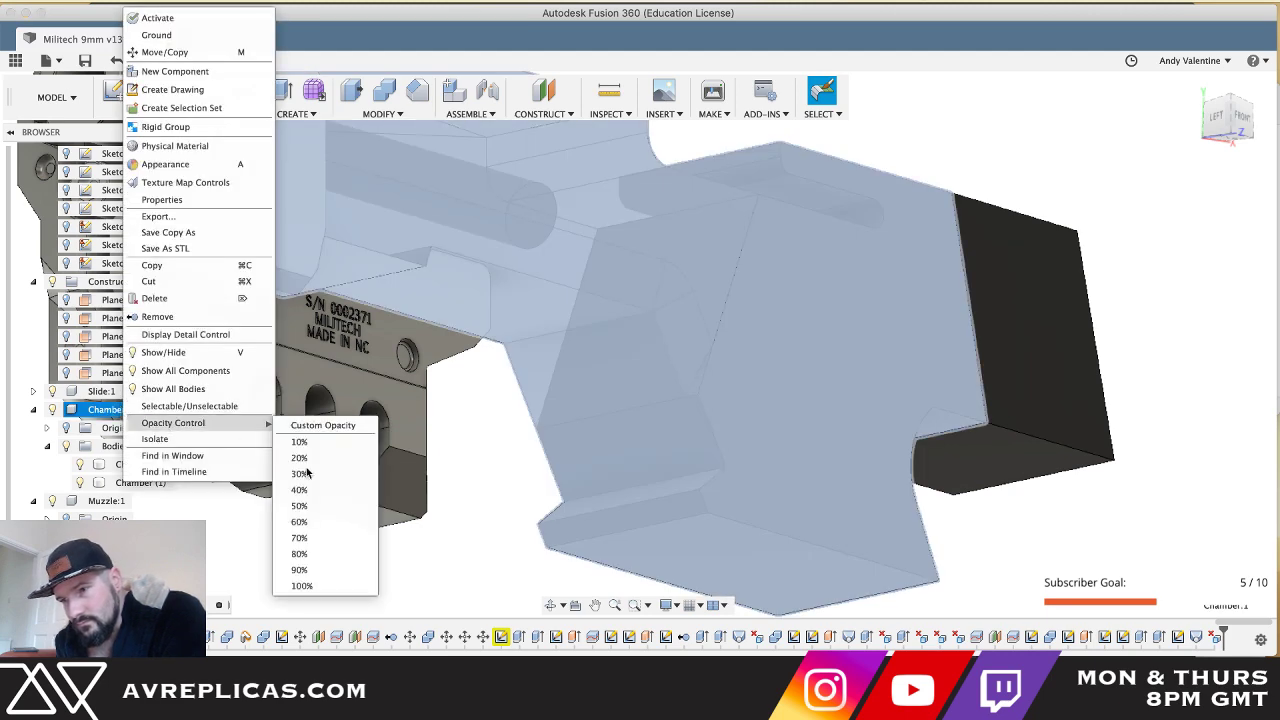
left_click(343, 586)
left_click(486, 549)
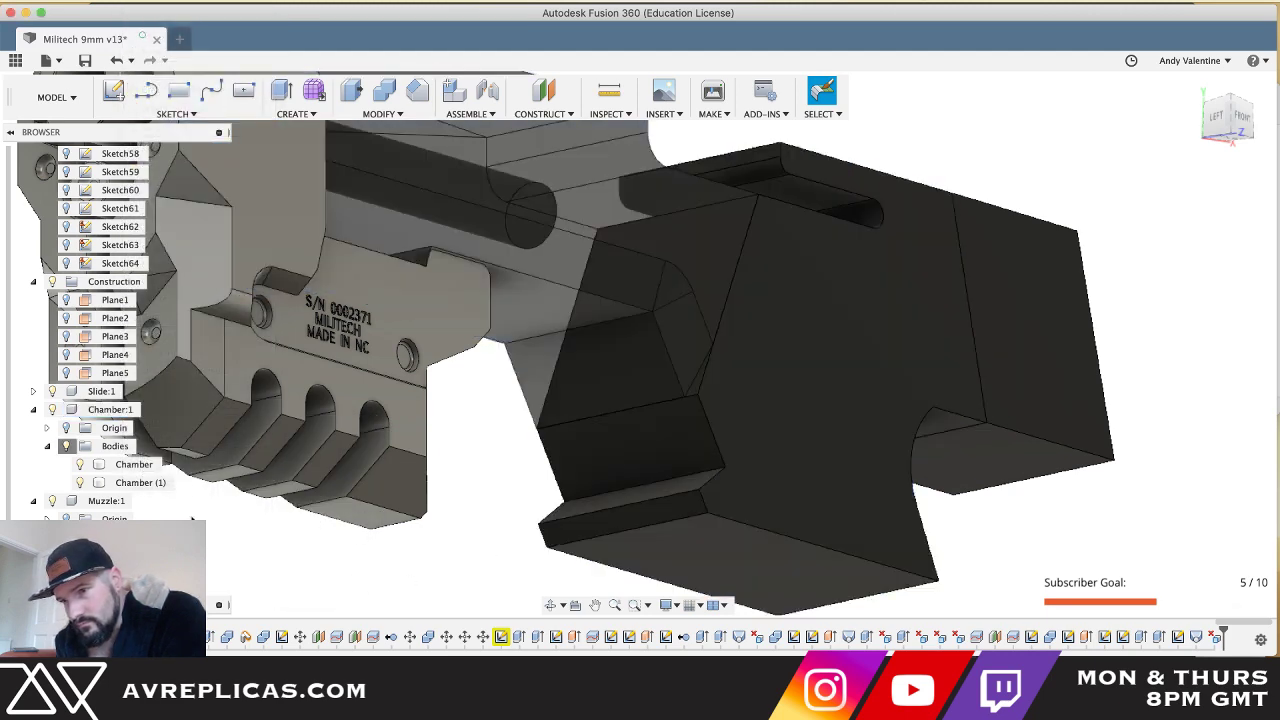
- Set the opacity of the Chamber (1) body itself to 100%
left_click(133, 465)
left_click(135, 482)
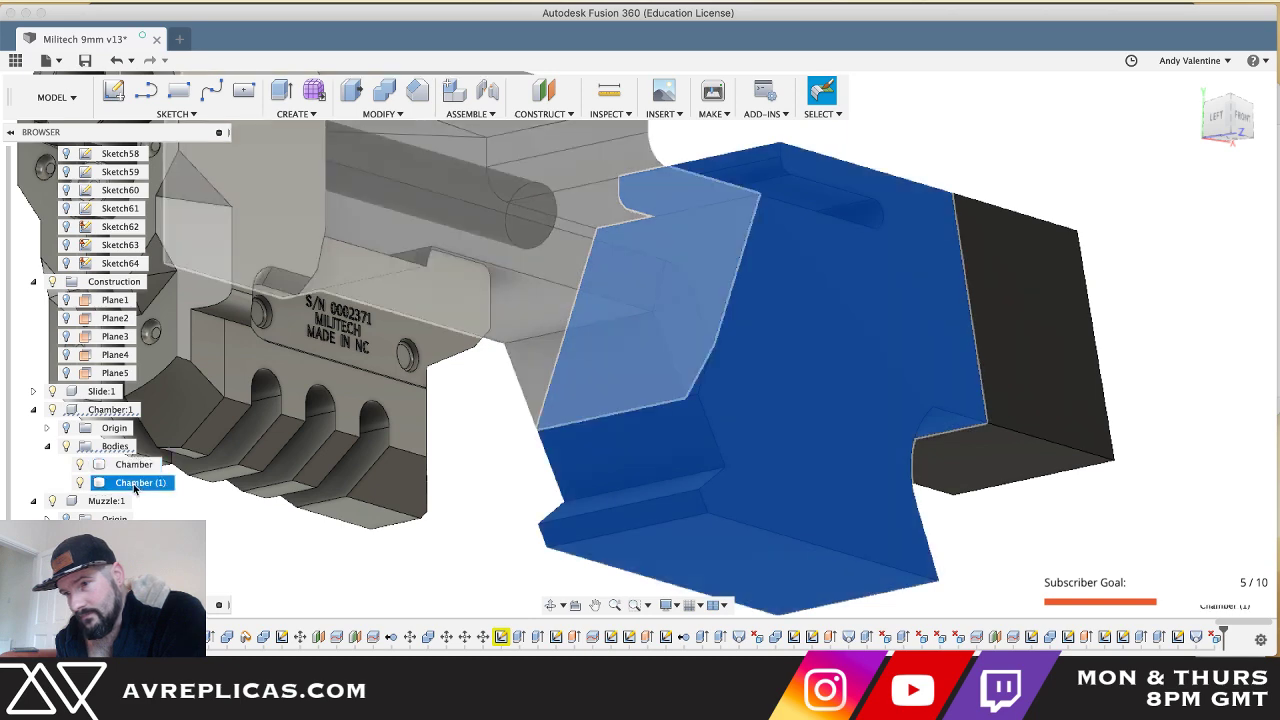
right_click(135, 482)
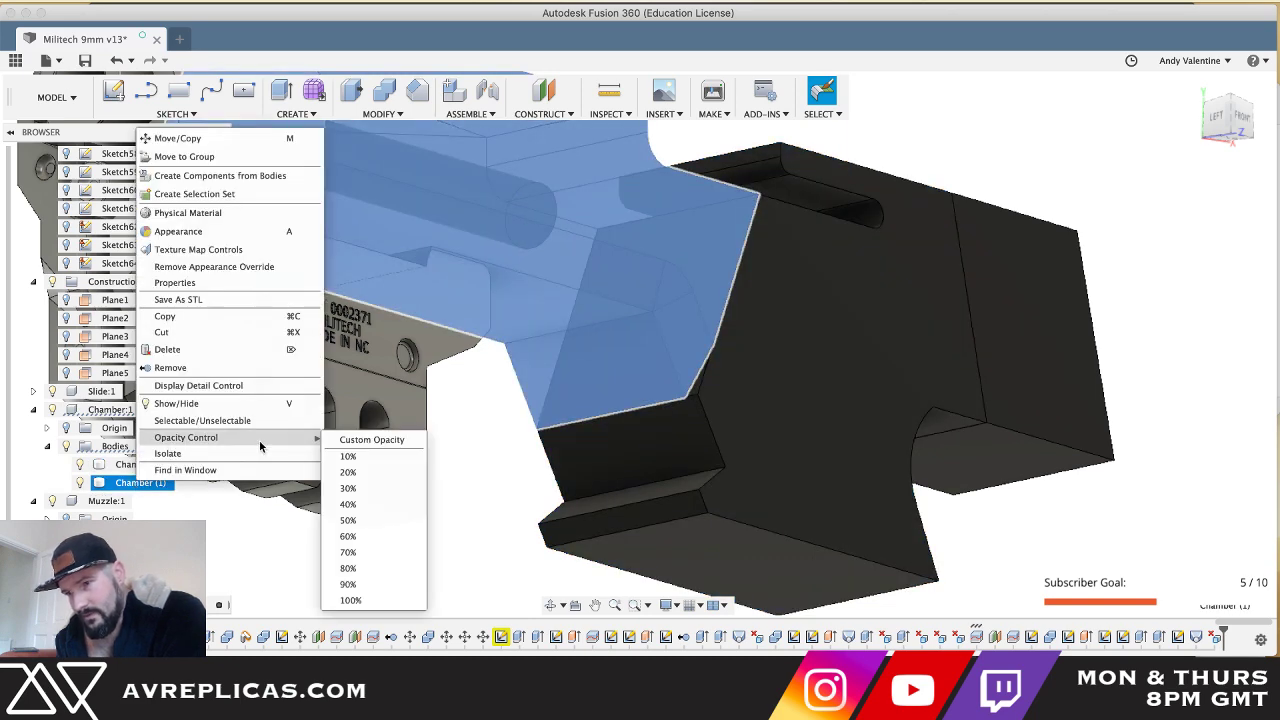
mouse_move(311, 438)
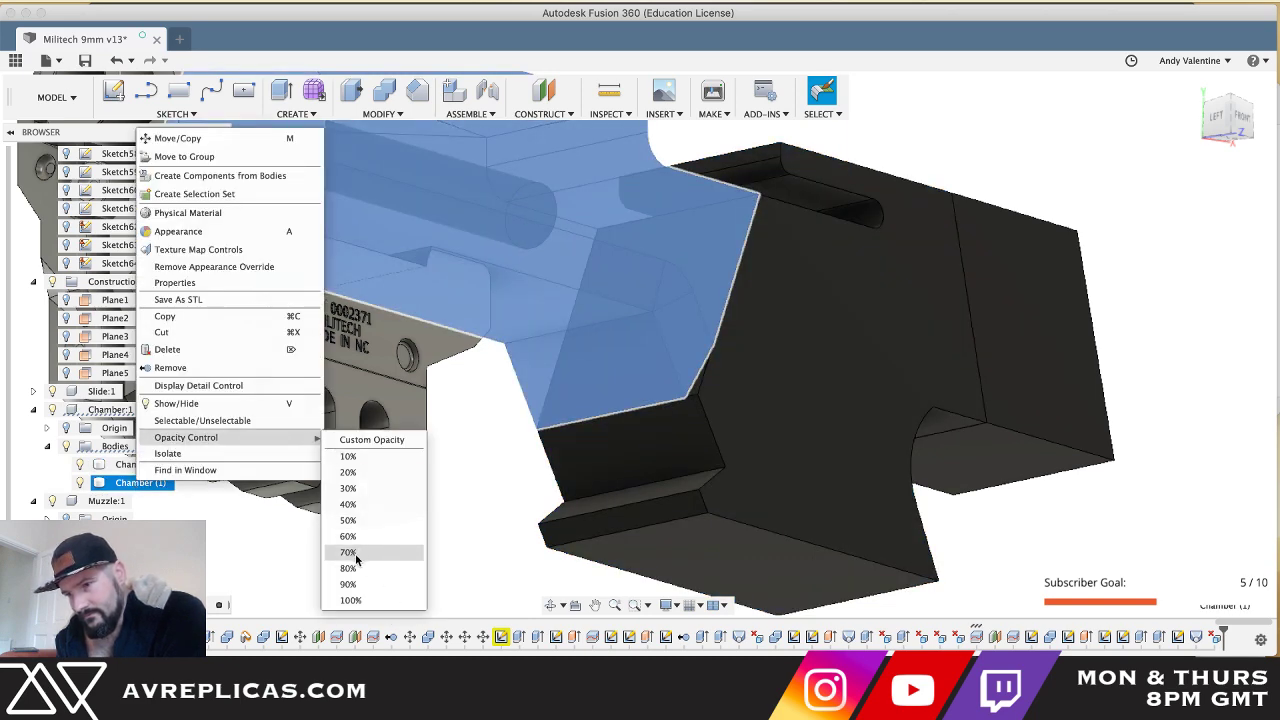
left_click(349, 599)
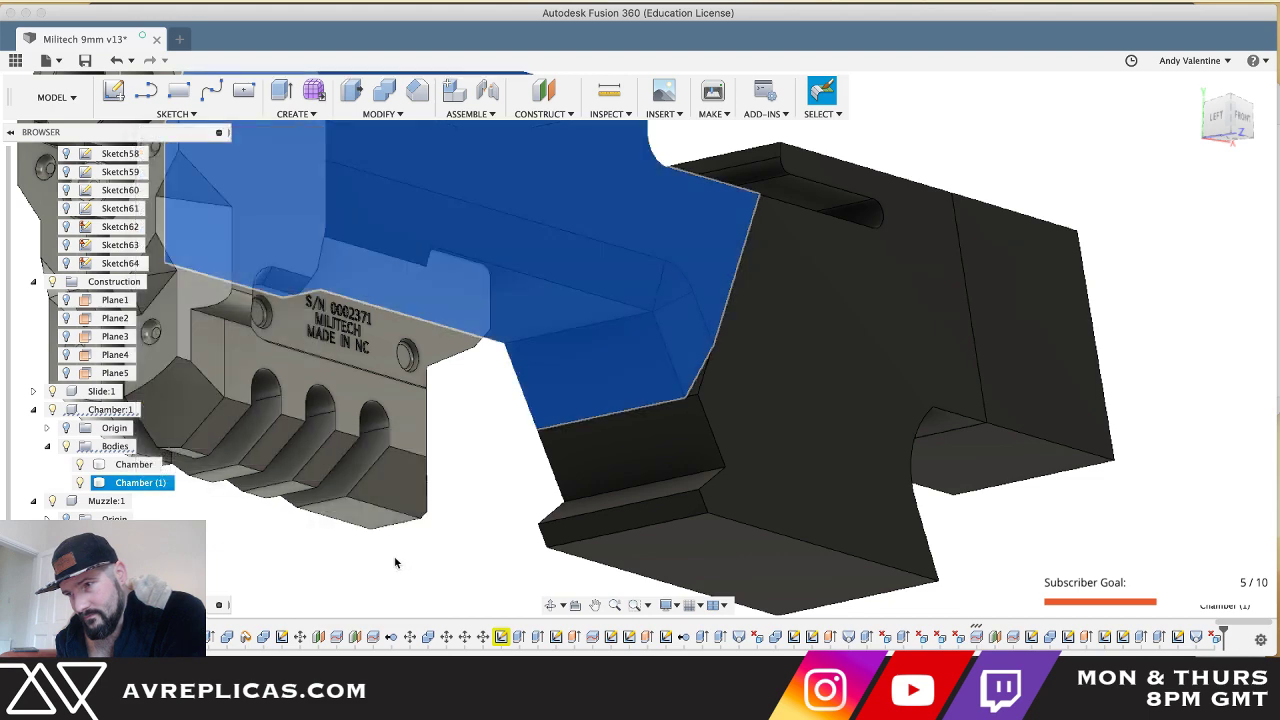
left_click(473, 509)
- Apply the Steel - Satin appearance to the Chamber and Chamber (1) bodies
key("l")
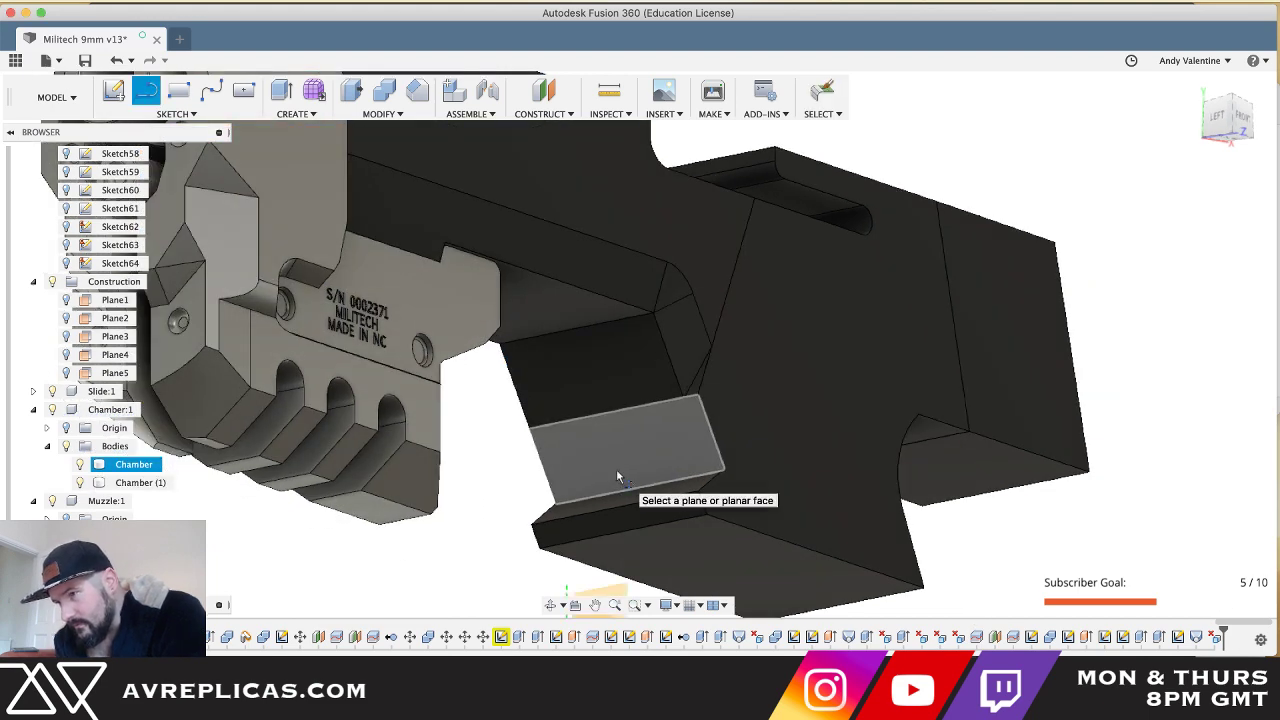
key("Escape")
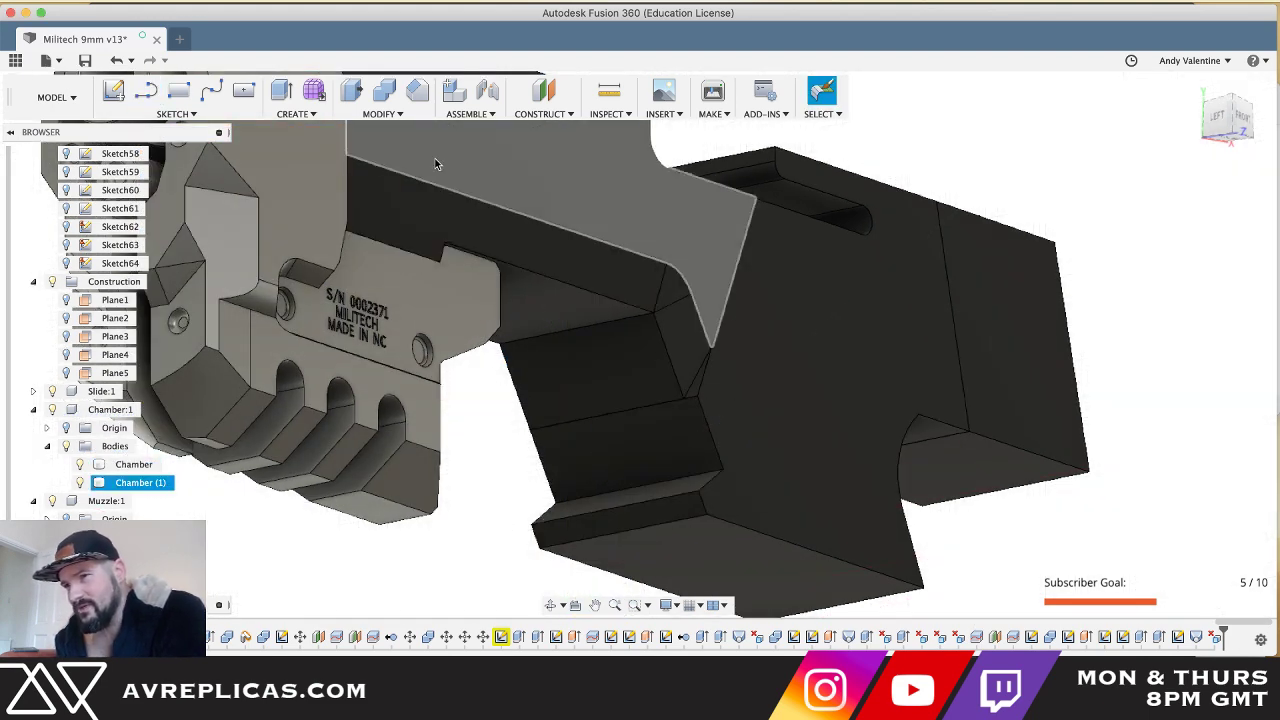
left_click(381, 114)
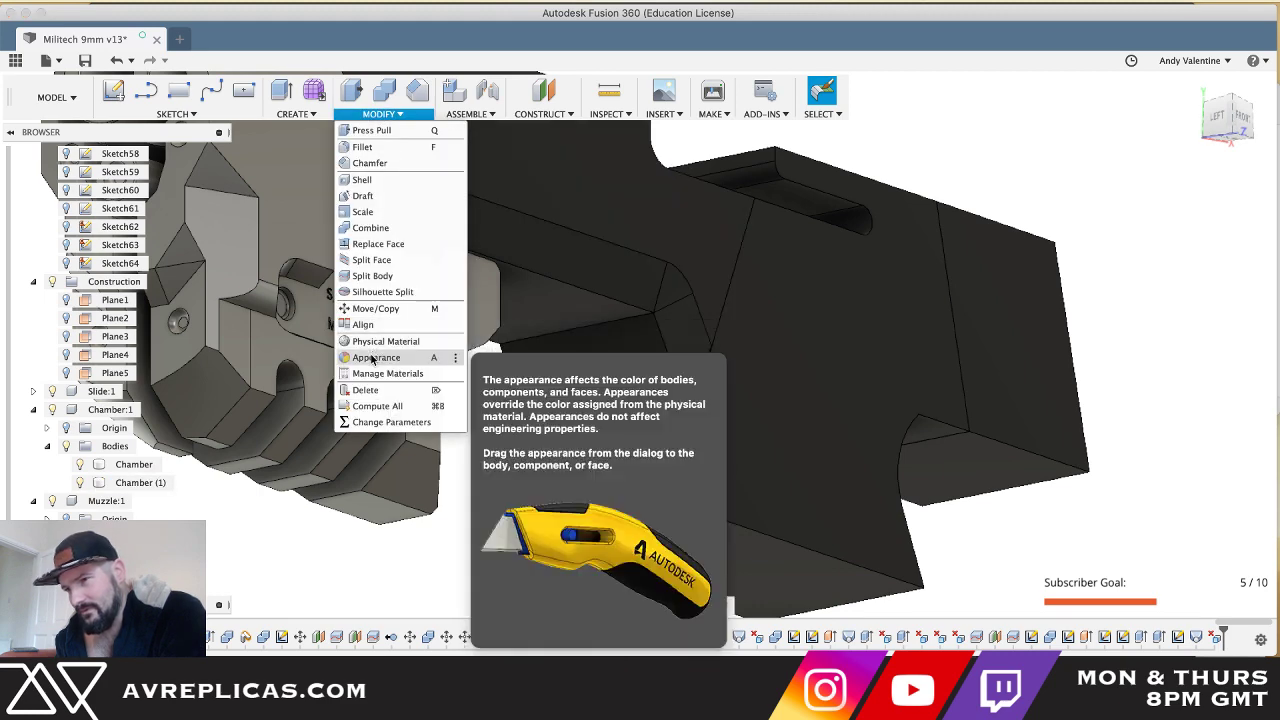
left_click(372, 358)
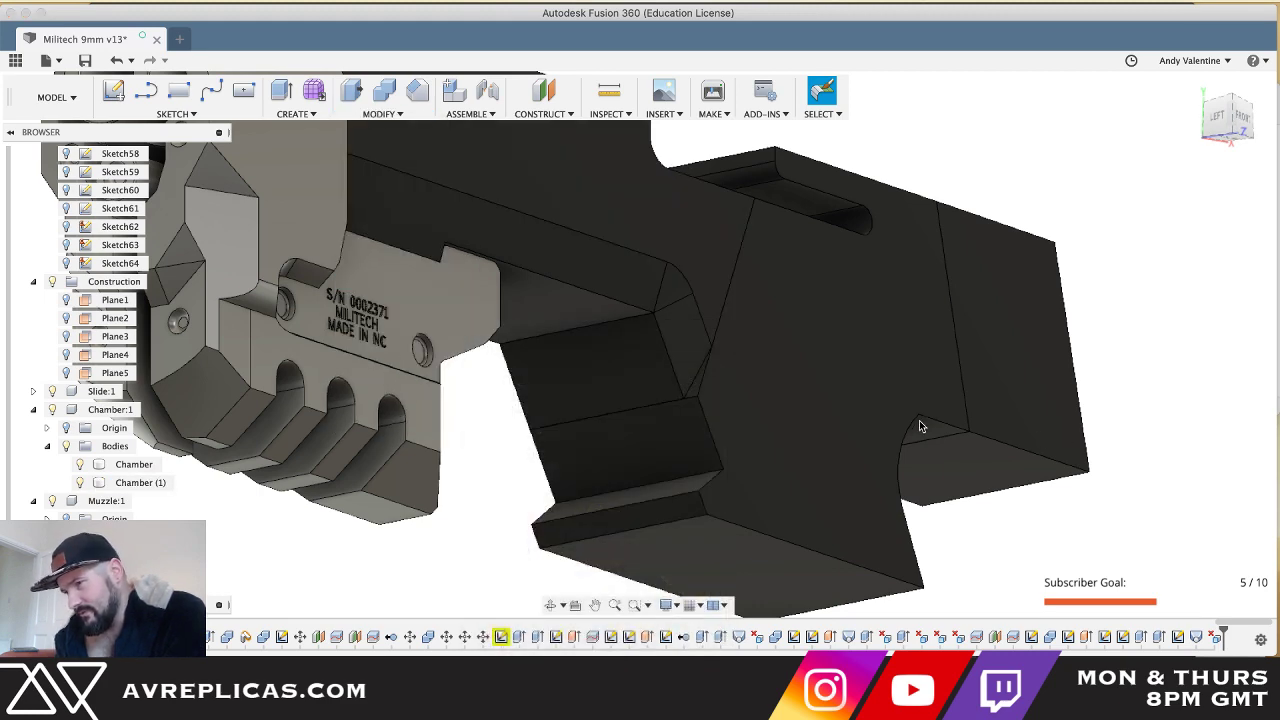
middle_click_drag(919, 425, 820, 402)
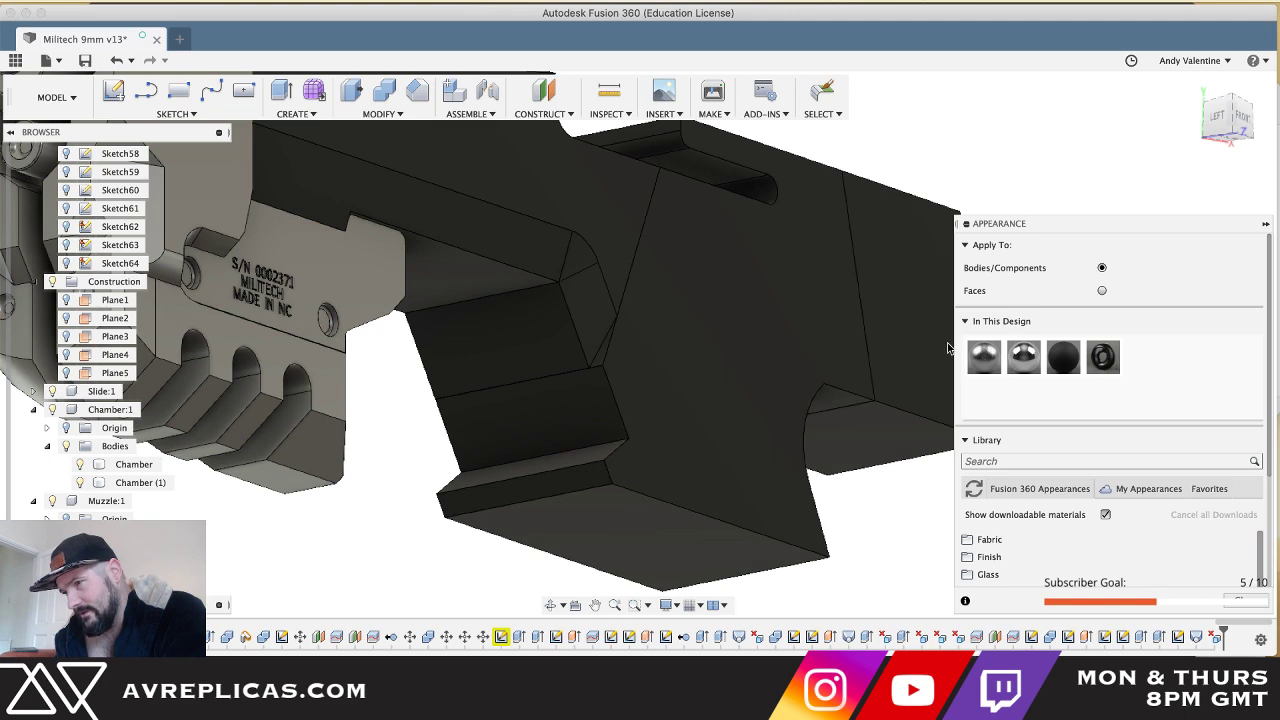
left_click_drag(714, 303, 714, 303)
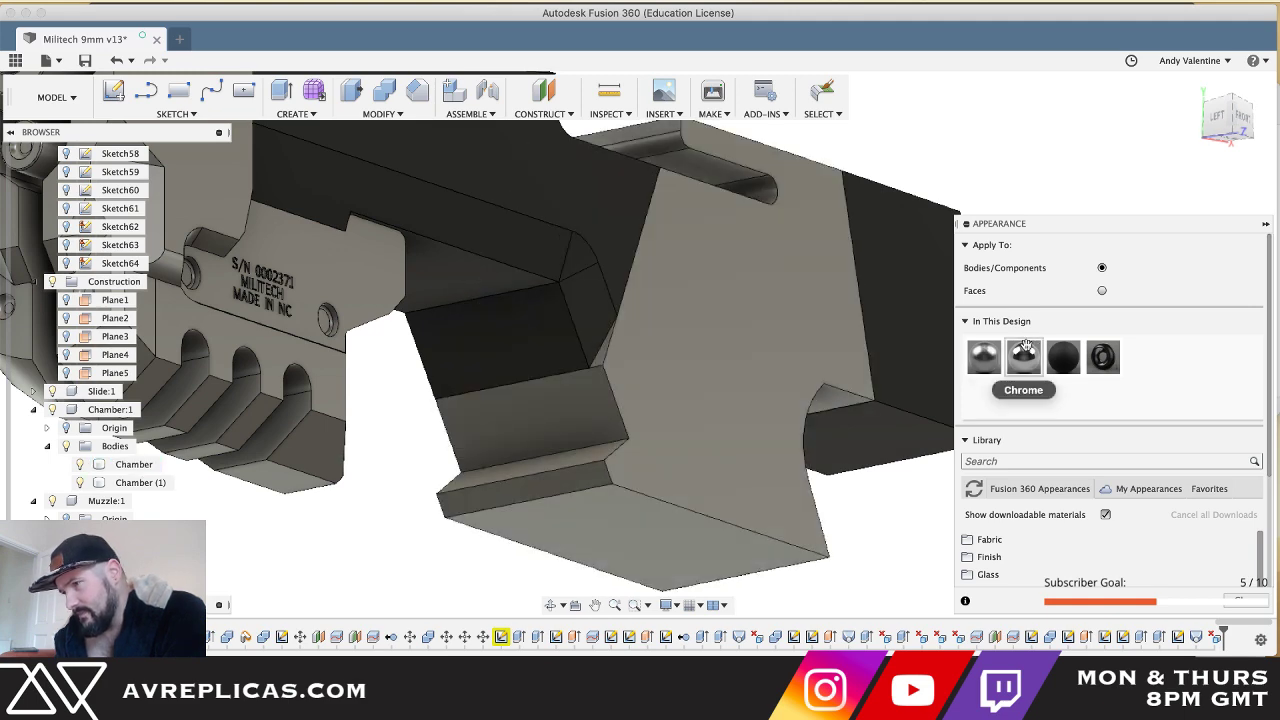
left_click_drag(994, 352, 600, 242)
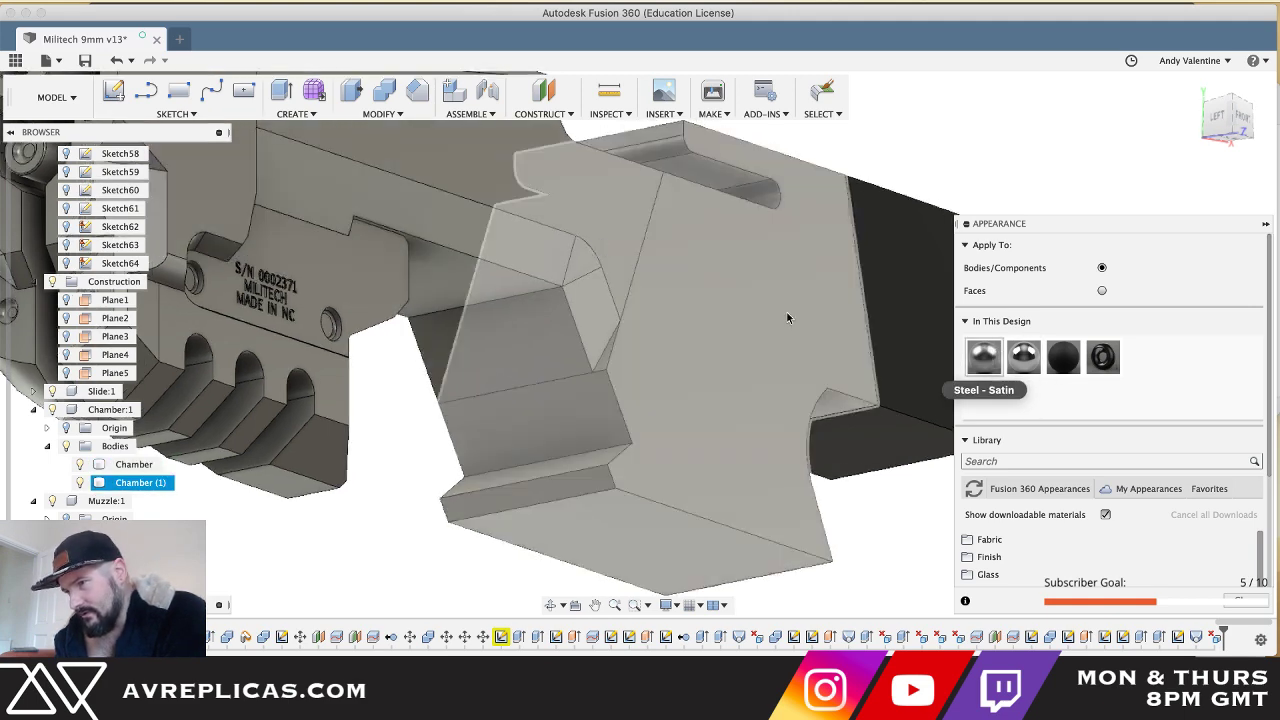
left_click(1242, 601)
- Sketch a two-point fit point spline, about 12 mm long, on the recess's inner face, from the notch corner to the outer corner
left_click(577, 428)
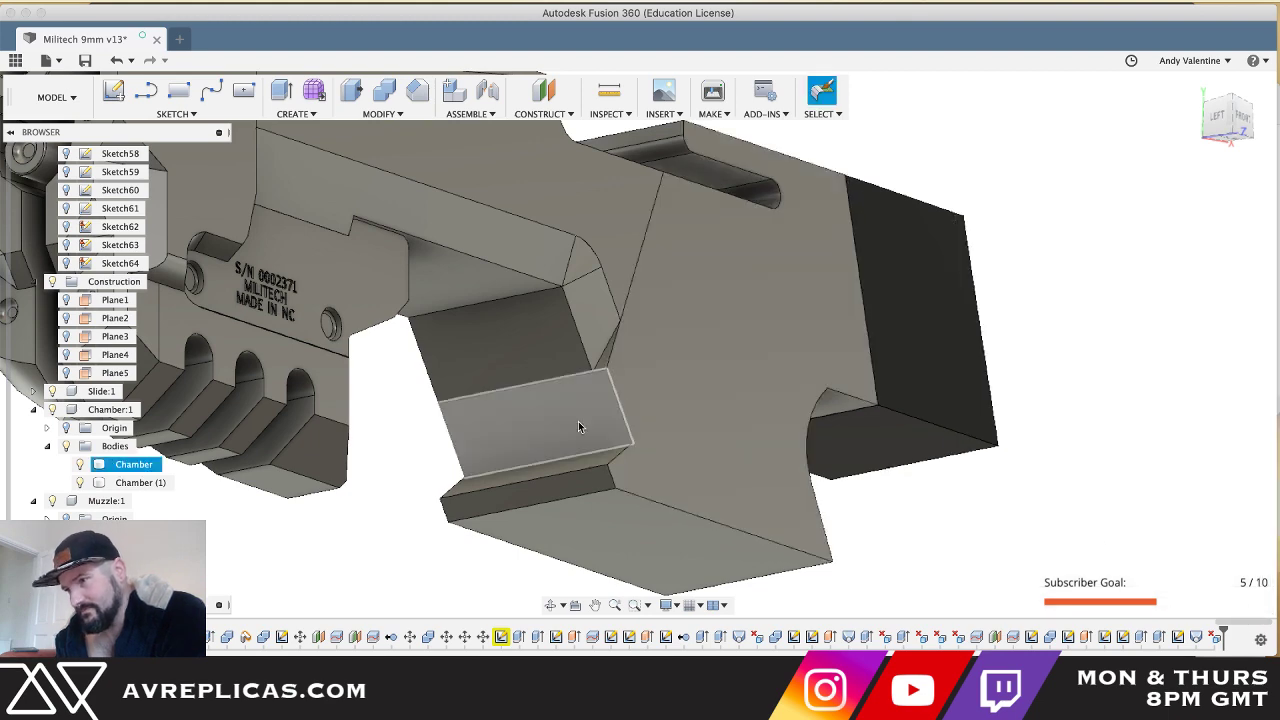
scroll(477, 463, "up", 5)
key("l")
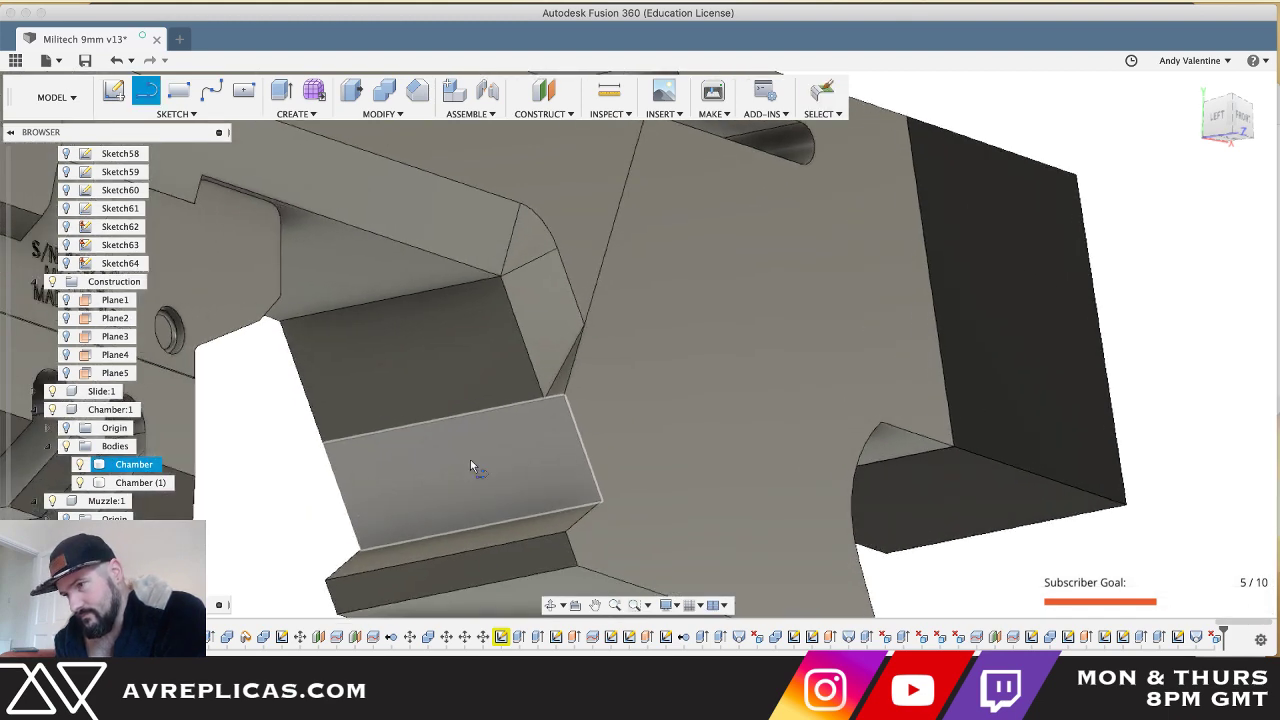
left_click(472, 457)
left_click(475, 370)
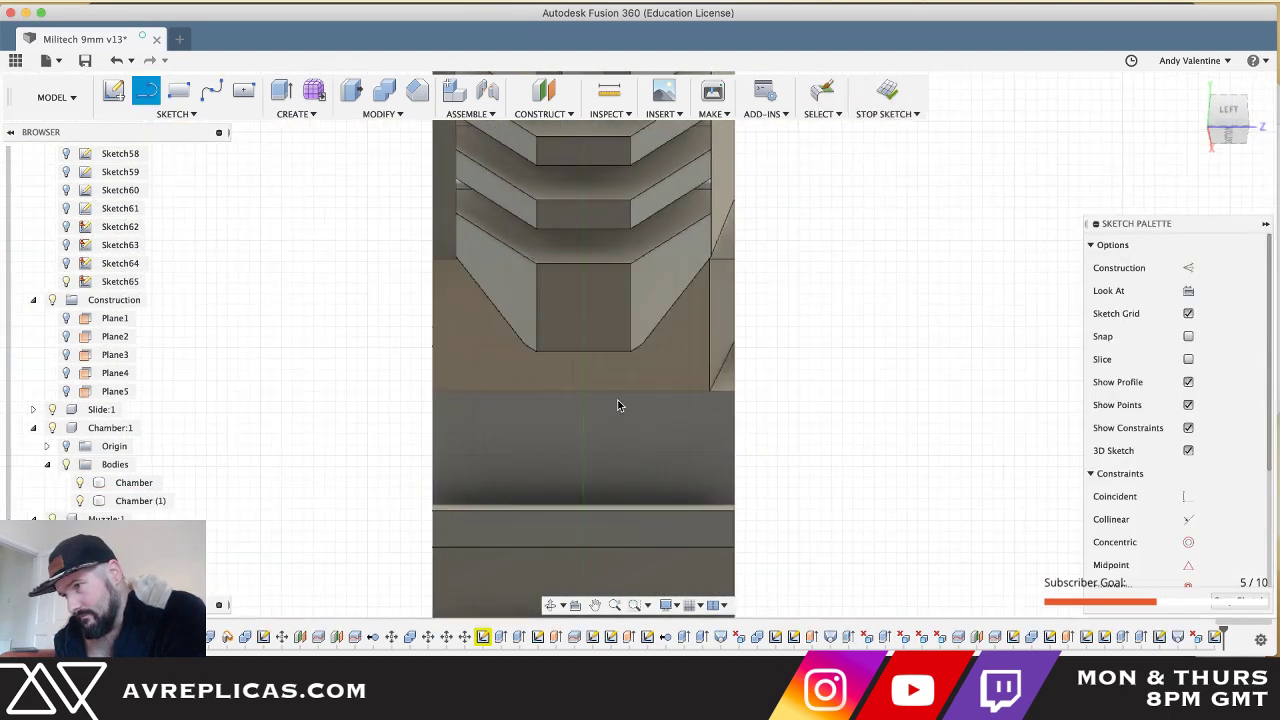
left_click(211, 96)
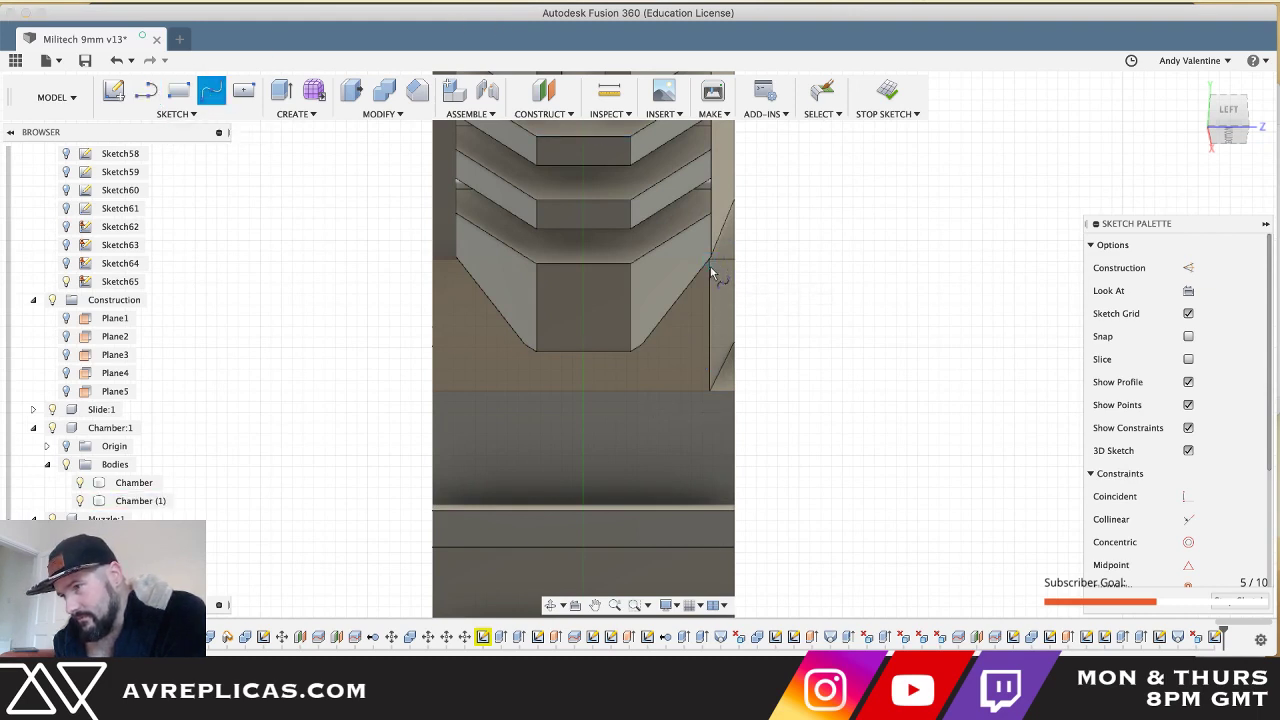
left_click(735, 391)
left_click(771, 383)
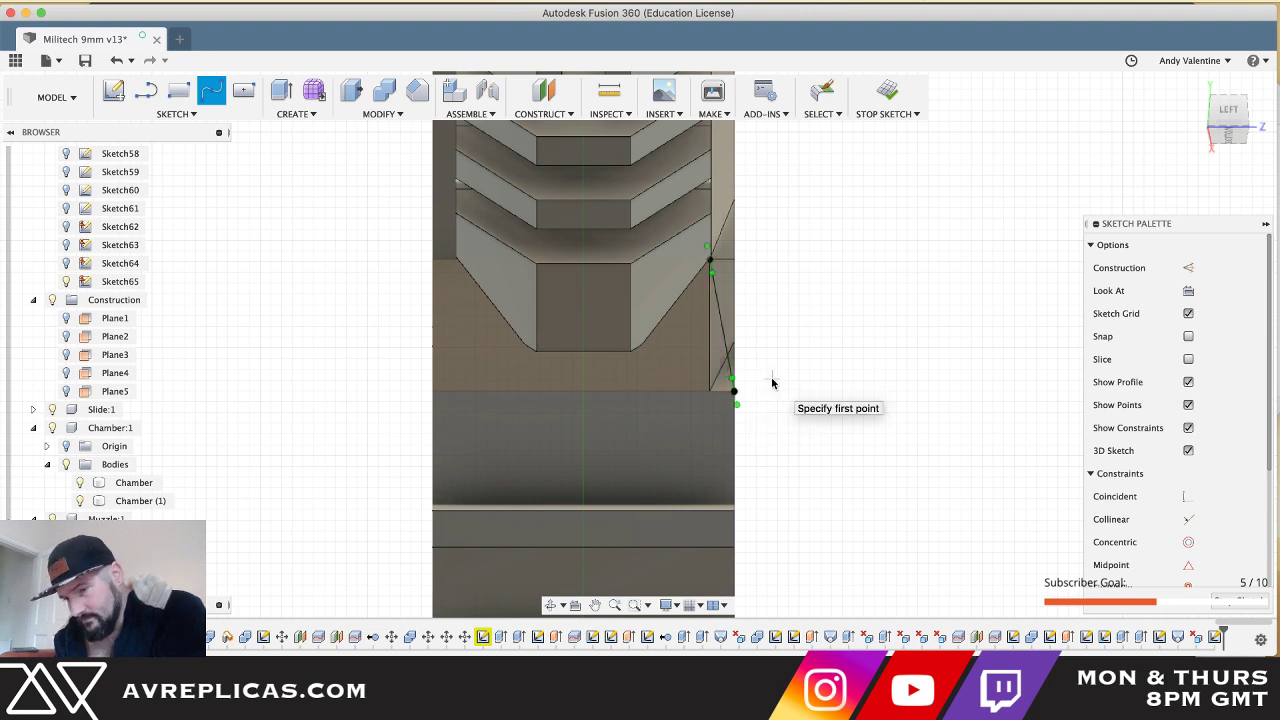
key("Escape")
- Adjust the tangent handles at both ends of the spline to bow it into a smooth curve inward between the two corners
scroll(771, 383, "up", 3)
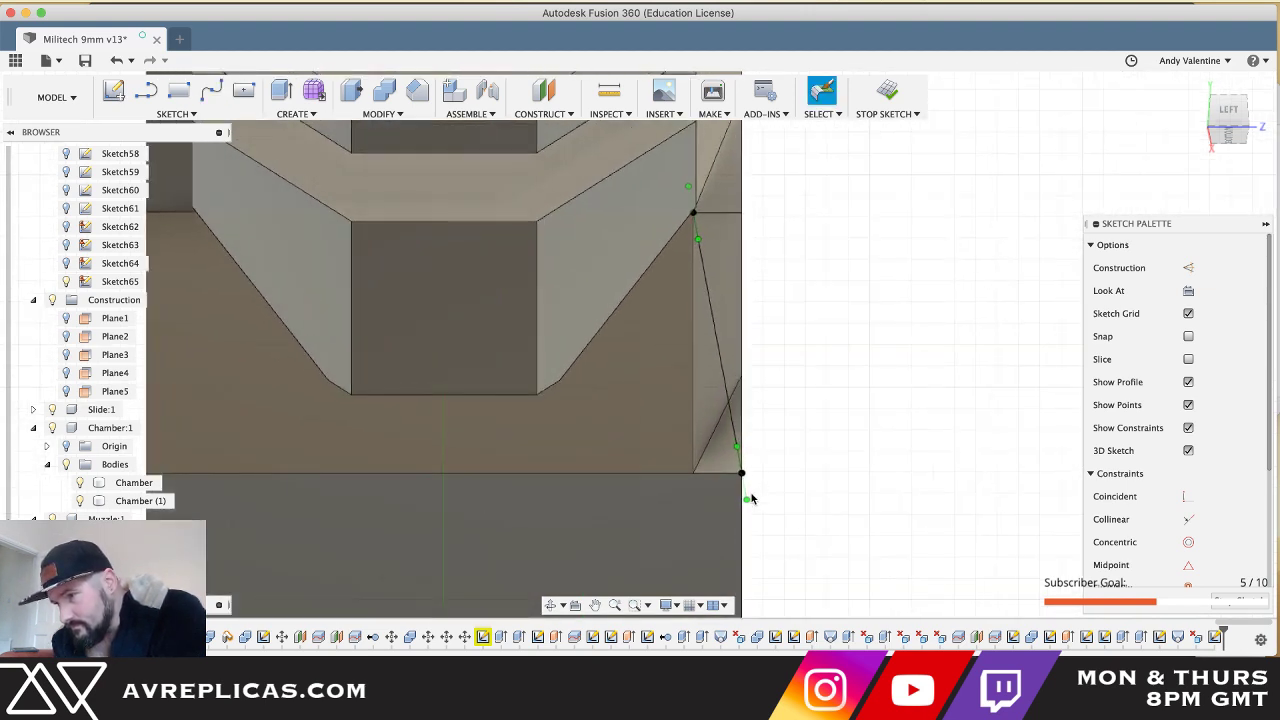
left_click_drag(748, 503, 754, 504)
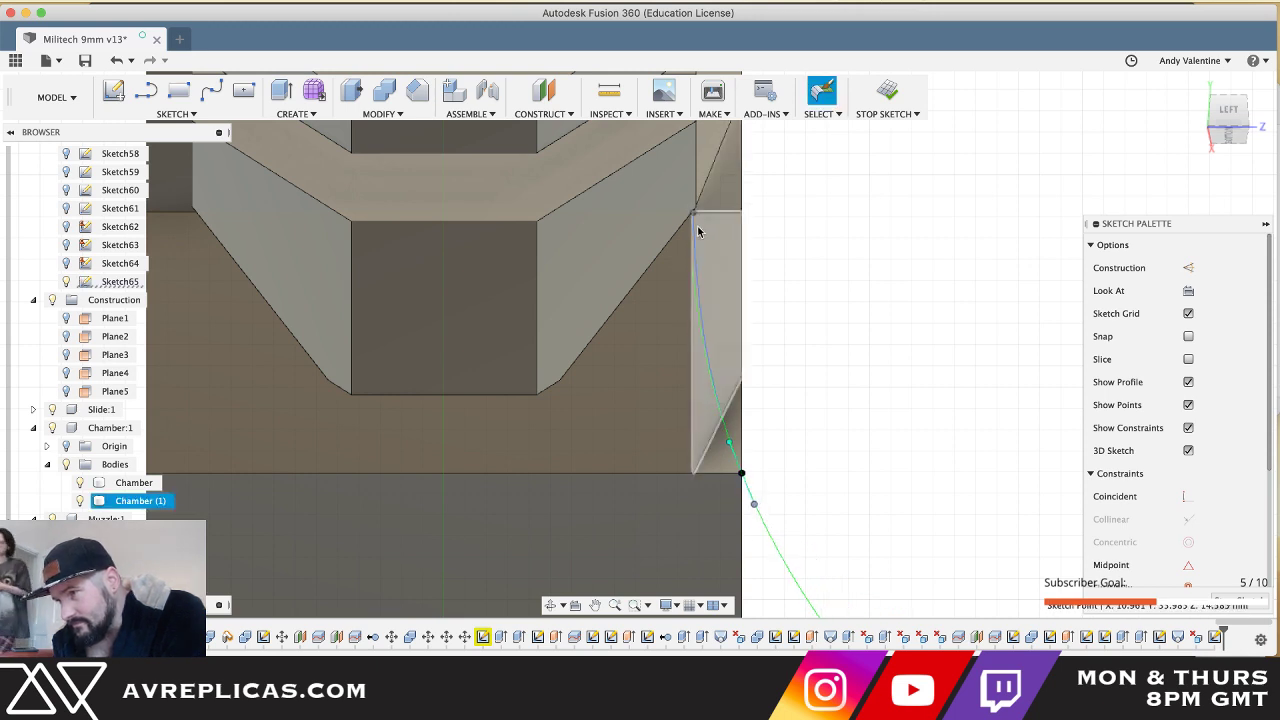
left_click(697, 244)
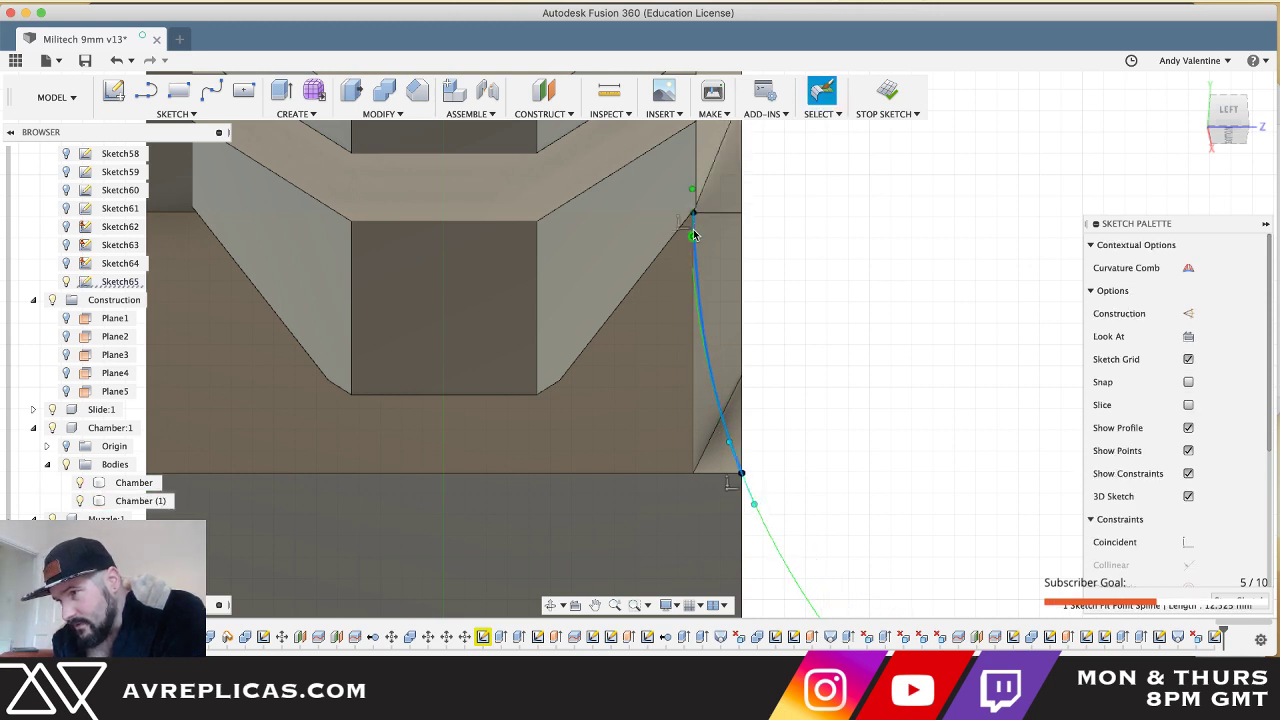
left_click_drag(694, 235, 695, 251)
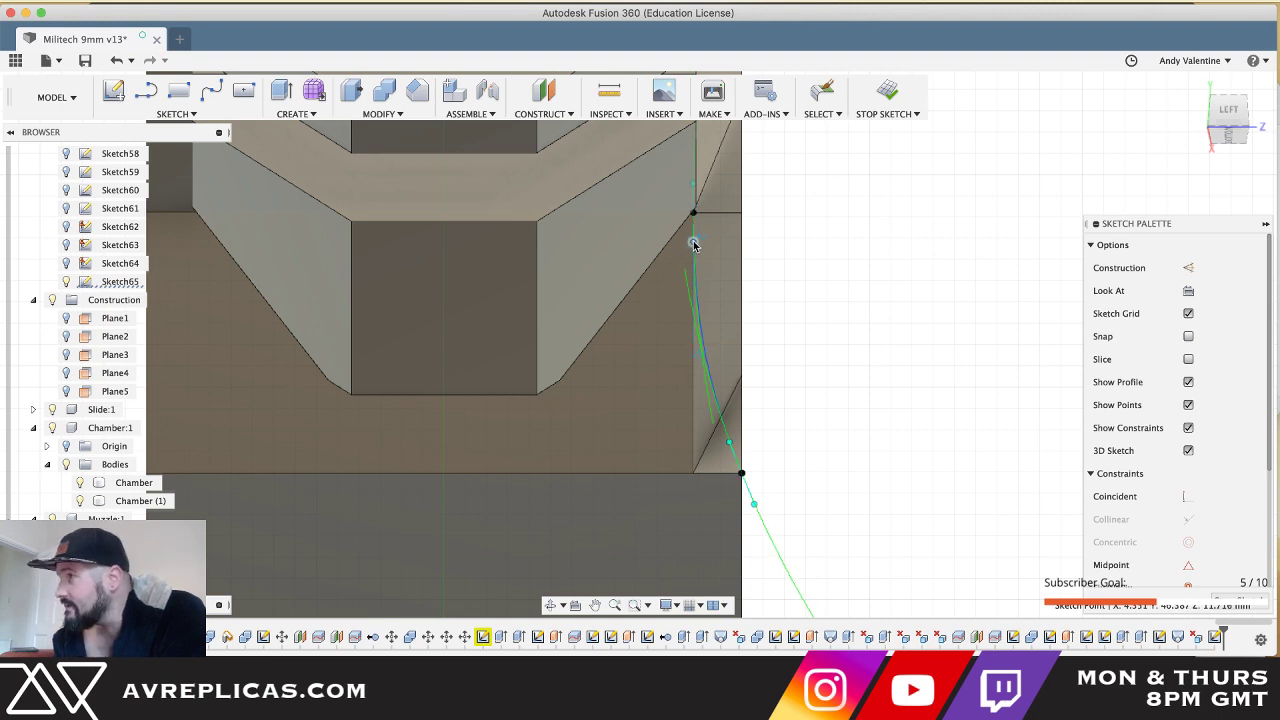
left_click(871, 340)
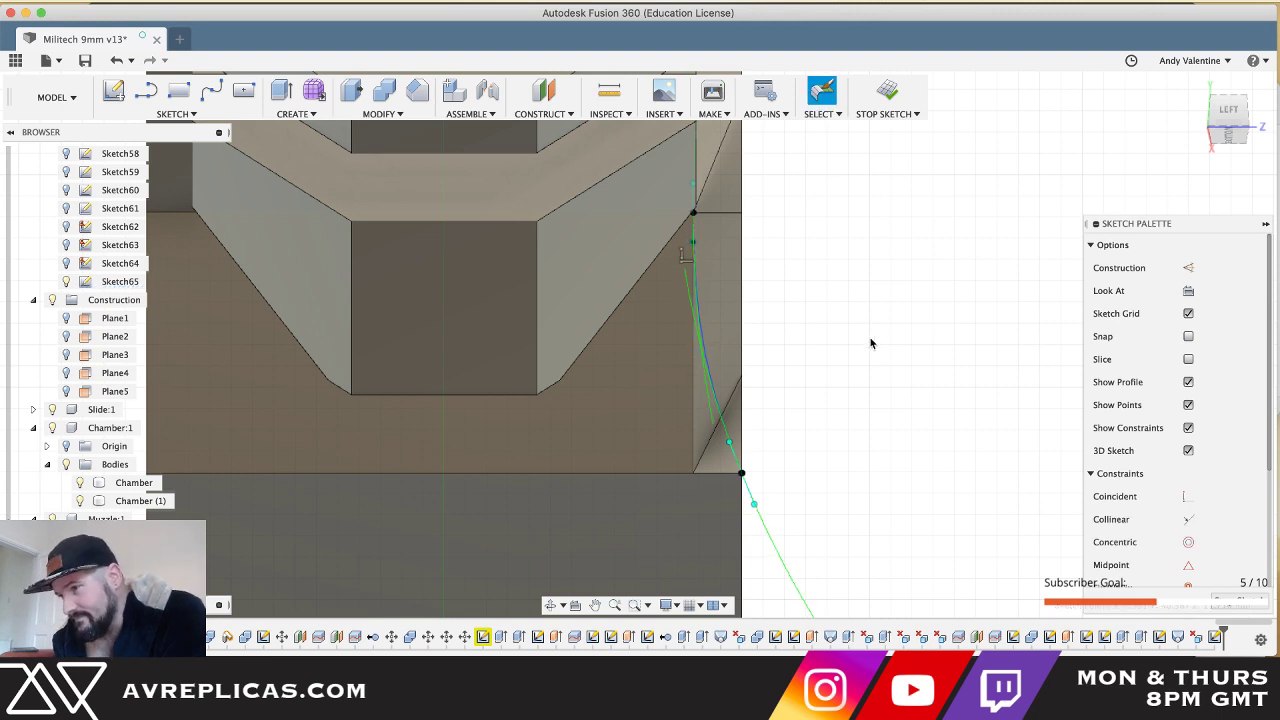
left_click(725, 443)
left_click(725, 443)
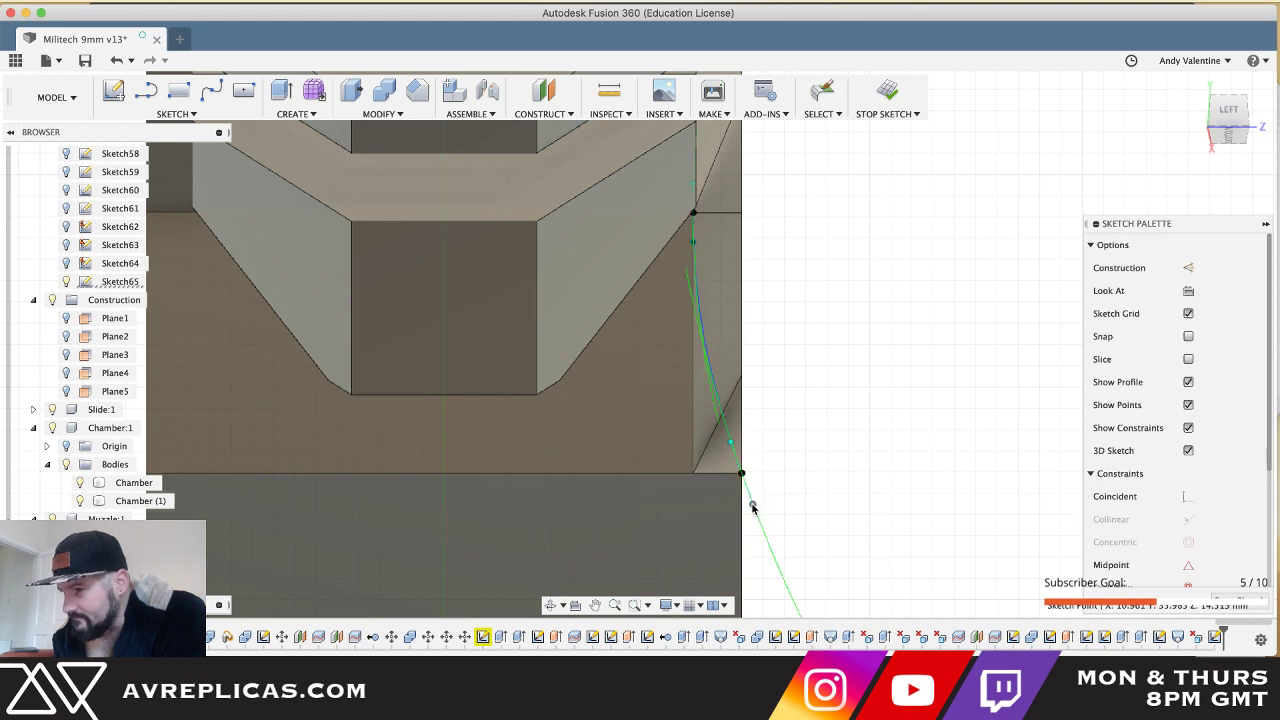
left_click_drag(753, 507, 753, 508)
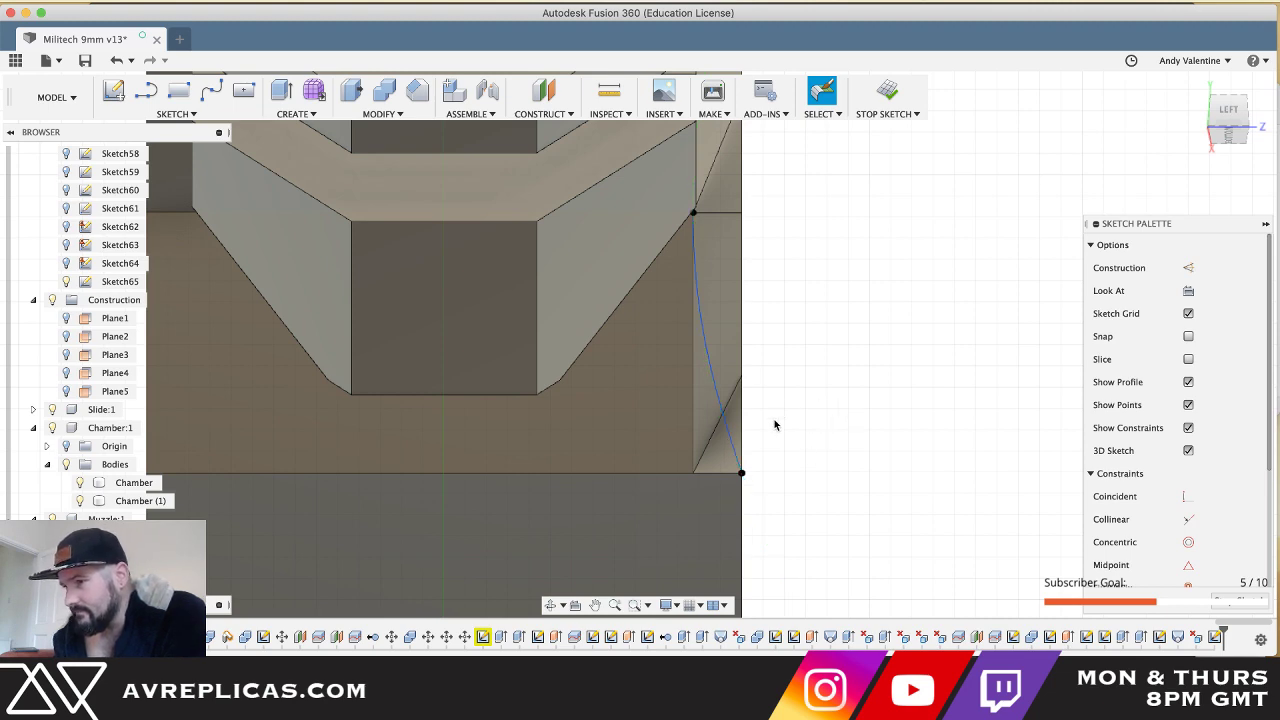
- Close the spline profile with a line about 2.3 mm along the lower edge and a line up the inner edge, and finish the sketch
key("l")
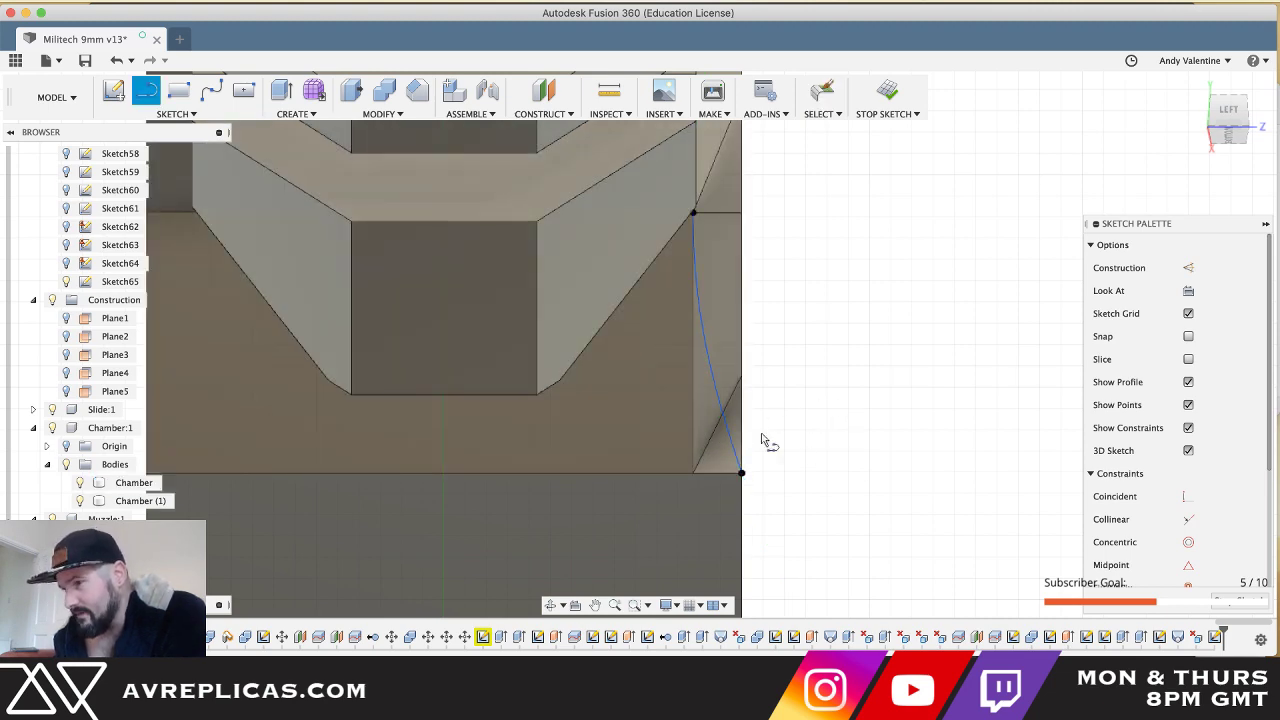
left_click(739, 474)
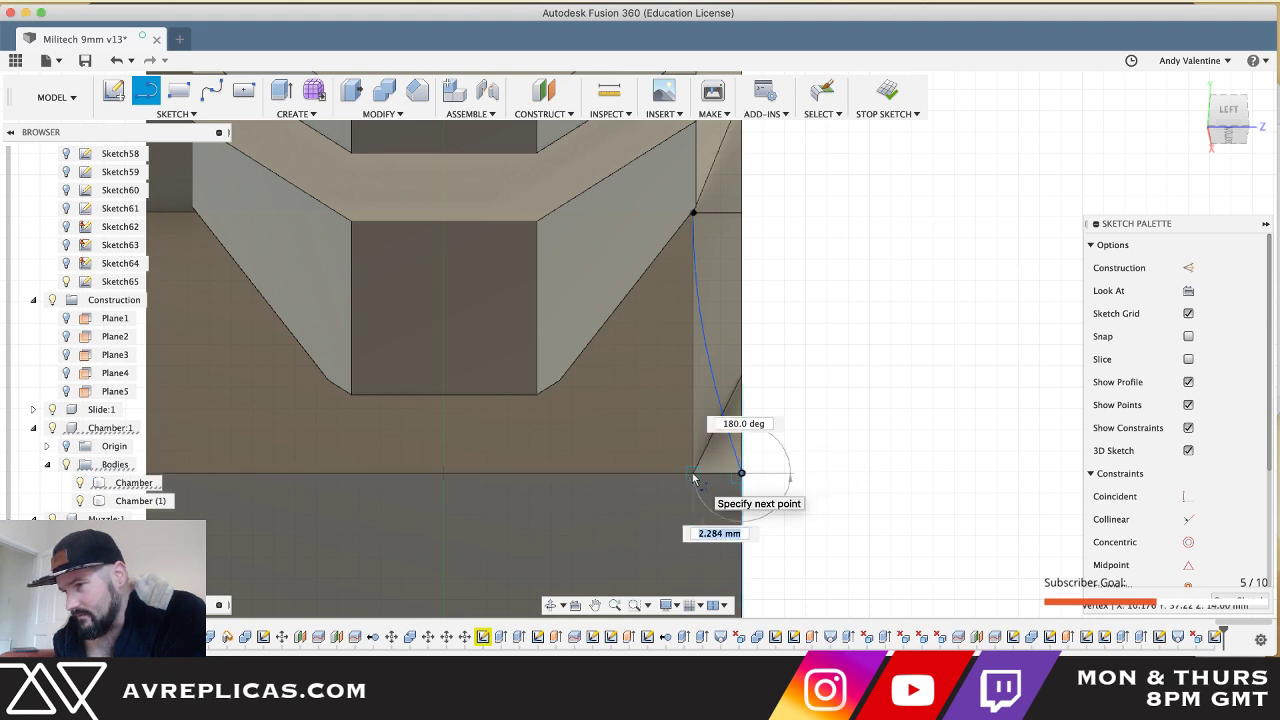
left_click(693, 473)
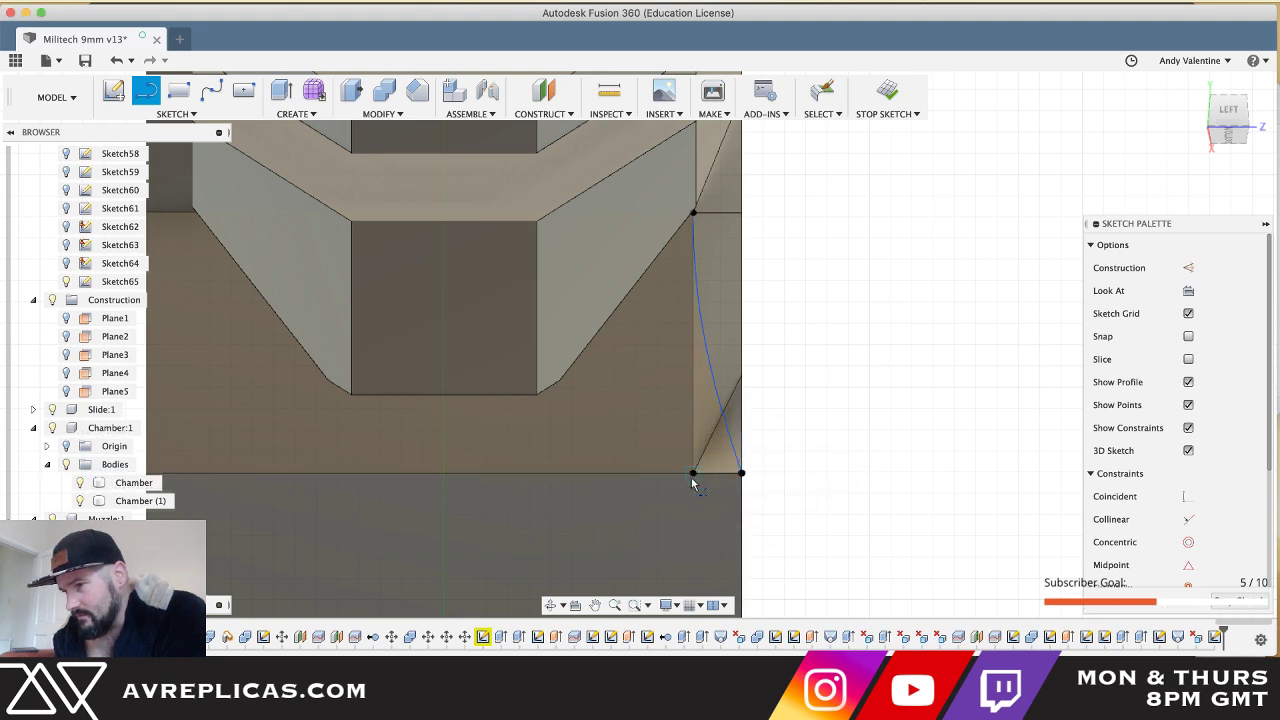
left_click(693, 215)
key("Escape")
key("Escape")
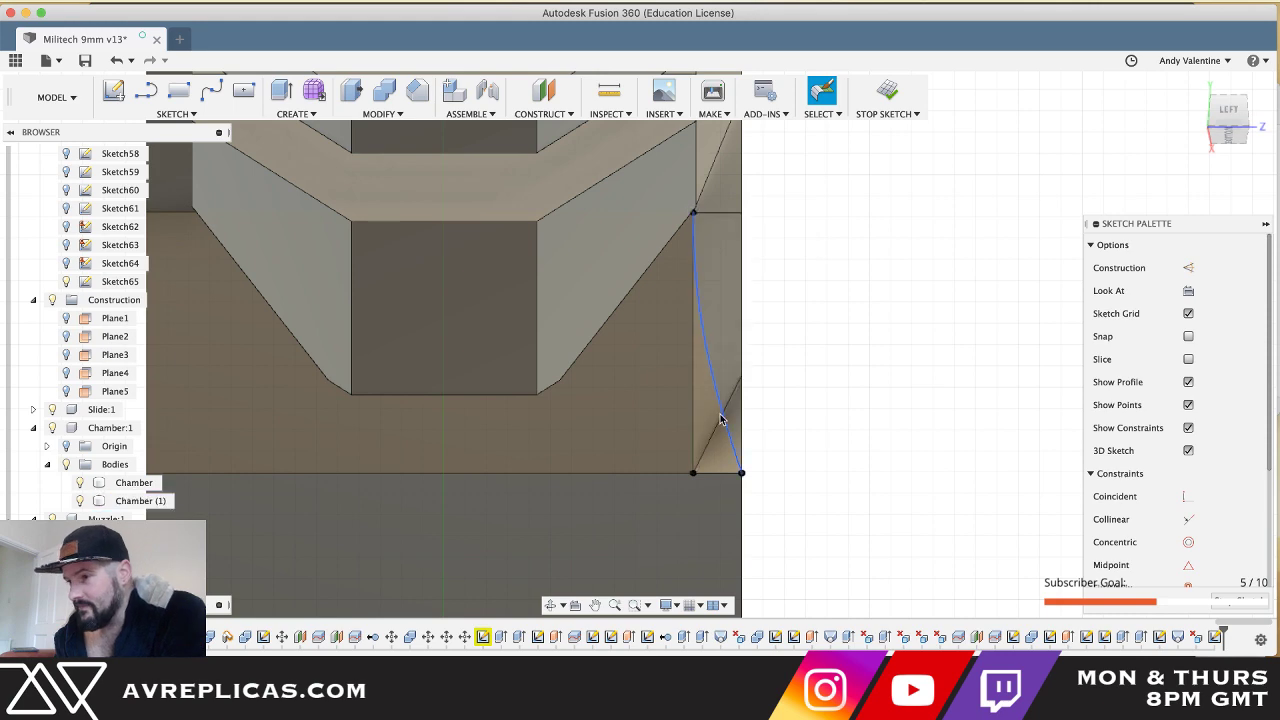
left_click(887, 92)
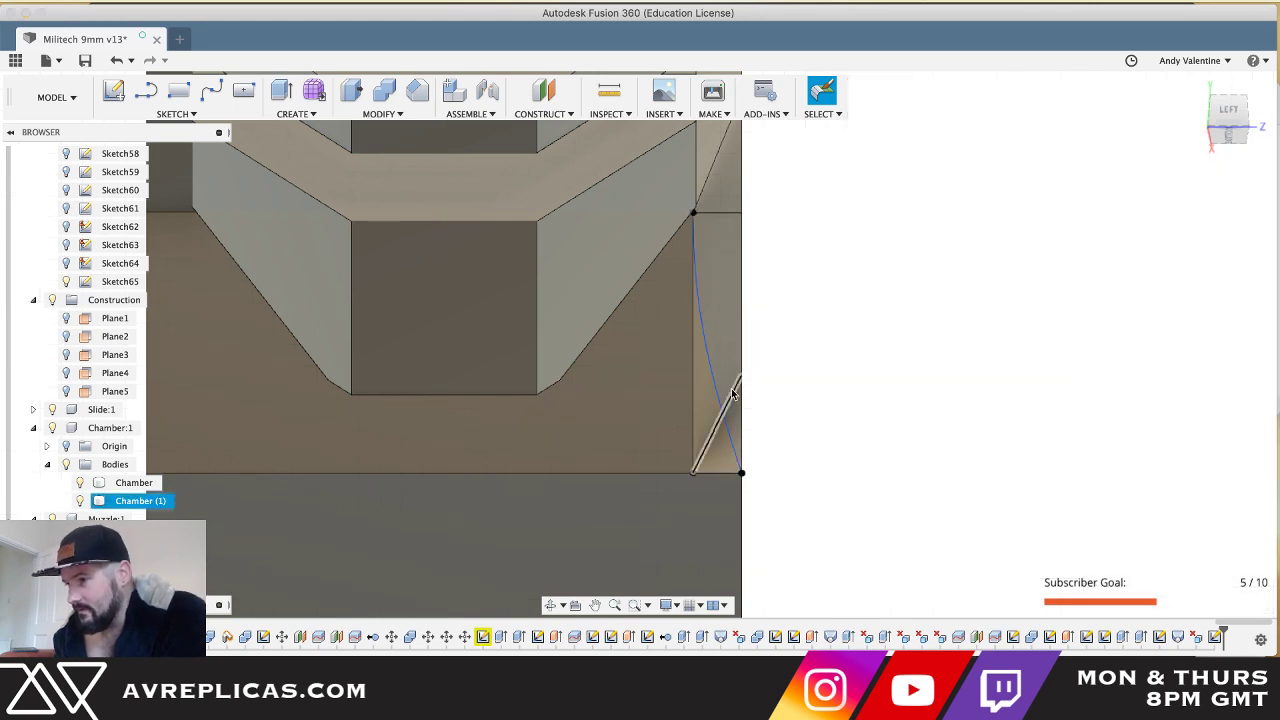
left_click(717, 446)
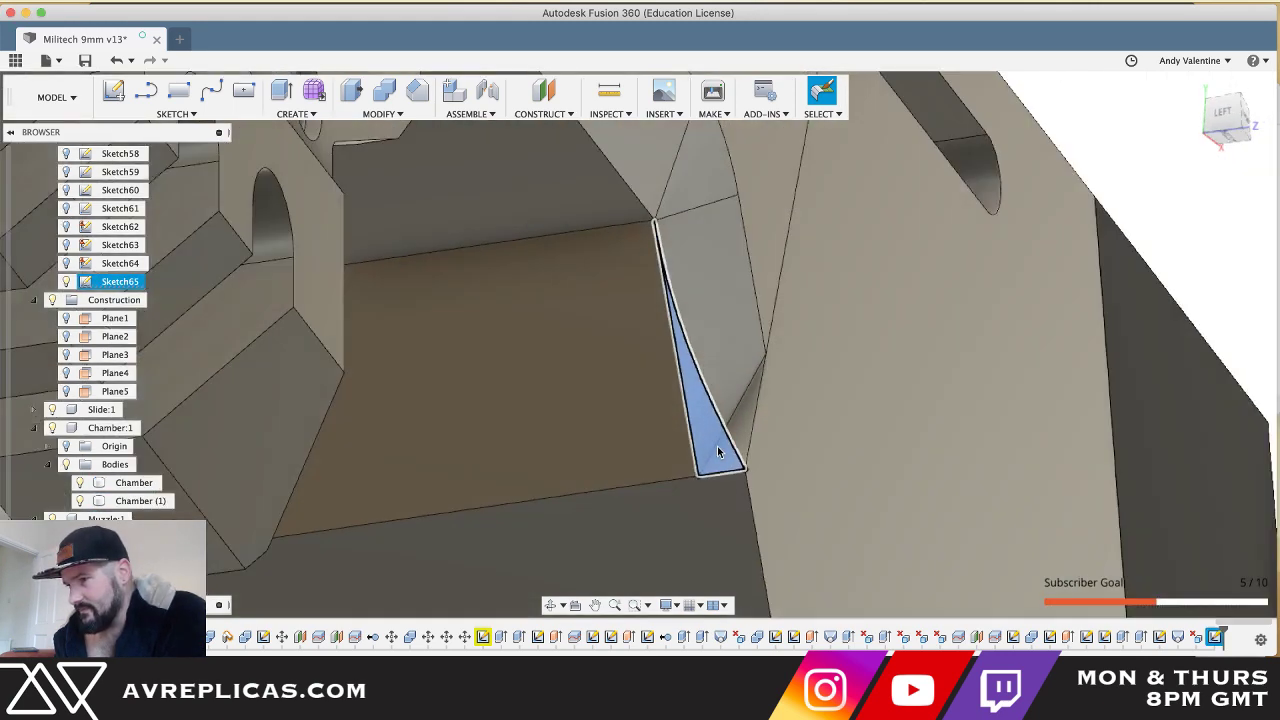
key("l")
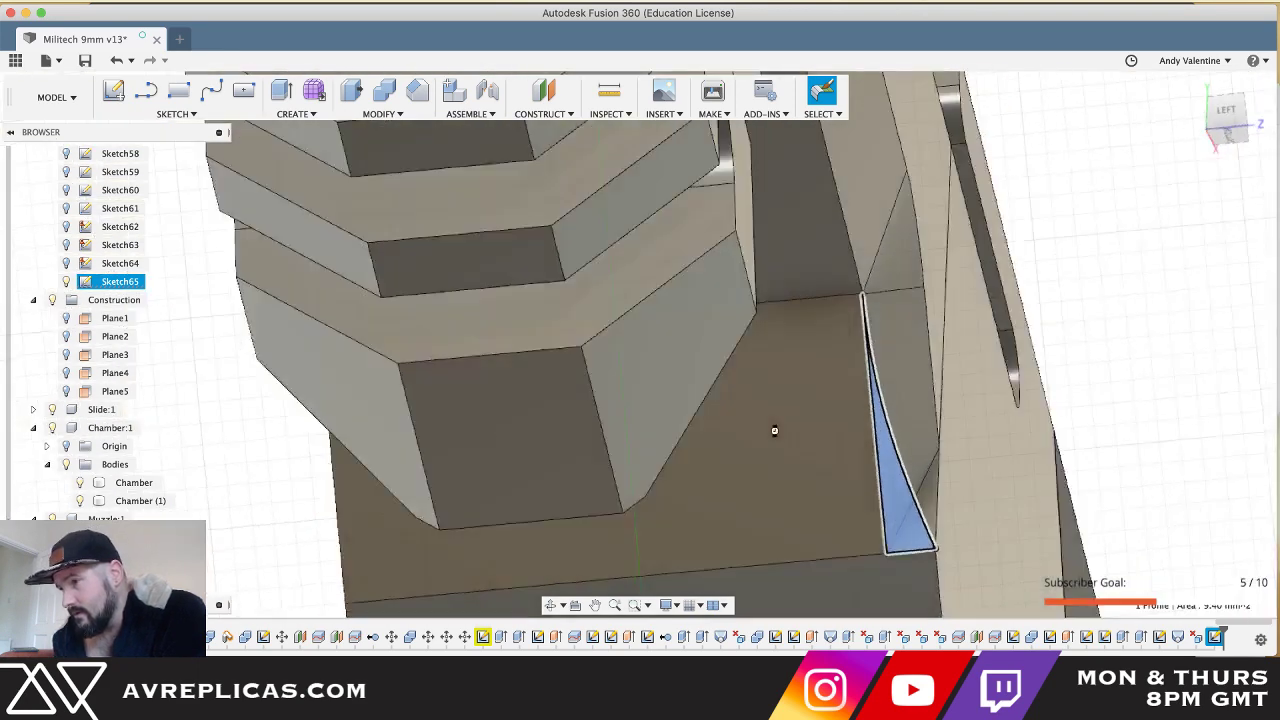
key("Escape")
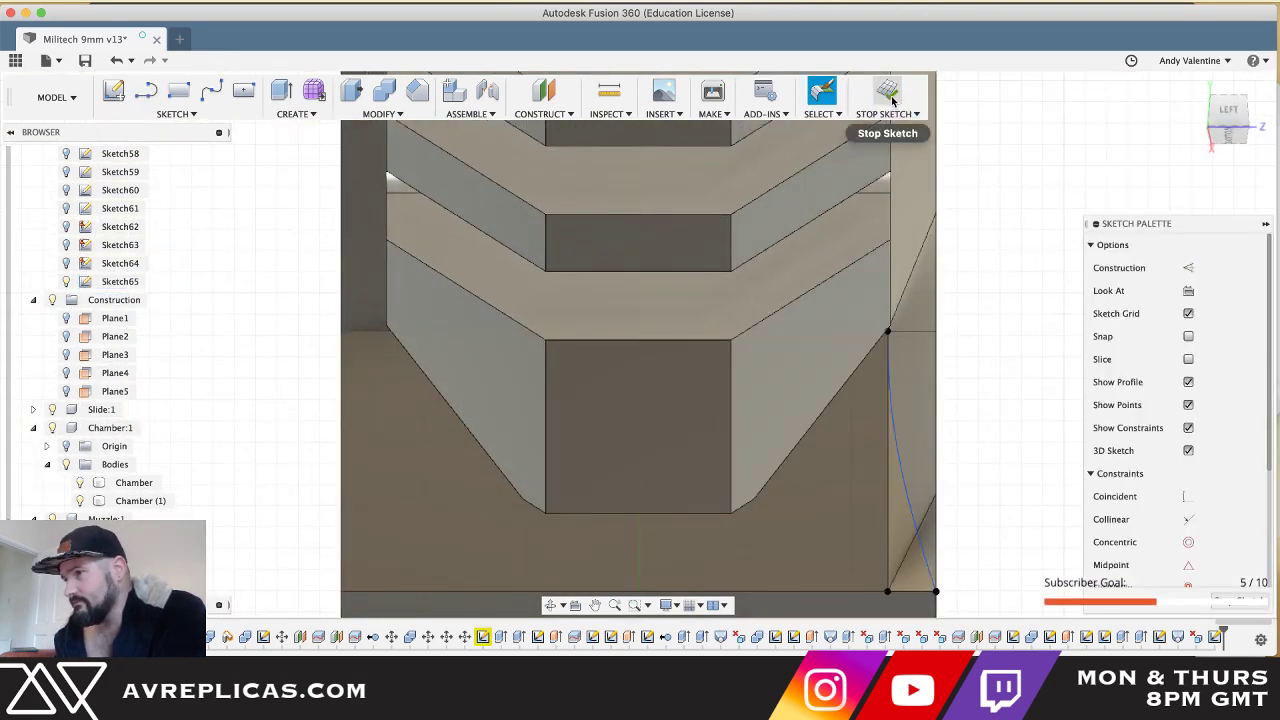
left_click(888, 100)
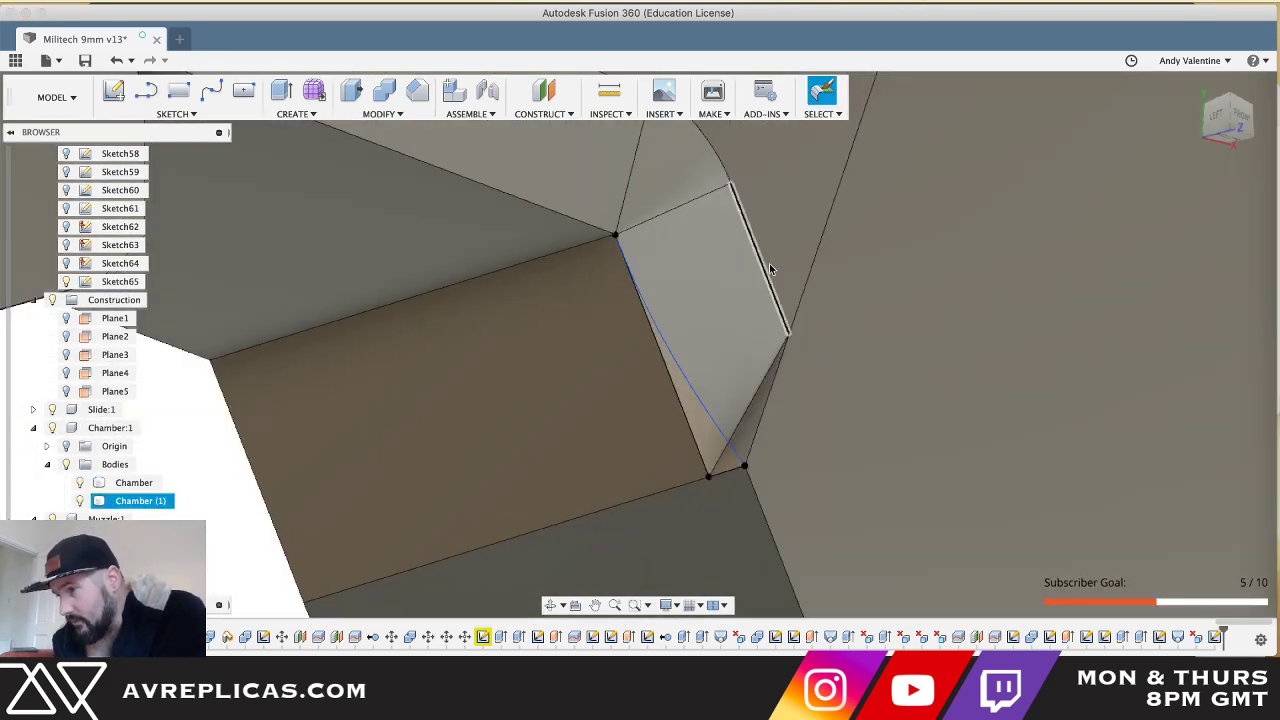
key("l")
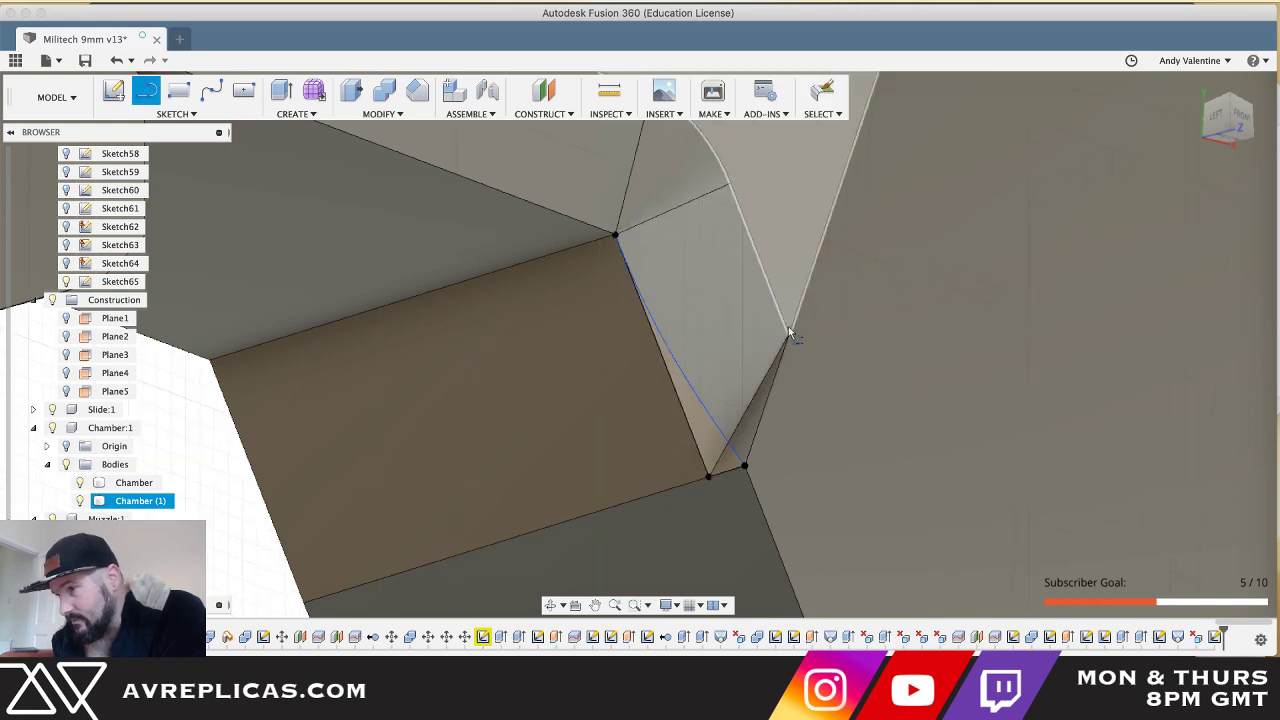
left_click(263, 365)
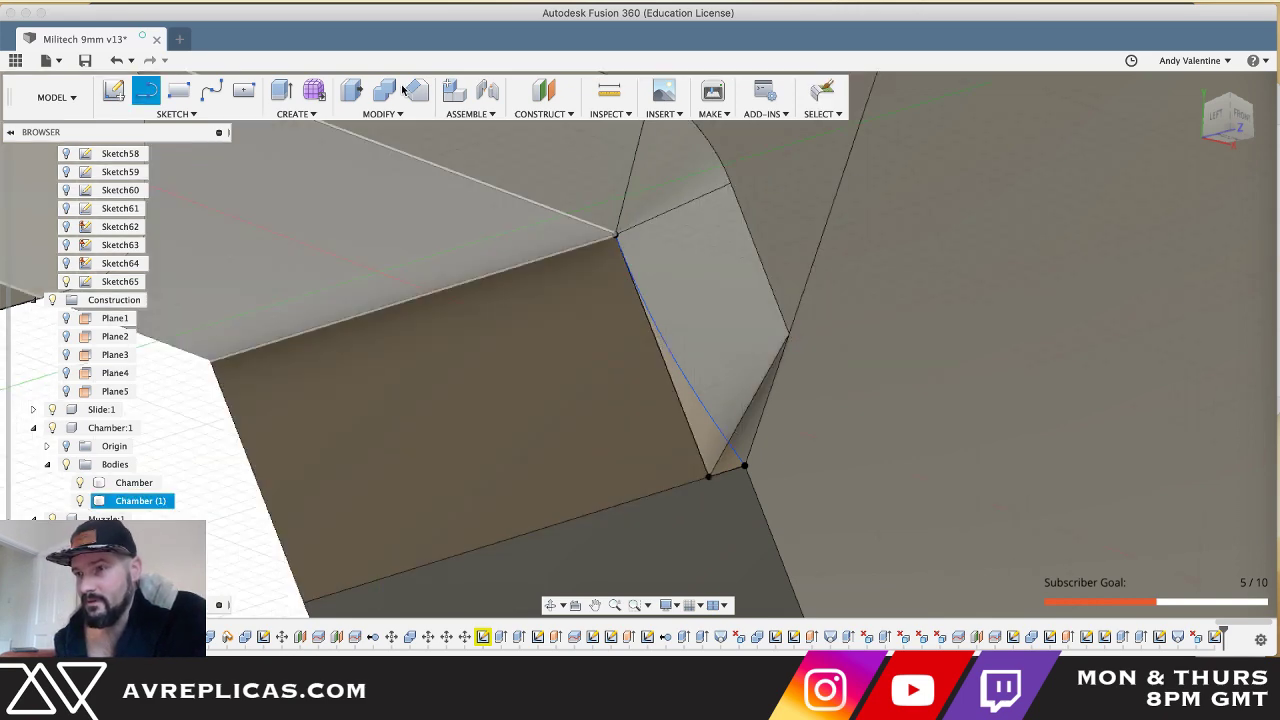
- Combine the Chamber and Chamber (1) bodies into one with the Join operation
left_click(384, 91)
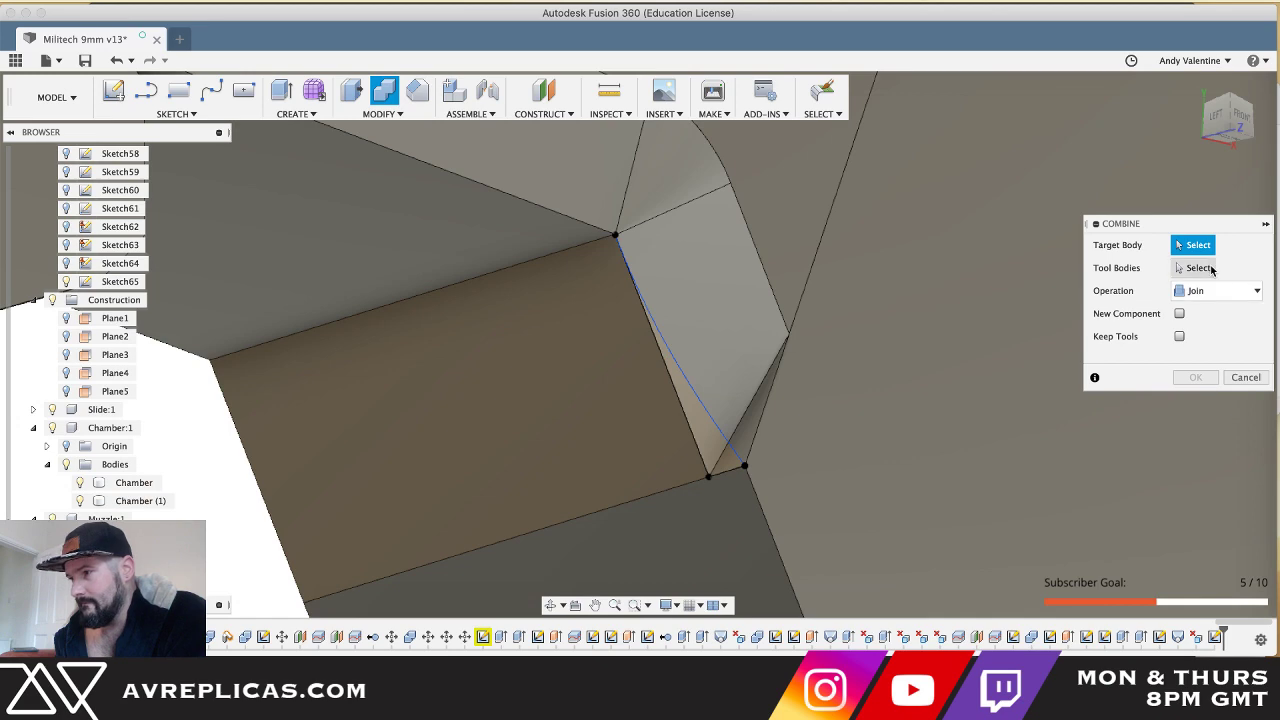
left_click(728, 178)
left_click(874, 305)
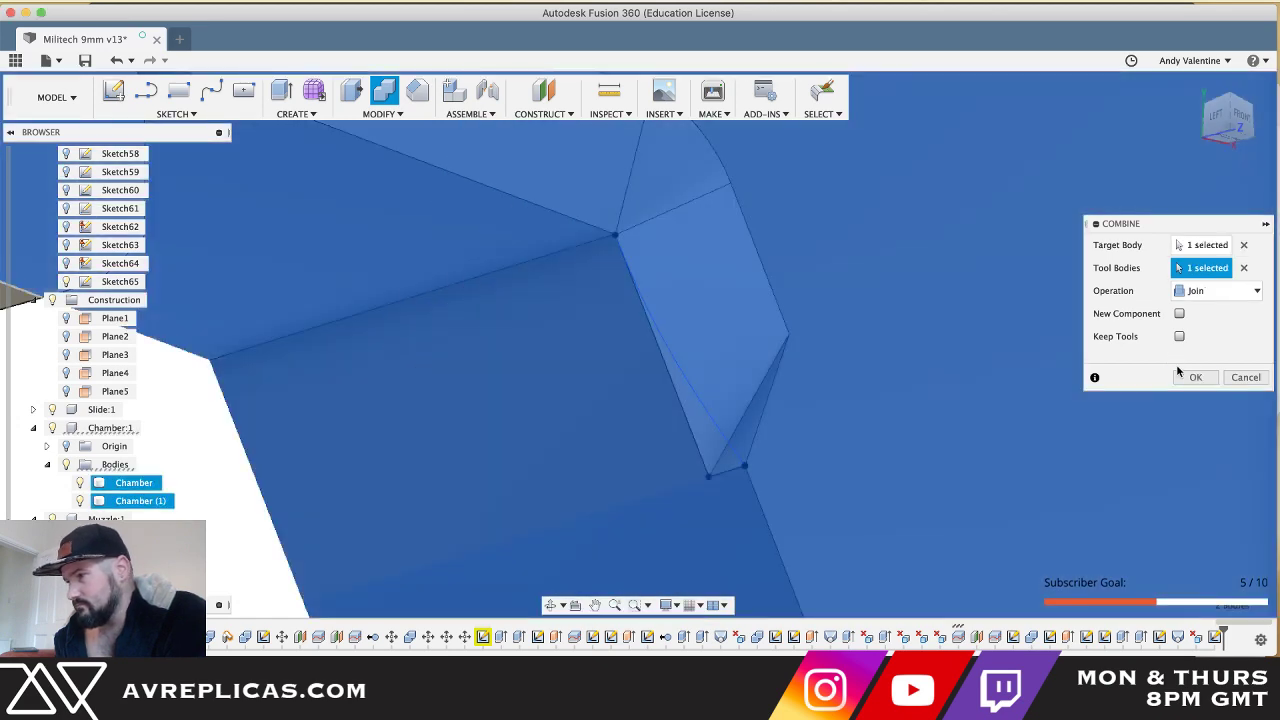
left_click(1190, 377)
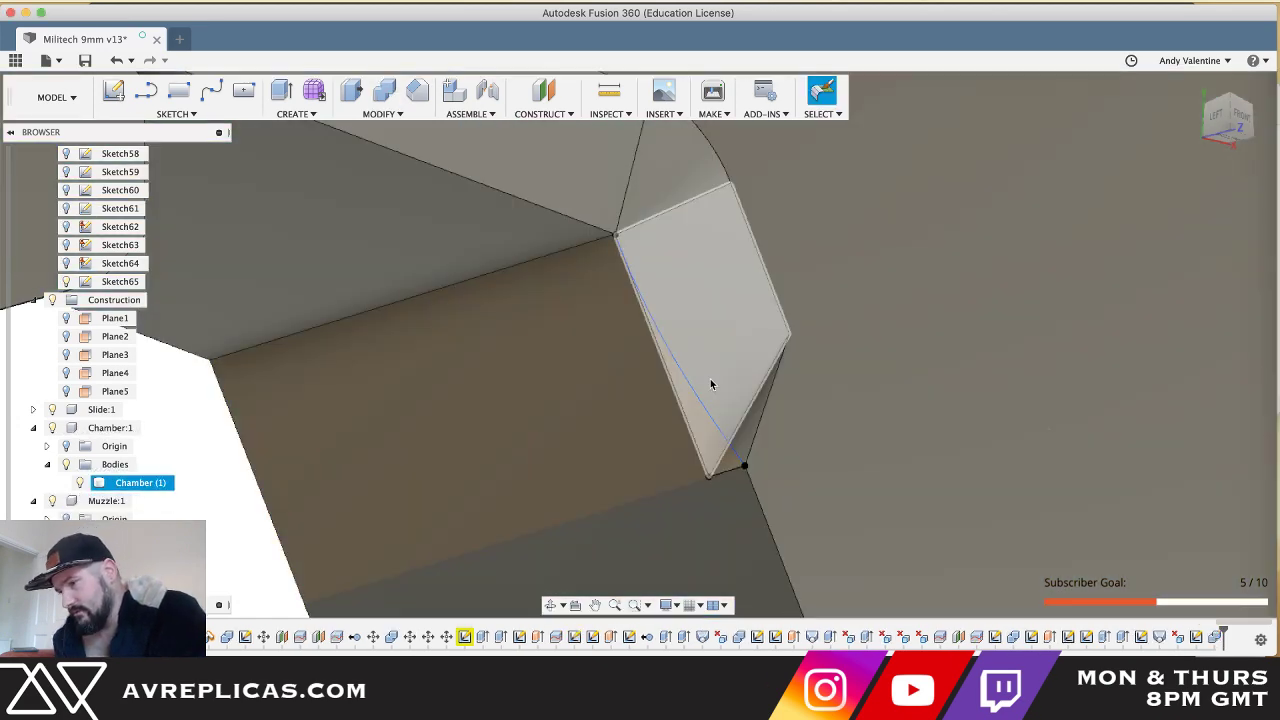
- Start a line sketch on the frame's outer side face, place only a point at the recess's outer corner, and finish the sketch
key("l")
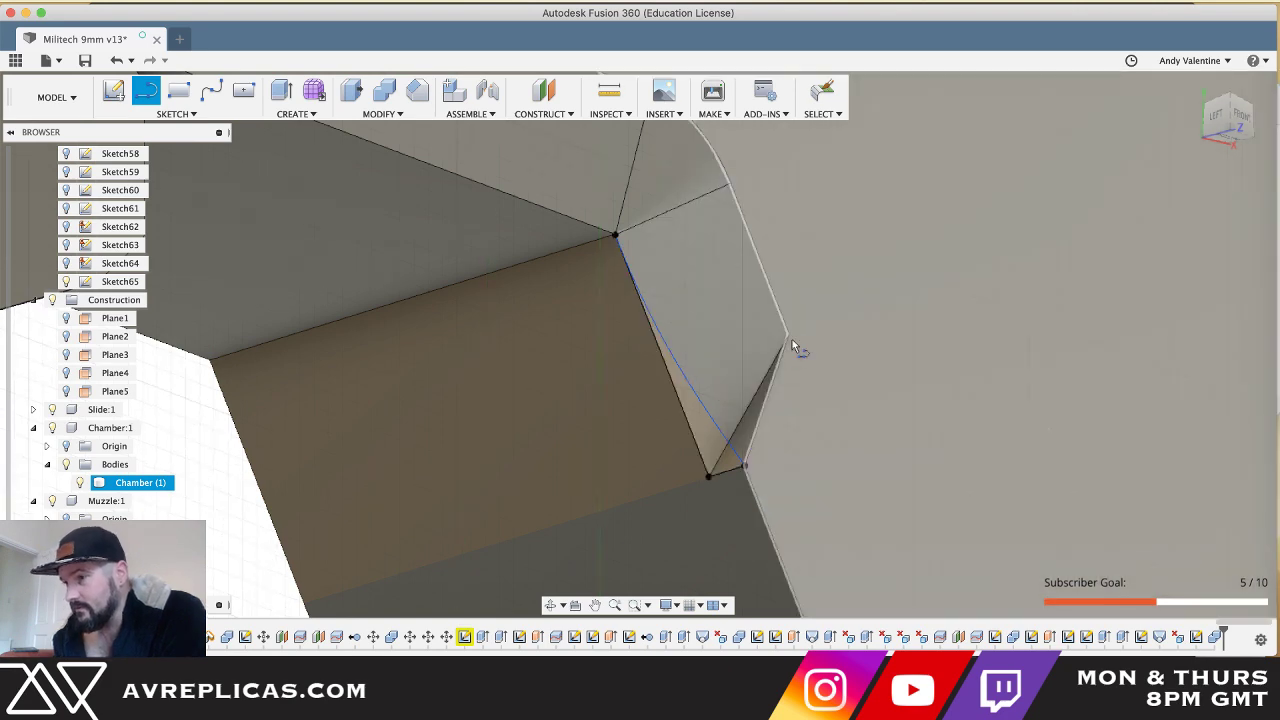
left_click(807, 343)
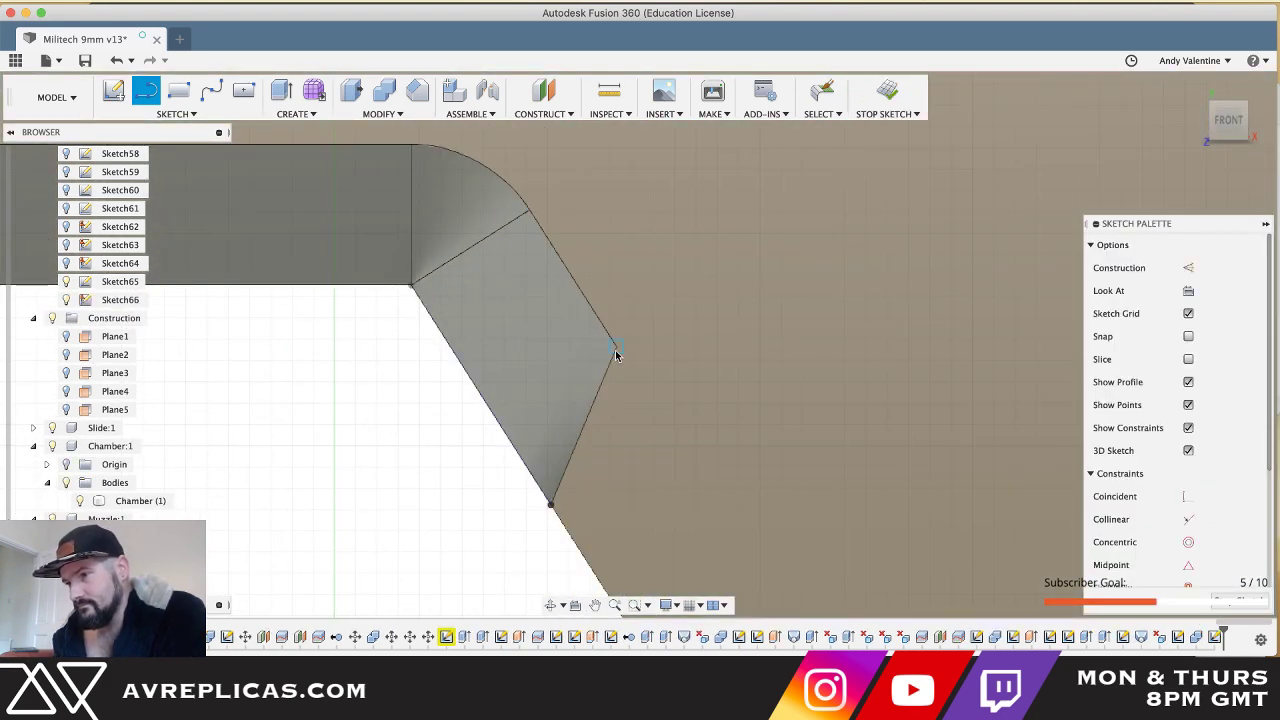
left_click(615, 347)
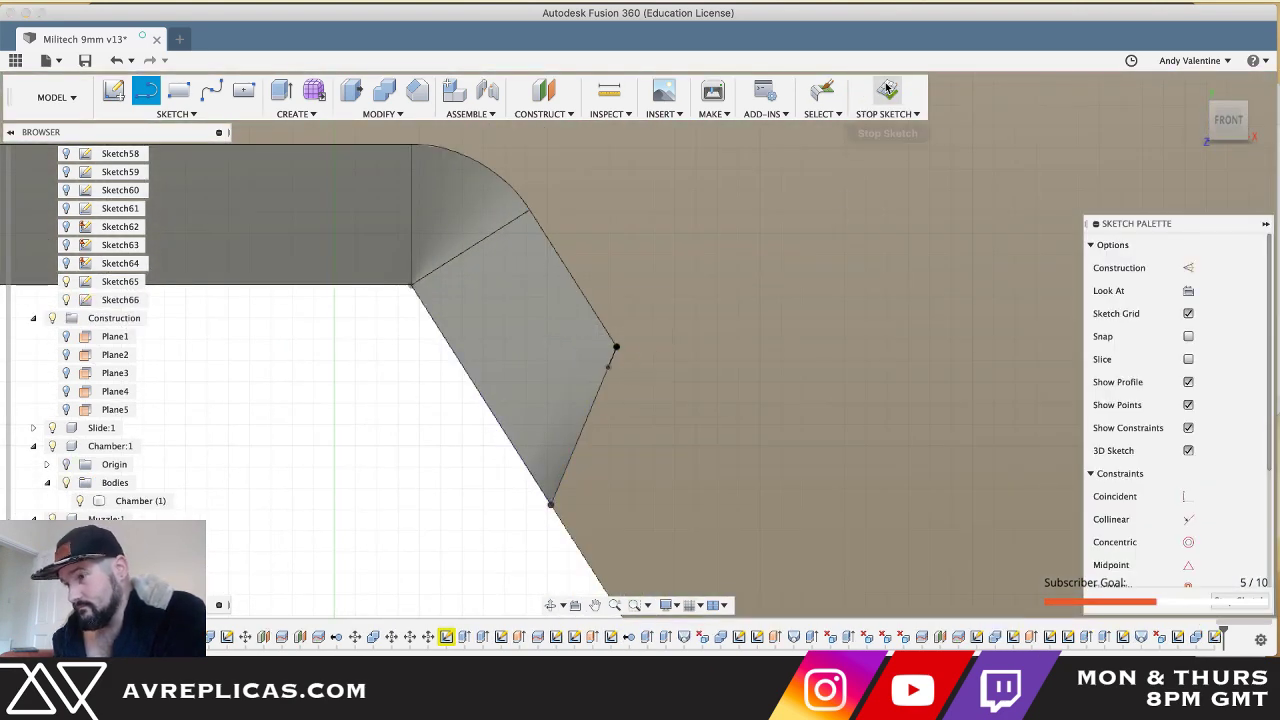
left_click(885, 98)
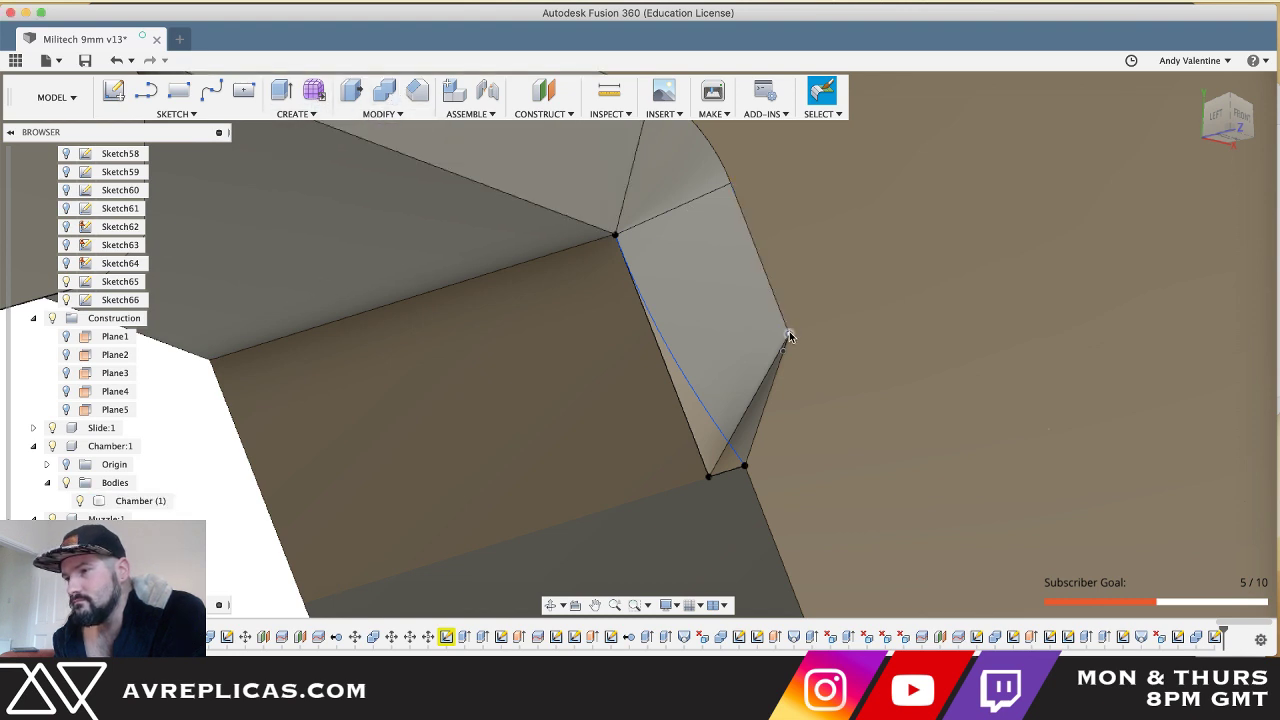
- Loft from the corner sketch point to the curved spline profile on the recess's inner face, using the Join operation
left_click(713, 439)
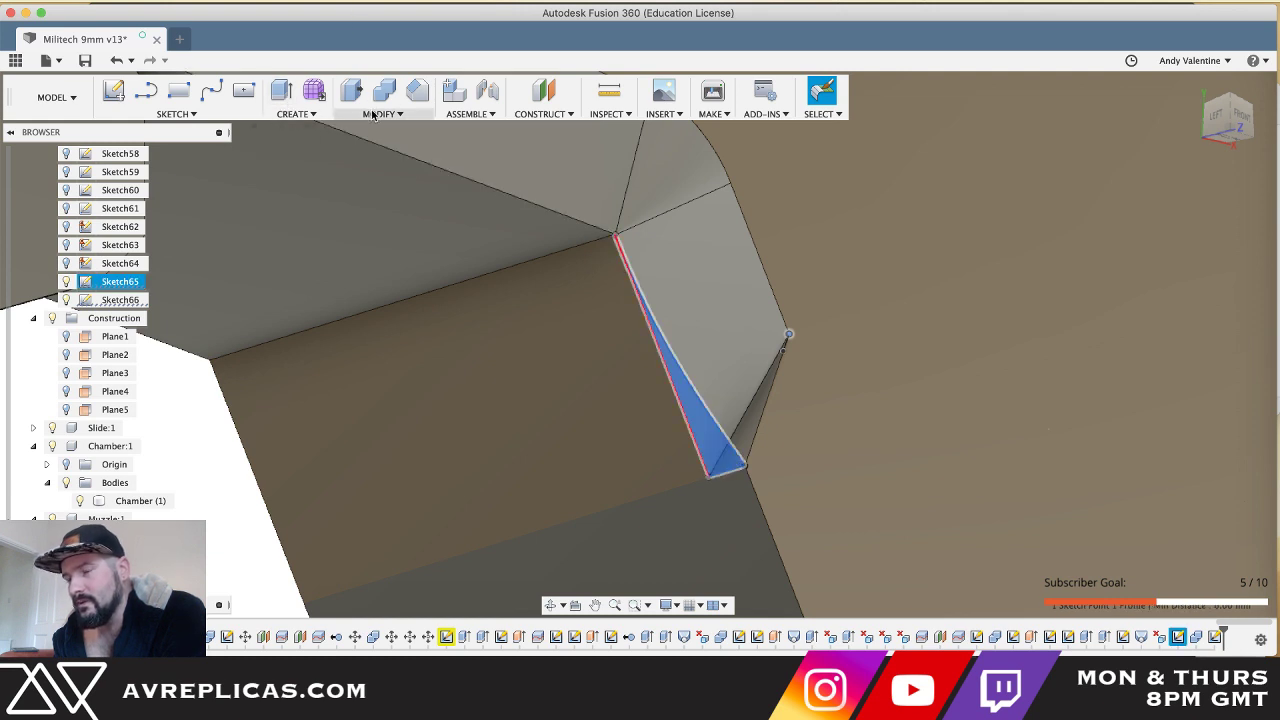
left_click(306, 113)
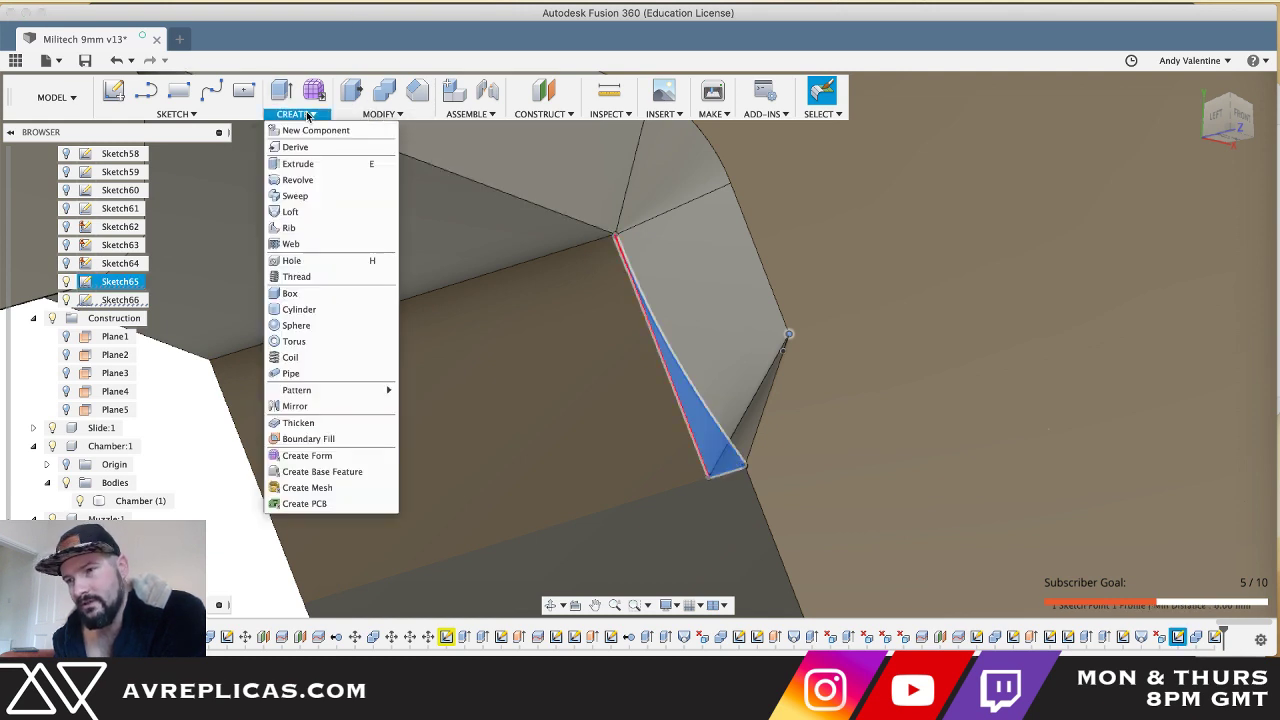
left_click(326, 210)
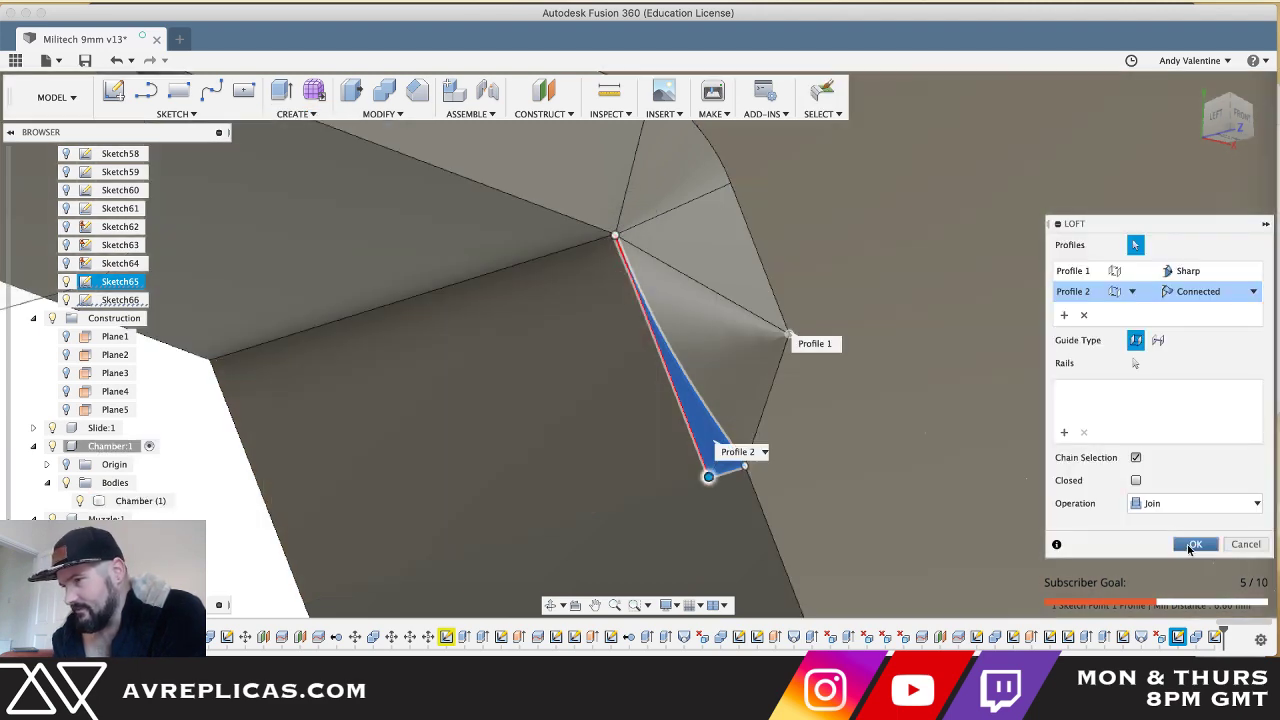
left_click(1189, 549)
- Examine the lofted inner corner of the frame from the front and the muzzle side
middle_click_drag(676, 483, 676, 483, "shift")
scroll(675, 484, "down", 5)
left_click(930, 300)
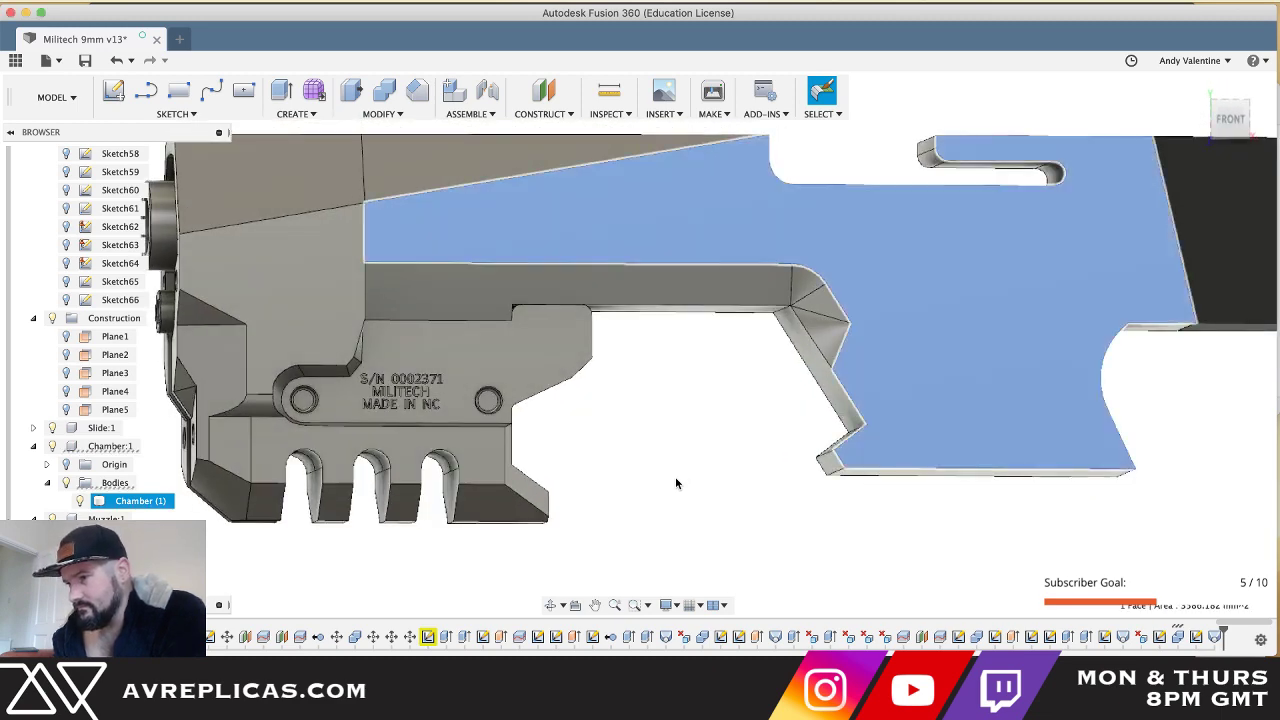
left_click(714, 467)
scroll(714, 467, "up", 3, "shift")
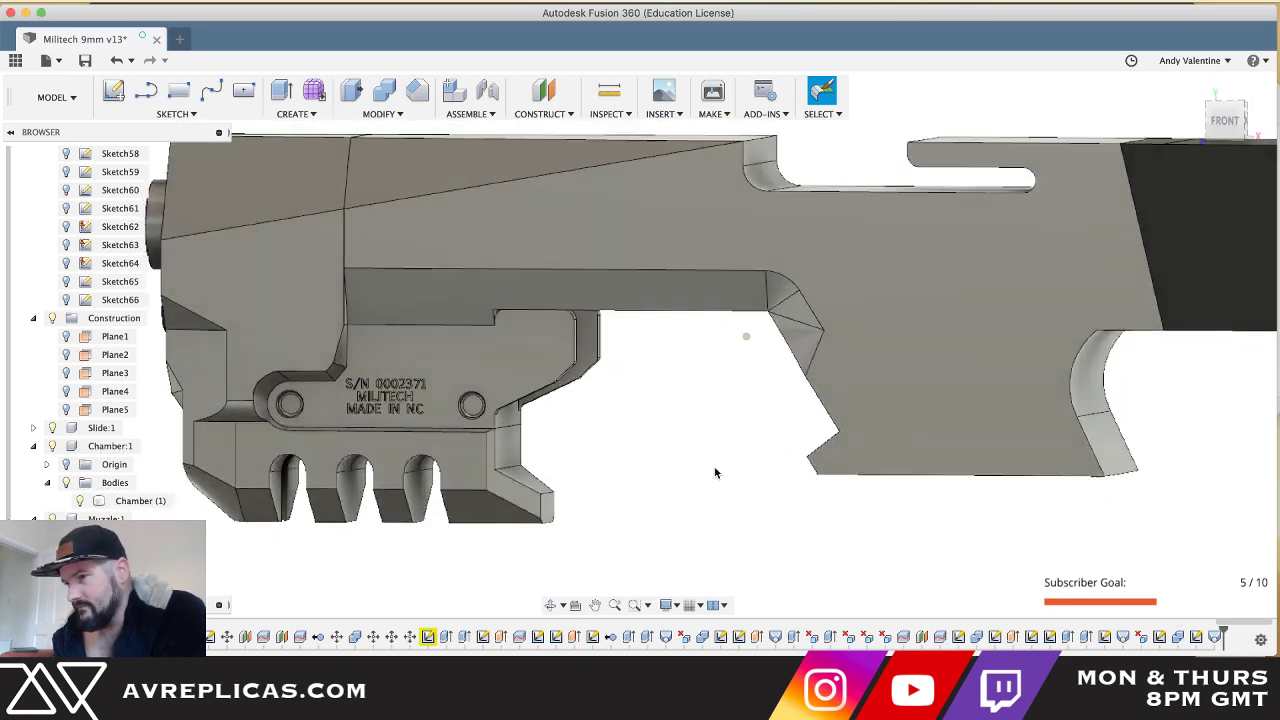
scroll(714, 467, "up", 5, "shift")
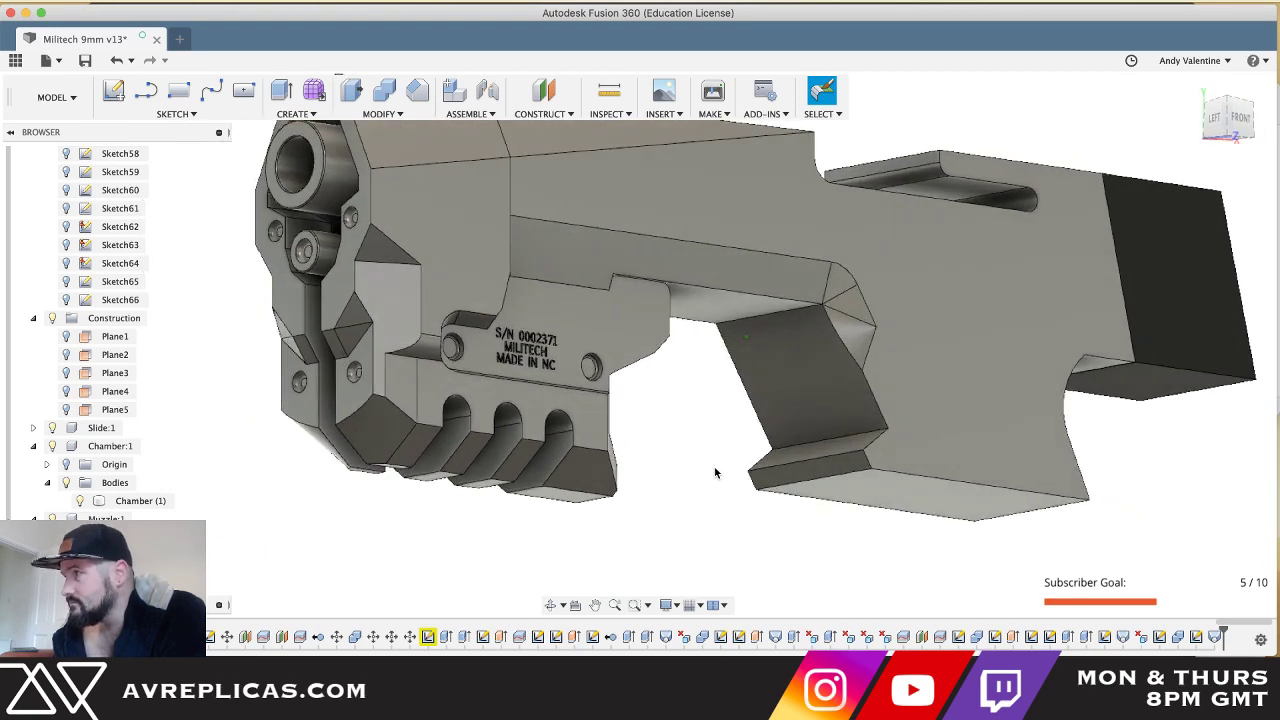
scroll(715, 472, "down", 5, "shift")
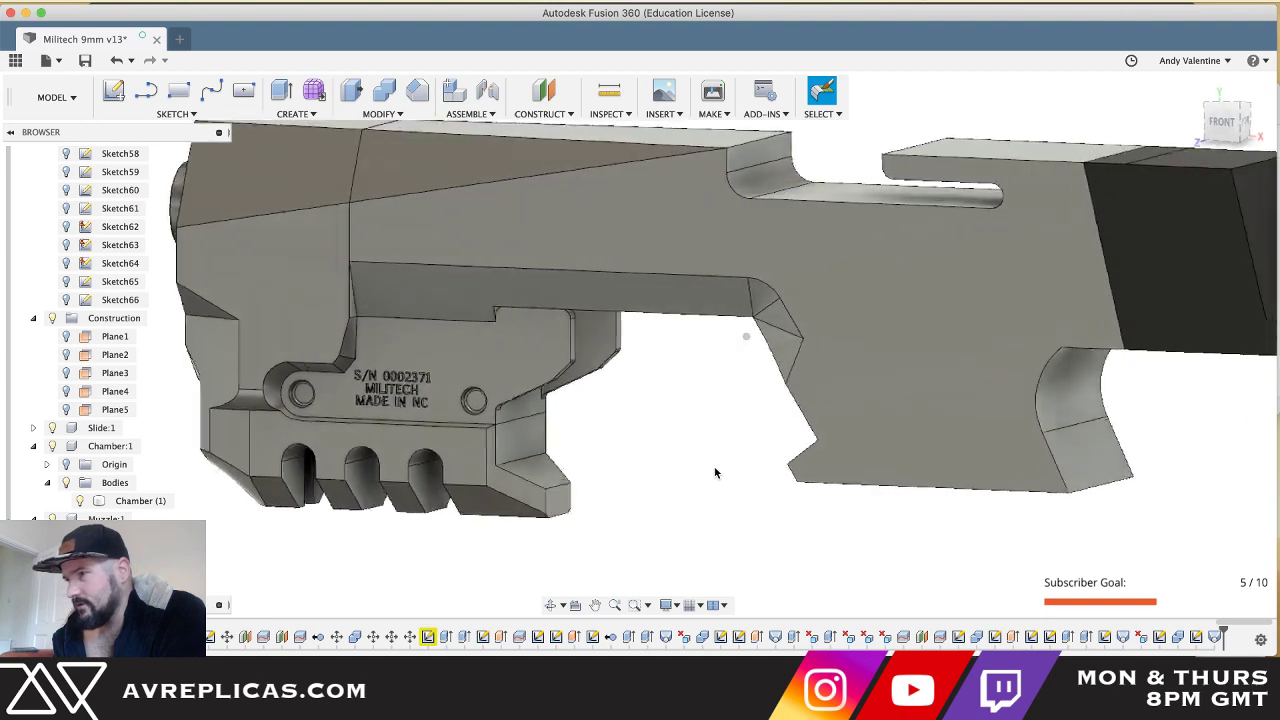
scroll(715, 472, "down", 5, "shift")
scroll(715, 472, "up", 5, "shift")
scroll(715, 472, "left", 5, "shift")
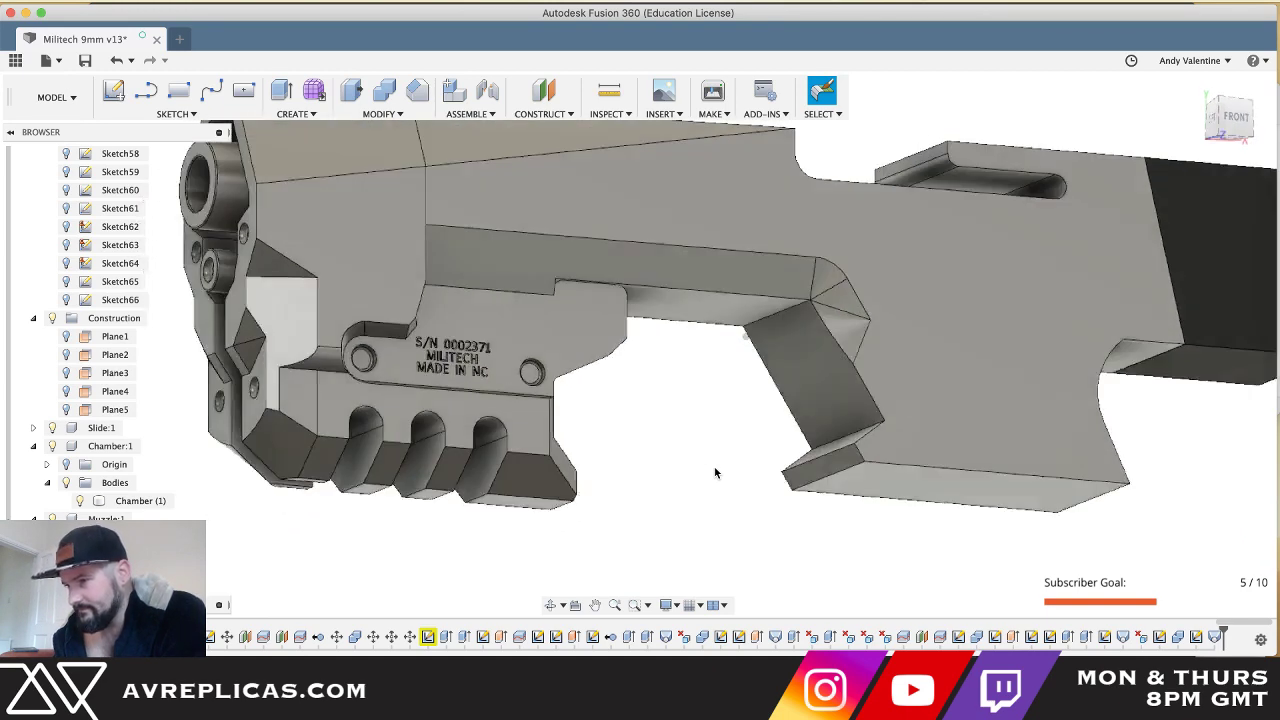
scroll(715, 472, "down", 2, "shift")
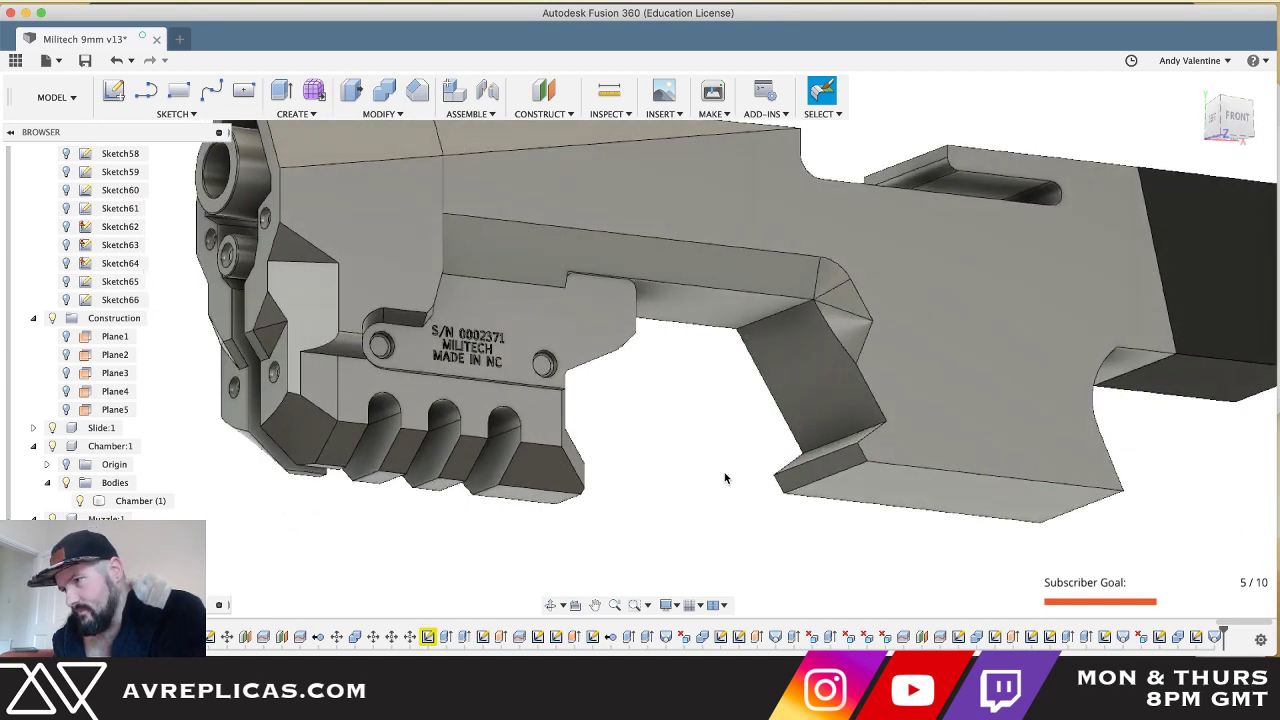
scroll(725, 477, "left", 8, "shift")
scroll(725, 477, "up", 5, "shift")
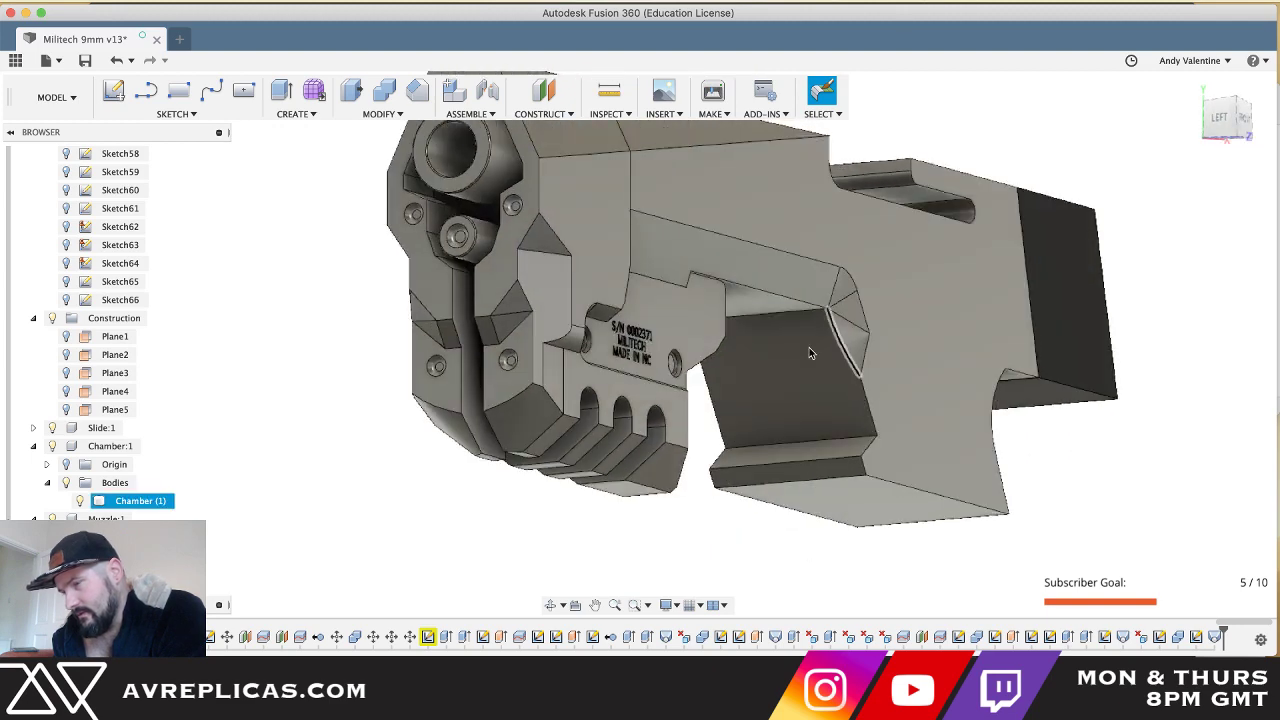
scroll(798, 362, "down", 4)
scroll(798, 362, "up", 5)
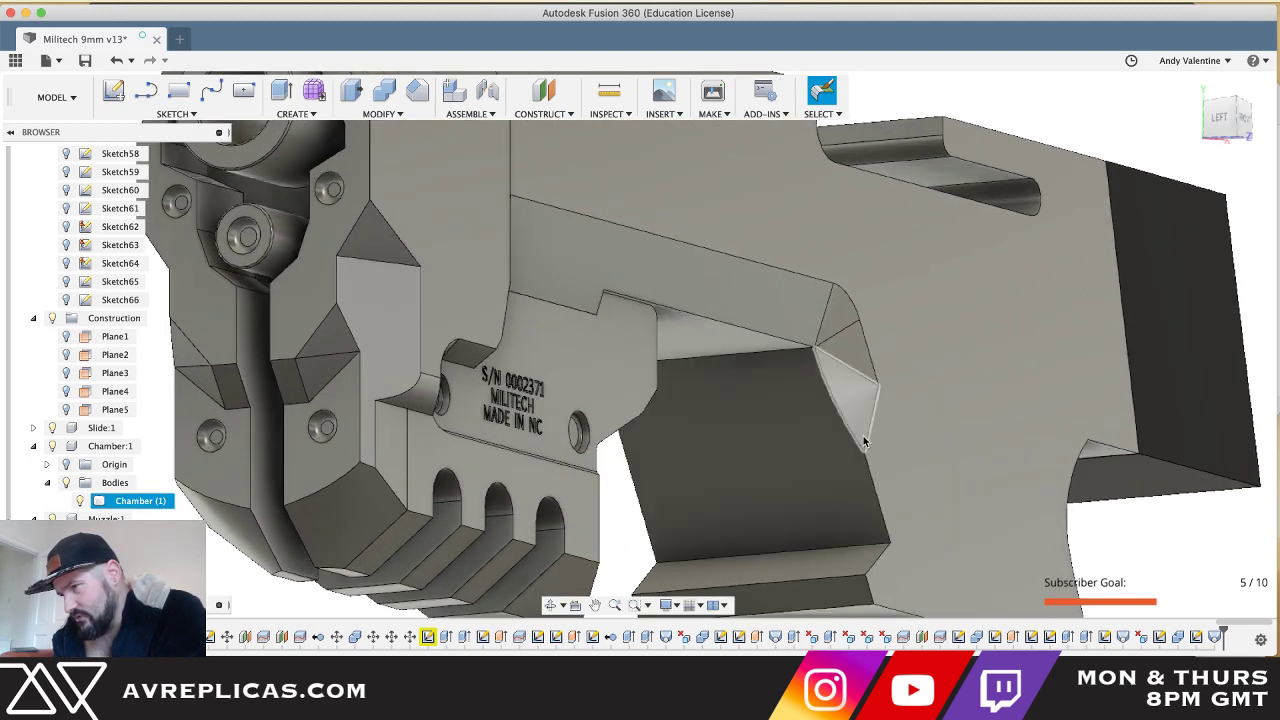
- Switch to Photoshop to compare the frame corner with the pistol reference image, and return to Fusion 360
key("super+Tab")
key("super+Tab")
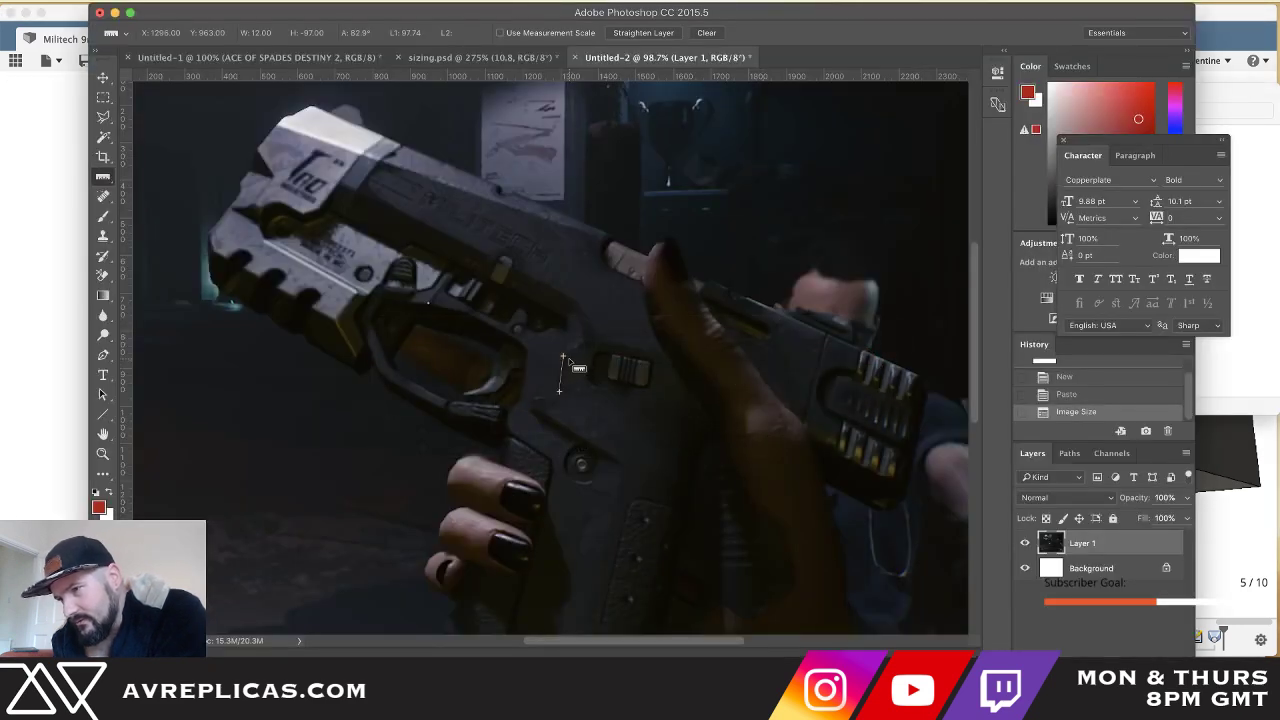
key("super+Tab")
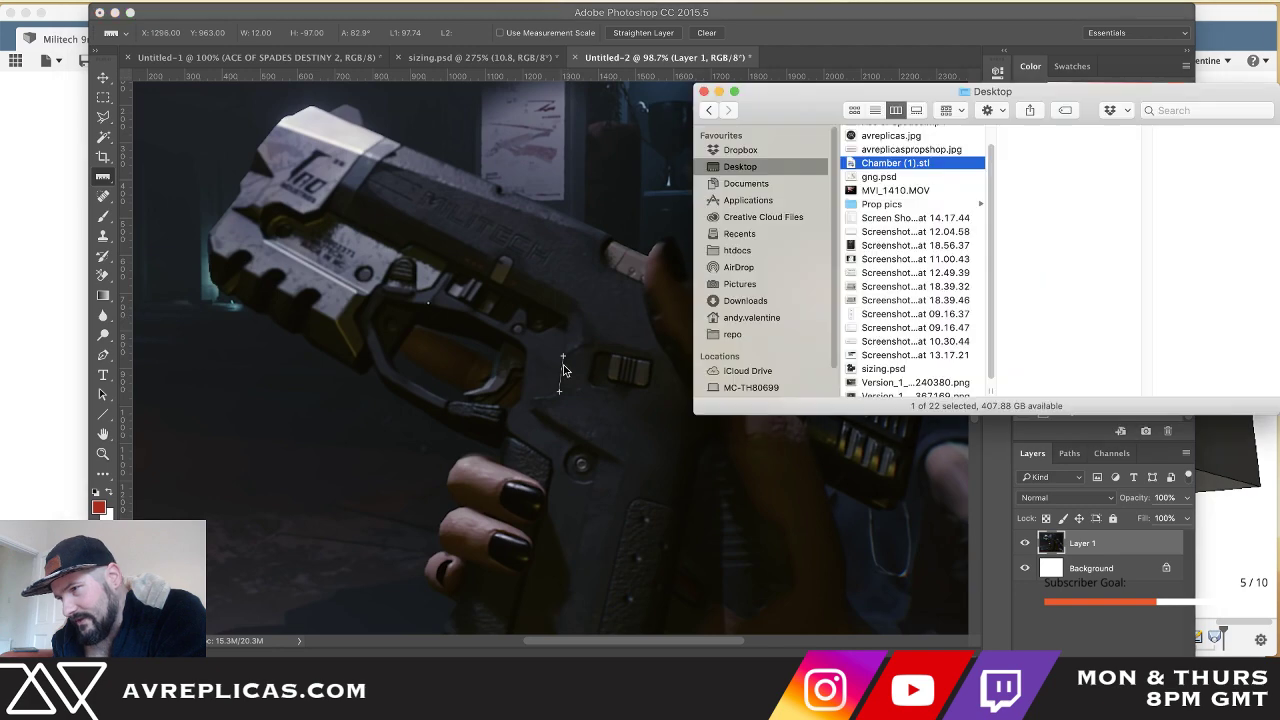
key("super+Tab")
left_click(673, 484)
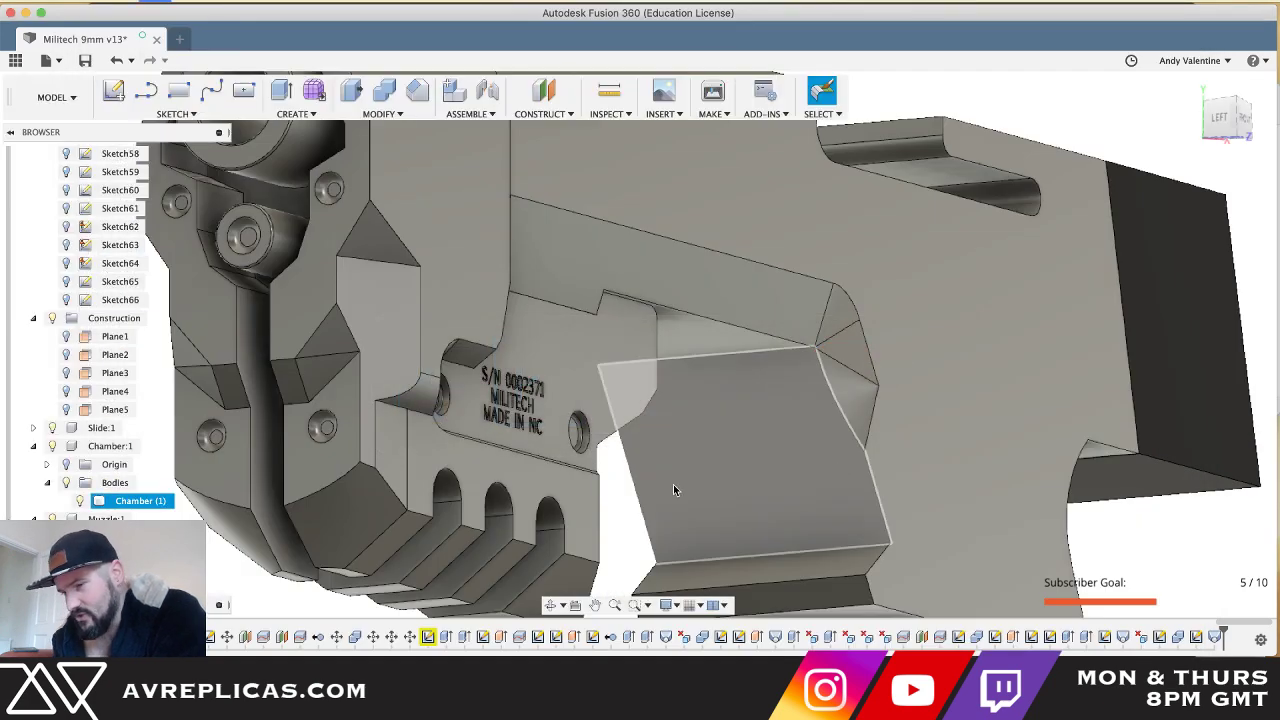
- Start a new fit point spline sketch on the recess's inner face
scroll(792, 464, "up", 5)
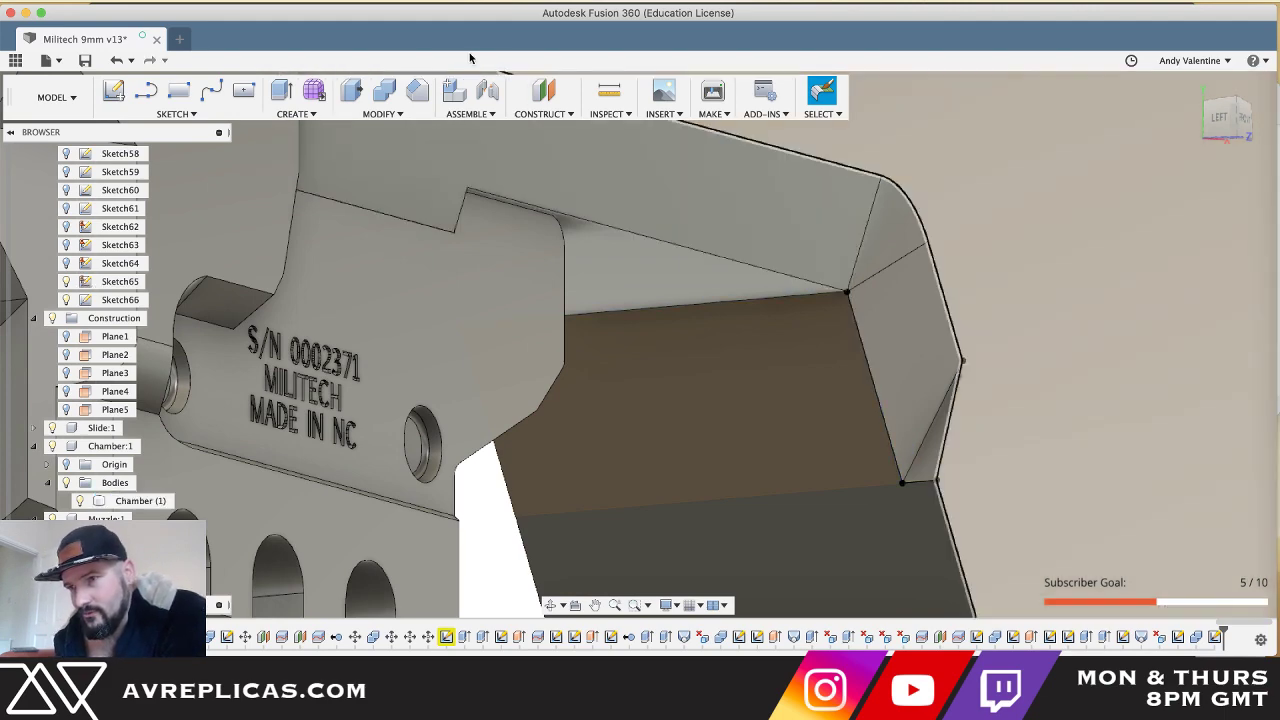
left_click(216, 93)
left_click(818, 466)
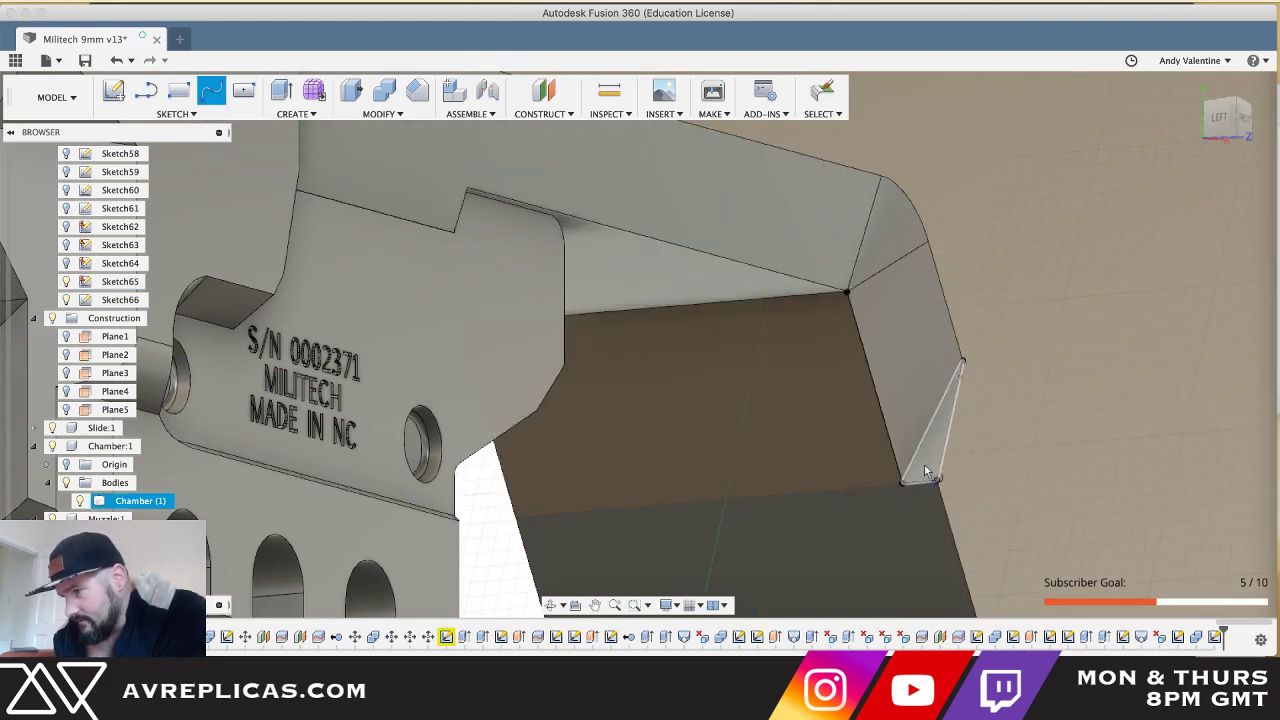